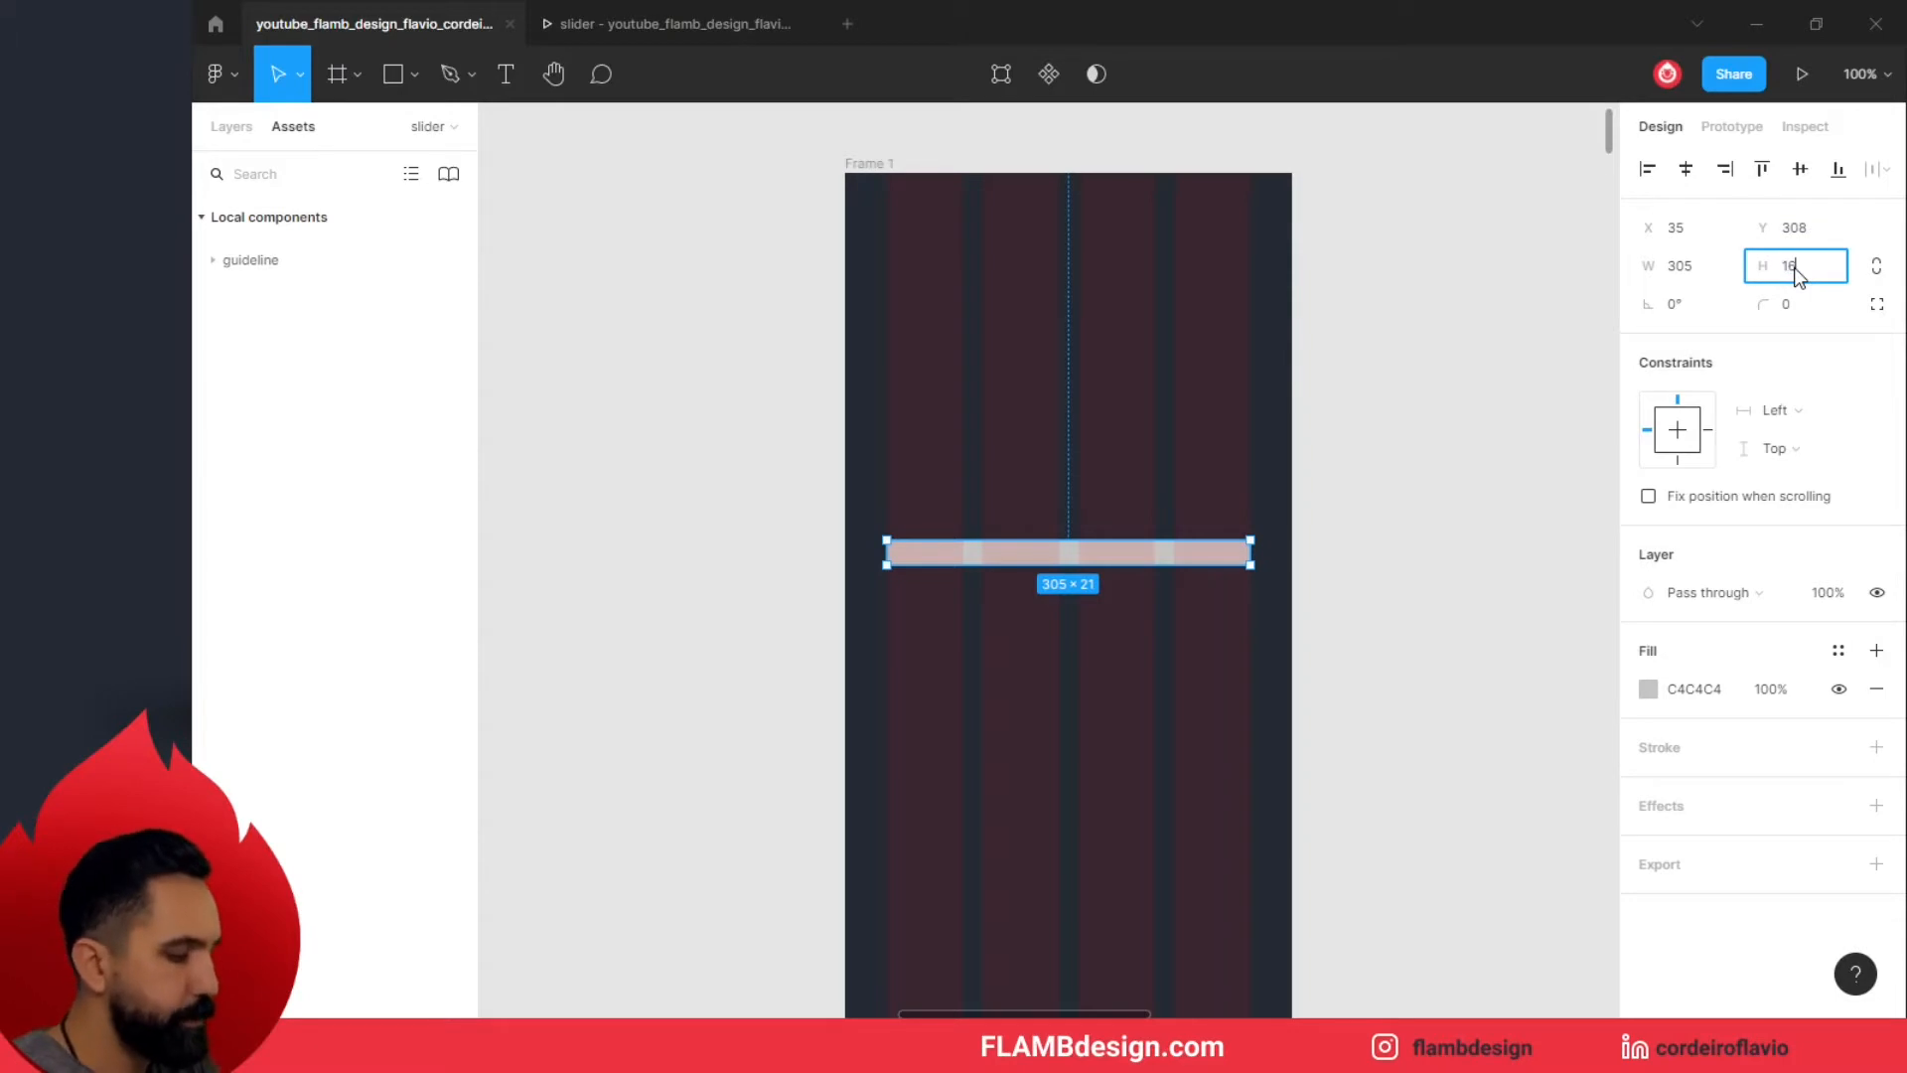
- Set the corner radius of the horizontal slider bar to 100 so its ends are fully rounded
click(1796, 308)
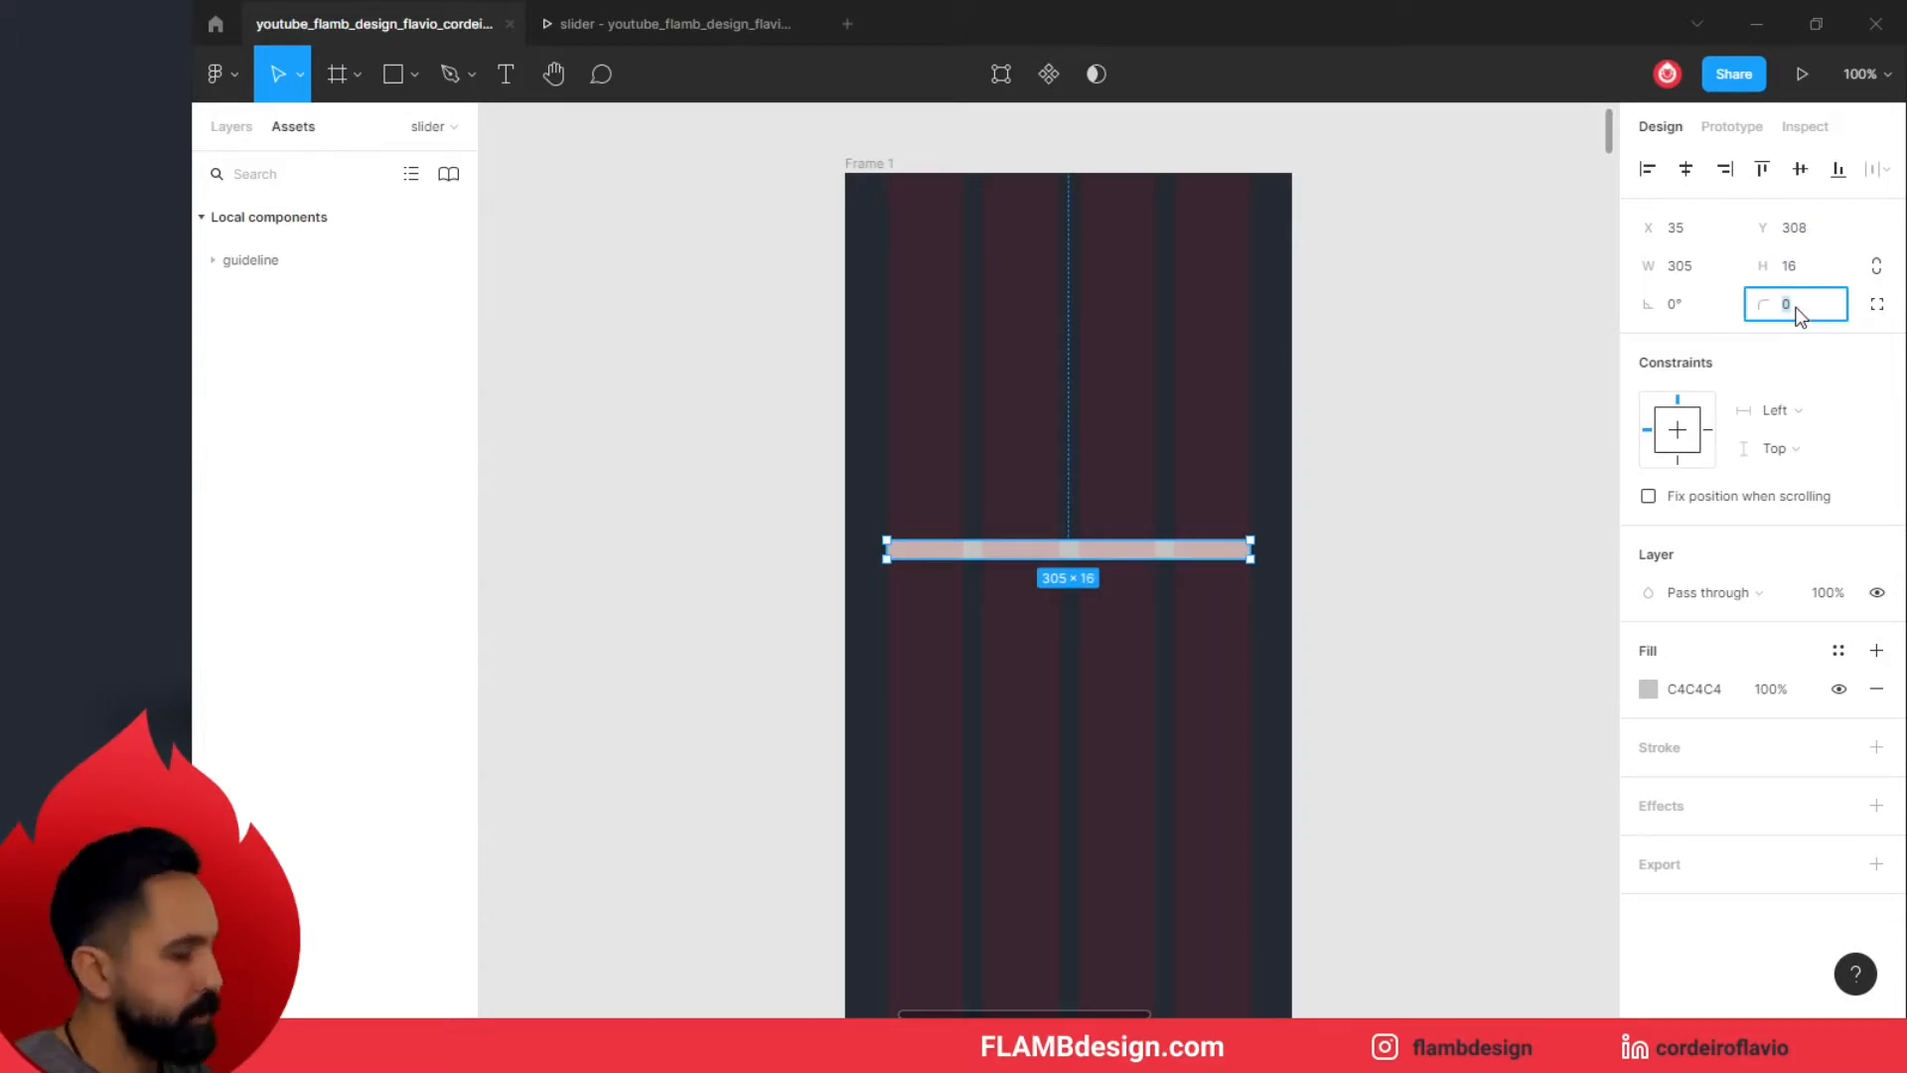
text(100)
key(Return)
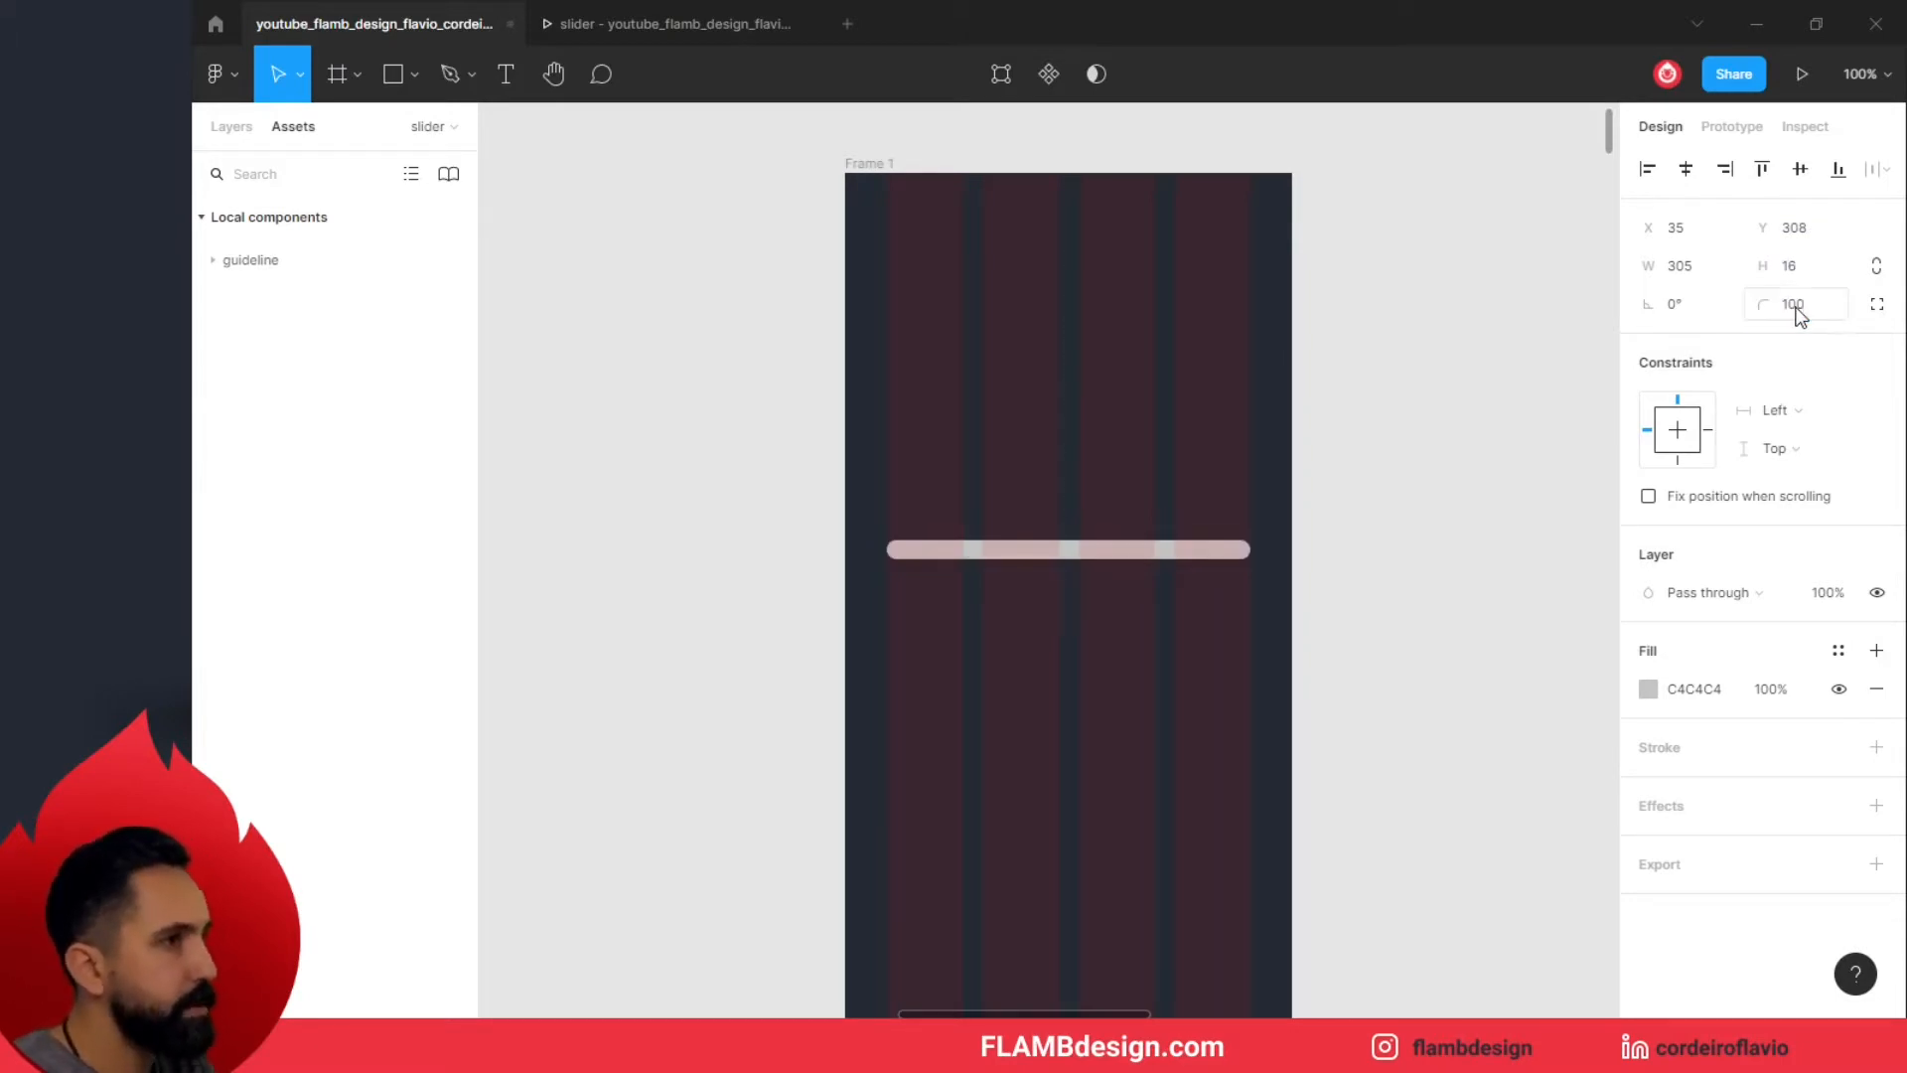
click(754, 558)
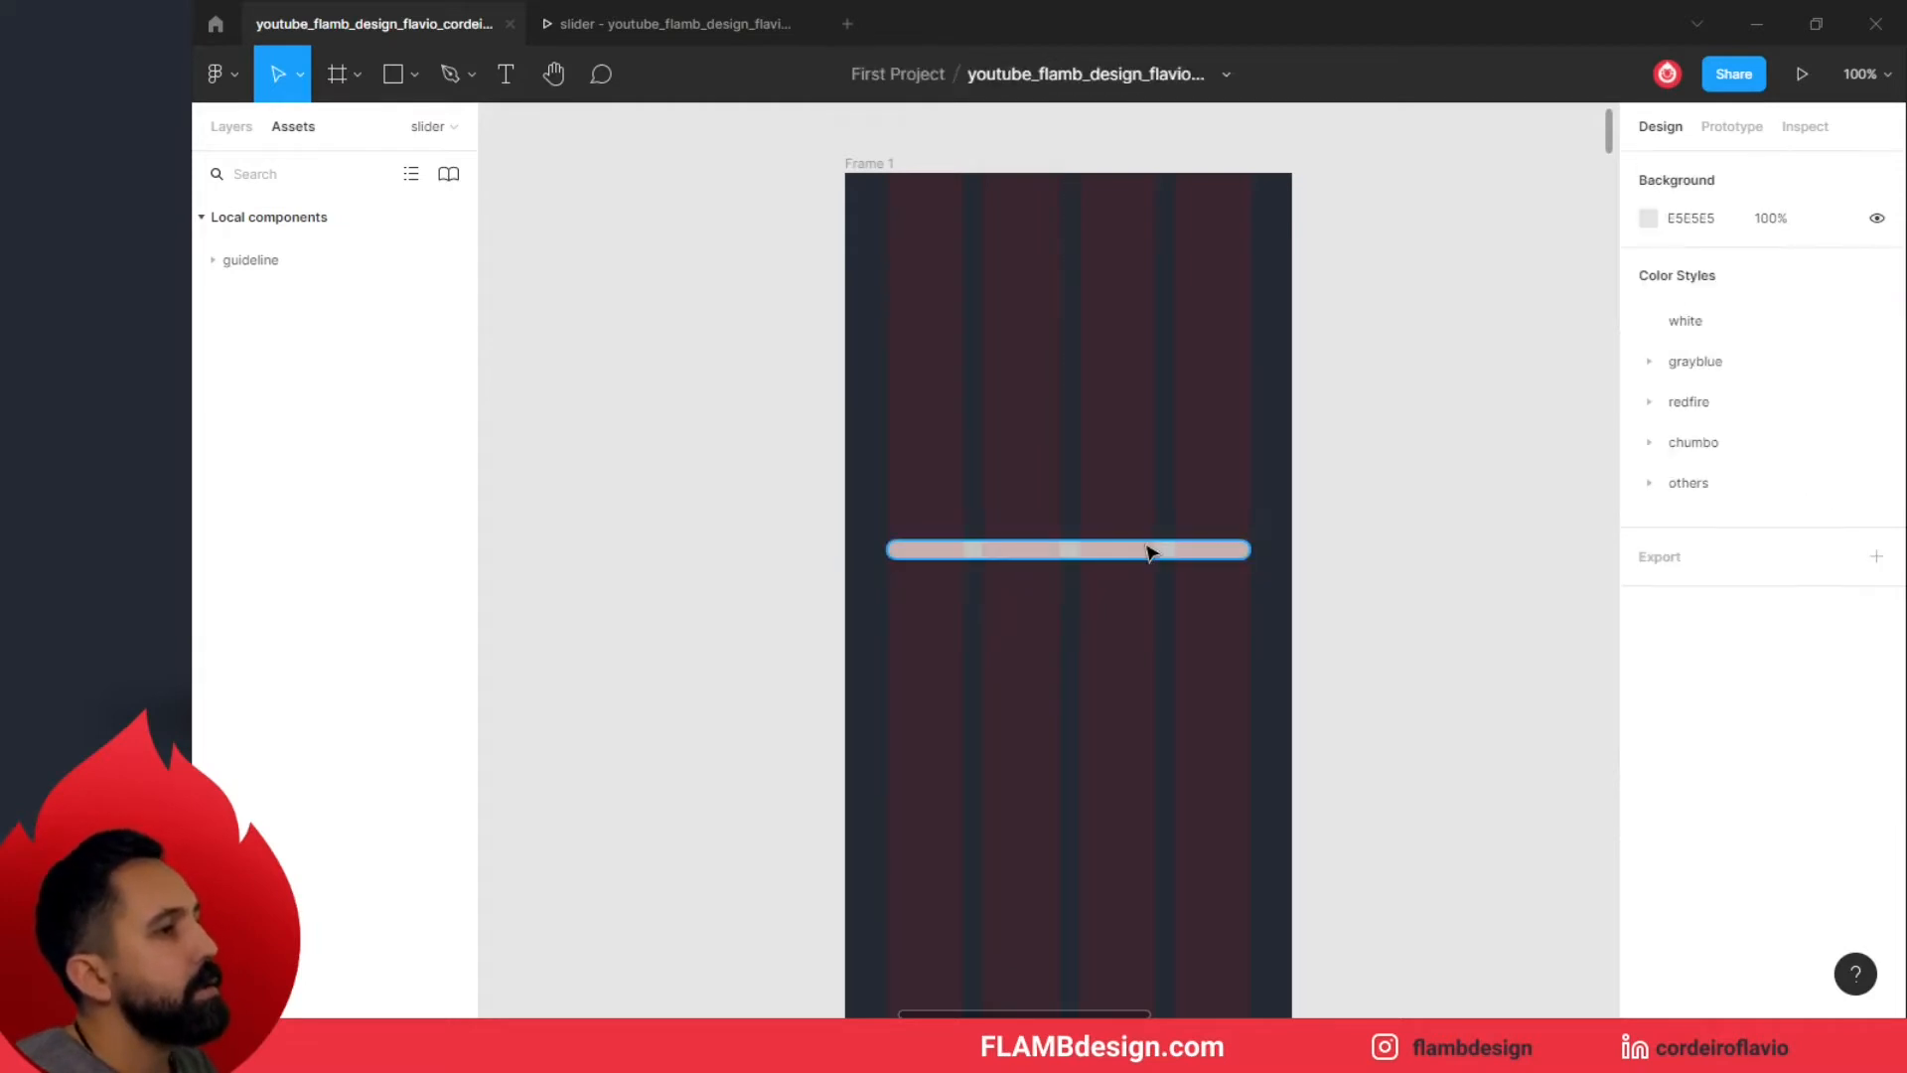
- Hide the layout grids so only the slider bar shows on the dark frame
click(1149, 552)
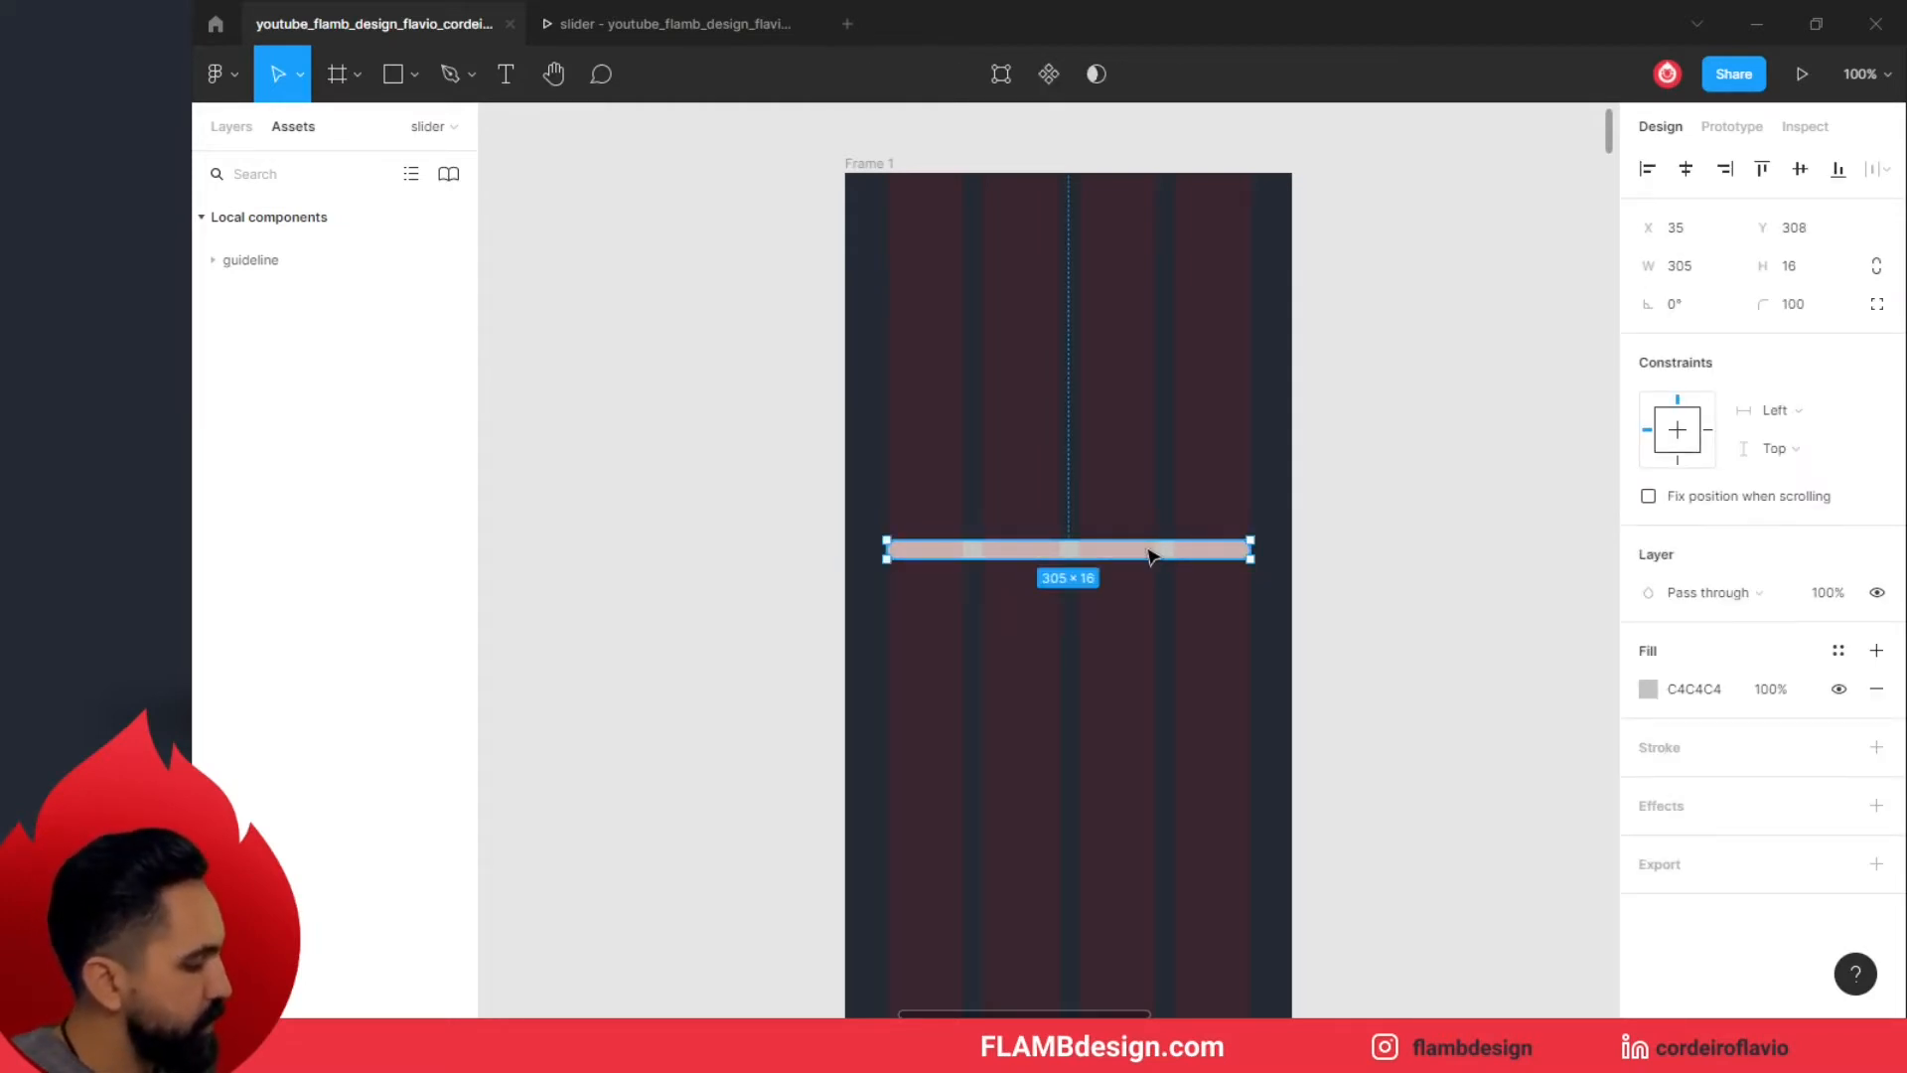
key(ctrl+g)
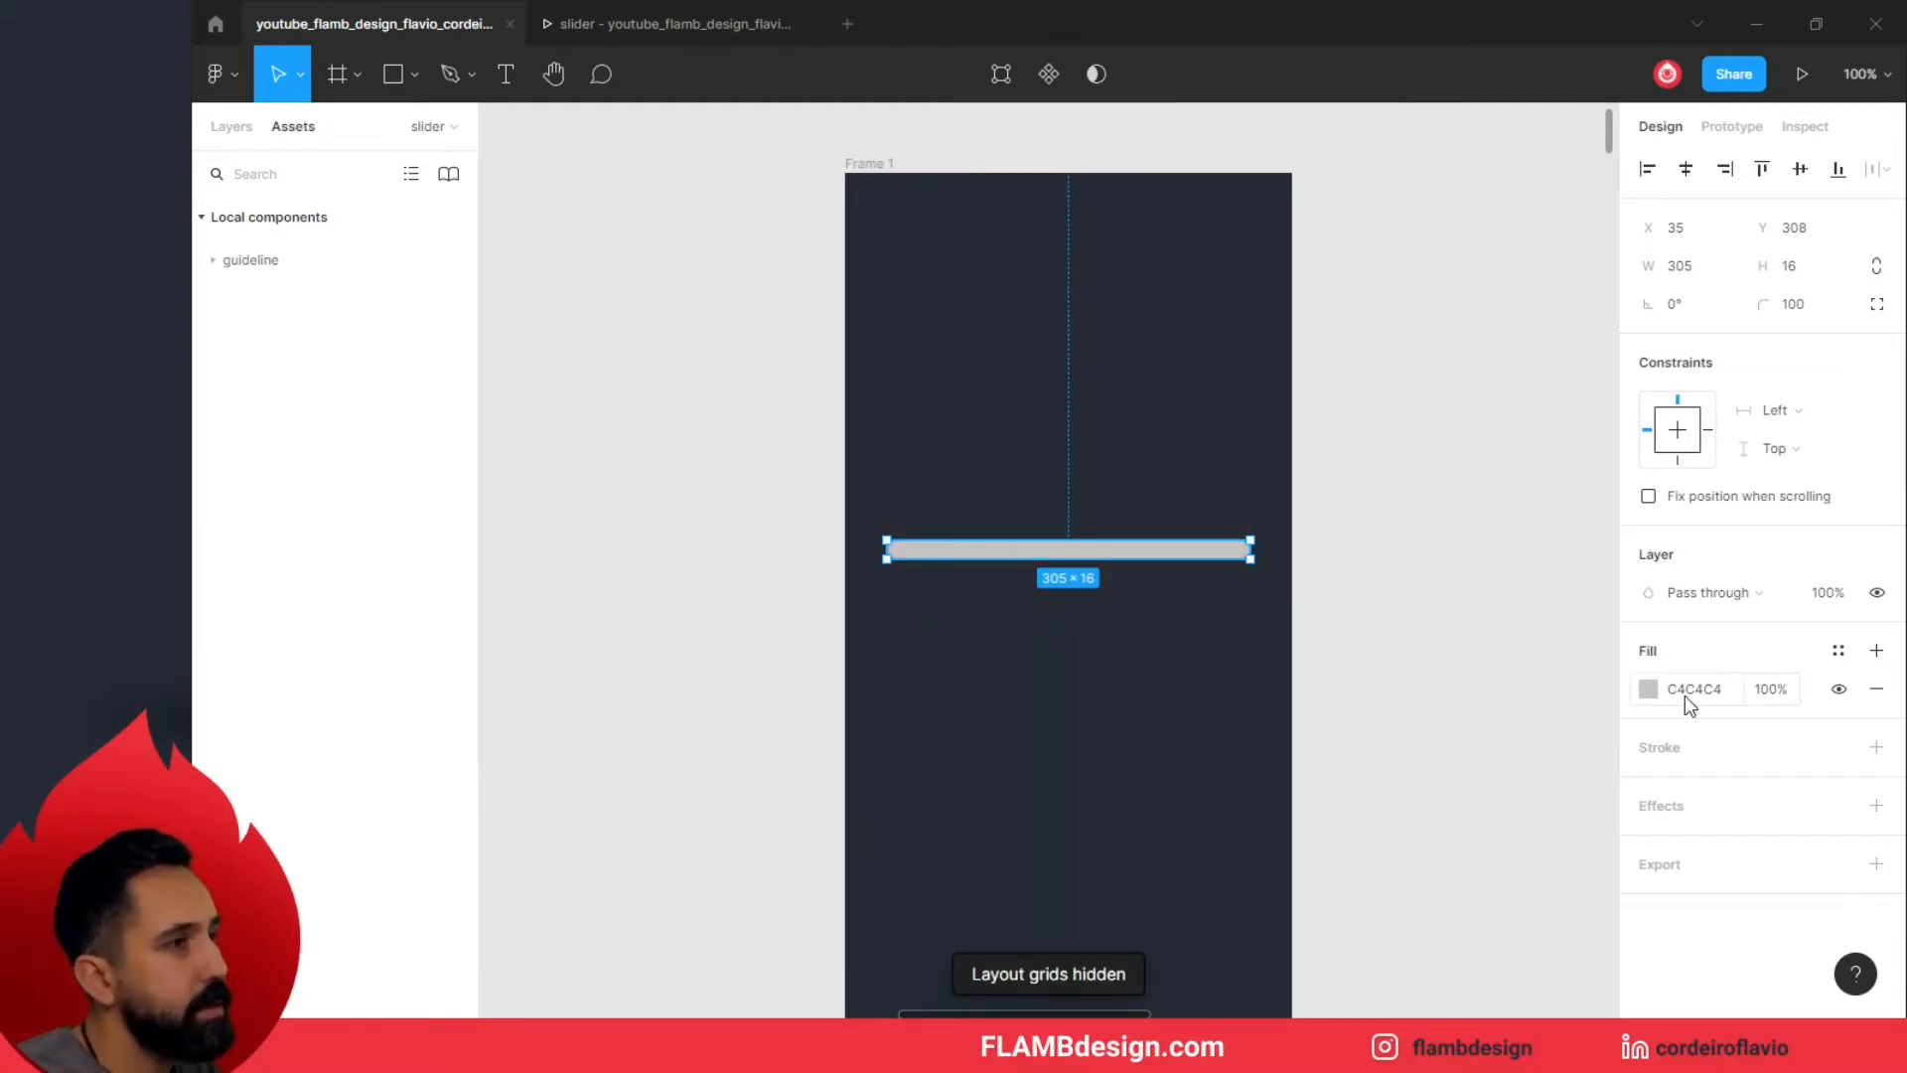
click(1447, 680)
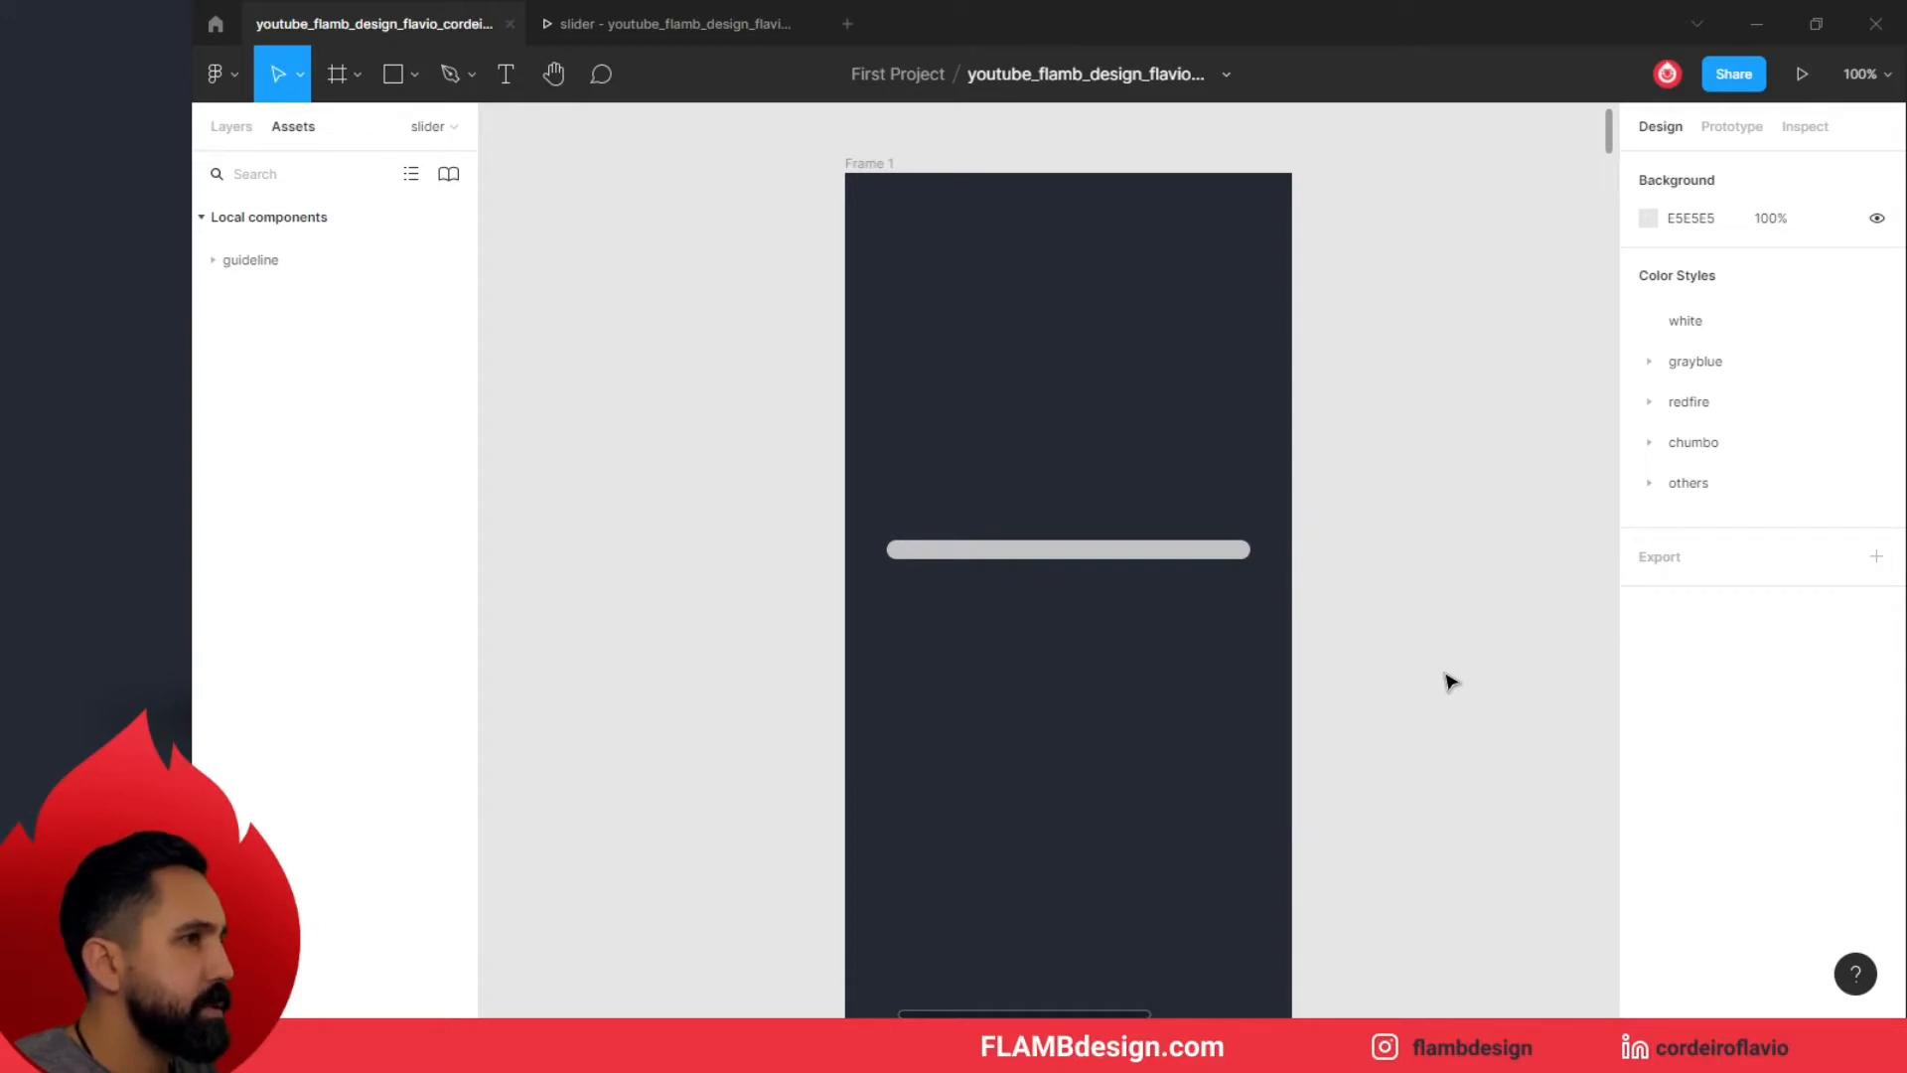
- Duplicate the slider bar in place and shorten the copy from its right end to about 191.5 wide
click(1205, 555)
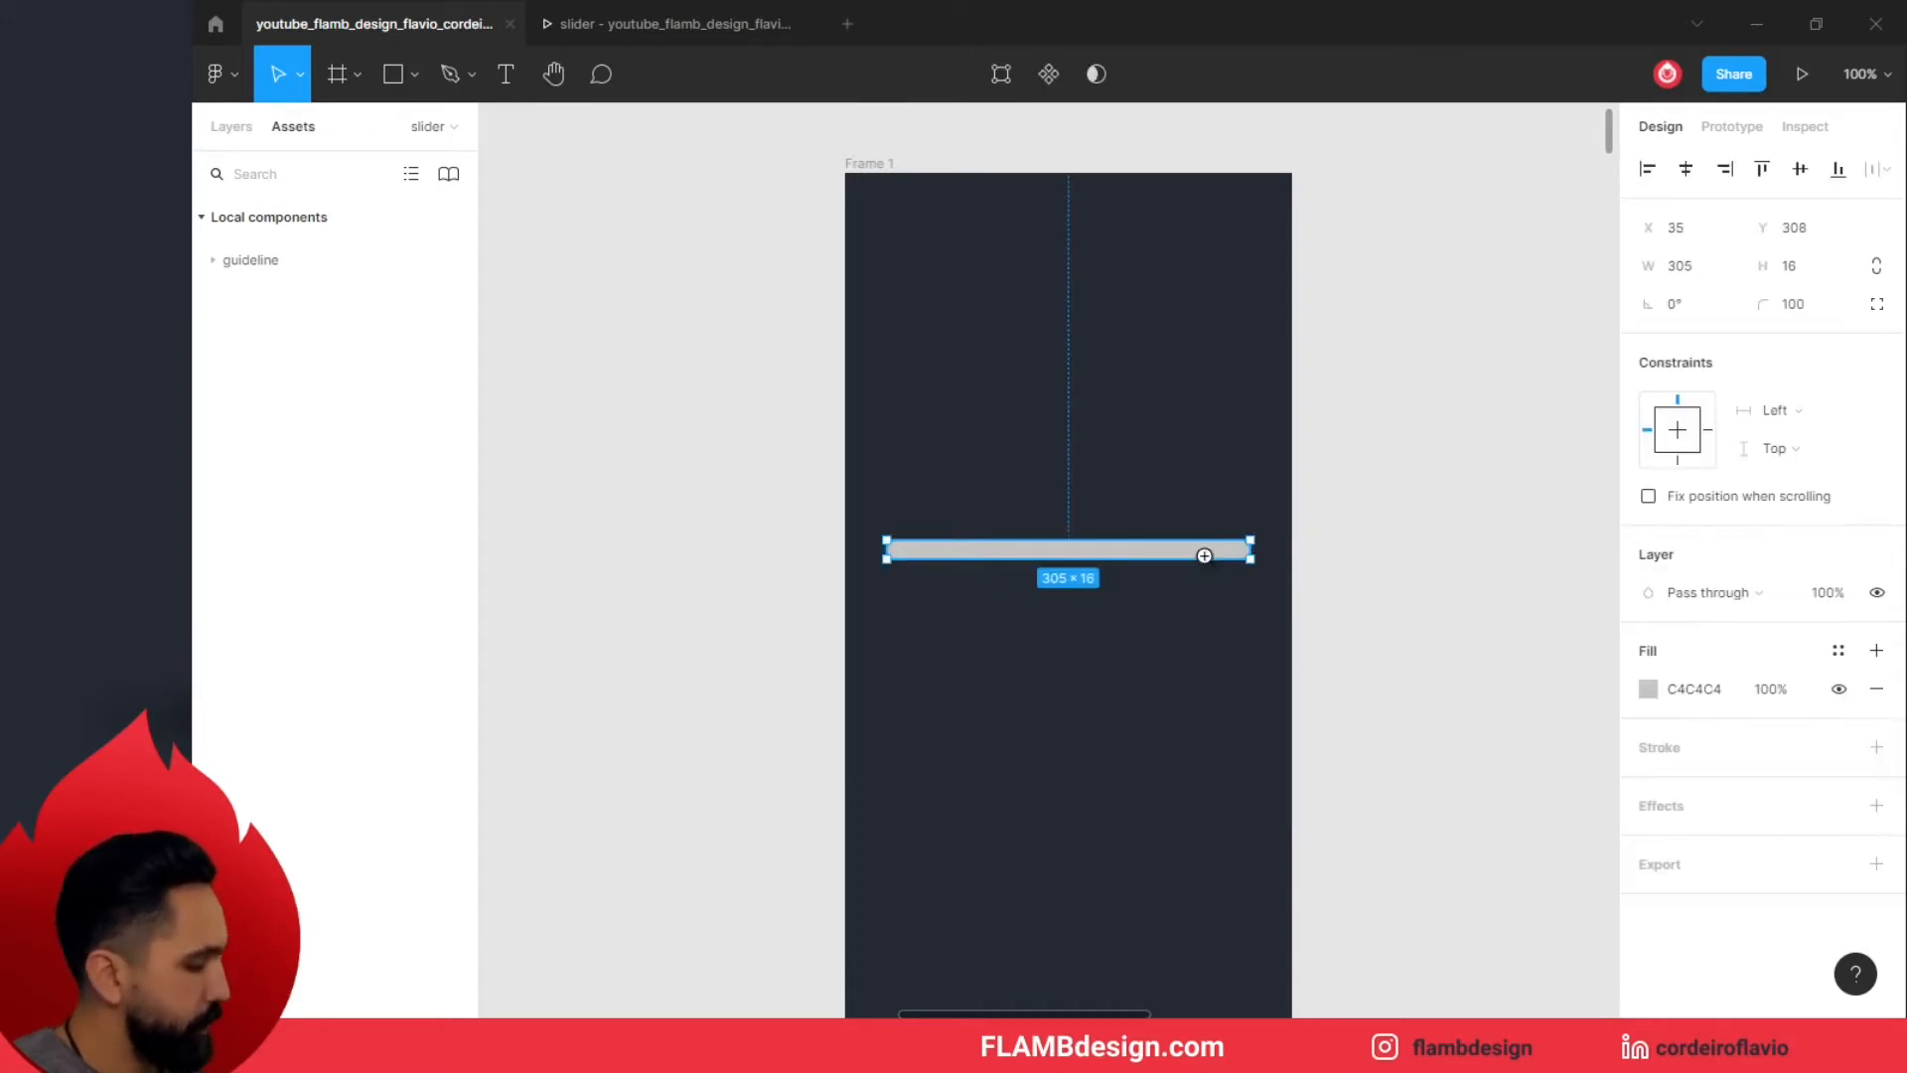
ctrl+scroll(1205, 556, up, 3)
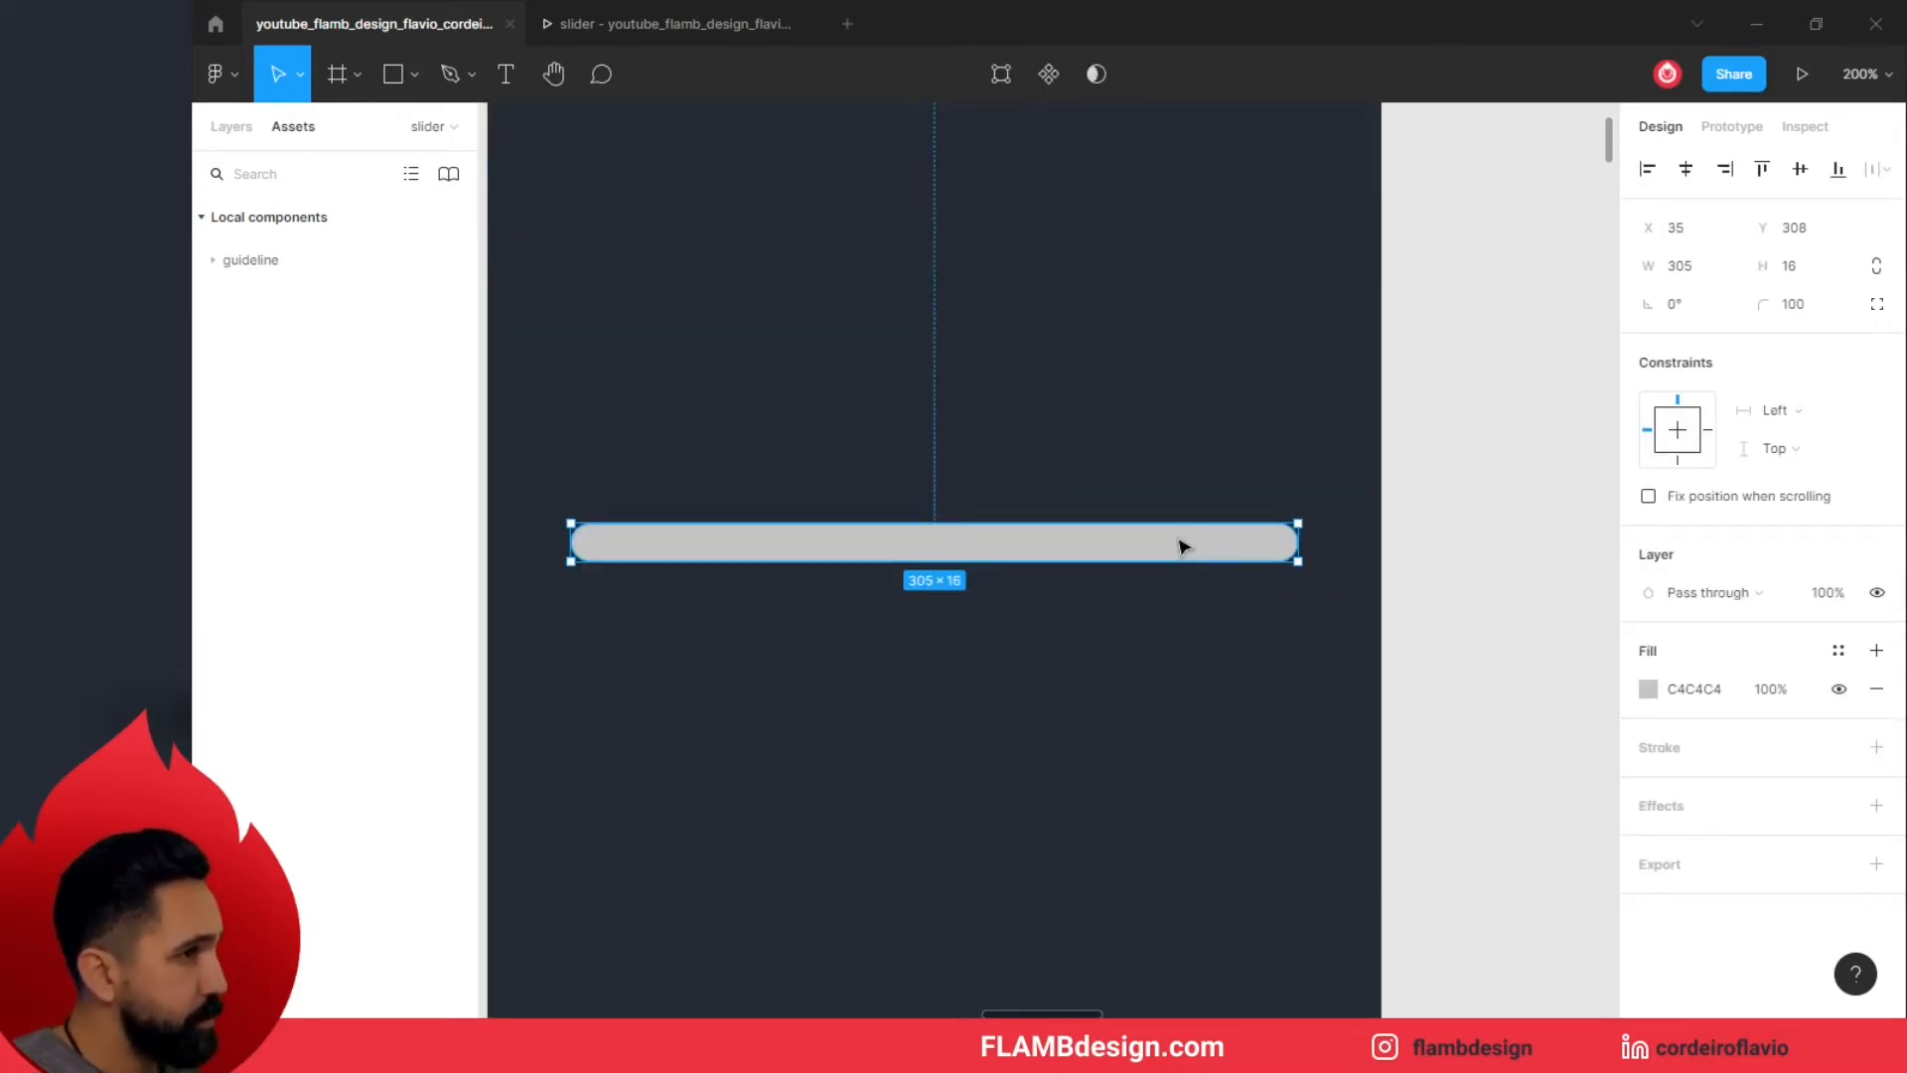
key(ctrl+v)
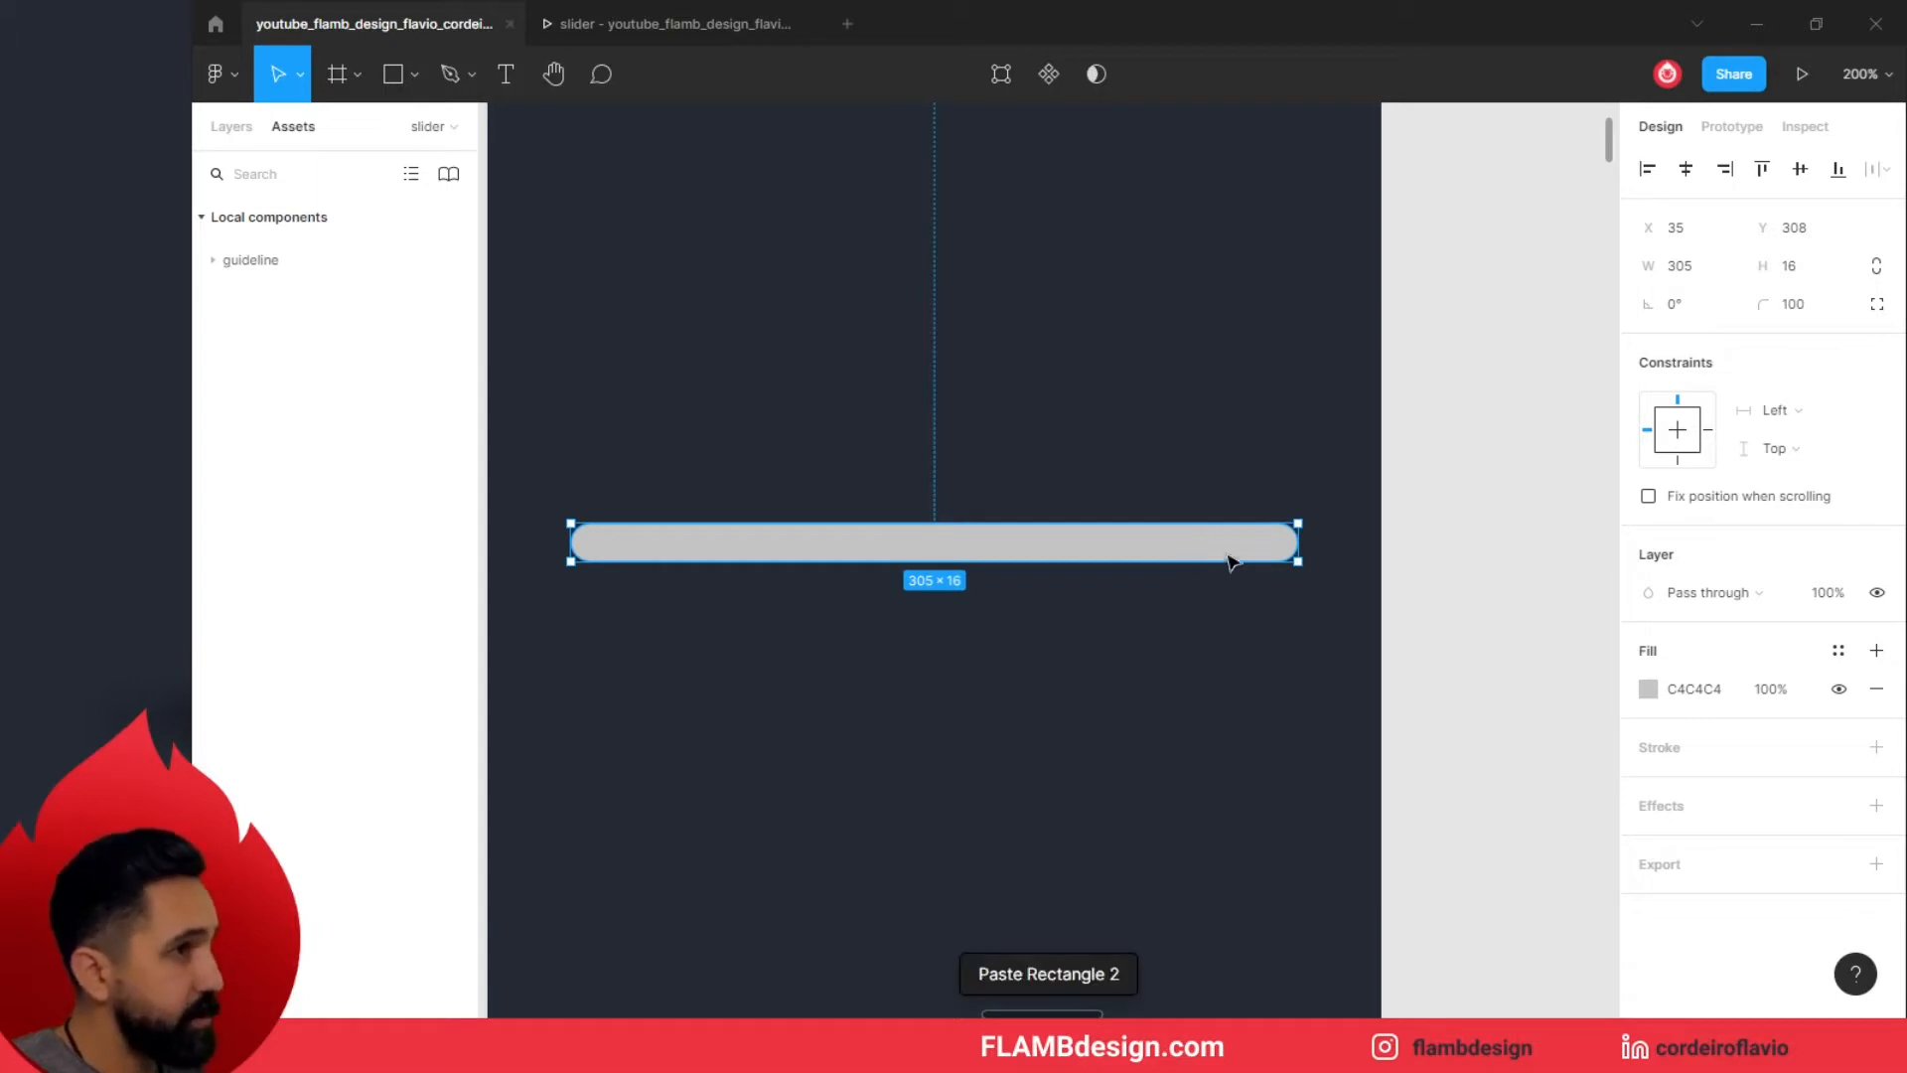
drag(1298, 545, 1027, 546)
- Fill the shorter bar with the local light gray-blue, then darken it to 888BB1
click(1650, 691)
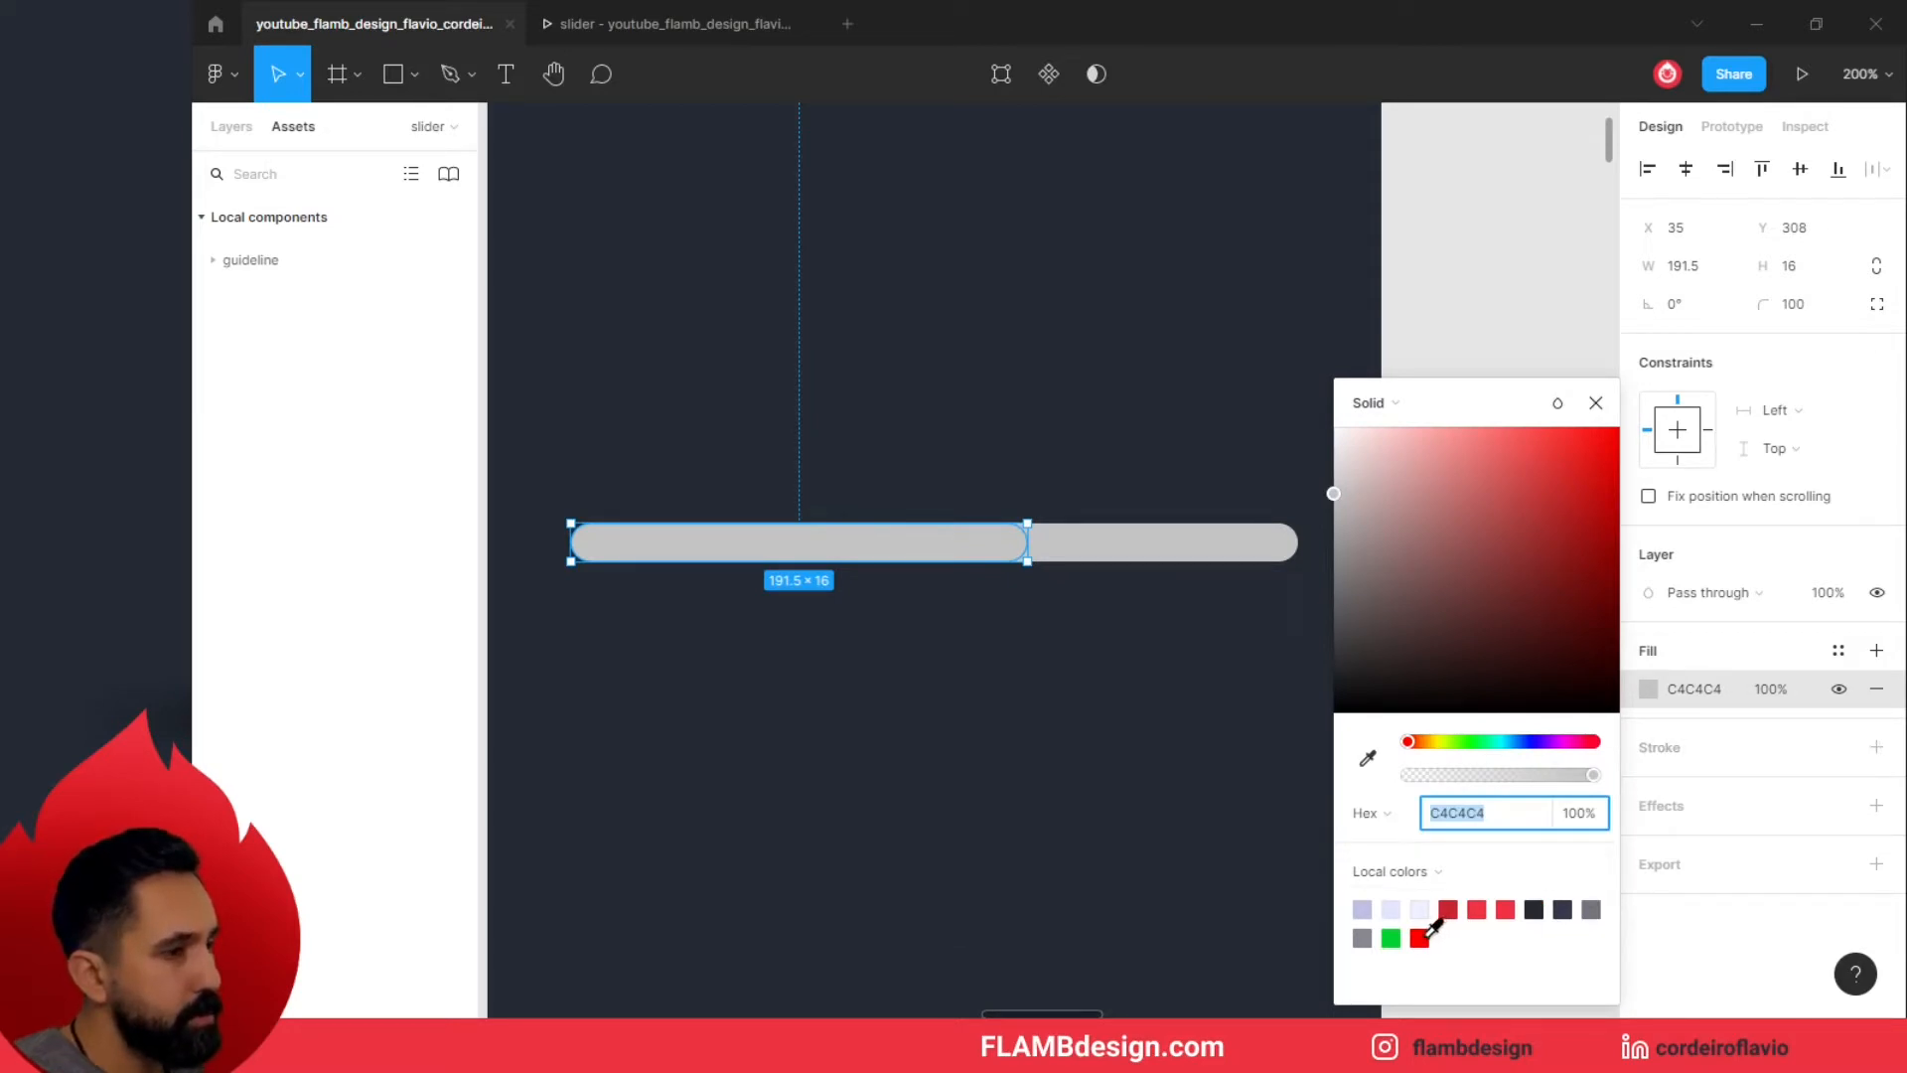
click(1363, 909)
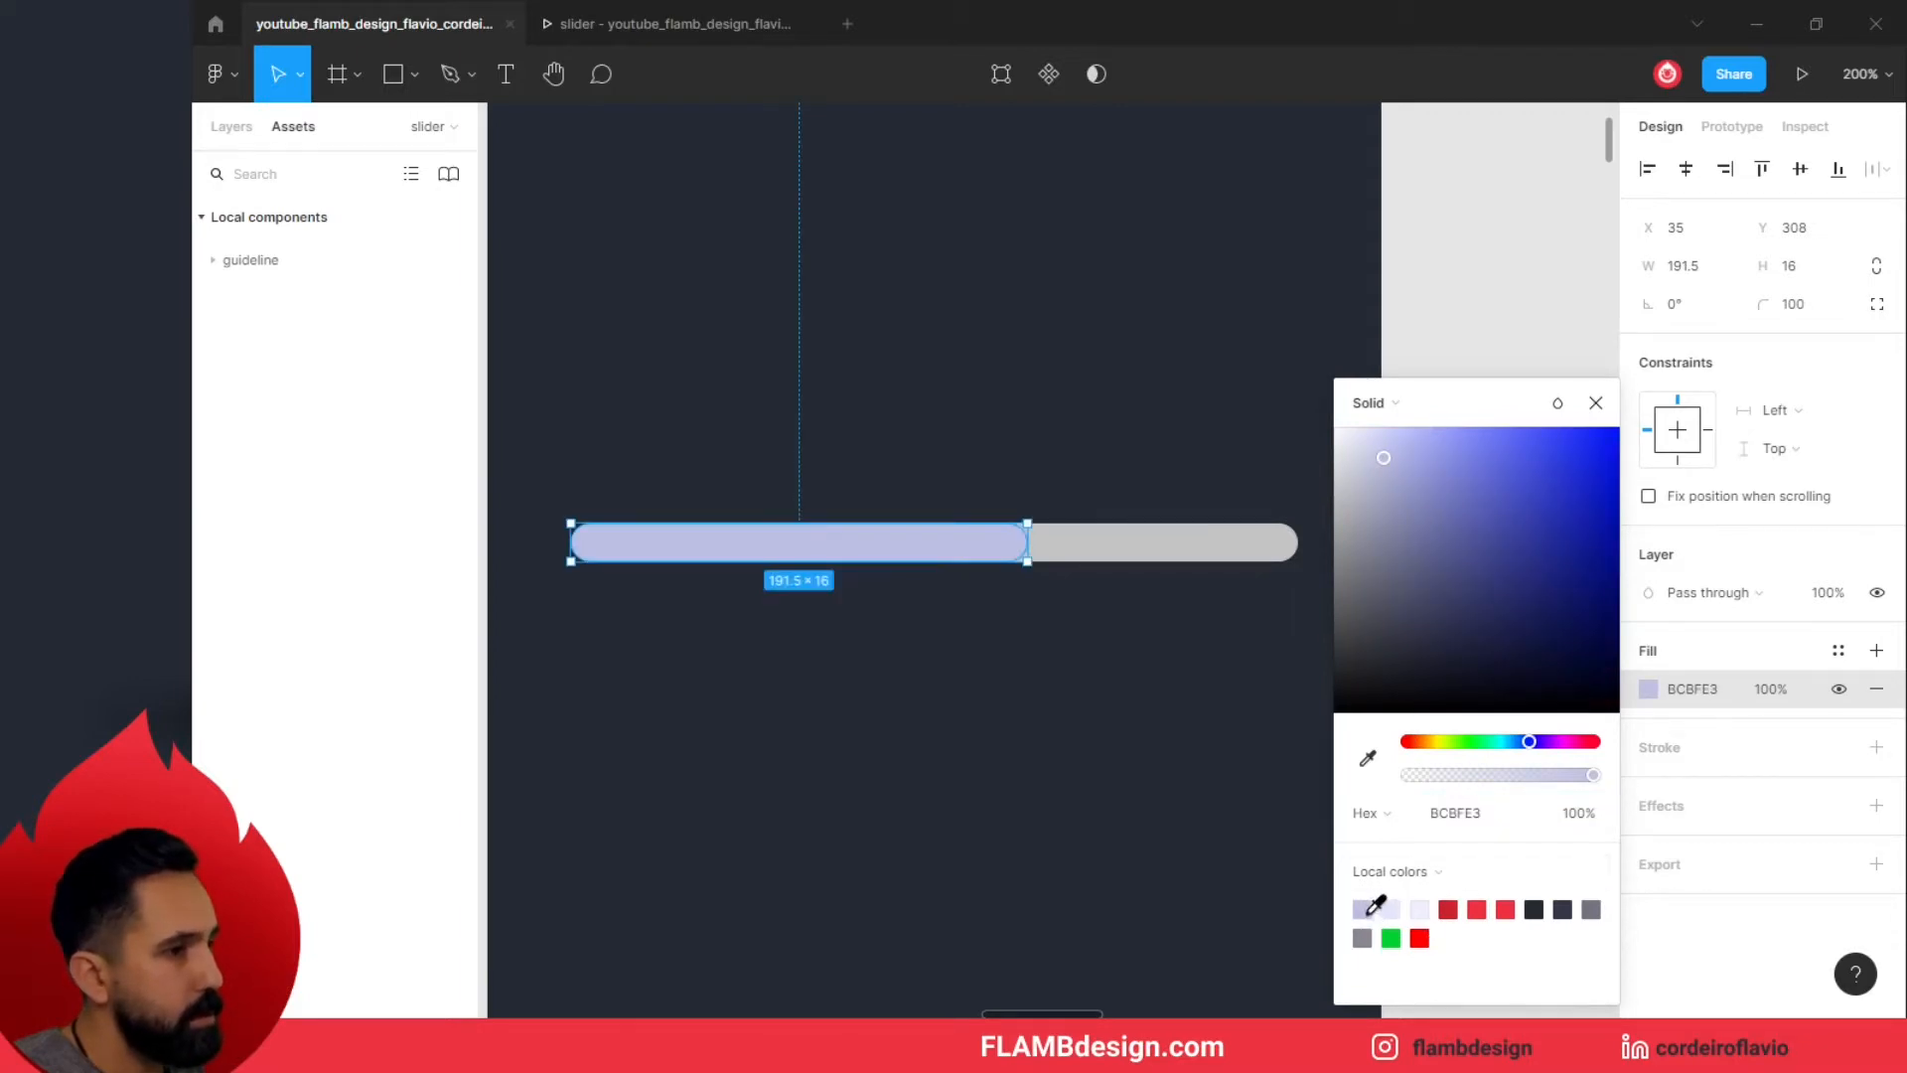
click(1654, 693)
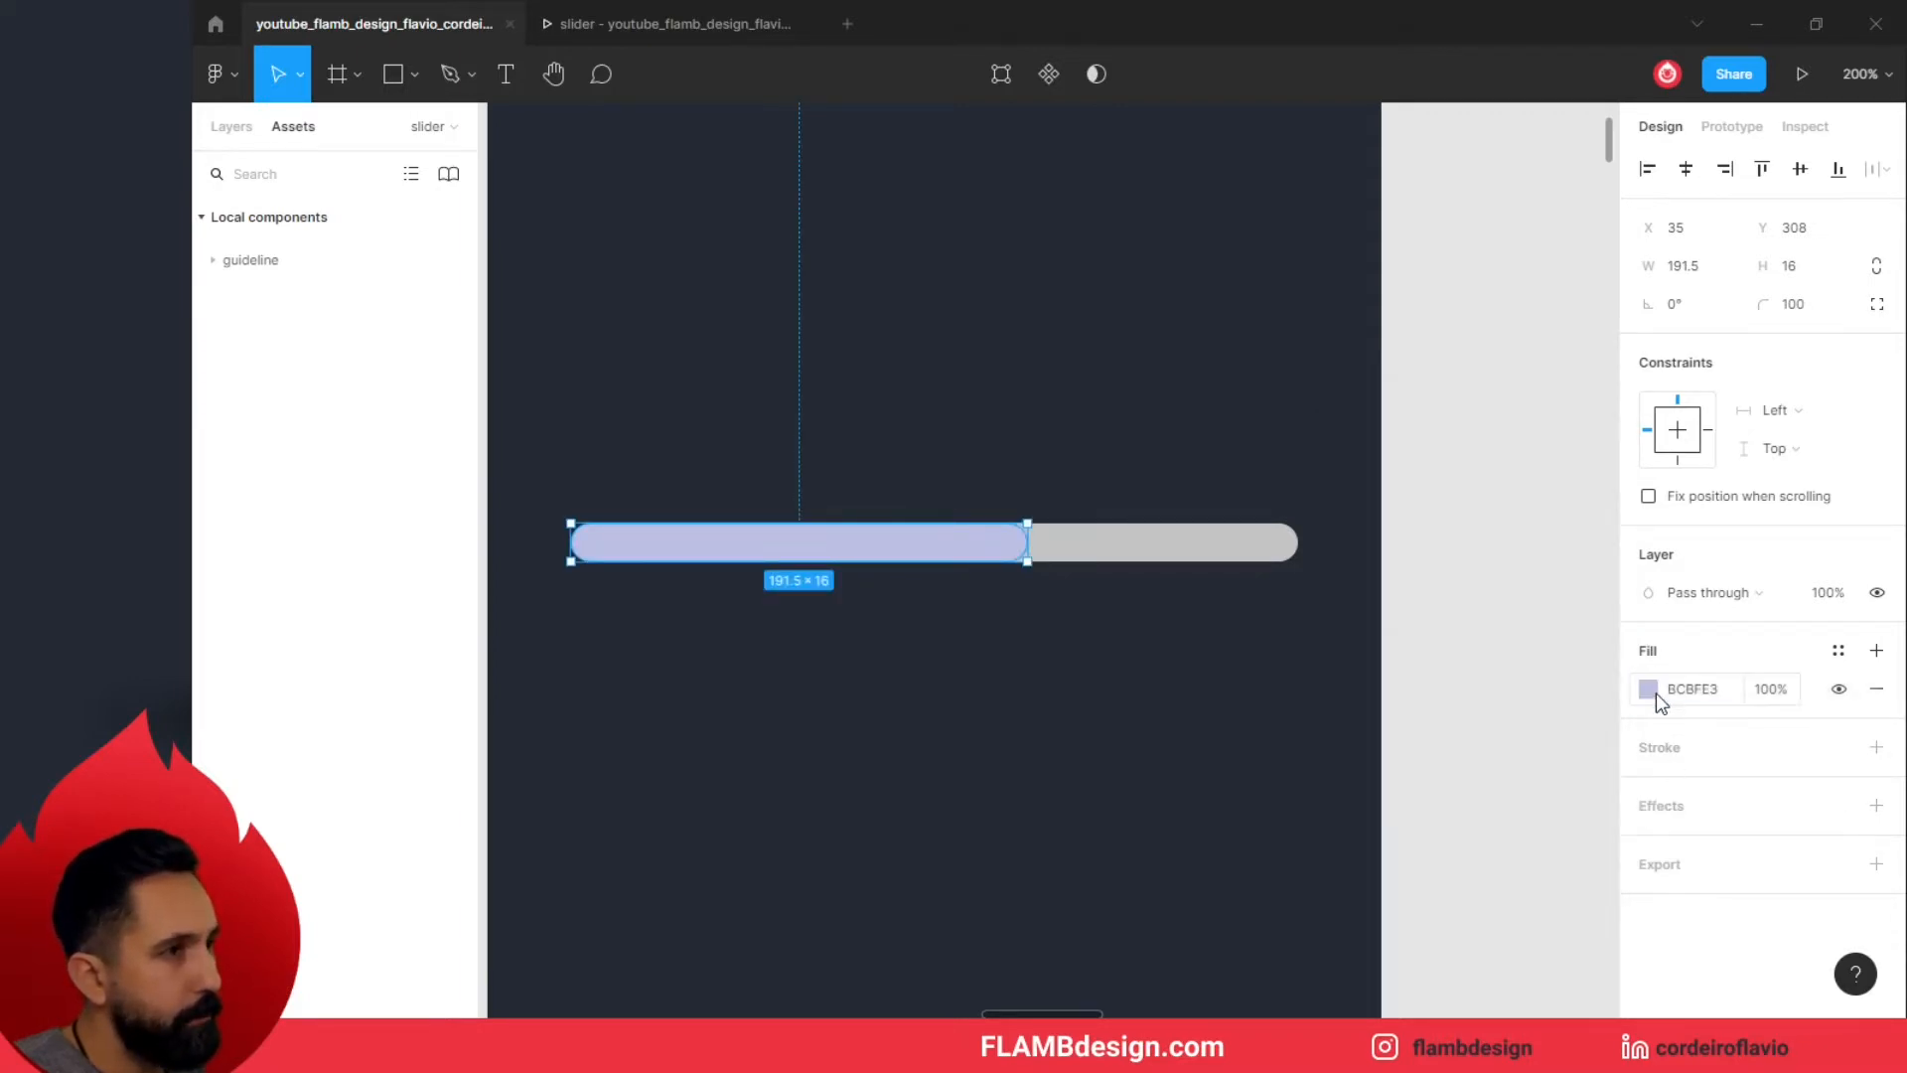
click(1654, 693)
drag(1422, 584, 1401, 524)
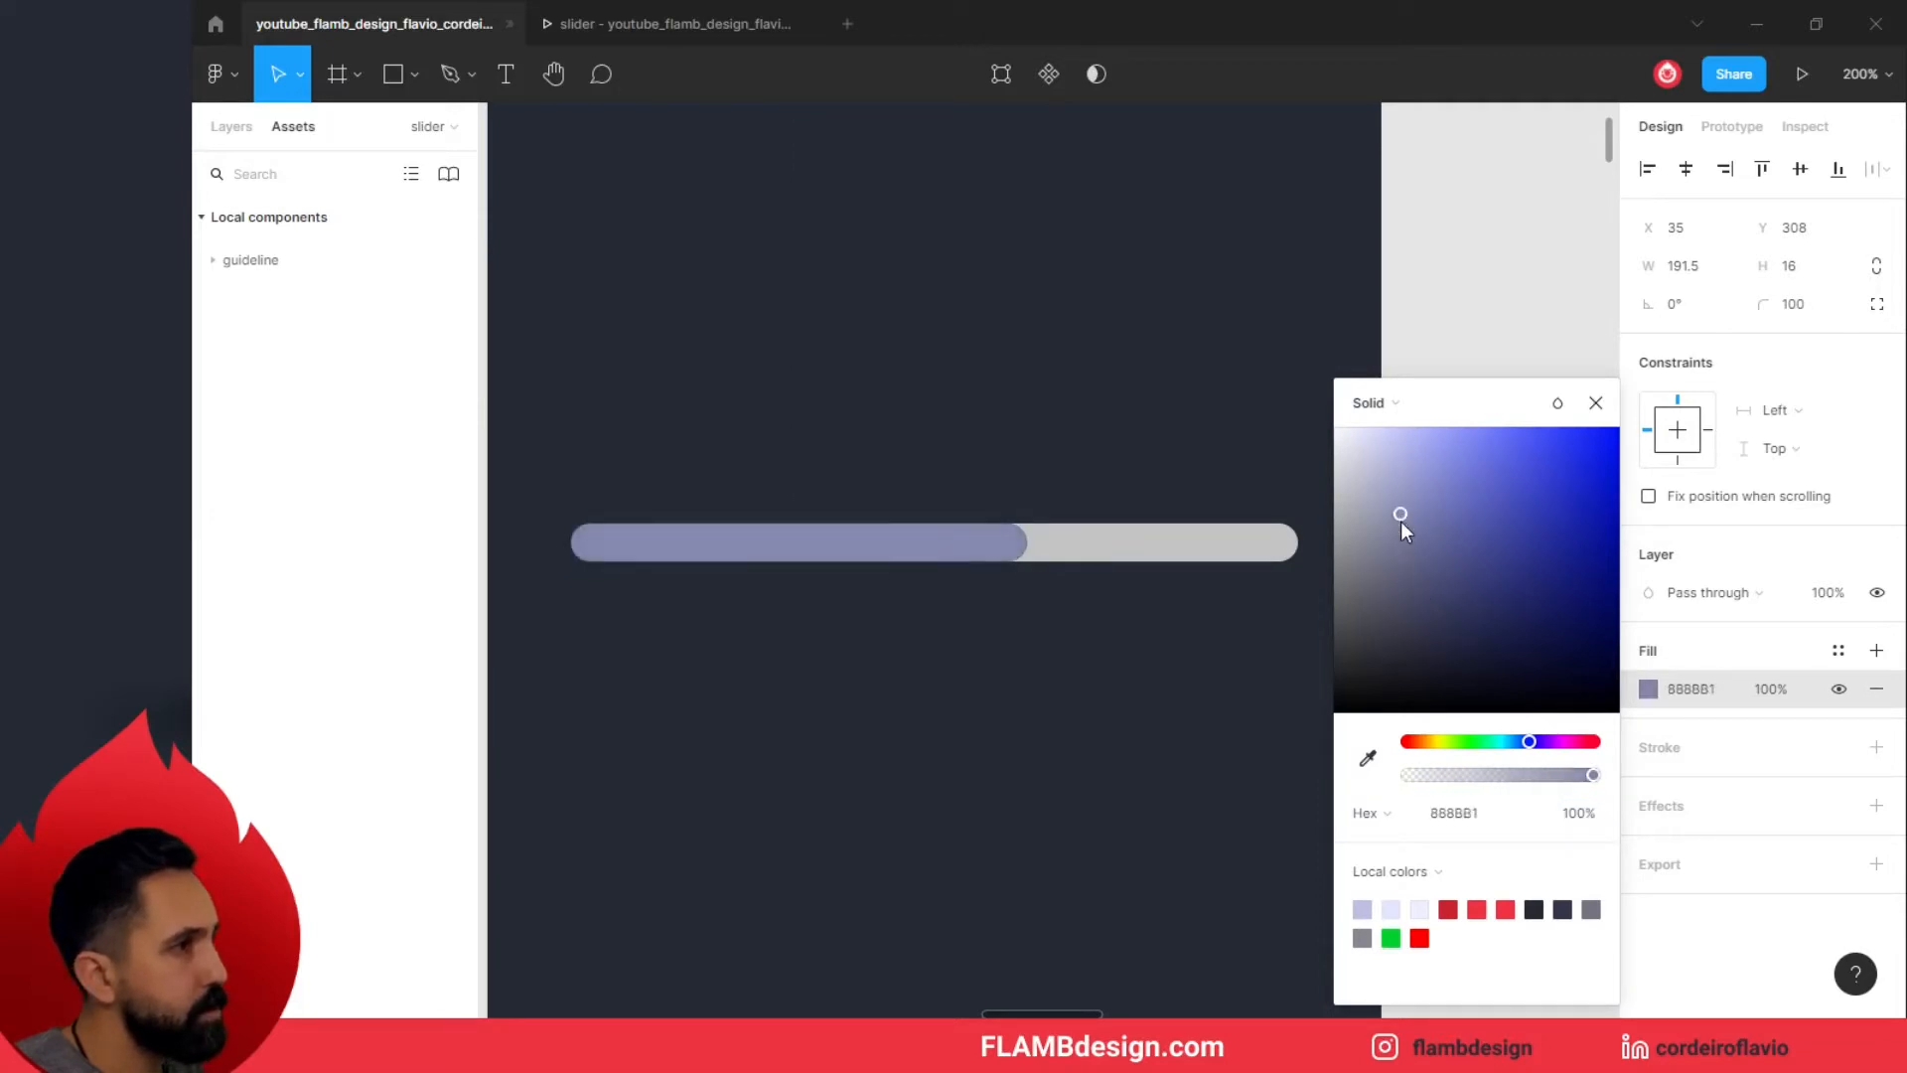
click(1596, 407)
click(1132, 617)
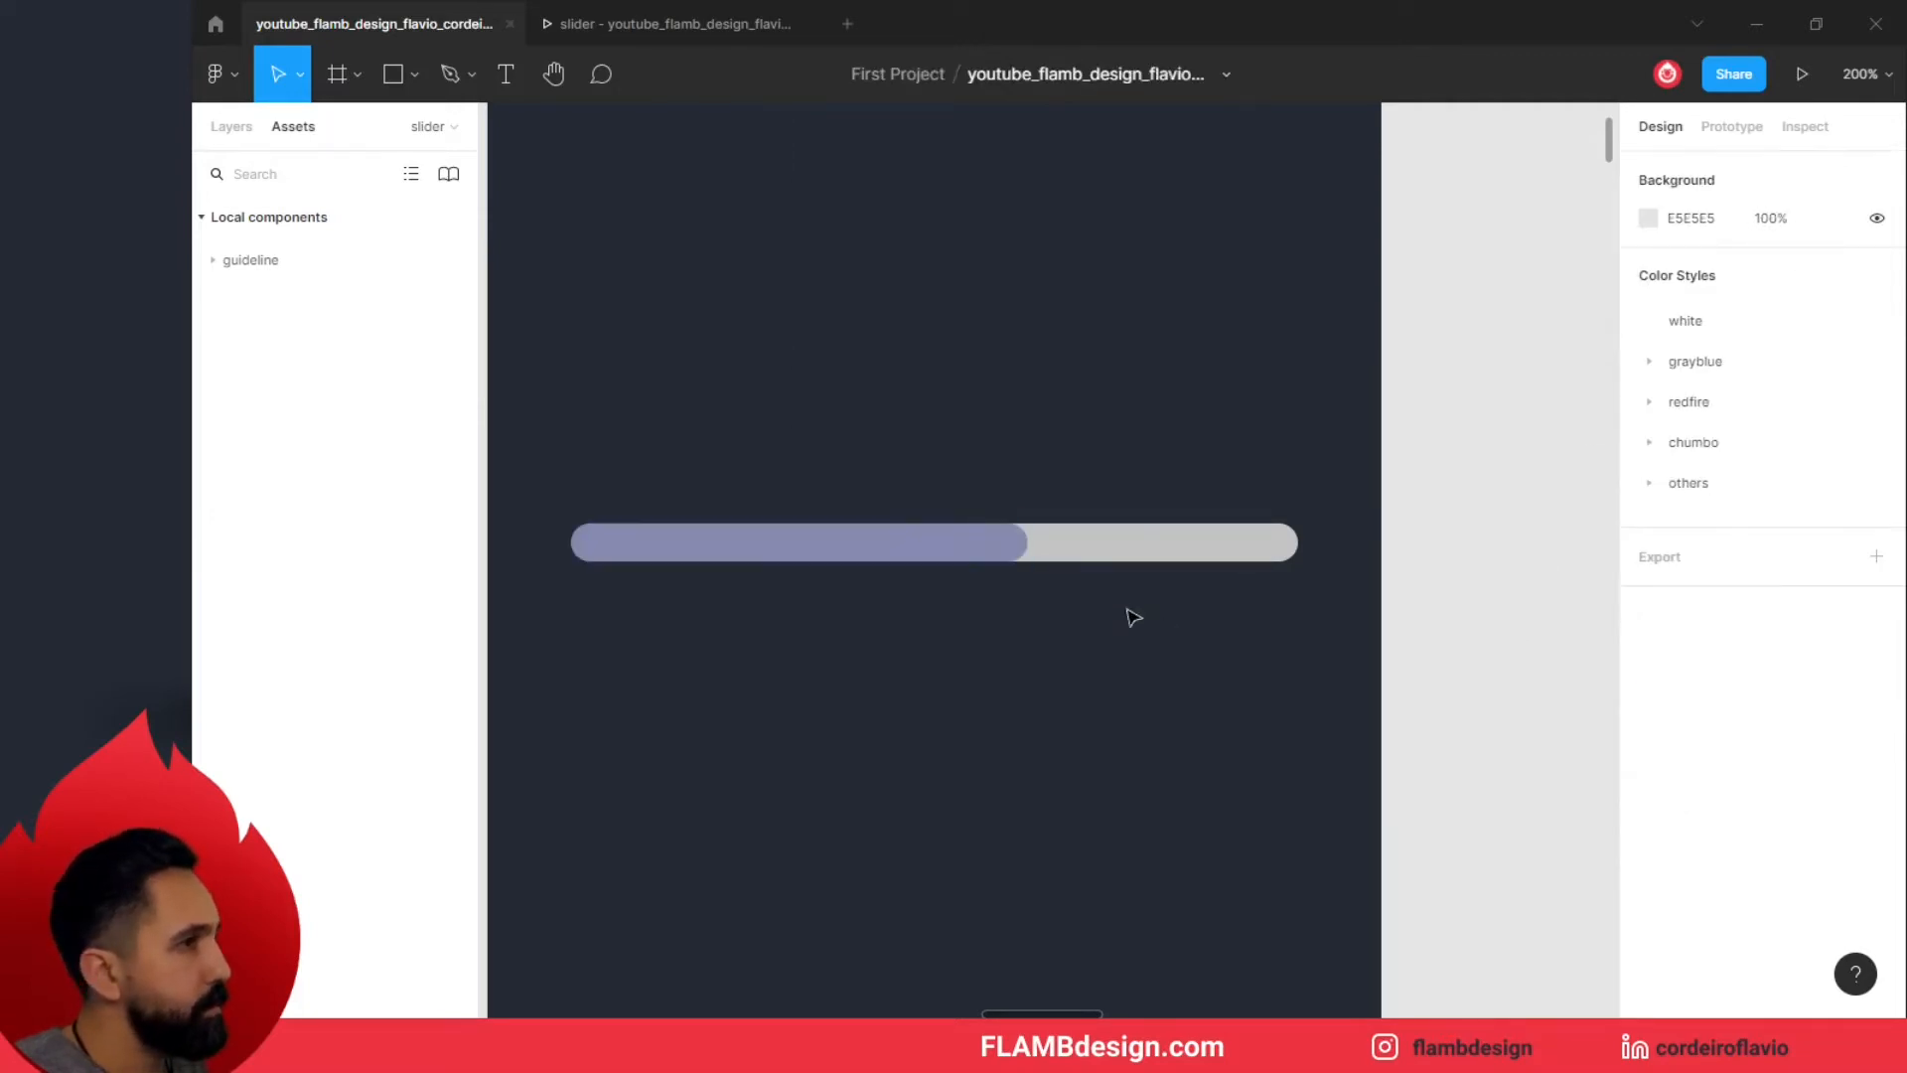
- Shorten the purple progress bar to about 20.5 wide at the left end of the track
click(1001, 561)
drag(1027, 548, 620, 534)
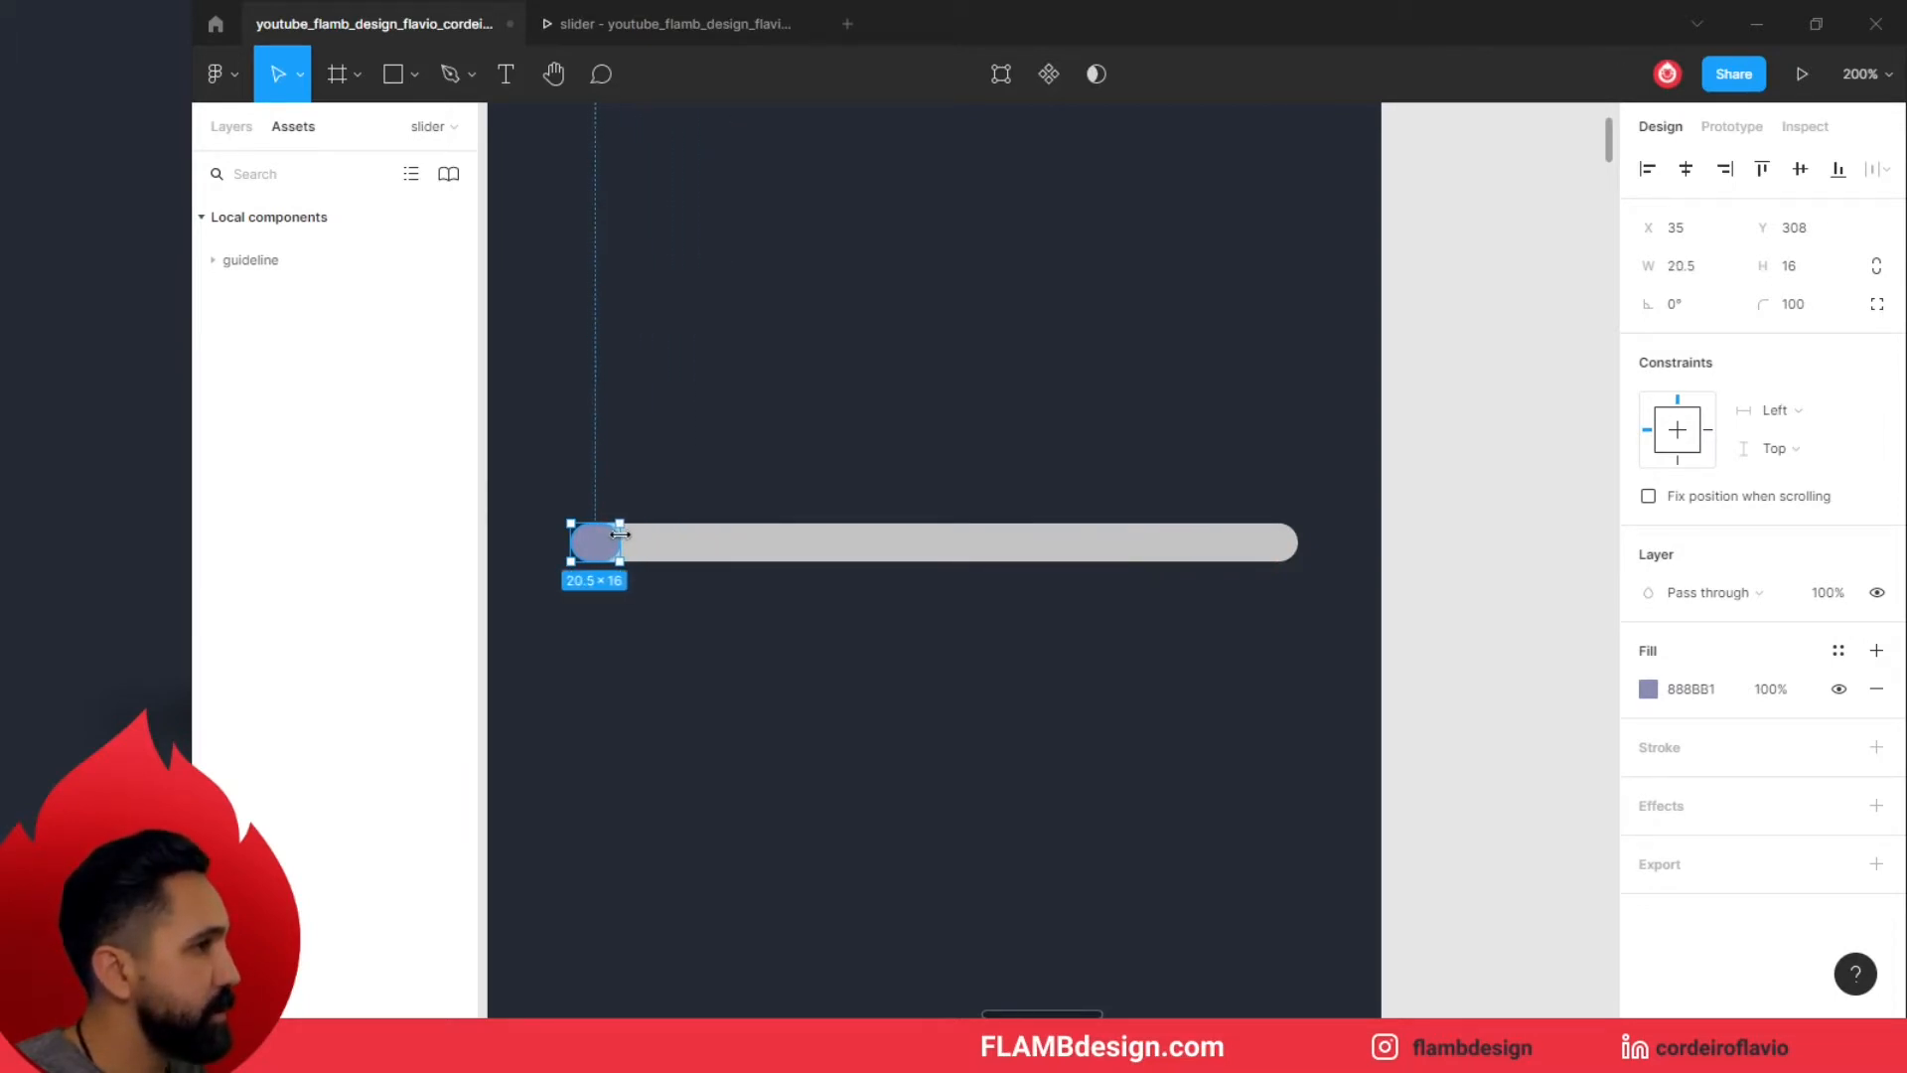
click(1400, 745)
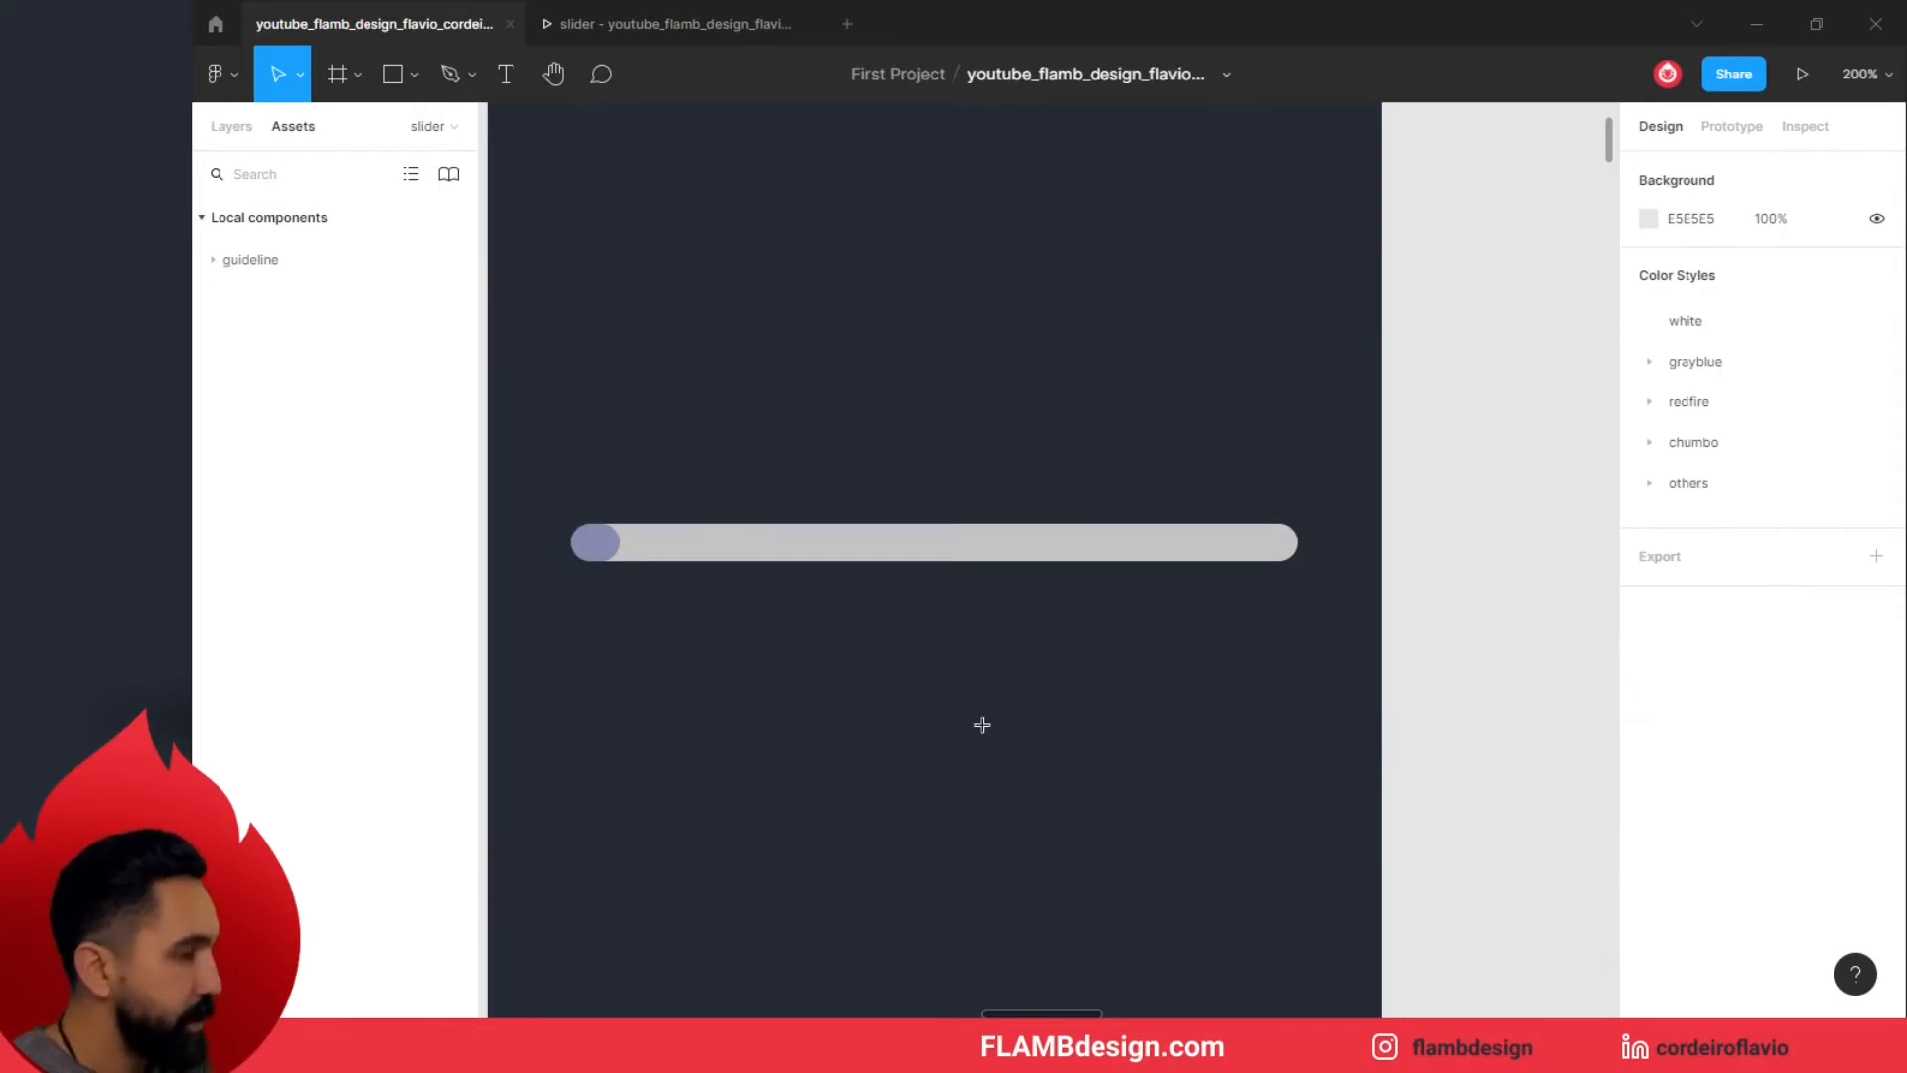
- Draw a 38 × 38 circle centred over the short purple bar and fill it with the local dark red CC222F
key(o)
mouse_move(852, 704)
mouse_down()
mouse_move(904, 755)
mouse_move(638, 546)
mouse_move(602, 546)
mouse_up()
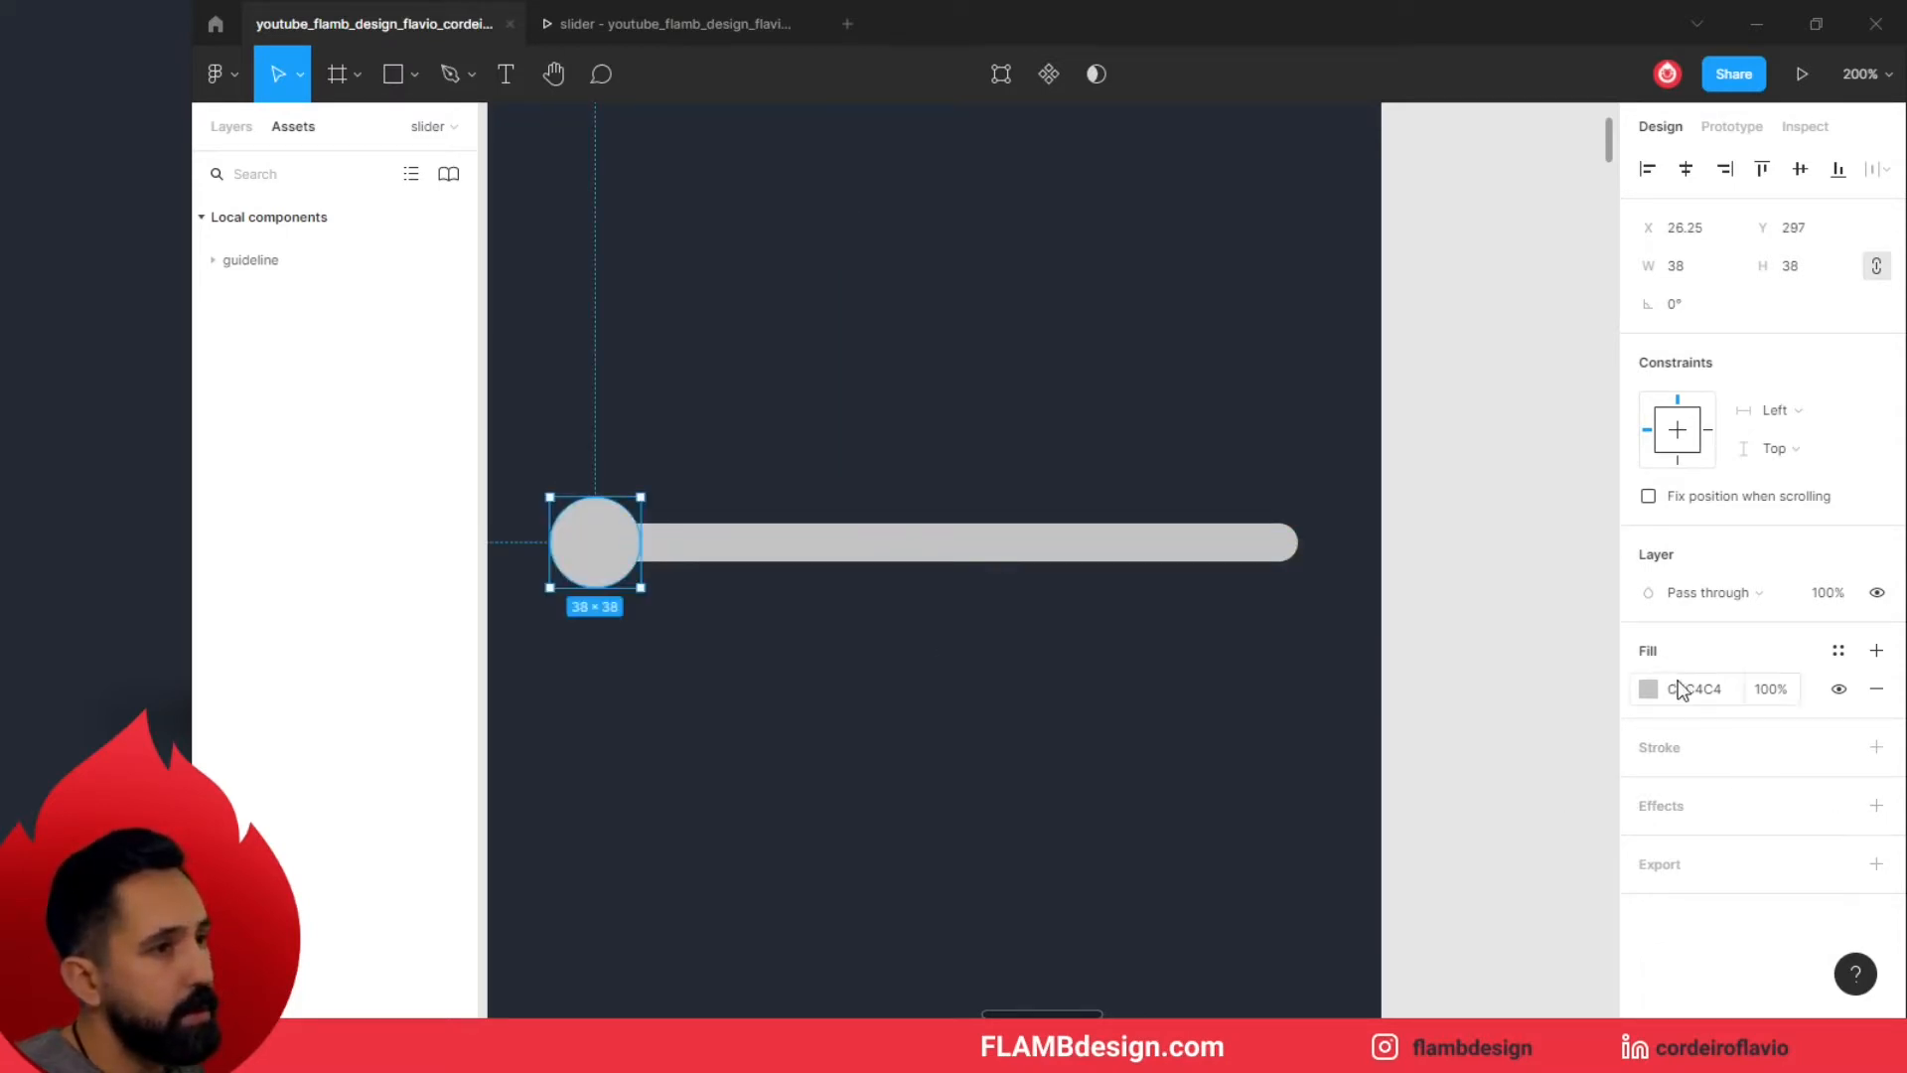
click(1649, 695)
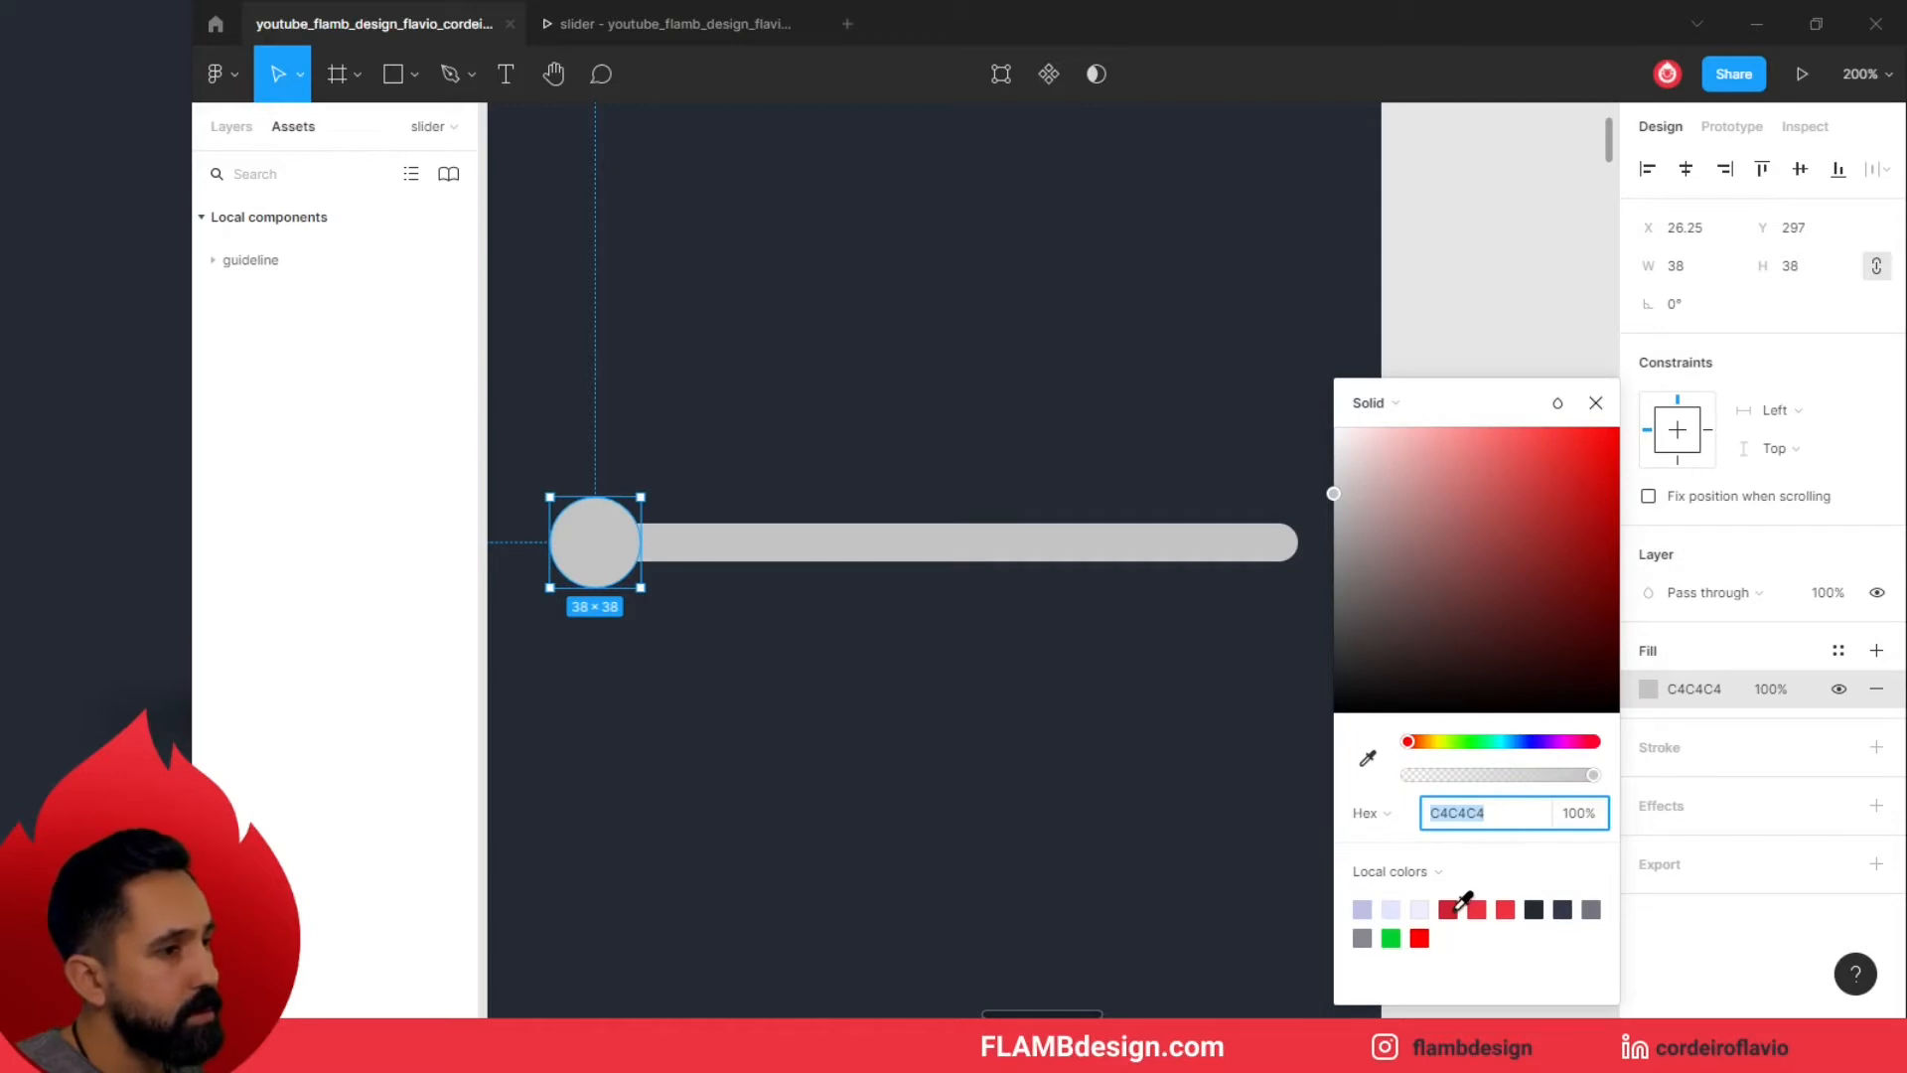
click(1456, 908)
click(1595, 402)
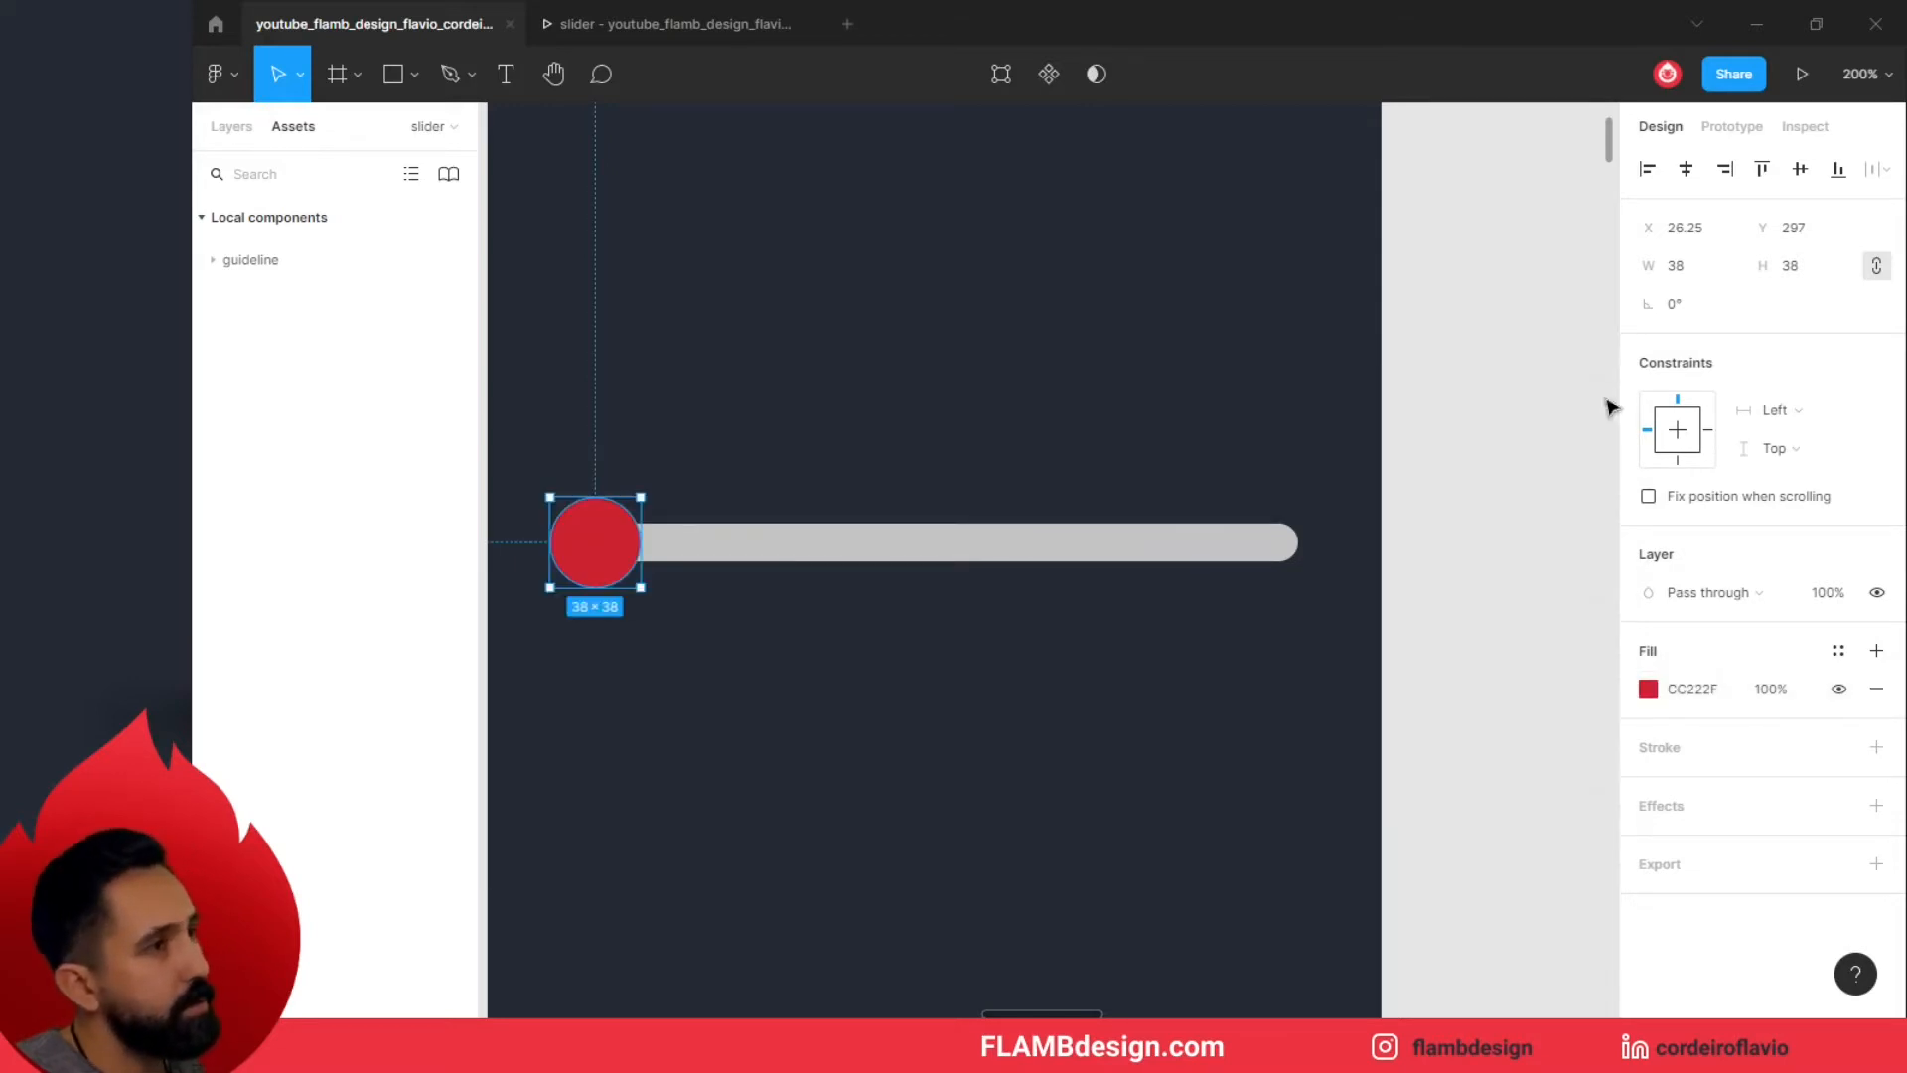
click(1542, 600)
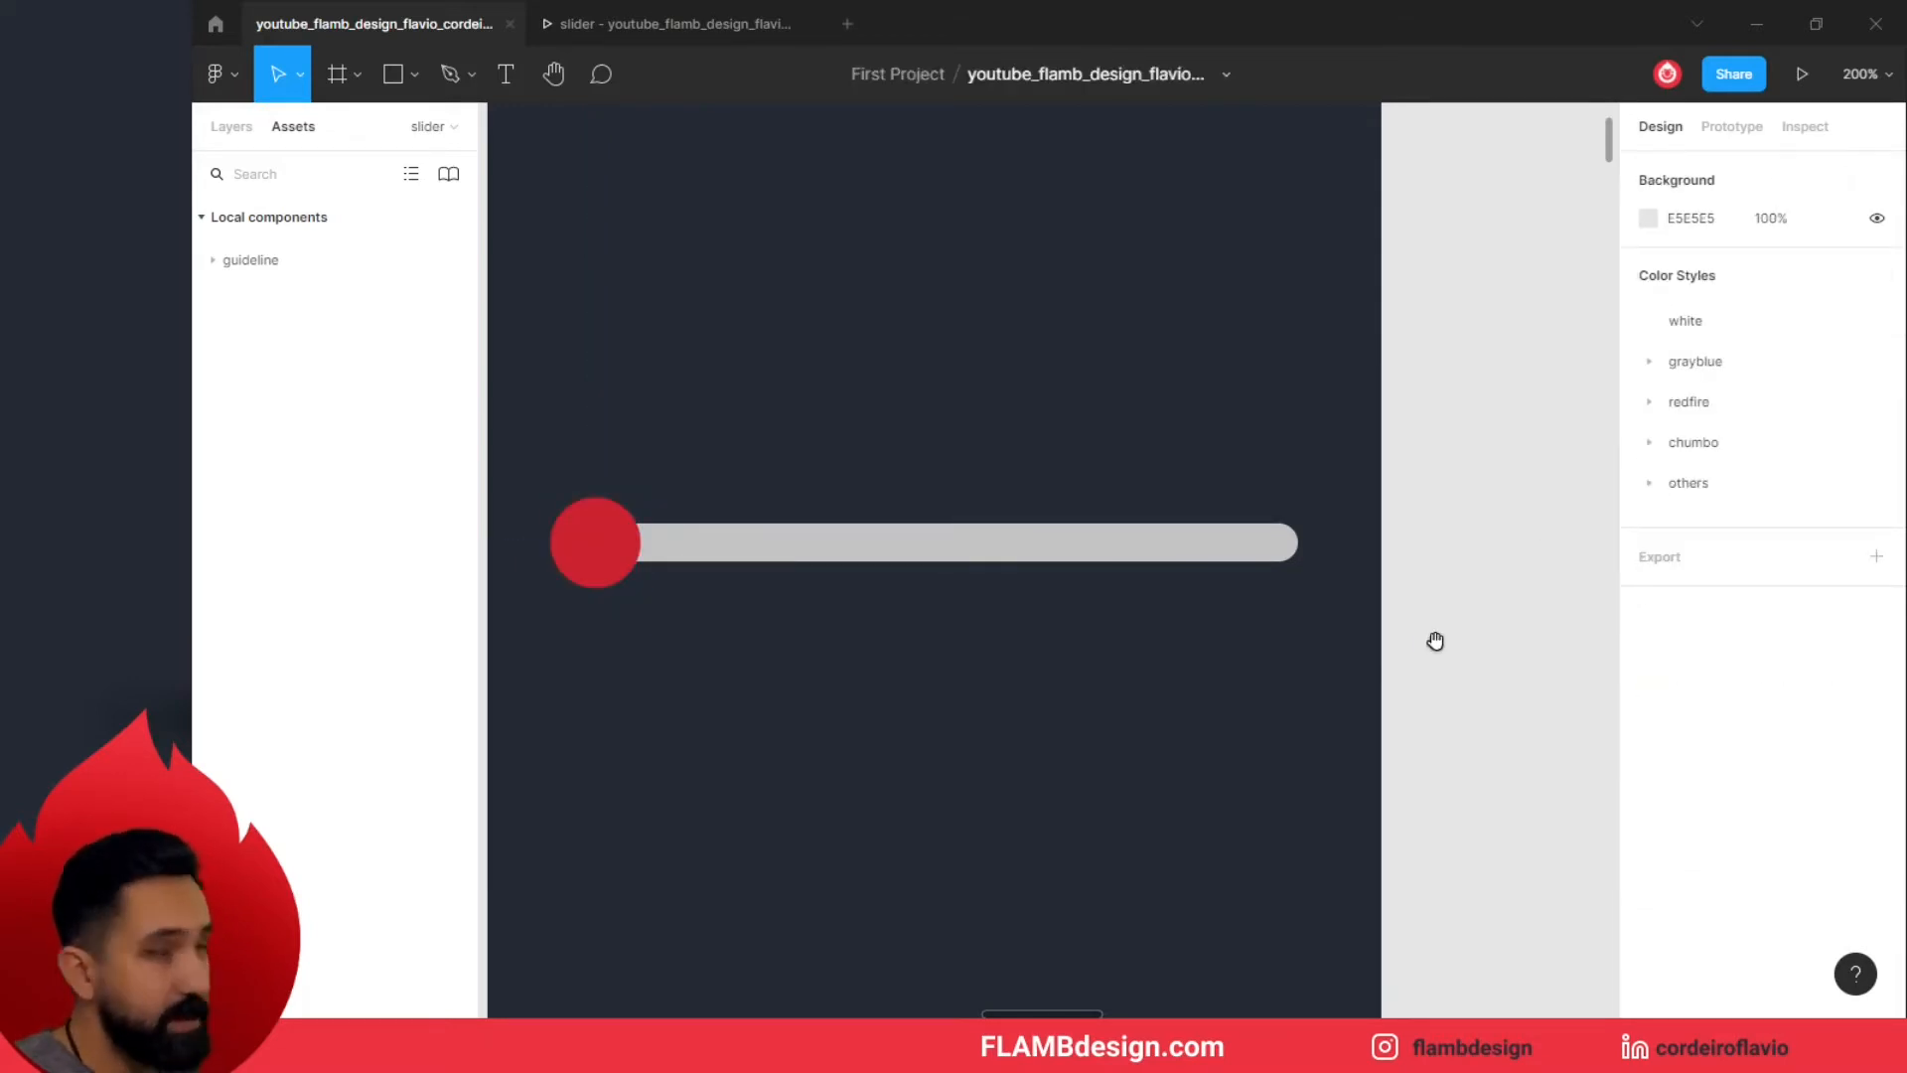
- Duplicate the circle and both bars about 90 px below the original slider
drag(1439, 599, 1535, 616)
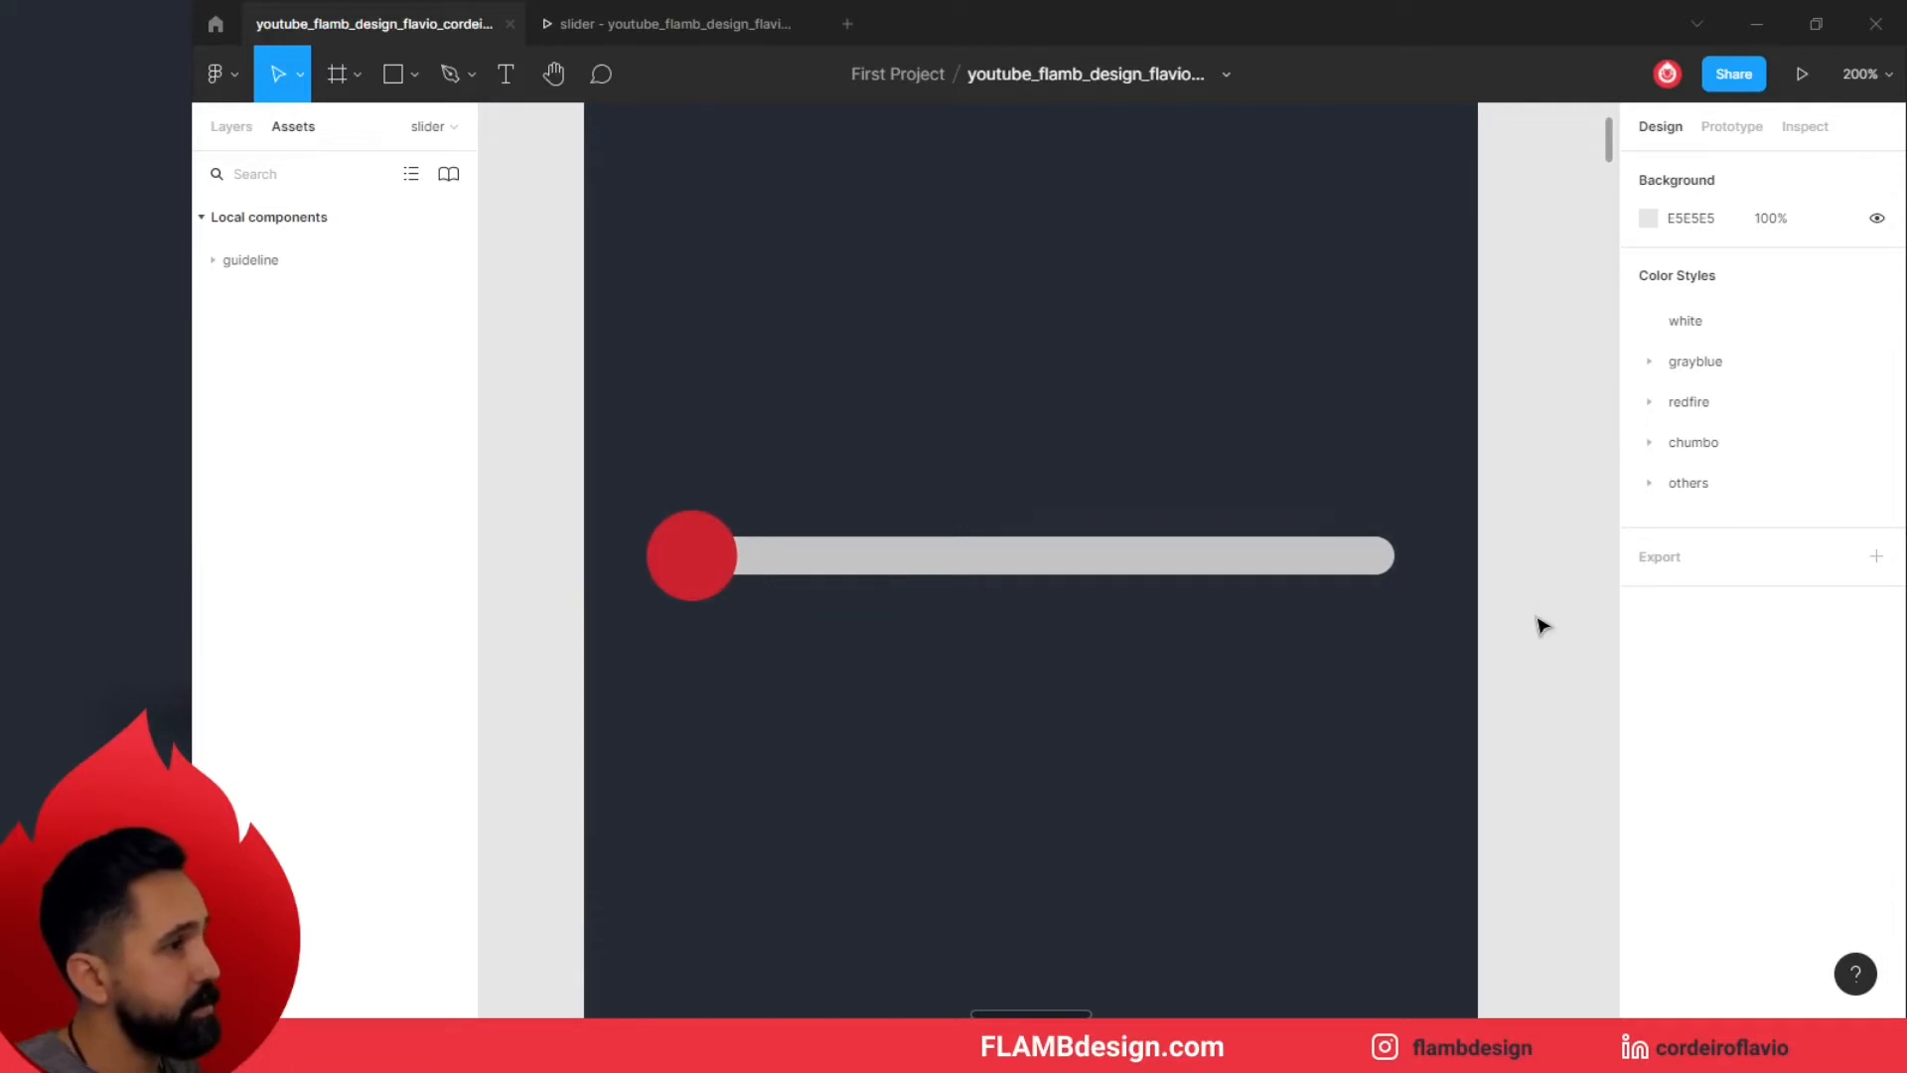
scroll(1537, 618, up, 1)
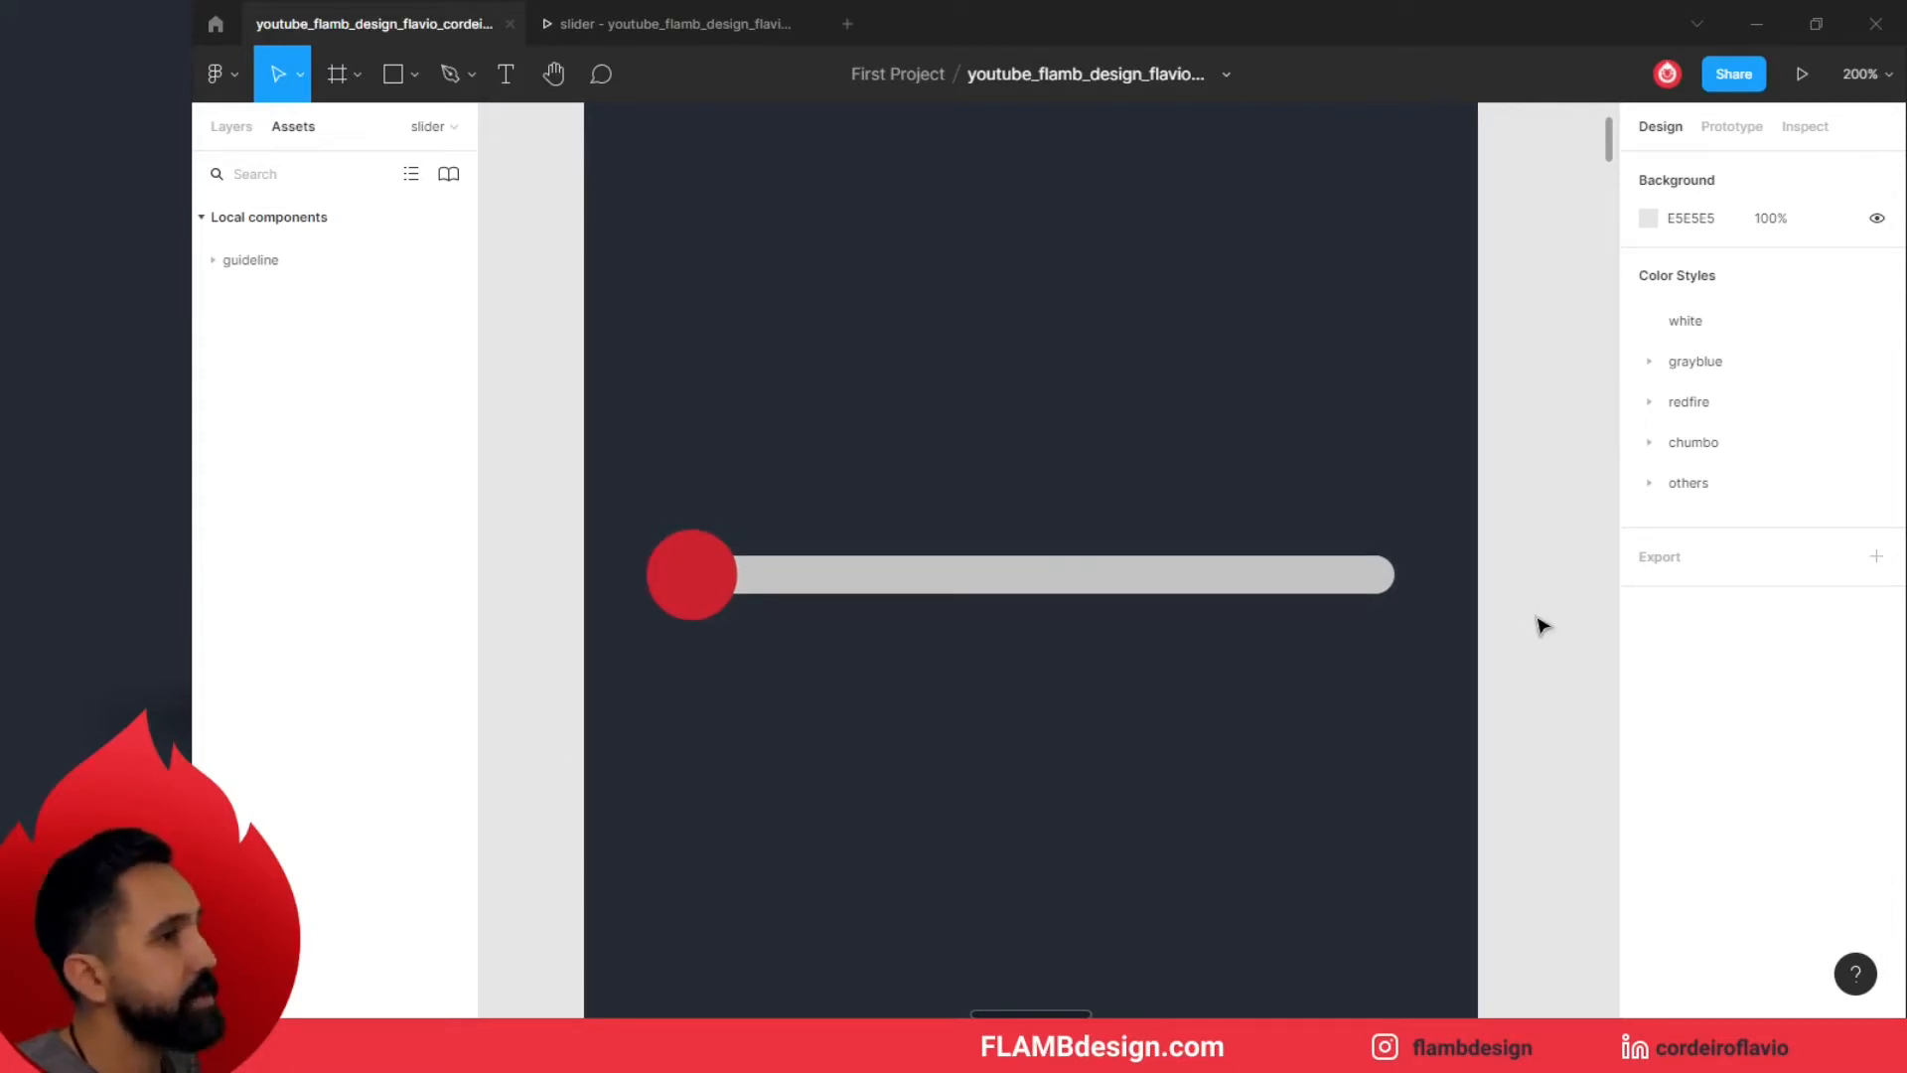
drag(556, 513, 1298, 791)
click(607, 743)
- Move the duplicate's circle near the right end of its track and stretch its purple bar to about 209 wide
drag(679, 795, 1319, 795)
click(713, 800)
drag(760, 797, 1165, 800)
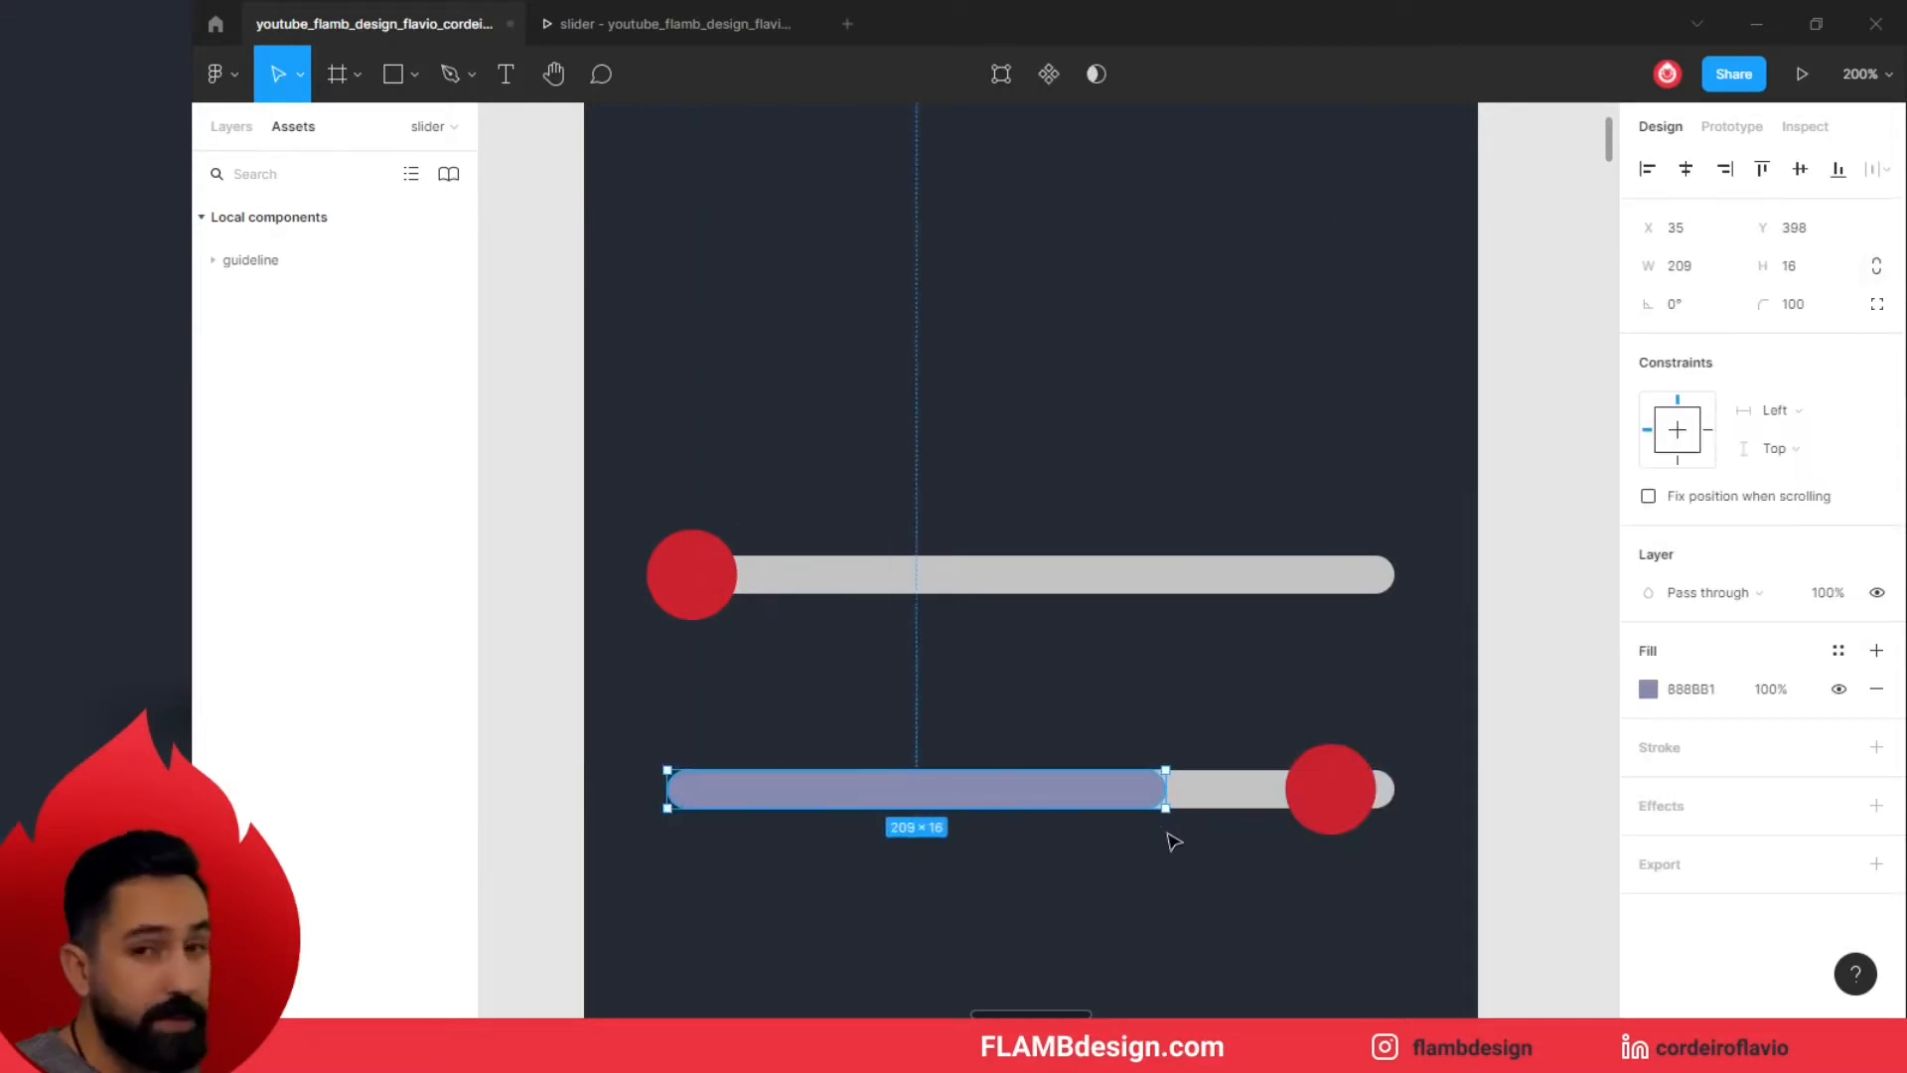
- Delete the duplicate slider with its circle and both bars
click(584, 744)
drag(566, 733, 1490, 876)
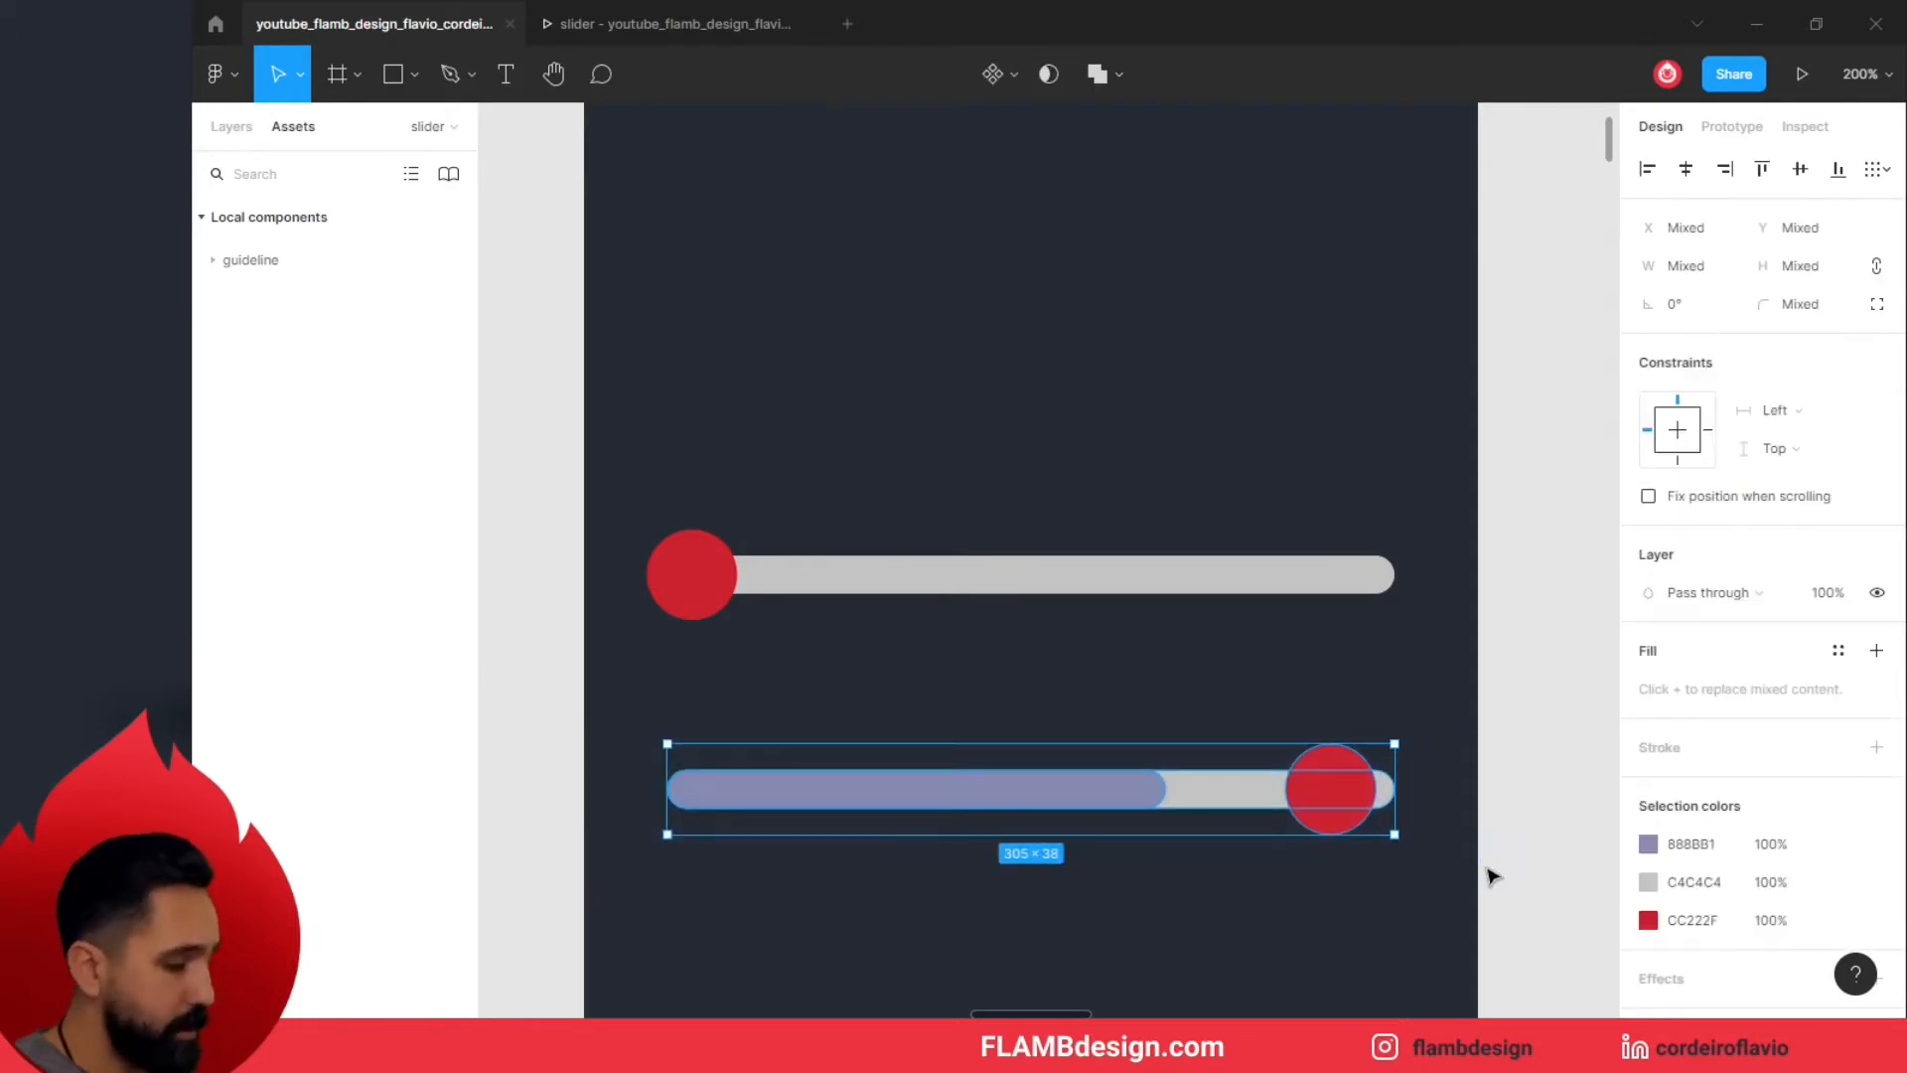
key(Delete)
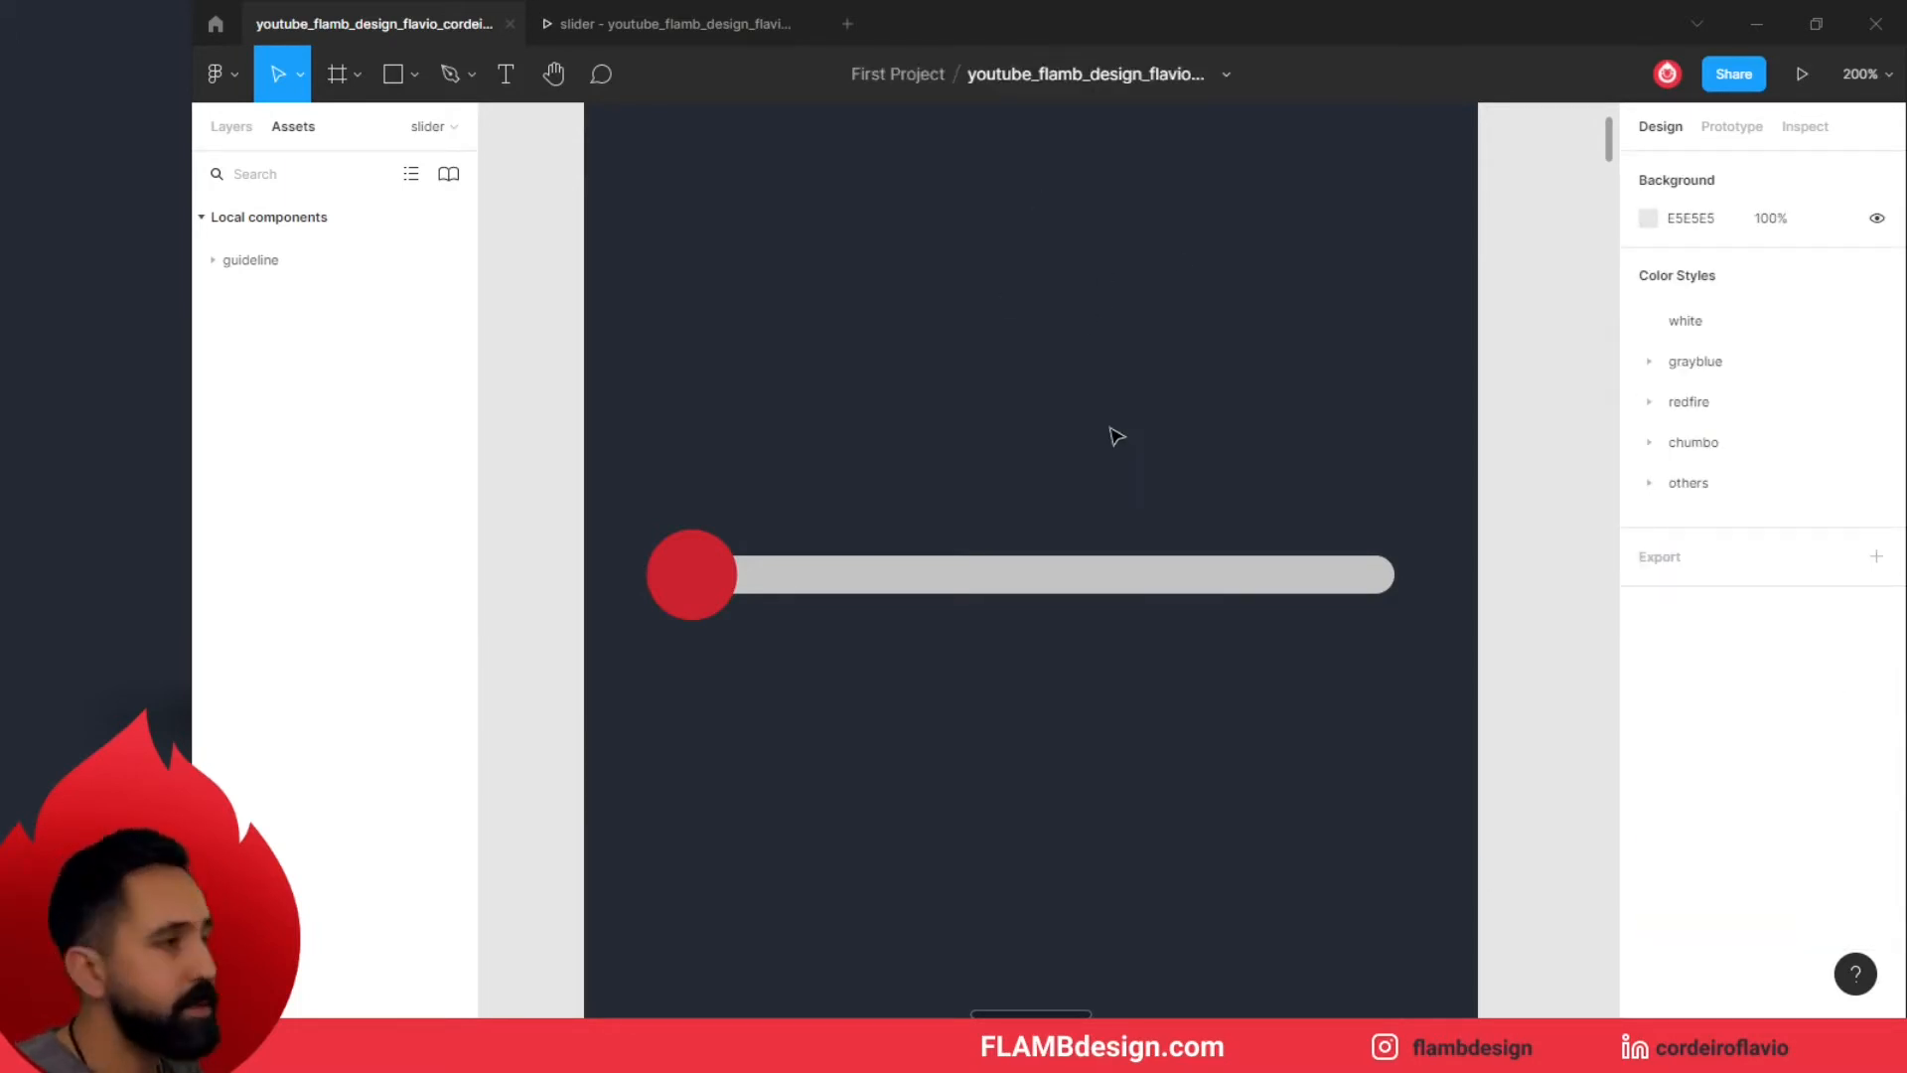
- Add a text layer above the slider in Frame 1 listing 05, 10, 15 and 20 on separate lines
scroll(1115, 438, up, 3)
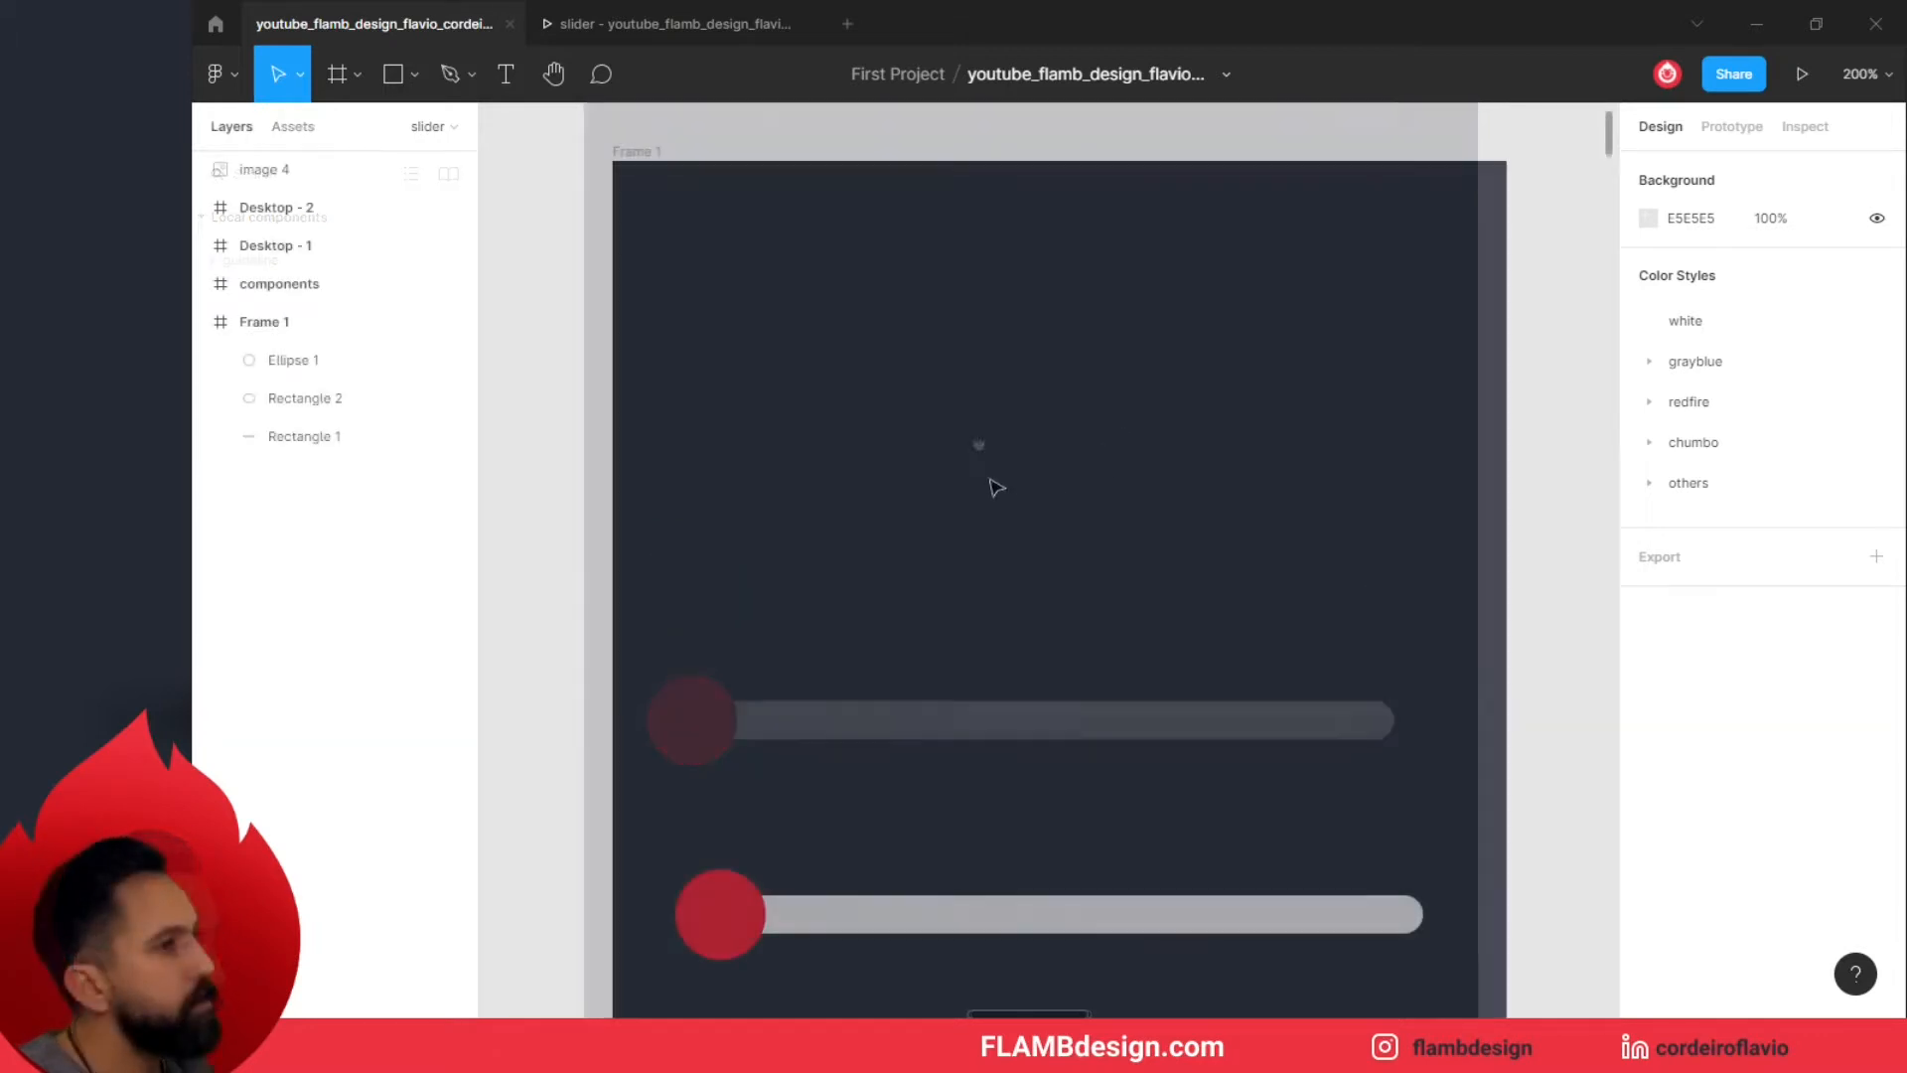
key(t)
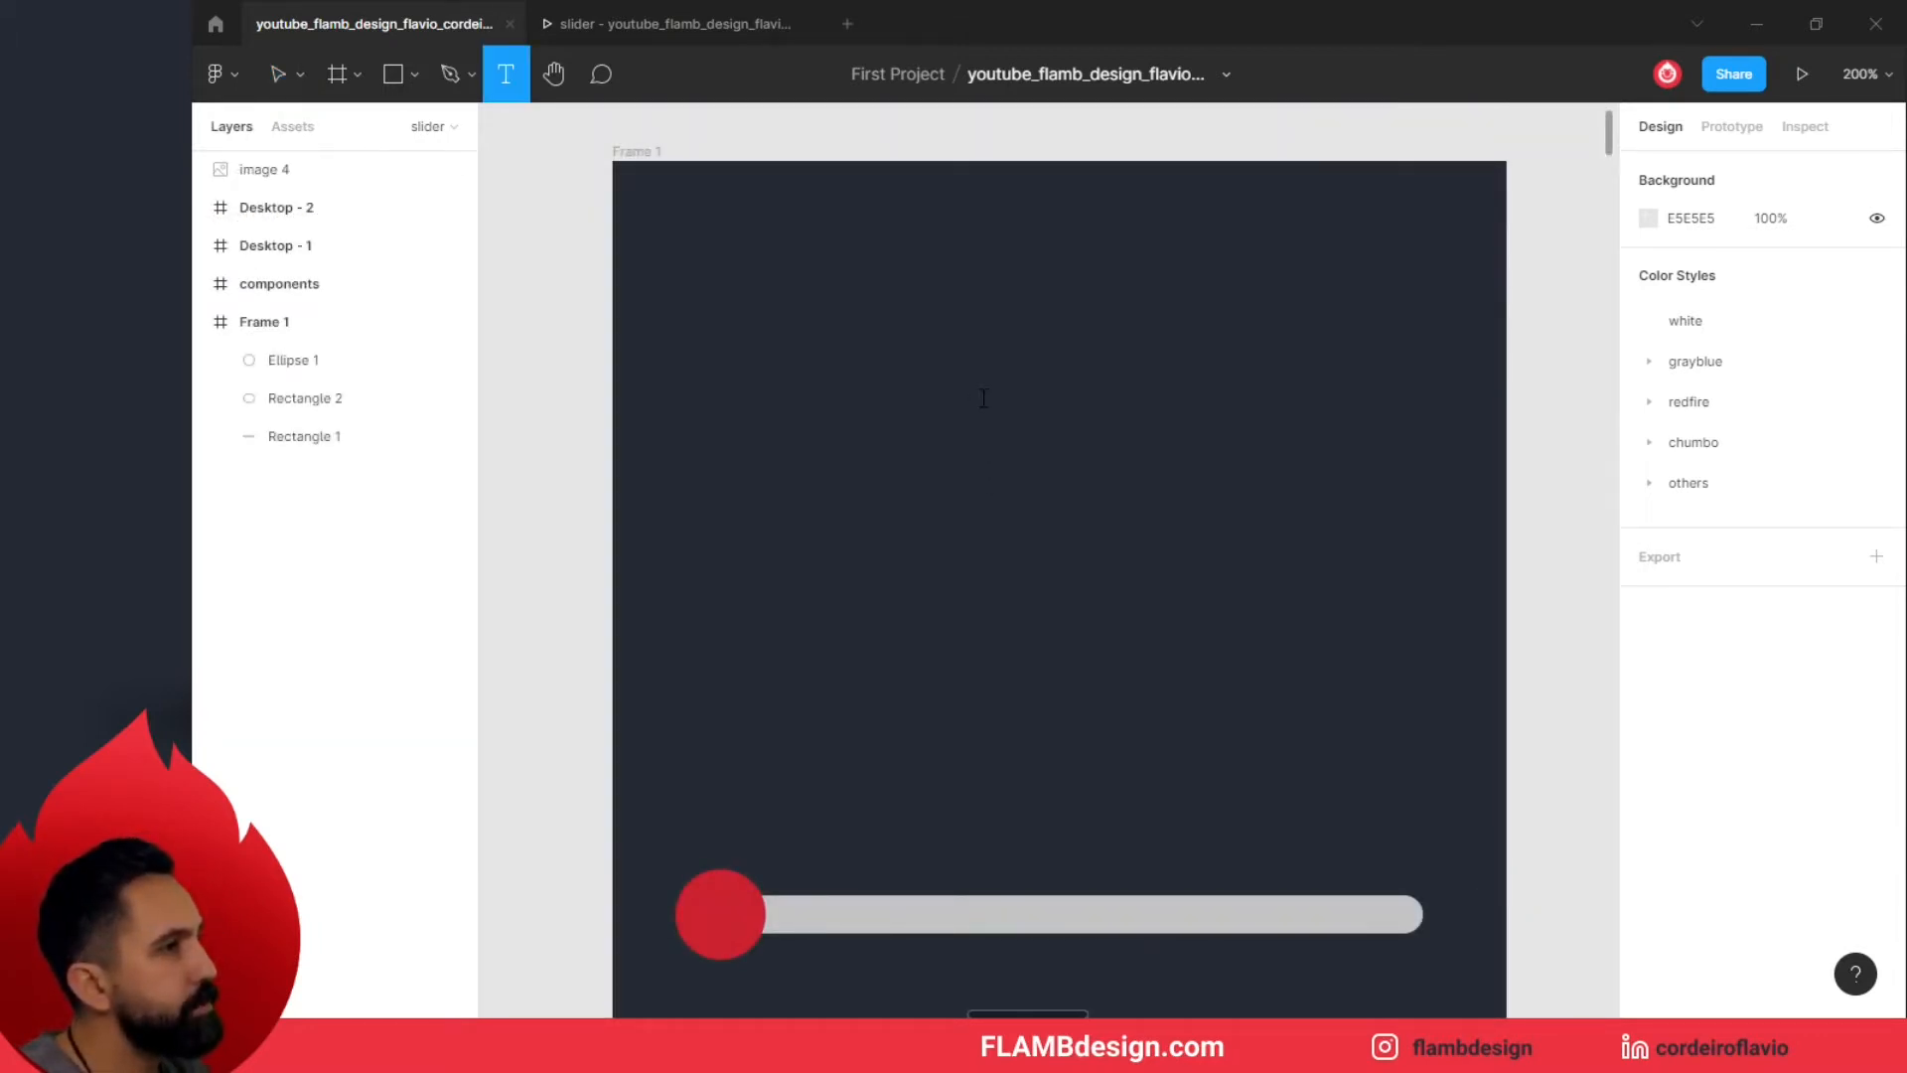
click(983, 397)
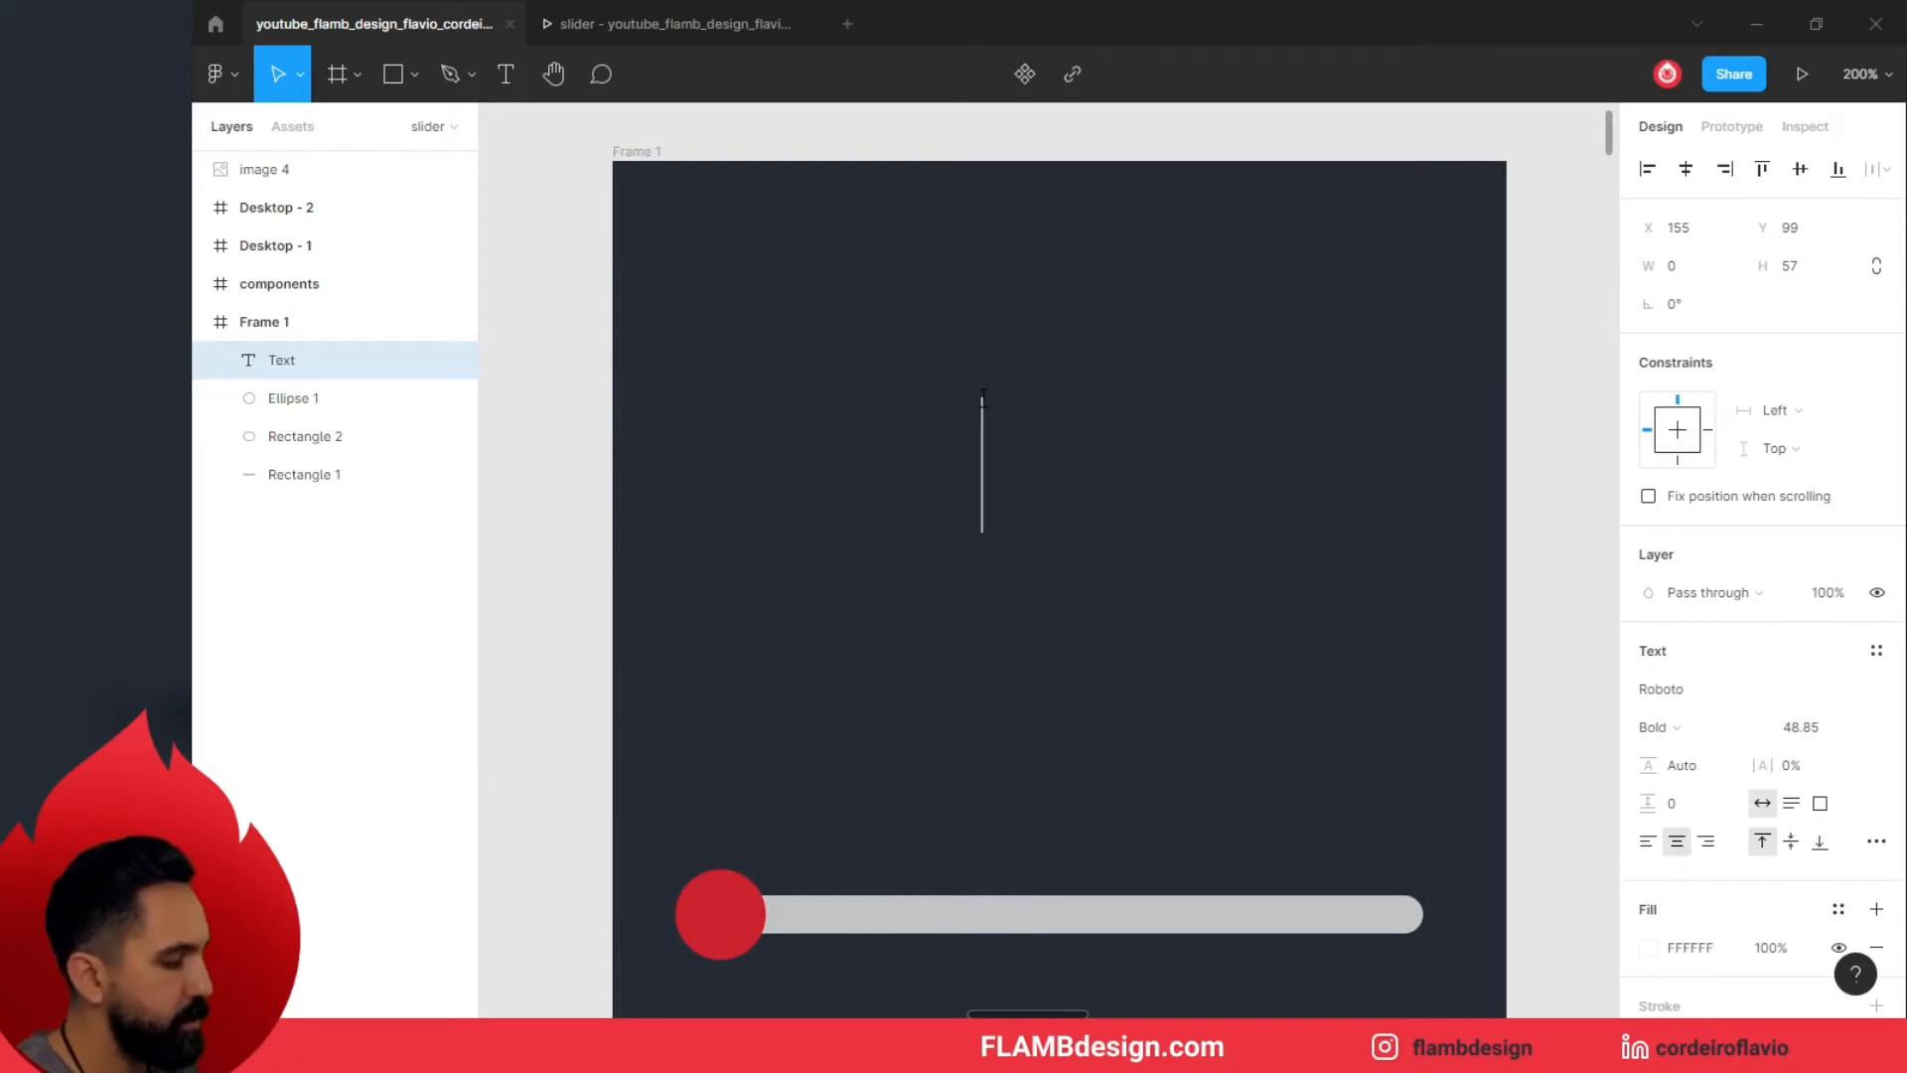
text(05)
key(Return)
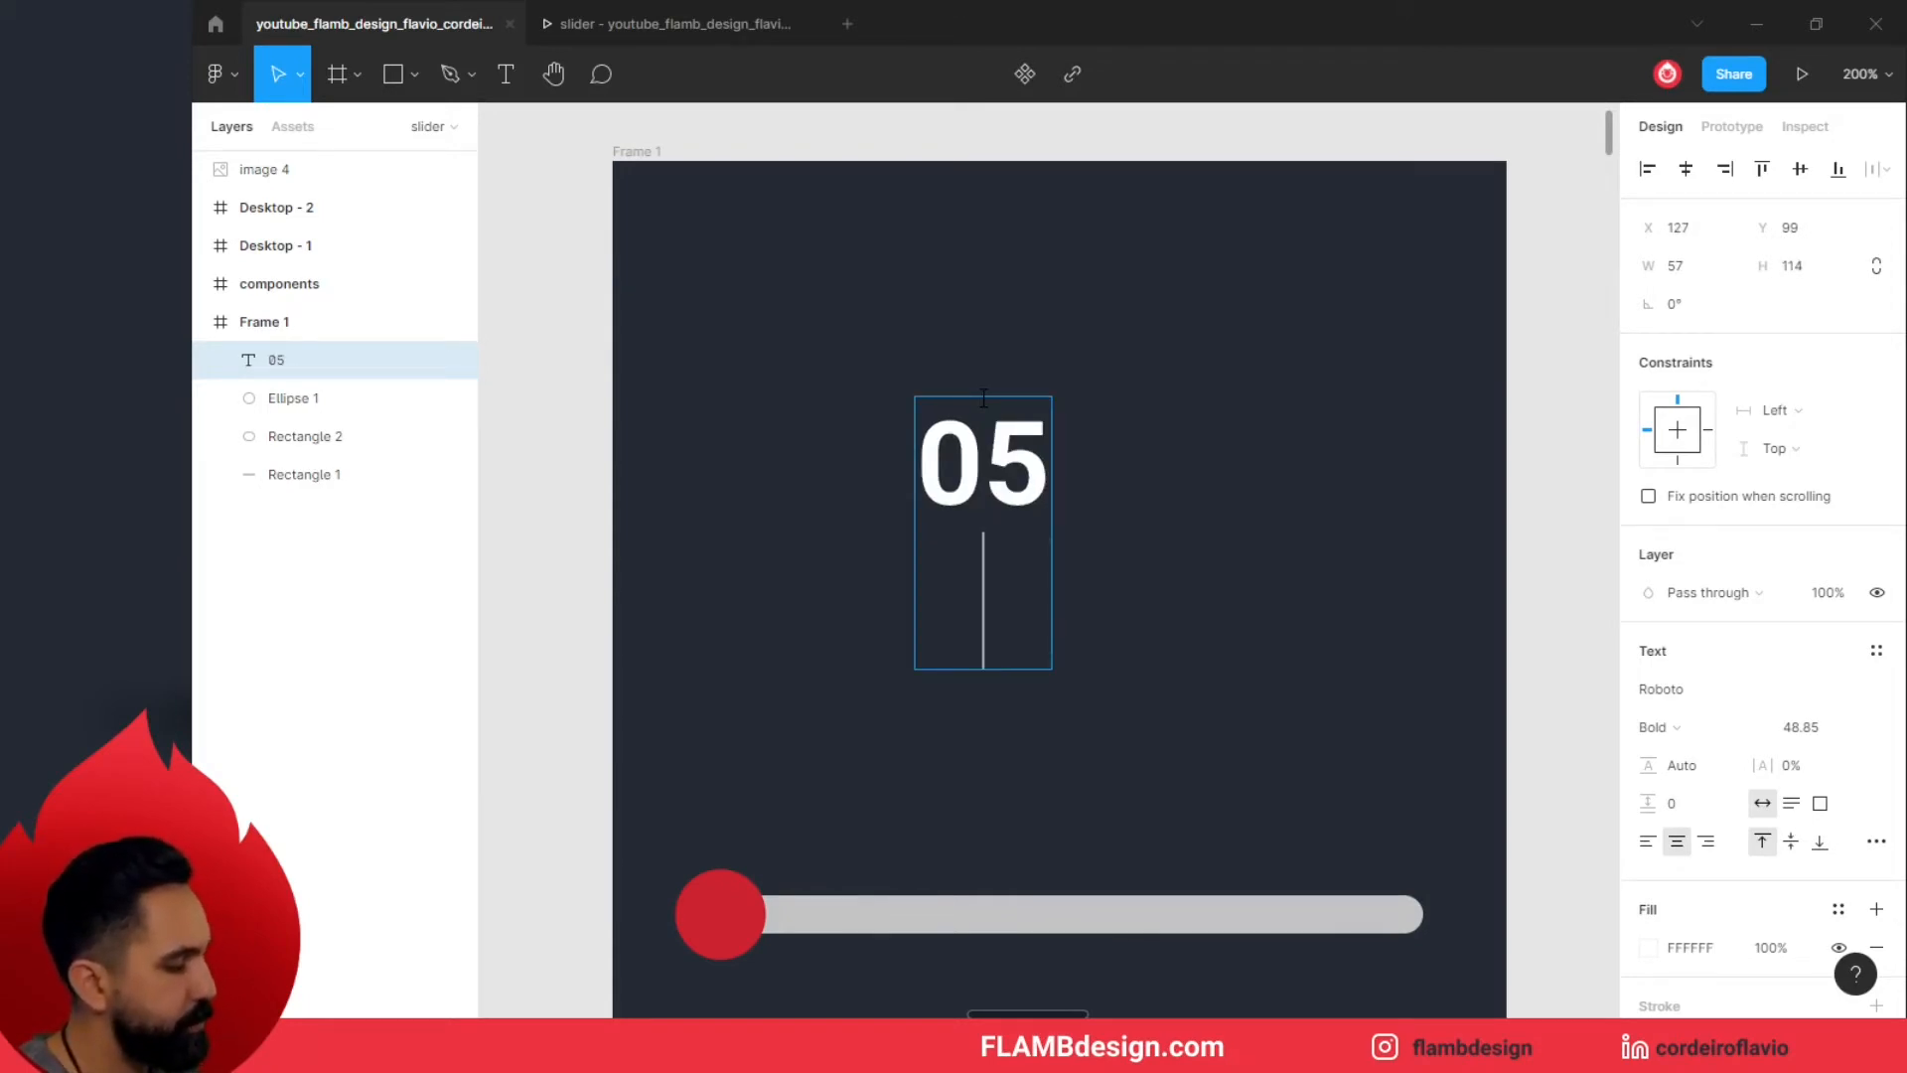
text(10)
key(Return)
text(15)
key(Return)
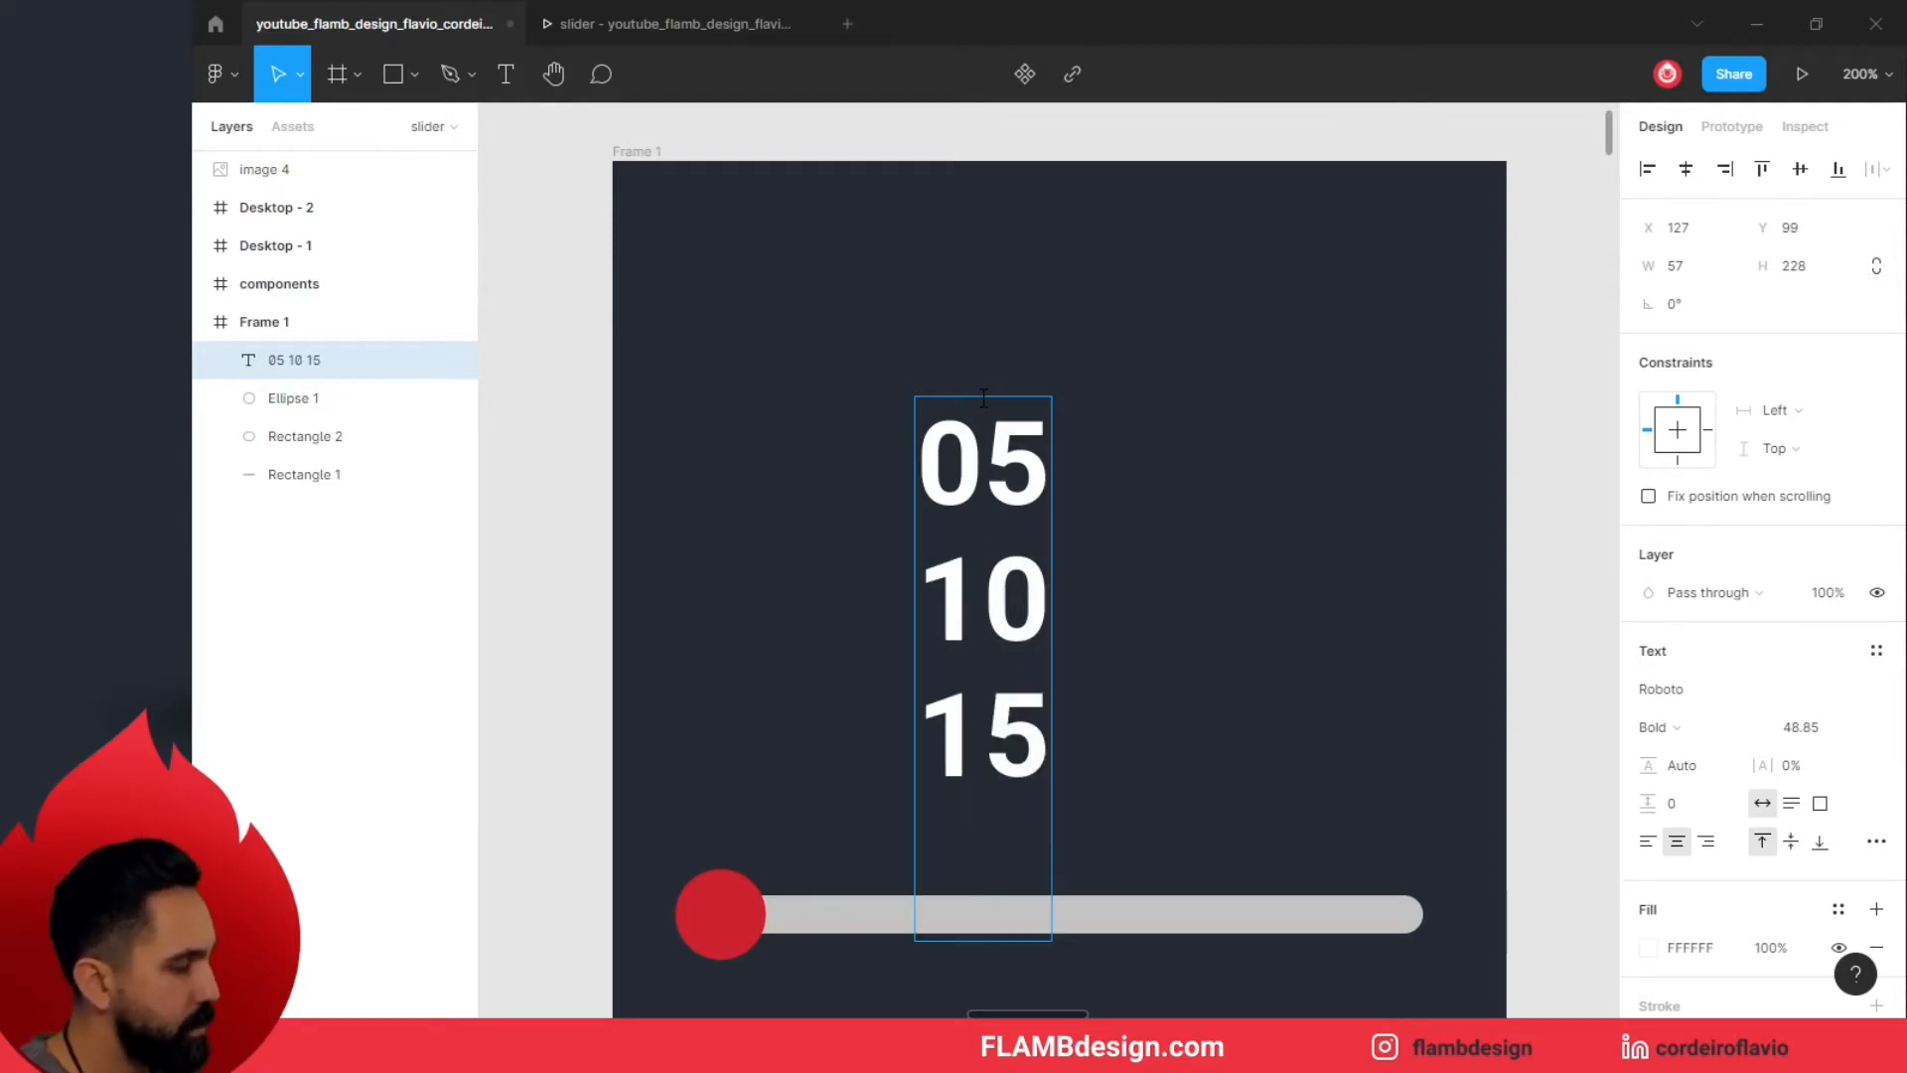
text(20)
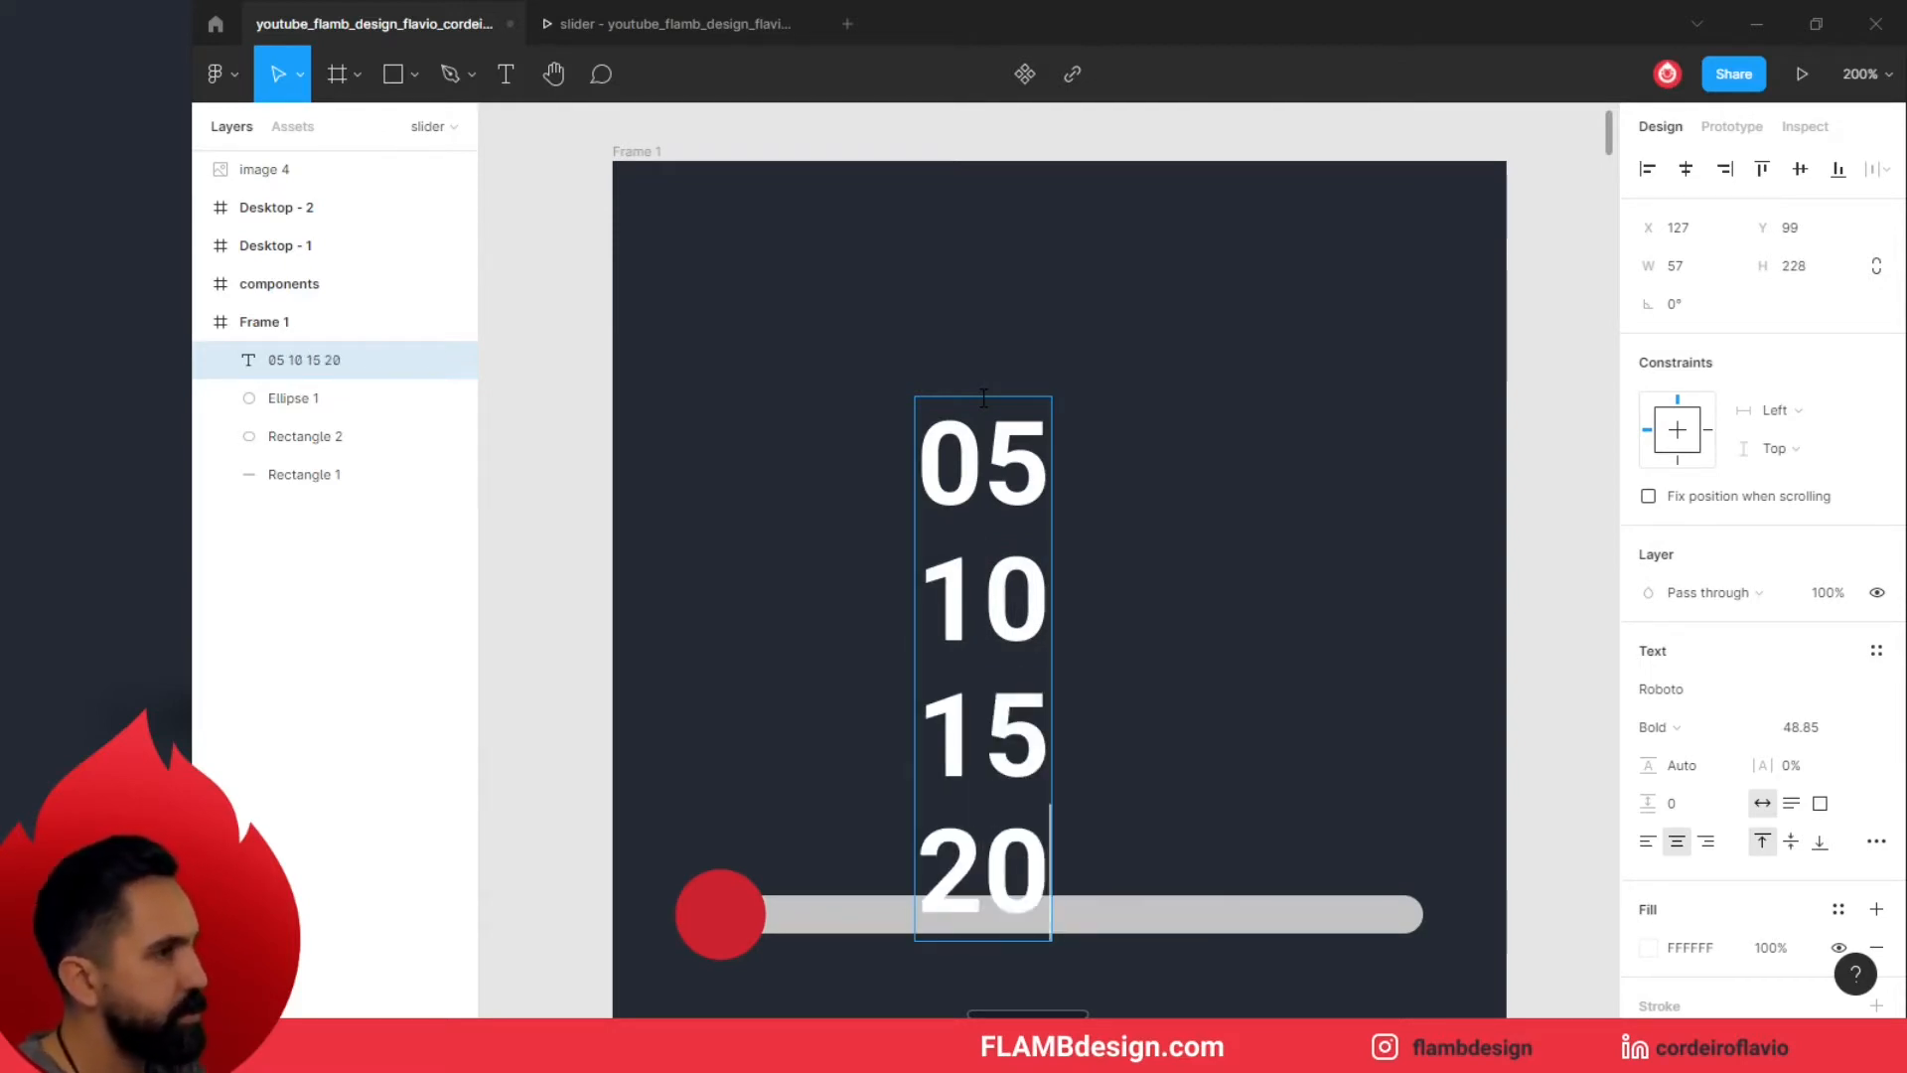
key(Return)
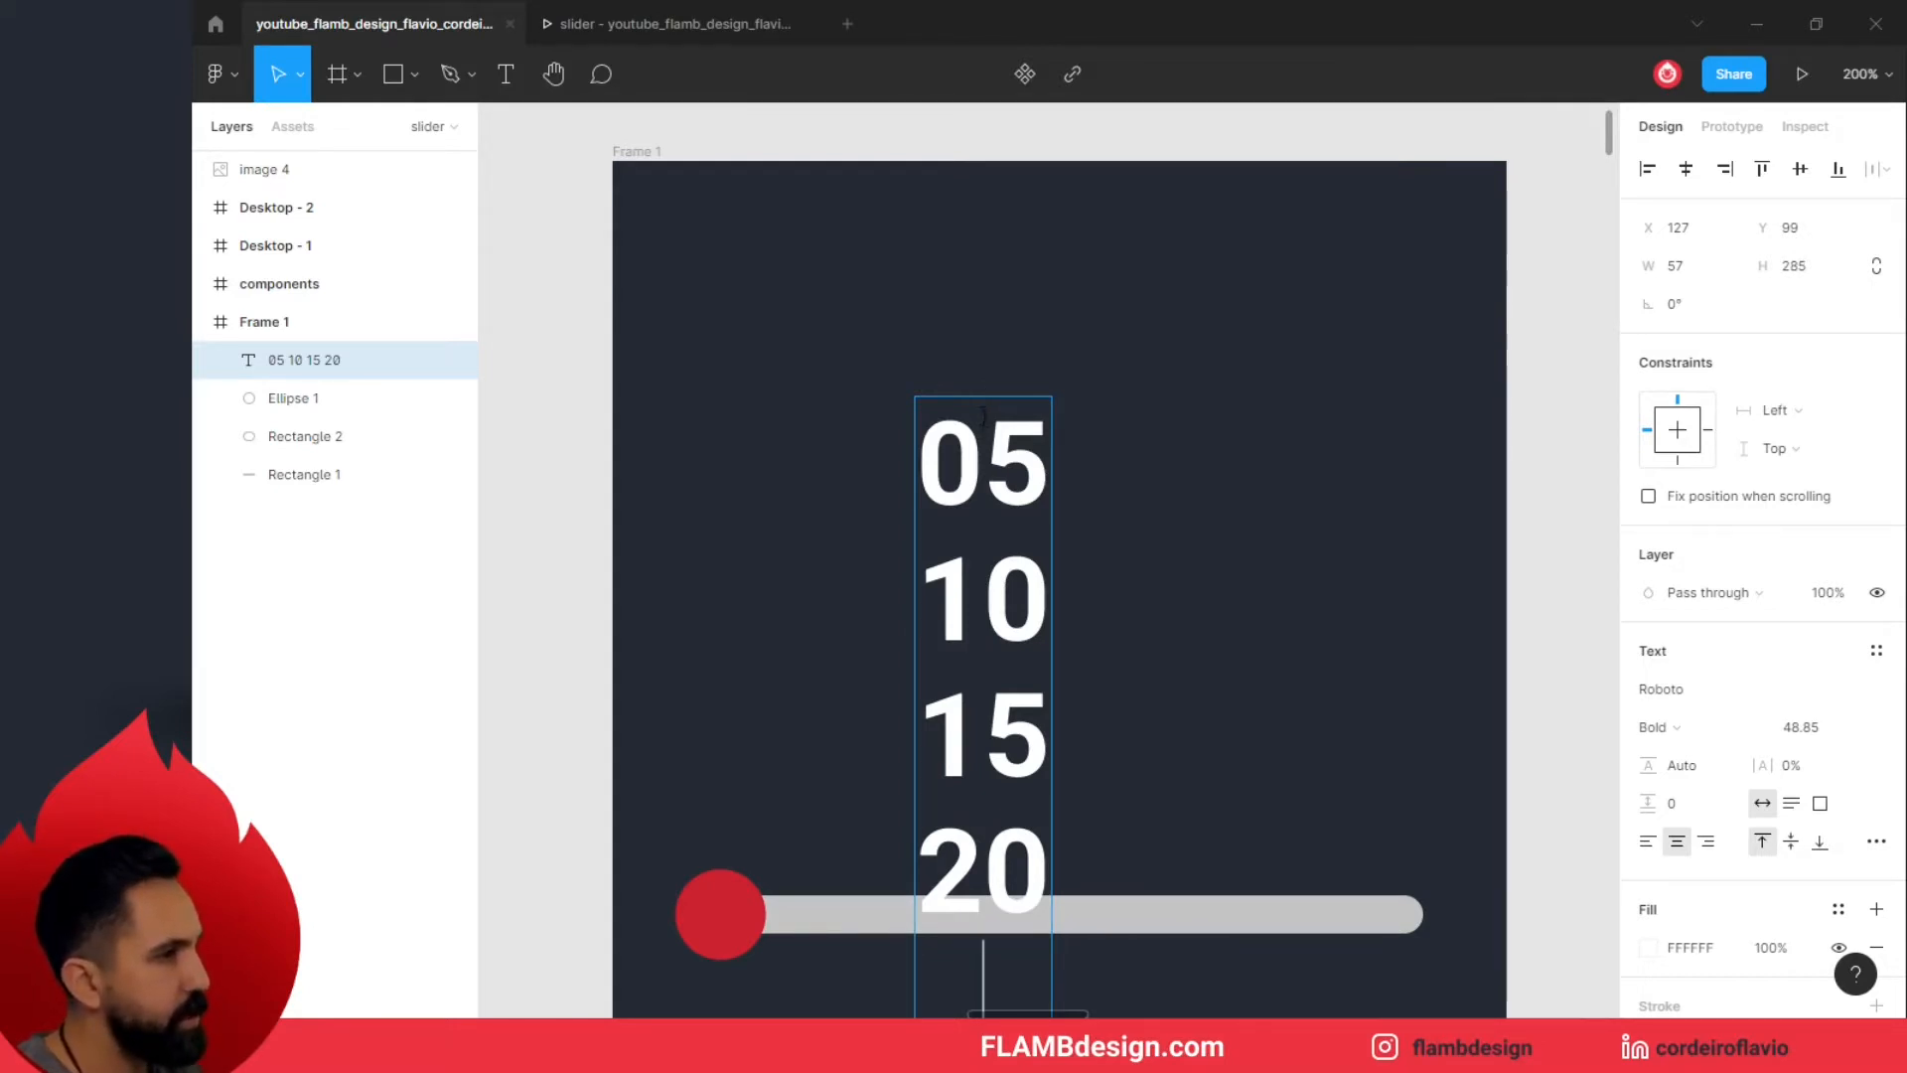
- Continue the number list in the text layer with 30, 40 and 50 on separate lines
scroll(984, 398, down, 1)
scroll(981, 413, down, 5)
text(30)
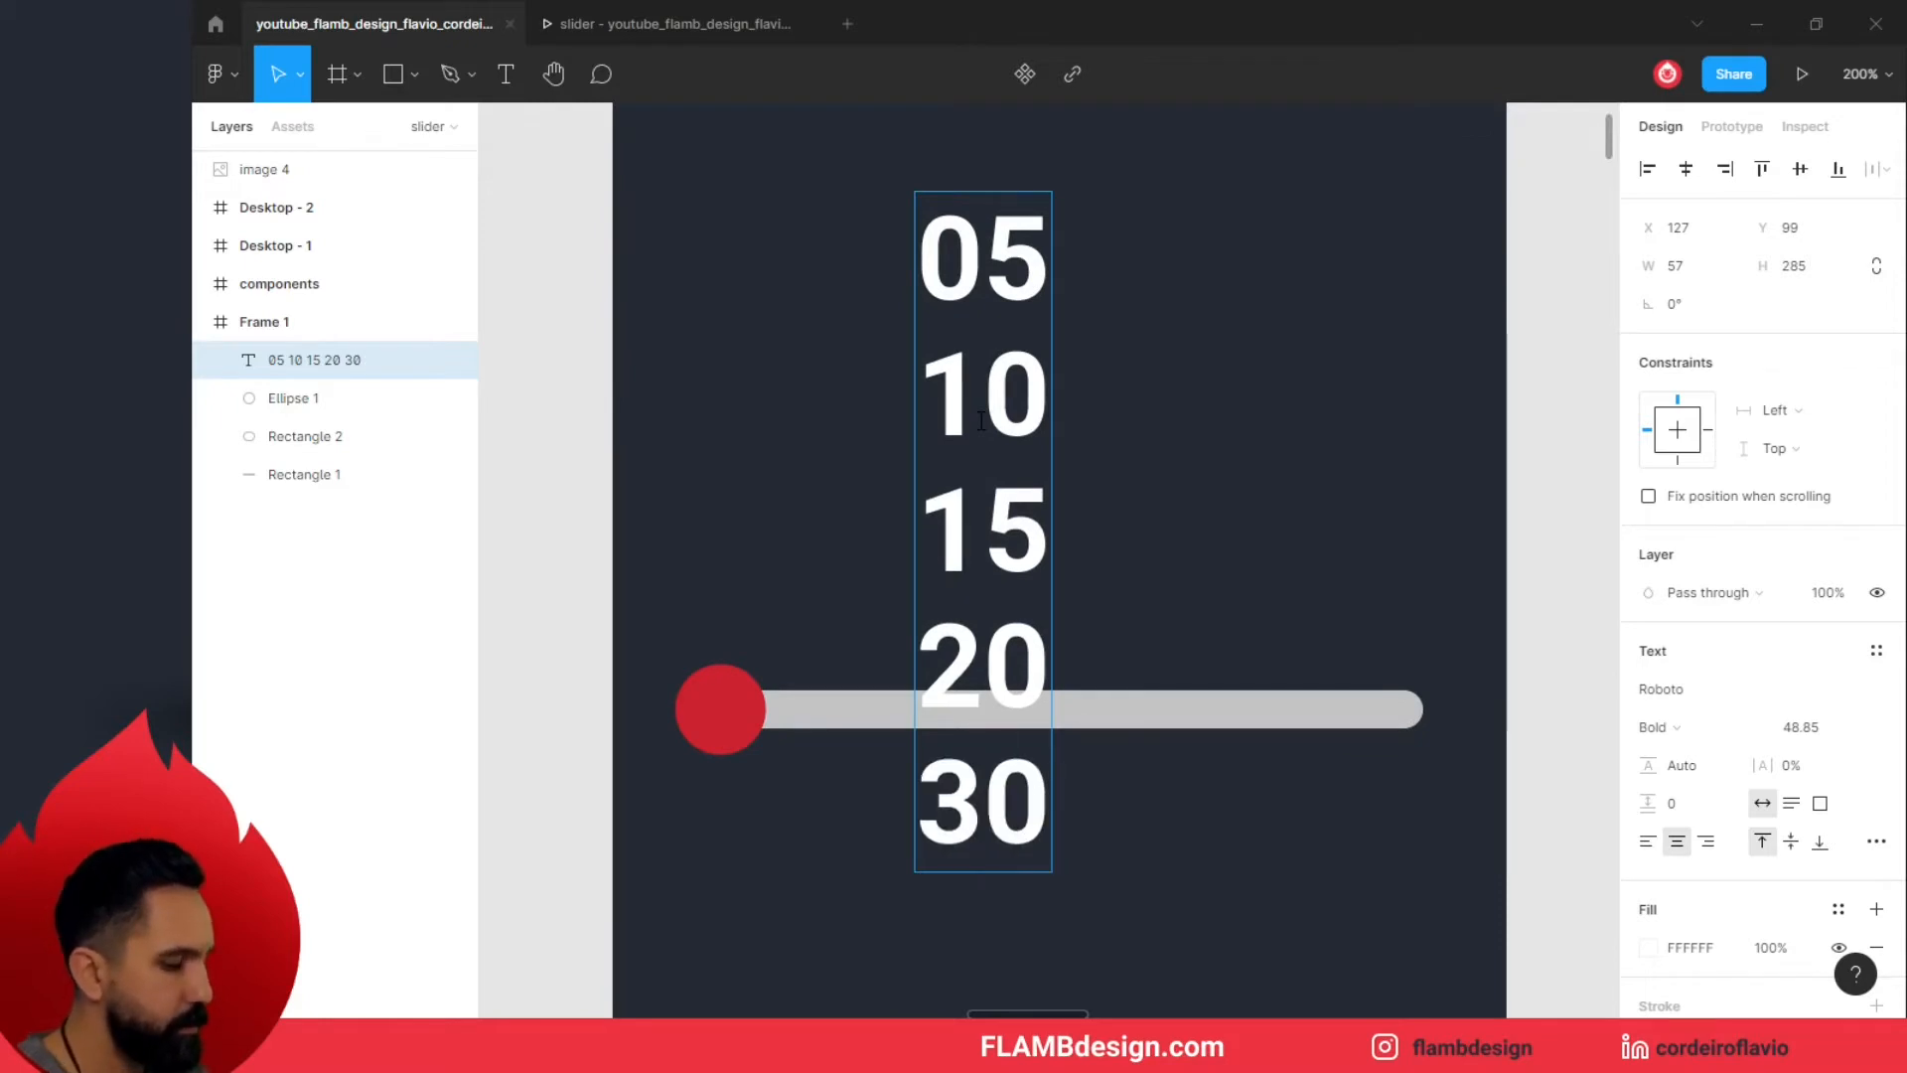
key(Return)
text(40)
scroll(981, 421, down, 7)
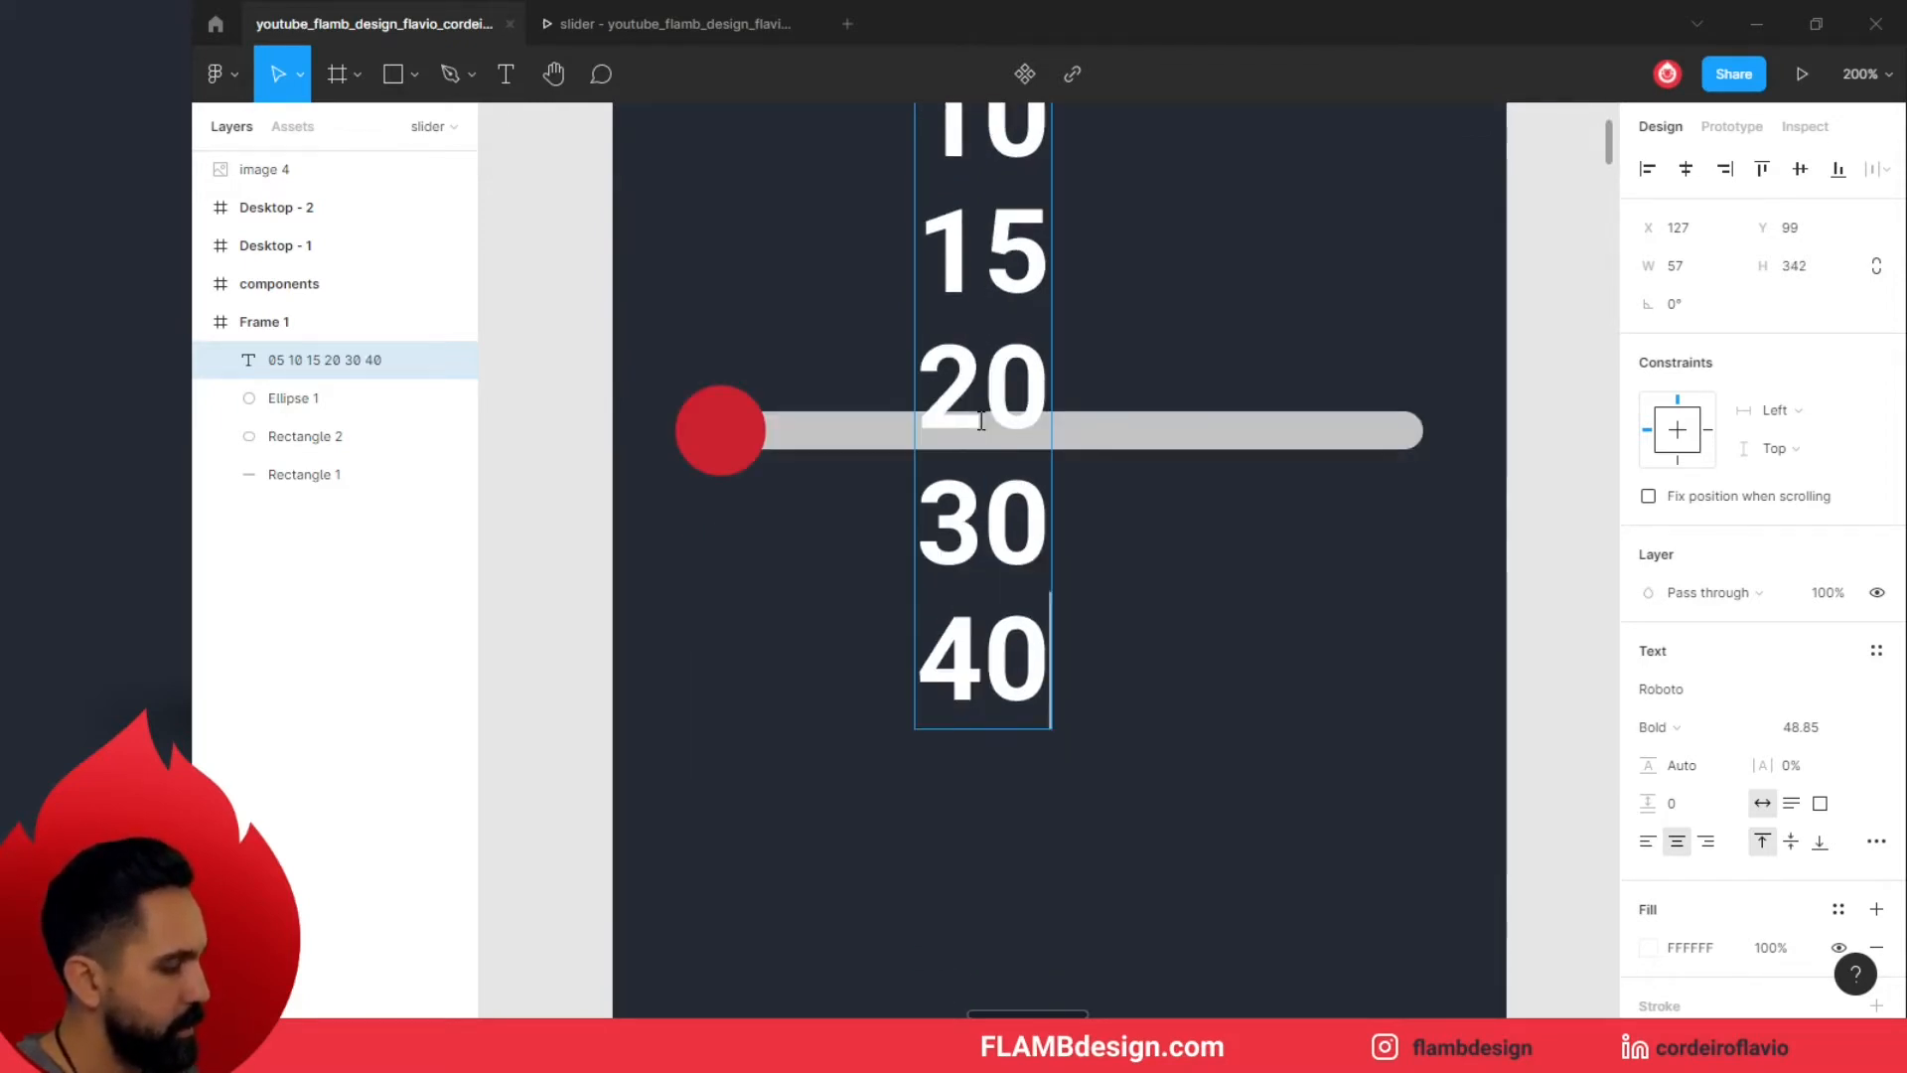
key(Return)
text(50)
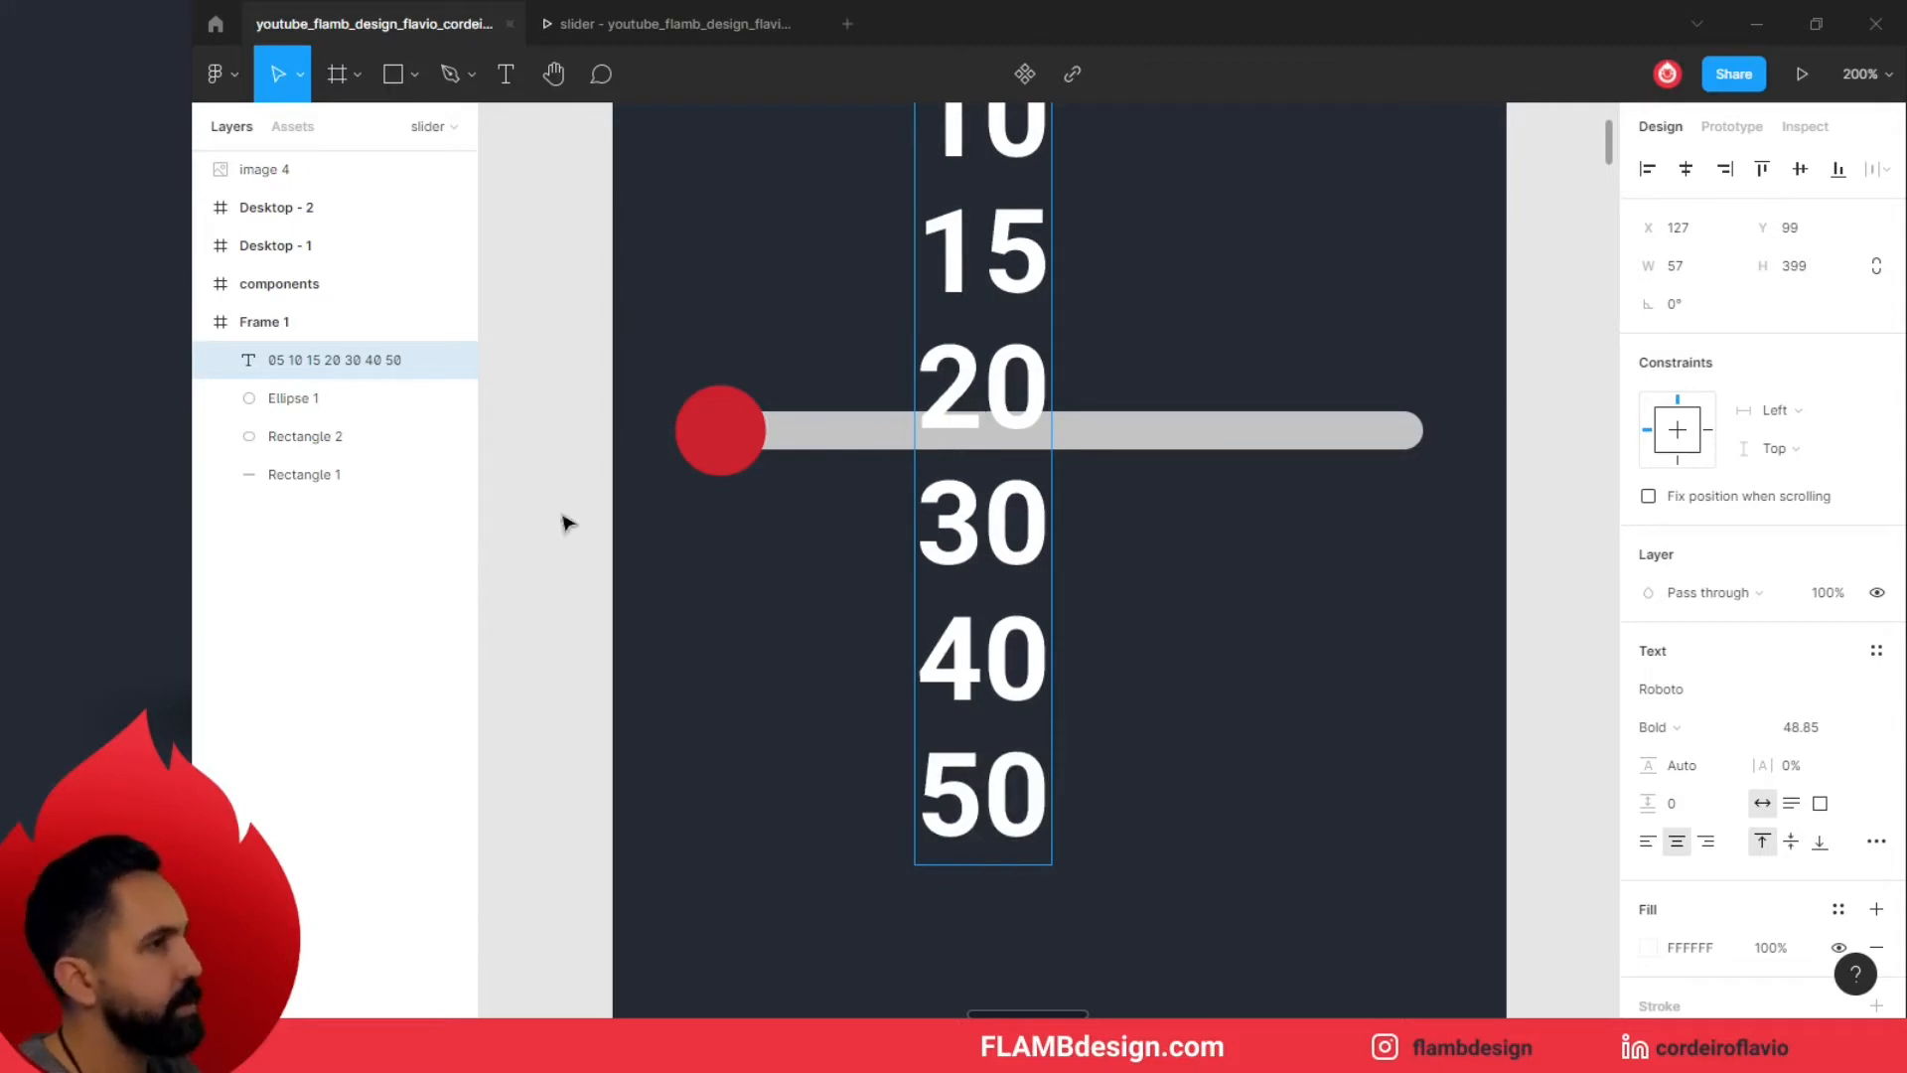
- Move the number list to the upper right area of Frame 1, at about X 207.5, Y 31
key(Escape)
scroll(910, 600, up, 15)
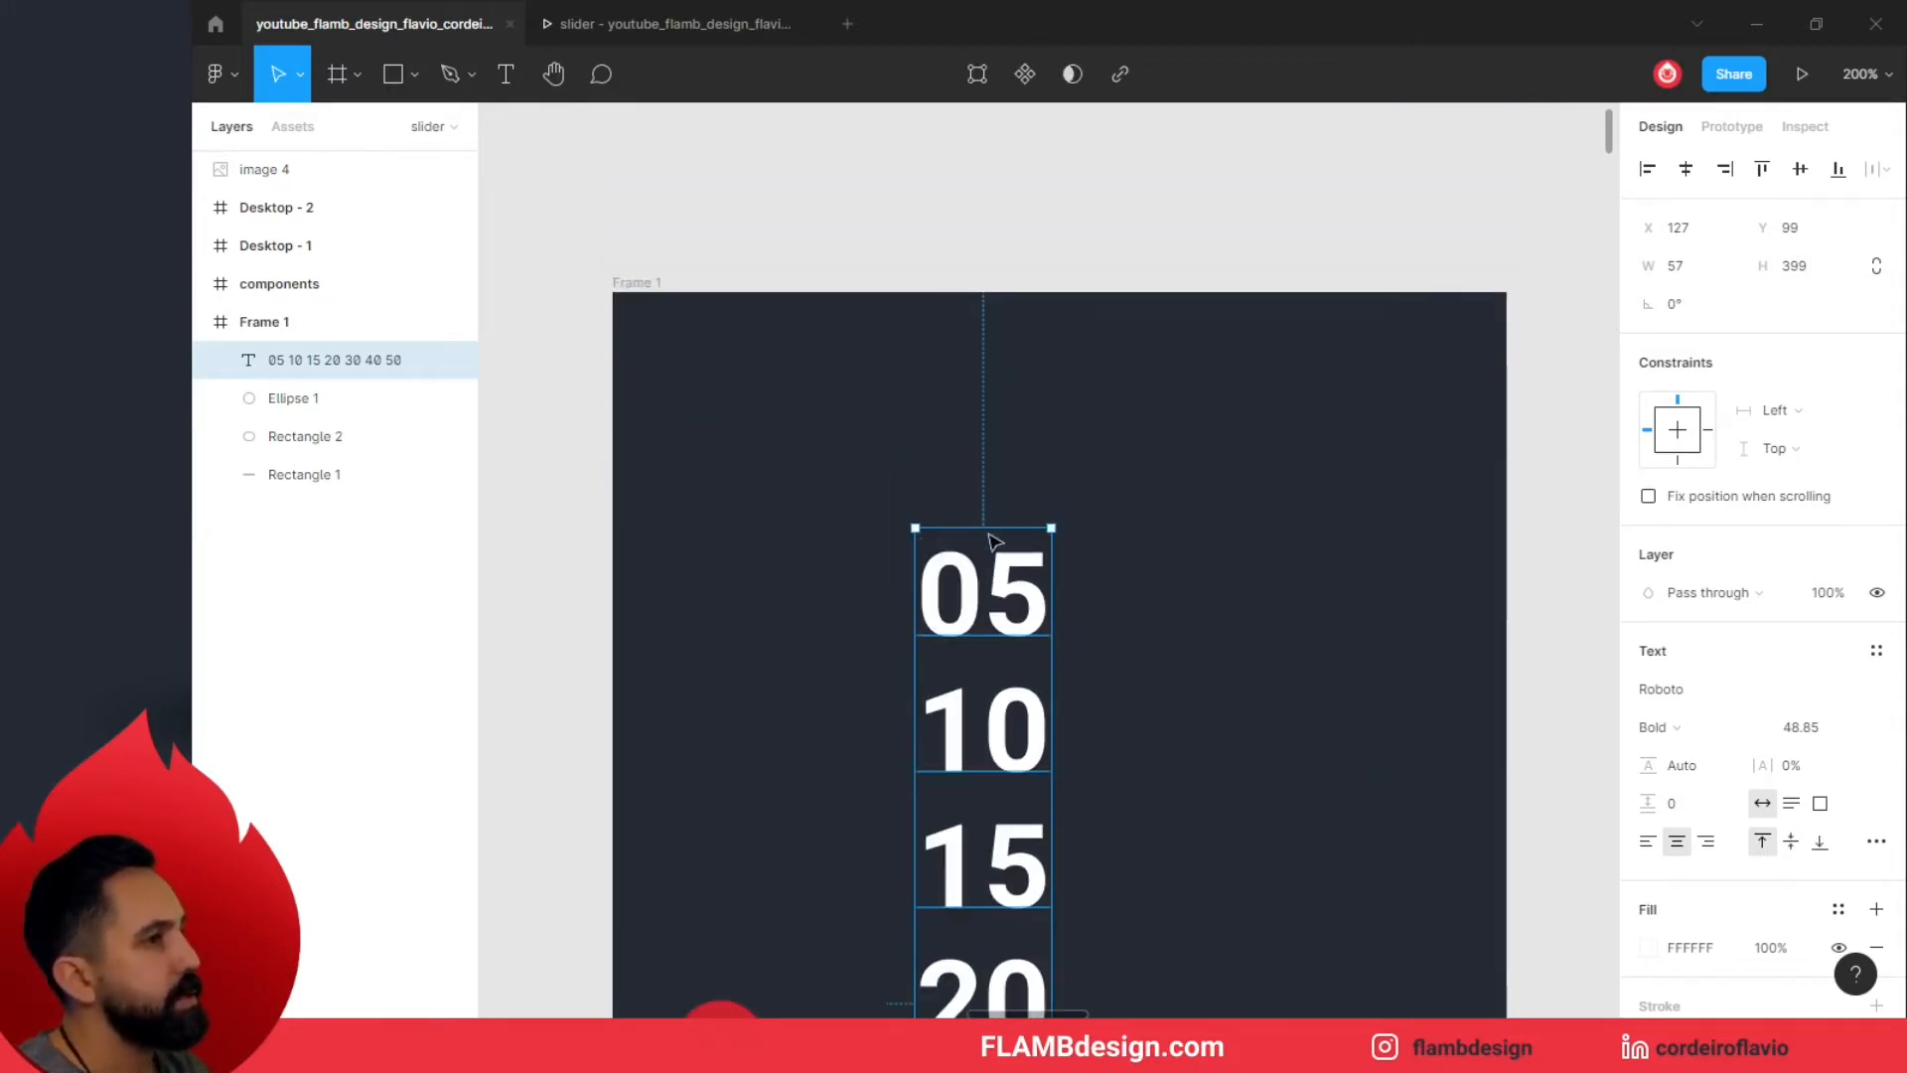
drag(1005, 600, 1320, 392)
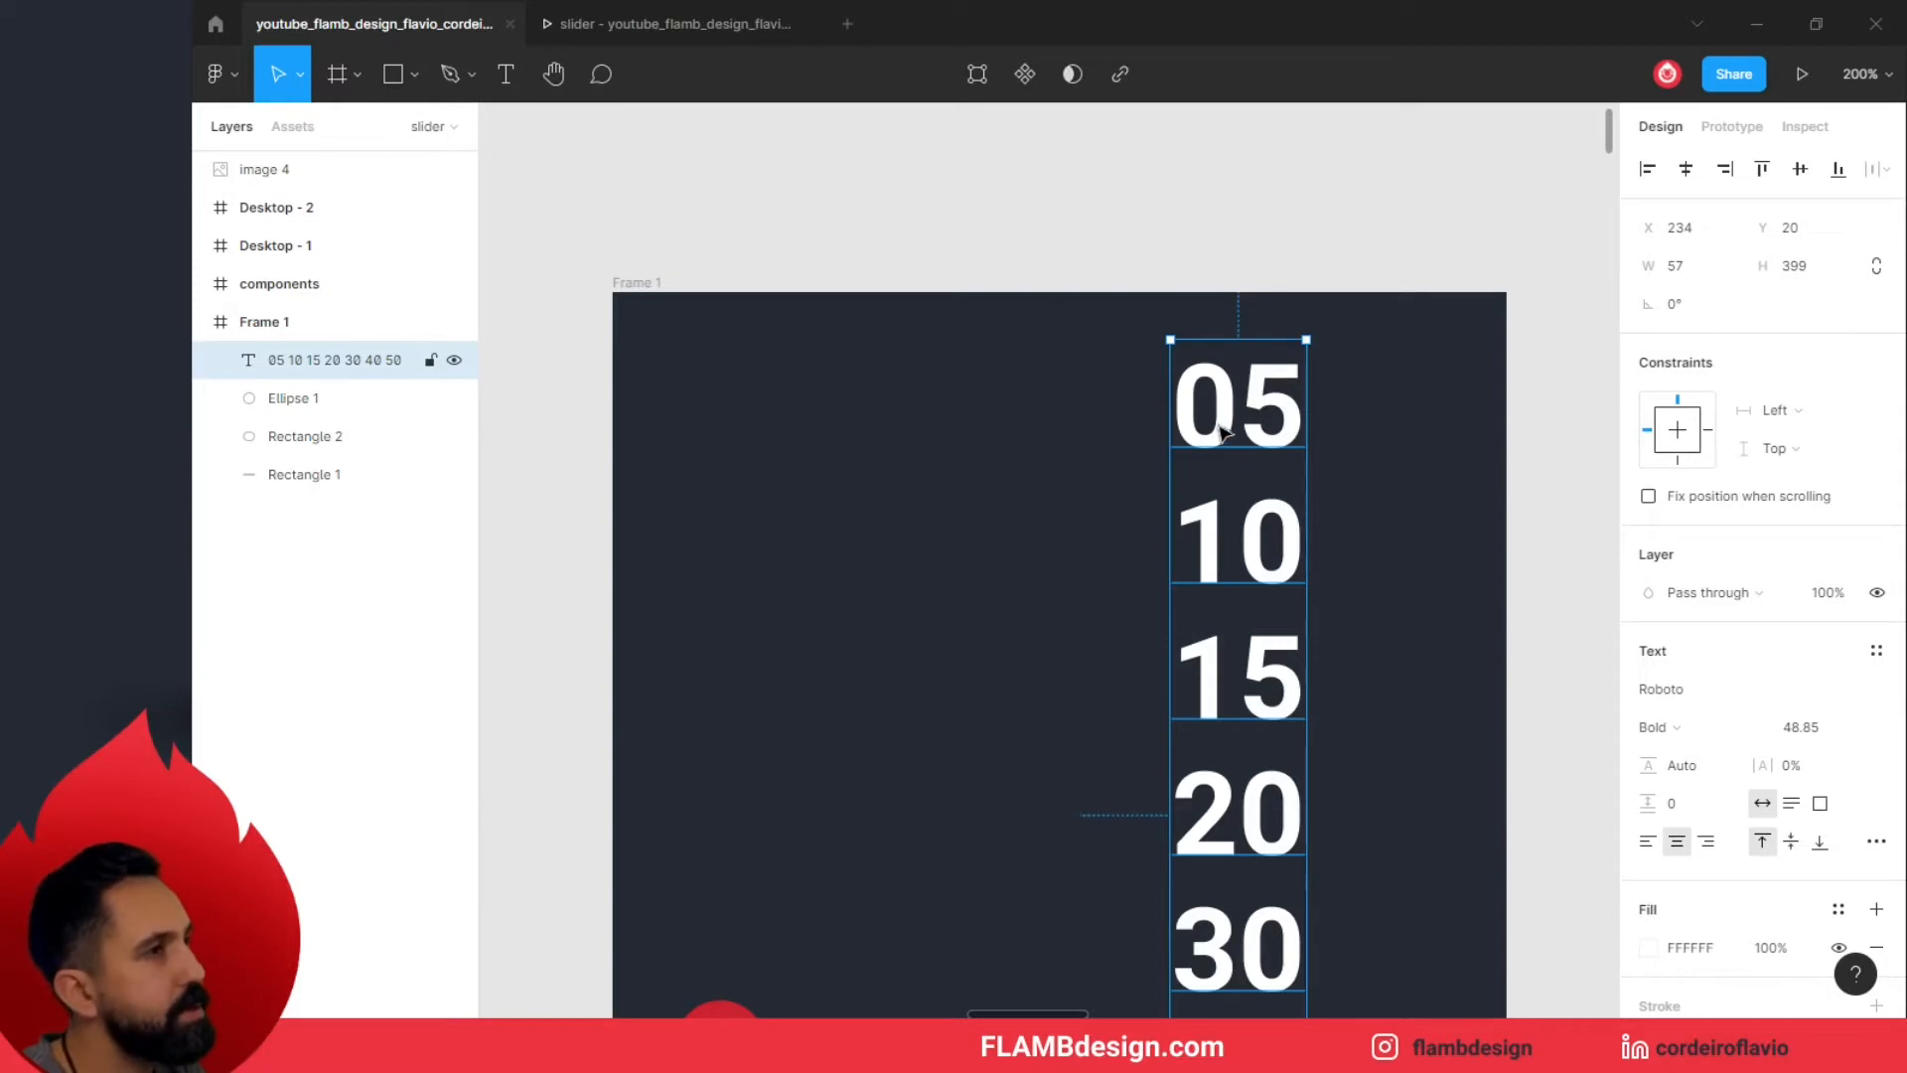
drag(1218, 429, 1160, 452)
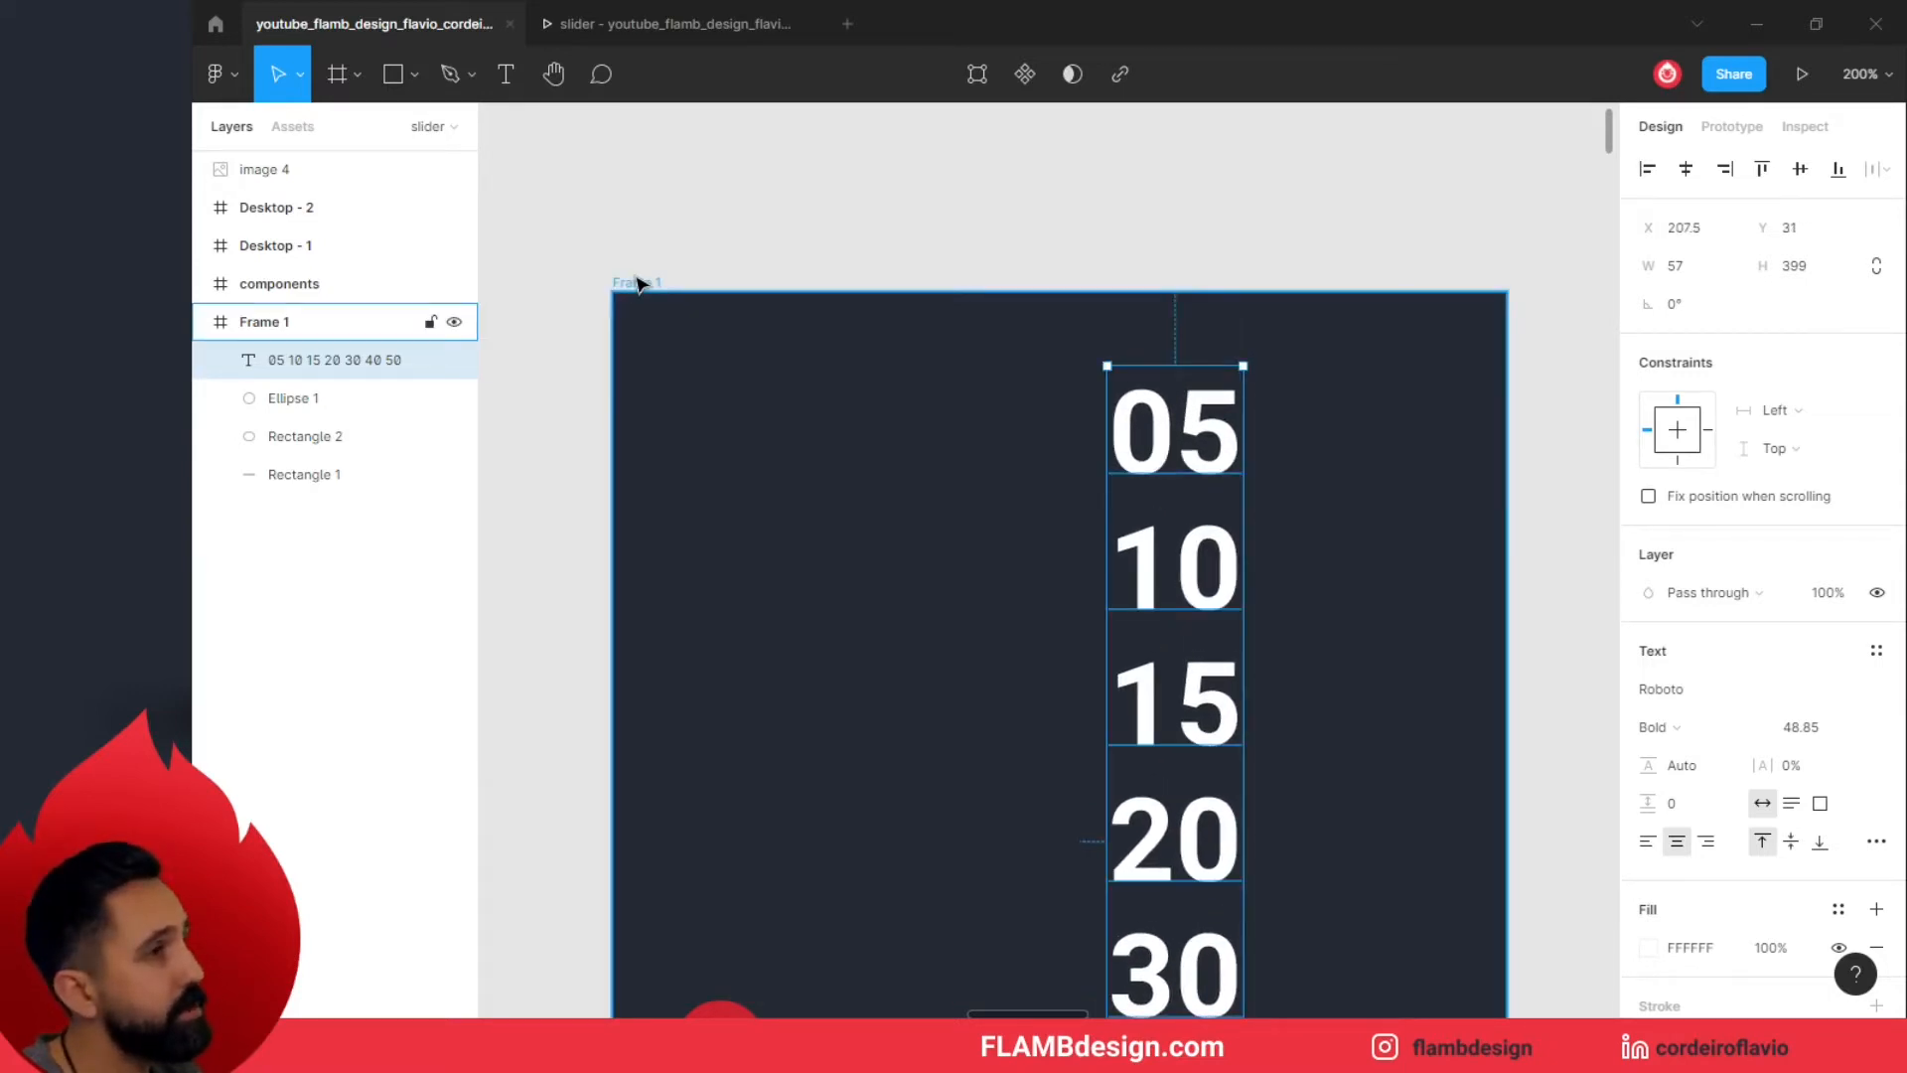
- Wrap the number list text layer in its own frame inside Frame 1 and expand that frame's layer contents
click(636, 284)
click(1210, 410)
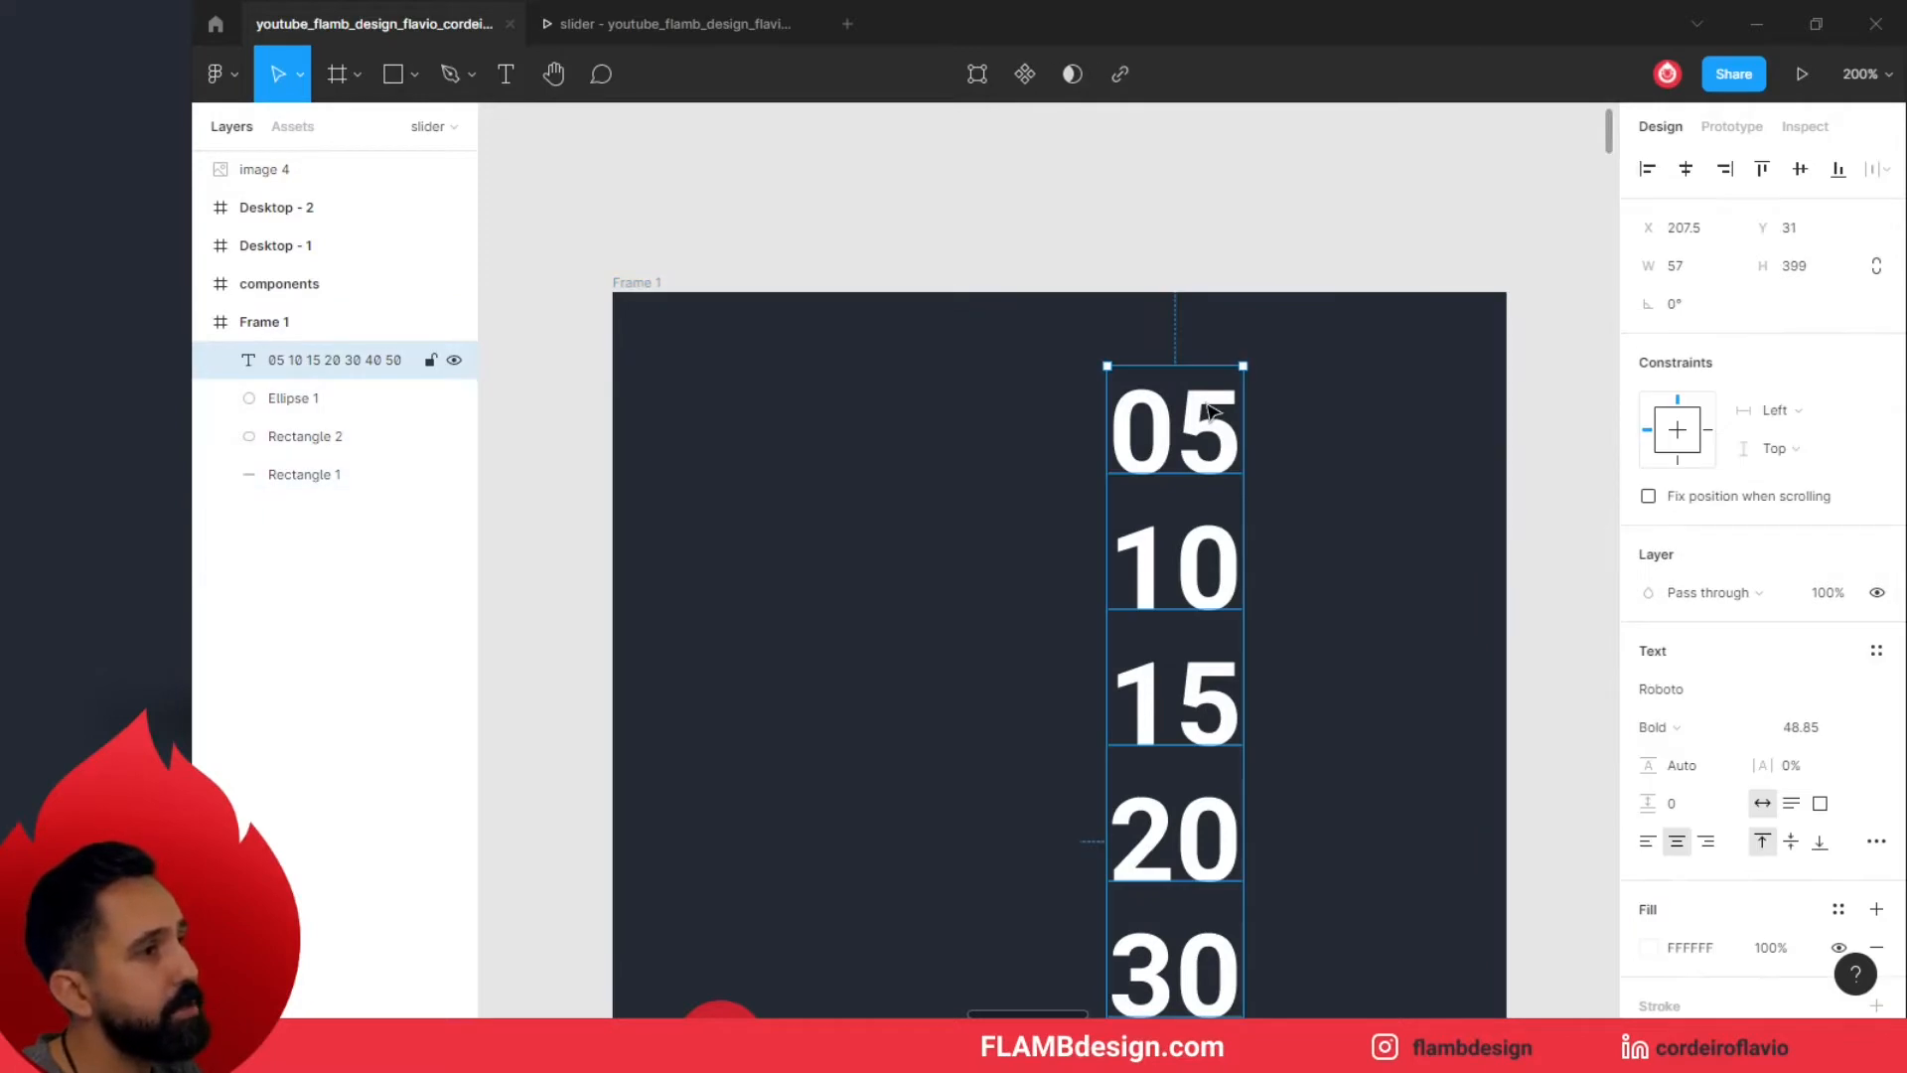
right_click(1209, 410)
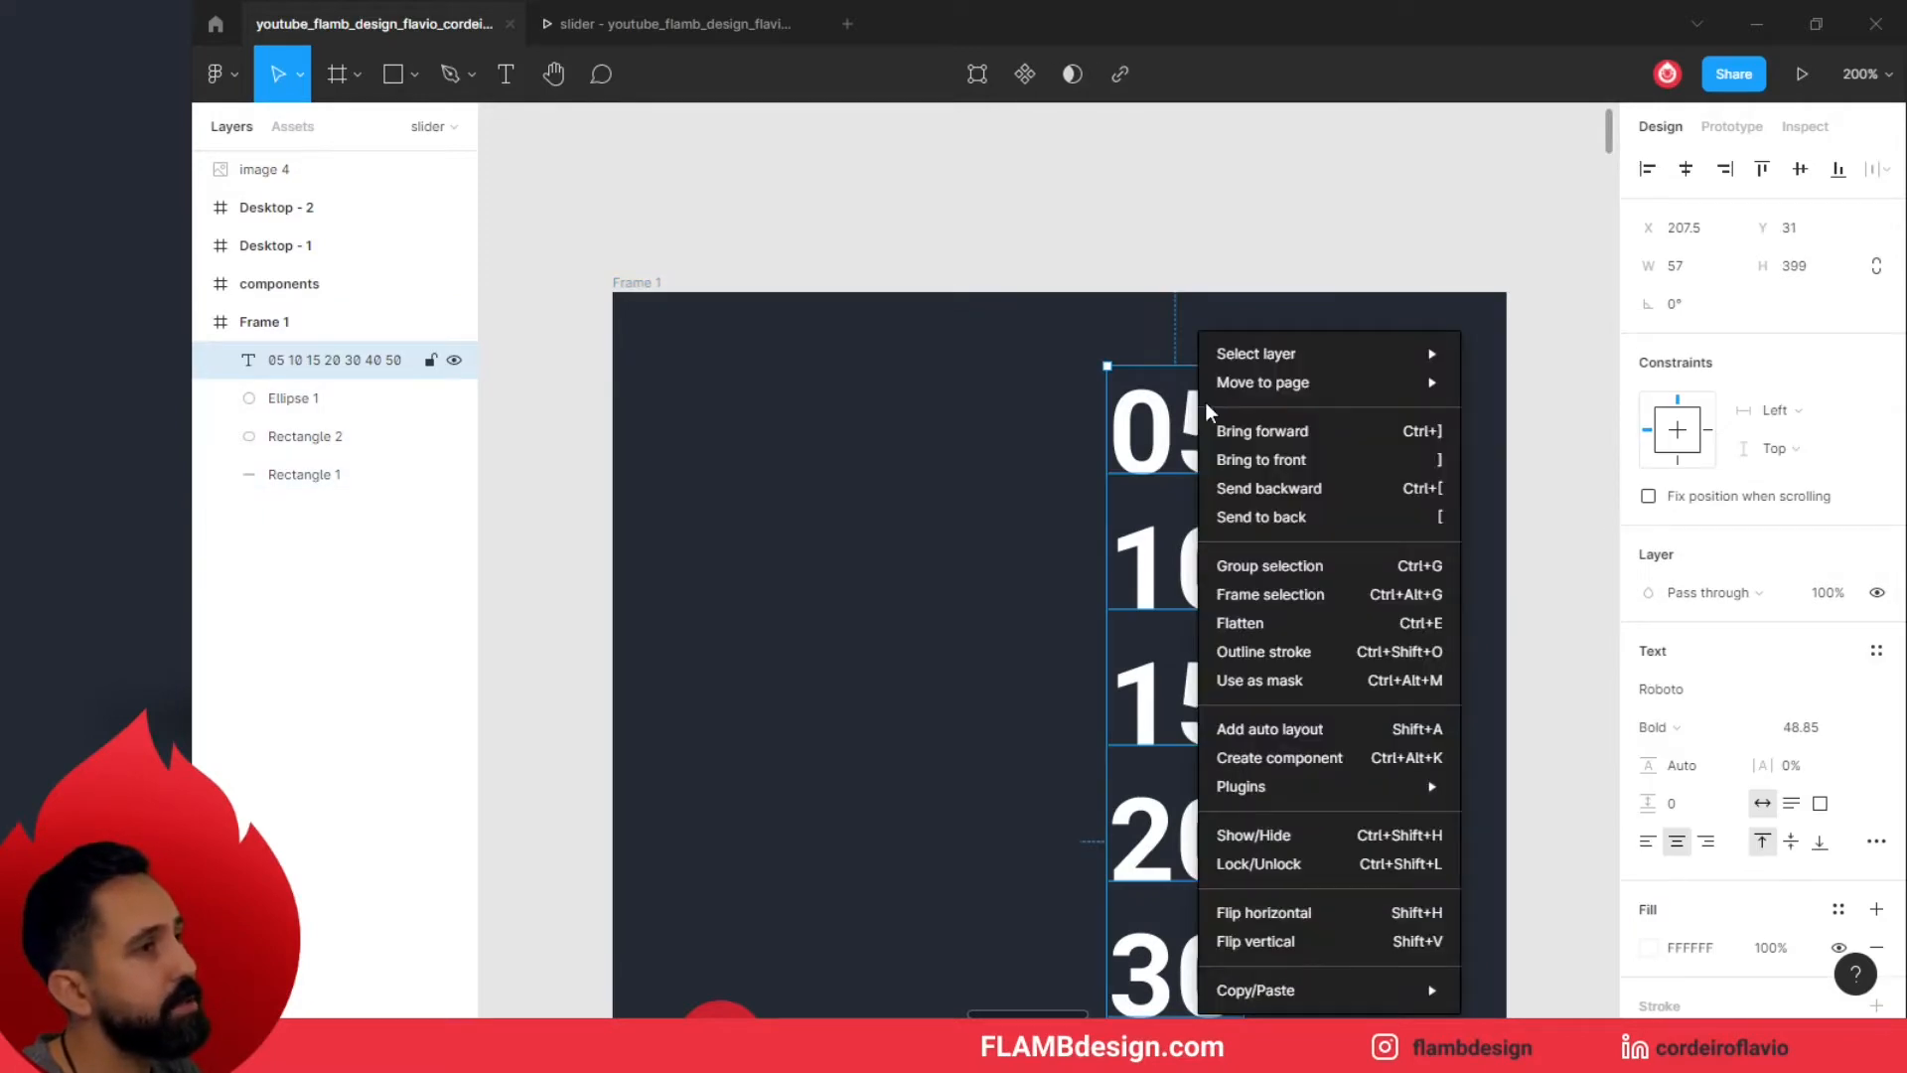
click(1266, 602)
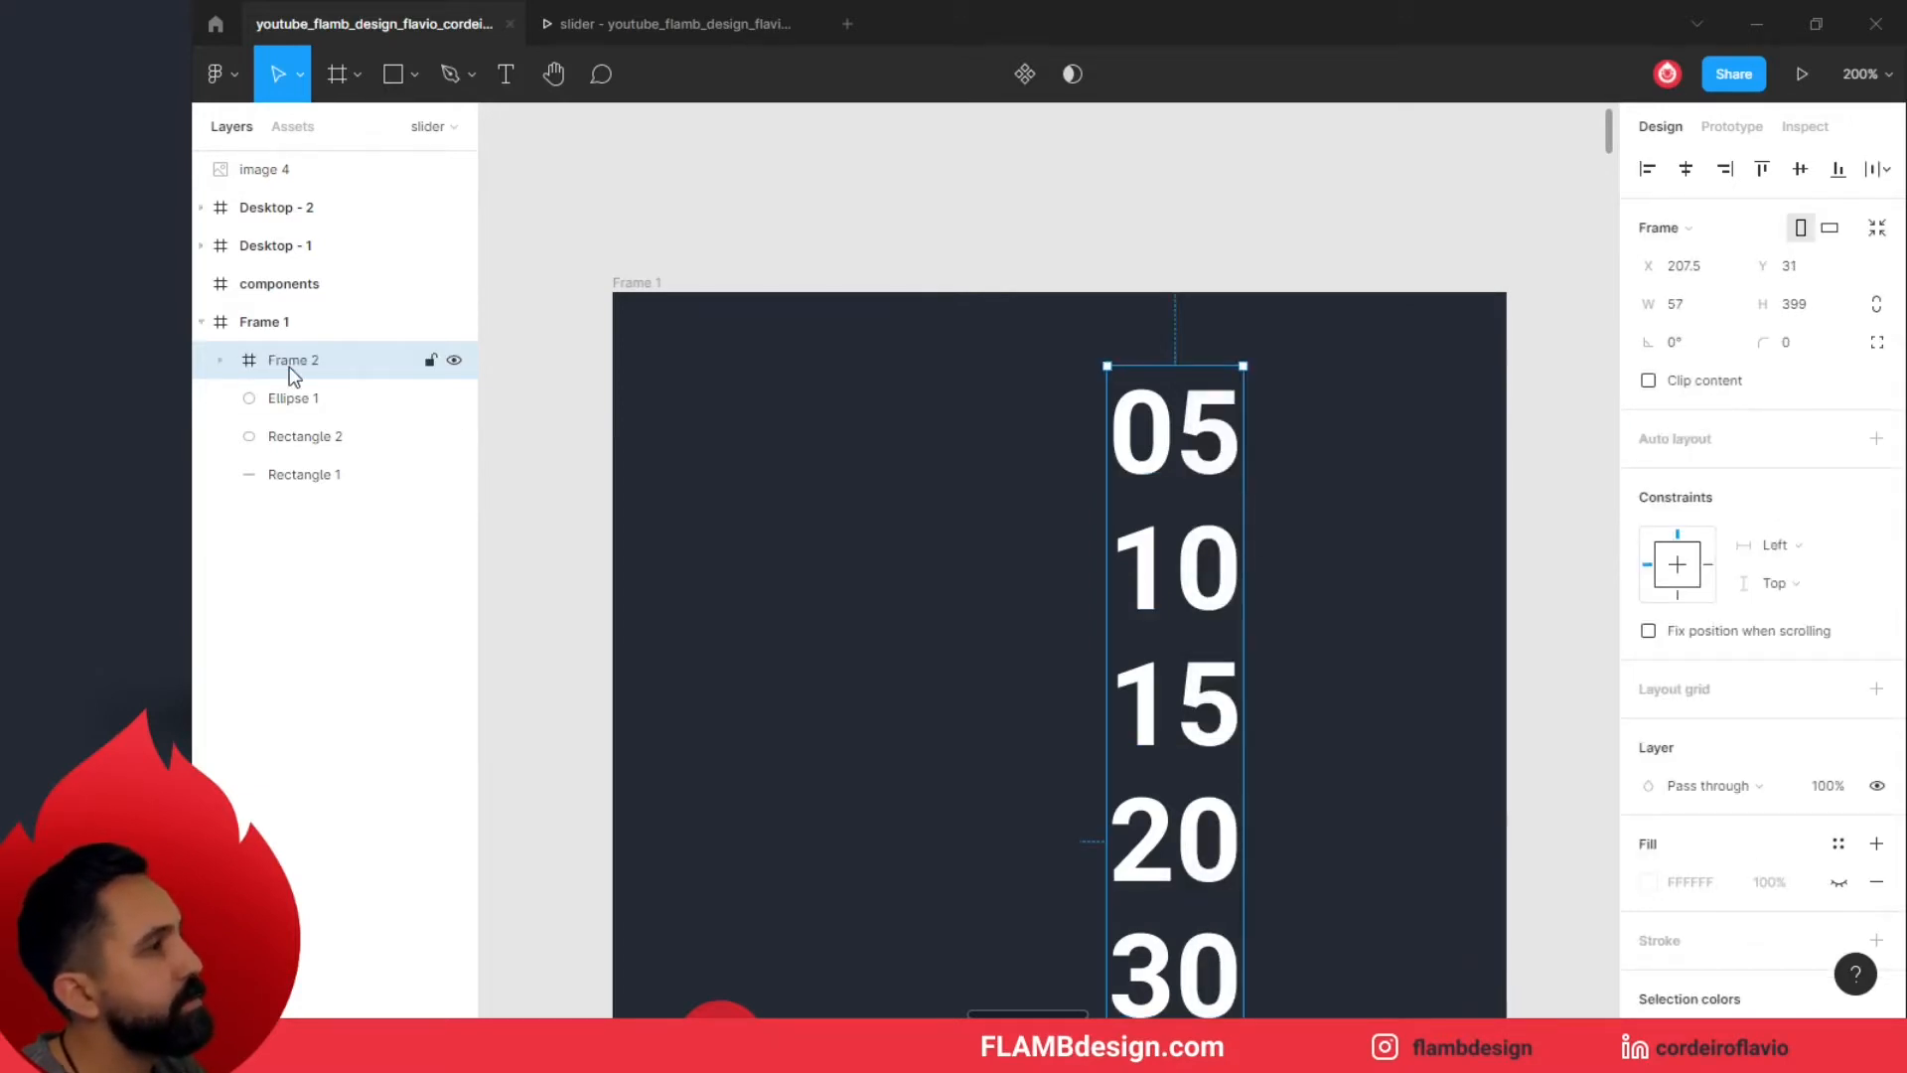
click(219, 360)
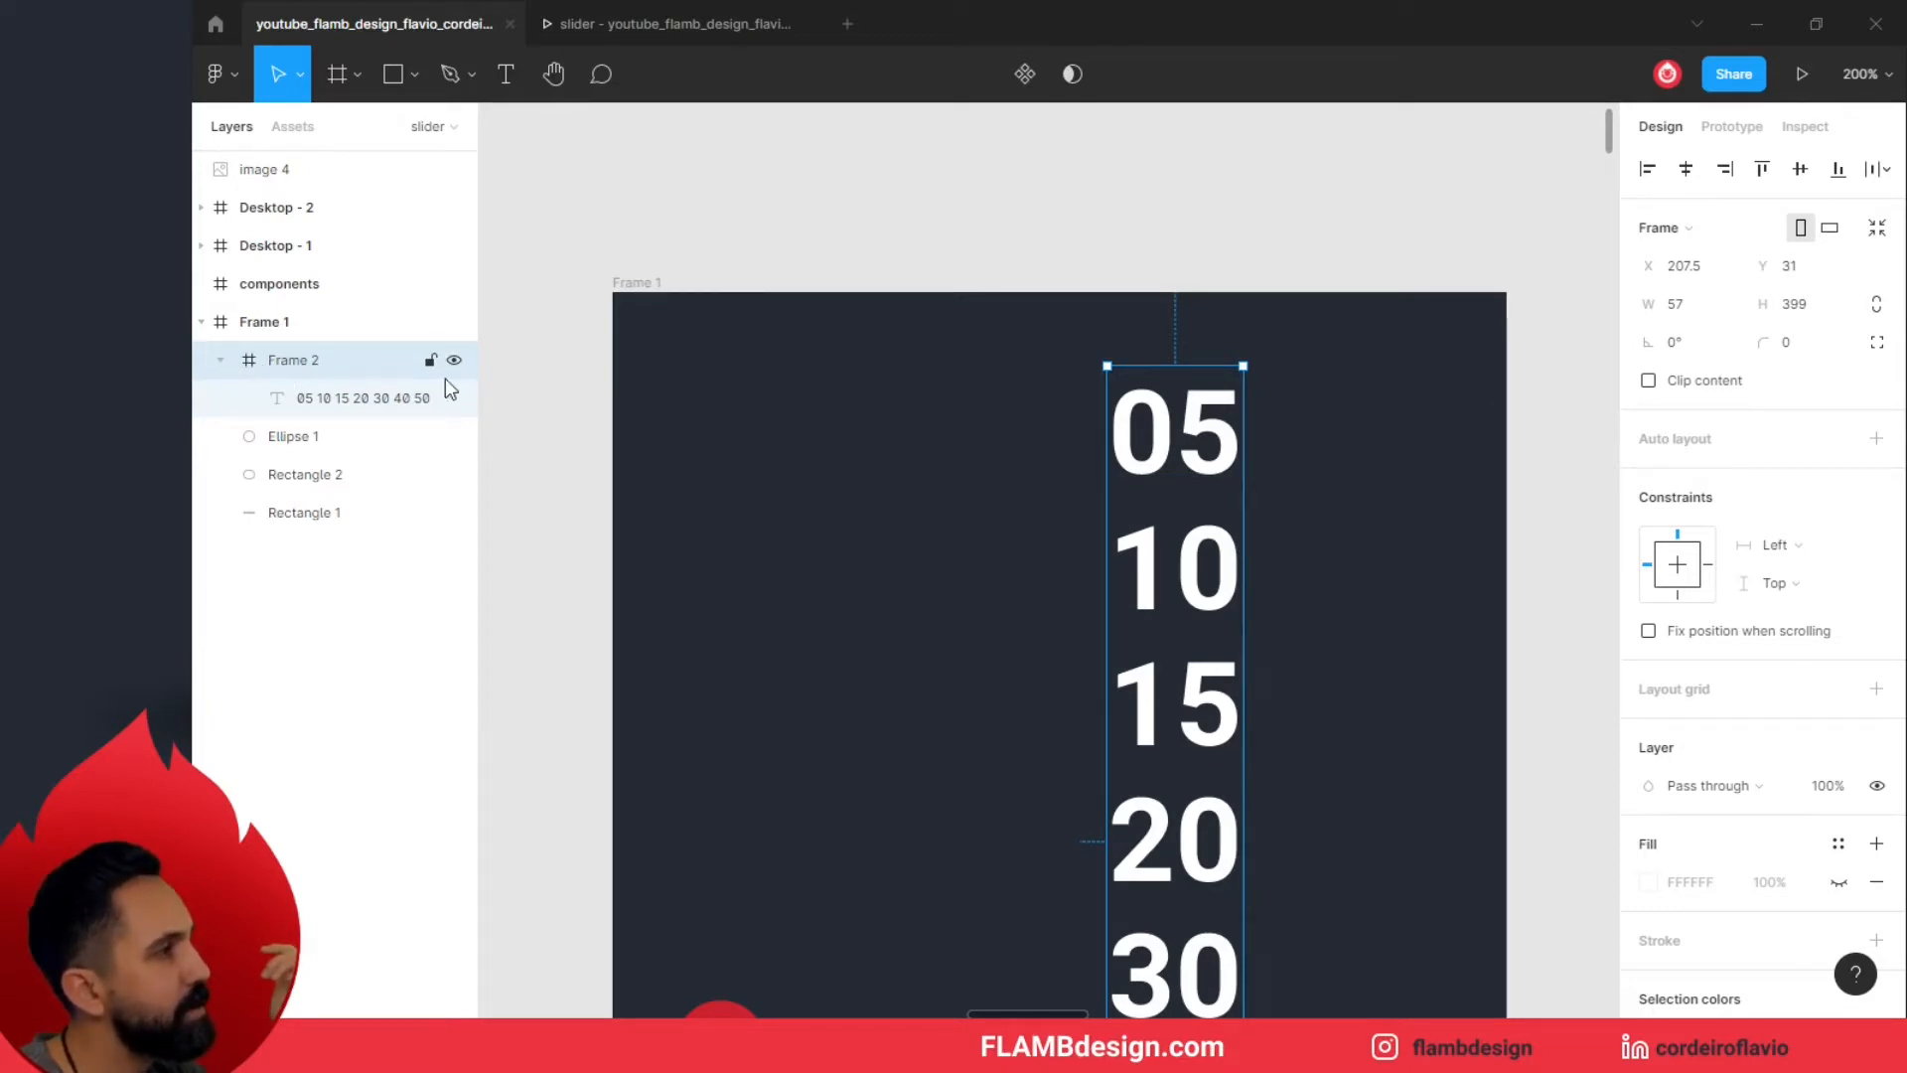
click(824, 457)
click(1192, 467)
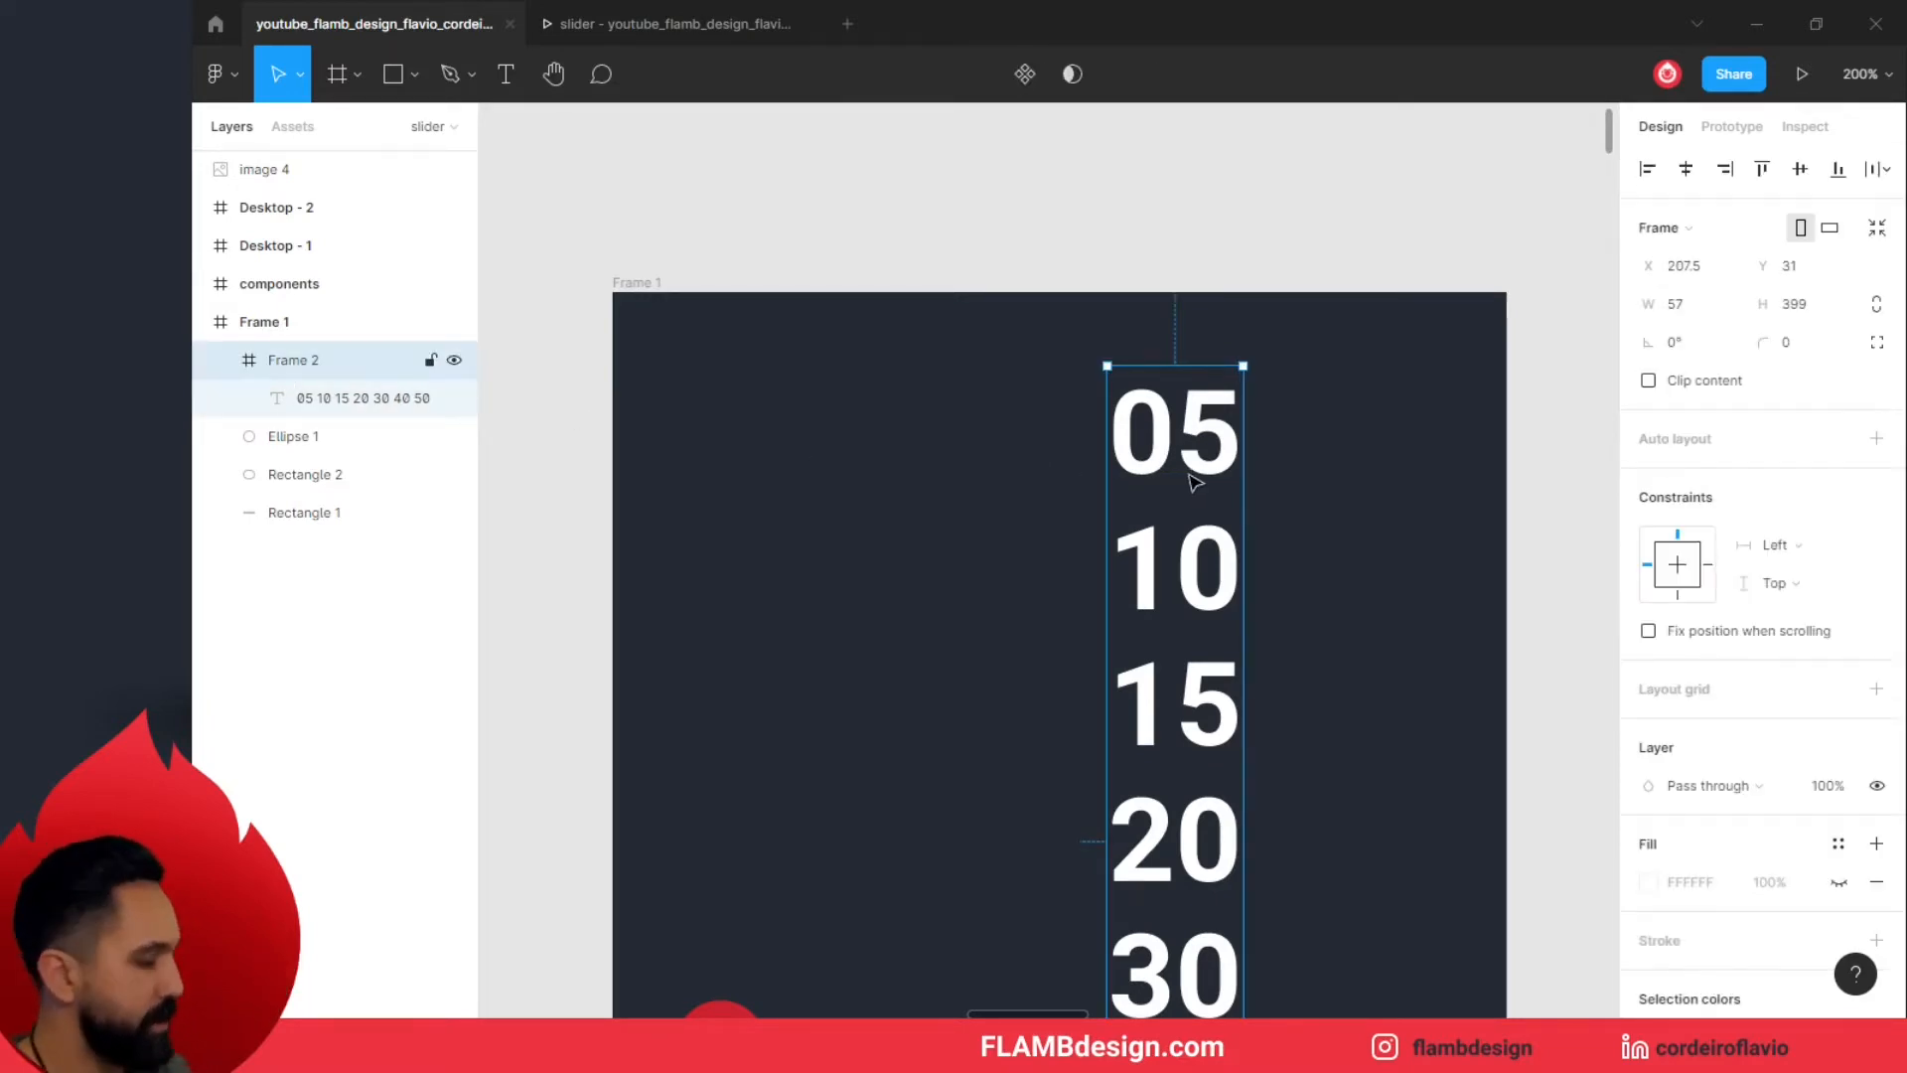
- Shorten the number list's frame to about 57 × 55 around the first number and clip its content
key(shift+0)
drag(1187, 474, 1068, 425)
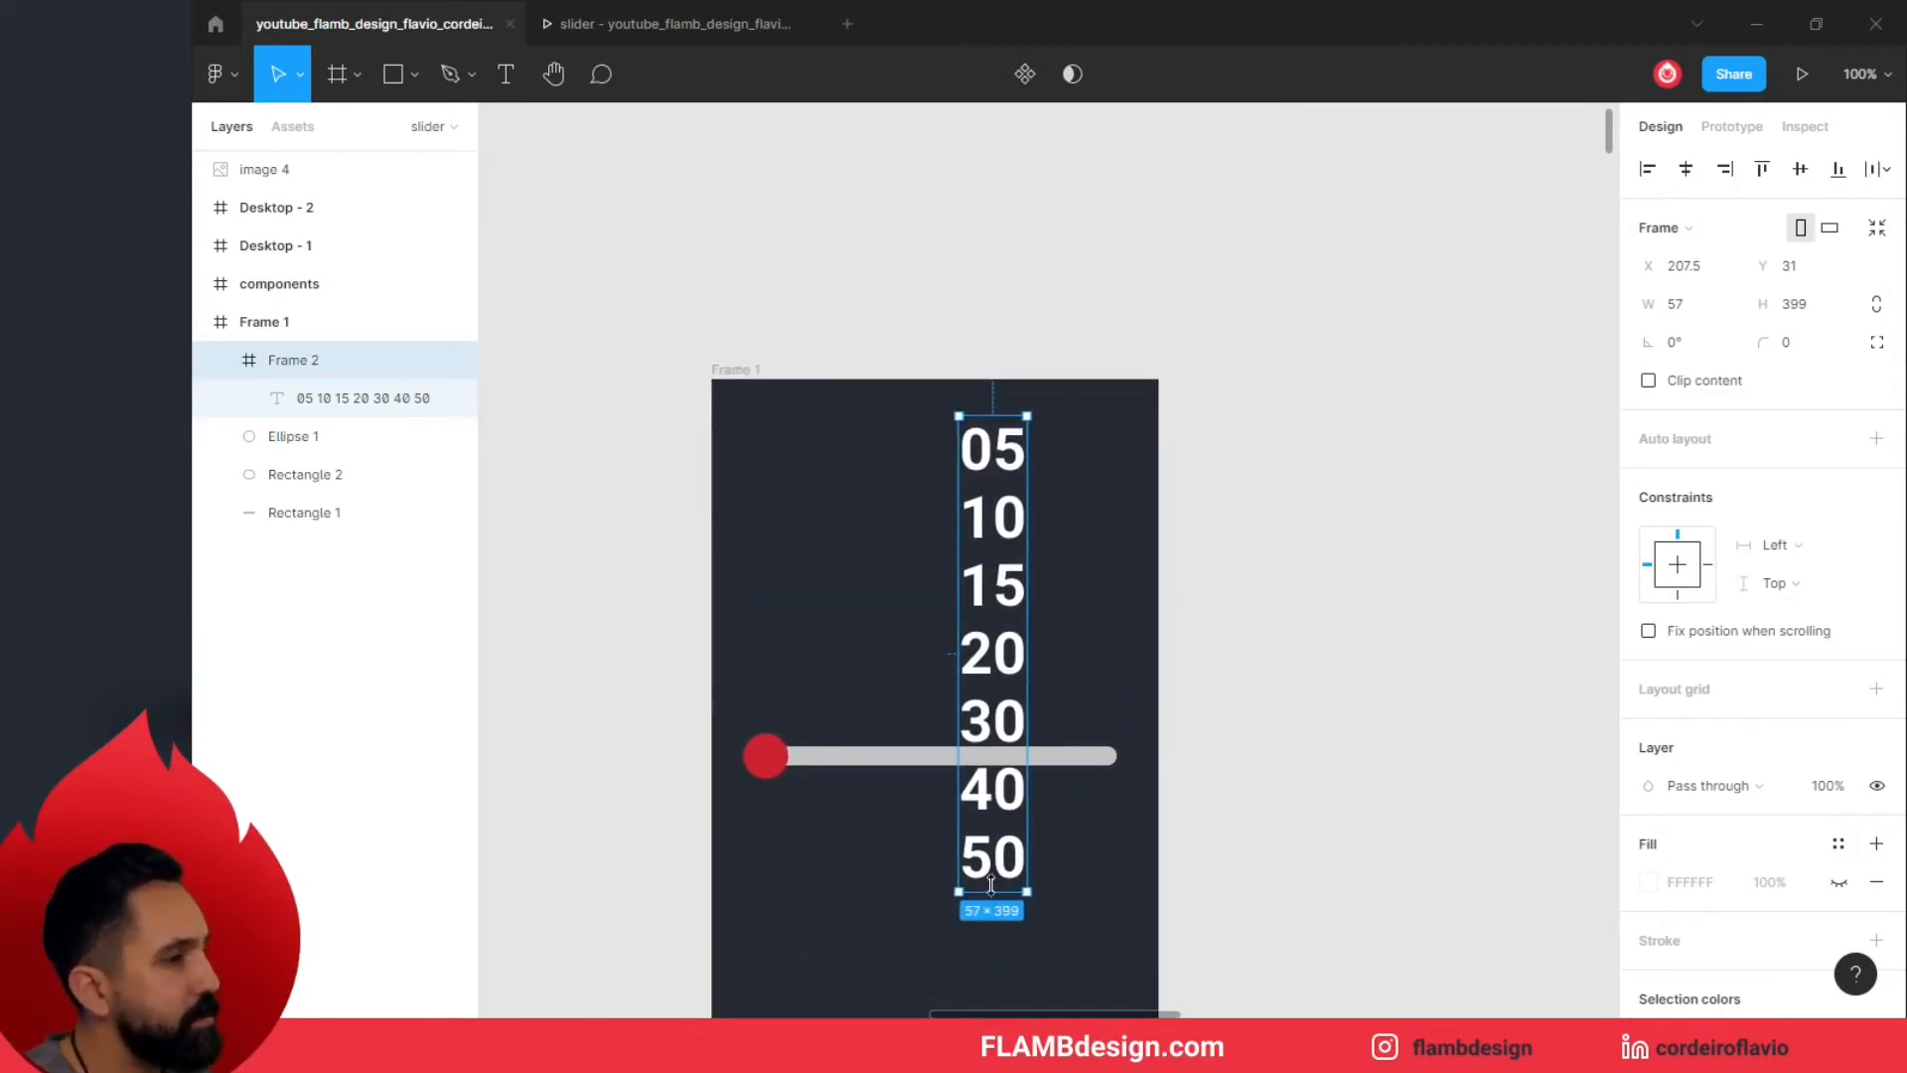
drag(996, 887, 938, 482)
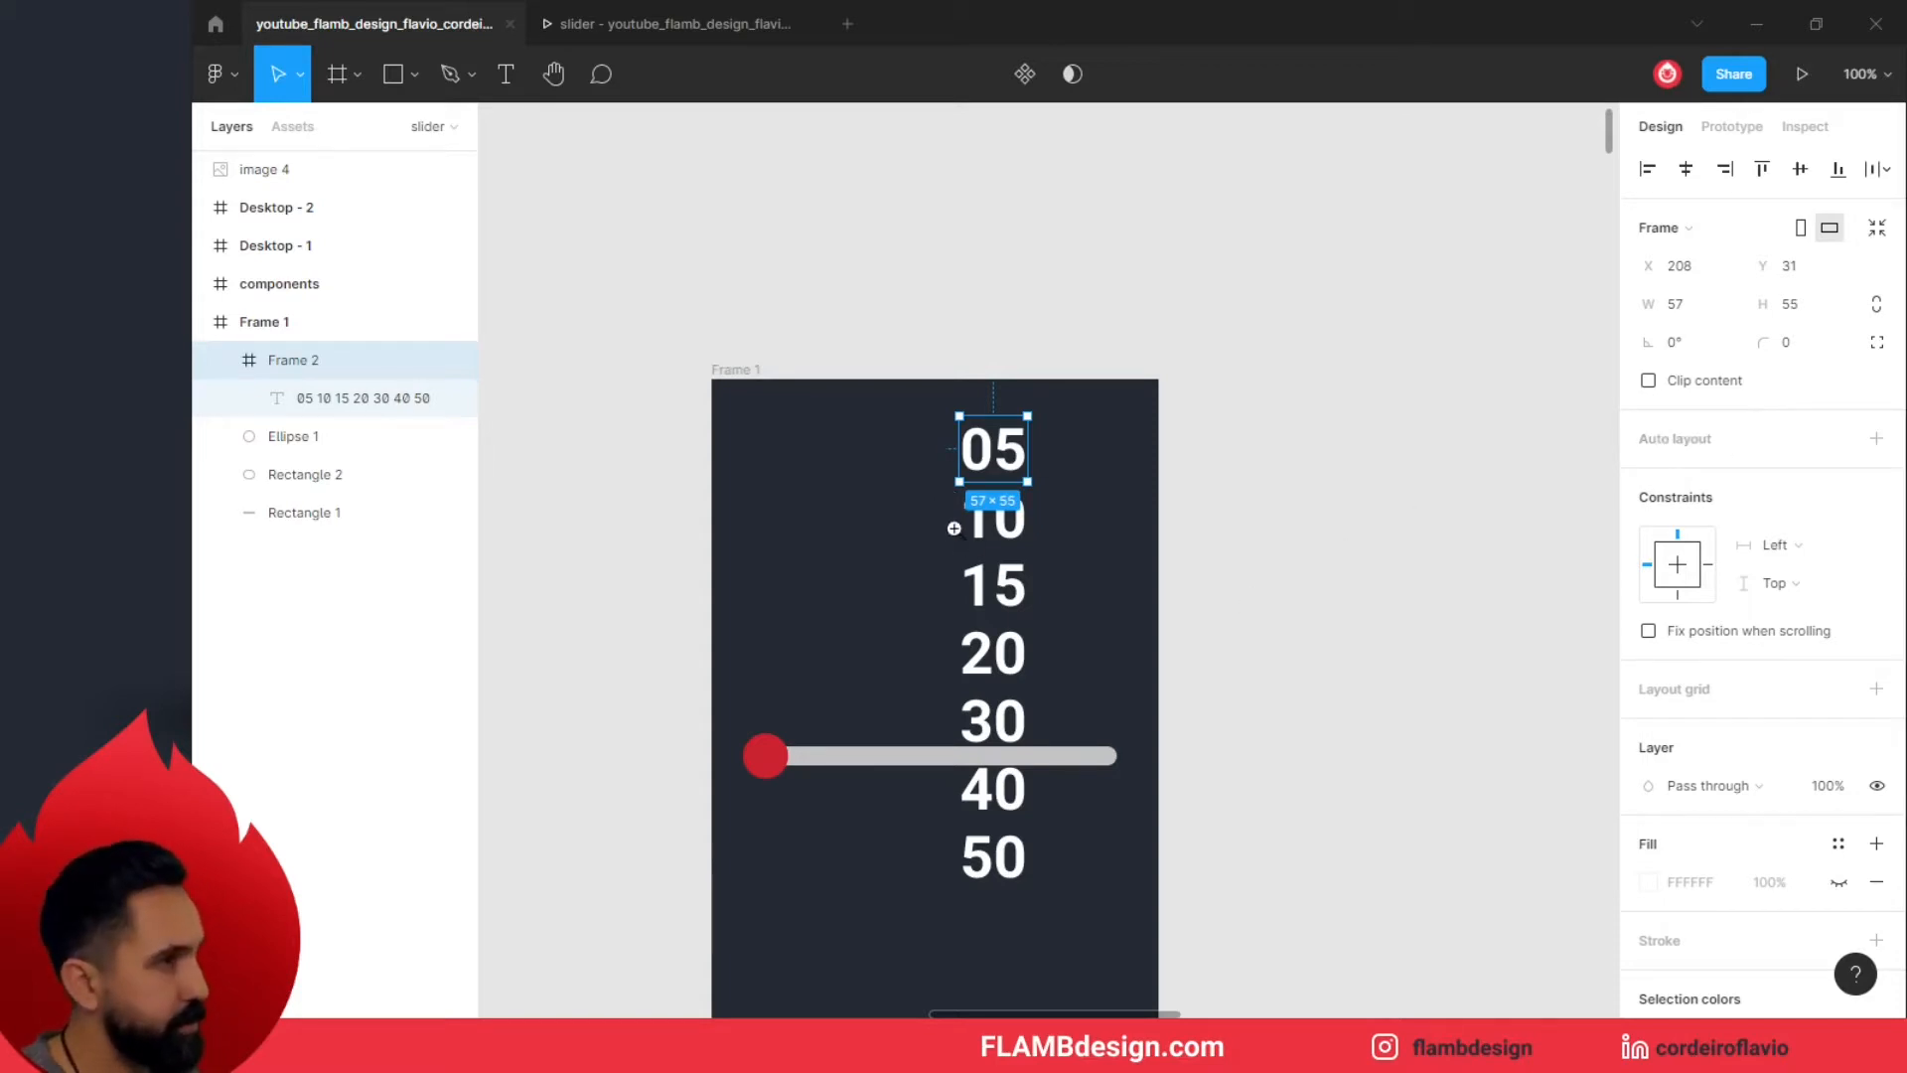
scroll(958, 538, up, 5)
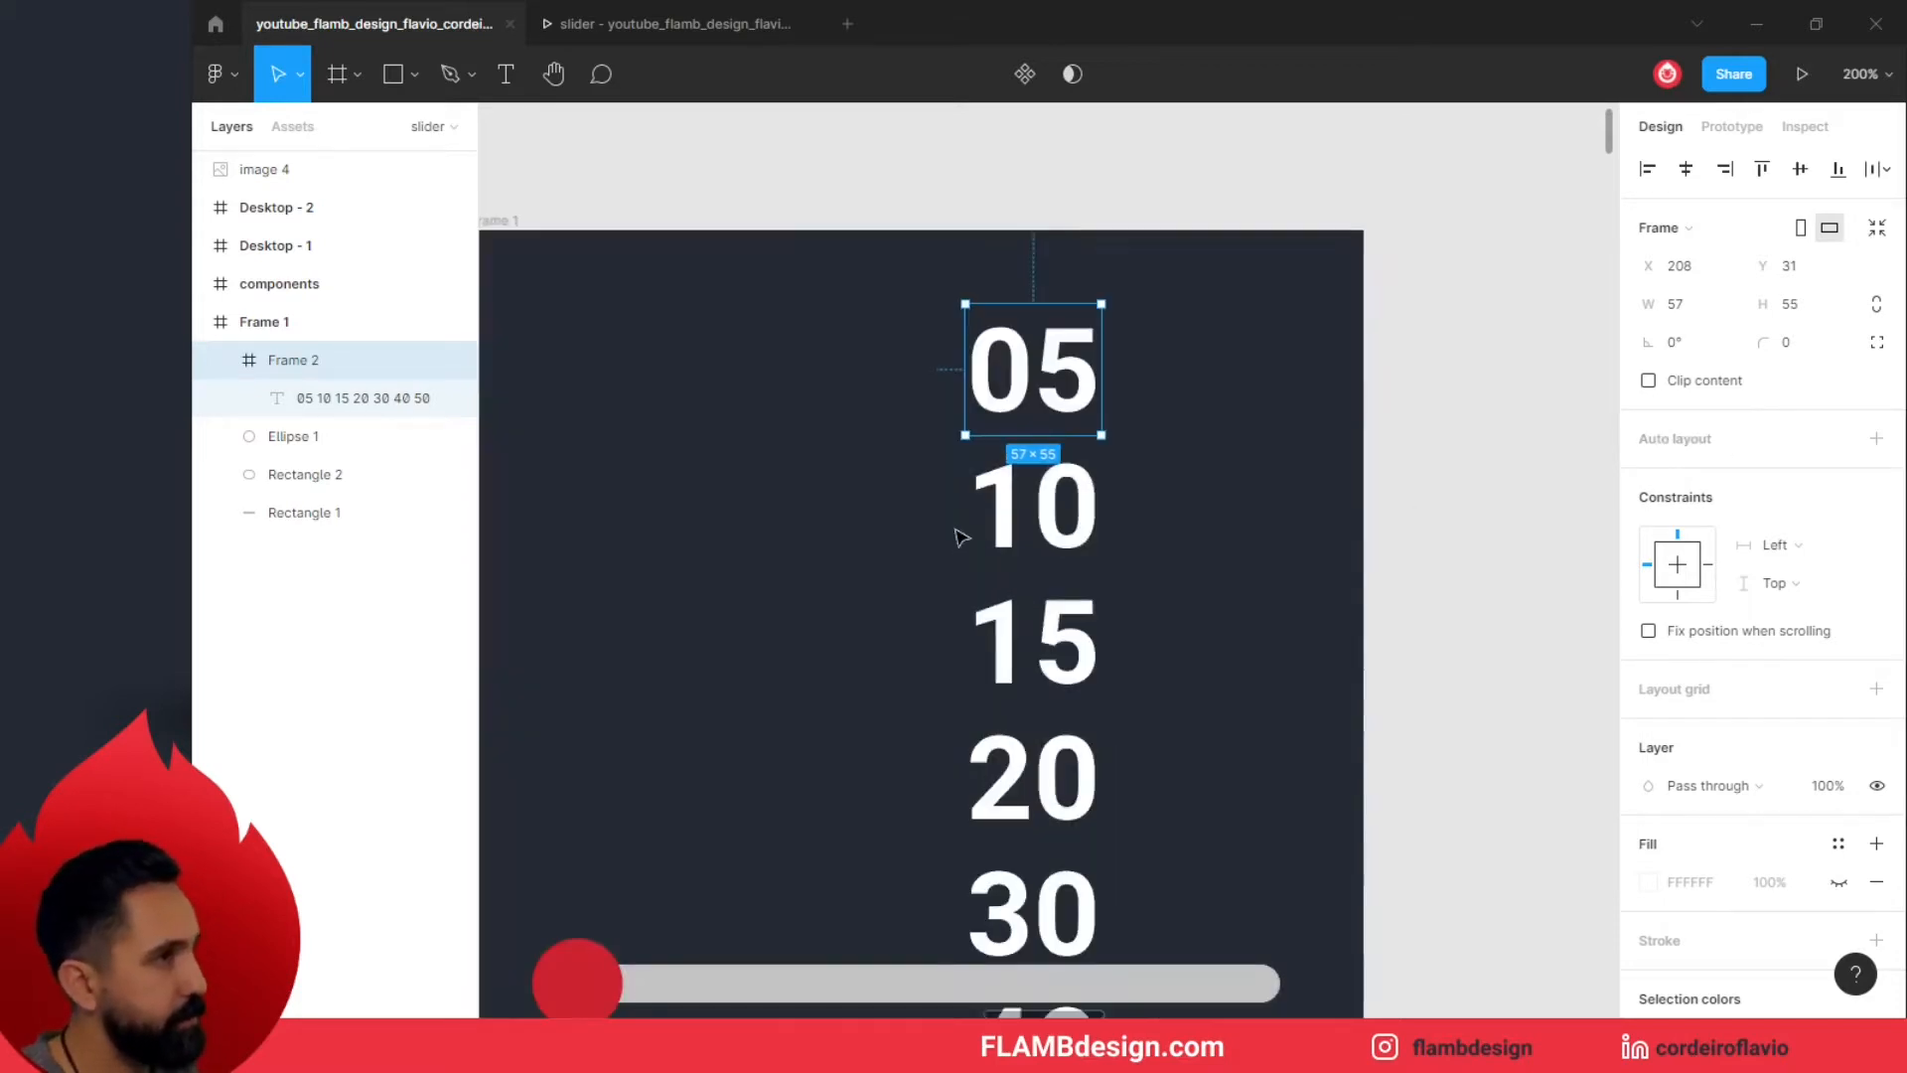
click(1650, 382)
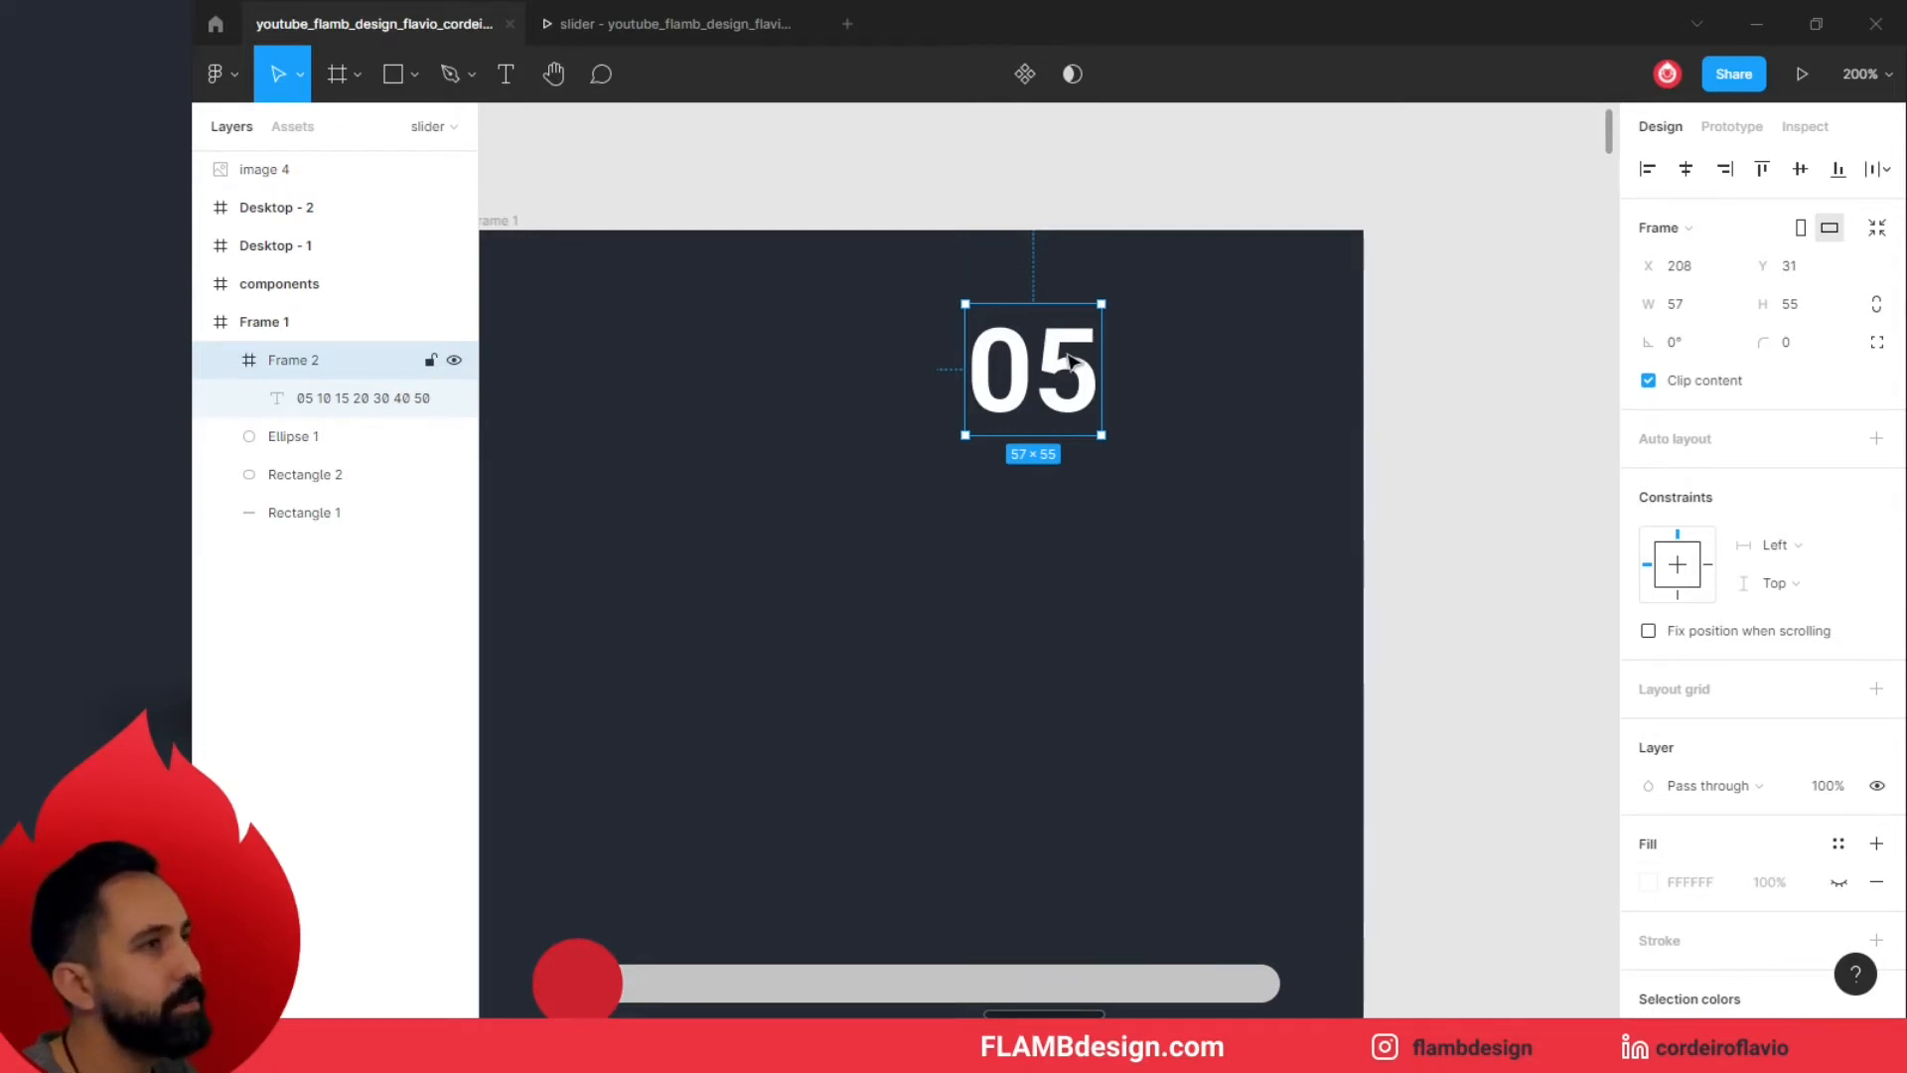
- Scale the clipped 05 frame to about 131 × 126 and place it centred above the slider at about Y 137
drag(1071, 360, 973, 707)
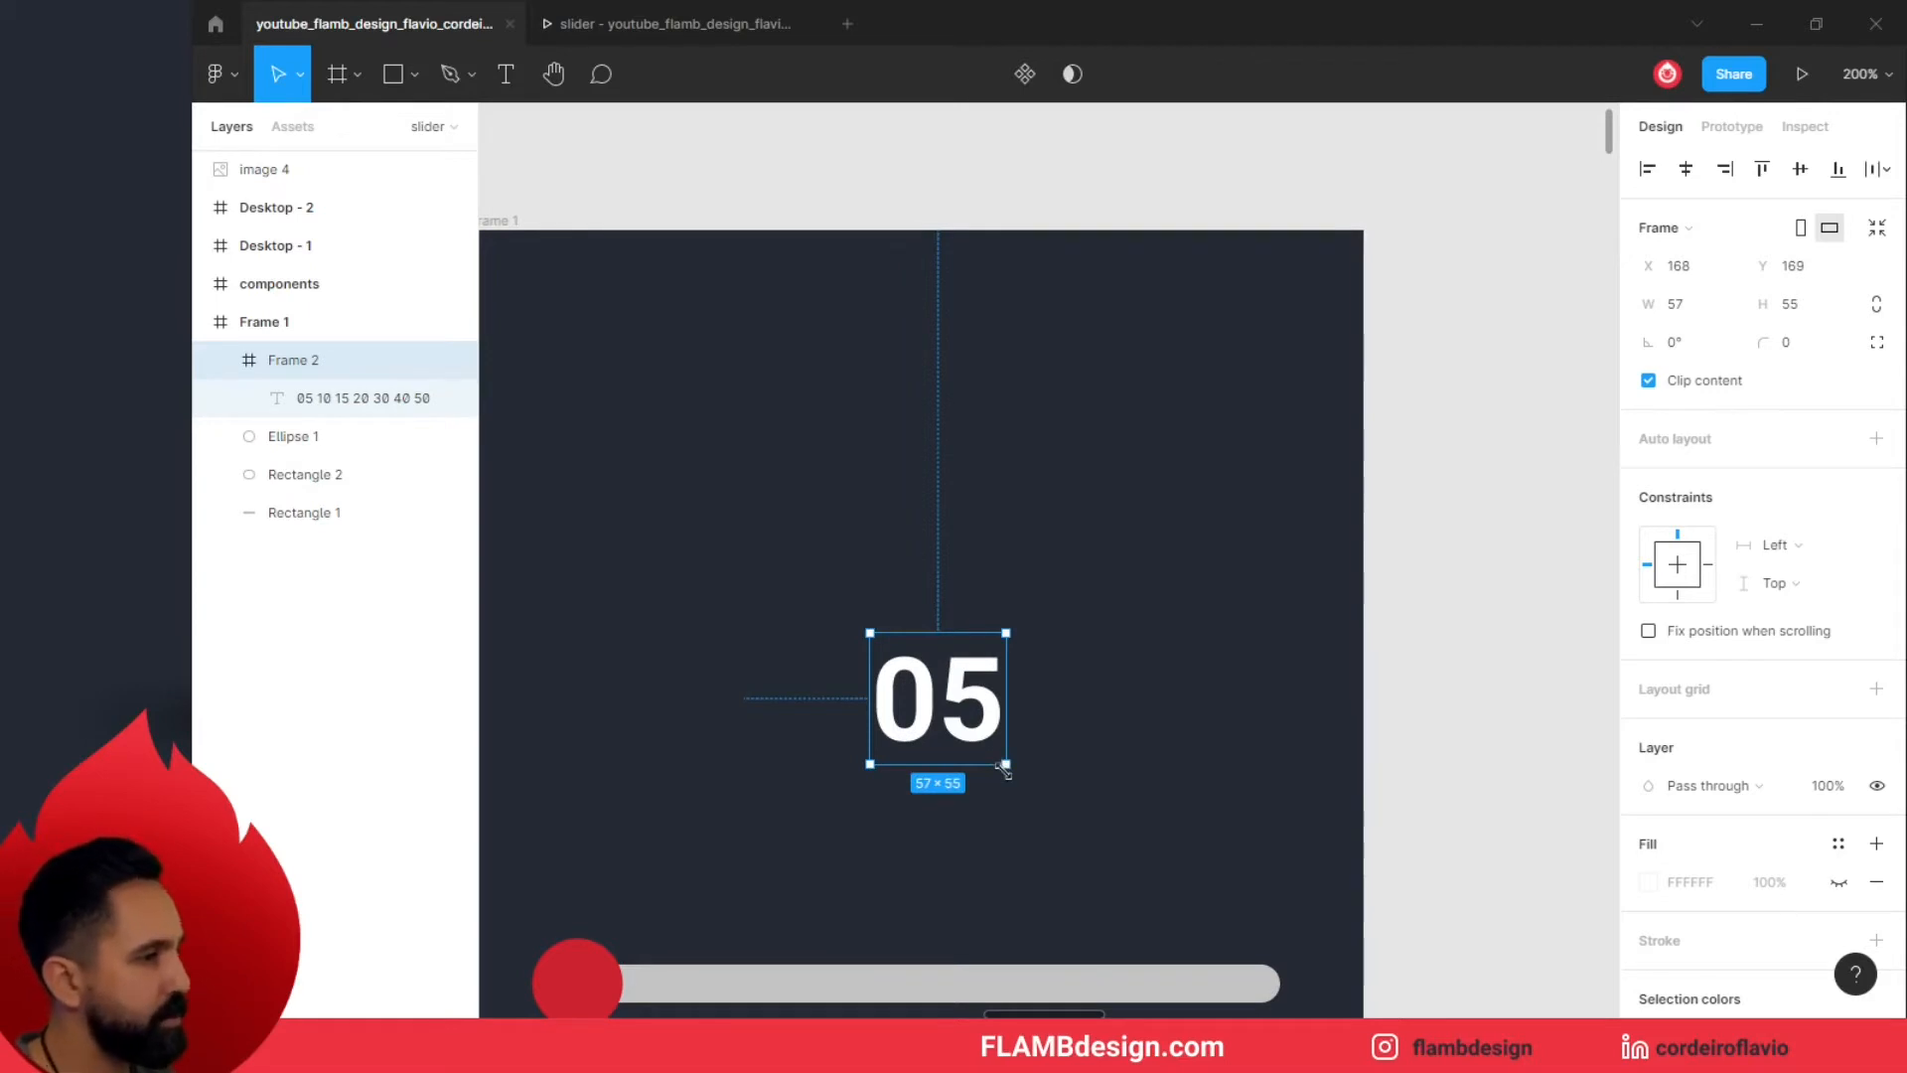
key(k)
drag(1005, 767, 1093, 850)
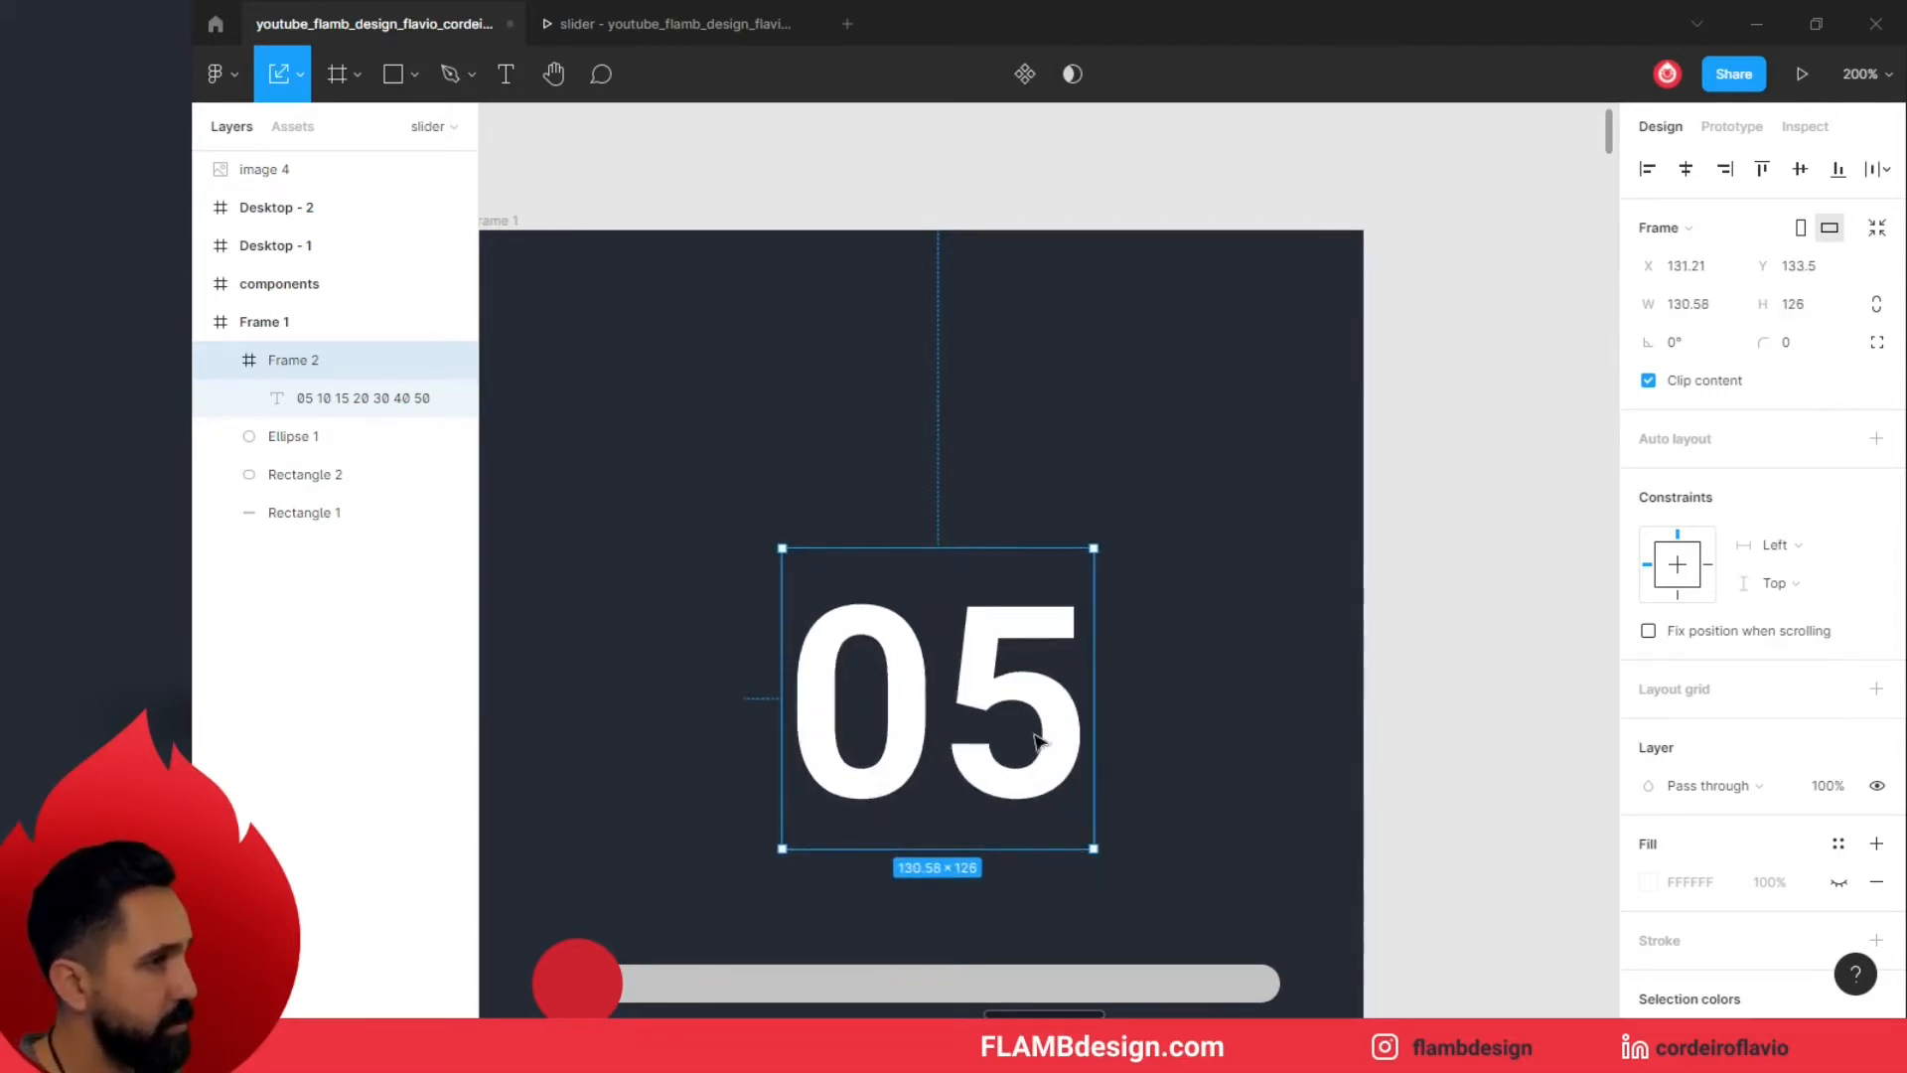
drag(1018, 680, 997, 579)
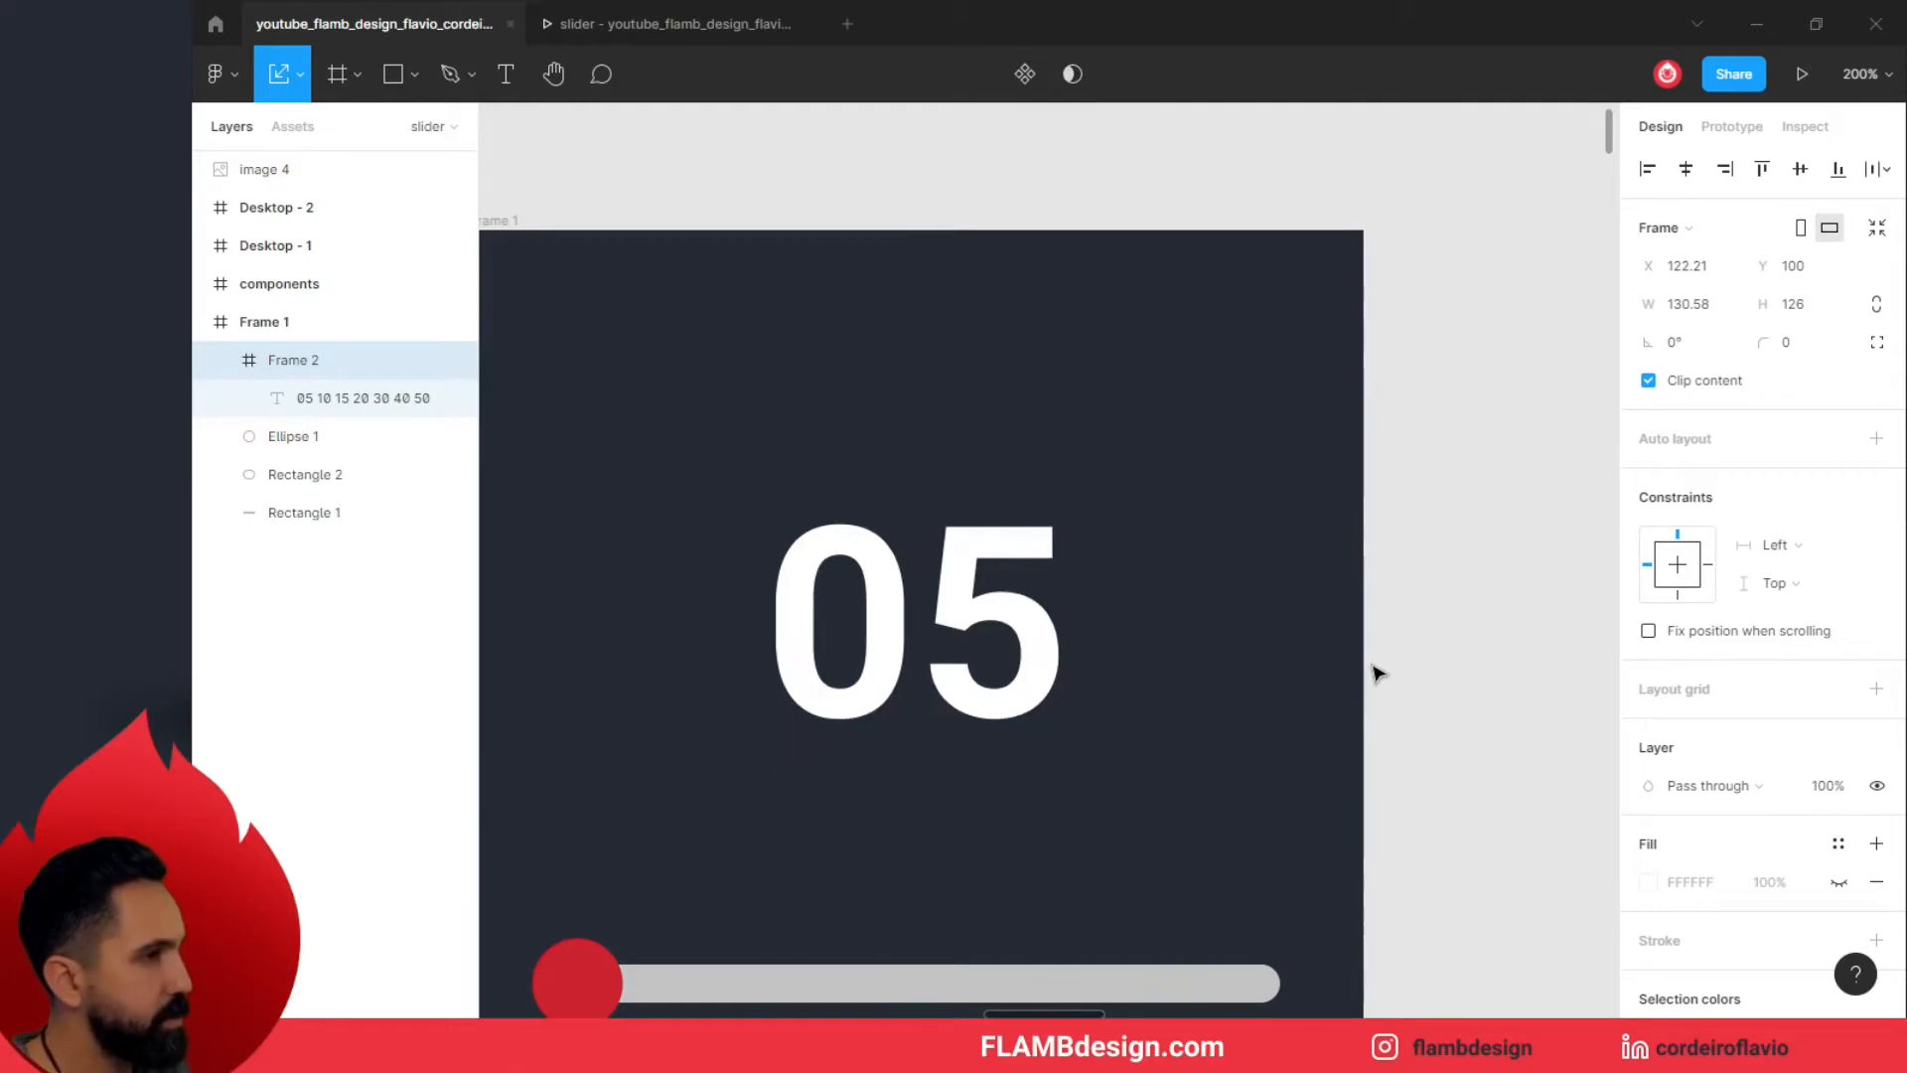
click(1443, 621)
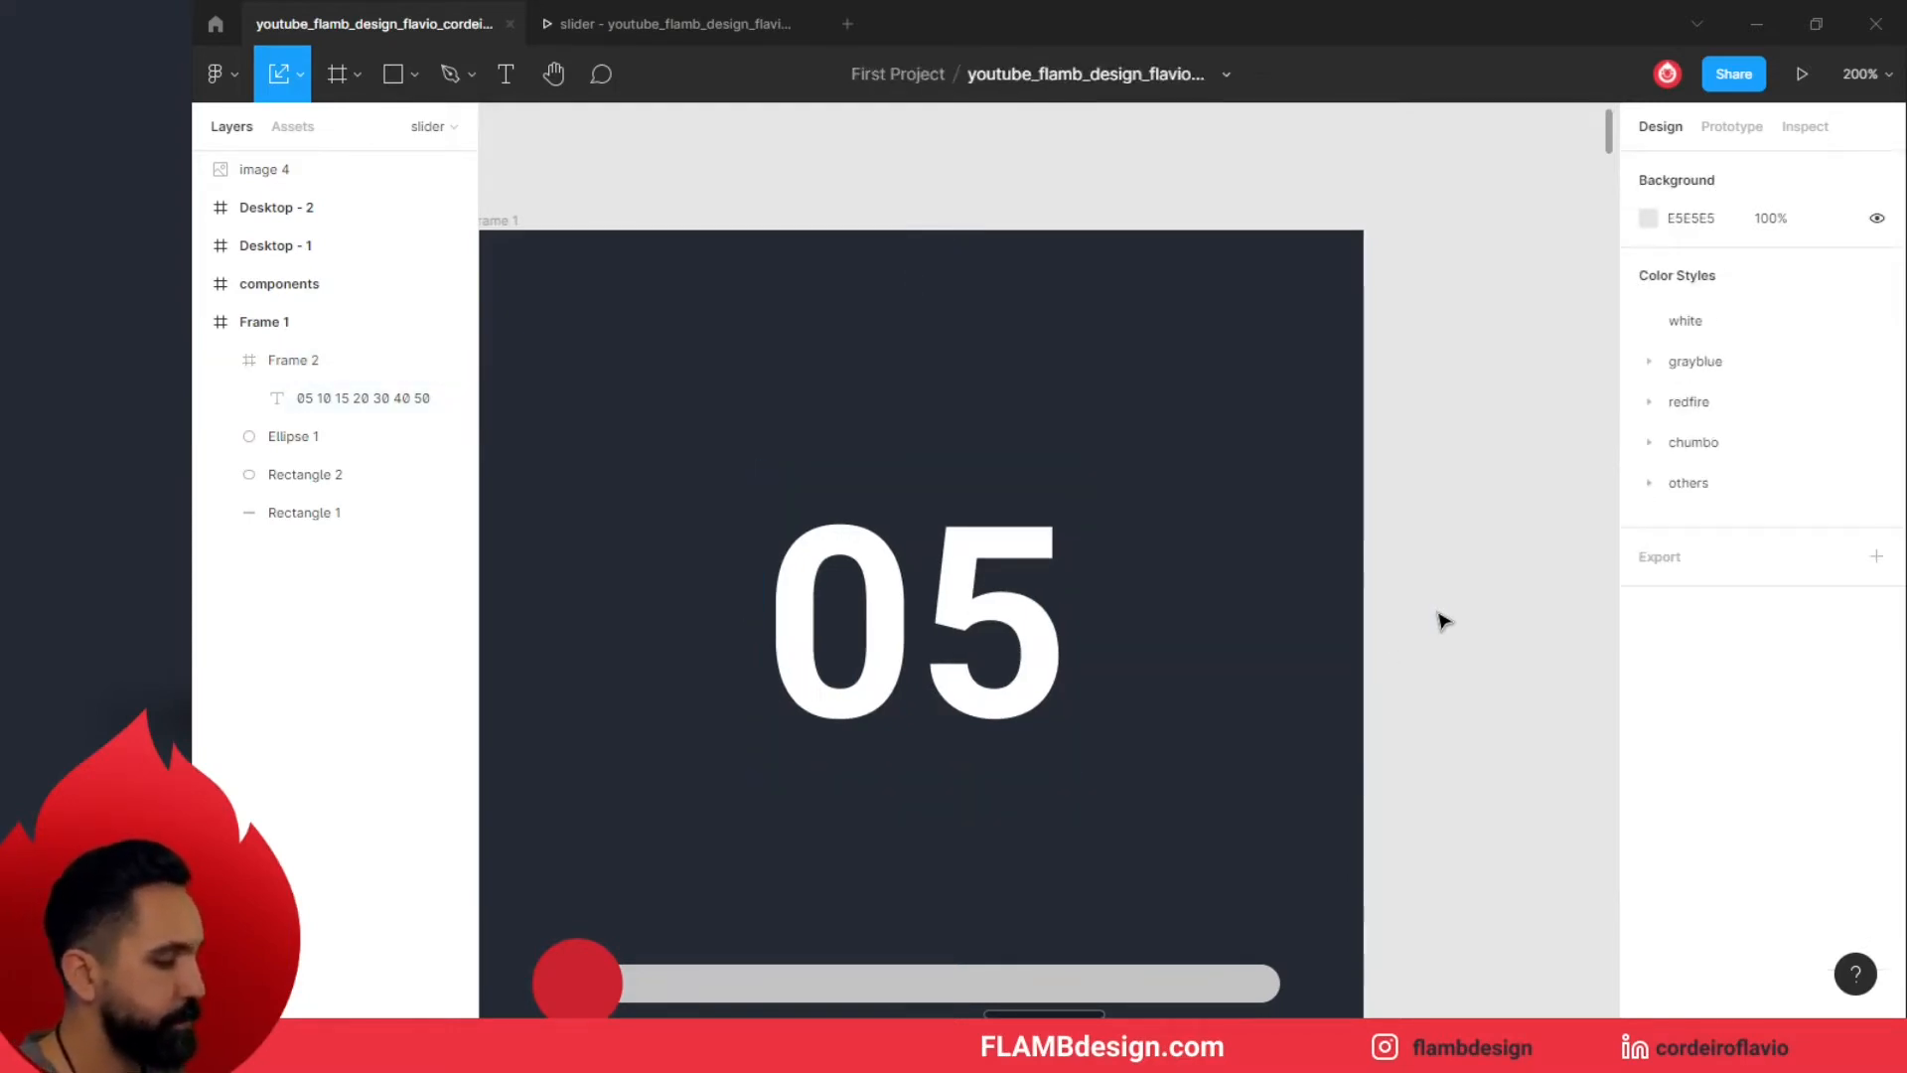
key(shift+0)
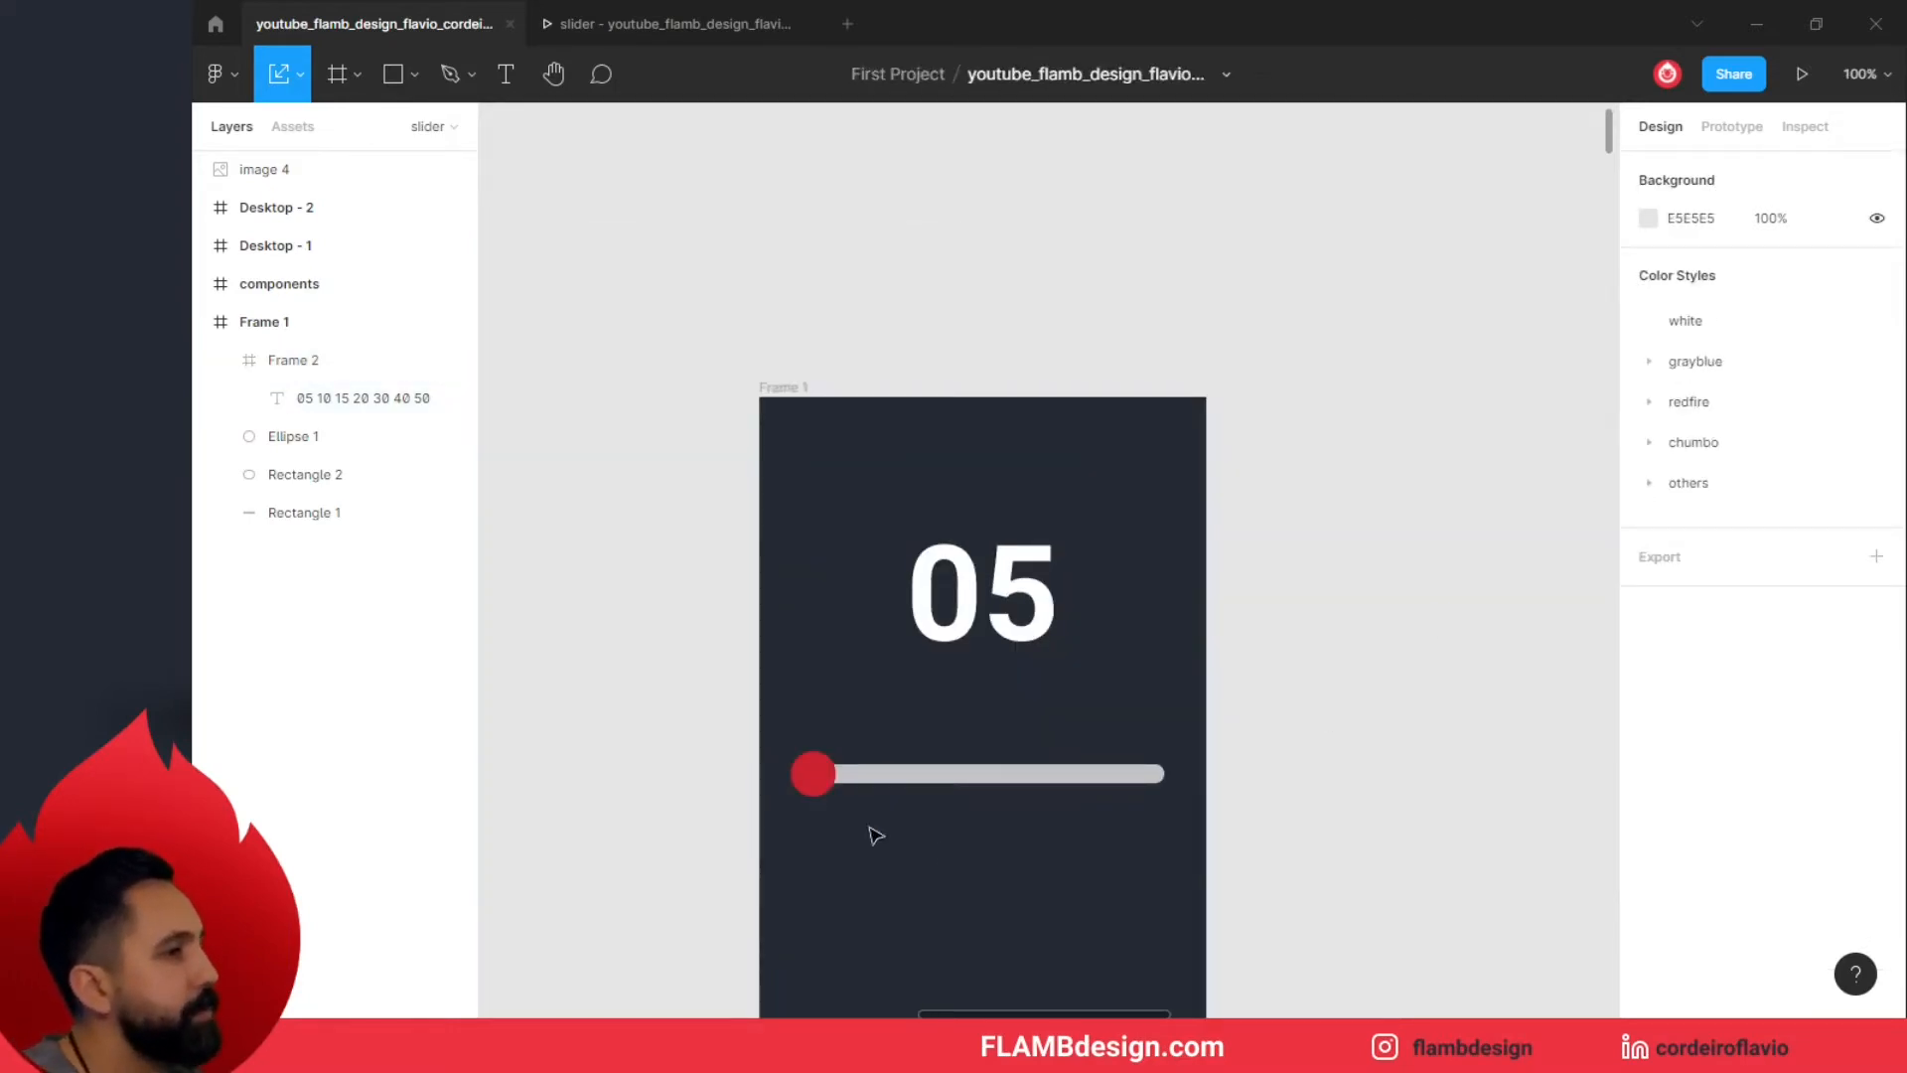
click(954, 608)
drag(961, 608, 968, 653)
- Create one component from the 05 number frame, the red circle and both slider bars
scroll(712, 666, down, 4)
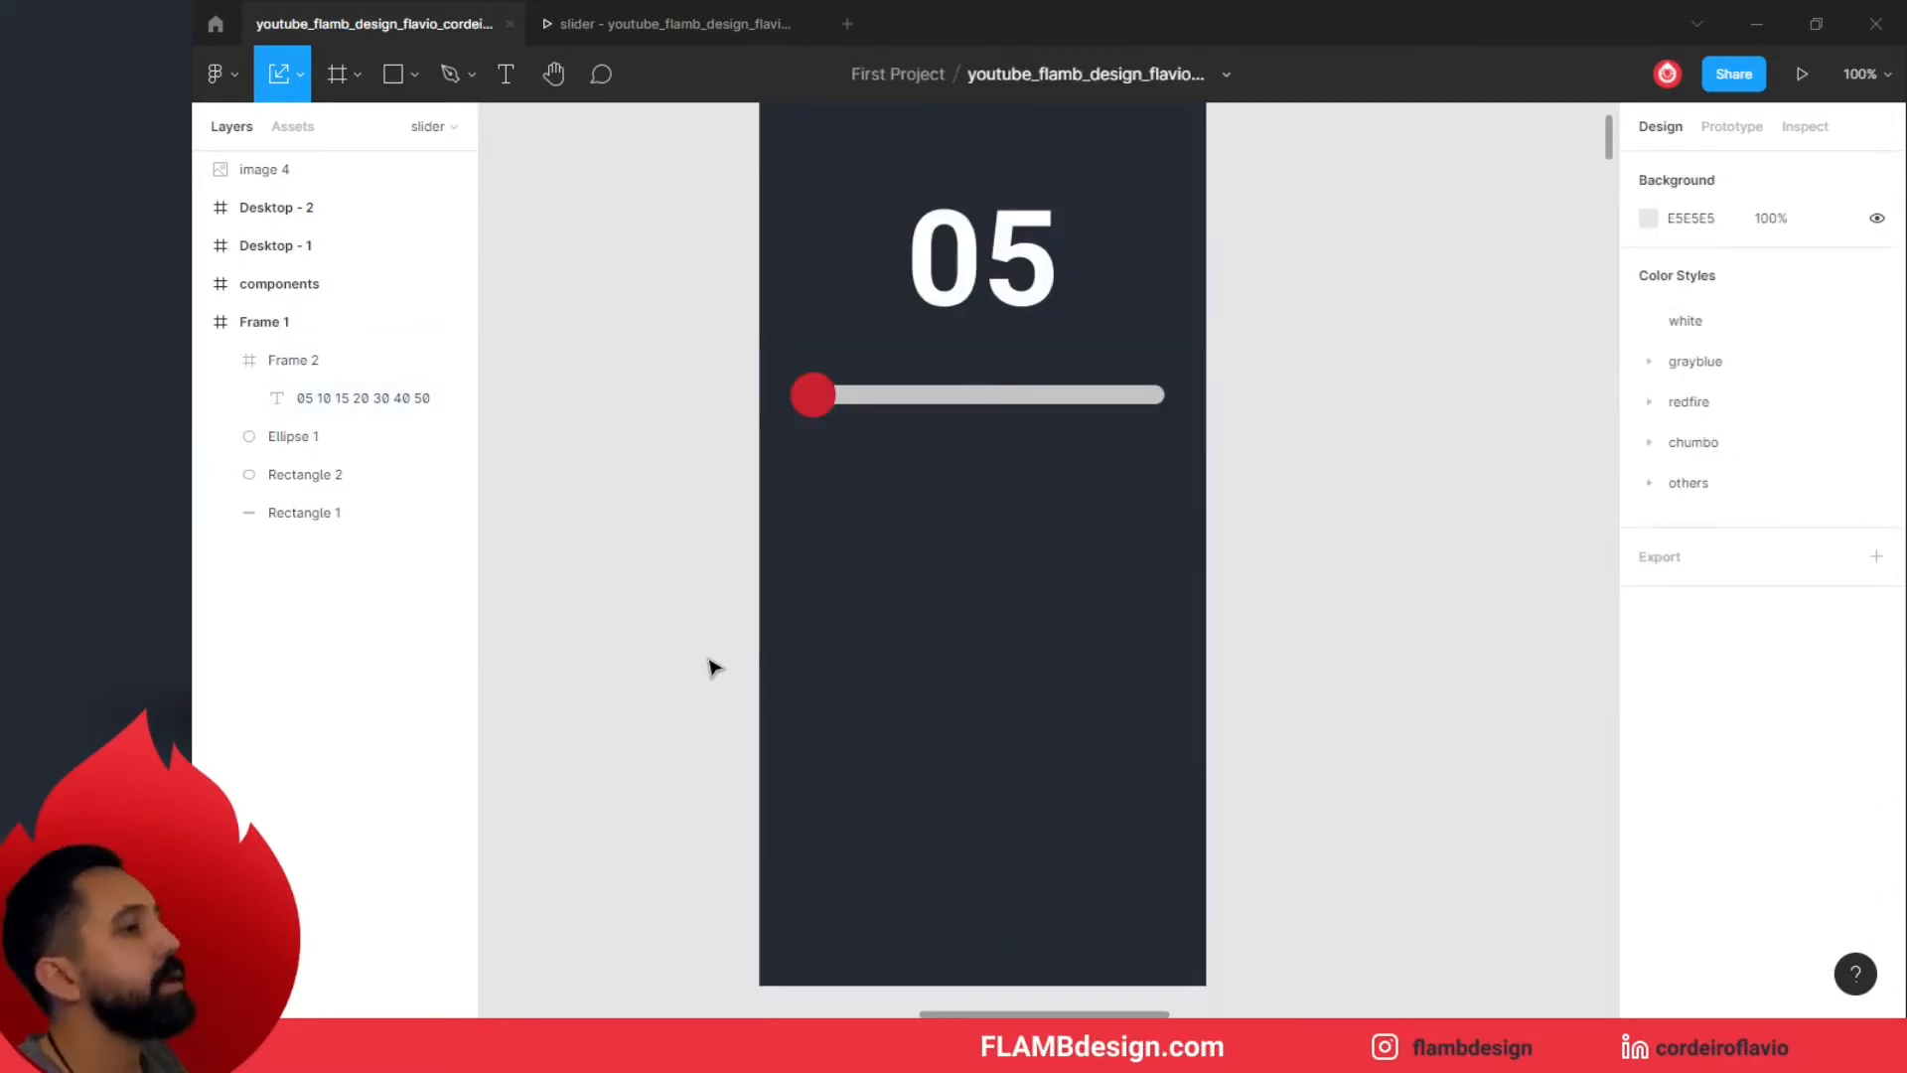
scroll(711, 665, up, 2)
drag(662, 411, 1214, 672)
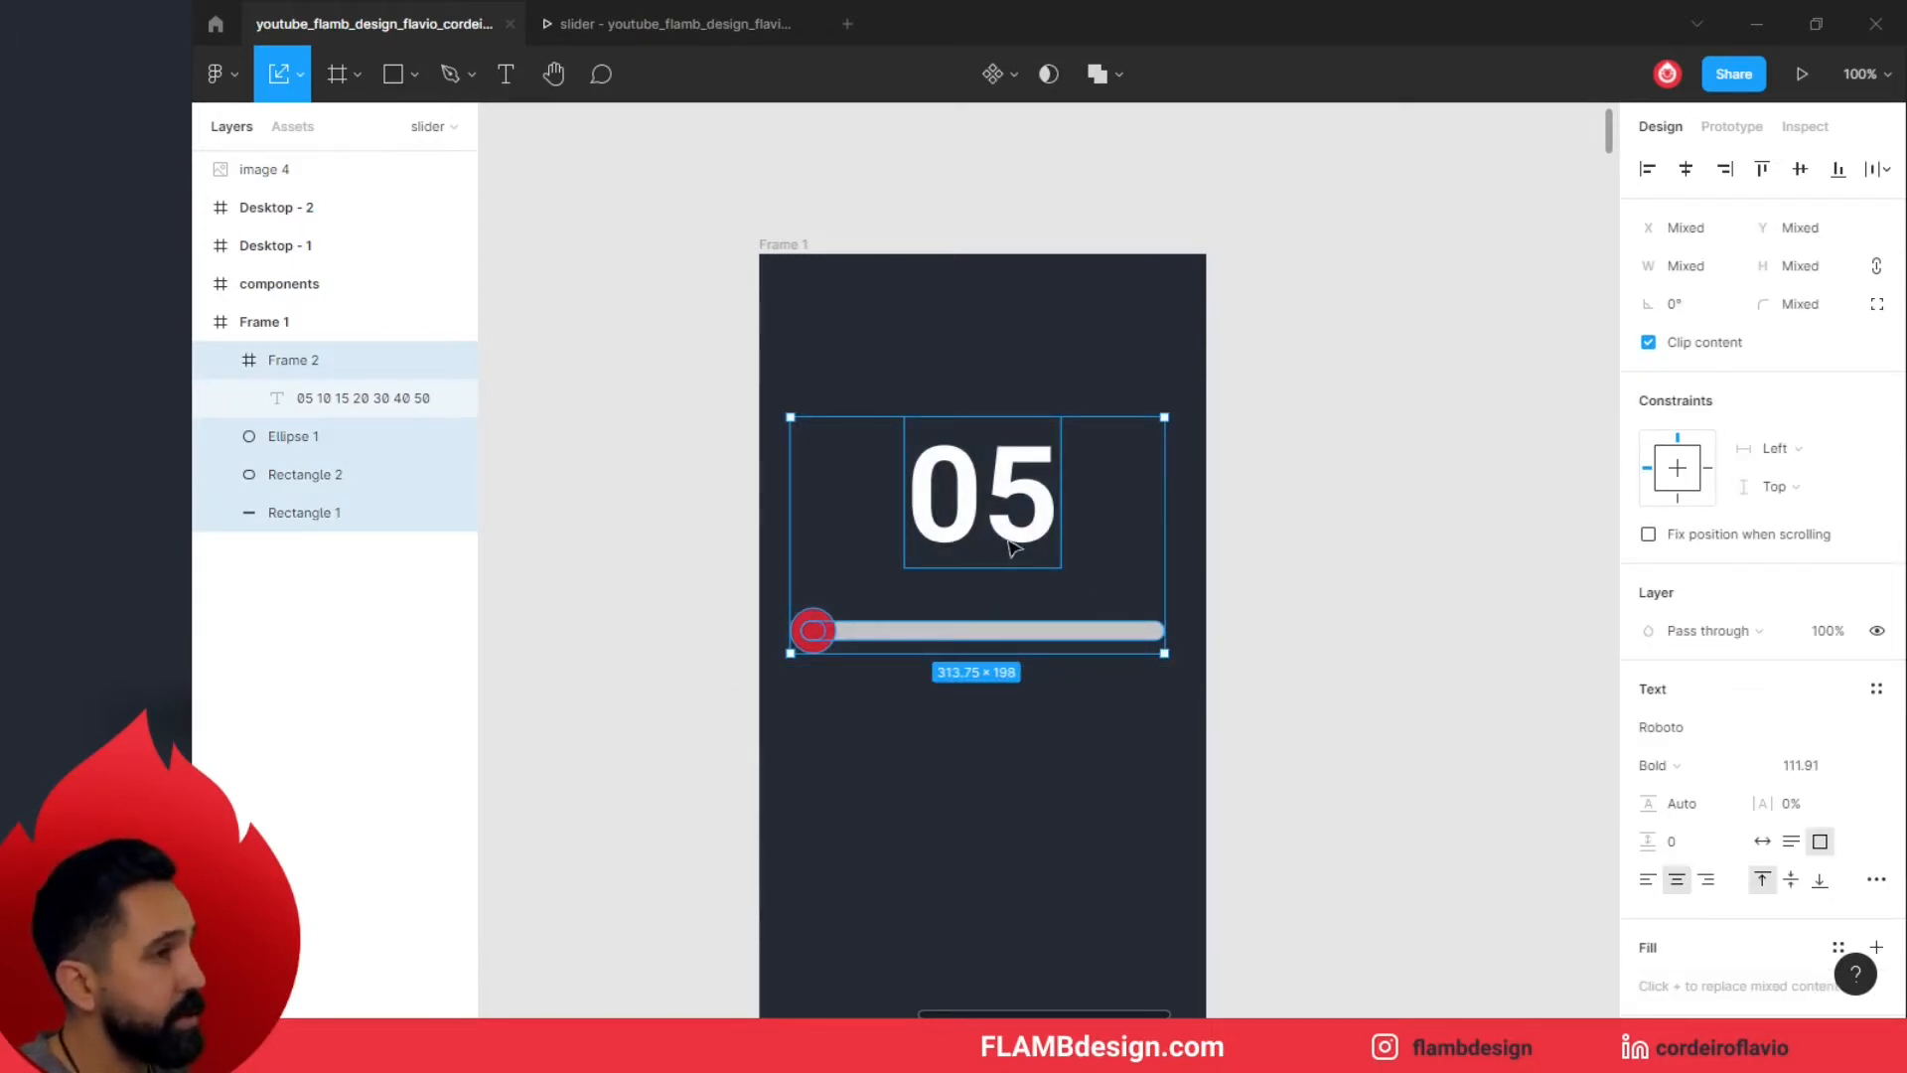
right_click(1040, 509)
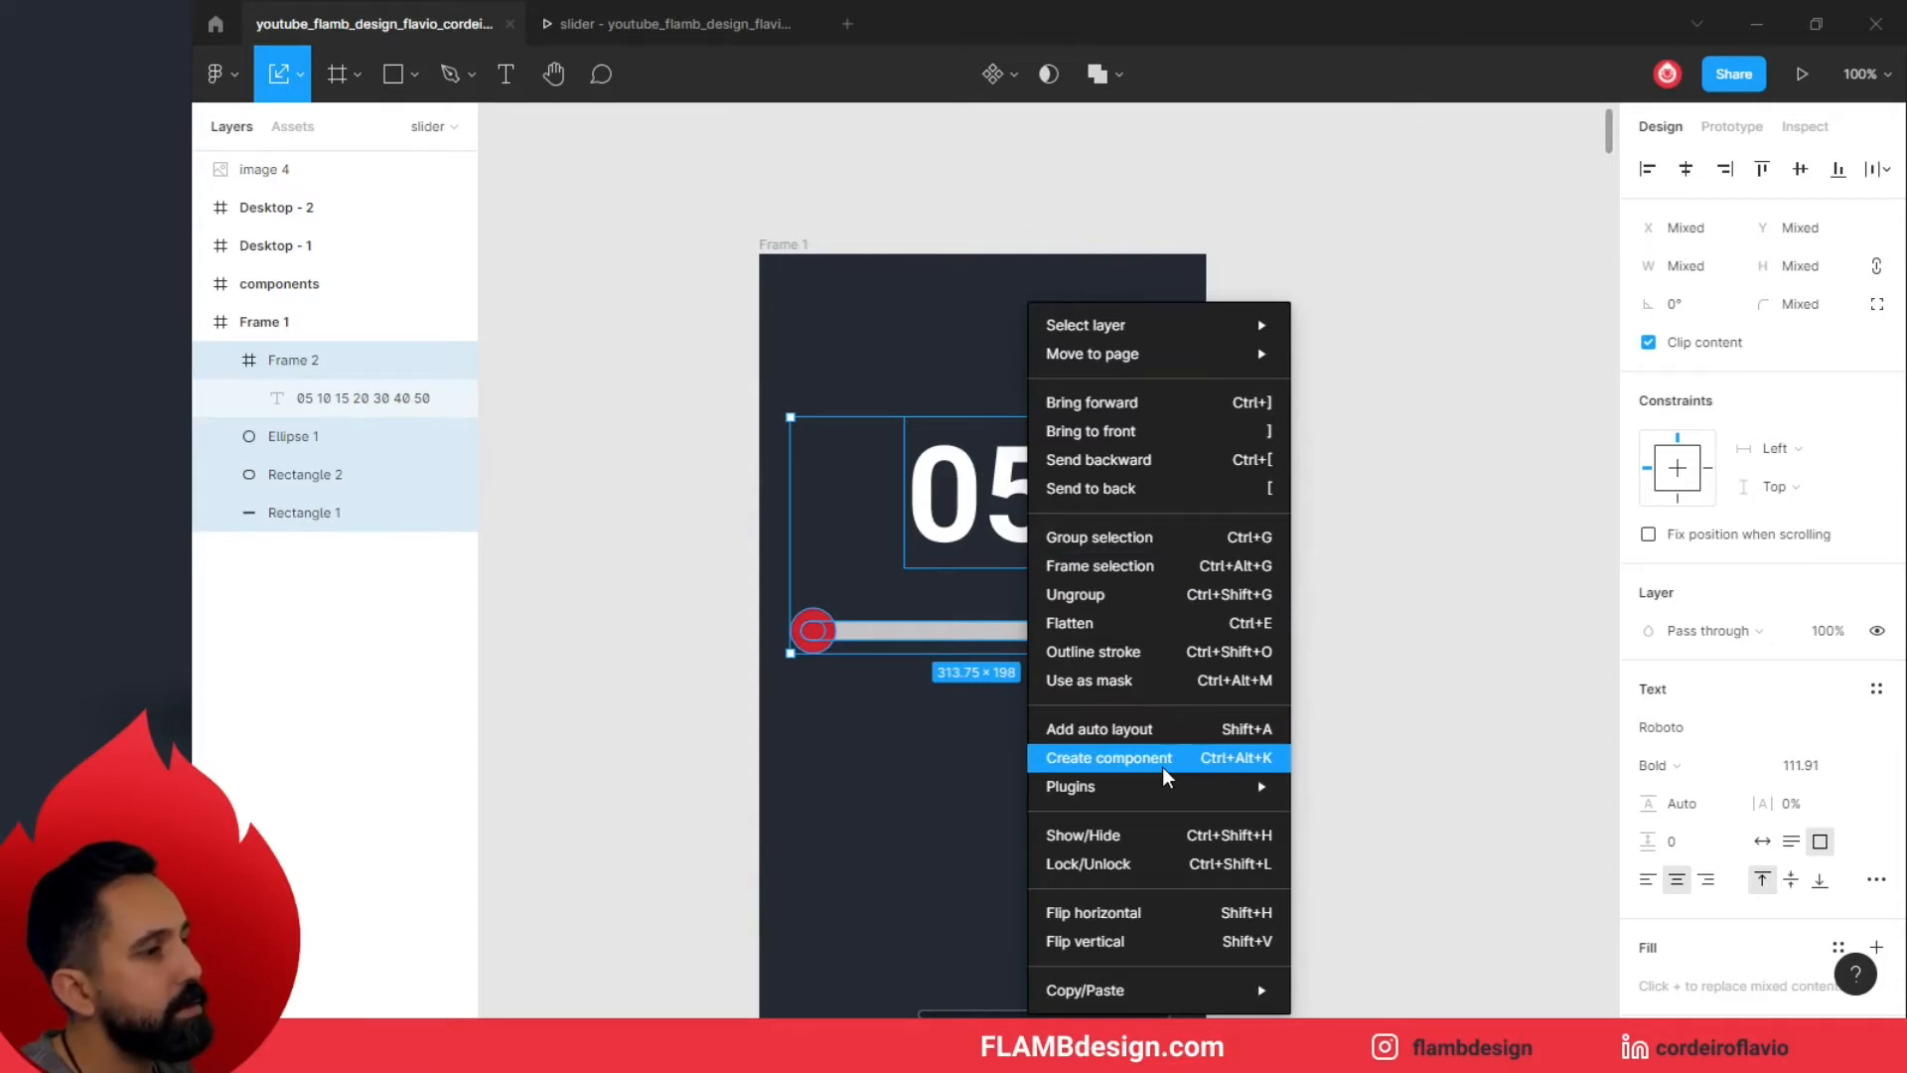
click(1441, 687)
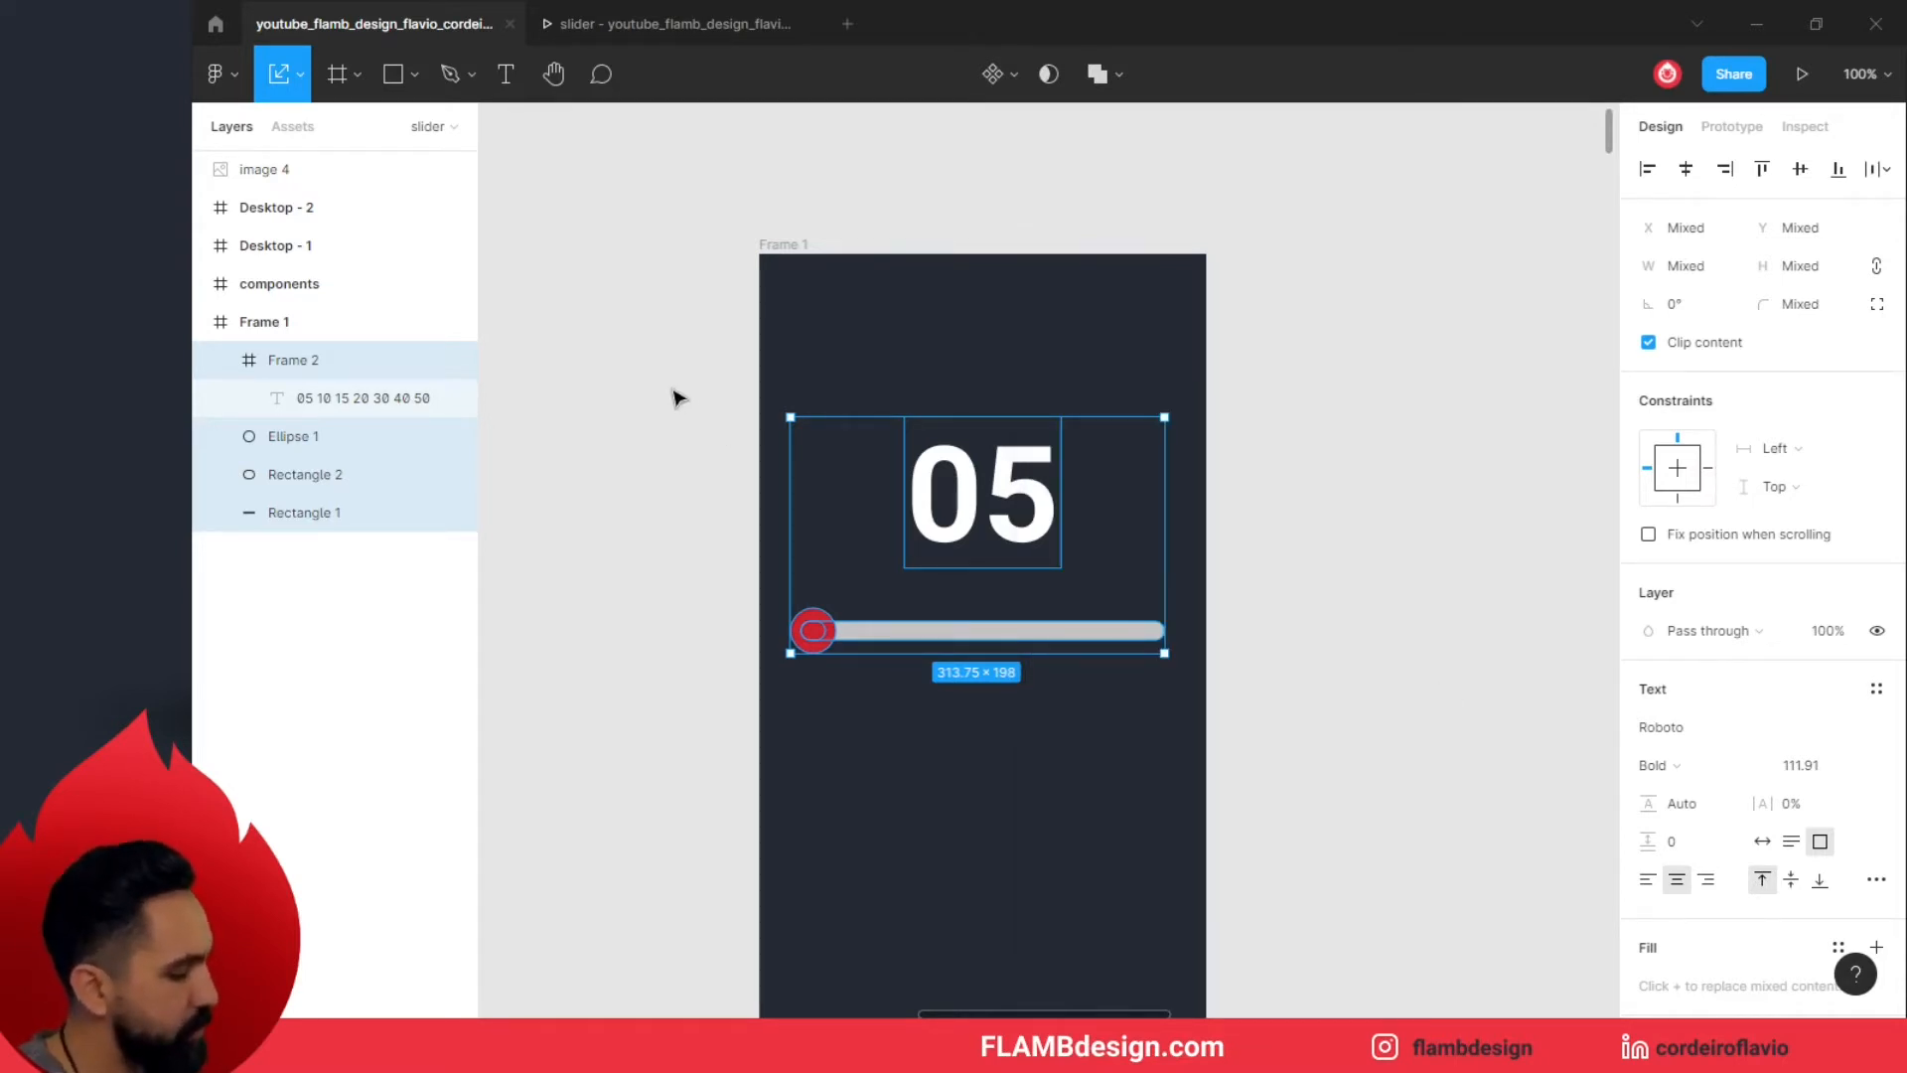
key(ctrl+alt+k)
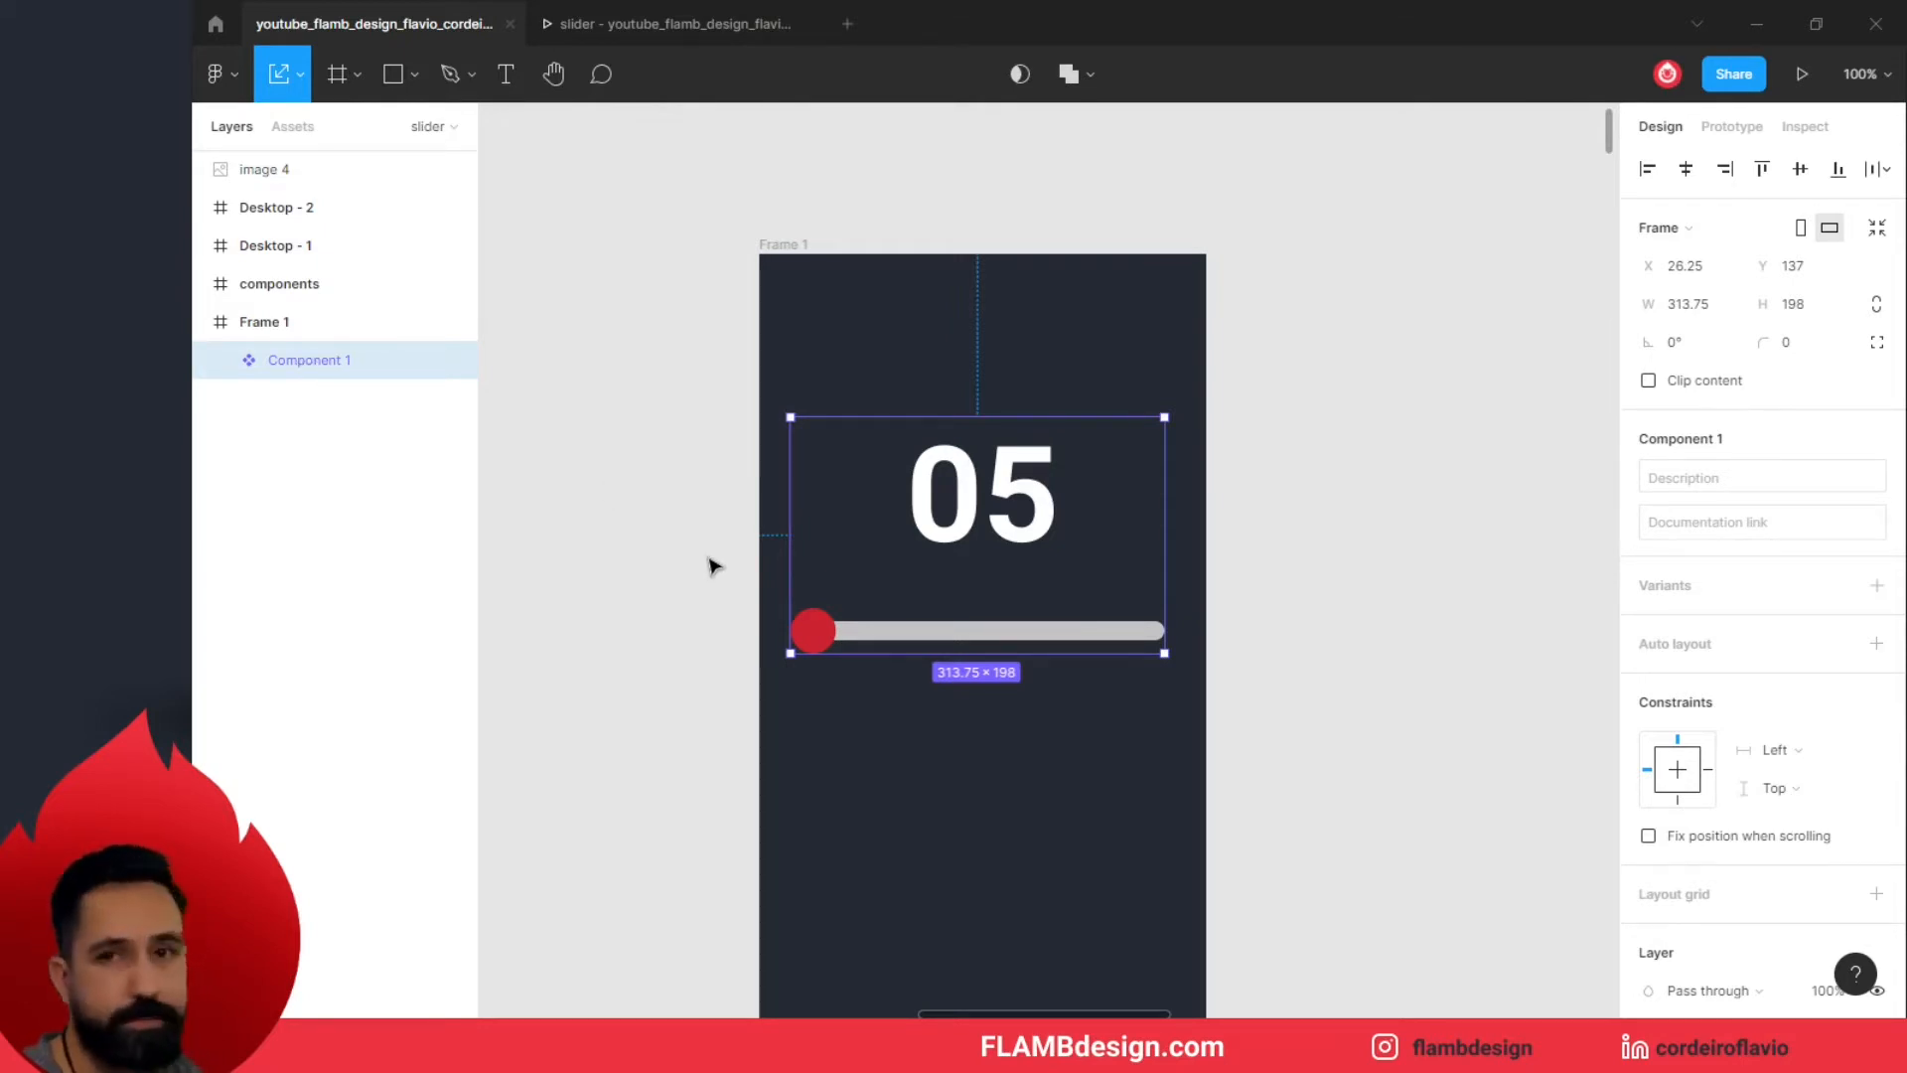
click(668, 527)
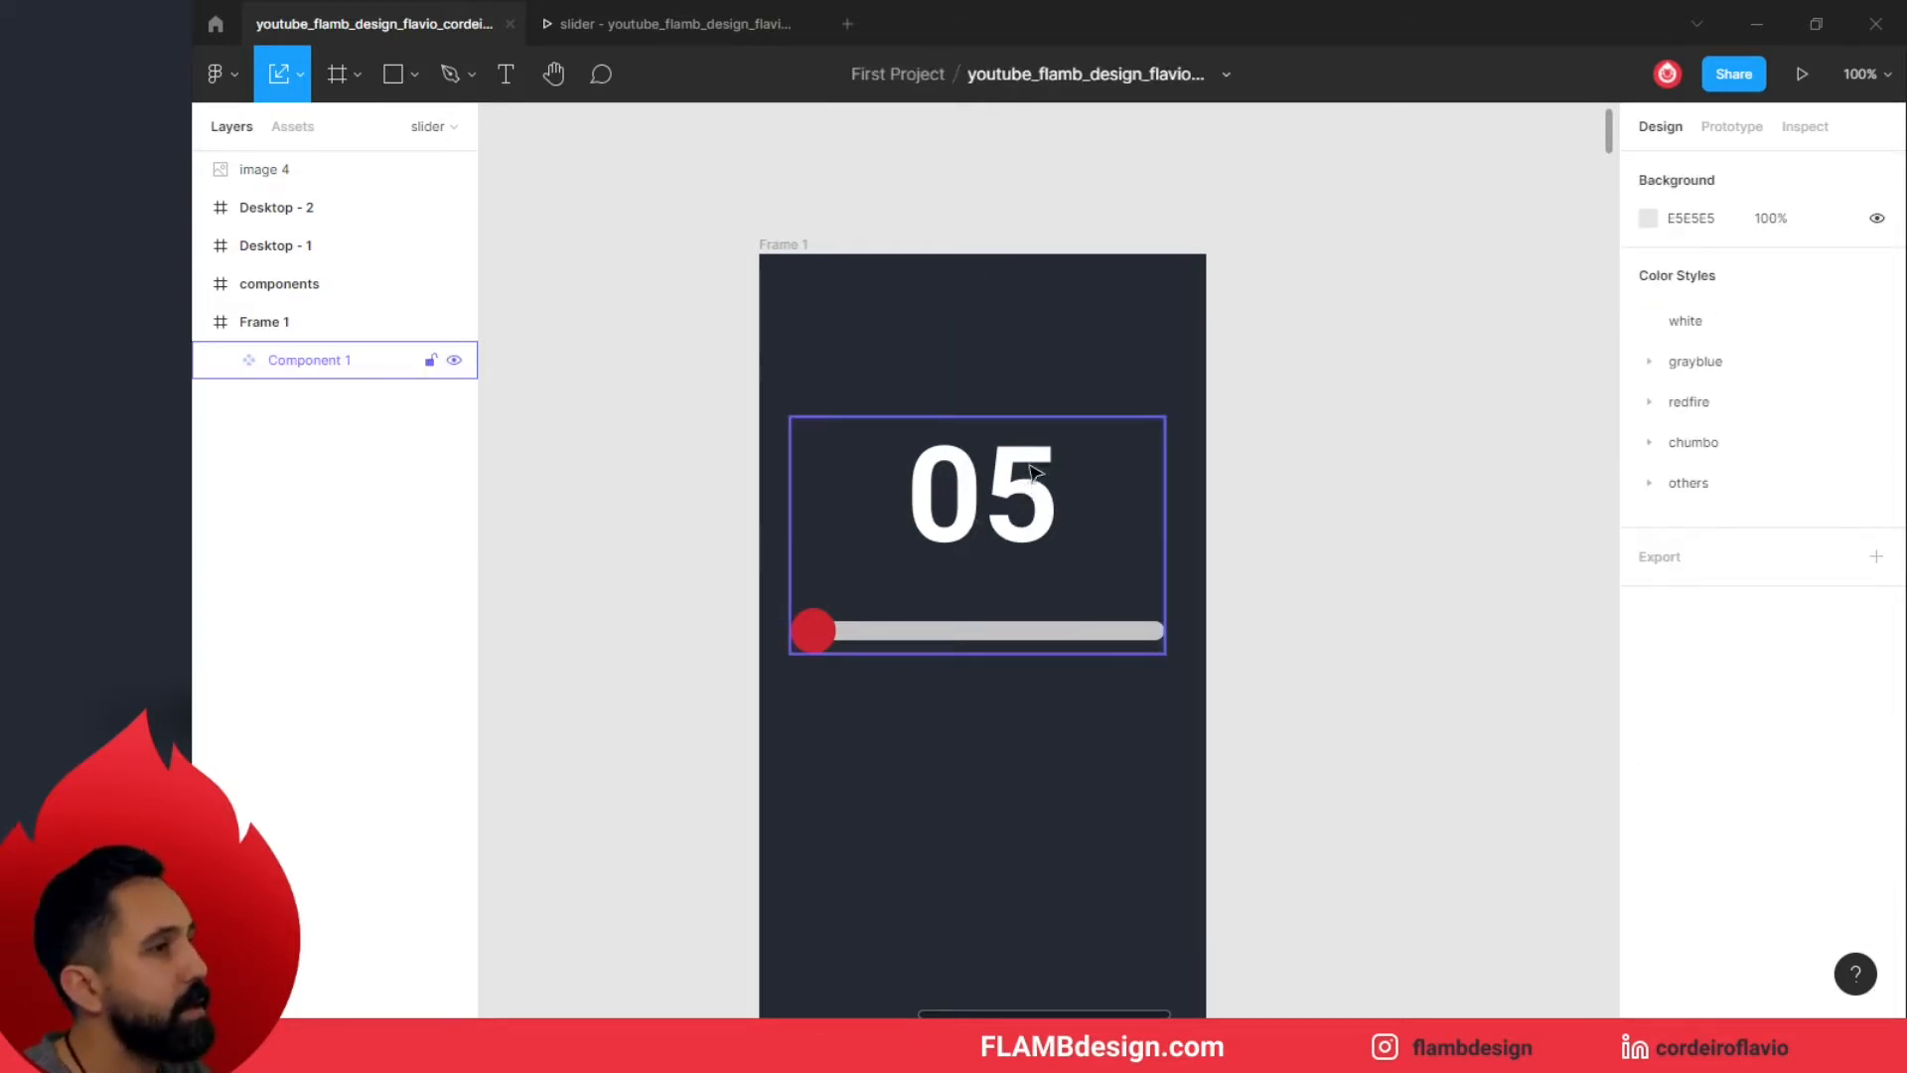
- Move the slider component from Frame 1 into the upper left of the components frame, at about X 137, Y 93
drag(1033, 469, 1039, 448)
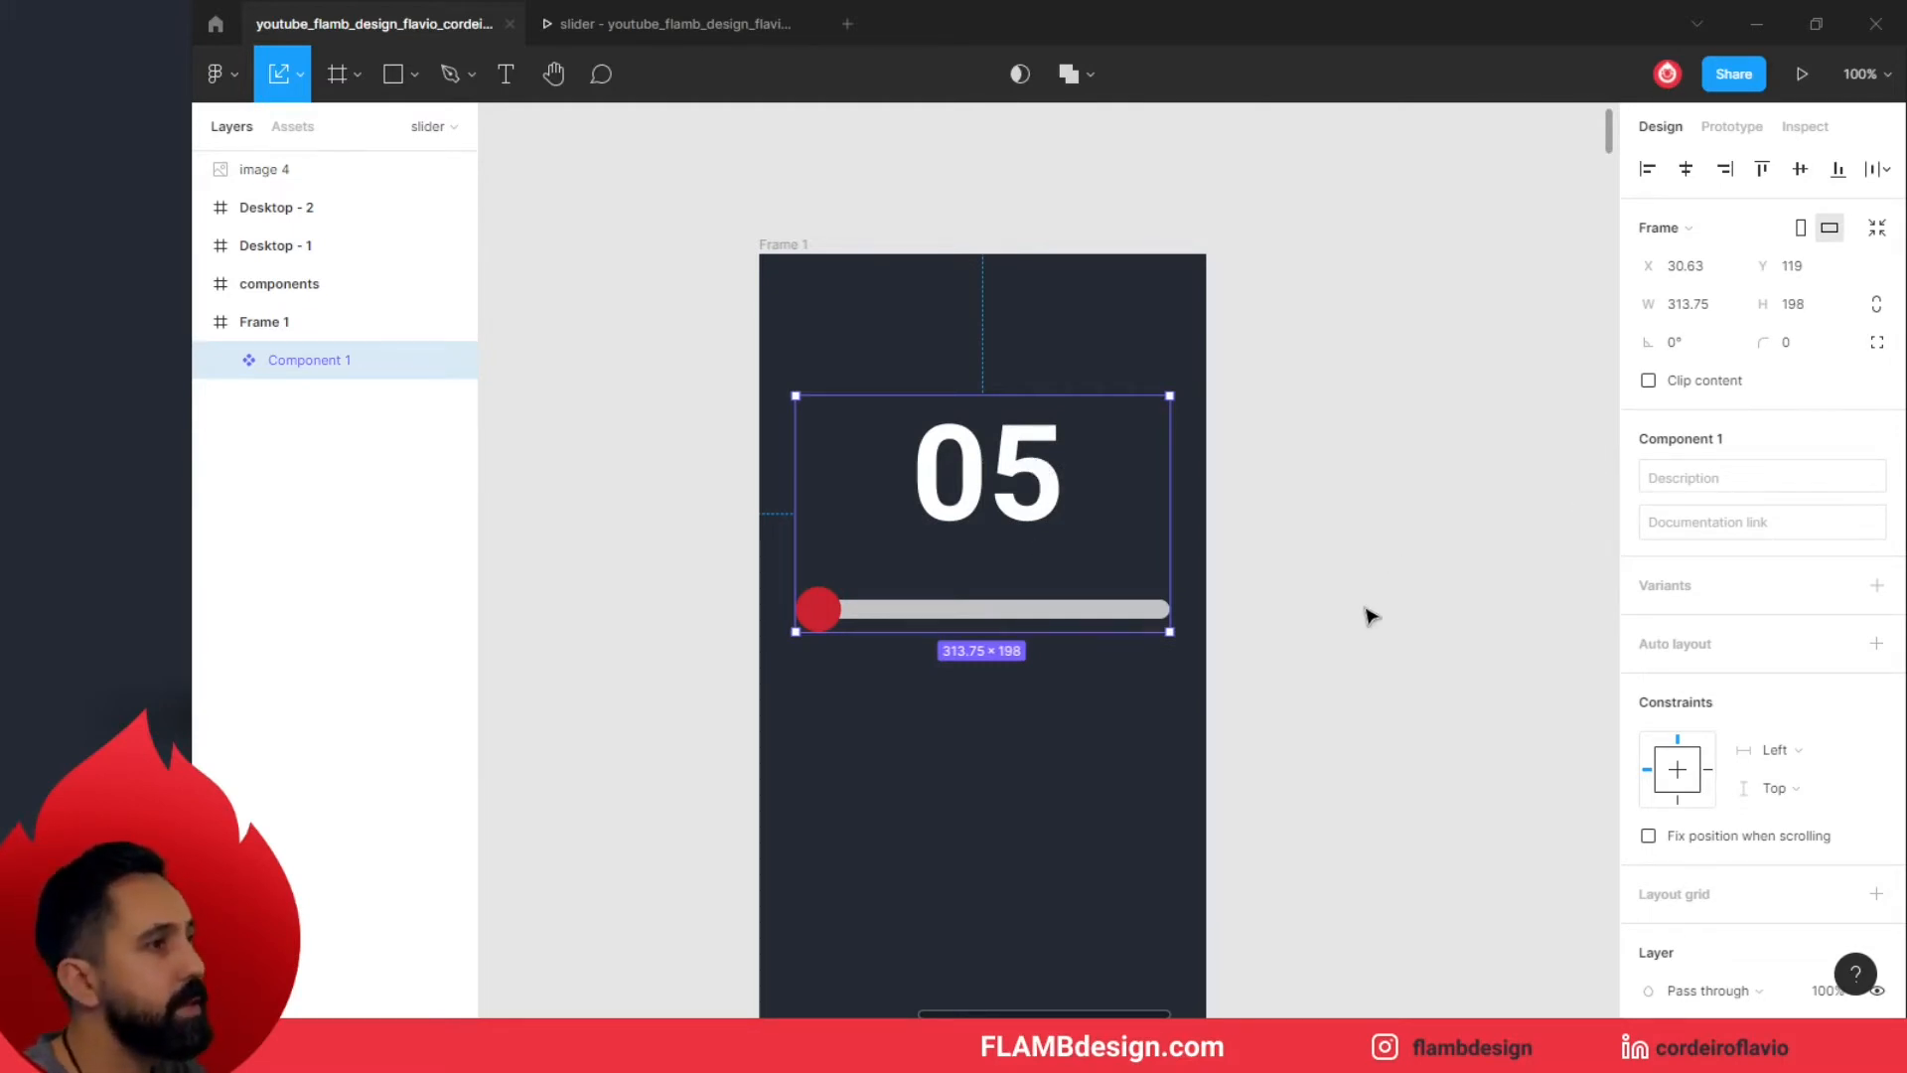
key(minus)
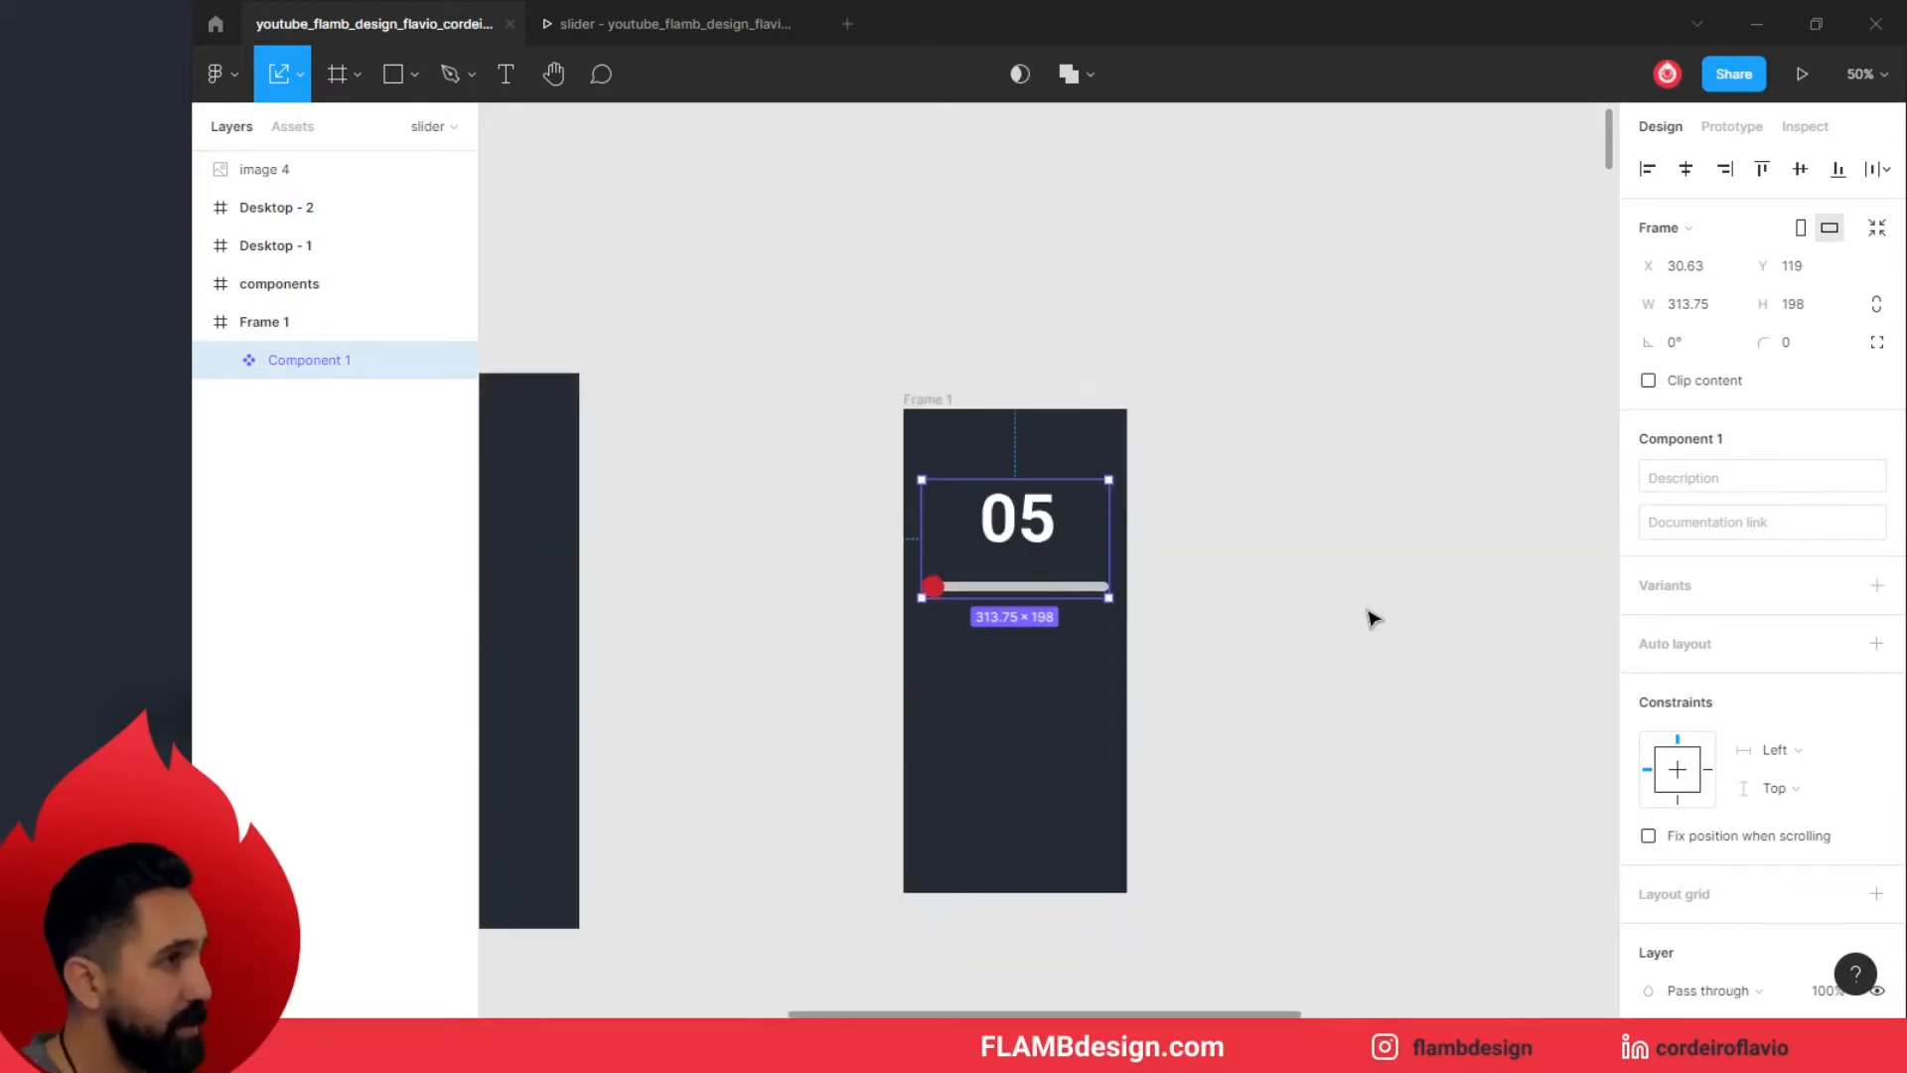
key(minus)
drag(1043, 485, 803, 624)
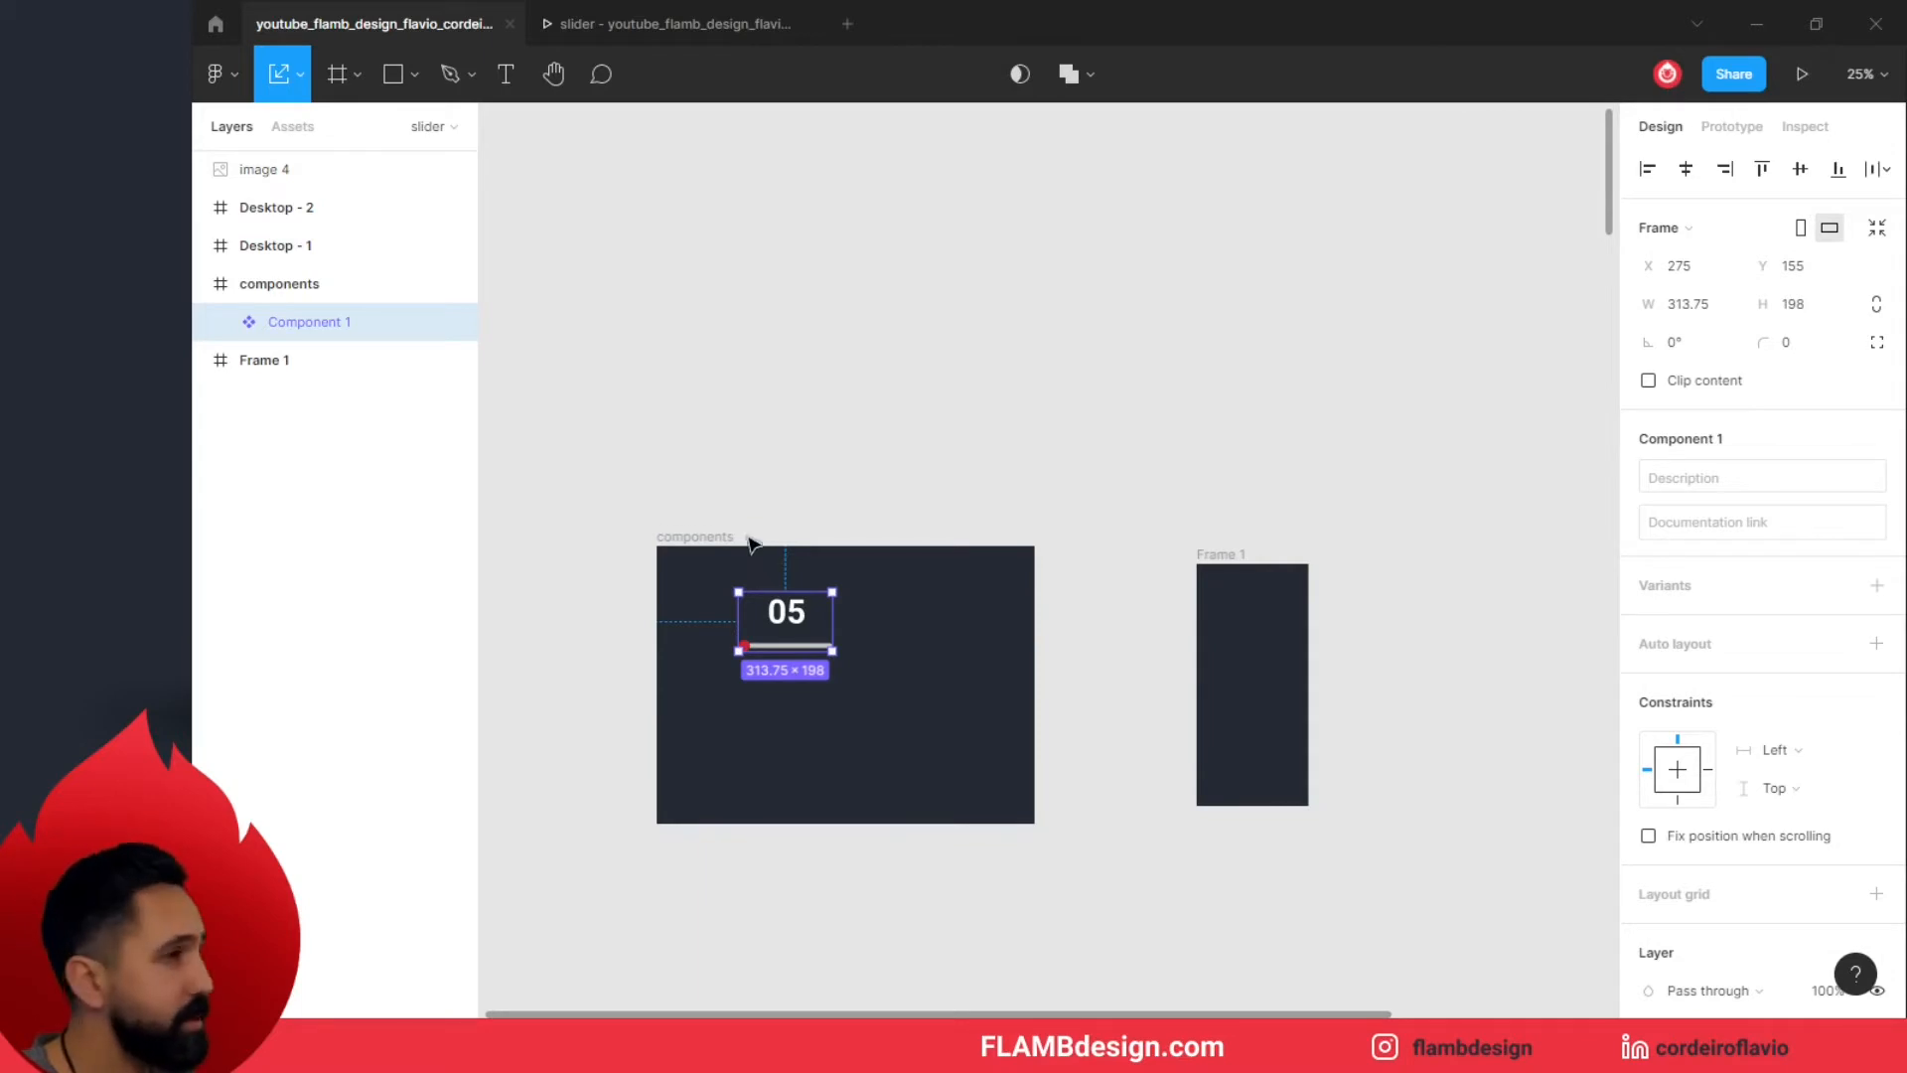
click(719, 523)
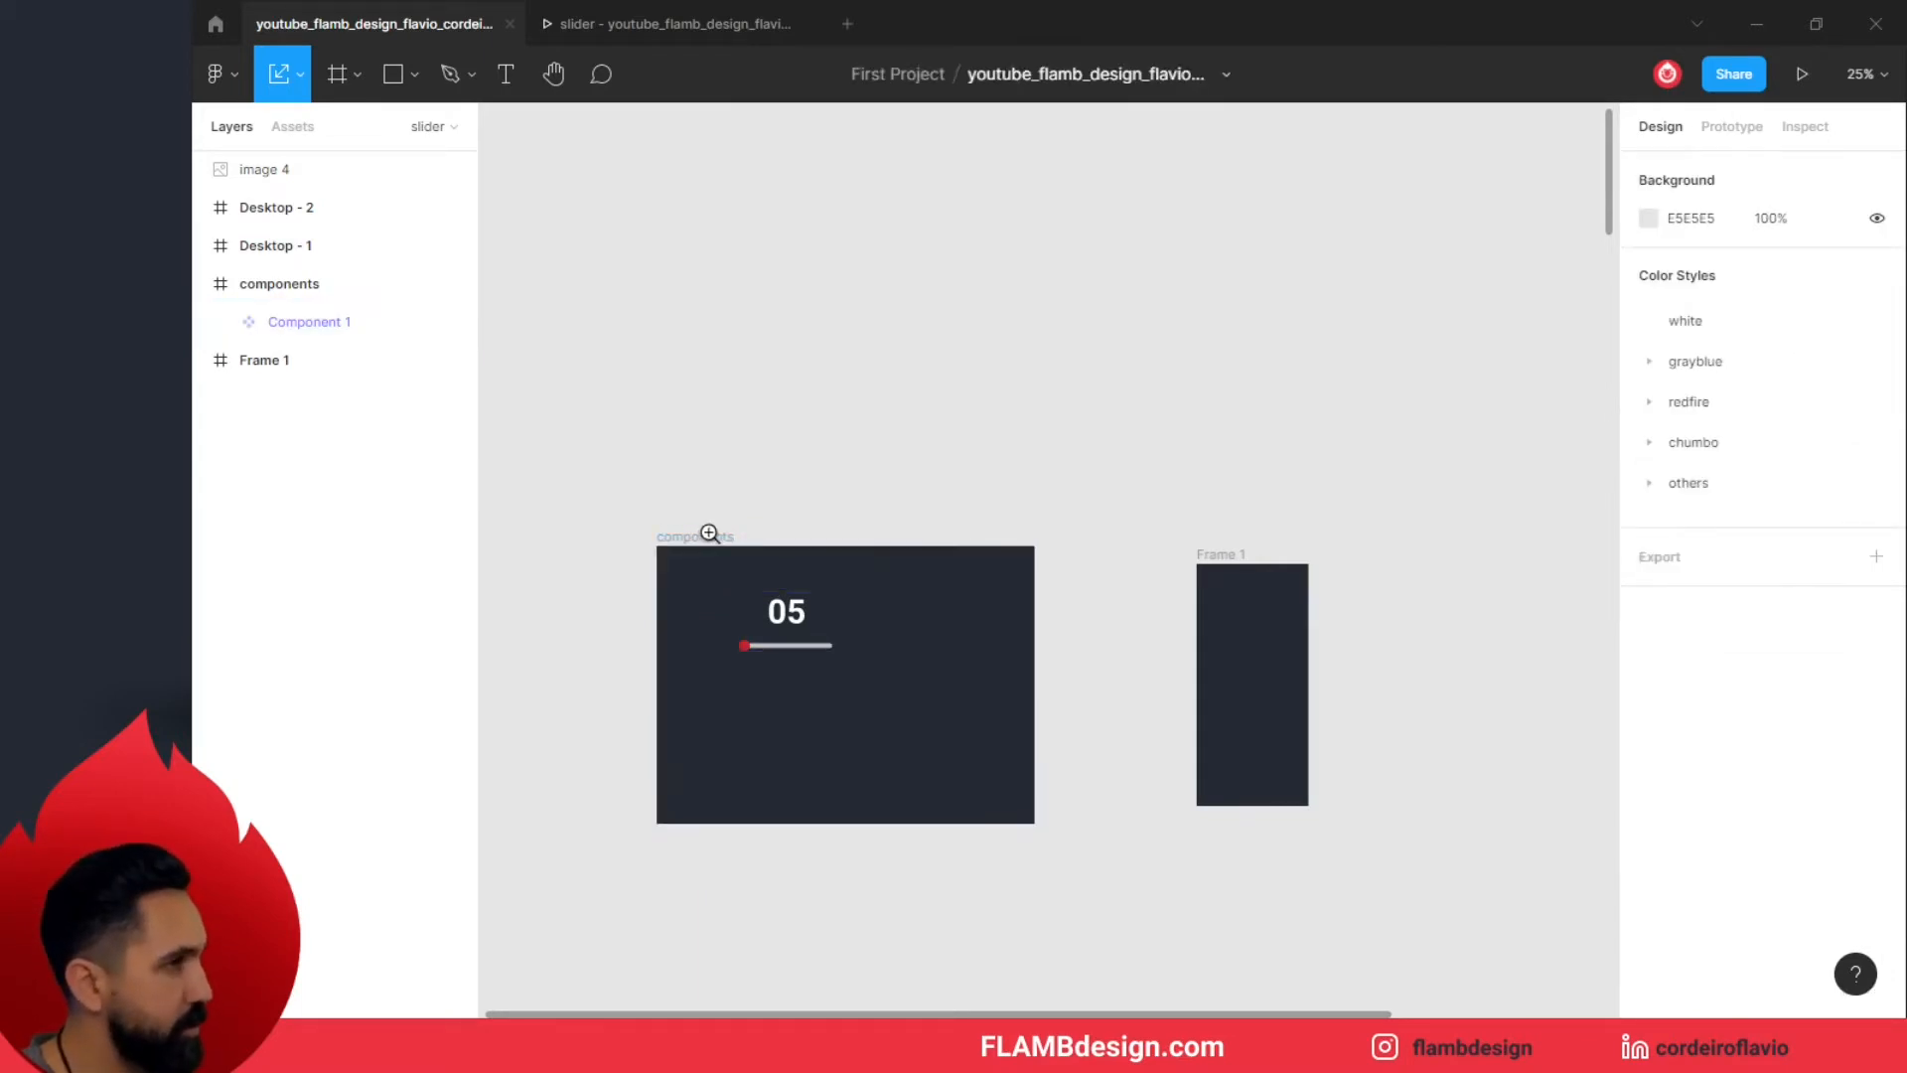
scroll(707, 533, up, 3)
click(915, 722)
drag(899, 715, 815, 678)
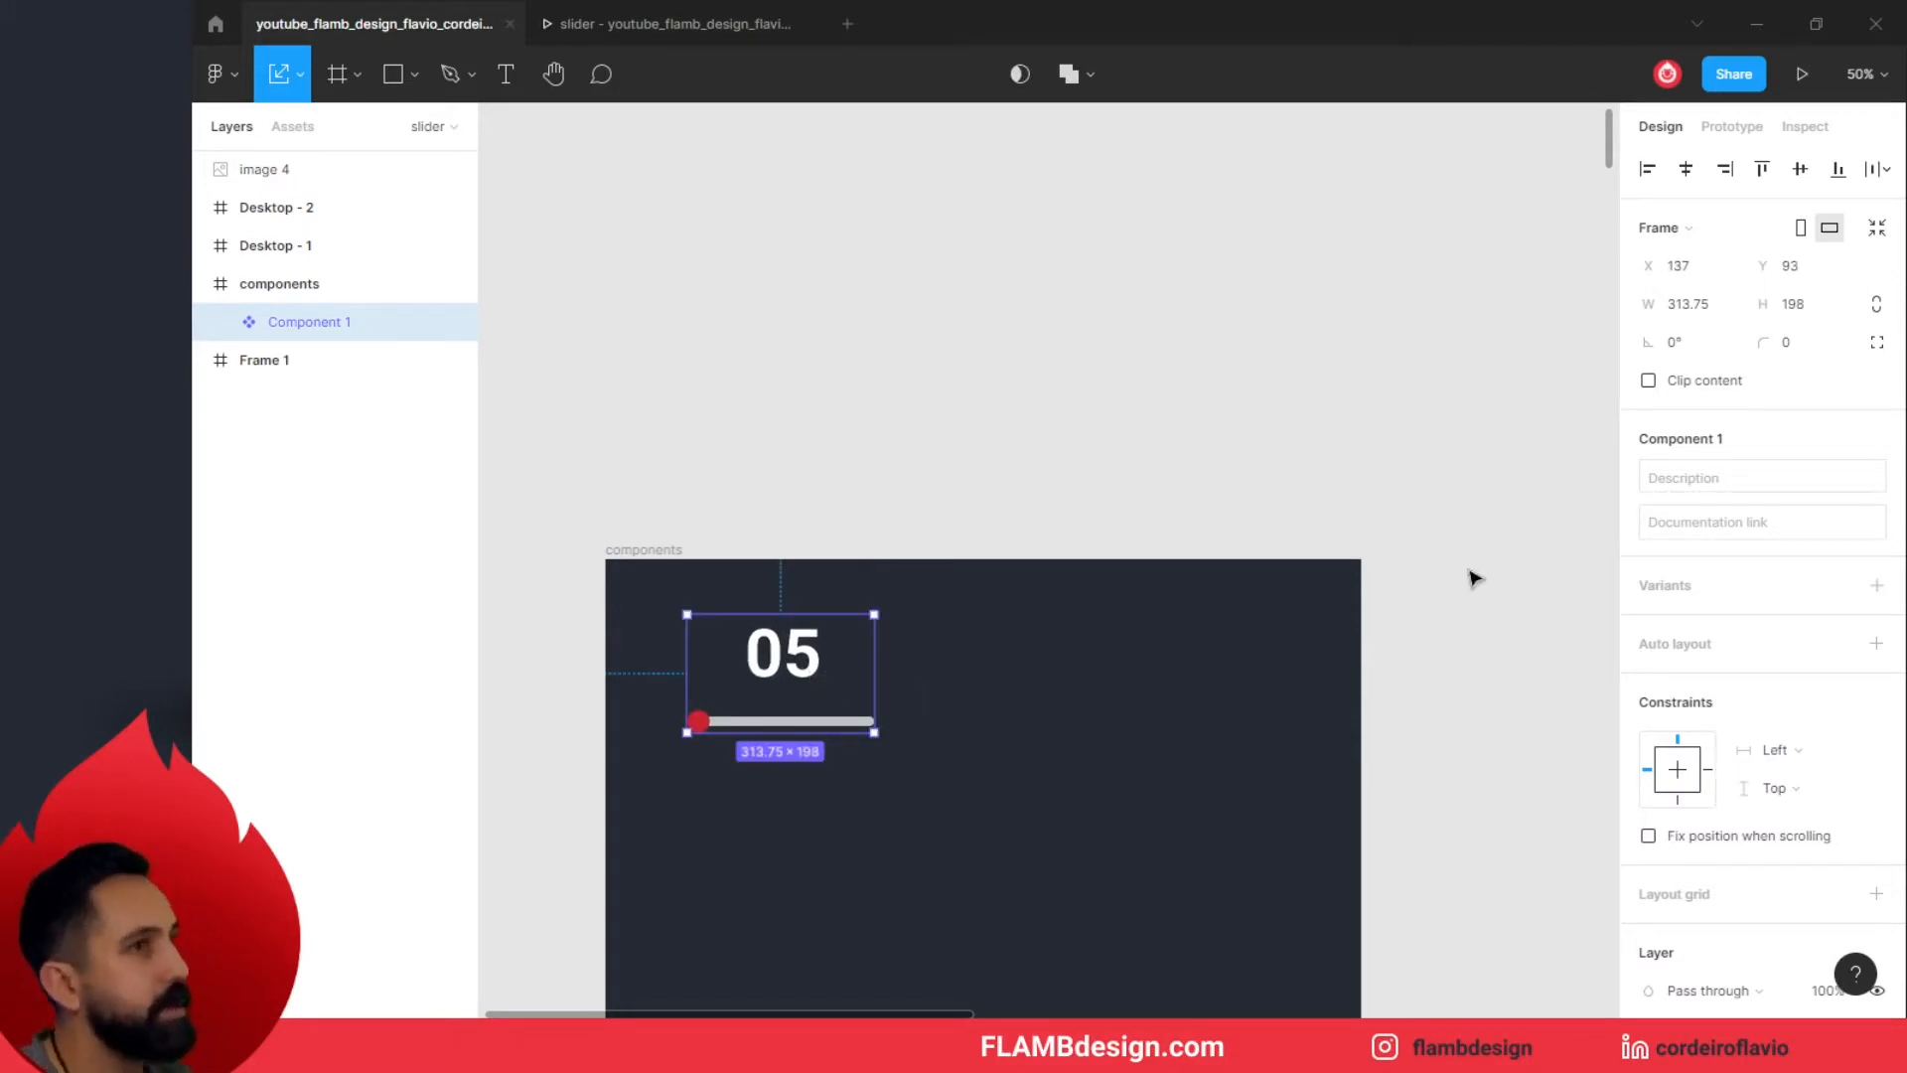
- Add a second variant to the slider component with the property value z
click(1880, 594)
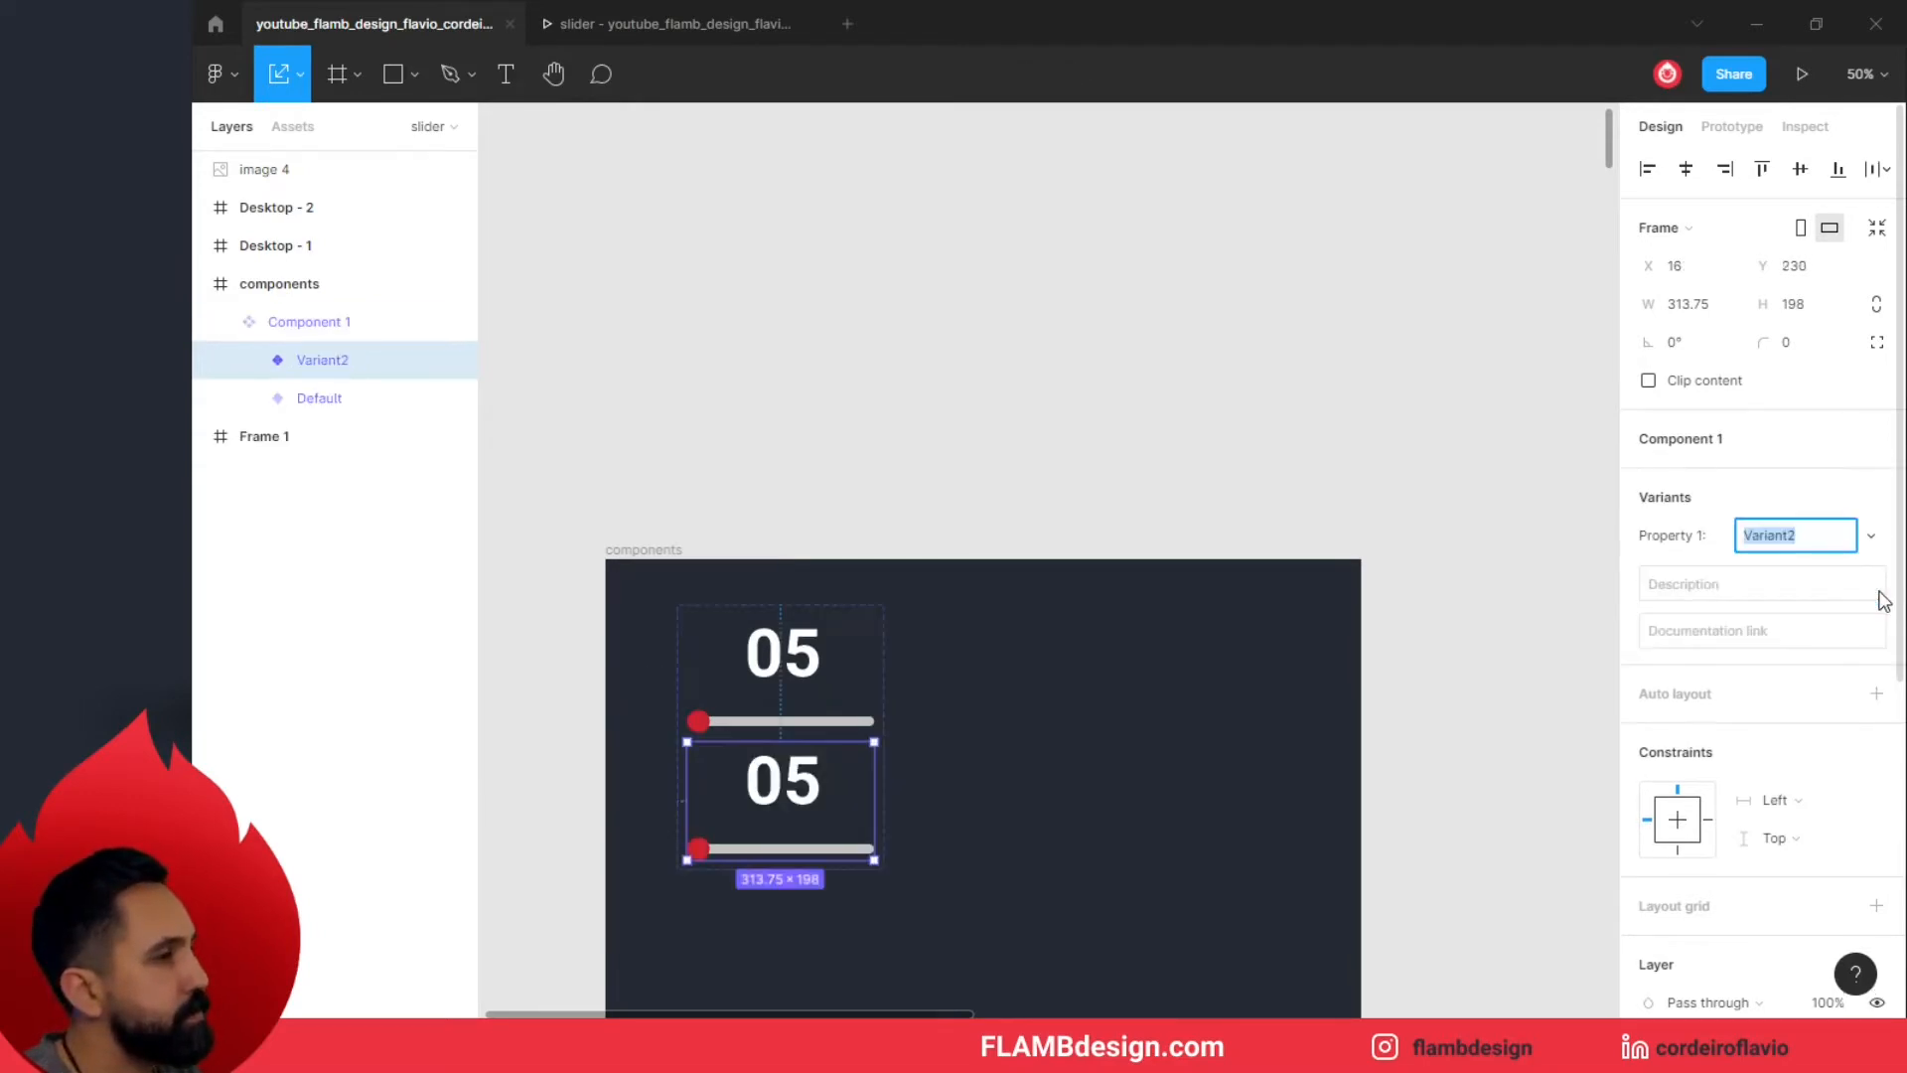
scroll(1012, 806, down, 1)
text(z)
key(Return)
- Move the second variant's red circle to the right end of its track, at about X 284
key(z)
click(733, 754)
key(space)
drag(1162, 818, 1309, 757)
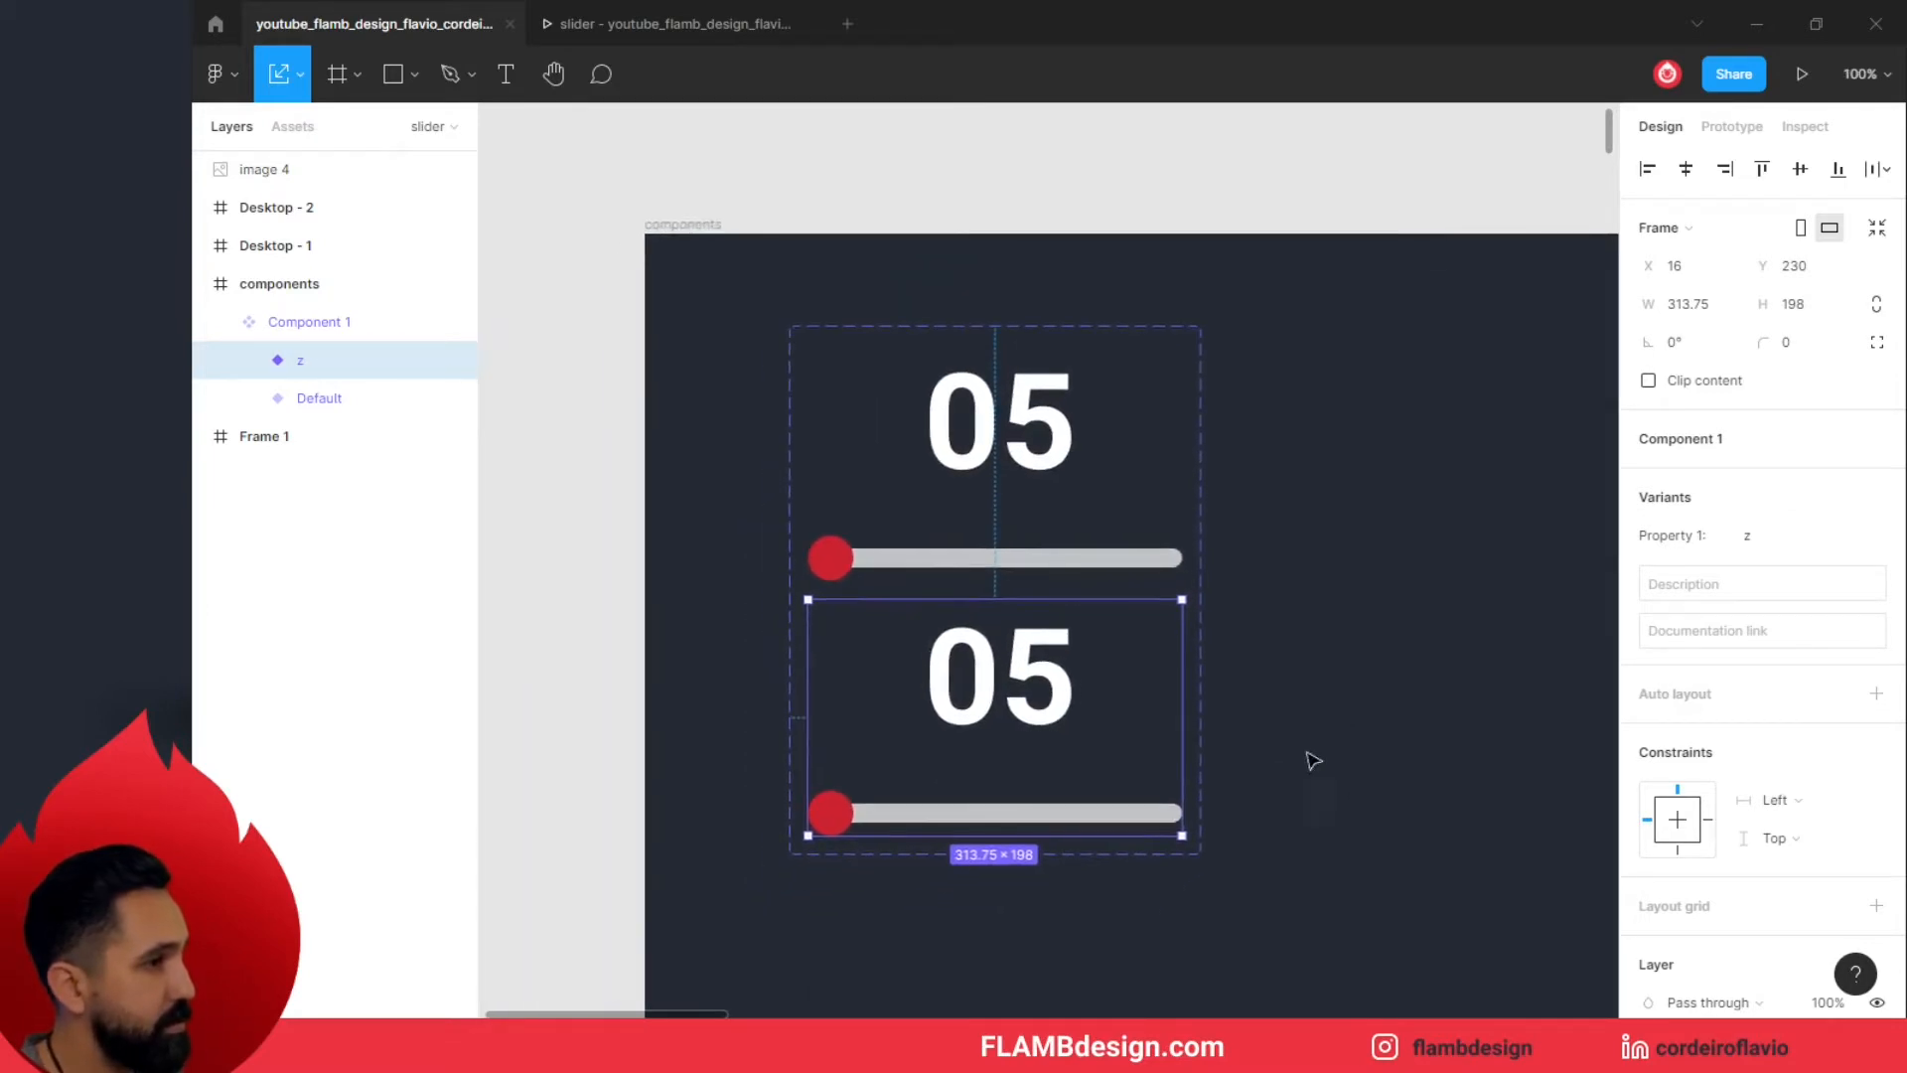
double_click(845, 820)
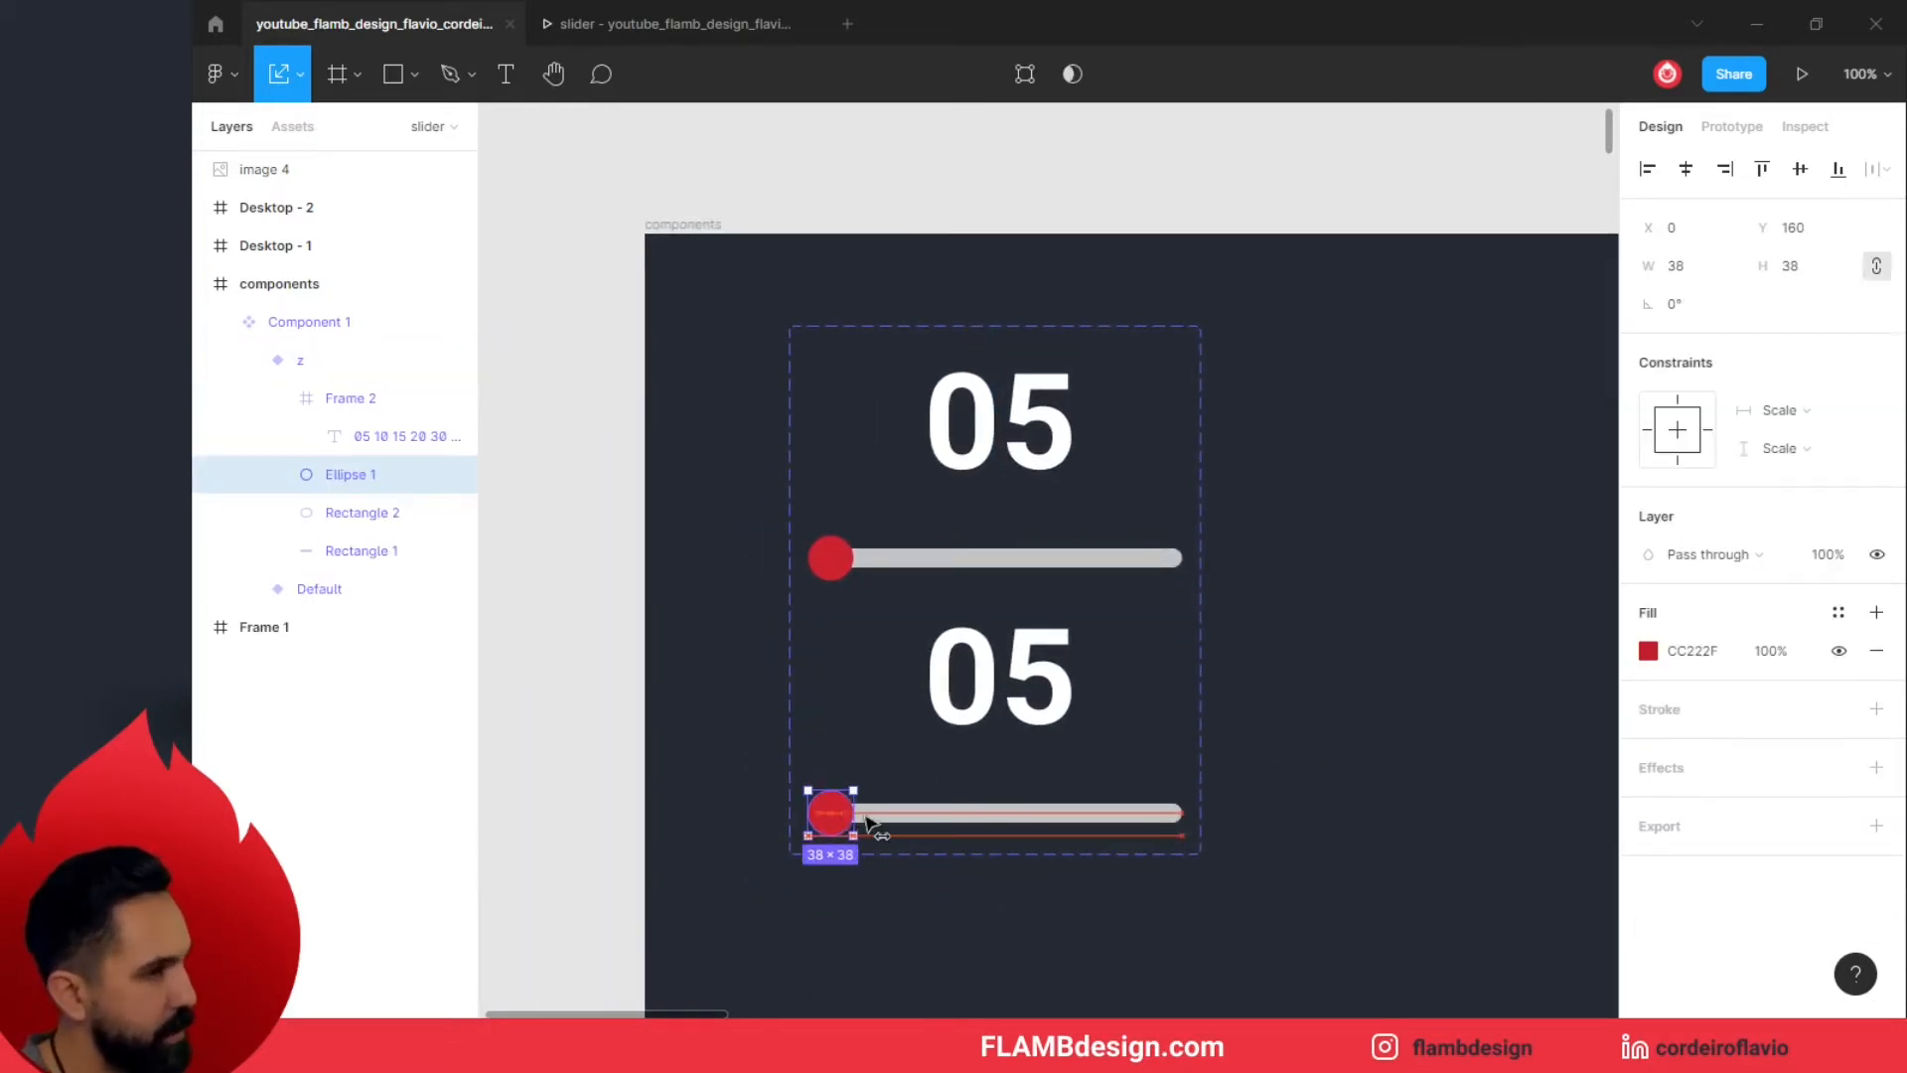
drag(845, 821, 1190, 820)
- Try to scale the second variant's purple progress bar to about 53 wide and undo it
click(1075, 757)
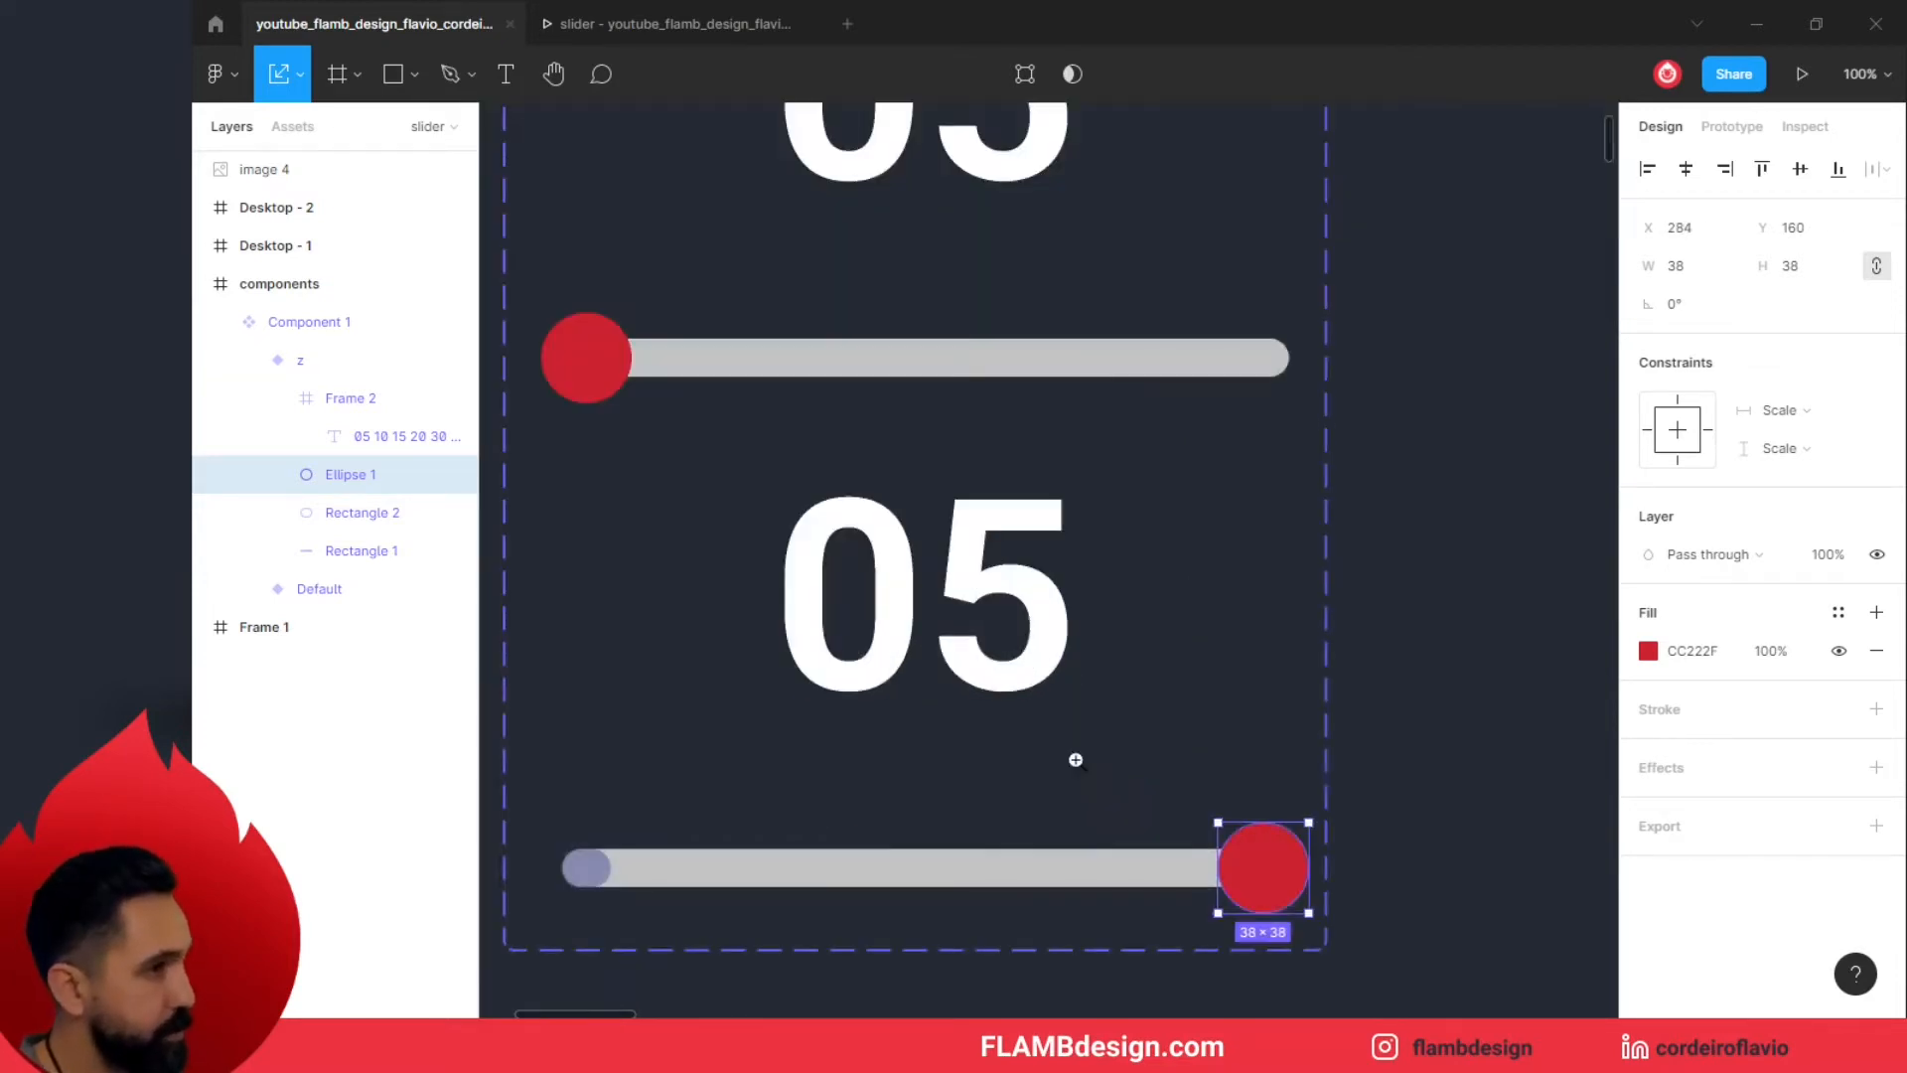
click(608, 870)
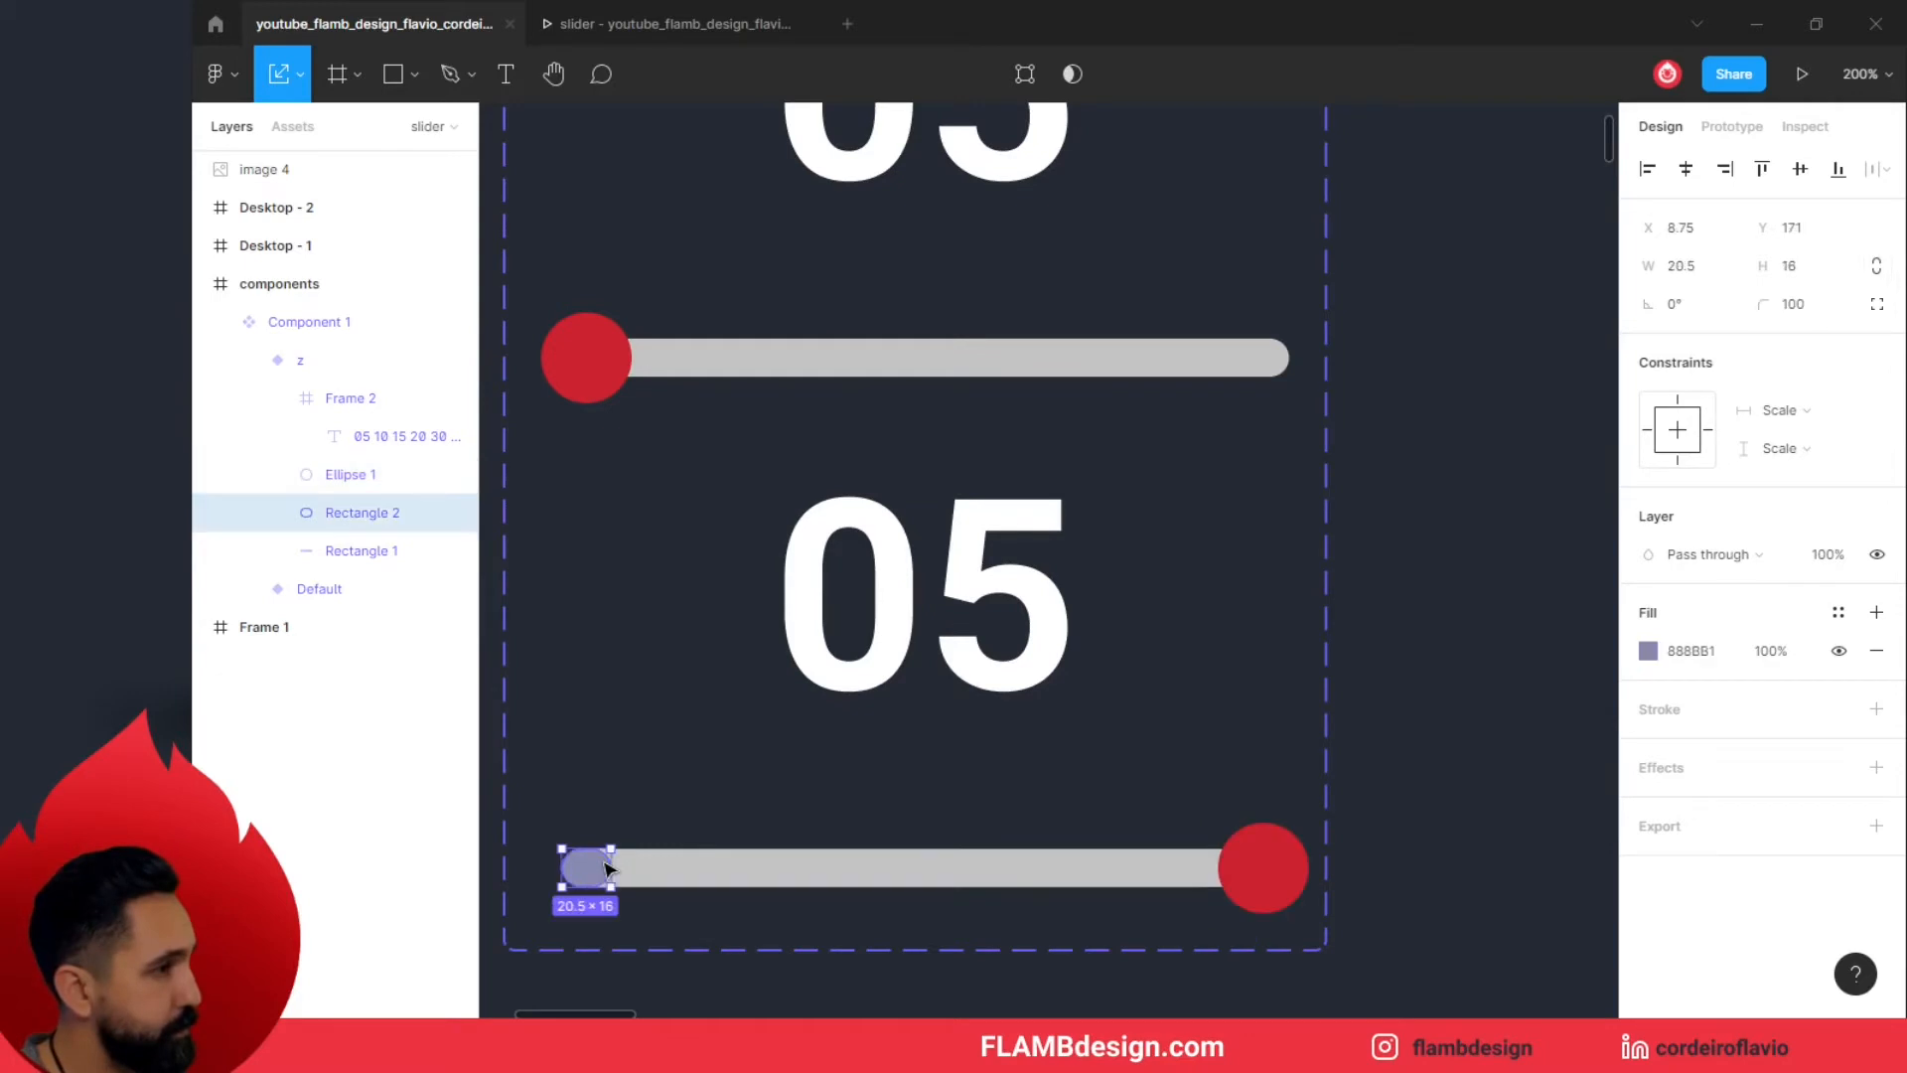
drag(613, 869, 691, 877)
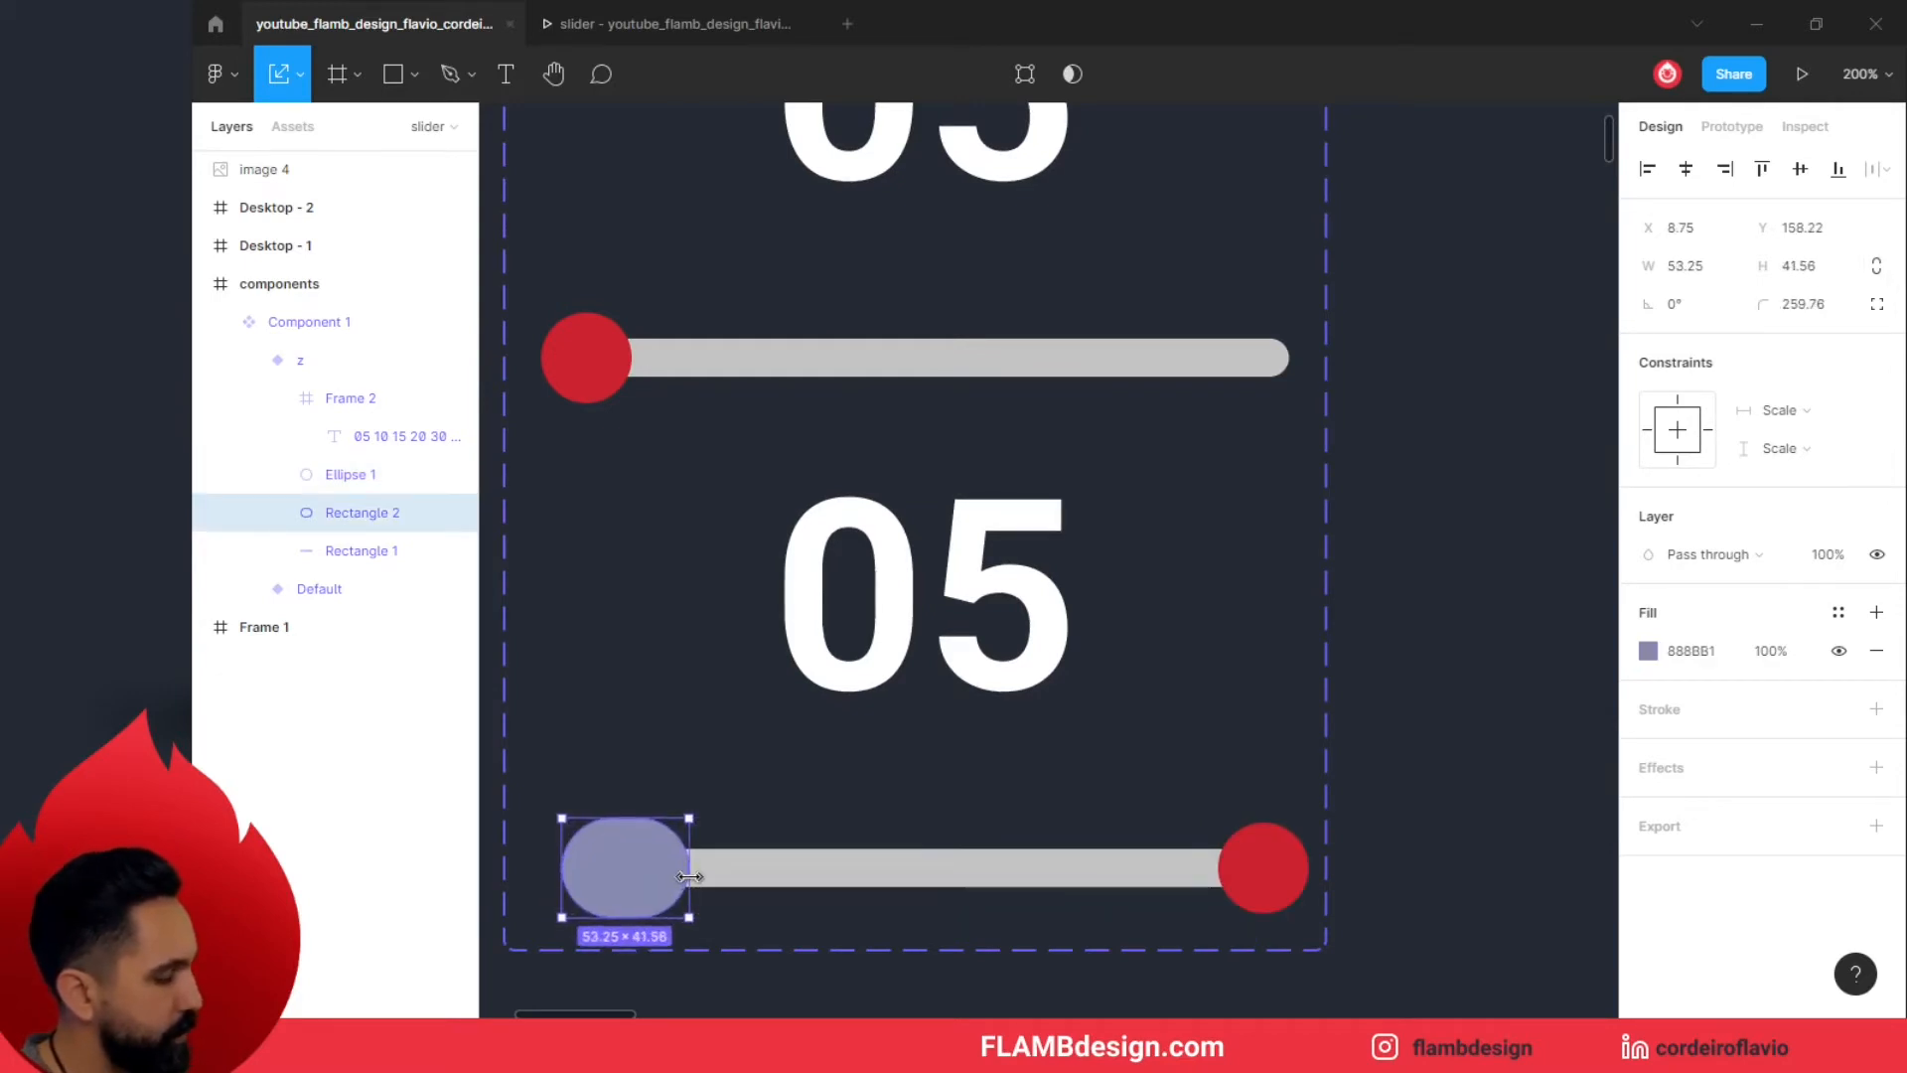
key(ctrl+z)
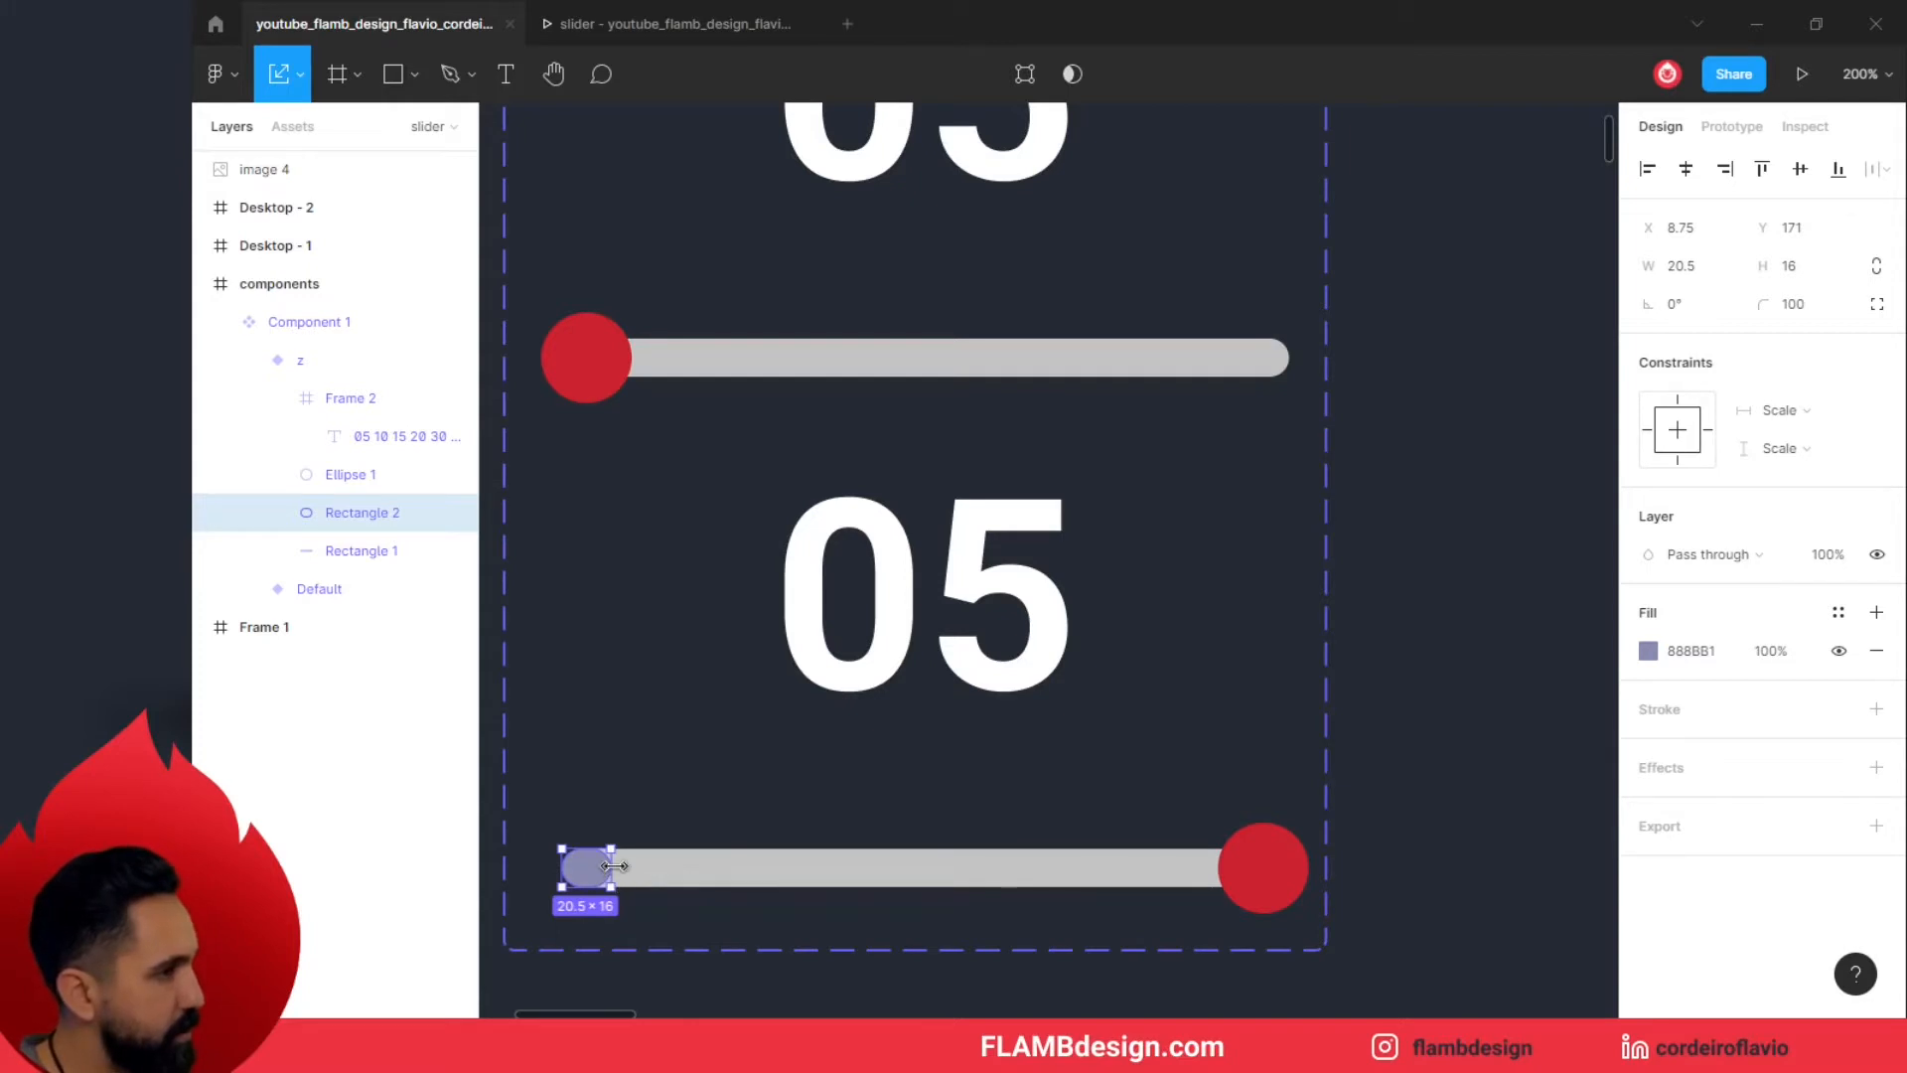
- Stretch the second variant's purple progress bar to about 296 wide so it reaches the red circle
key(v)
drag(628, 866, 1267, 894)
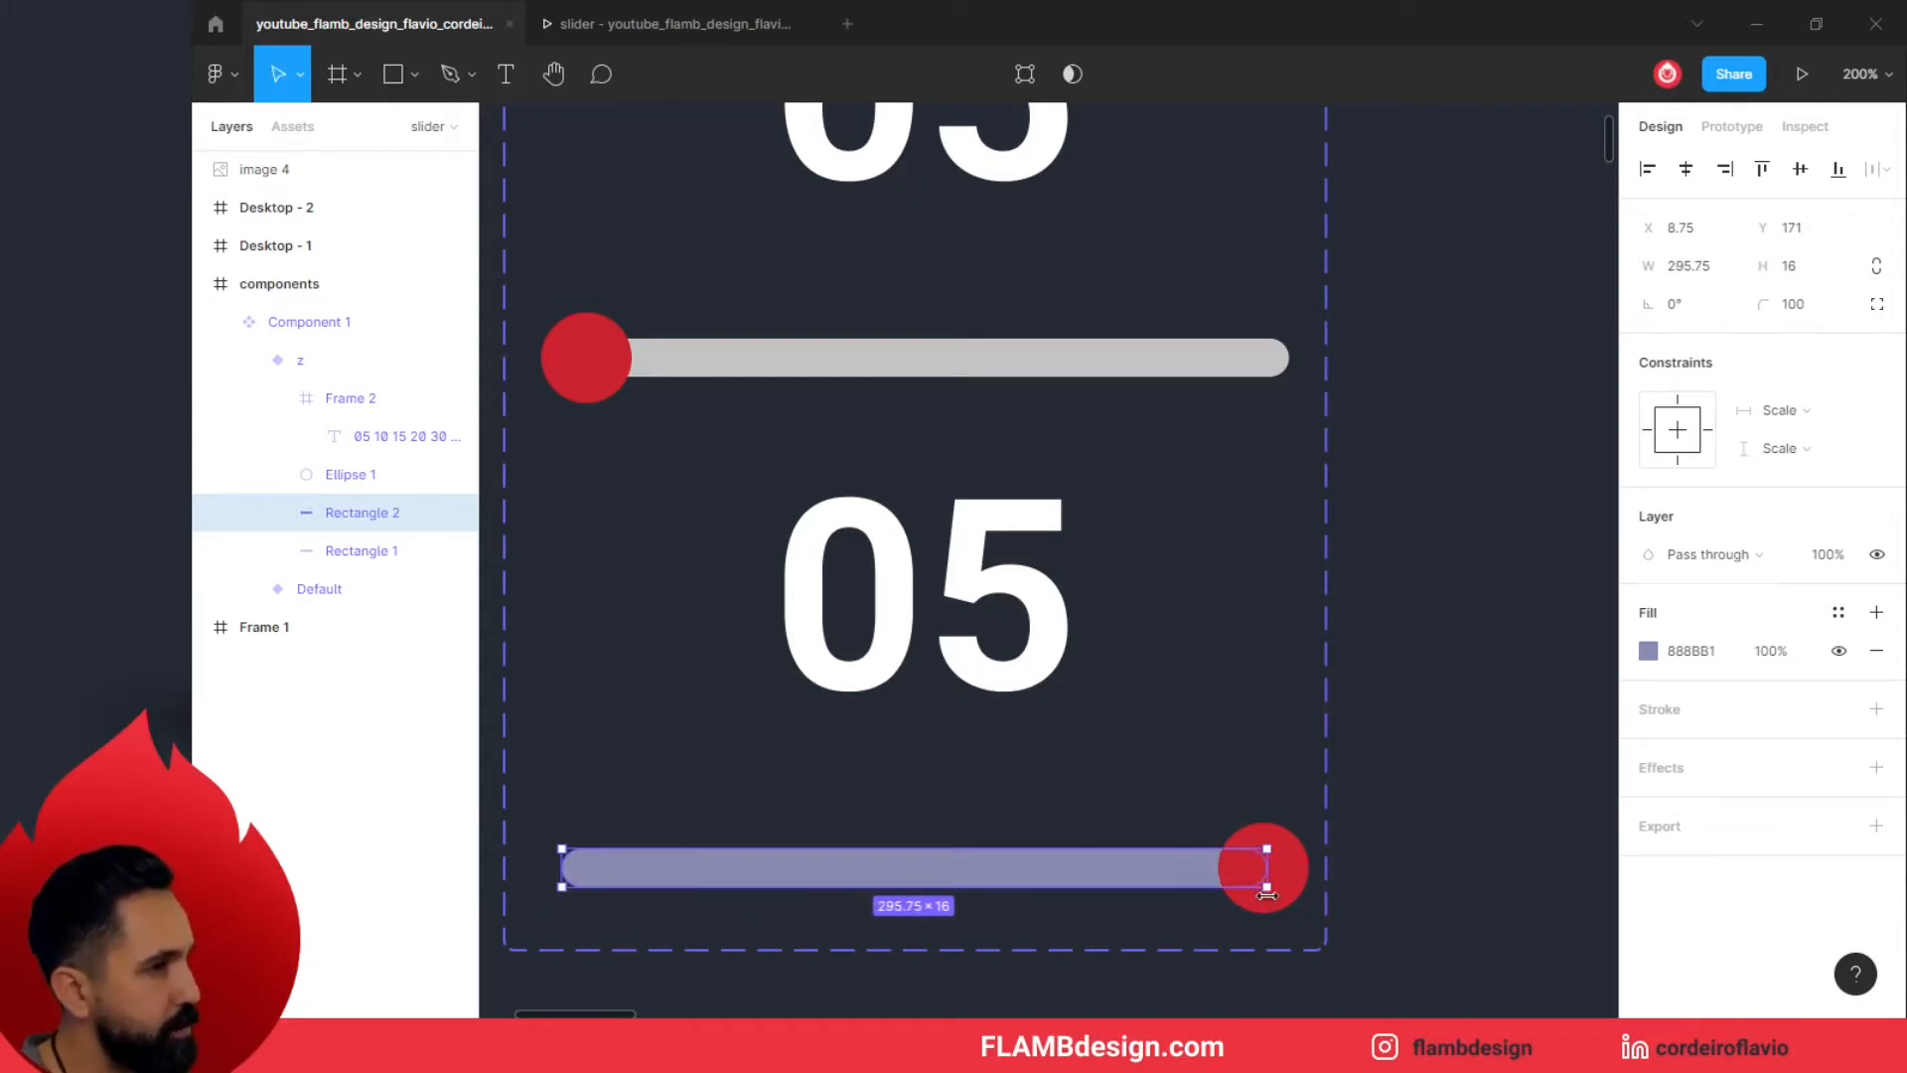
click(1458, 887)
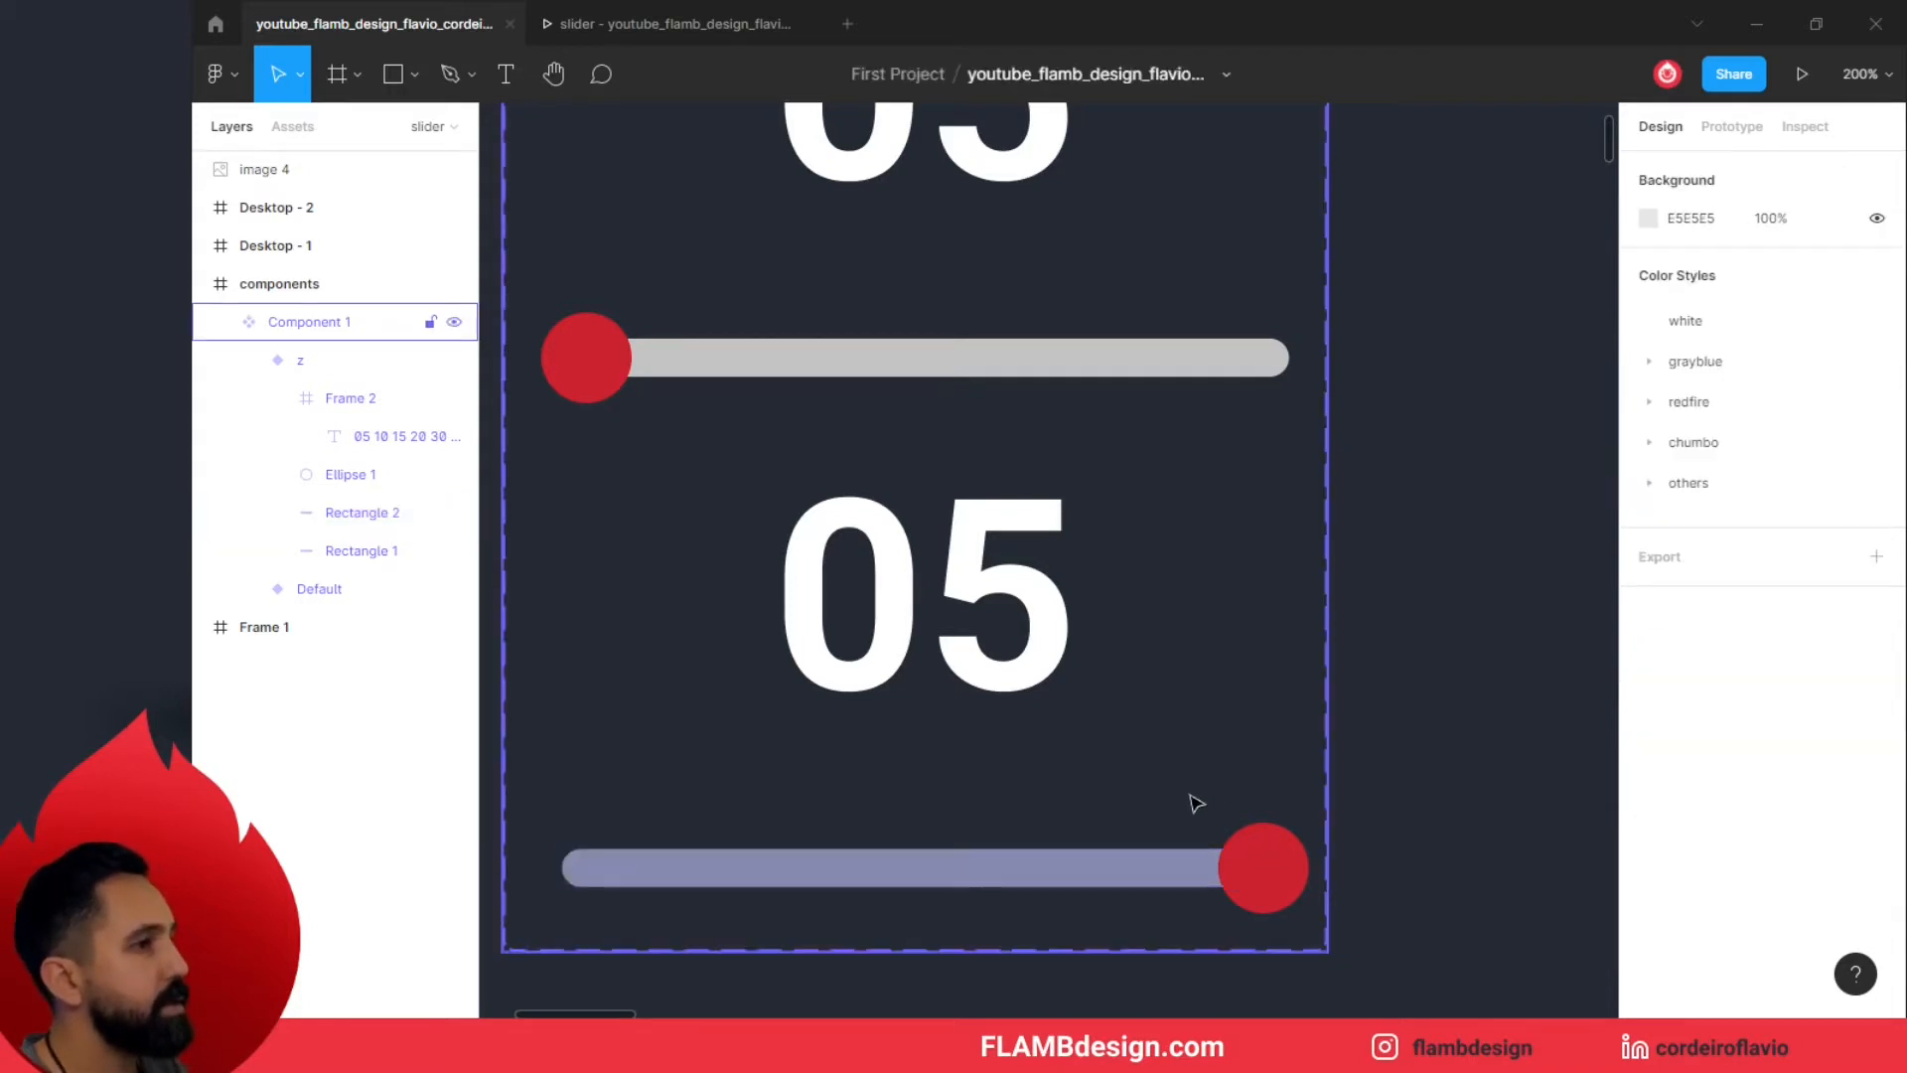
- Move the second variant's number list up inside its clipping frame to Y -784, bringing 50 into the frame
scroll(1043, 647, up, 1)
click(1040, 644)
click(1039, 644)
click(1040, 644)
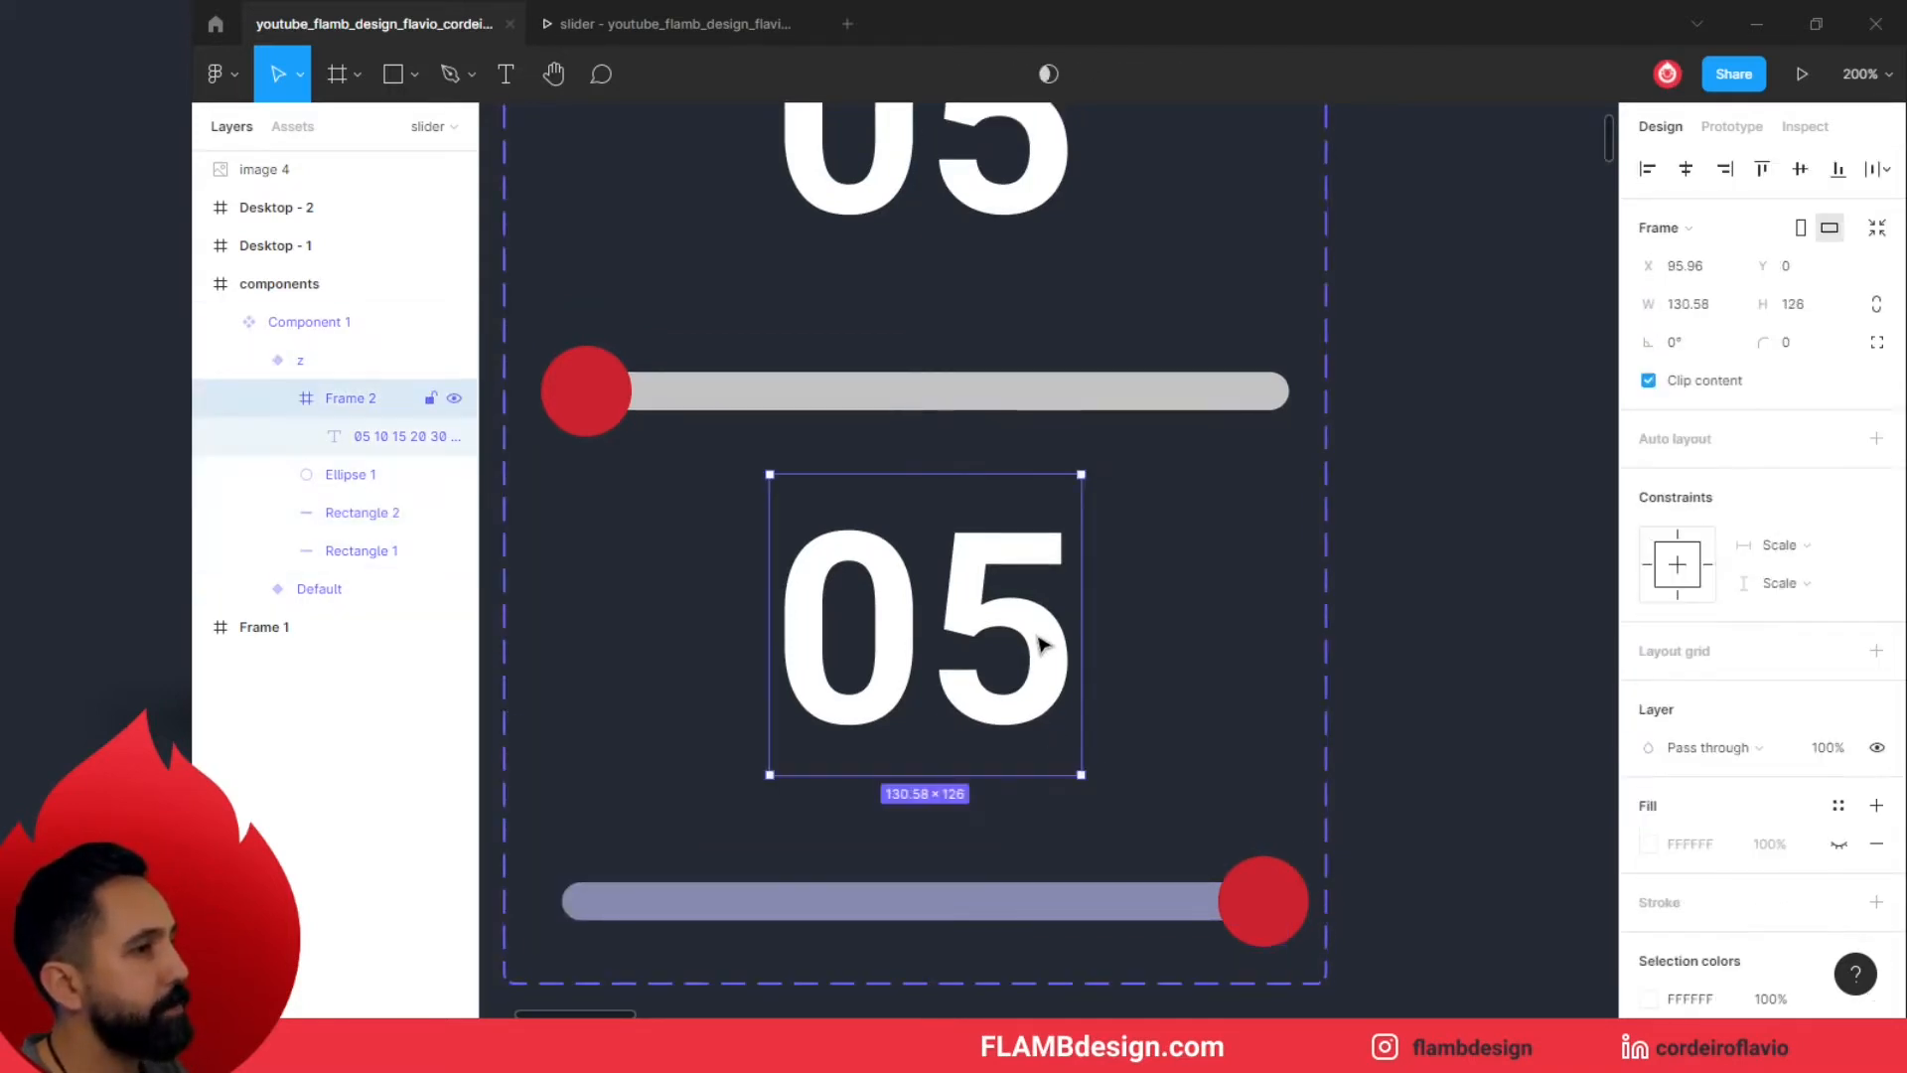
click(1040, 643)
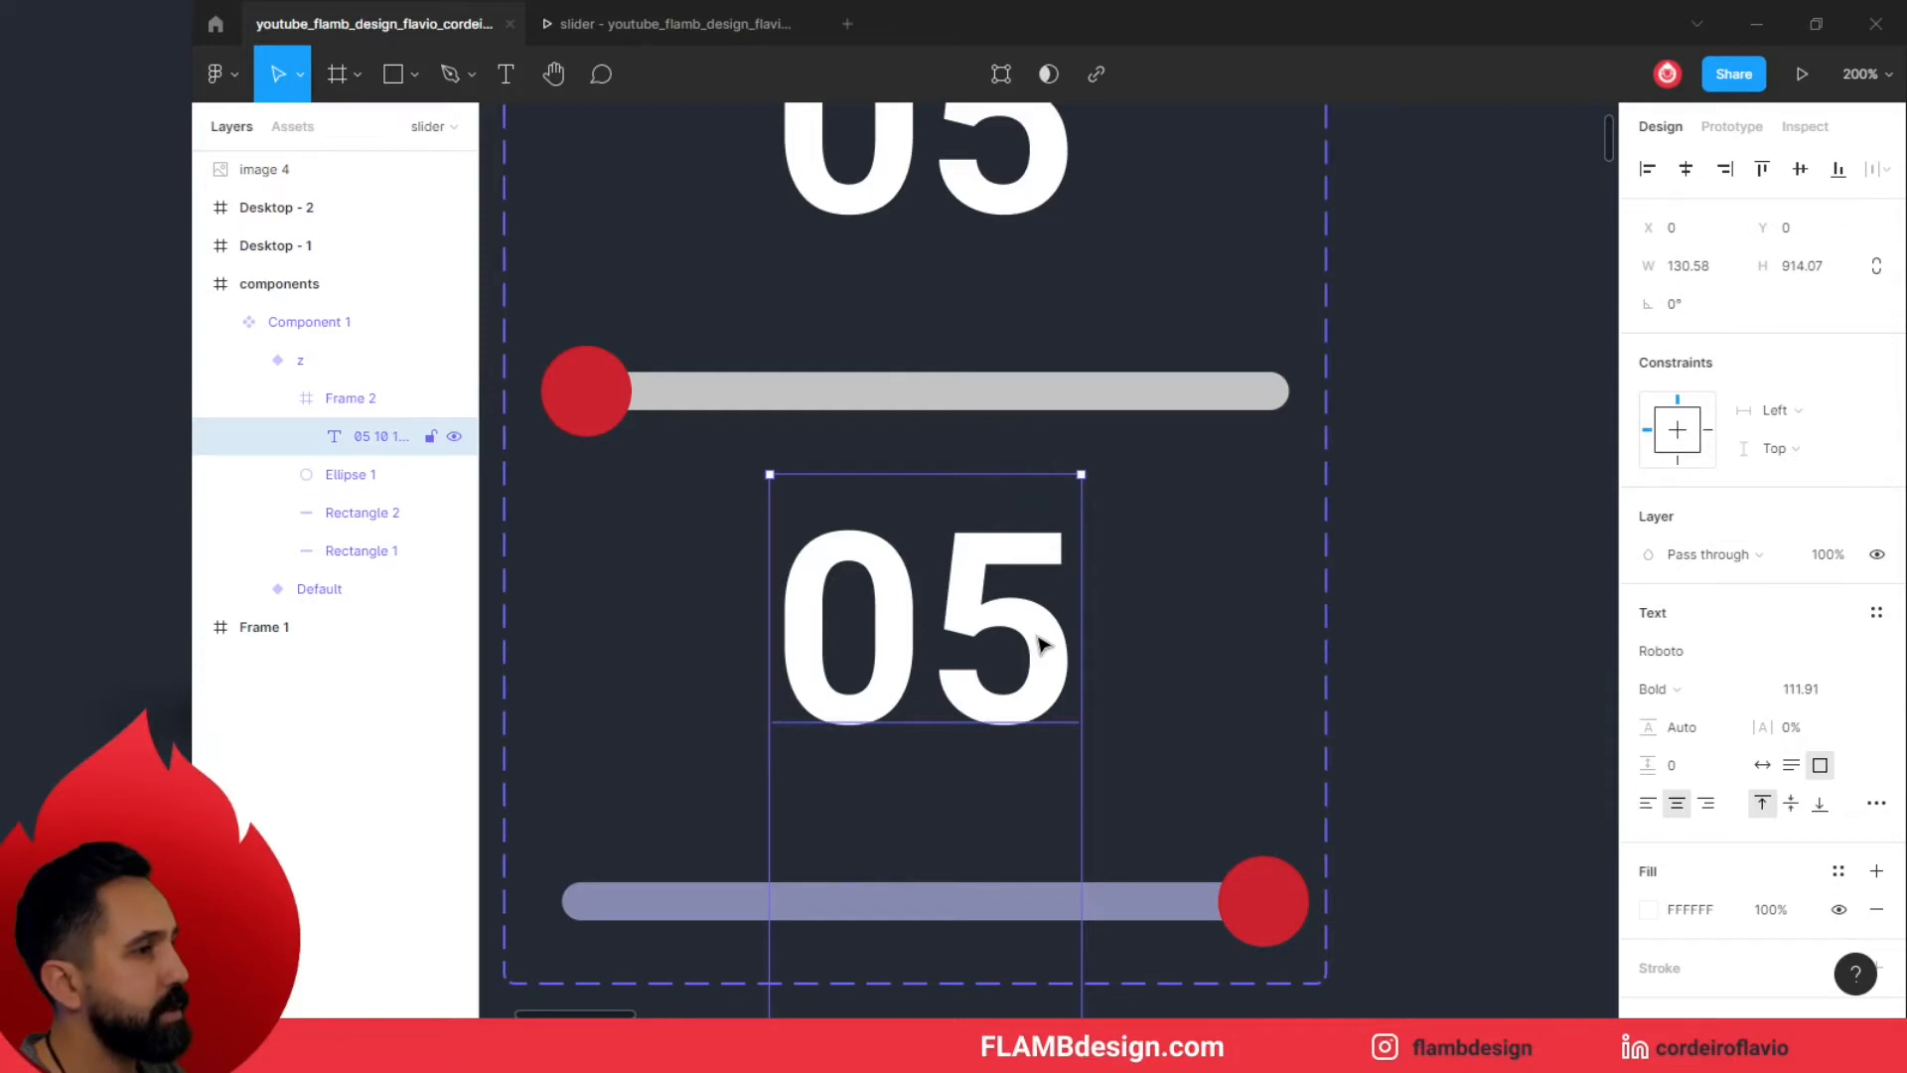
scroll(1040, 644, down, 1)
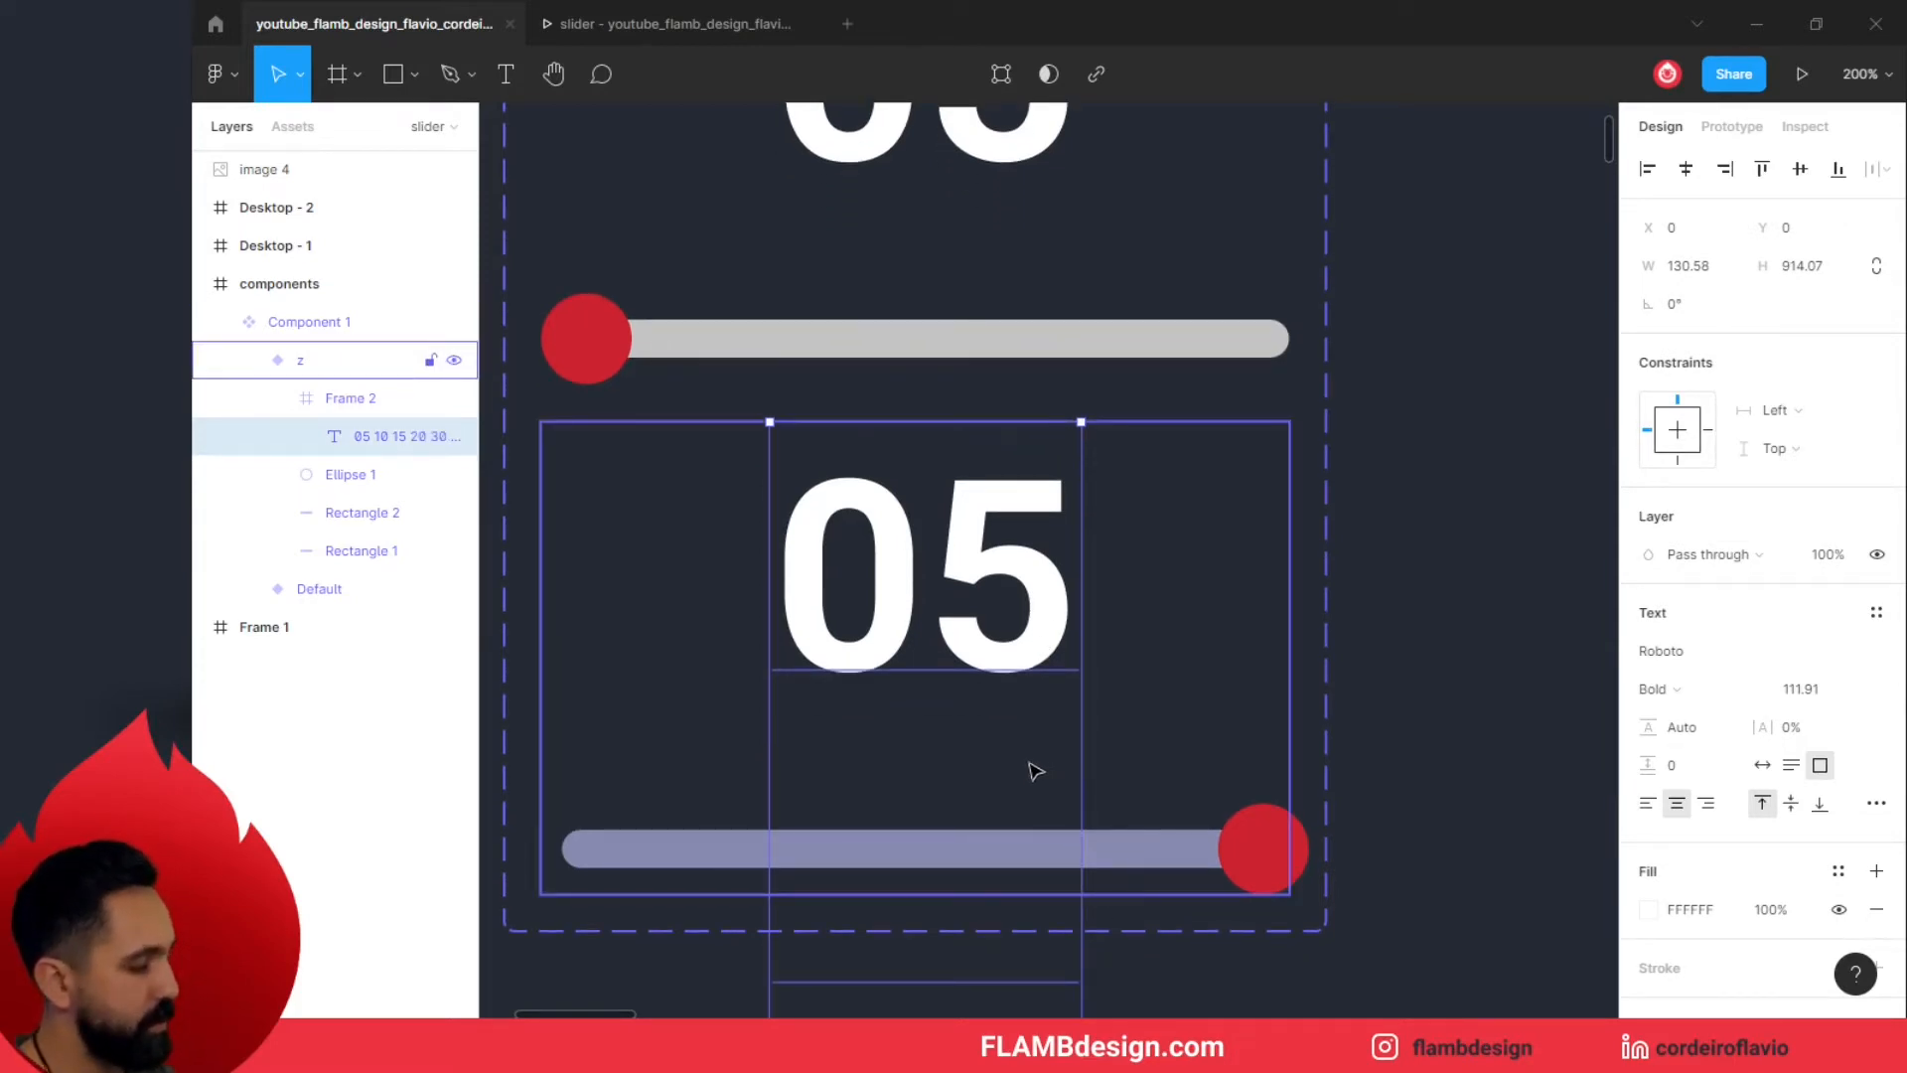
key(shift+Up)
key(shift+Up)
key(shift+Up)
key(shift+Up)
key(shift+Up)
key(shift+Up)
key(shift+Up)
key(shift+Up)
key(shift+Up)
key(shift+Up)
key(shift+Up)
key(shift+Up)
key(shift+Up)
key(shift+Up)
key(shift+Up)
key(shift+Up)
key(shift+Up)
key(shift+Up)
key(shift+Up)
key(shift+Up)
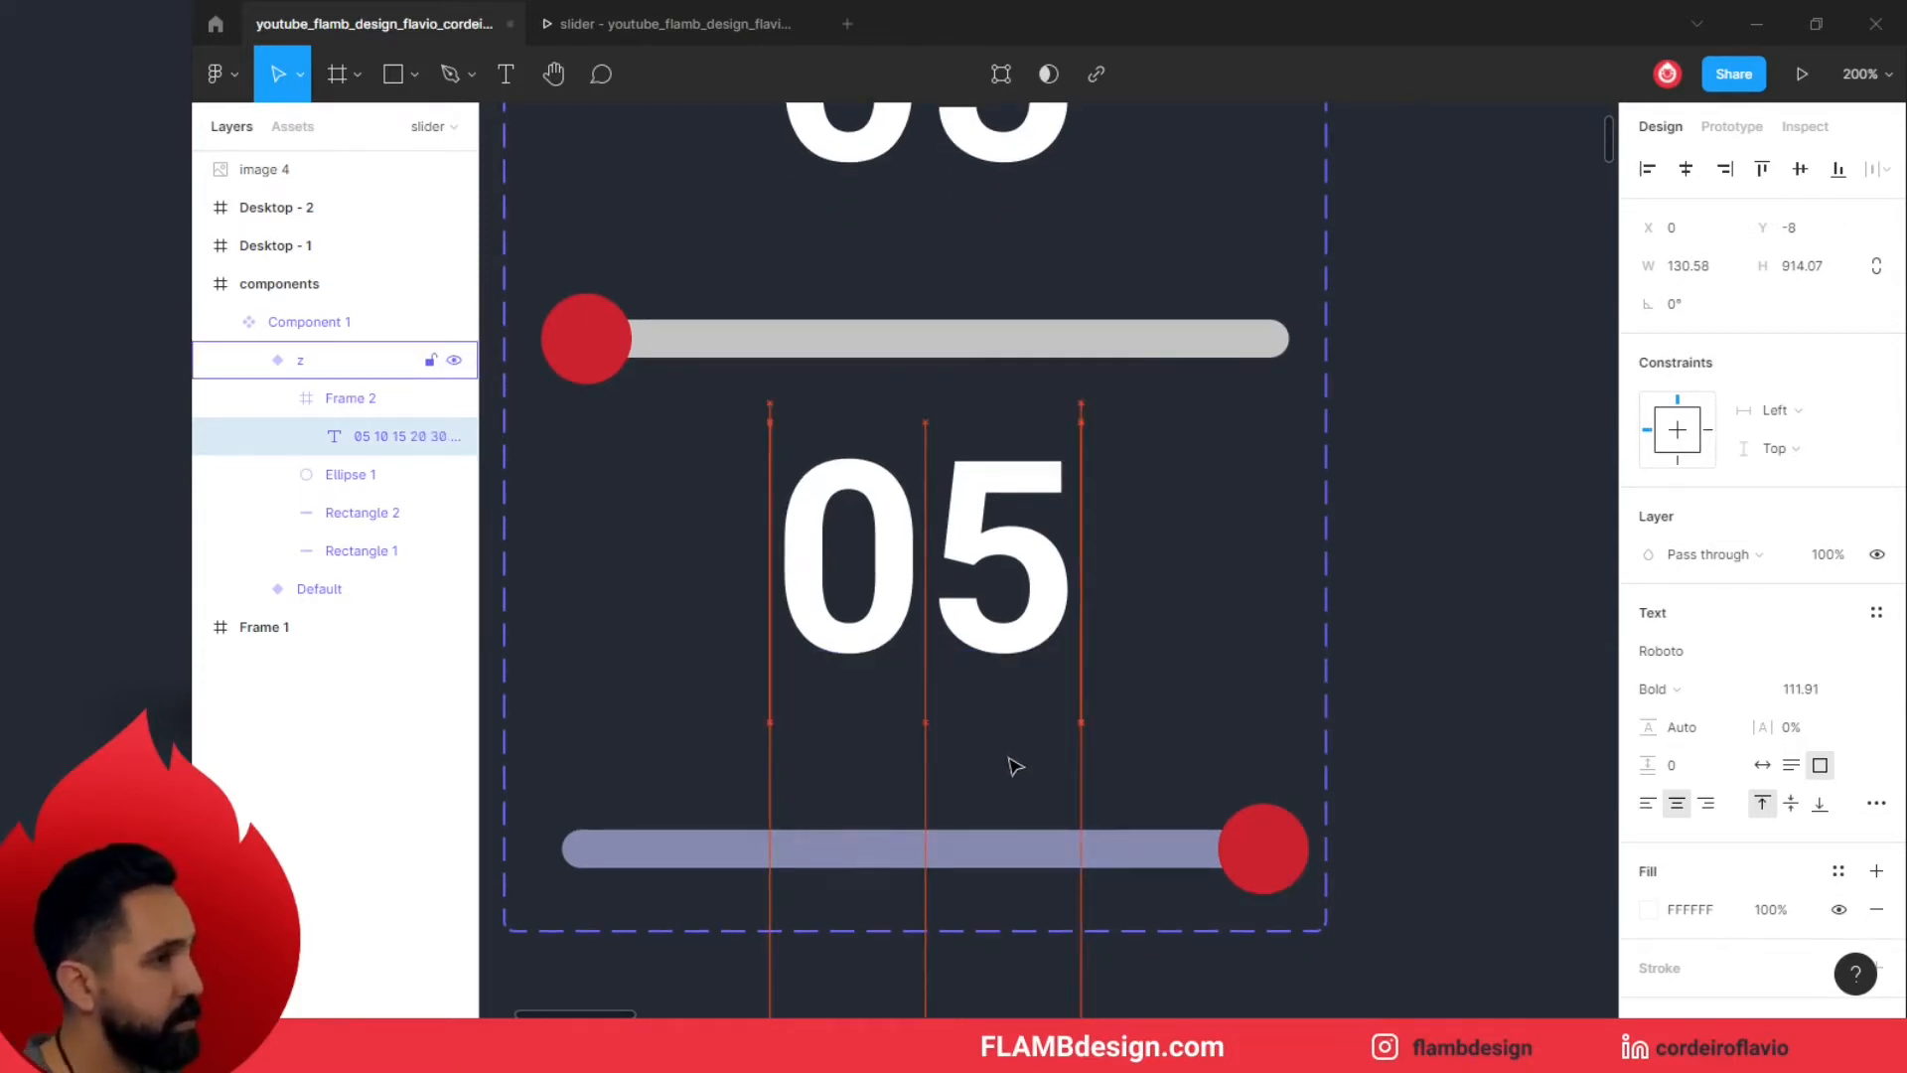
key(shift+Up)
key(shift+Up)
key(shift+Up)
key(shift+Up)
key(shift+Up)
key(shift+Up)
key(shift+Up)
key(shift+Up)
key(shift+Up)
key(shift+Up)
key(shift+Up)
key(shift+Up)
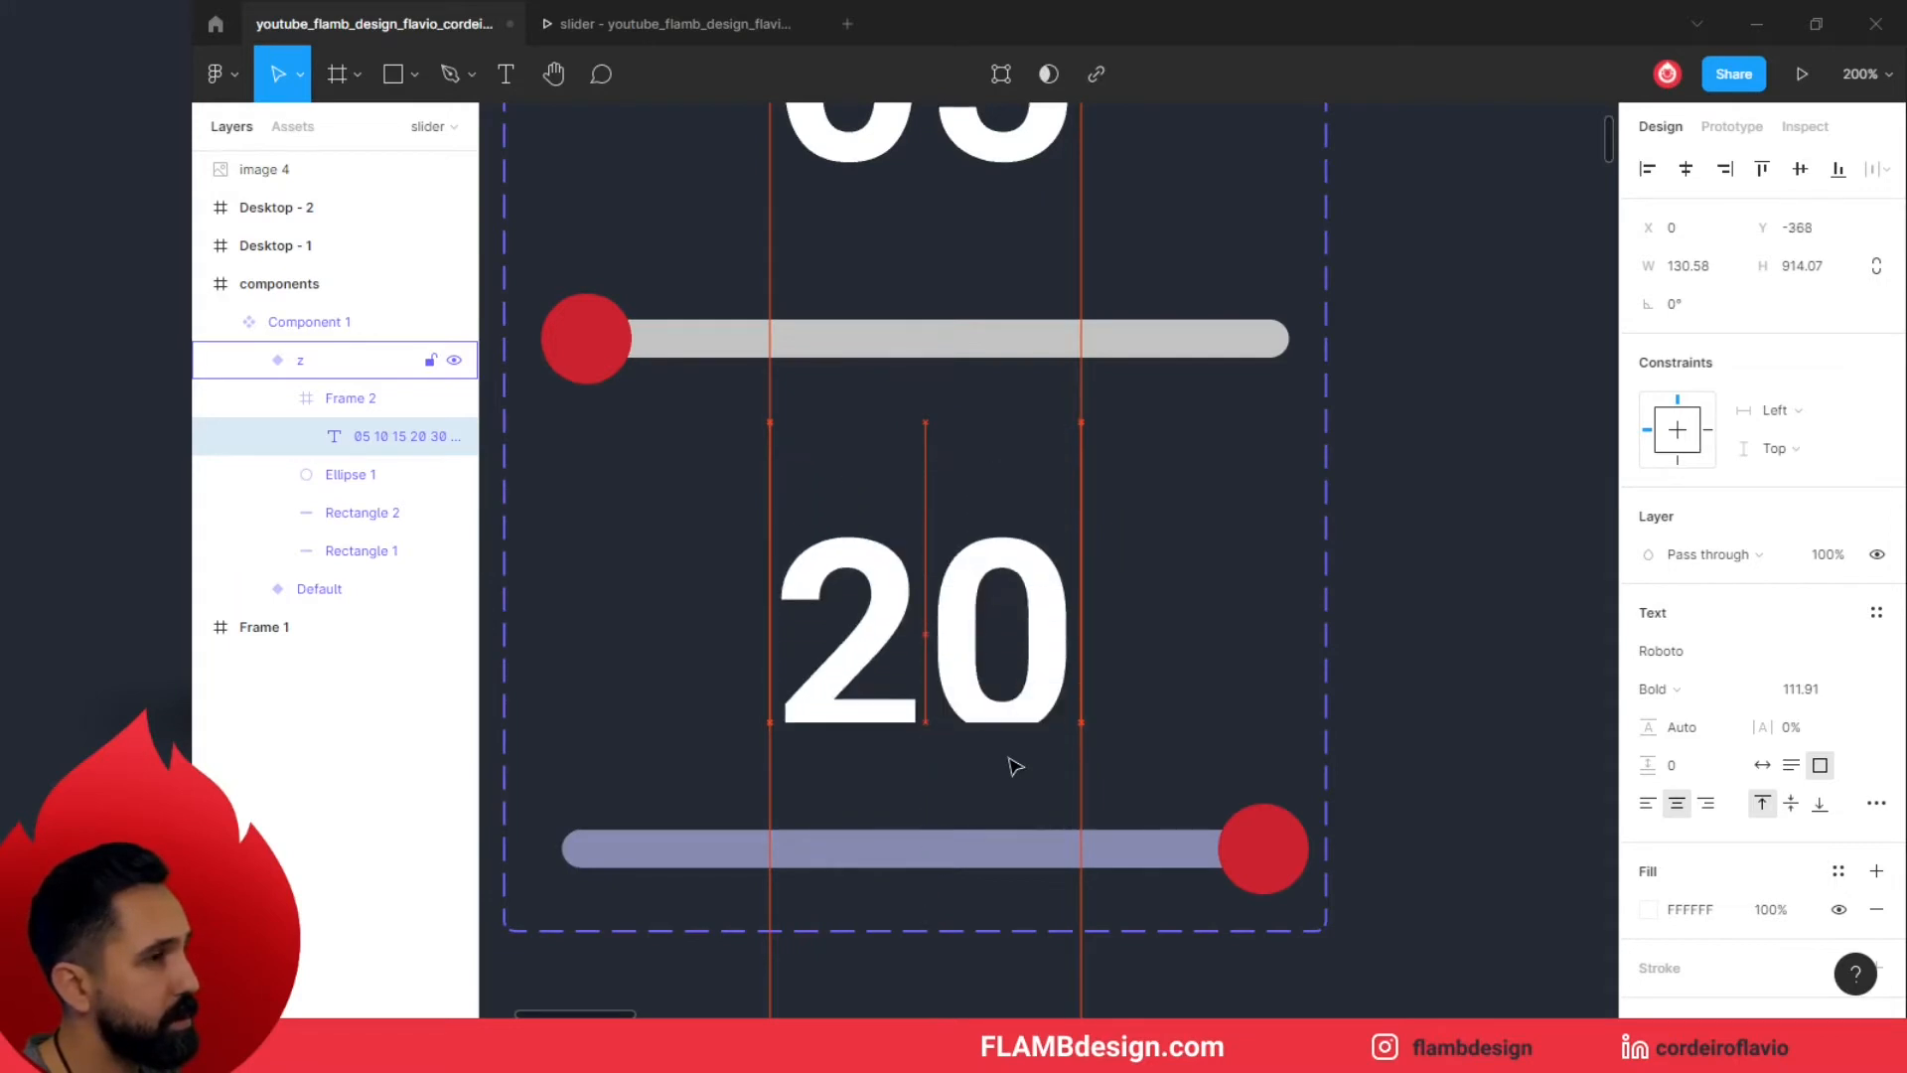
key(shift+Up)
key(shift+Up)
key(shift+Up)
key(shift+Up)
key(shift+Up)
key(shift+Up)
key(shift+Up)
key(shift+Up)
key(shift+Up)
key(shift+Up)
key(shift+Up)
key(shift+Up)
key(shift+Up)
key(shift+Up)
key(shift+Up)
key(shift+Up)
key(shift+Up)
key(shift+Up)
key(shift+Up)
key(shift+Up)
key(shift+Up)
key(shift+Up)
key(shift+Up)
key(shift+Up)
key(shift+Up)
key(shift+Up)
key(shift+Up)
key(shift+Up)
key(shift+Up)
key(shift+Up)
key(shift+Up)
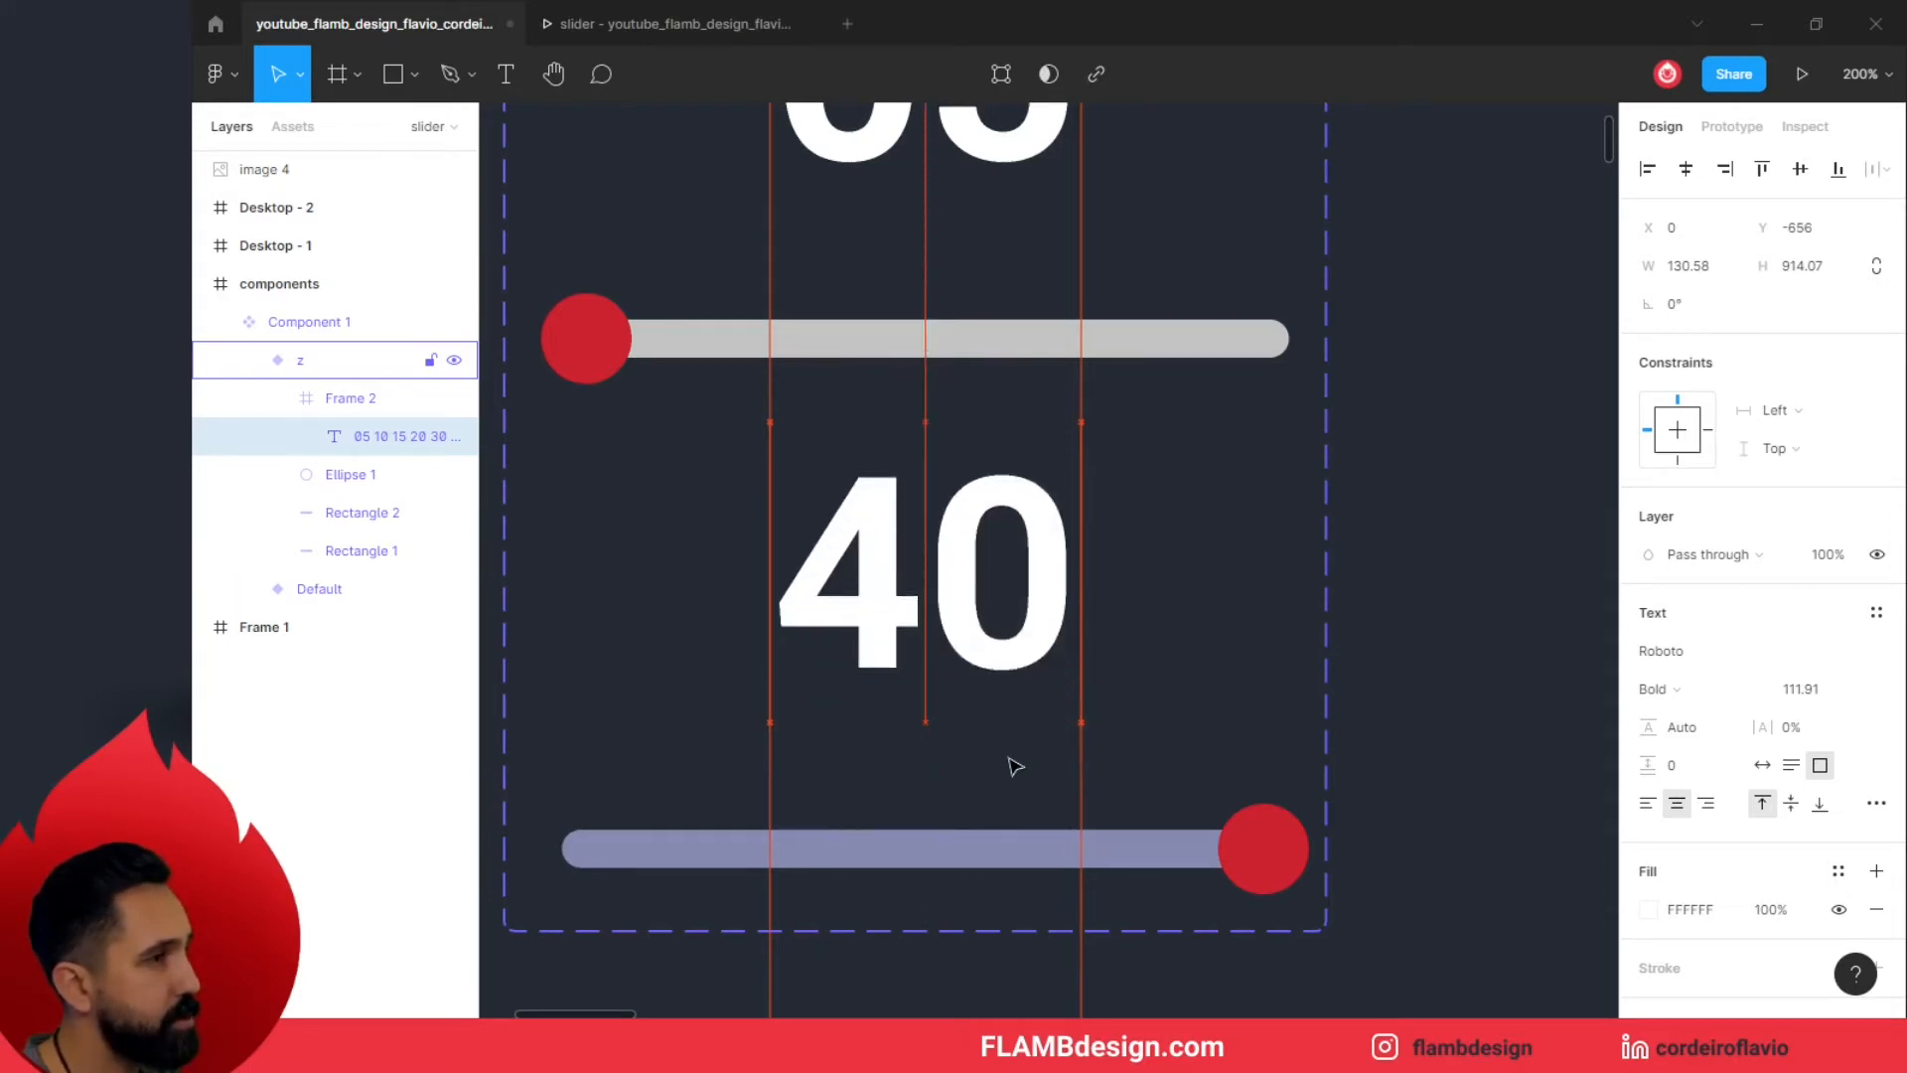
key(shift+Up)
key(shift+Up)
key(shift+Up)
key(shift+Up)
key(shift+Up)
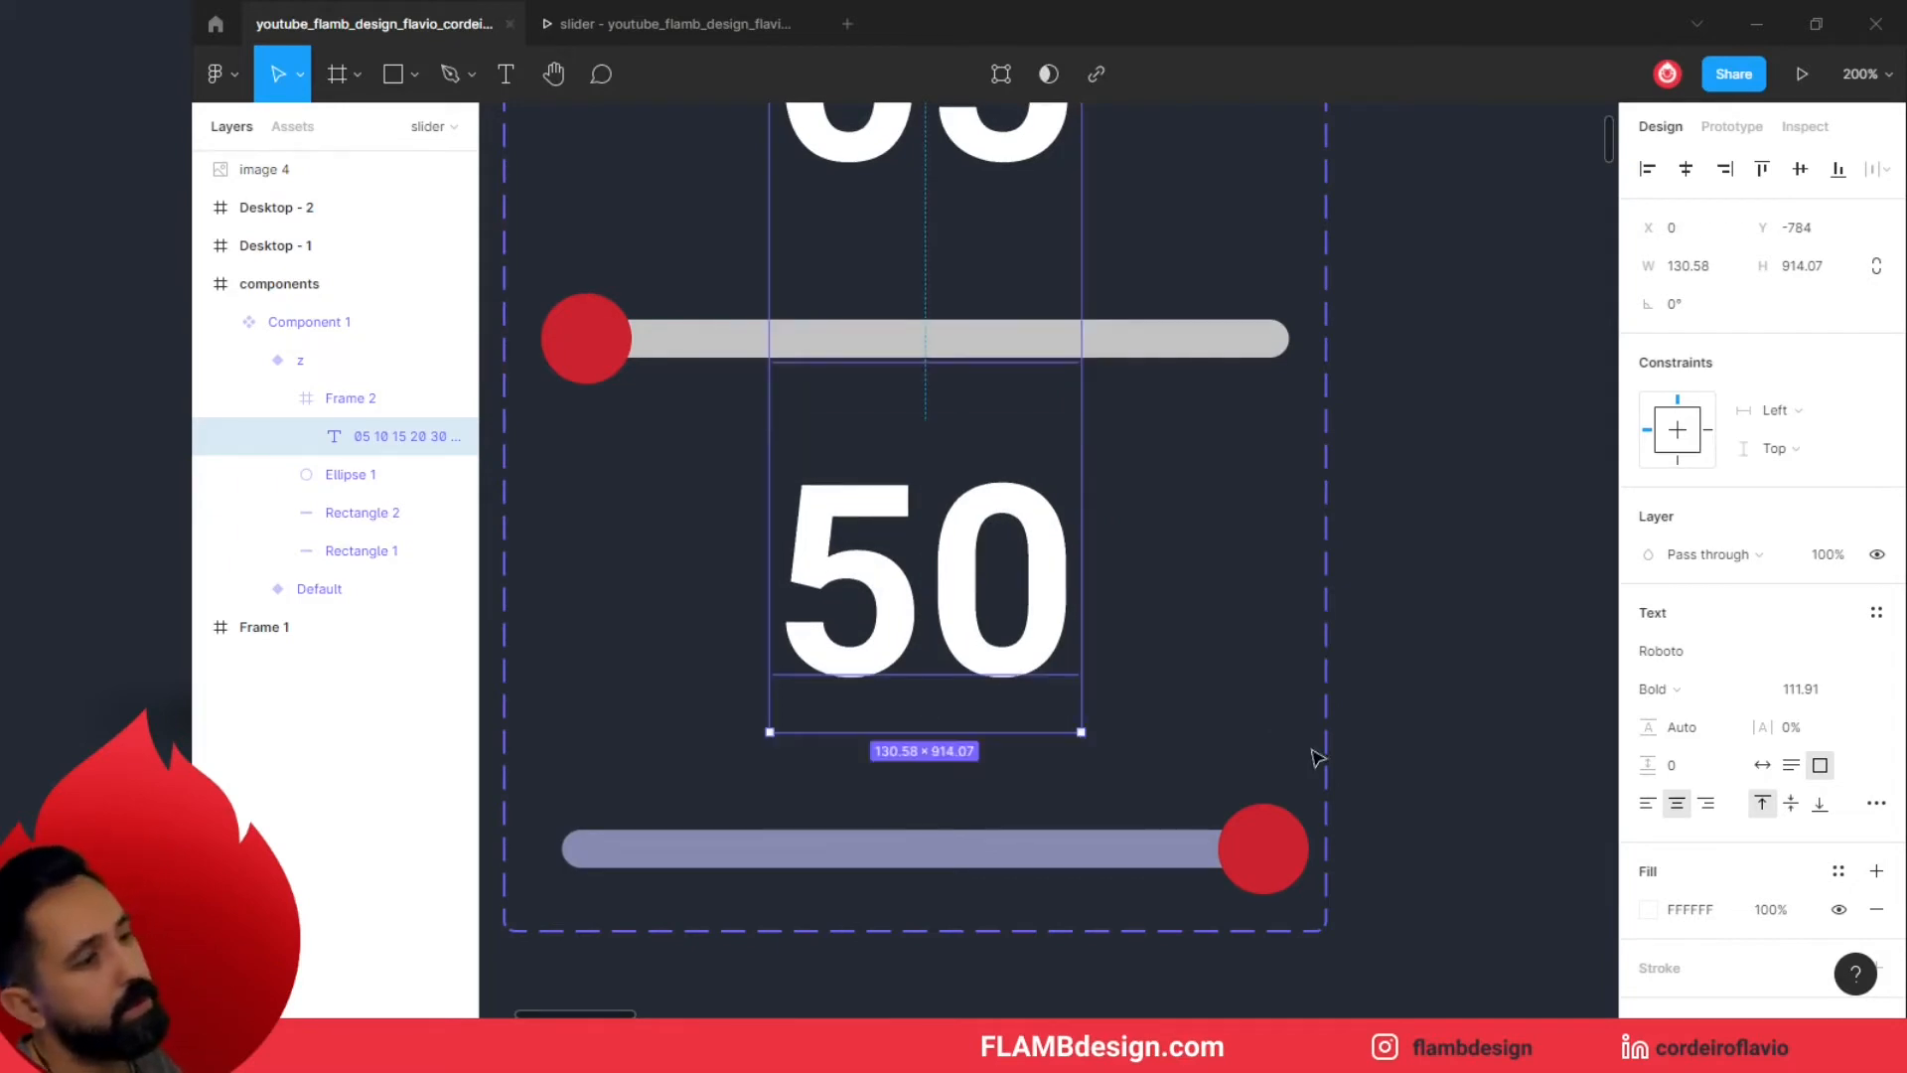
click(1471, 782)
- Add a prototype connection from the Default variant's red circle to variant z
key(shift+0)
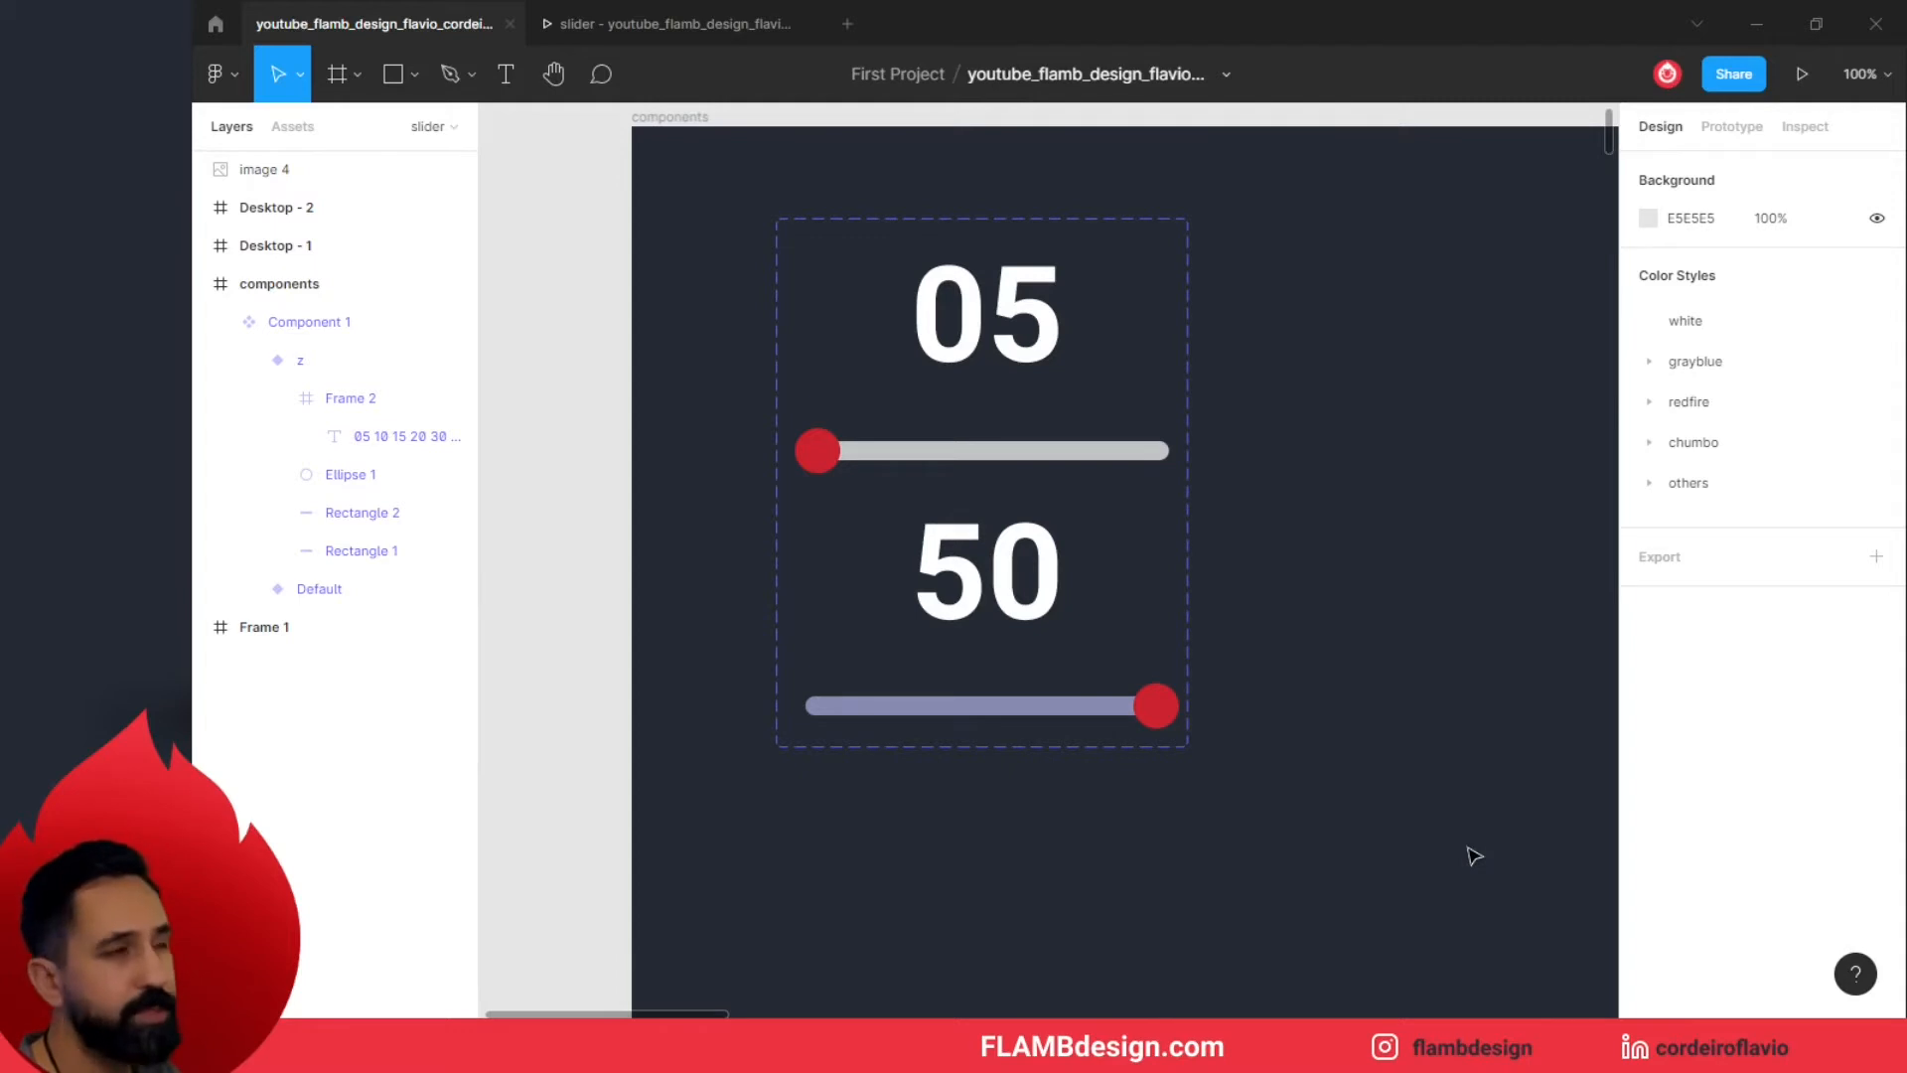
scroll(1450, 821, up, 3)
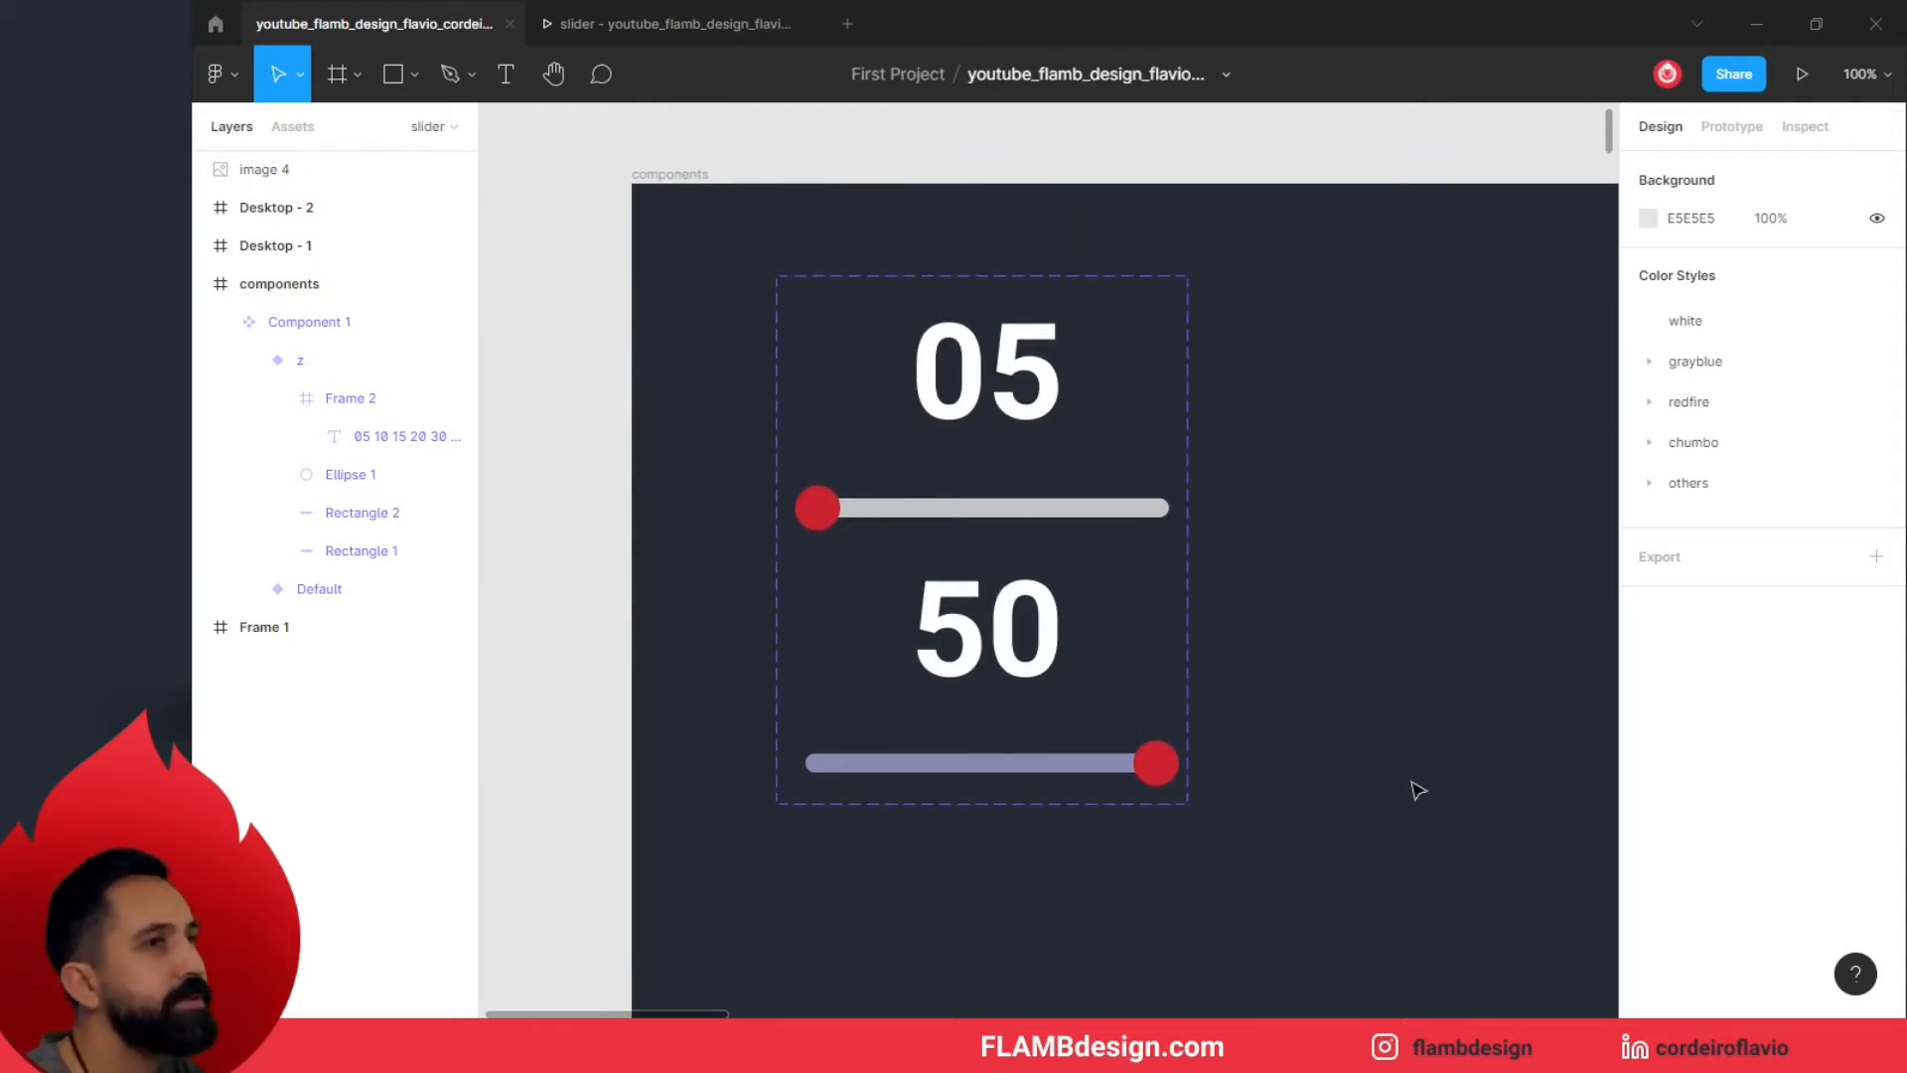
click(1732, 127)
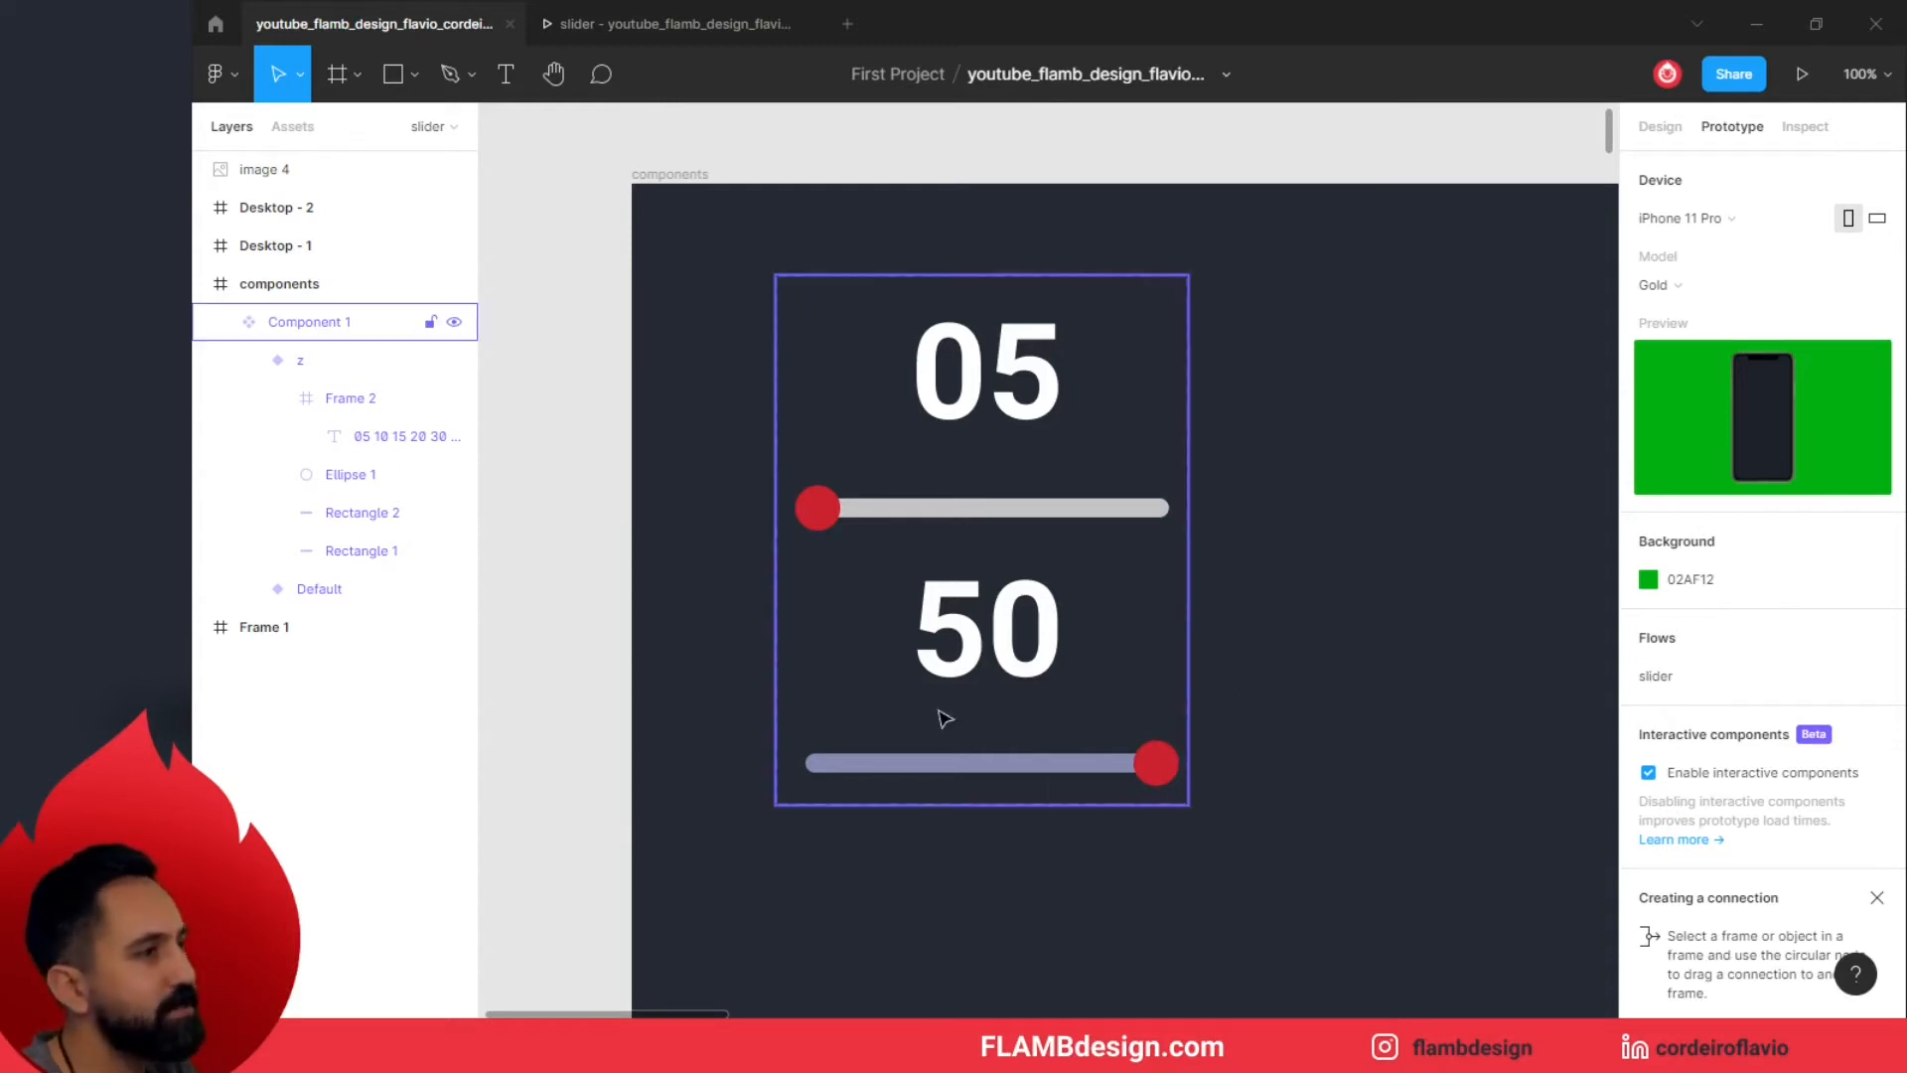
scroll(1000, 819, up, 1)
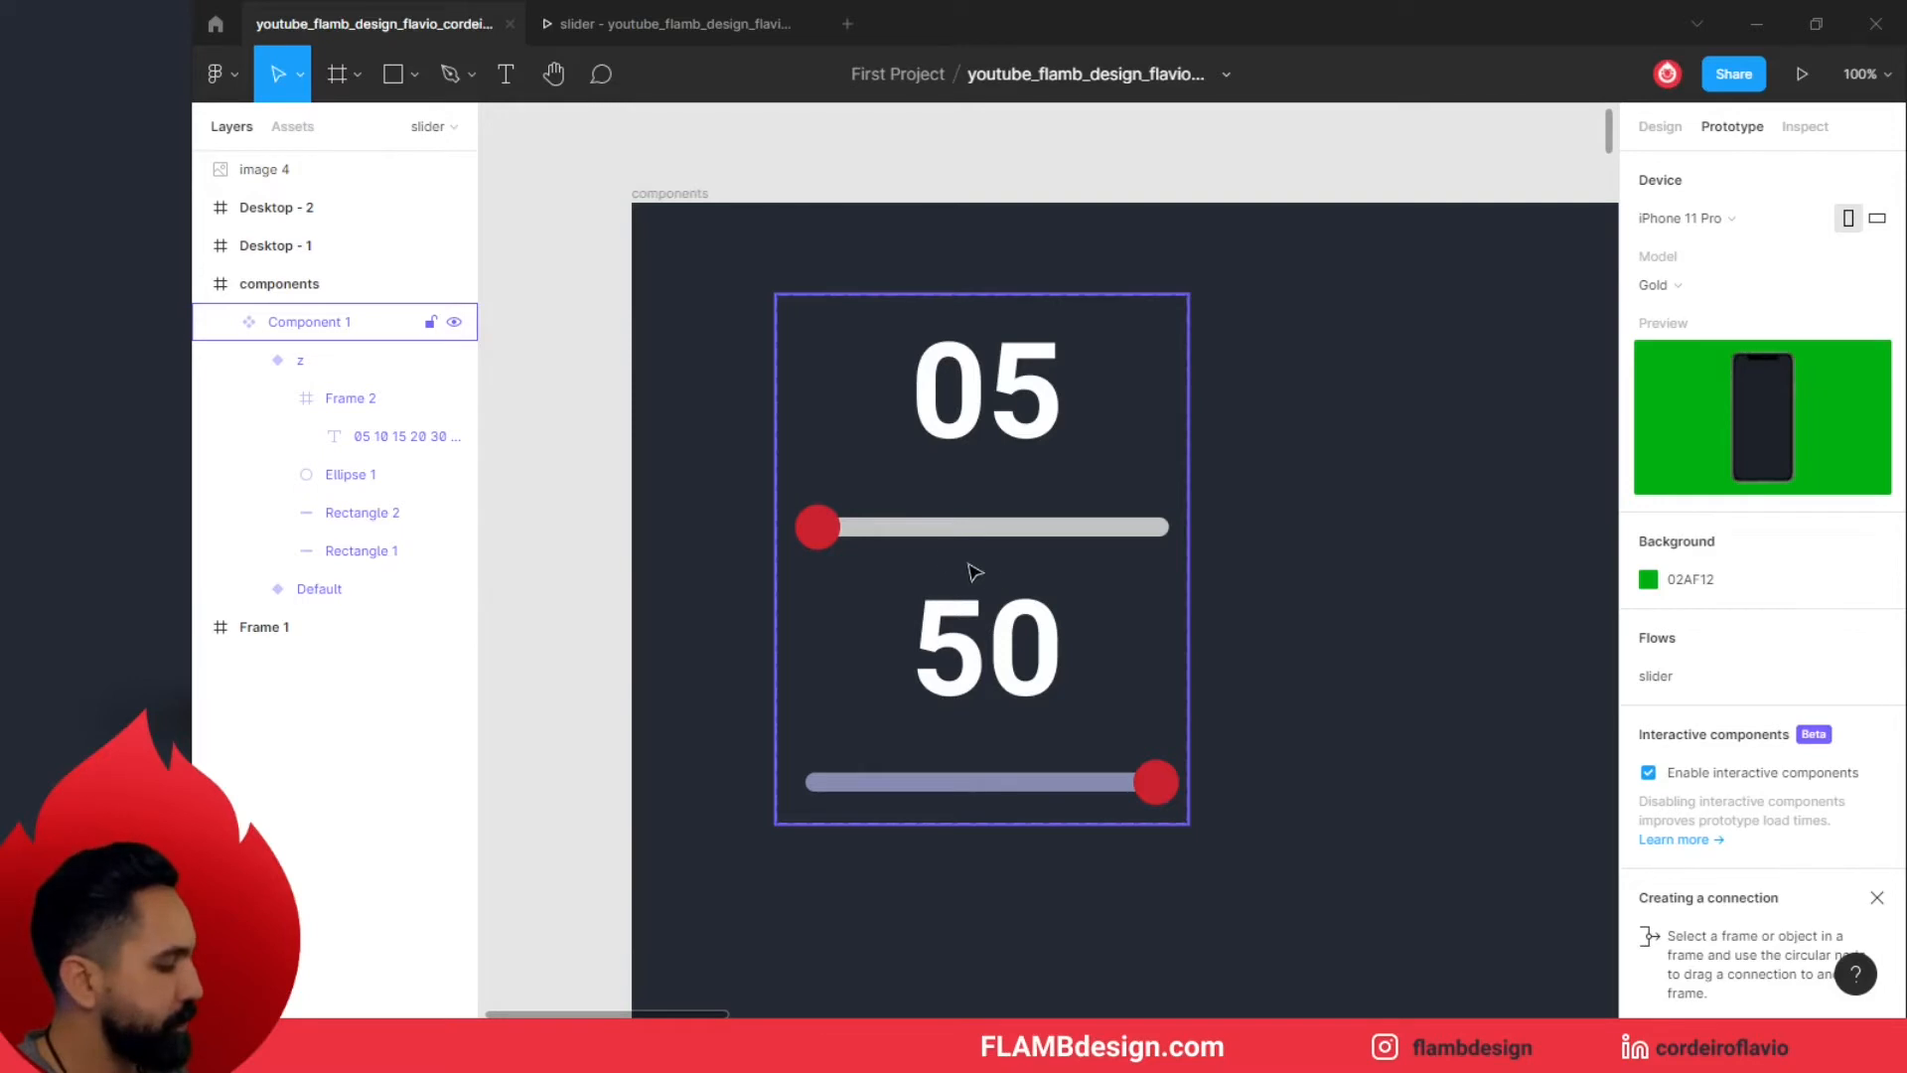
click(819, 537)
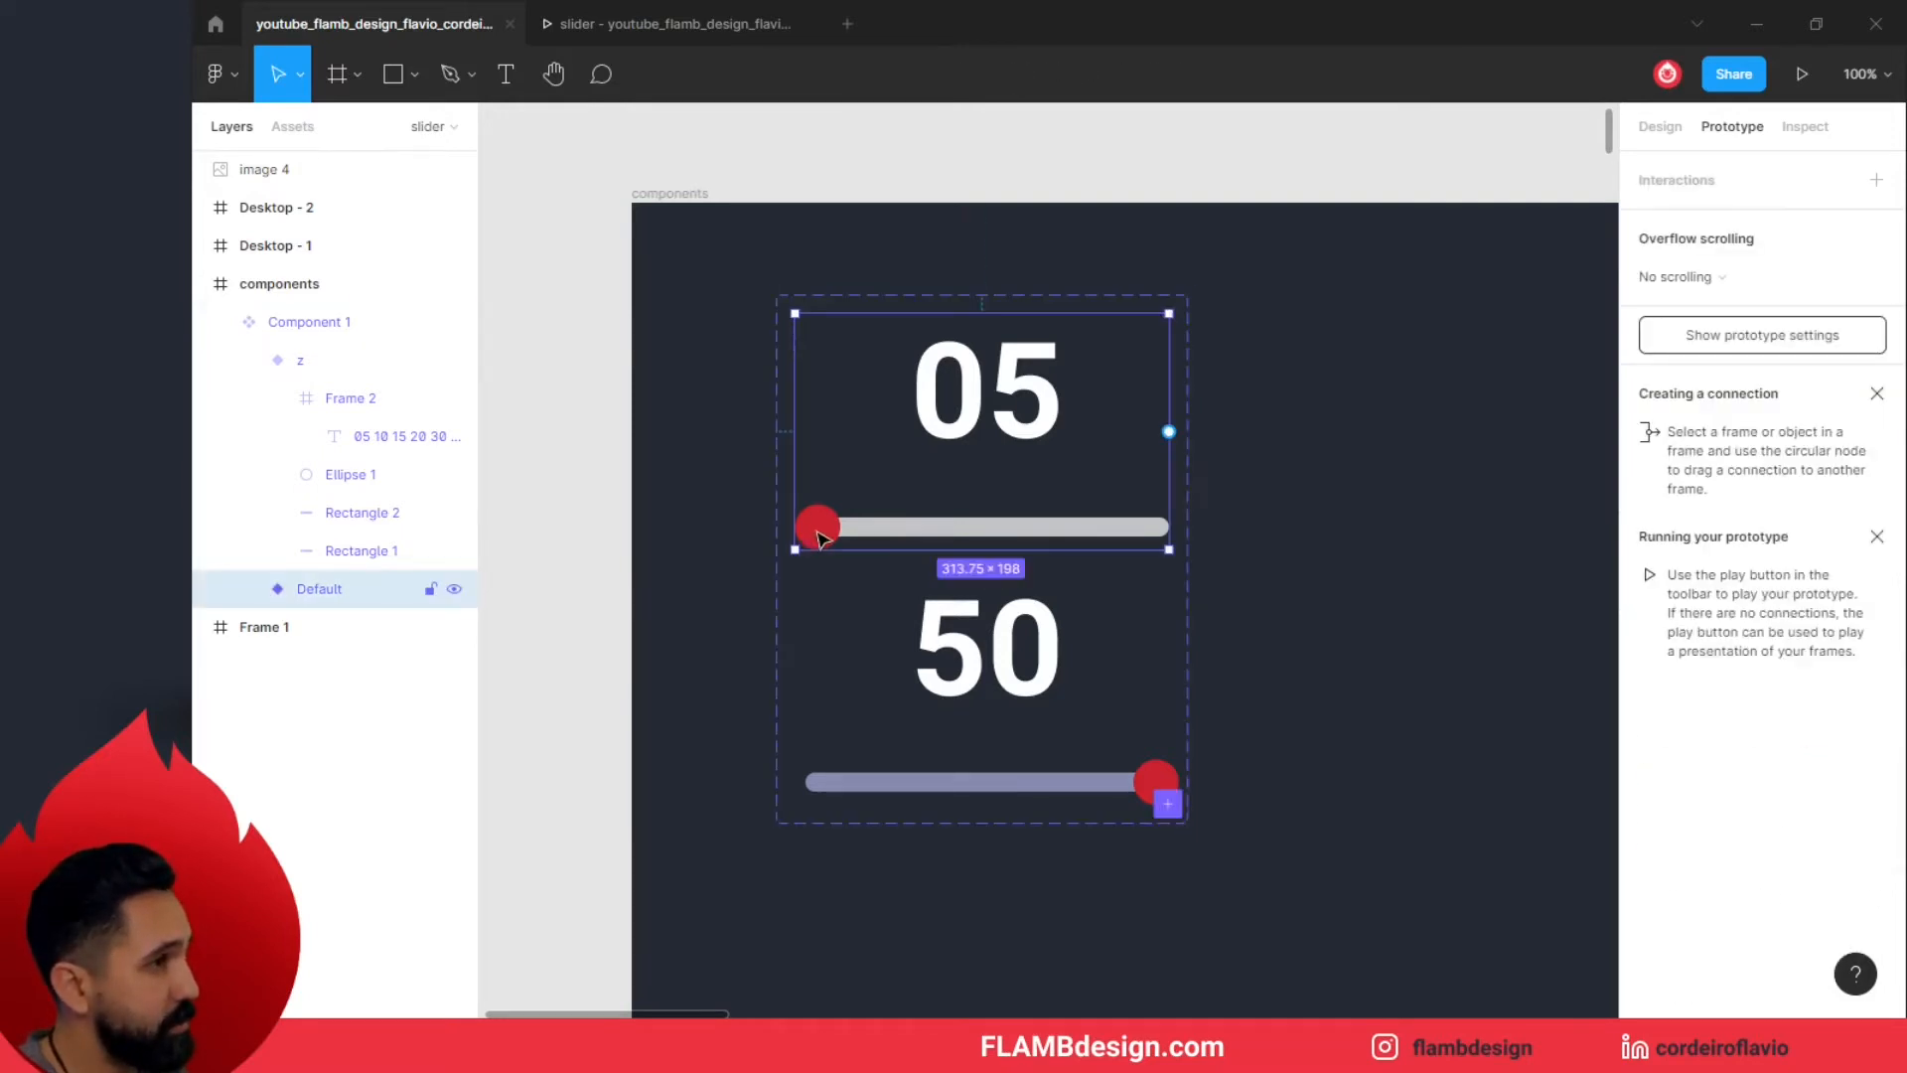
click(671, 598)
click(861, 598)
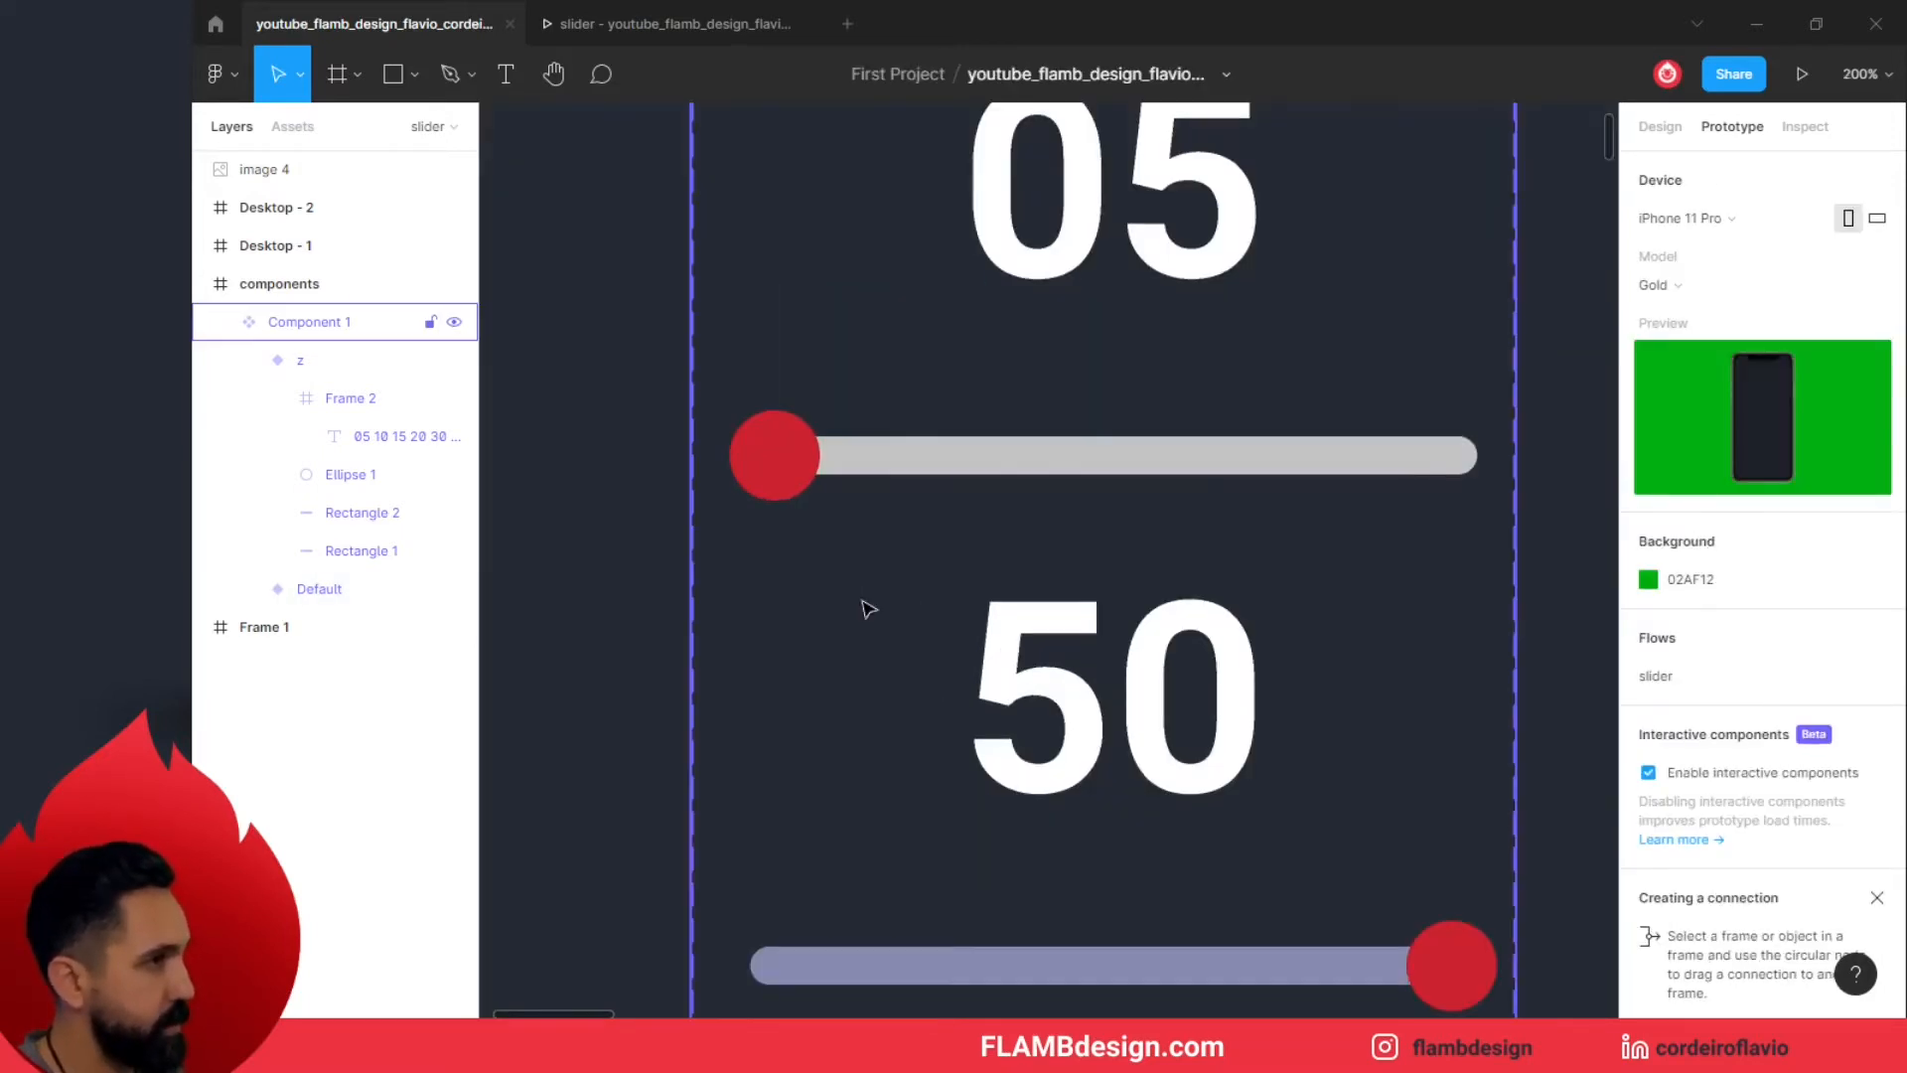
click(779, 438)
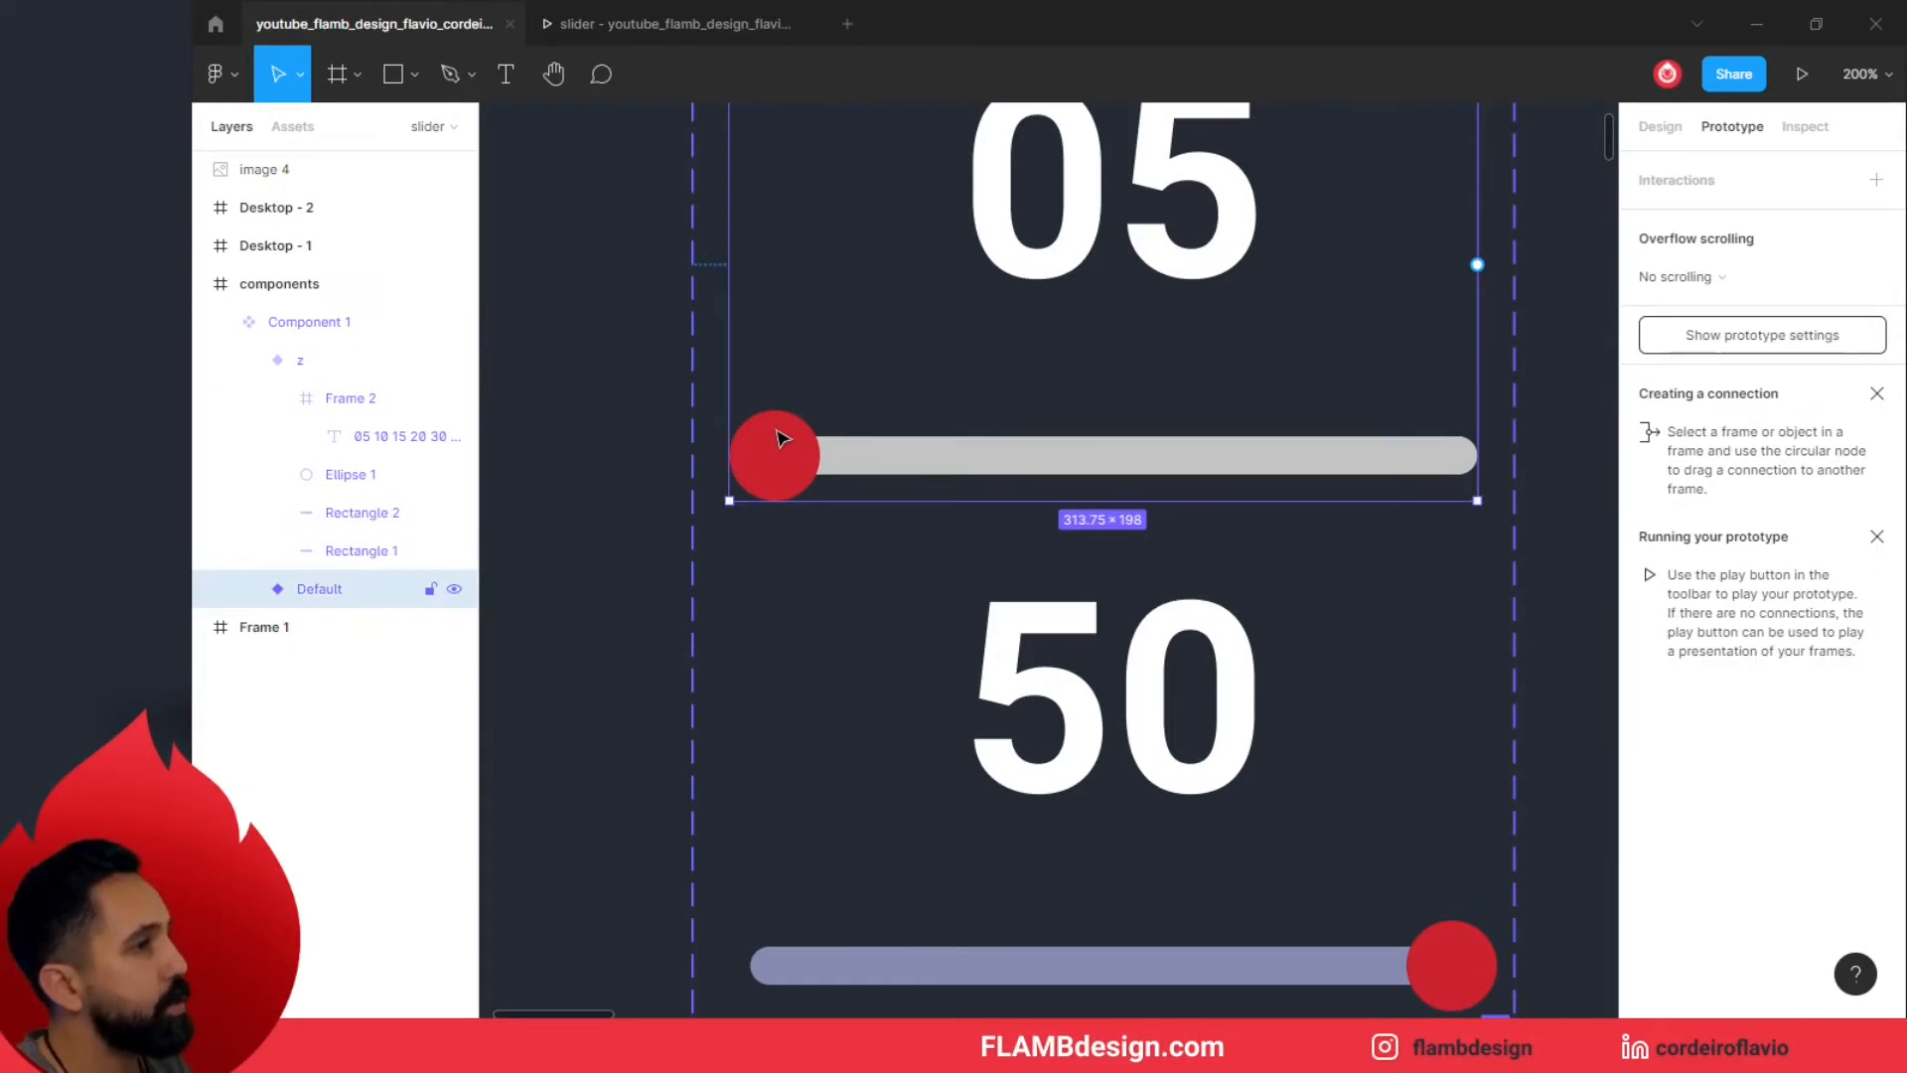
click(780, 438)
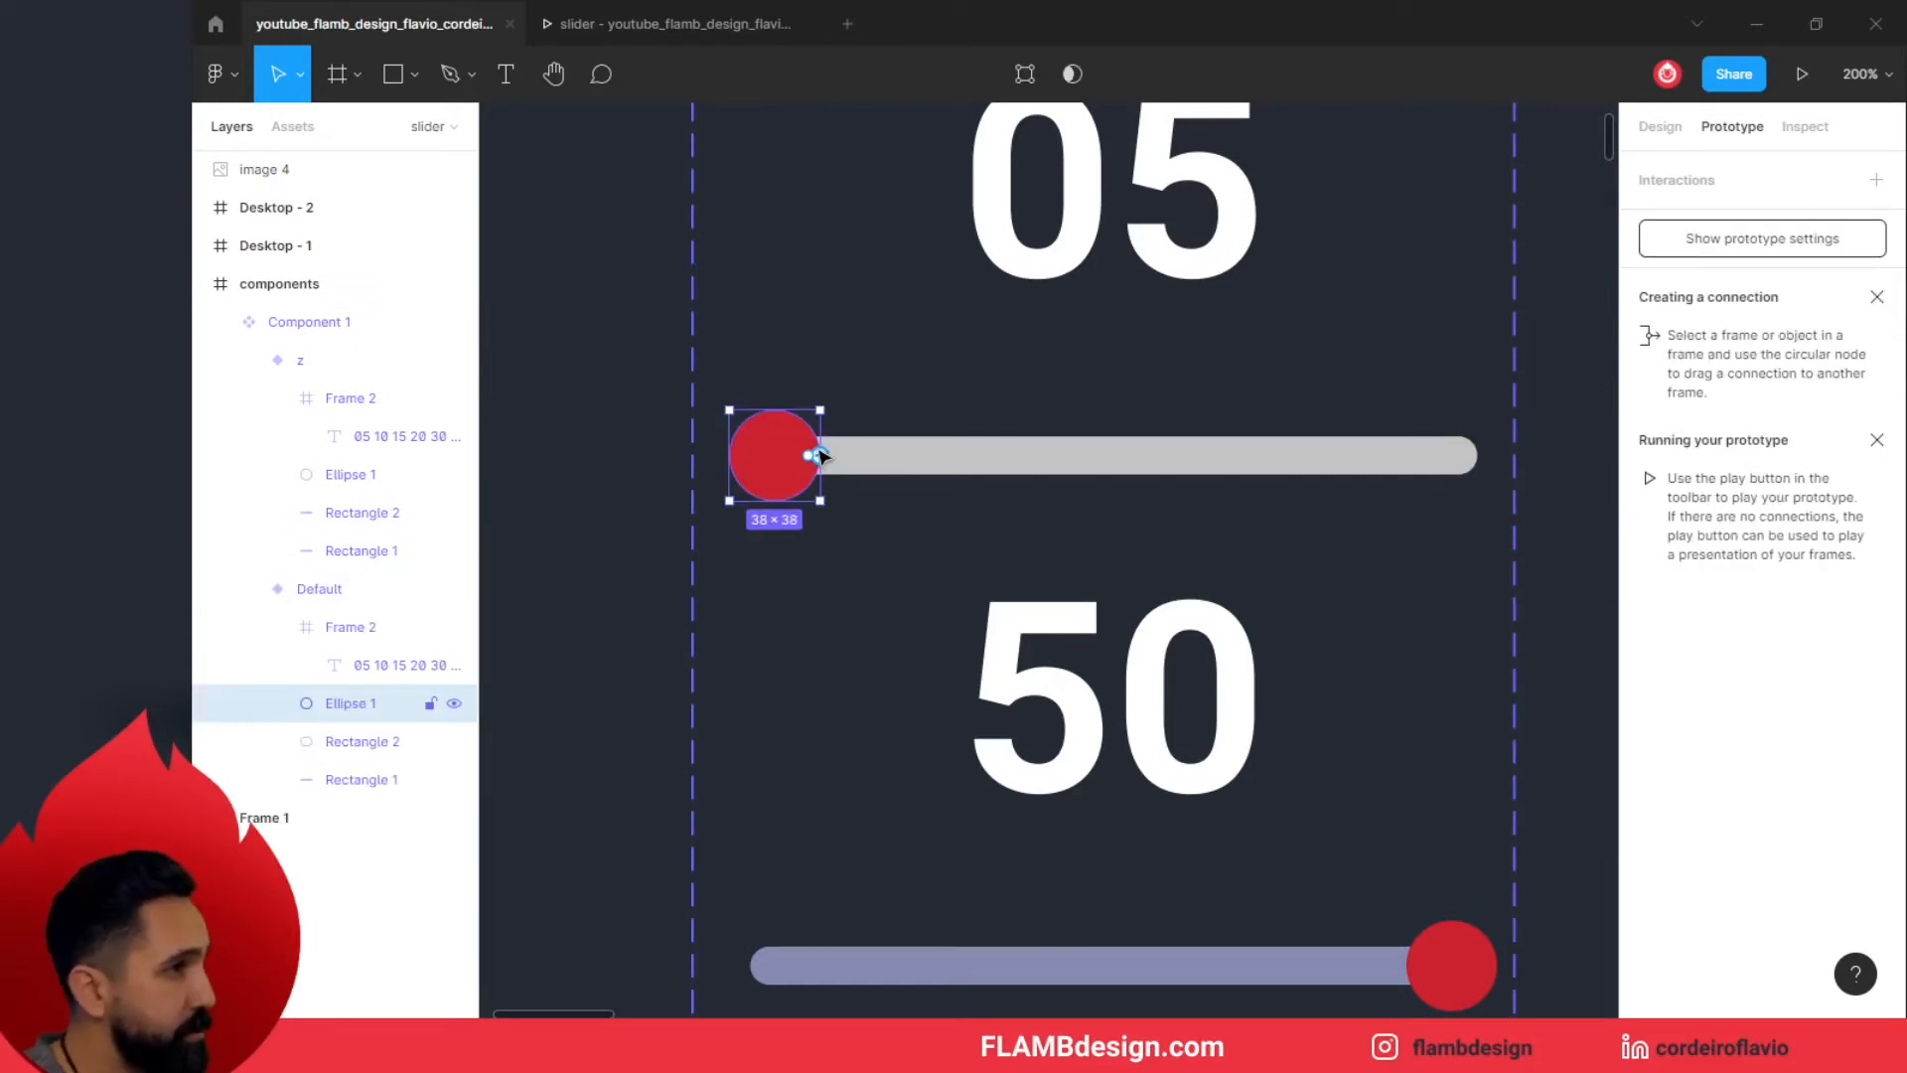
drag(820, 454, 892, 601)
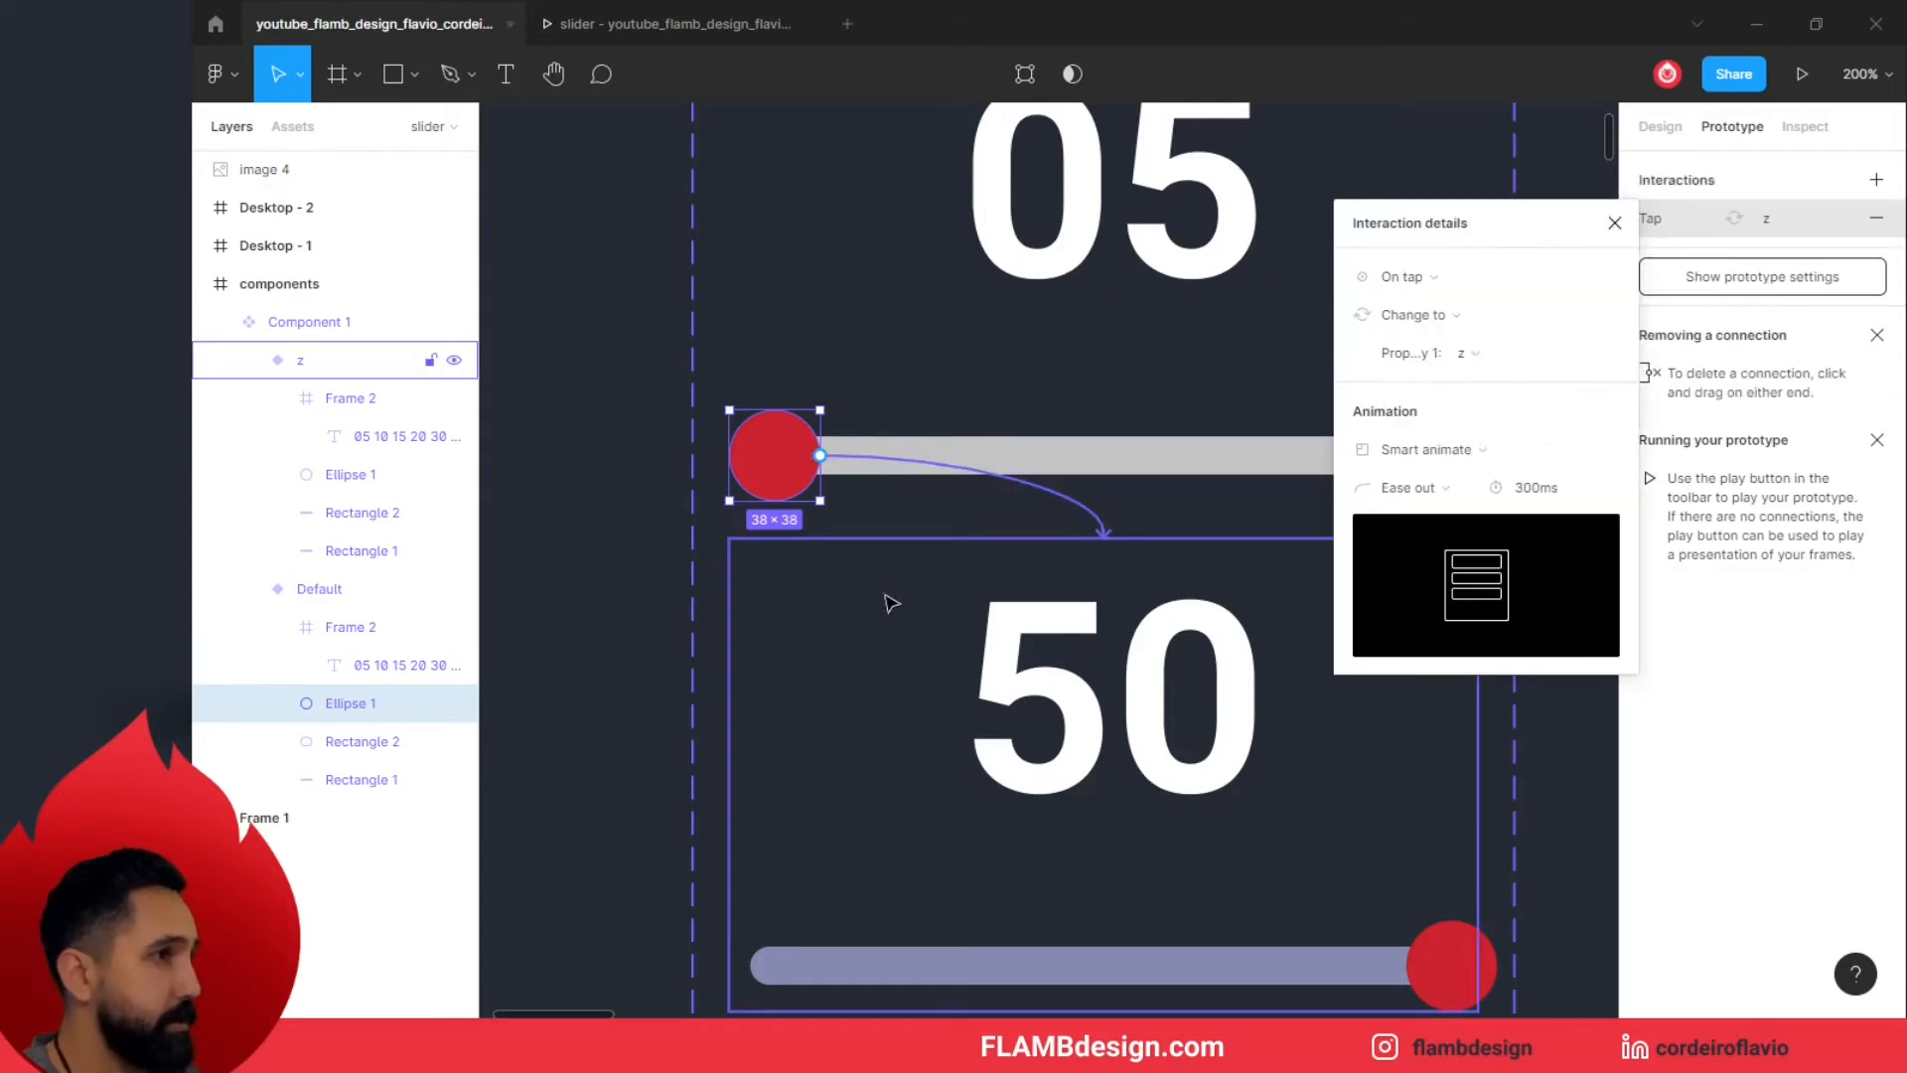
- Set the Default circle's interaction with variant z to trigger On drag with Smart animate
click(1452, 970)
drag(1496, 965, 792, 474)
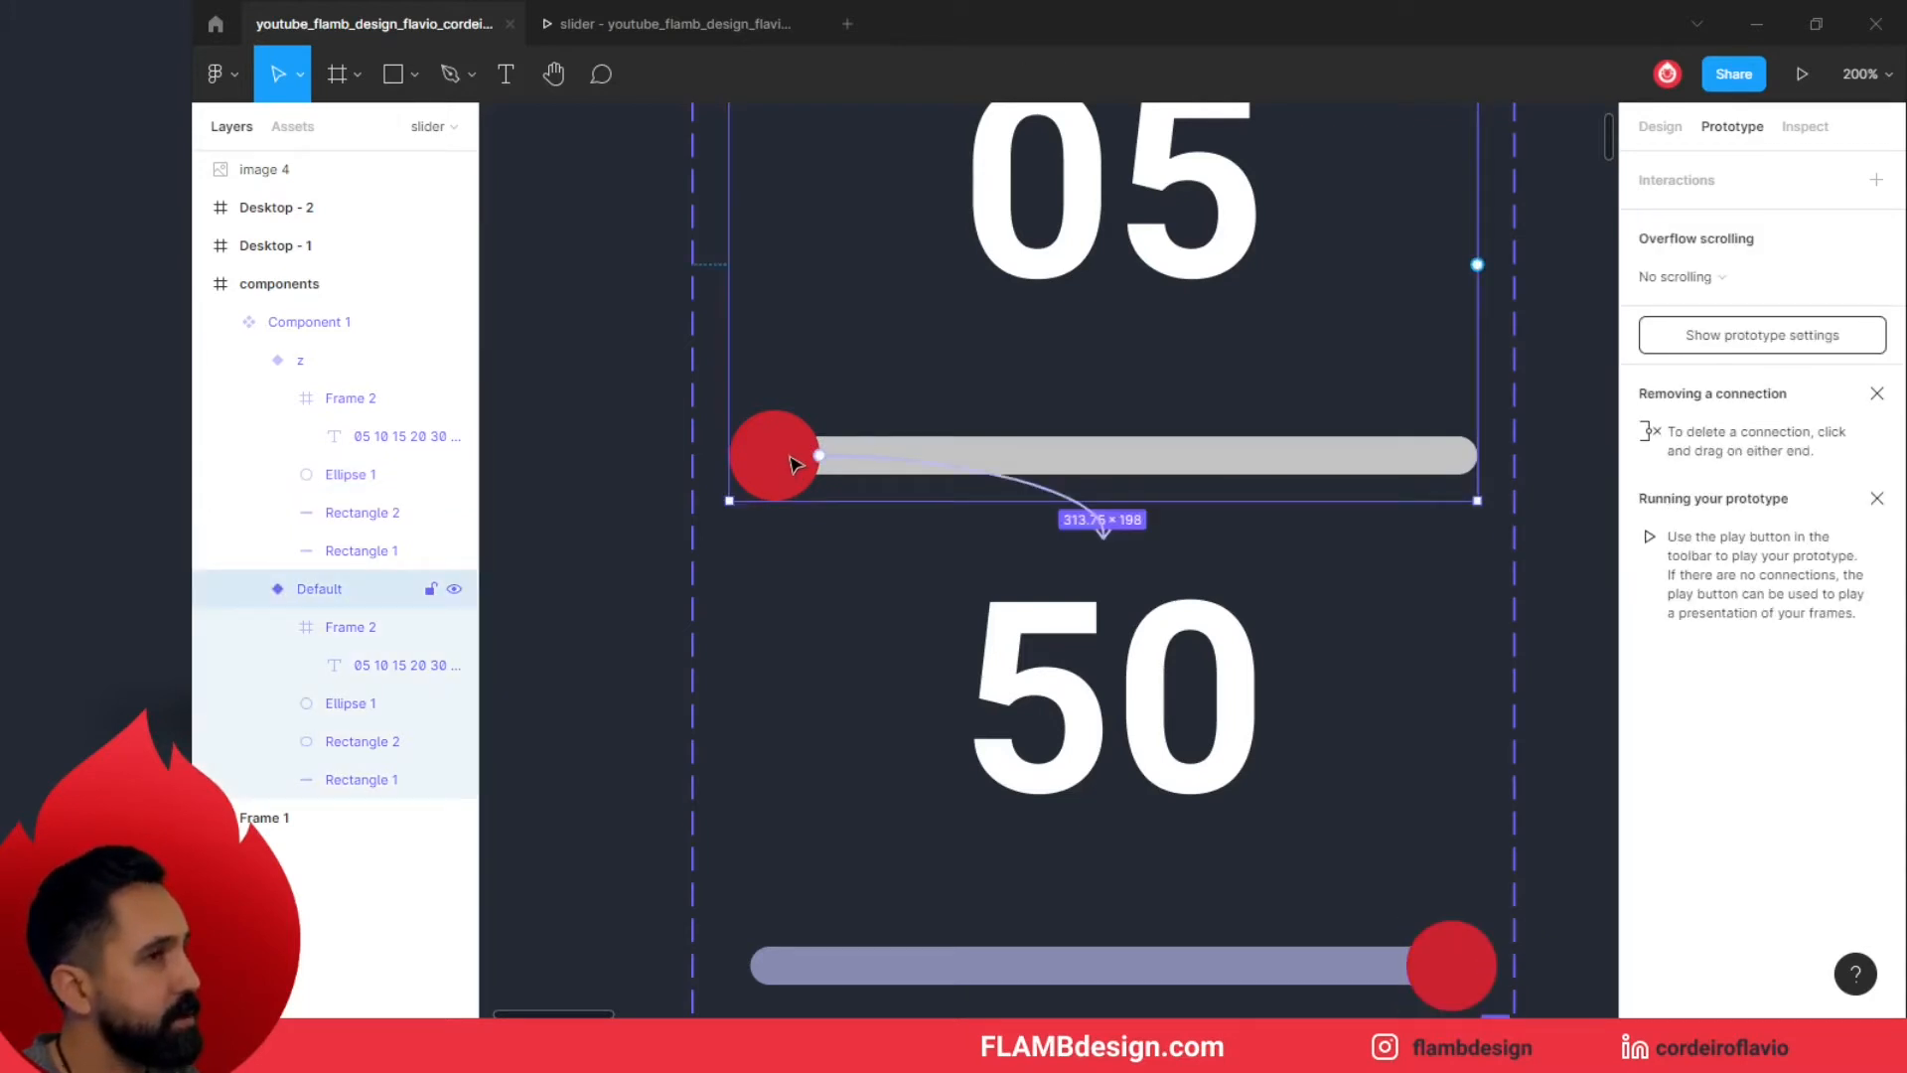
click(1063, 505)
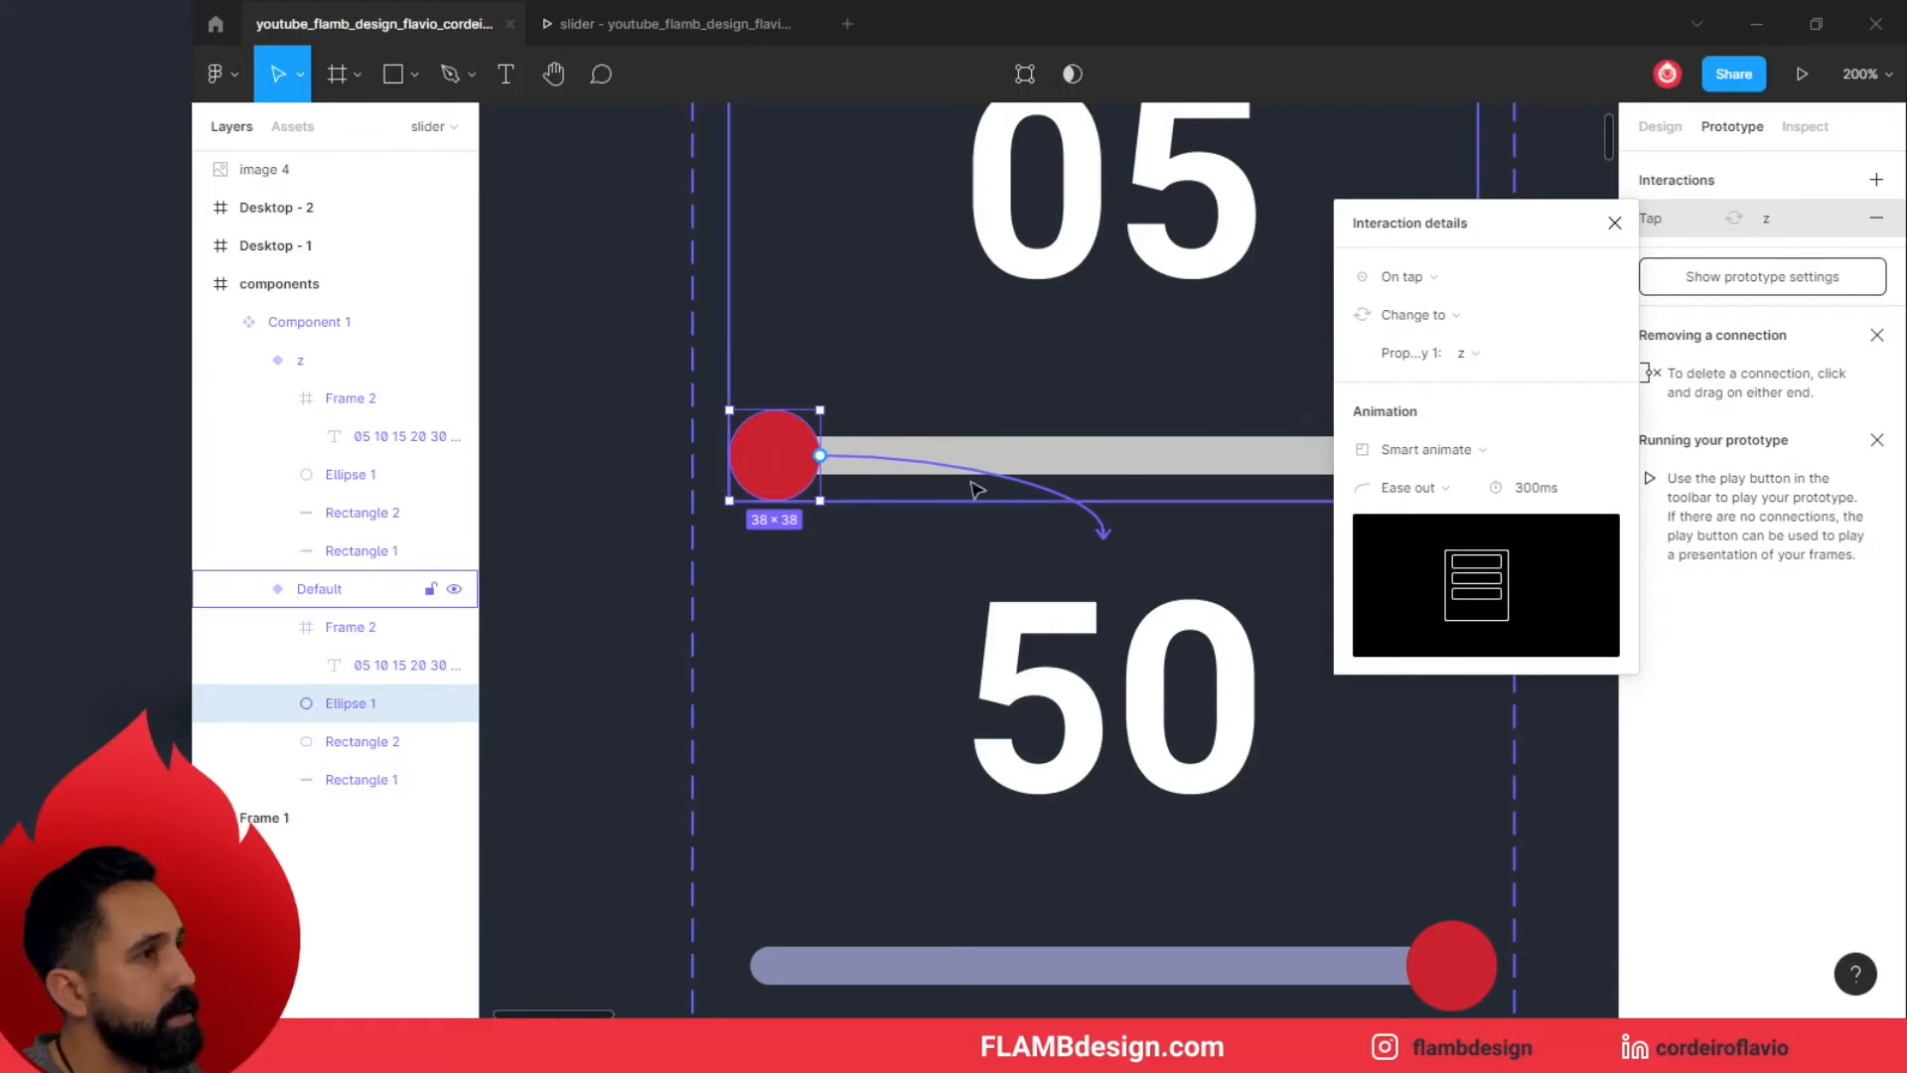
click(1401, 278)
click(1406, 310)
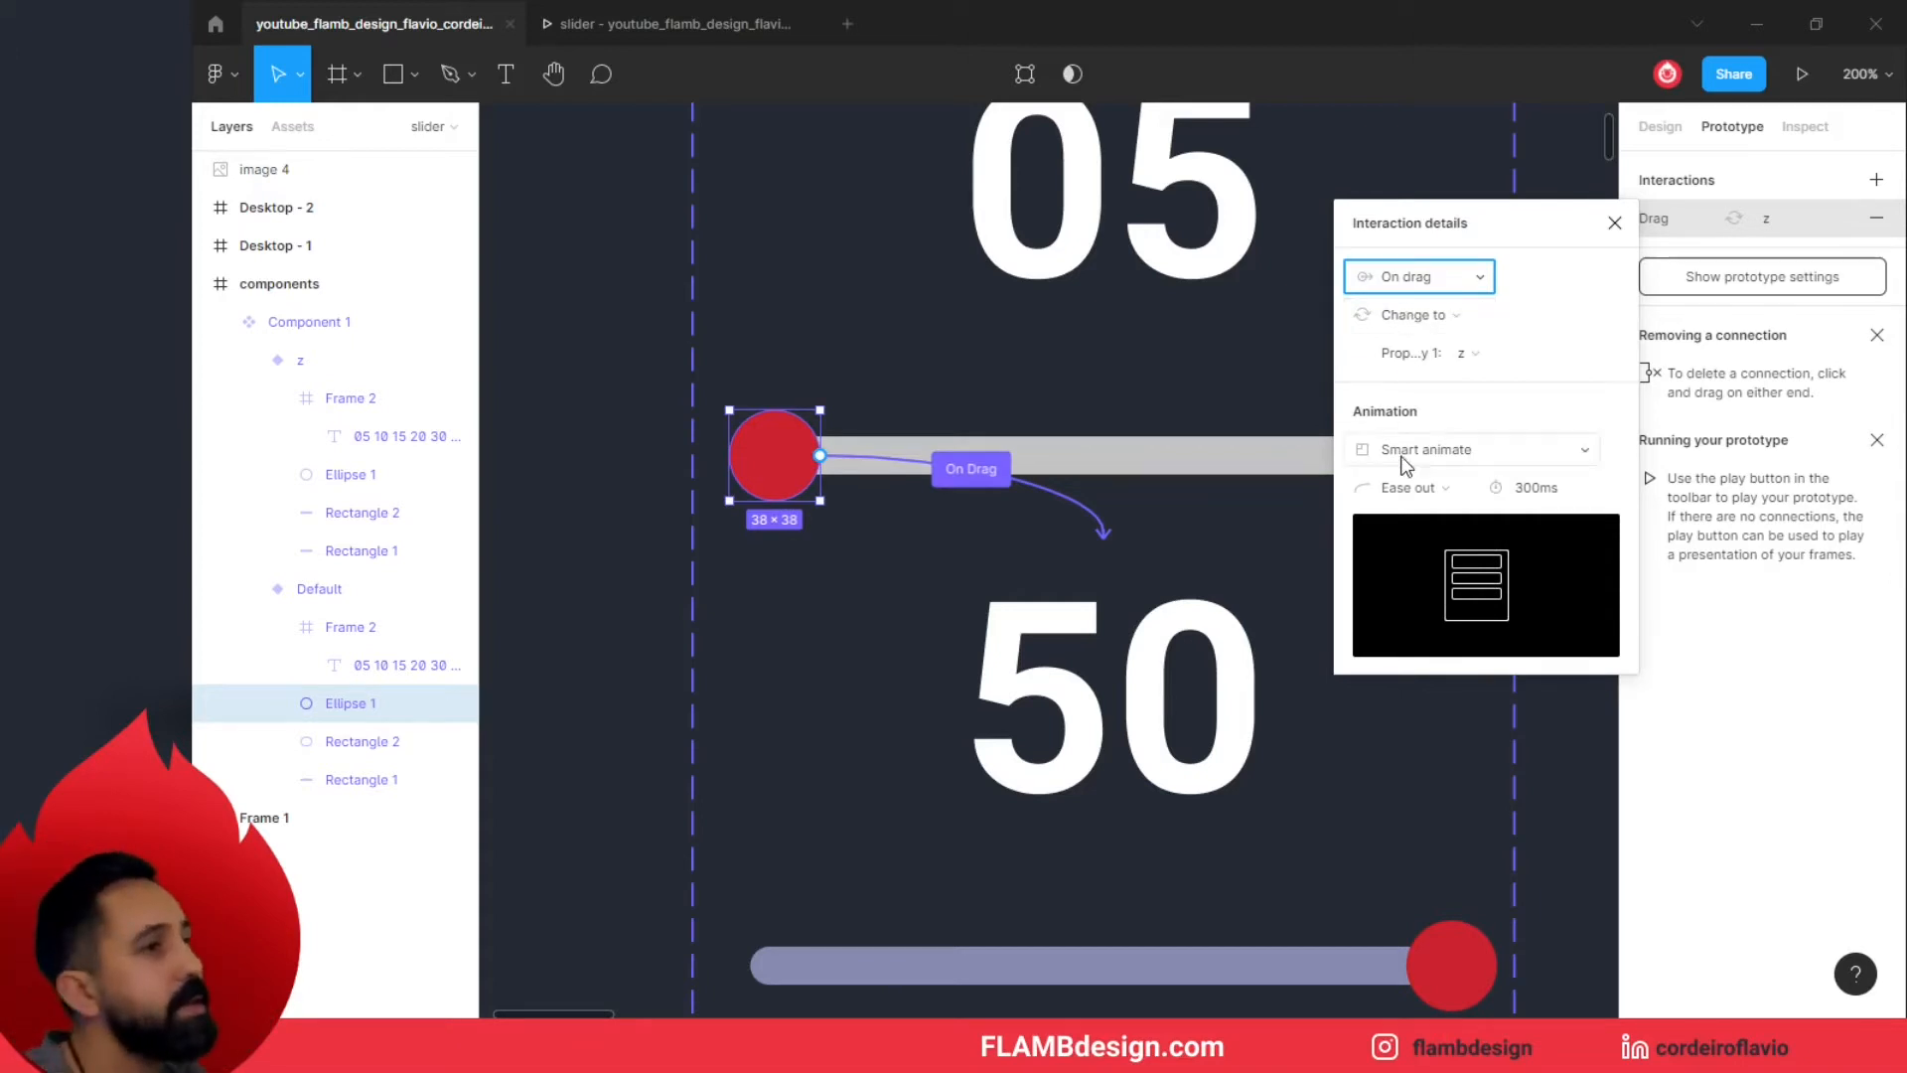
click(1410, 463)
click(1422, 465)
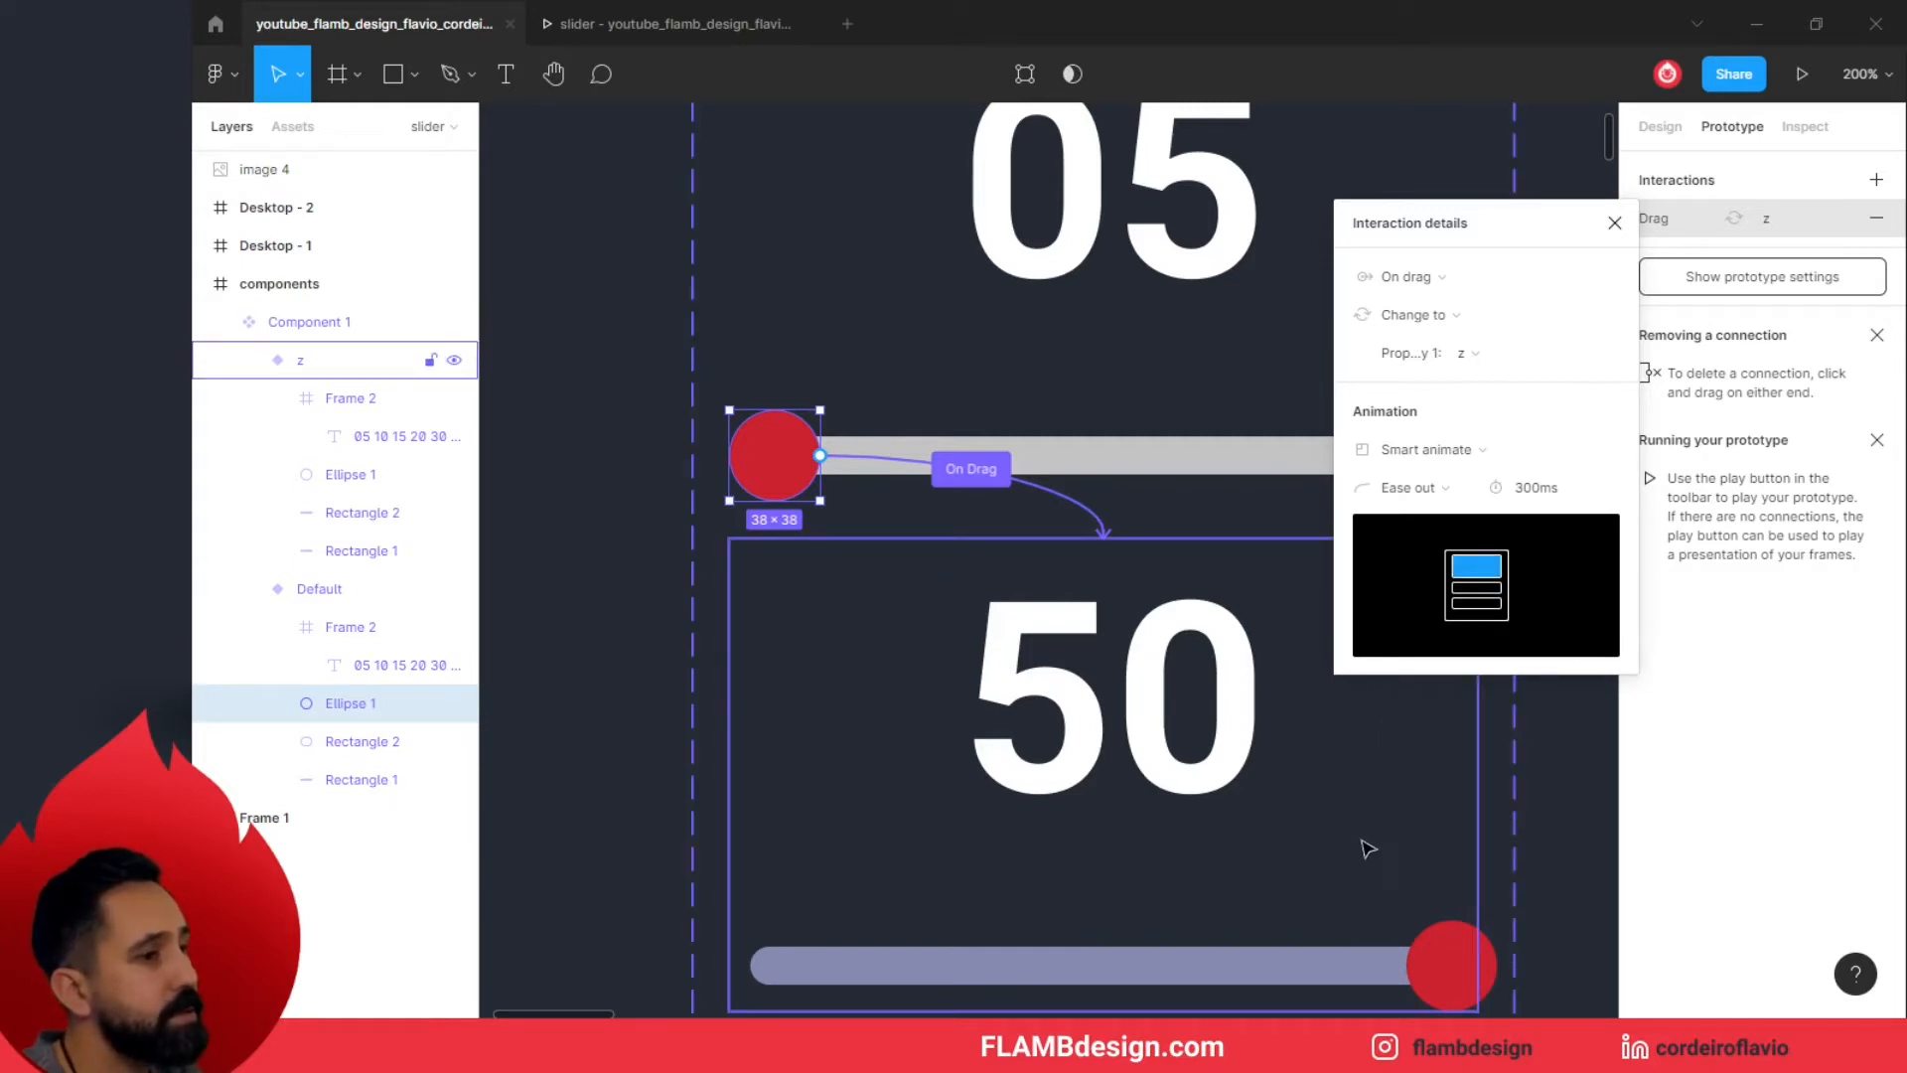
- Connect variant z's red circle back to the Default variant and set its trigger to On drag
click(1460, 951)
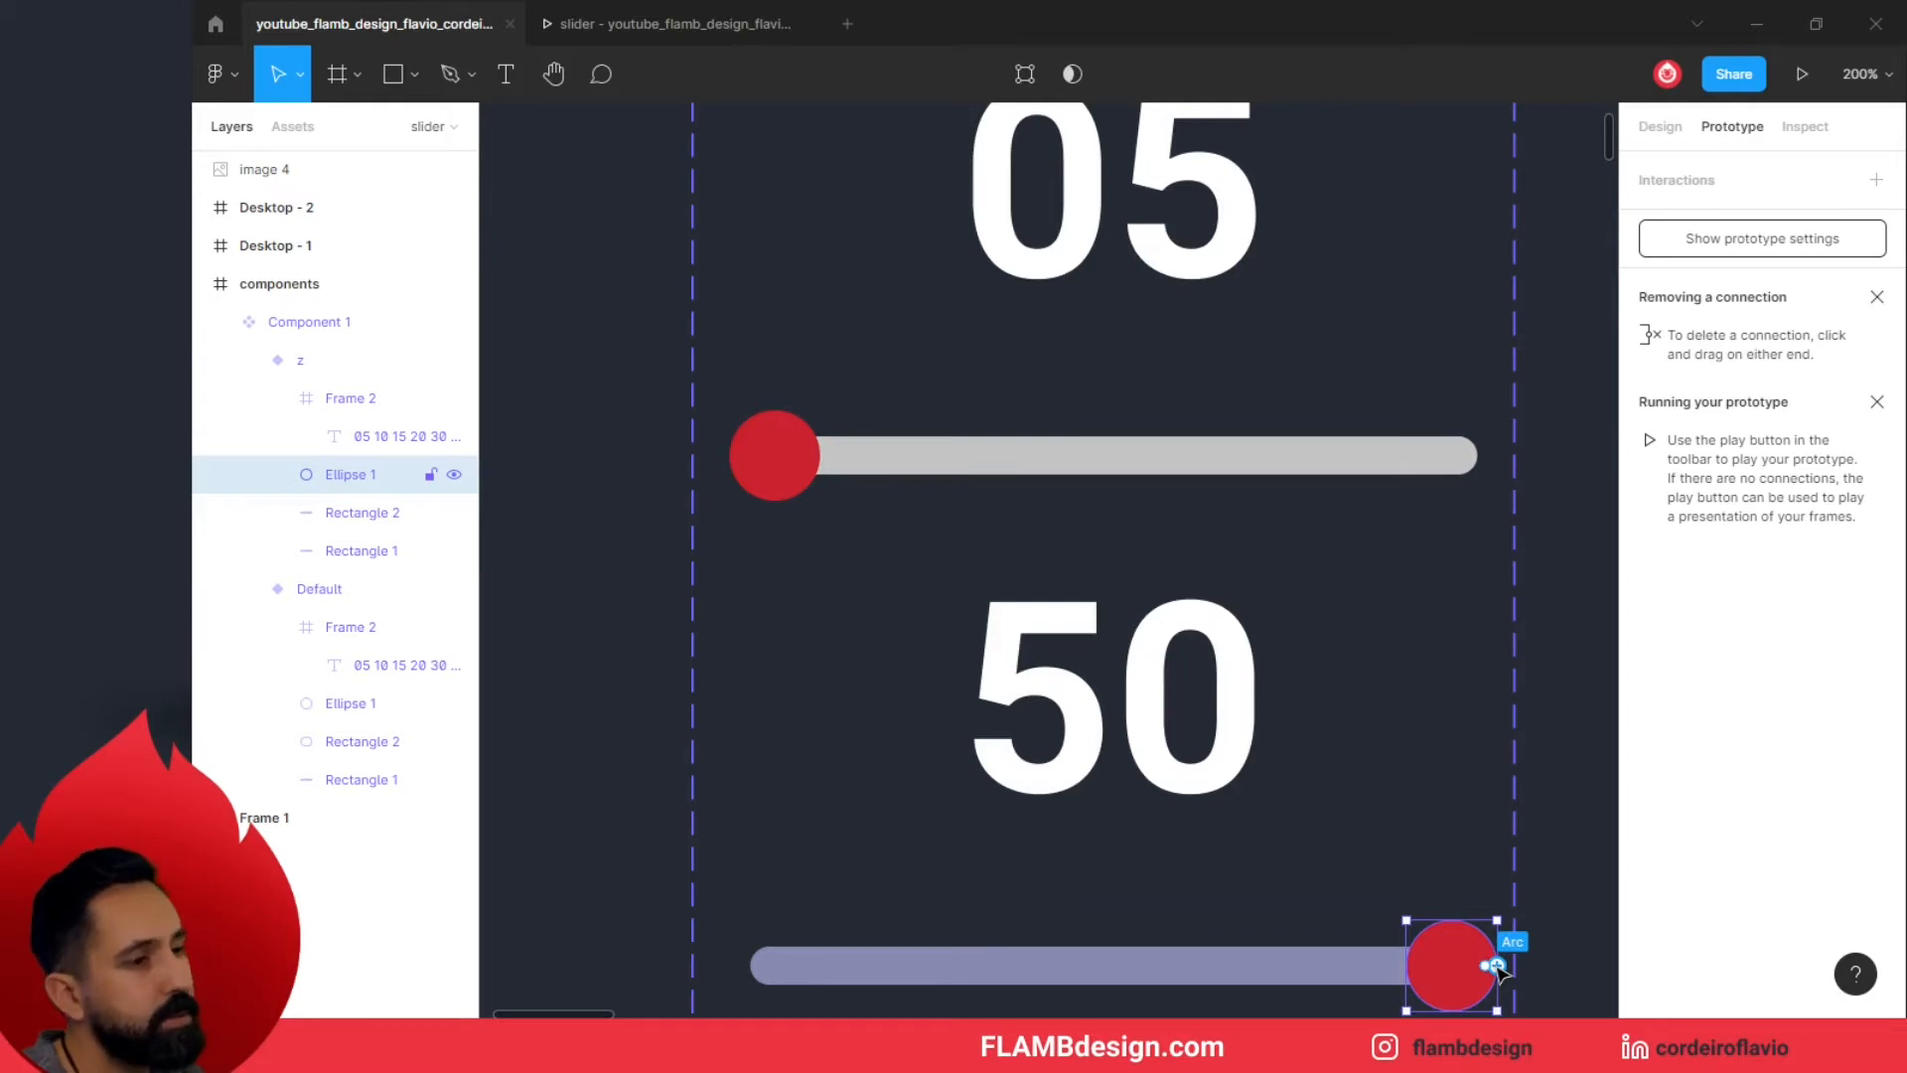
drag(1496, 964, 1331, 456)
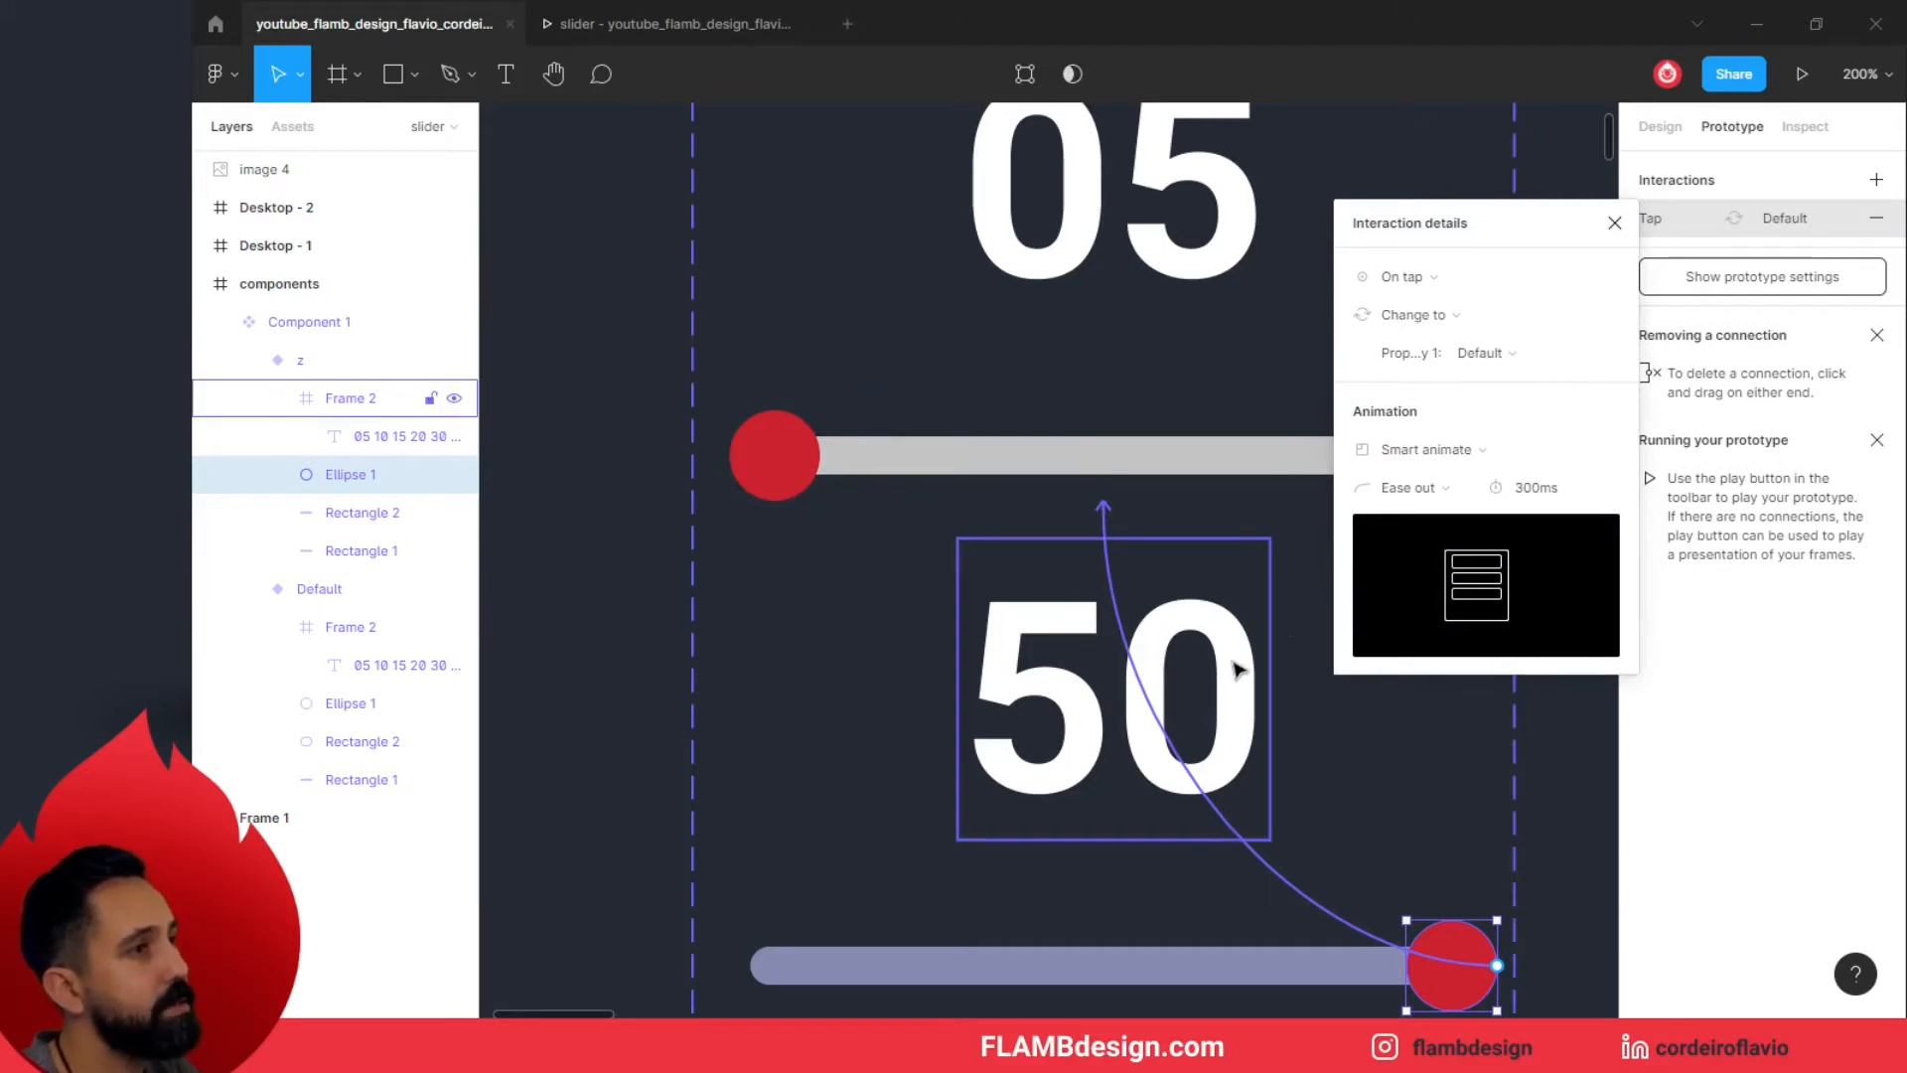
click(1401, 279)
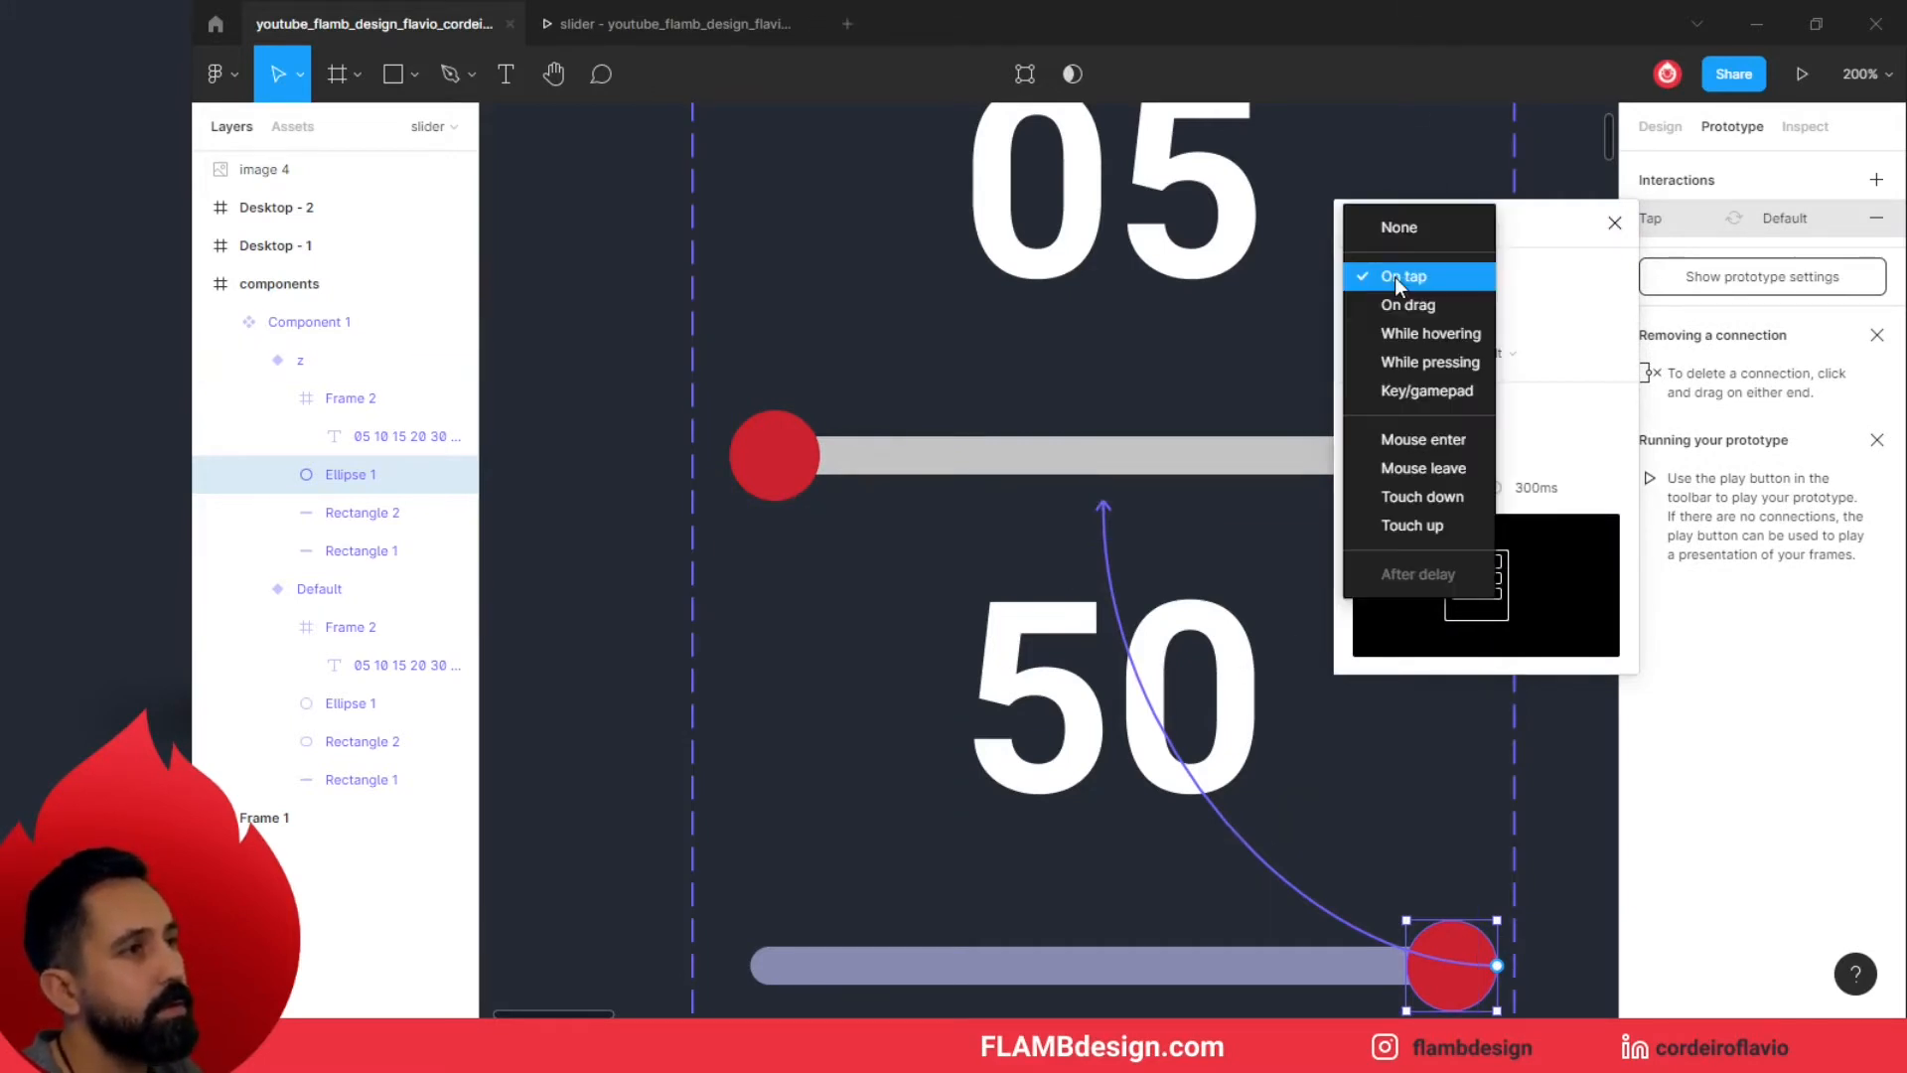
click(1414, 305)
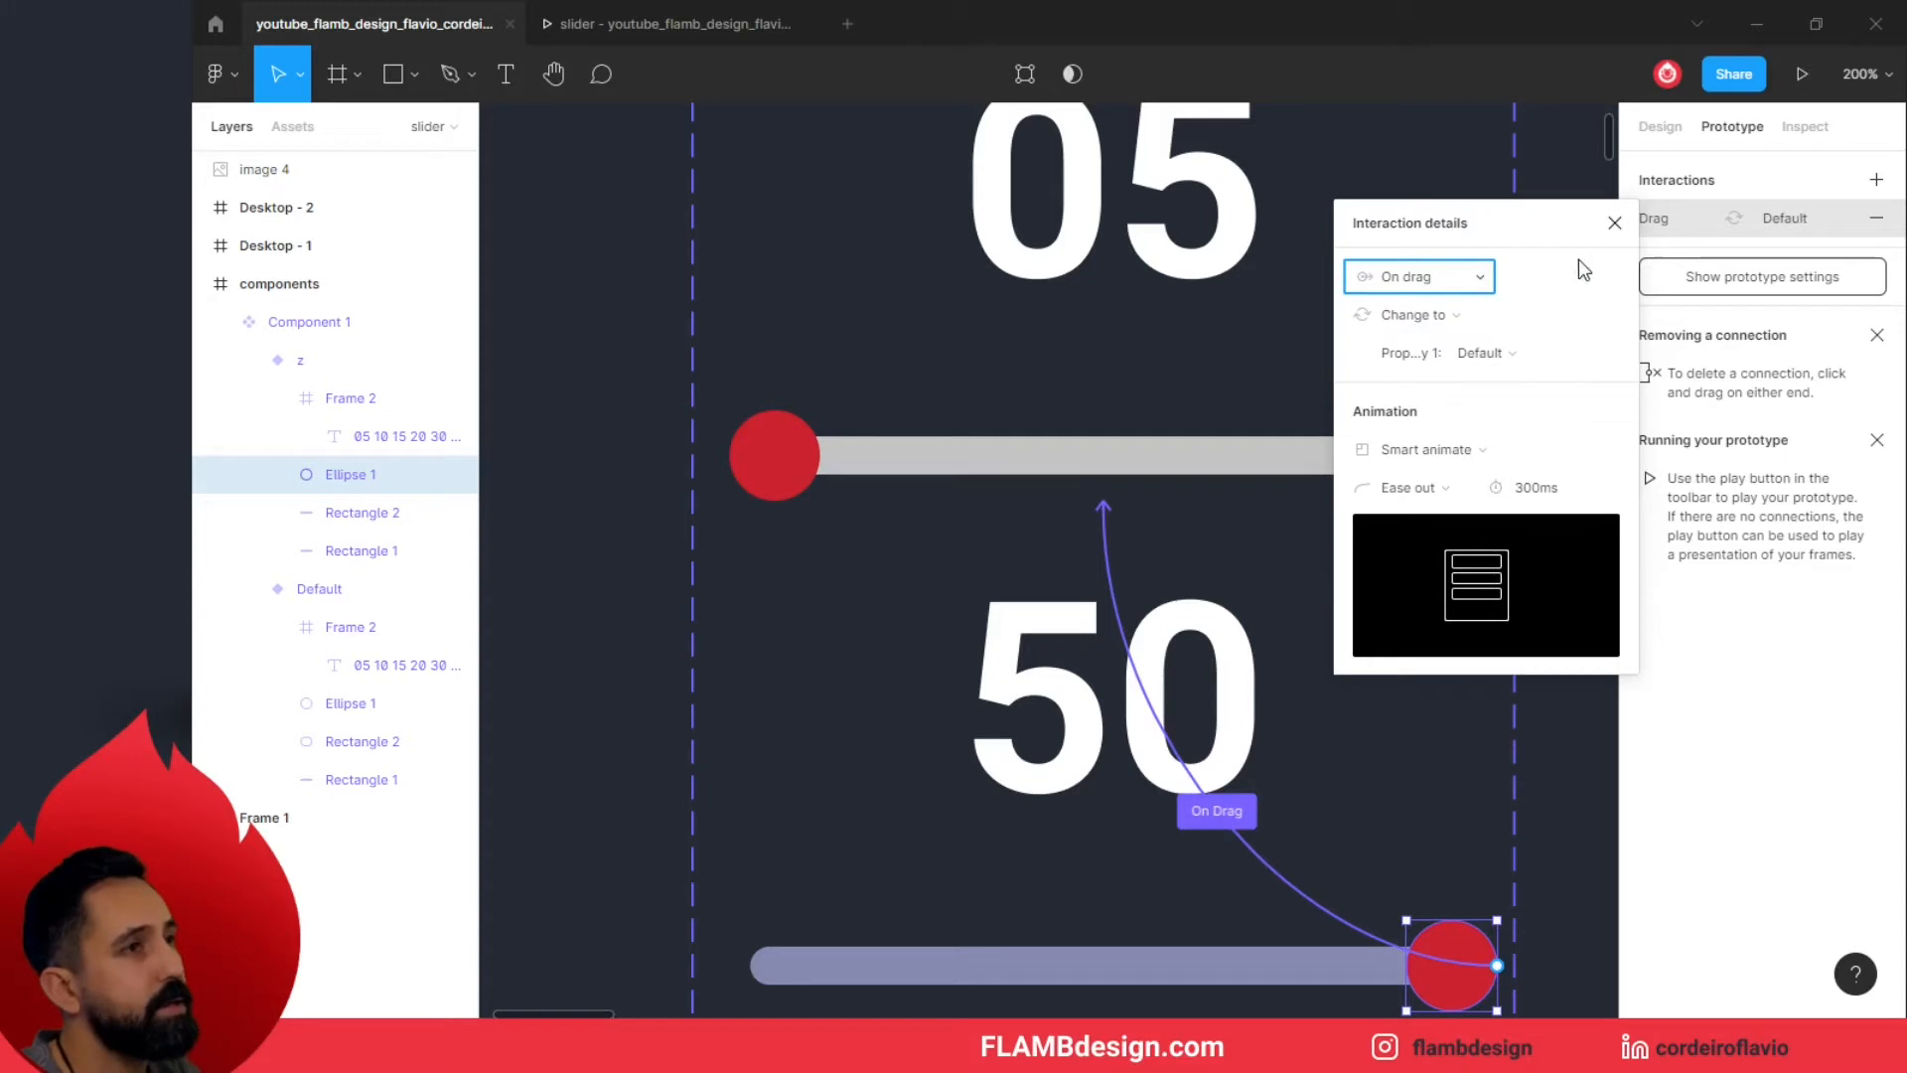
click(1614, 222)
scroll(1498, 652, up, 1)
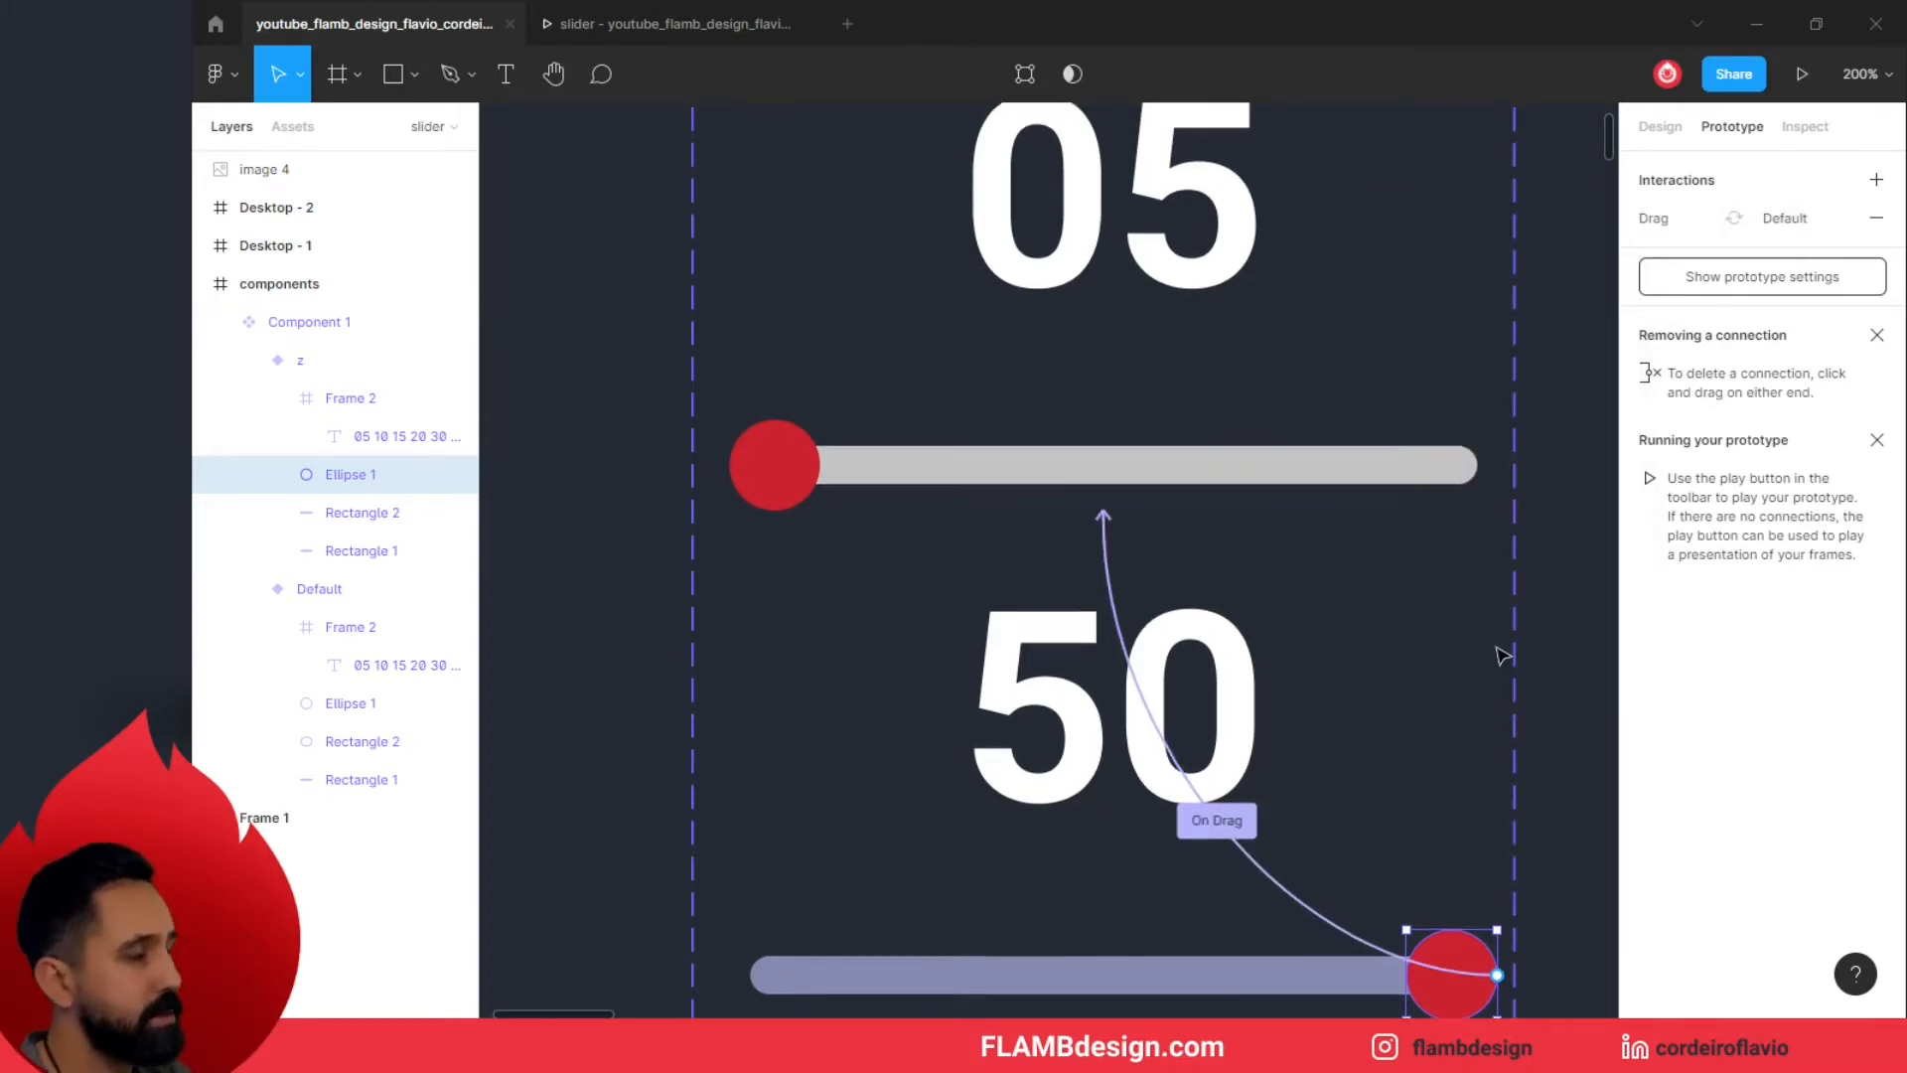
click(1546, 663)
- Place an instance of the slider component from the local components in the middle of Frame 1
key(minus)
key(minus)
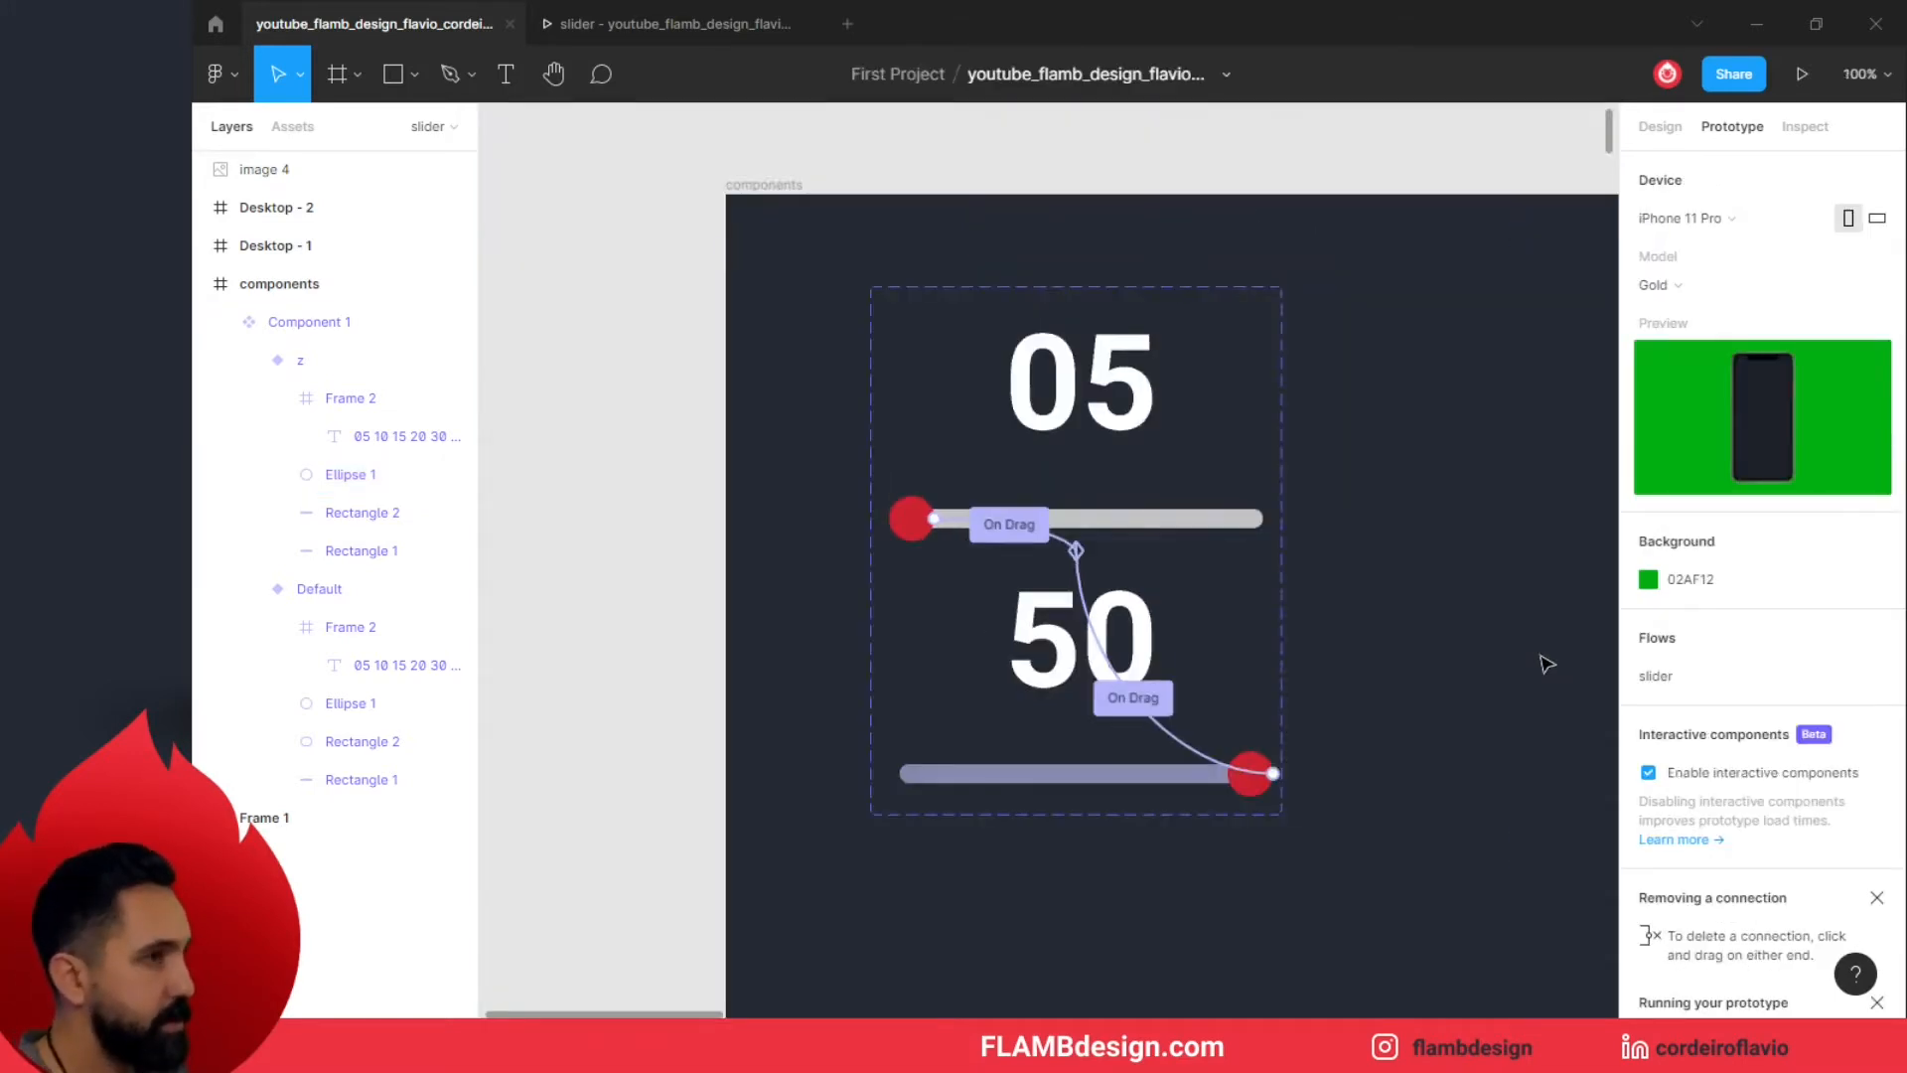
drag(1538, 655, 645, 581)
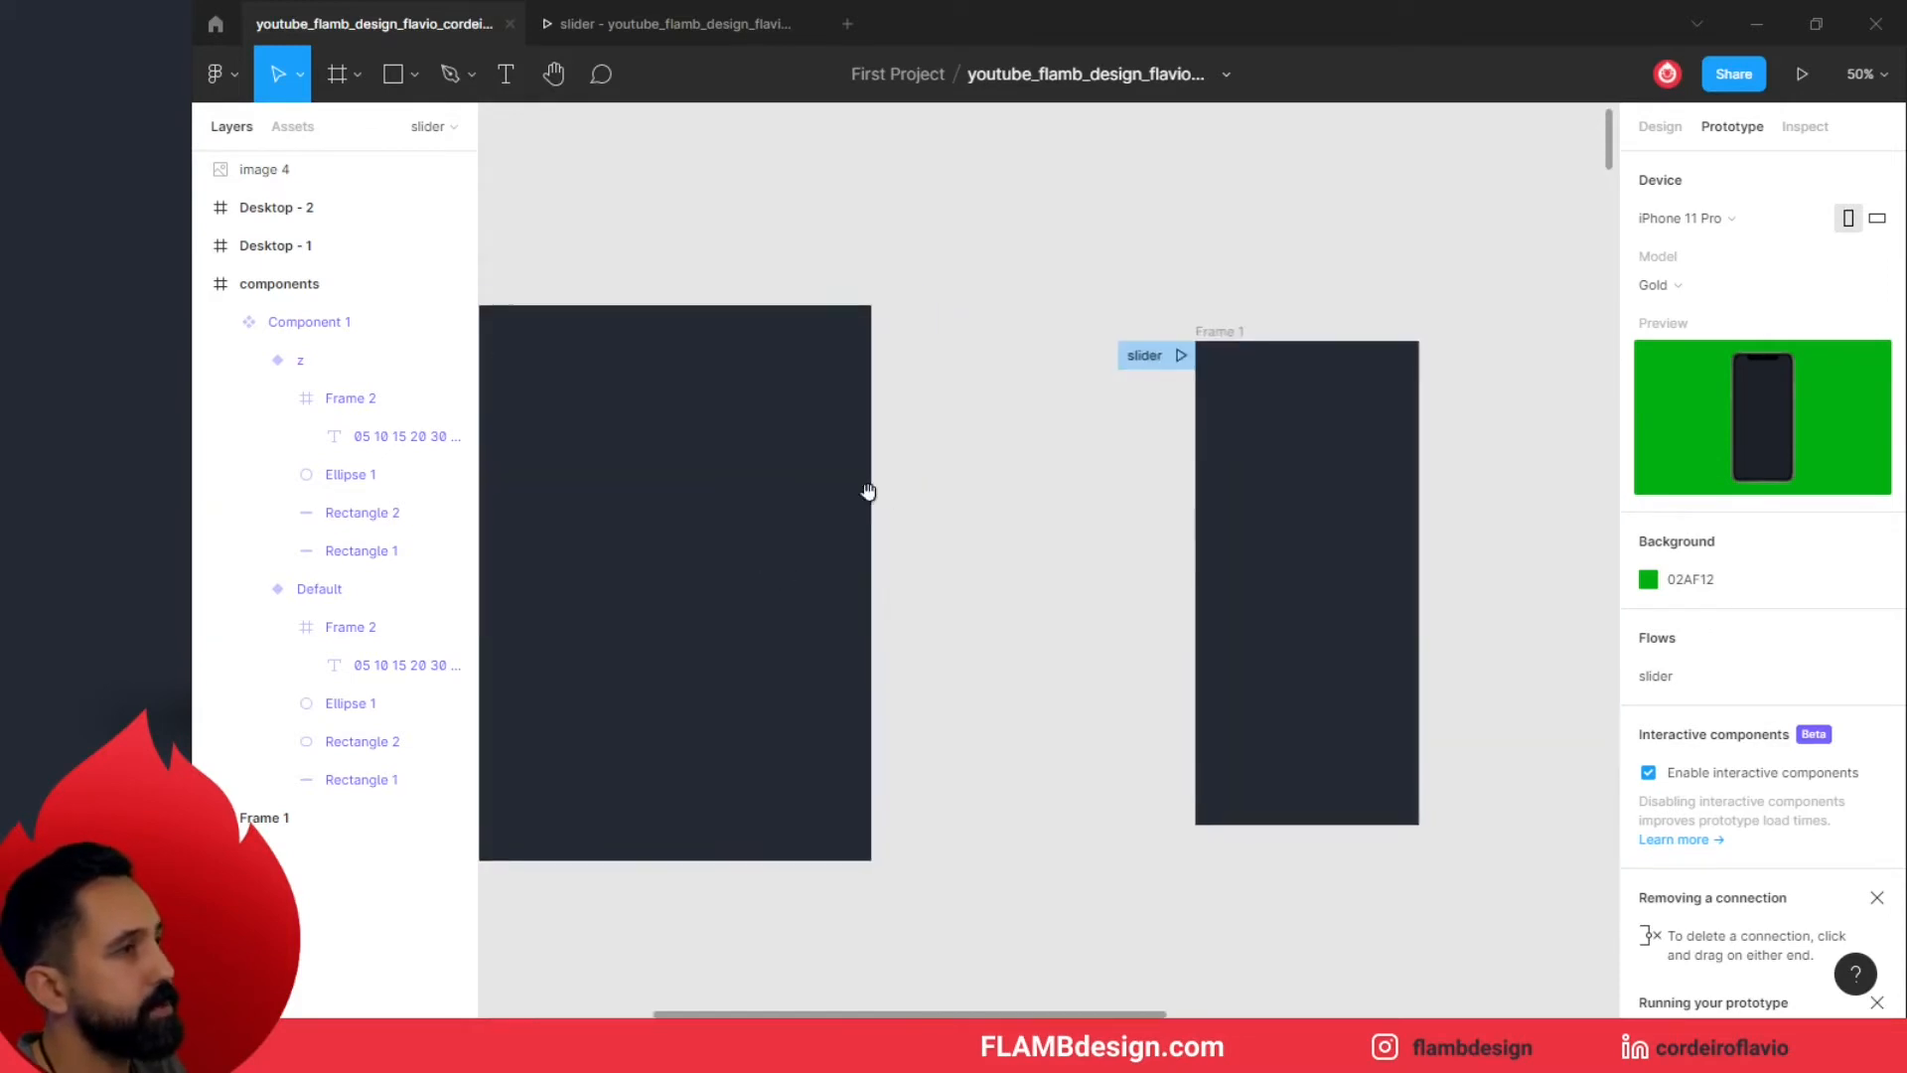
click(295, 139)
drag(282, 438, 1343, 571)
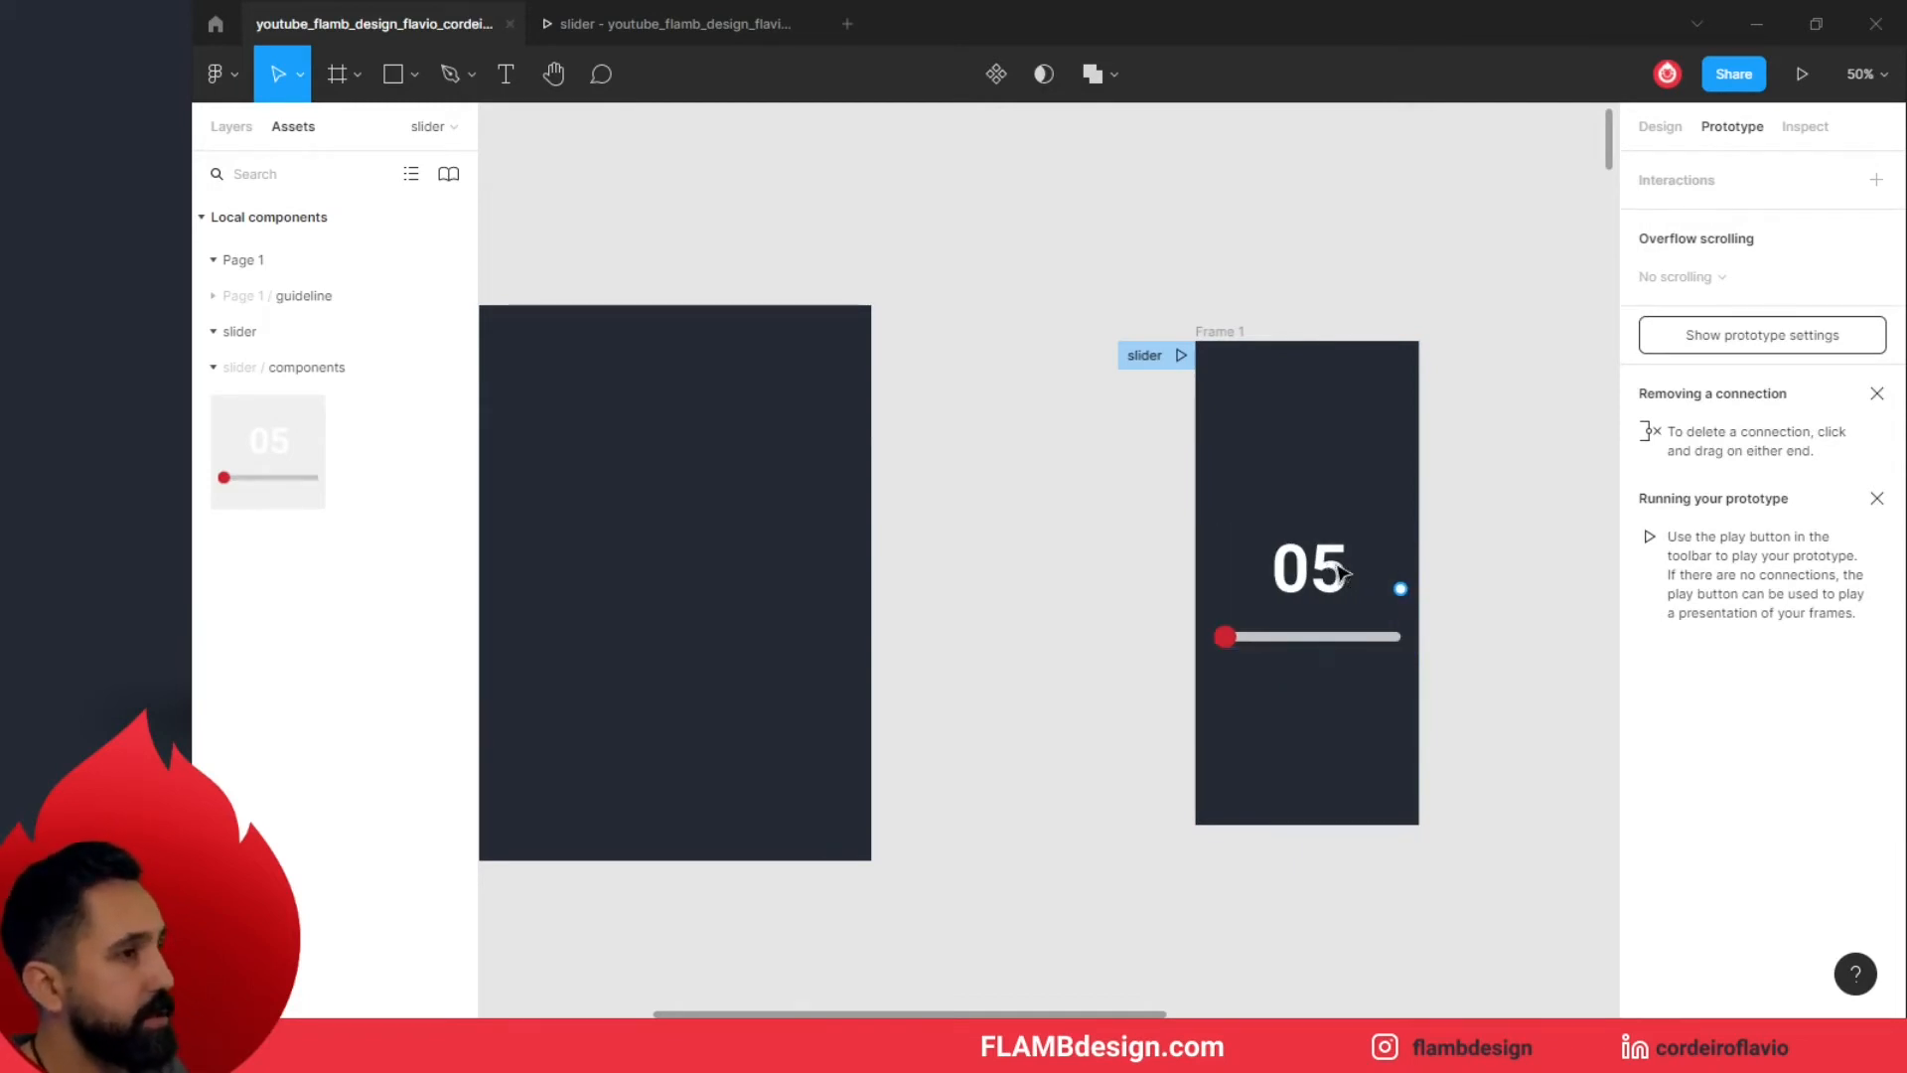
drag(1350, 568, 1332, 557)
click(1133, 533)
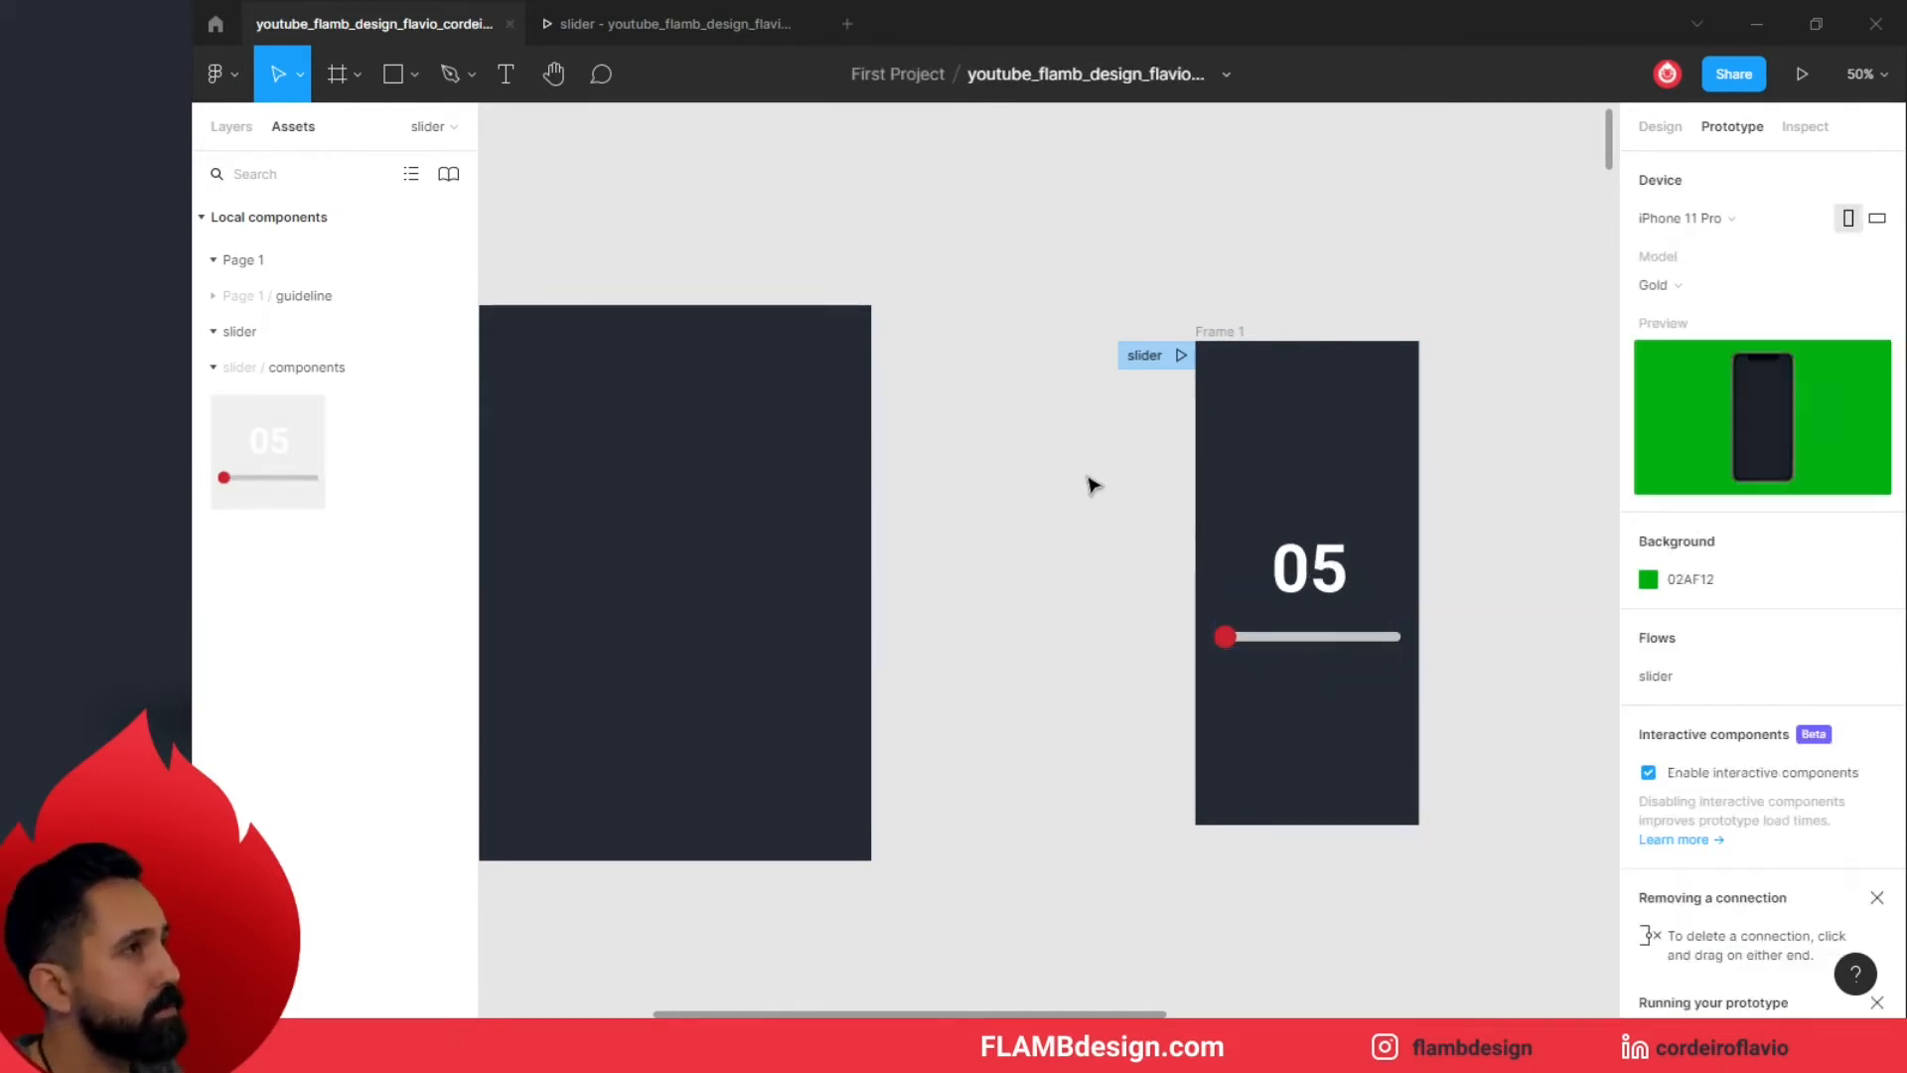
- Test the slider in the prototype preview by moving its handle to the far end of the track, and return to the design file
click(683, 33)
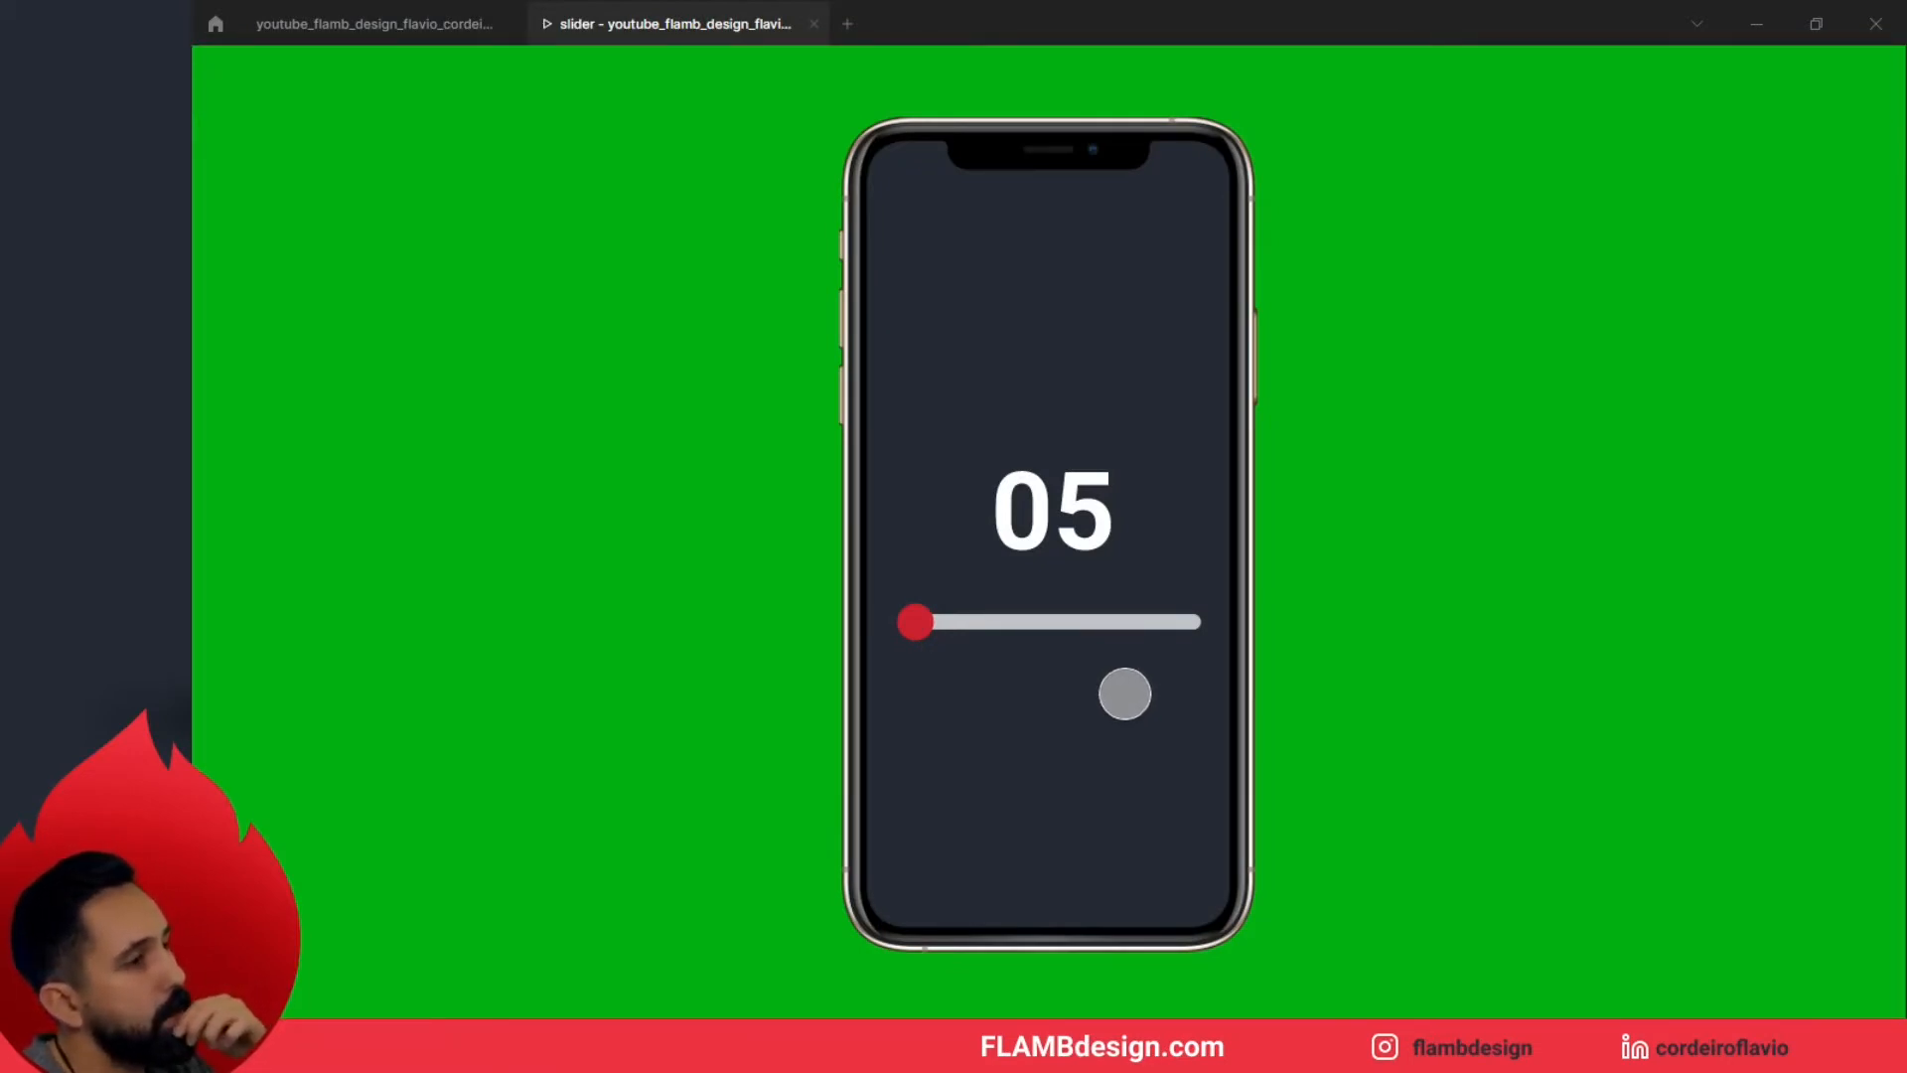
drag(932, 632, 1184, 642)
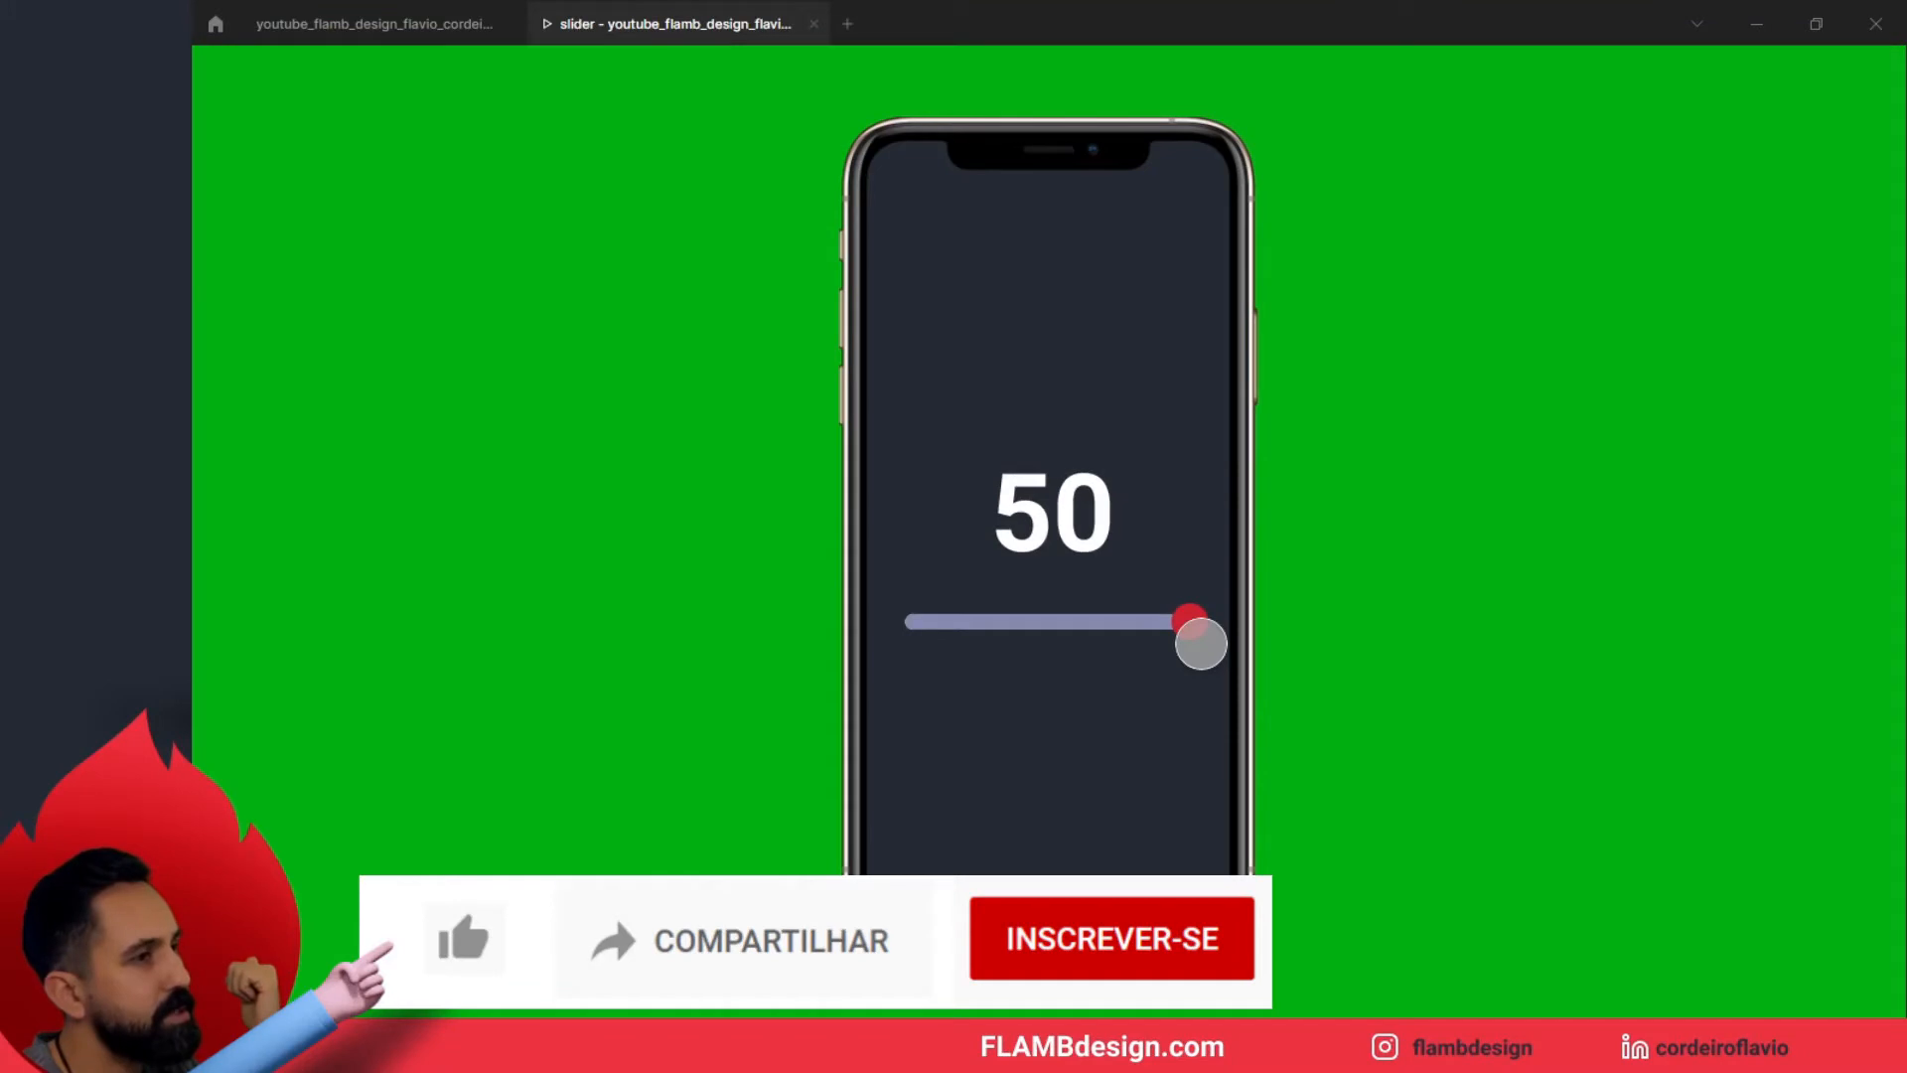
mouse_move(1205, 634)
mouse_down()
mouse_move(899, 614)
mouse_move(1141, 616)
mouse_move(1214, 639)
mouse_up()
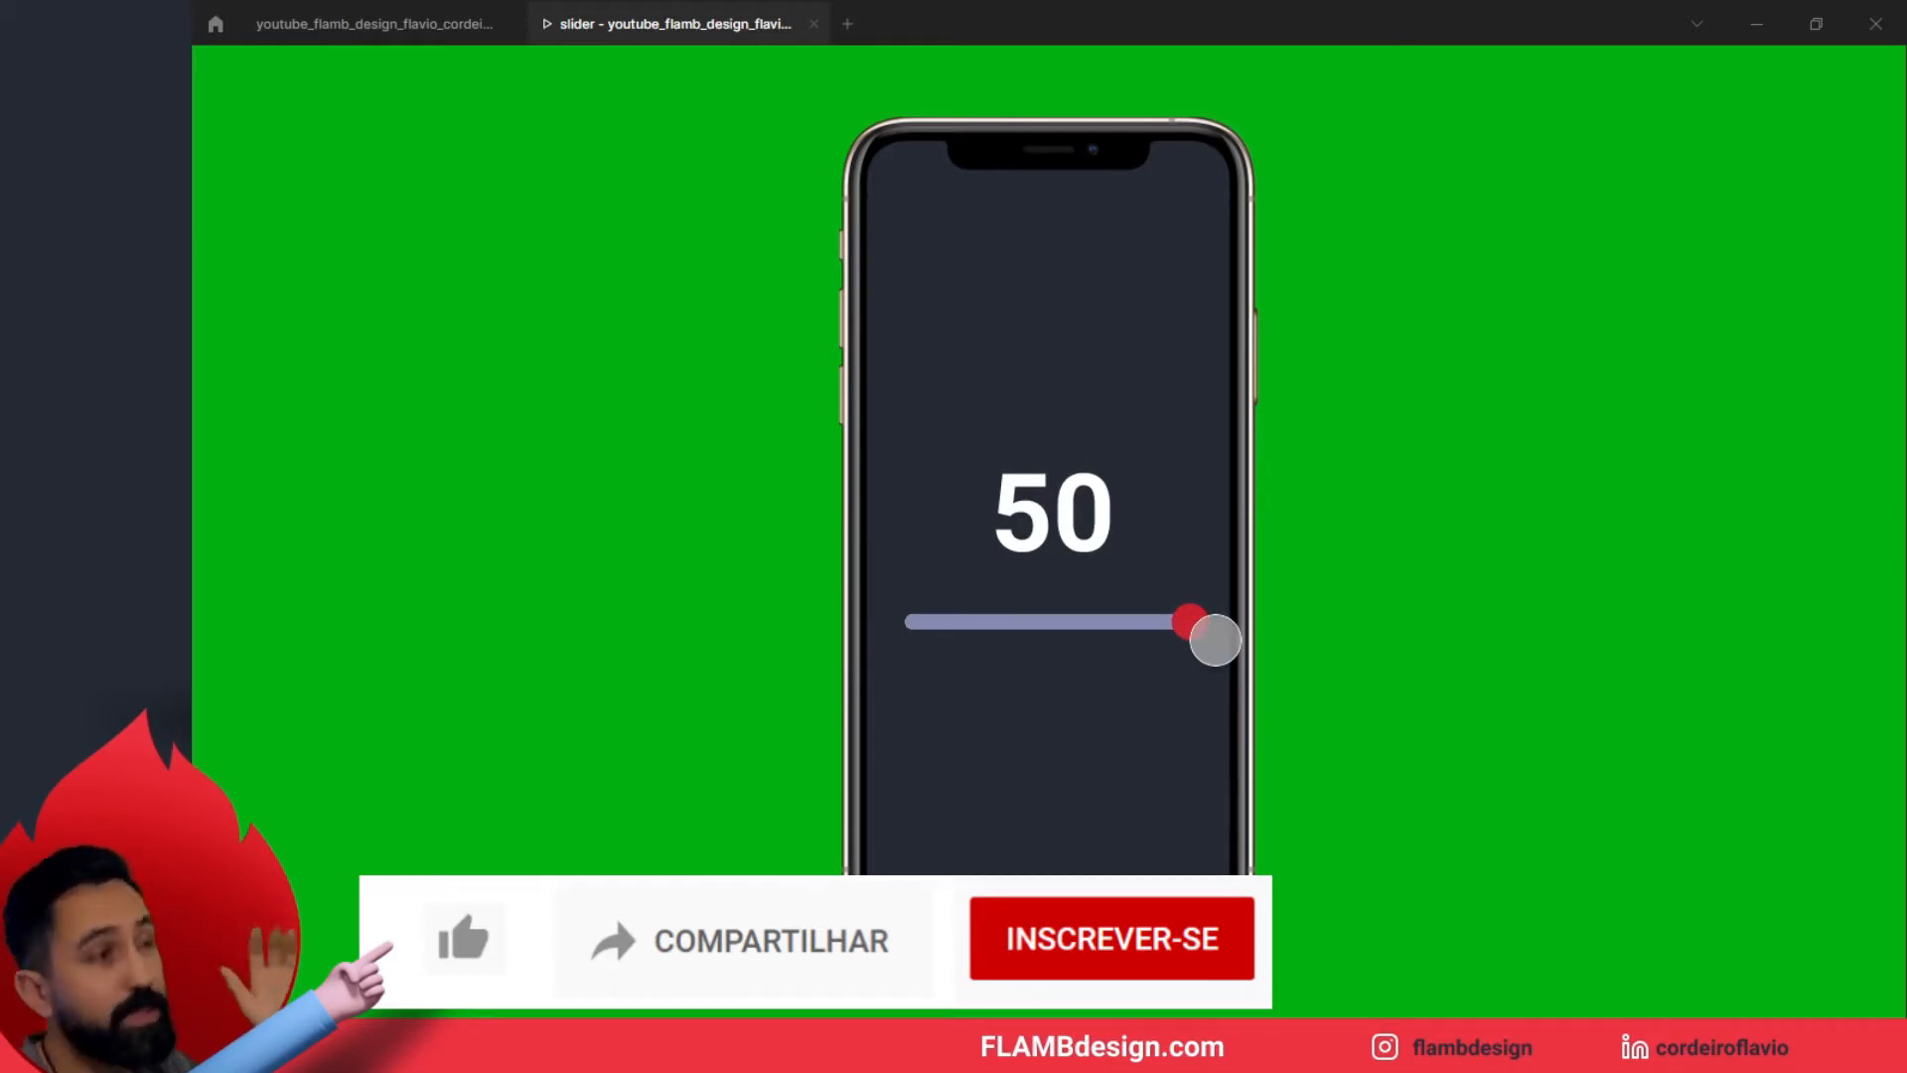
click(415, 26)
click(1120, 643)
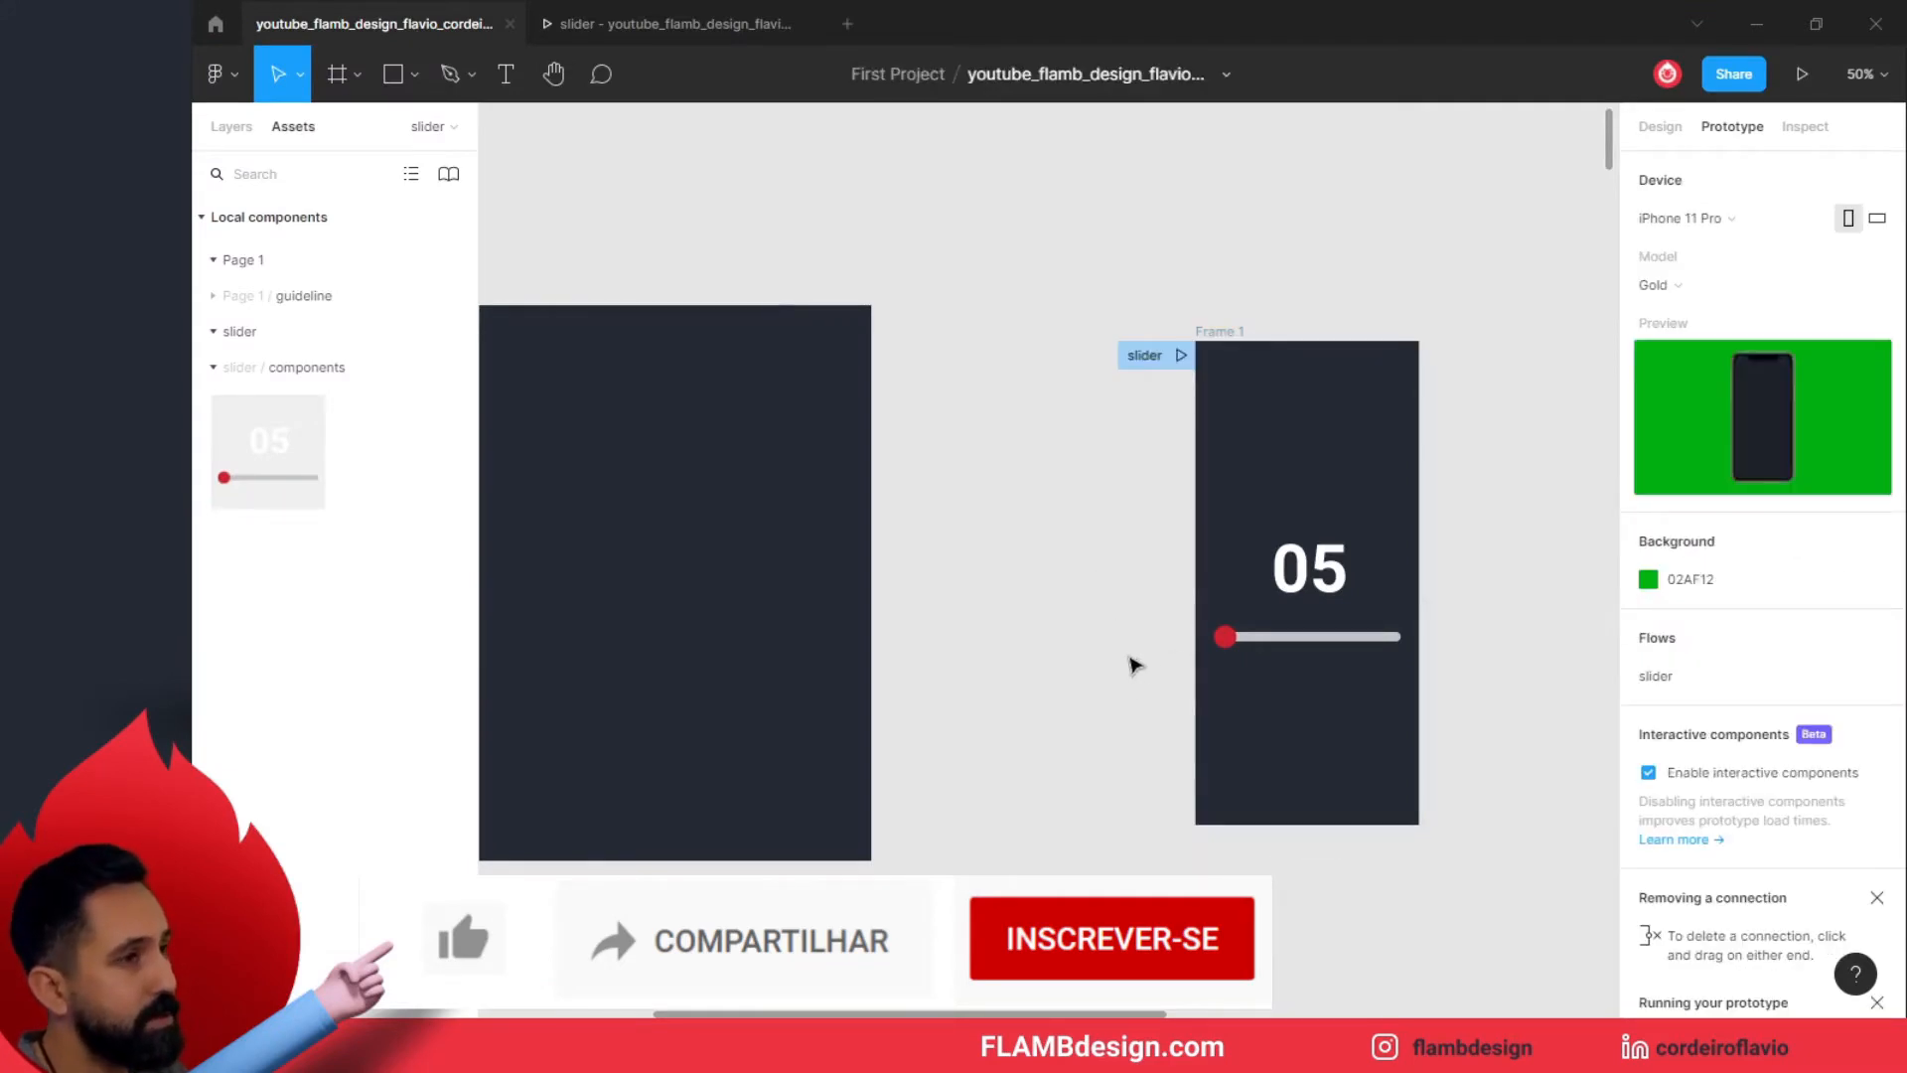
- Change the fill of the empty Frame 1 to a radial gradient
scroll(1123, 728, up, 1)
scroll(1090, 674, right, 2)
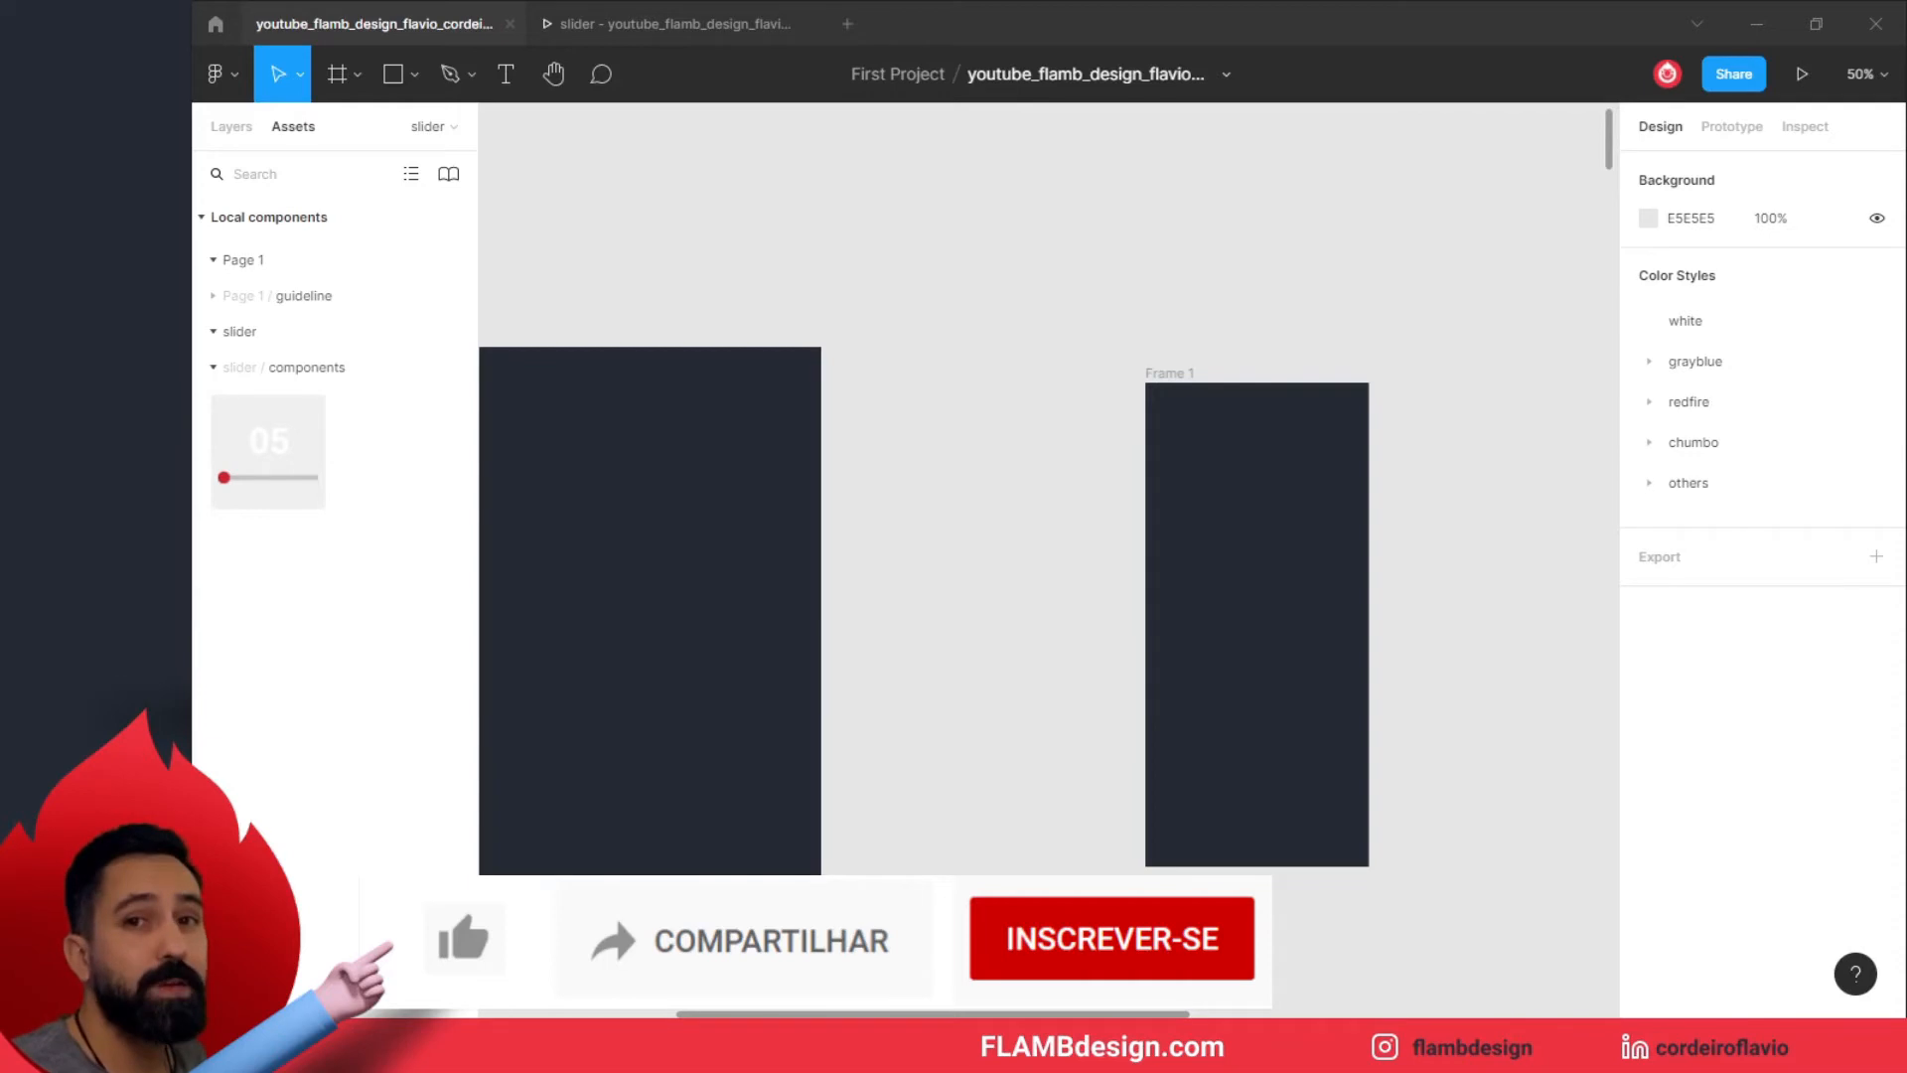
click(1180, 376)
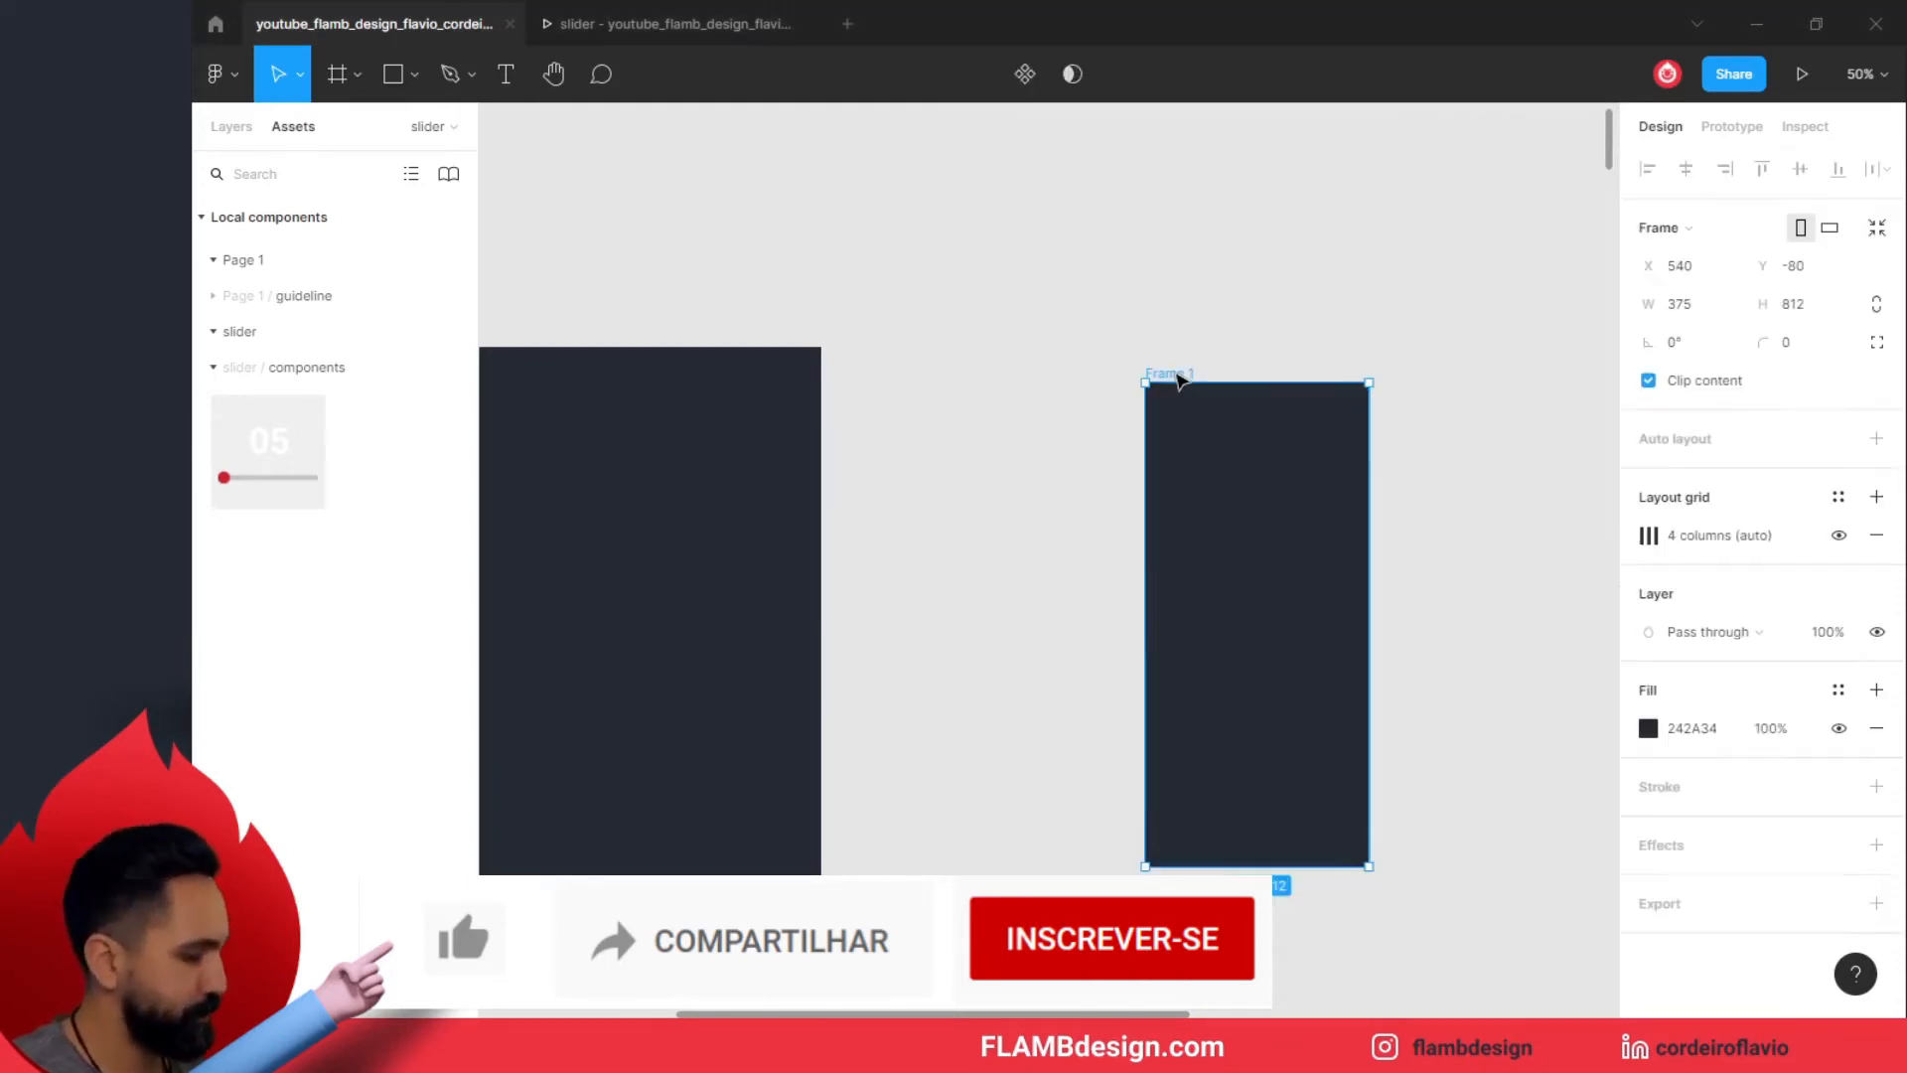
click(1062, 600)
scroll(919, 617, right, 5)
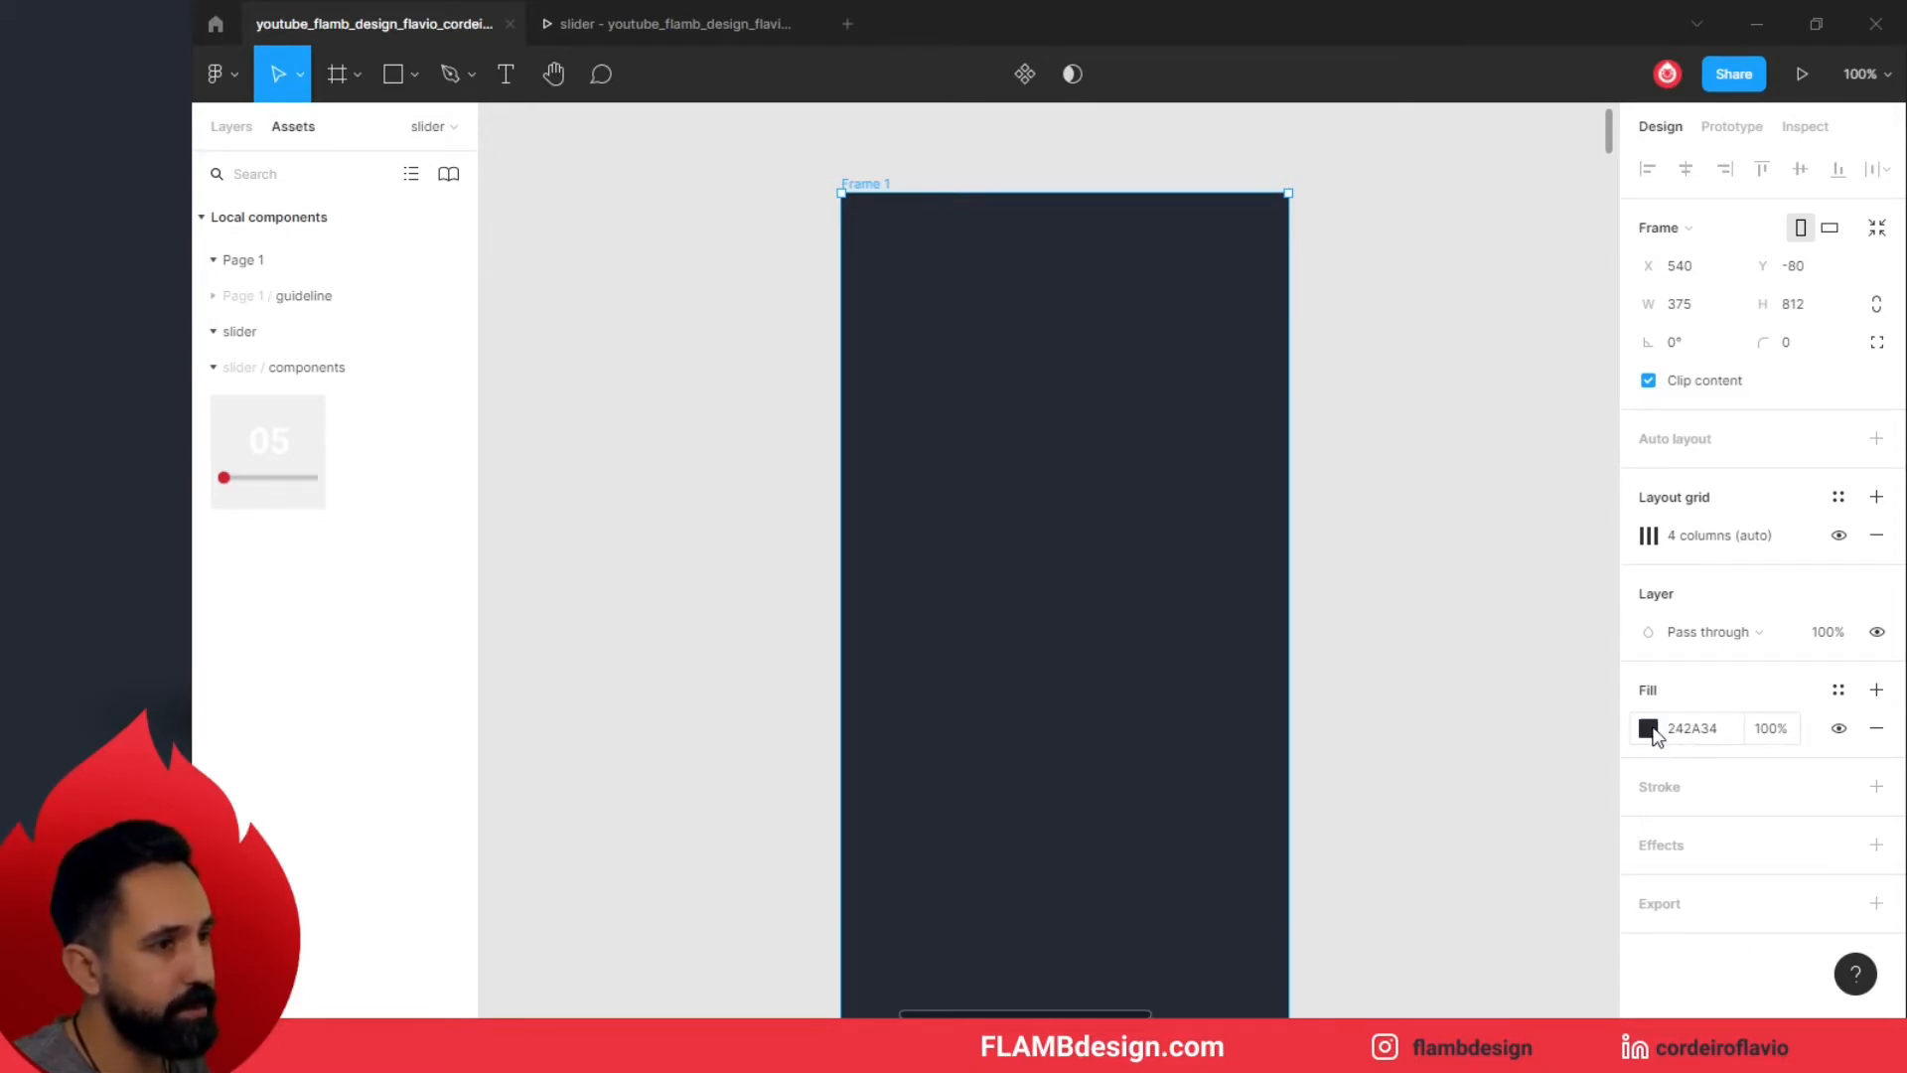
click(1650, 730)
click(1393, 405)
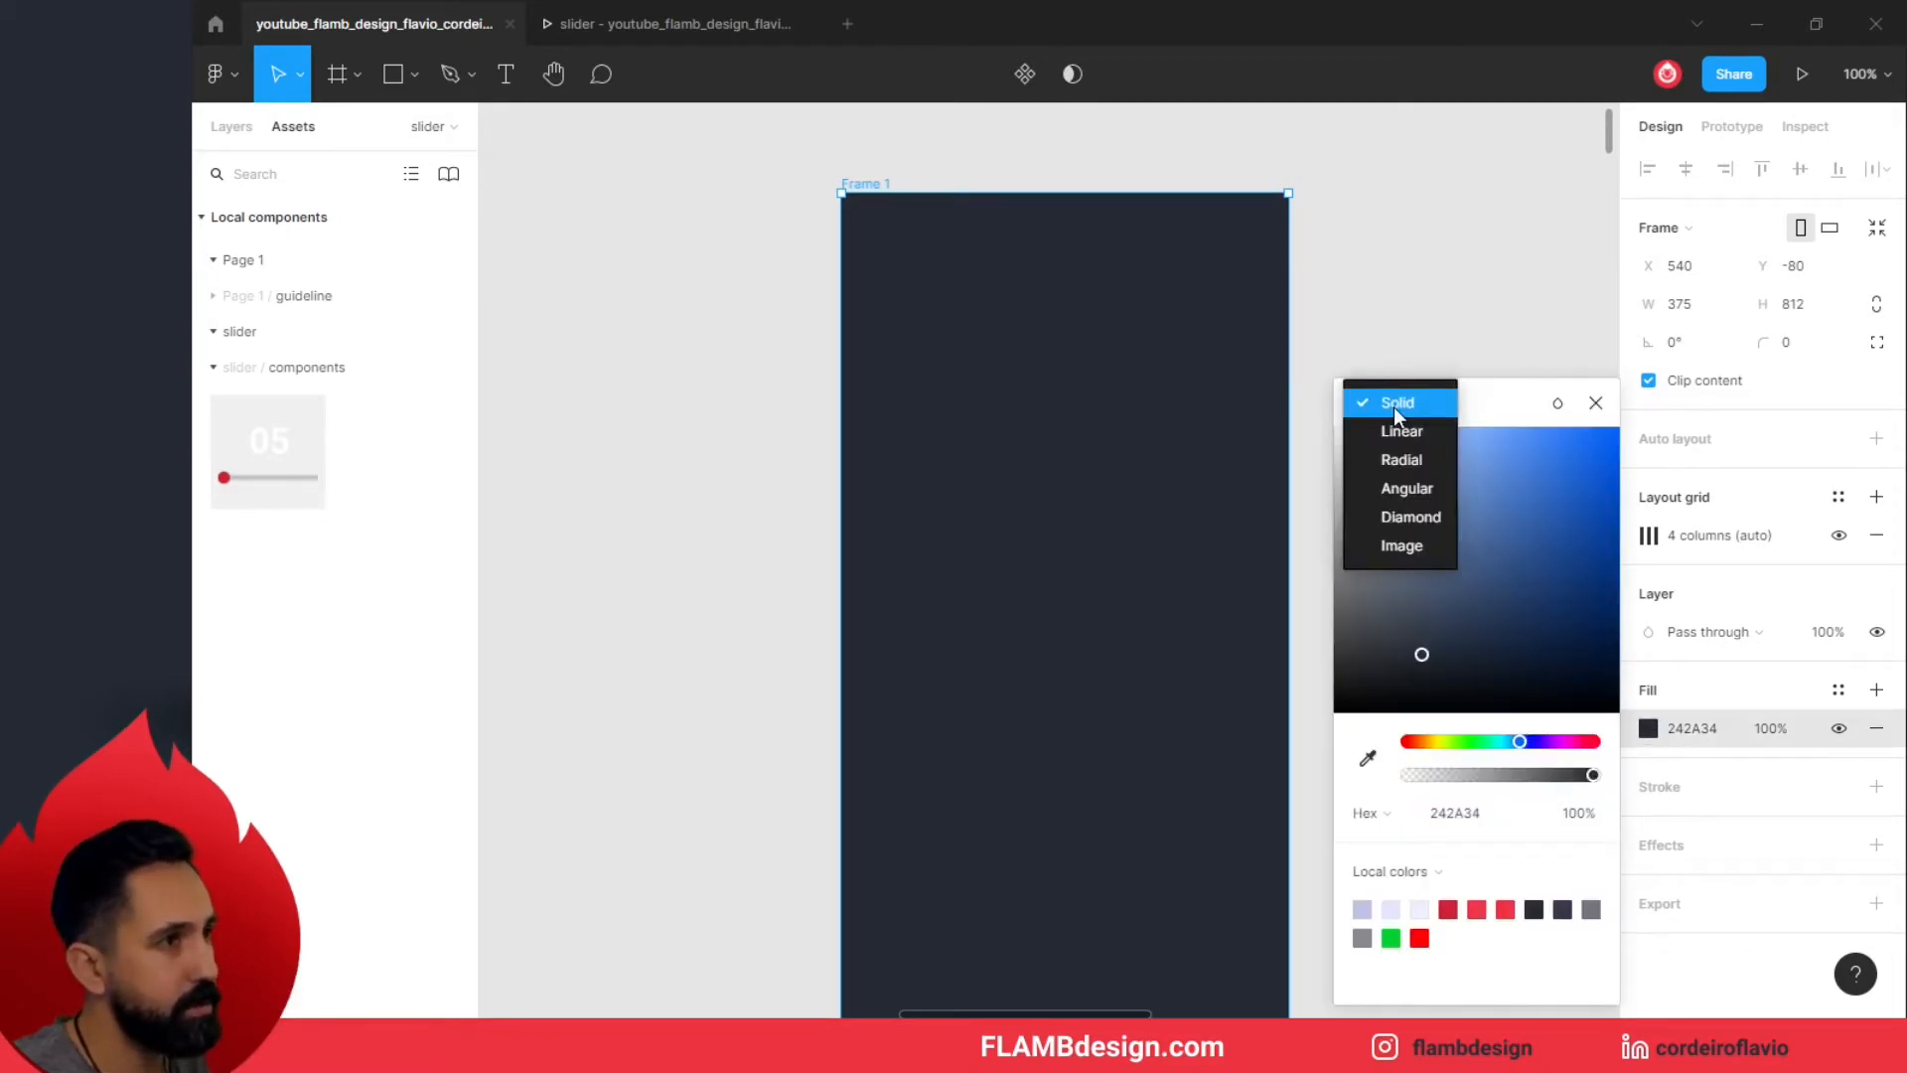
click(1403, 429)
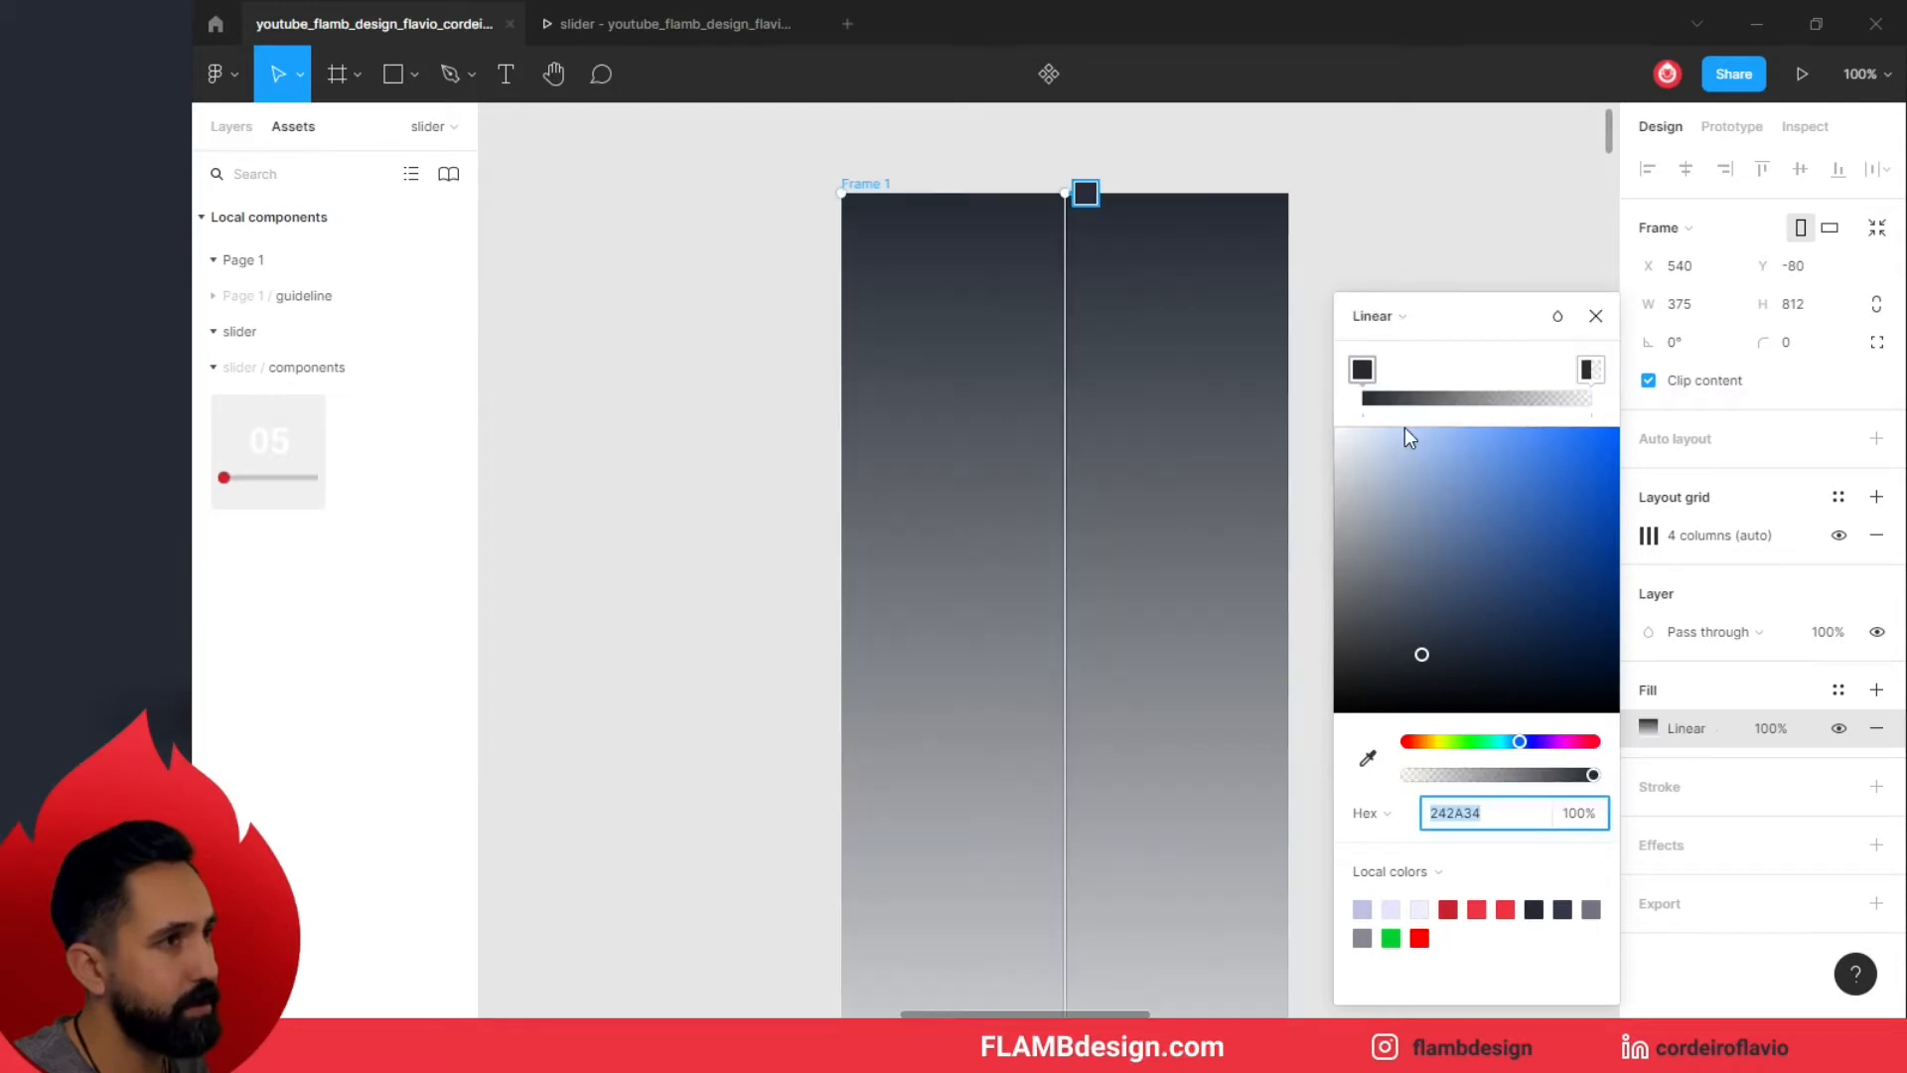
click(1363, 370)
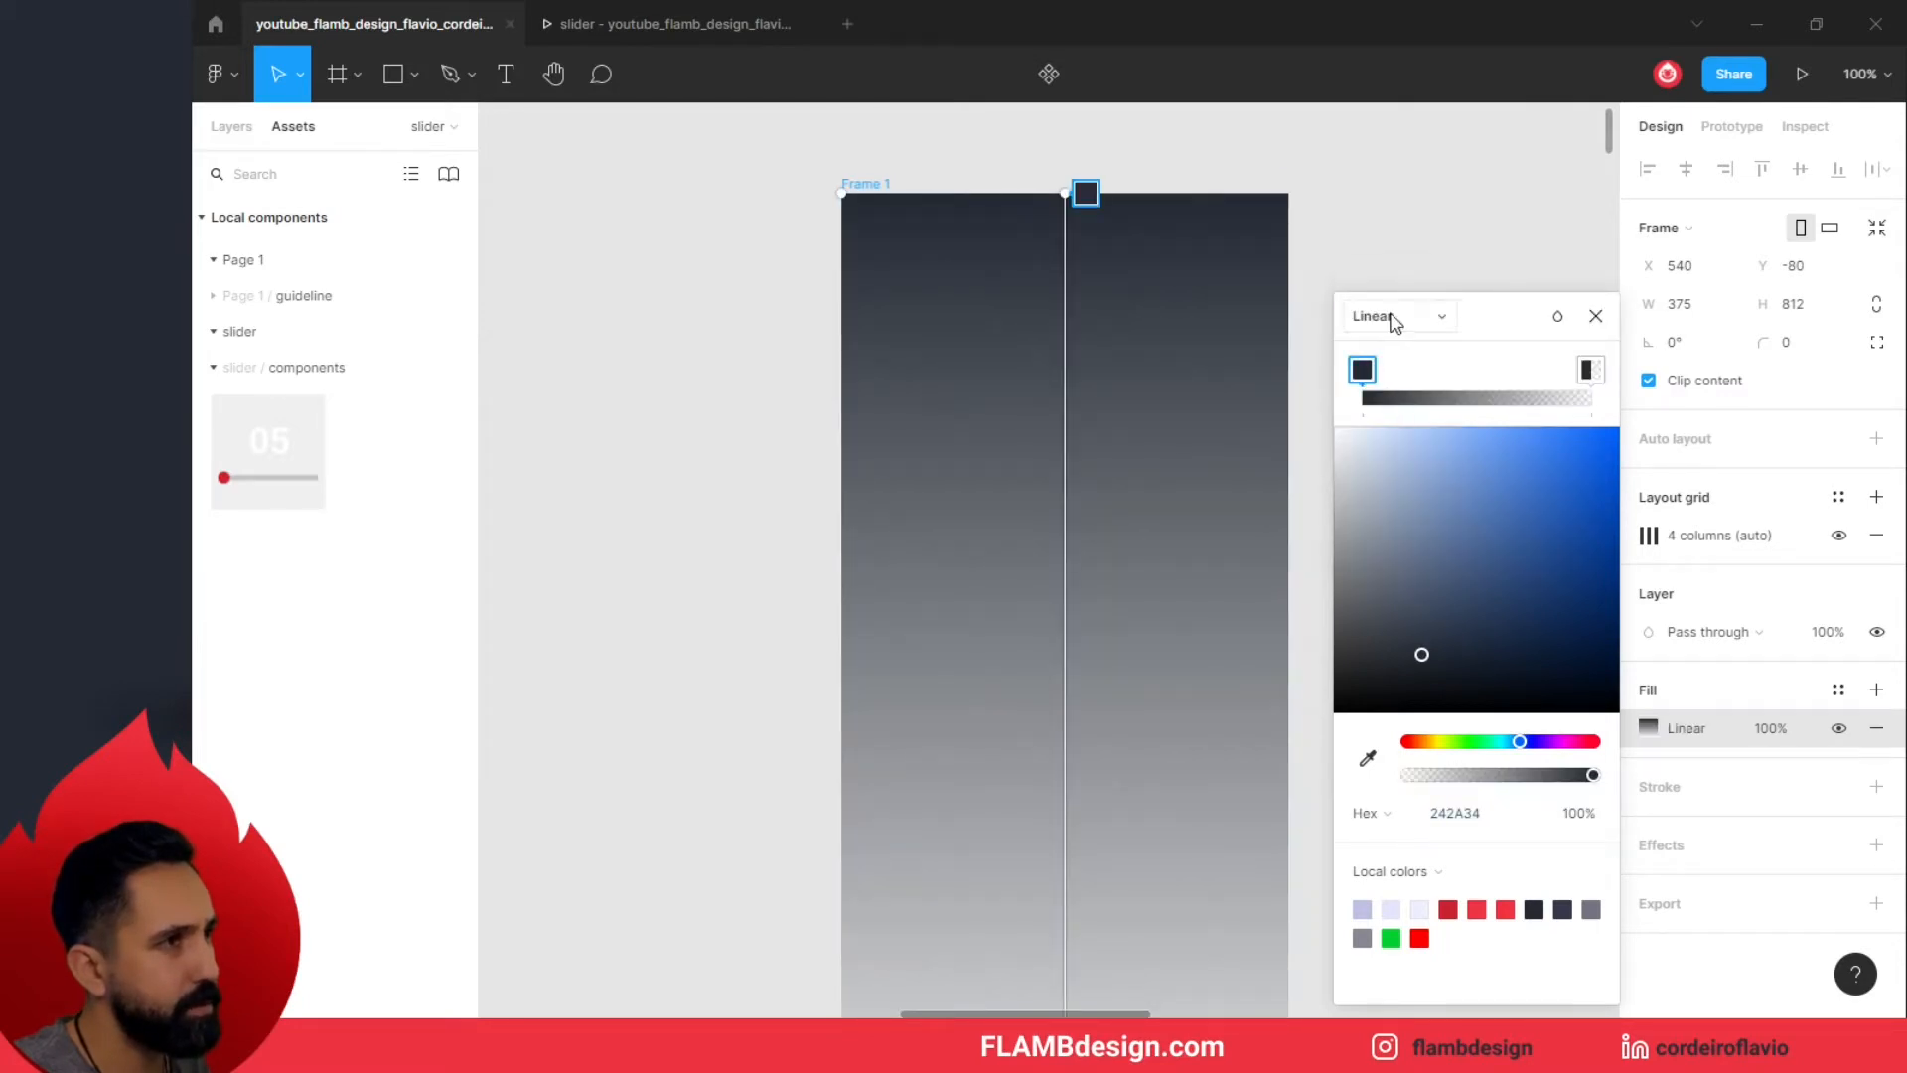
click(1390, 316)
click(1404, 347)
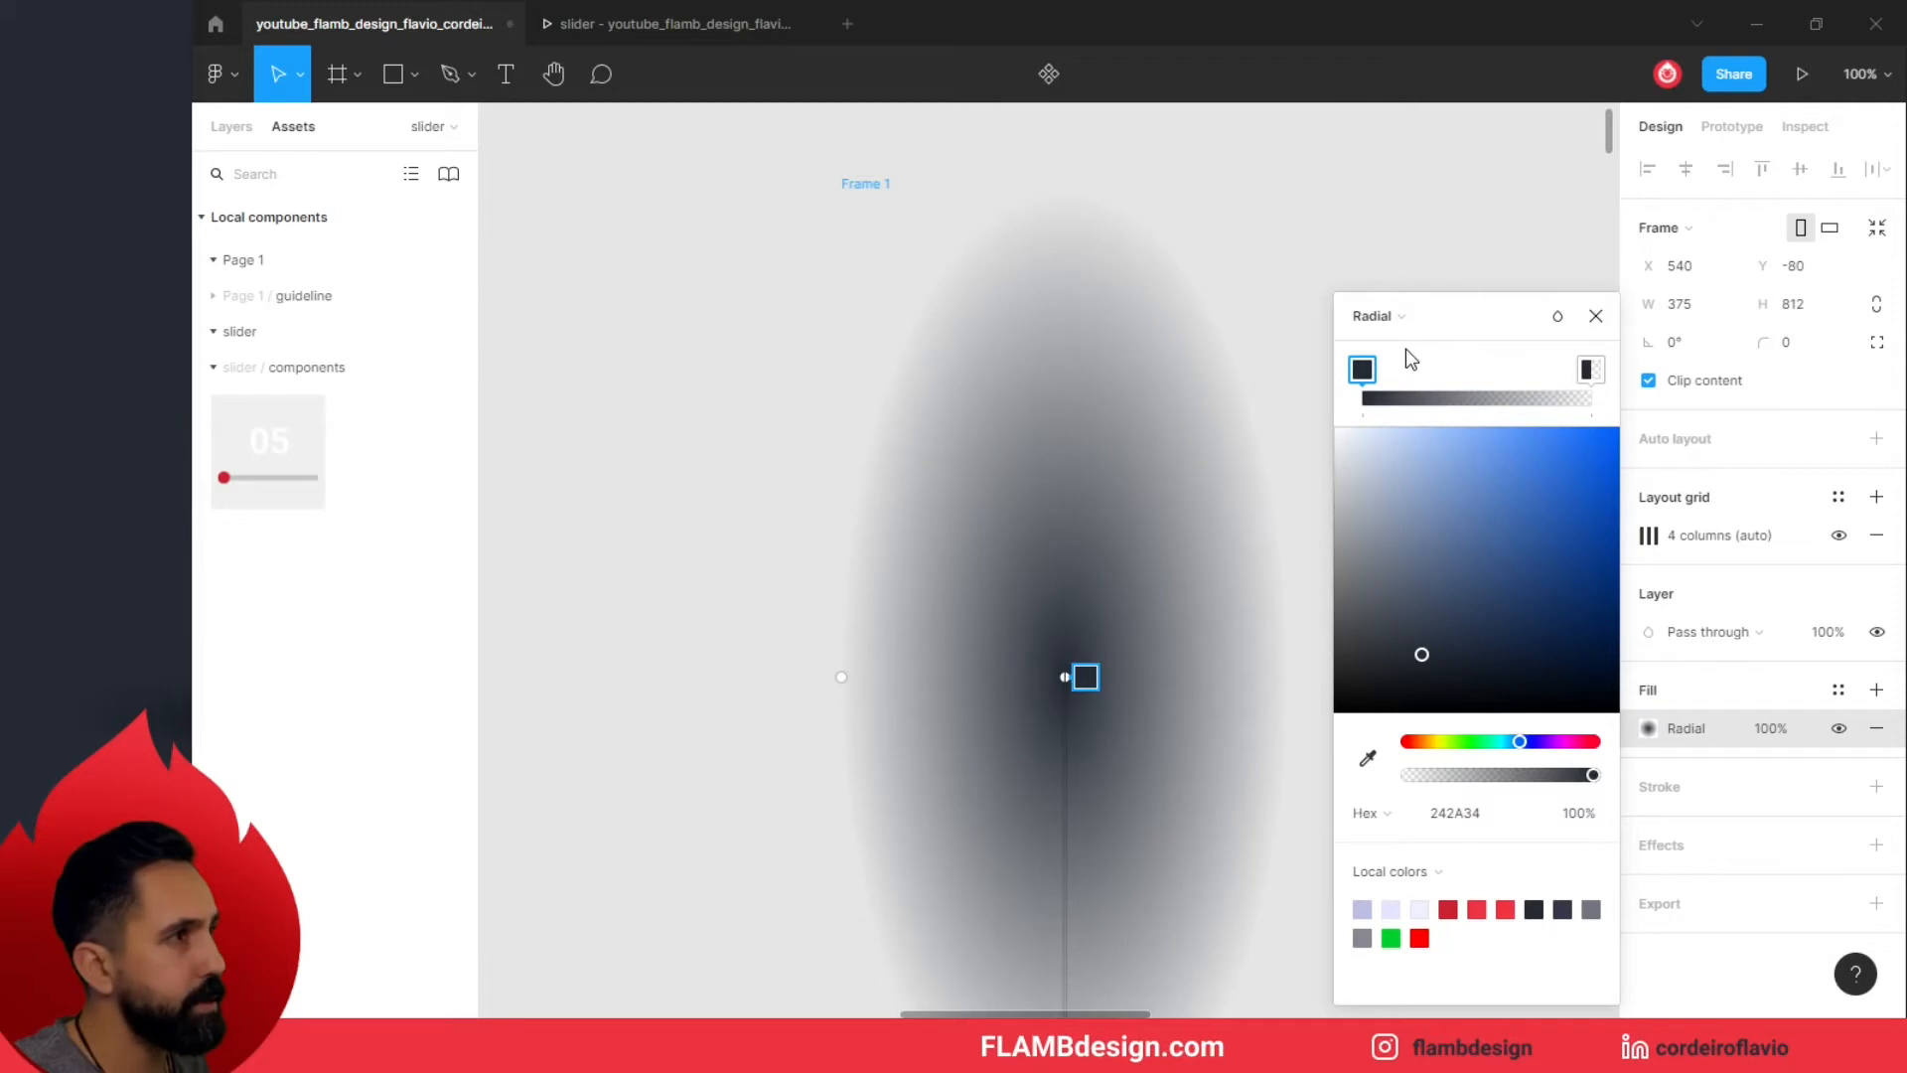
- Place the radial gradient's start near Frame 1's upper-left corner and its end just beyond the lower edge
drag(1070, 676, 930, 303)
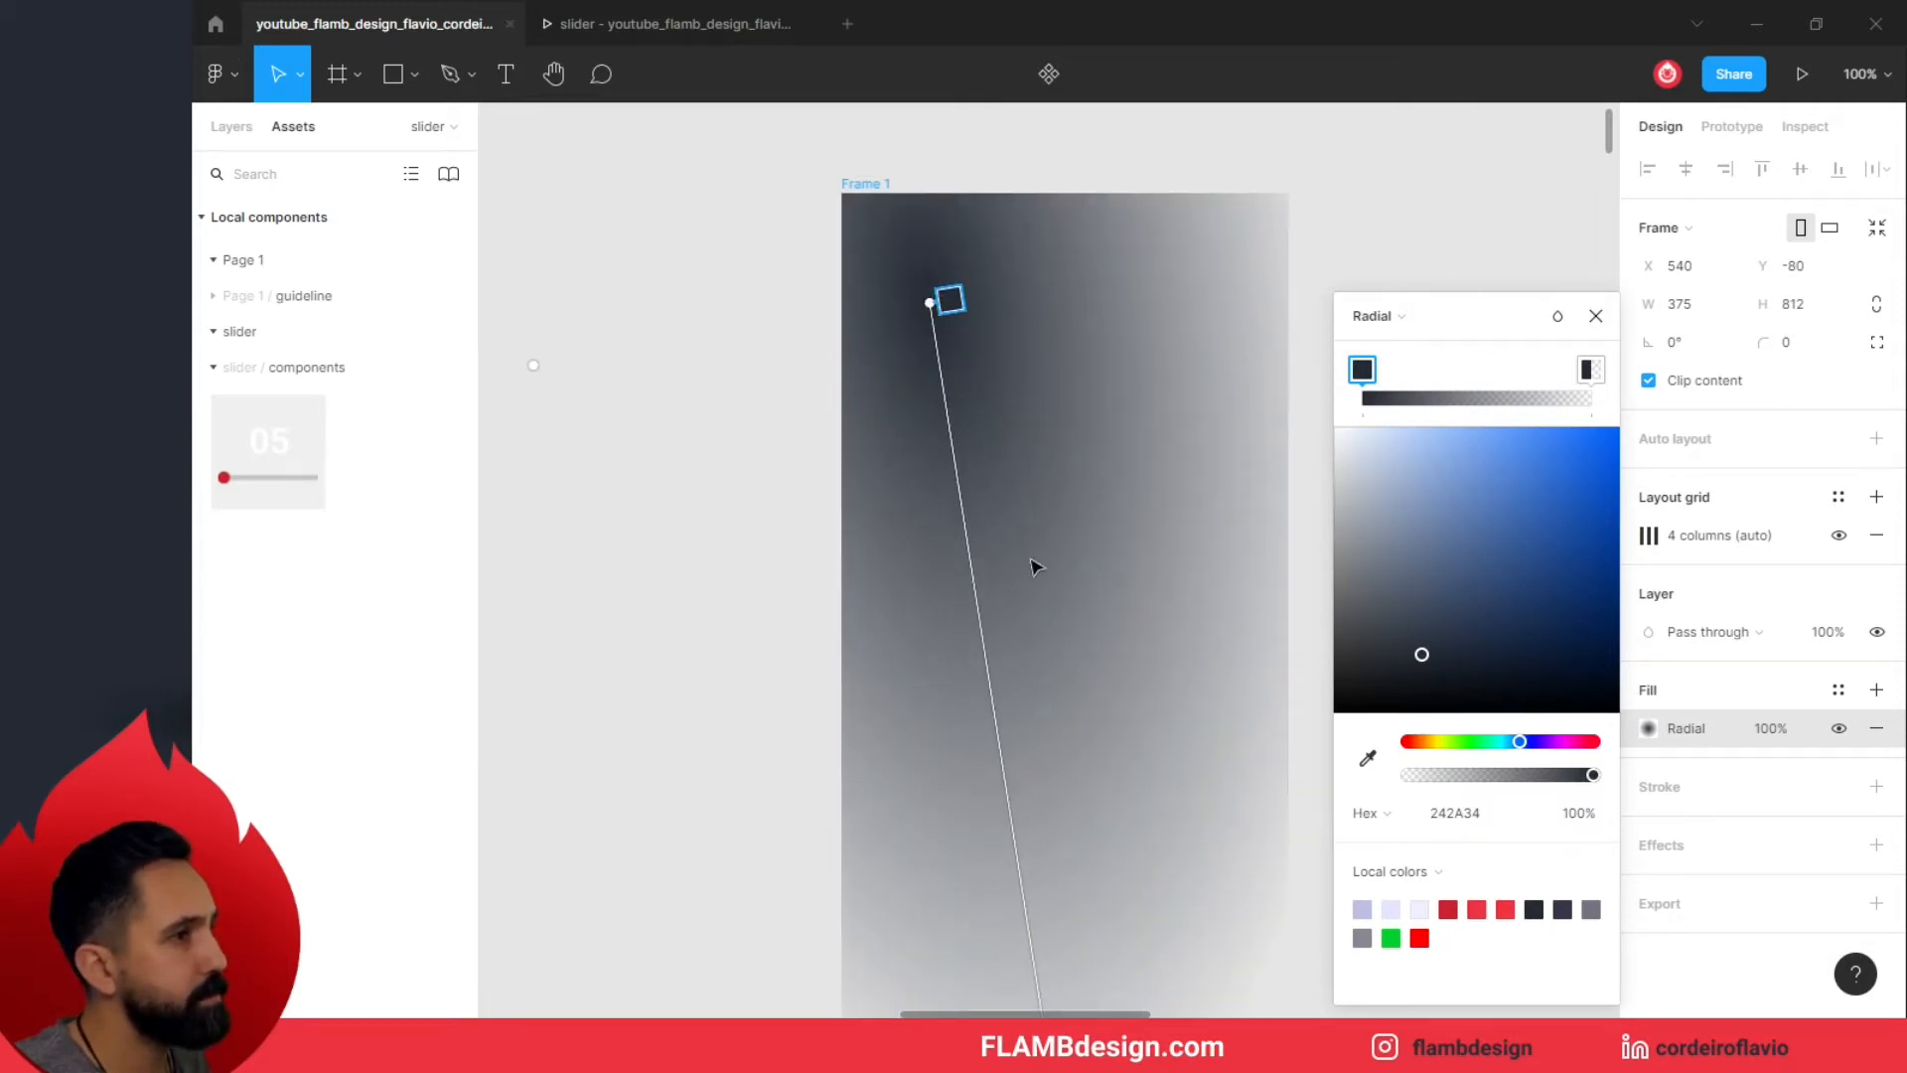
scroll(1033, 567, down, 1)
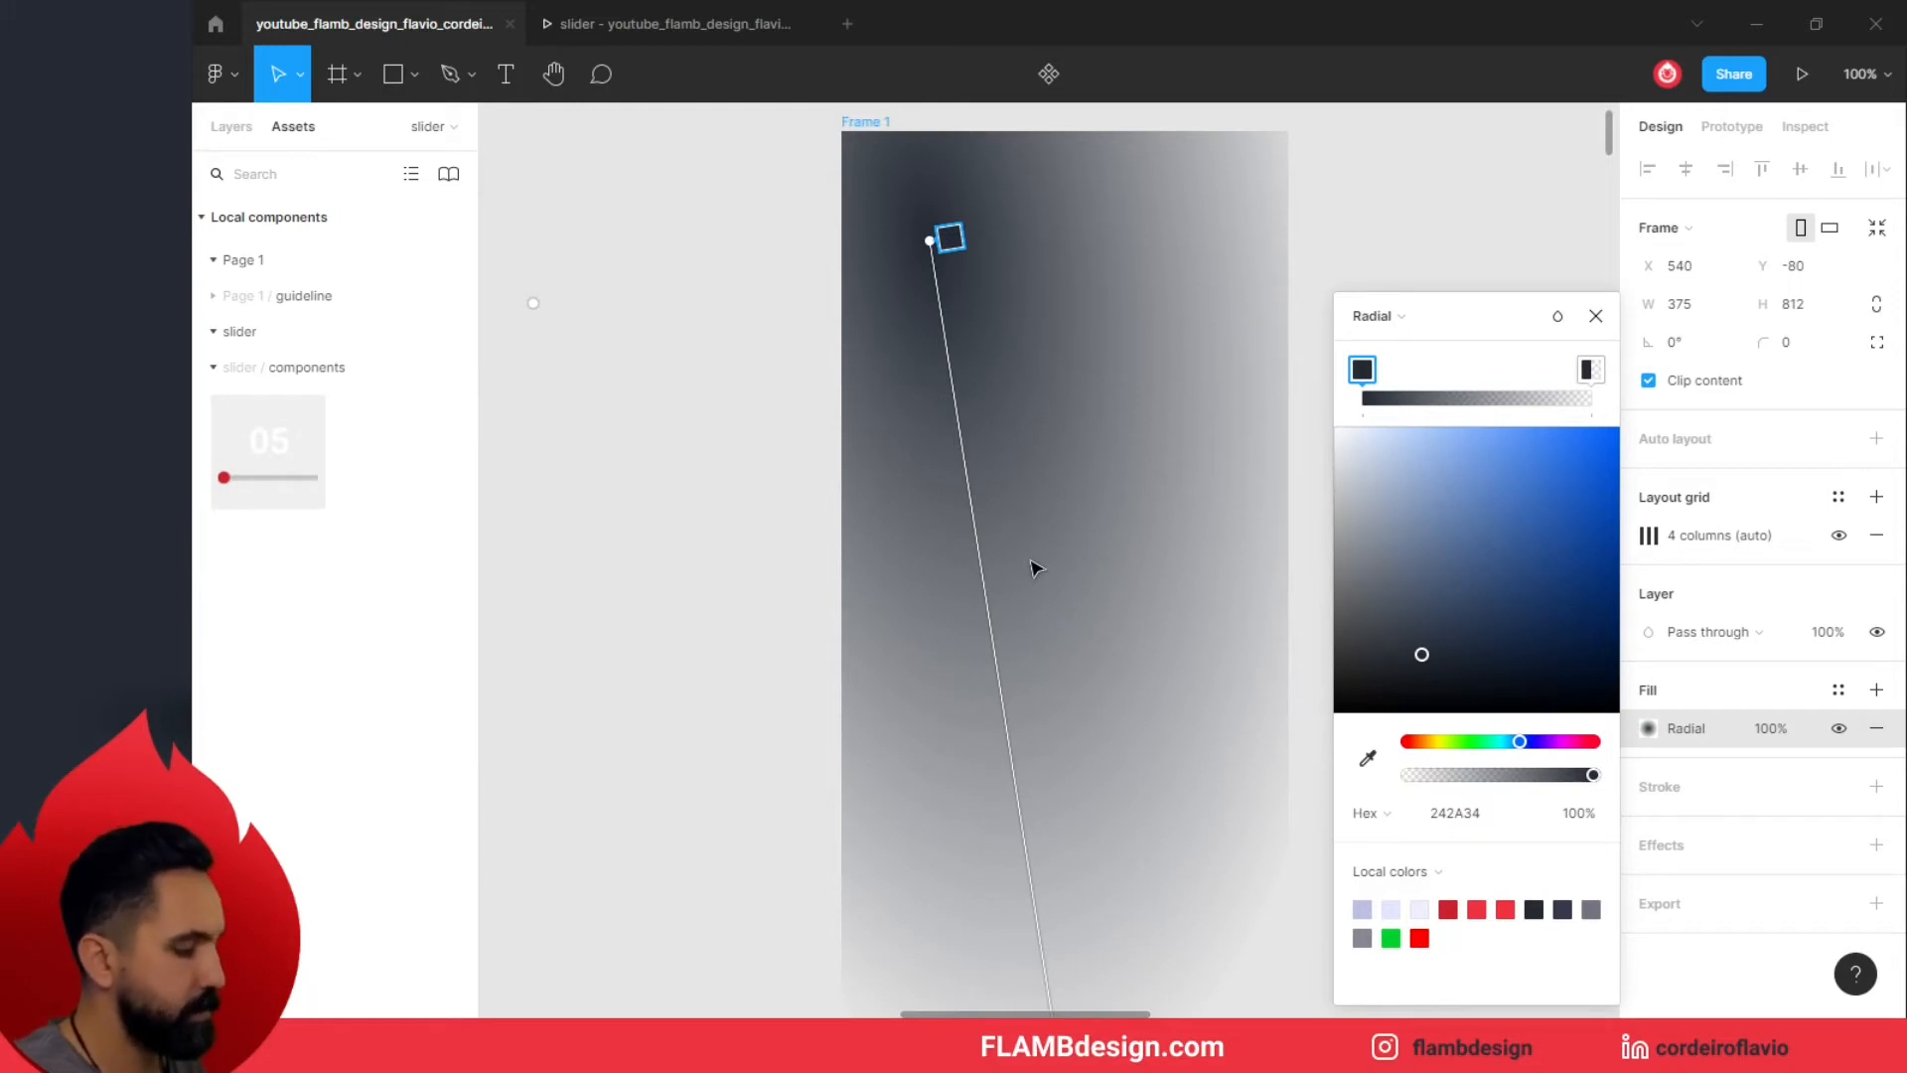
key(minus)
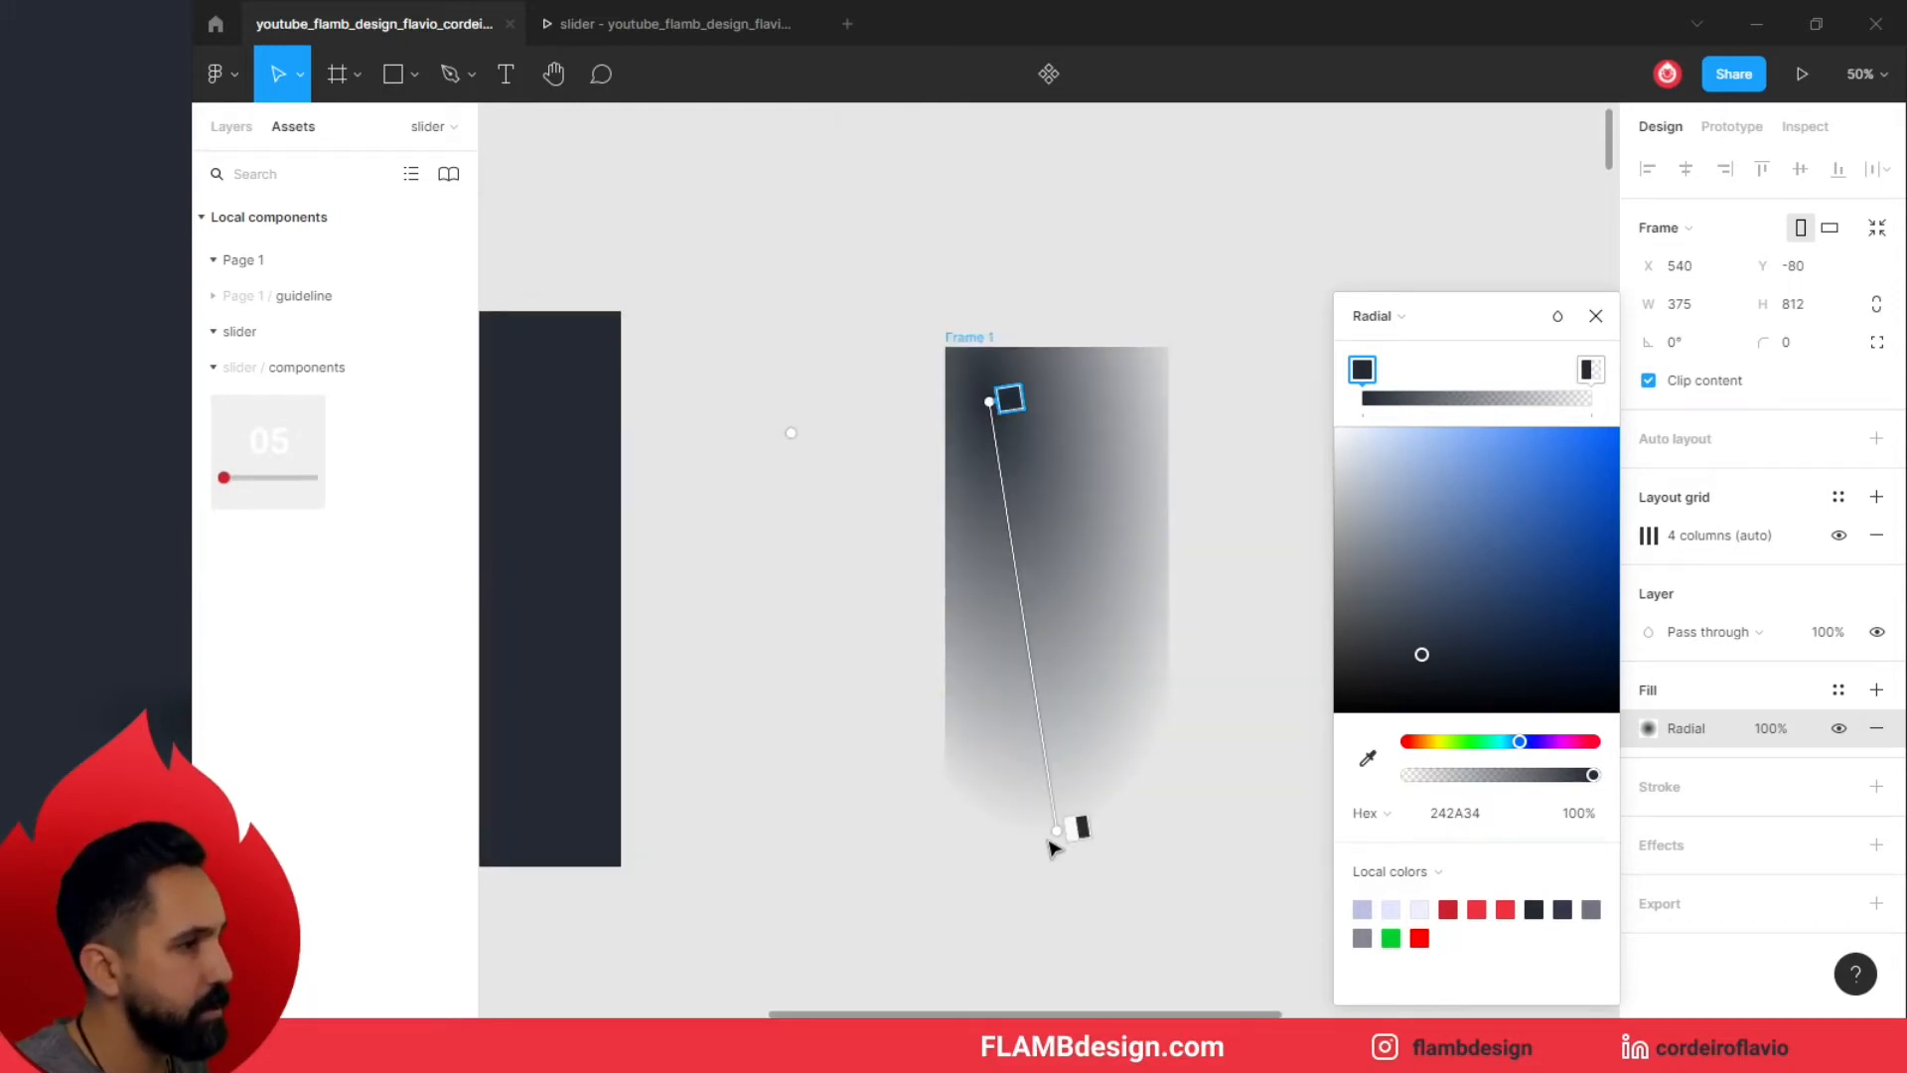
drag(1058, 832, 1092, 853)
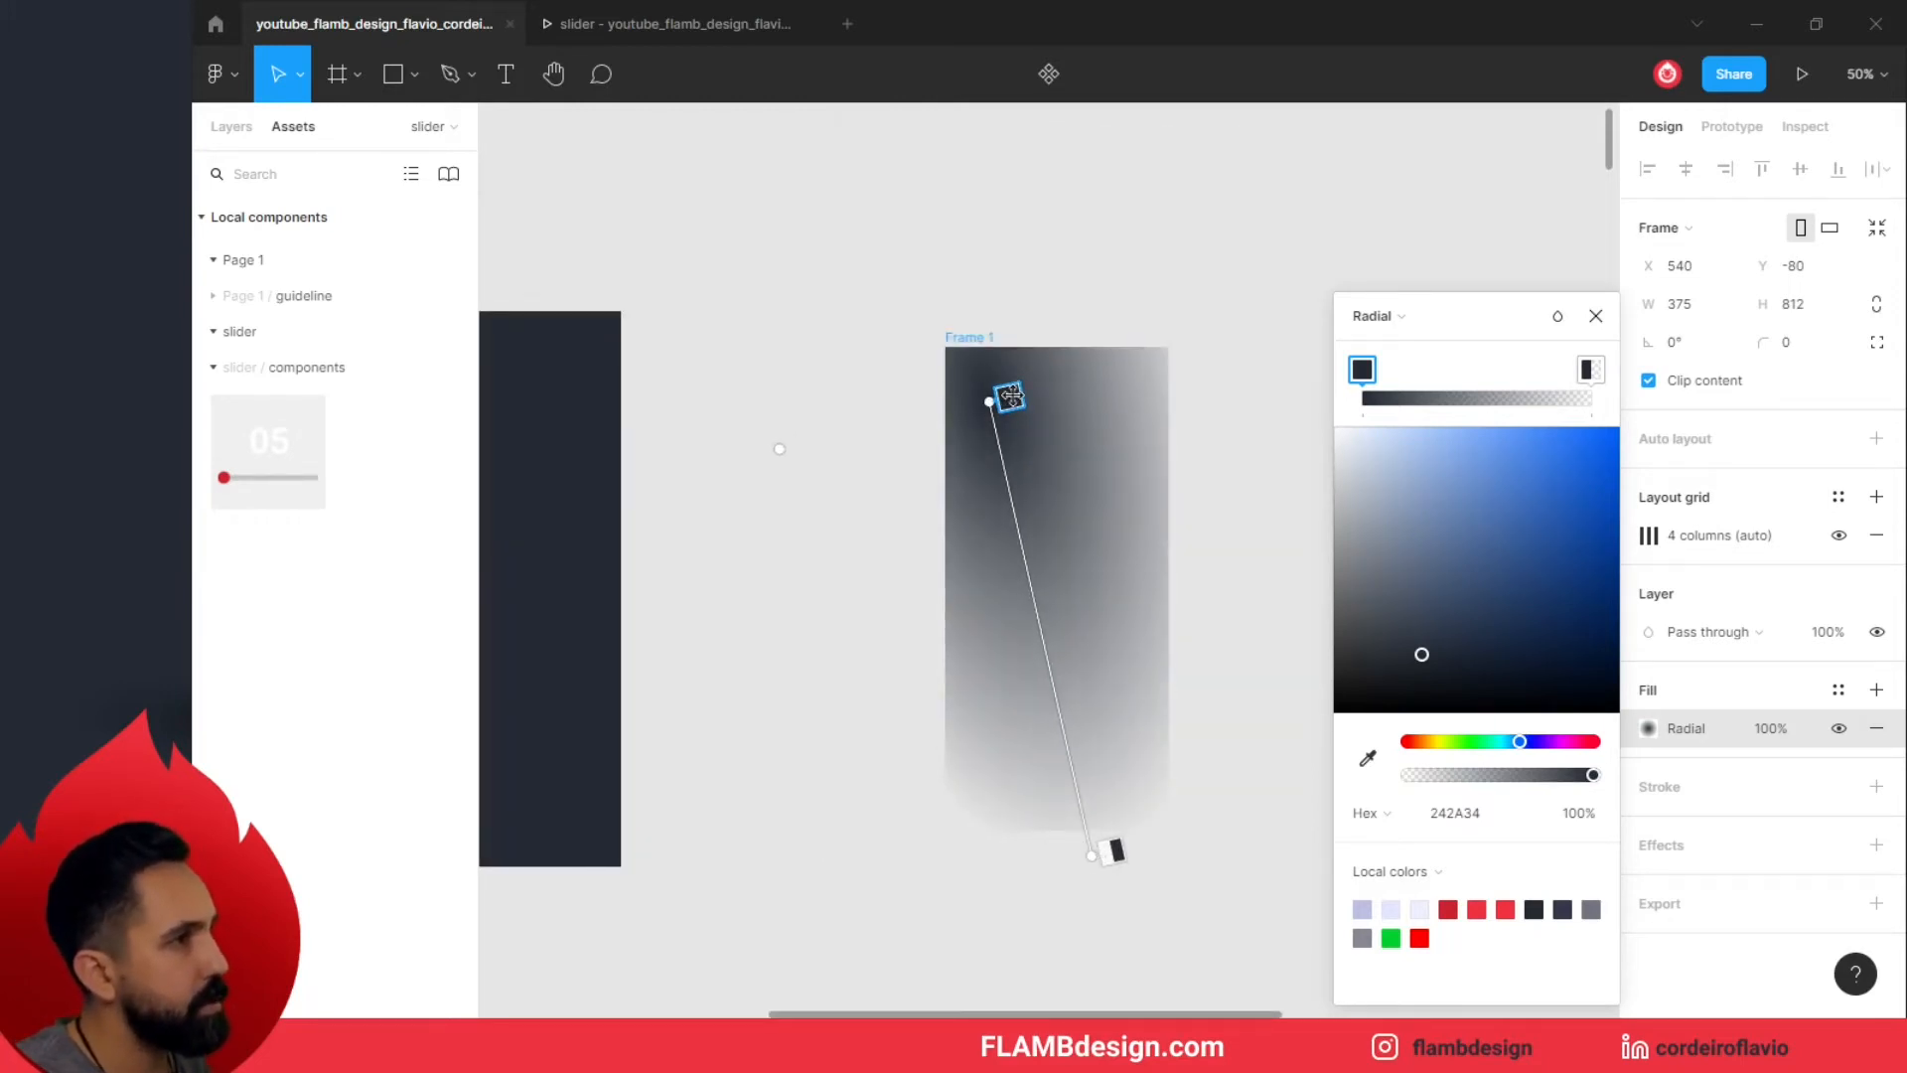
- Color the gradient's start stop green 25B023 and its end stop dark green 0F561F at 100% opacity
drag(1497, 741, 1478, 743)
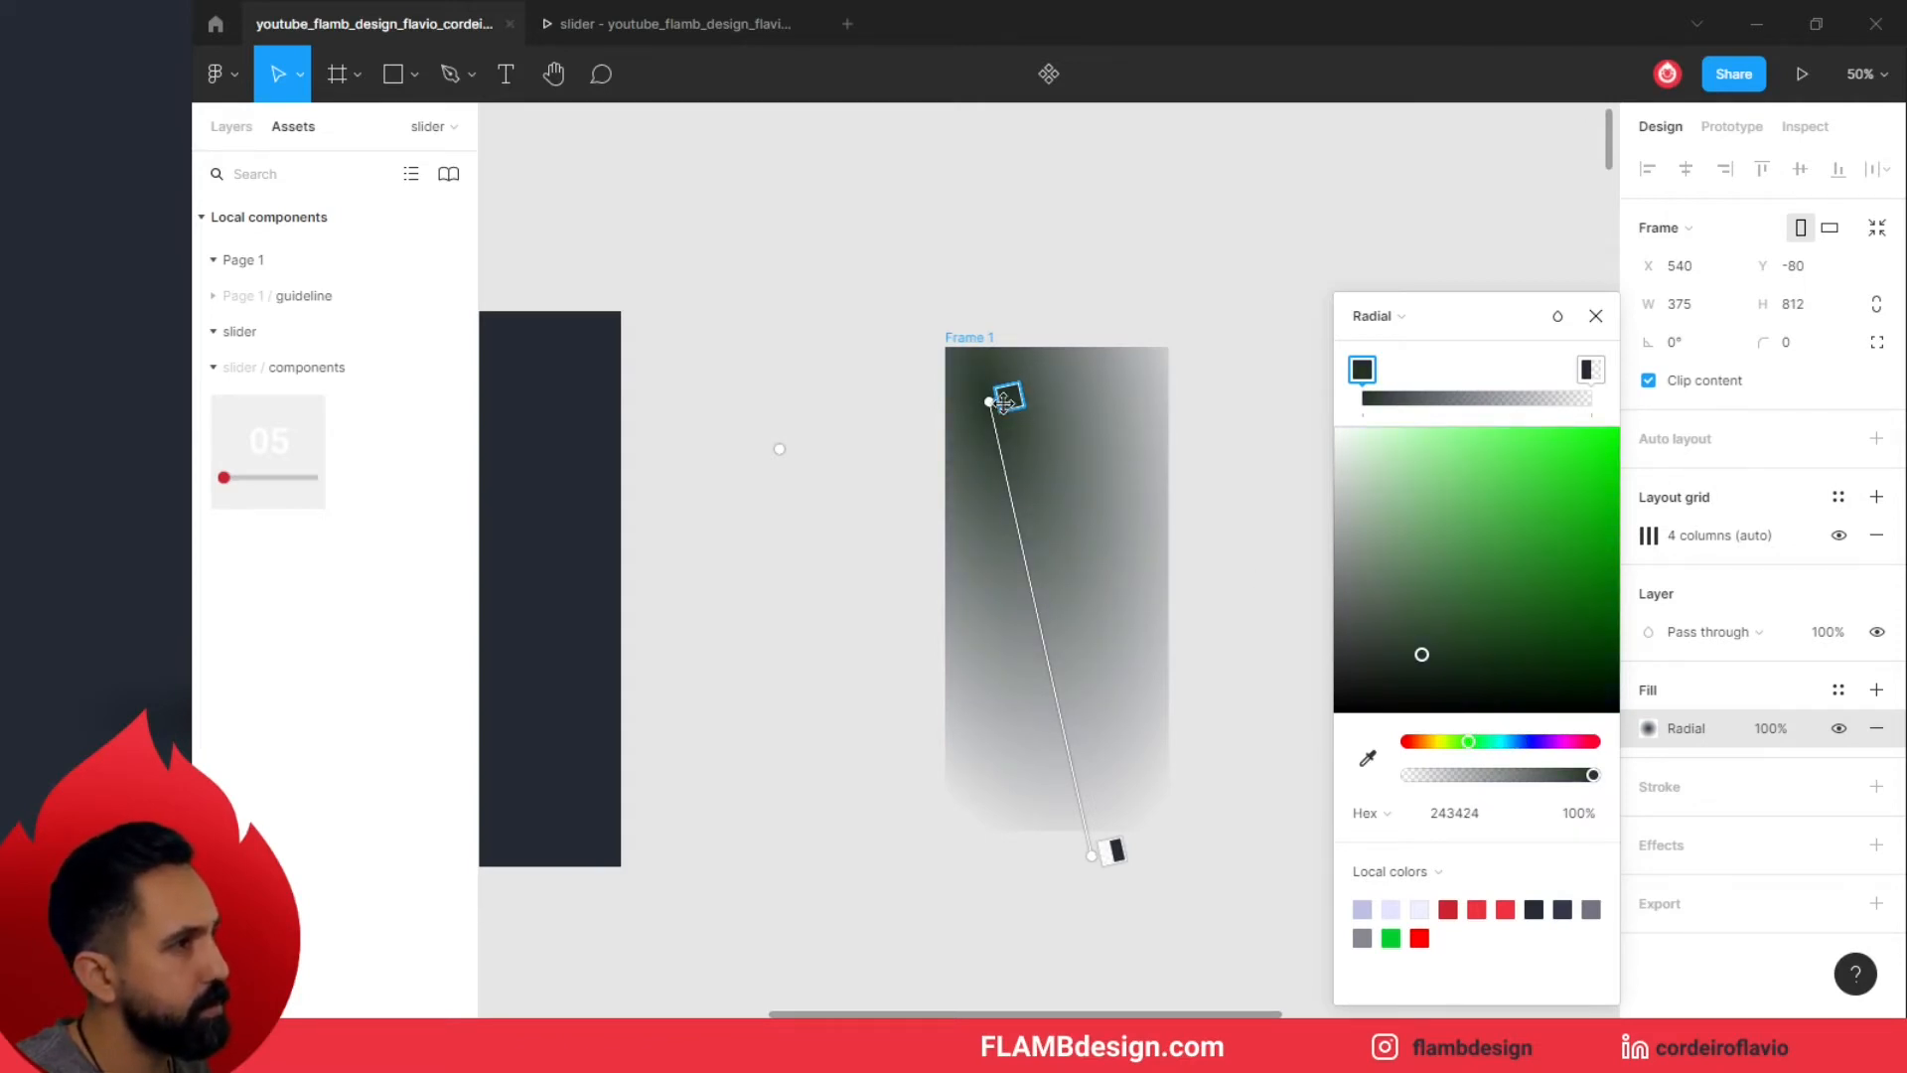
drag(1511, 609, 1565, 524)
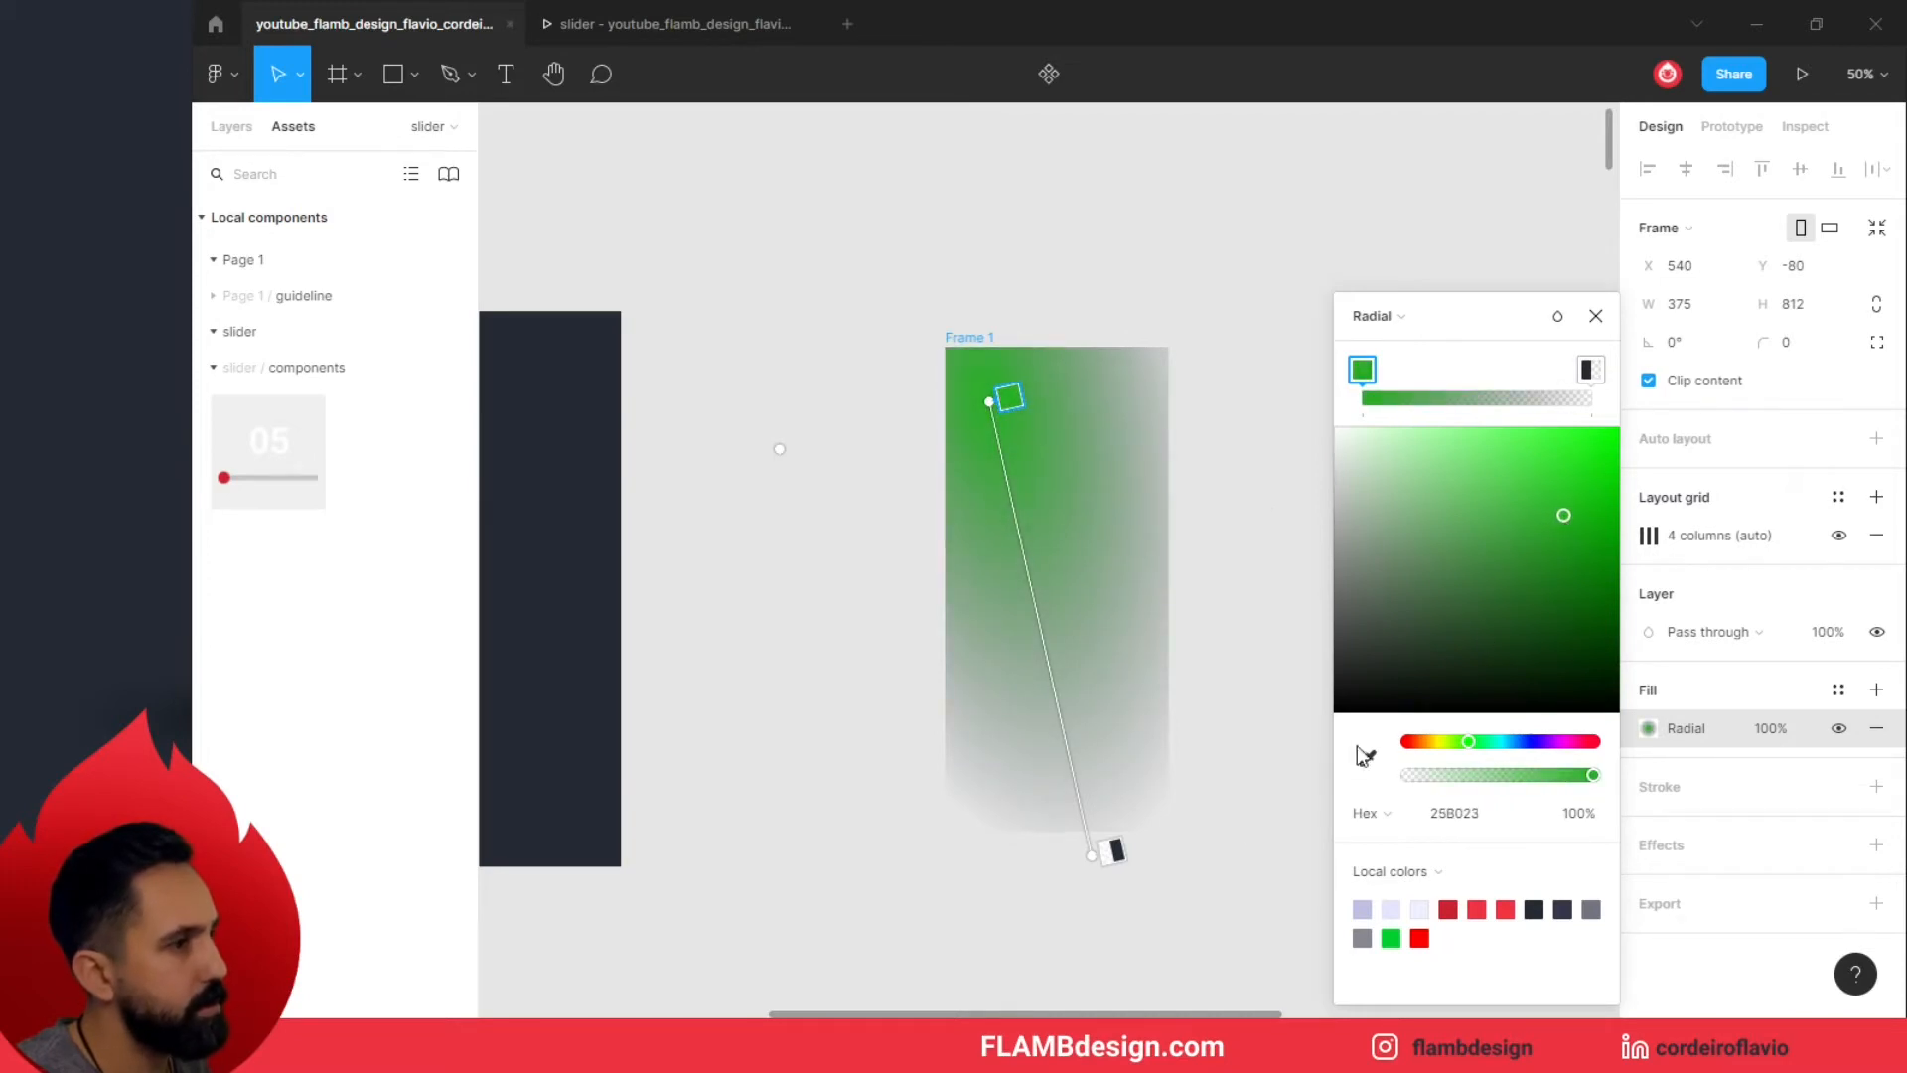
click(1111, 850)
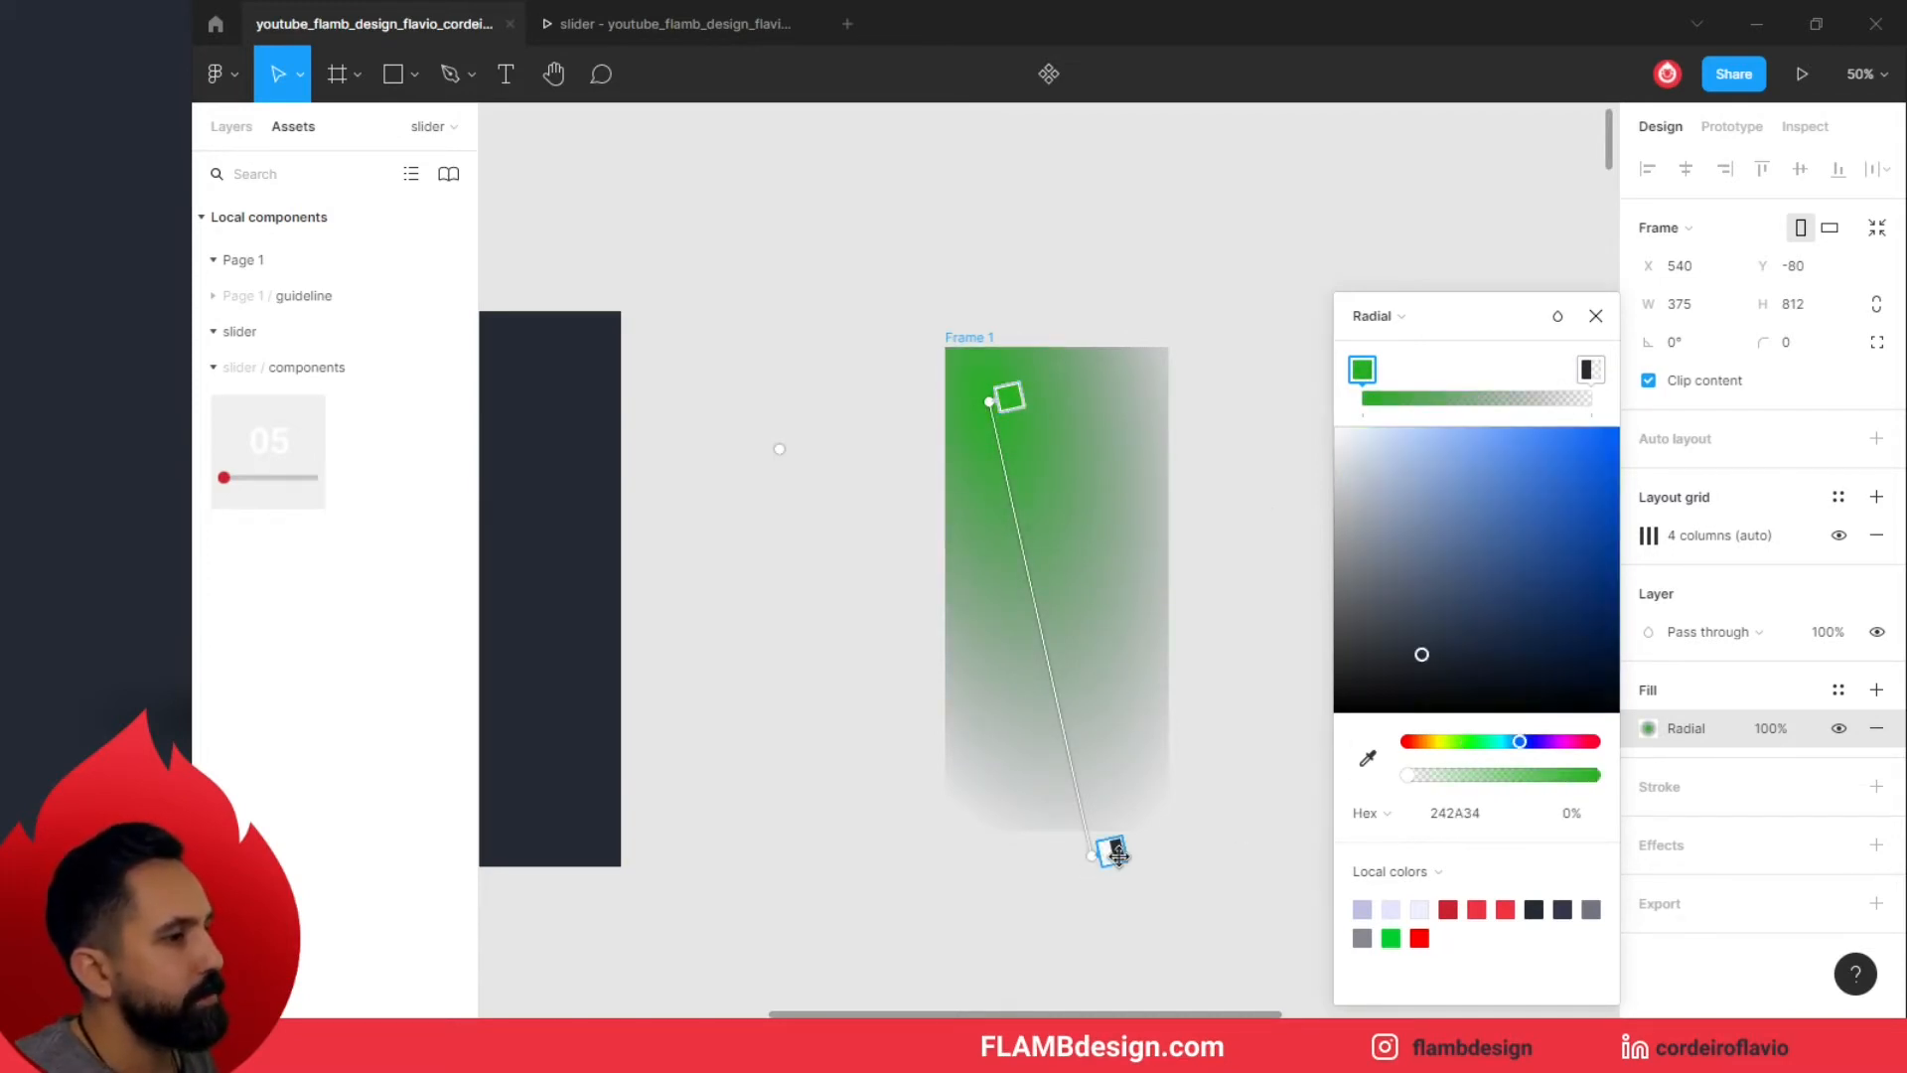
click(1573, 814)
text(100)
key(Return)
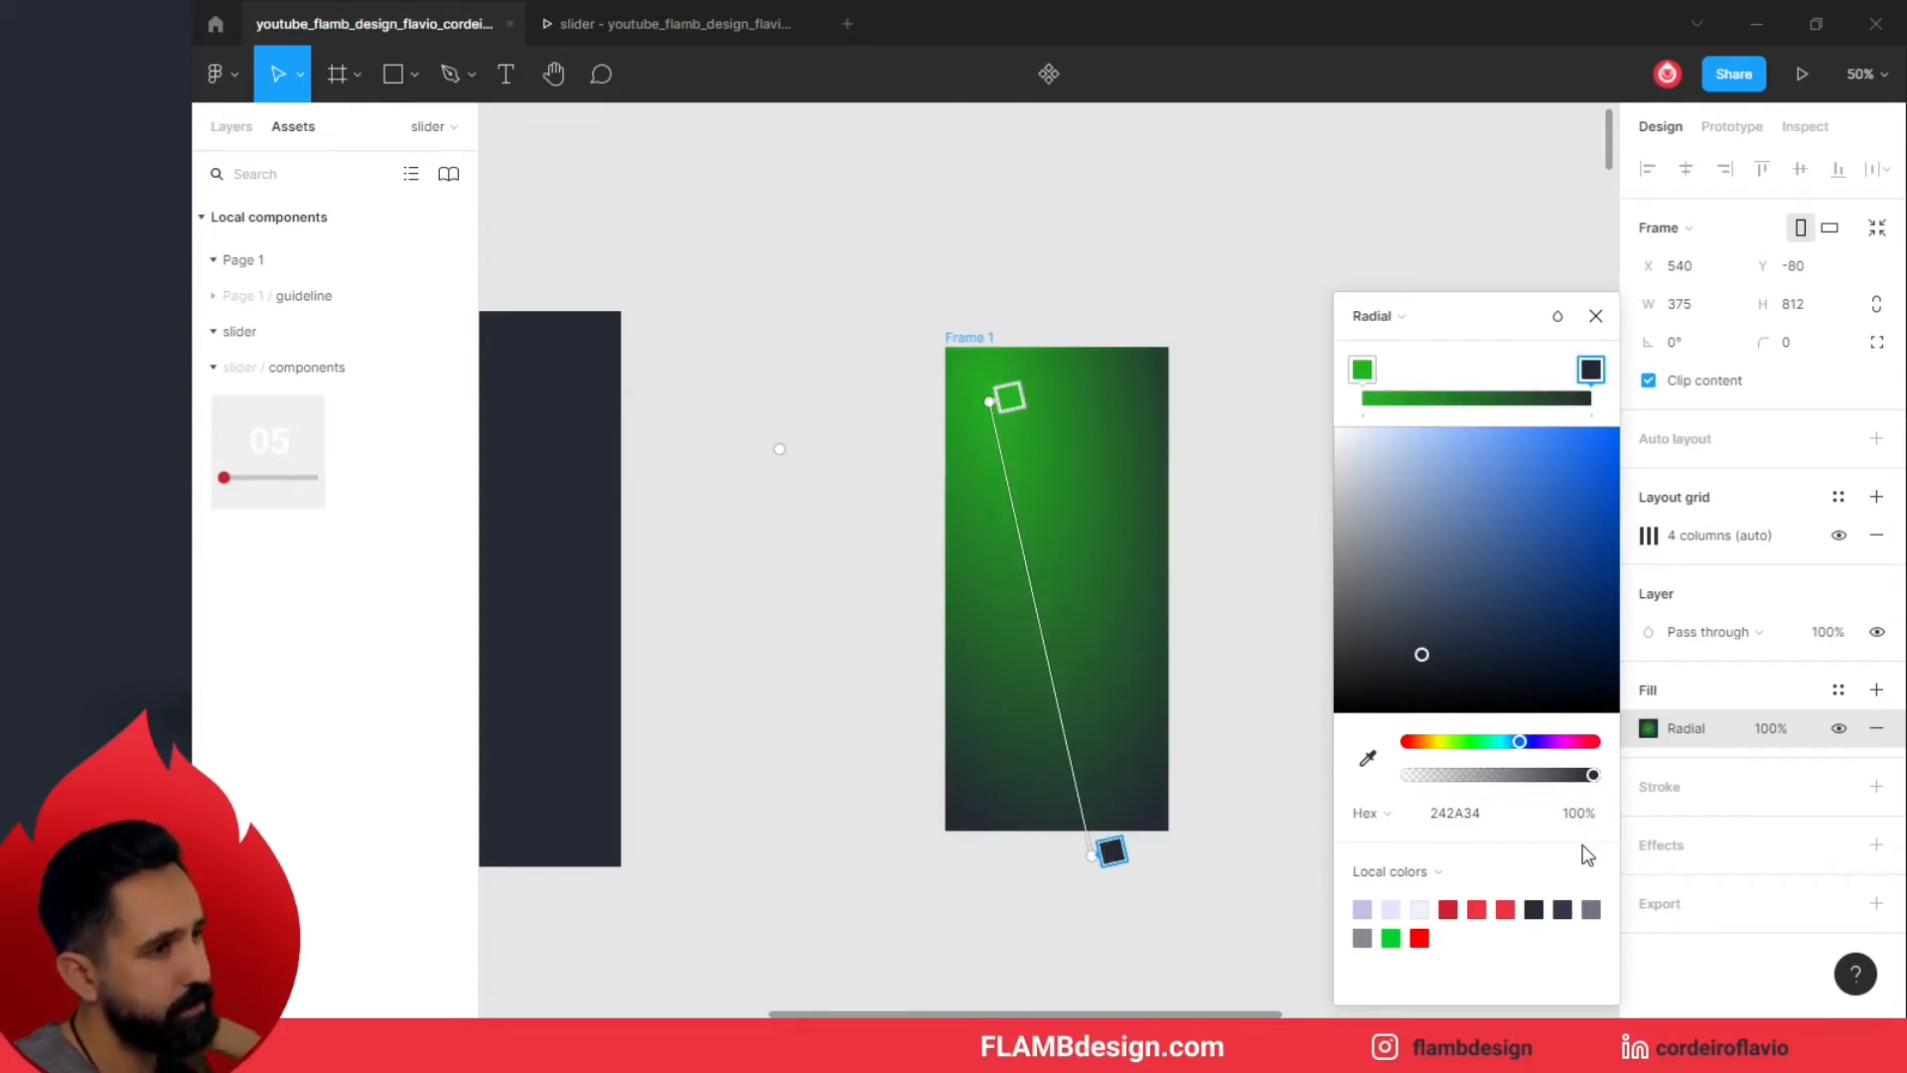
click(1481, 743)
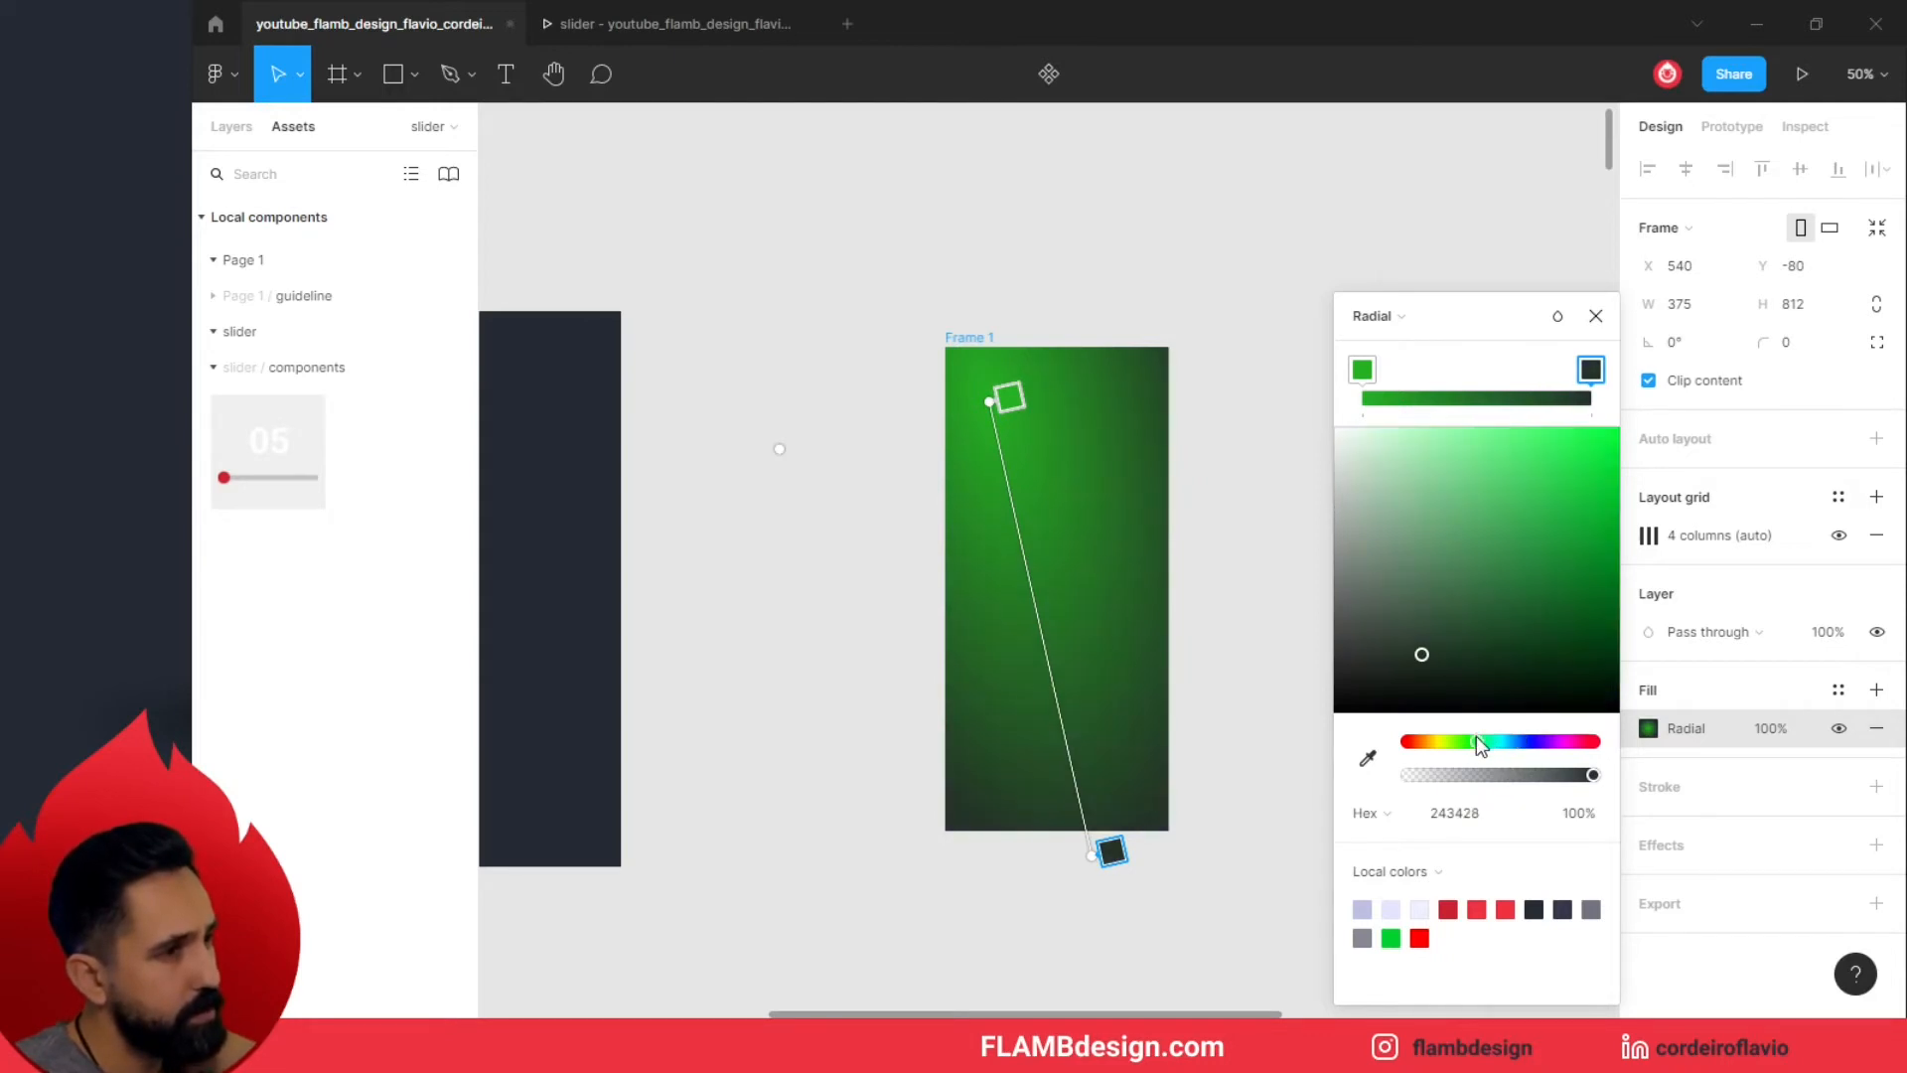
click(1570, 620)
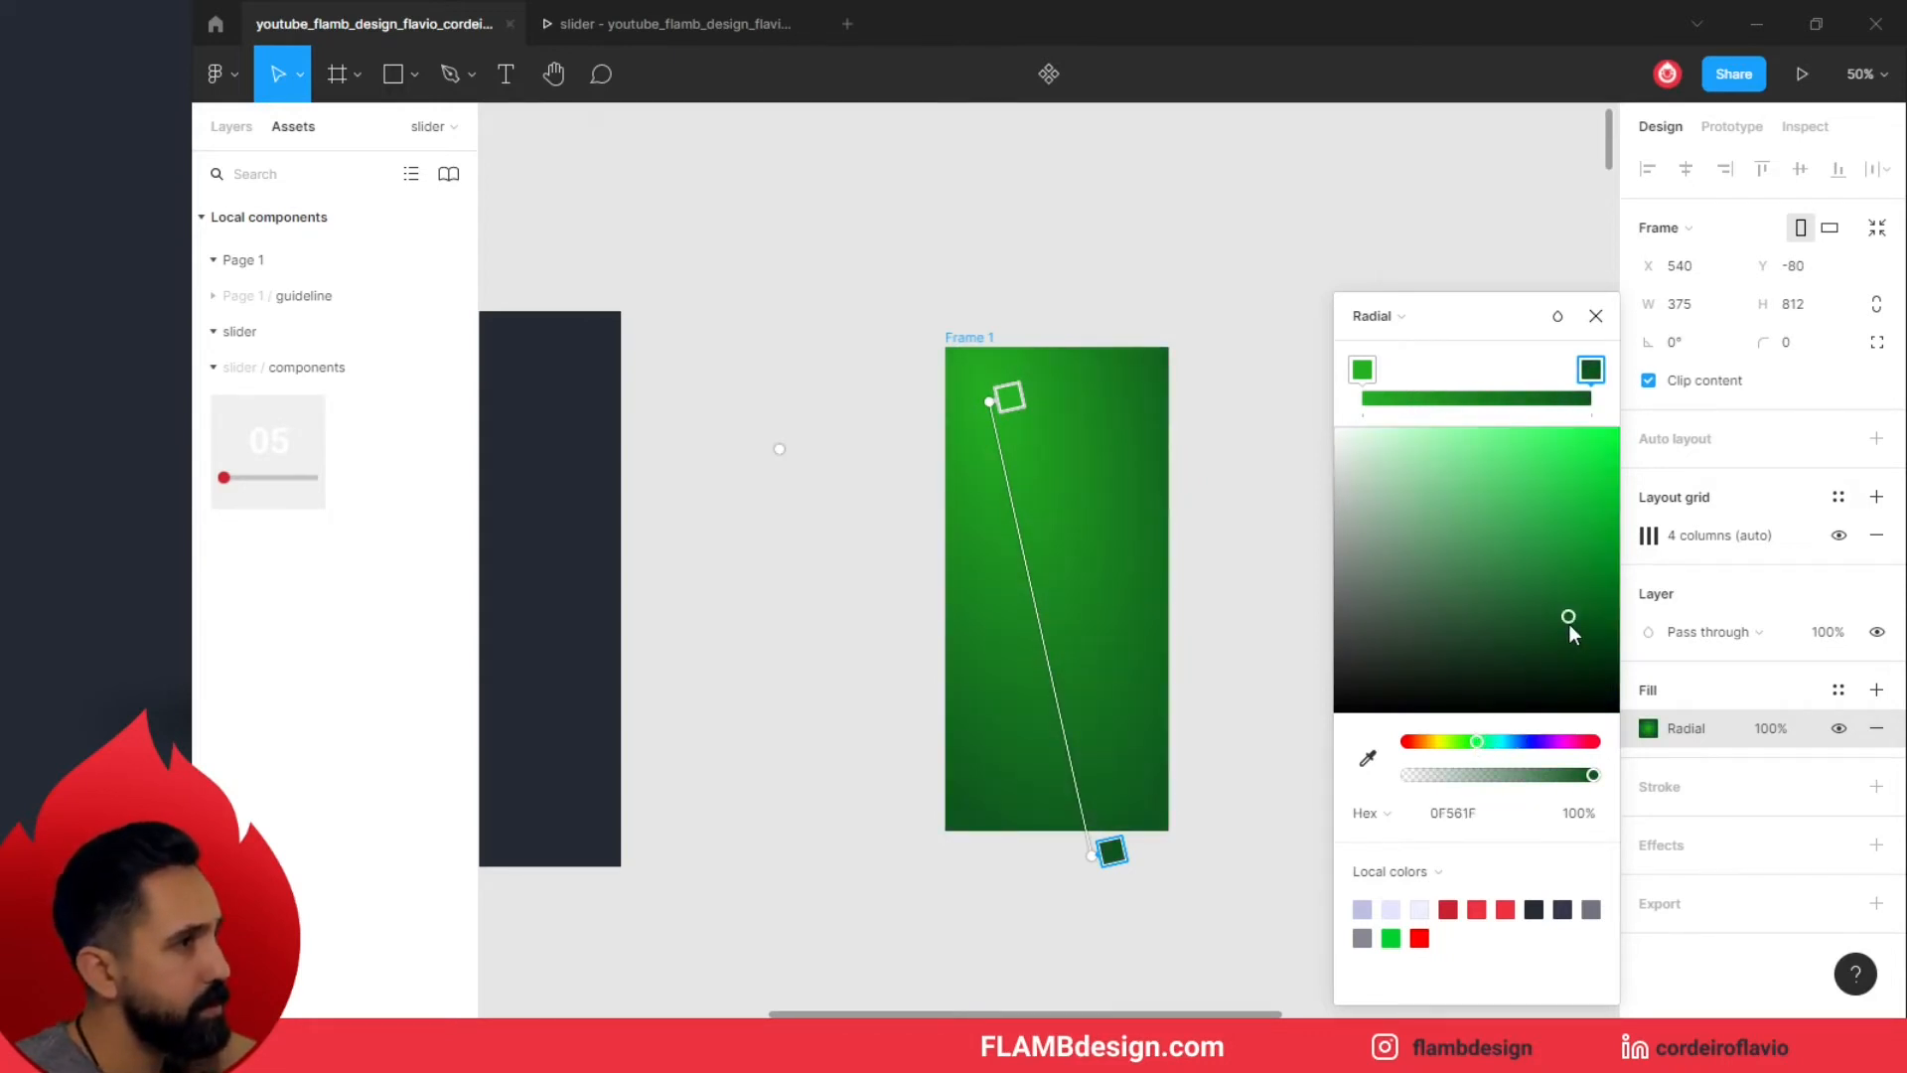
- Stretch the gradient so it starts above Frame 1's upper-left corner and ends below its lower-right area, and deselect the frame
mouse_move(989, 401)
mouse_down()
mouse_move(961, 364)
mouse_move(983, 369)
mouse_up()
drag(1086, 842, 1135, 881)
drag(964, 355, 934, 274)
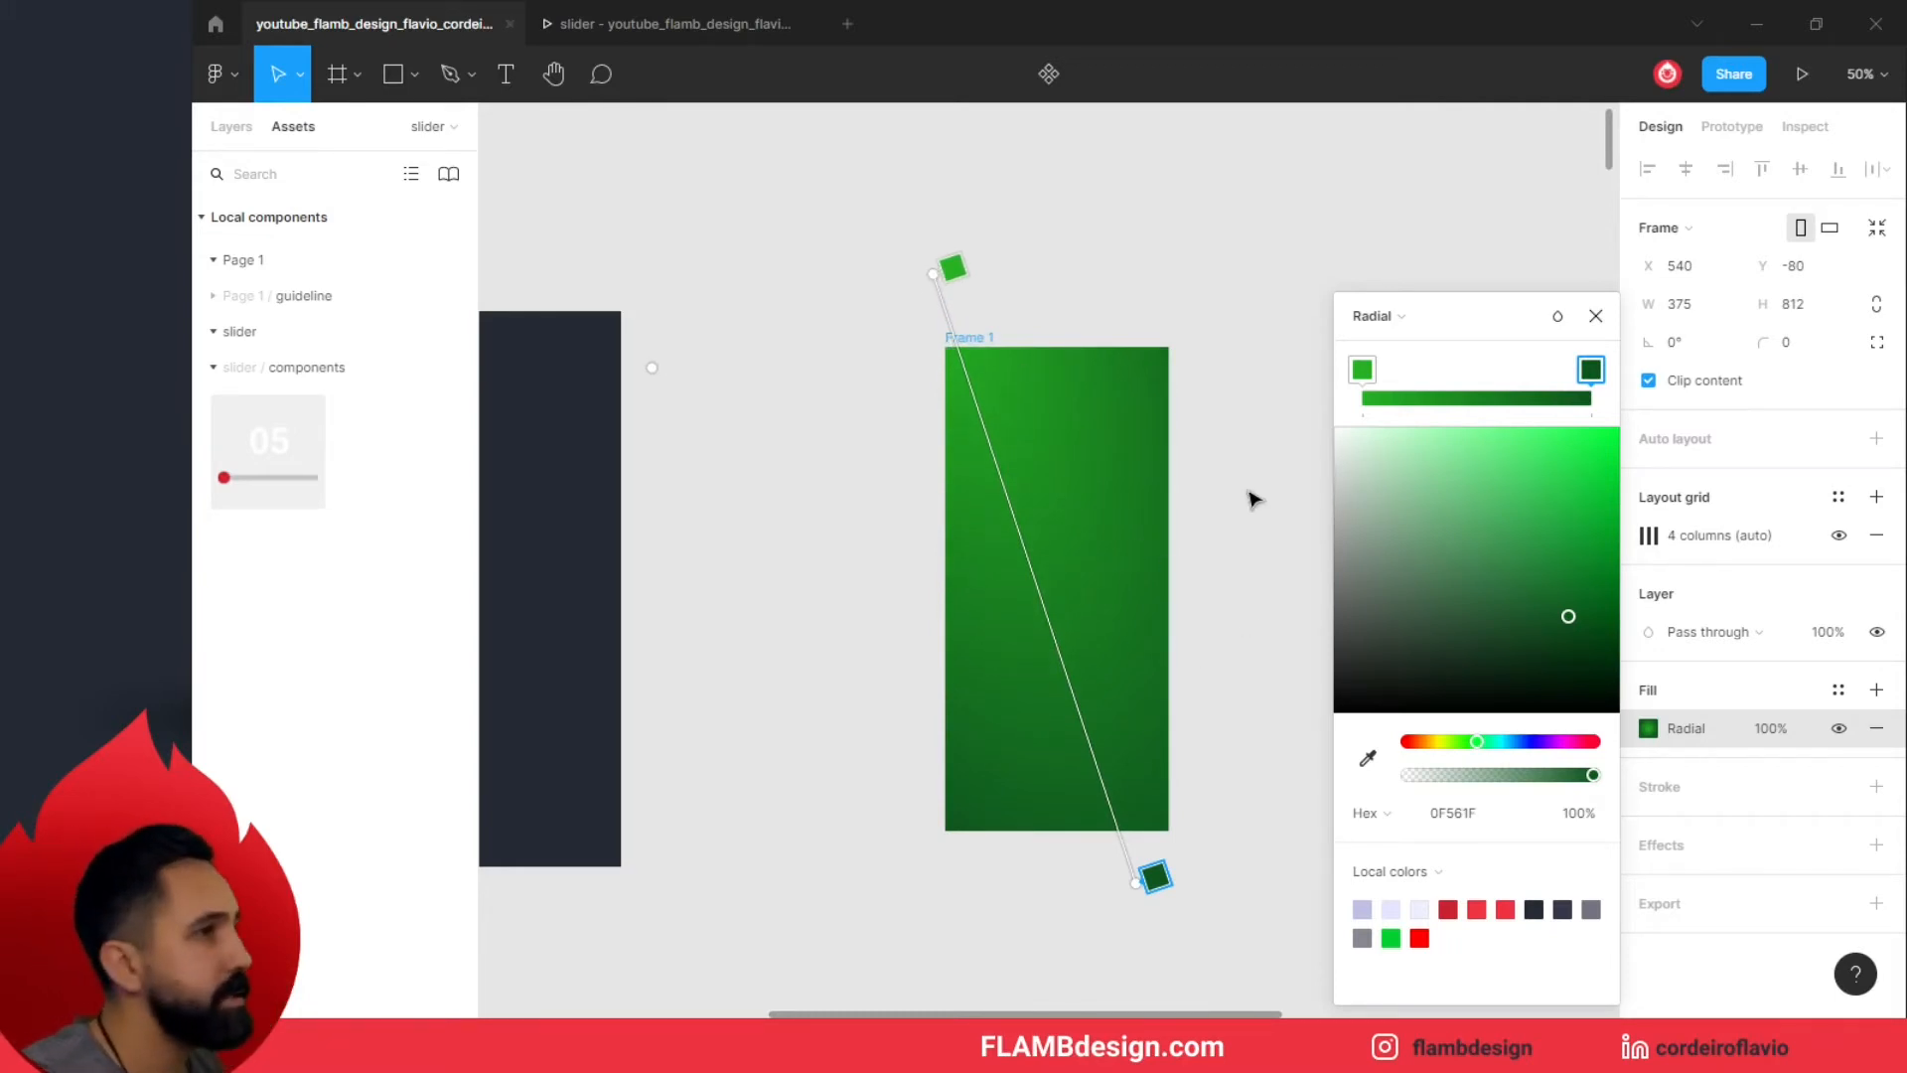
key(Escape)
click(1559, 267)
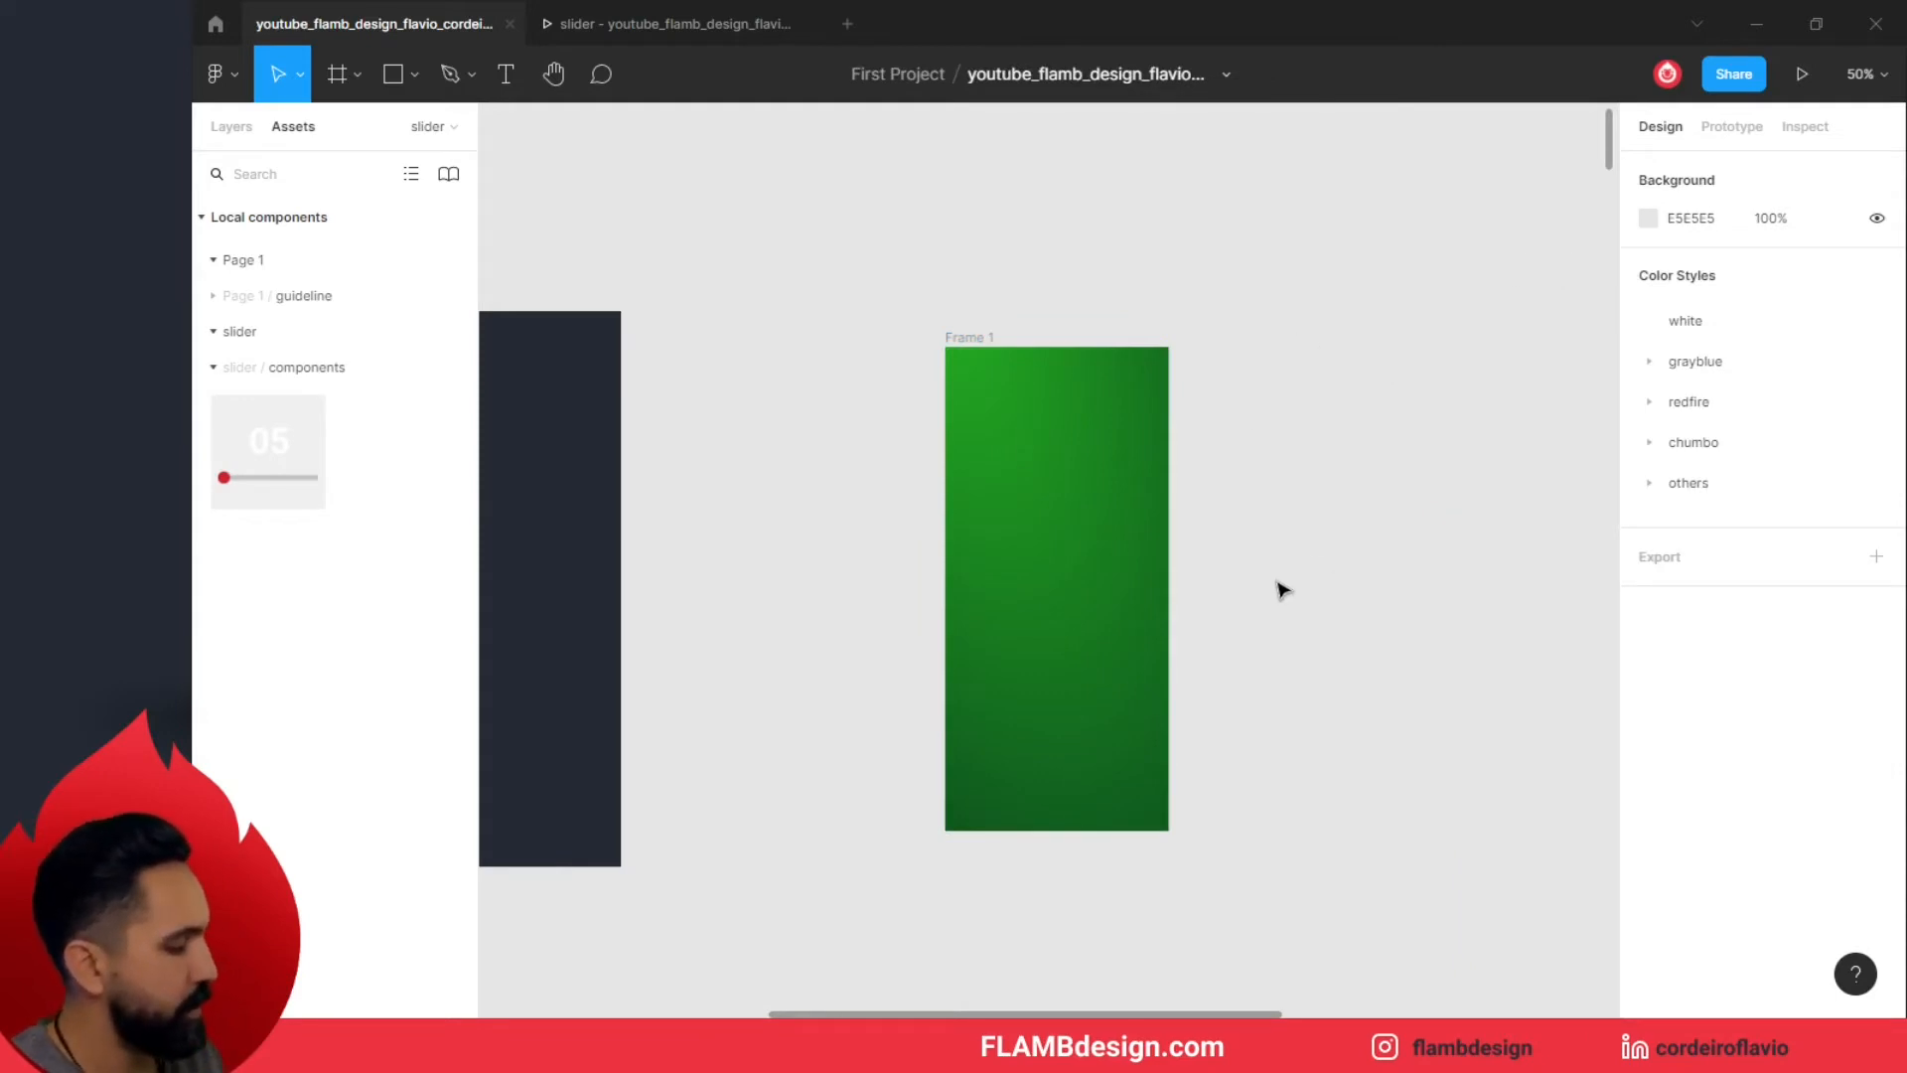
- Show the layout grid and draw a rectangle about 305 × 34 spanning the four columns at Frame 1's mid-height
ctrl+click(928, 607)
drag(1097, 636, 821, 681)
key(r)
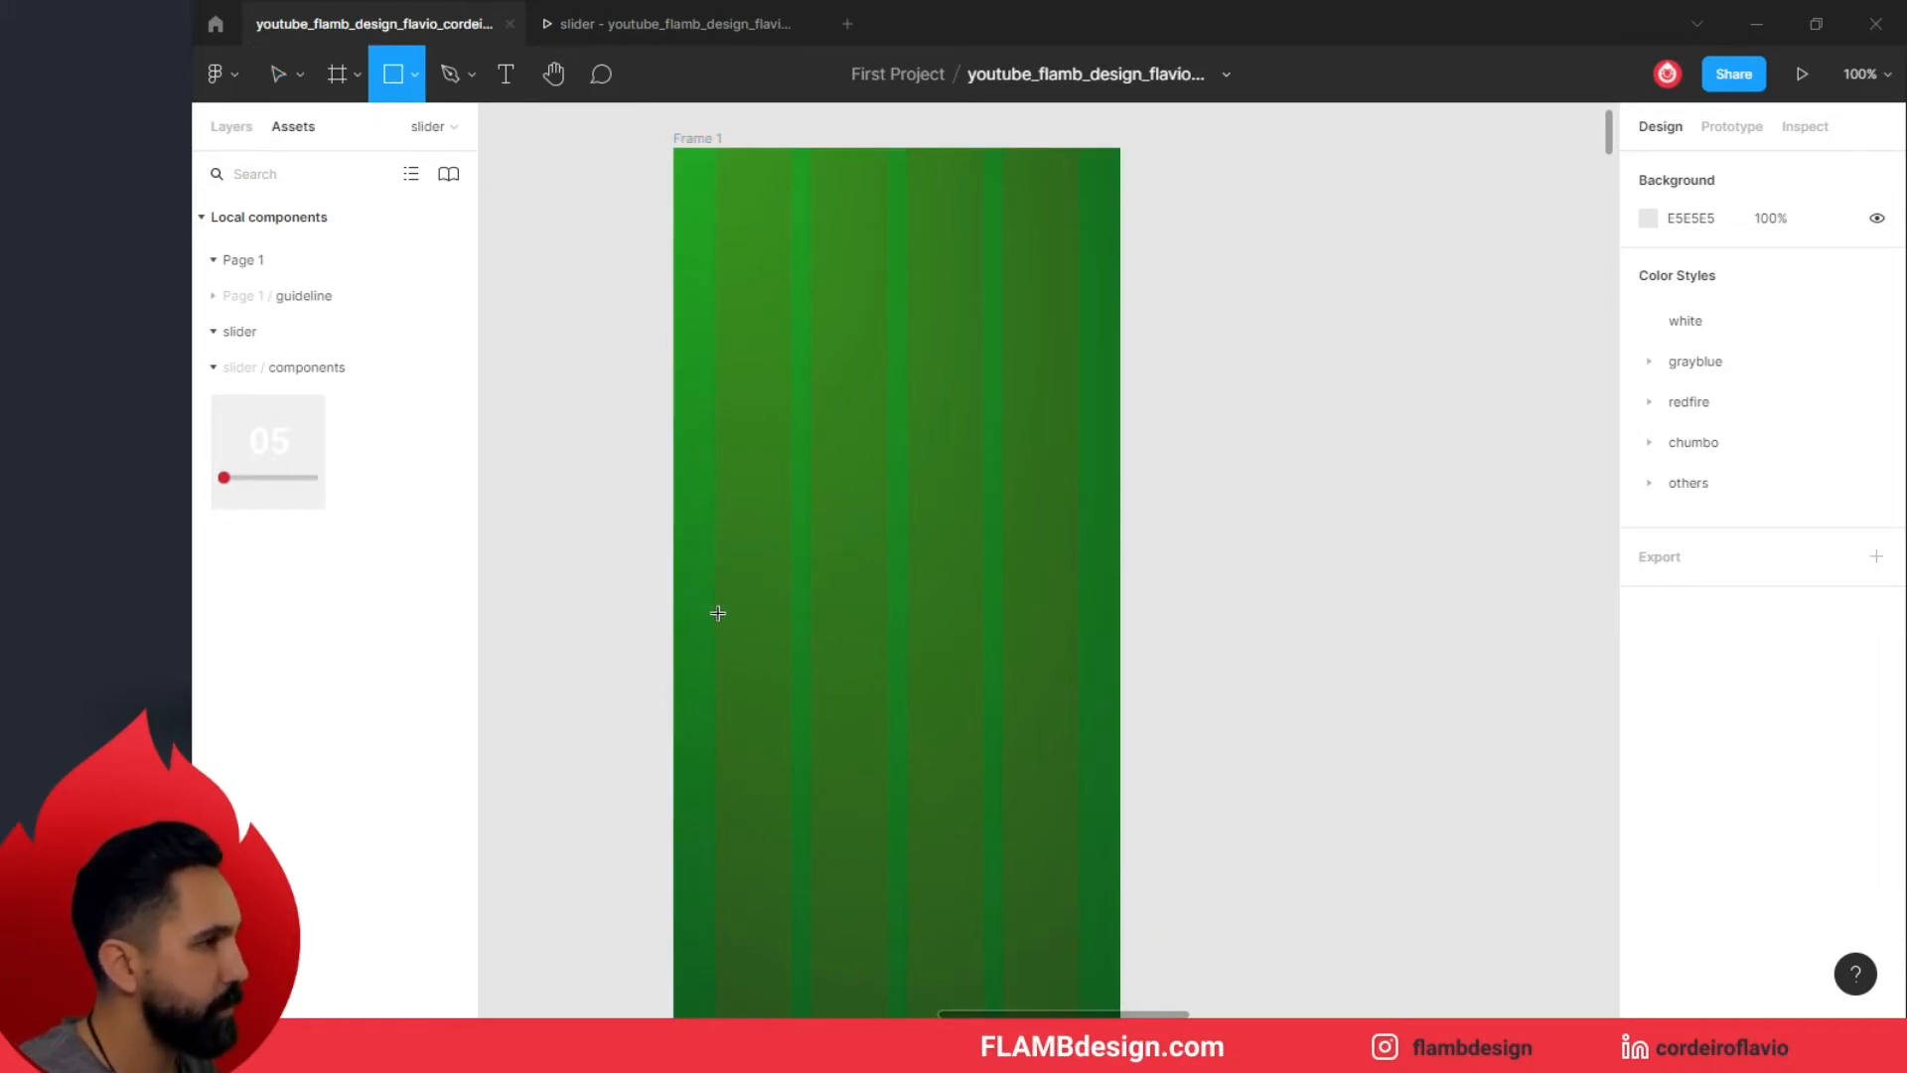
drag(716, 609, 1080, 650)
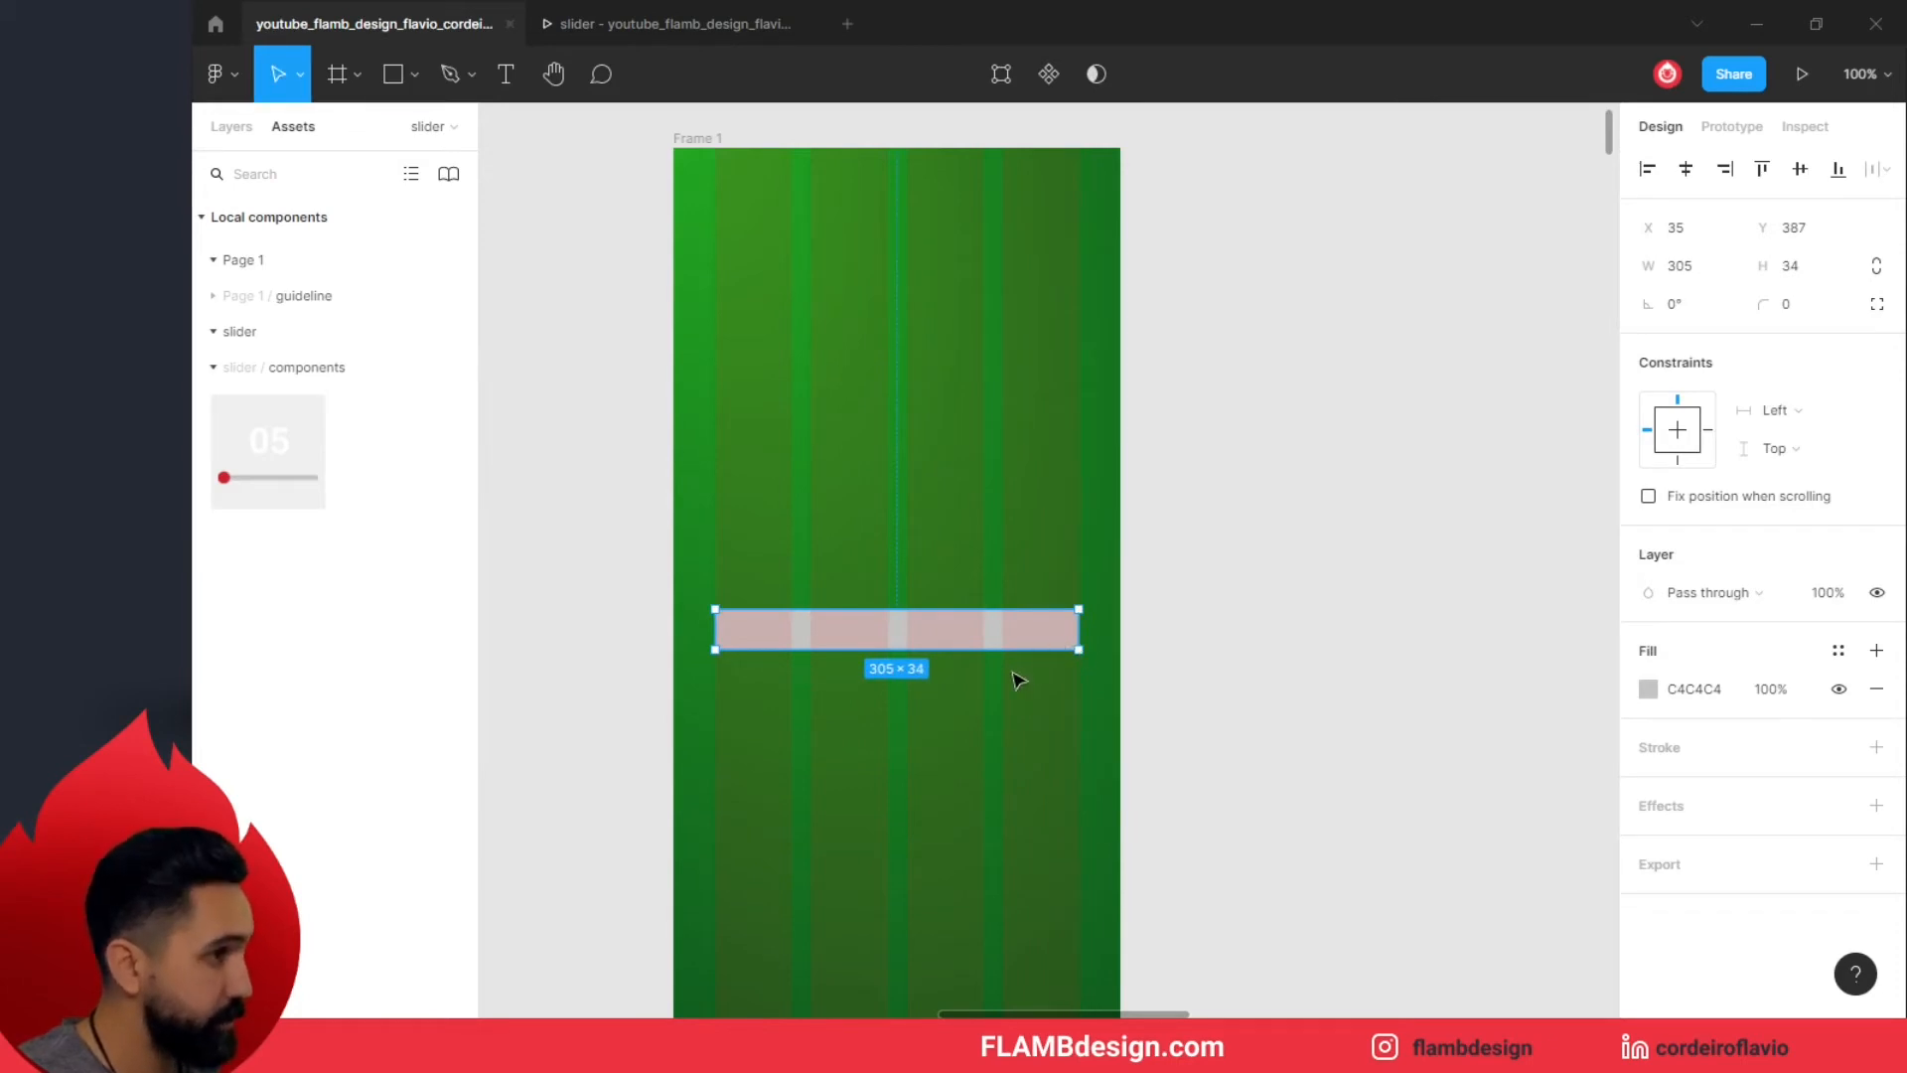
click(962, 624)
scroll(1093, 724, left, 3)
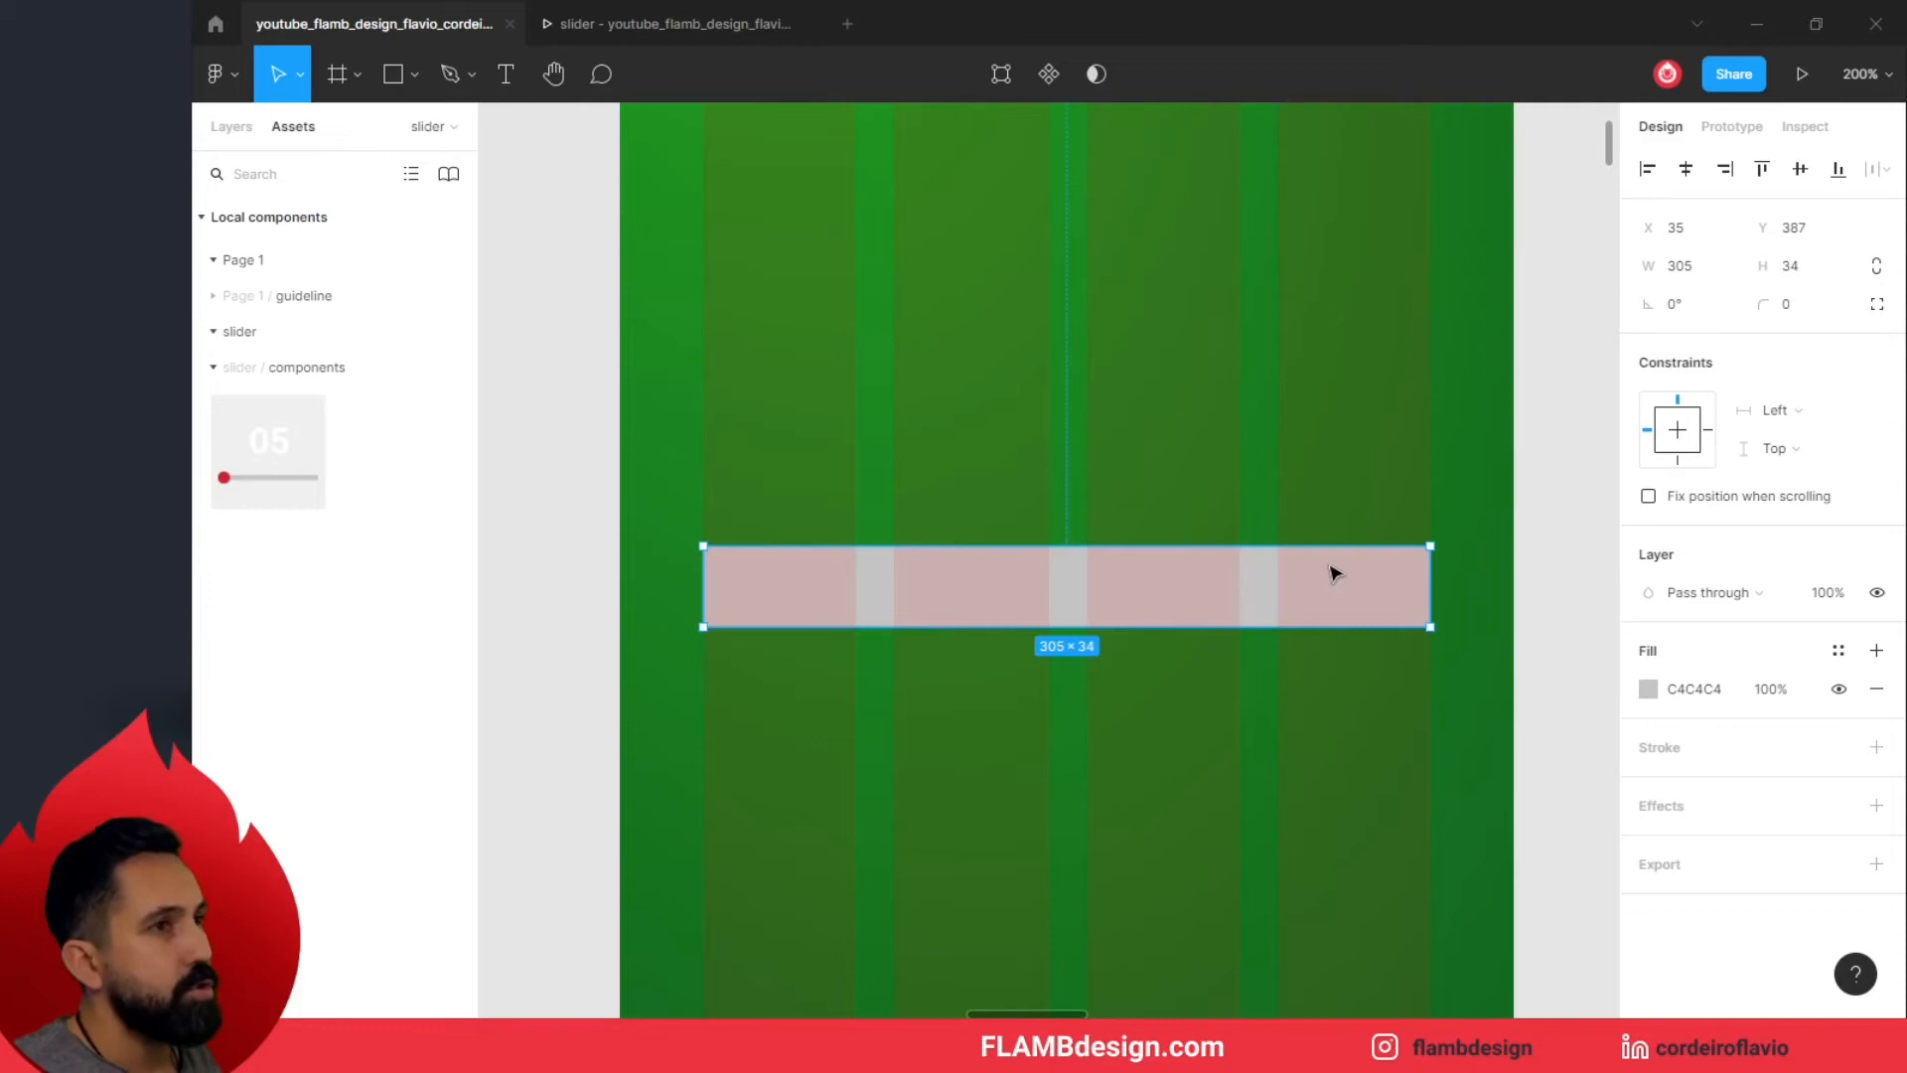
- Set the rectangle's height to 24 and its corner radius to 100
click(1794, 266)
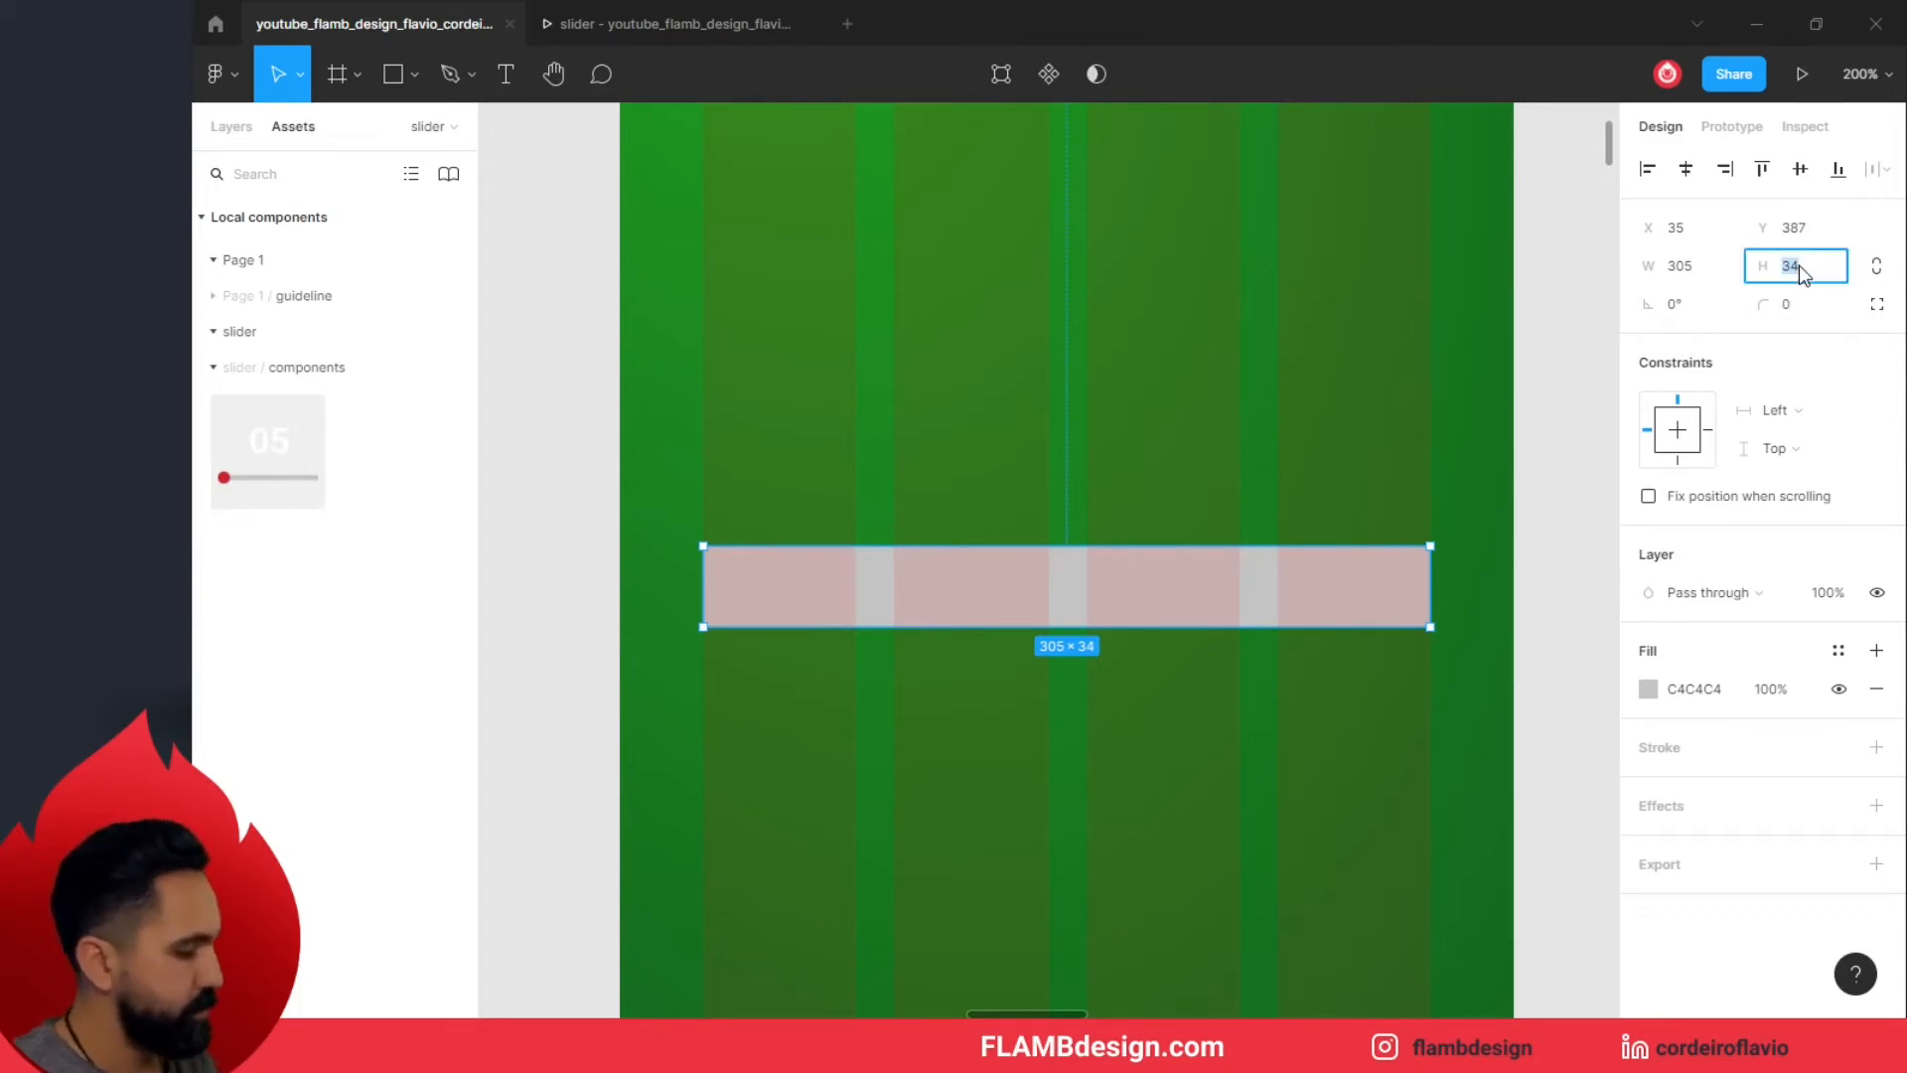
text(2)
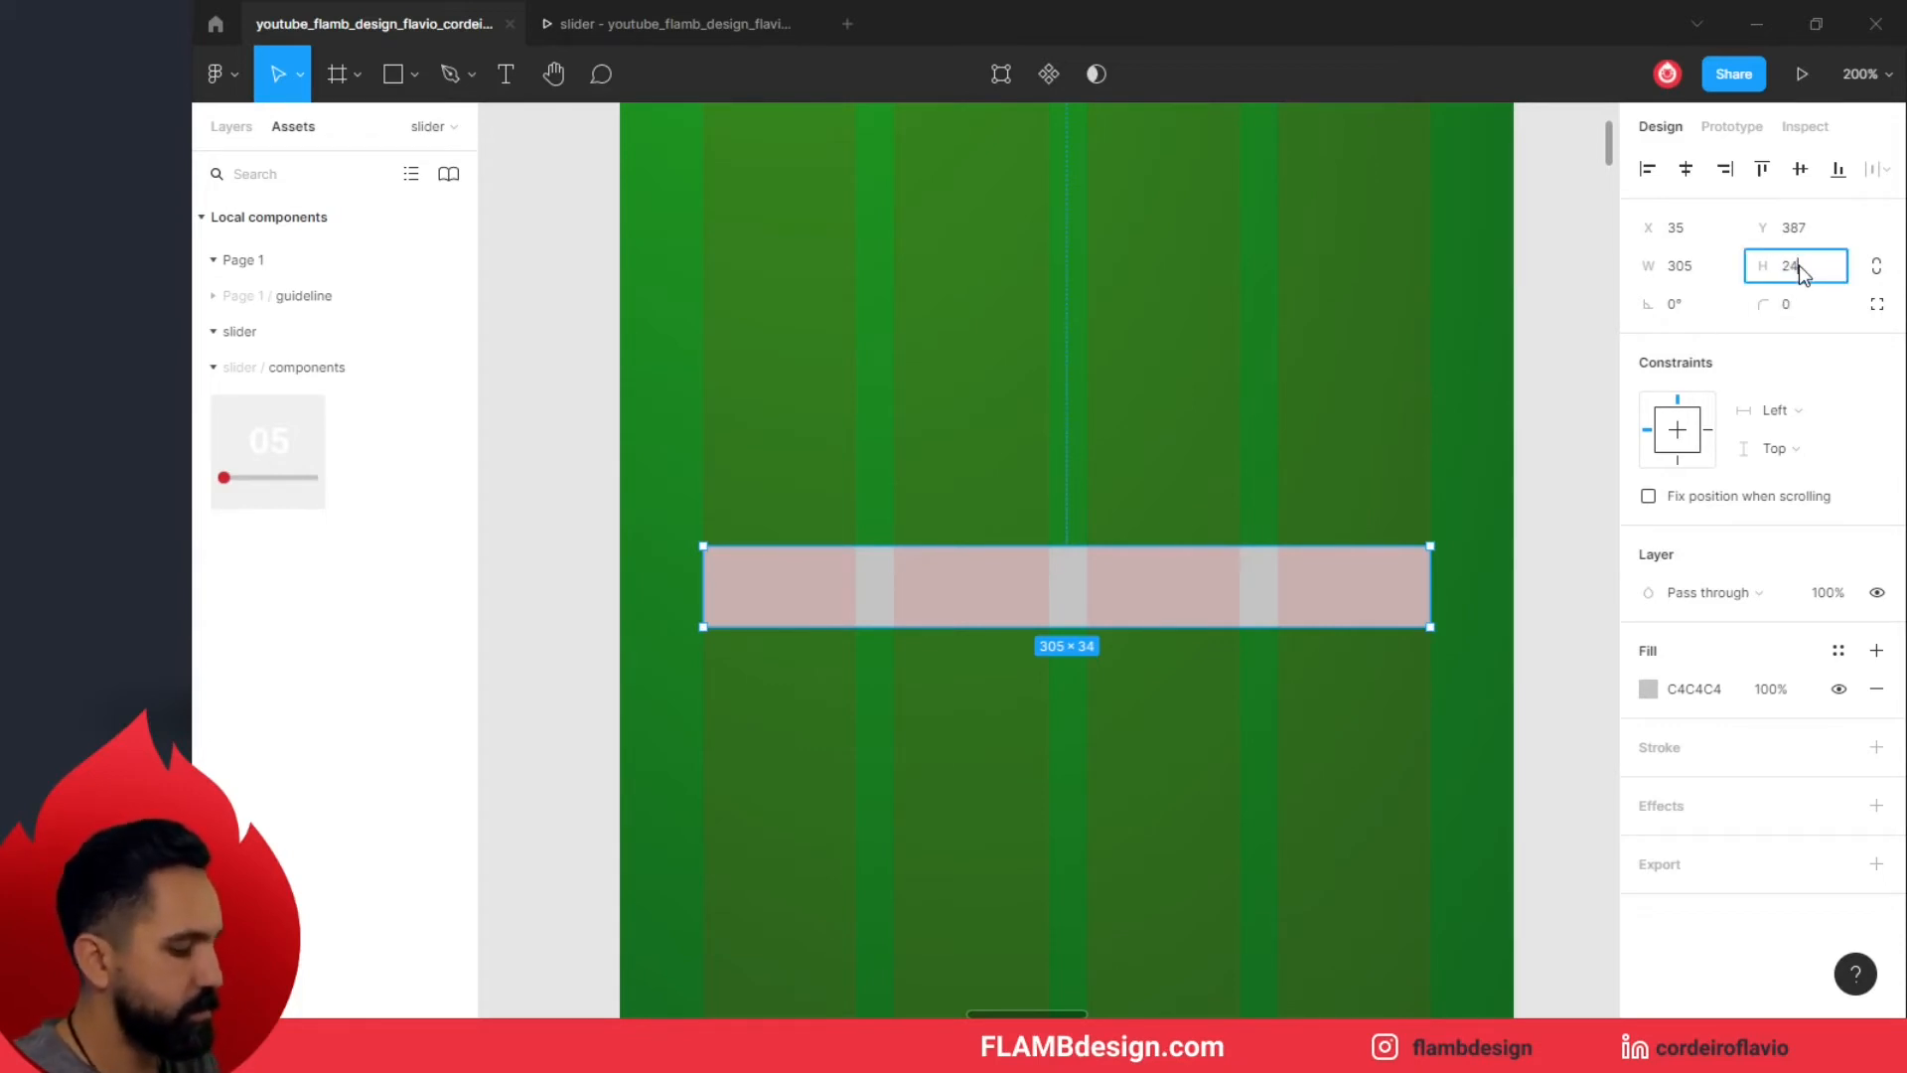
key(Return)
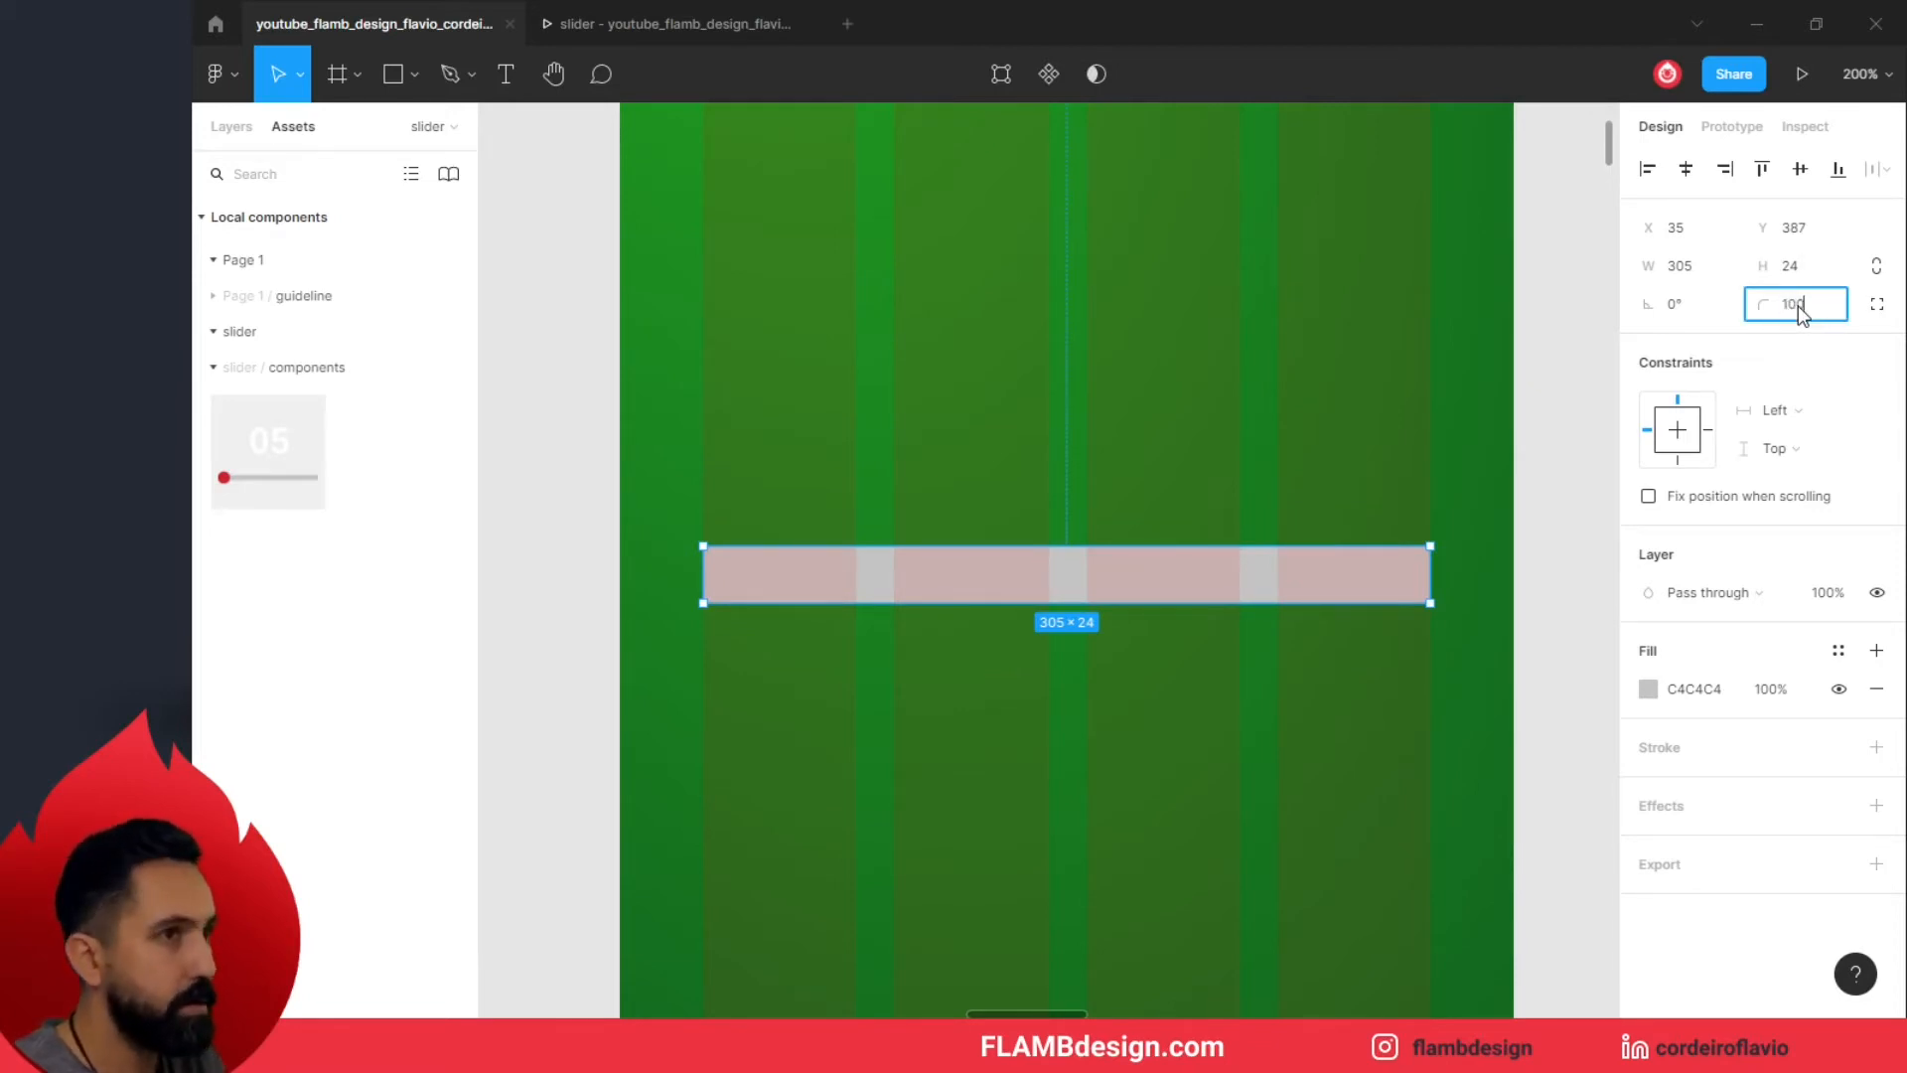
click(1800, 313)
text(100)
key(Return)
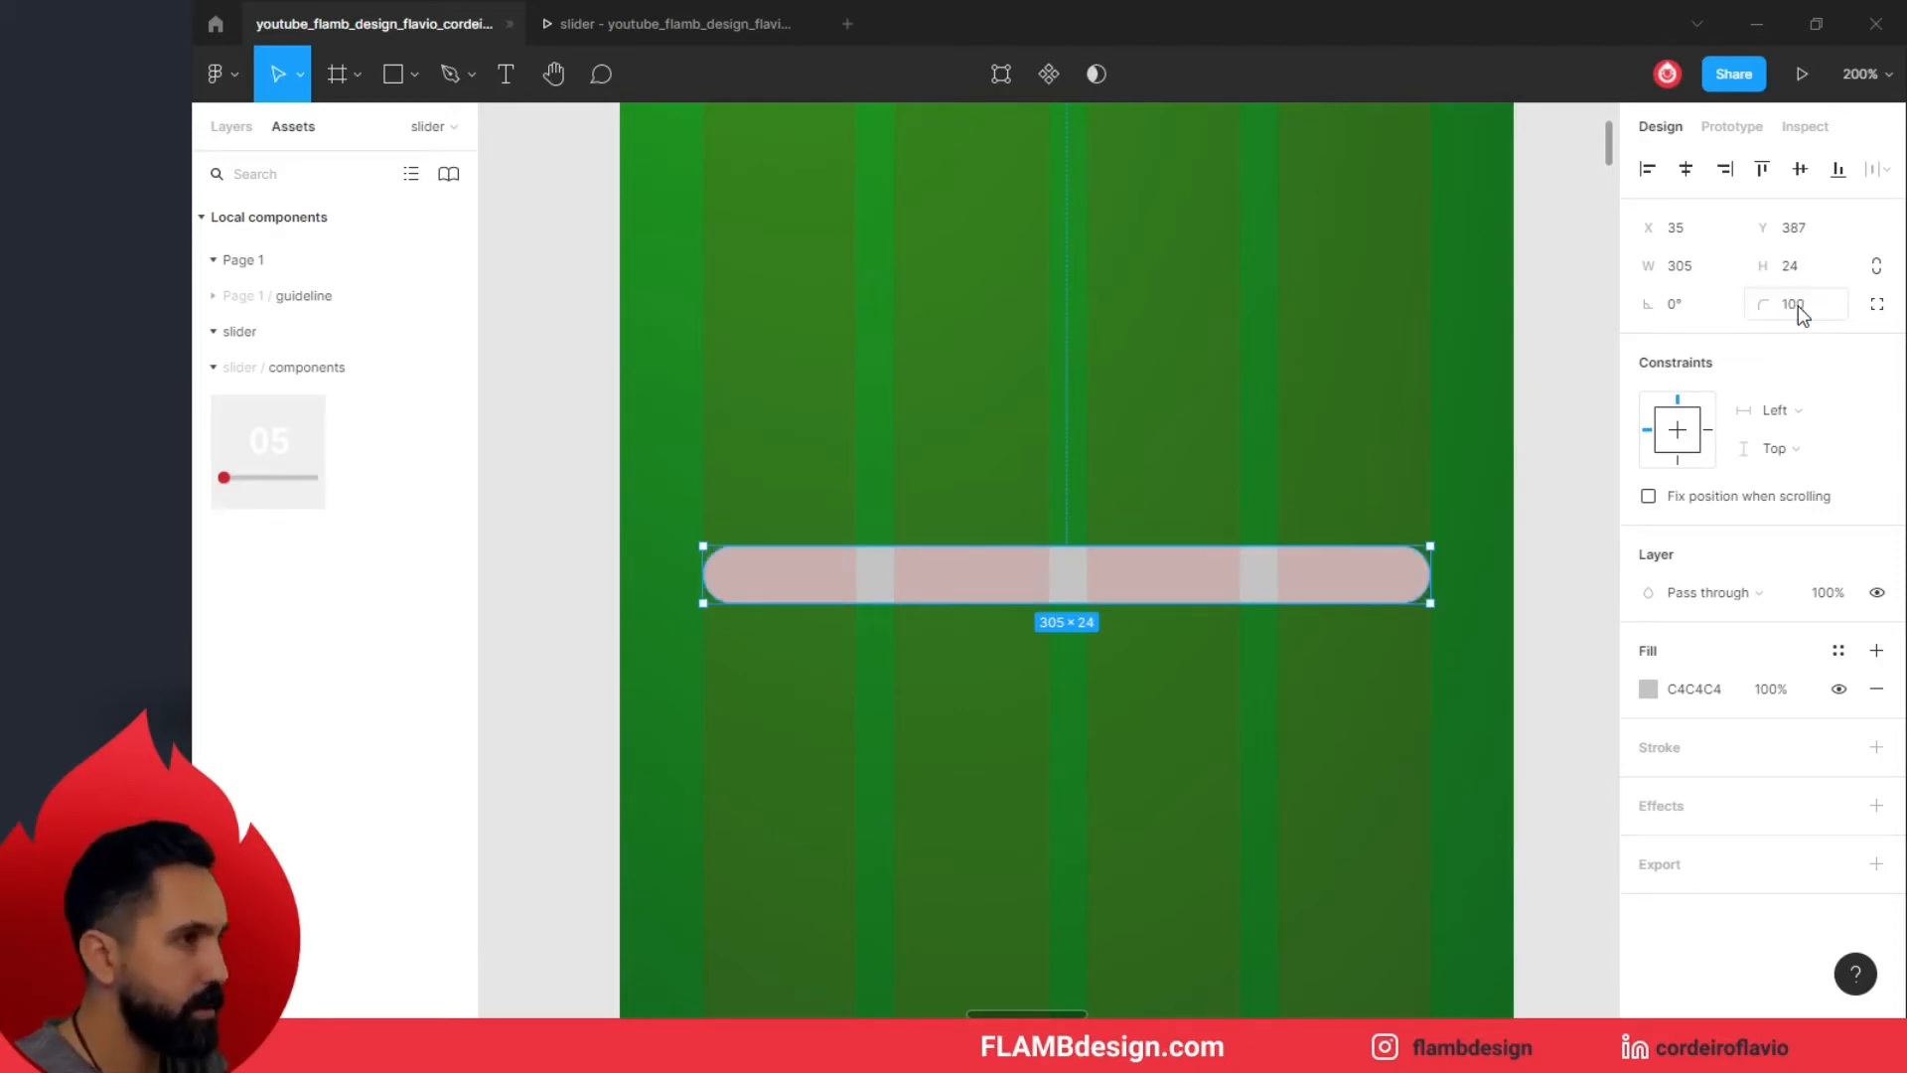
- Hide the layout grid and add an inner shadow effect to the rounded bar
click(586, 584)
click(859, 601)
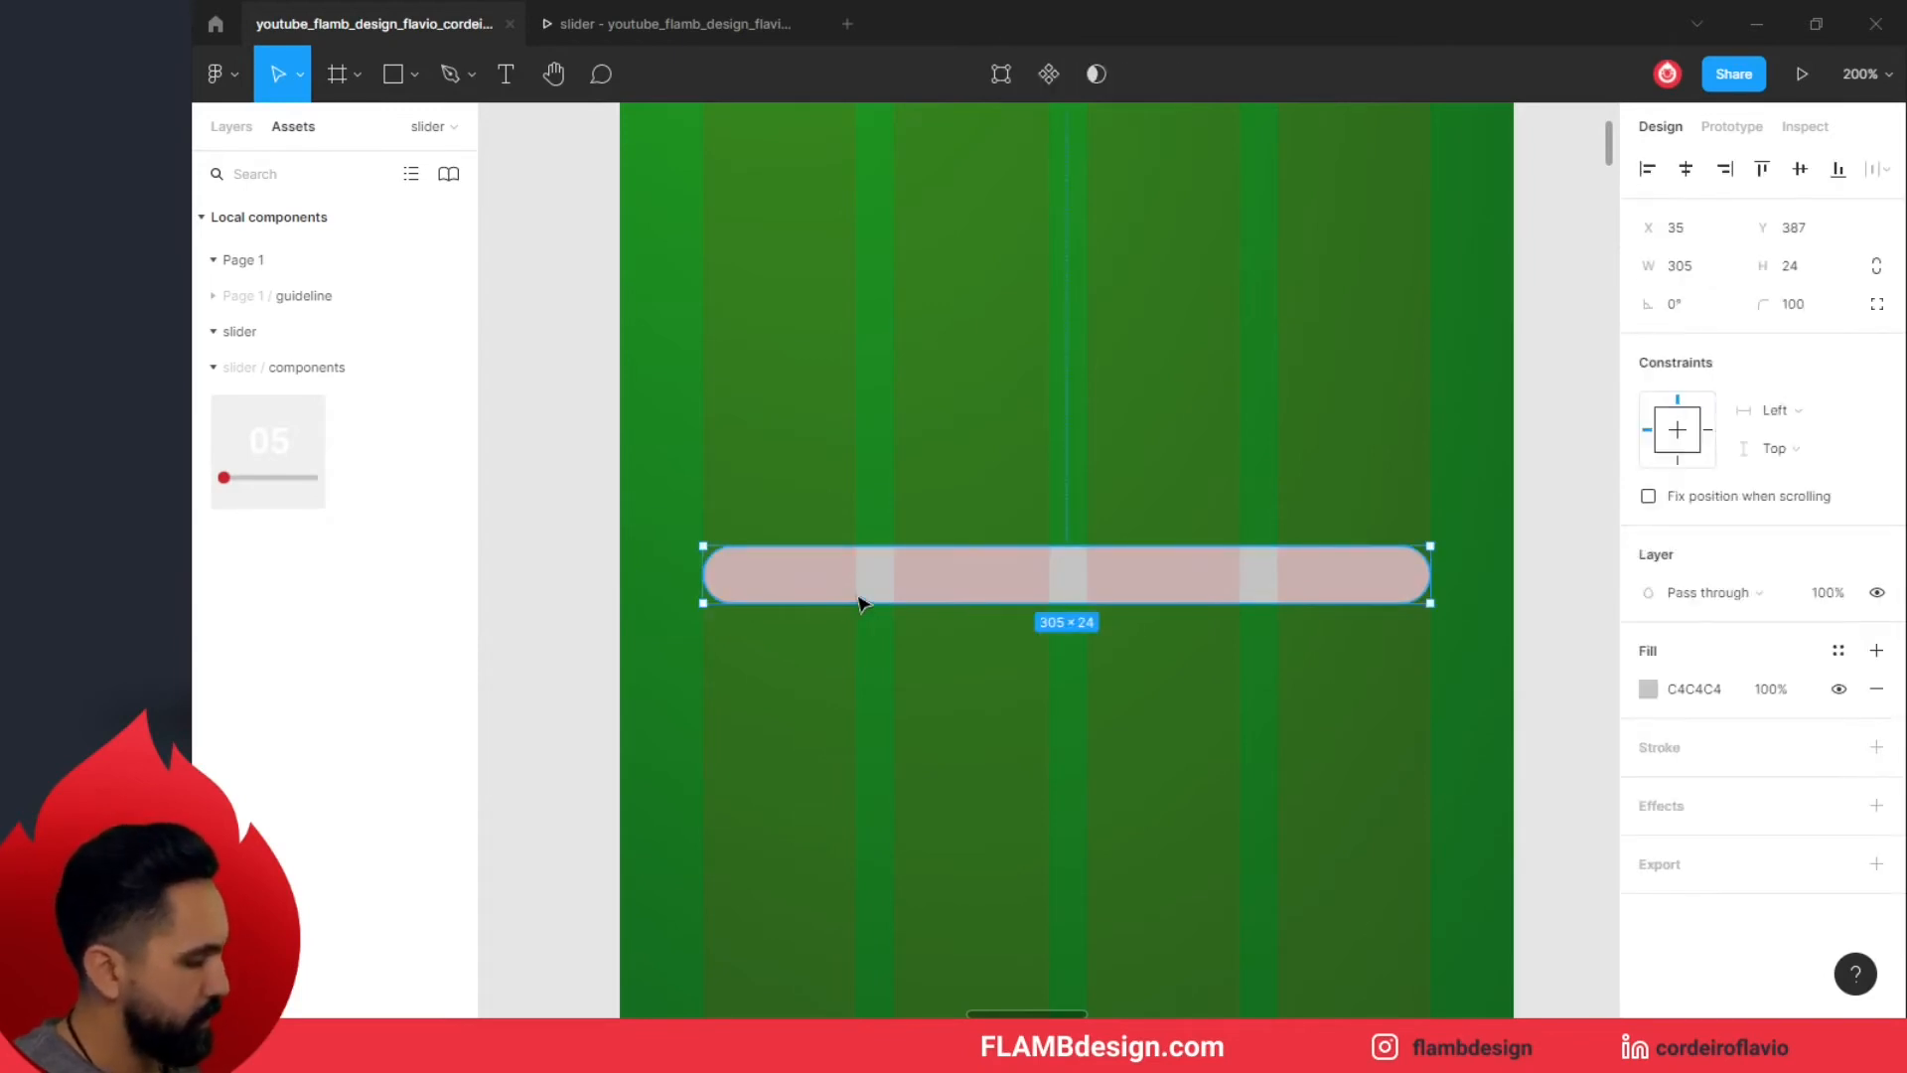
key(ctrl+g)
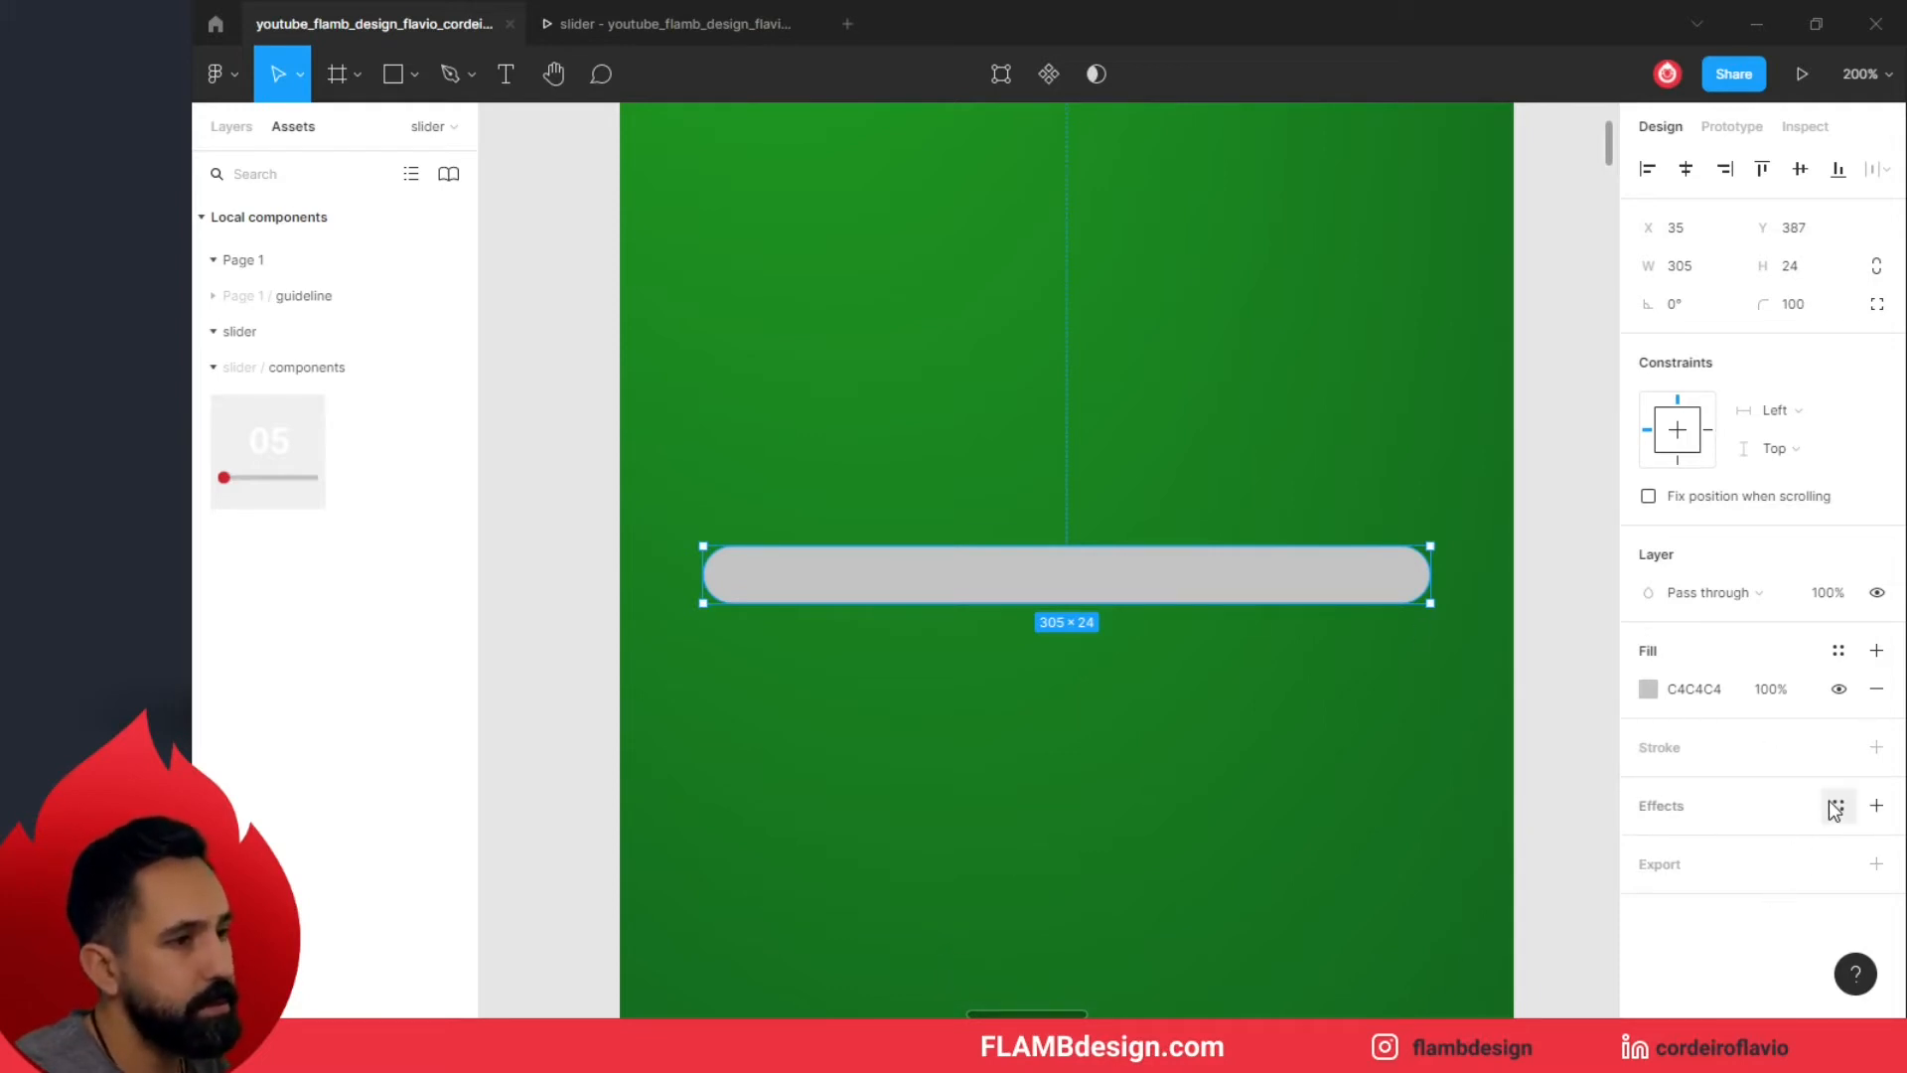
click(1876, 807)
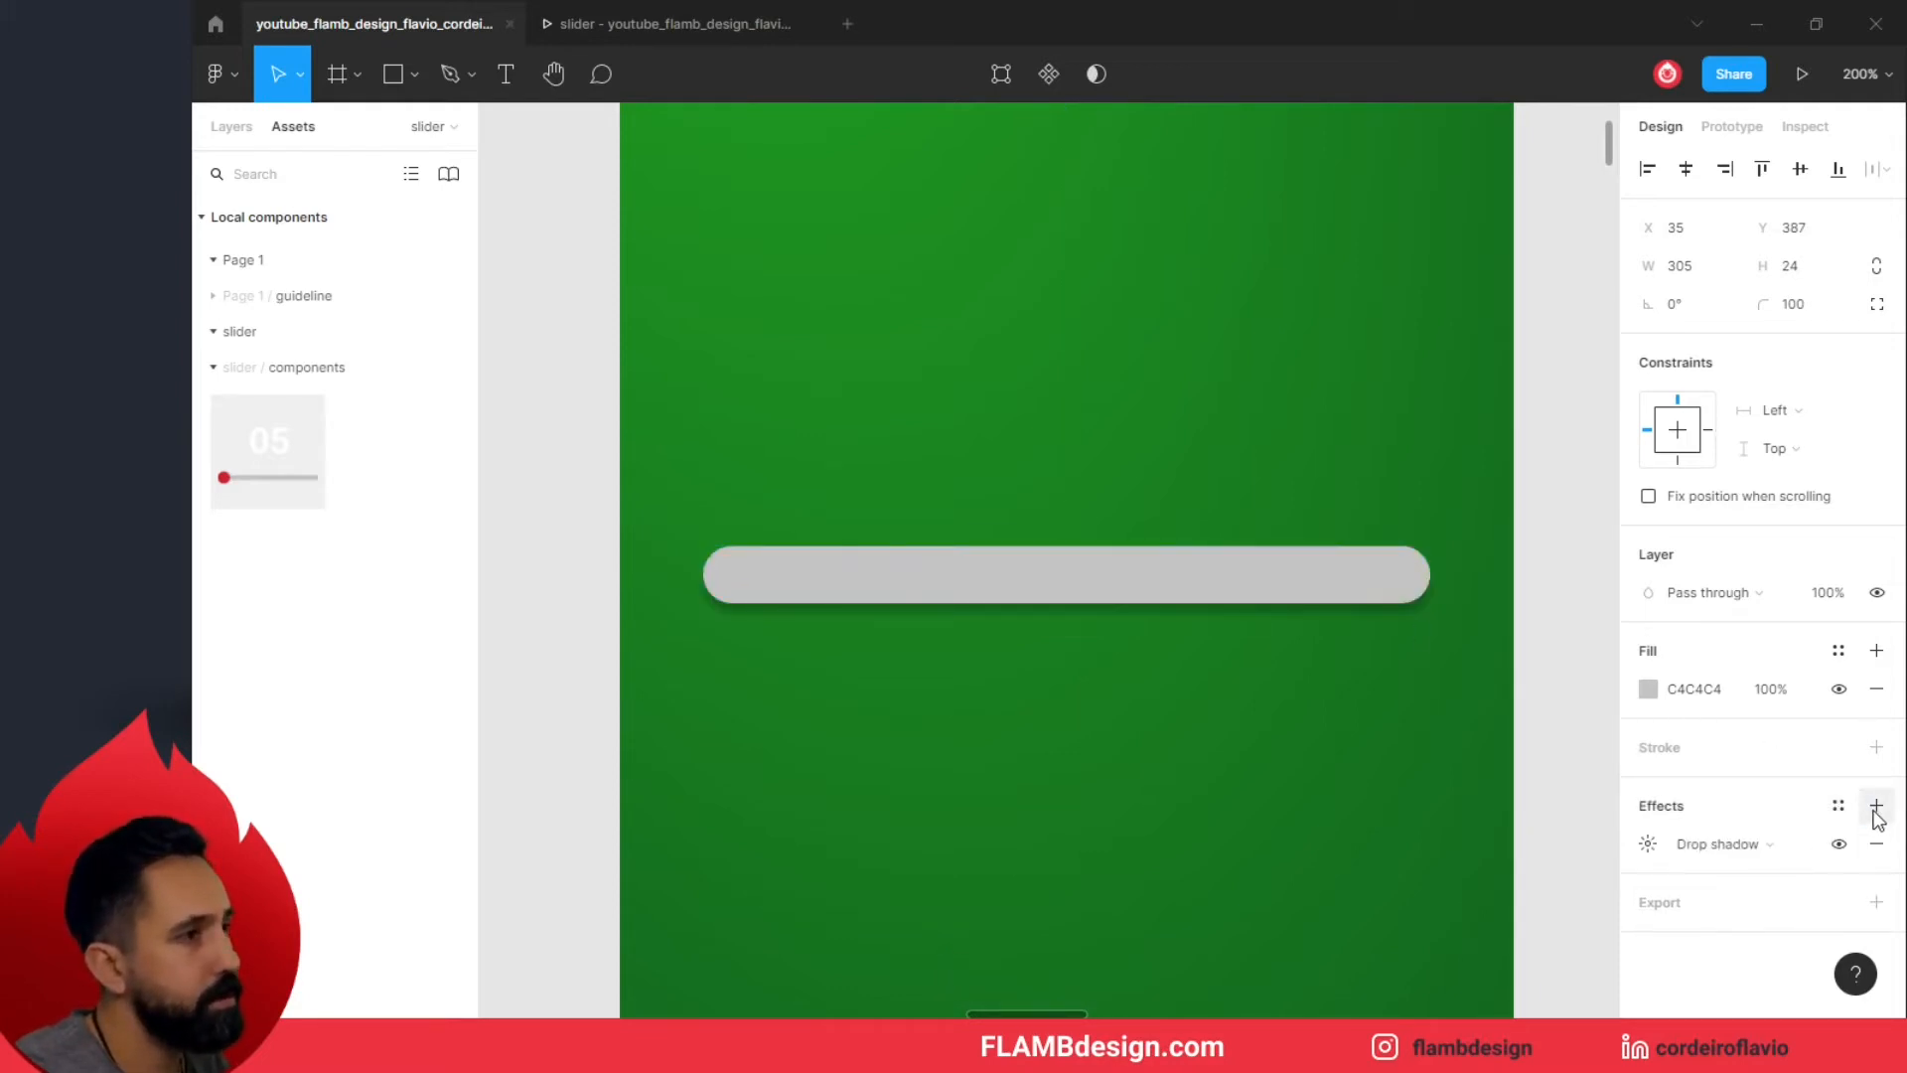
click(1705, 849)
click(1730, 818)
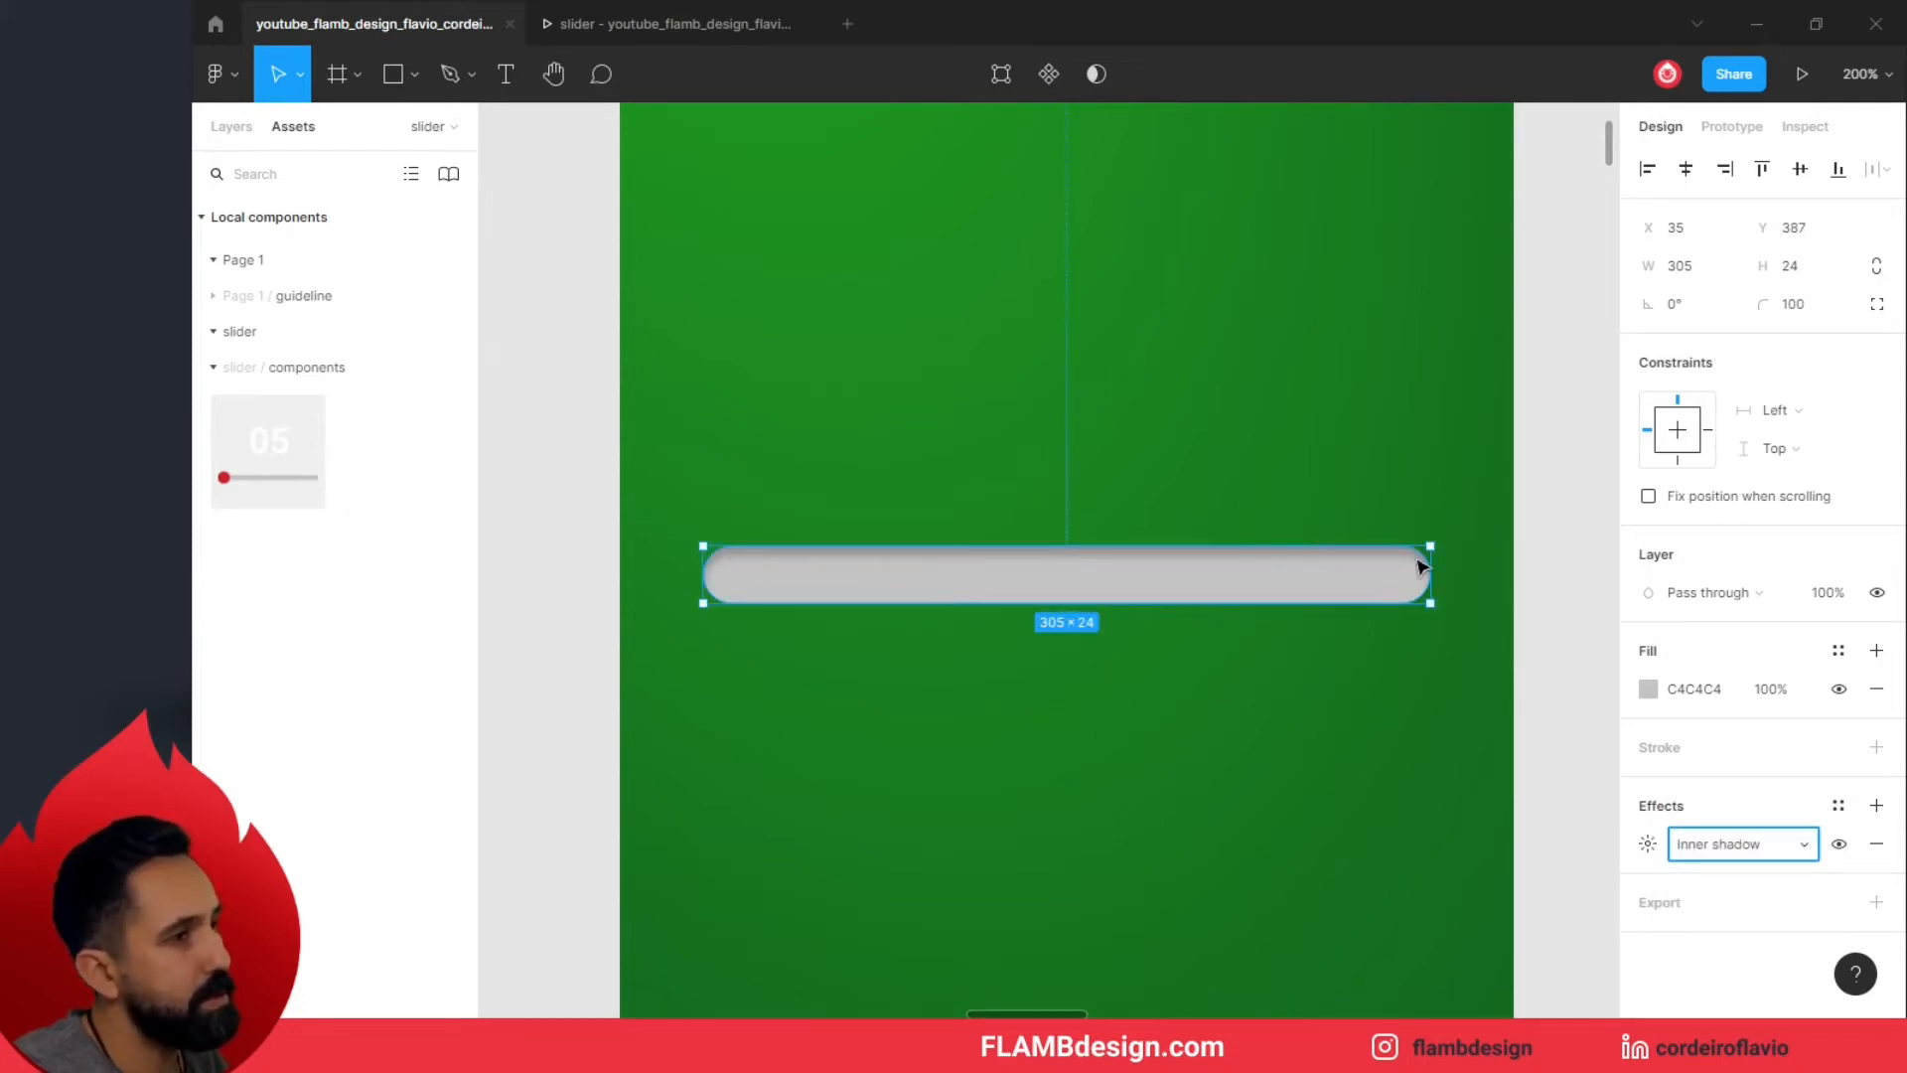
- Set the rounded bar's inner shadow to blur 2, Y offset 2 and 40% opacity, and deselect the bar
click(1646, 845)
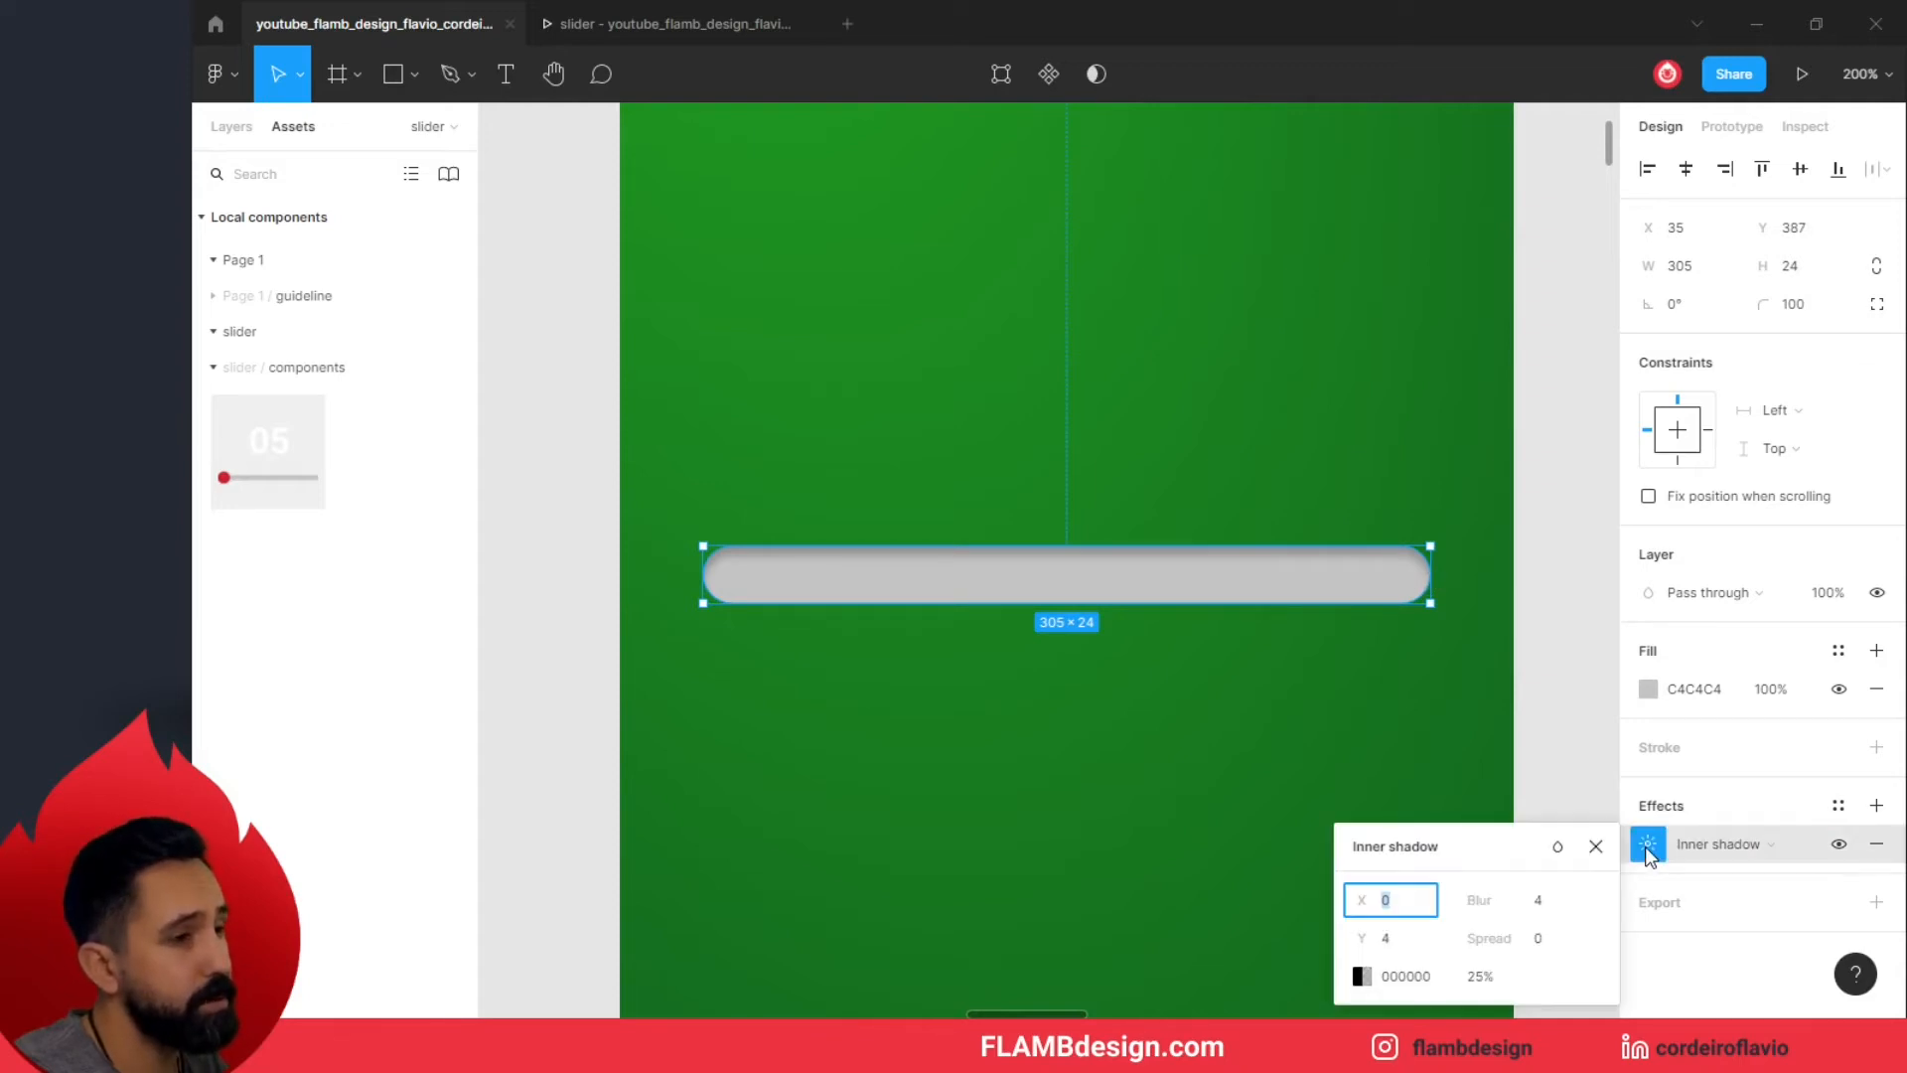
click(1547, 907)
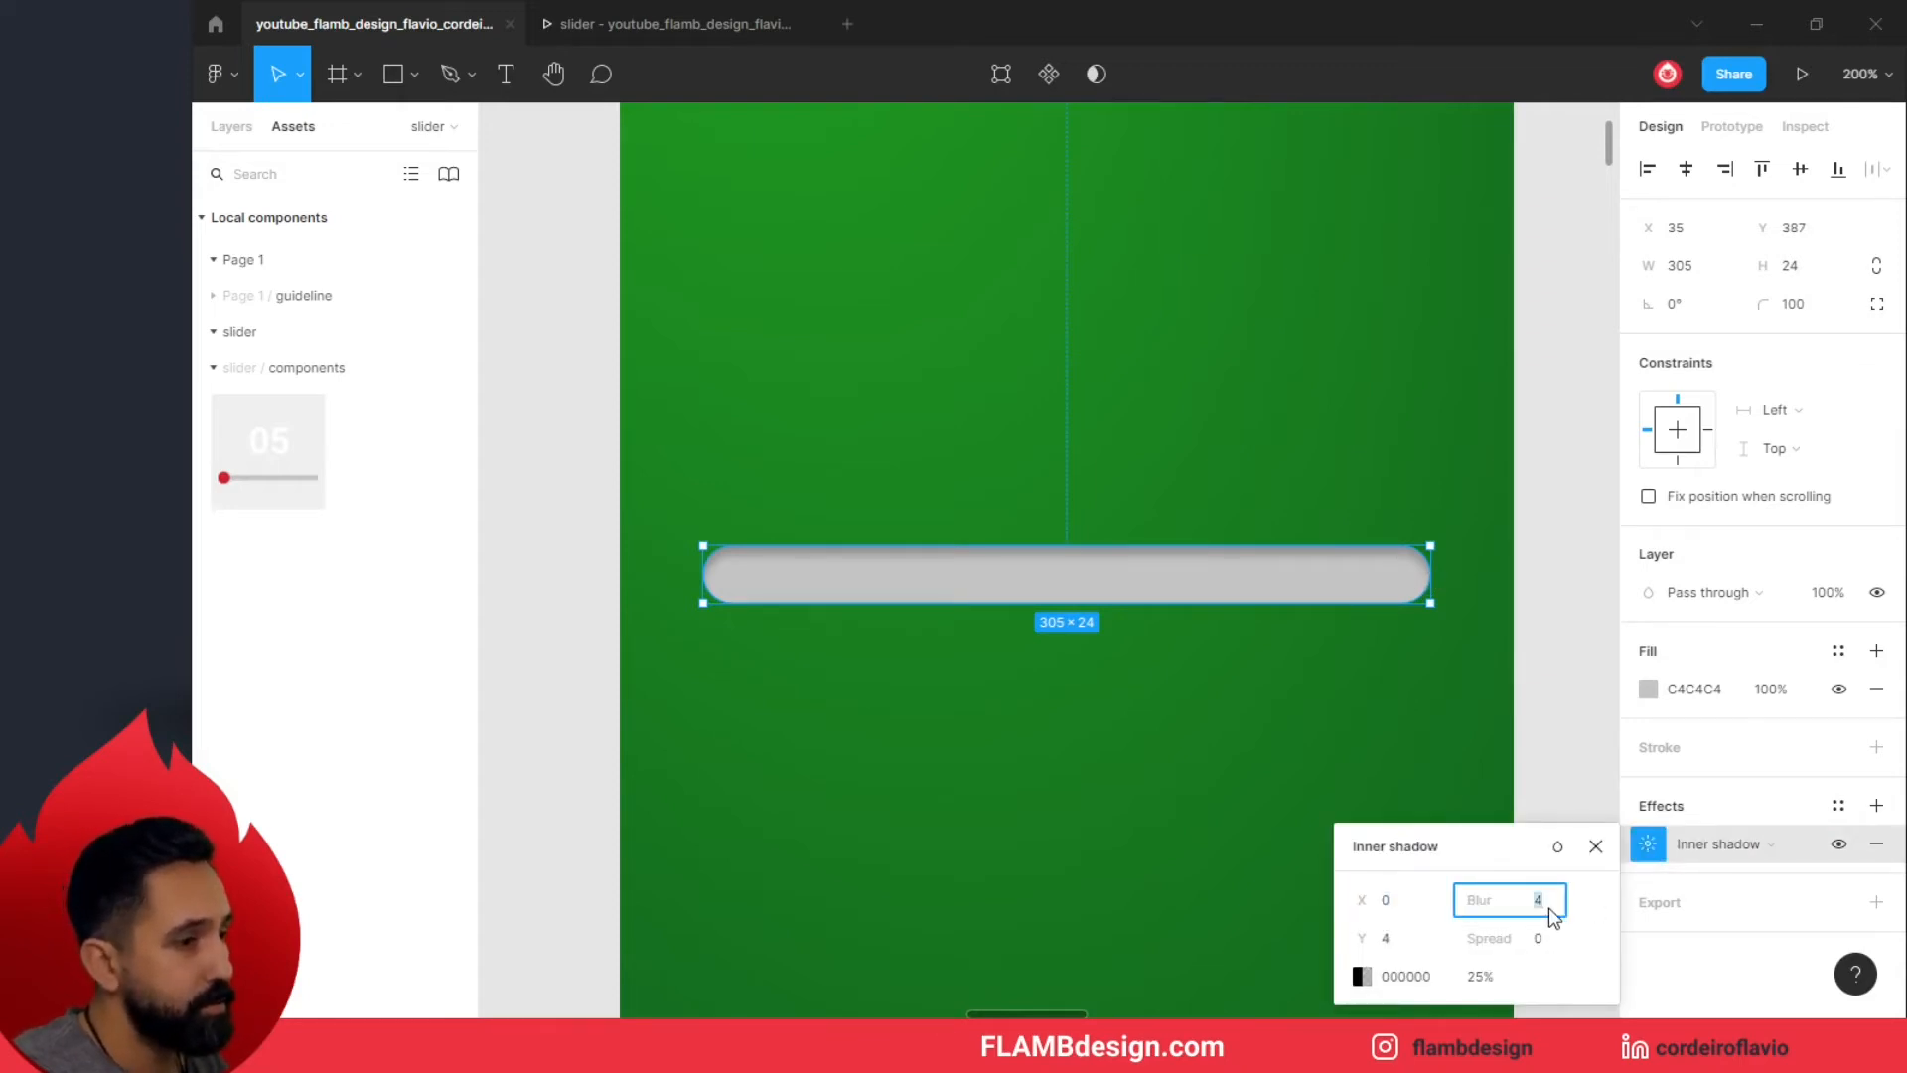
text(2)
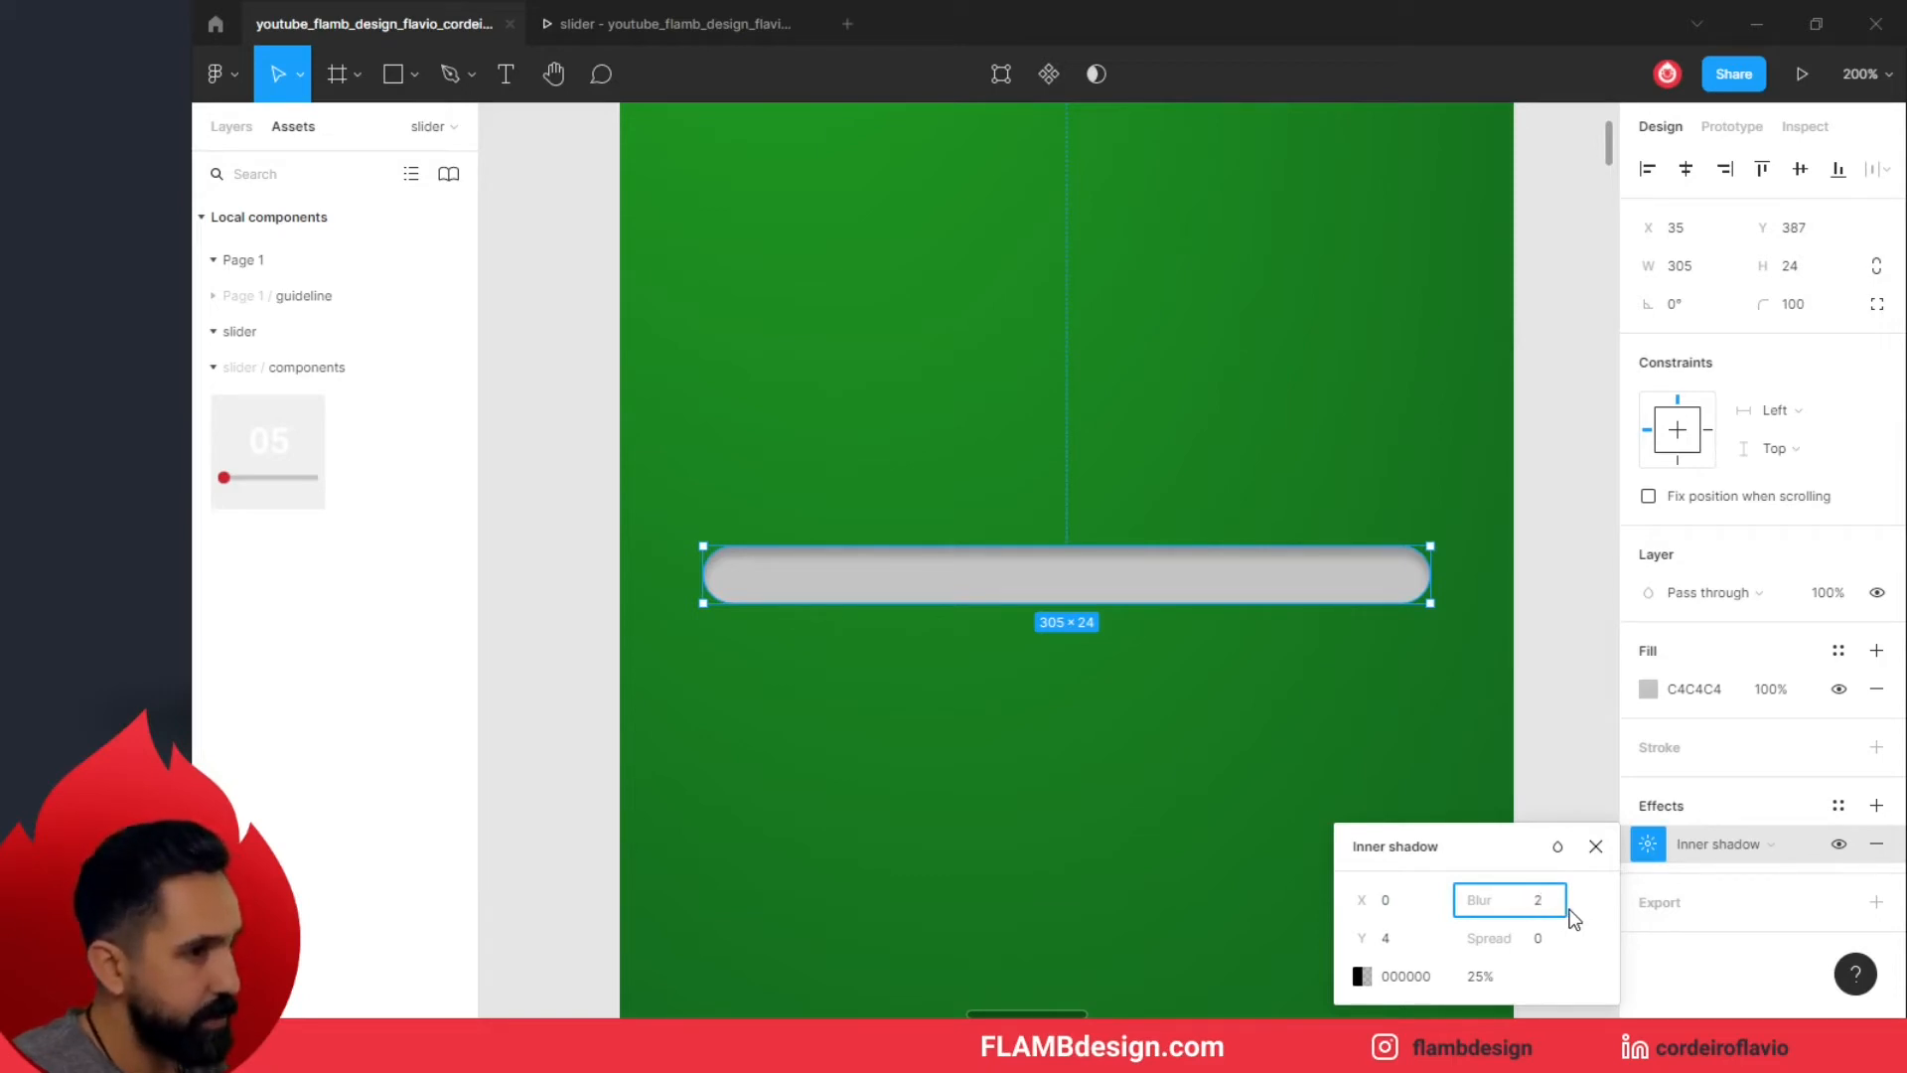
key(Return)
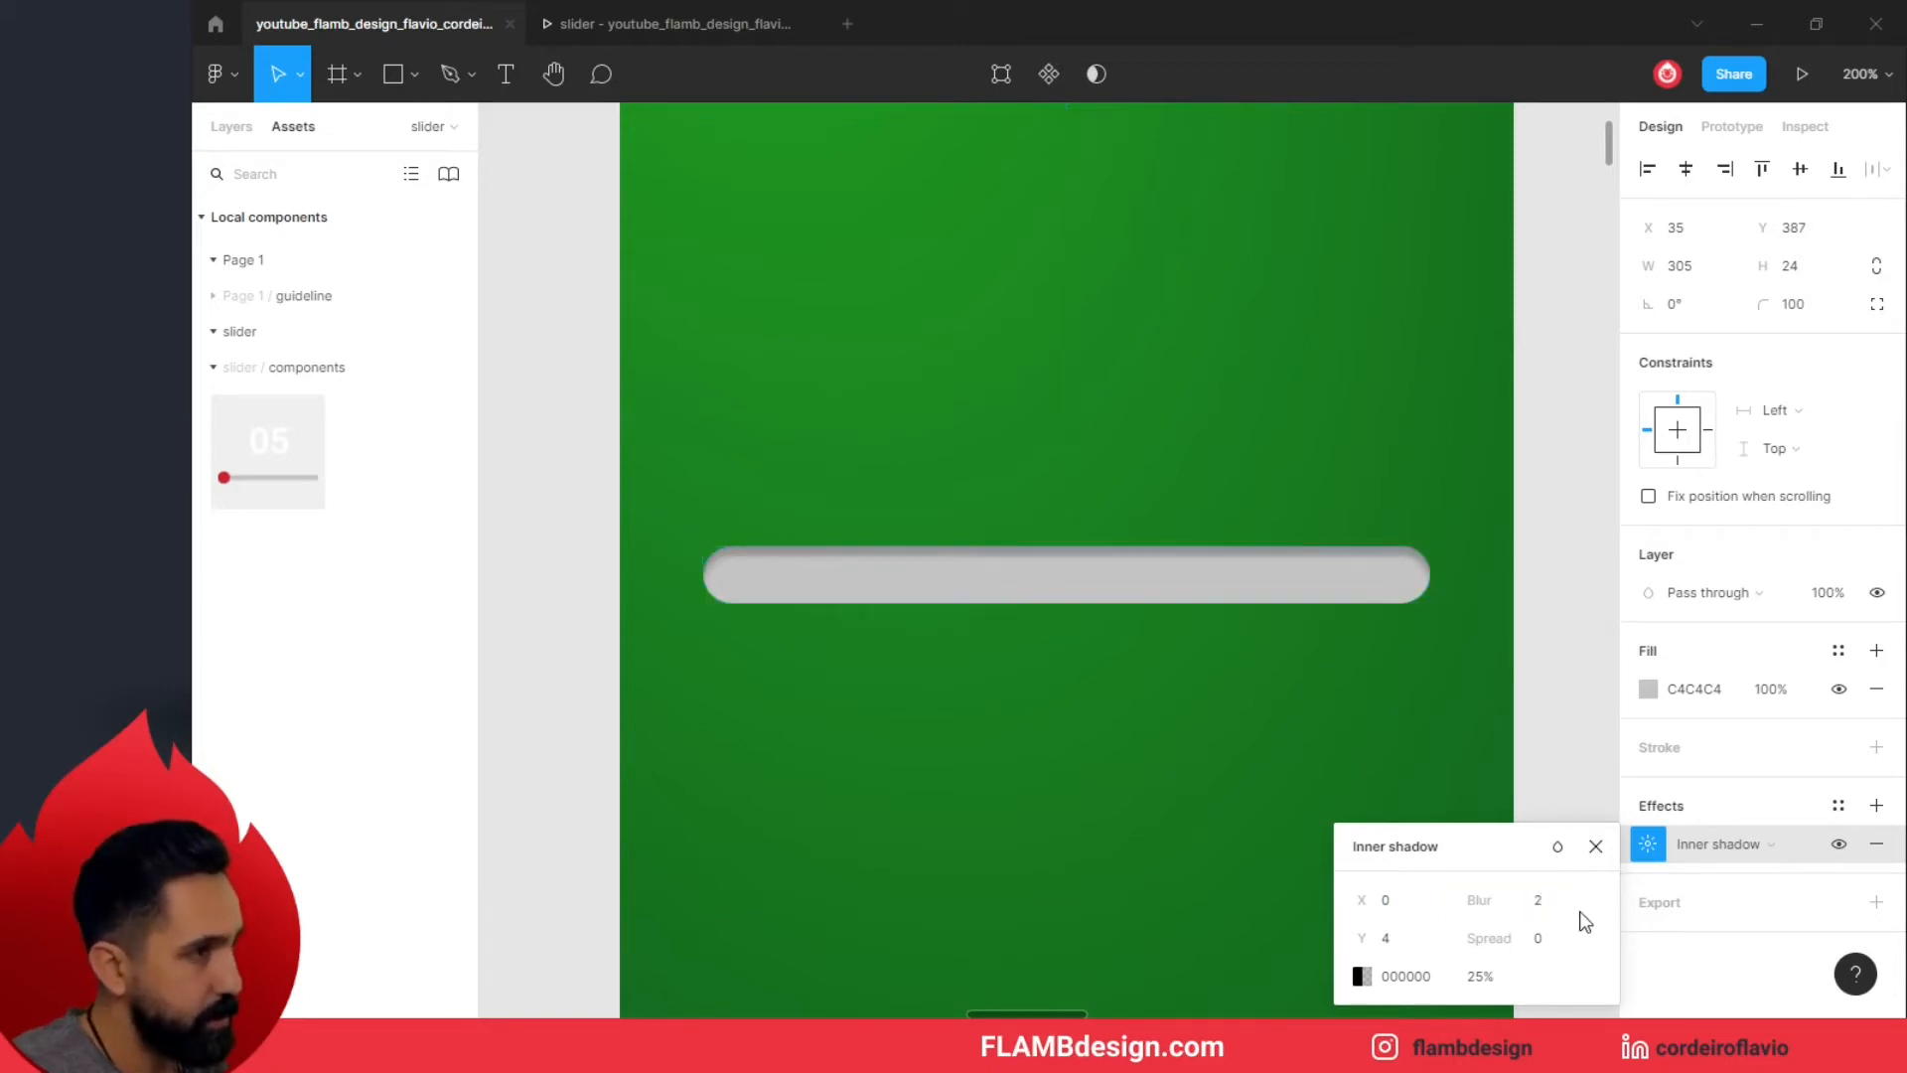
click(1390, 941)
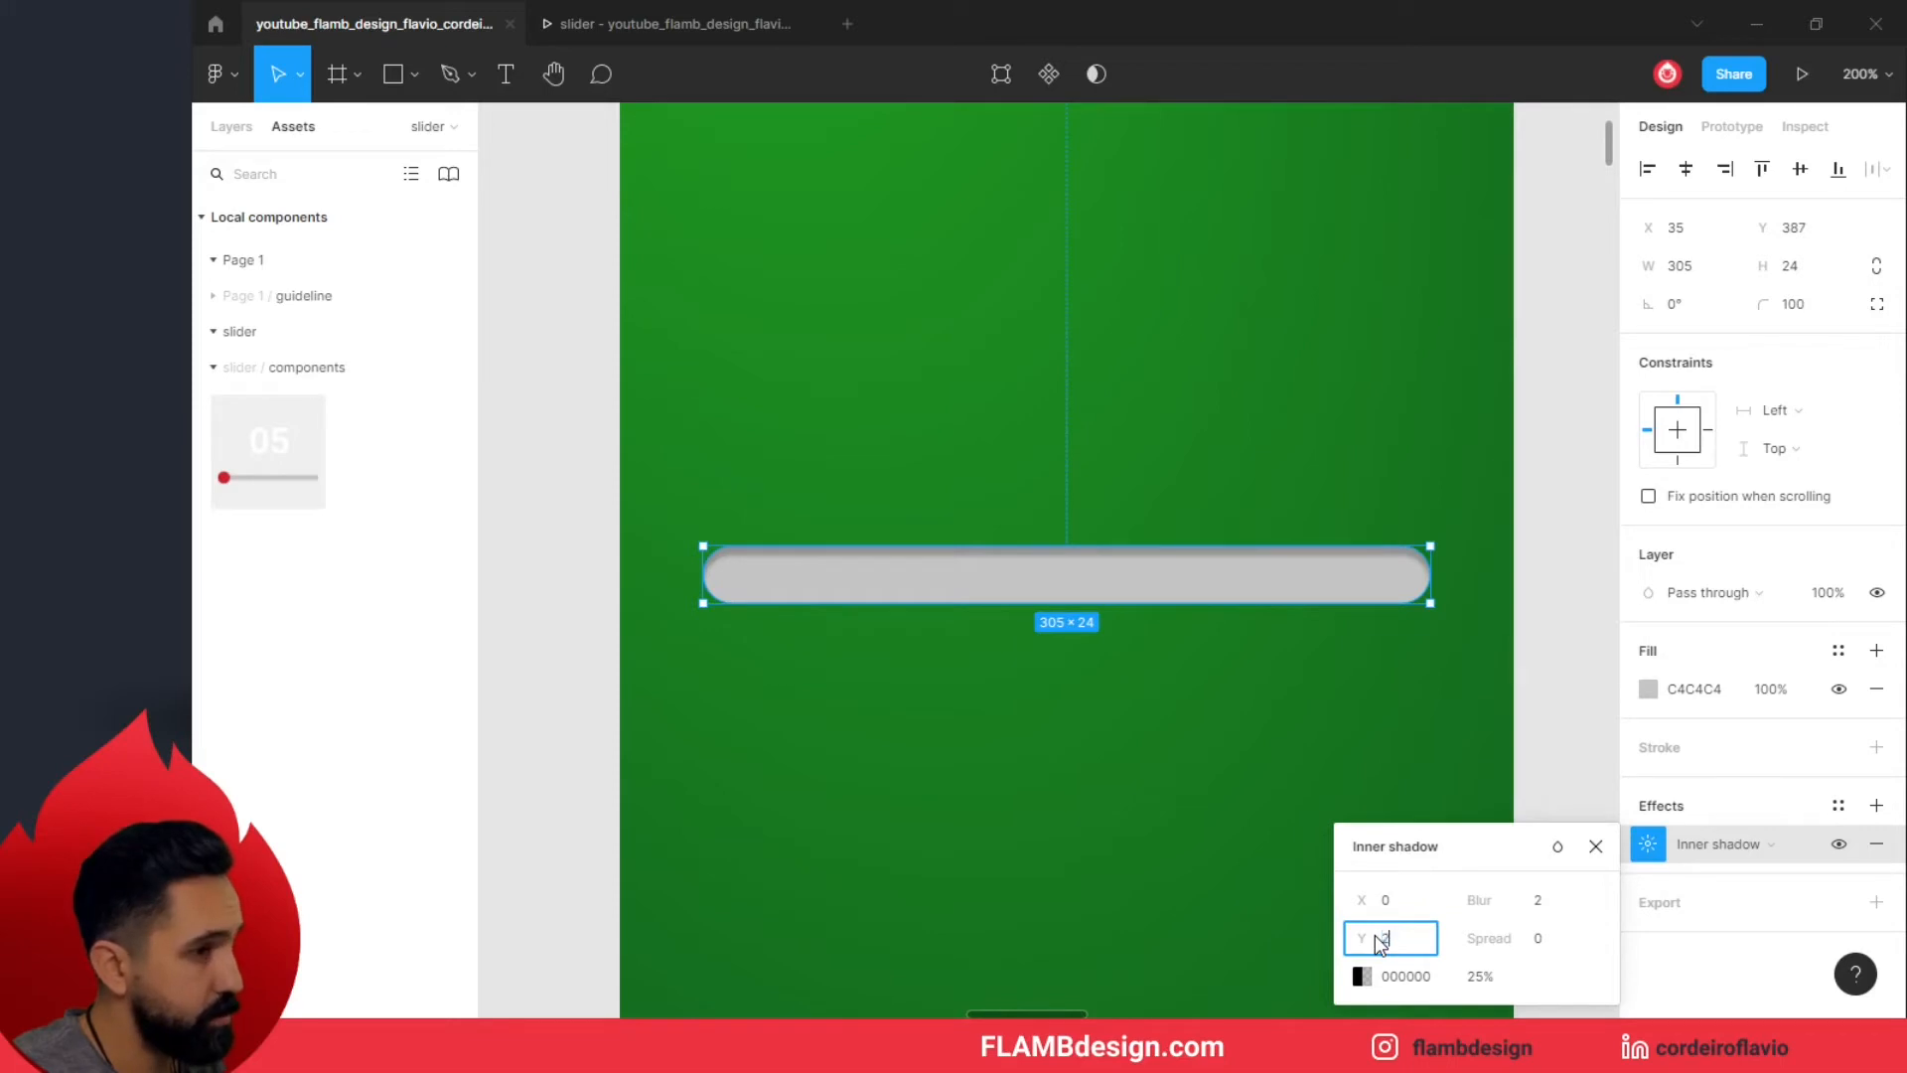
key(Return)
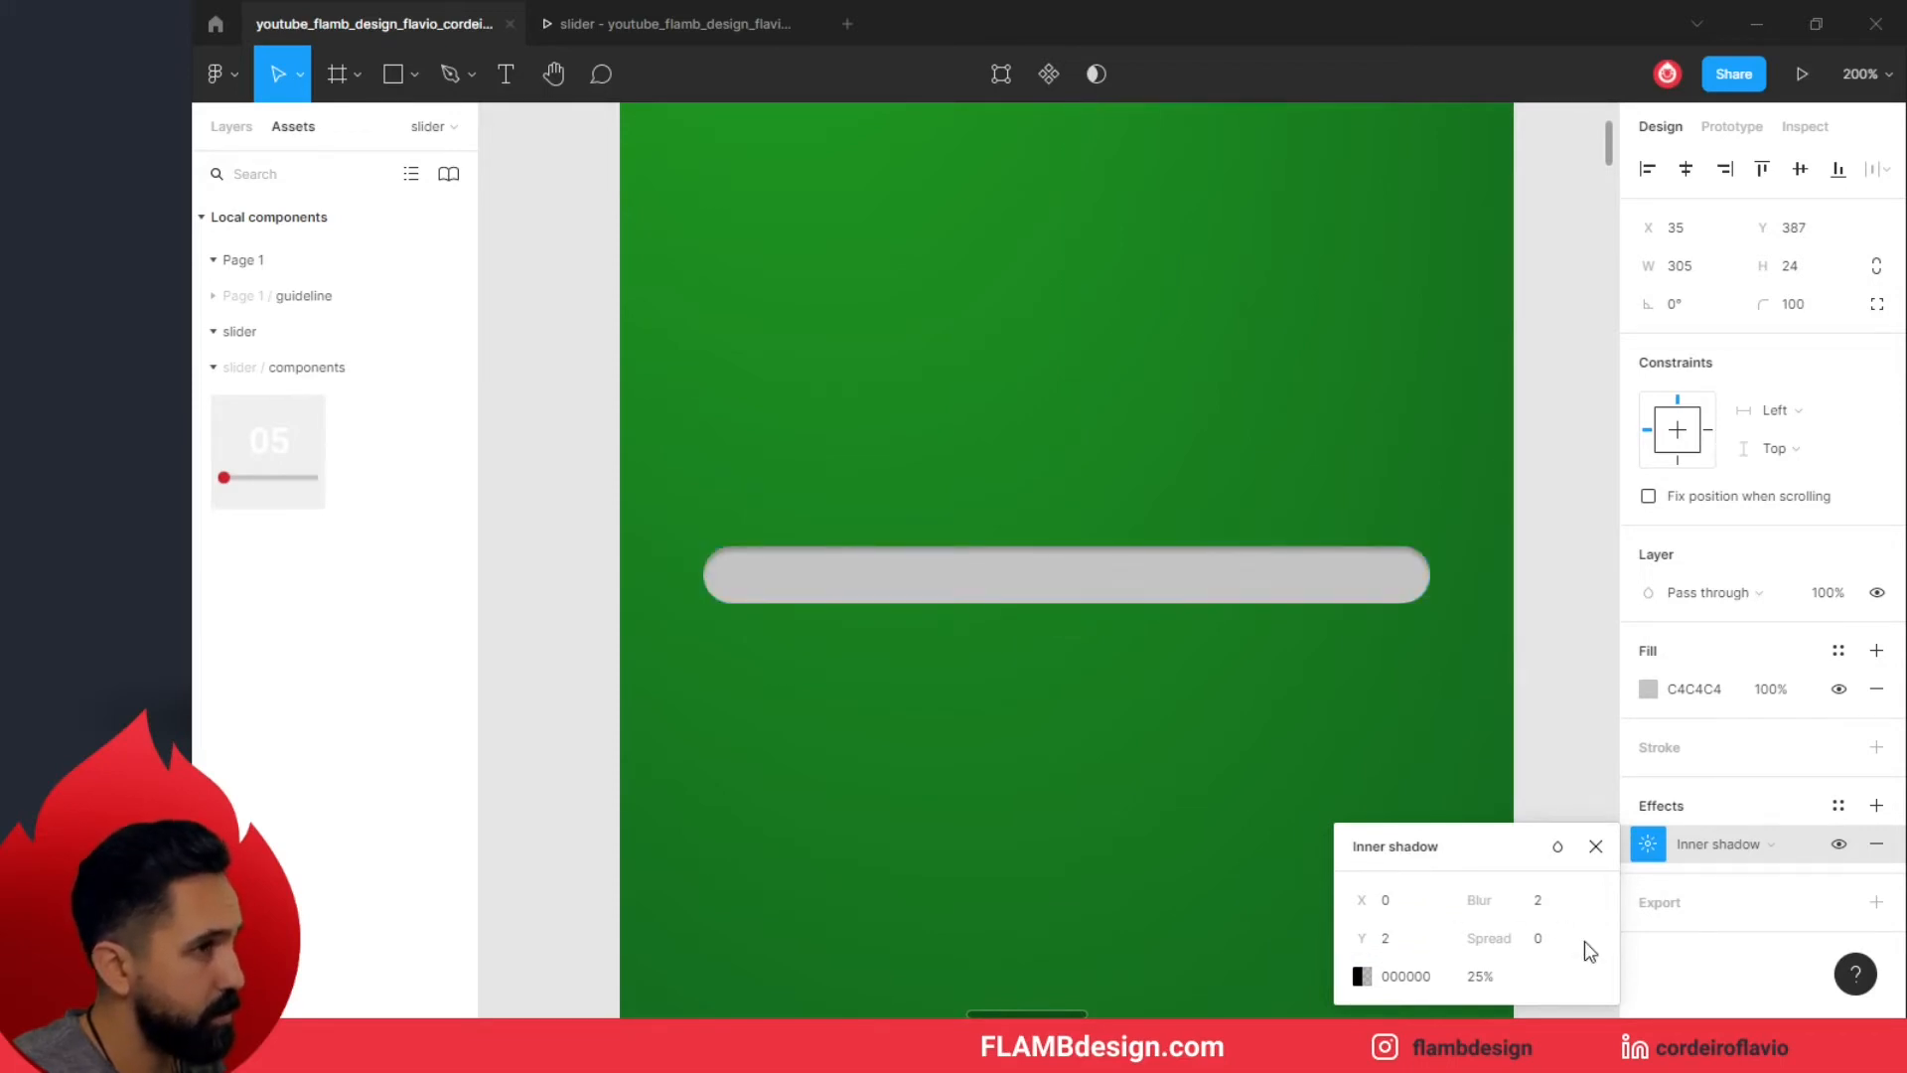
click(1484, 977)
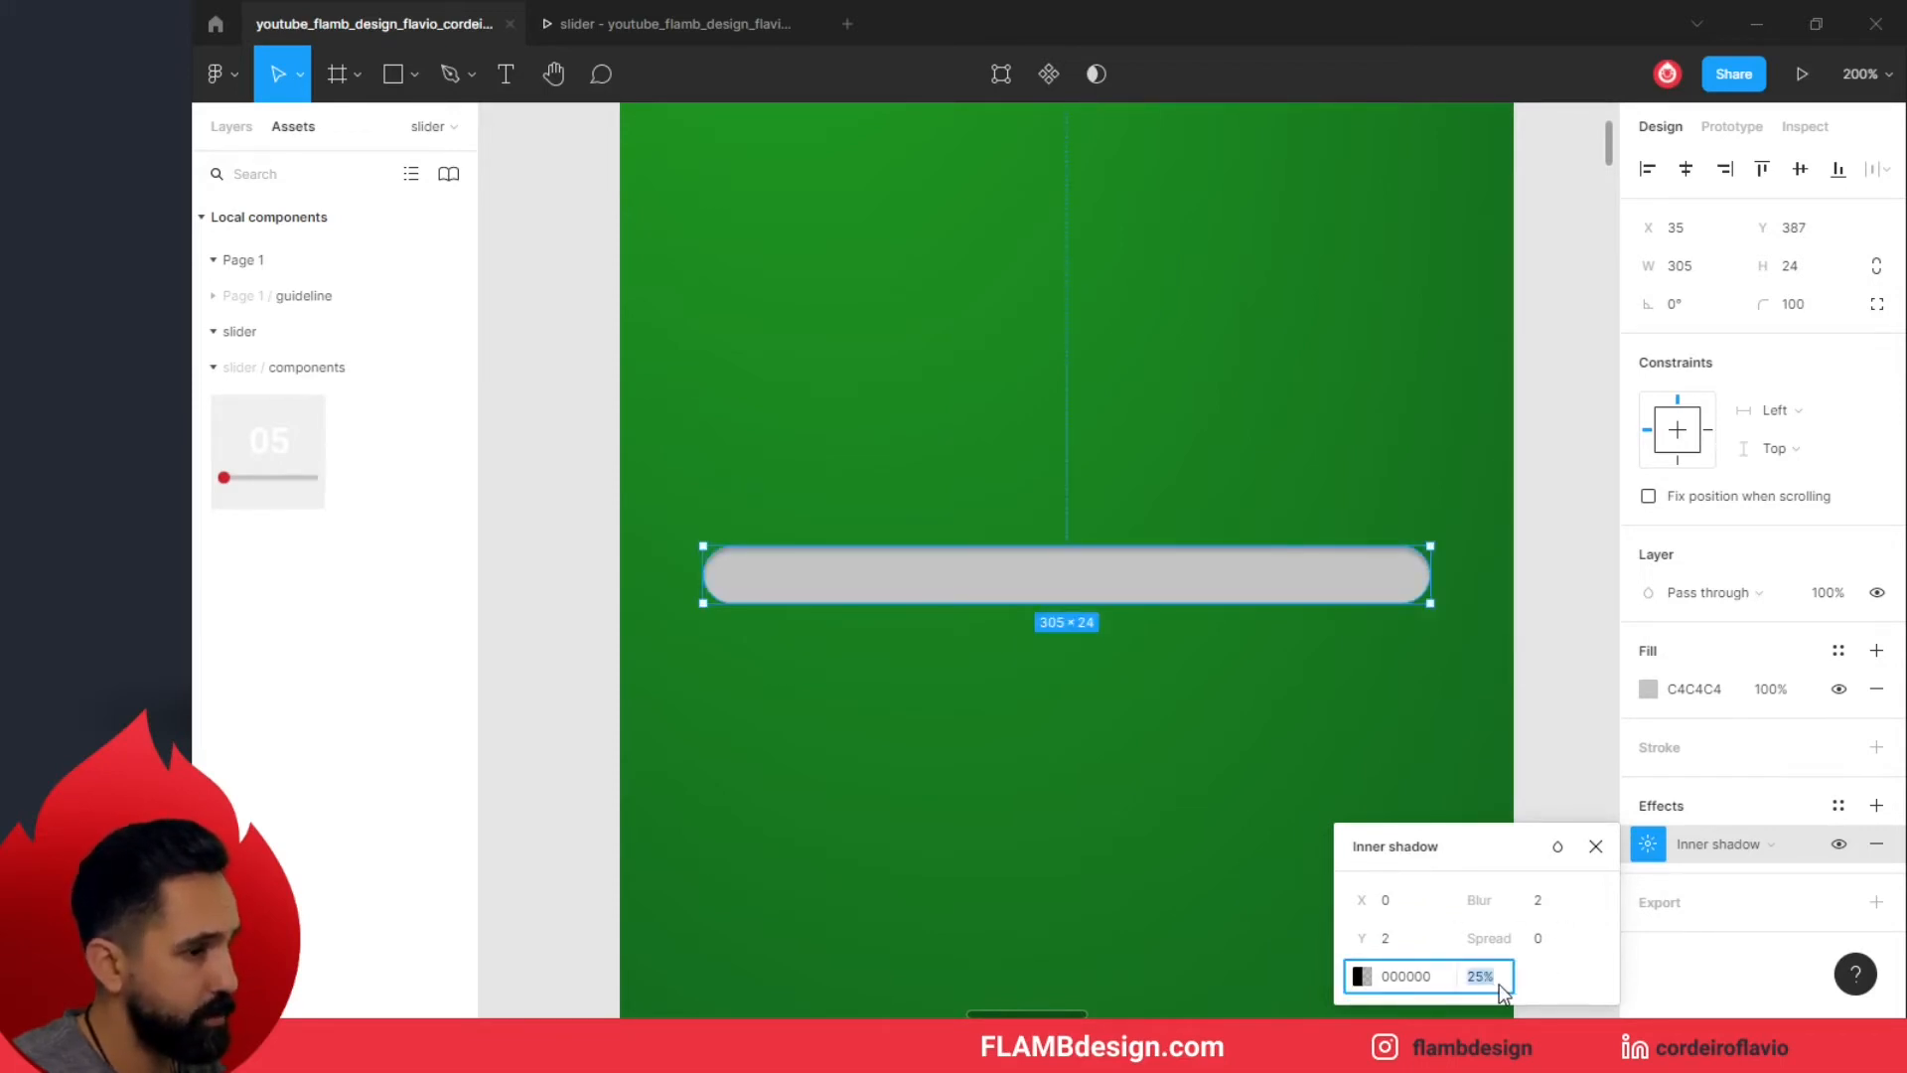
text(40)
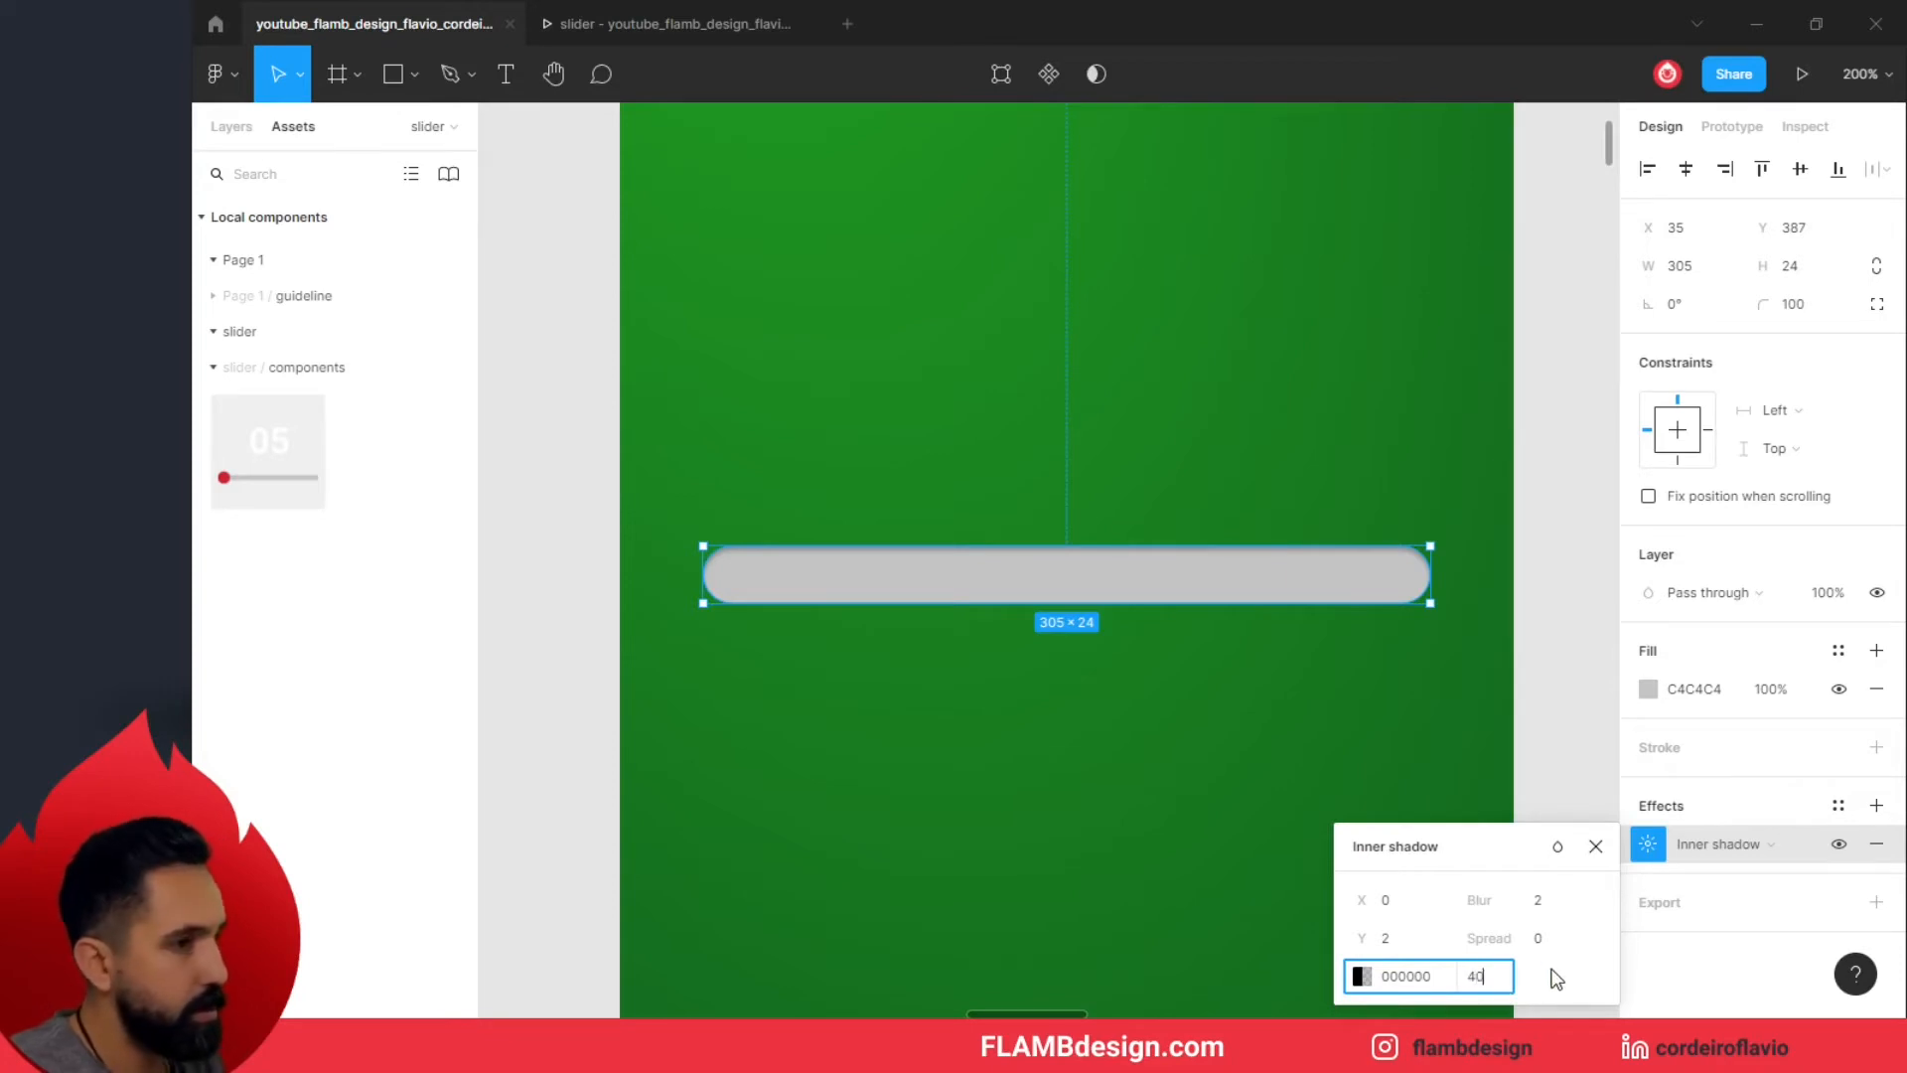
key(Return)
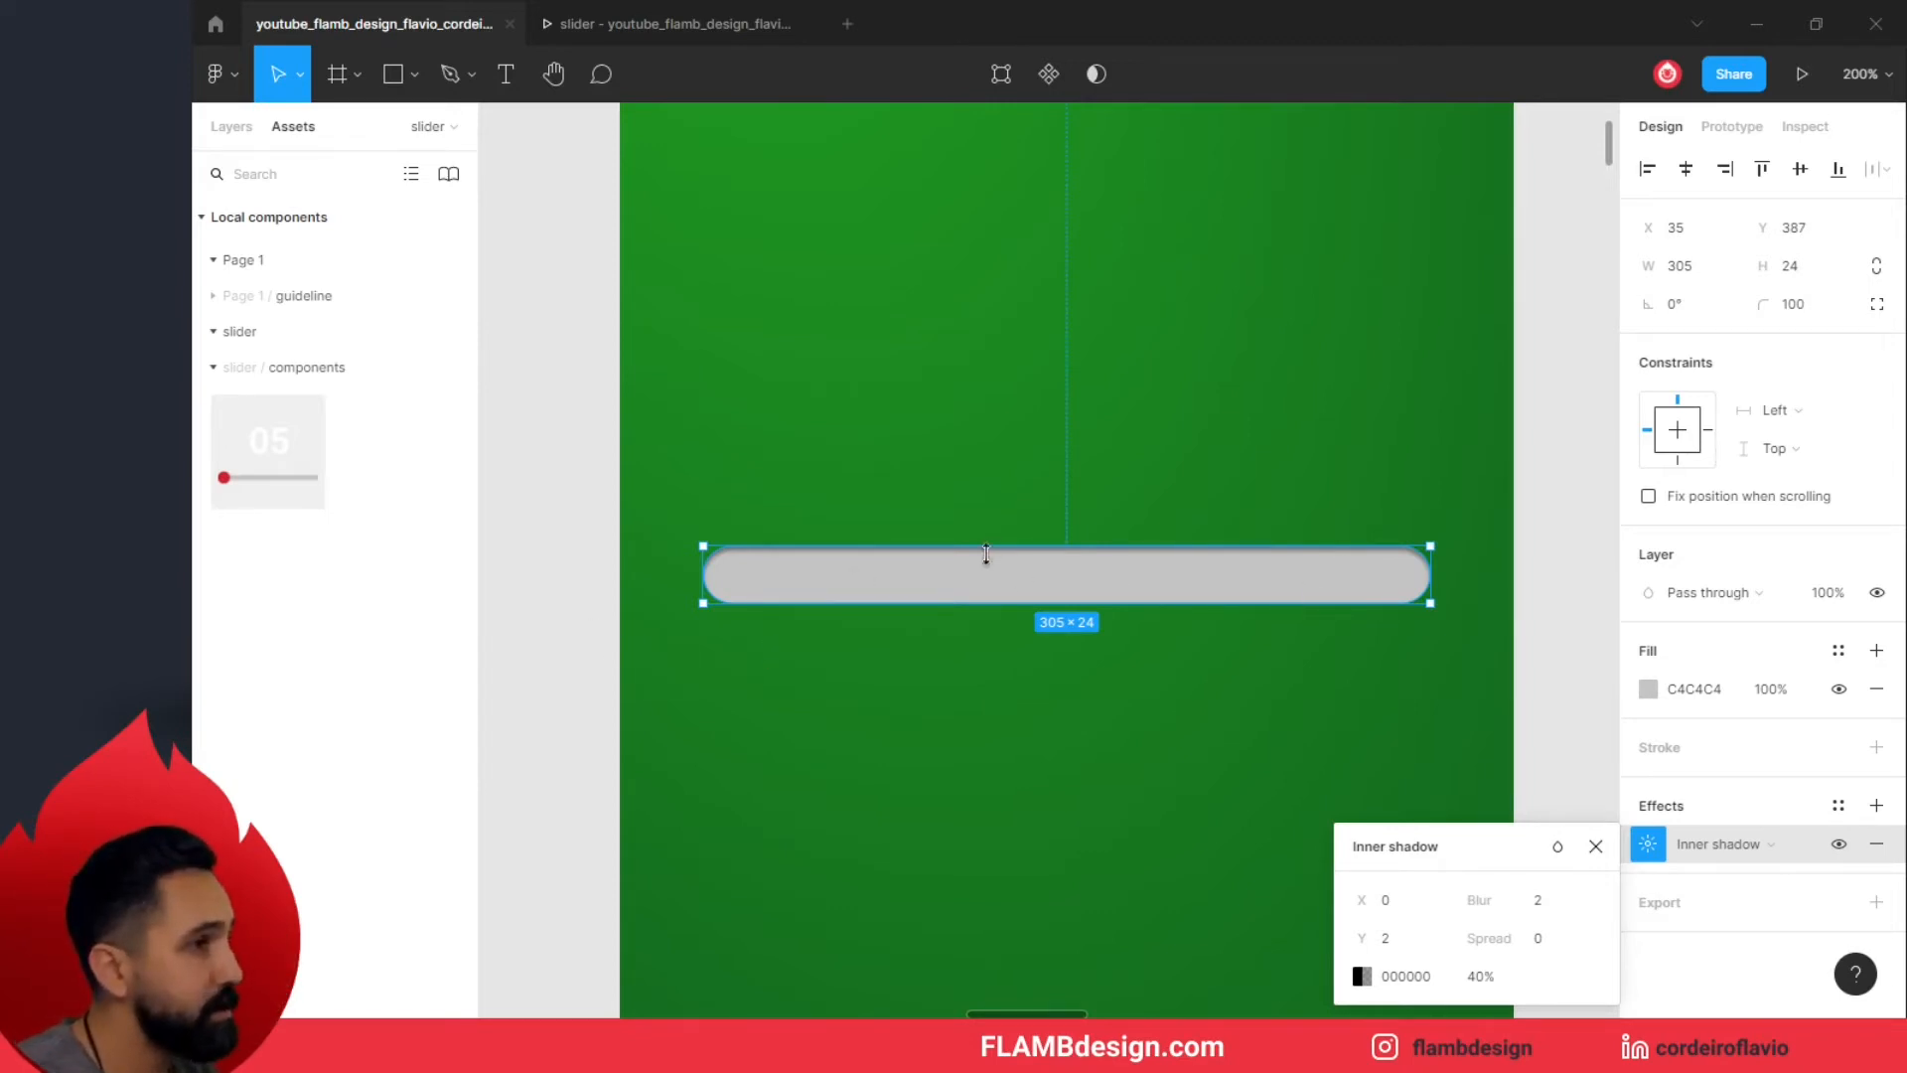
click(578, 634)
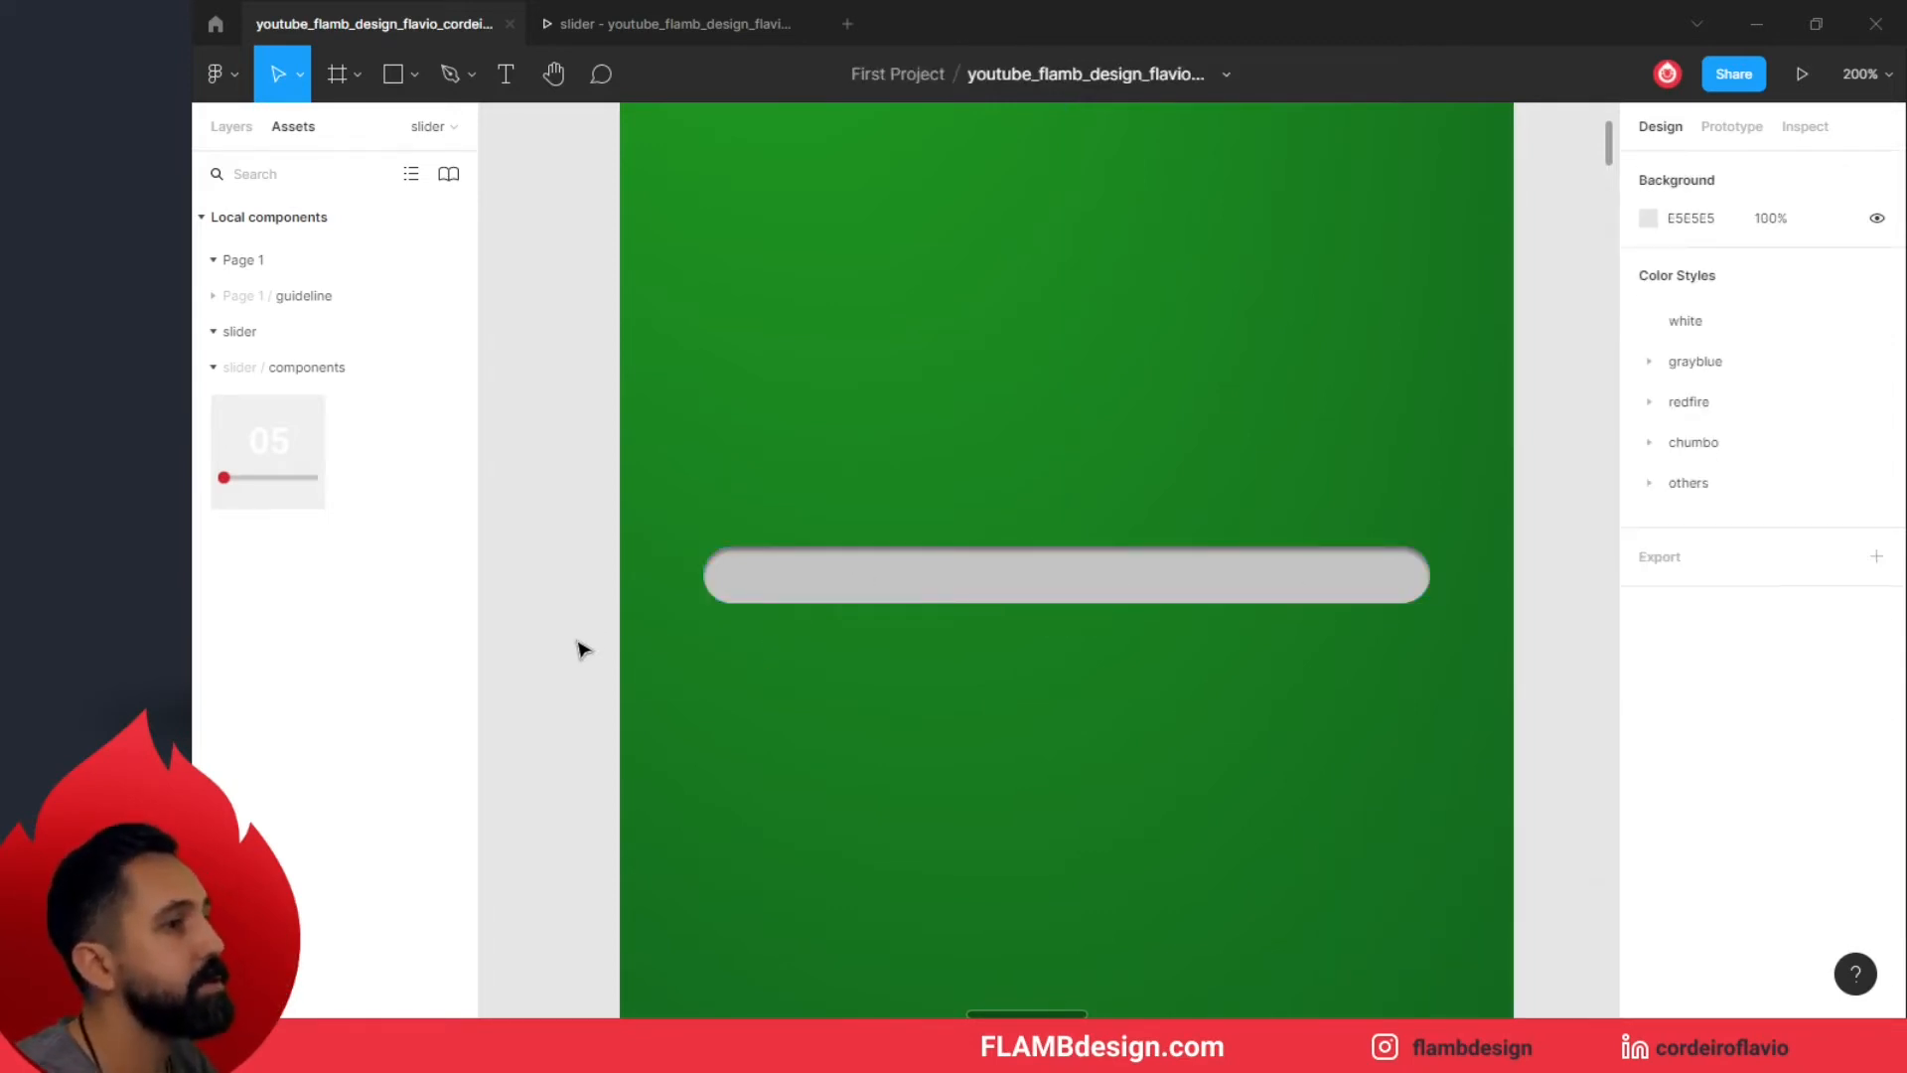
click(1043, 563)
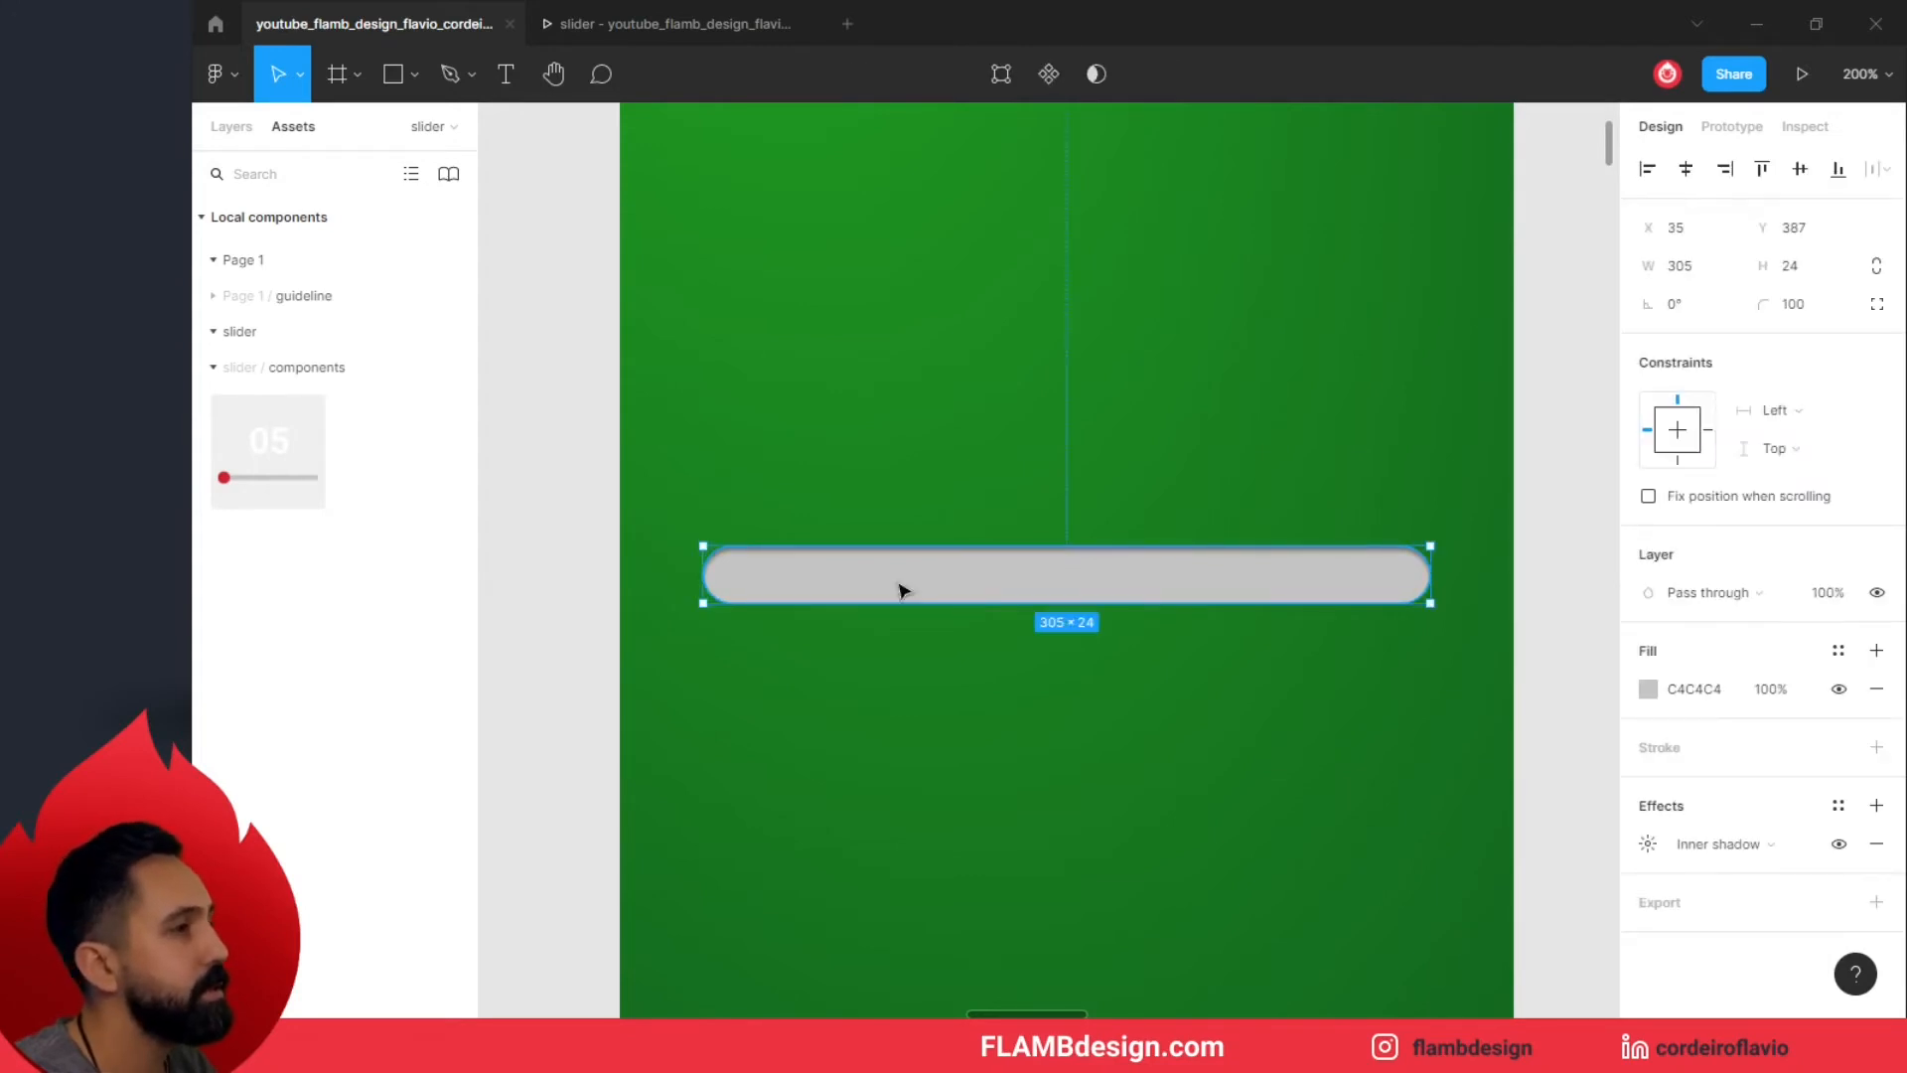
click(568, 601)
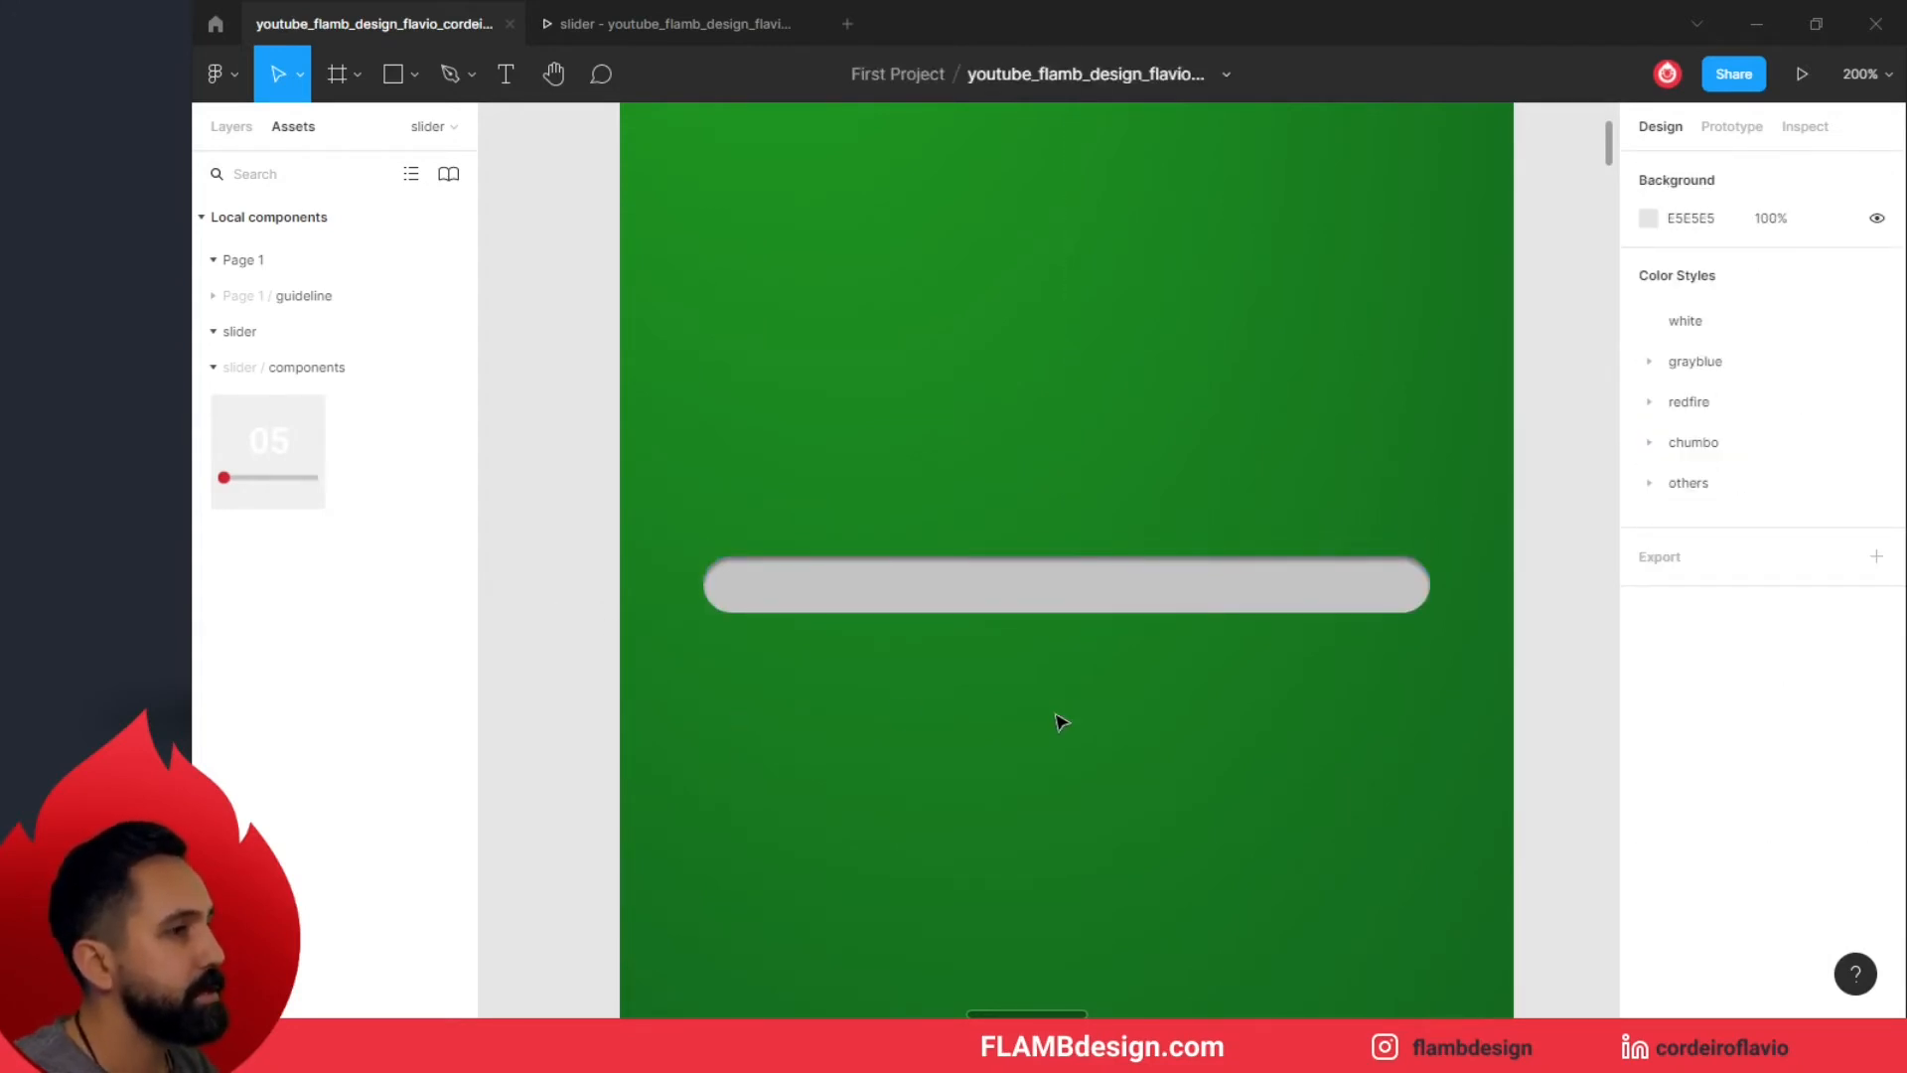
scroll(1074, 722, up, 1)
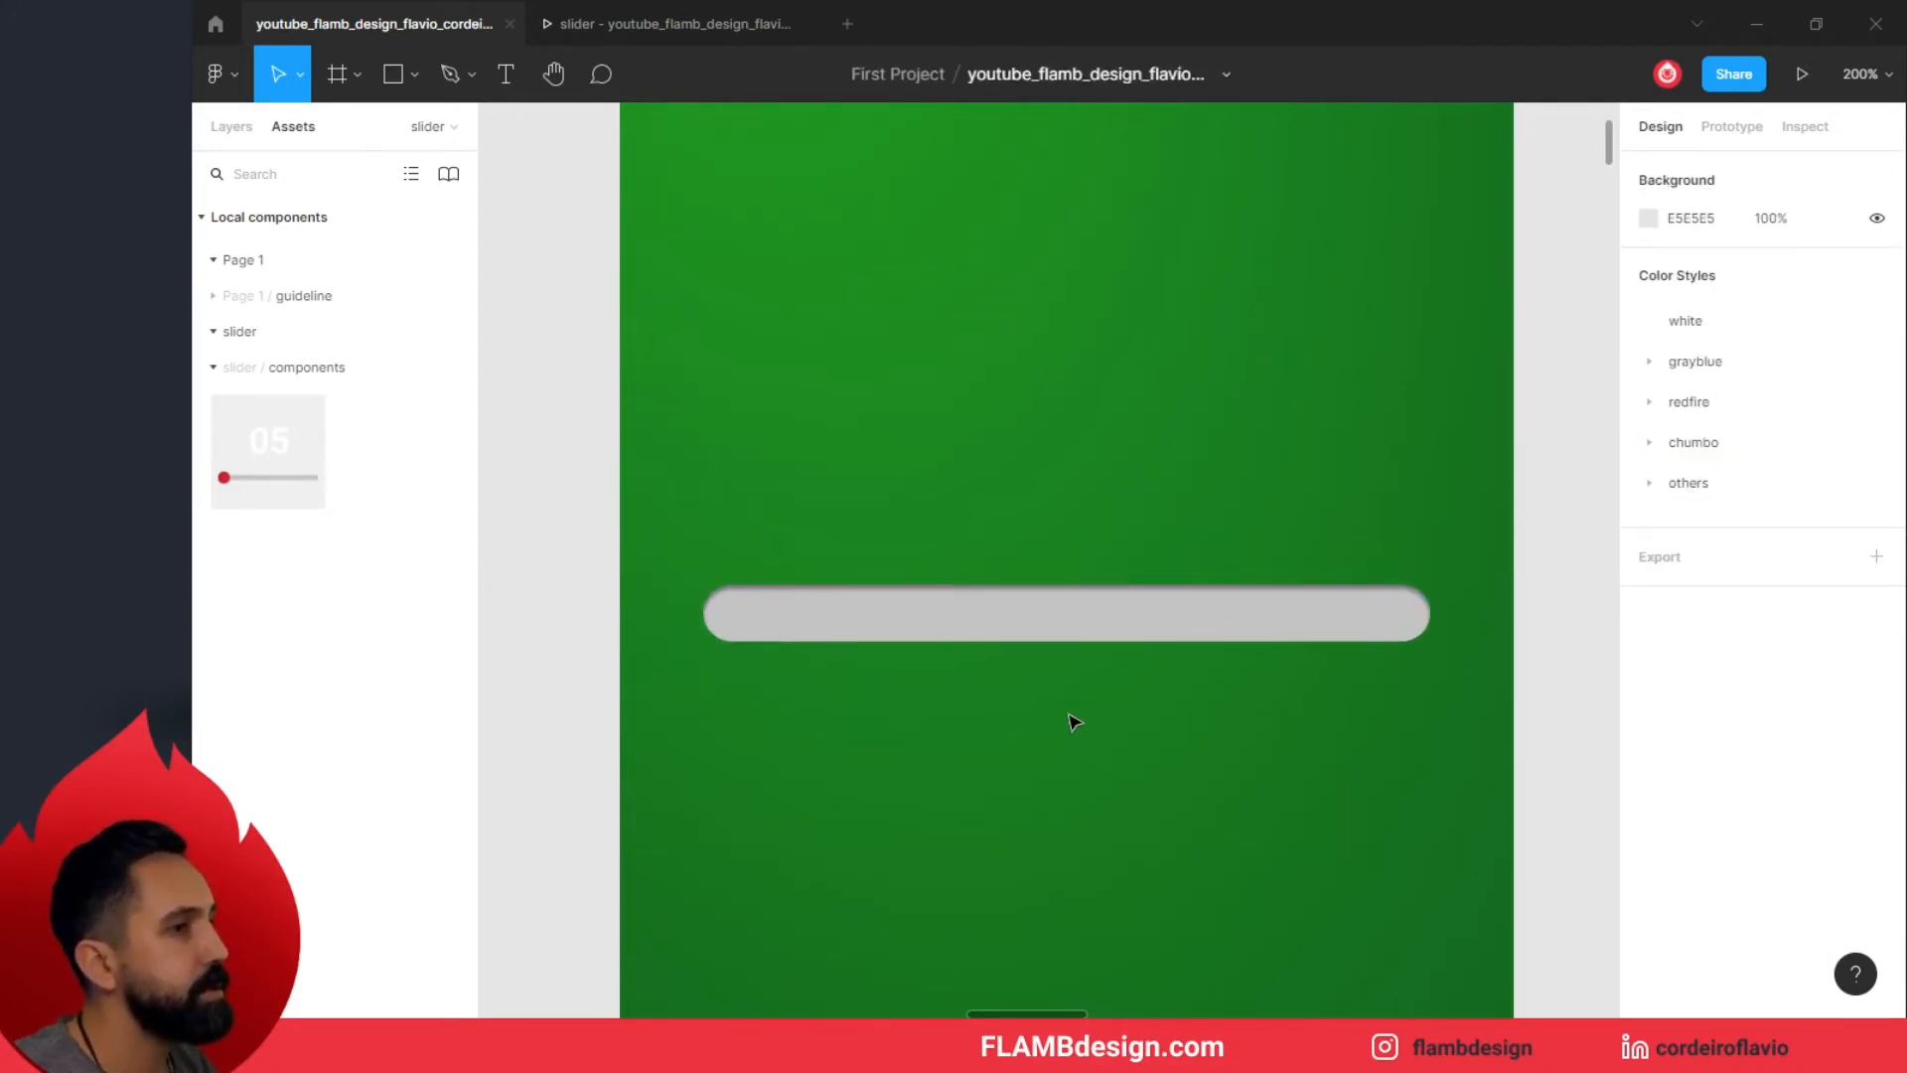
- Paste a copy of the rounded bar over the original and shorten its right end to about 255.5 wide
click(896, 630)
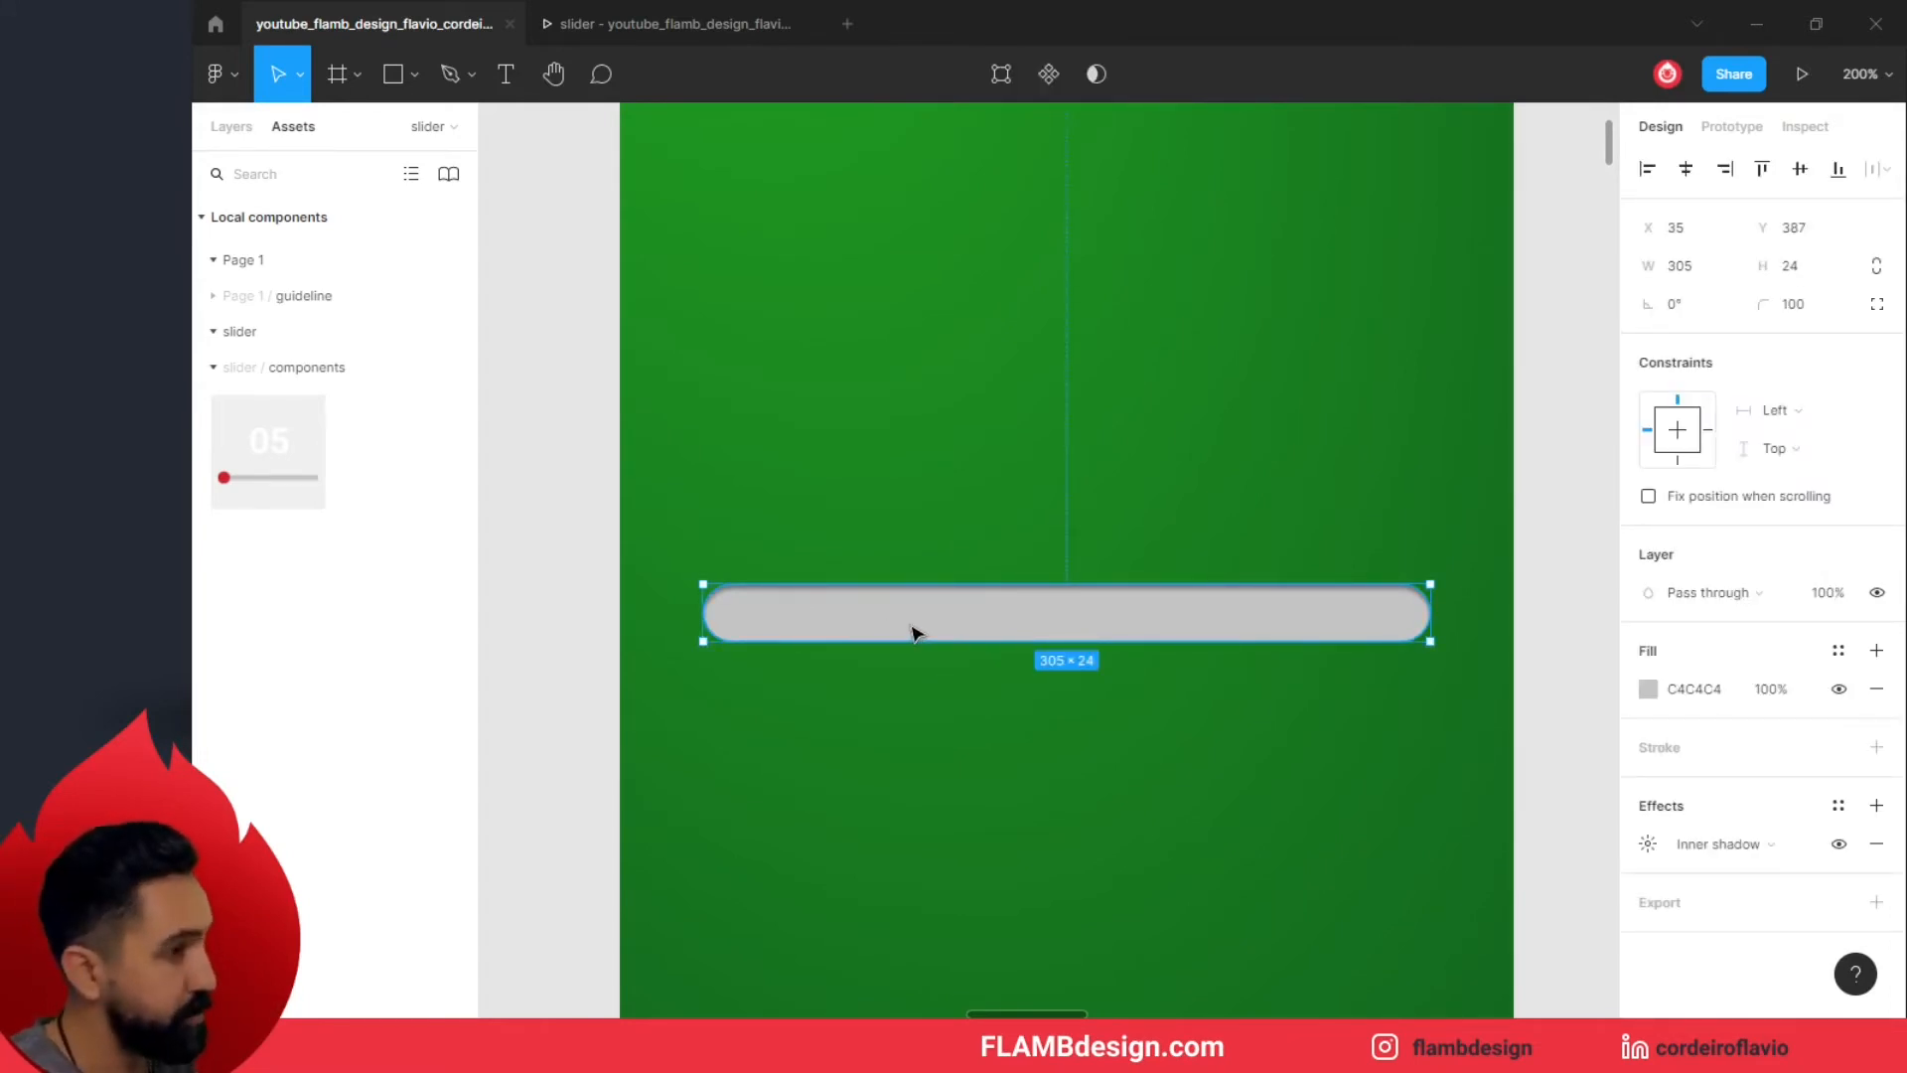
key(ctrl+v)
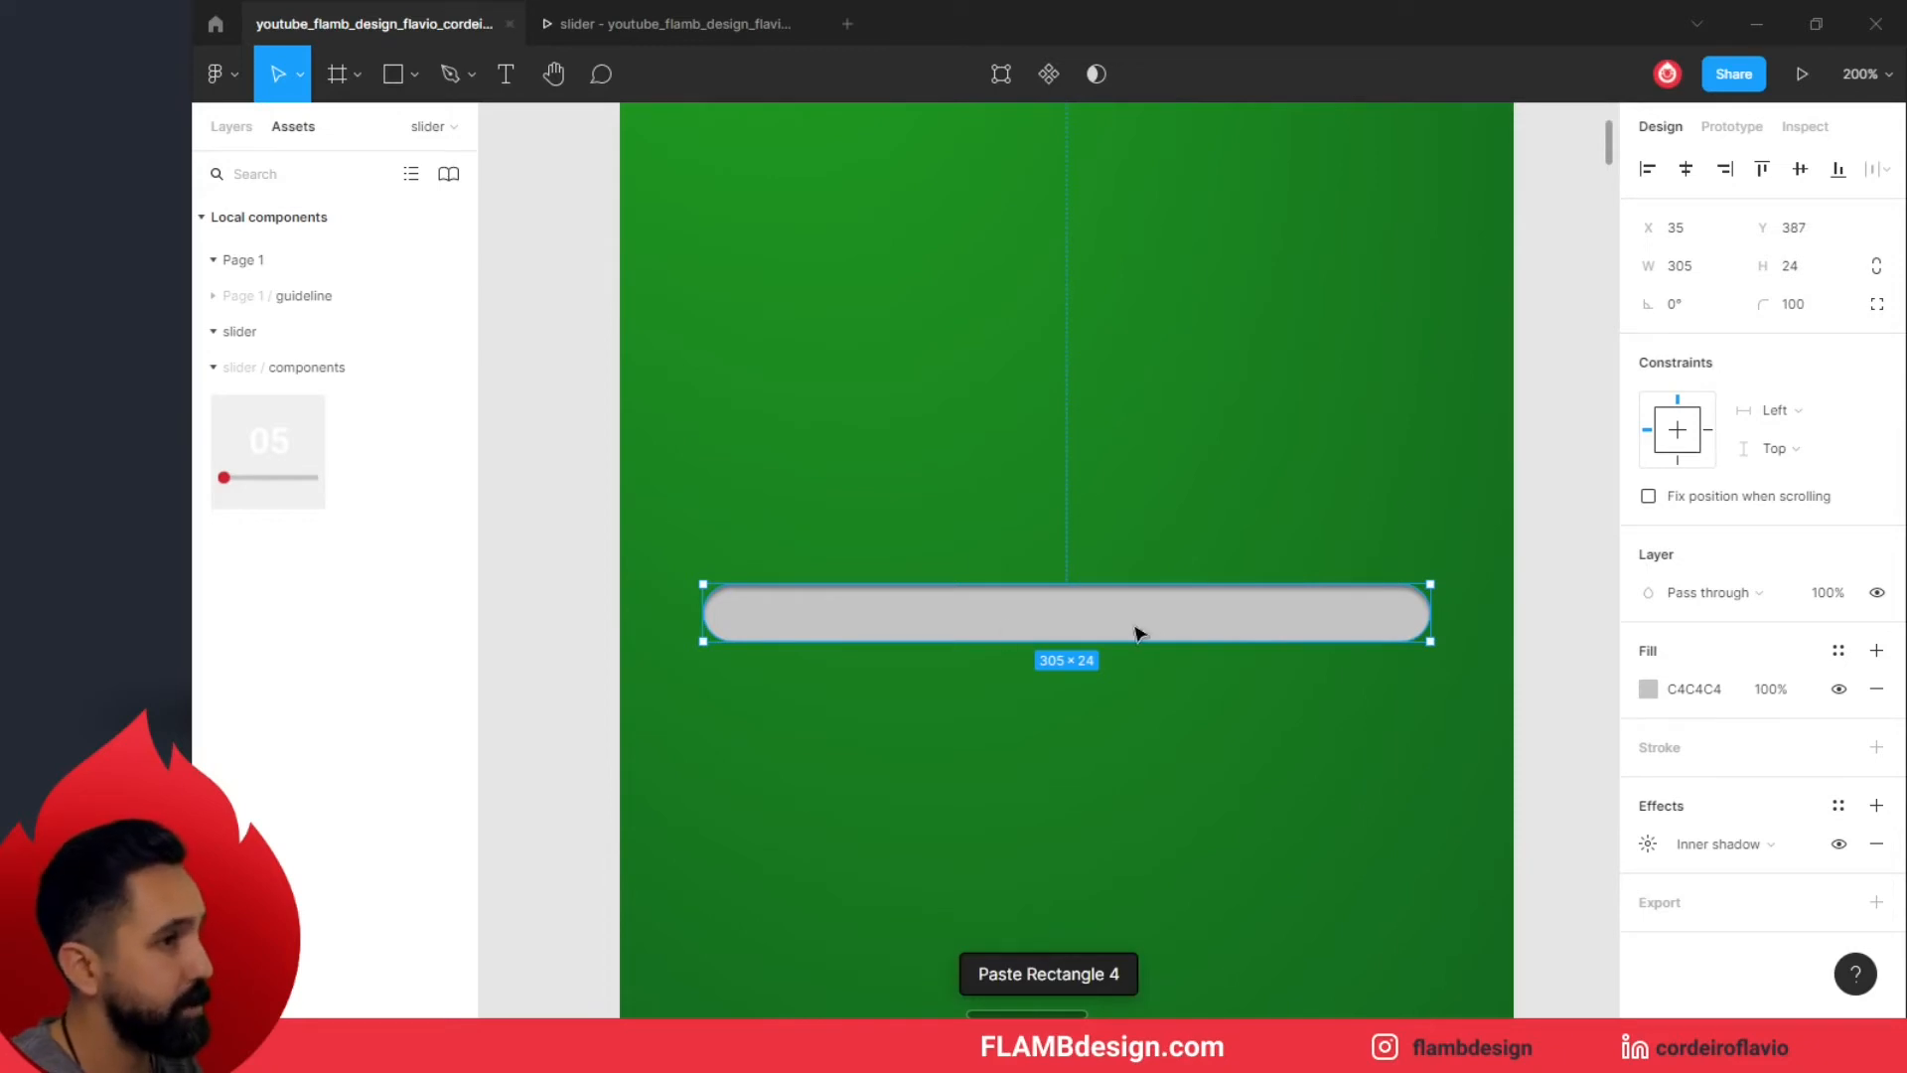
drag(1431, 618, 1313, 626)
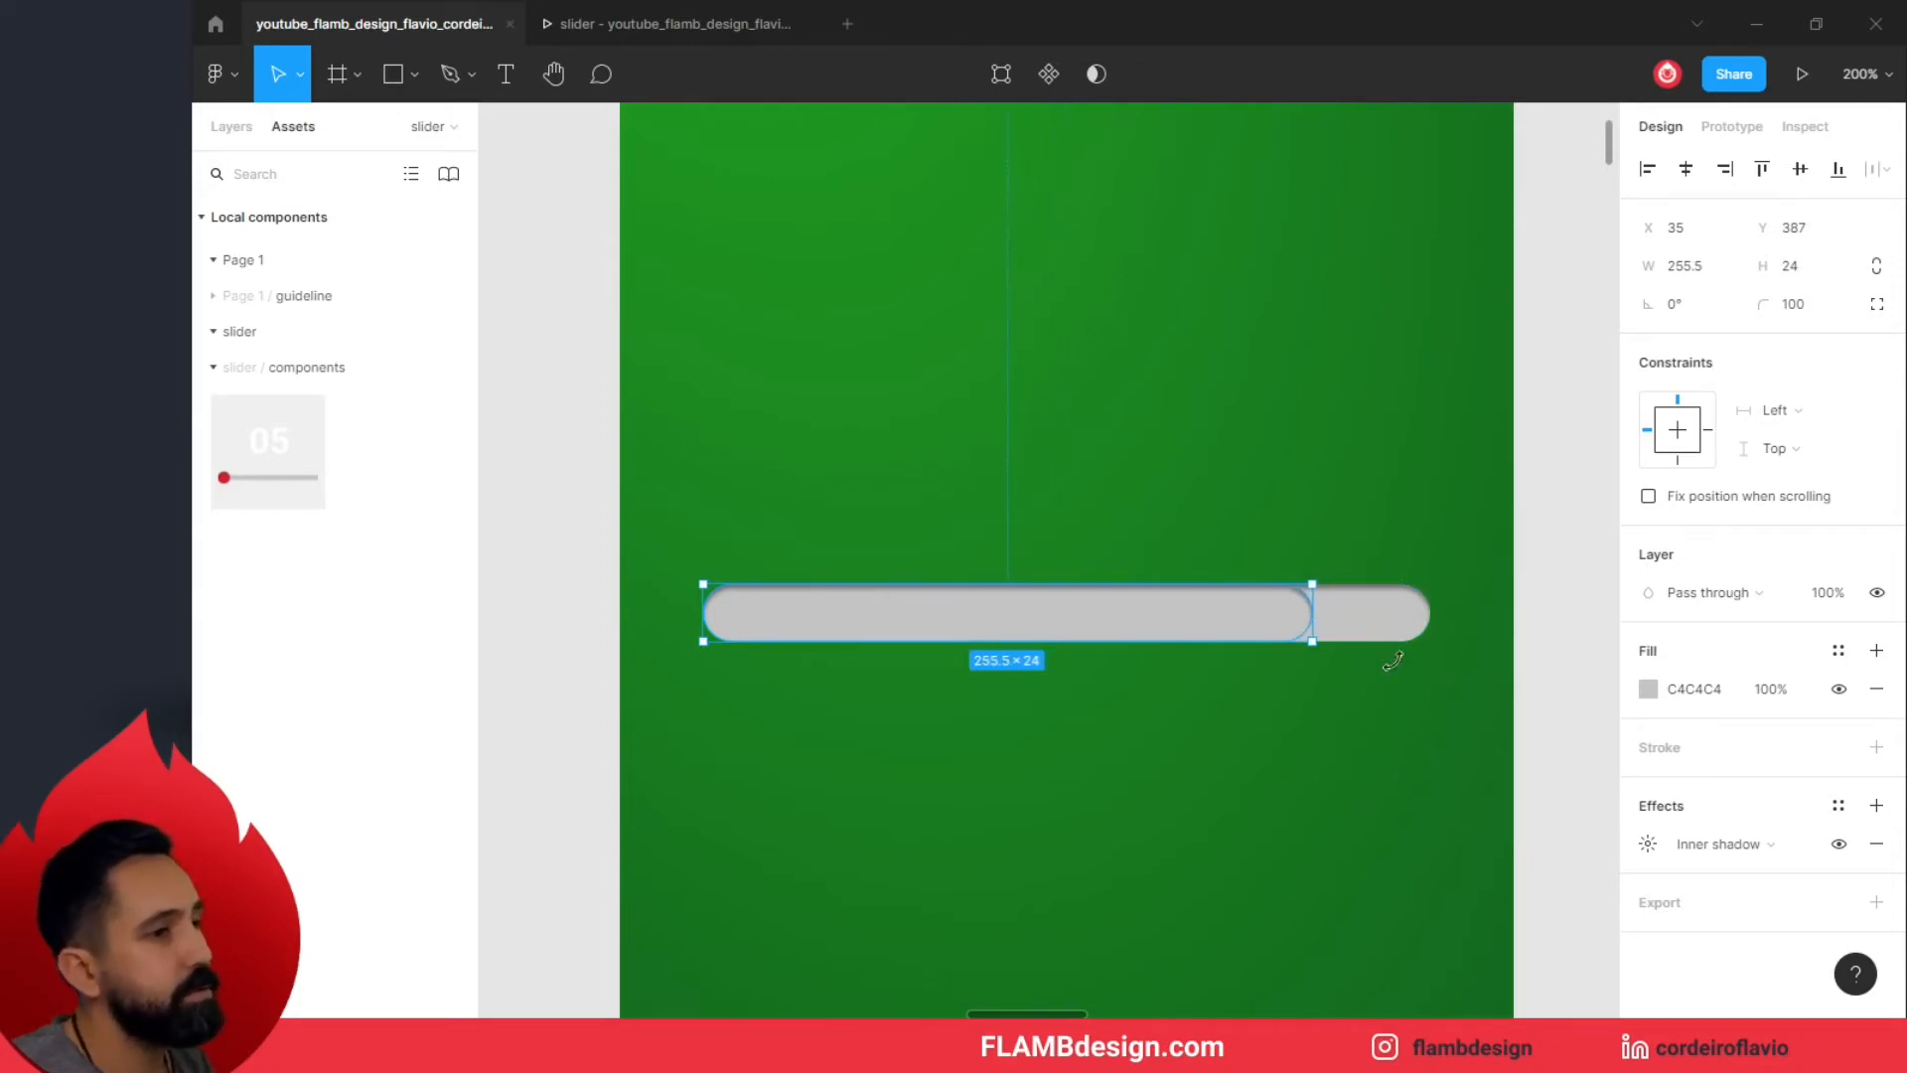
- Set the shorter bar's fill to white, FFFFFF, and deselect it
click(1649, 690)
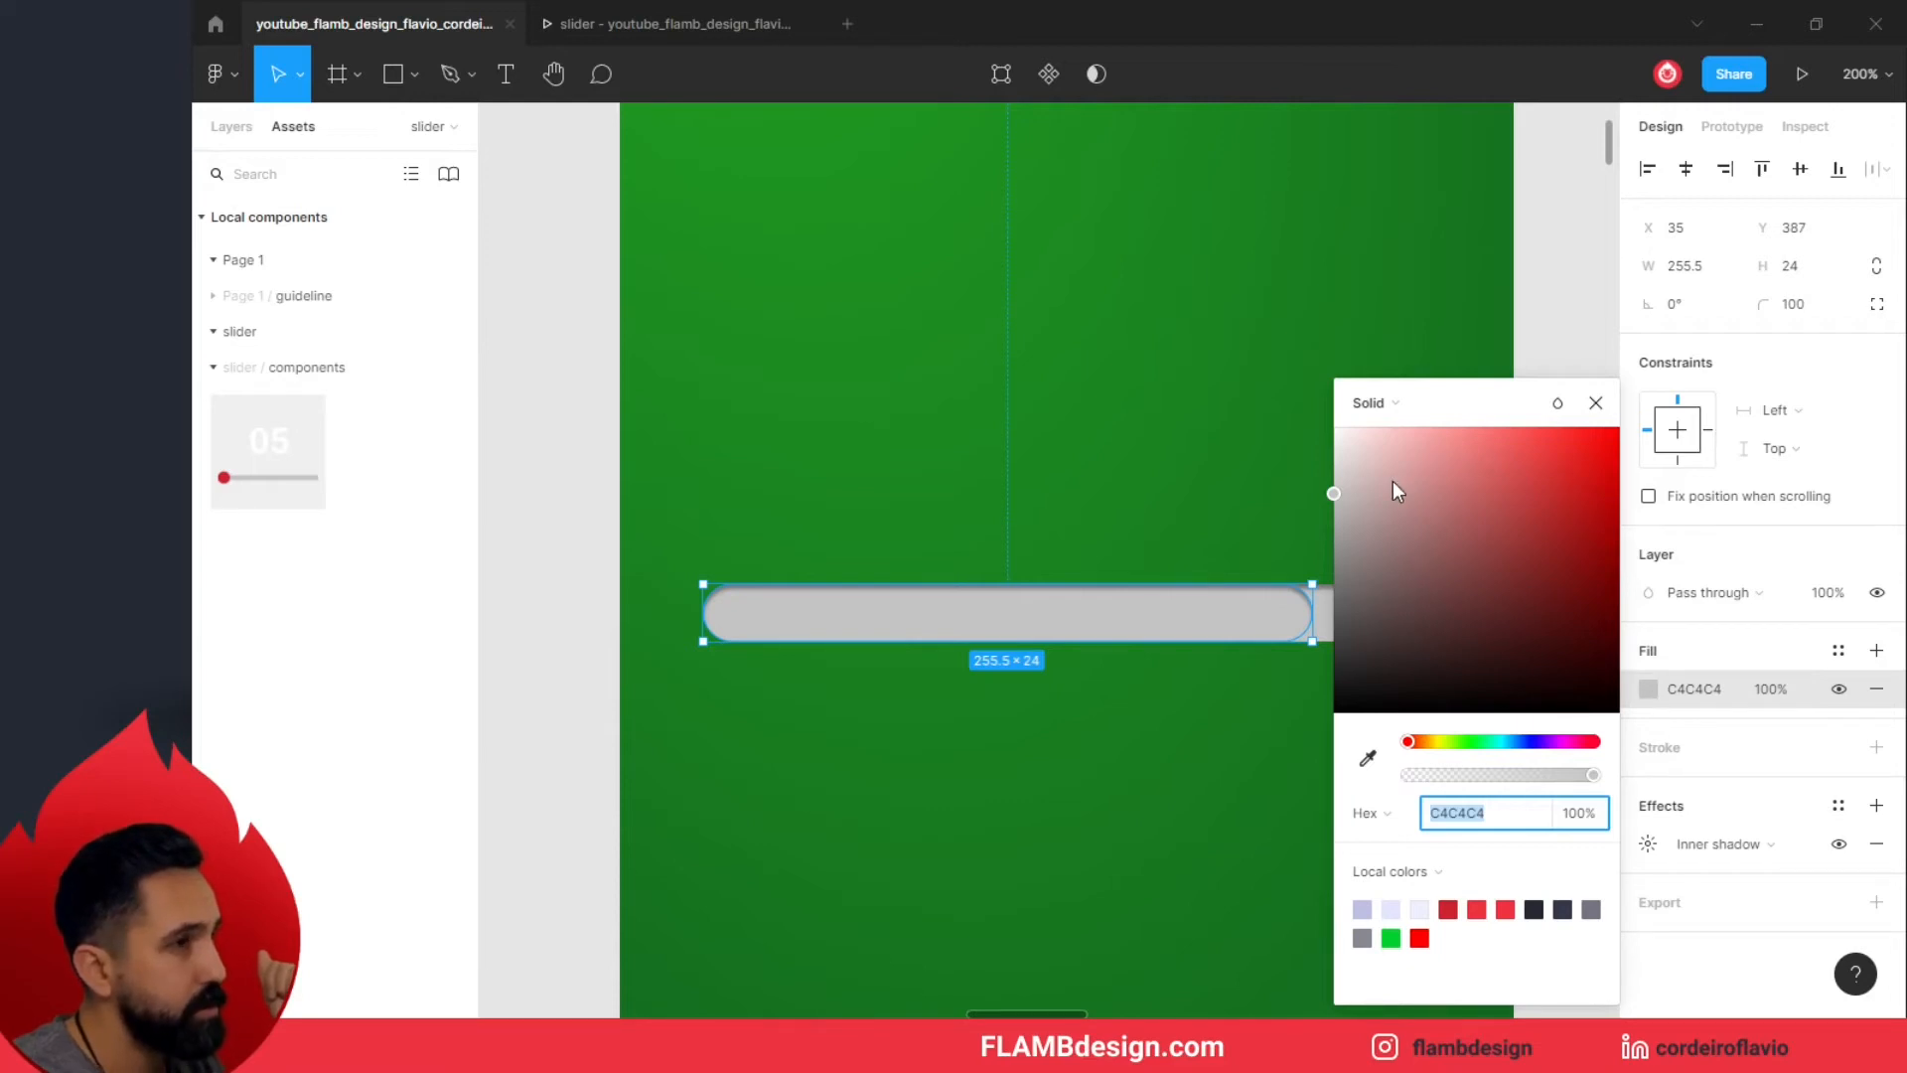
drag(1335, 491, 1321, 408)
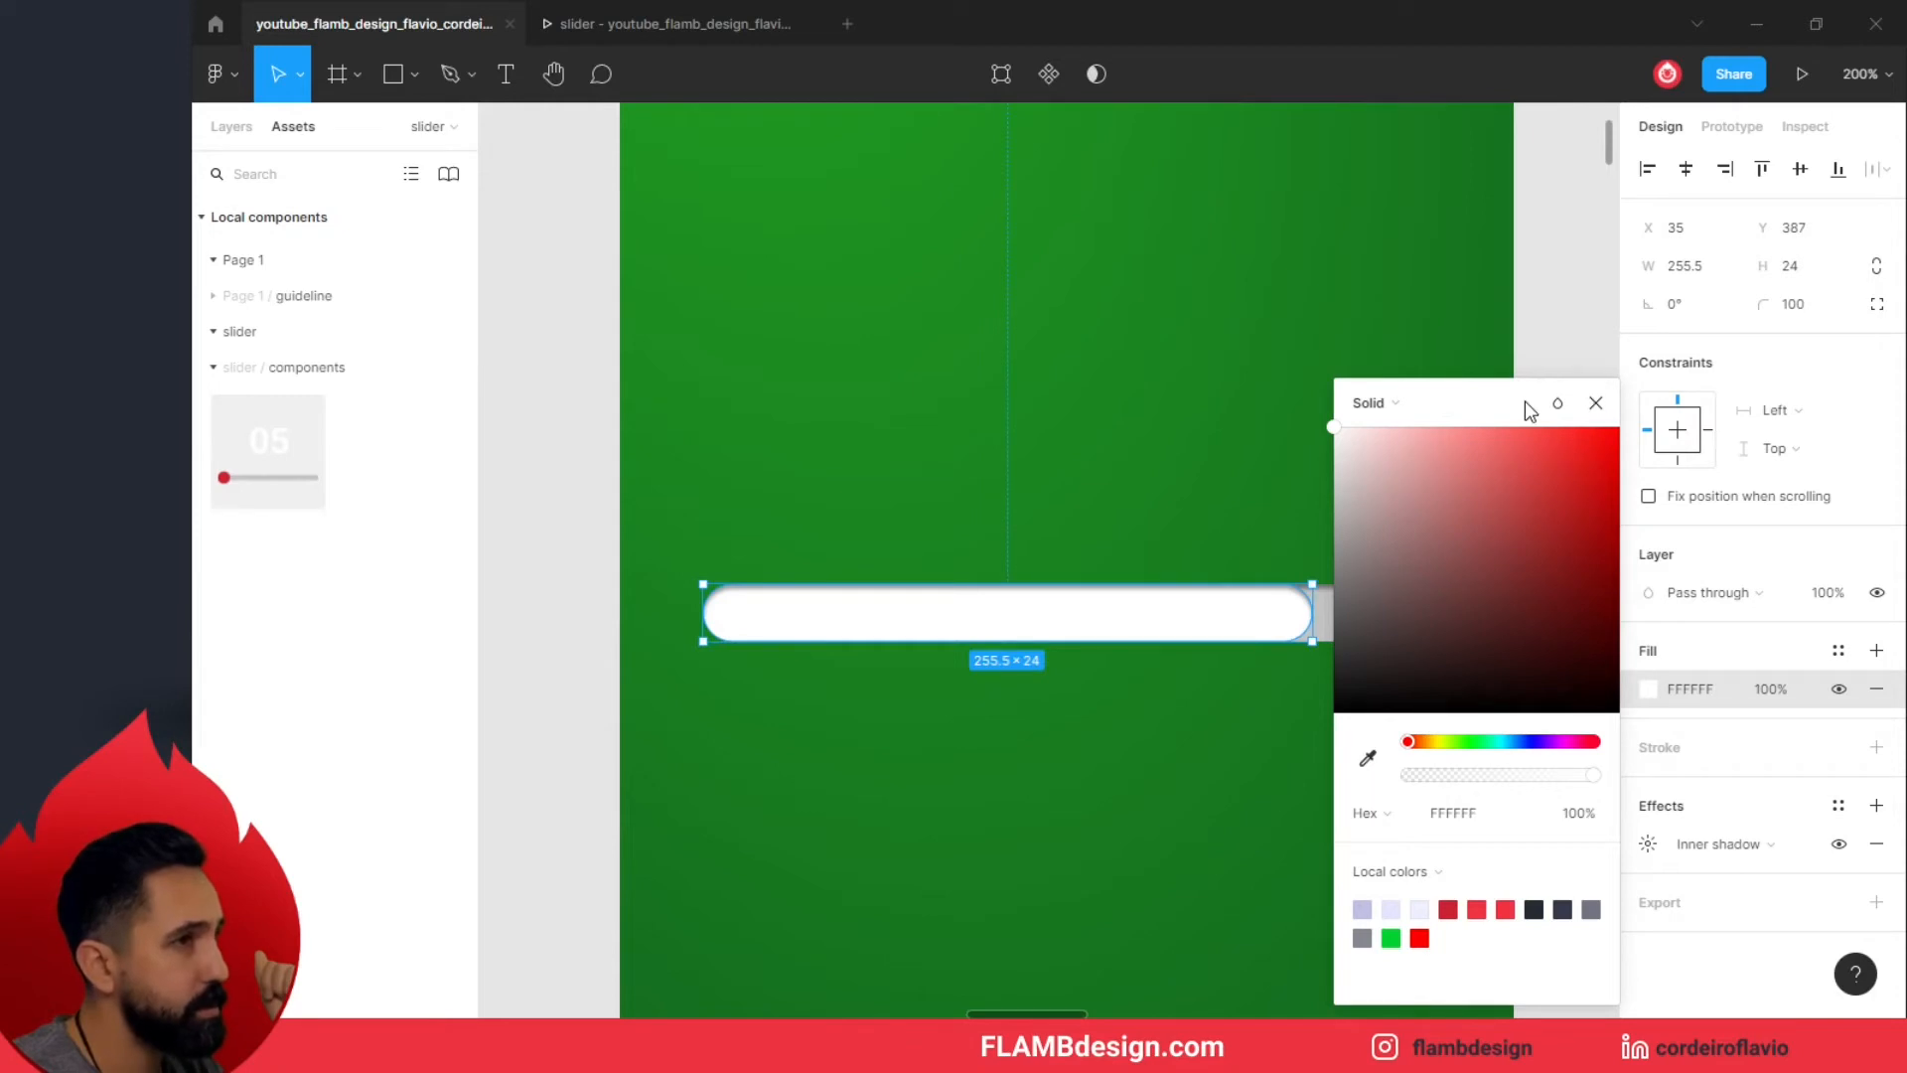
click(1592, 347)
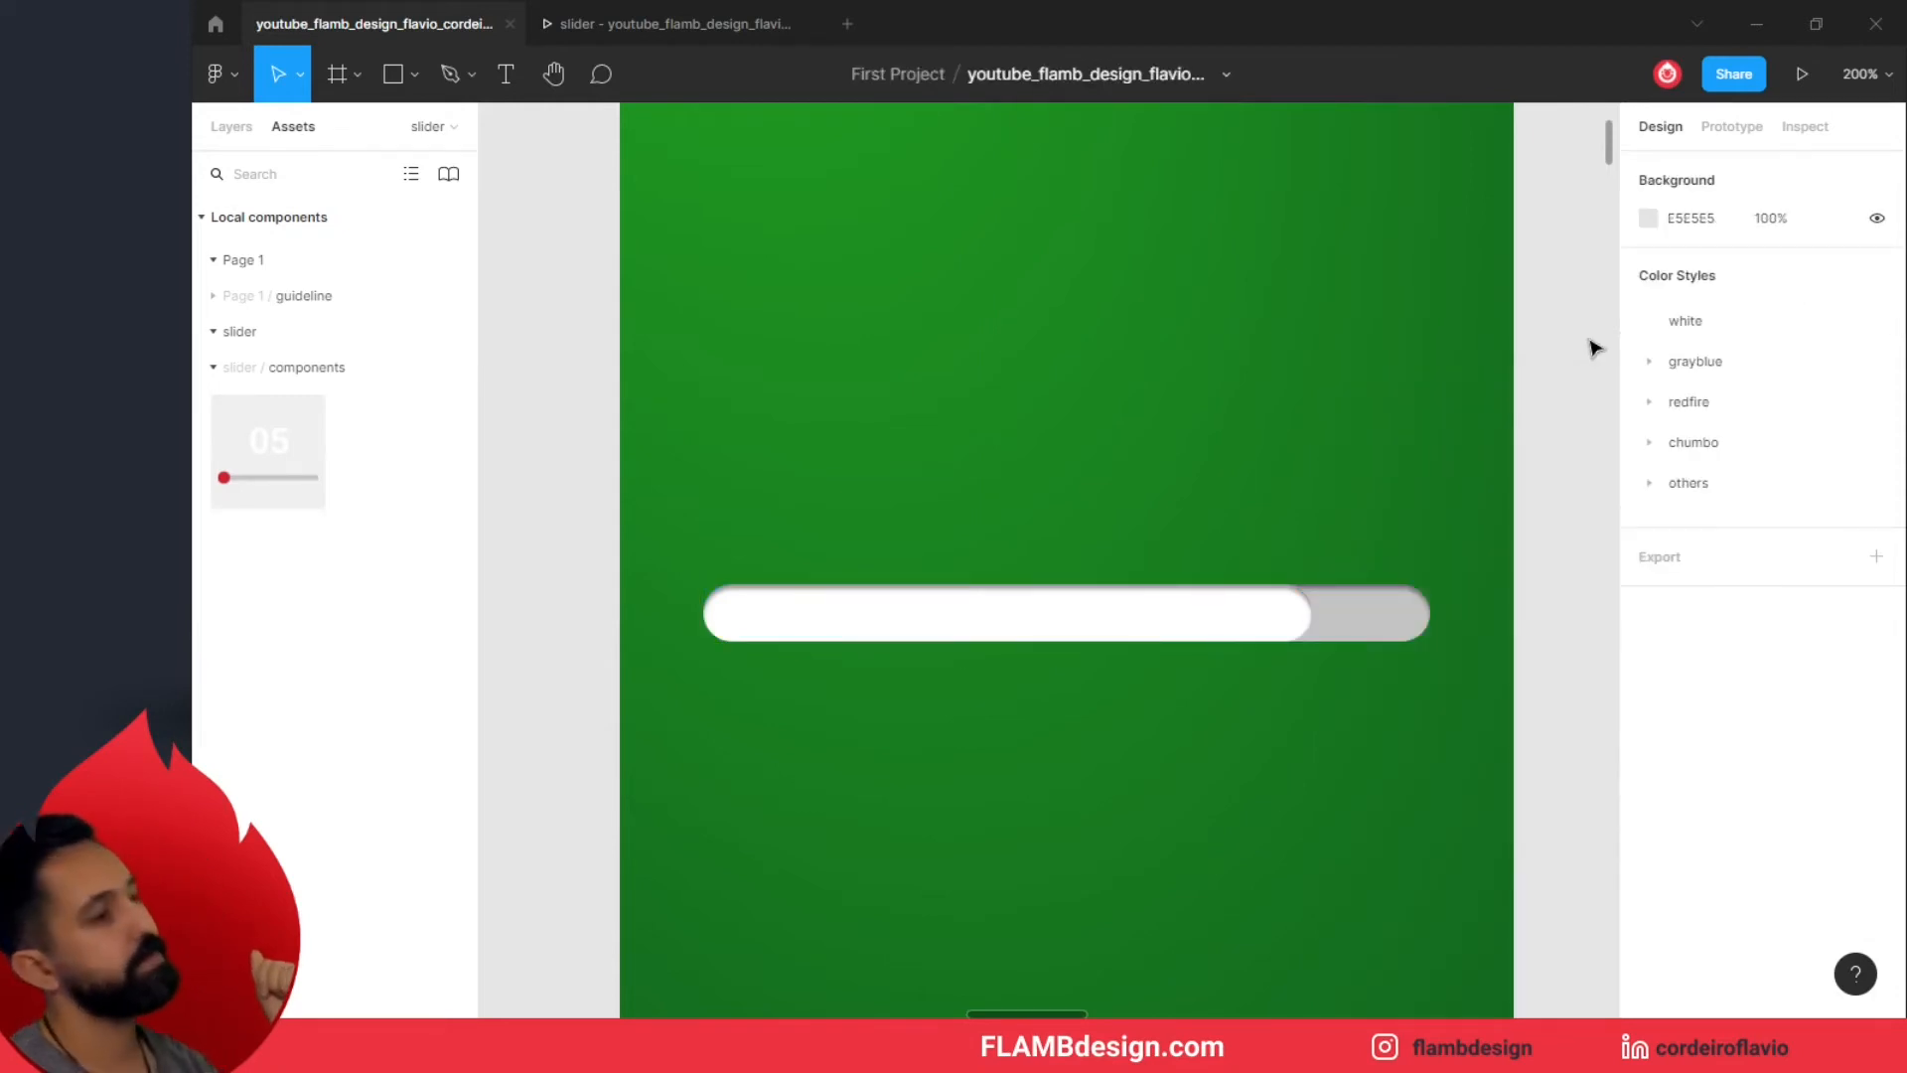
- Set the shorter bar's fill to a dark bluish grey, 63696C, and deselect it
click(1296, 623)
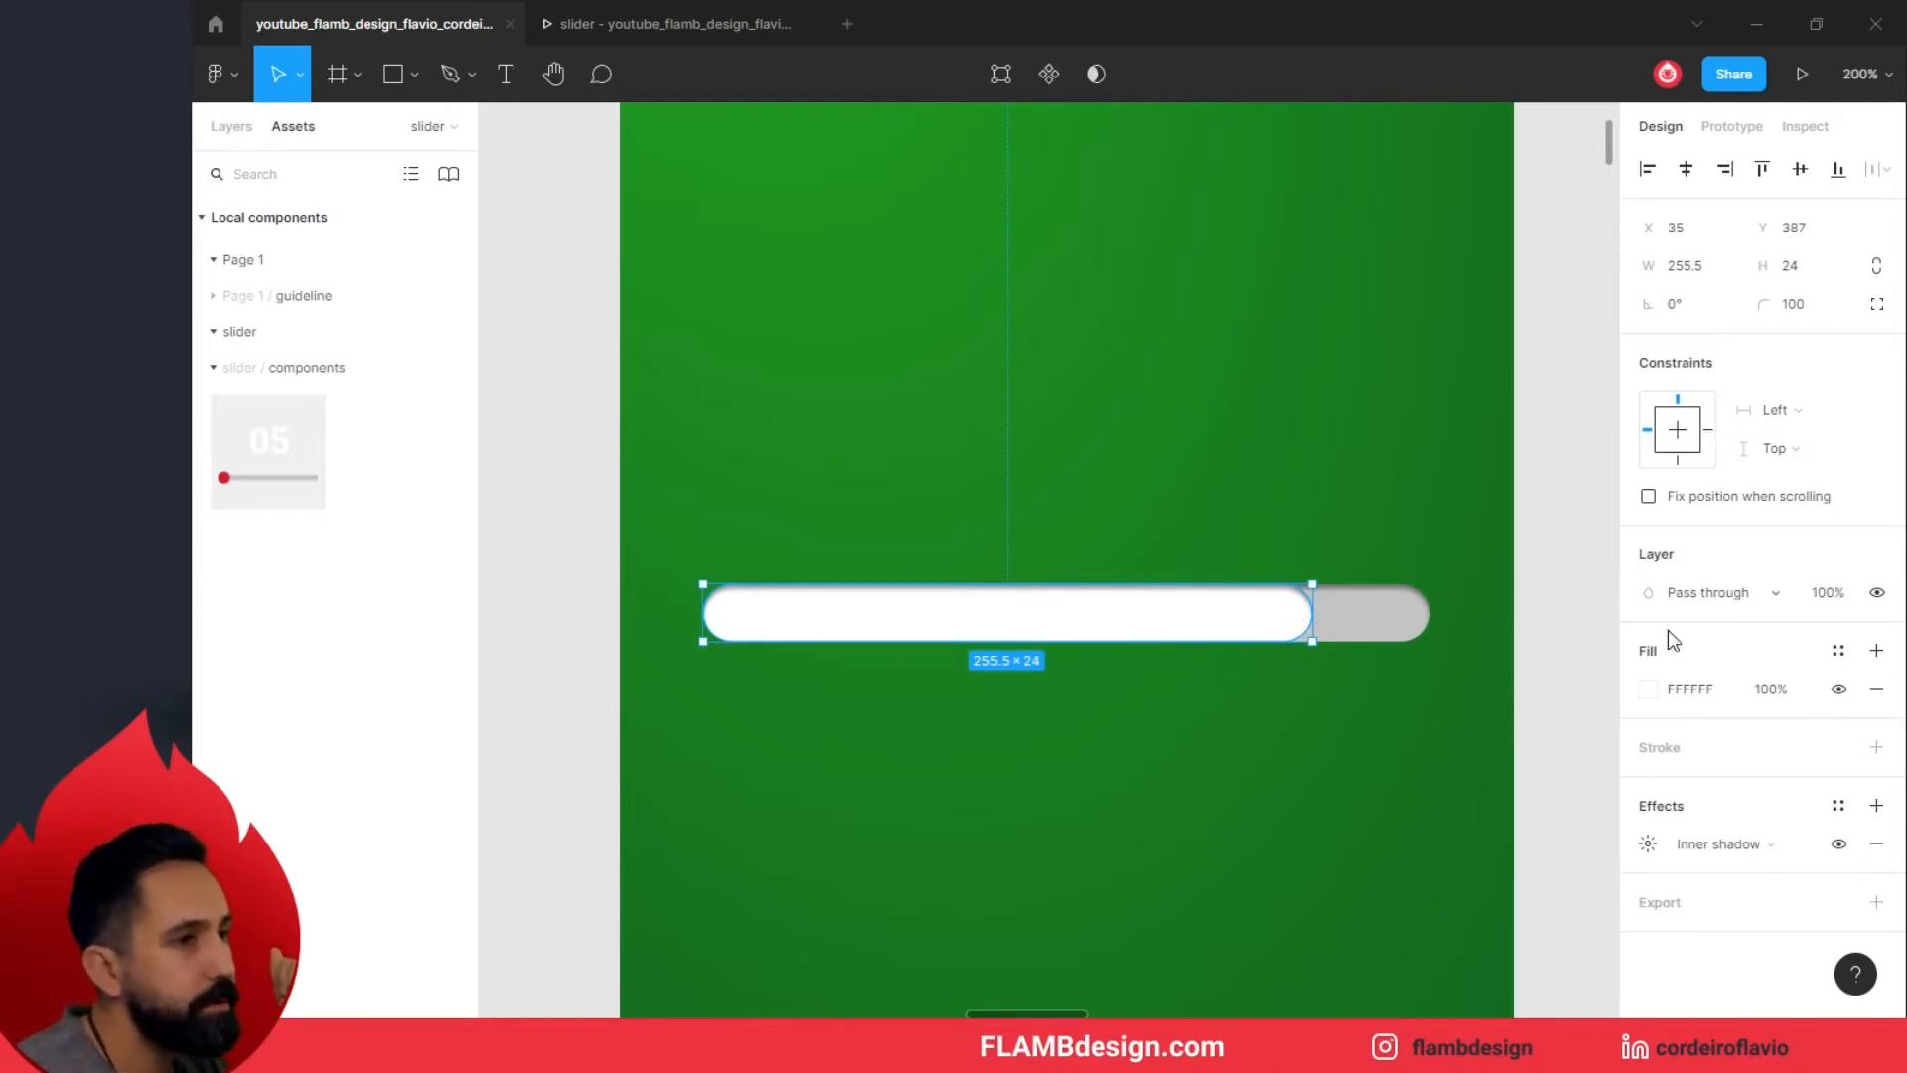
click(1648, 691)
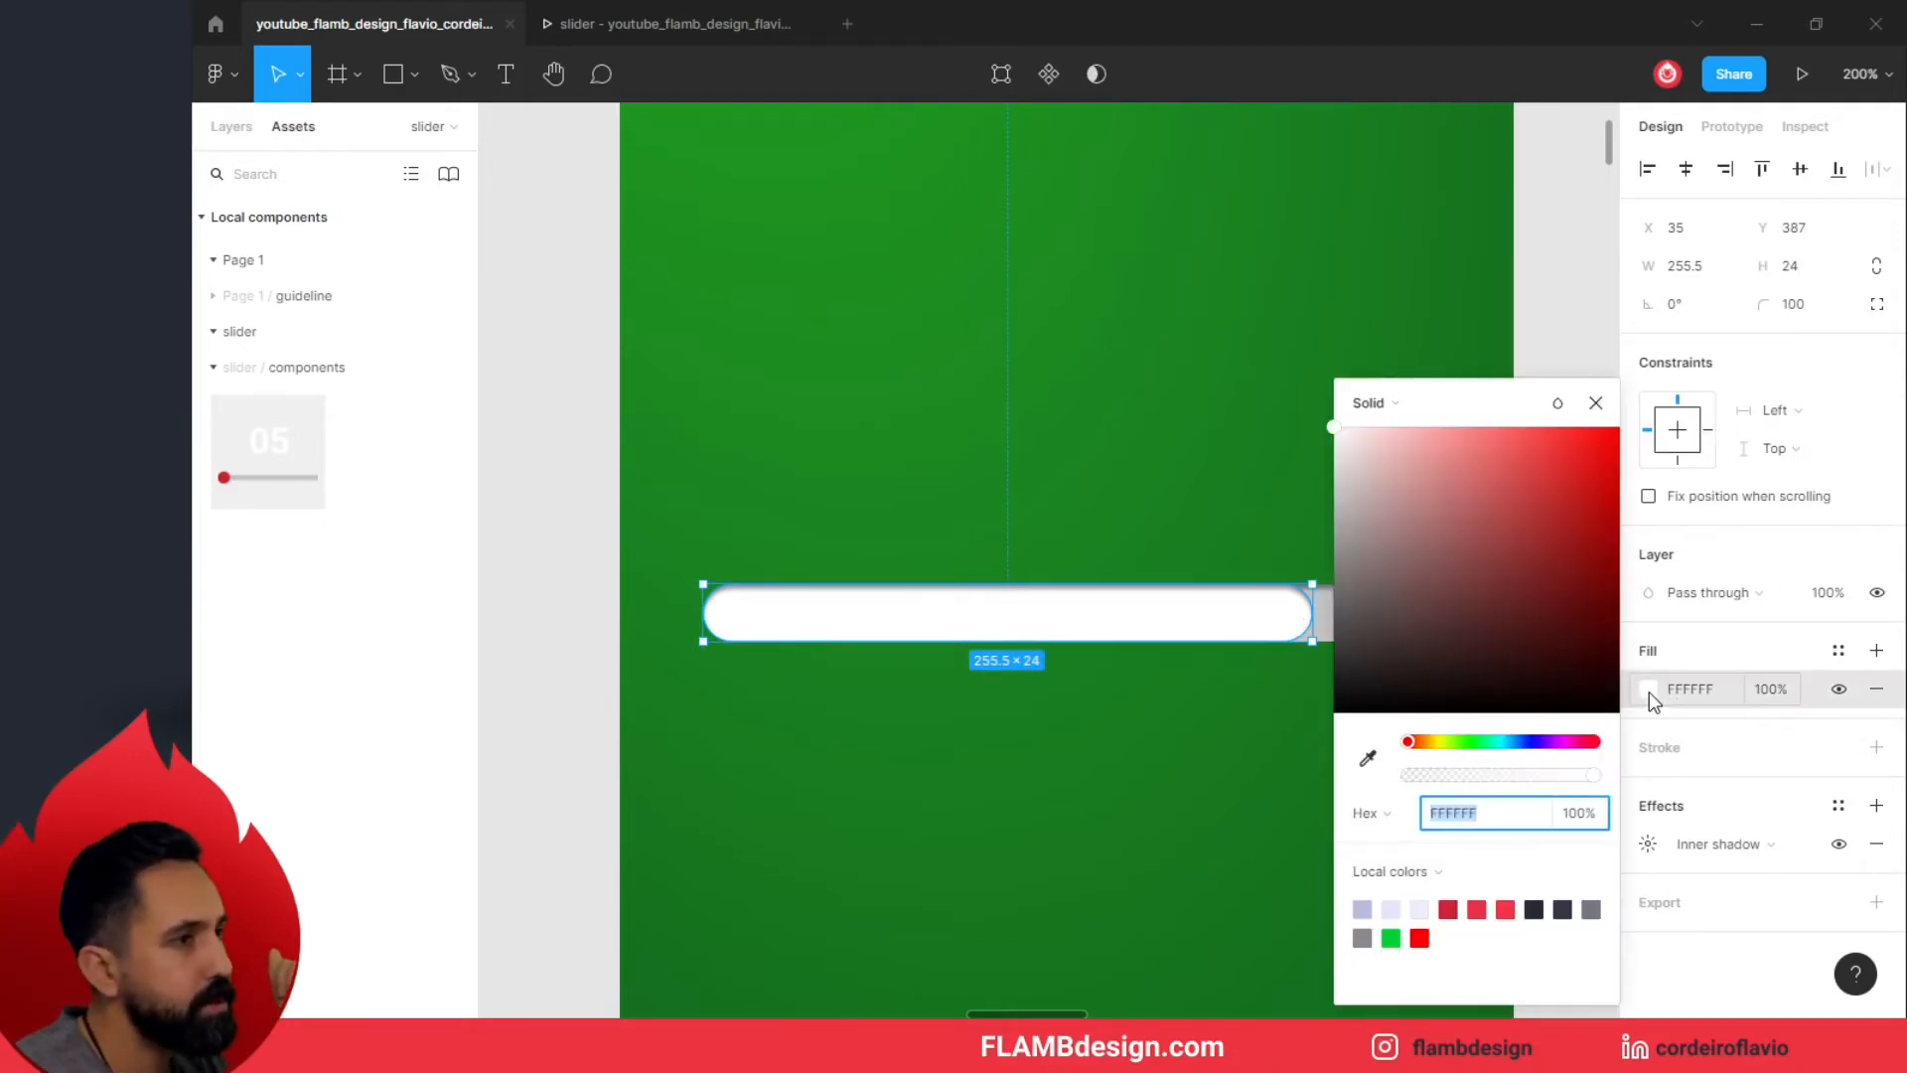
drag(1396, 557, 1334, 544)
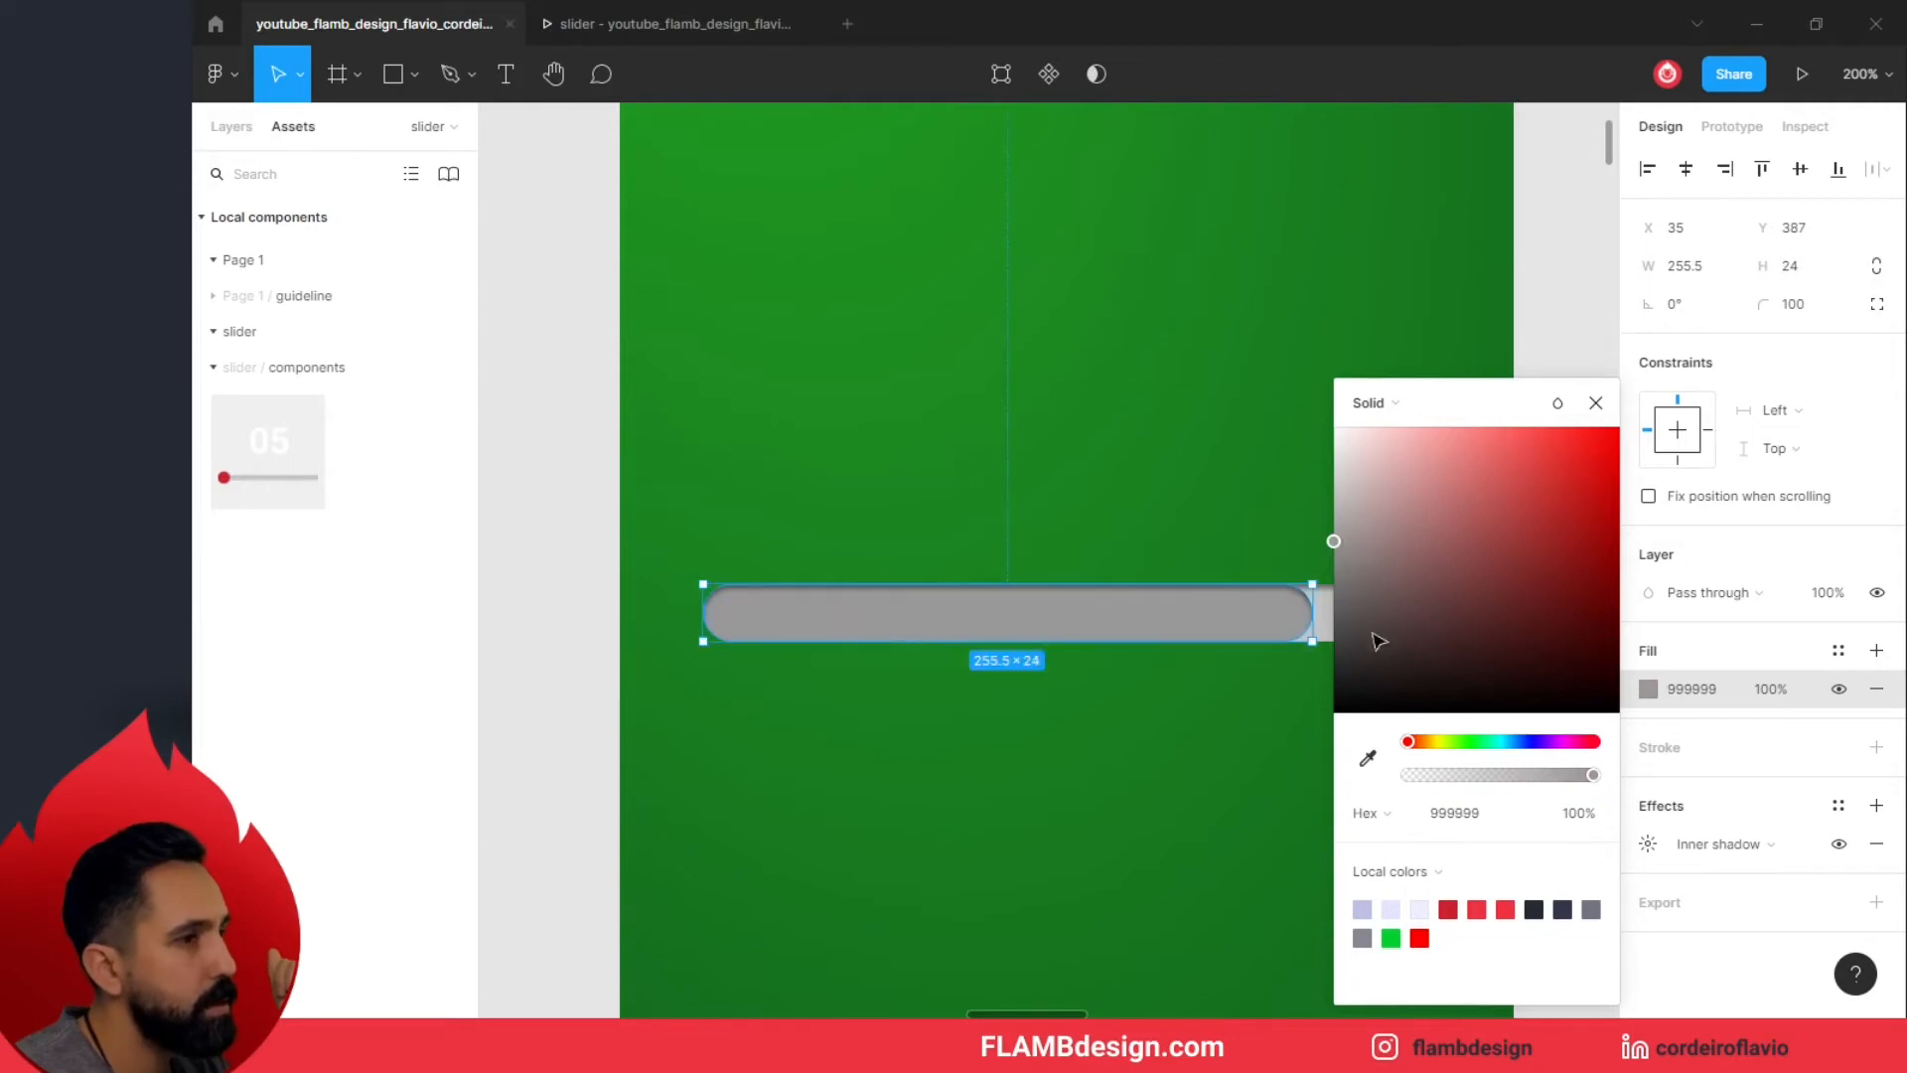
click(1470, 741)
click(1365, 558)
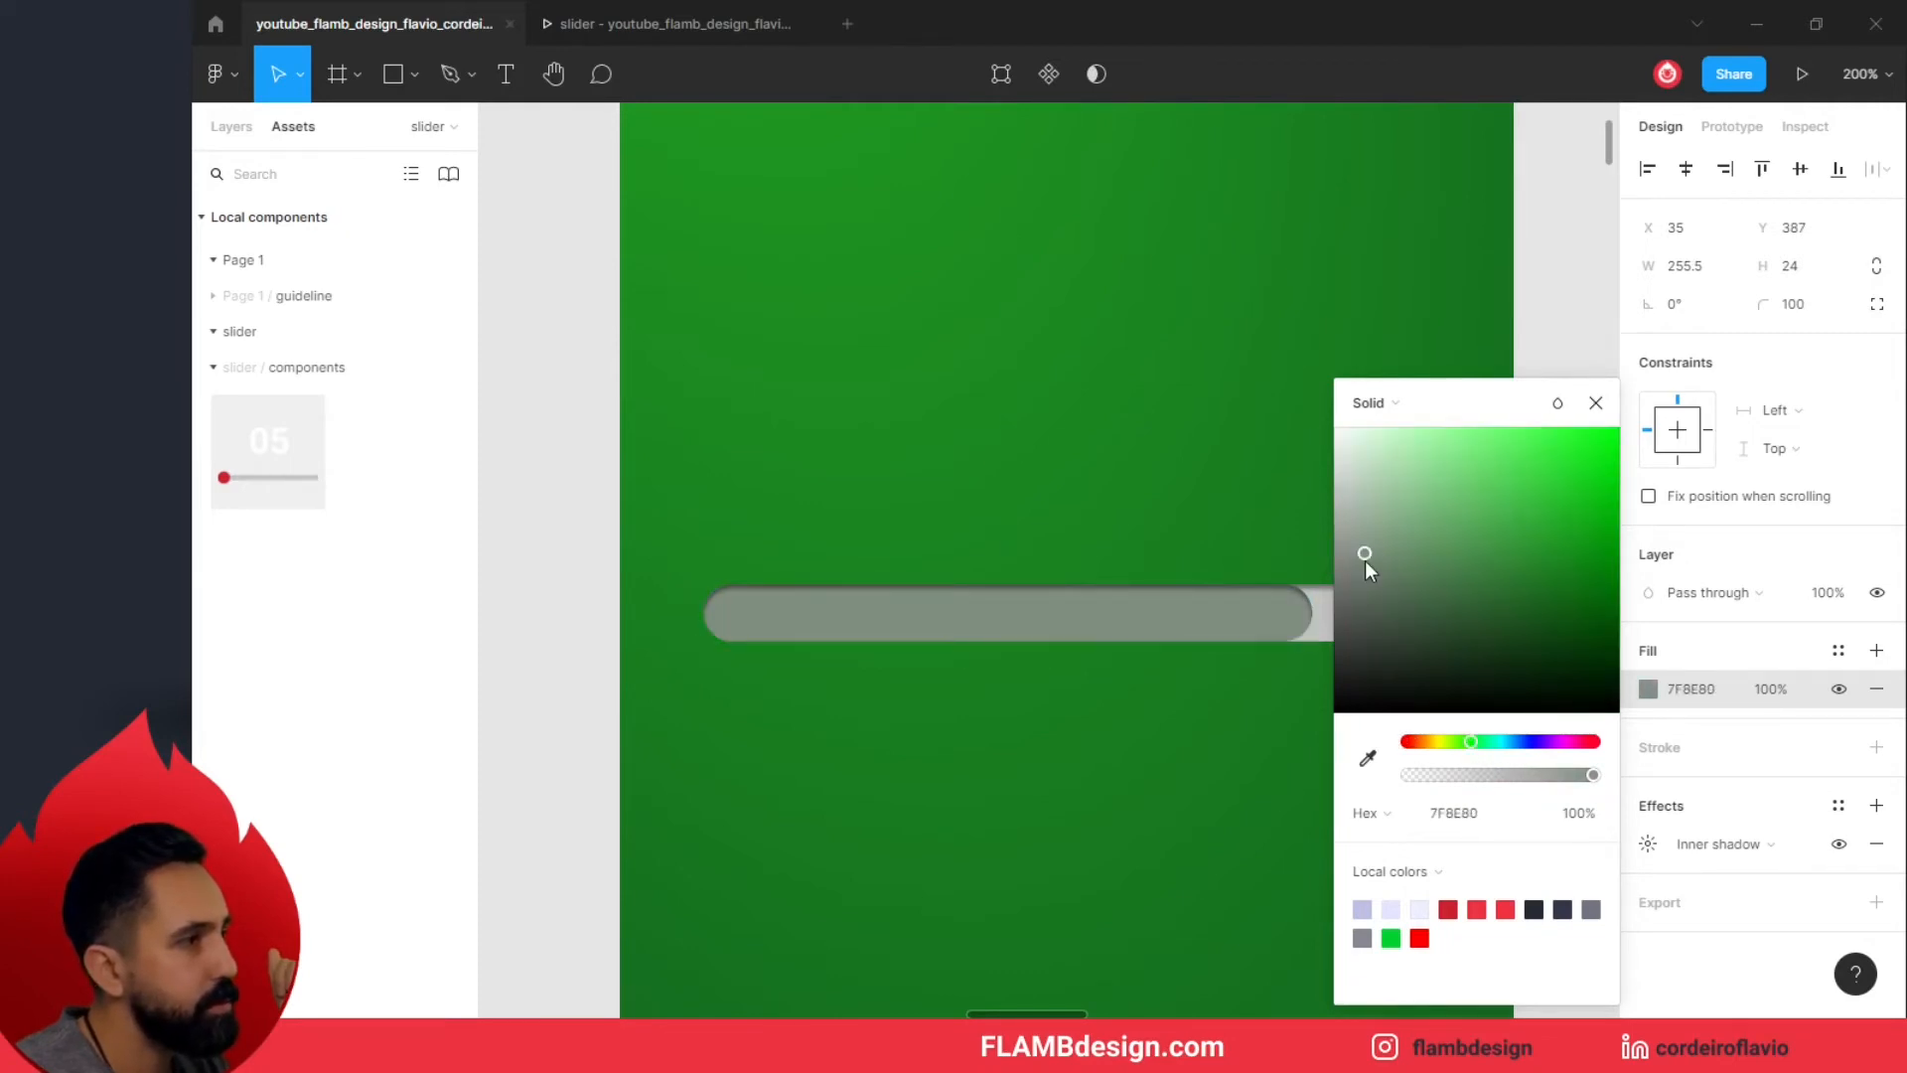
mouse_move(1363, 551)
mouse_down()
mouse_move(1343, 540)
mouse_move(1335, 577)
mouse_up()
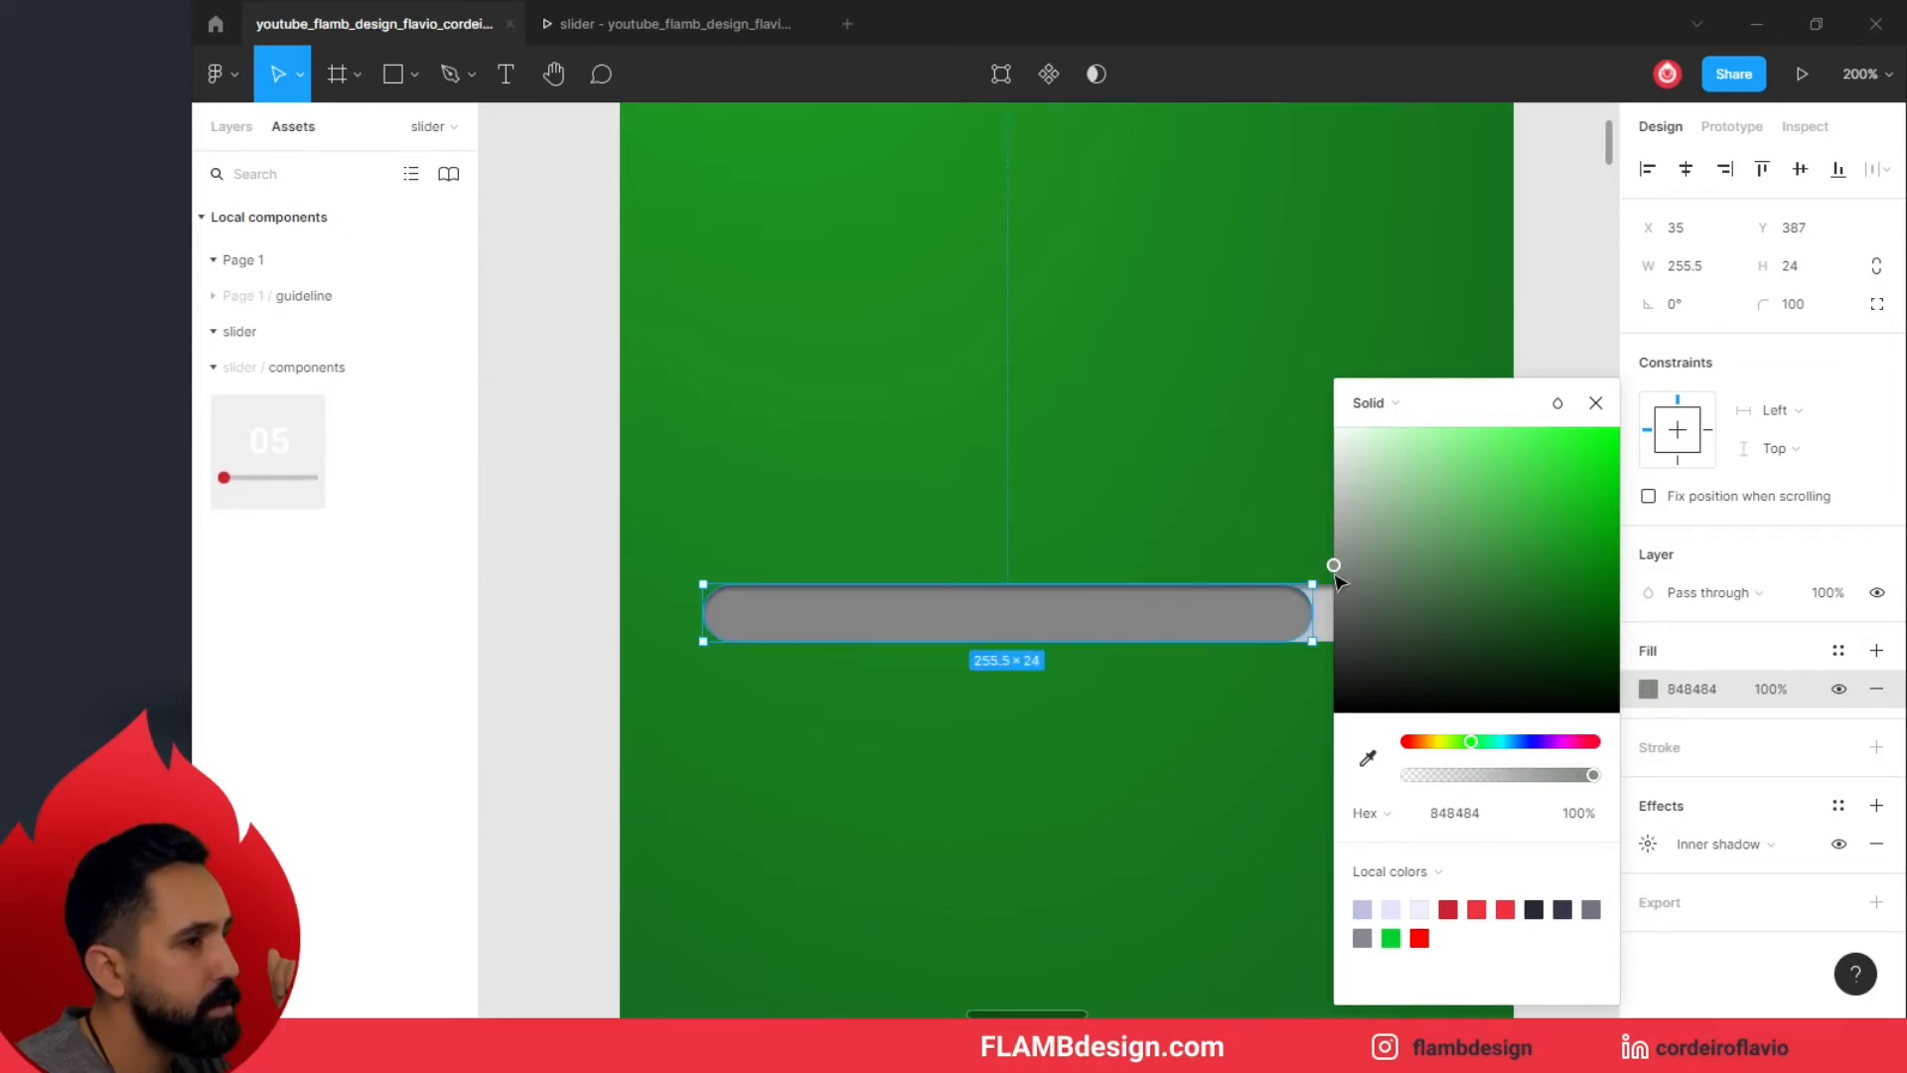
click(1513, 743)
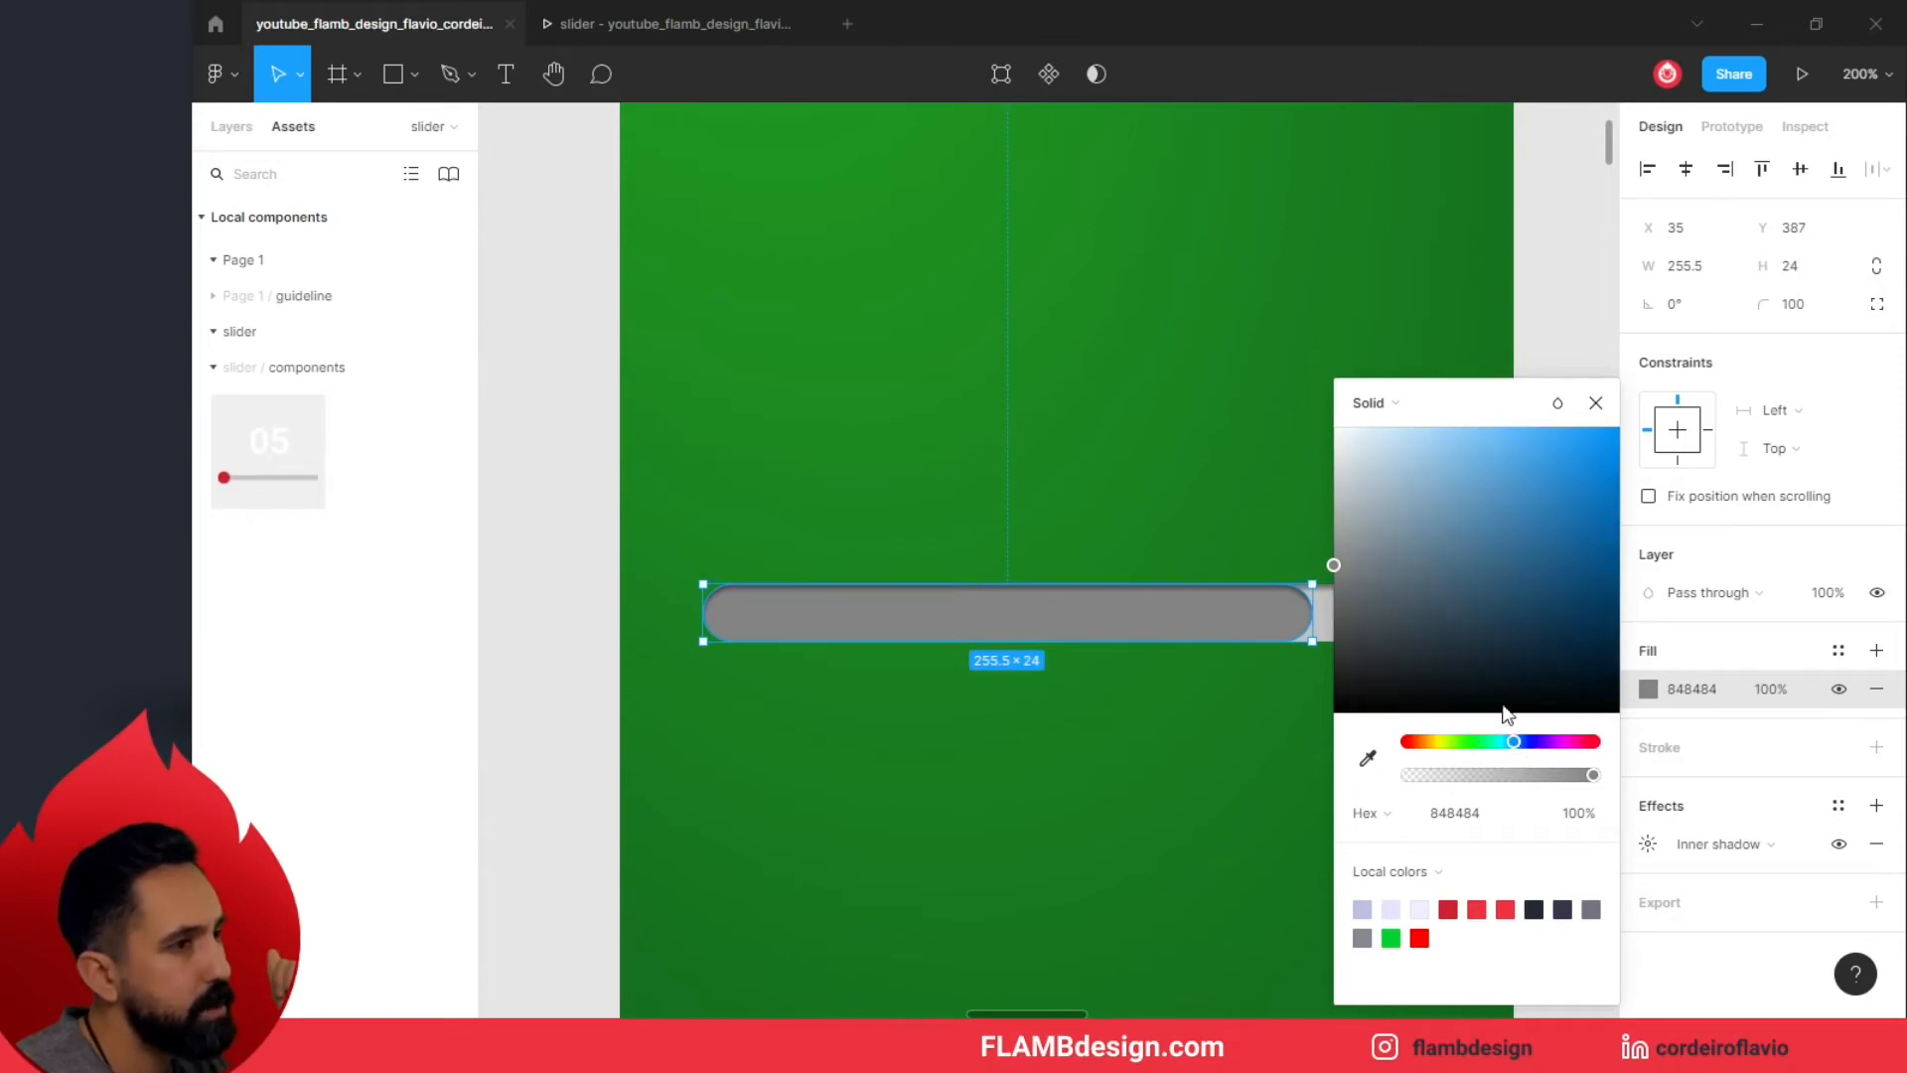
drag(1359, 601, 1359, 601)
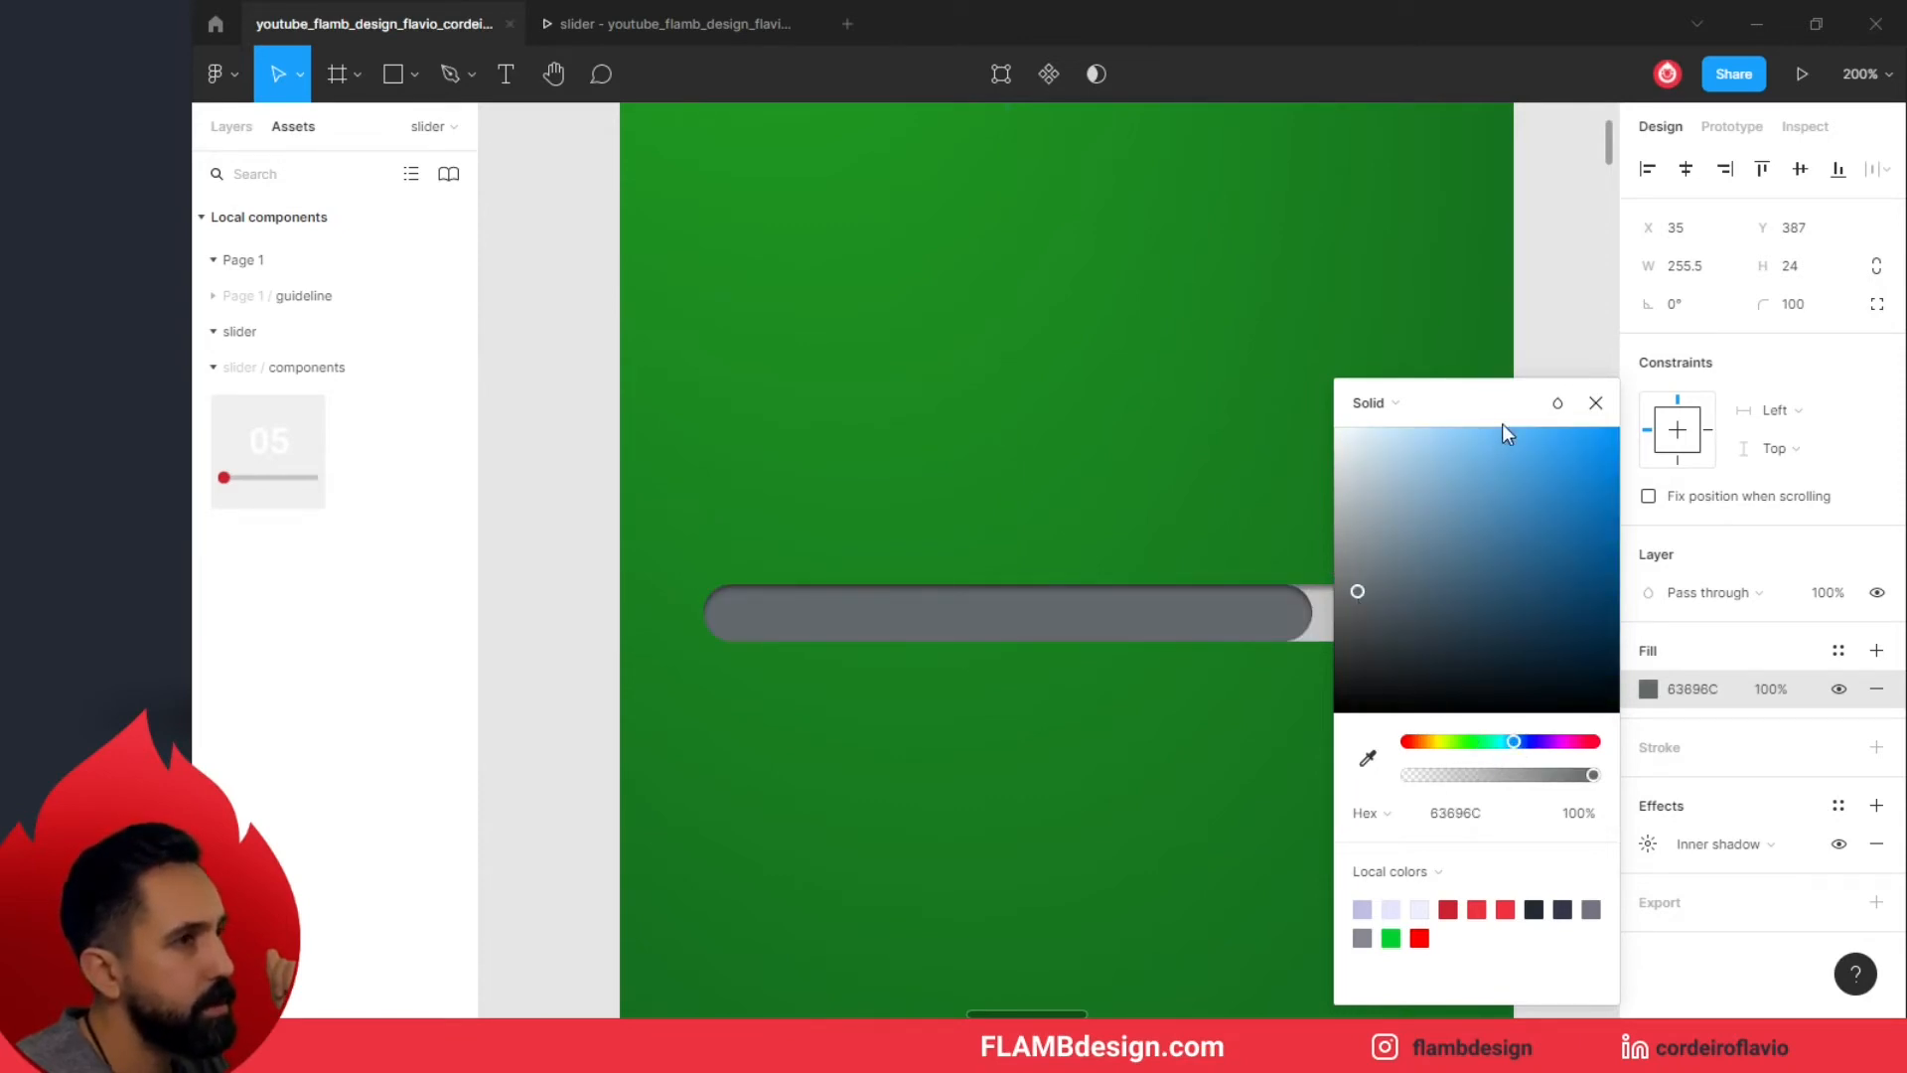
click(1596, 404)
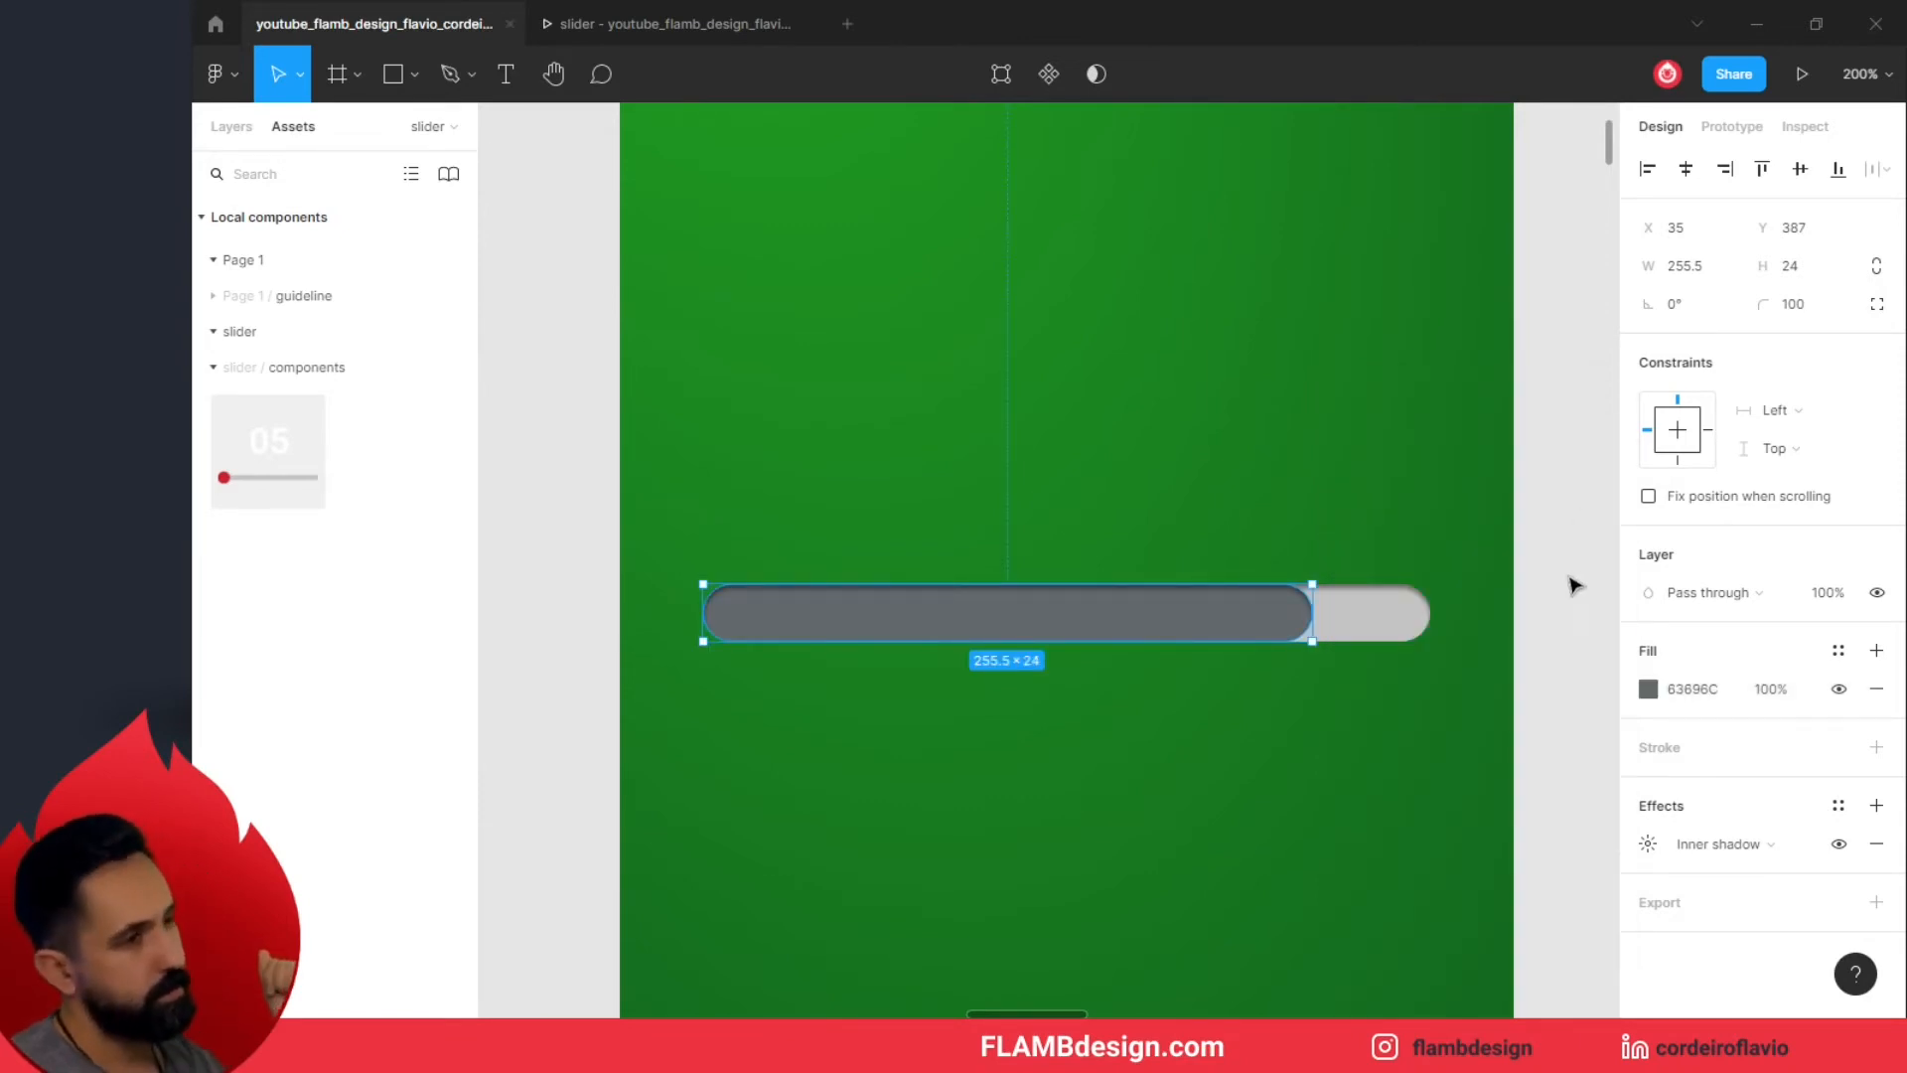
click(1464, 656)
- Widen the dark grey bar to about 260 by extending its right end, and deselect it
click(1266, 616)
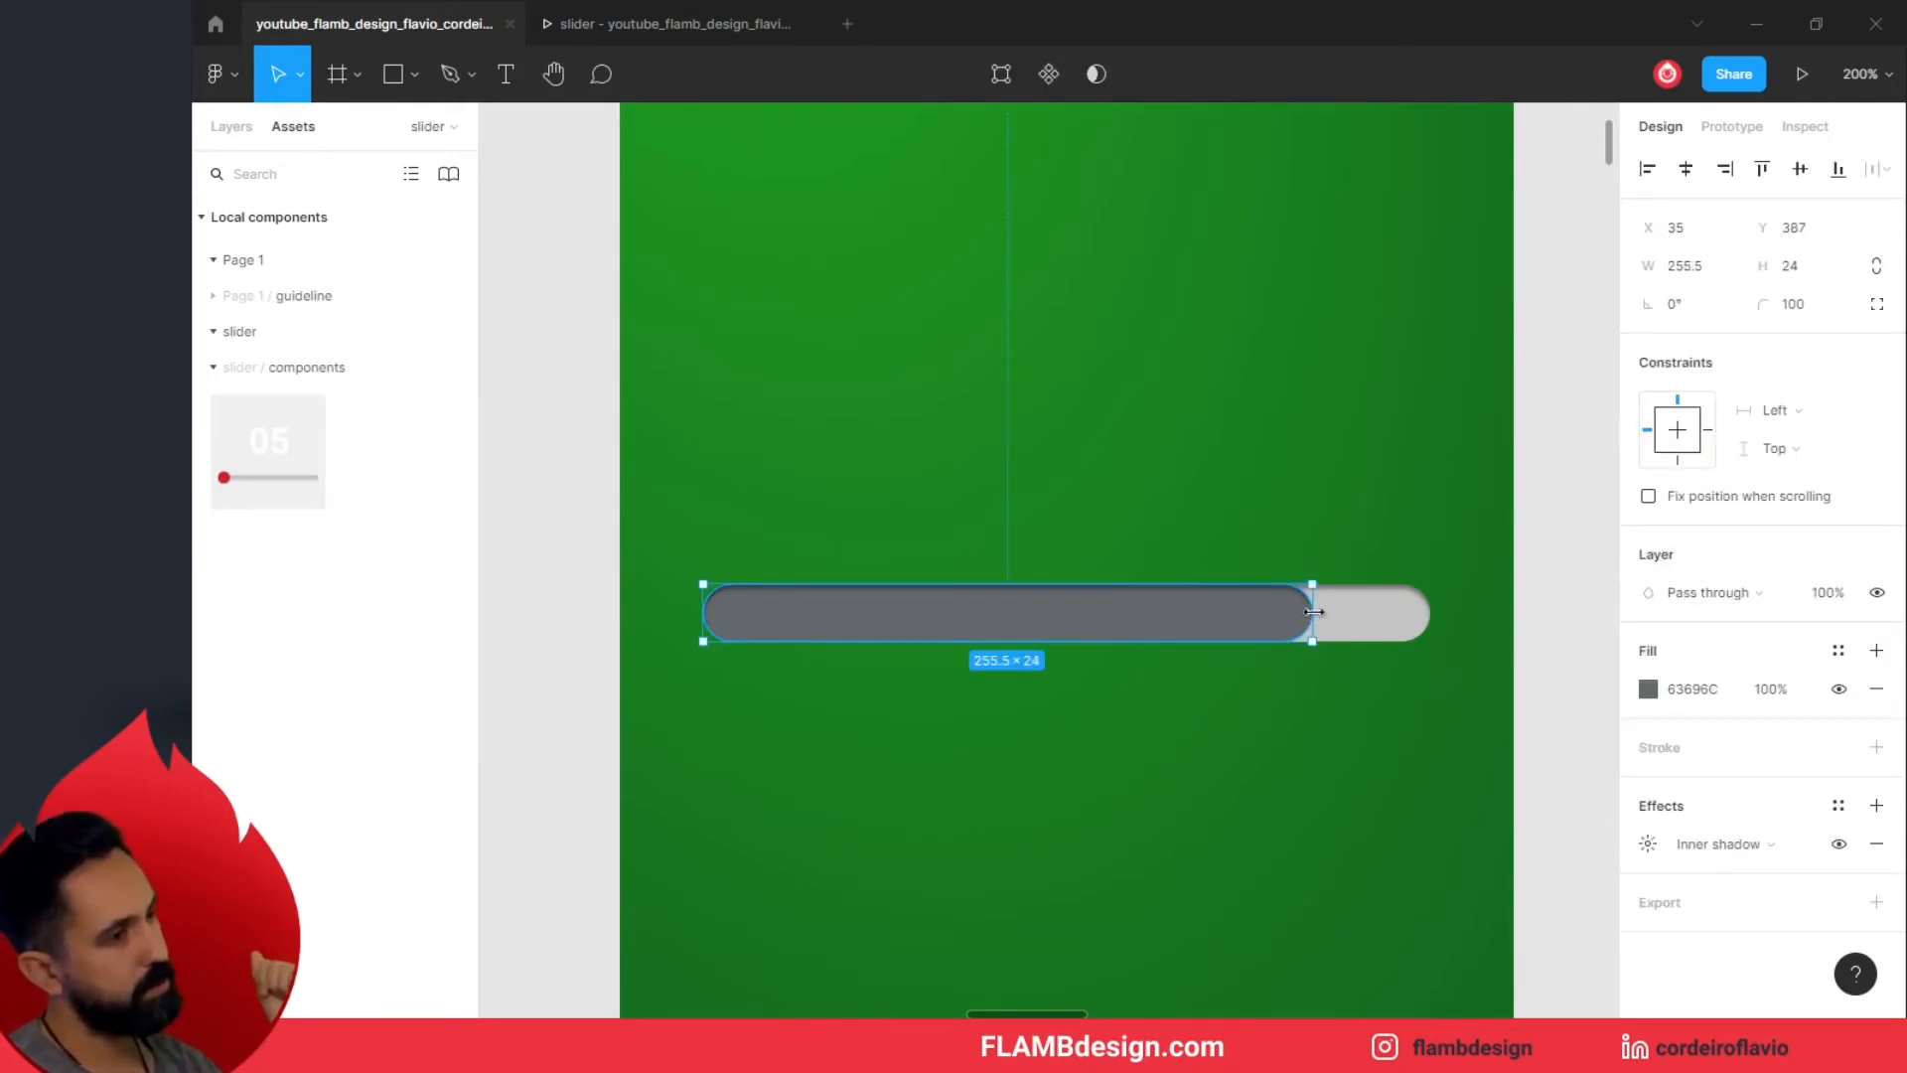
mouse_move(1317, 613)
mouse_down()
mouse_move(983, 616)
mouse_move(1321, 634)
mouse_up()
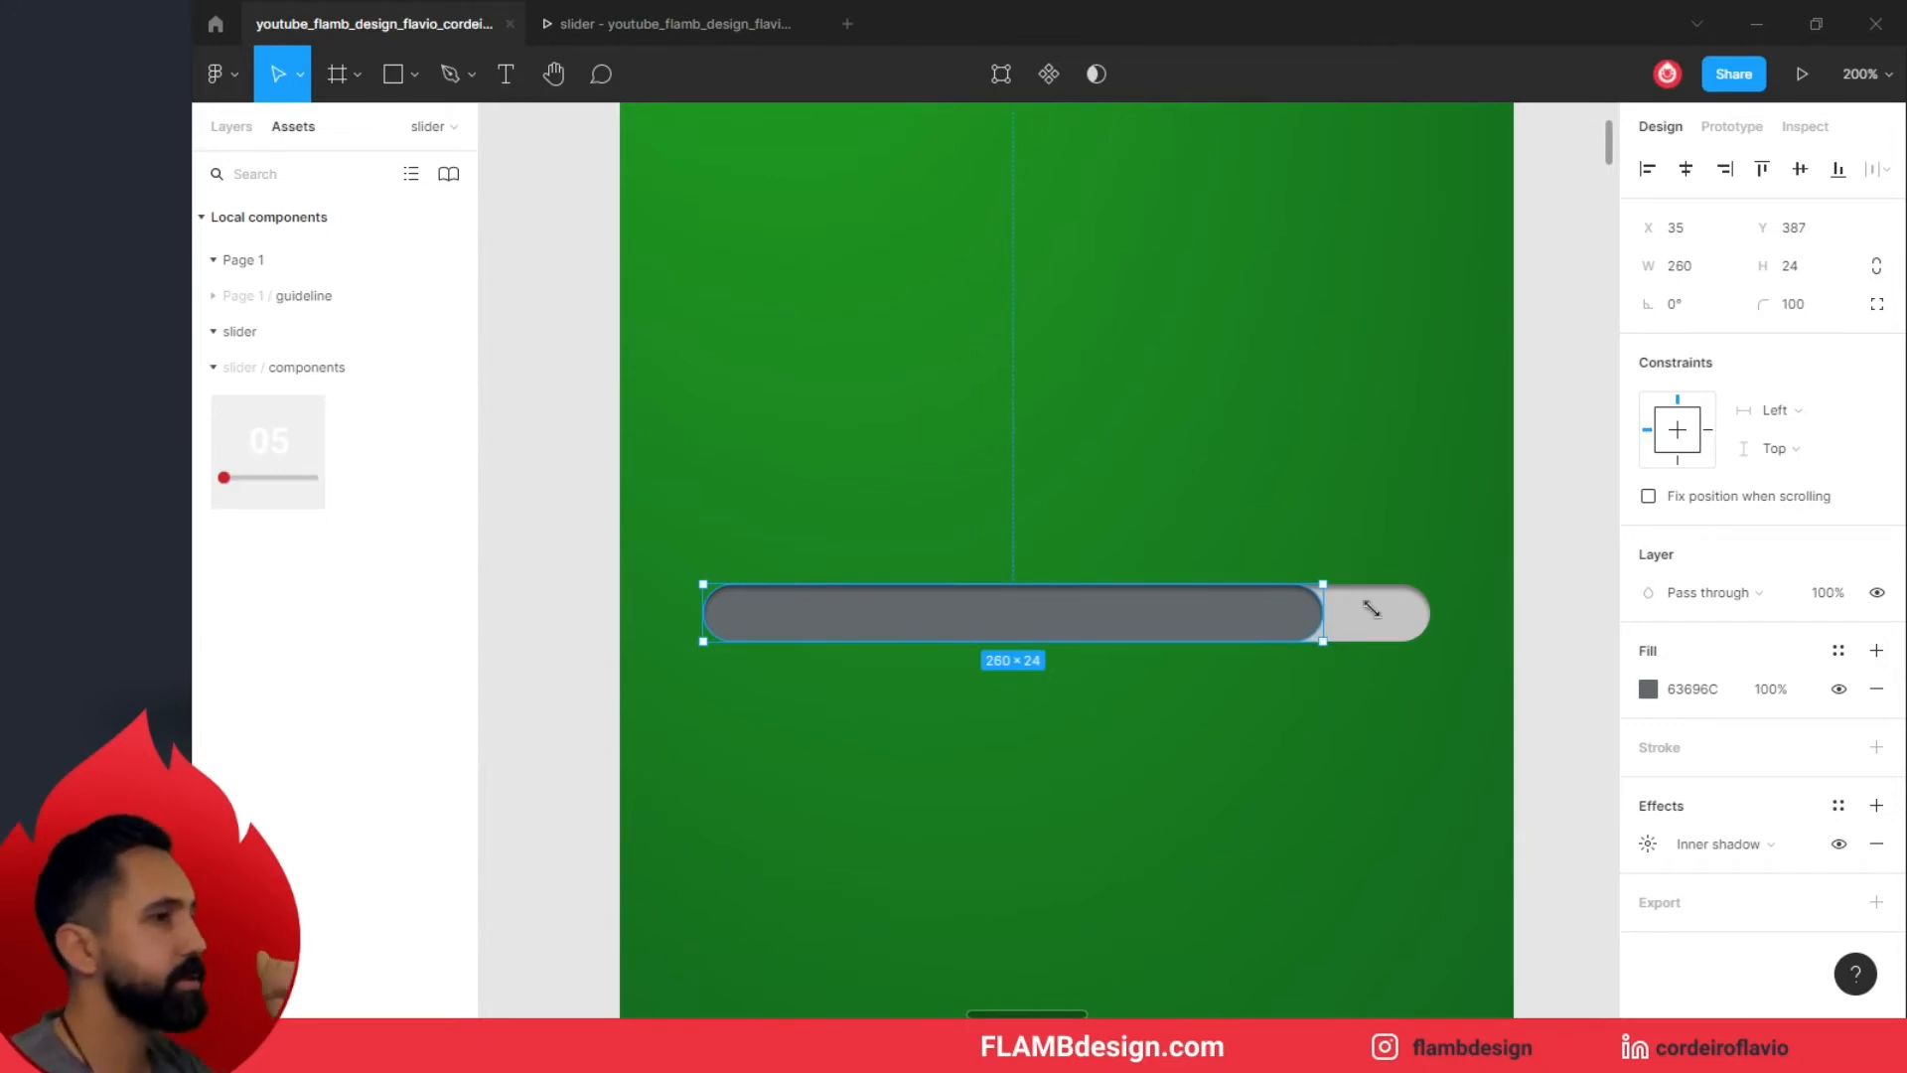
click(1425, 661)
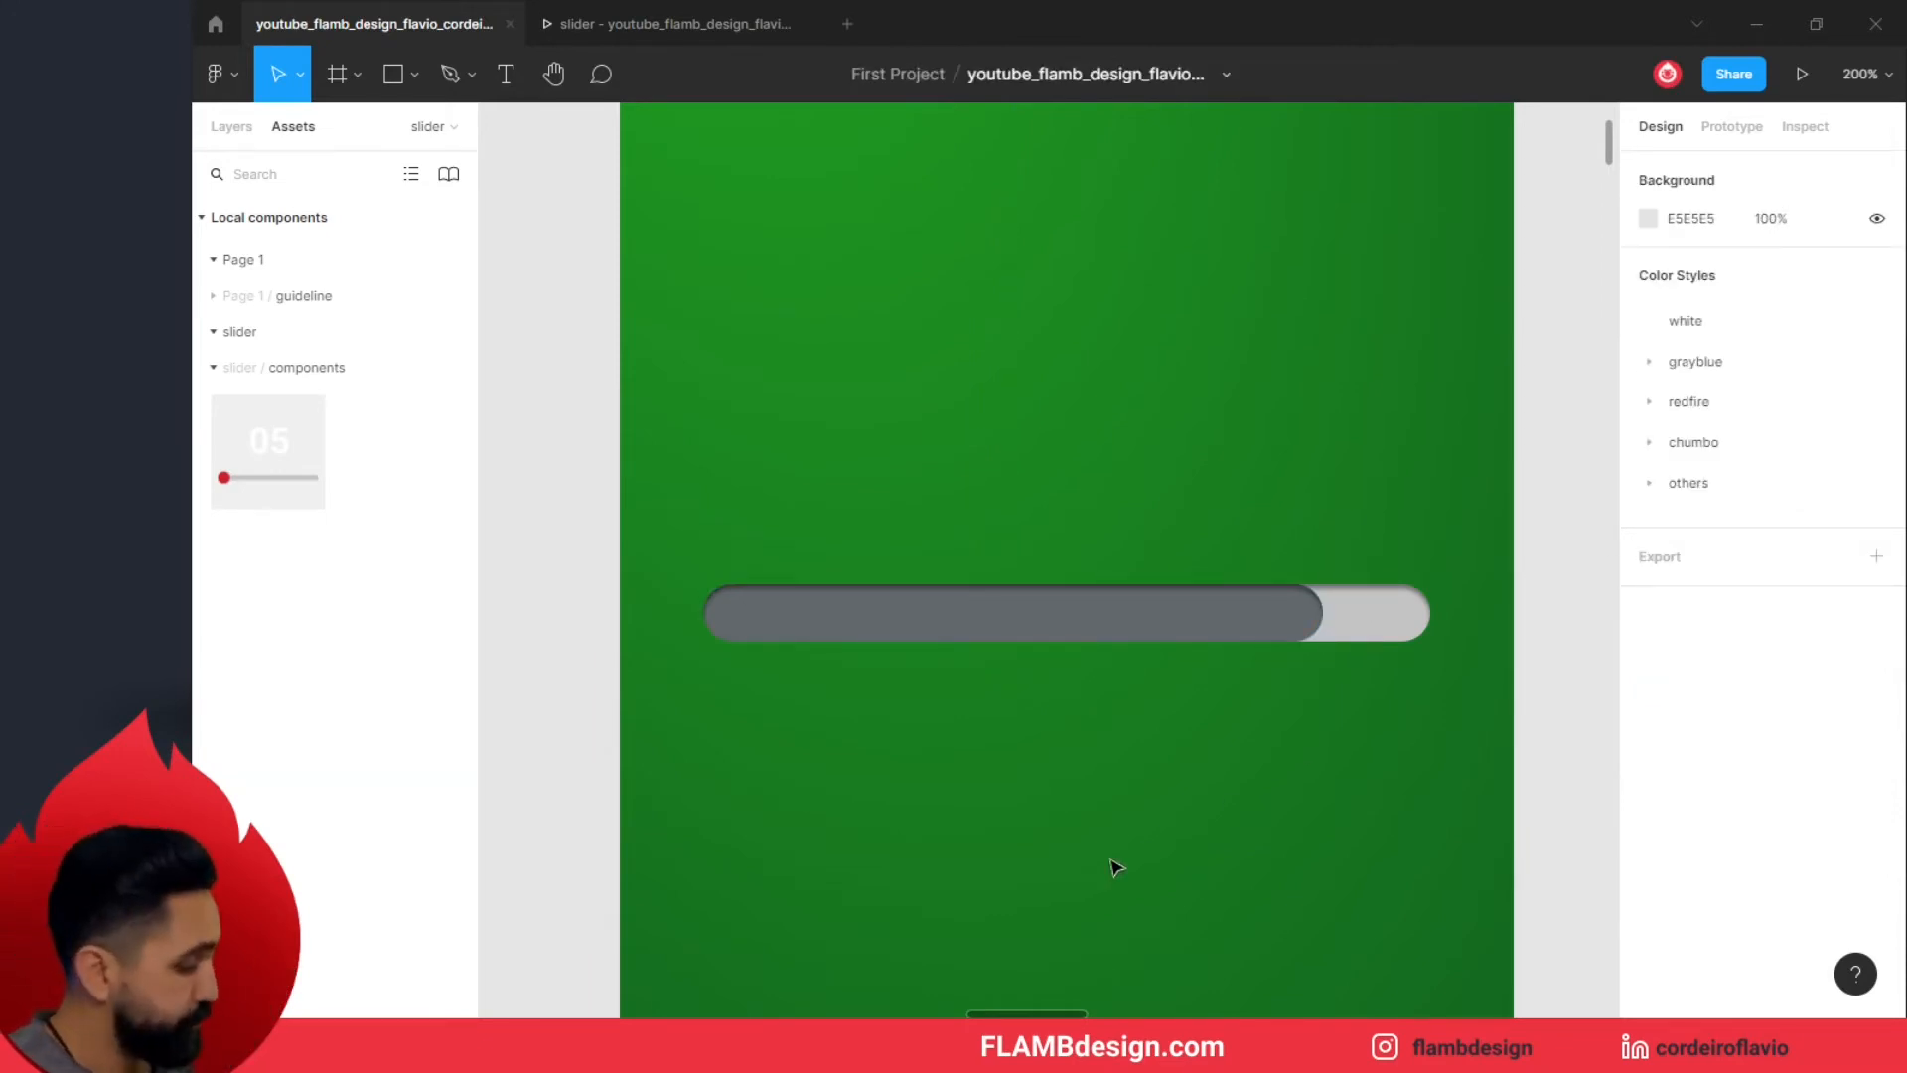
- Draw a circle about 55 × 55 and place it over the bar's left end, vertically centred on the bar
key(o)
drag(894, 830, 751, 613)
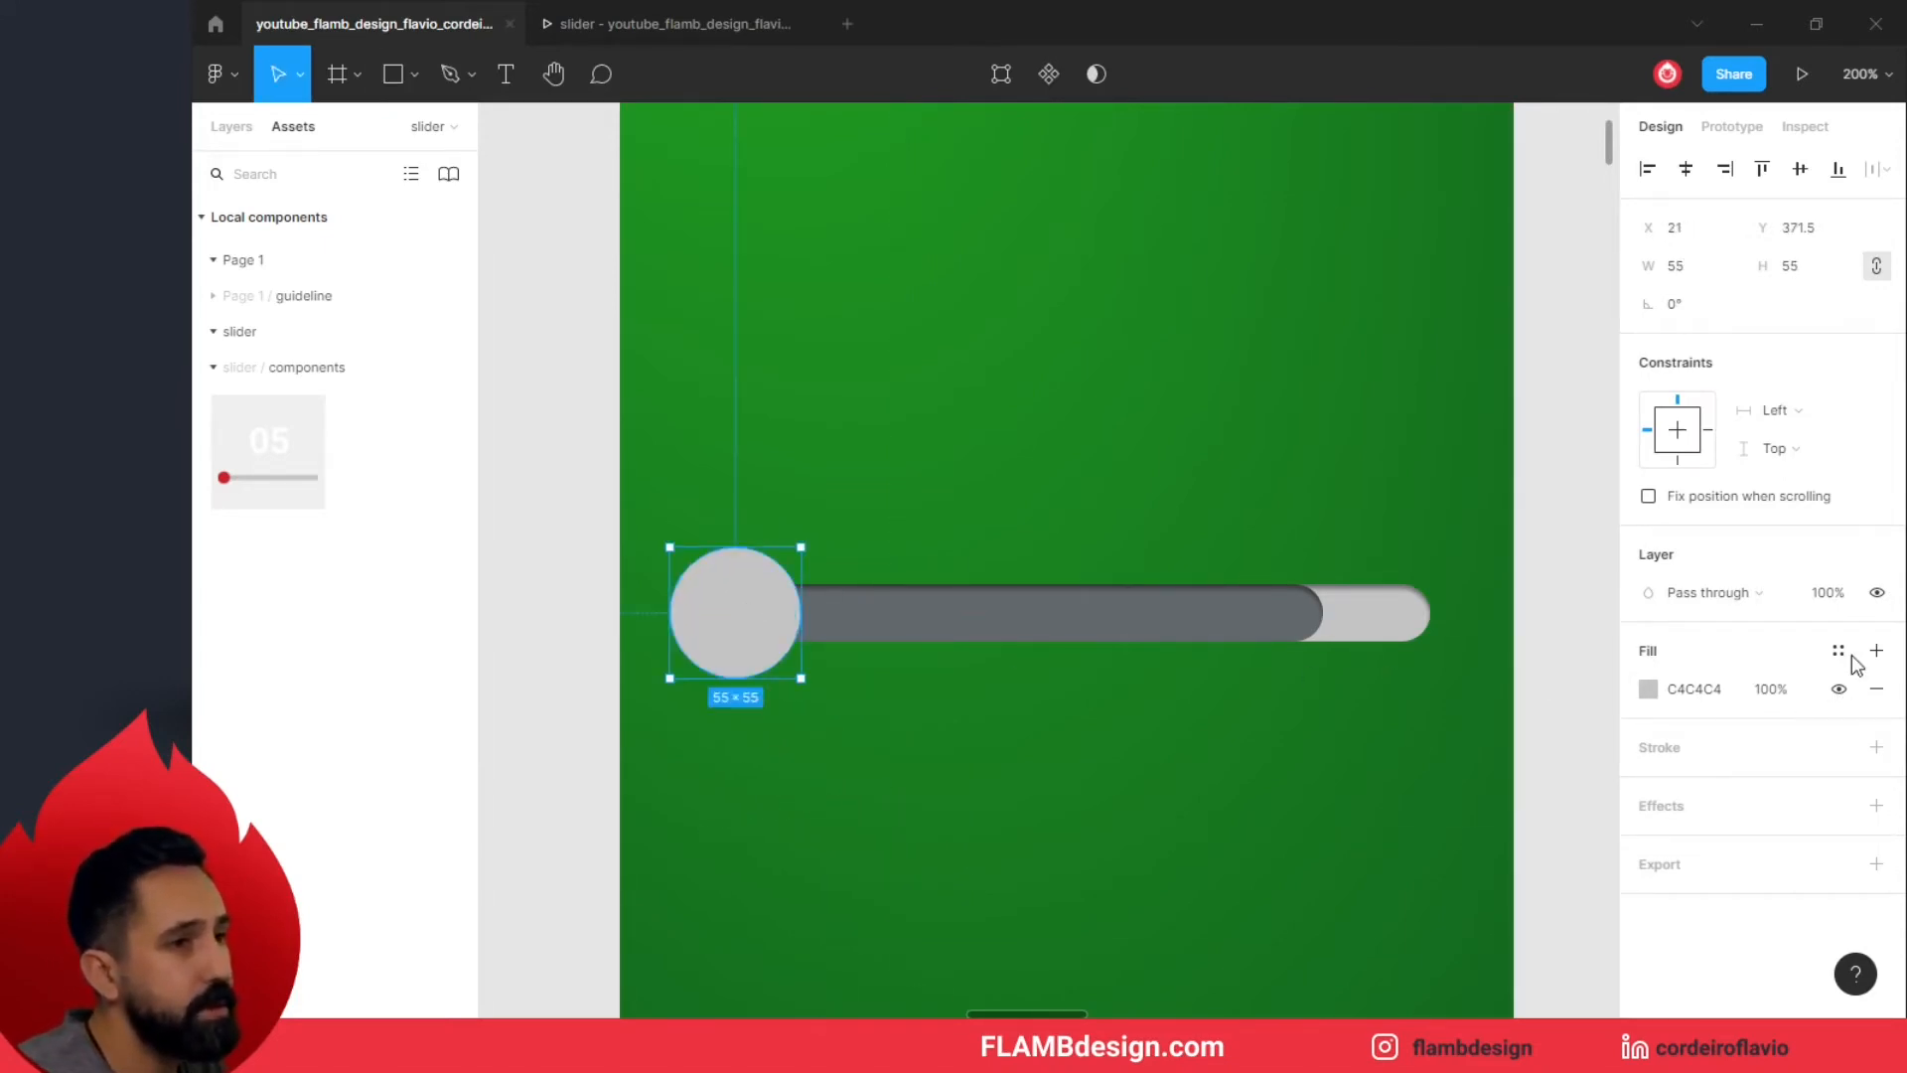
- Change the circle's fill to a linear gradient and set its lower stop to 100% opacity
click(1648, 689)
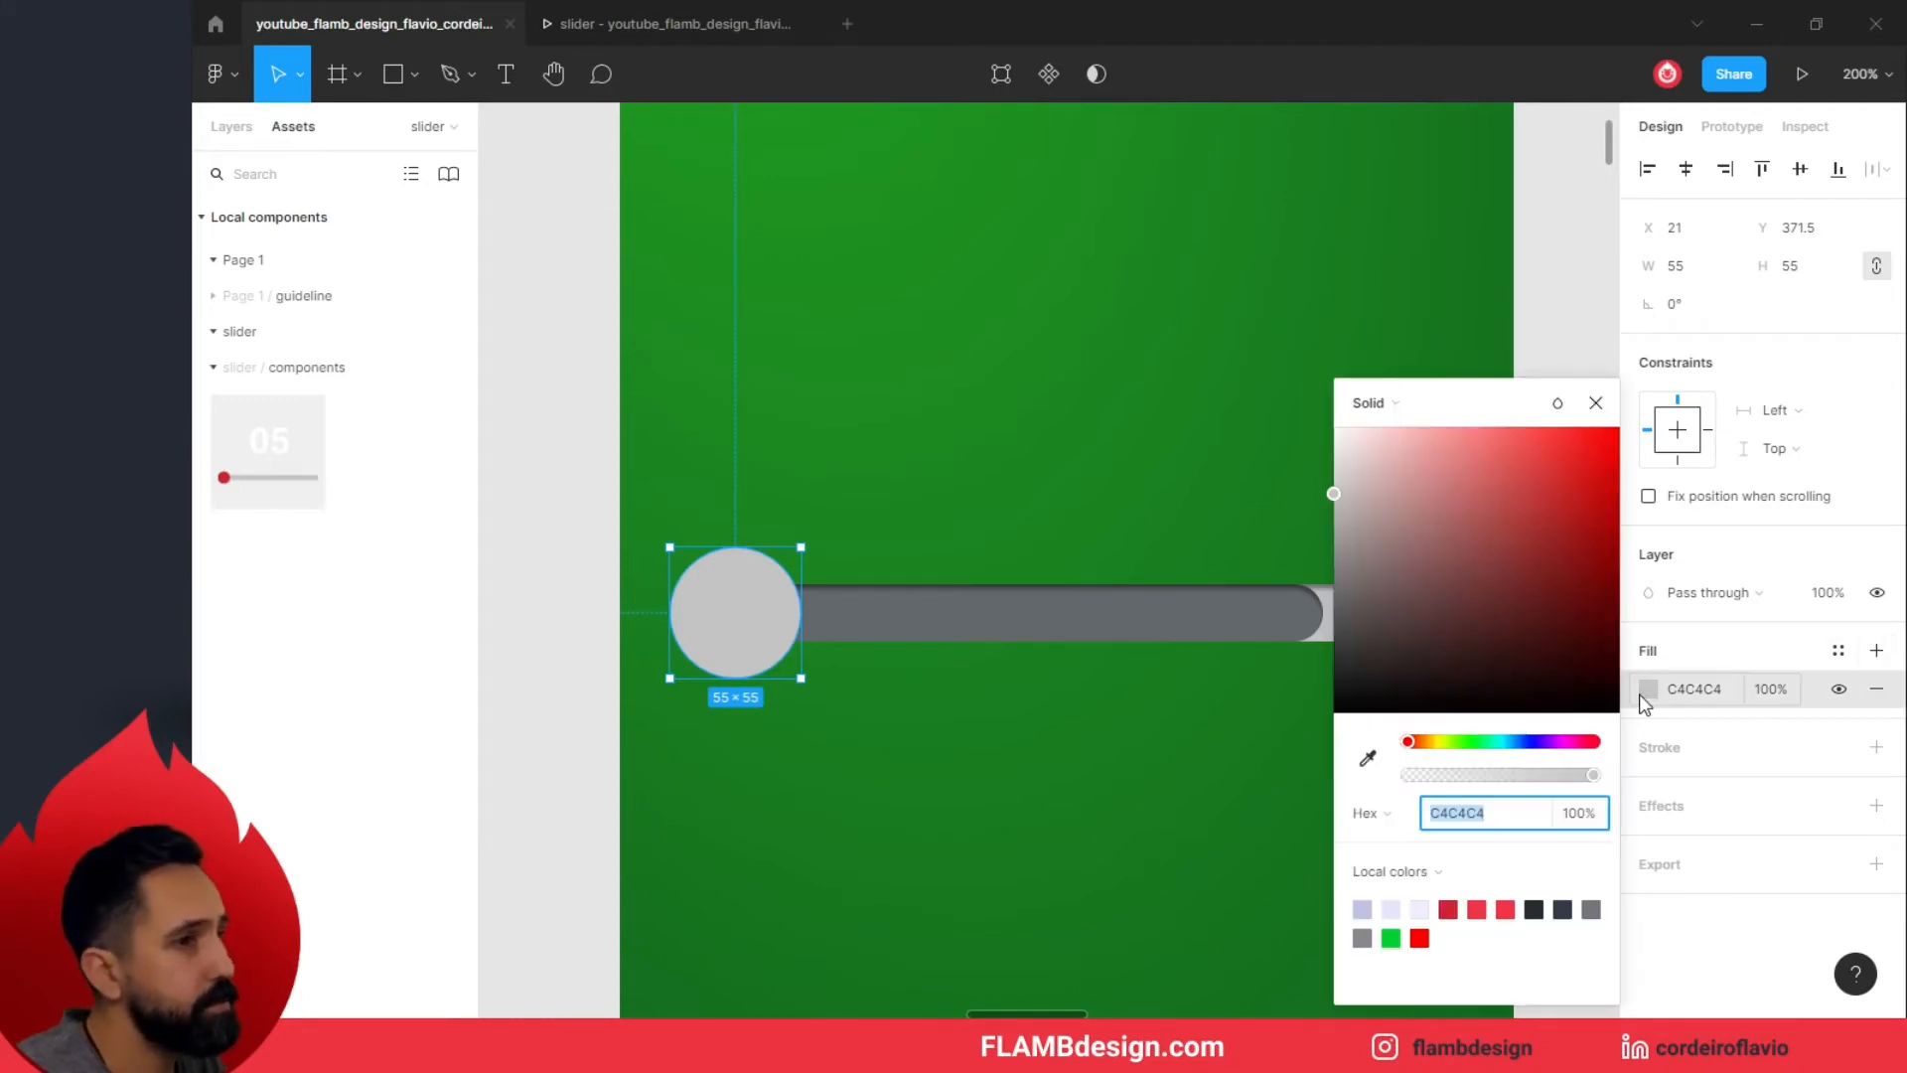
click(1404, 409)
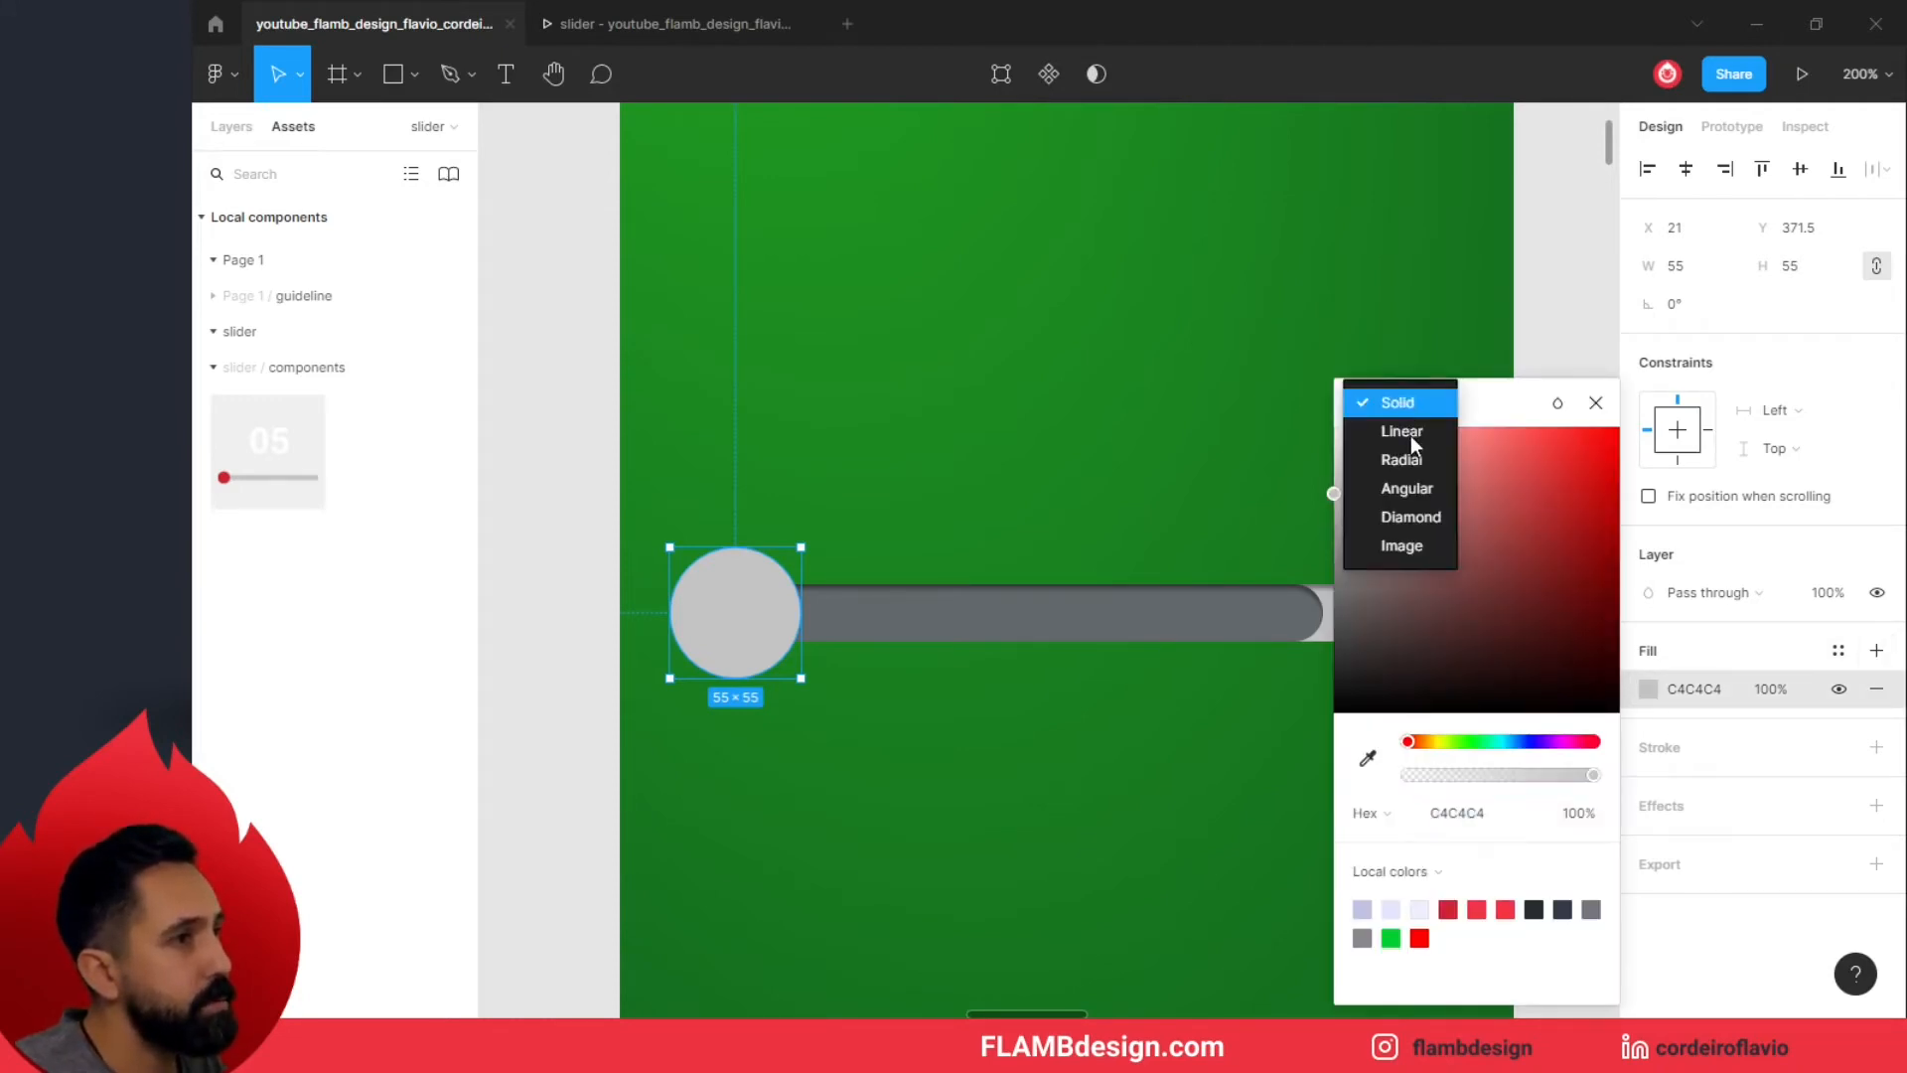
click(1411, 433)
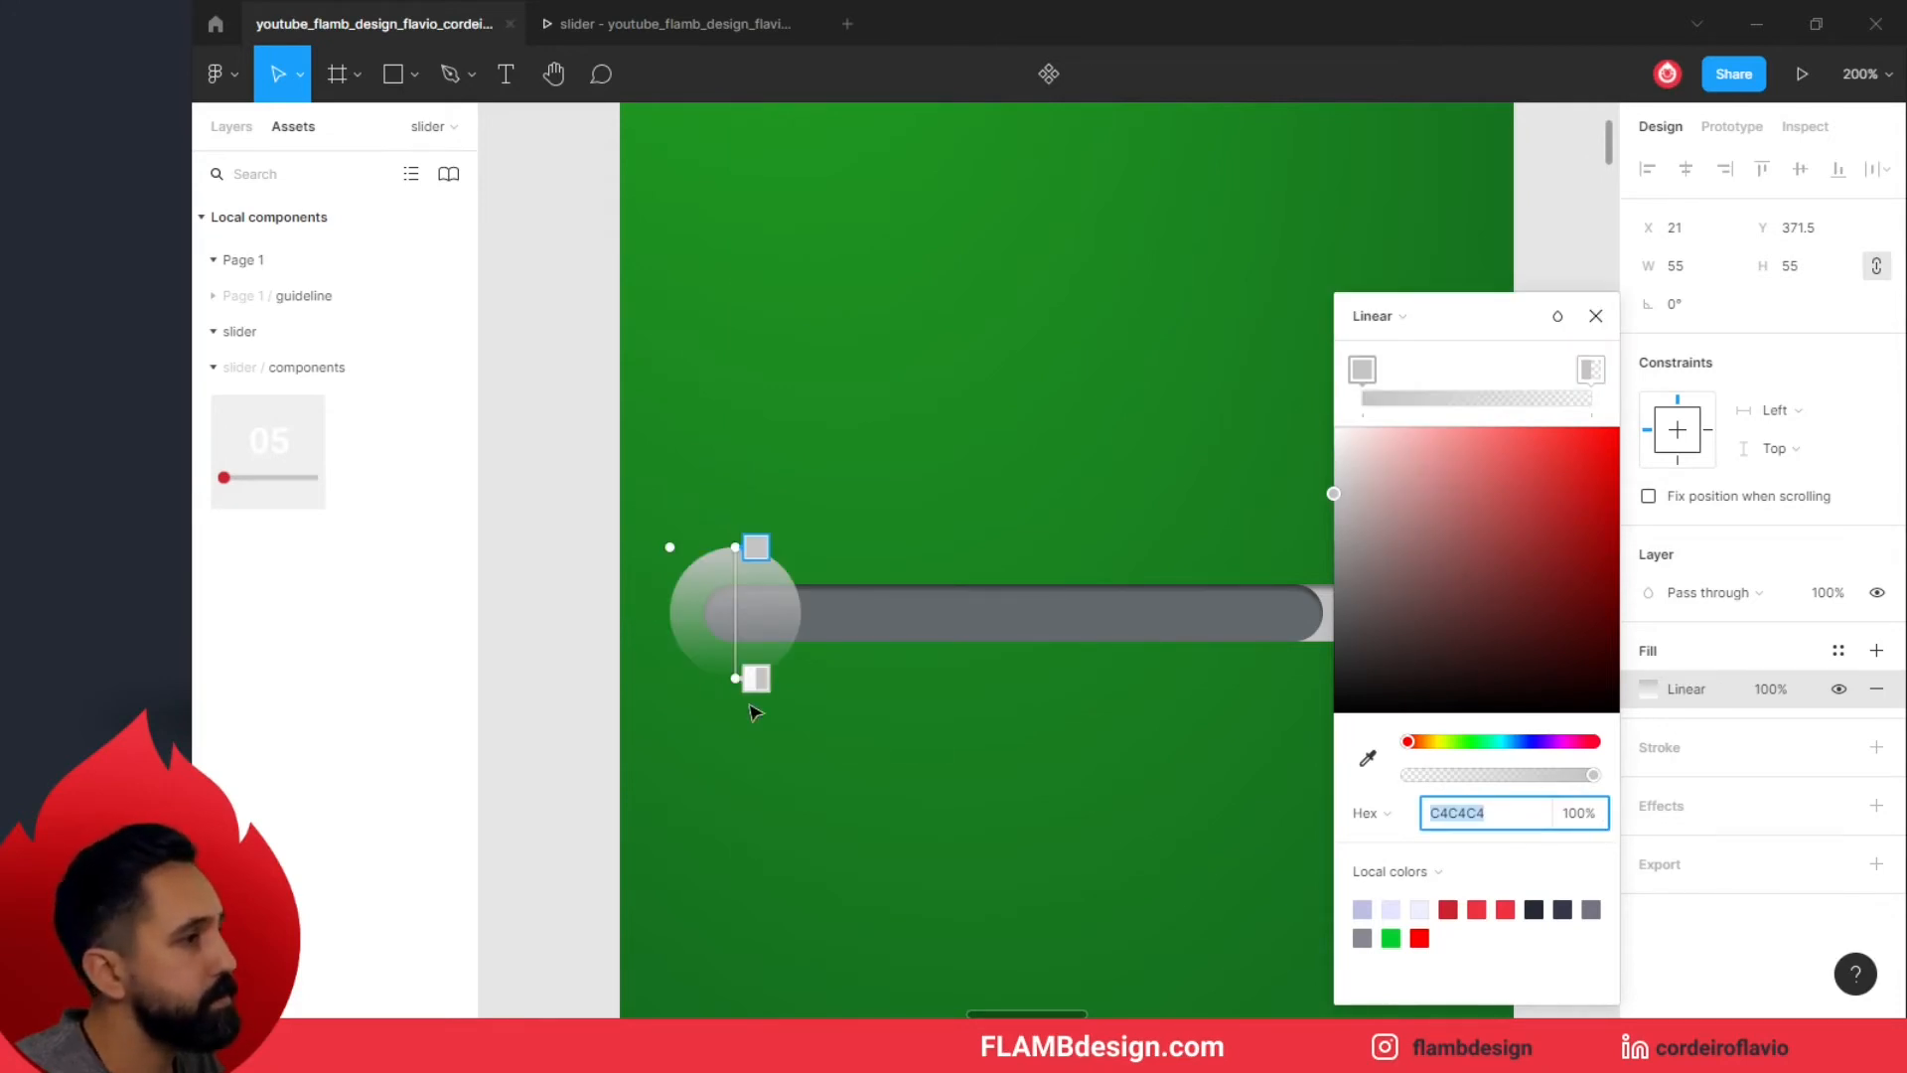
click(761, 676)
click(1566, 814)
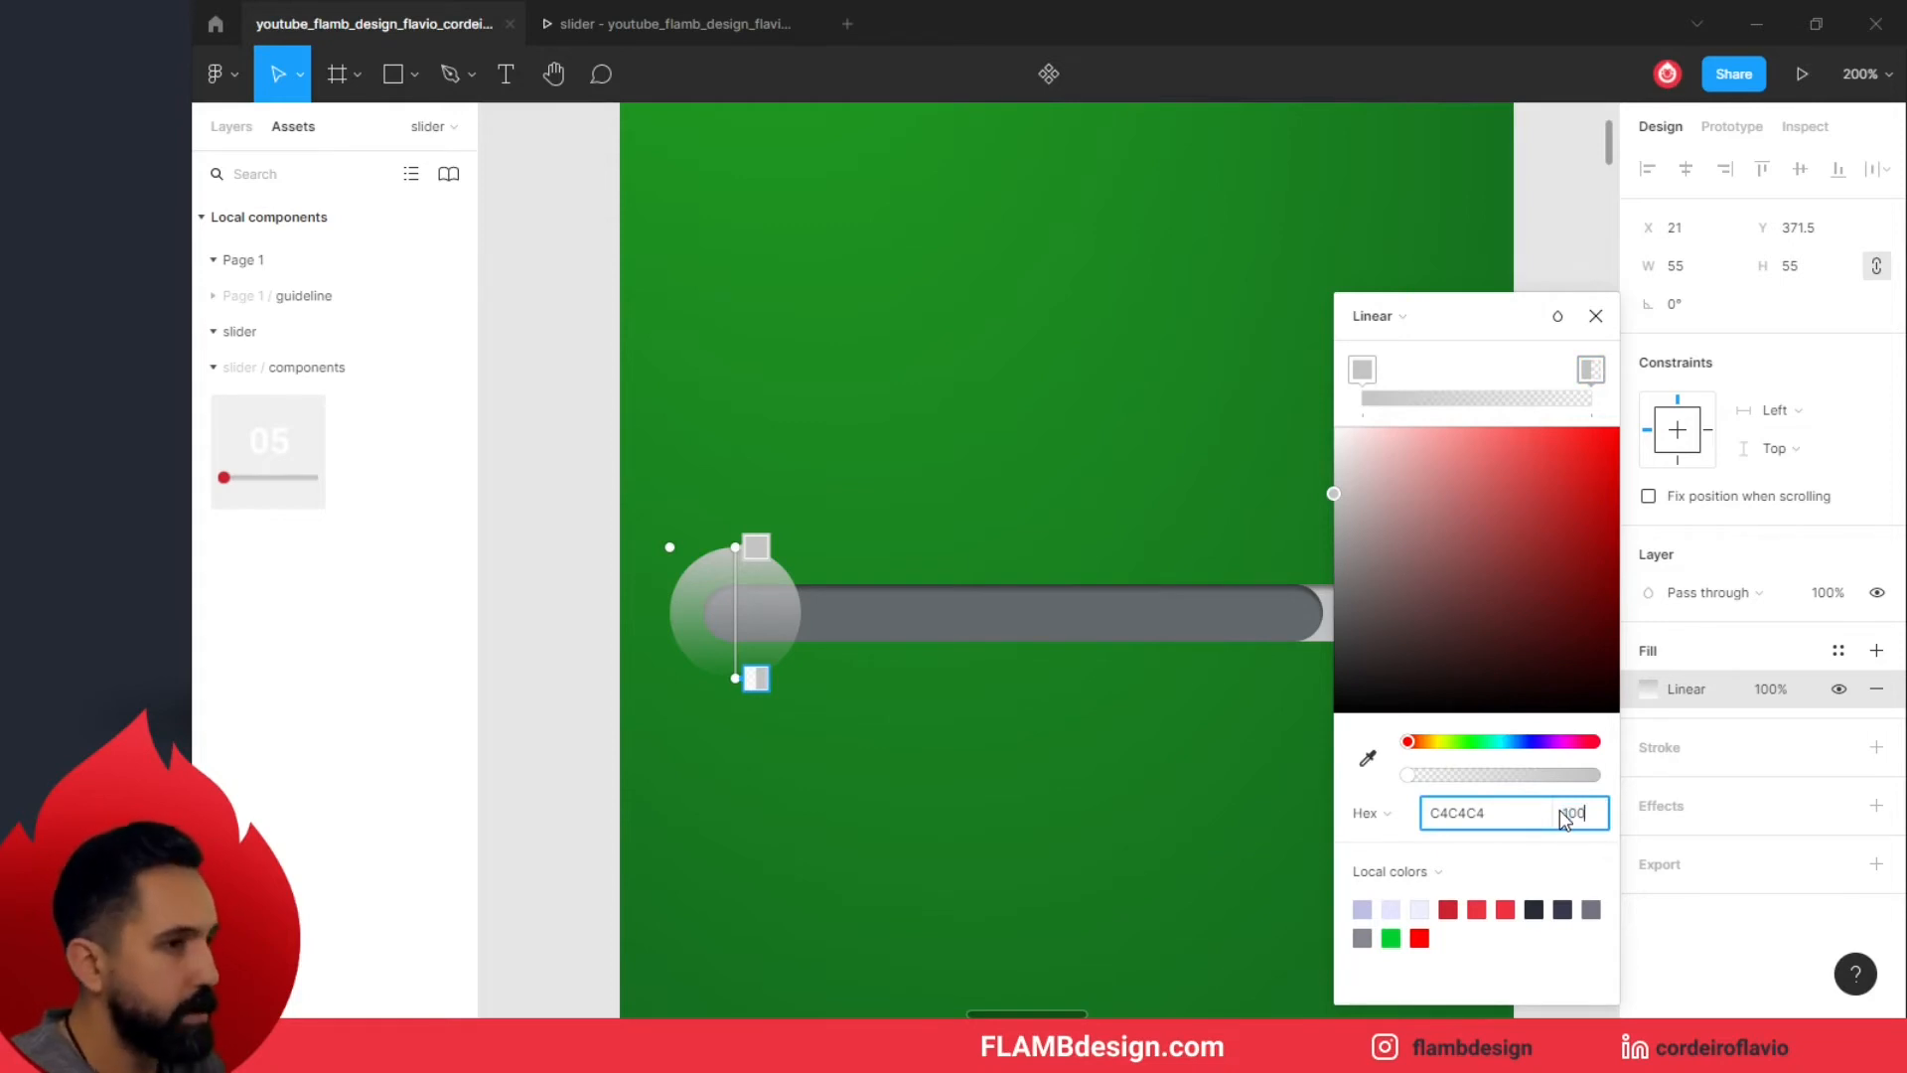
key(Return)
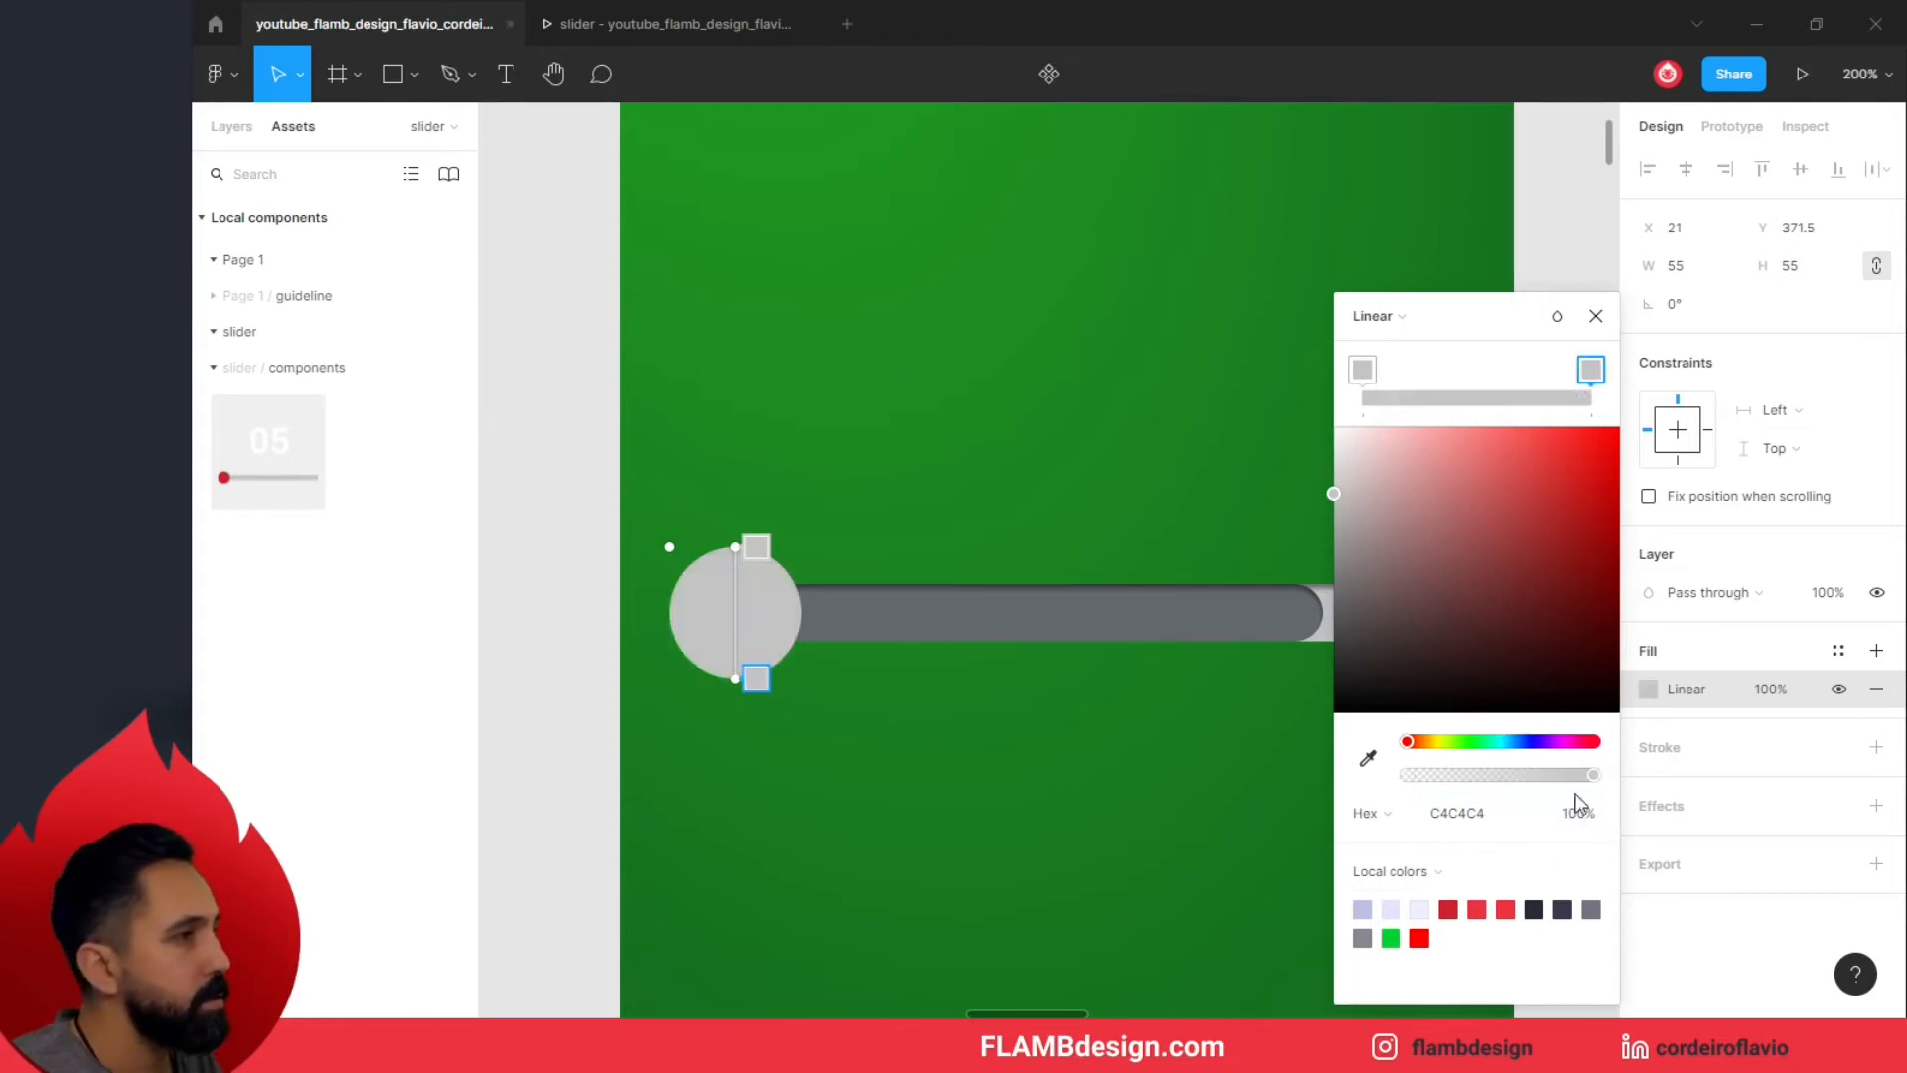
- Set the upper stop of the circle's fill gradient to bright orange, FF9900
click(756, 547)
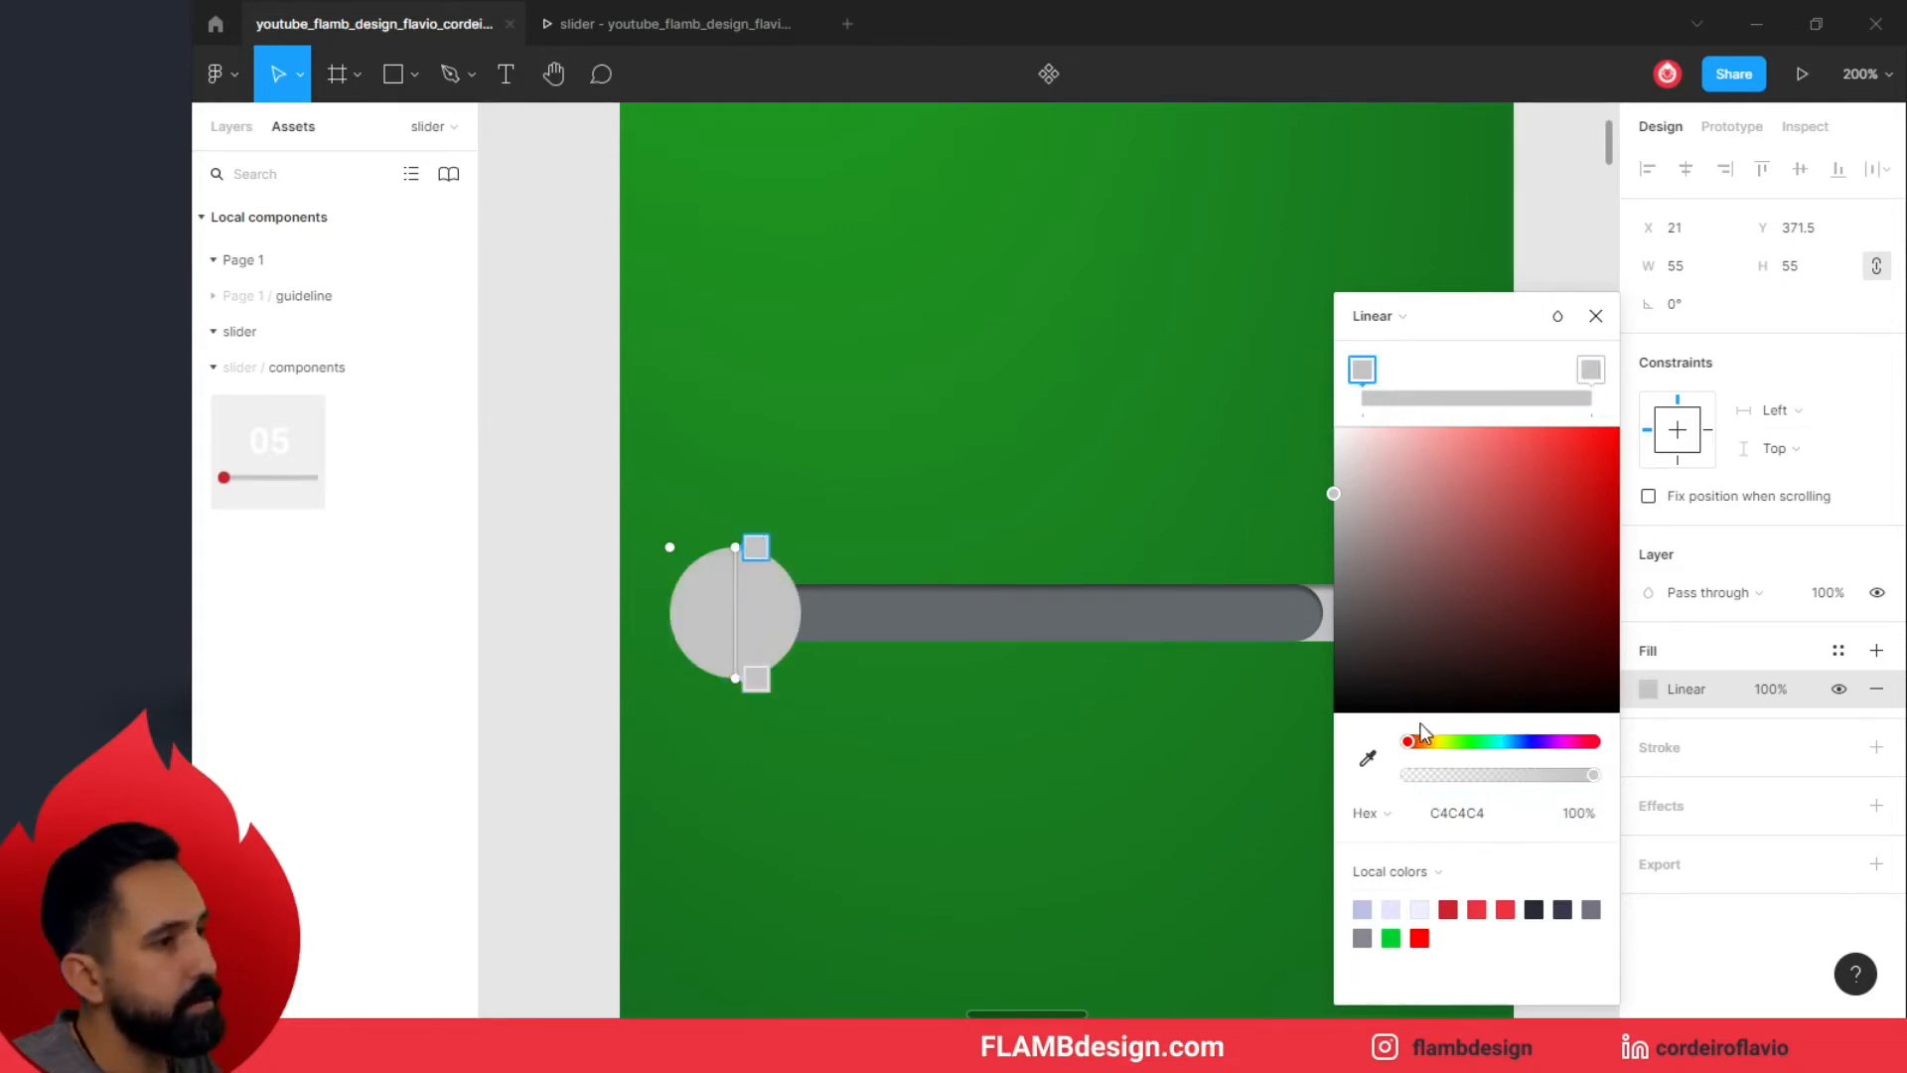
click(1433, 743)
drag(1552, 496, 1636, 429)
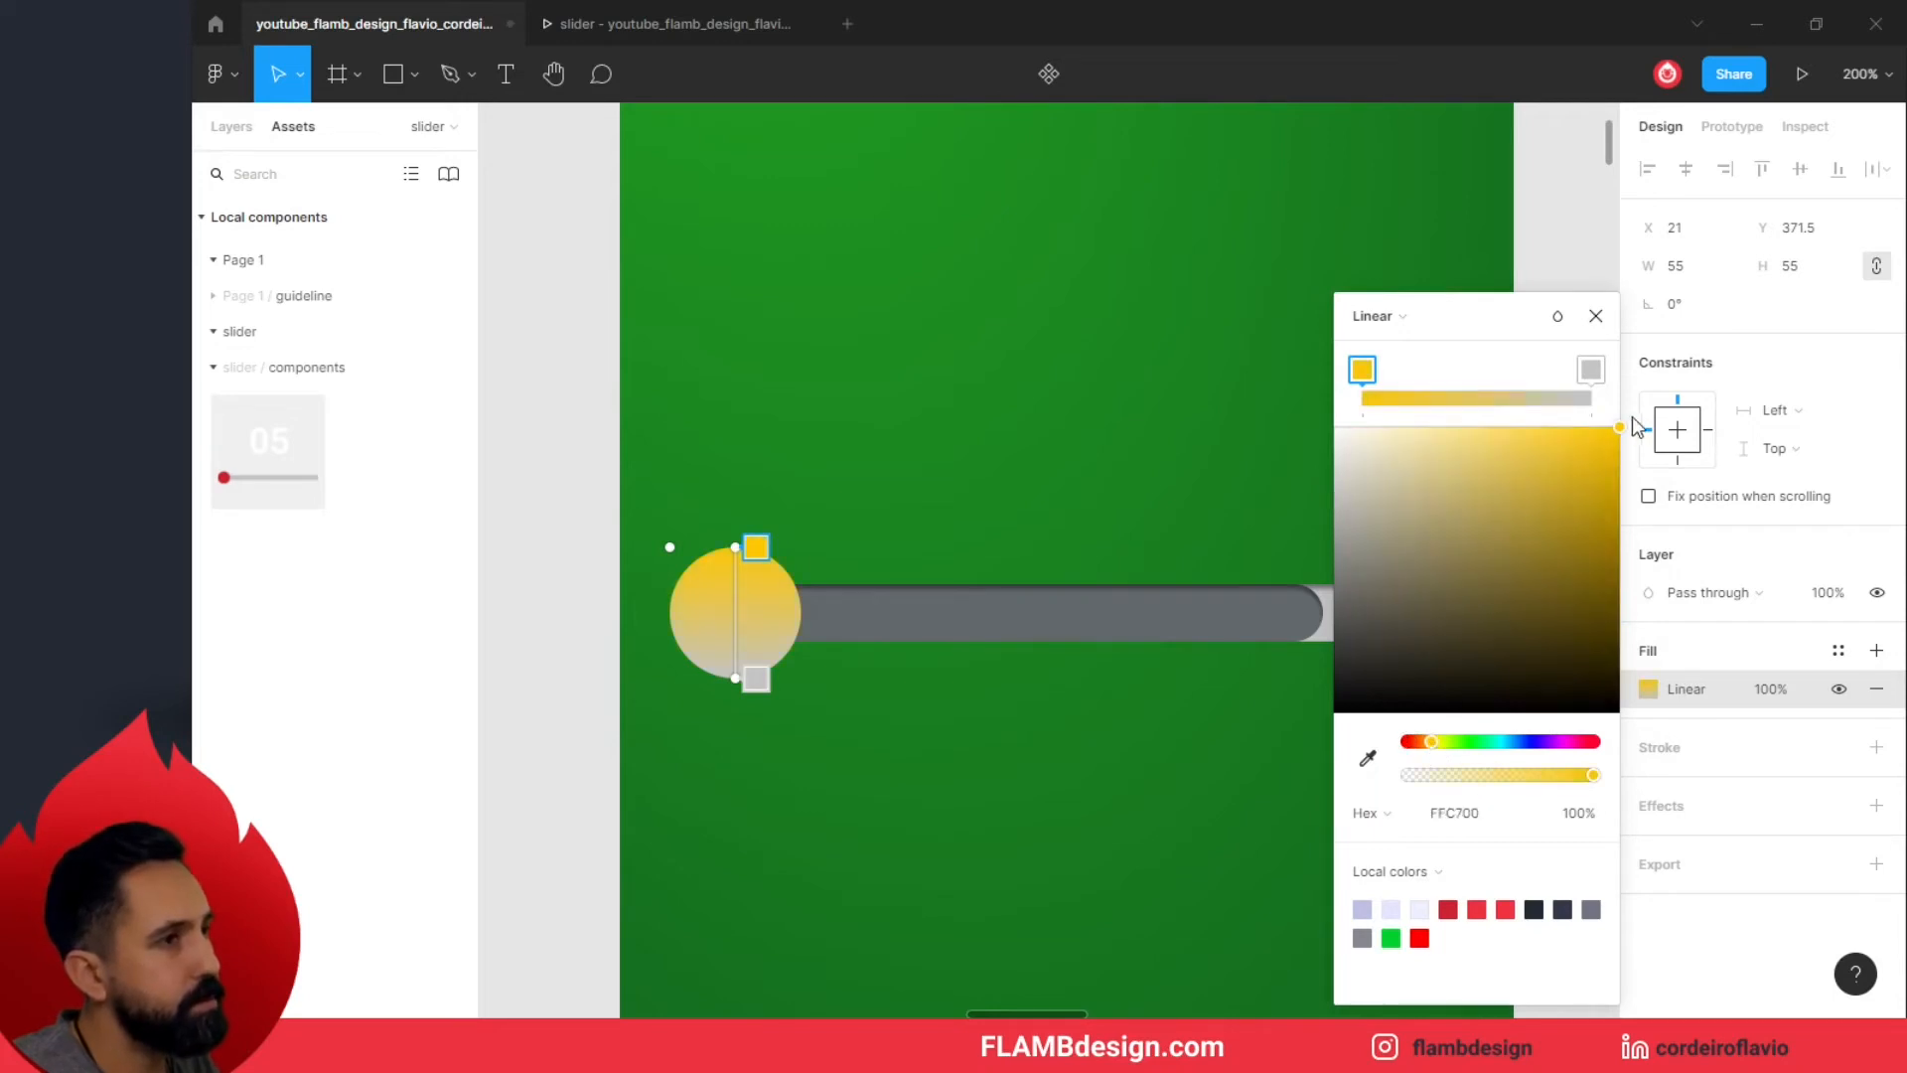
drag(1434, 743, 1427, 742)
- Set the lower stop of the circle's fill gradient to dark burnt orange, B14E15
click(753, 678)
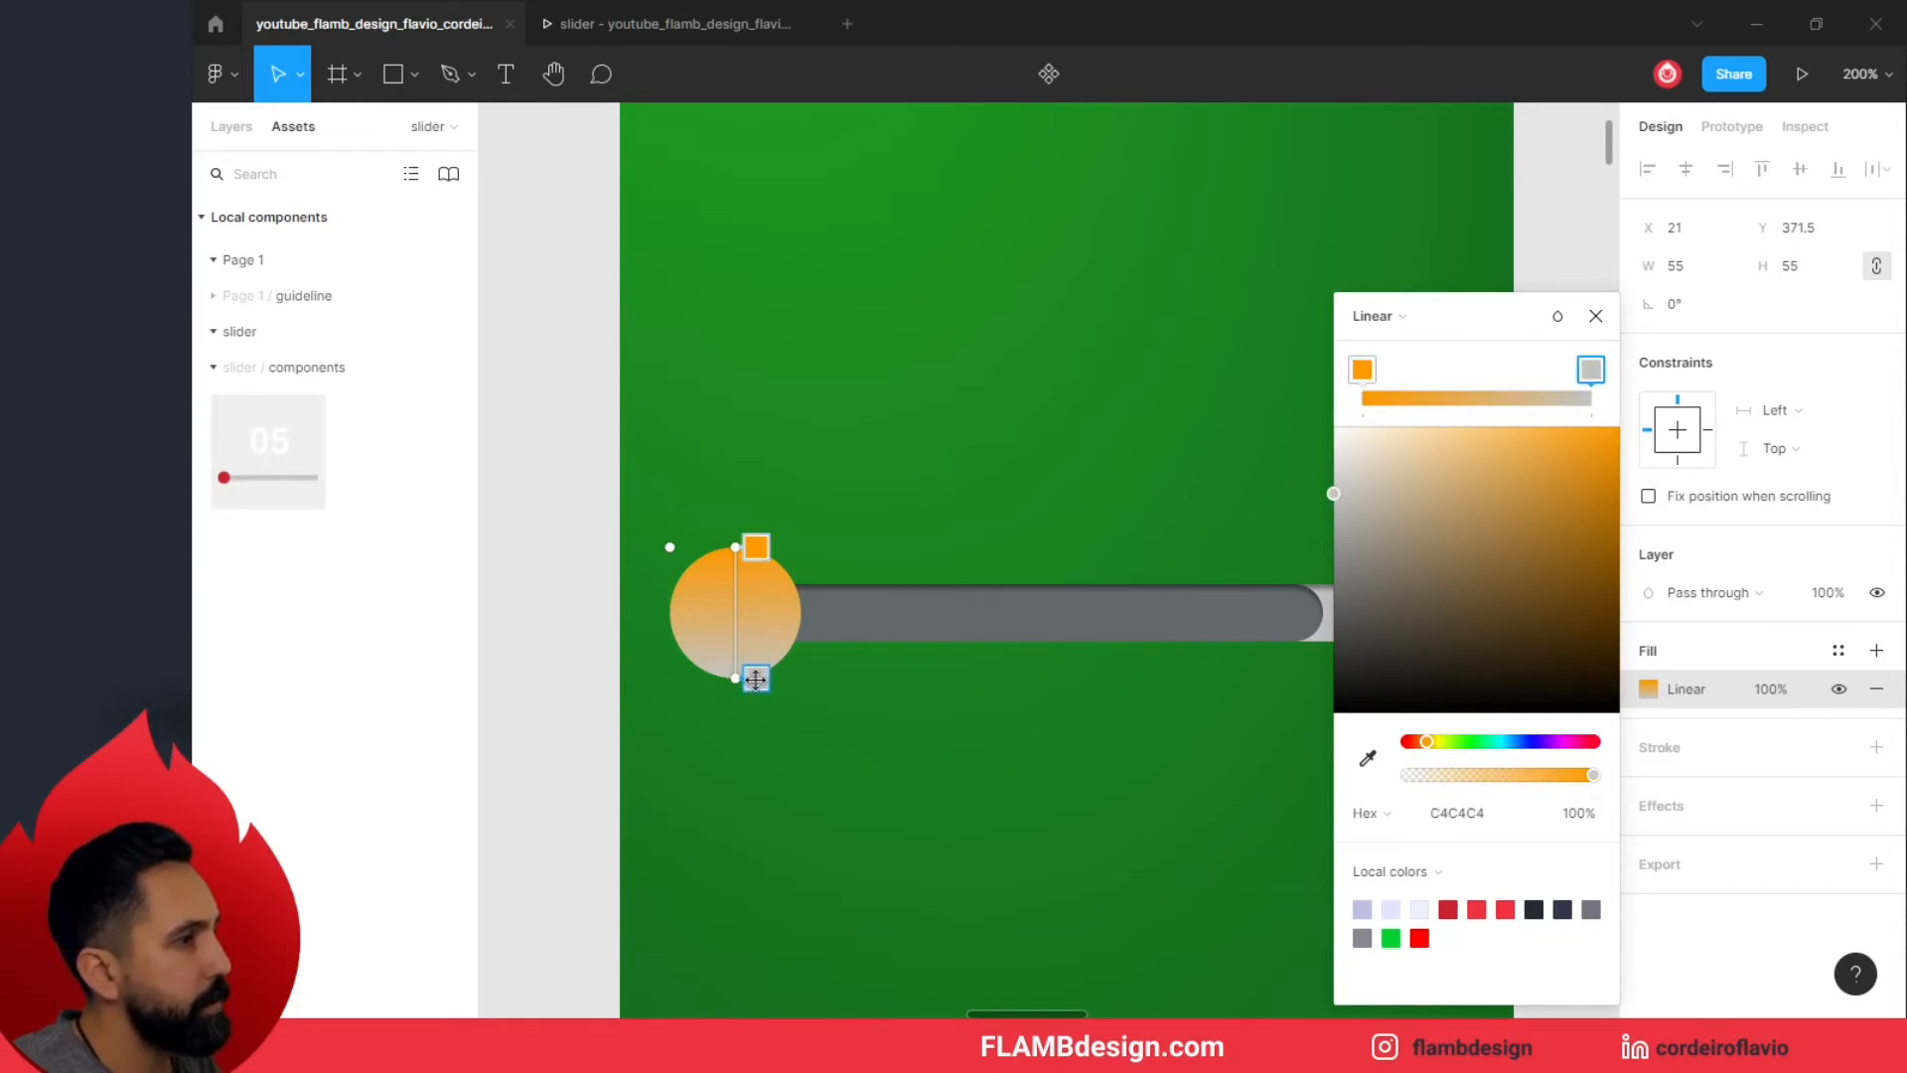
click(1585, 516)
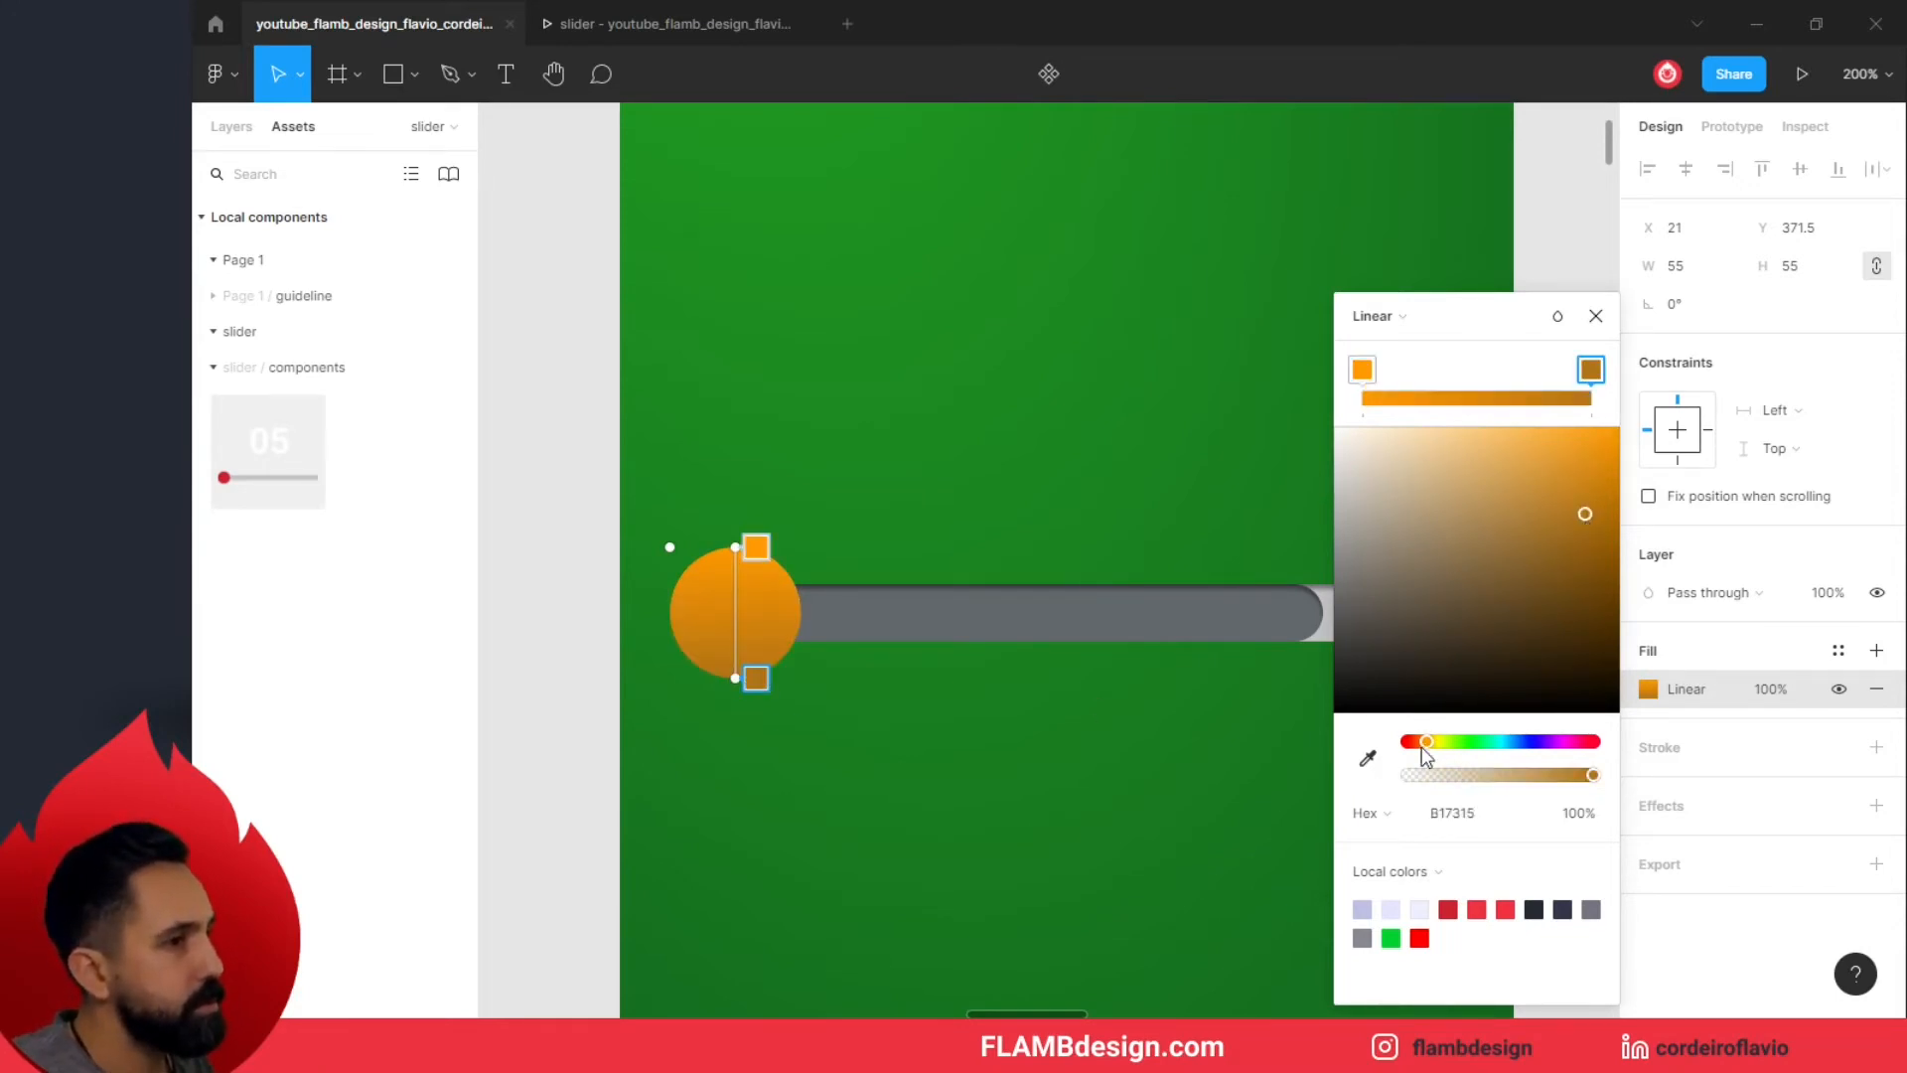
drag(1423, 746, 1420, 747)
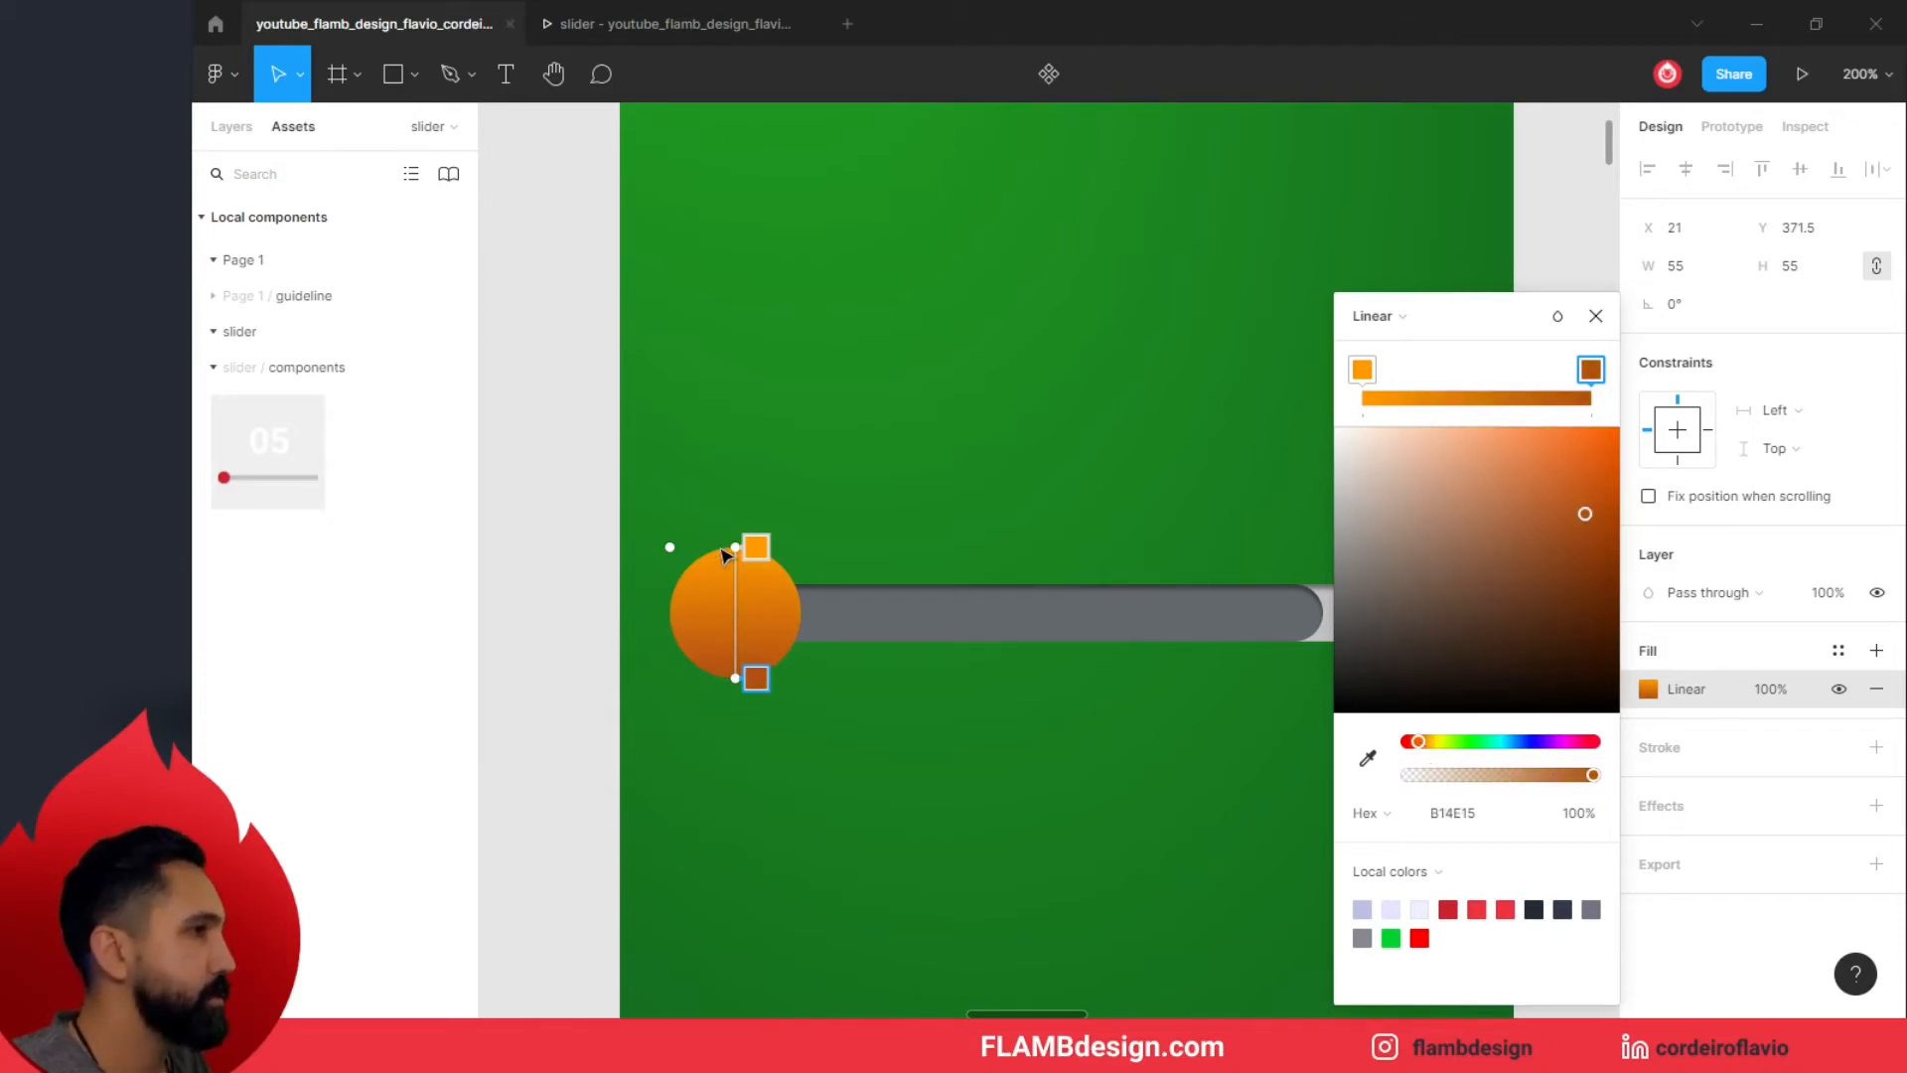
- Tilt the circle's fill gradient so it runs from the upper-left edge to just inside the lower edge, and deselect the circle
drag(735, 547, 690, 562)
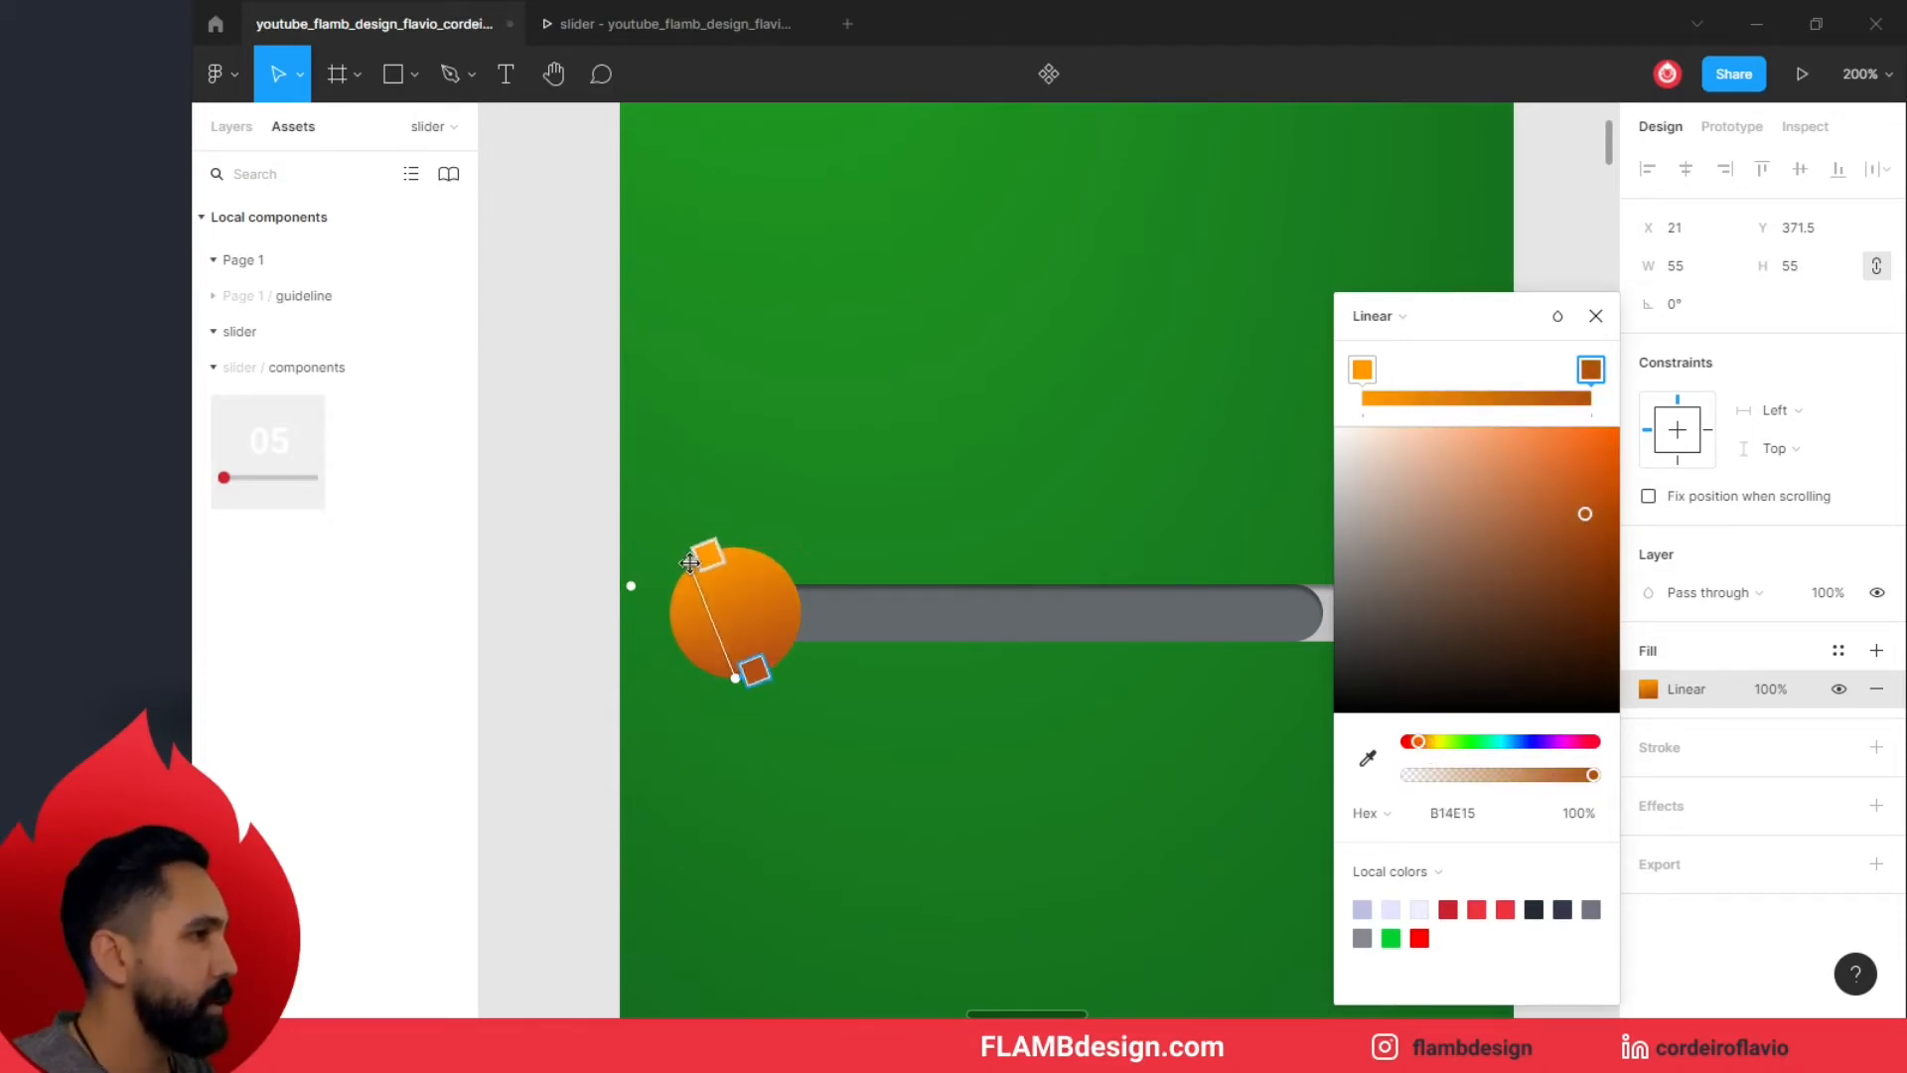
drag(743, 677, 737, 668)
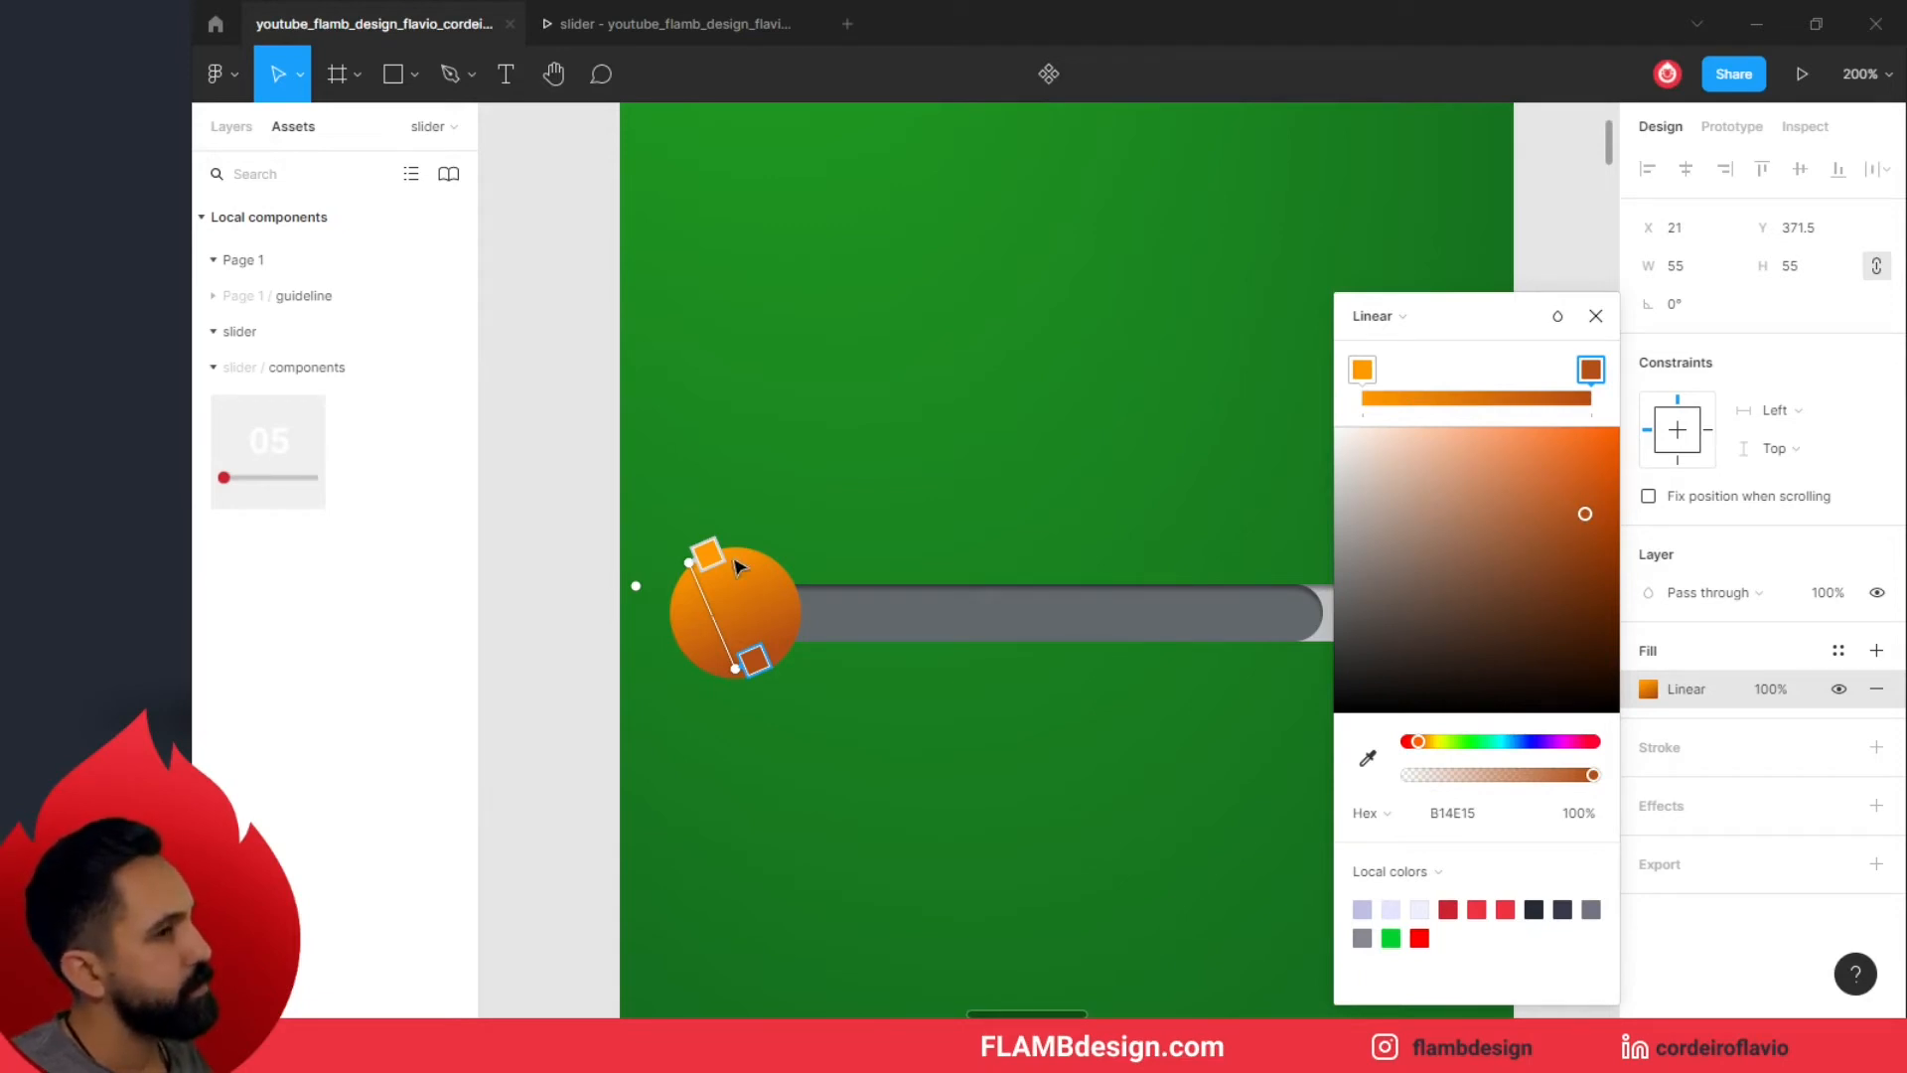
click(1595, 316)
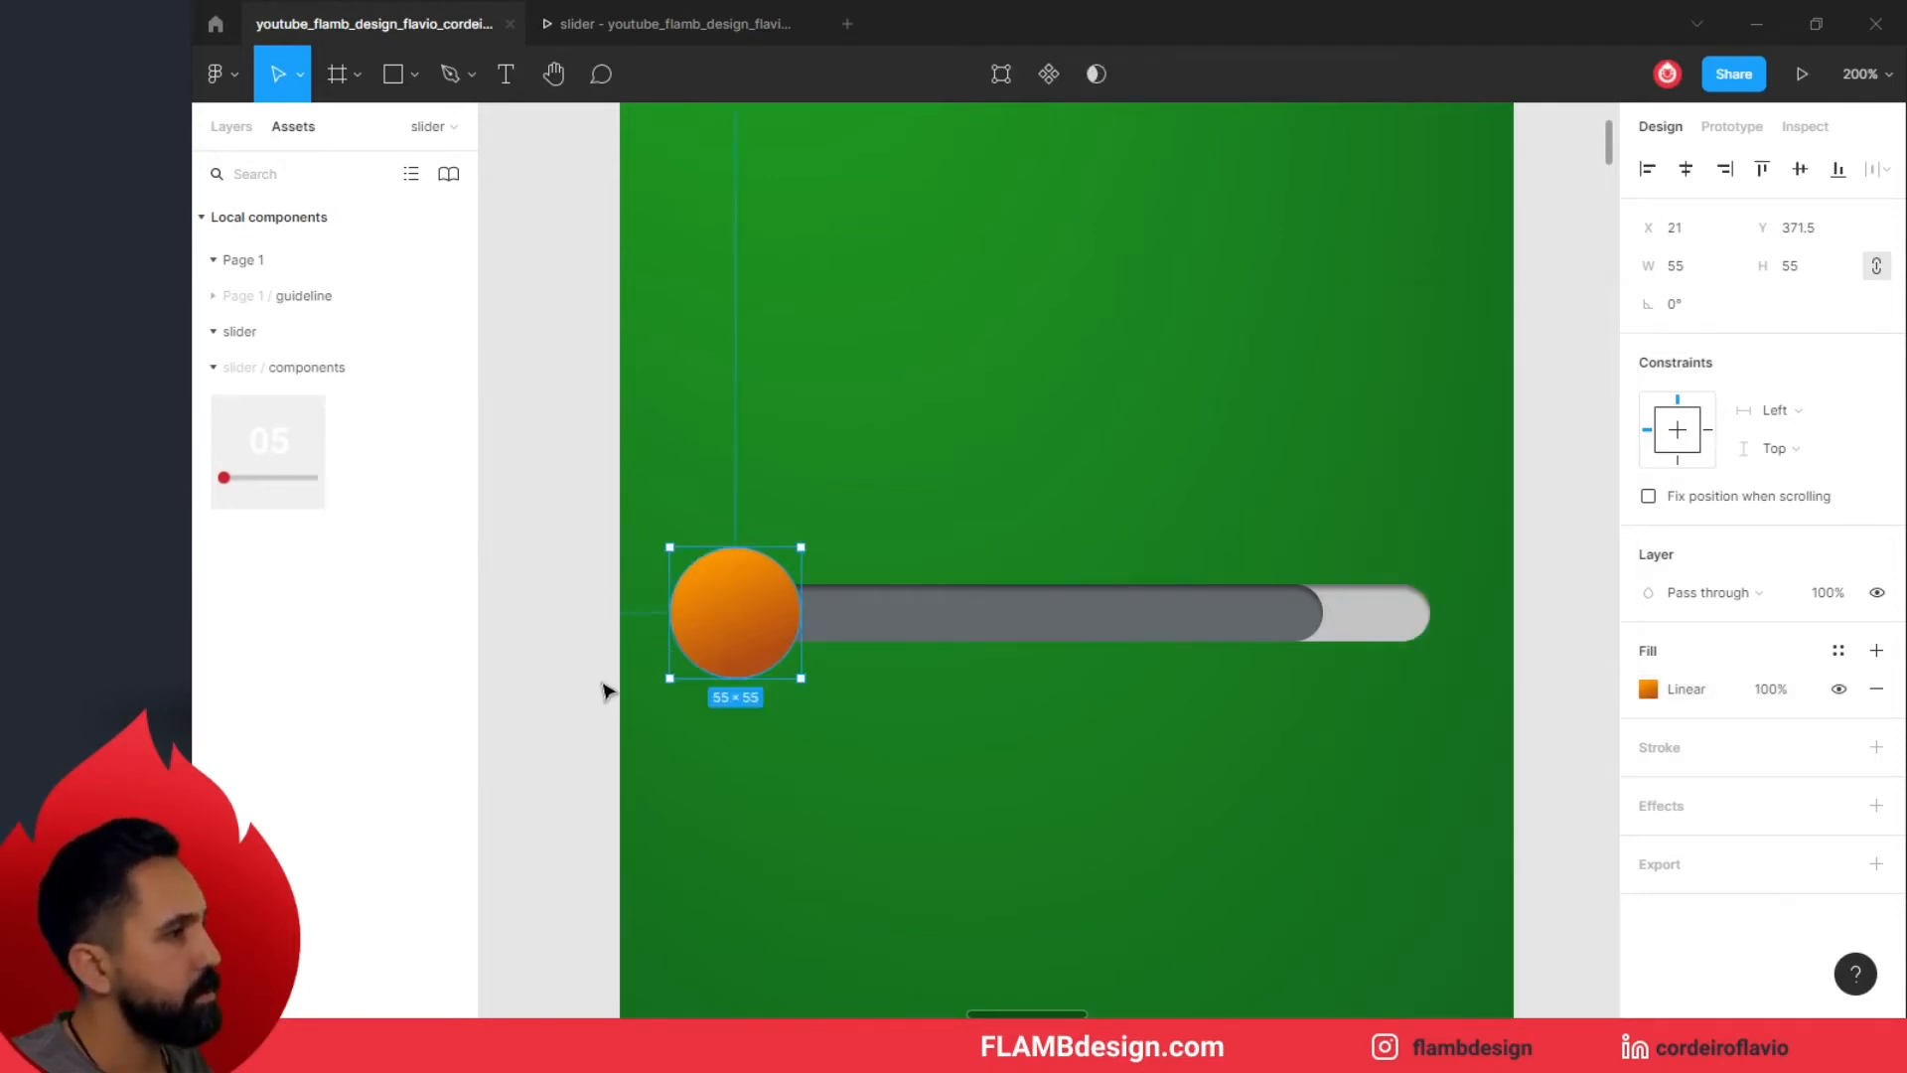
click(604, 687)
- Add a stroke to the circle and set its width to 4
click(760, 618)
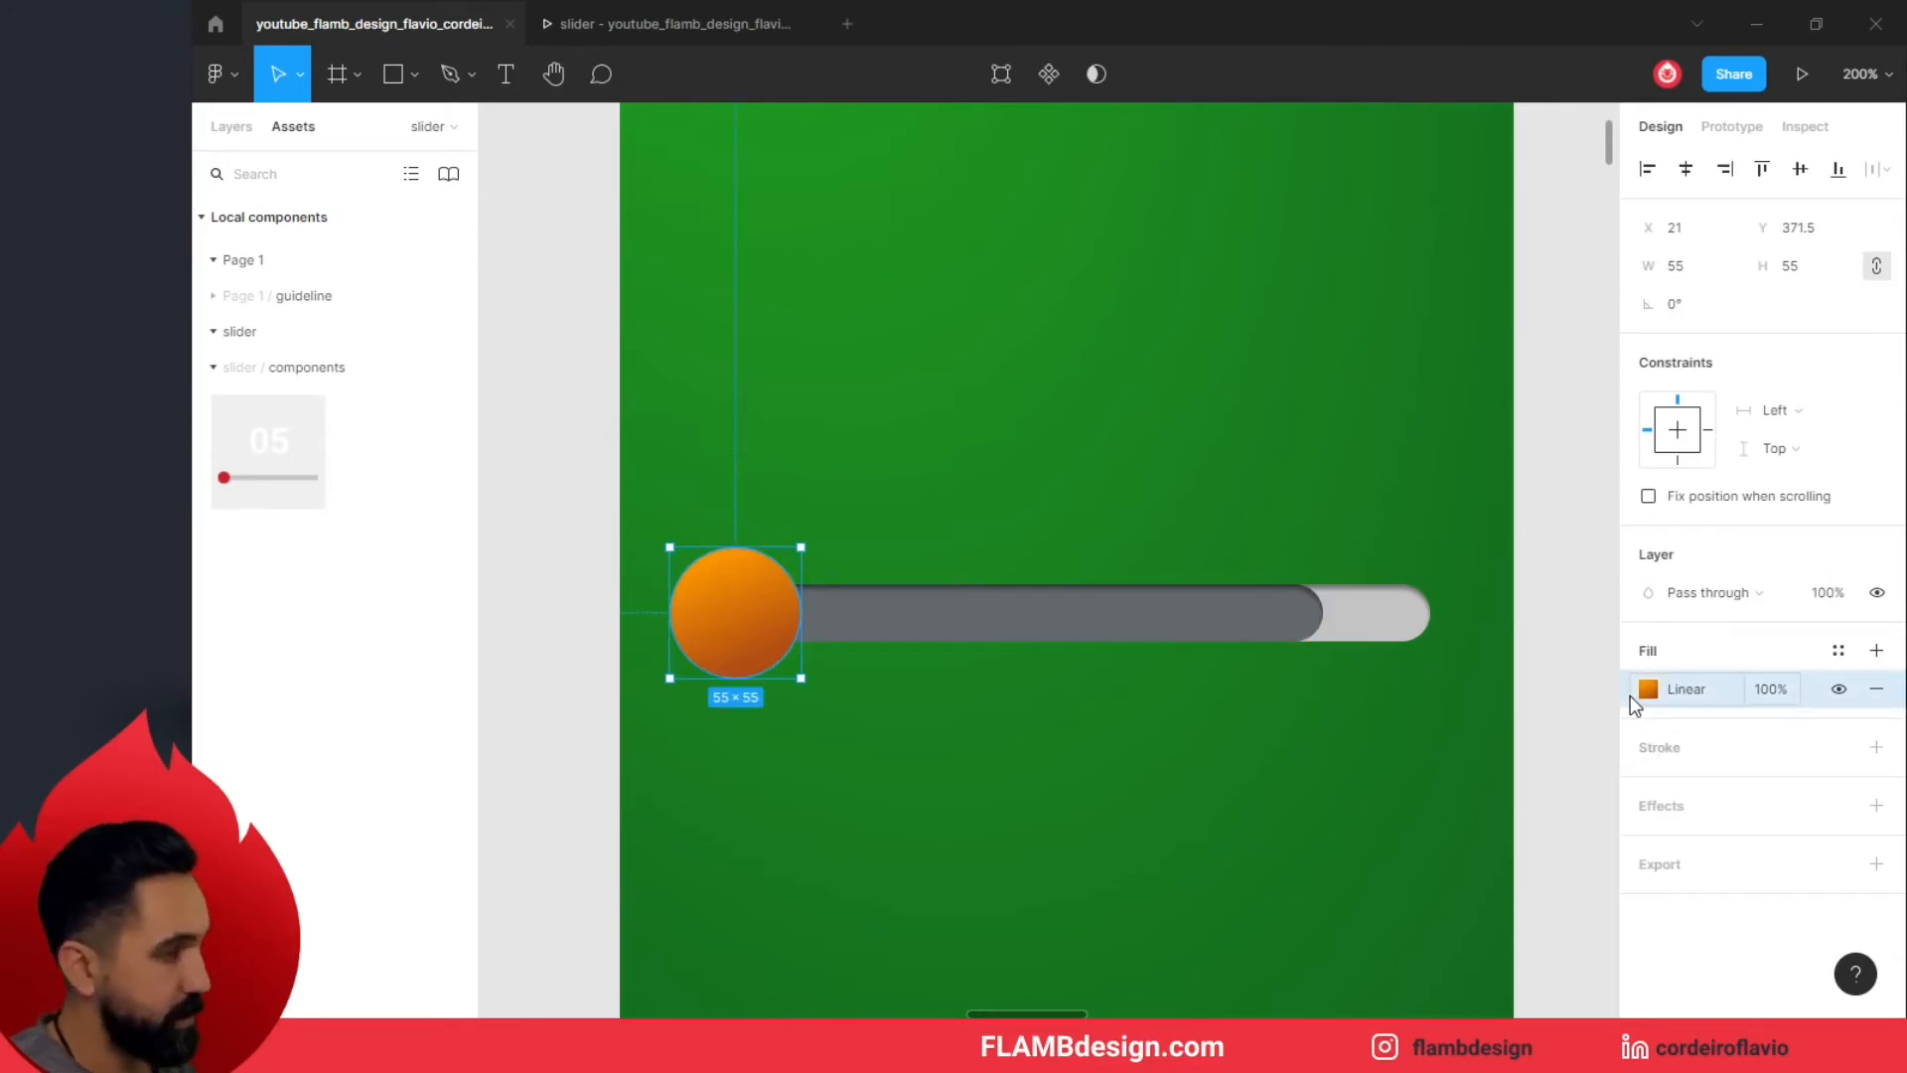
click(1876, 747)
click(1693, 832)
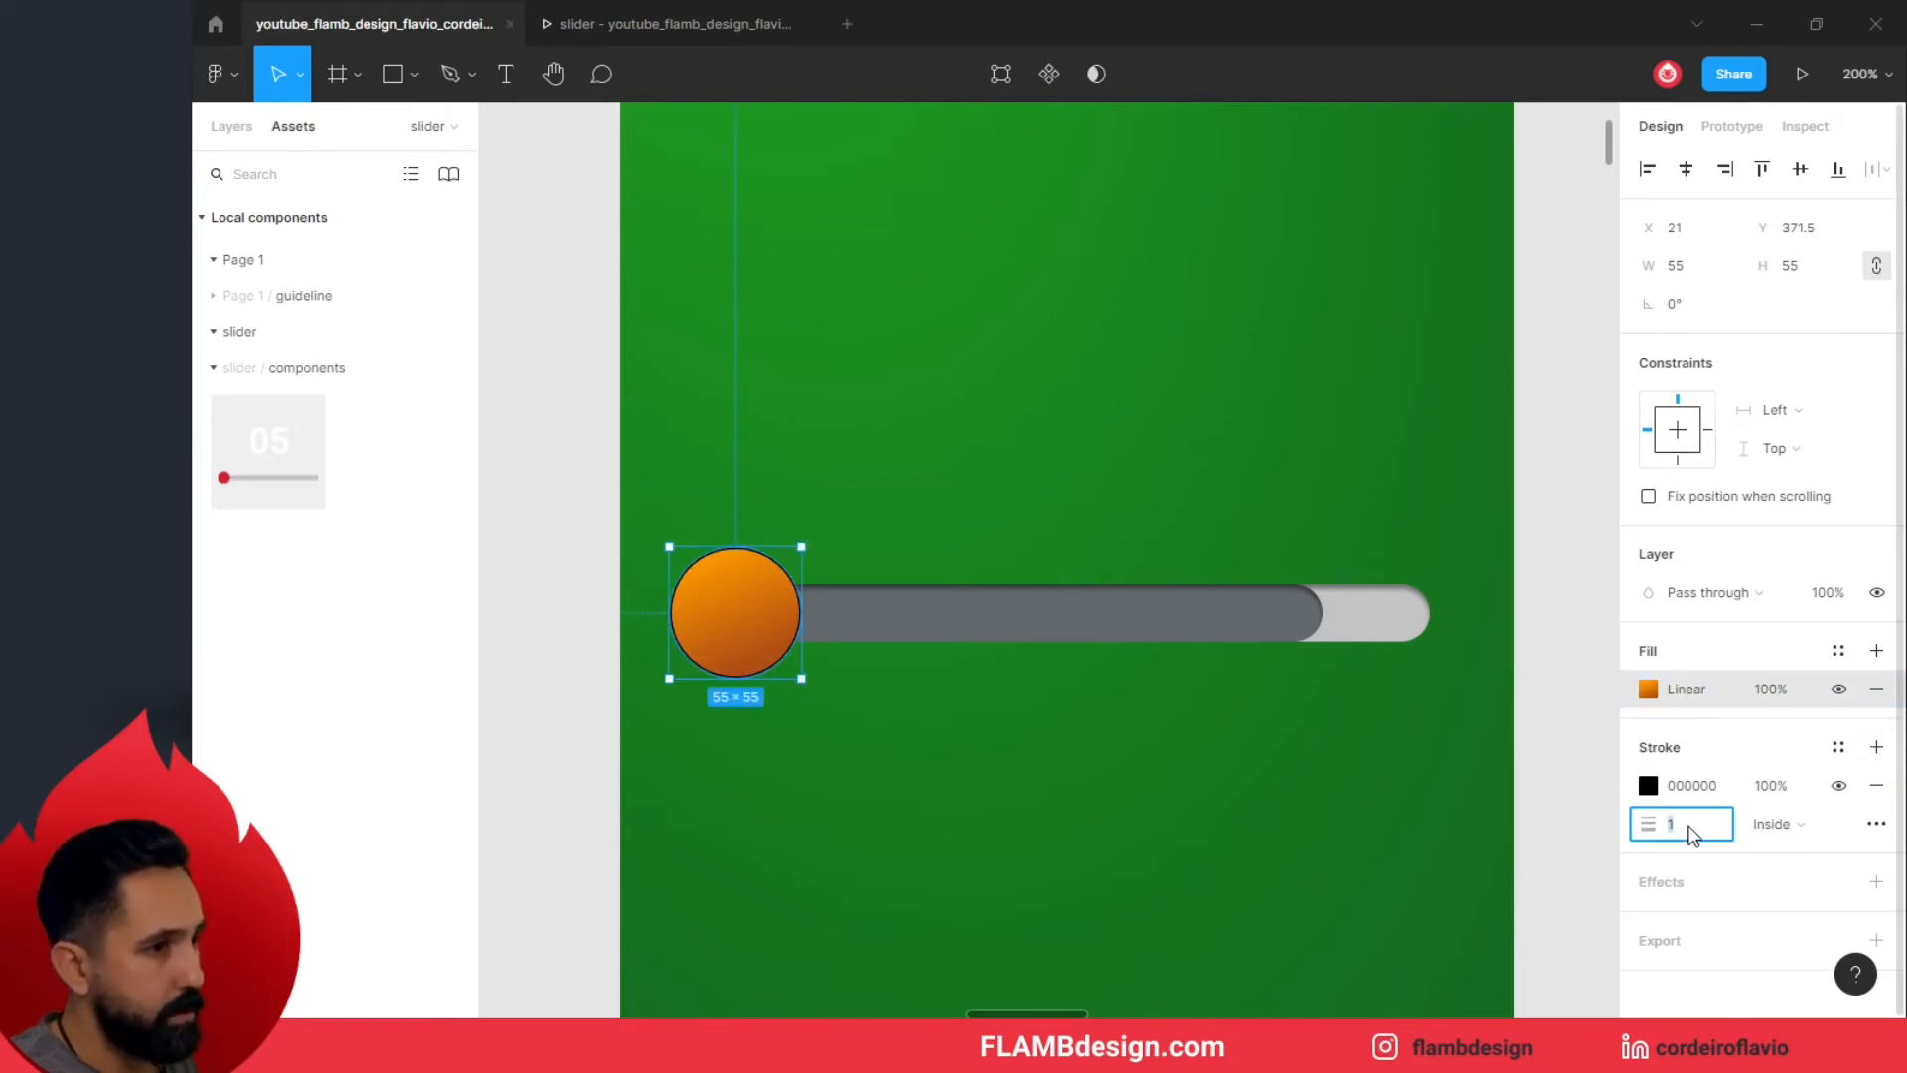
key(Return)
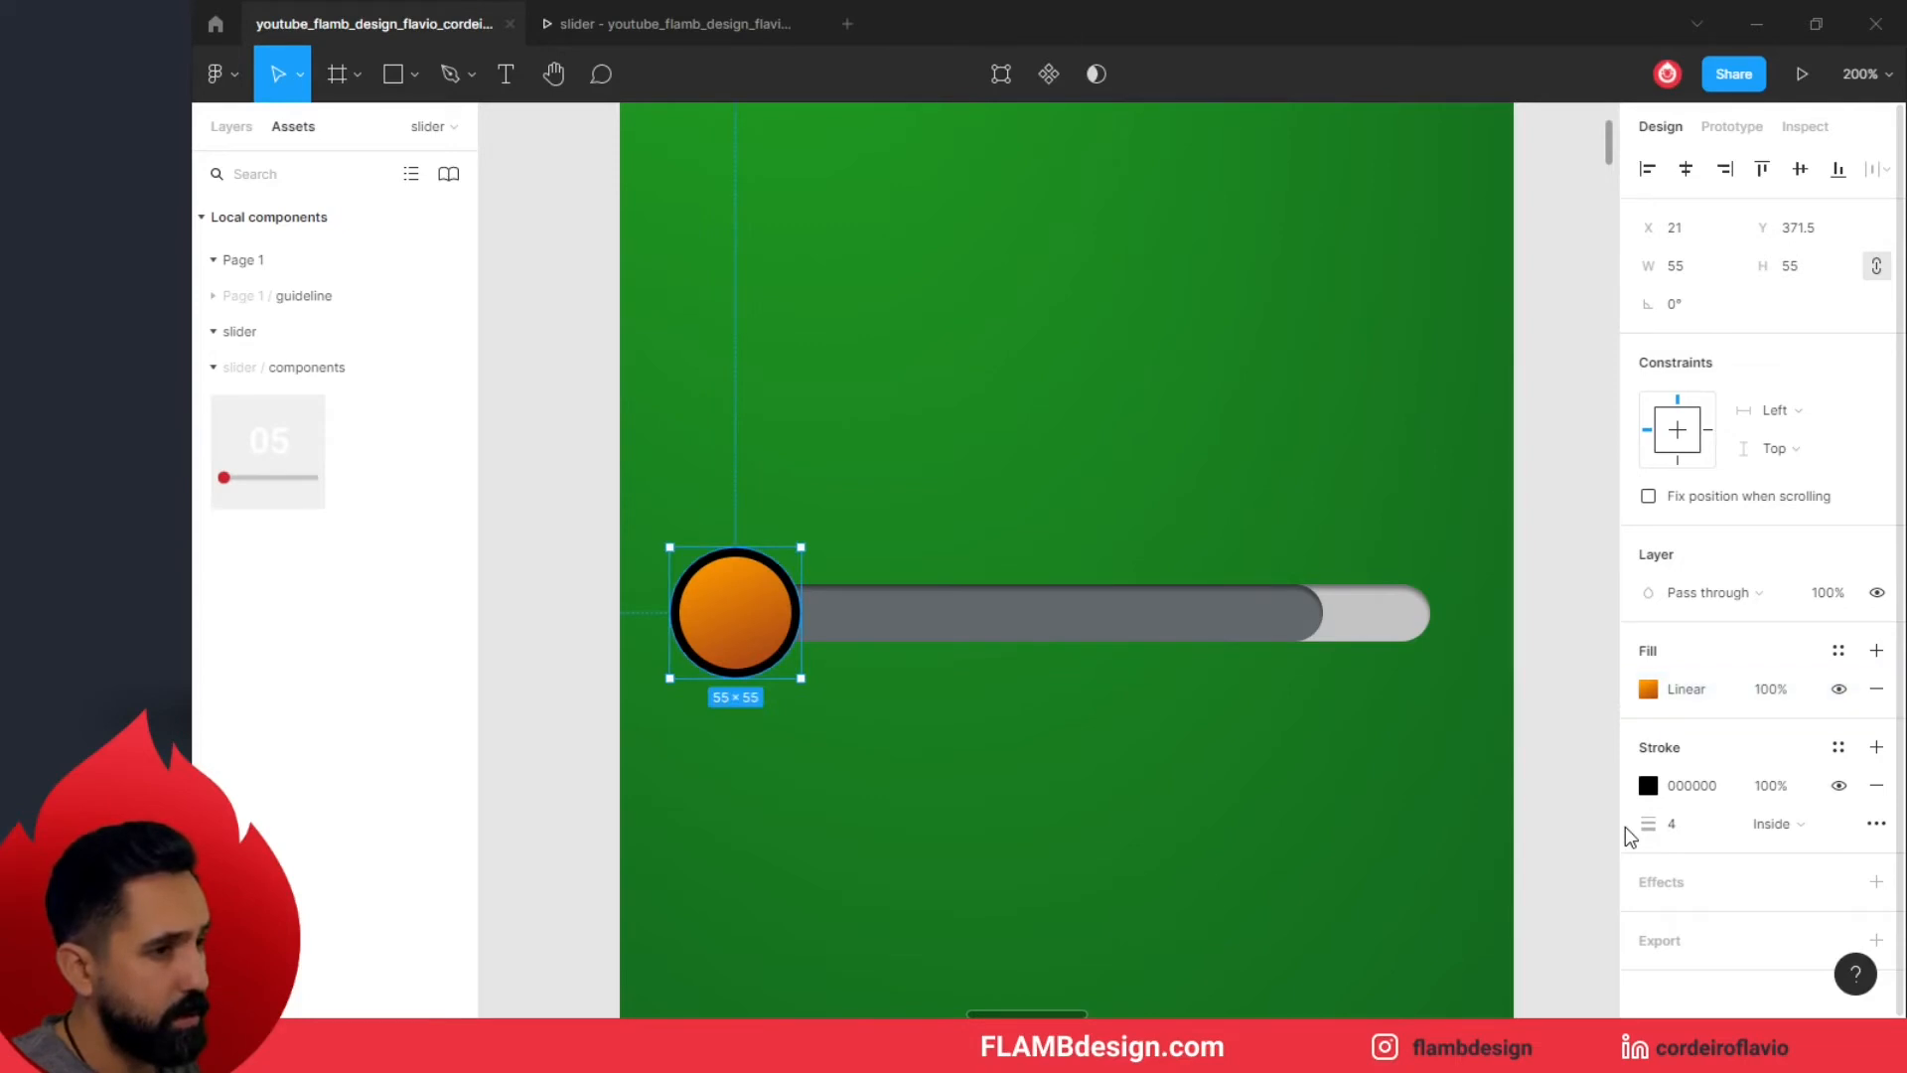
- Replace the circle's black stroke colour with a copy of its gradient fill and set the stroke alignment to Outside
click(1640, 791)
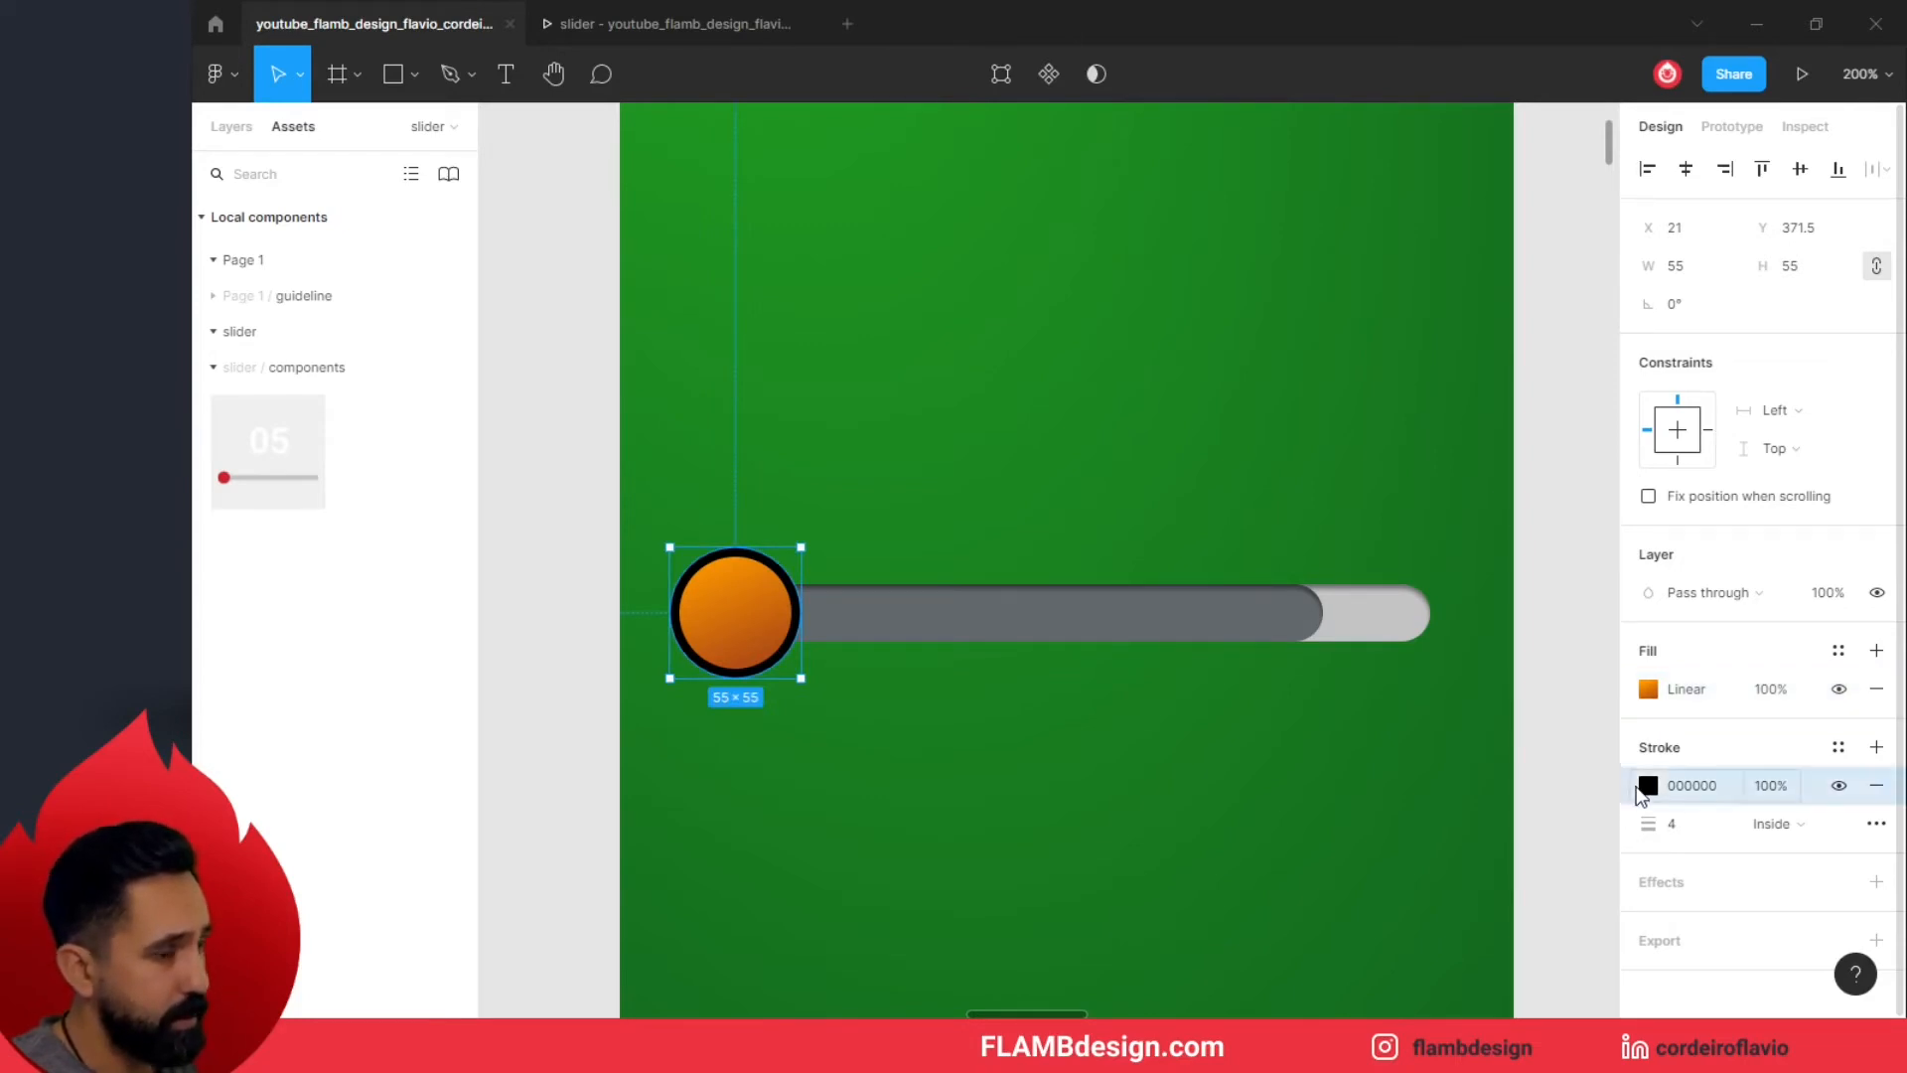
click(1648, 707)
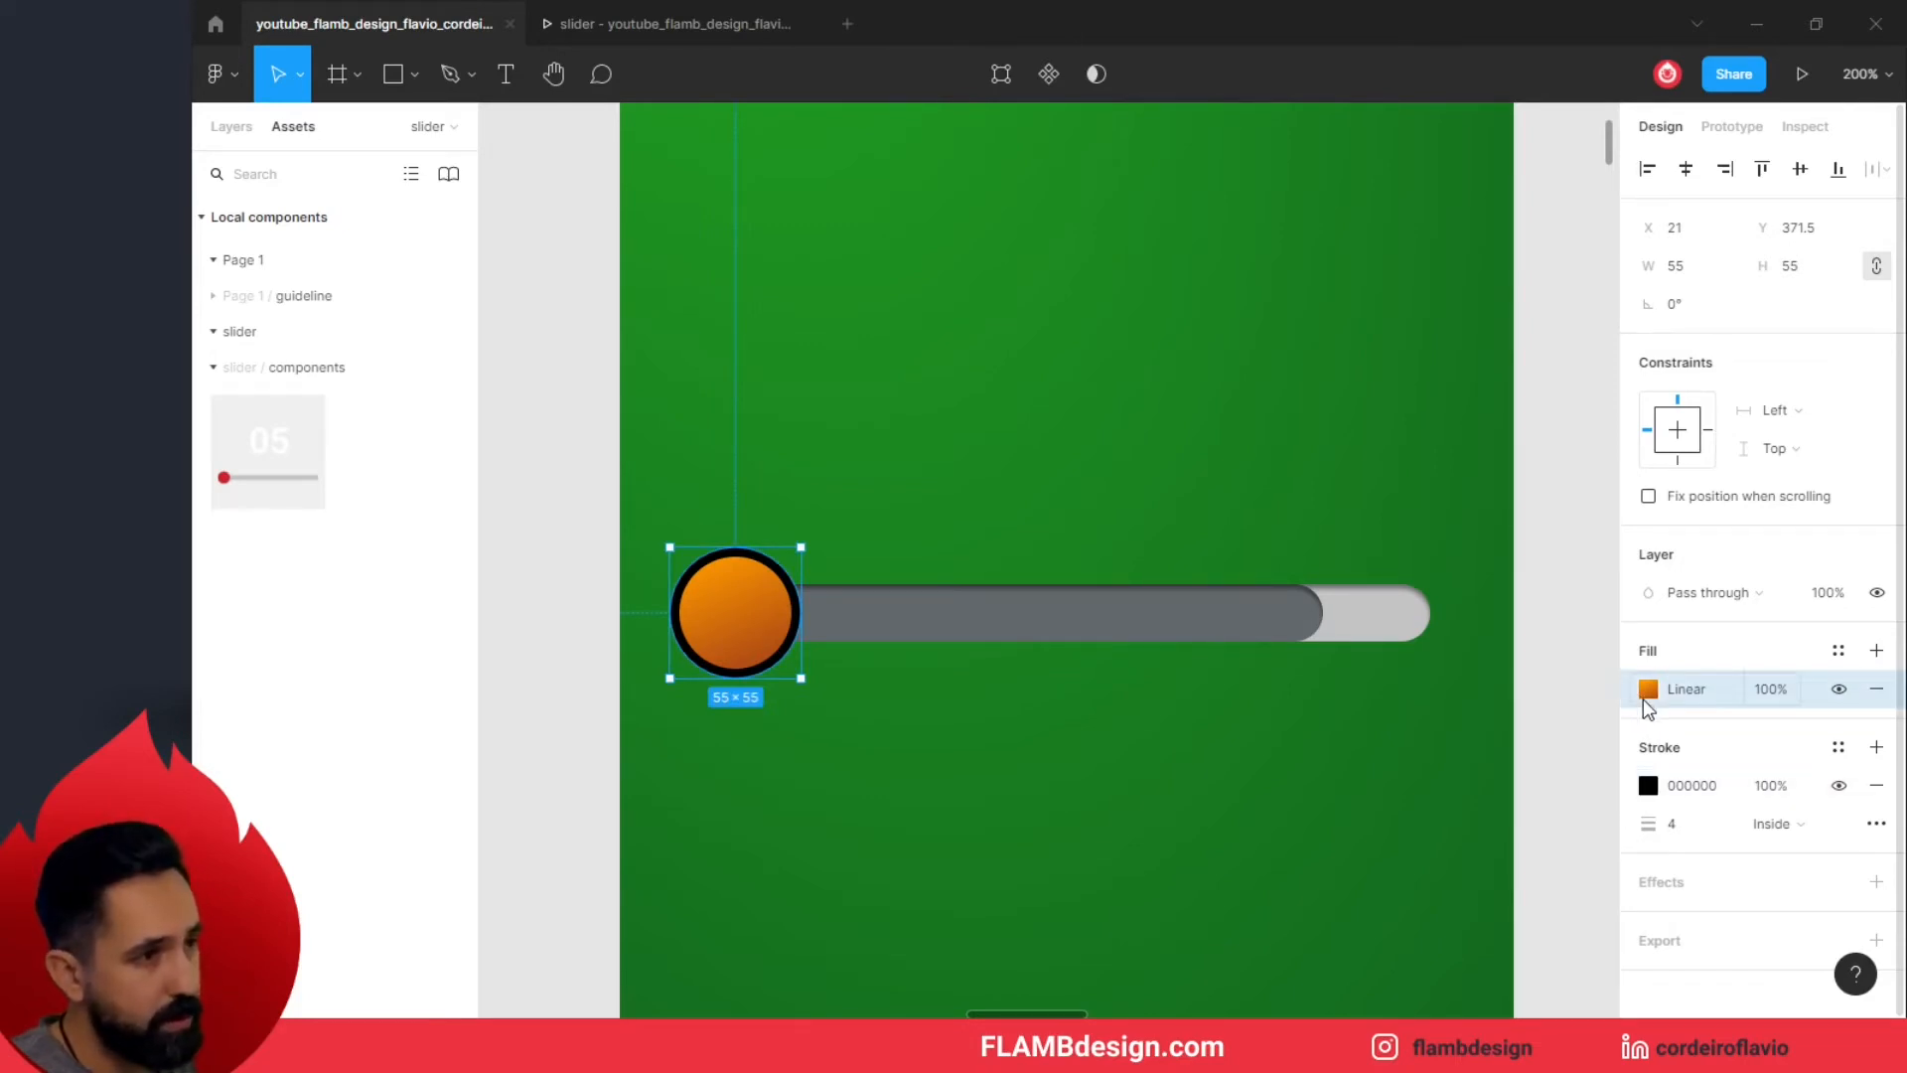
click(1635, 792)
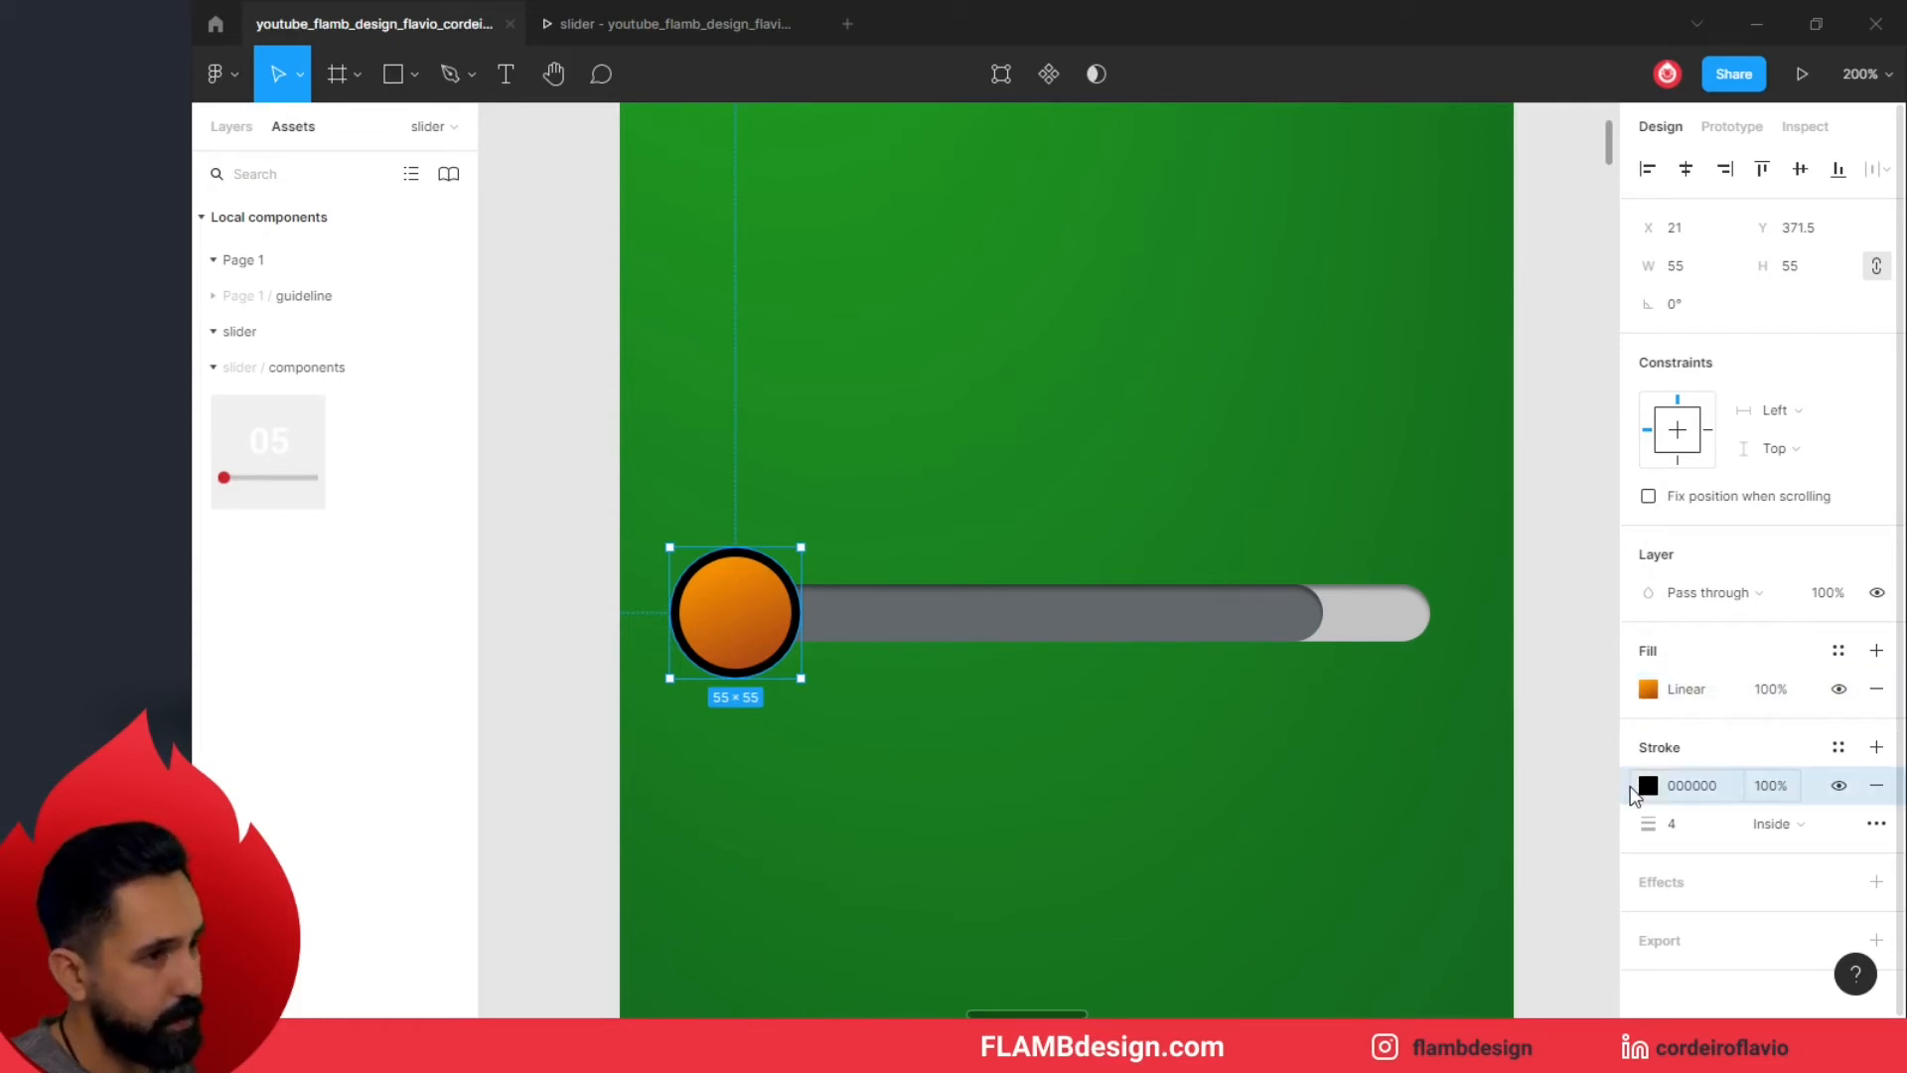
key(ctrl+v)
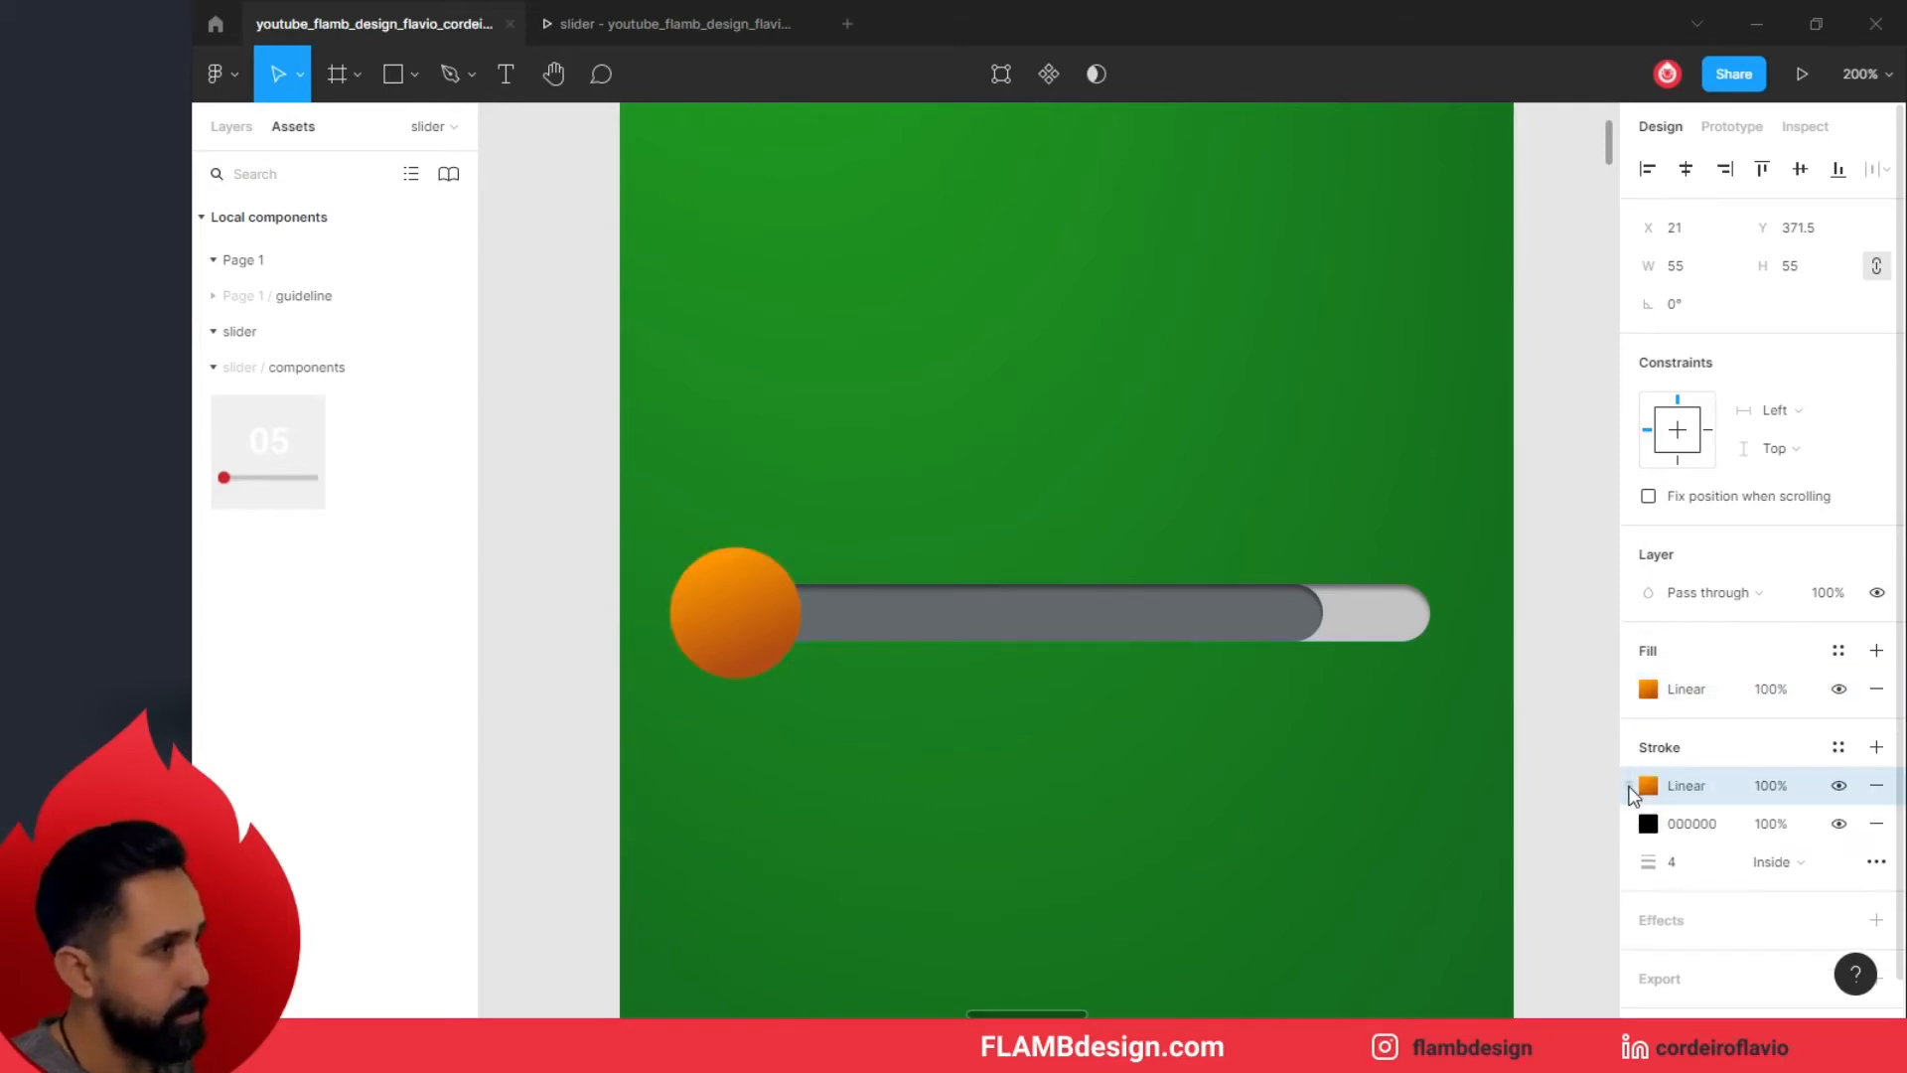
click(1876, 826)
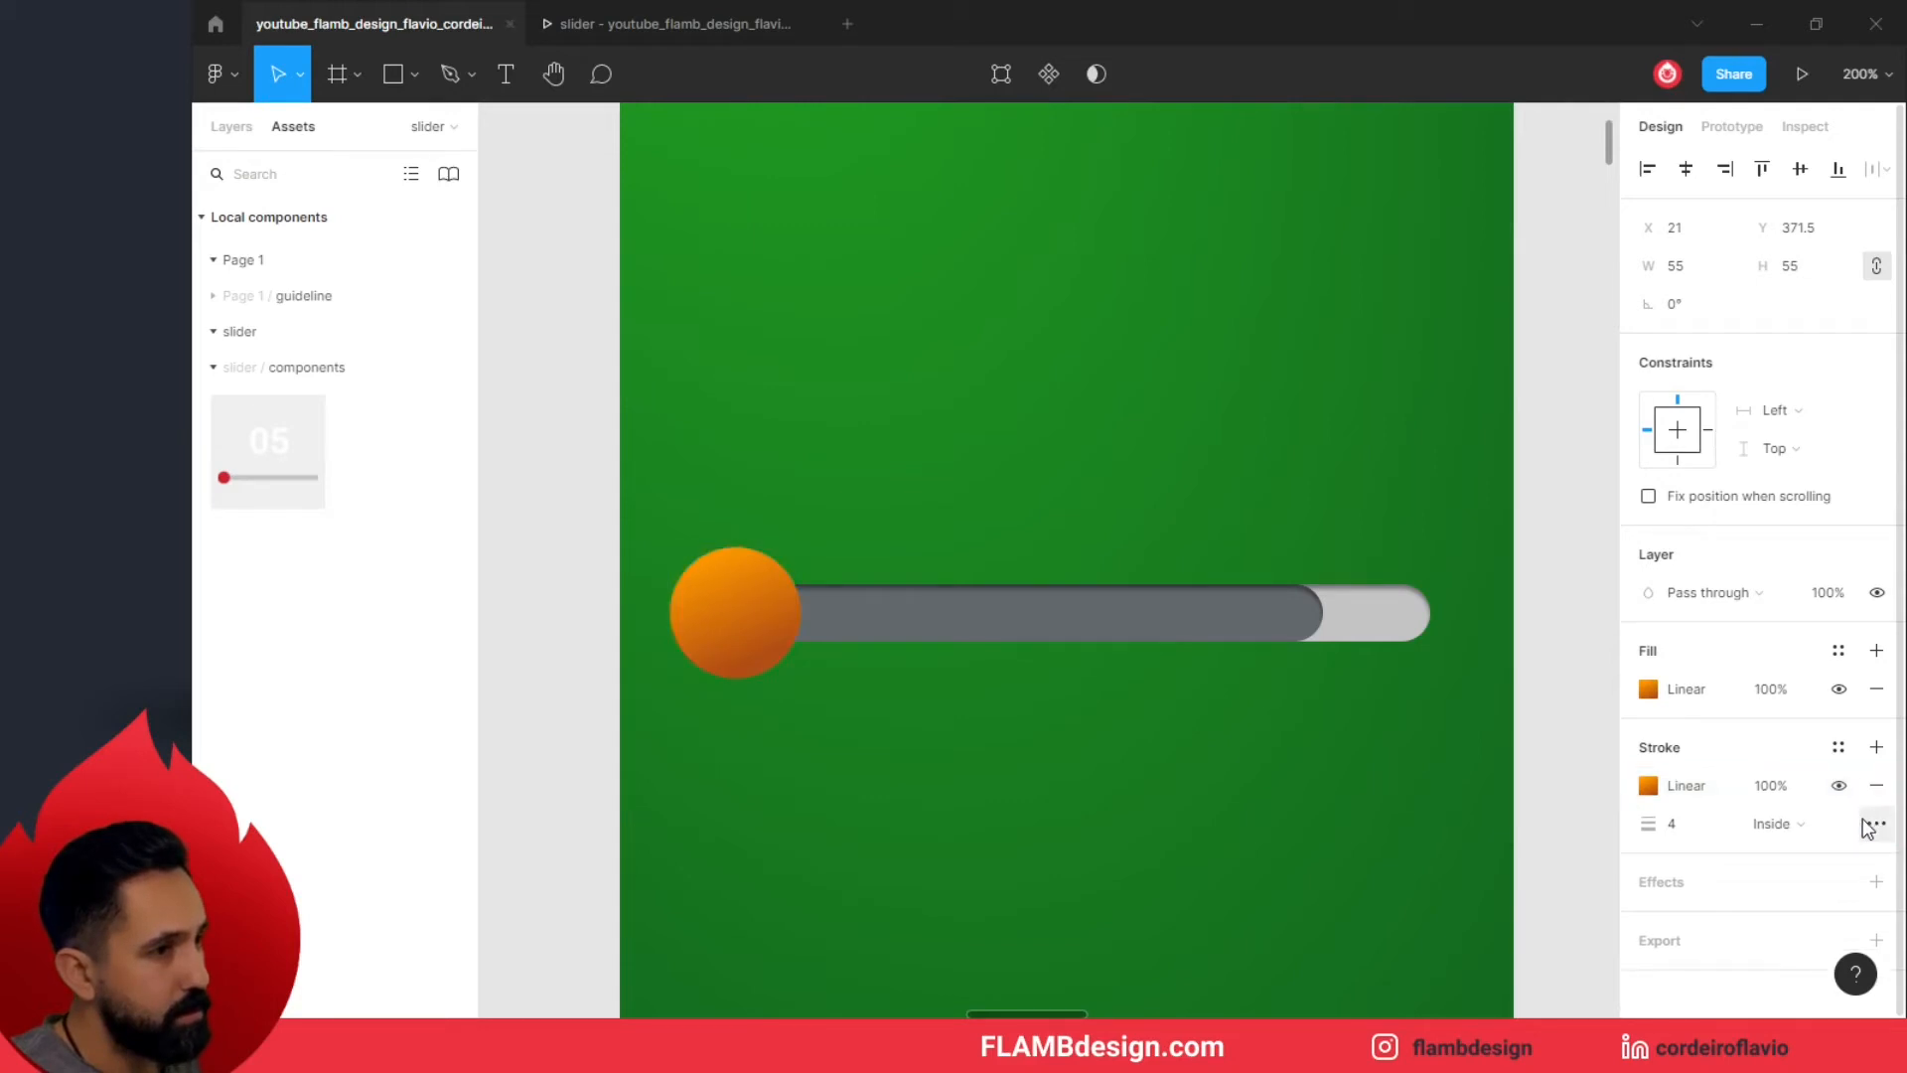
click(1784, 830)
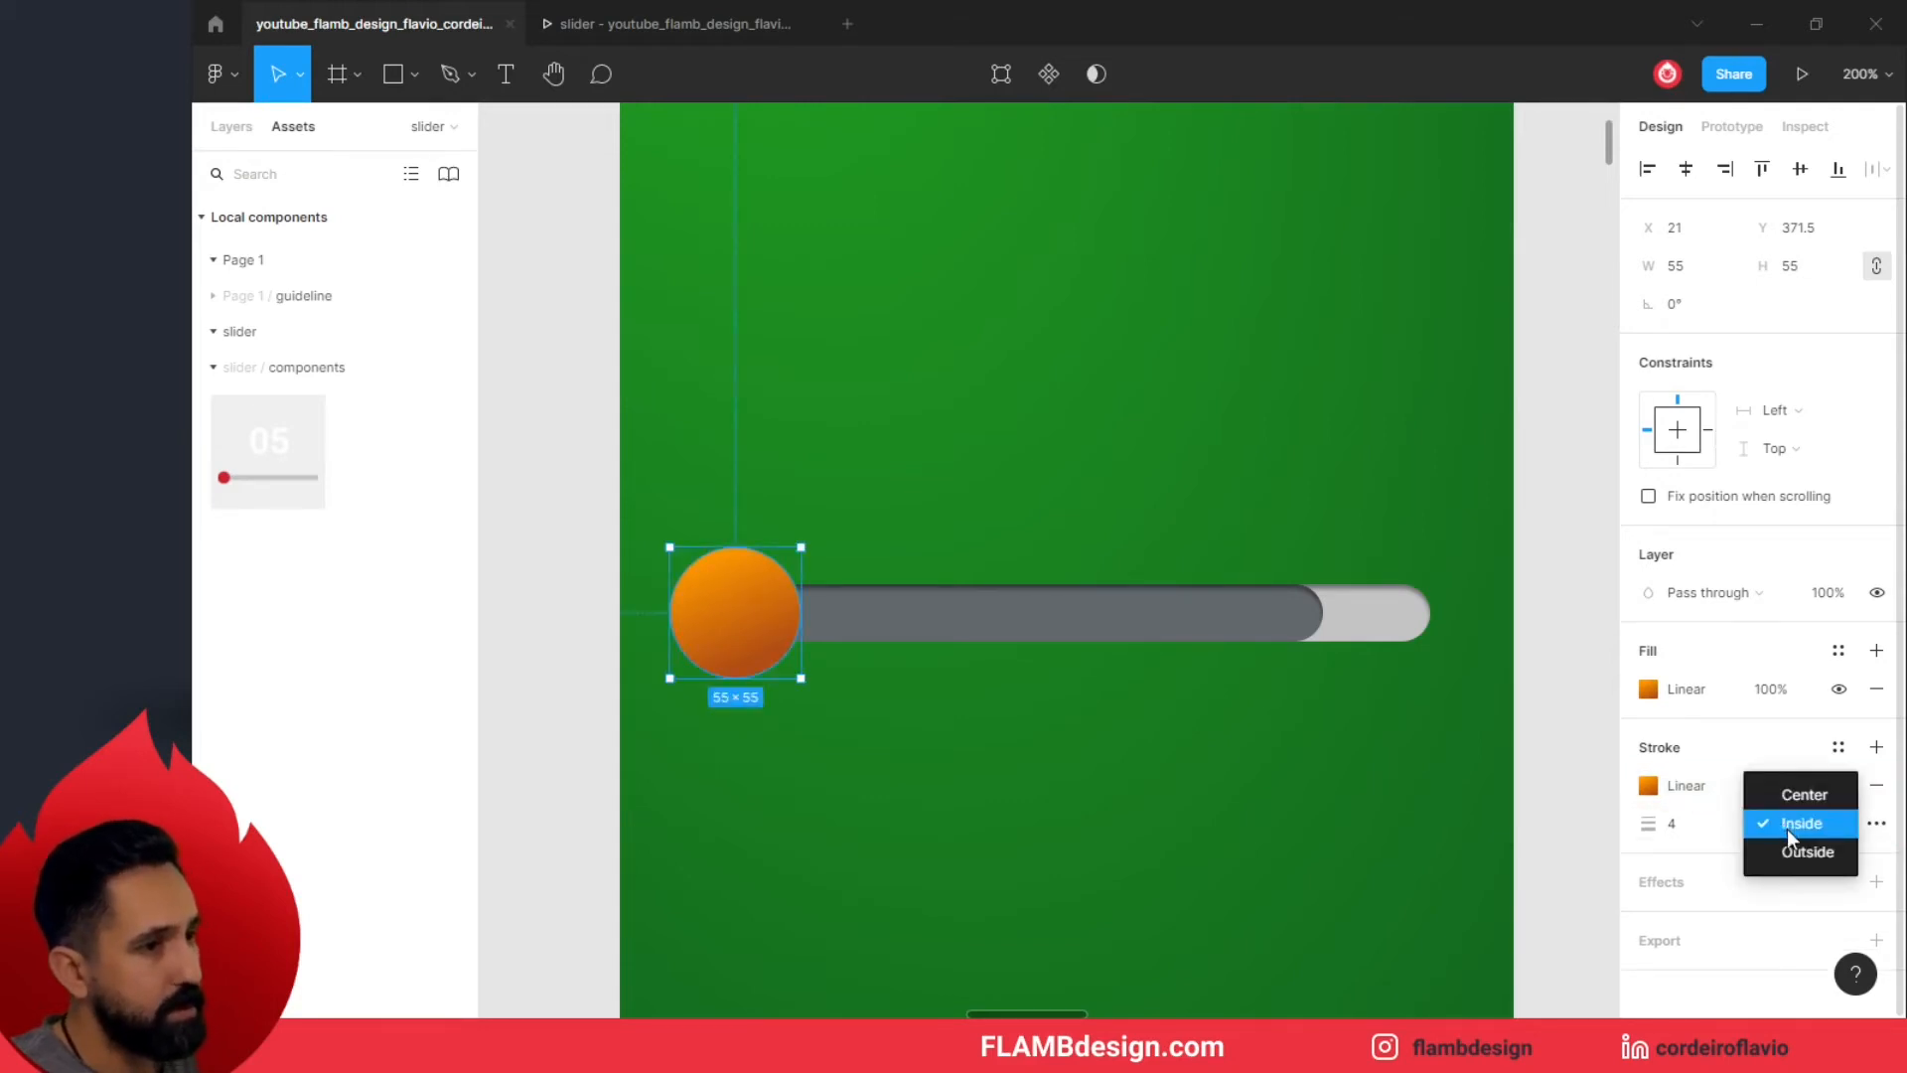
click(1806, 852)
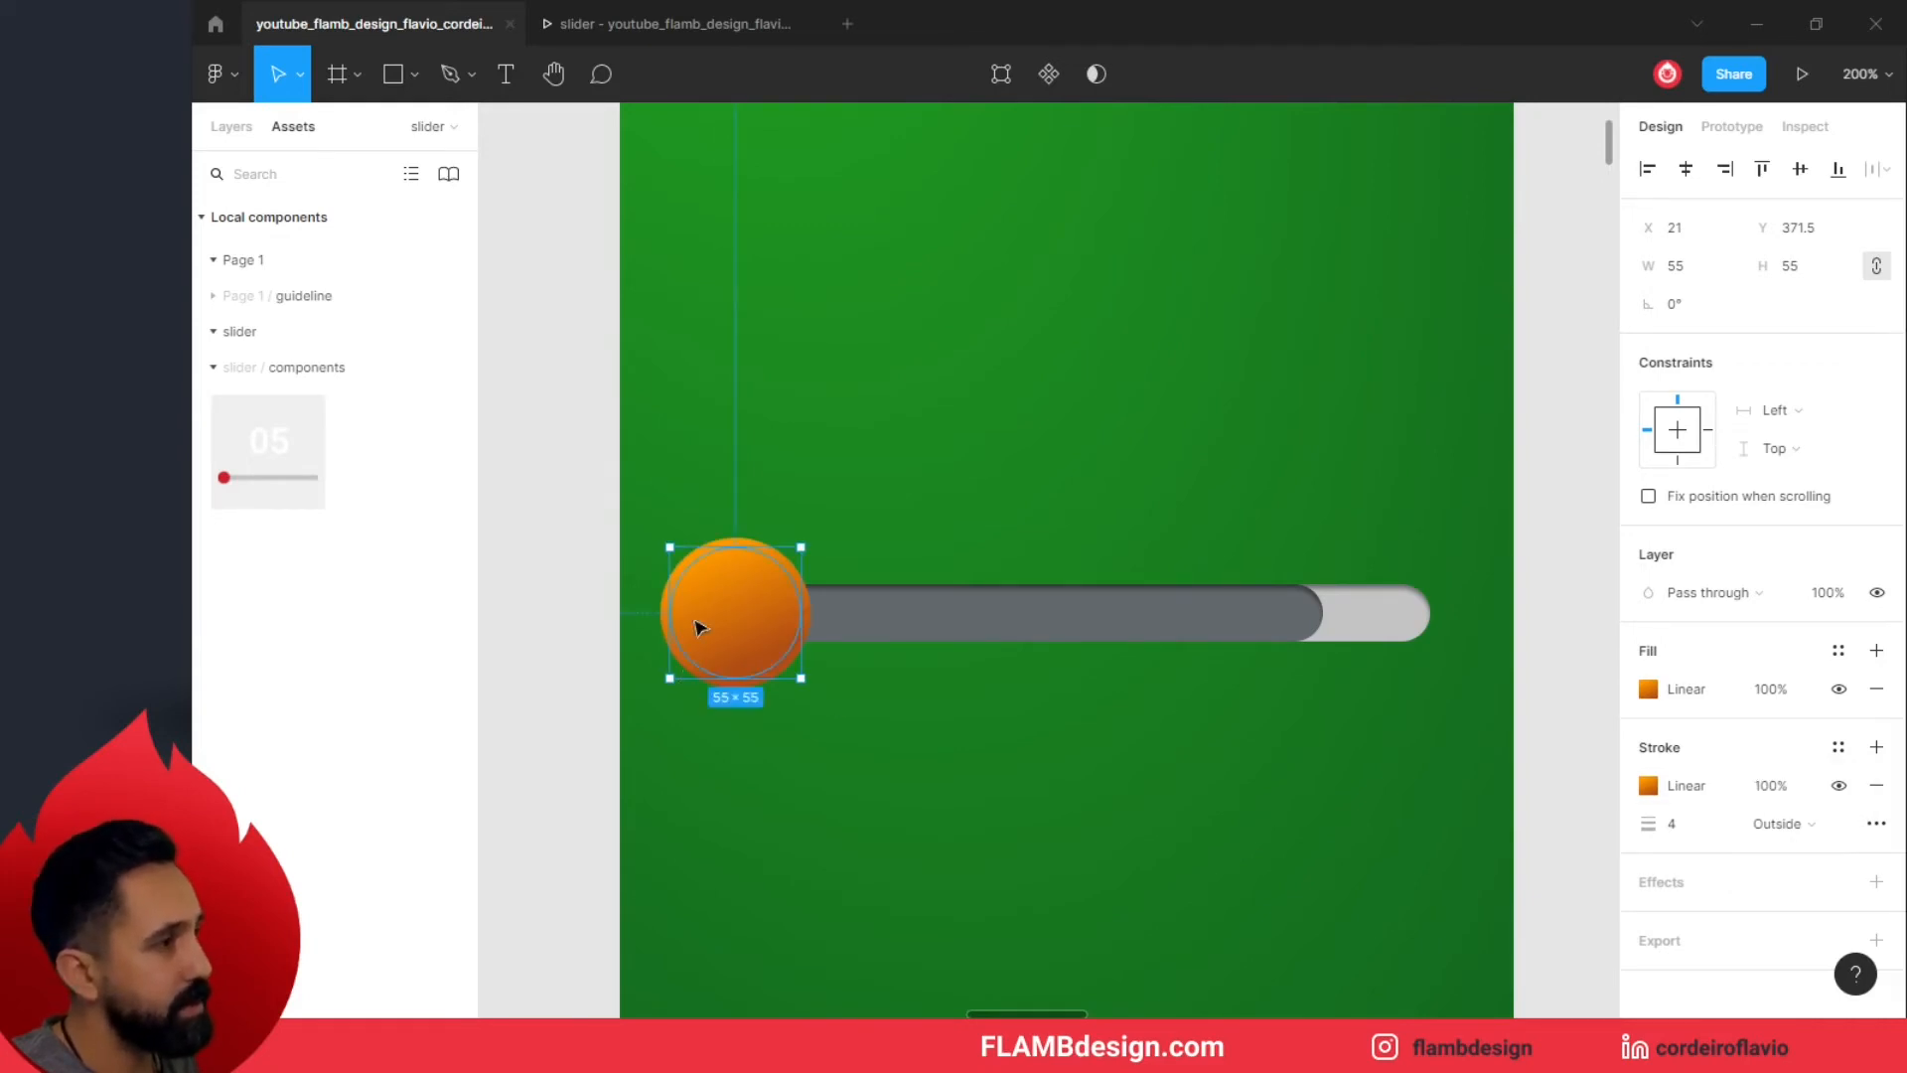
- Reorient the stroke gradient so the light orange starts at the circle's left edge and the dark orange ends at its right edge
click(1647, 786)
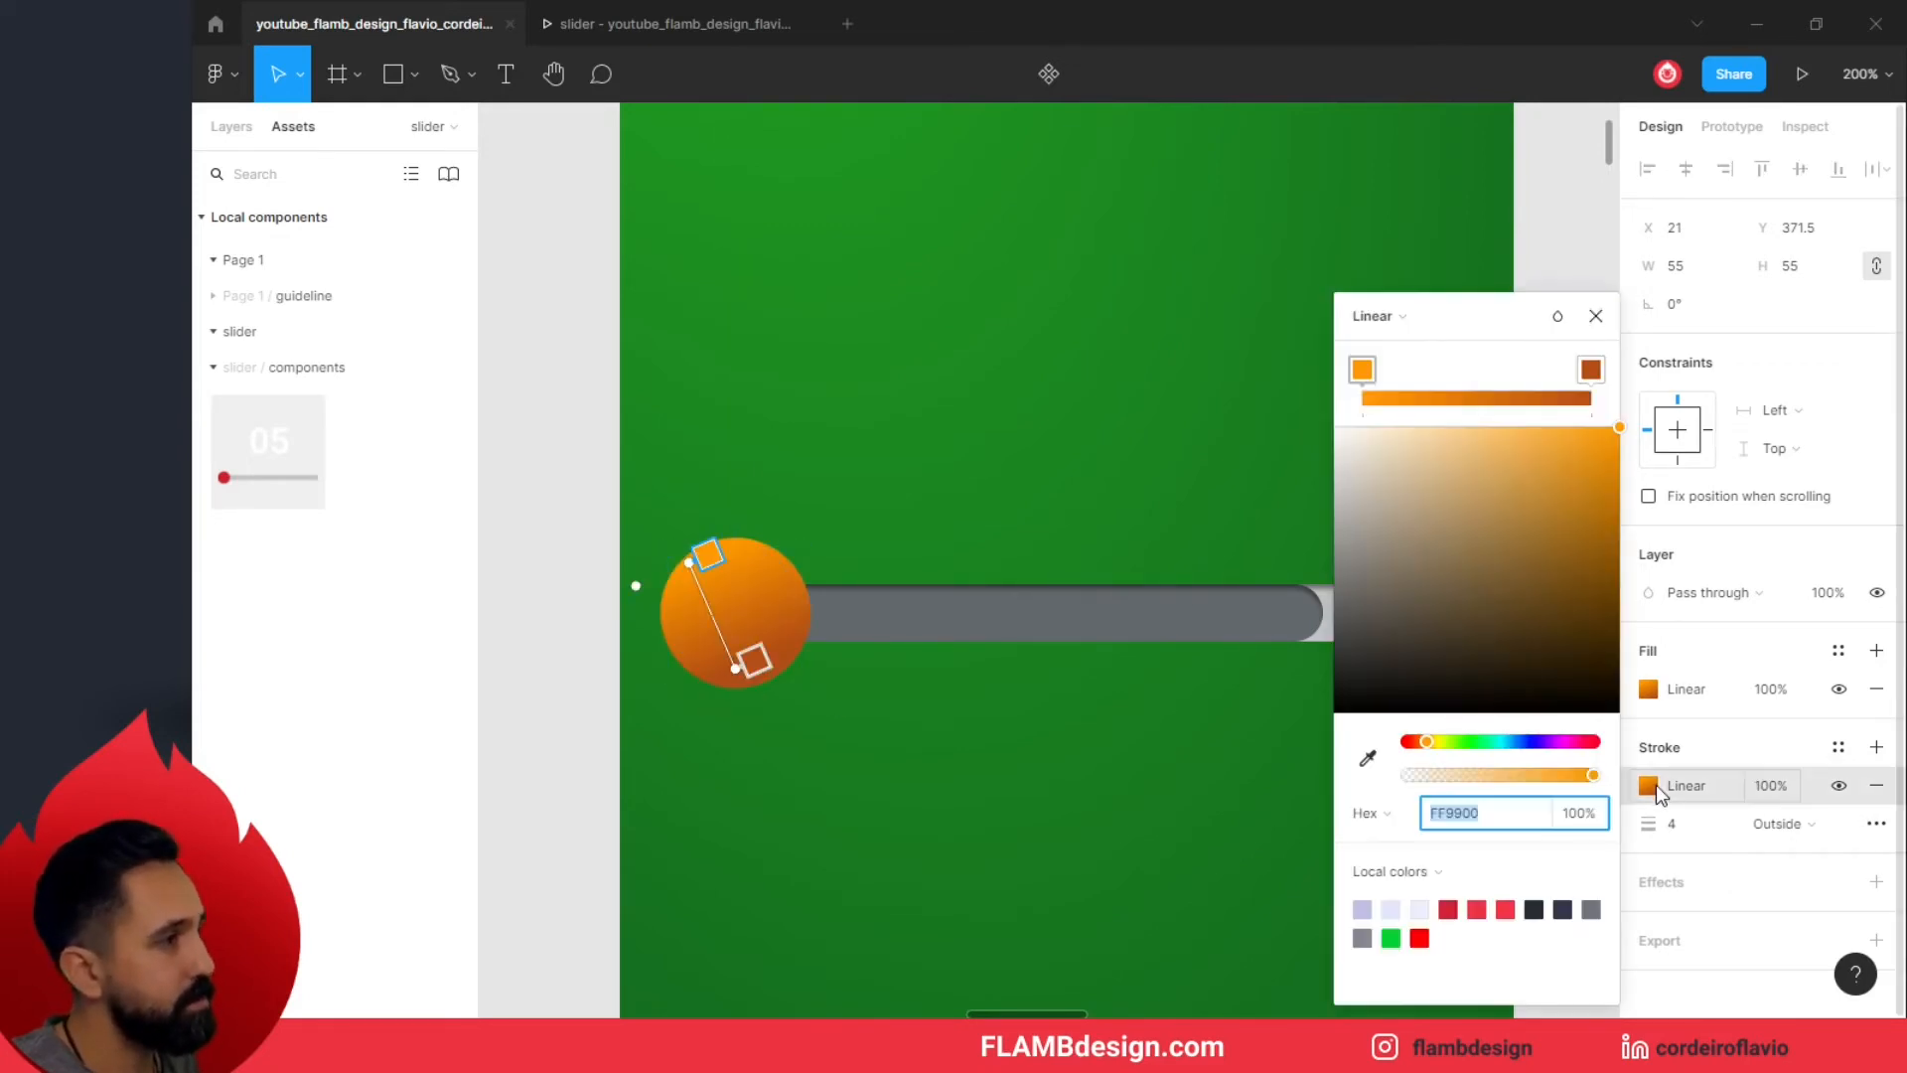
mouse_move(688, 563)
mouse_down()
mouse_move(678, 623)
mouse_move(723, 655)
mouse_move(729, 692)
mouse_up()
click(716, 676)
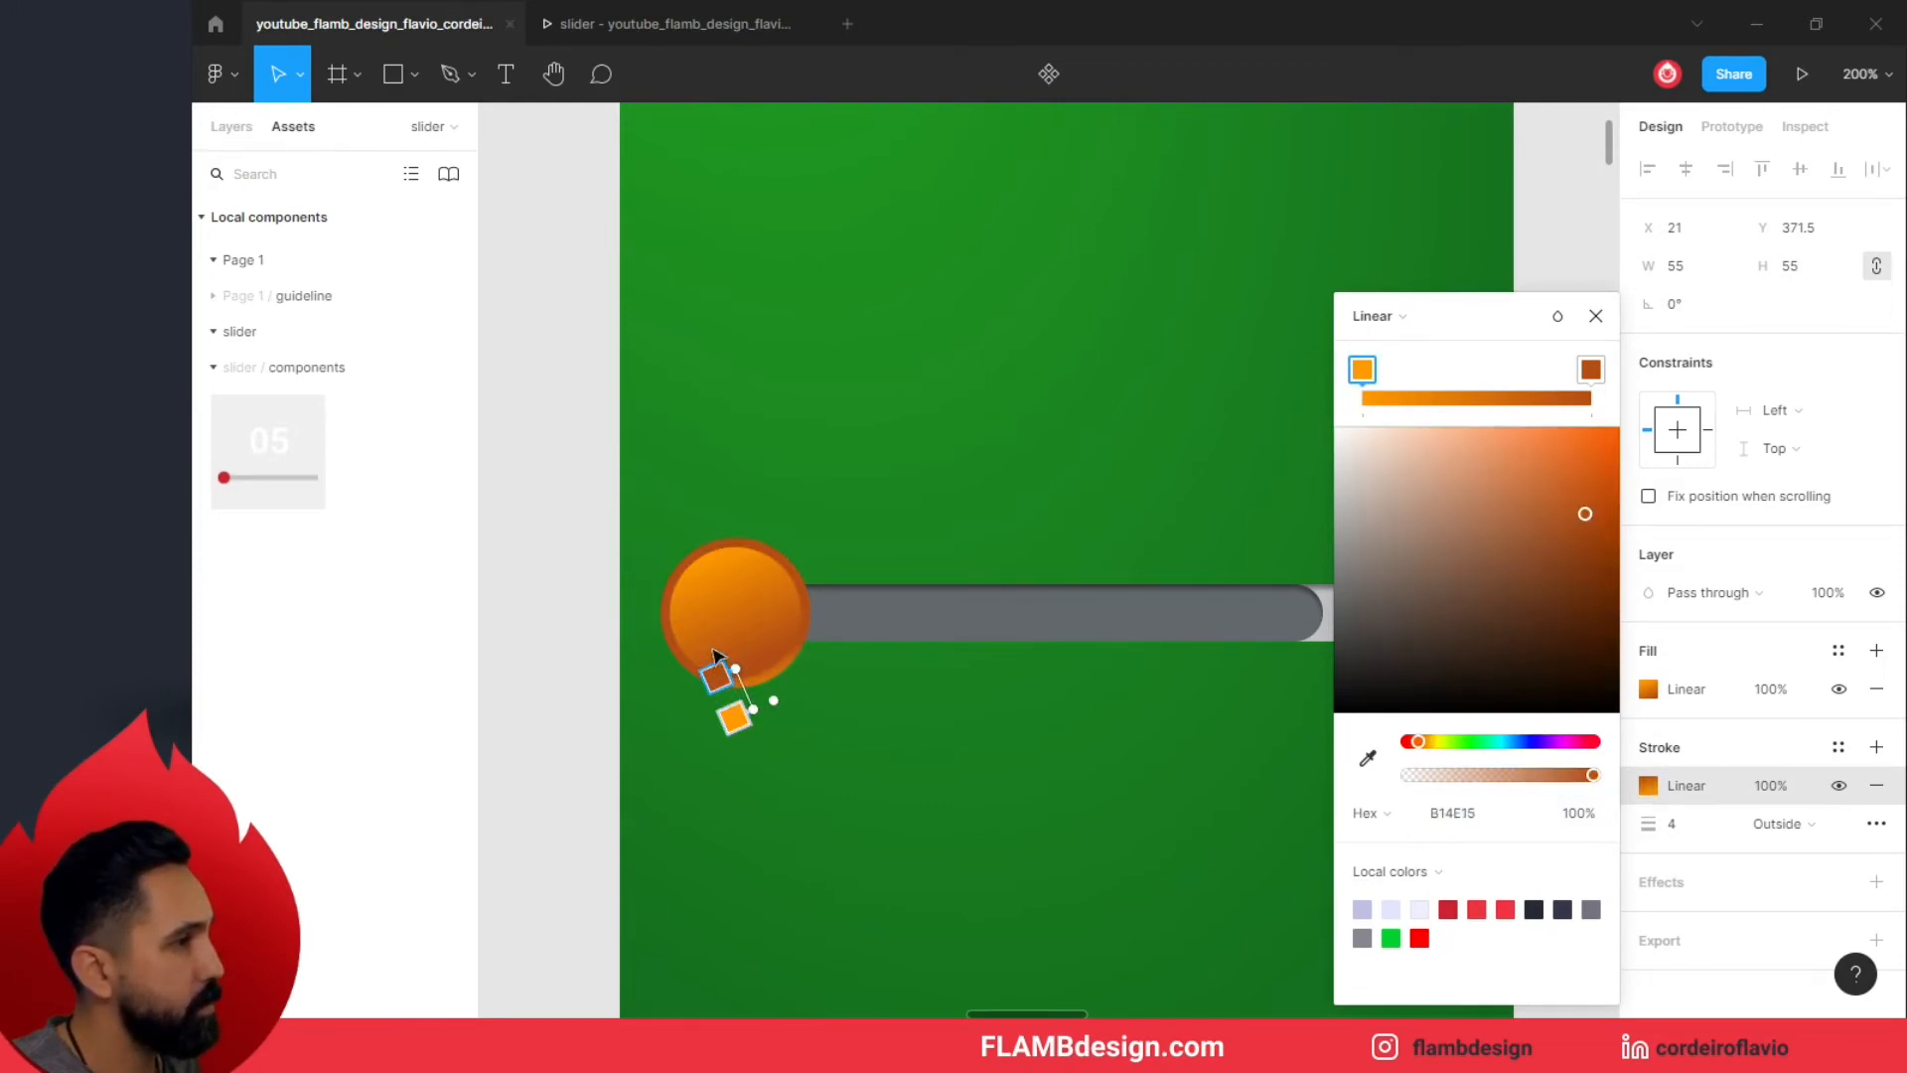
drag(719, 667, 691, 553)
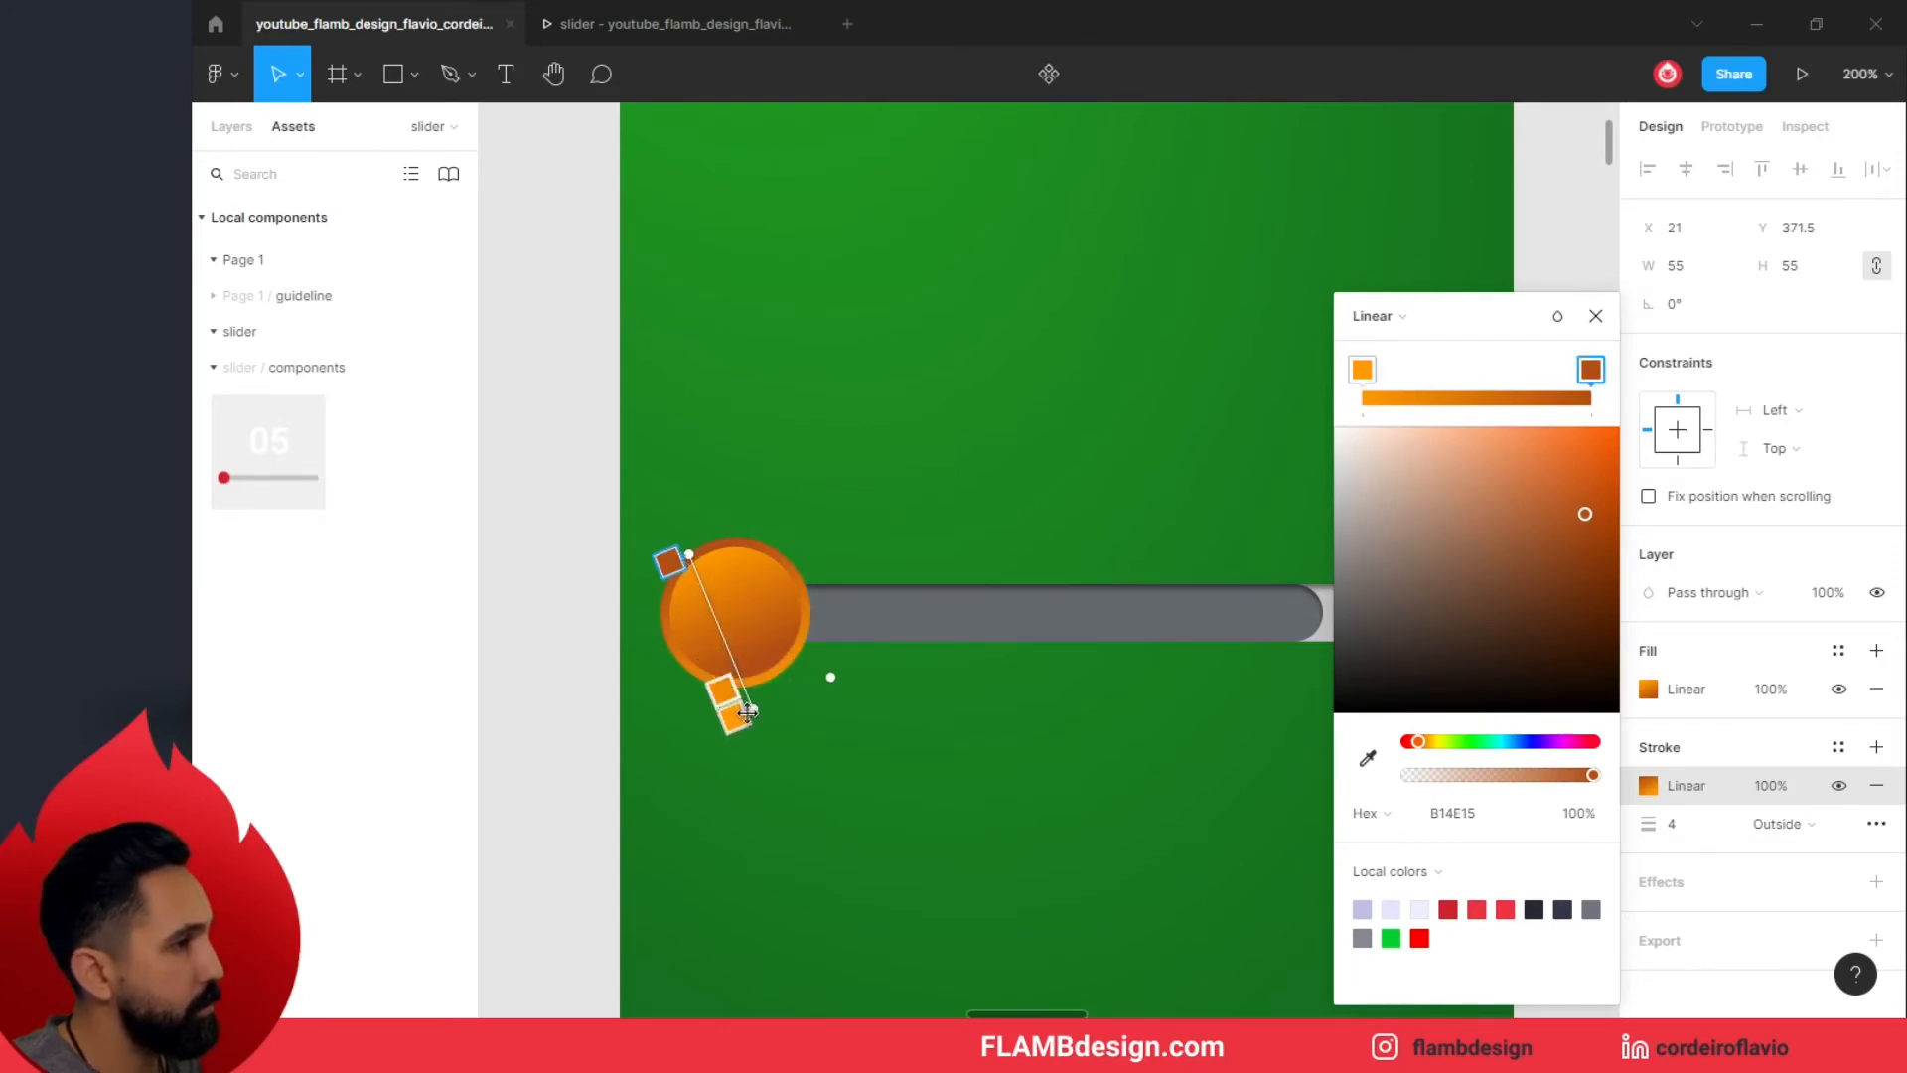
mouse_move(754, 709)
mouse_down()
mouse_move(753, 680)
mouse_move(774, 686)
mouse_move(709, 702)
mouse_move(645, 632)
mouse_up()
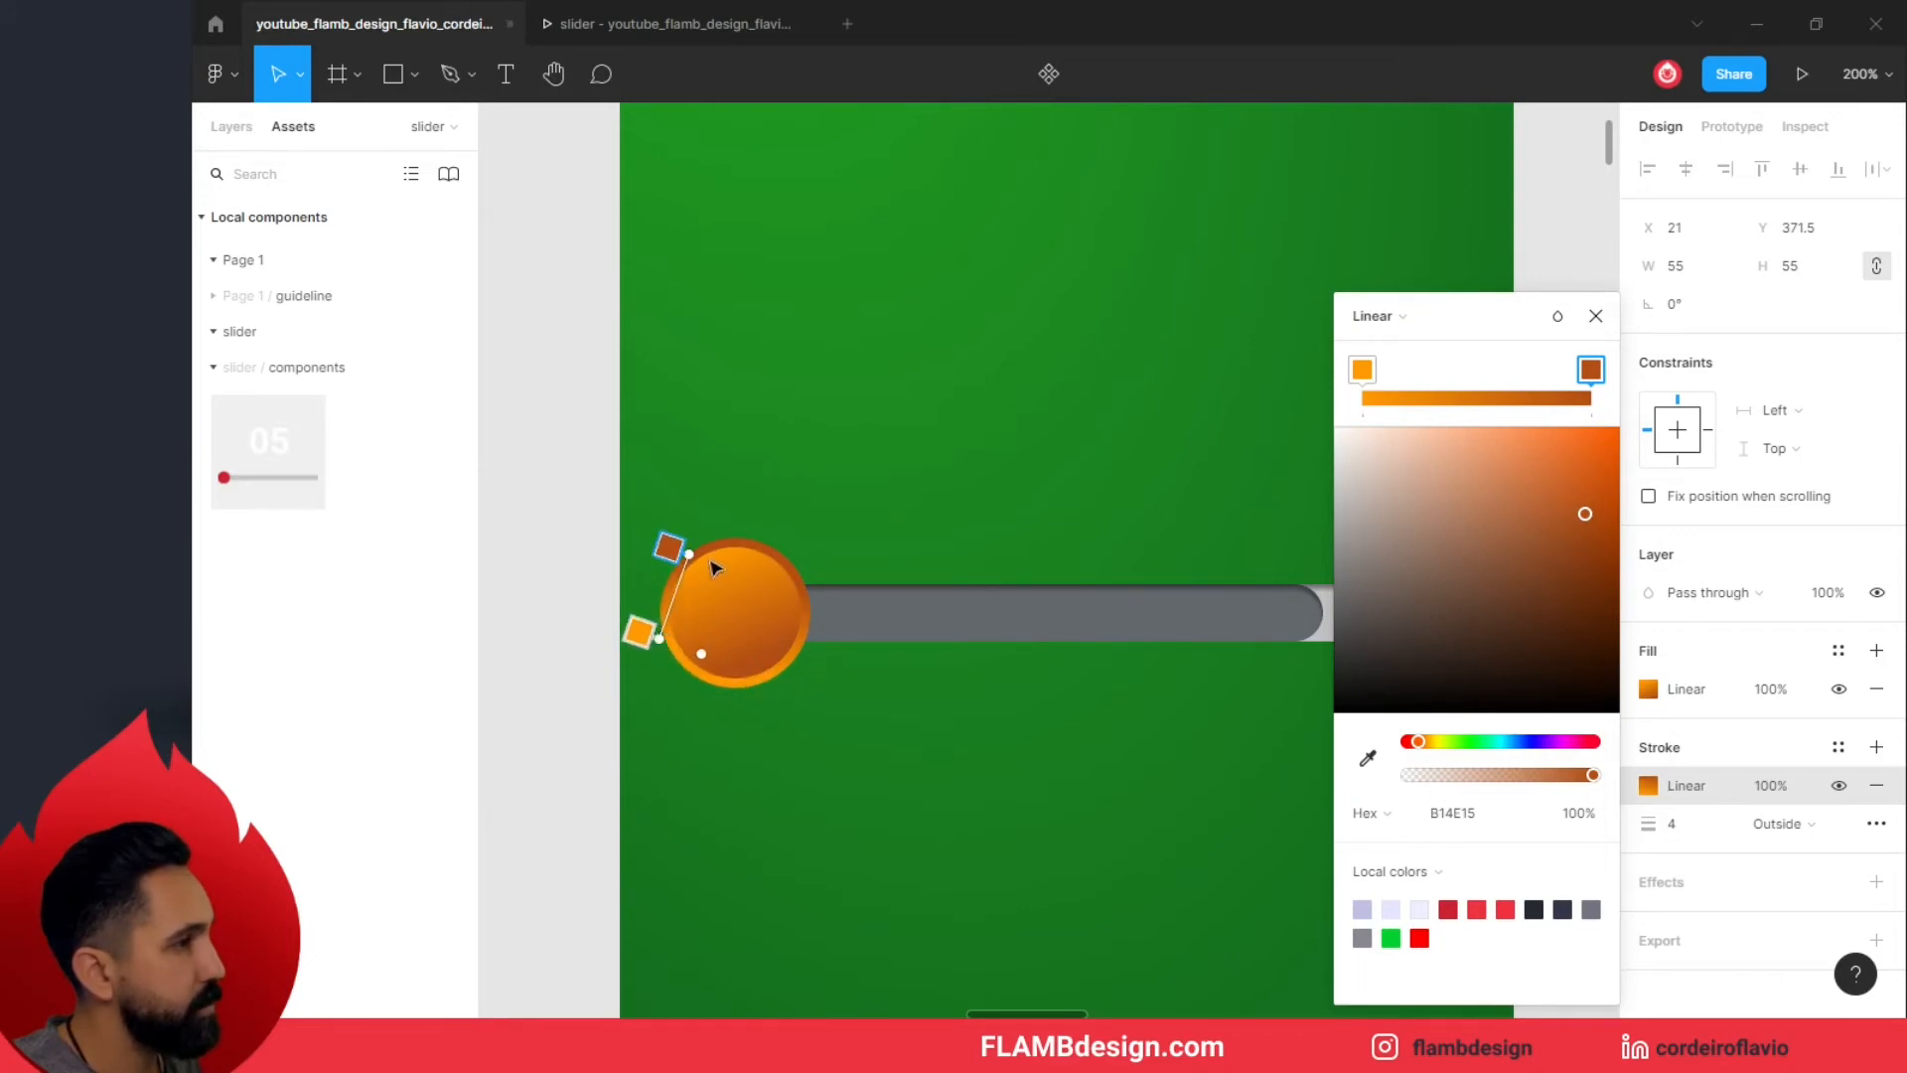
mouse_move(691, 553)
mouse_down()
mouse_move(798, 584)
mouse_move(816, 613)
mouse_up()
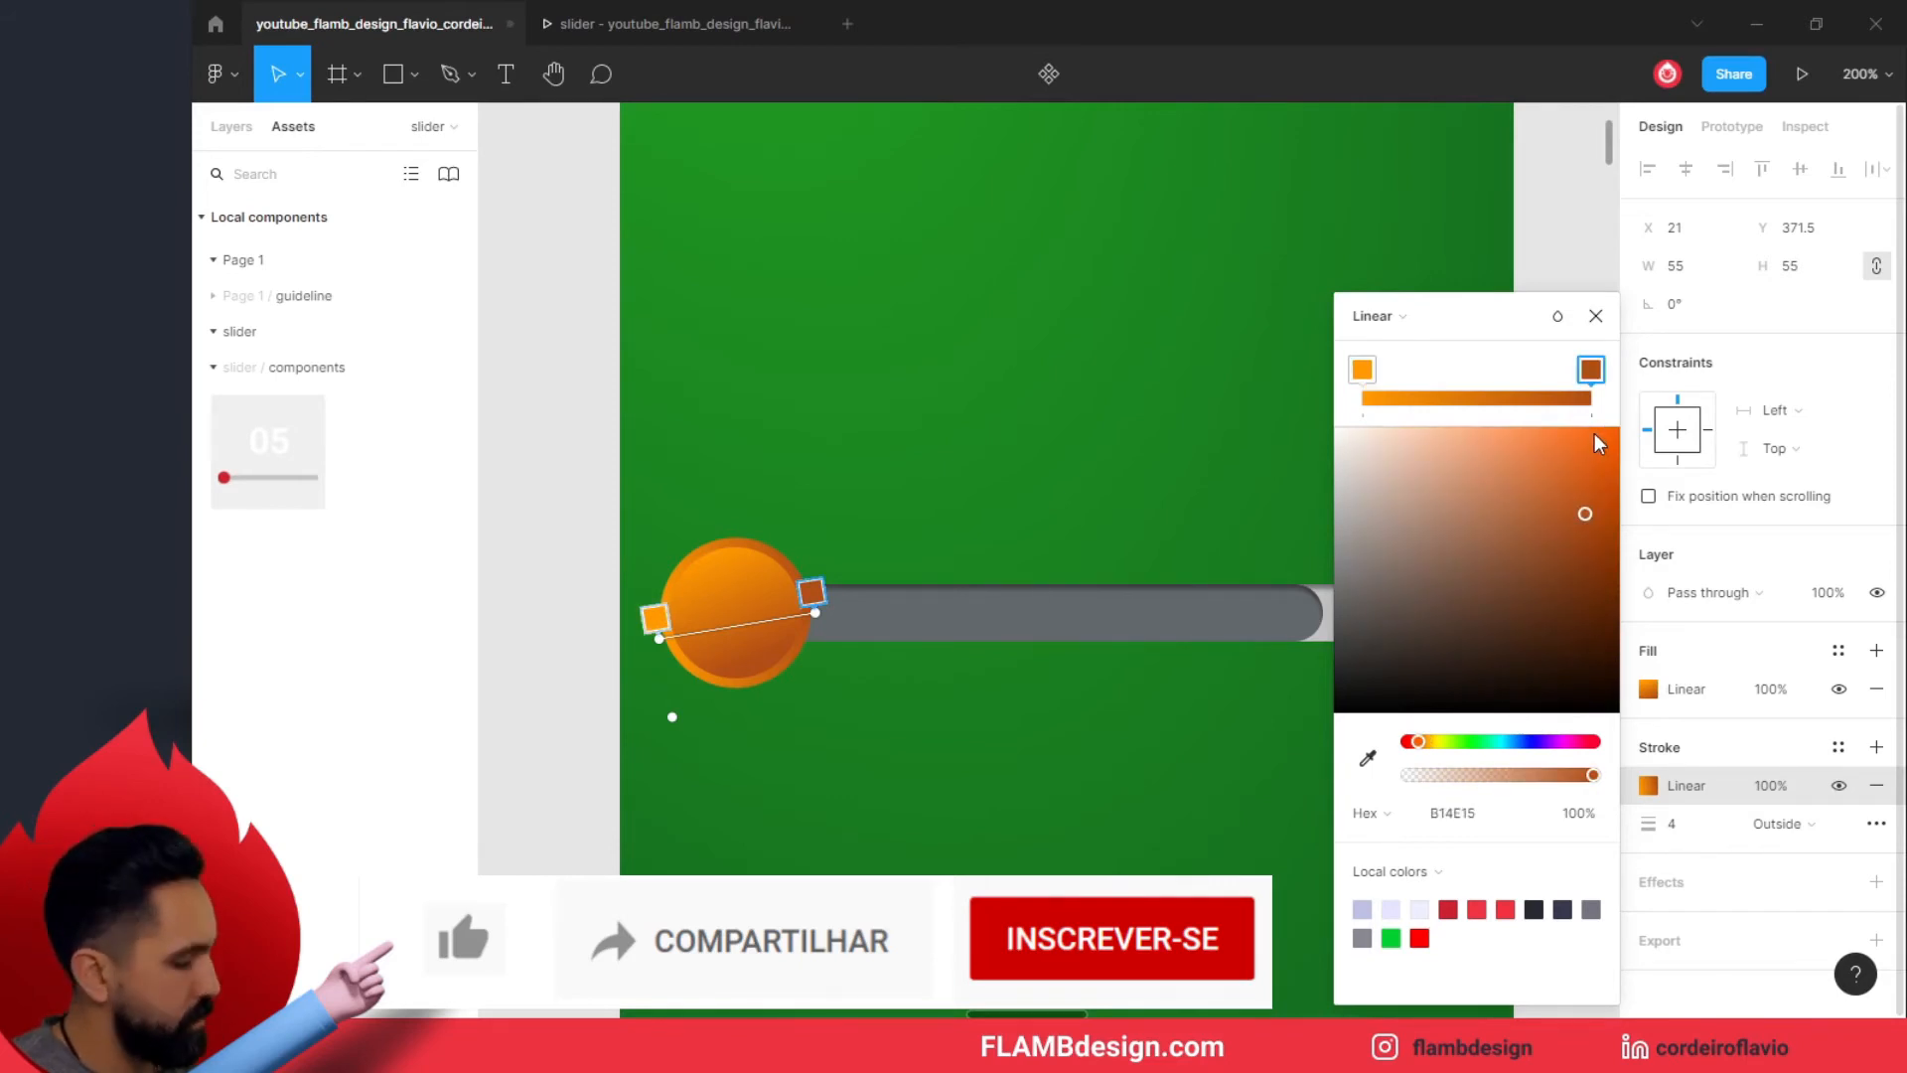
- Lighten the dark stop of the circle's stroke gradient to CD5B1A, and deselect the circle
key(Tab)
drag(1594, 438, 1532, 432)
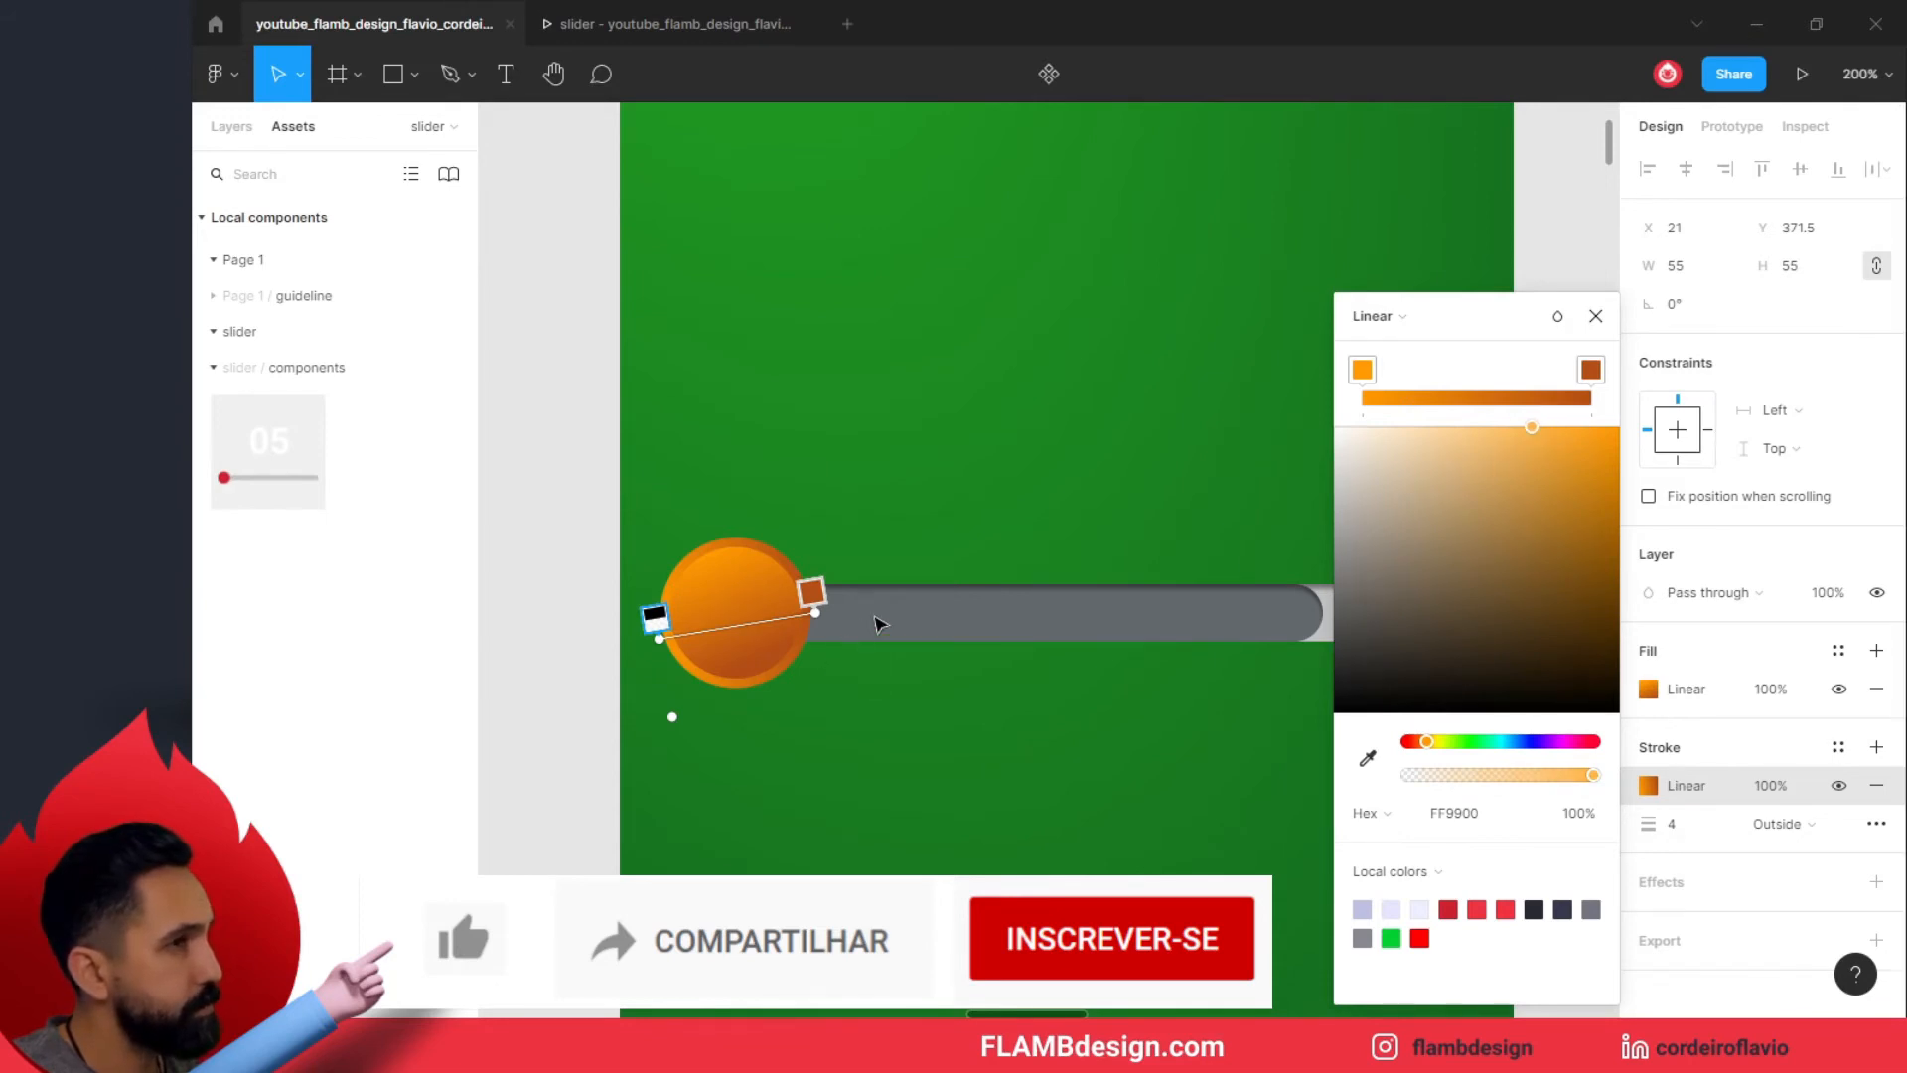
click(816, 593)
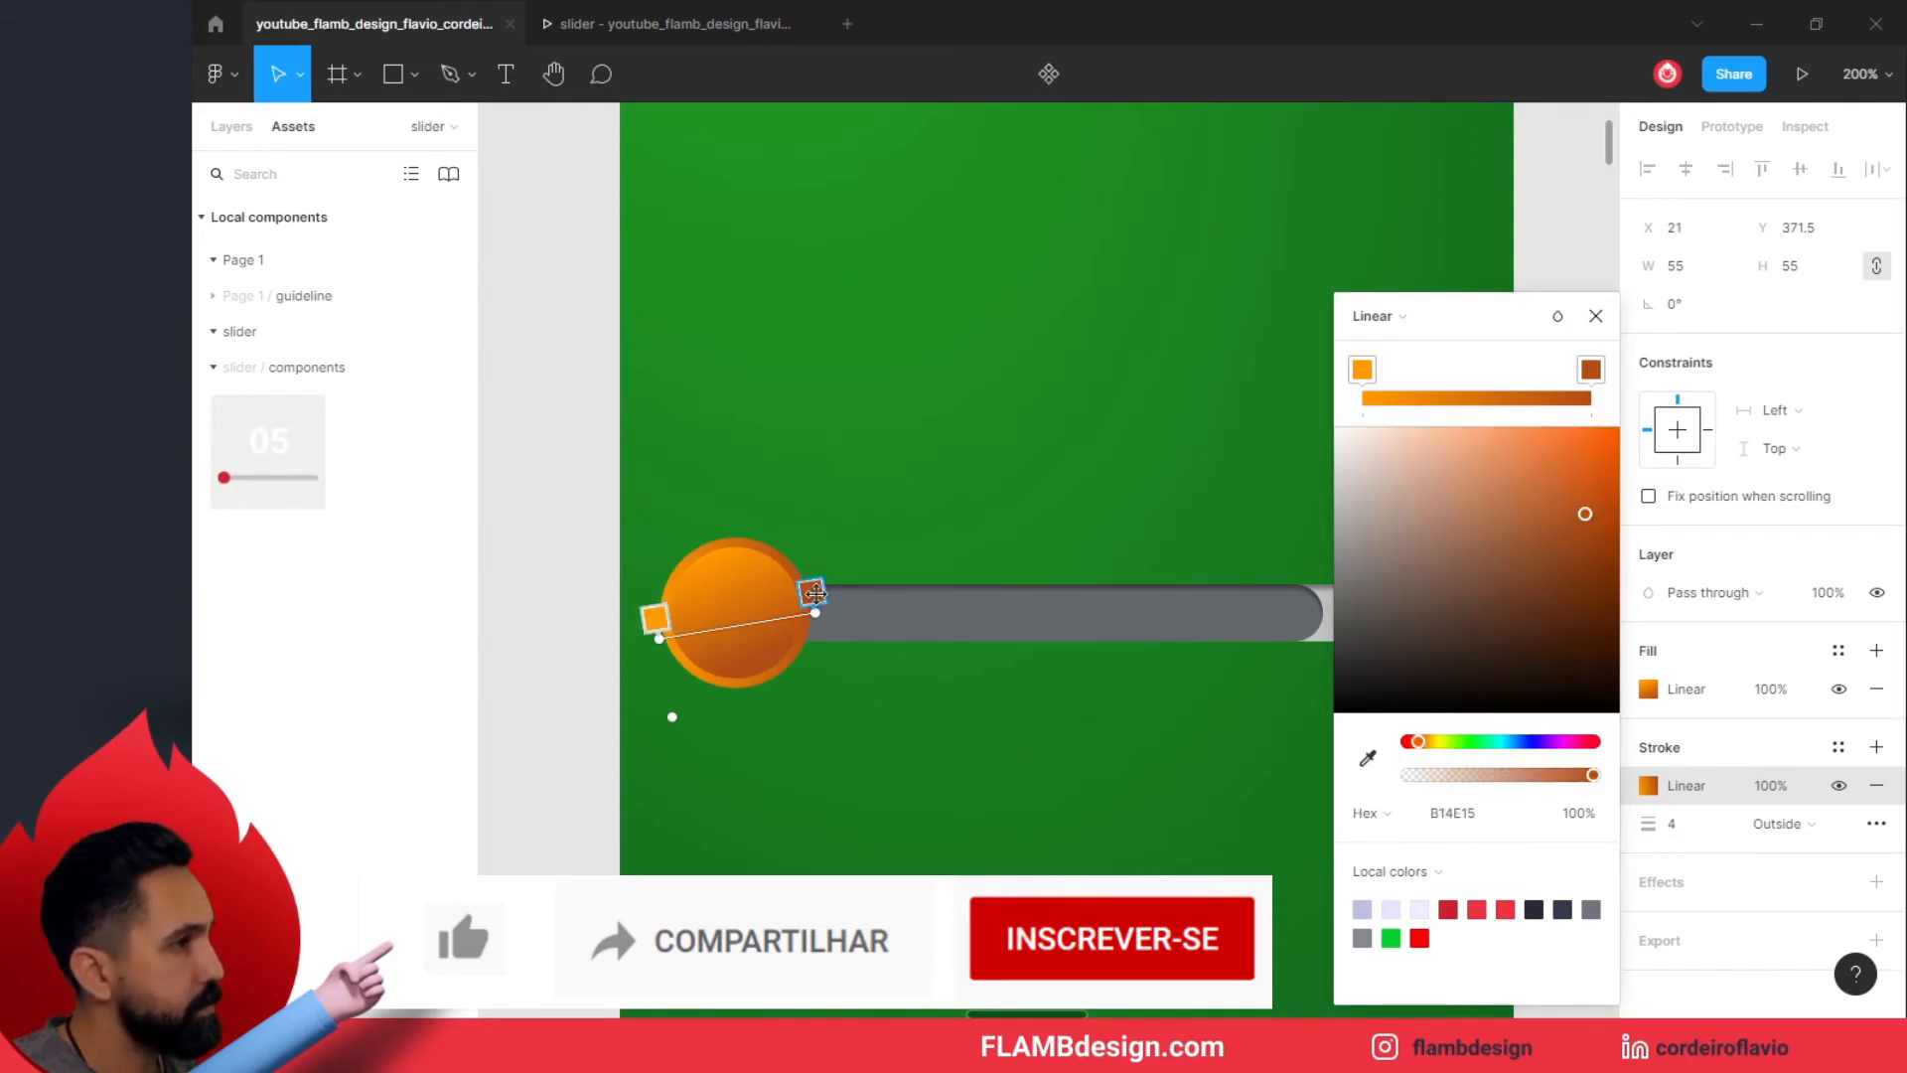
drag(1588, 512, 1583, 491)
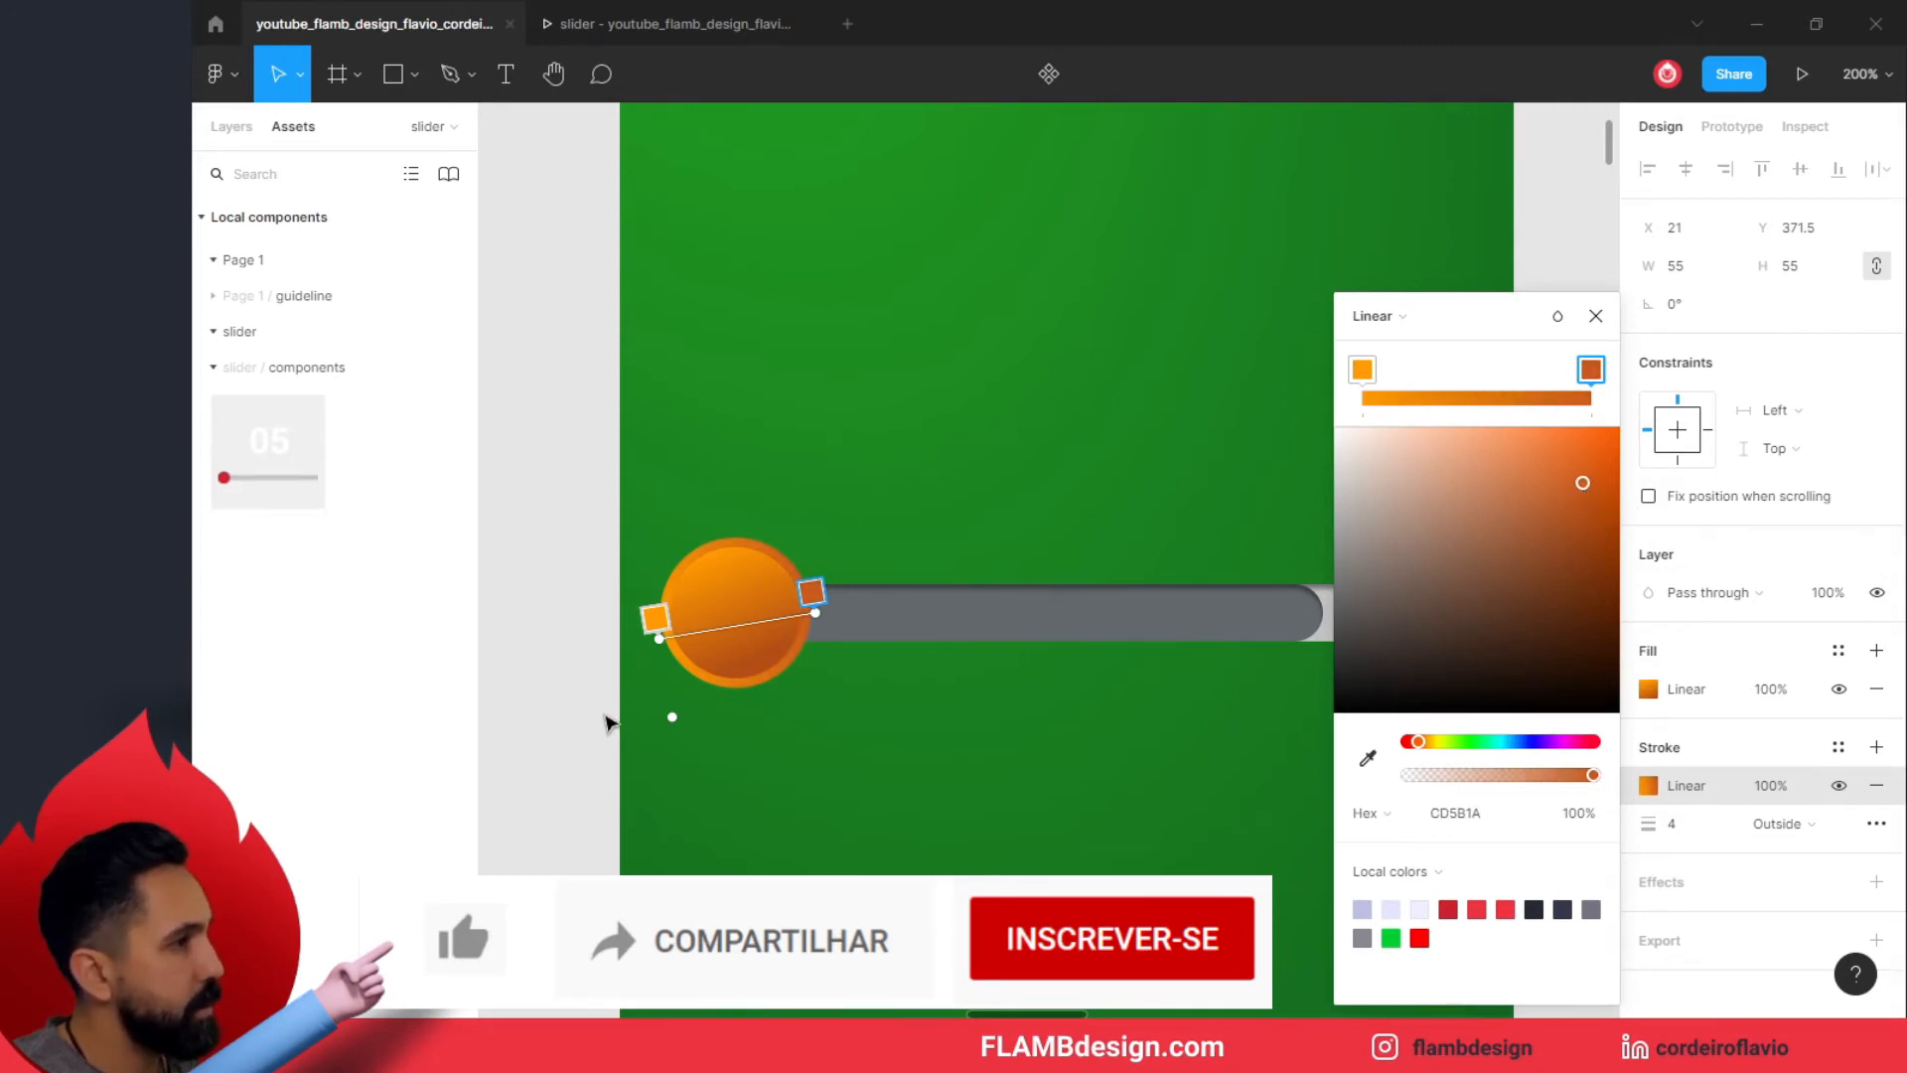
key(Escape)
click(583, 715)
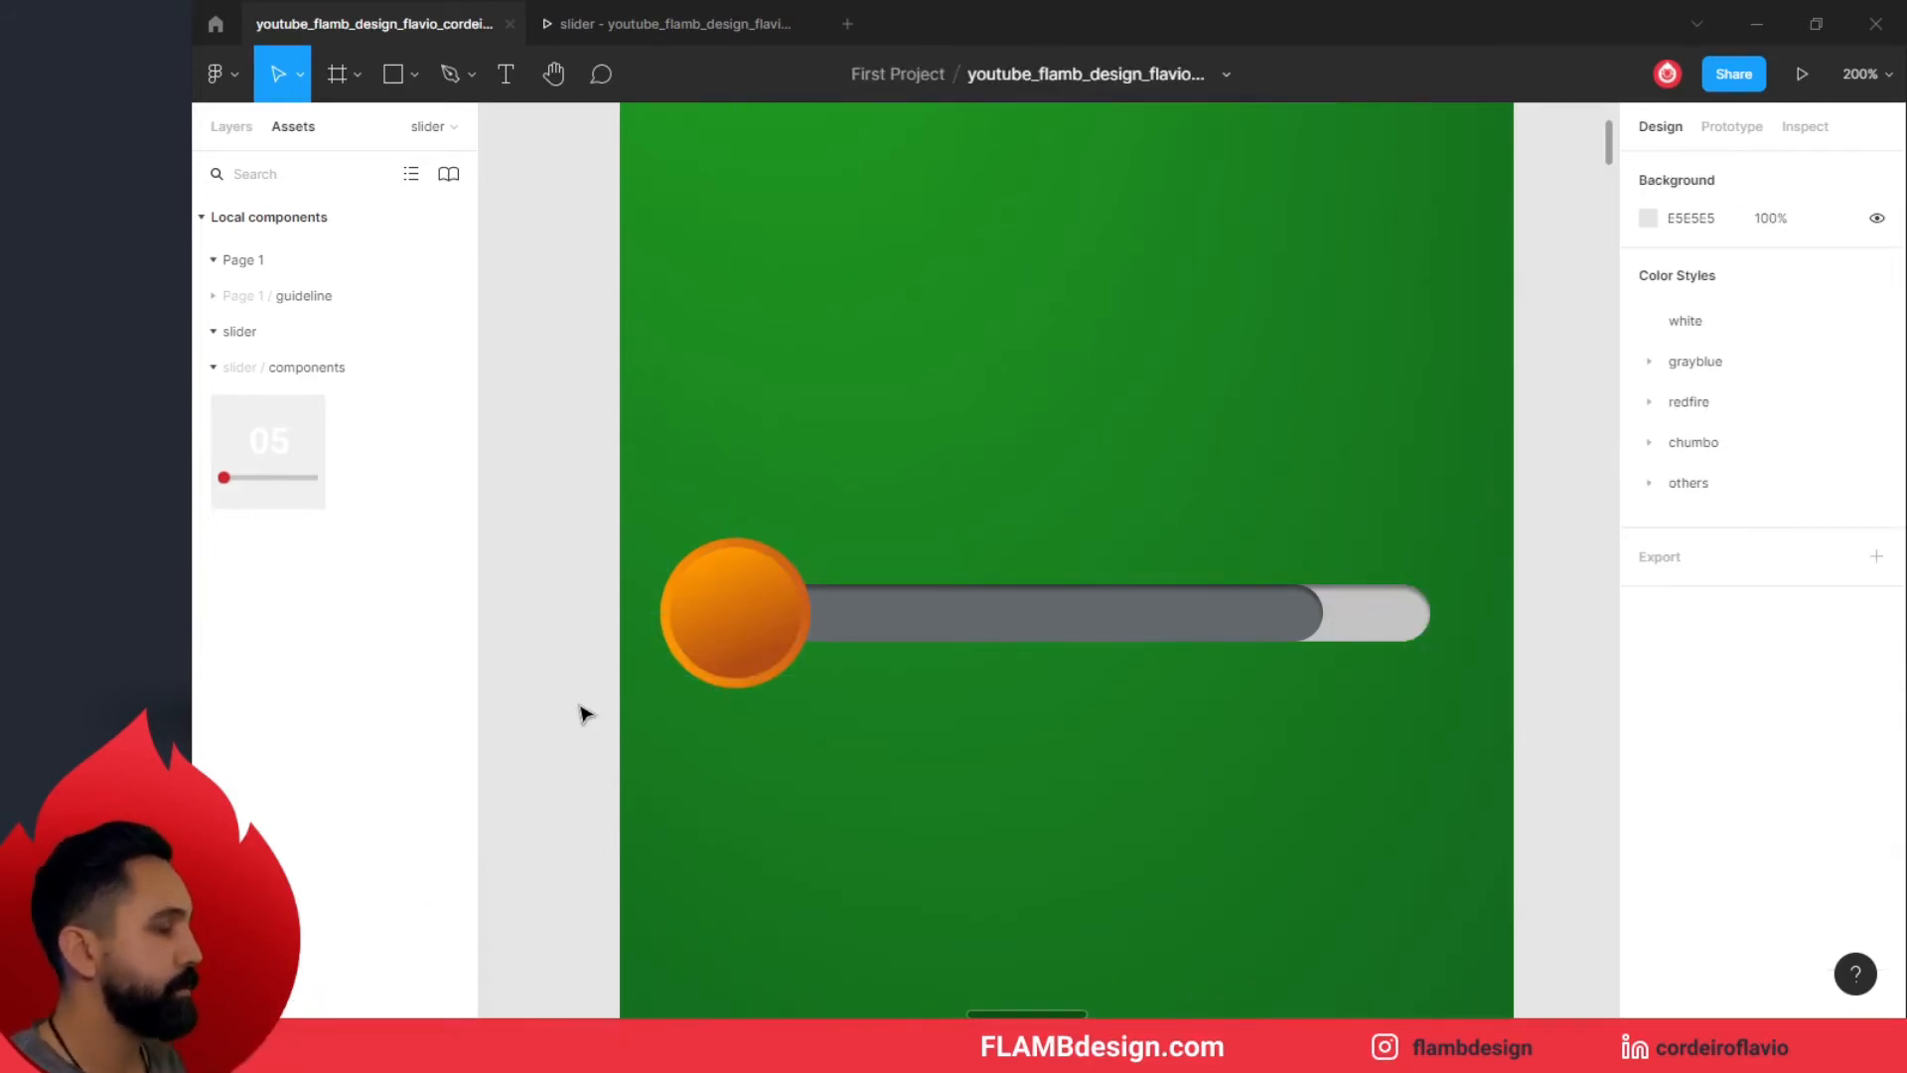
- Set the orange circle's stroke width to 2 and deselect the circle
key(minus)
key(minus)
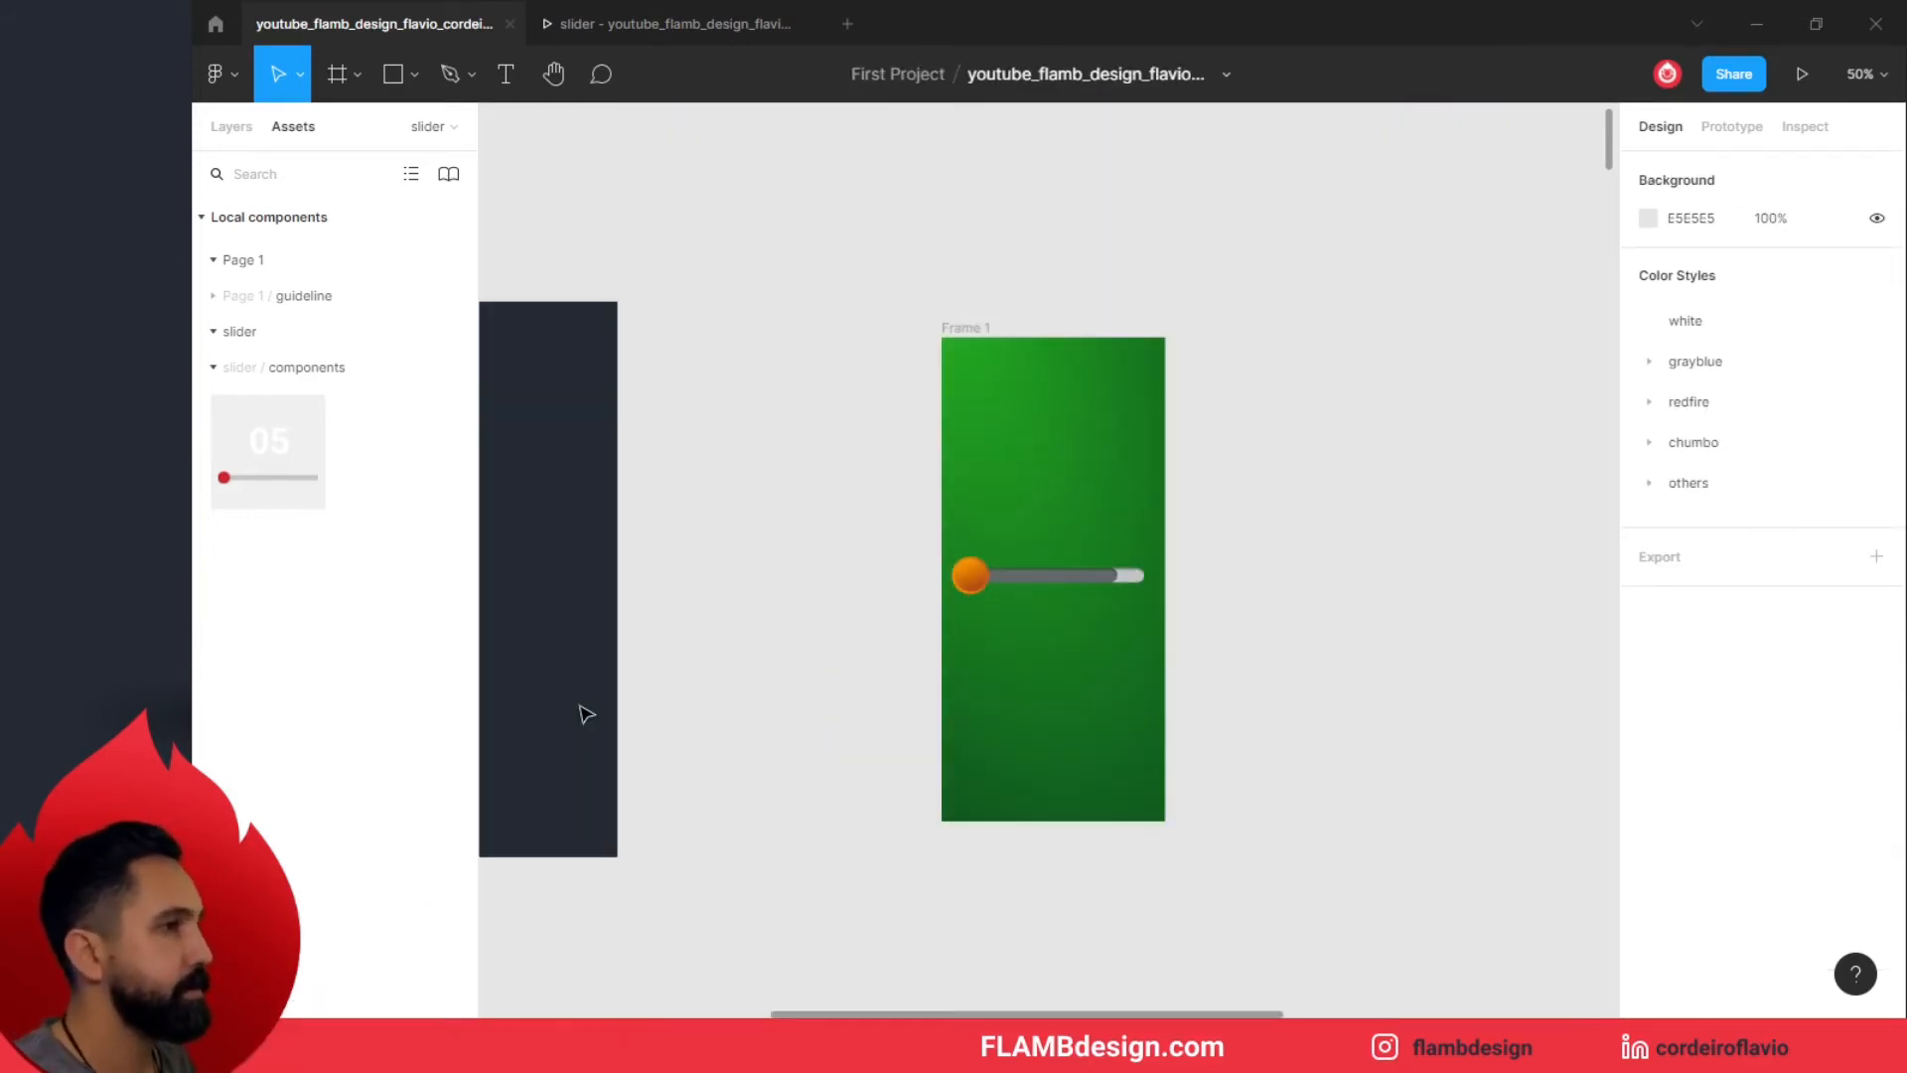
key(plus)
key(plus)
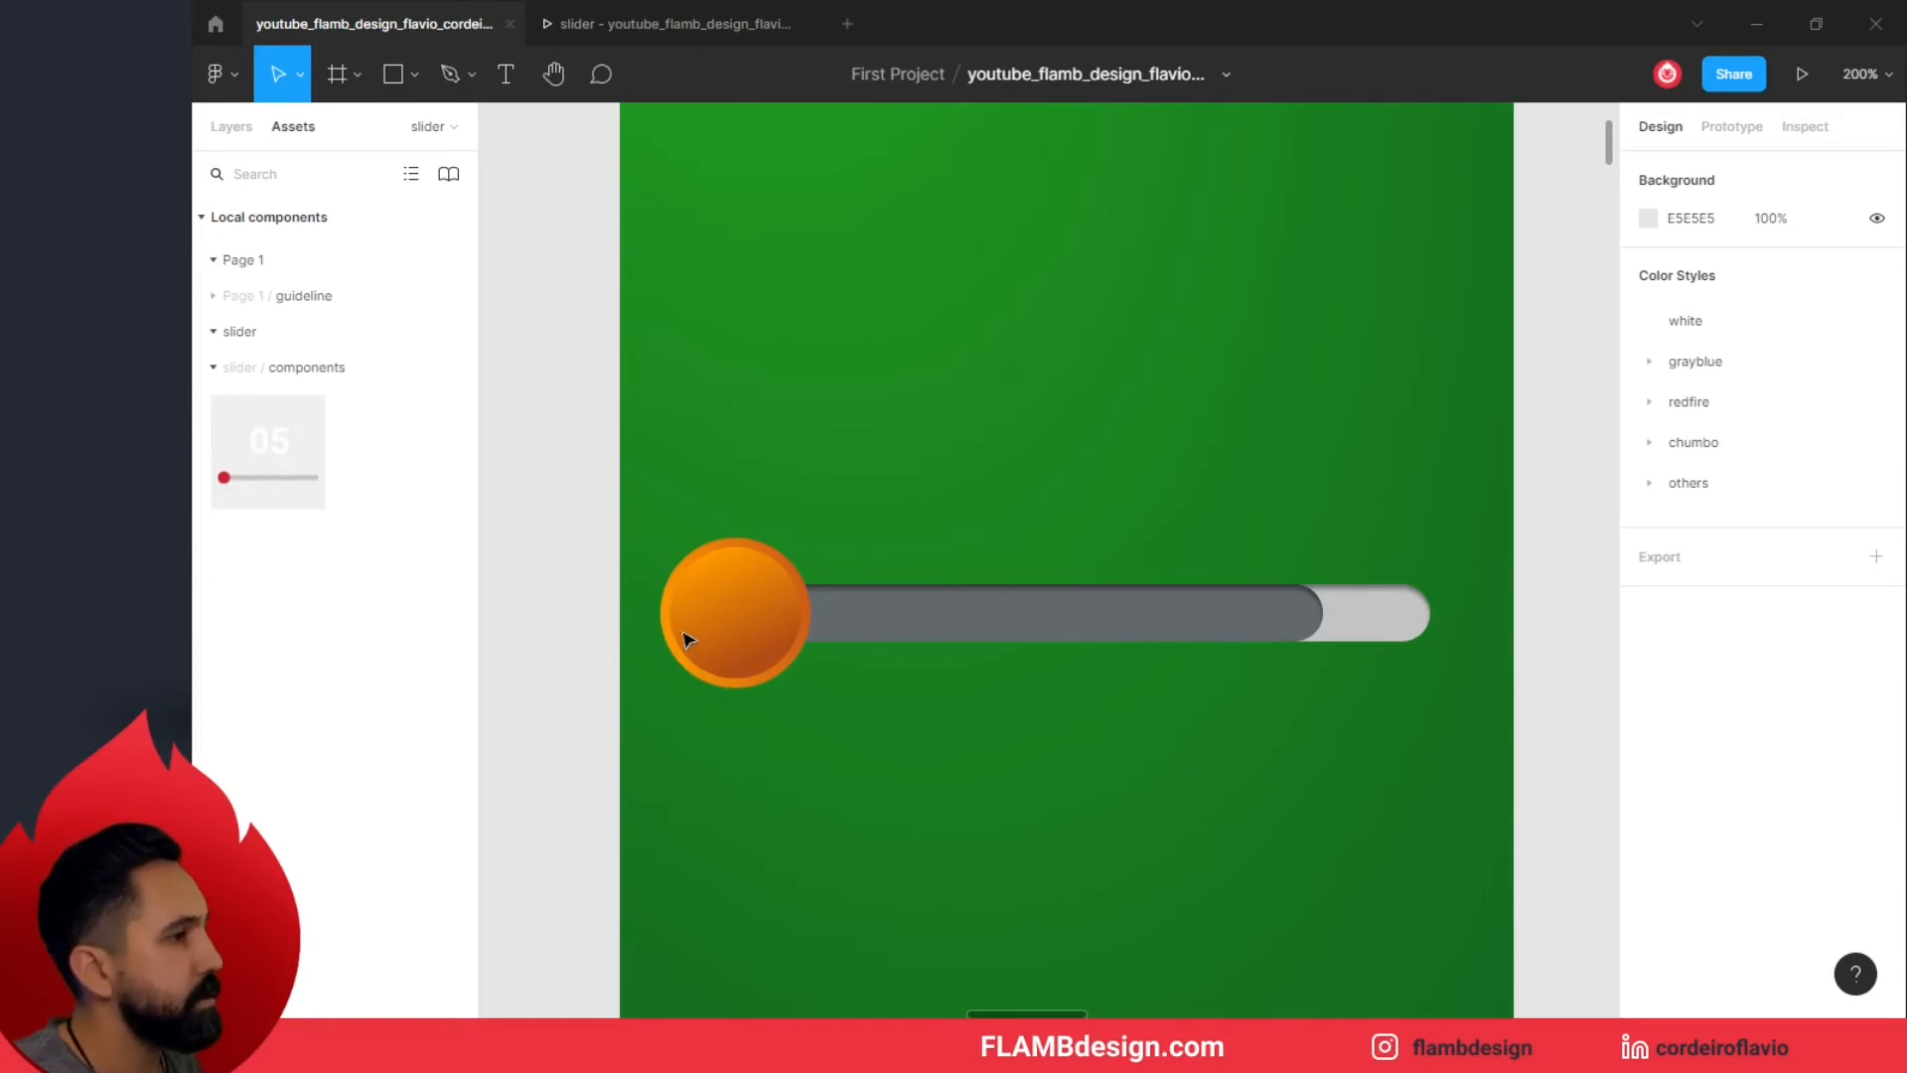
click(693, 635)
click(1684, 826)
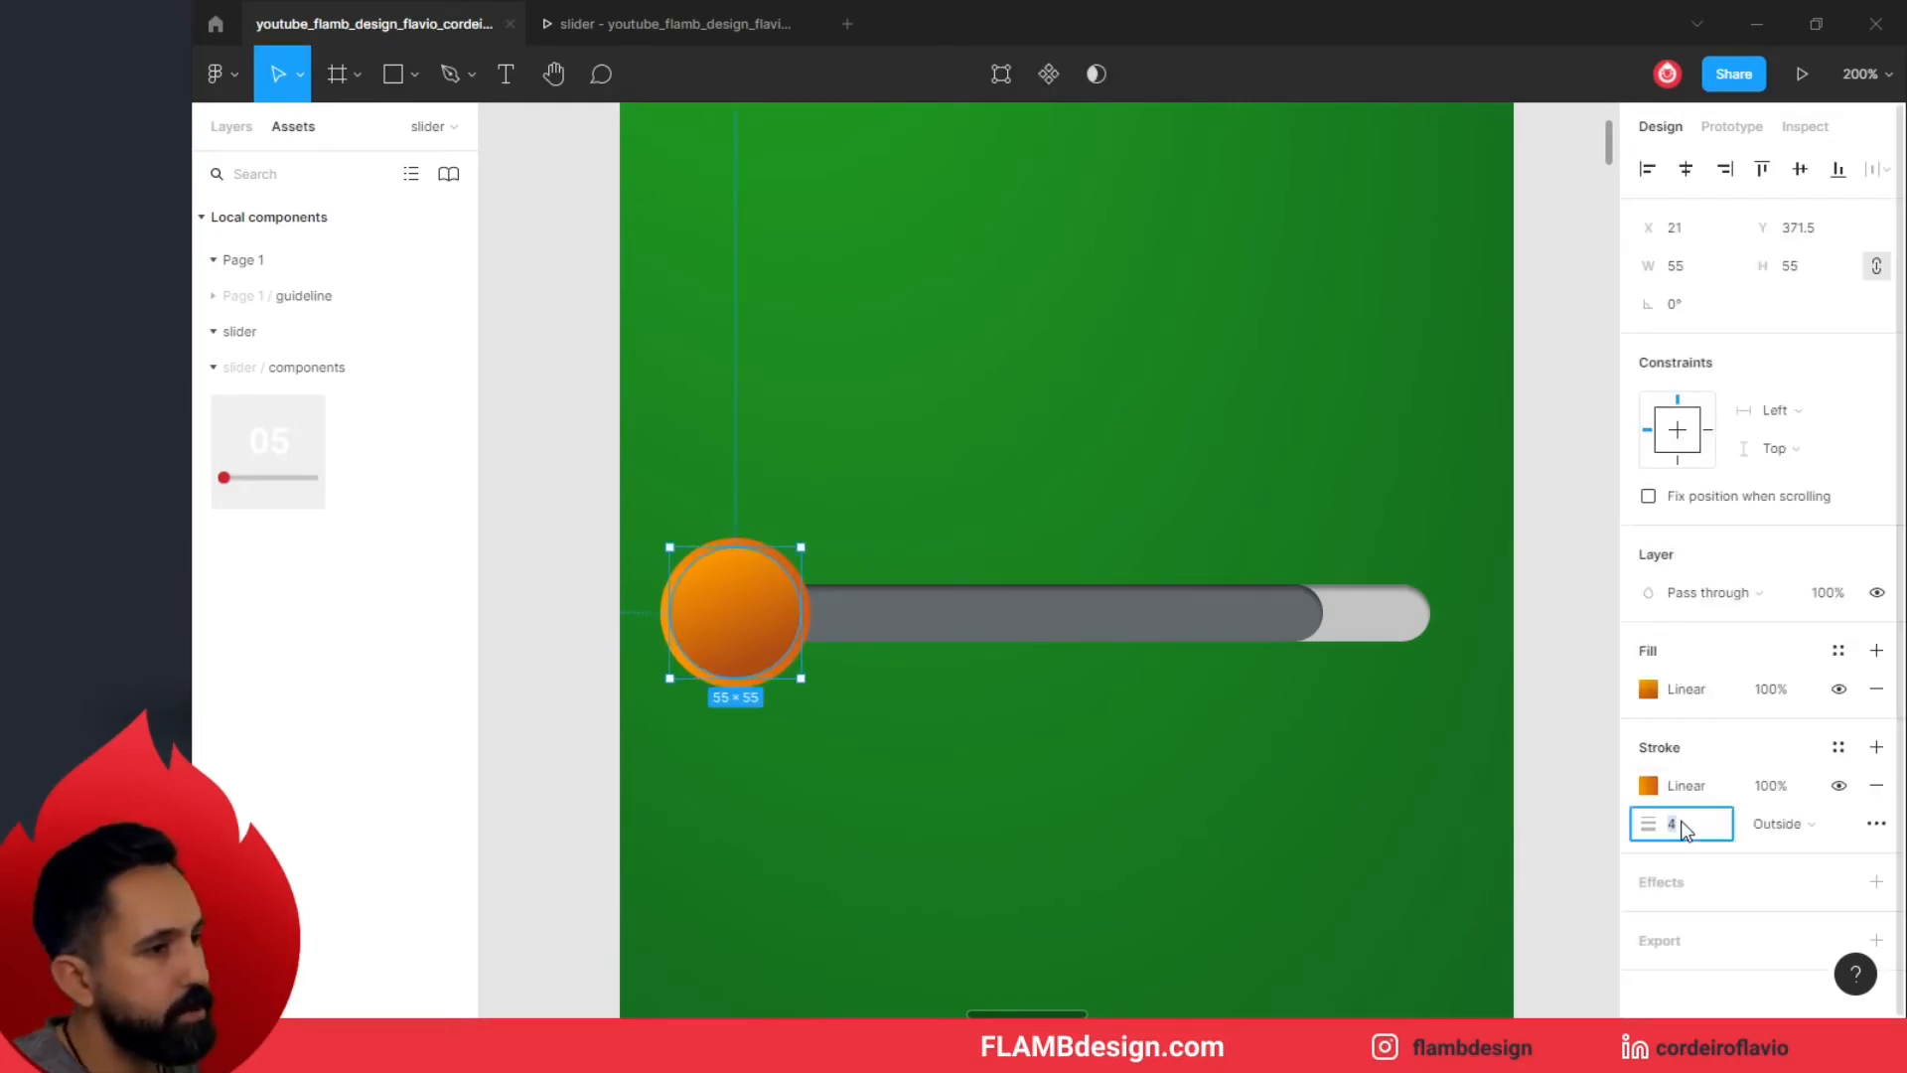
key(Return)
key(Escape)
click(564, 735)
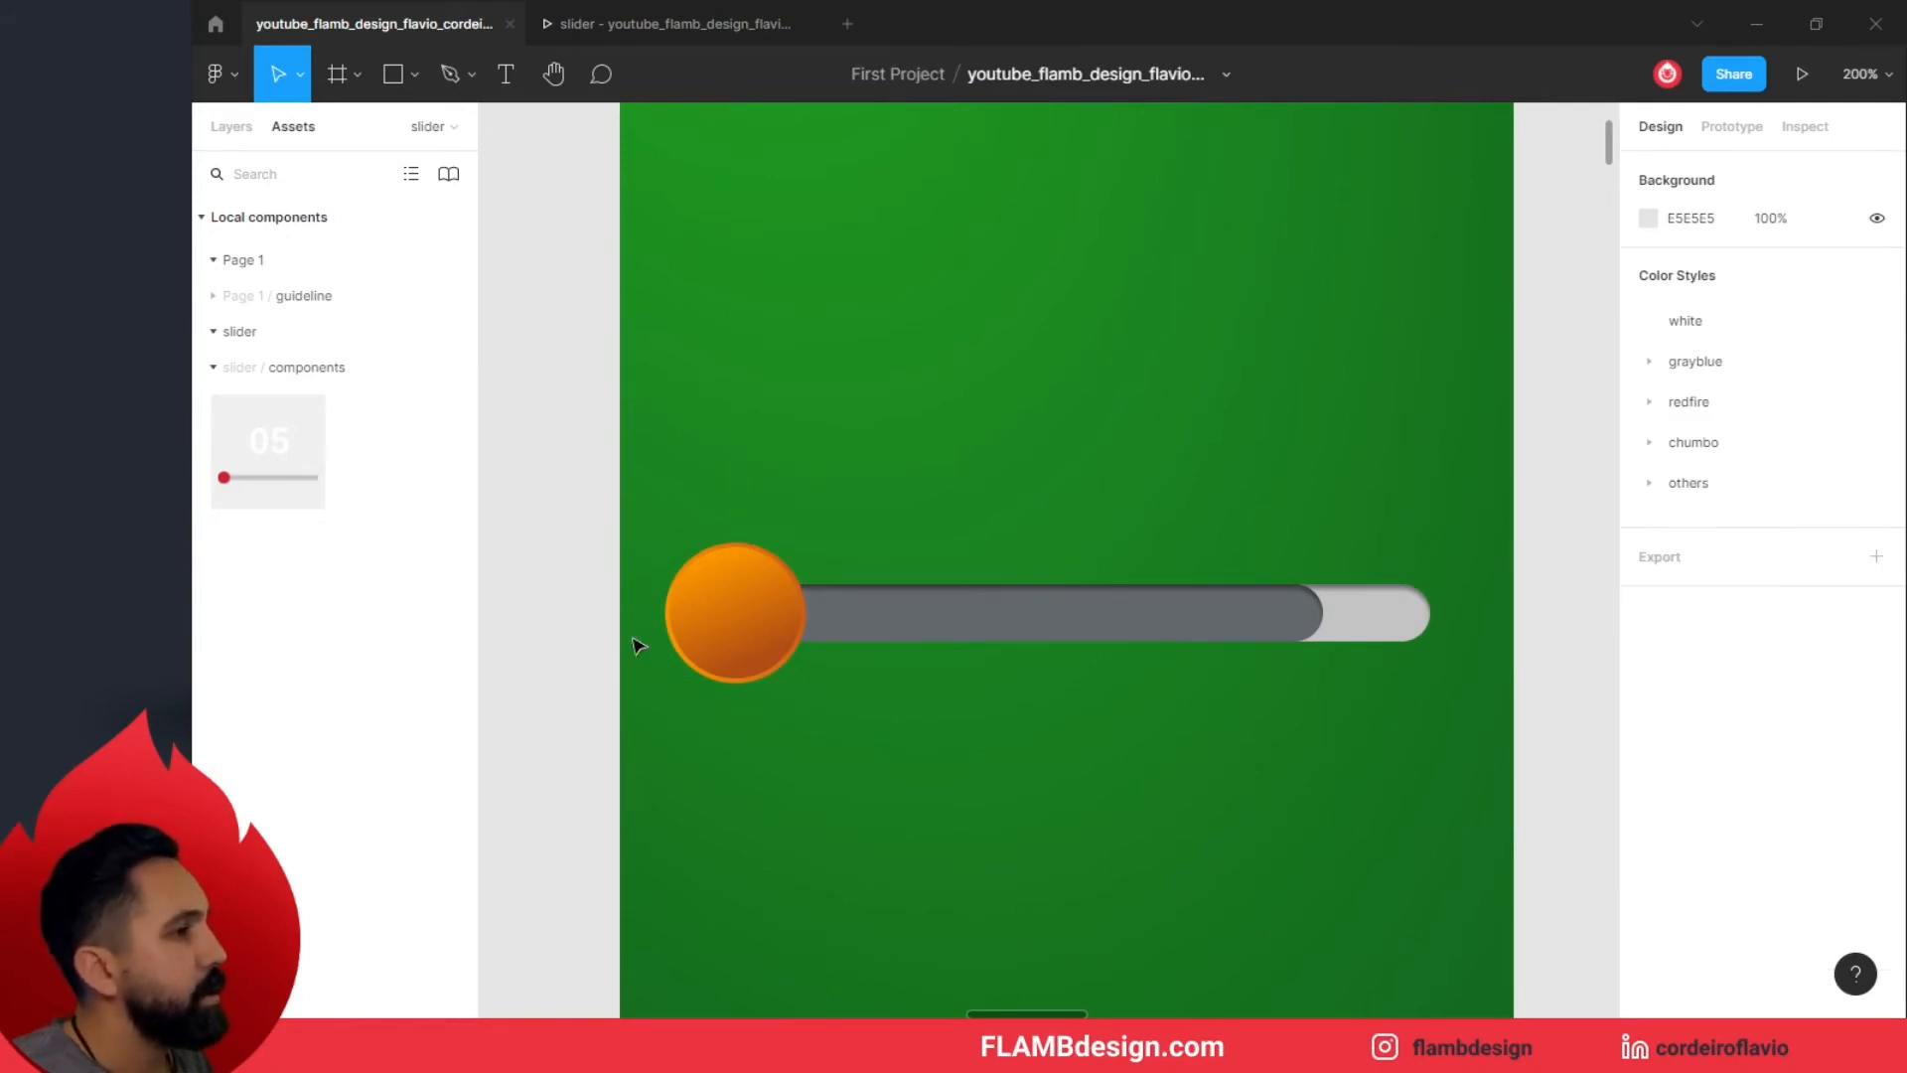
- Add a drop shadow effect to the orange circle, open its settings, and deselect the circle
click(745, 638)
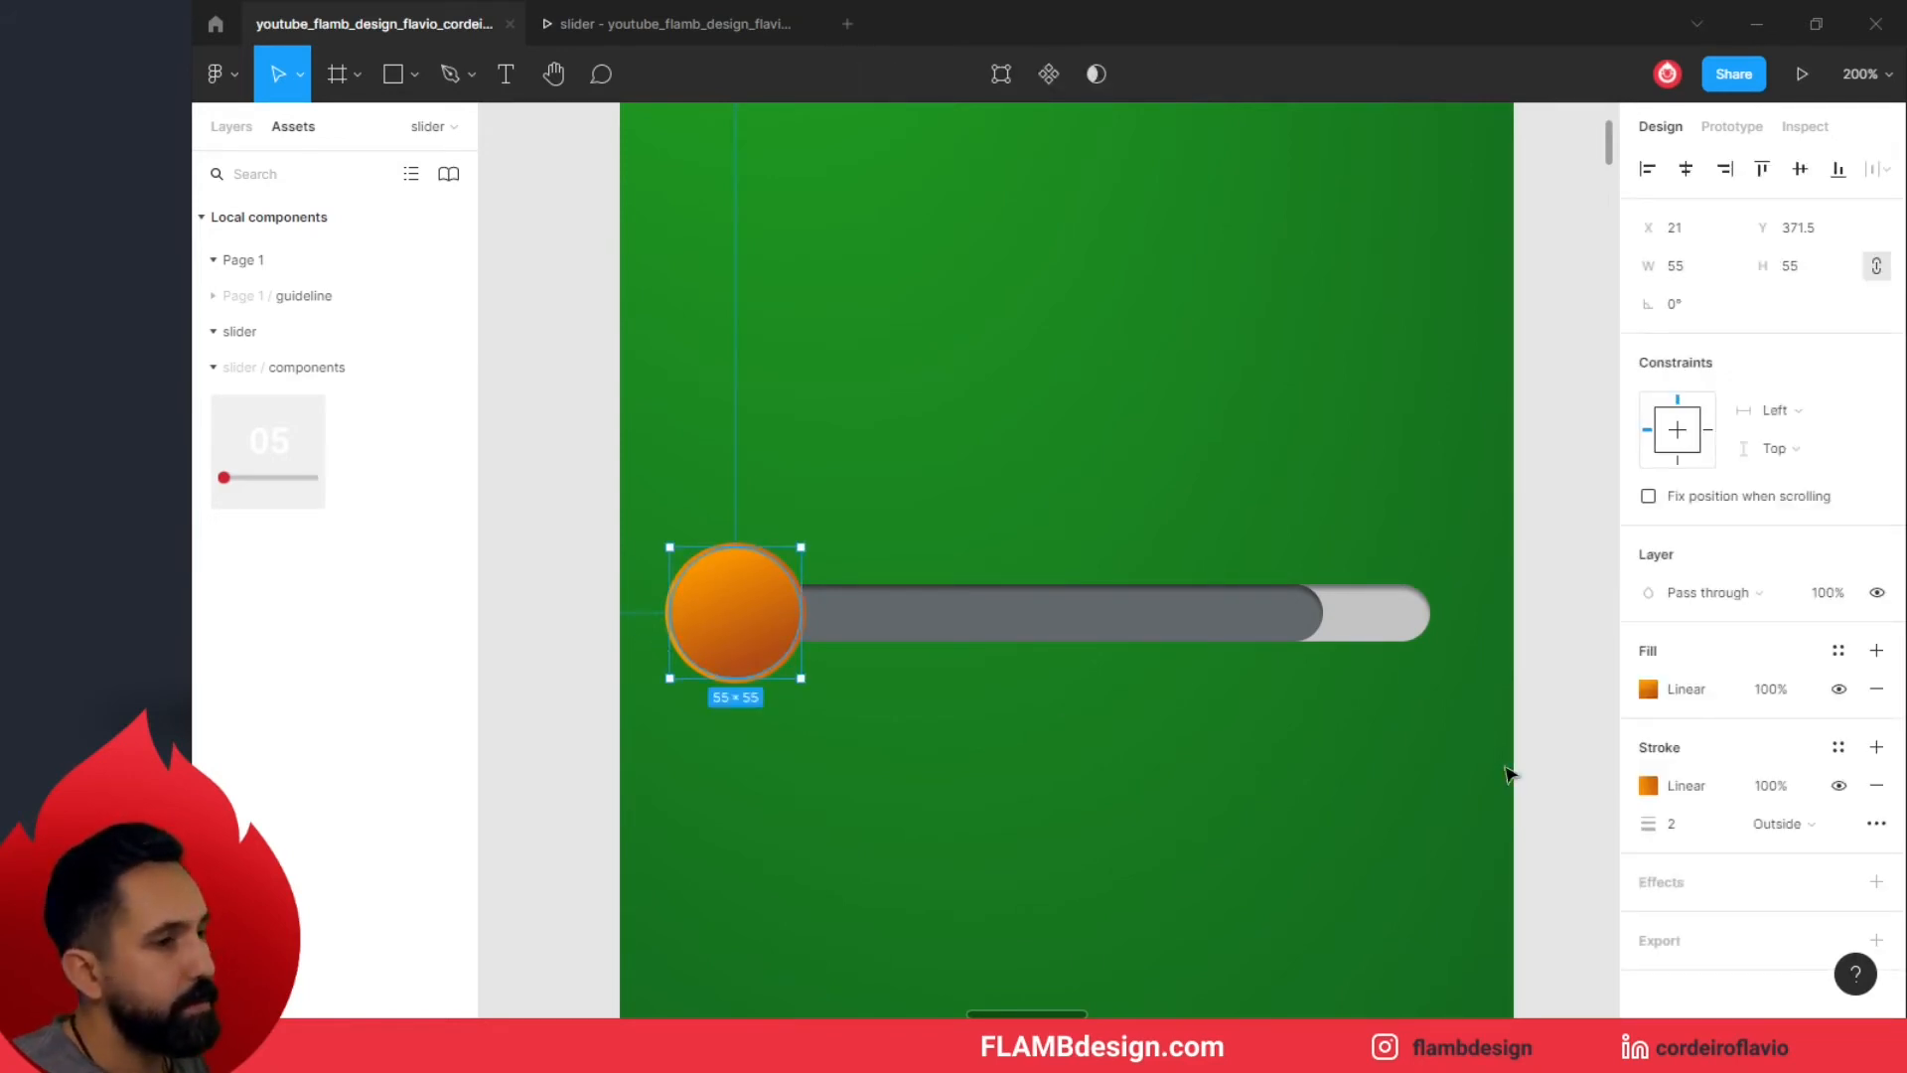
click(1874, 883)
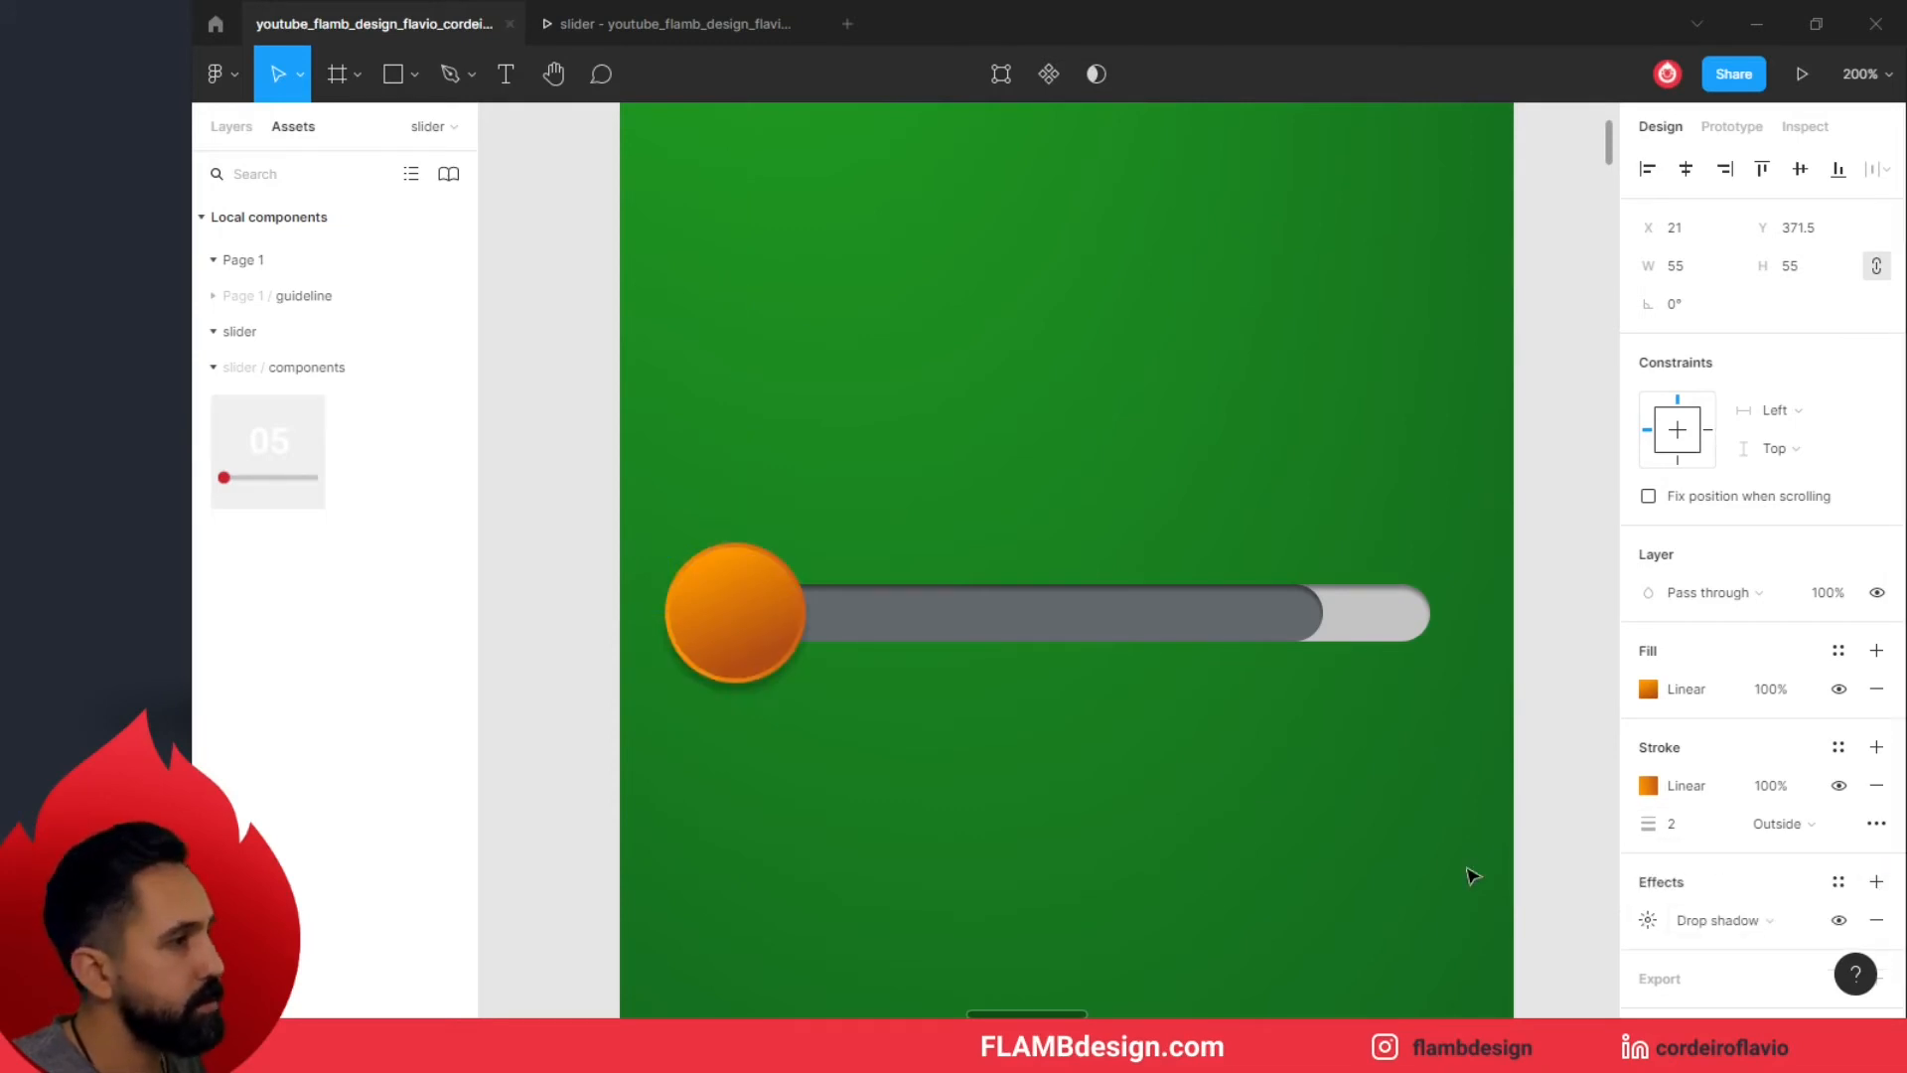
scroll(1400, 853, down, 1)
scroll(1680, 882, down, 1)
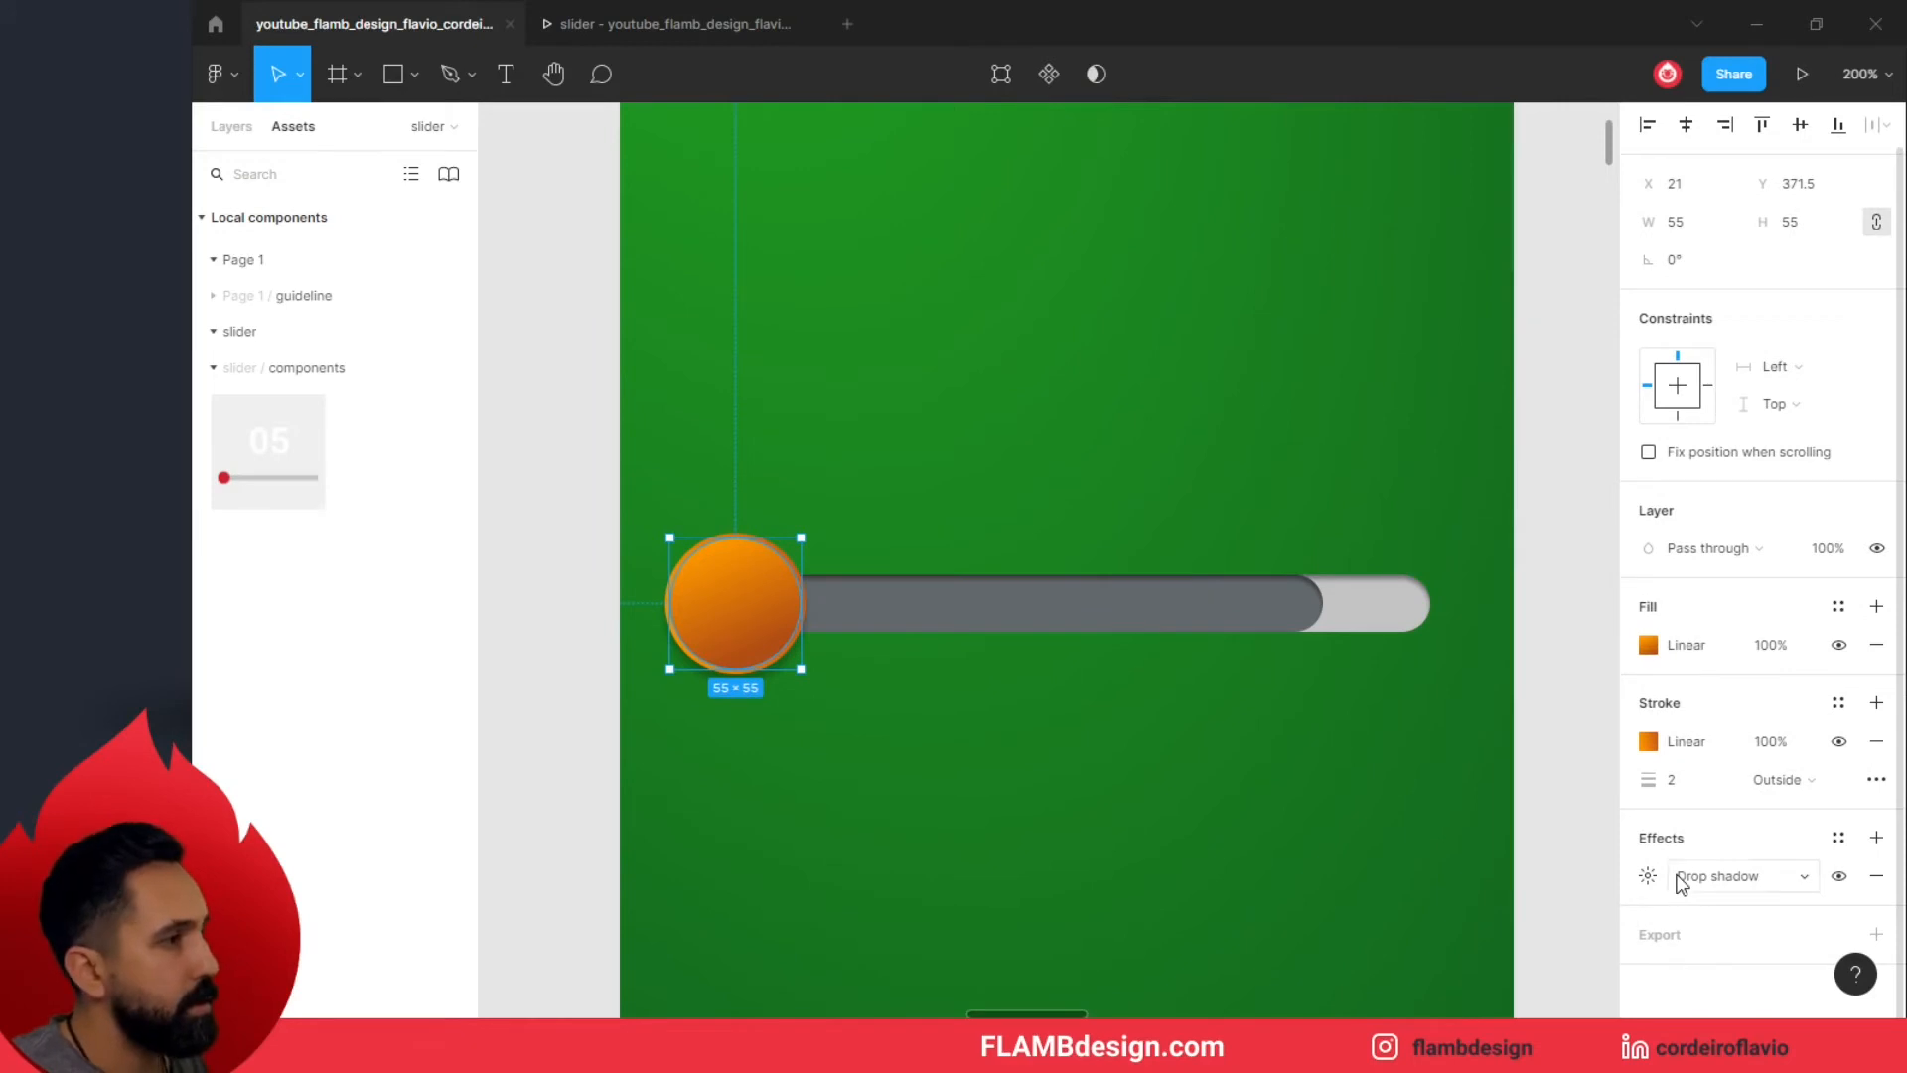
click(1647, 875)
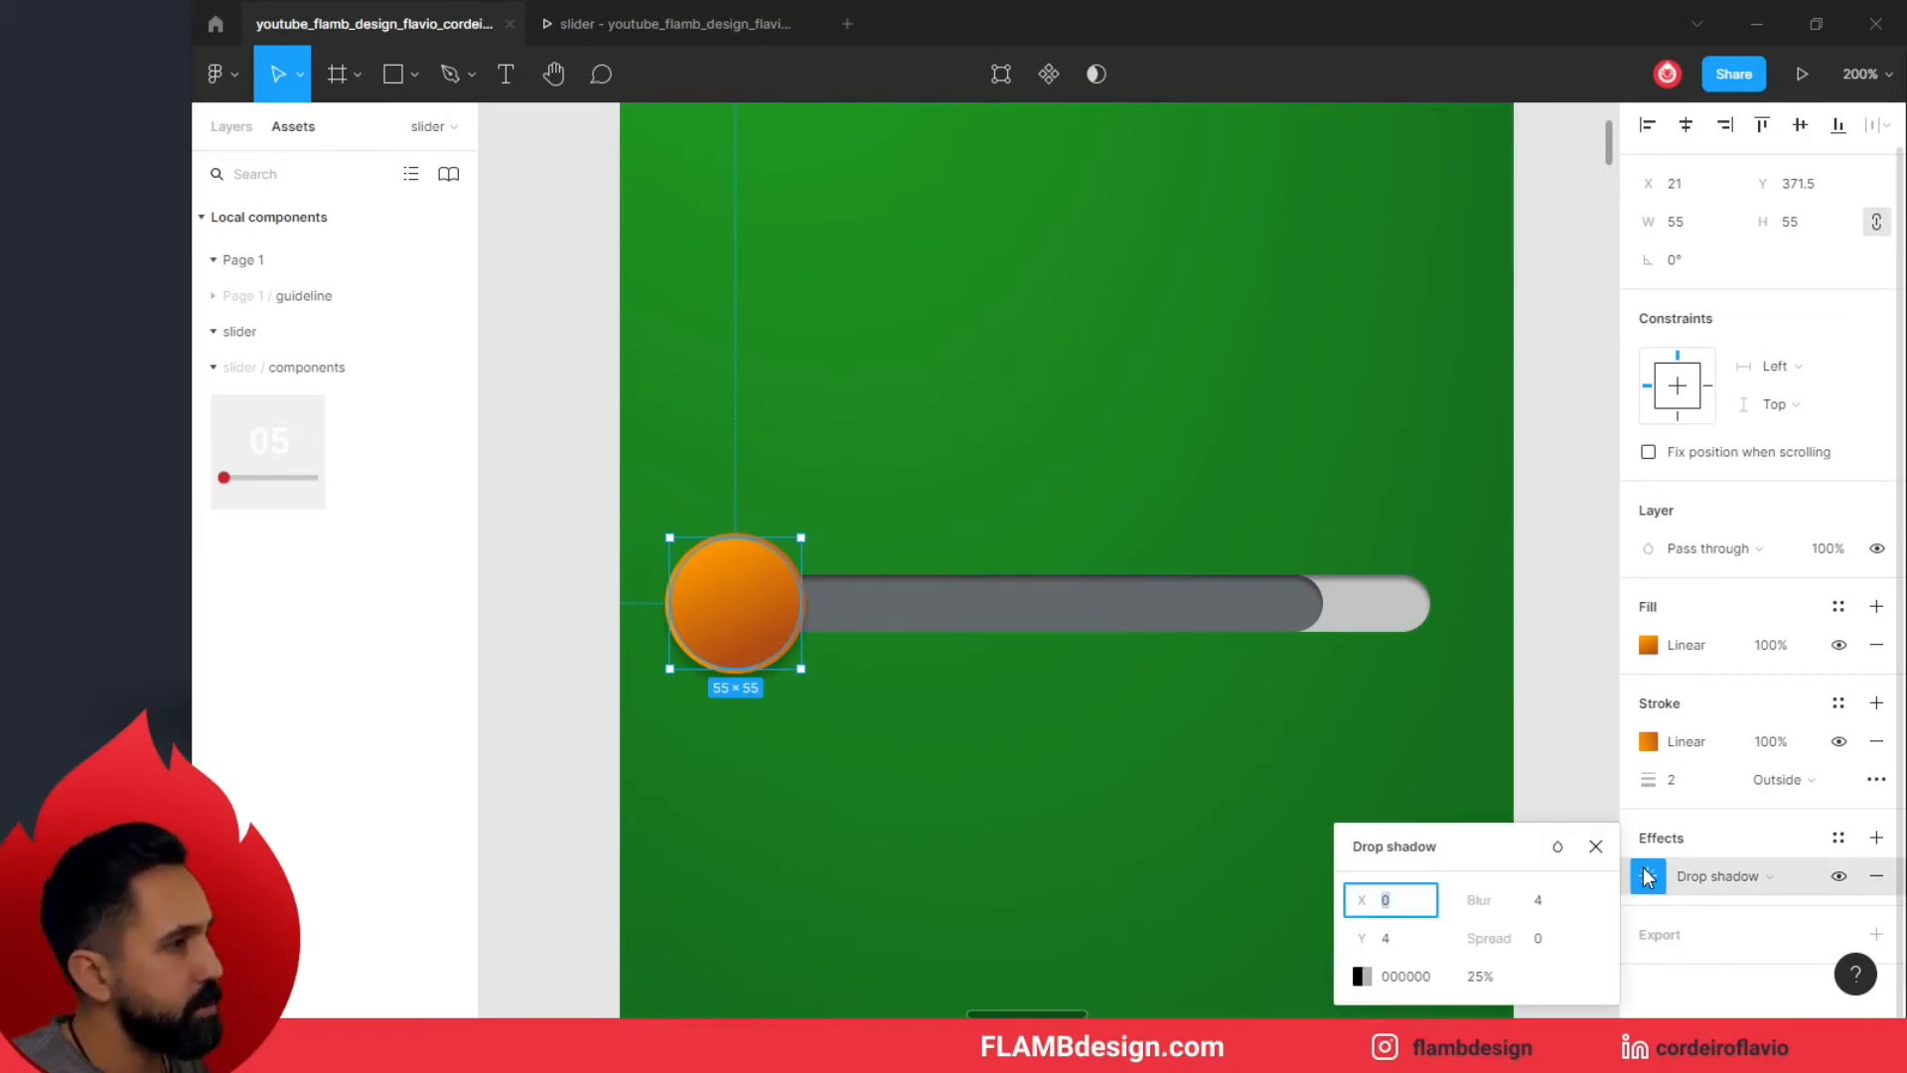
click(1044, 800)
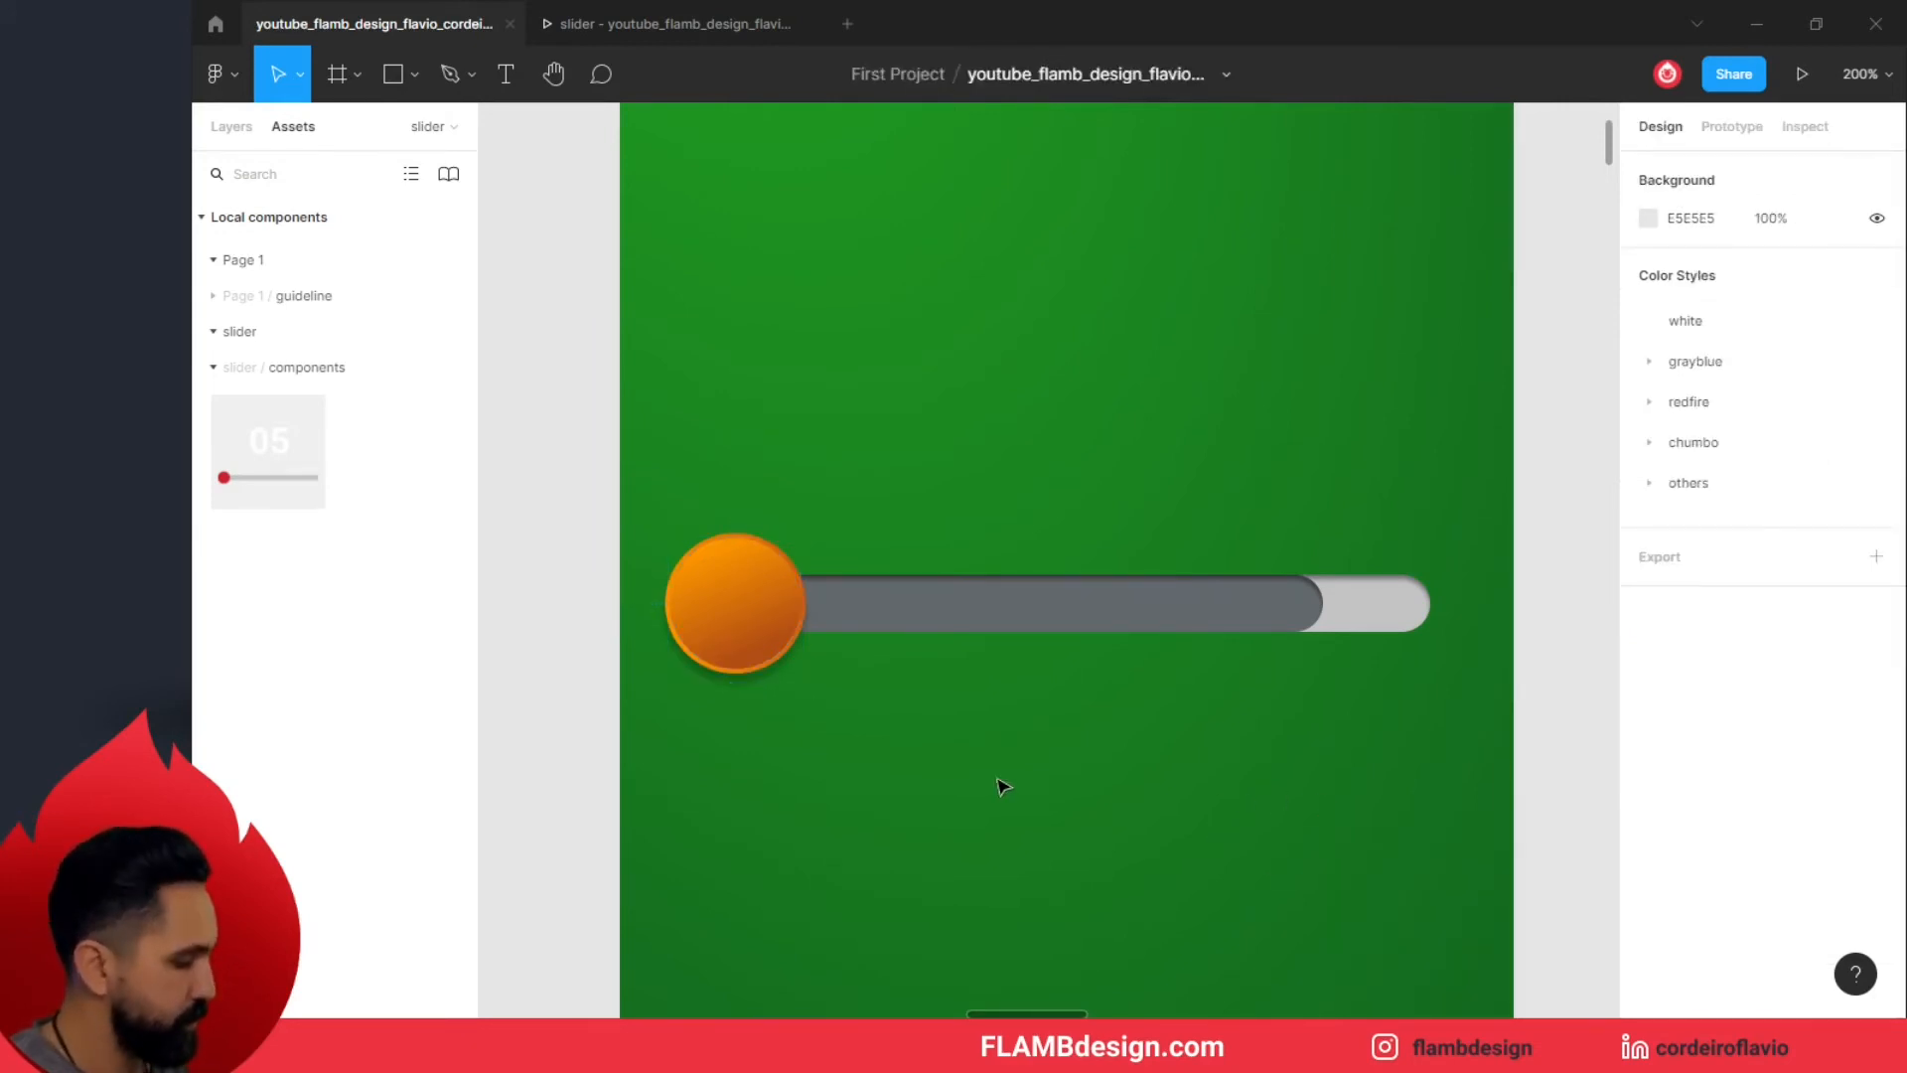
- Set the X offset of the orange circle's drop shadow to 2
scroll(941, 749, up, 3)
drag(750, 724, 1075, 785)
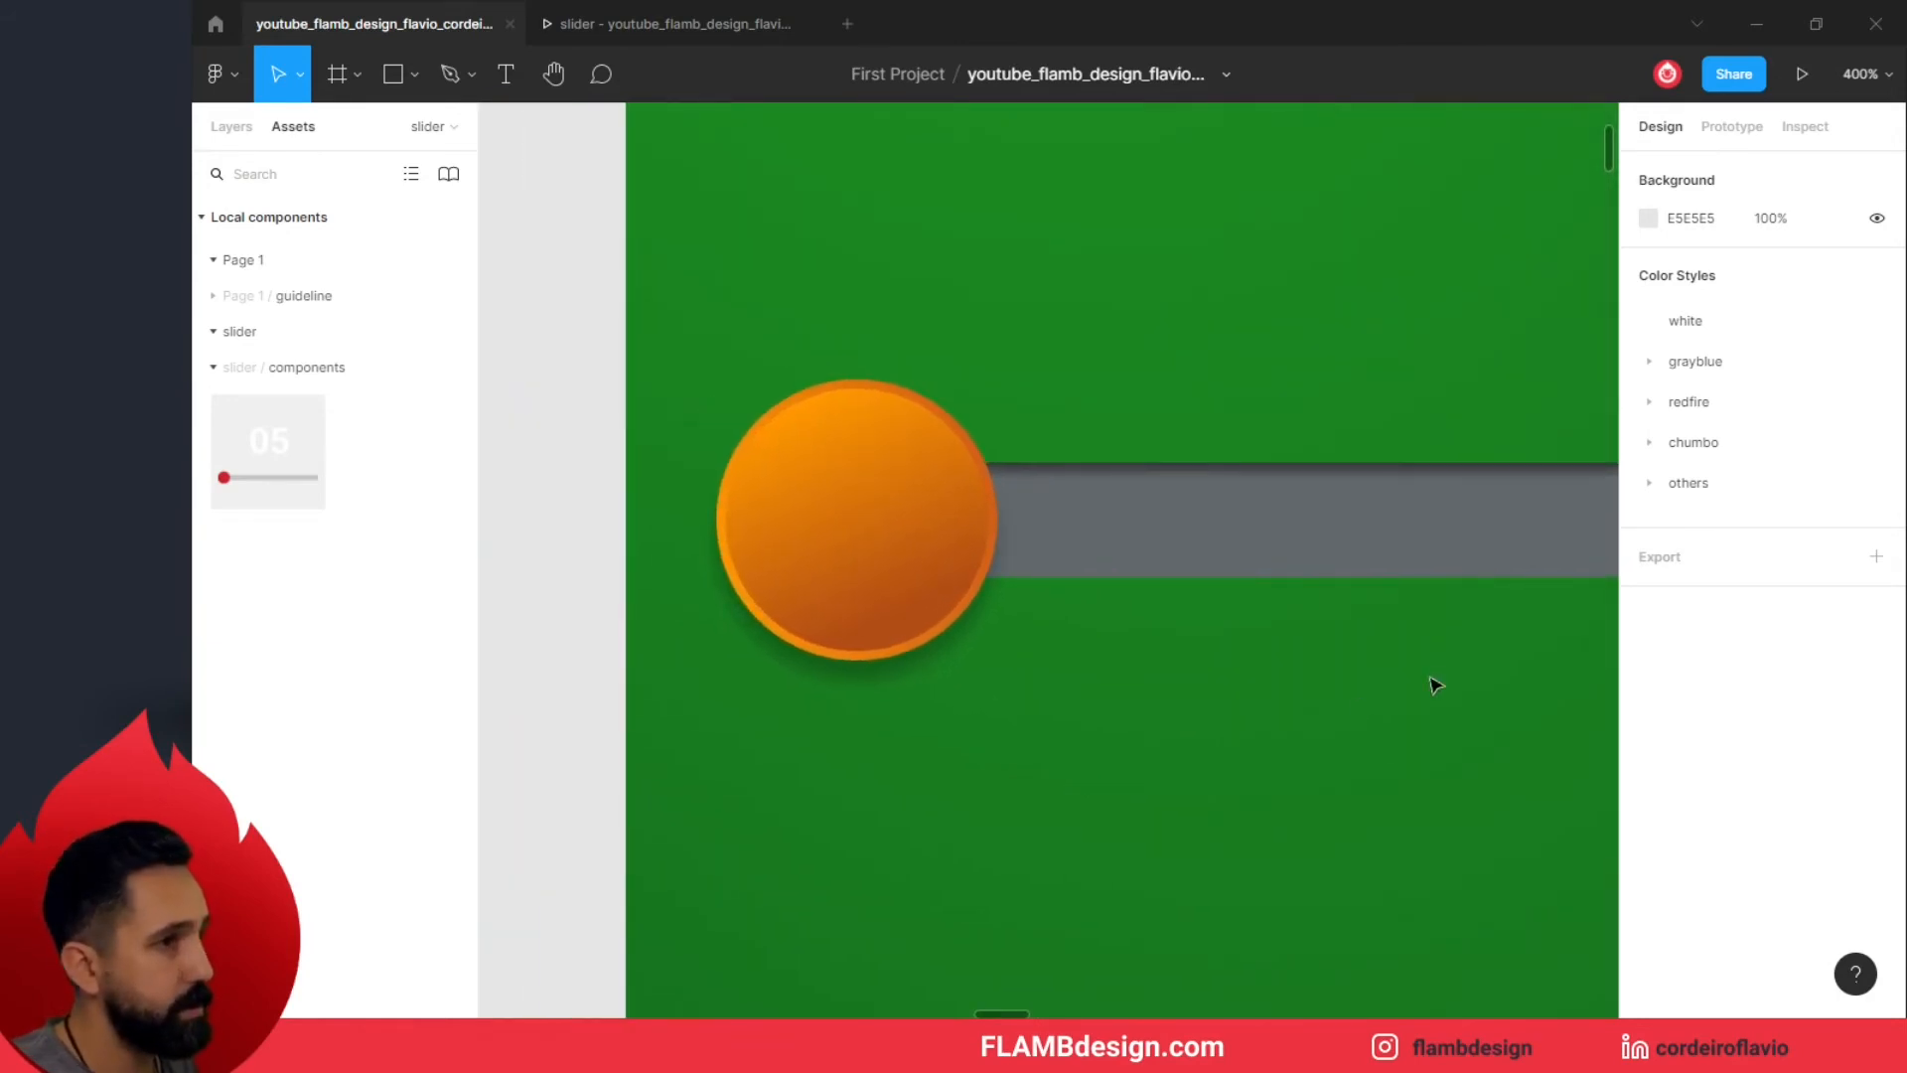
click(885, 515)
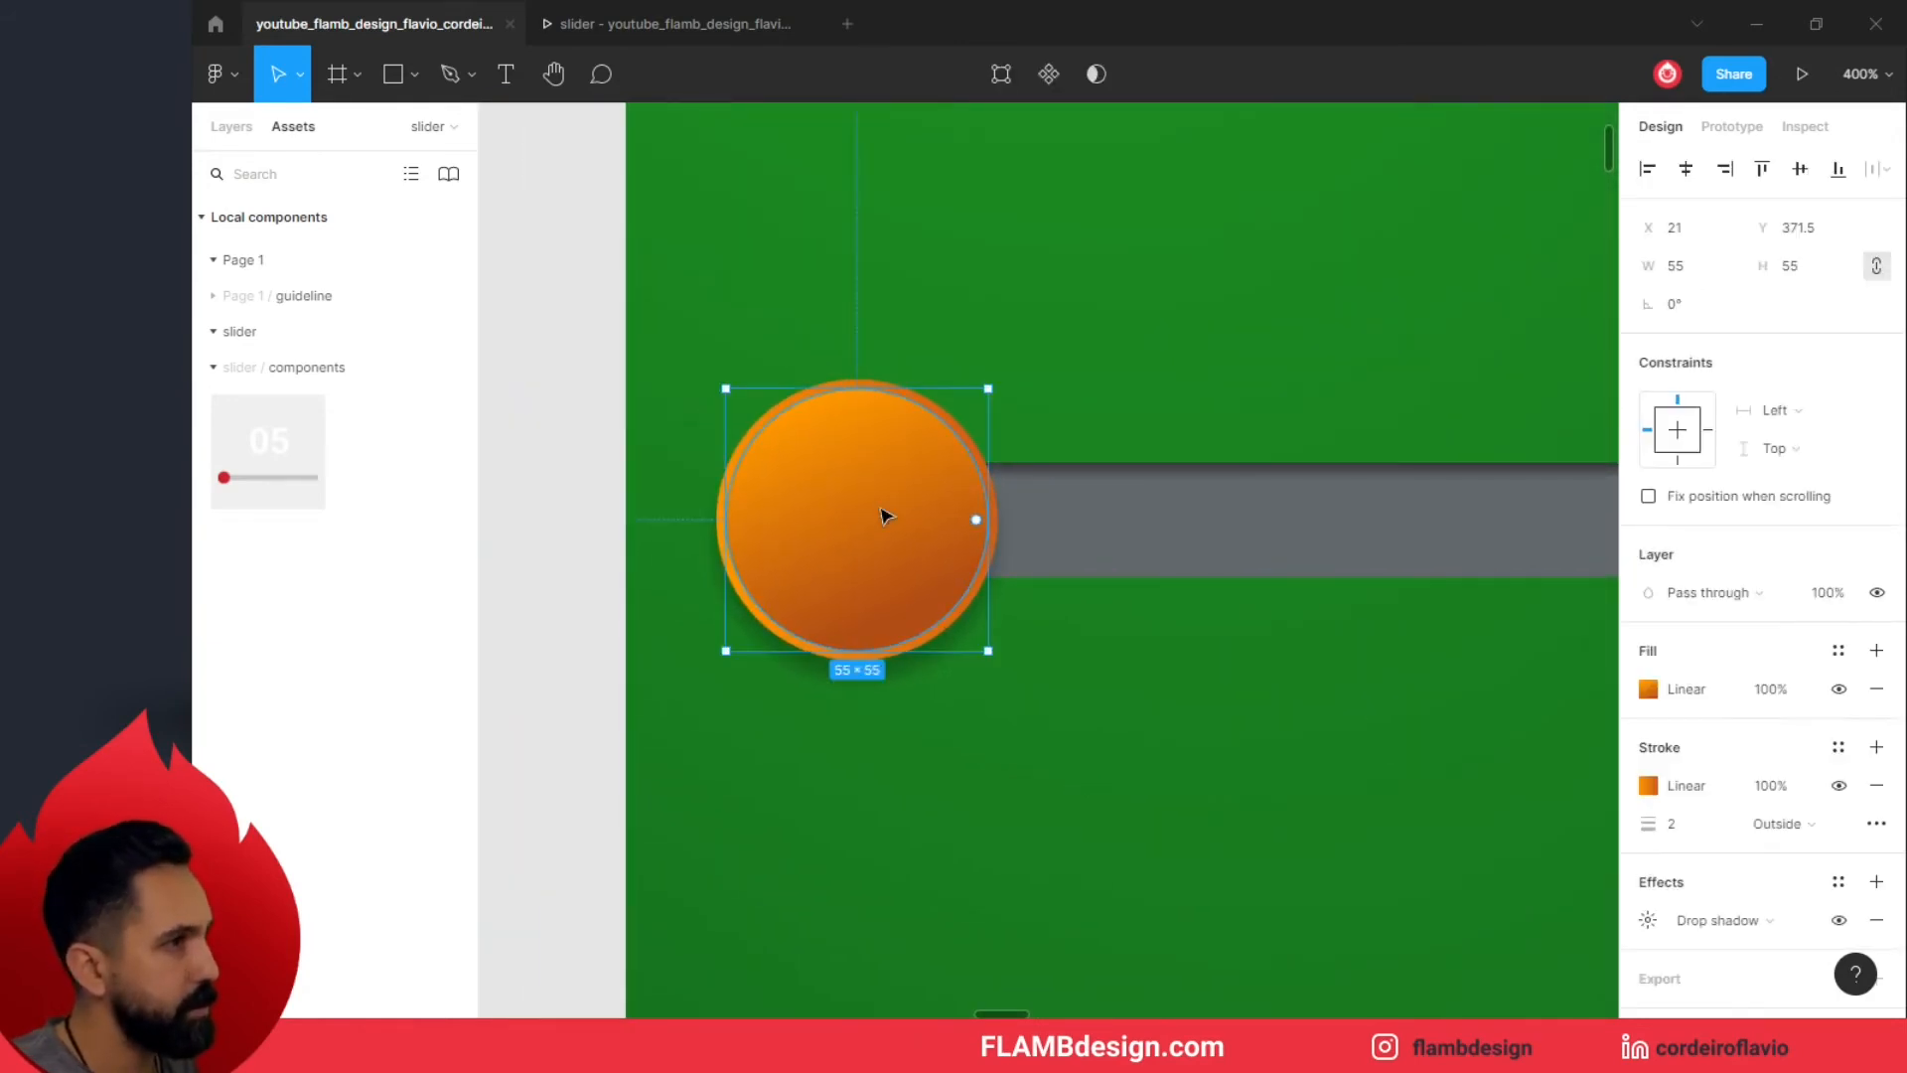
click(1649, 918)
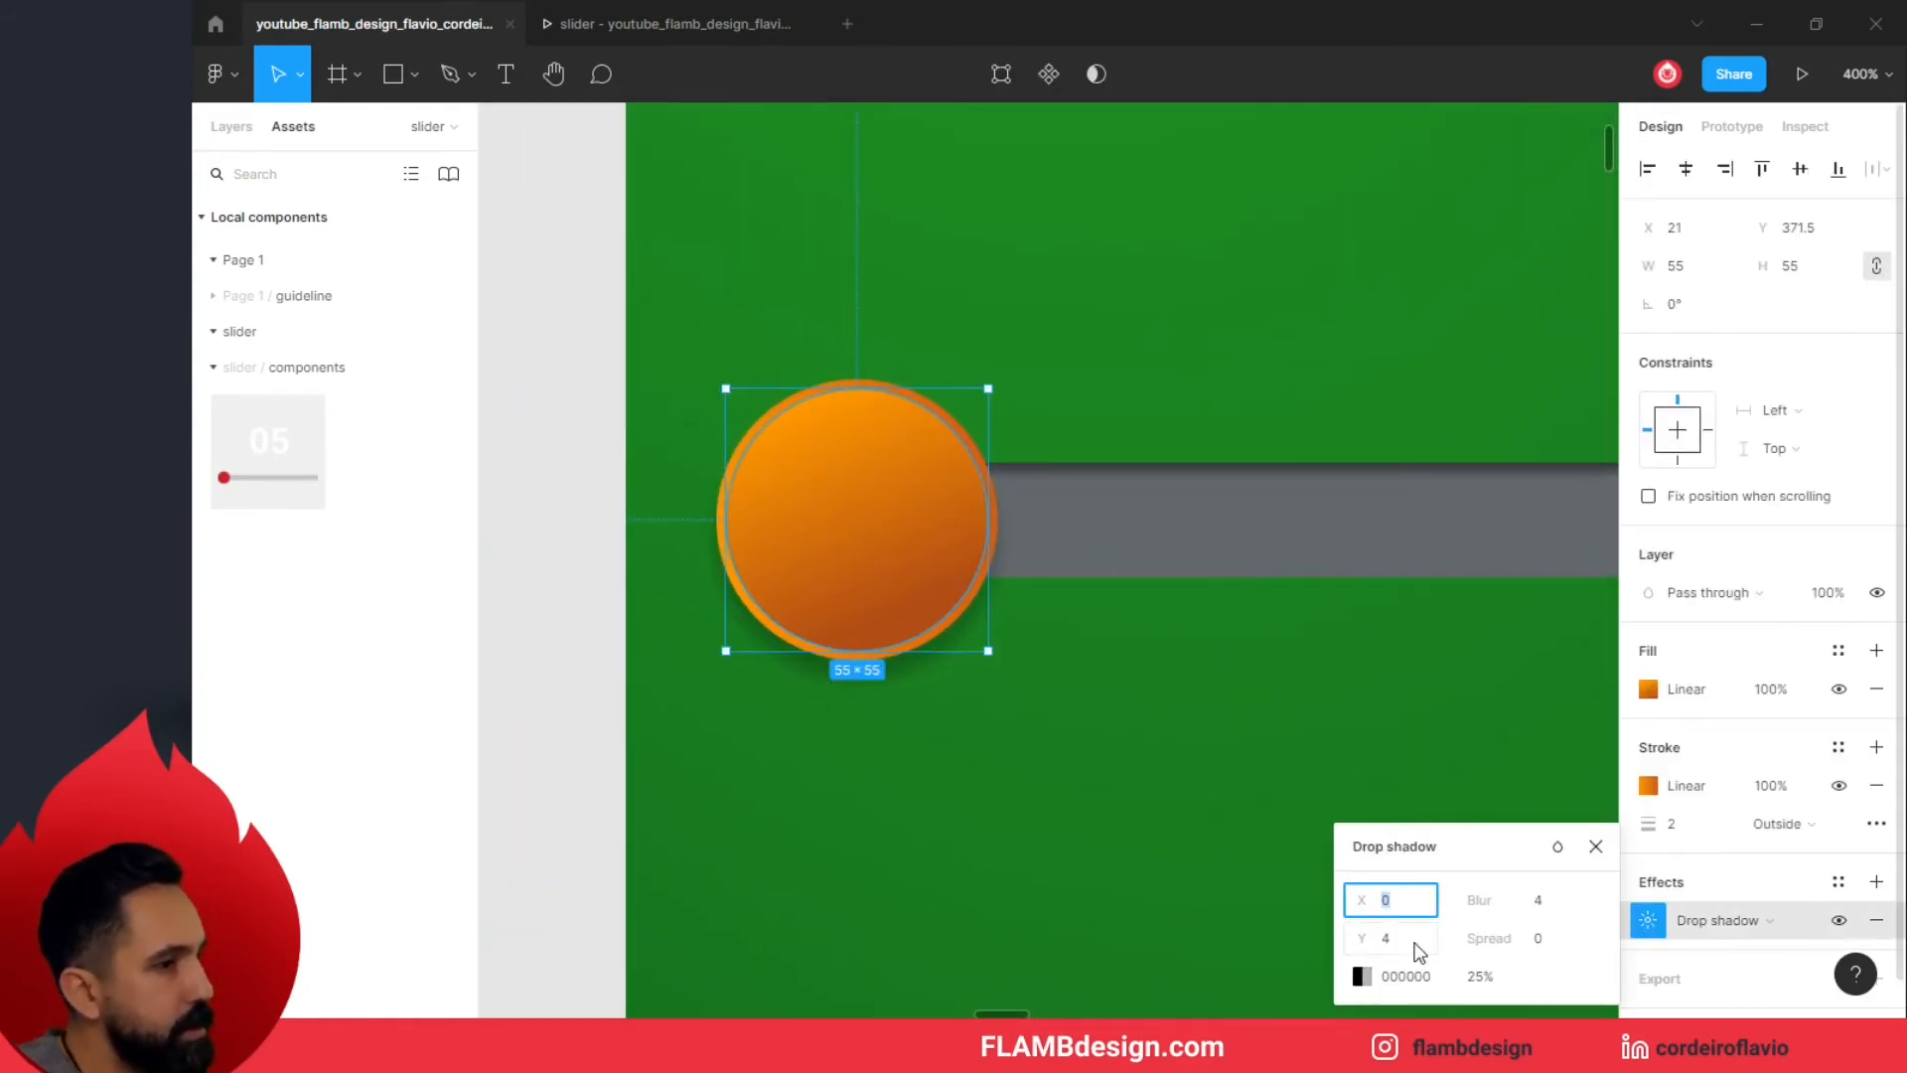
text(2)
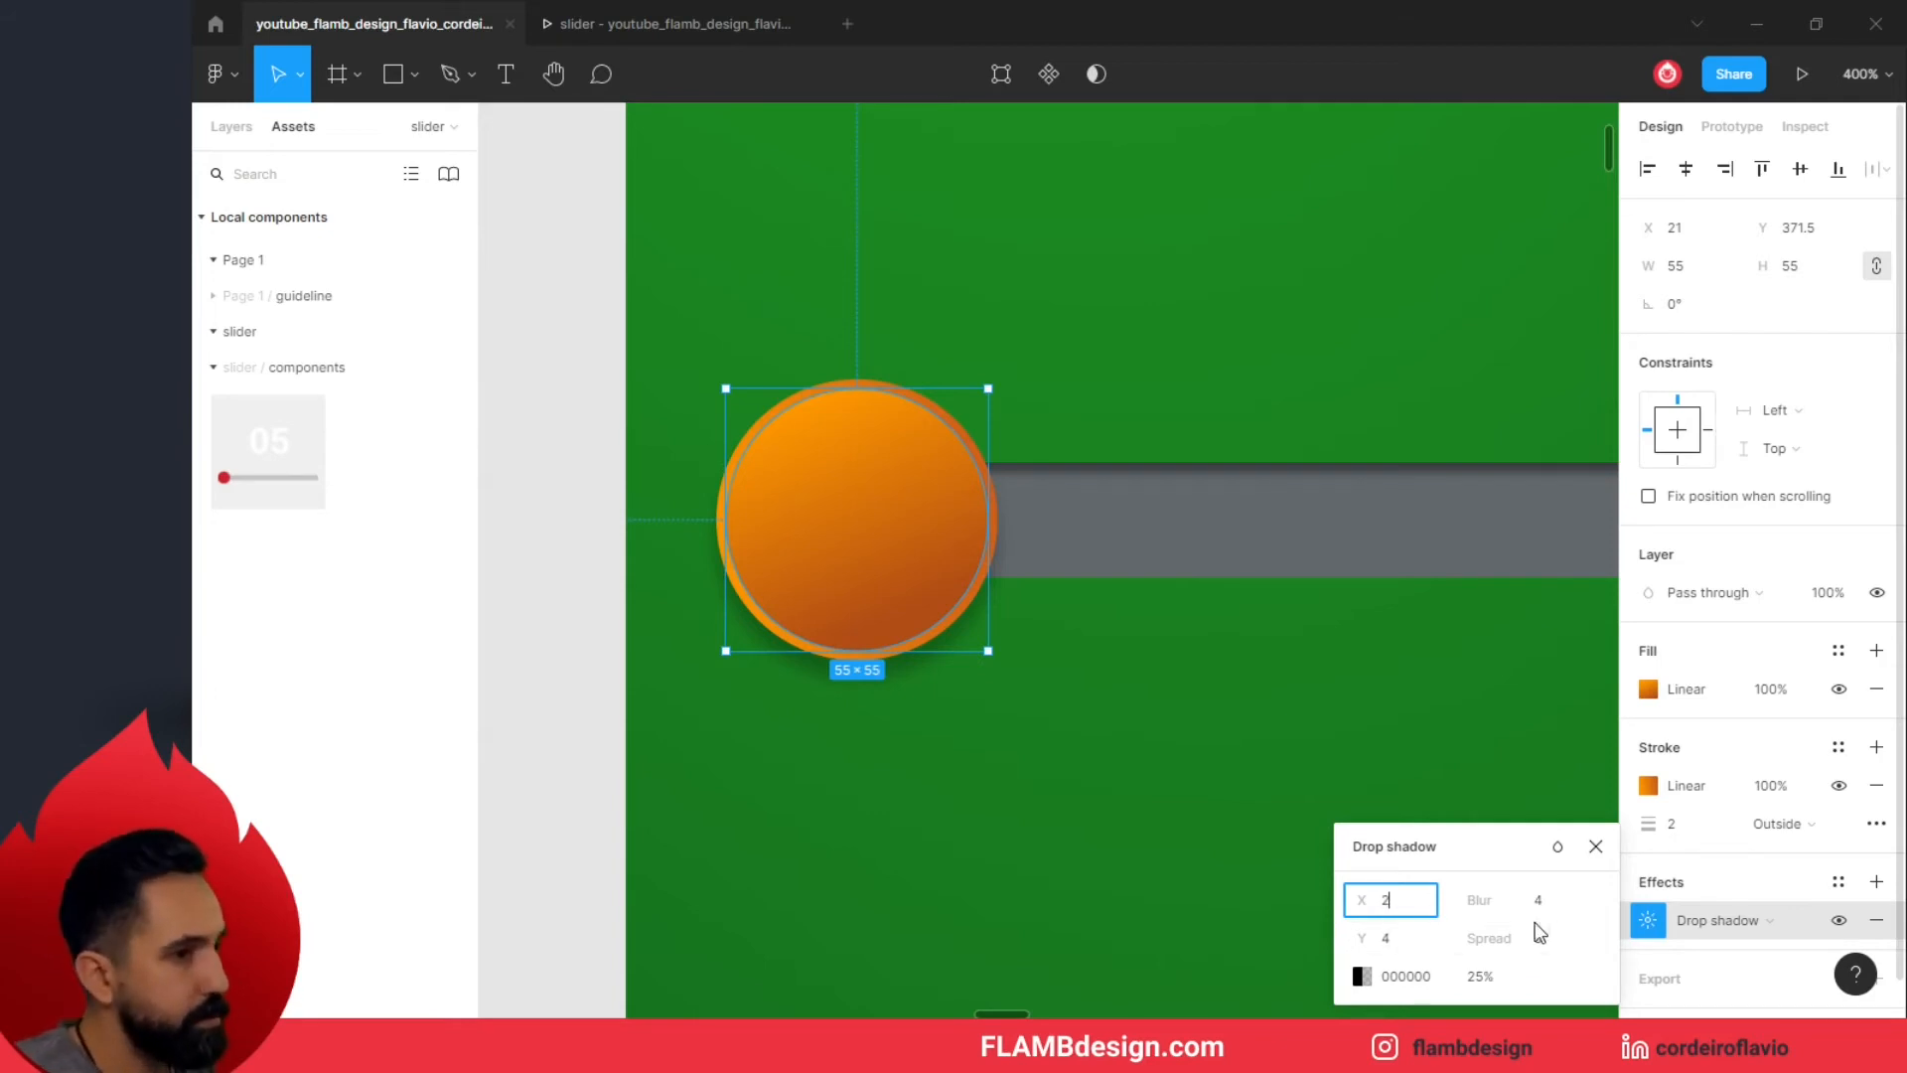
key(Return)
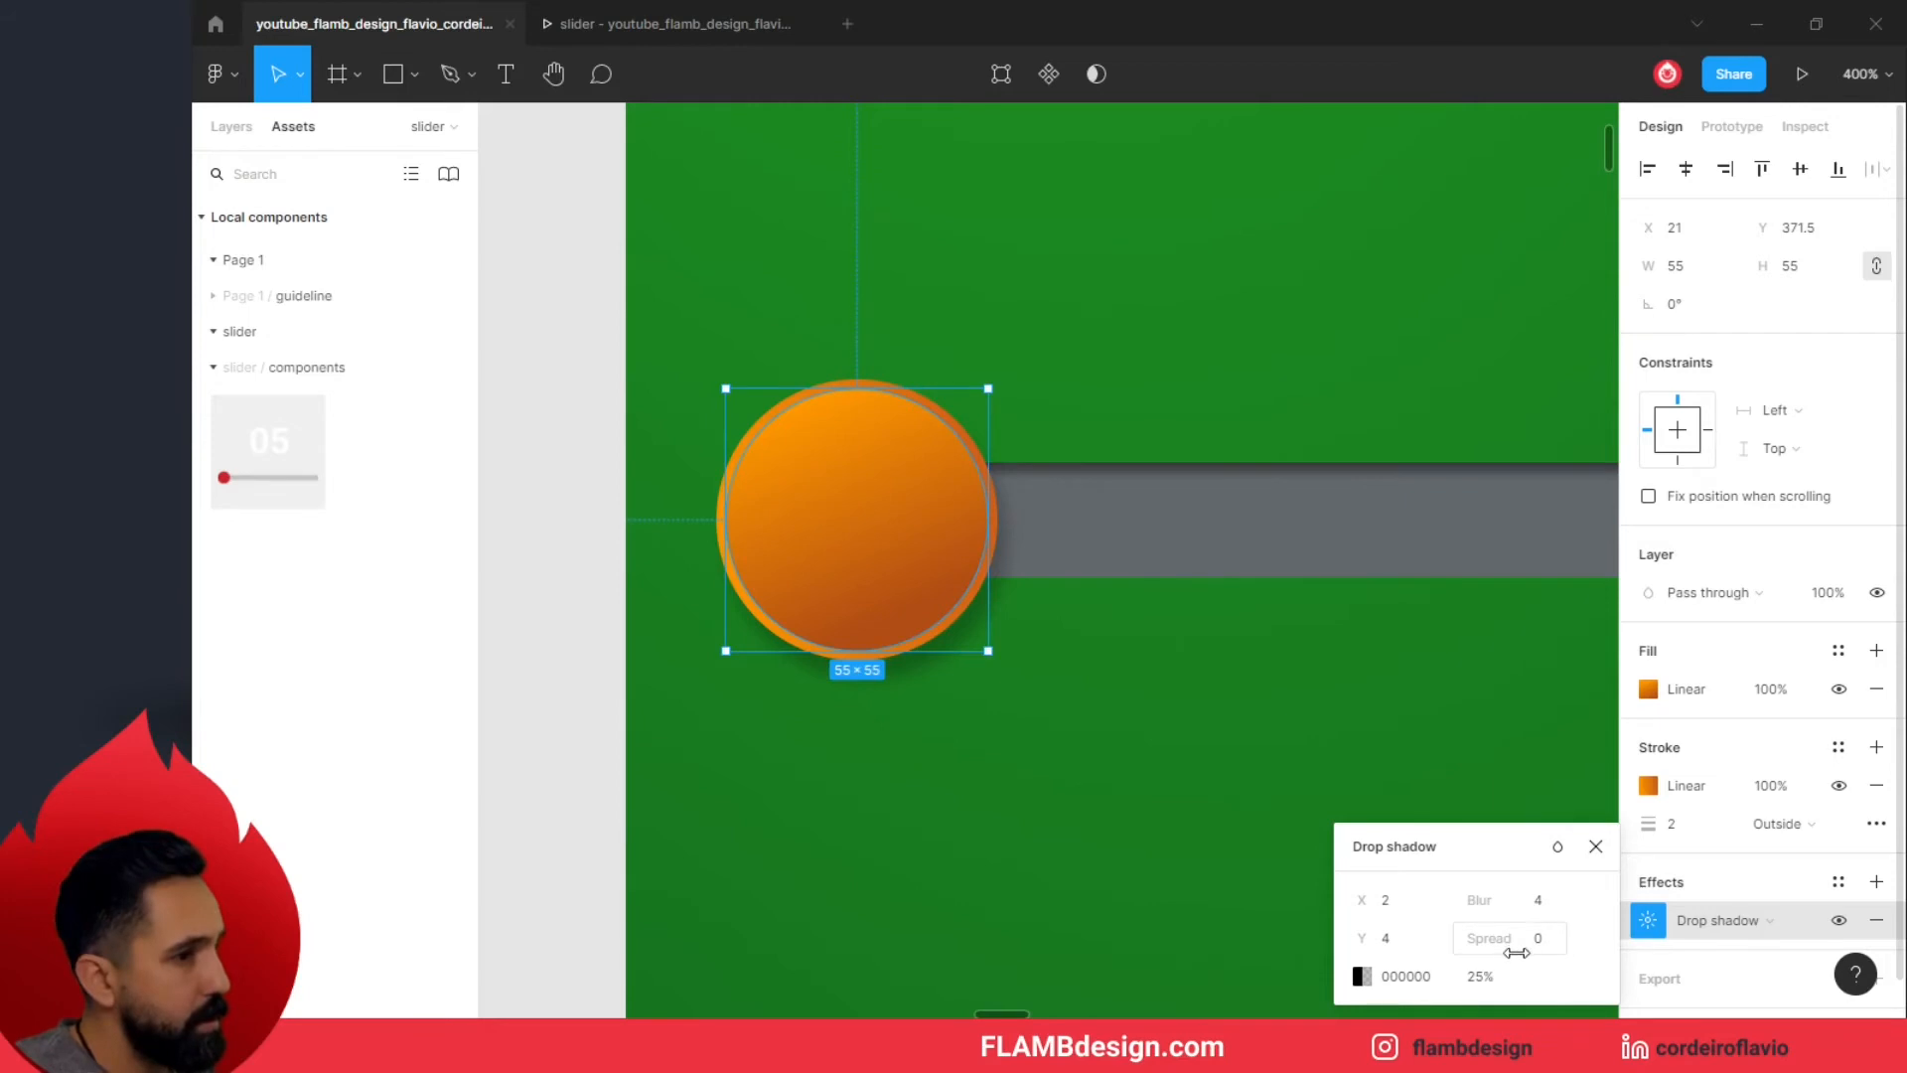
- Change the circle's drop shadow colour to the very dark green 0D200B
click(1361, 977)
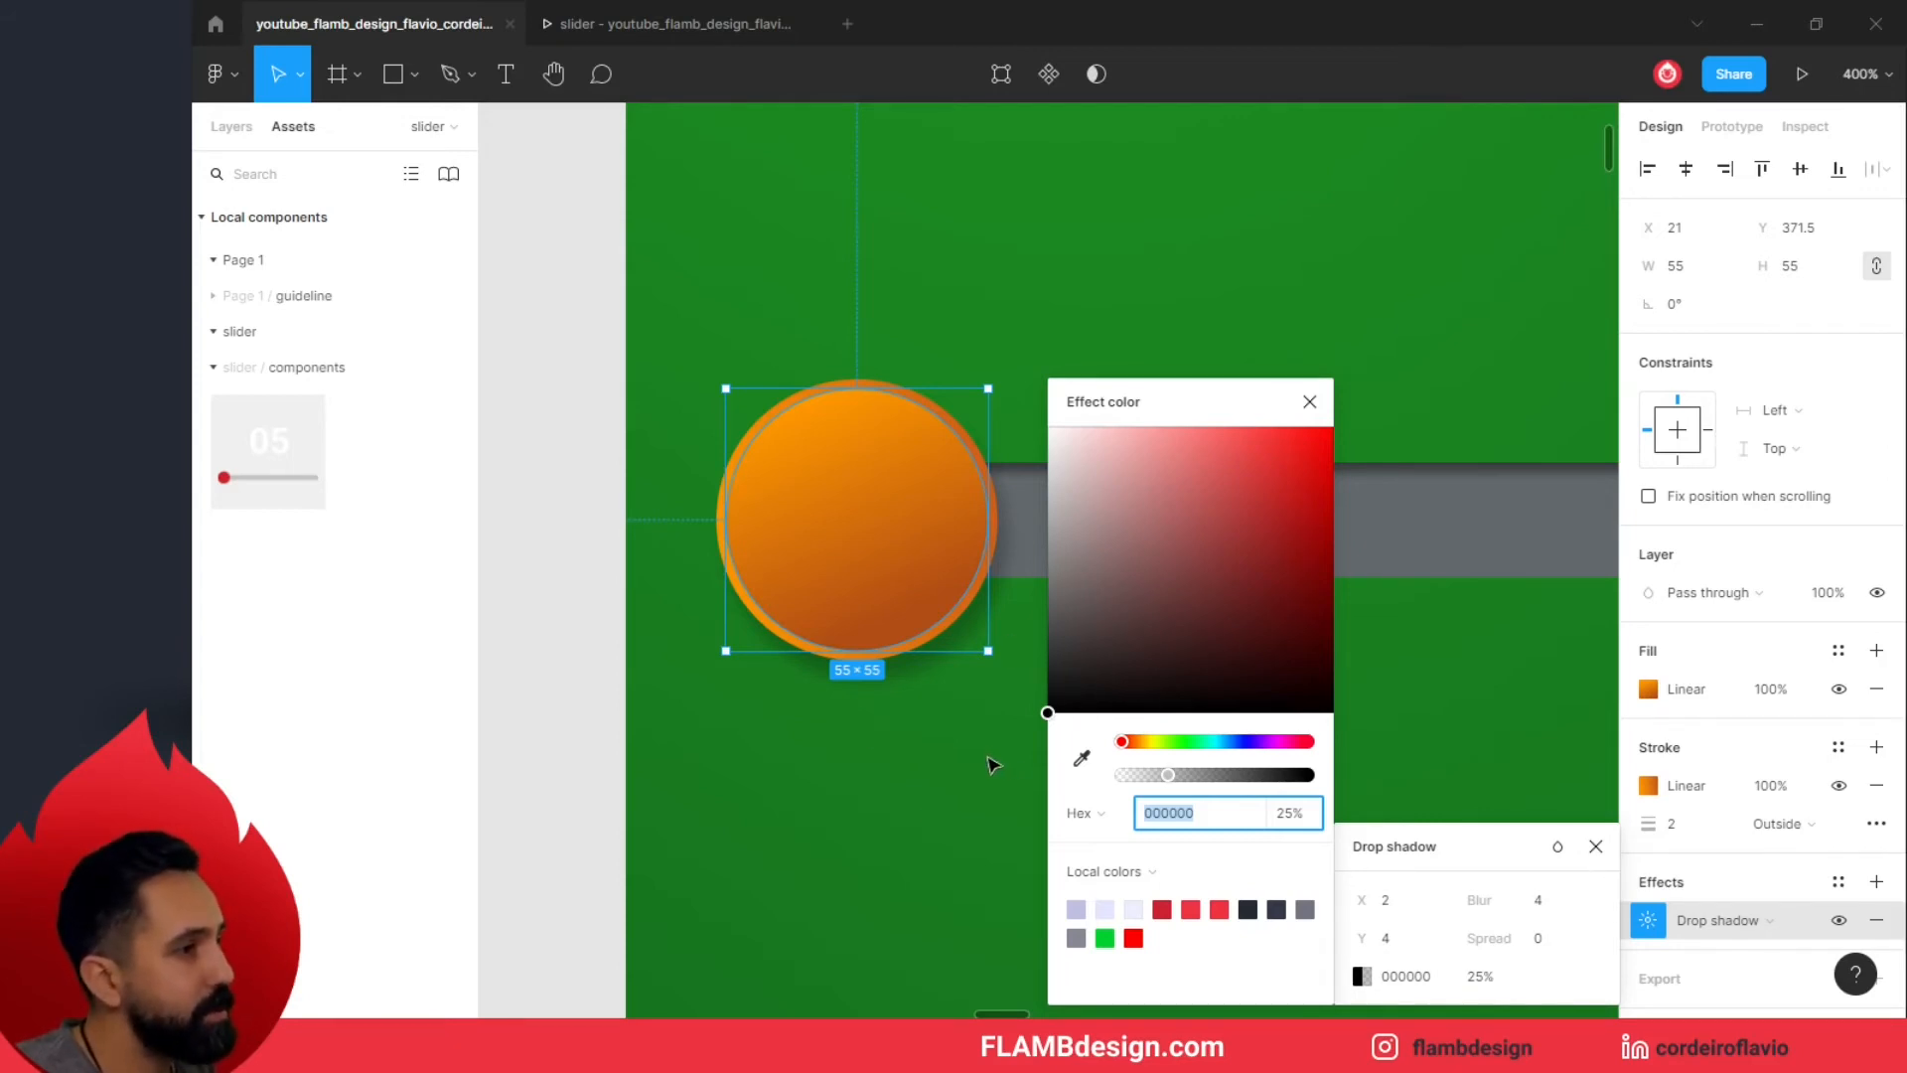
click(1187, 742)
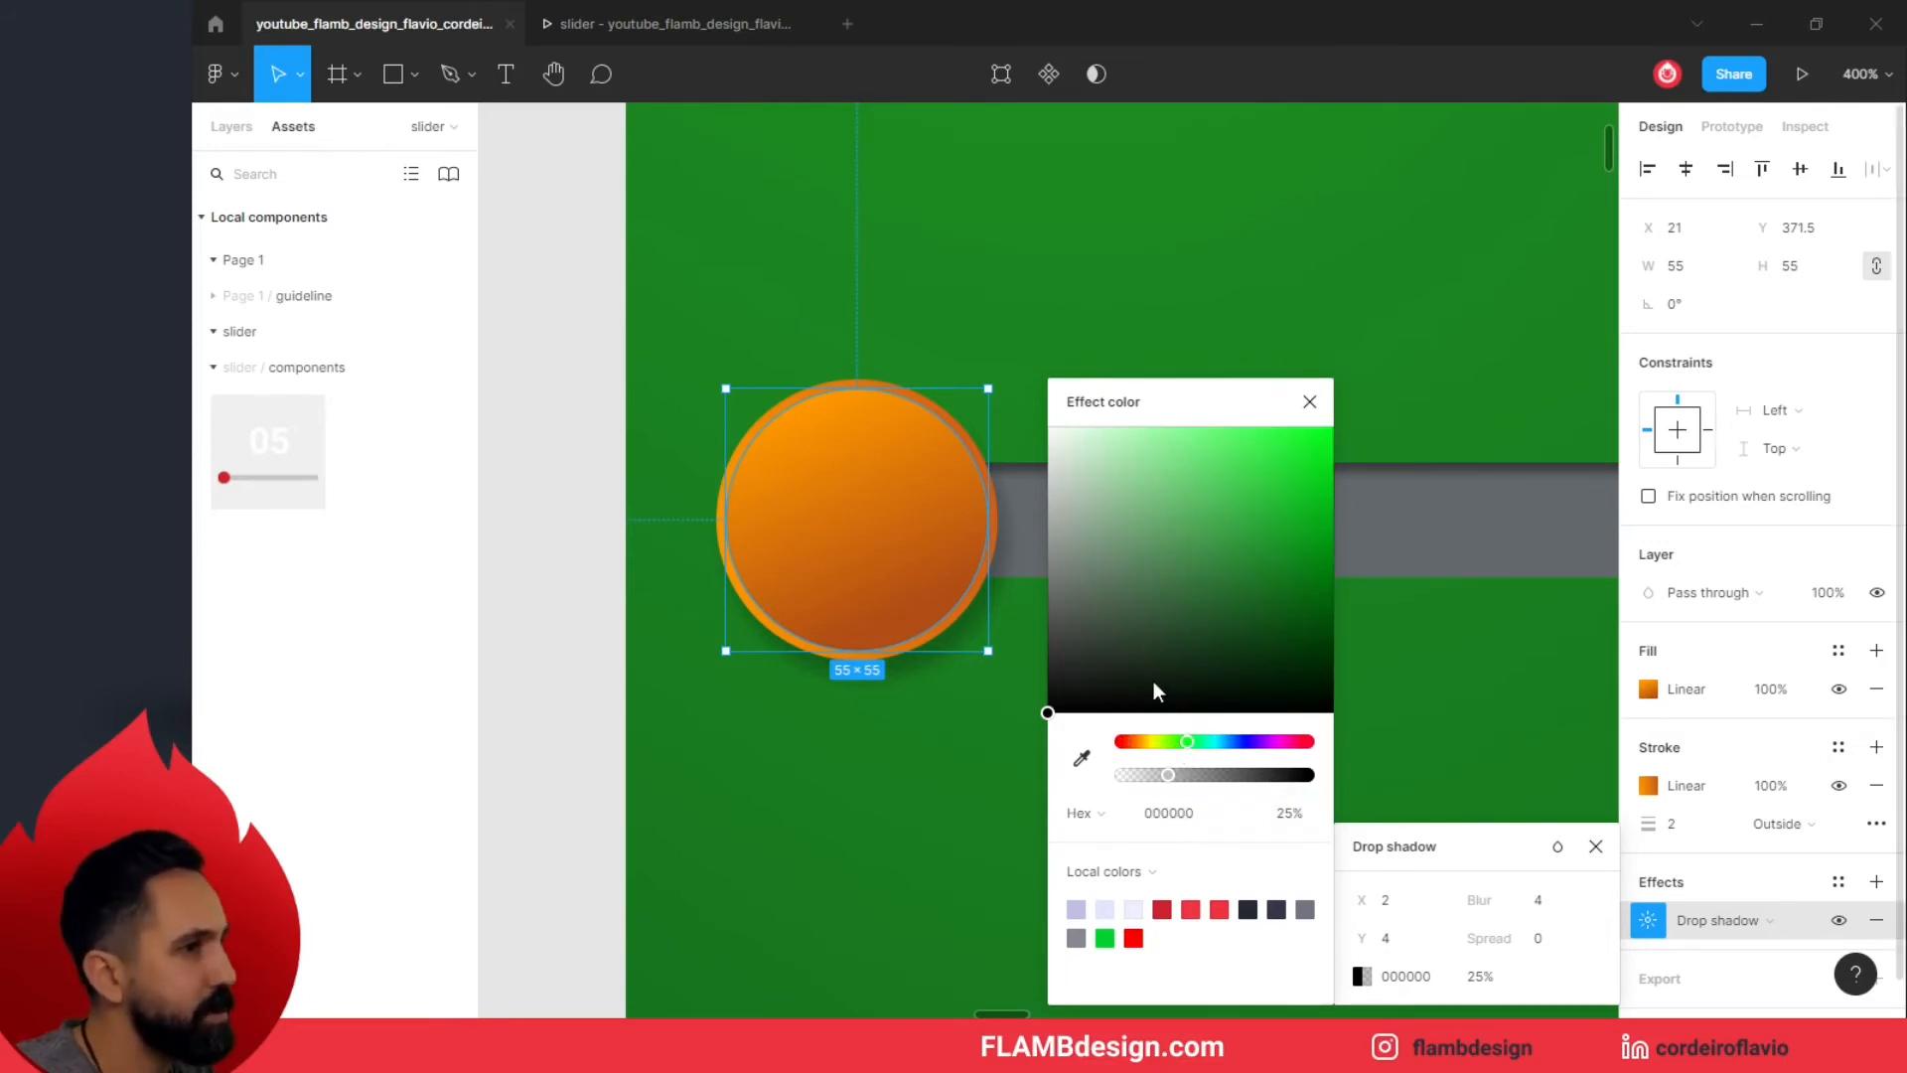
click(1175, 742)
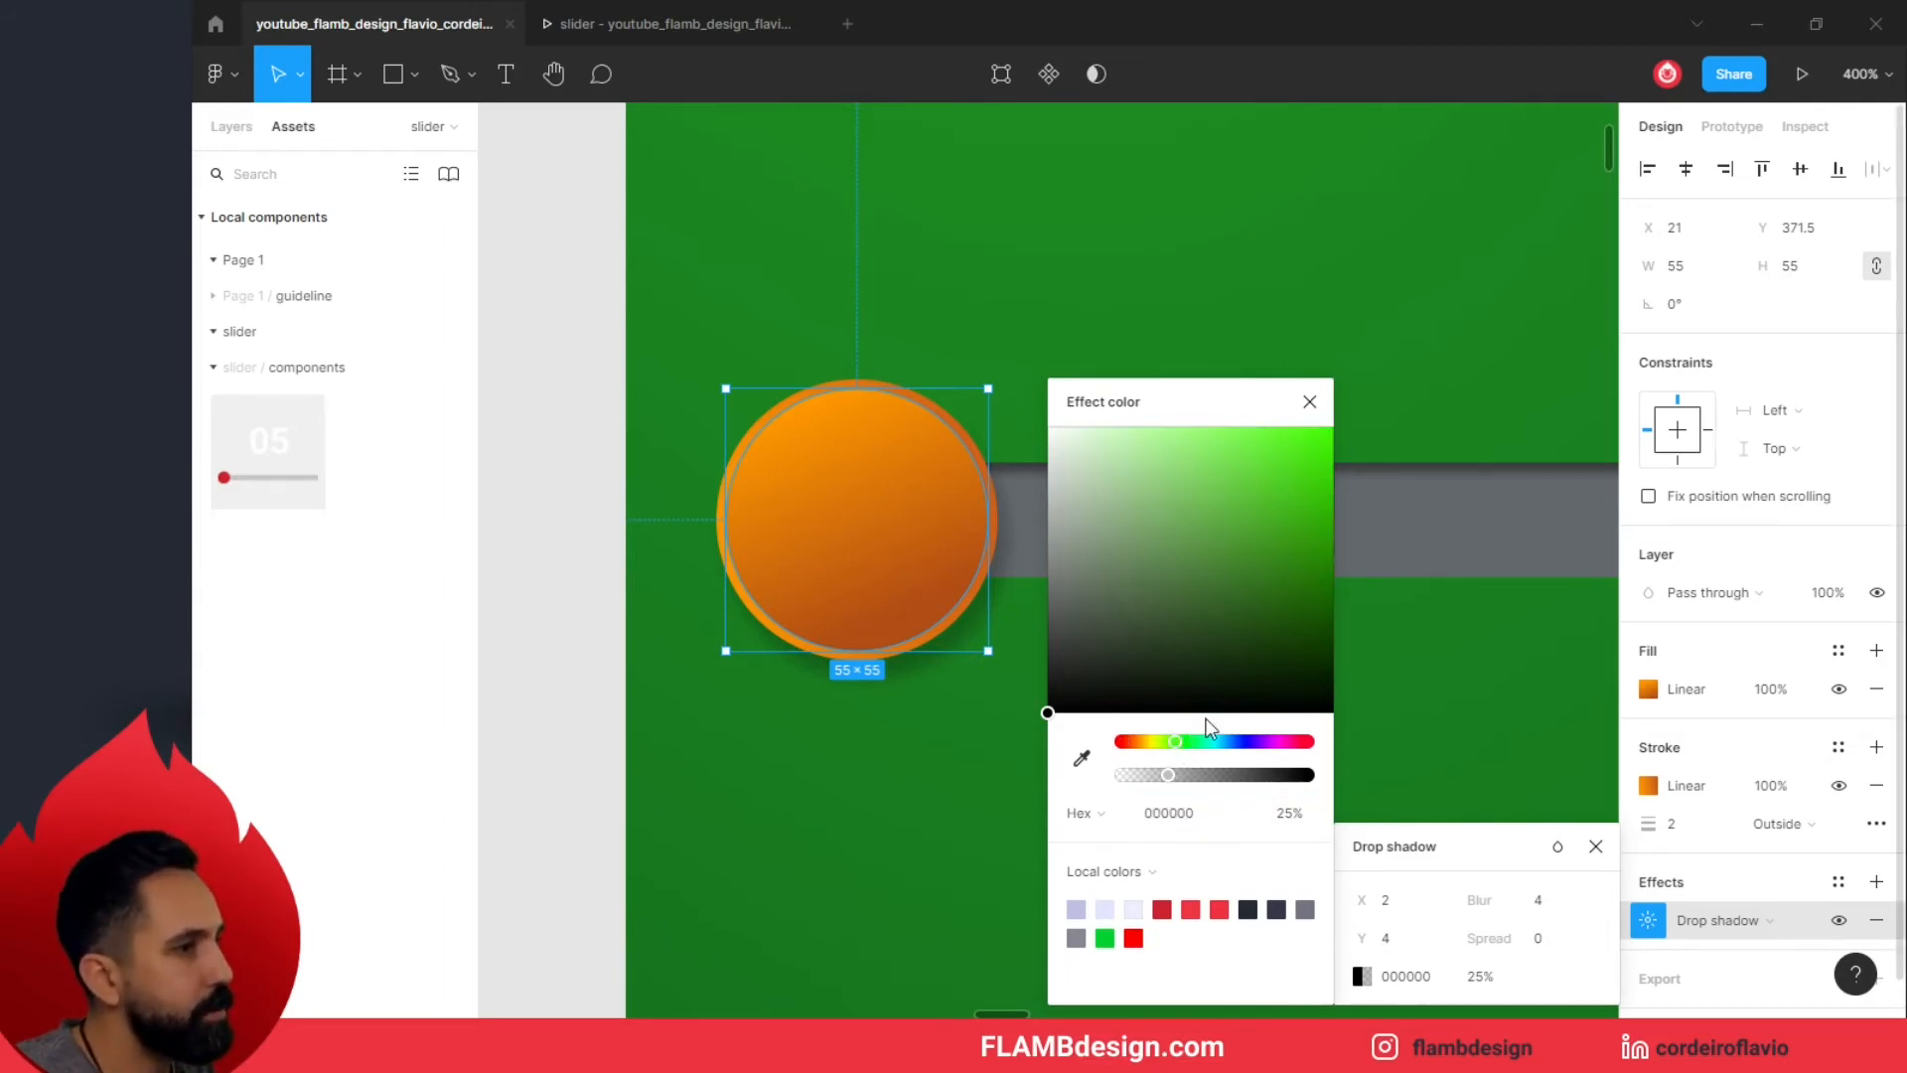
click(1191, 747)
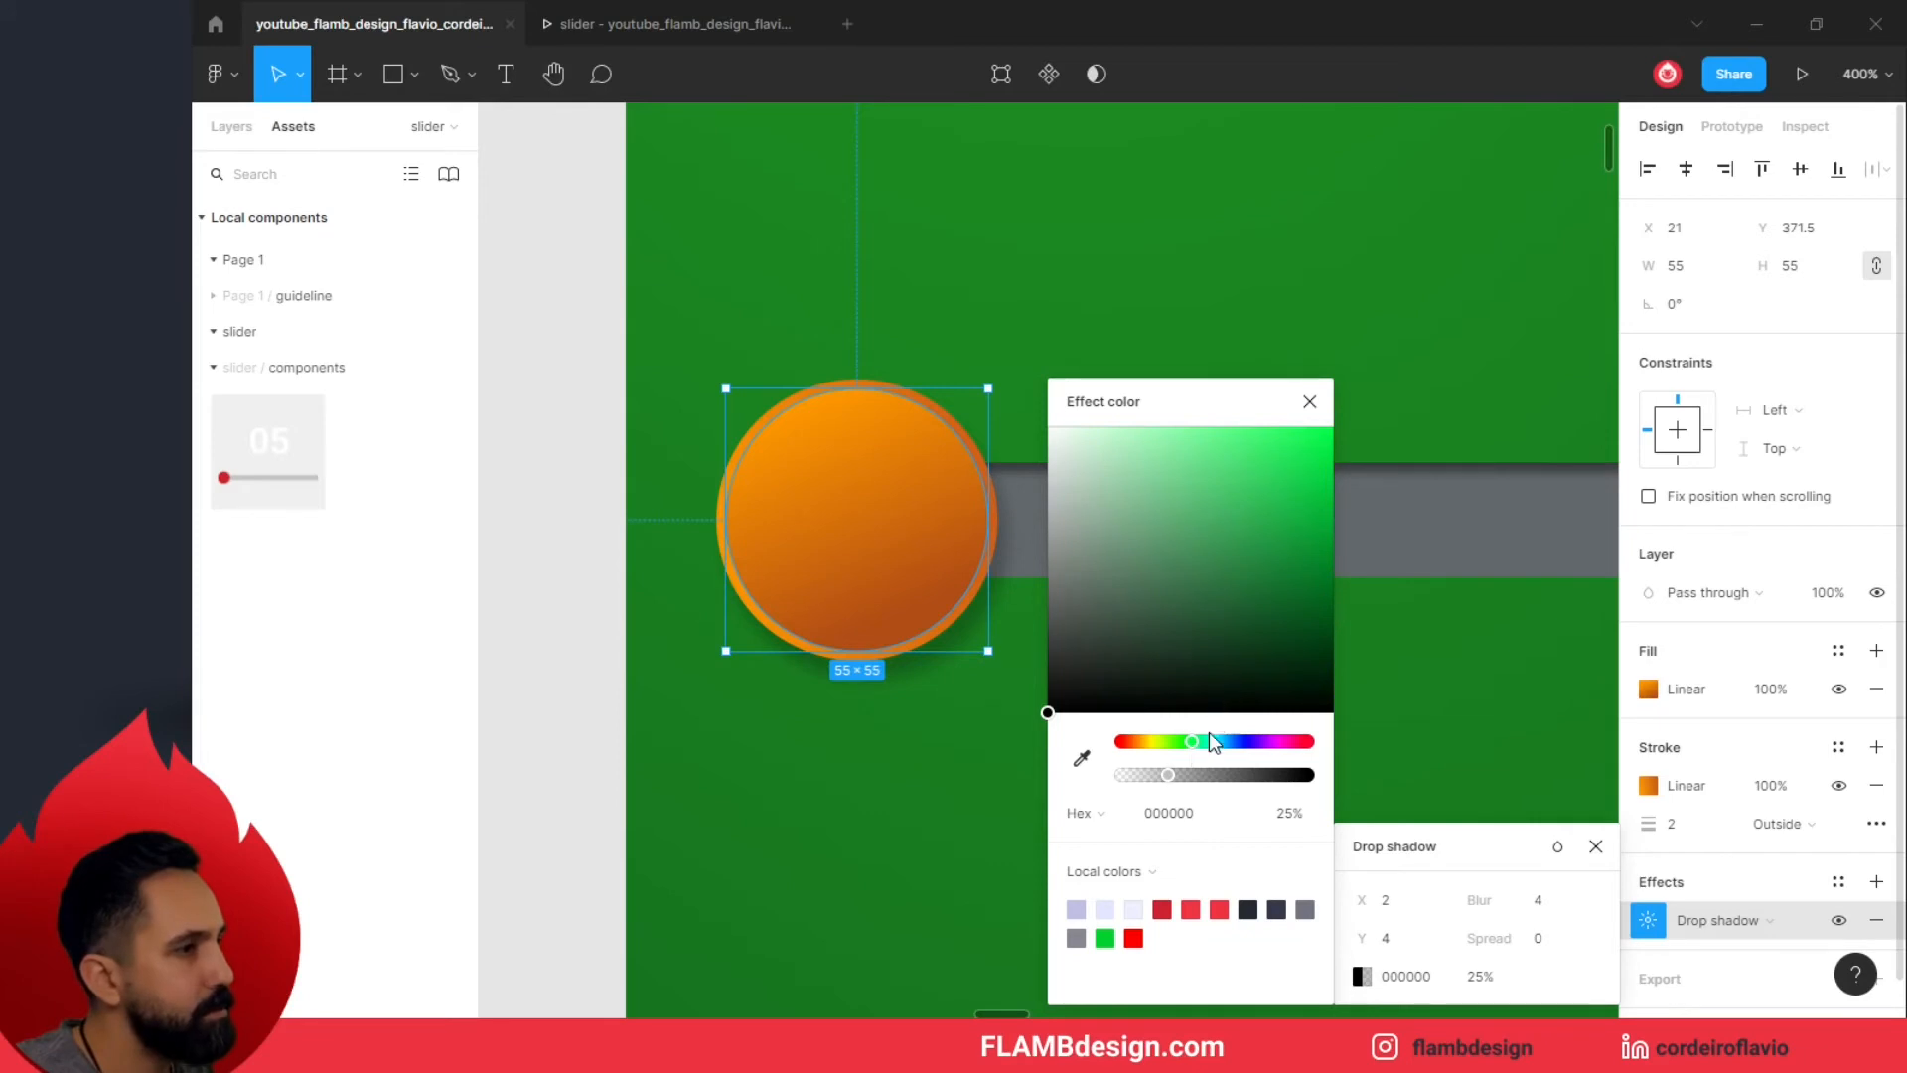
click(1181, 742)
click(1210, 656)
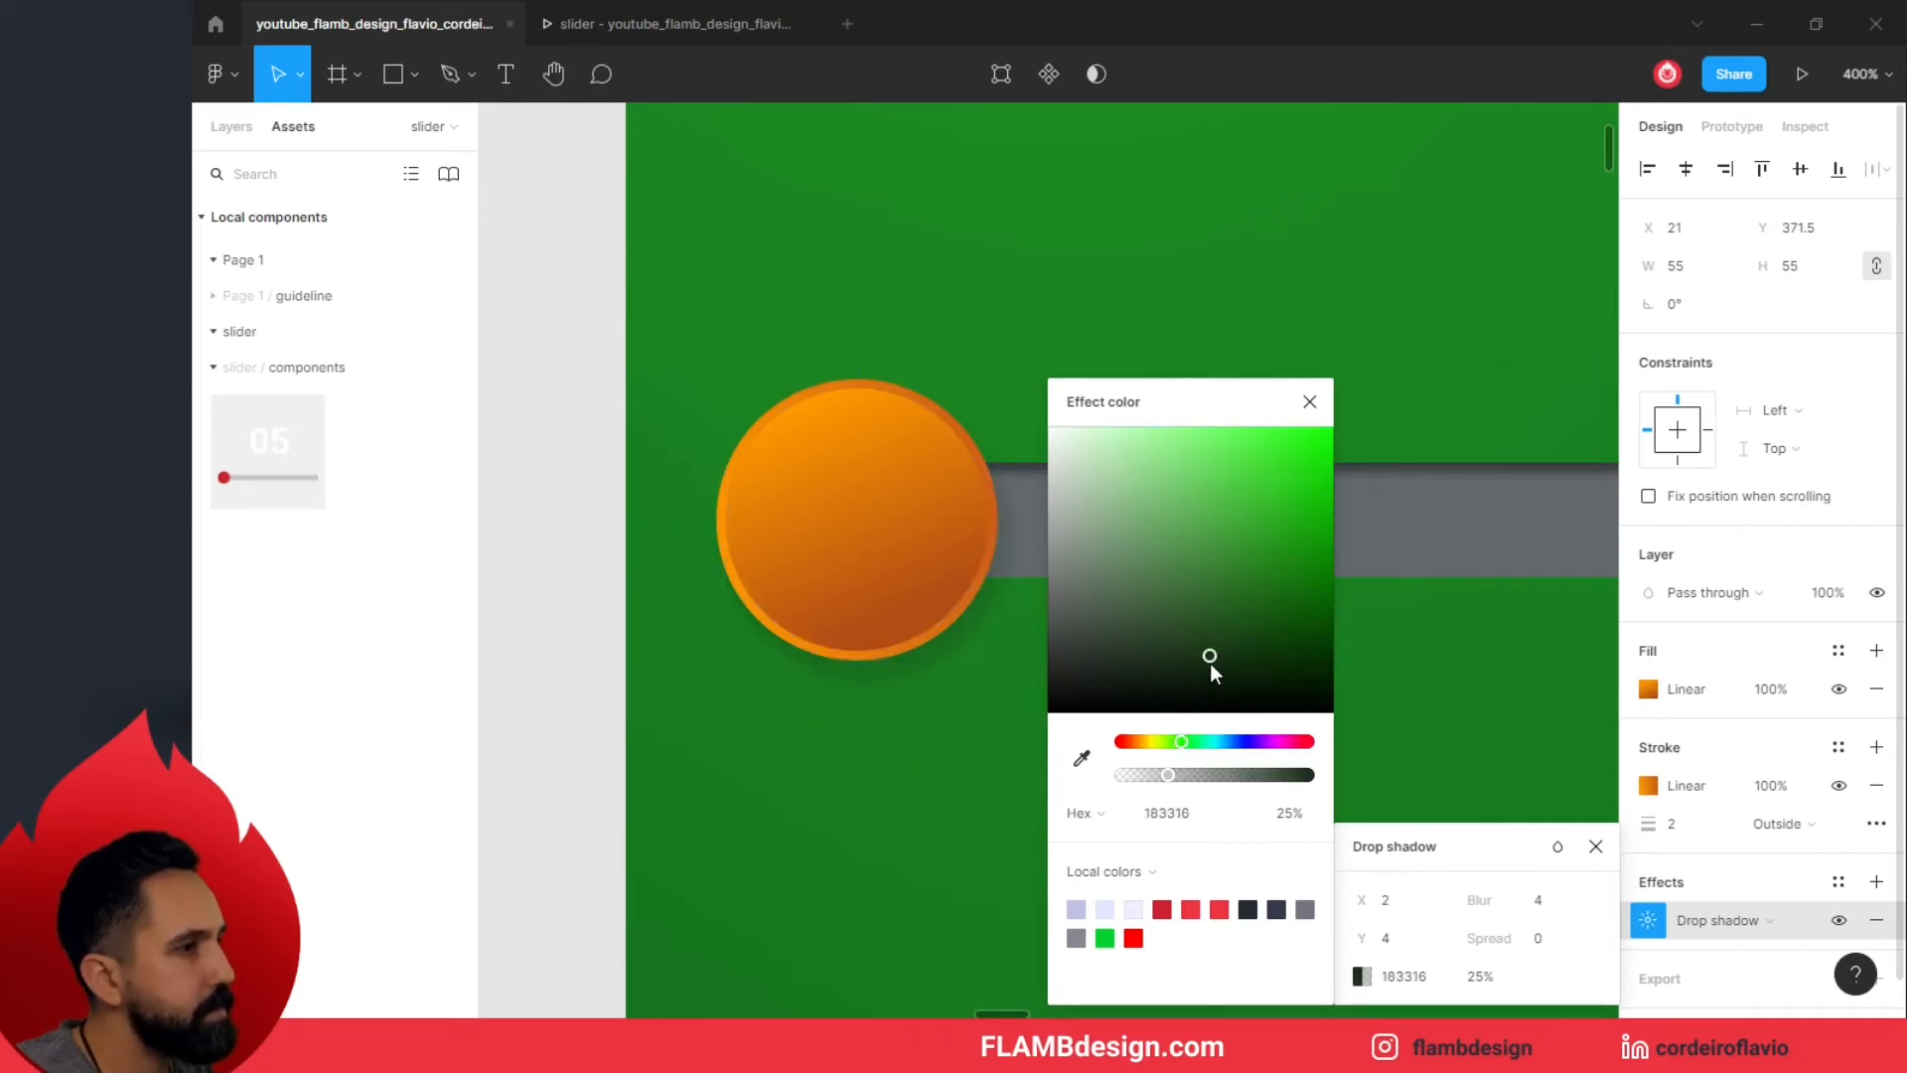
drag(1210, 664, 1237, 684)
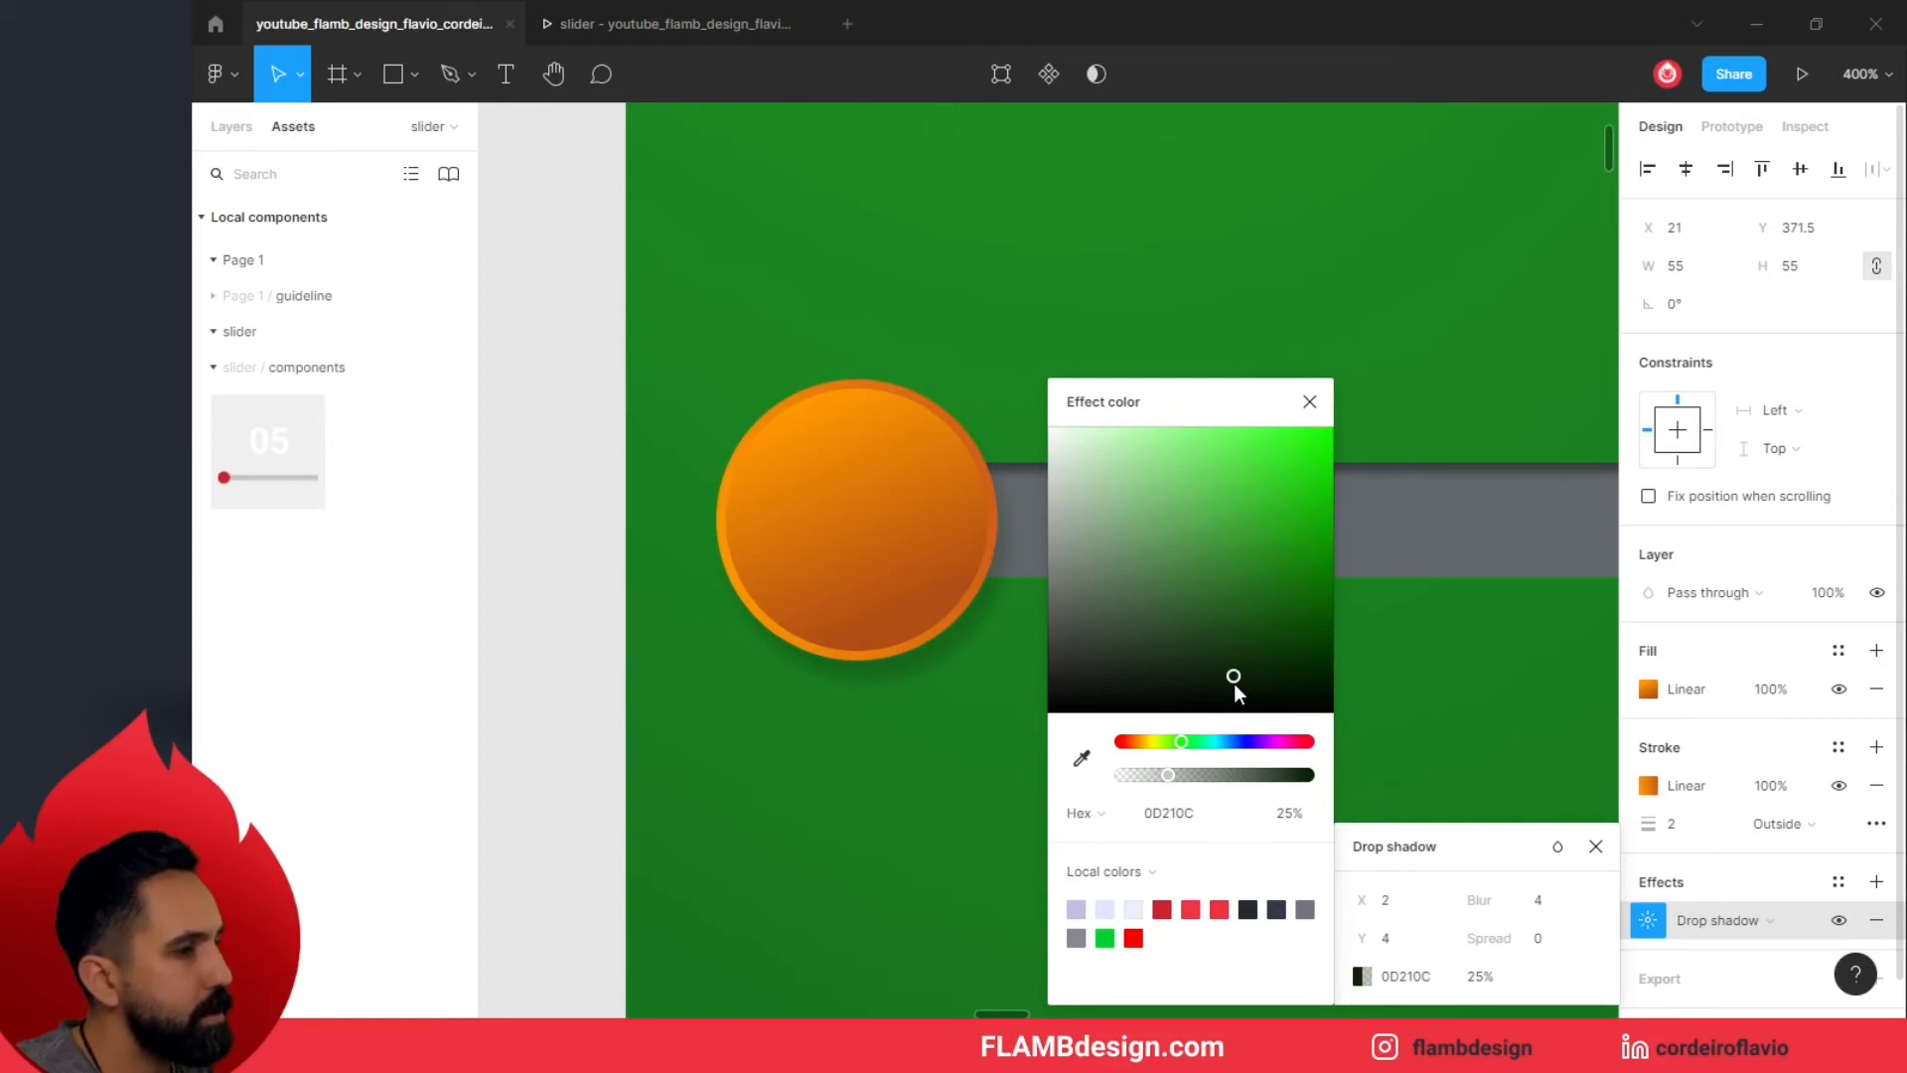
click(1231, 683)
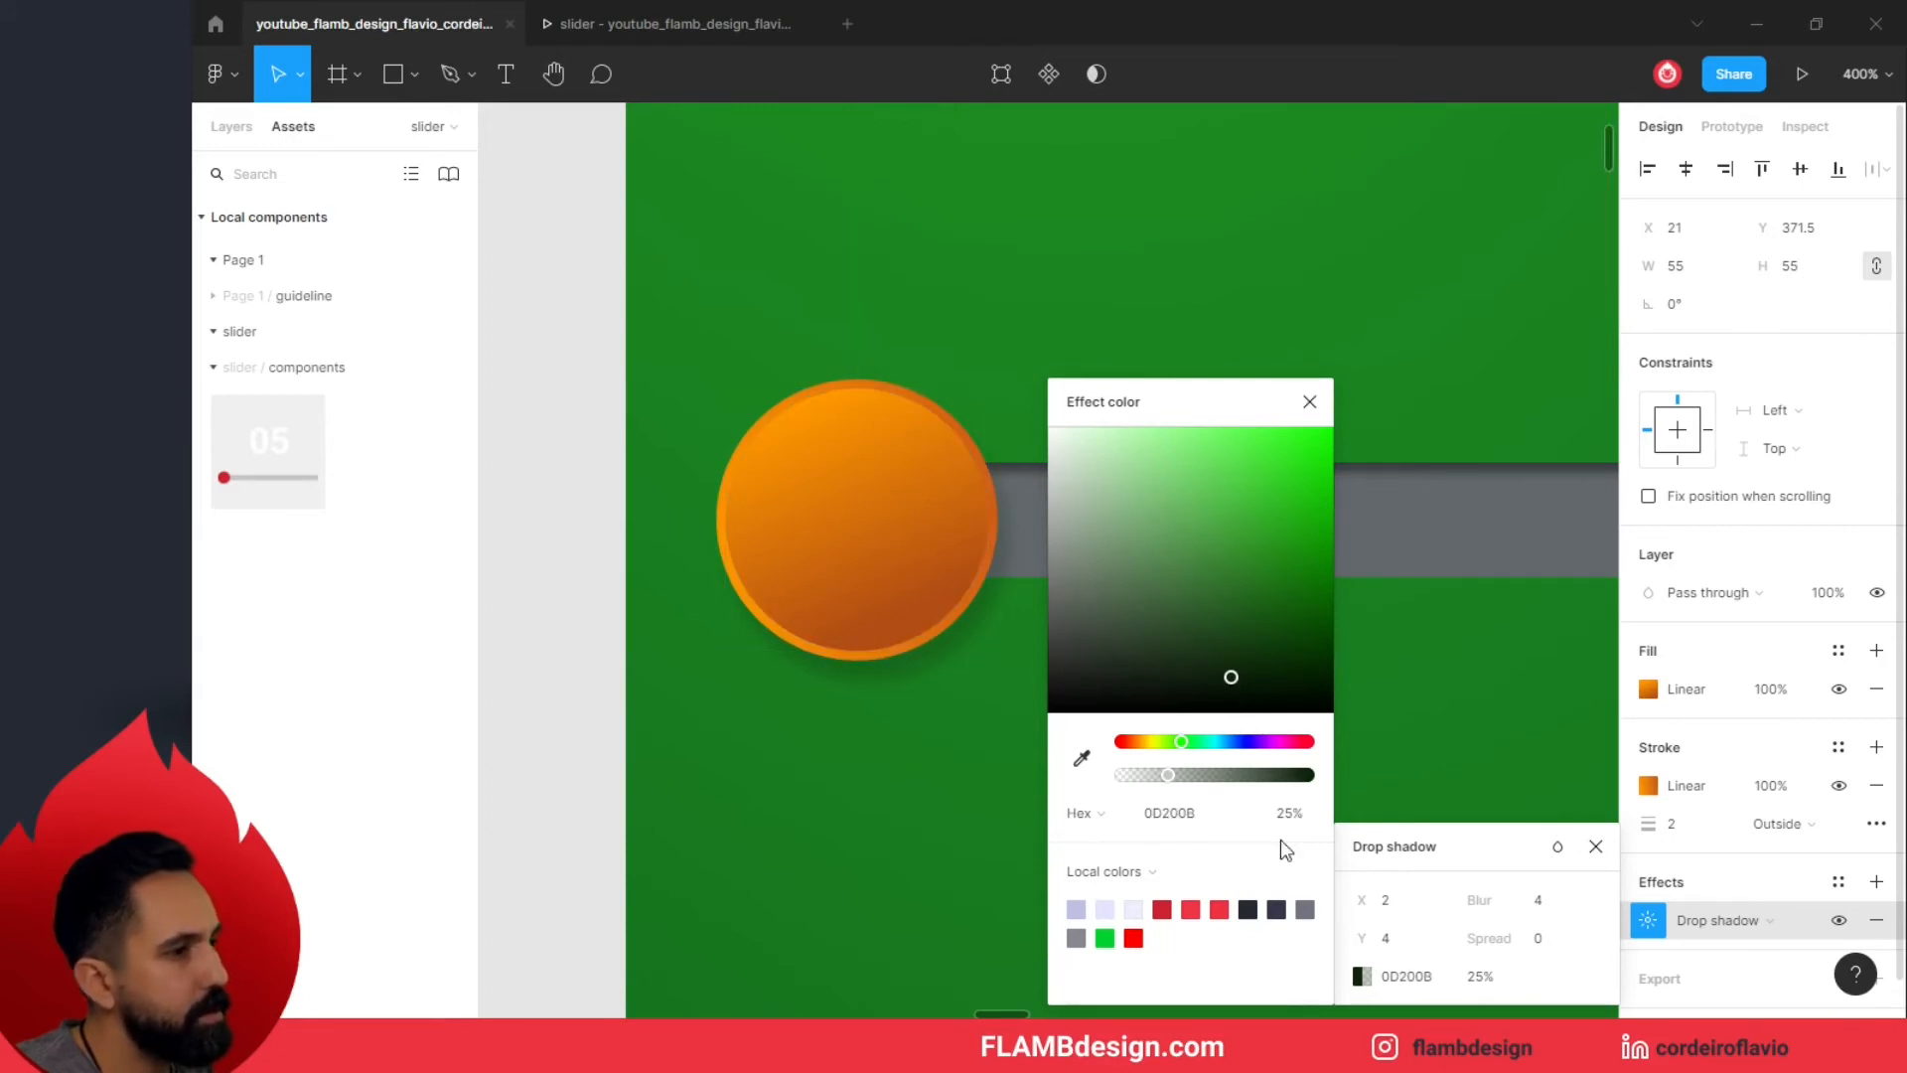
- Set the circle's drop shadow opacity to 40%, then close the shadow settings and deselect the circle
click(1290, 815)
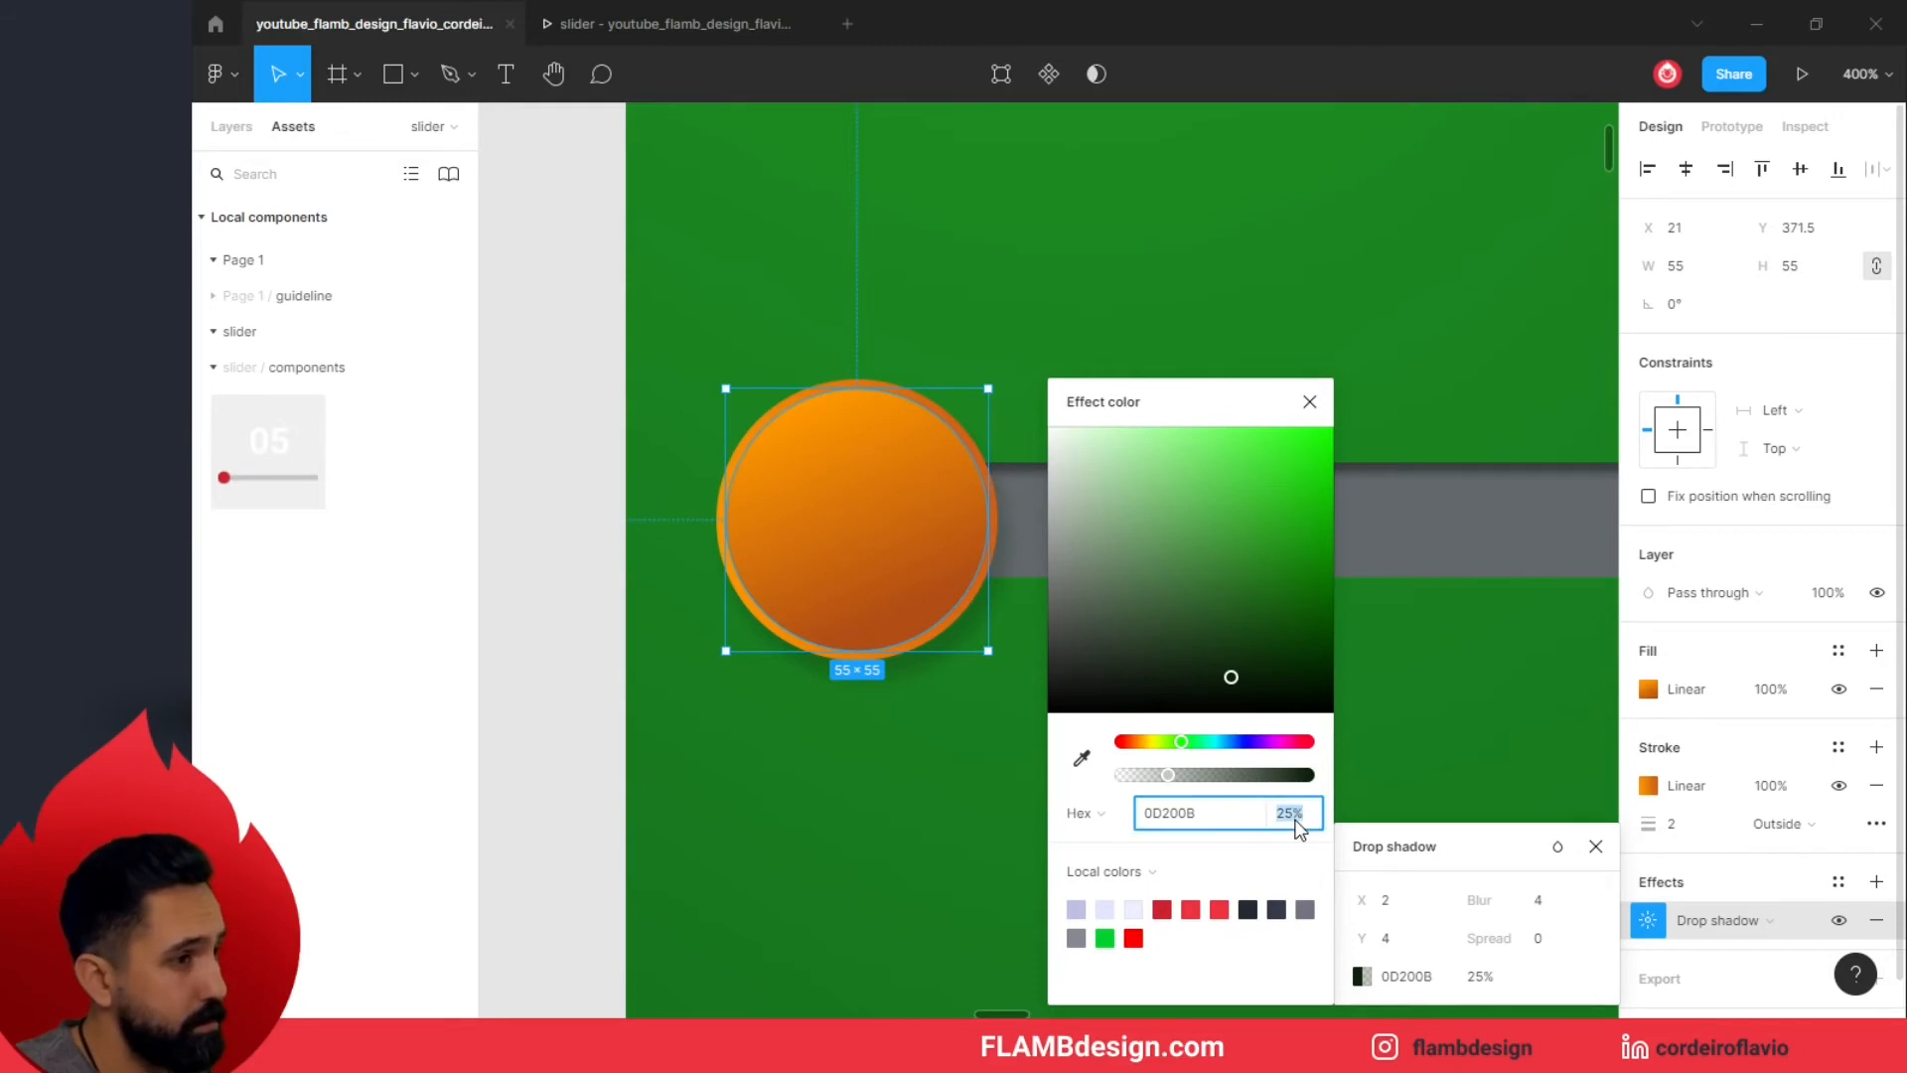
click(1480, 976)
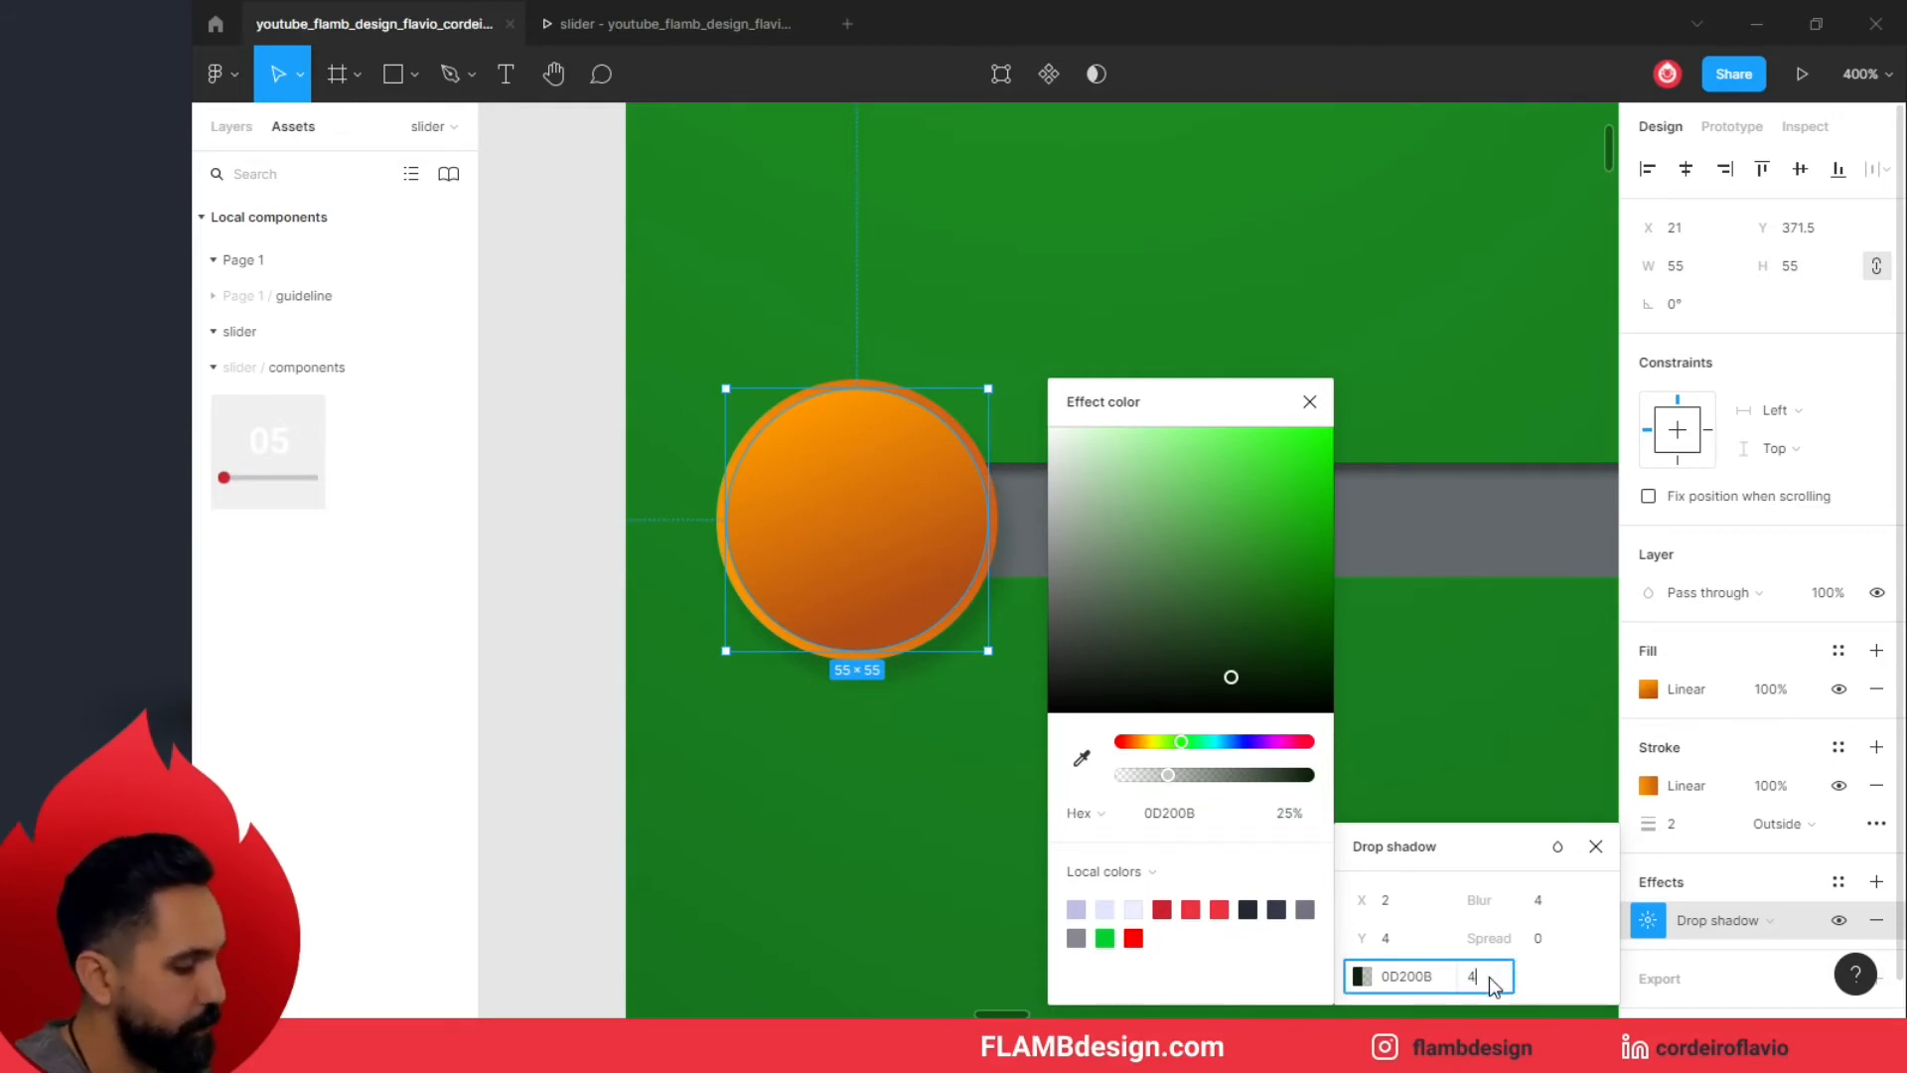
key(Return)
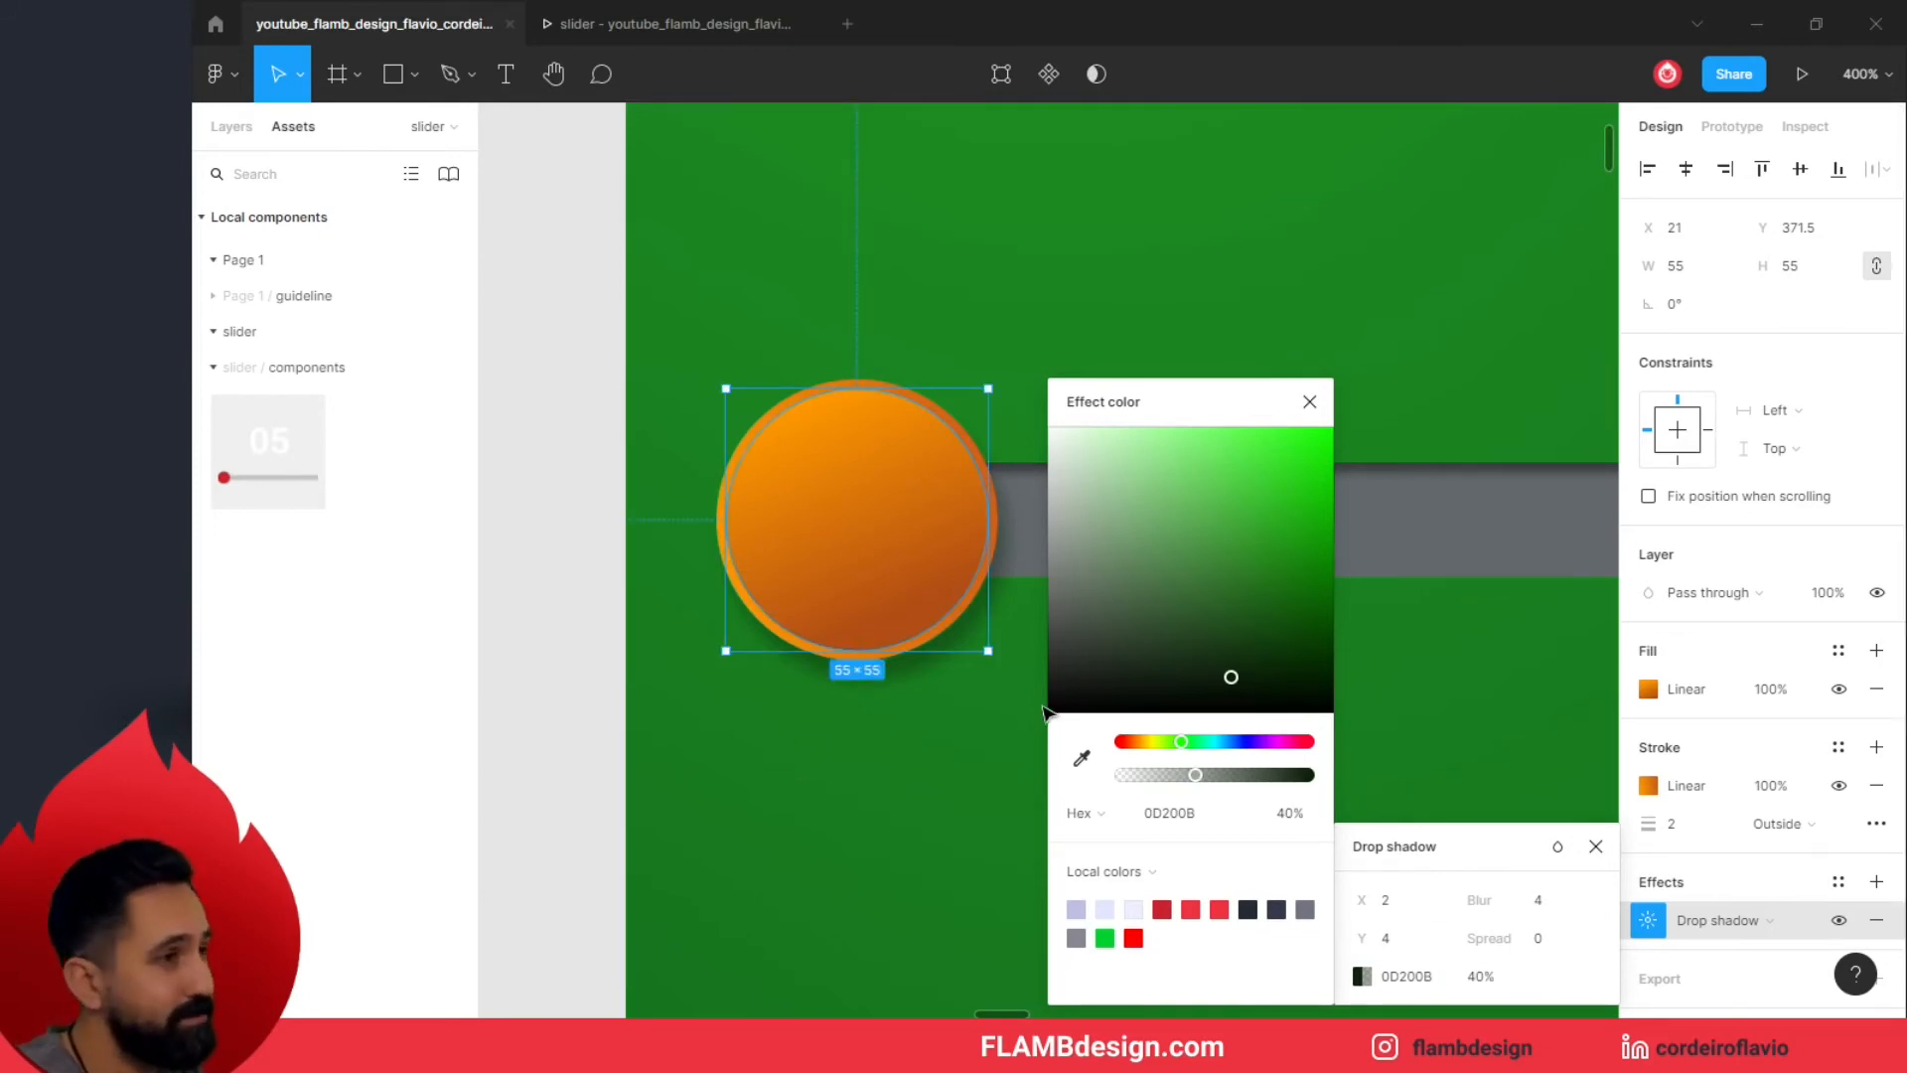
click(1309, 402)
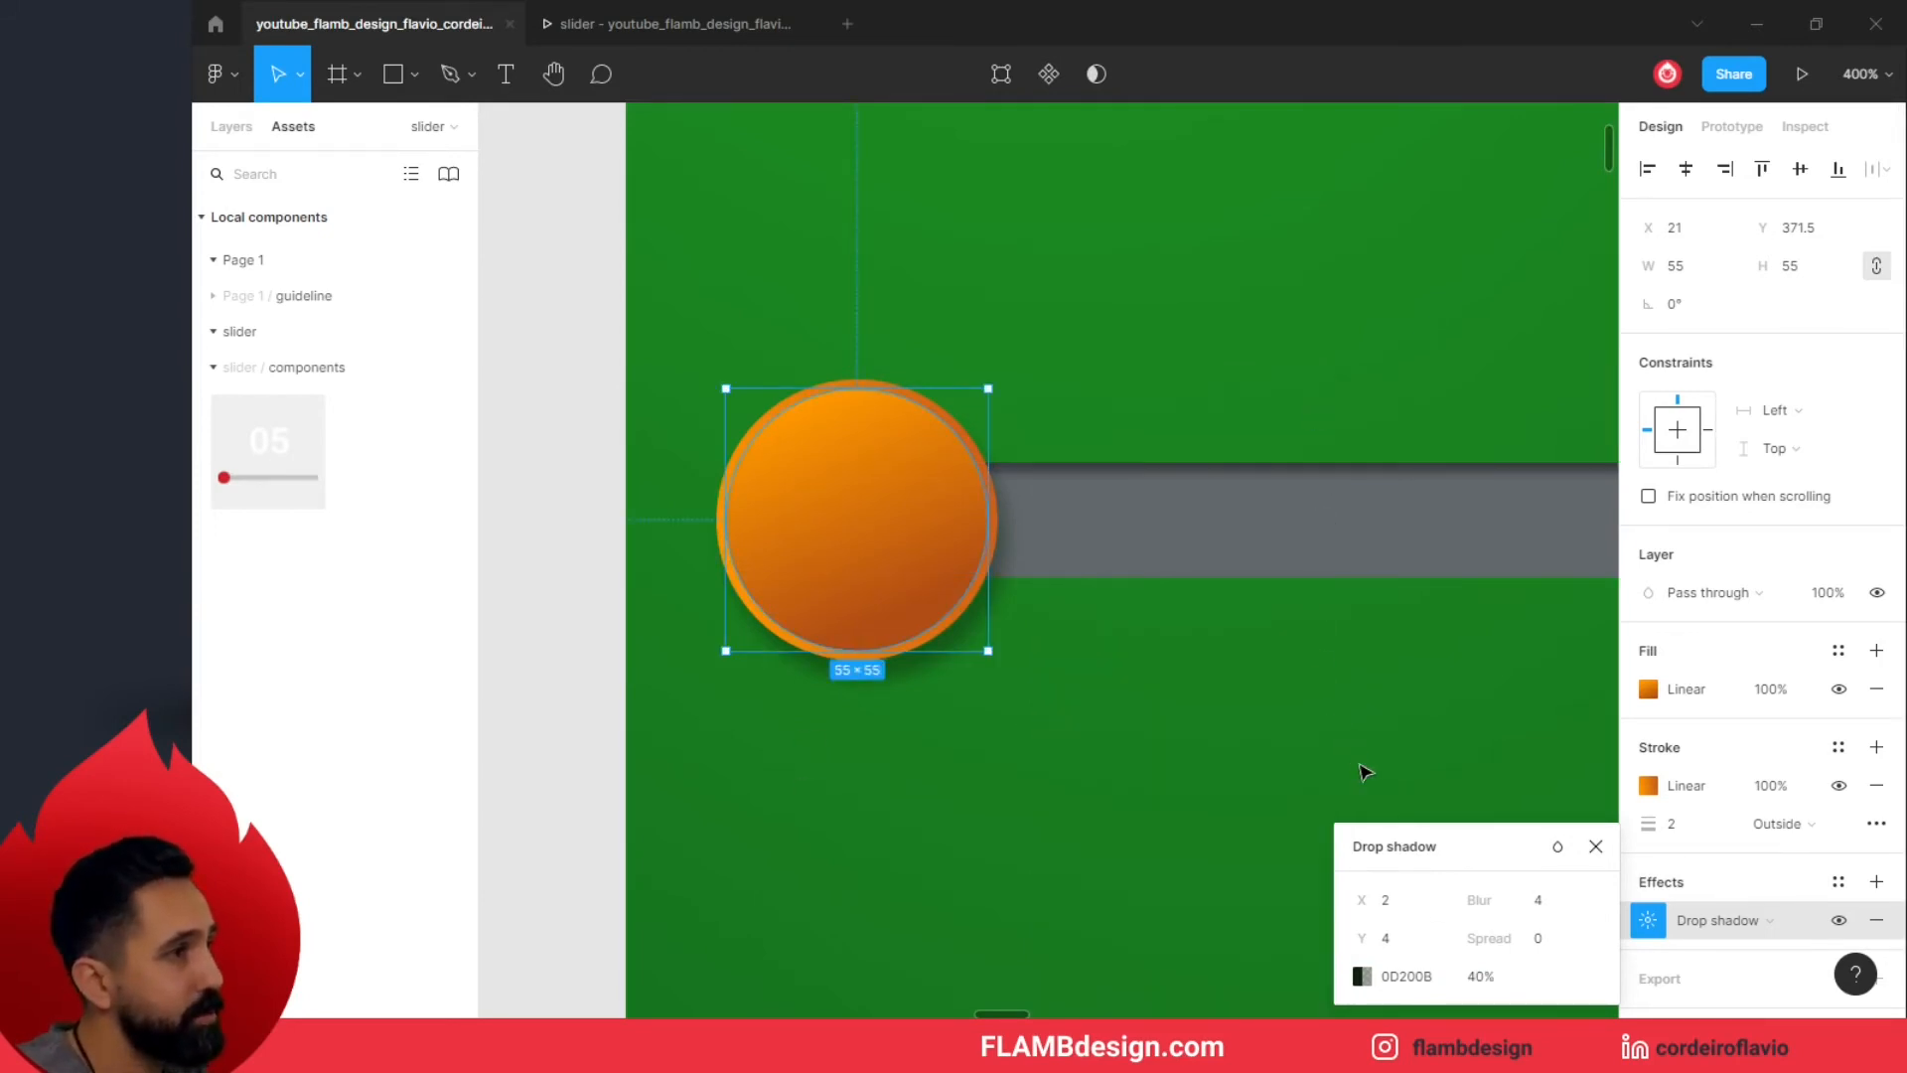
key(Escape)
- Shorten the dark grey progress bar from its right end to 32.5 wide, behind the orange circle, and clear the selection
scroll(1322, 782, up, 1)
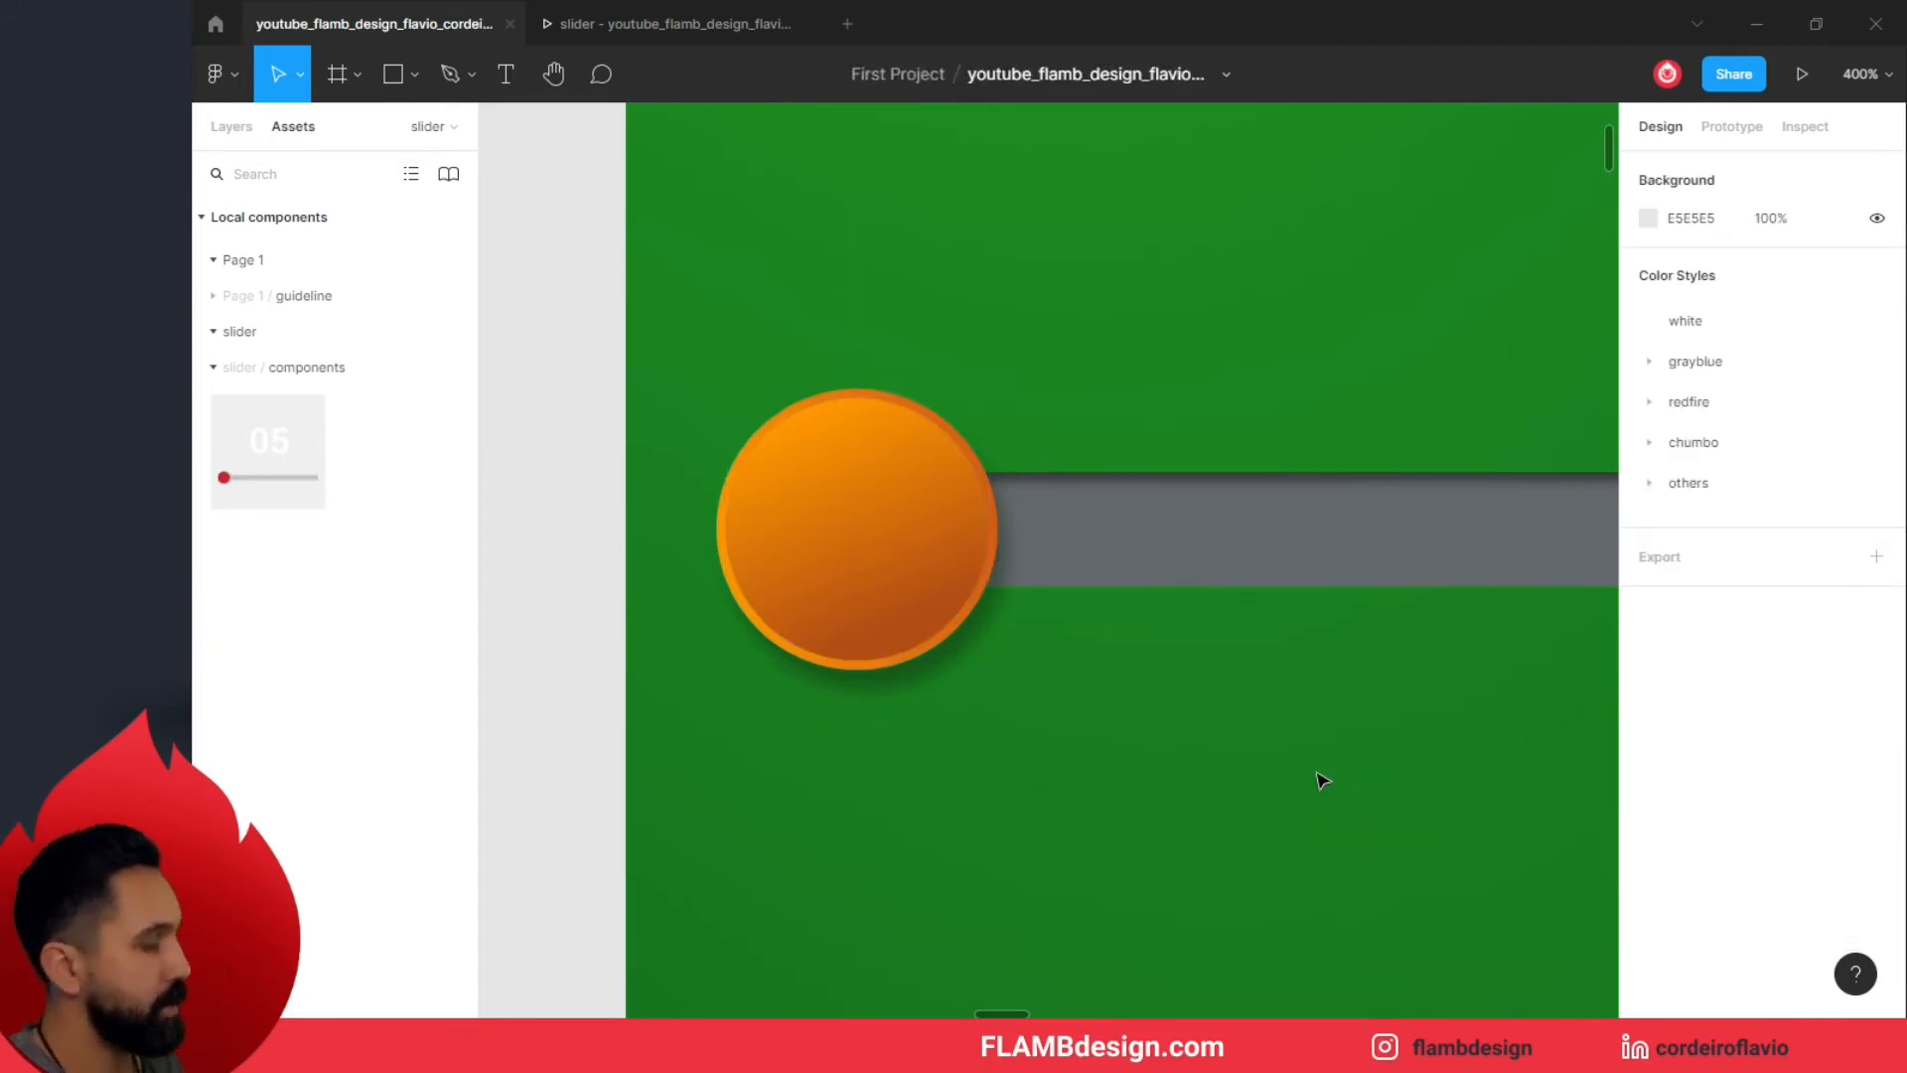
key(minus)
key(minus)
key(minus)
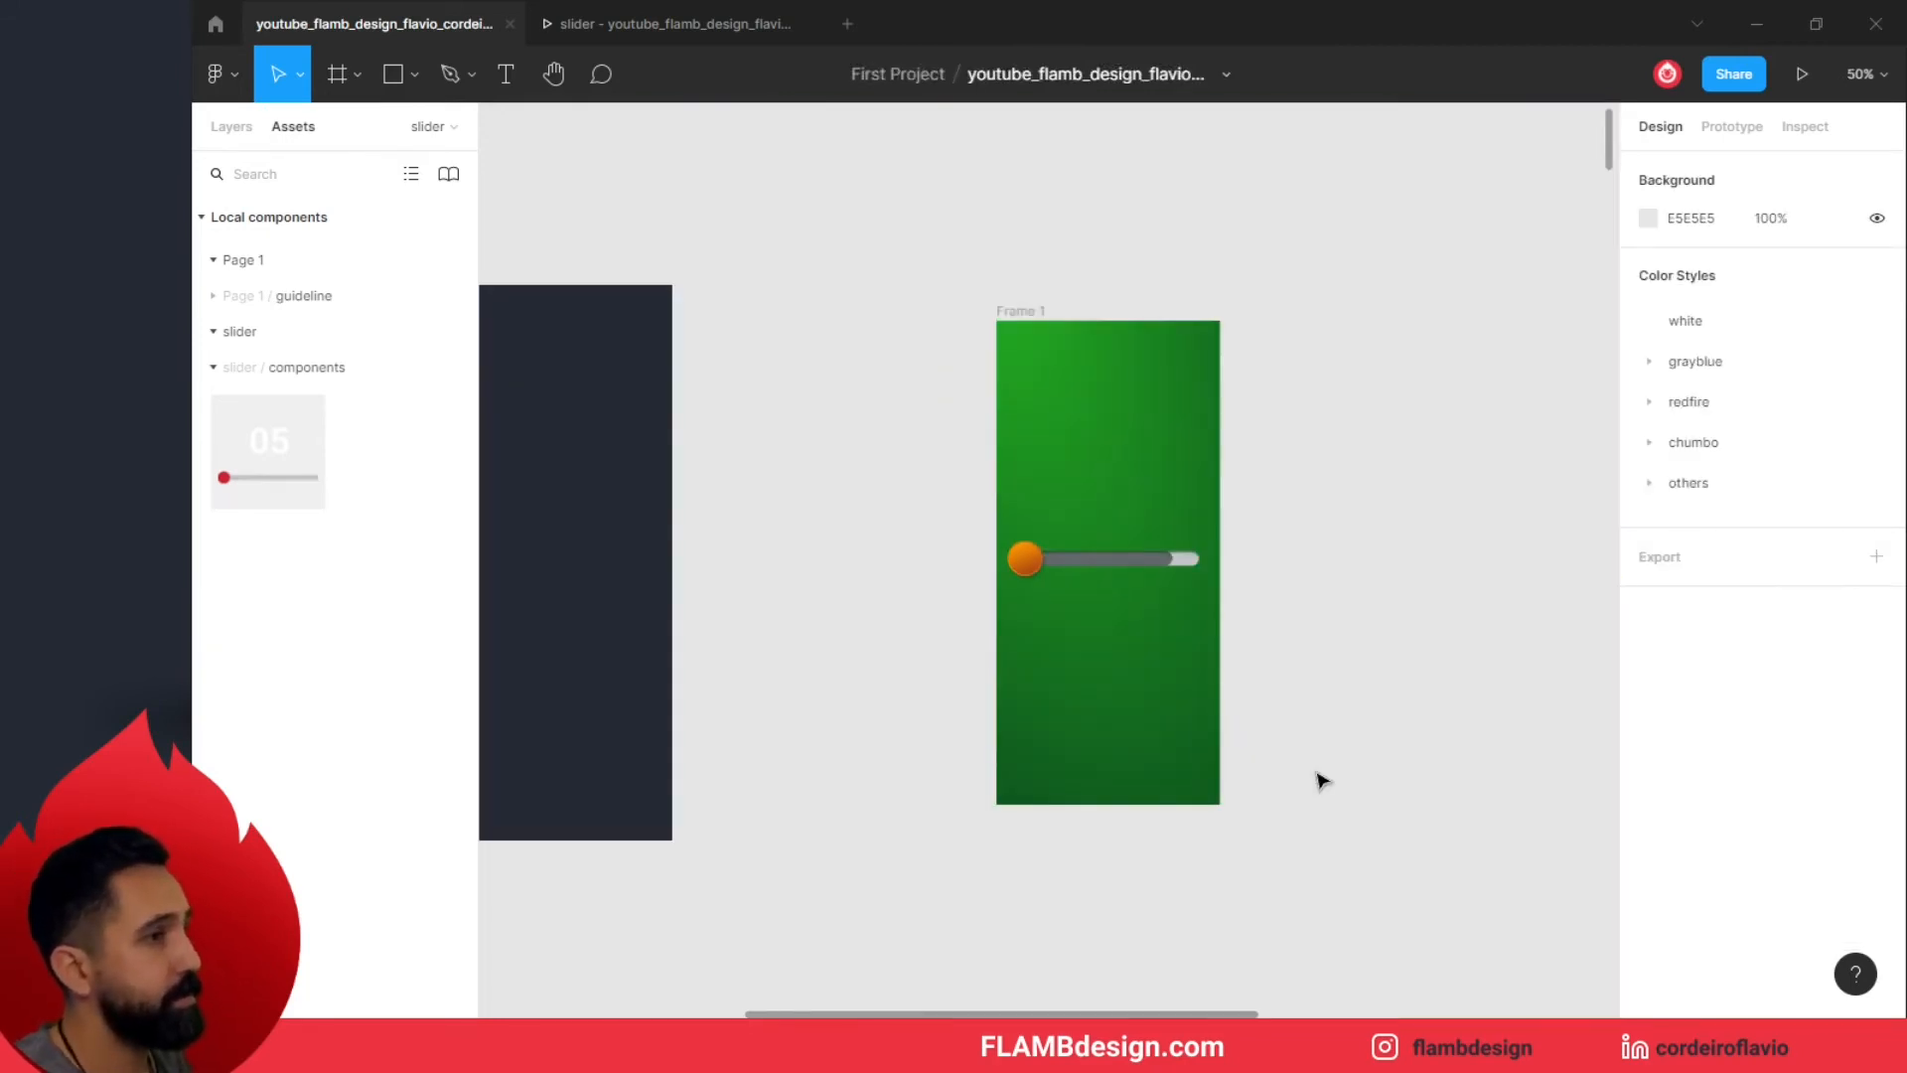
key(plus)
key(minus)
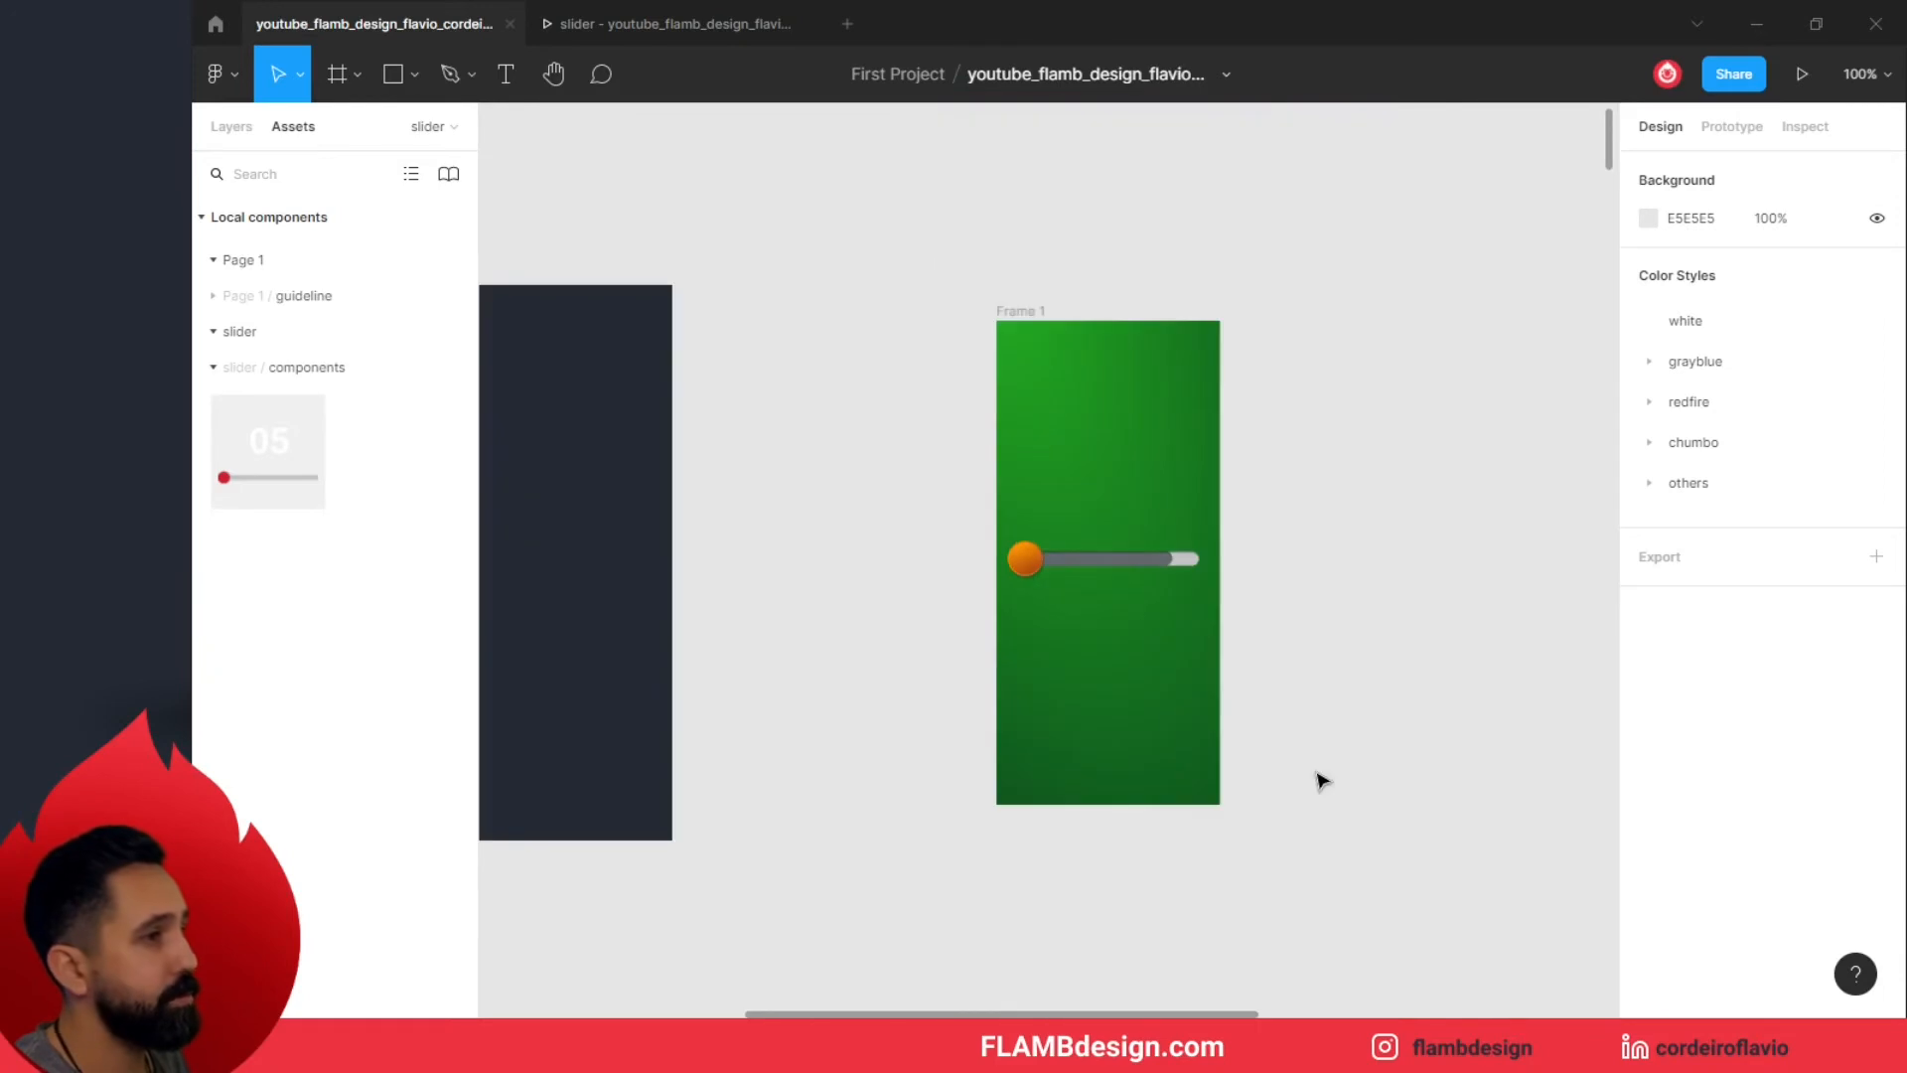
key(plus)
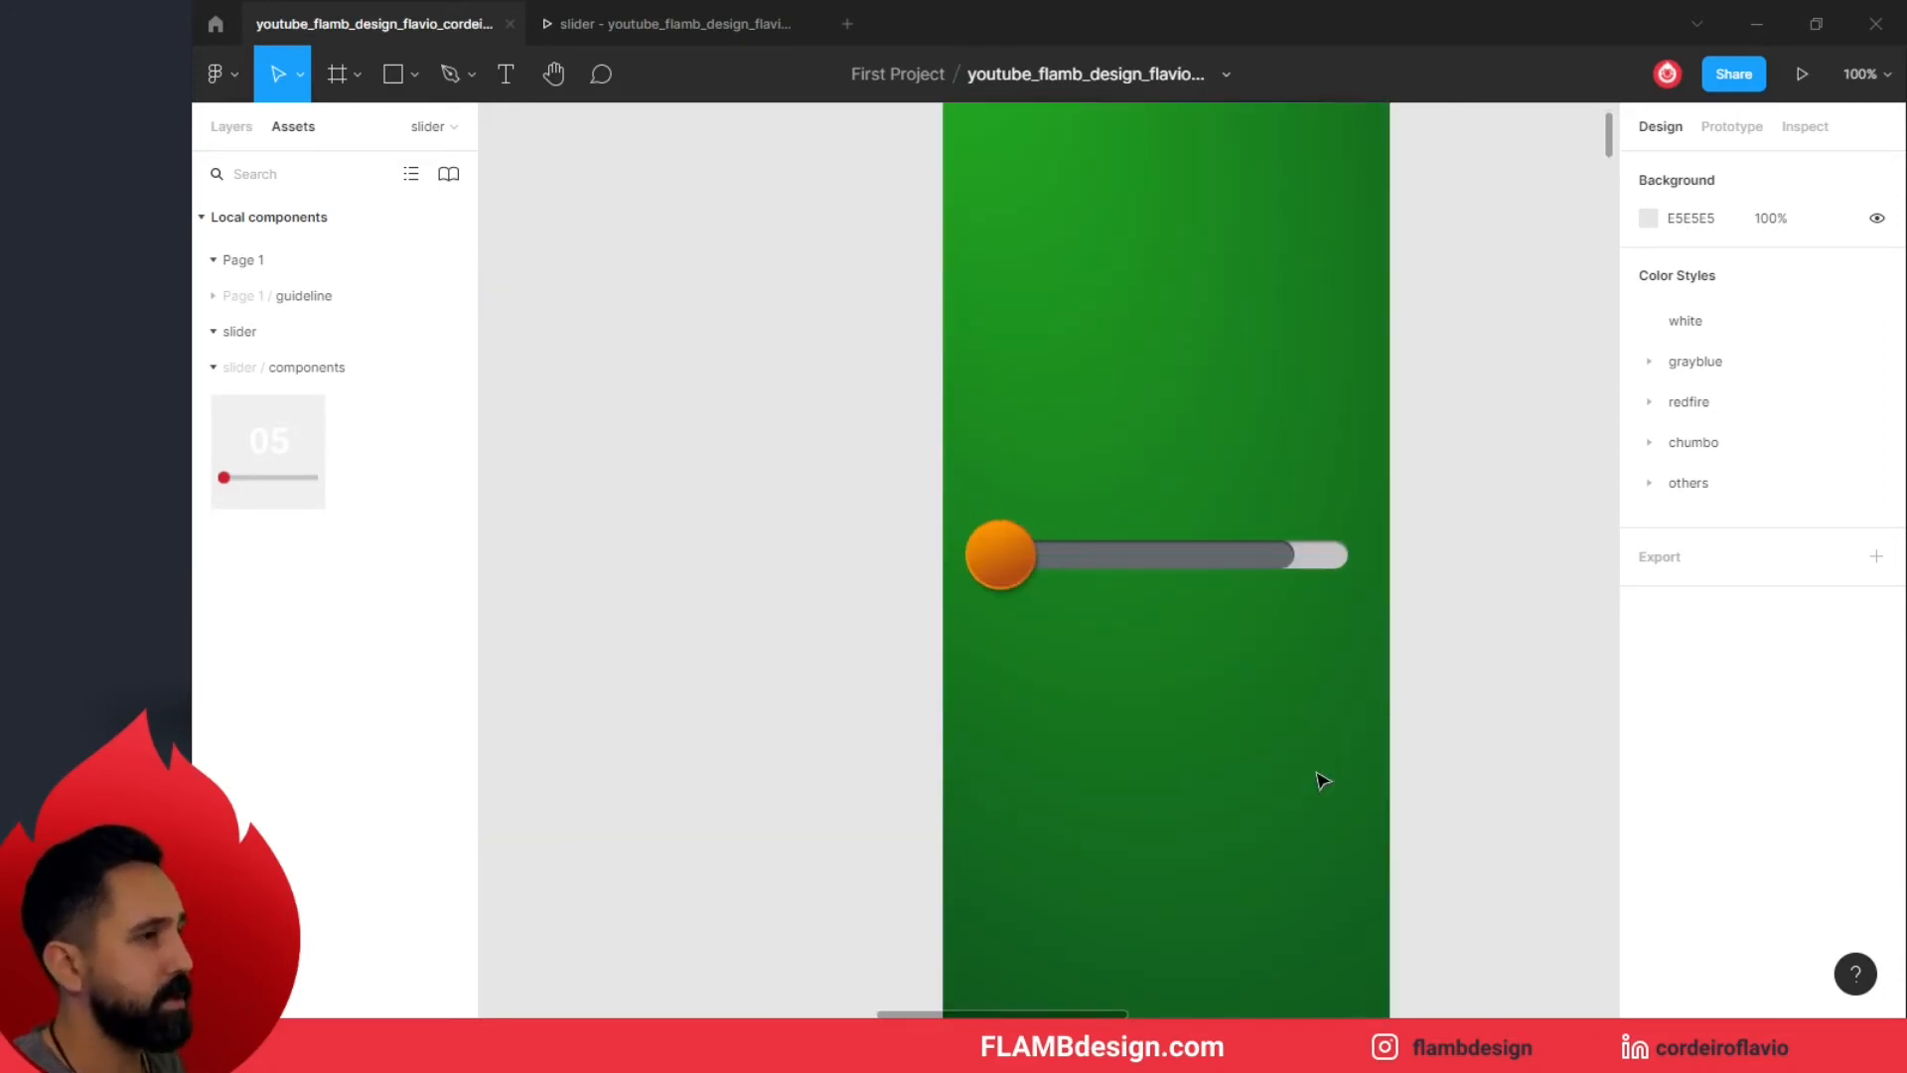
scroll(1200, 579, up, 2)
drag(1089, 659, 1144, 687)
click(1387, 580)
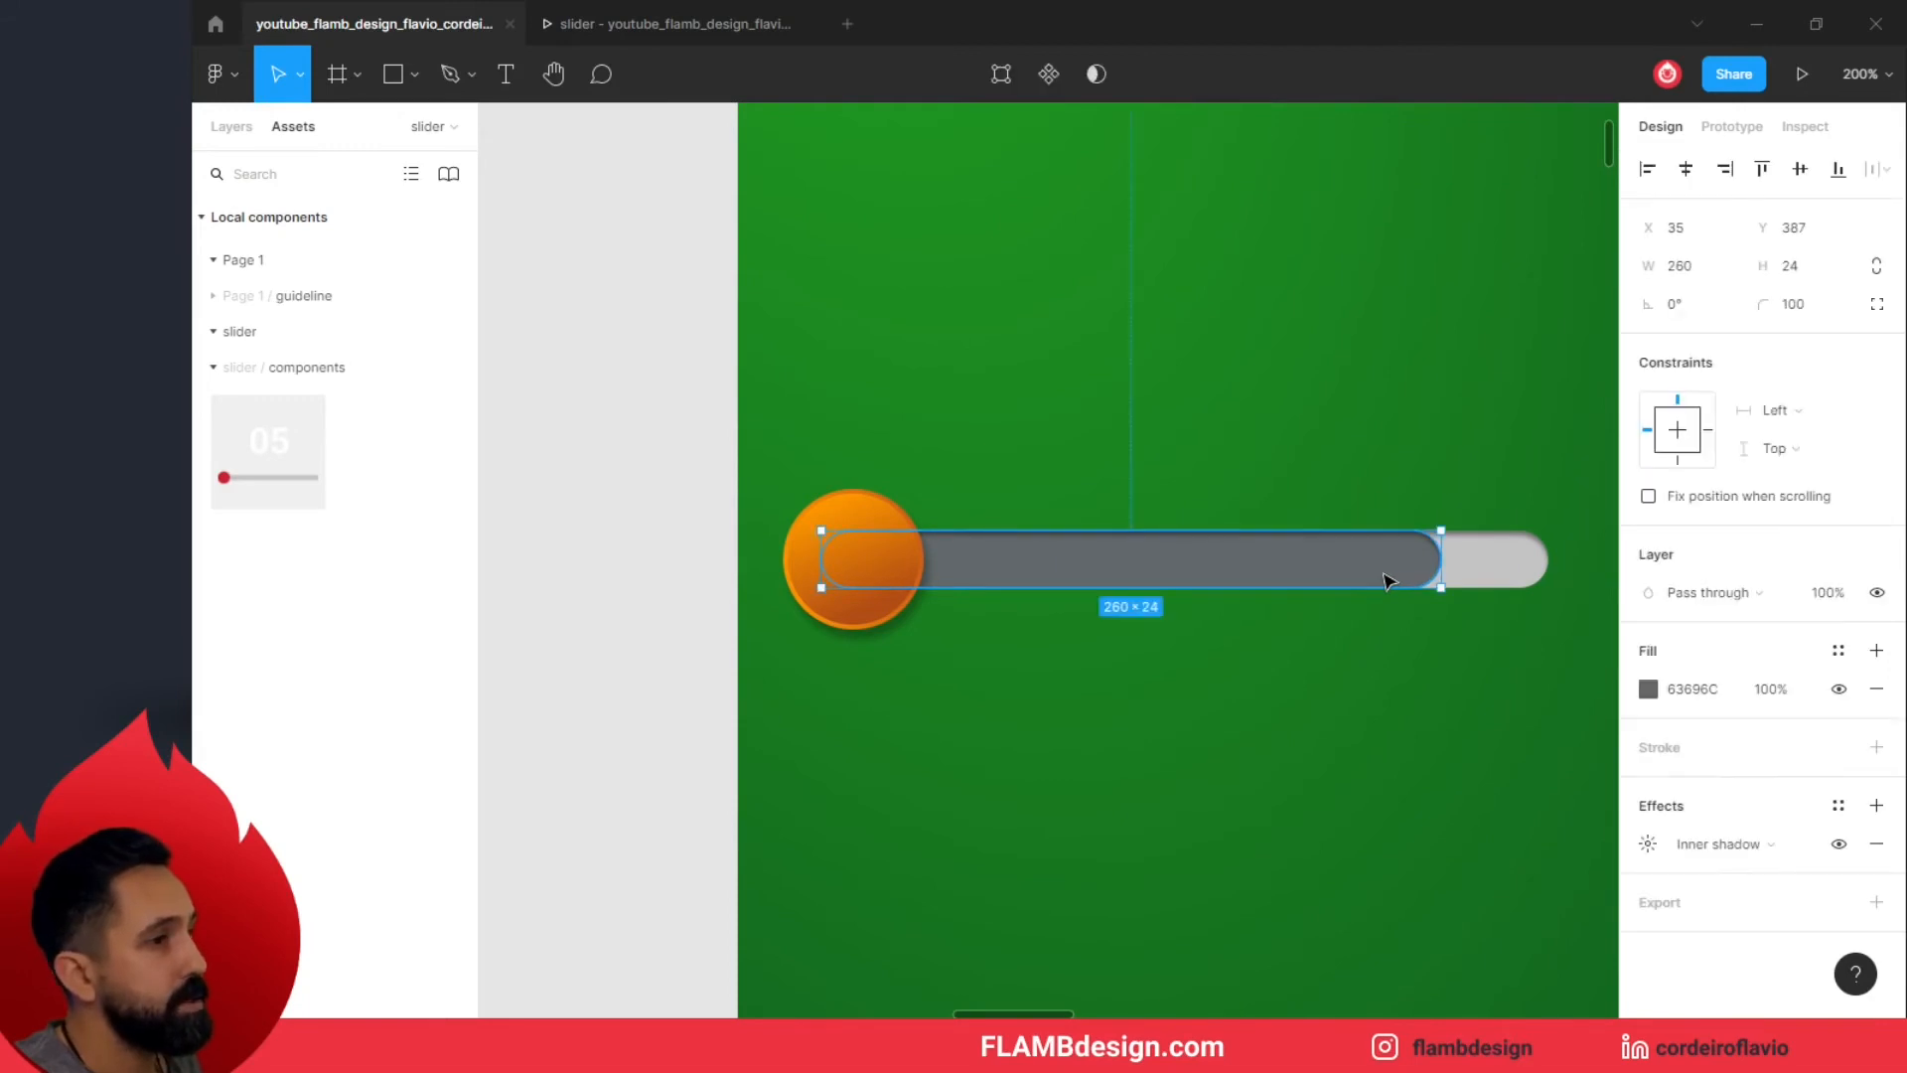
drag(1437, 565, 899, 588)
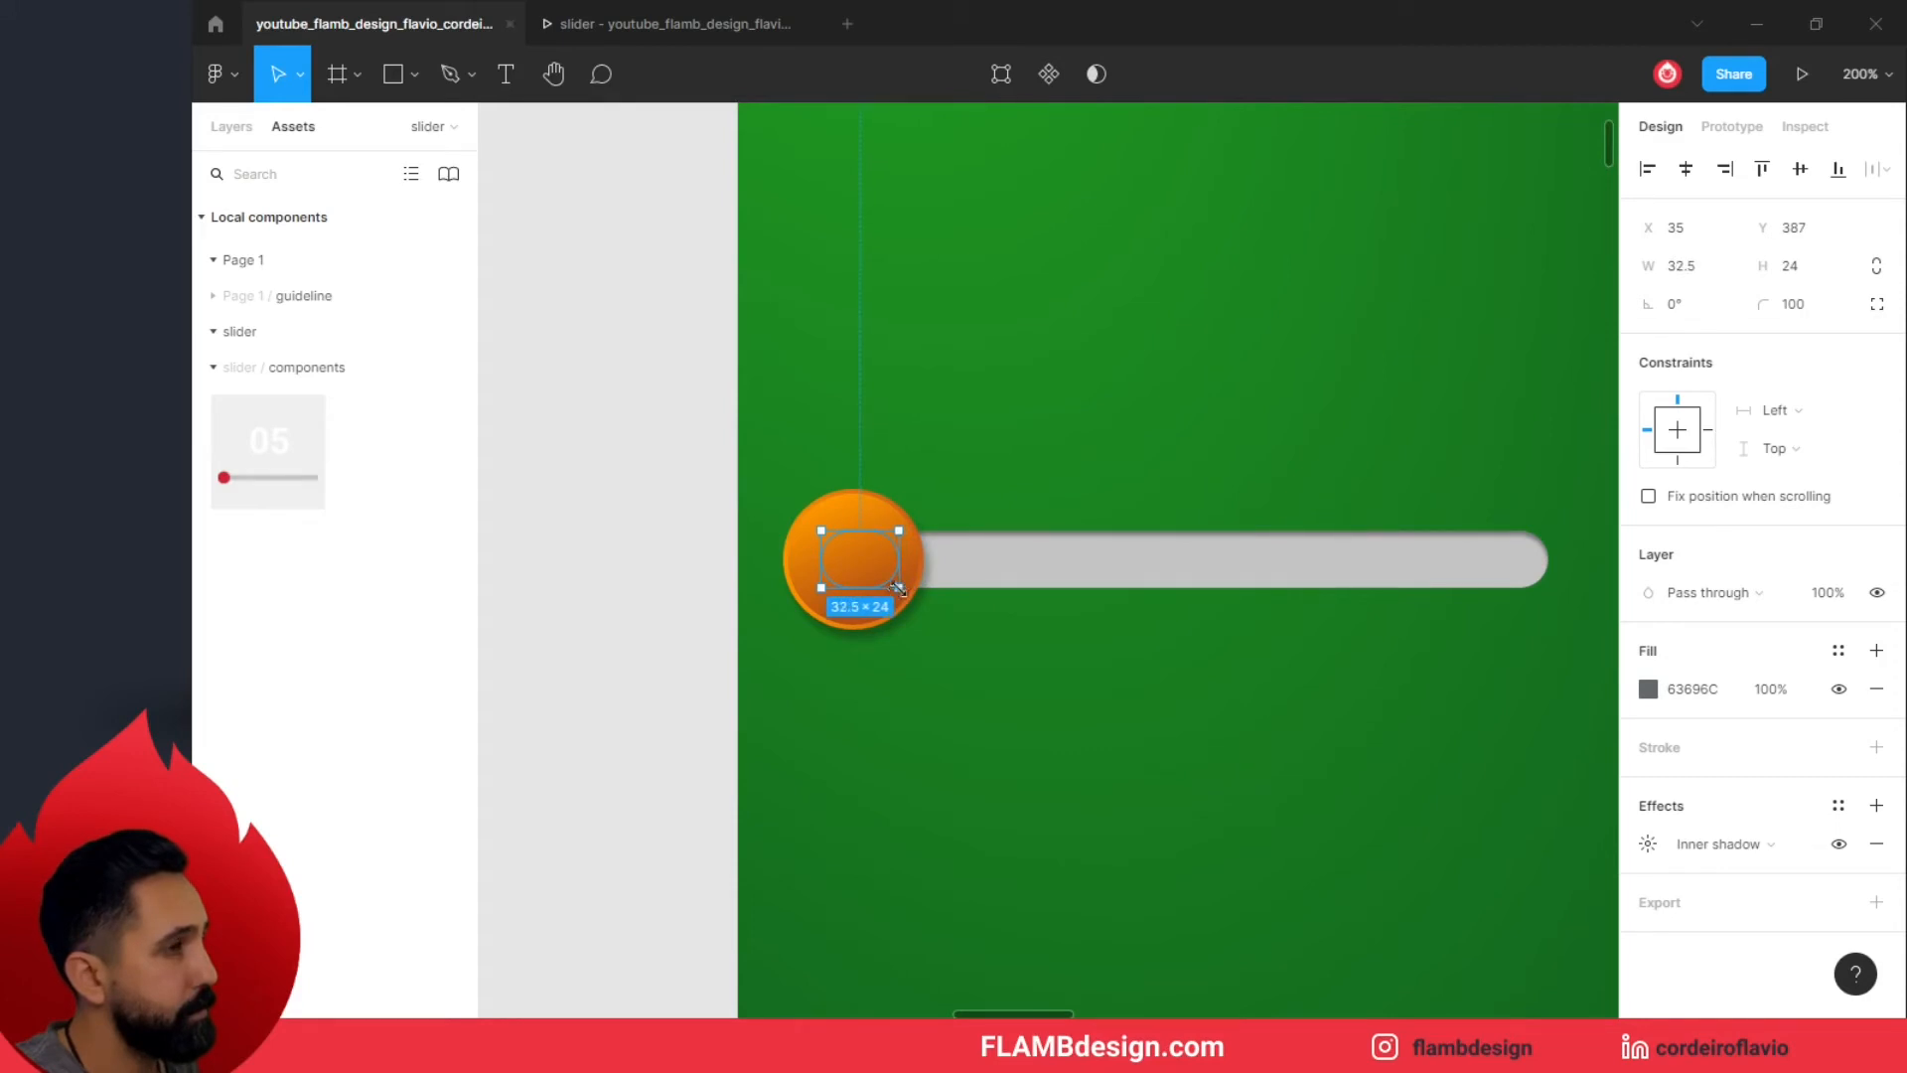
click(1011, 585)
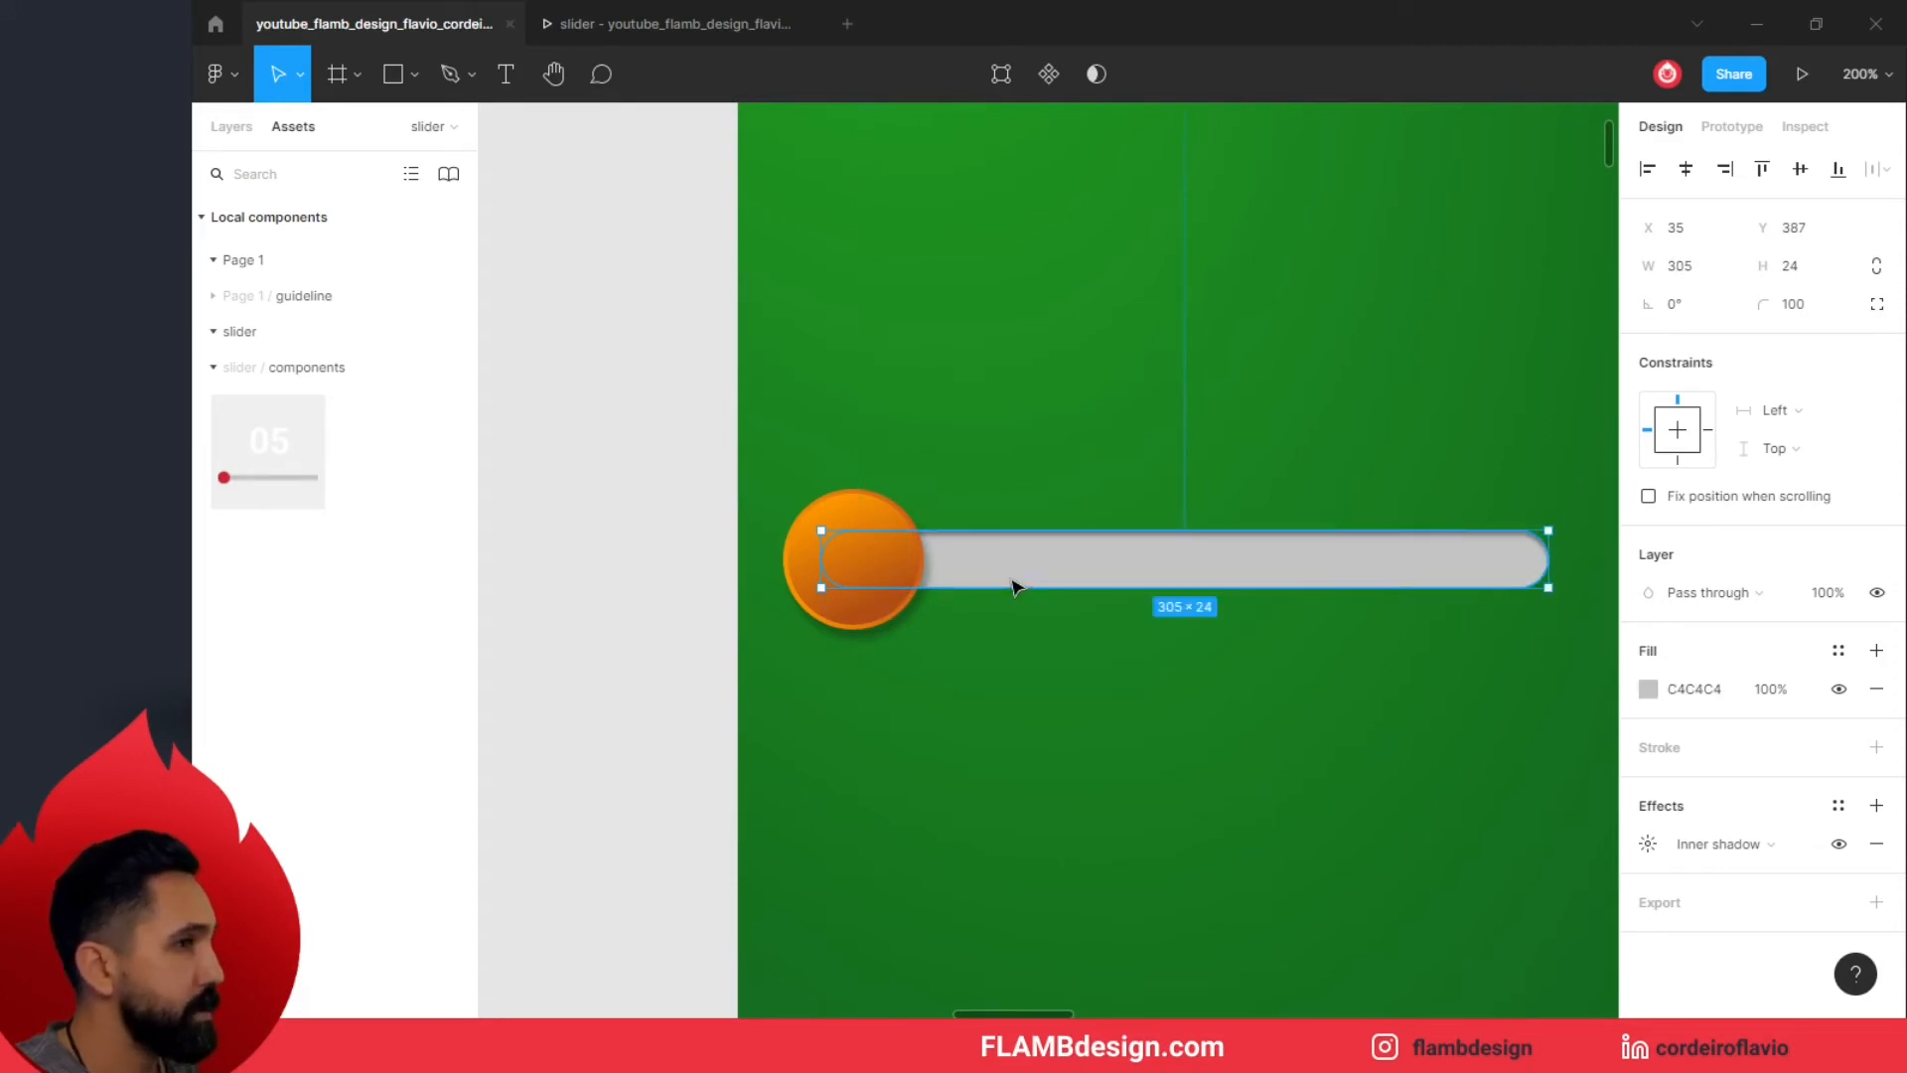
click(646, 568)
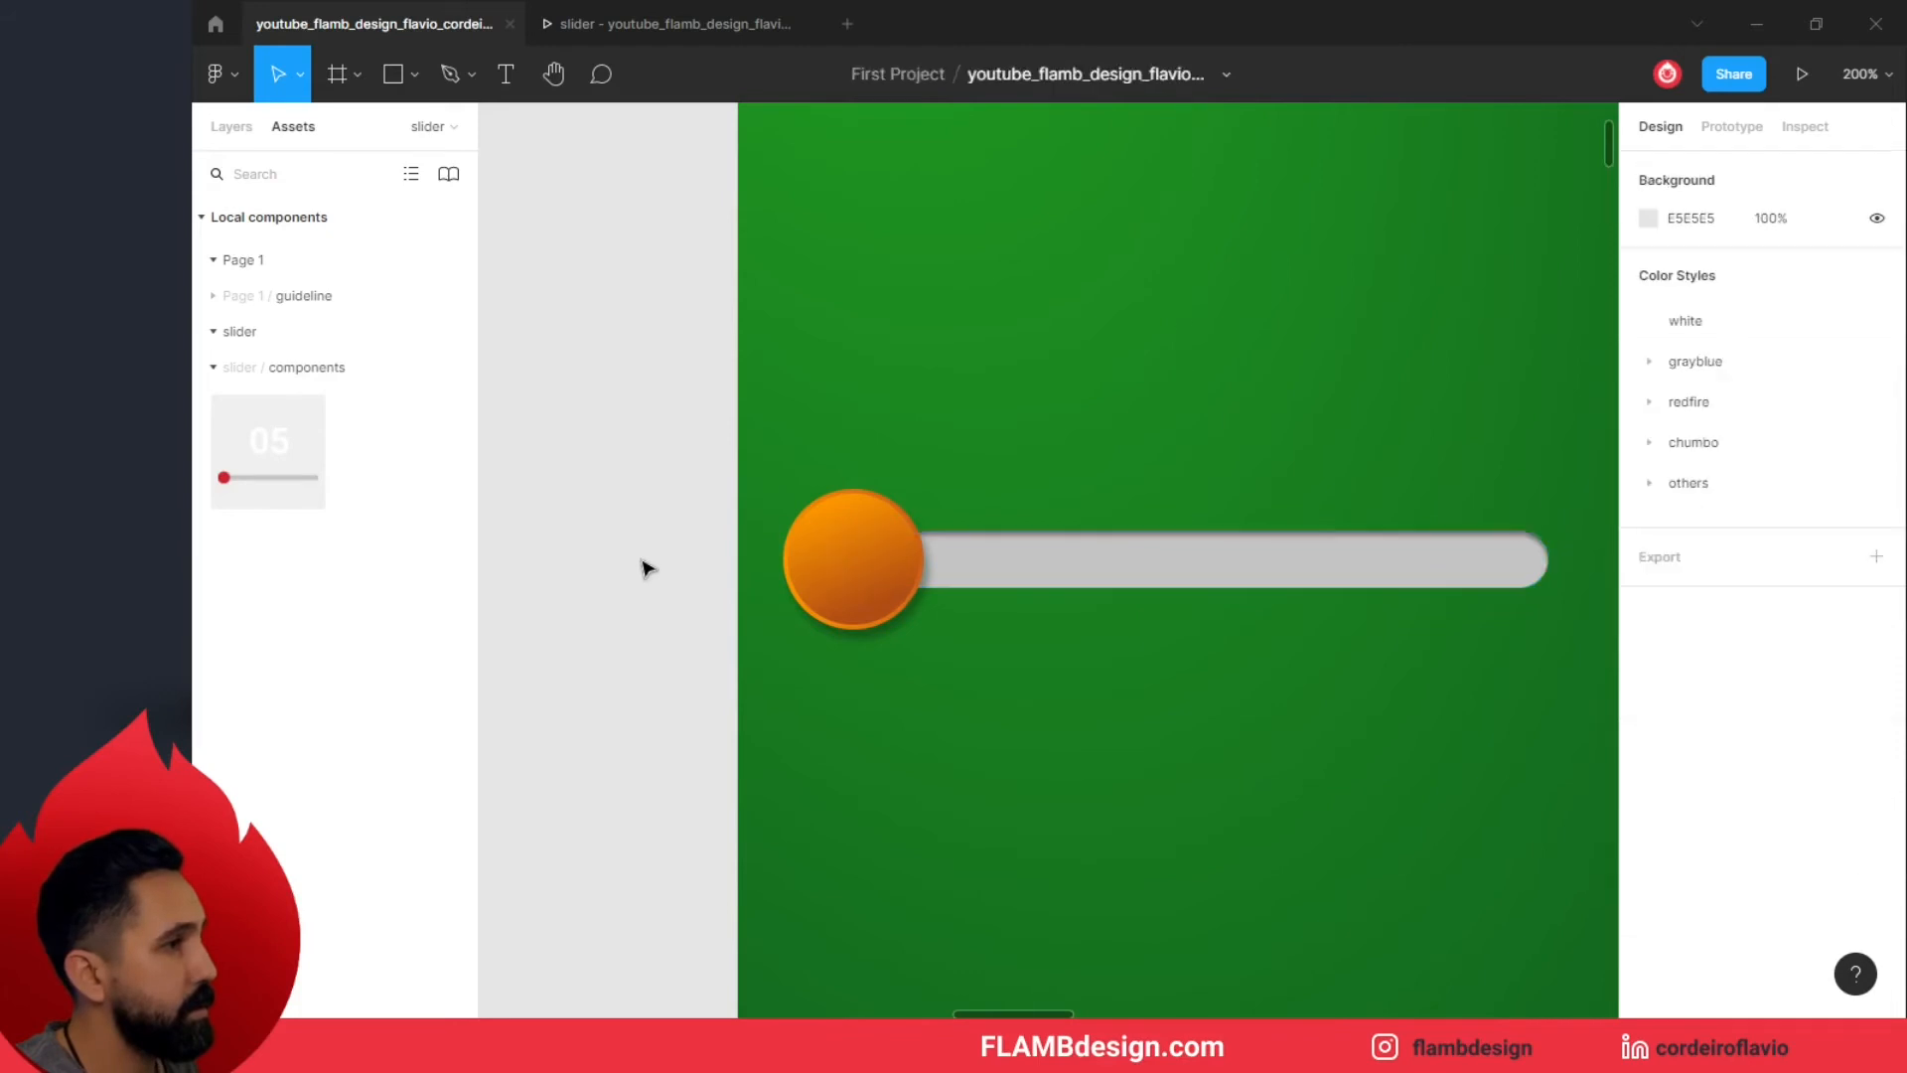
scroll(646, 568, up, 2)
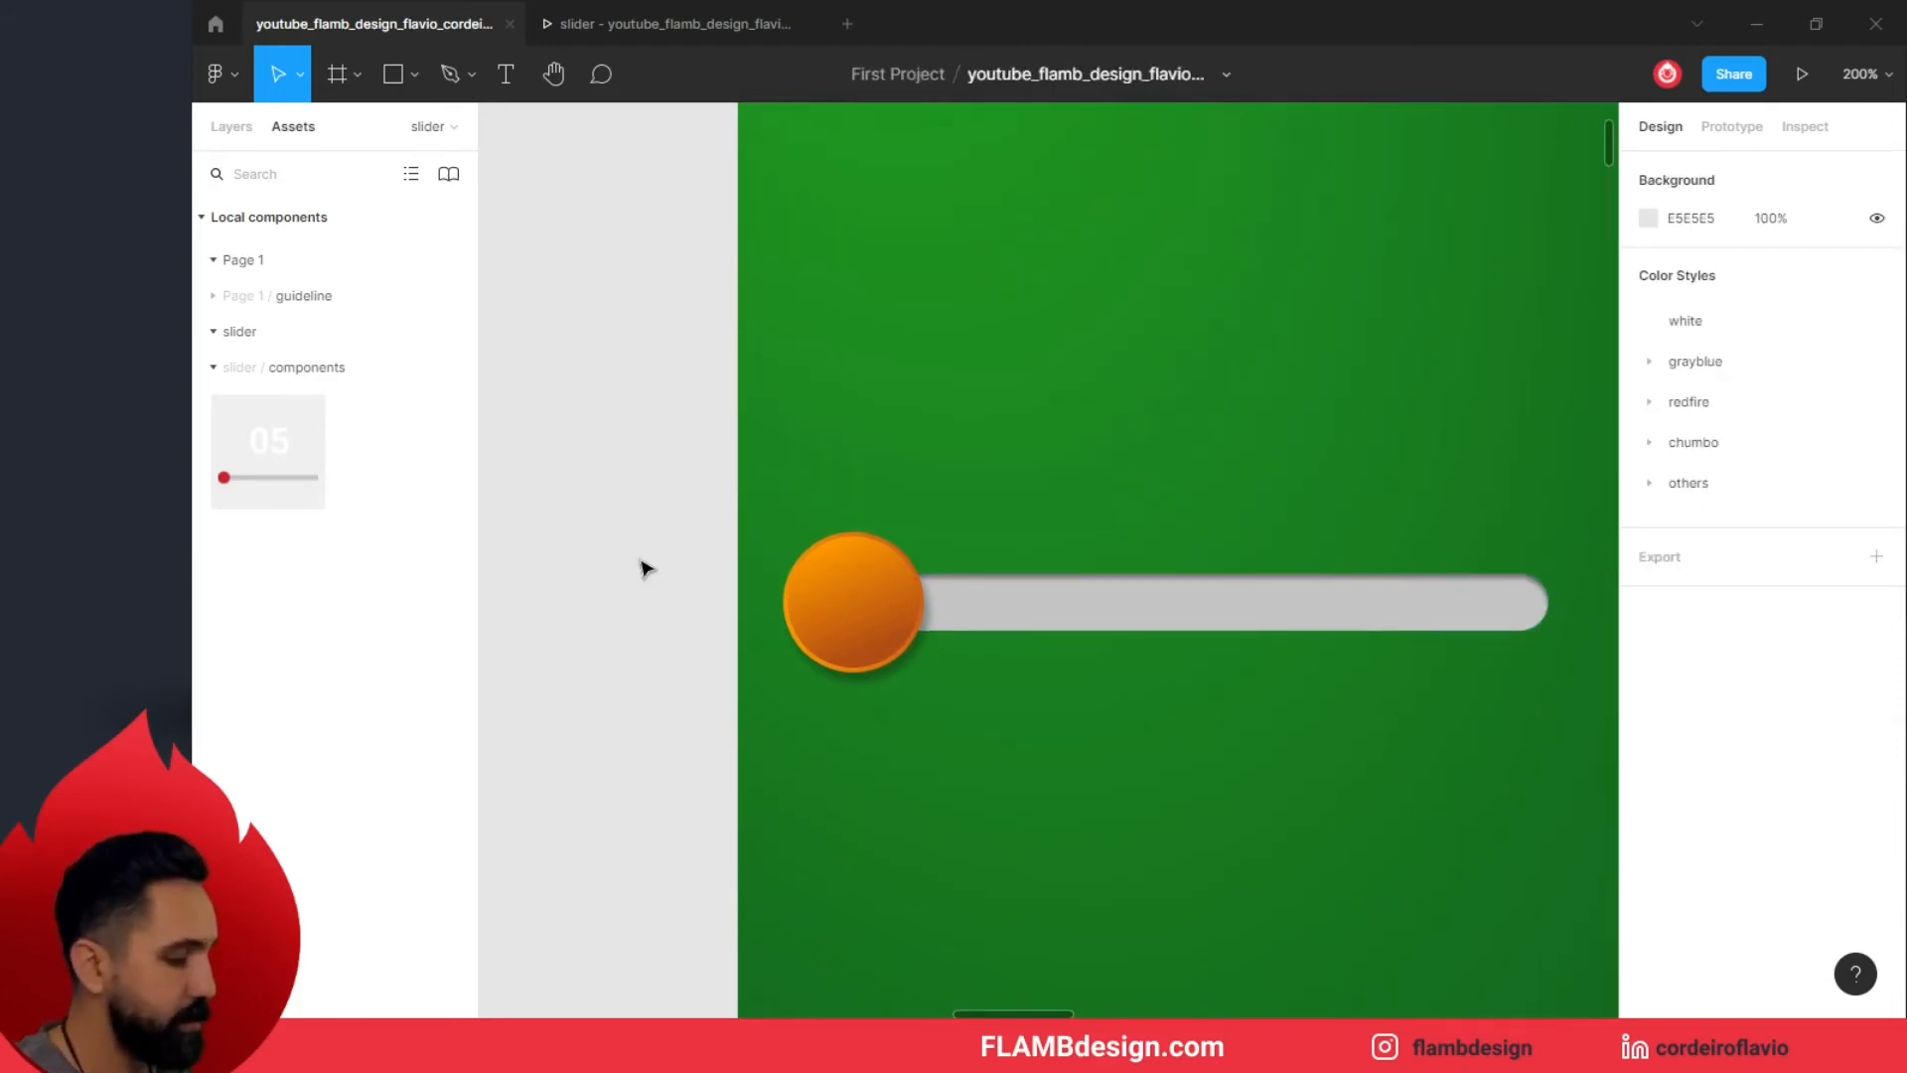
key(minus)
scroll(702, 604, up, 3)
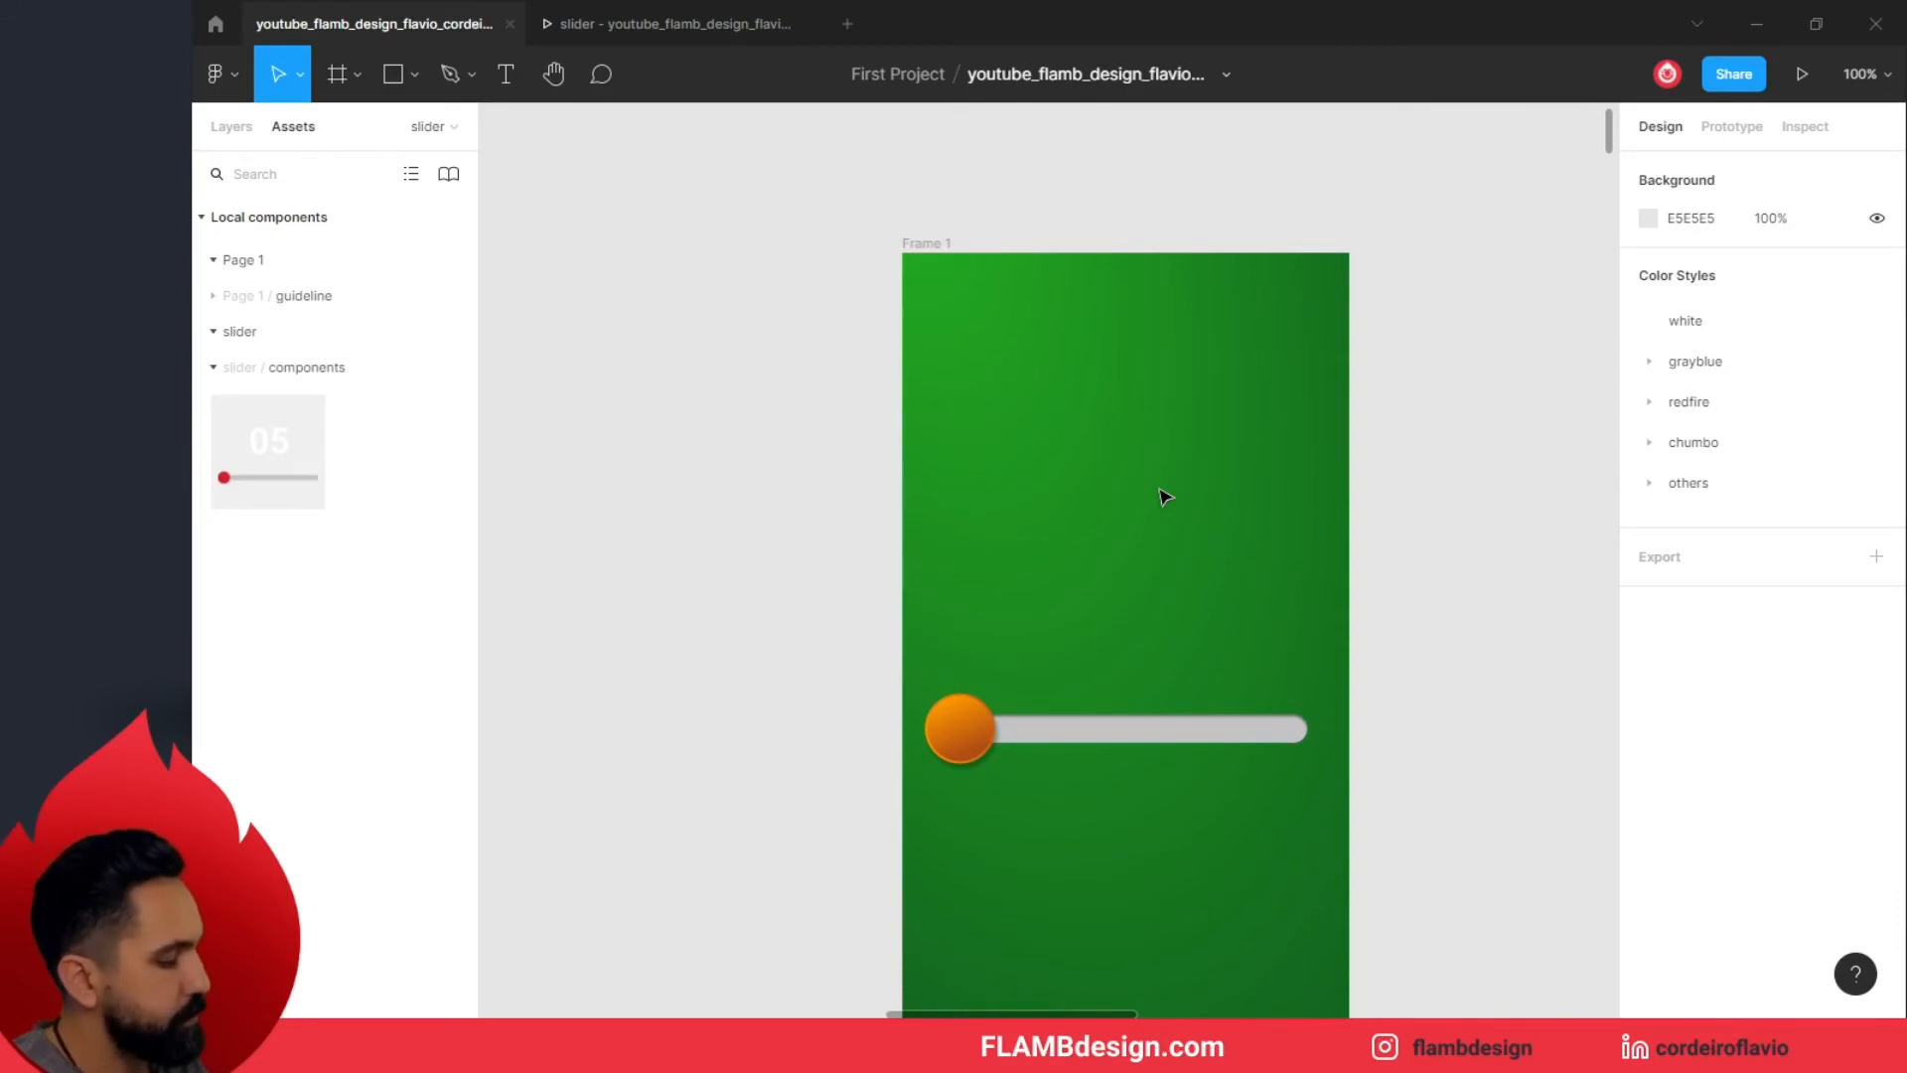
- Add a white text column on the green frame listing 05, 10, 15, 20, 30, 40 and 50 on separate lines
key(t)
click(1112, 402)
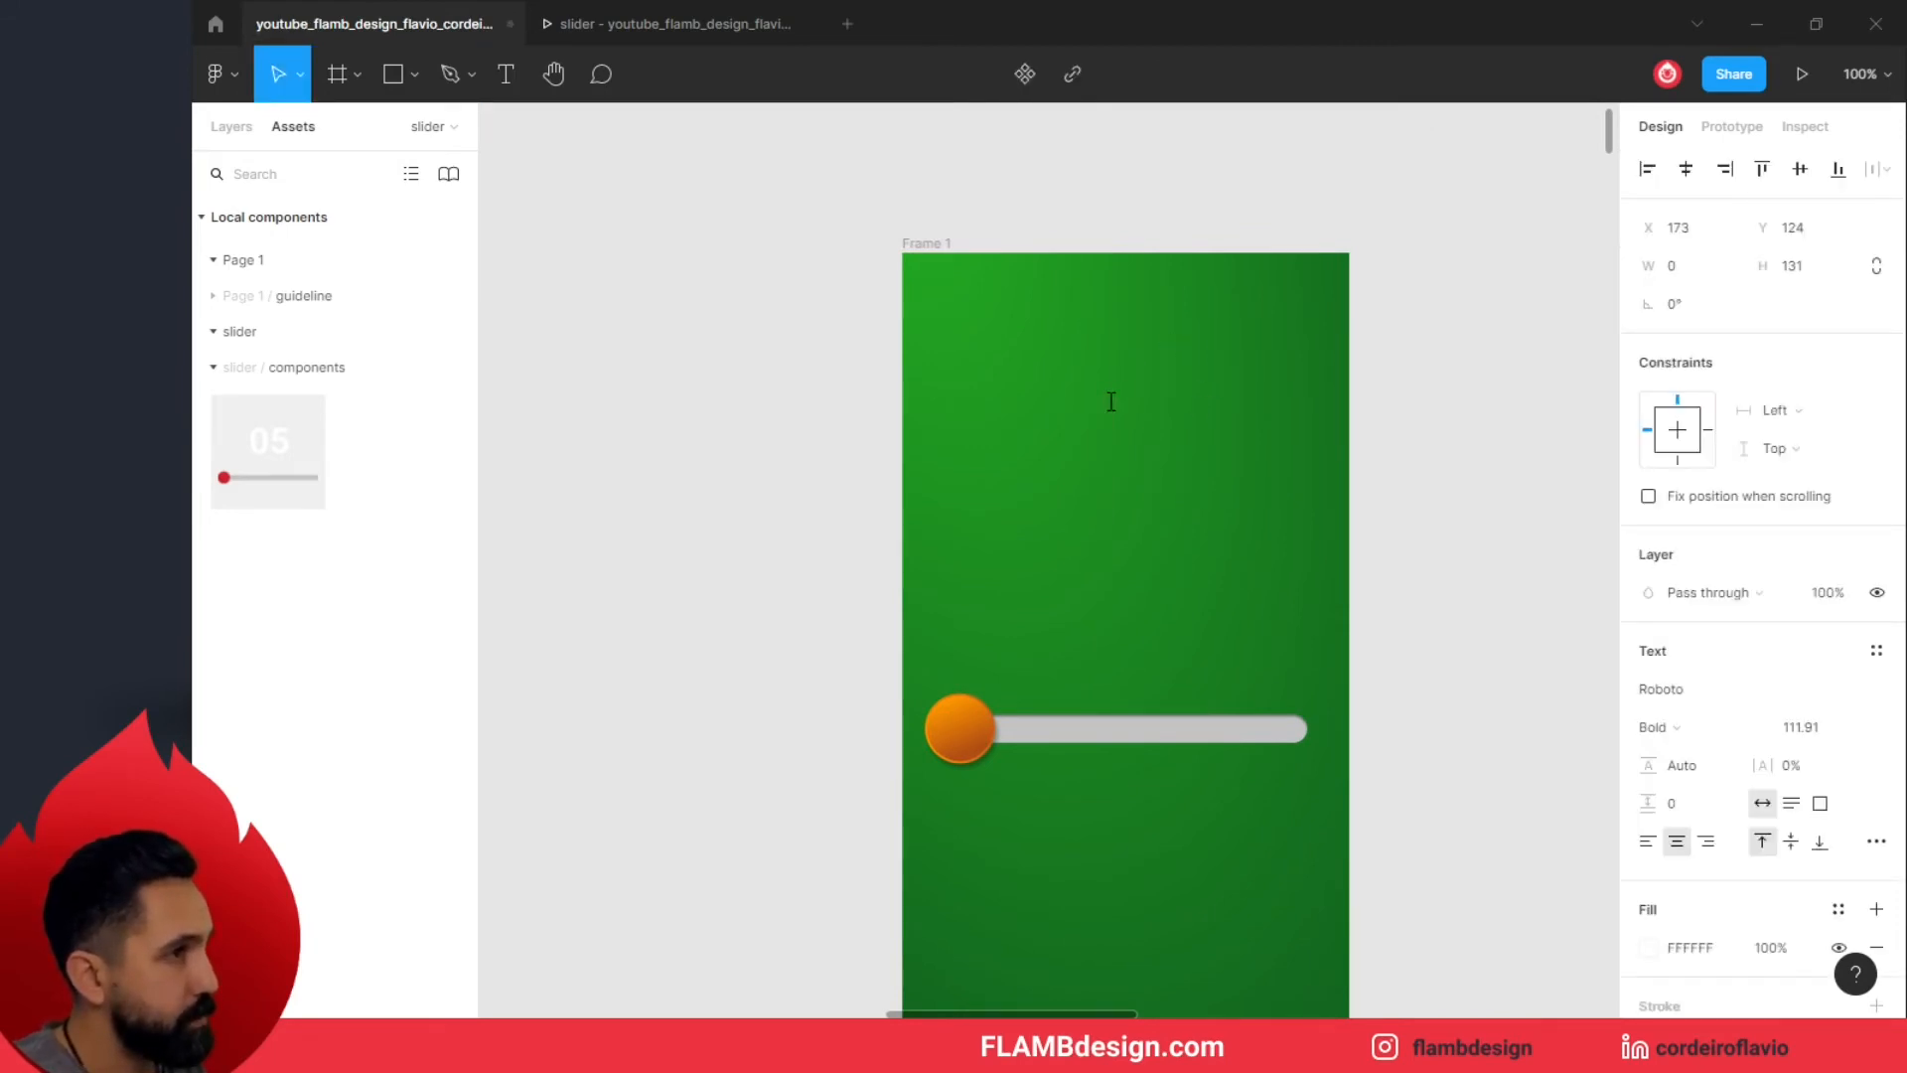
text(05)
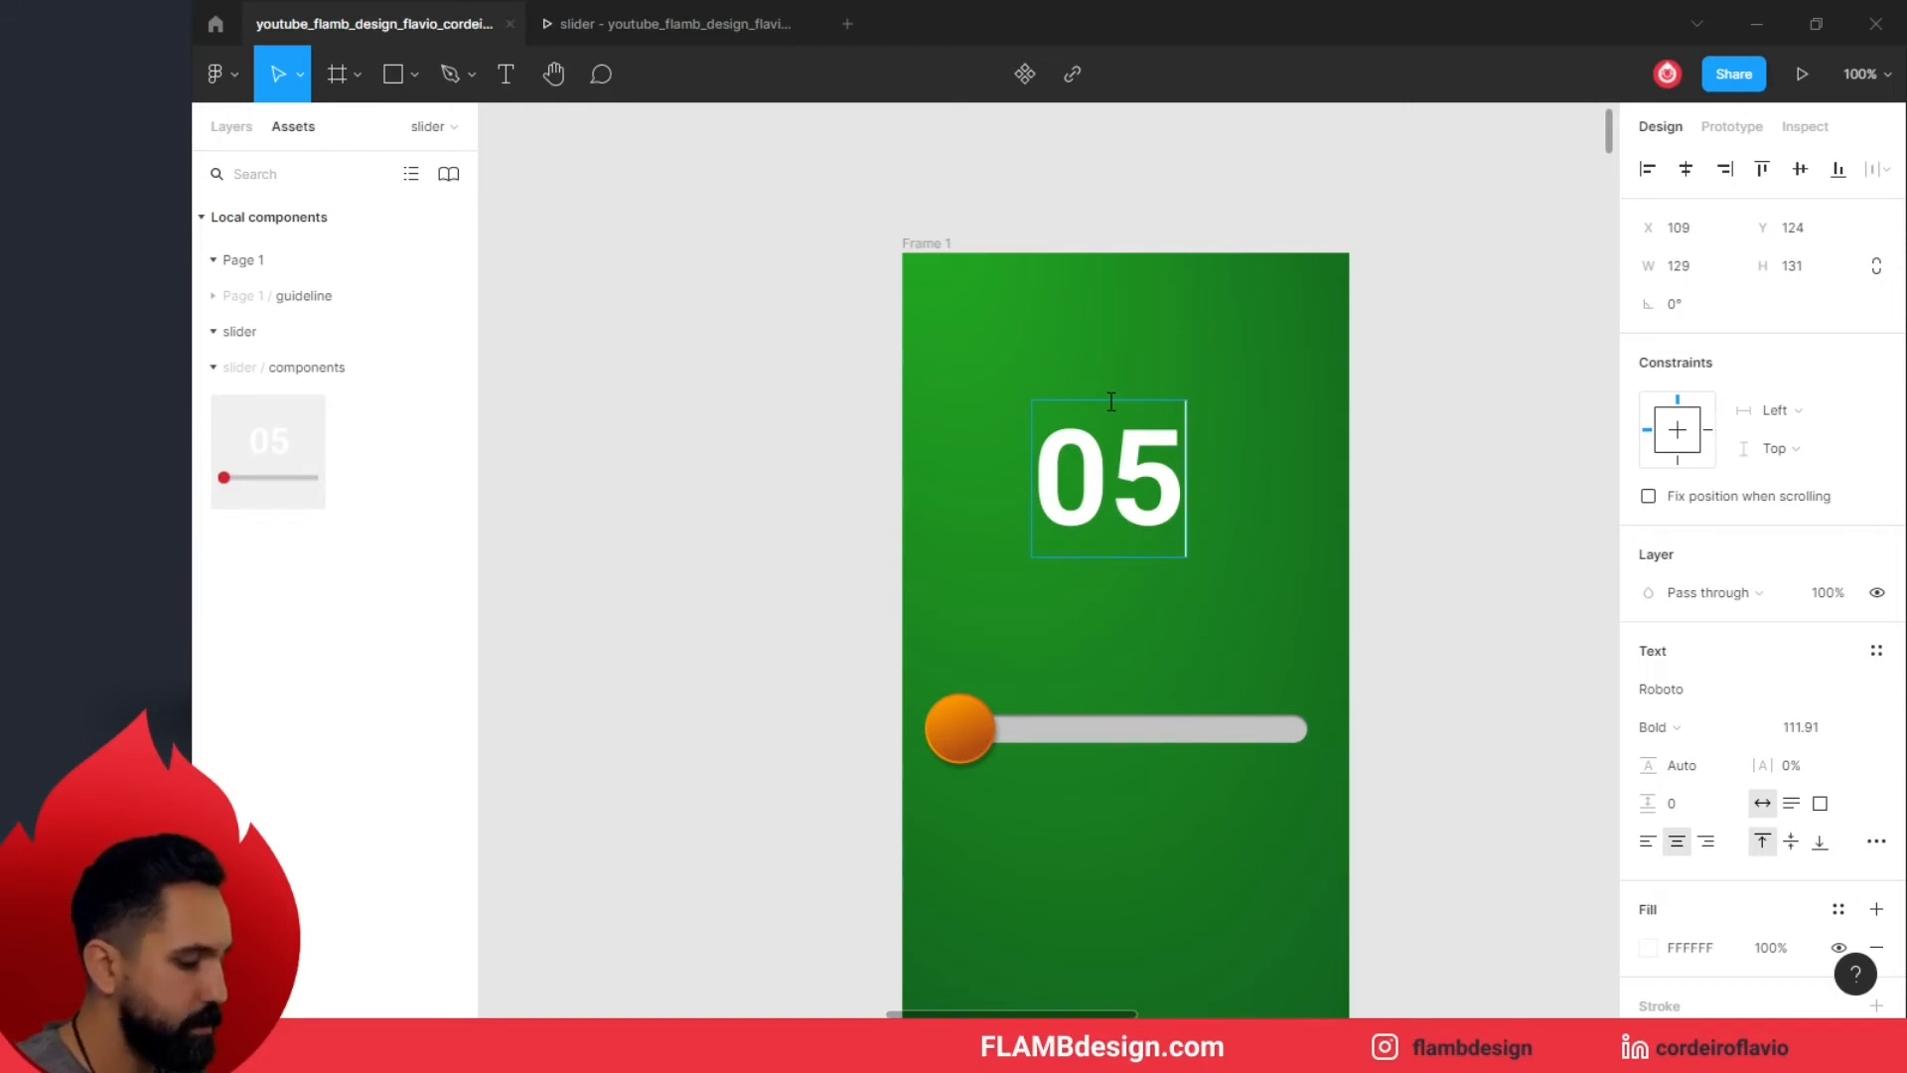
key(Return)
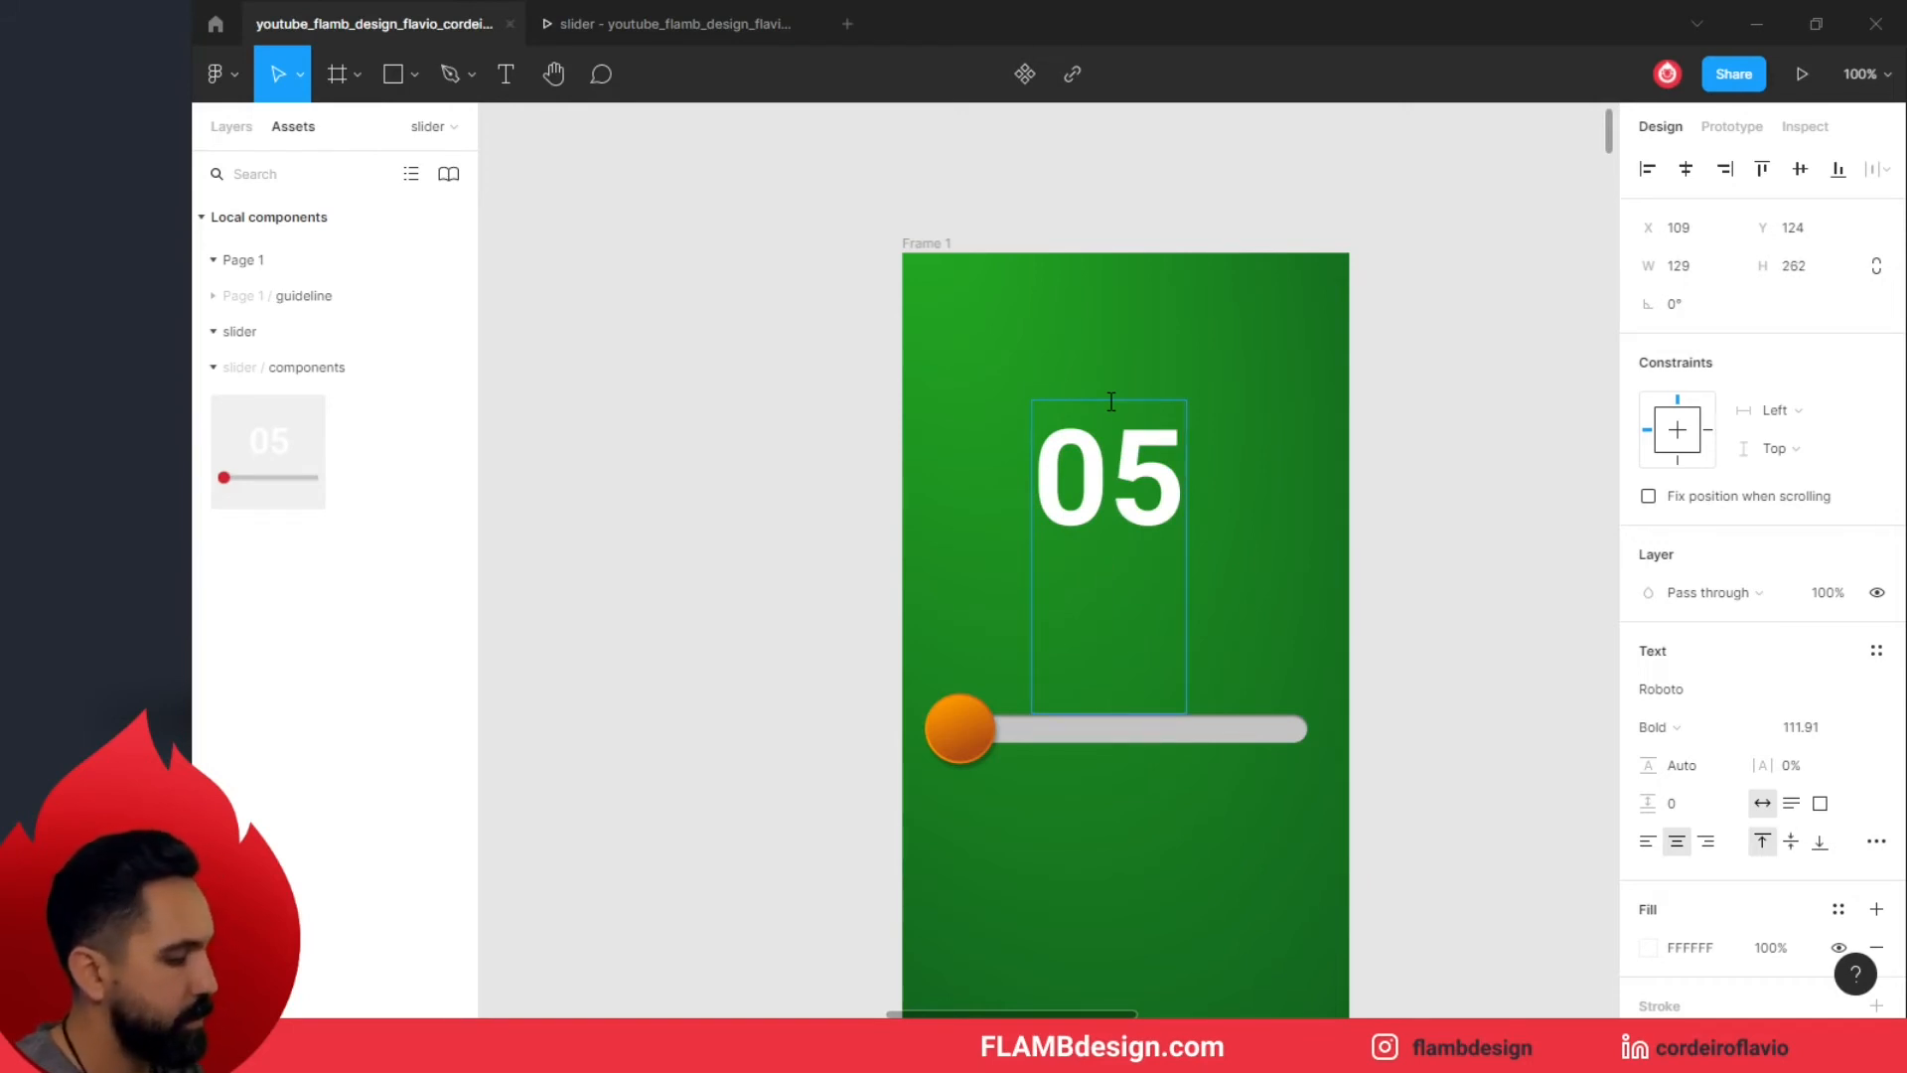
text(10)
key(Return)
text(15)
key(Return)
text(20)
key(Return)
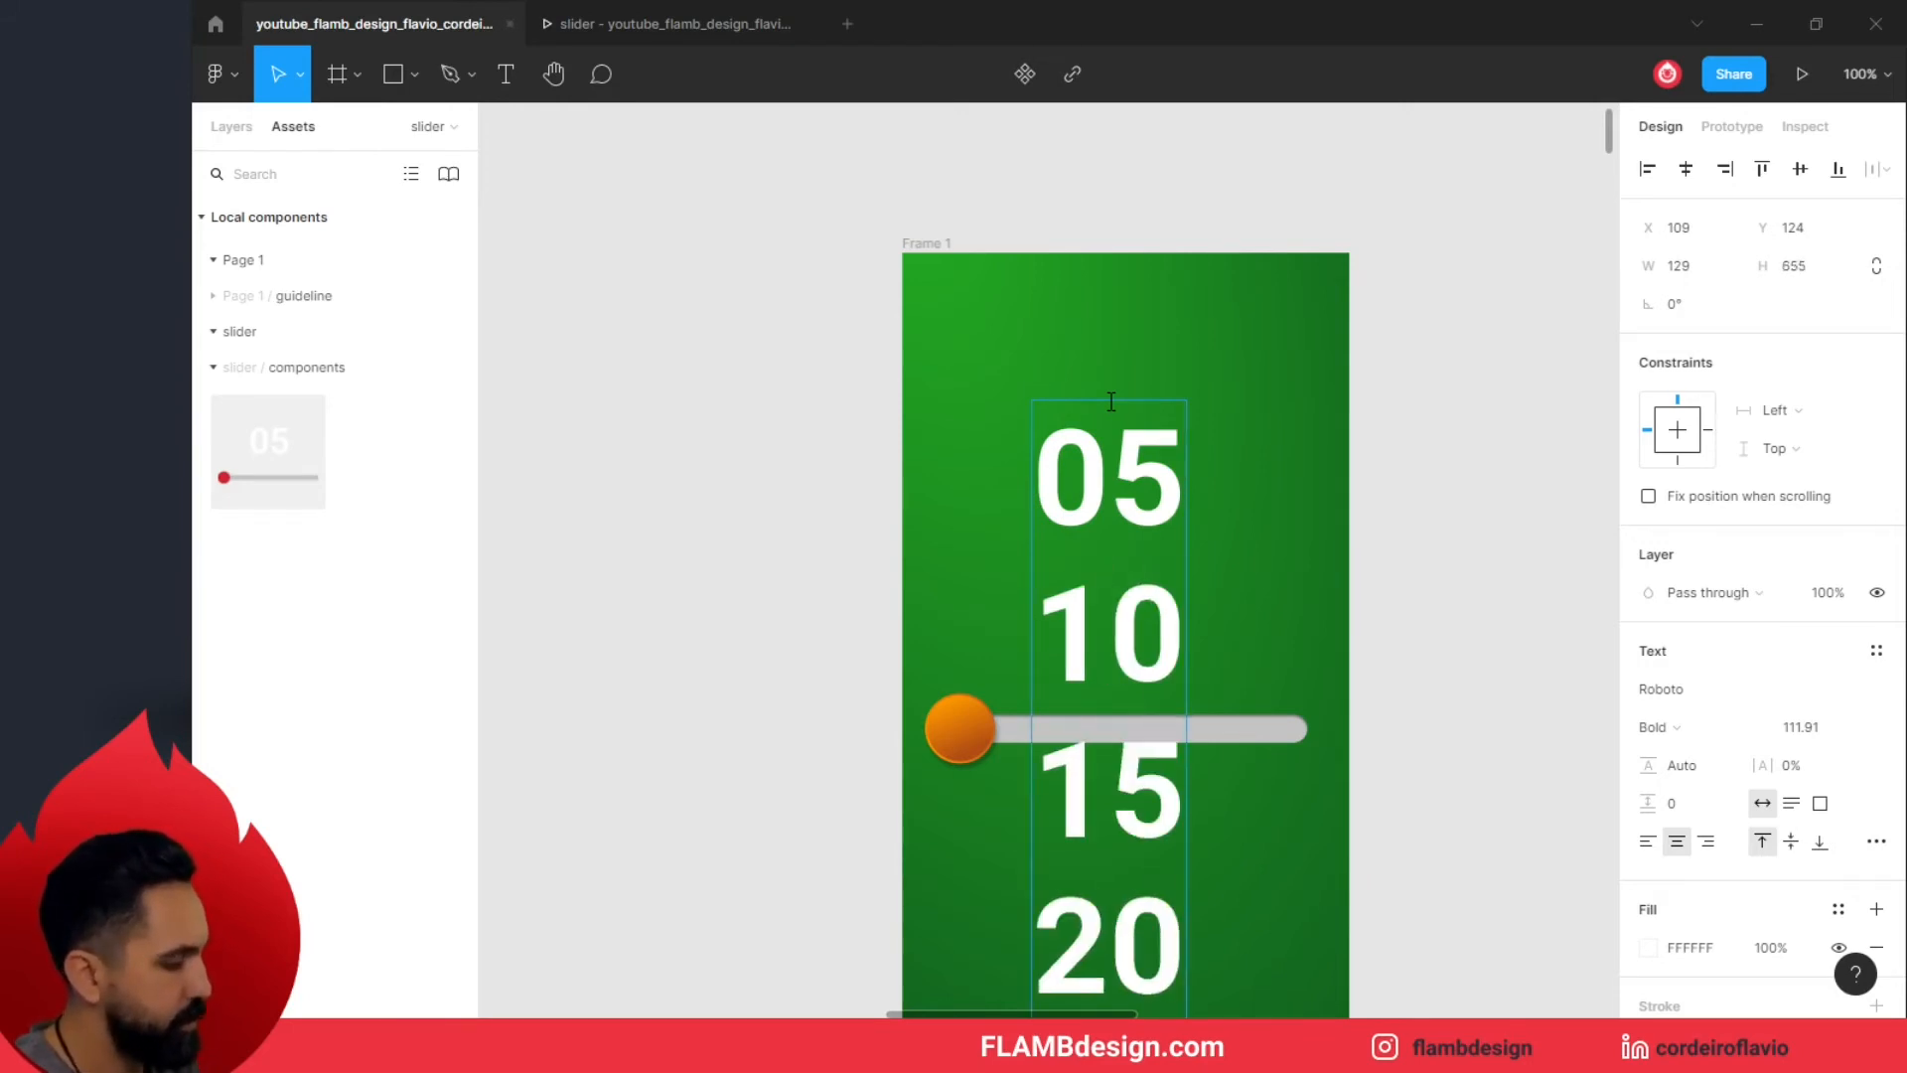
click(723, 358)
- Scale the number column down to 57.68 × 410 and move it to X 165, Y 166.5 across the slider
scroll(723, 358, down, 5)
scroll(723, 358, up, 1)
drag(1170, 283, 1151, 284)
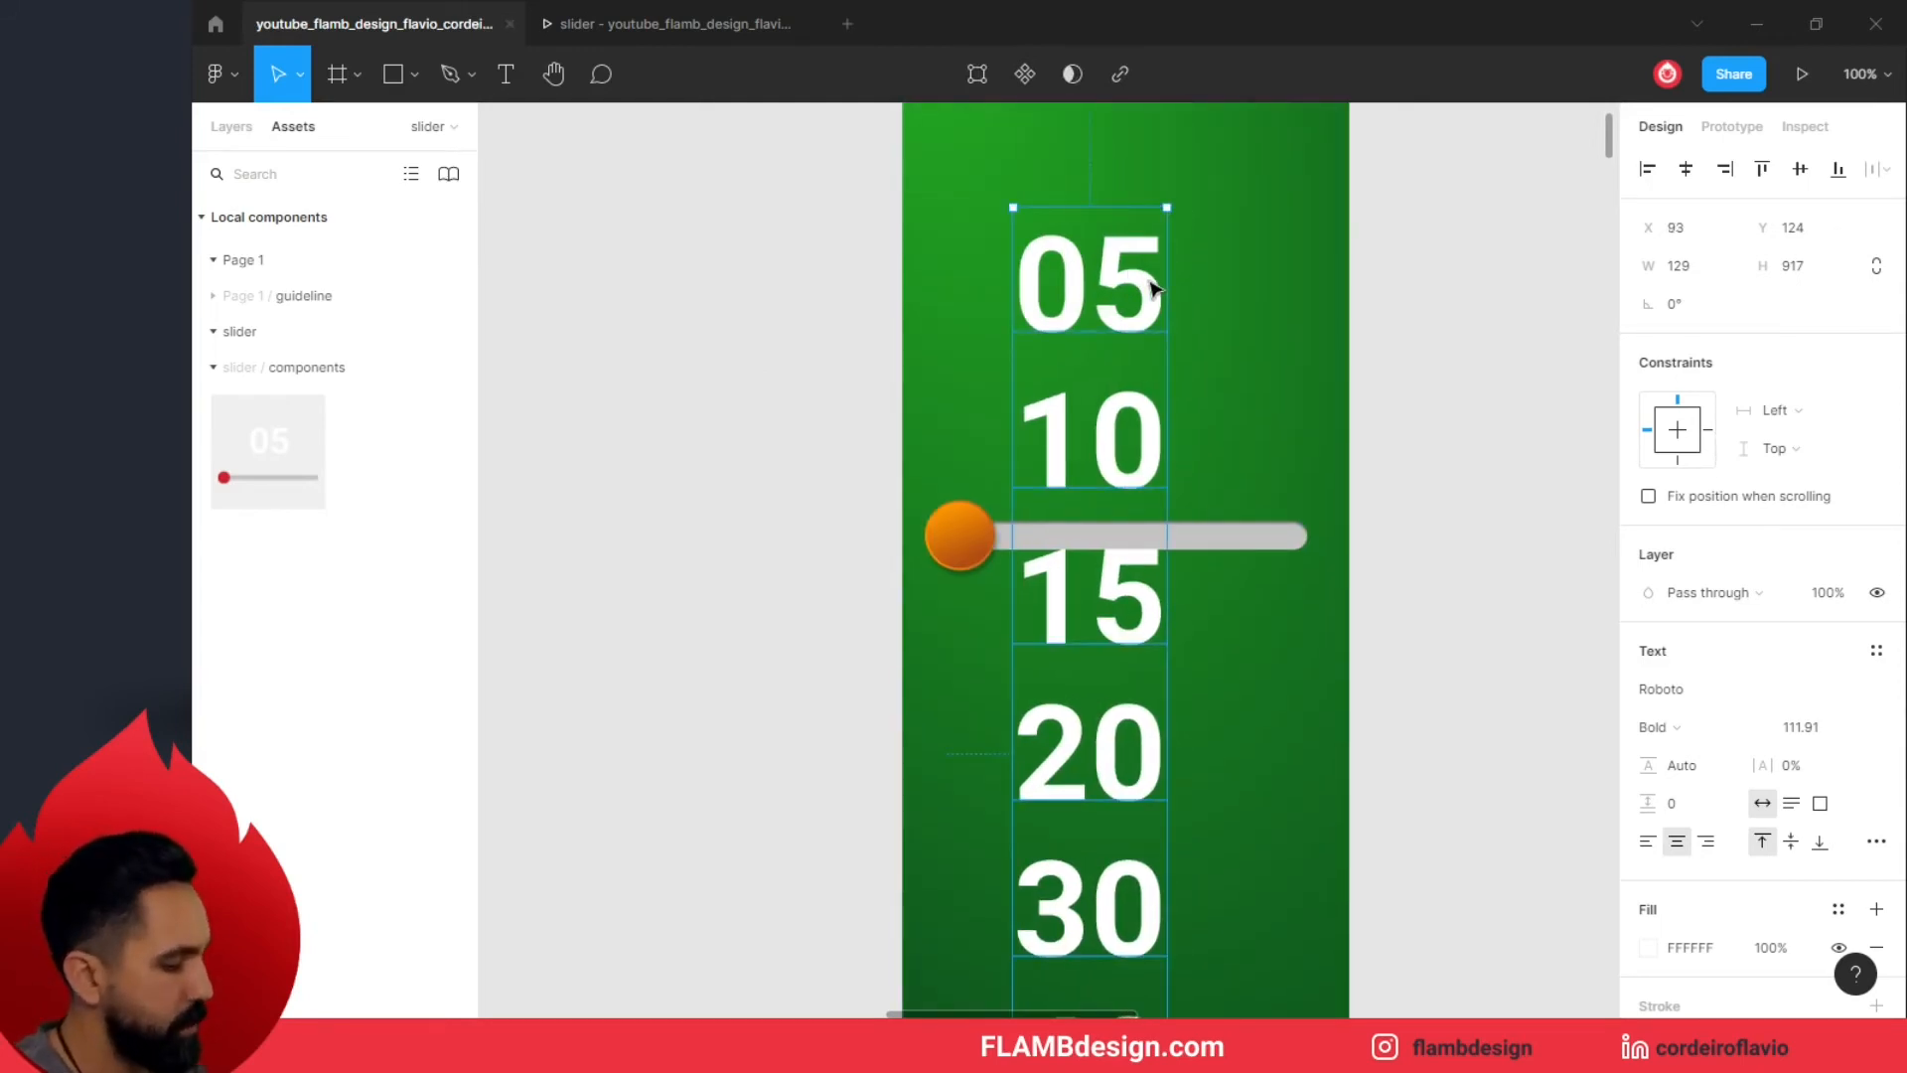
key(k)
drag(1175, 205, 1081, 810)
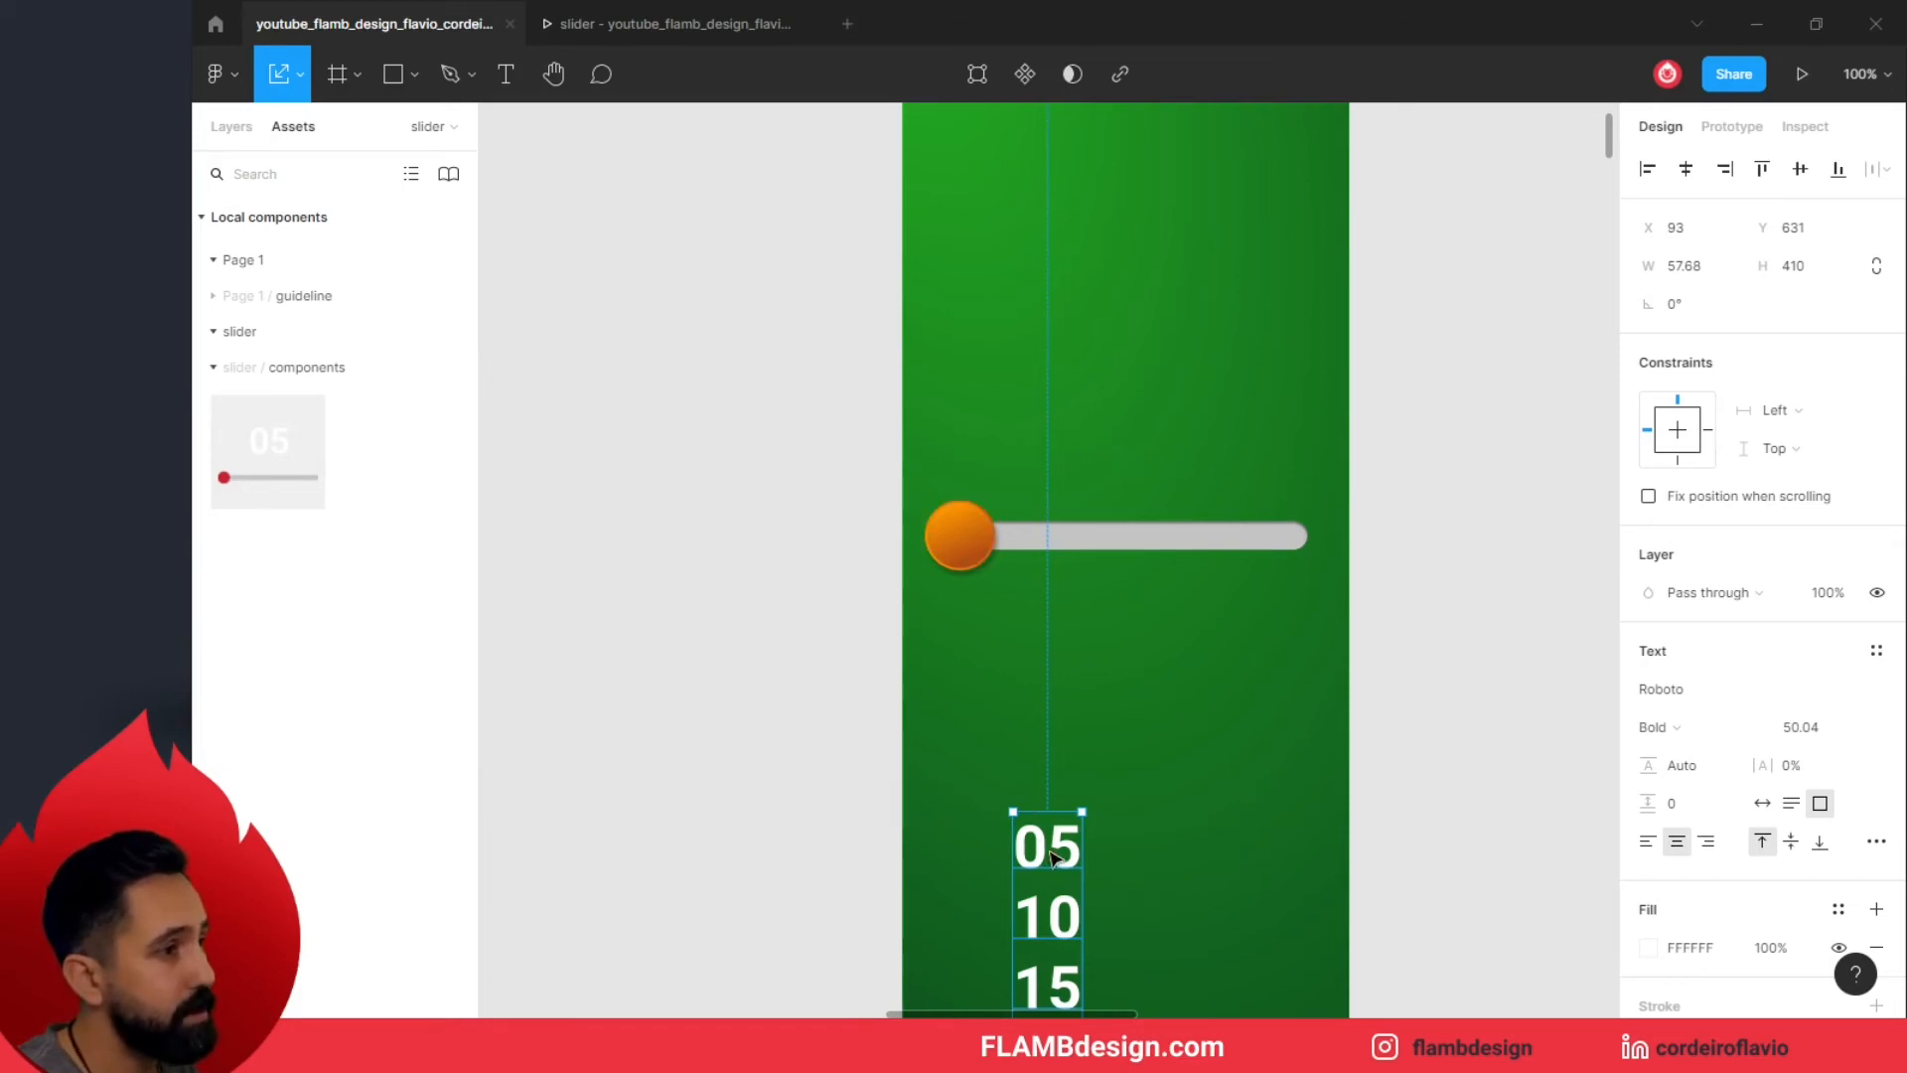
drag(1068, 820, 1149, 298)
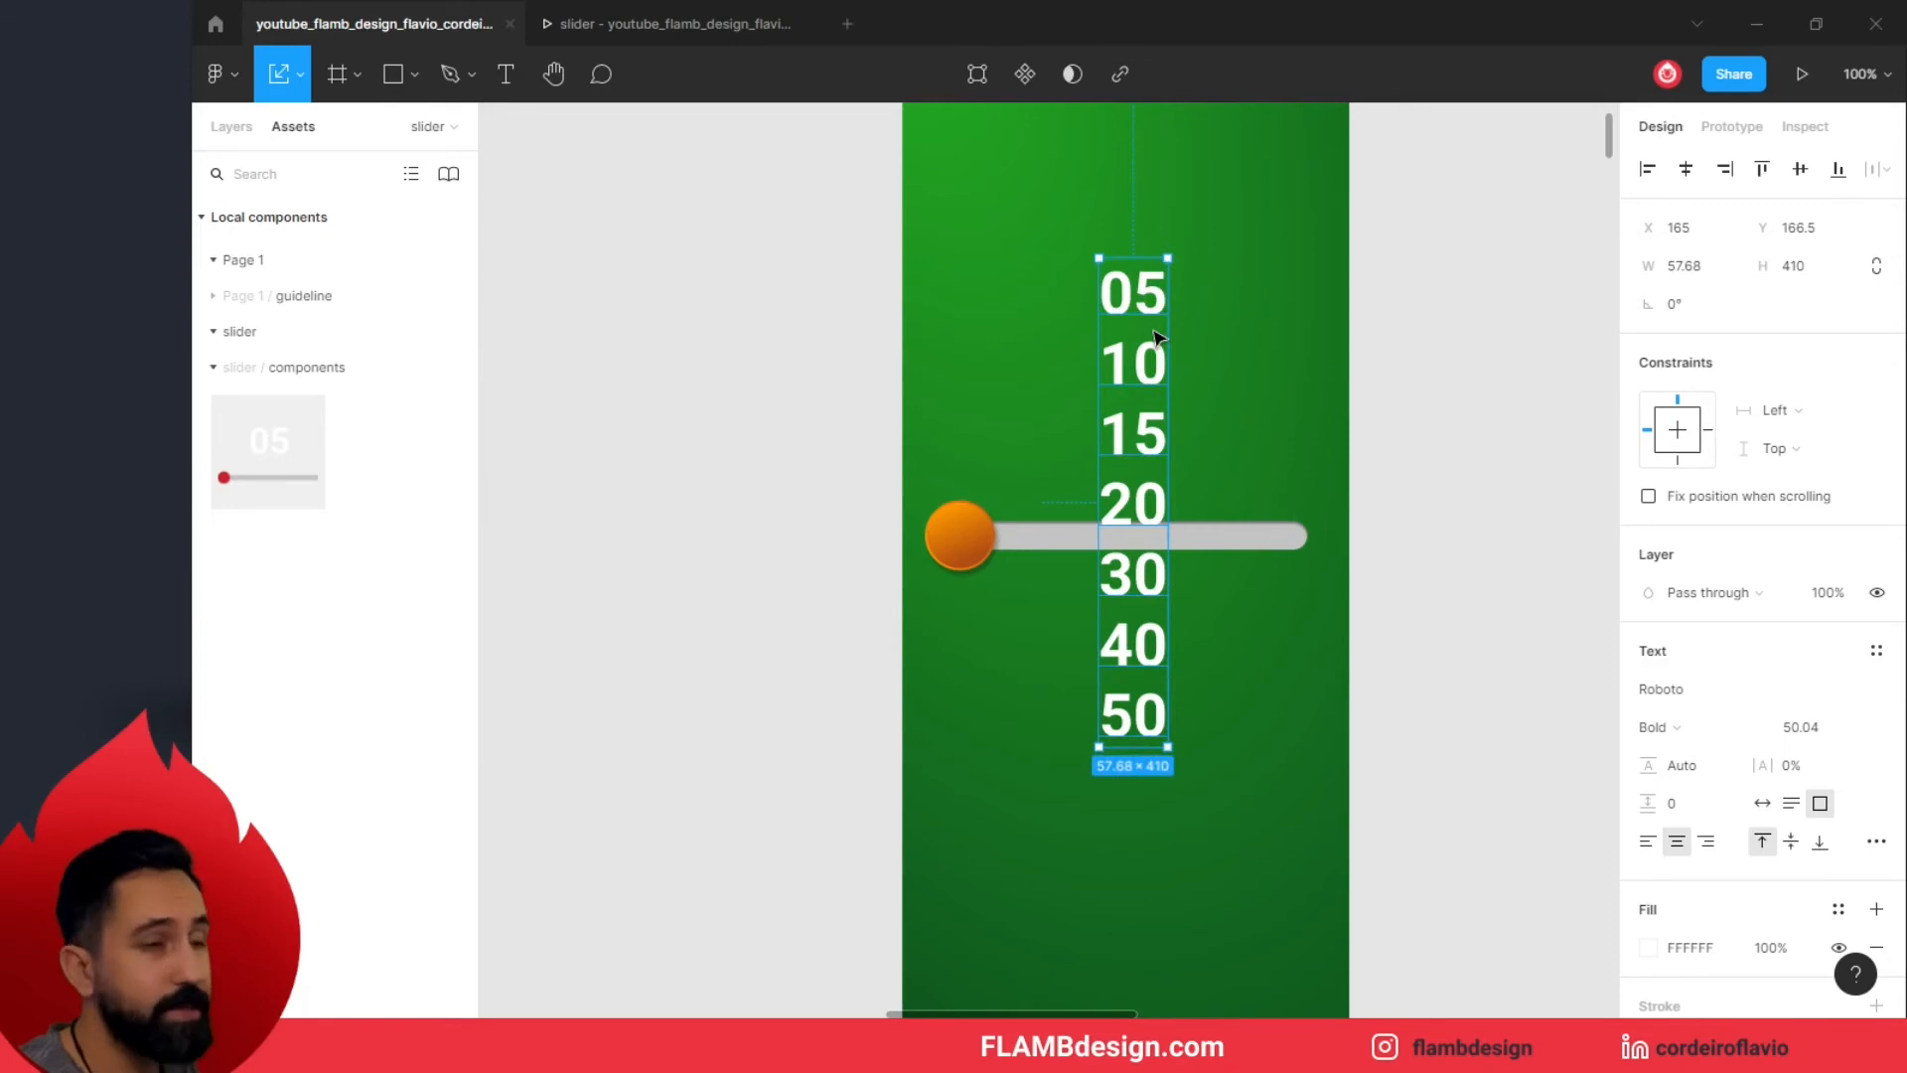
scroll(1156, 337, up, 1)
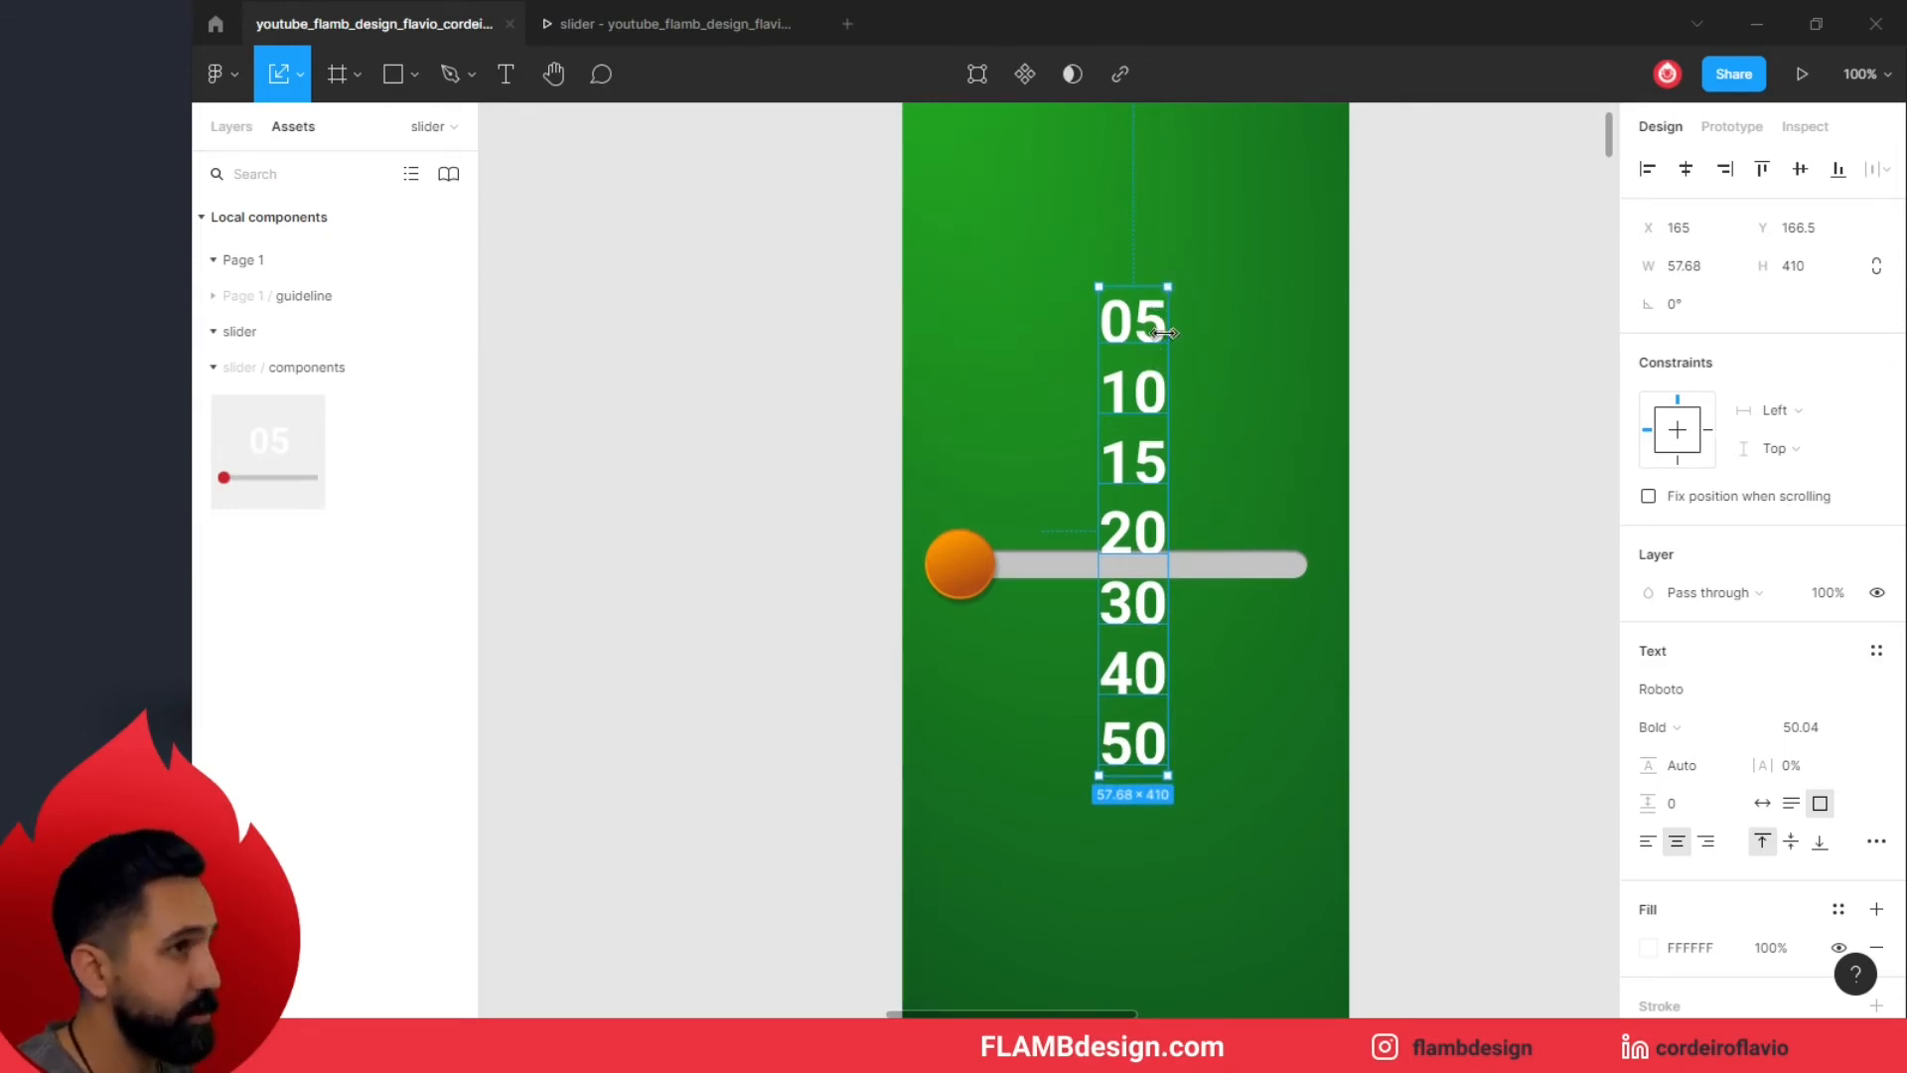
- Wrap the number column in its own frame and clip it to 58 × 56 around the 05
click(1278, 353)
click(1161, 321)
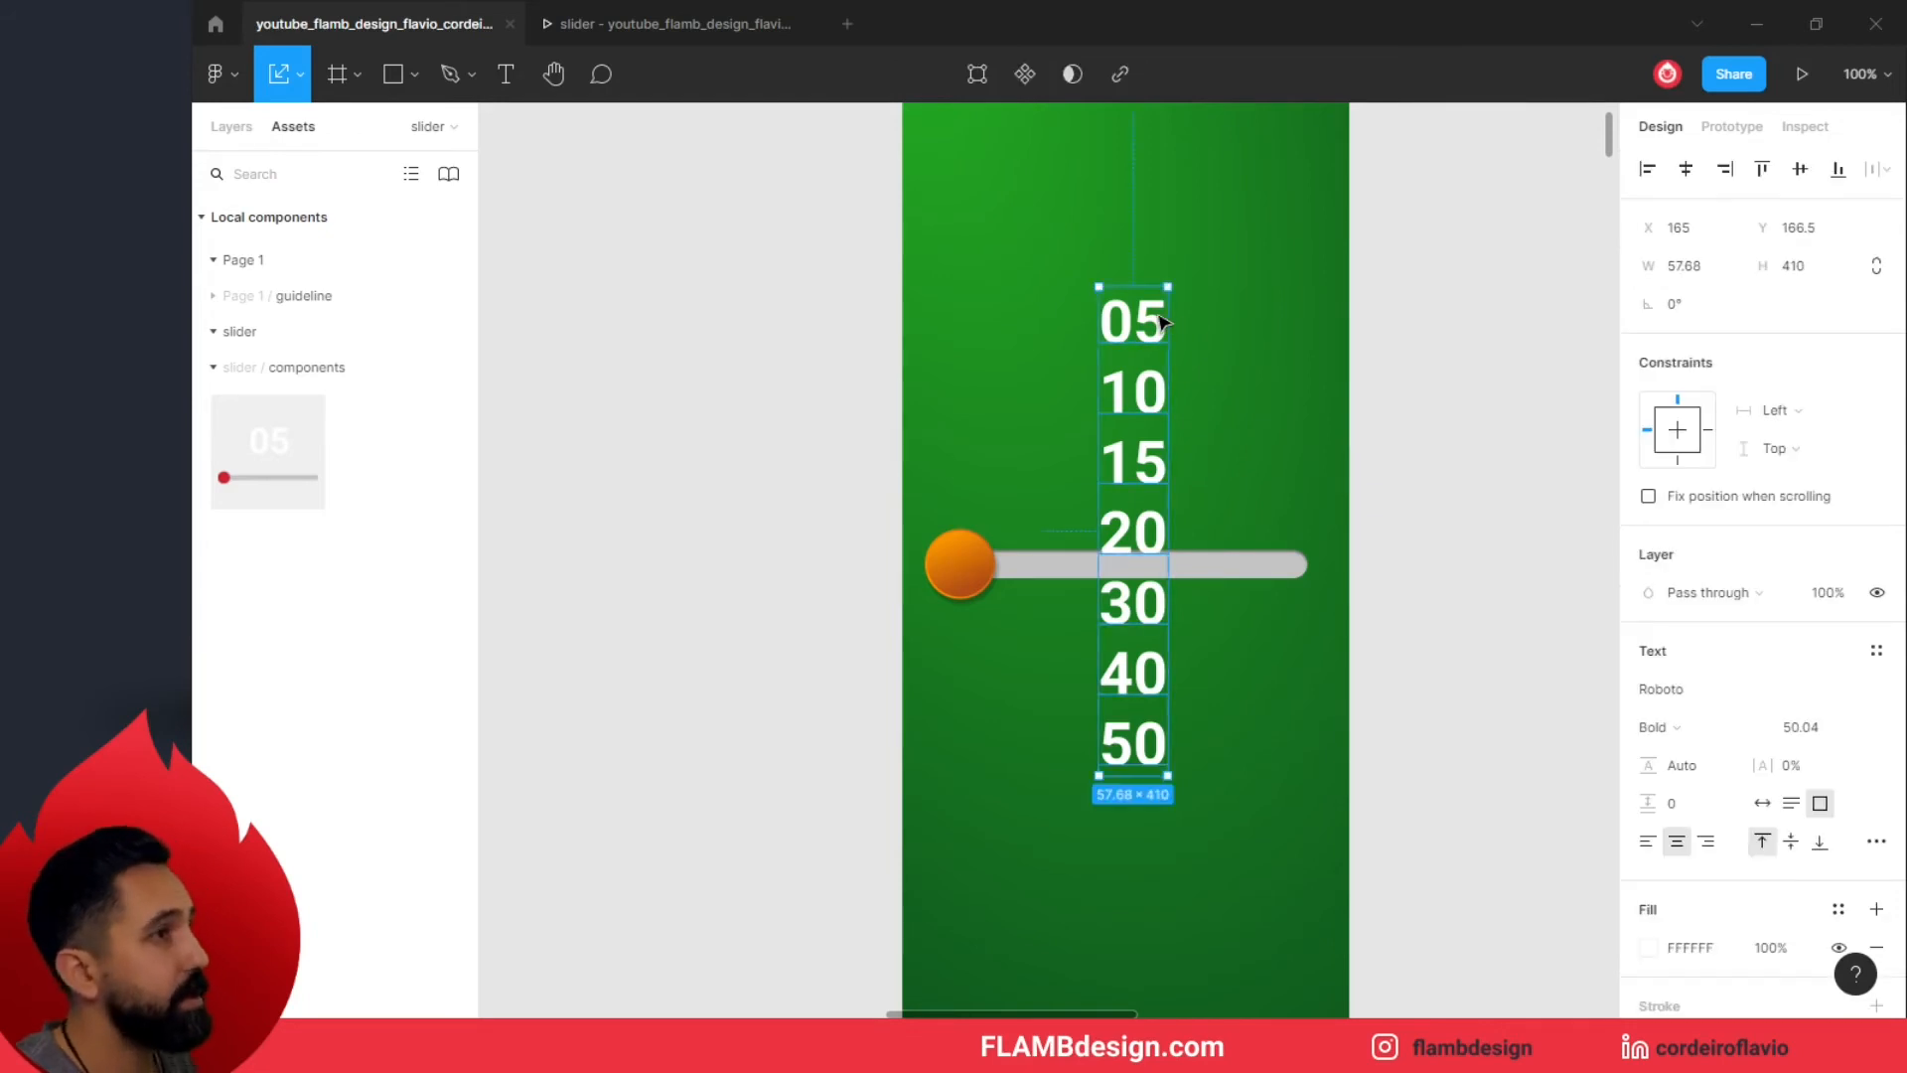
right_click(1159, 320)
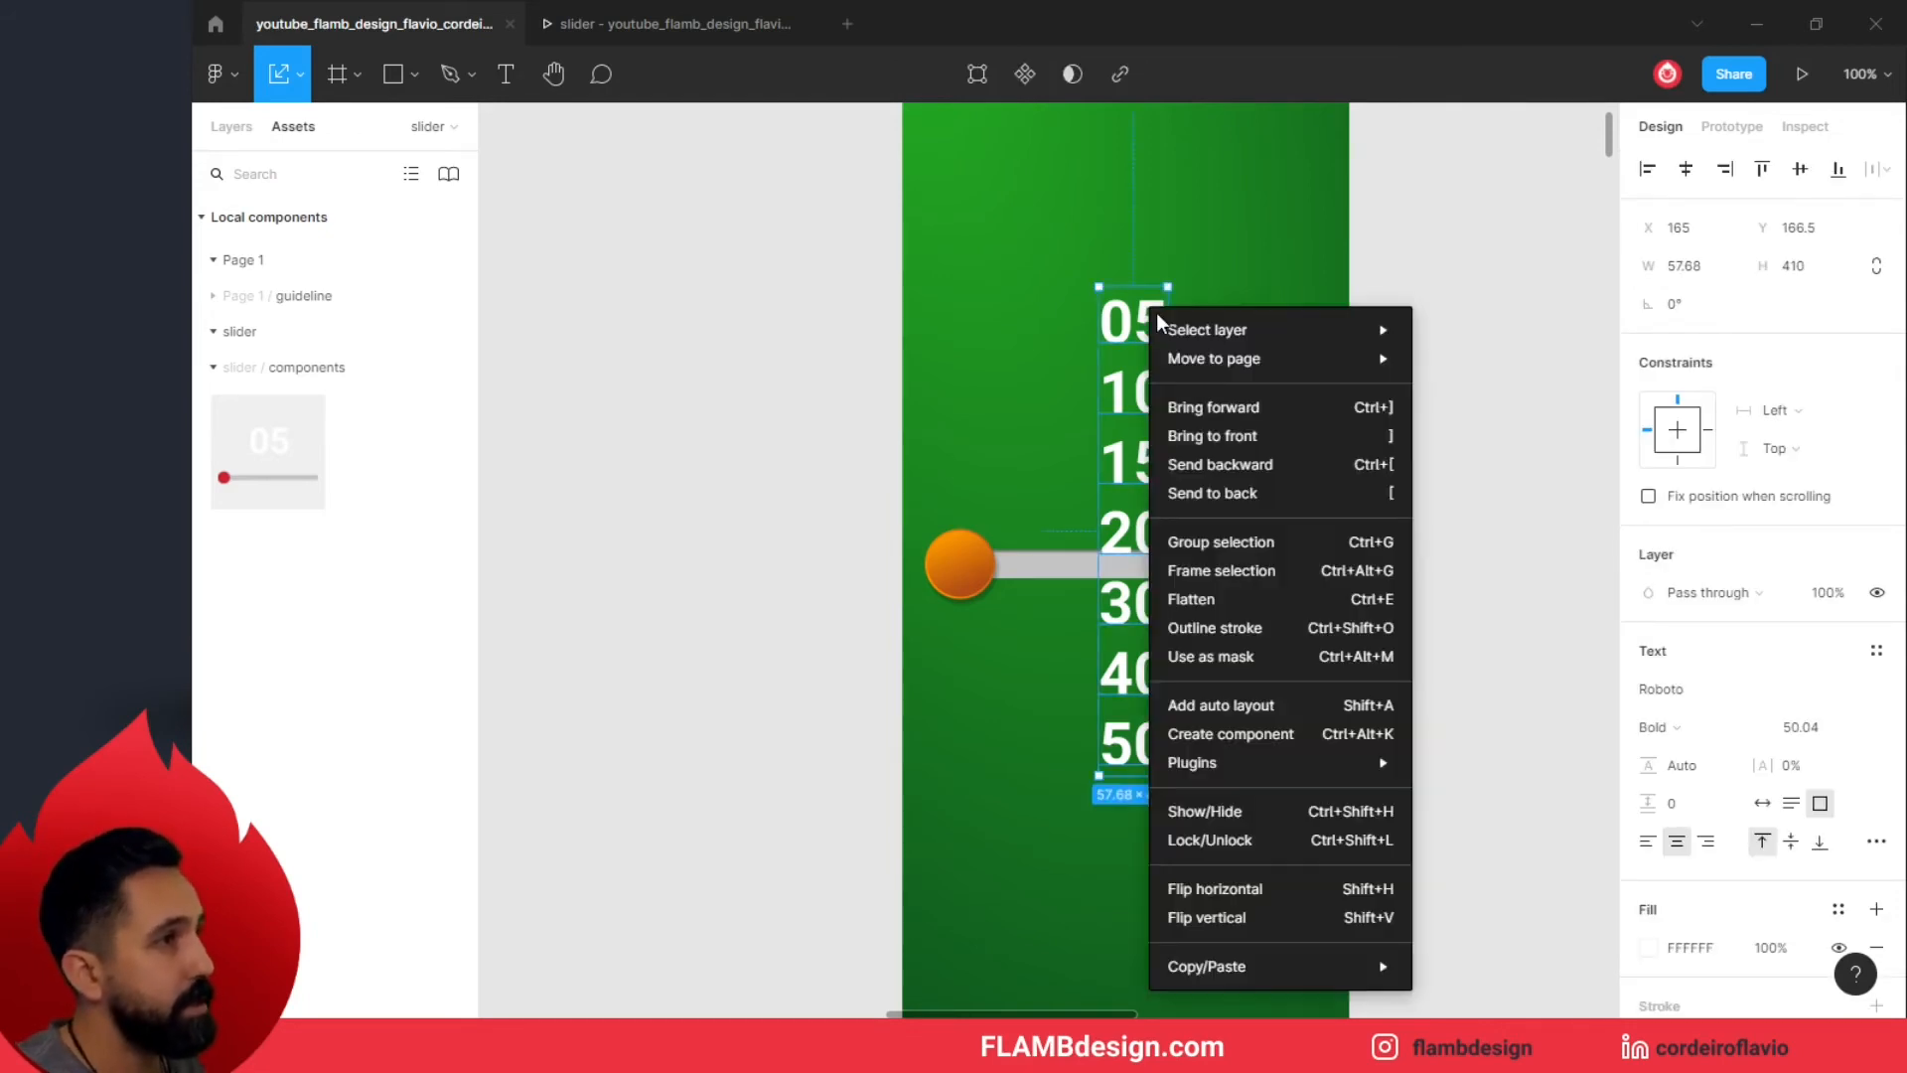
click(1279, 573)
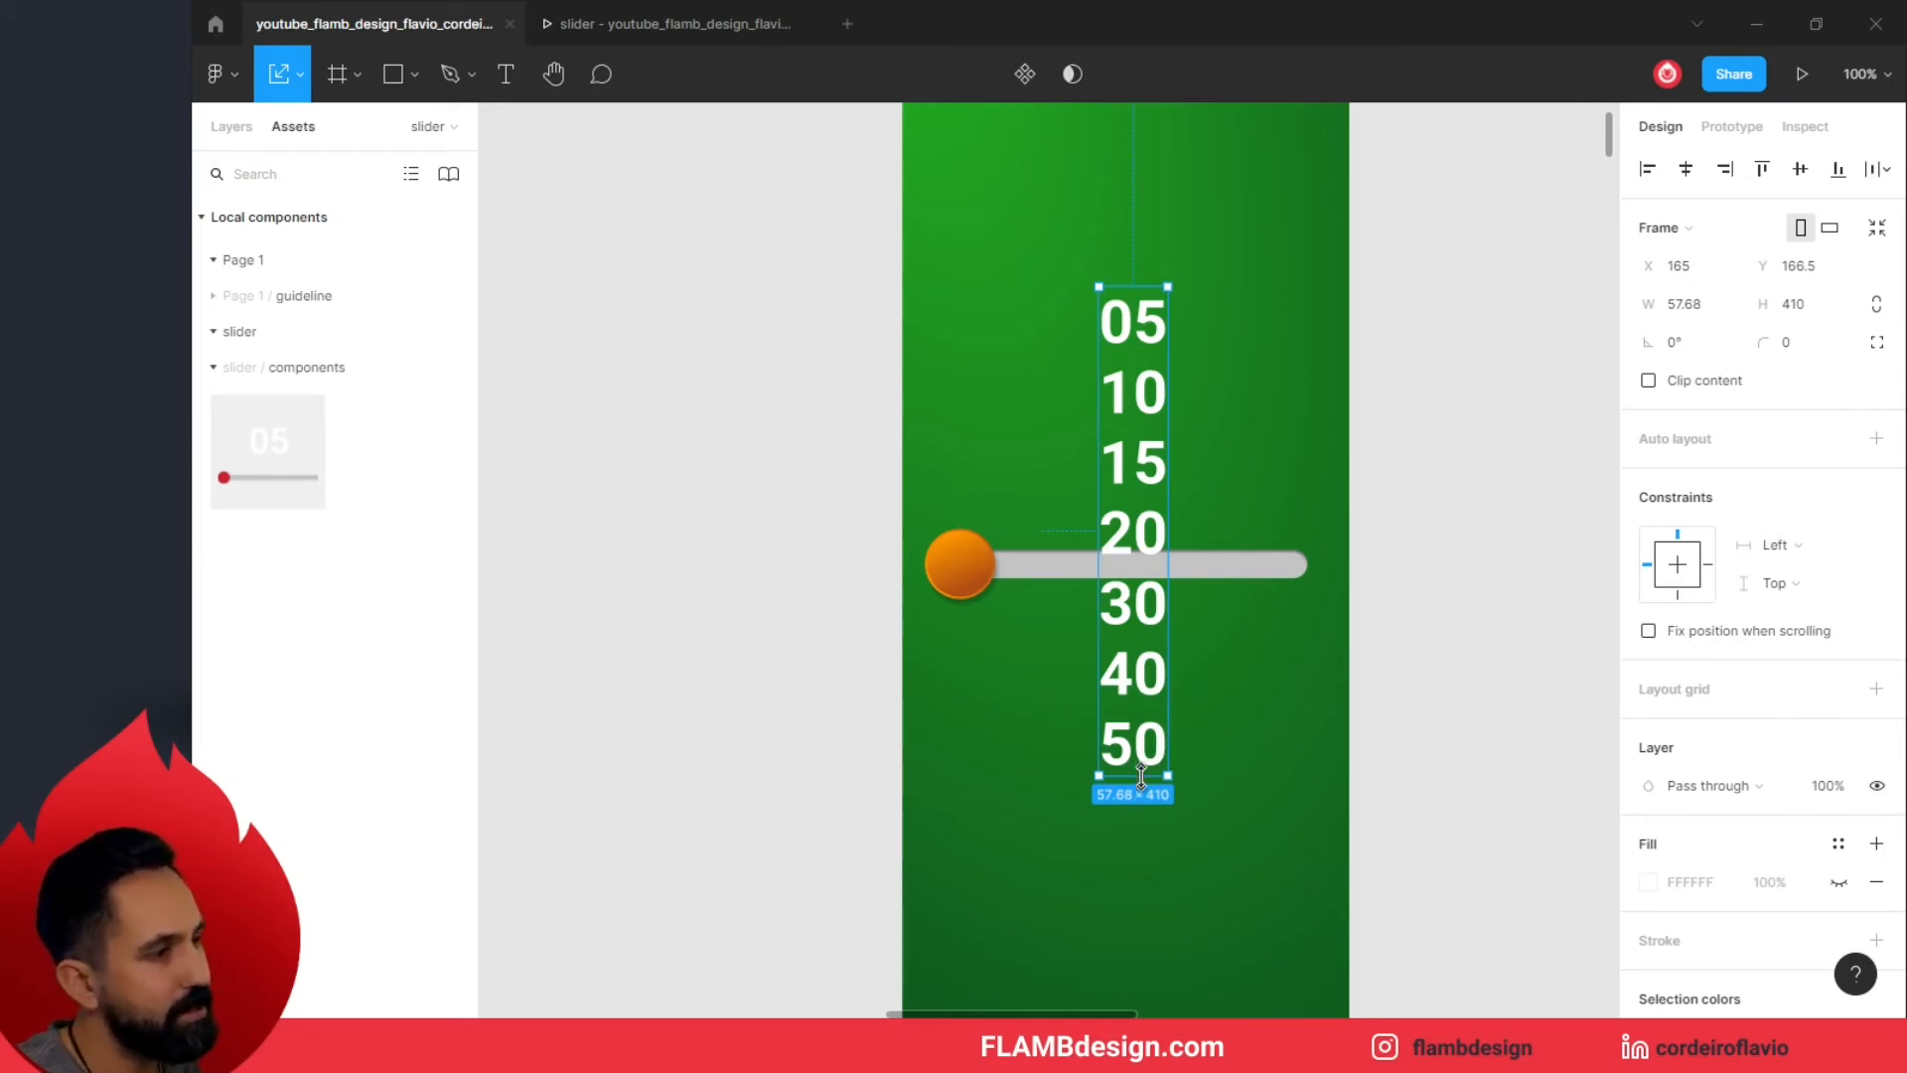
drag(1140, 775, 1133, 354)
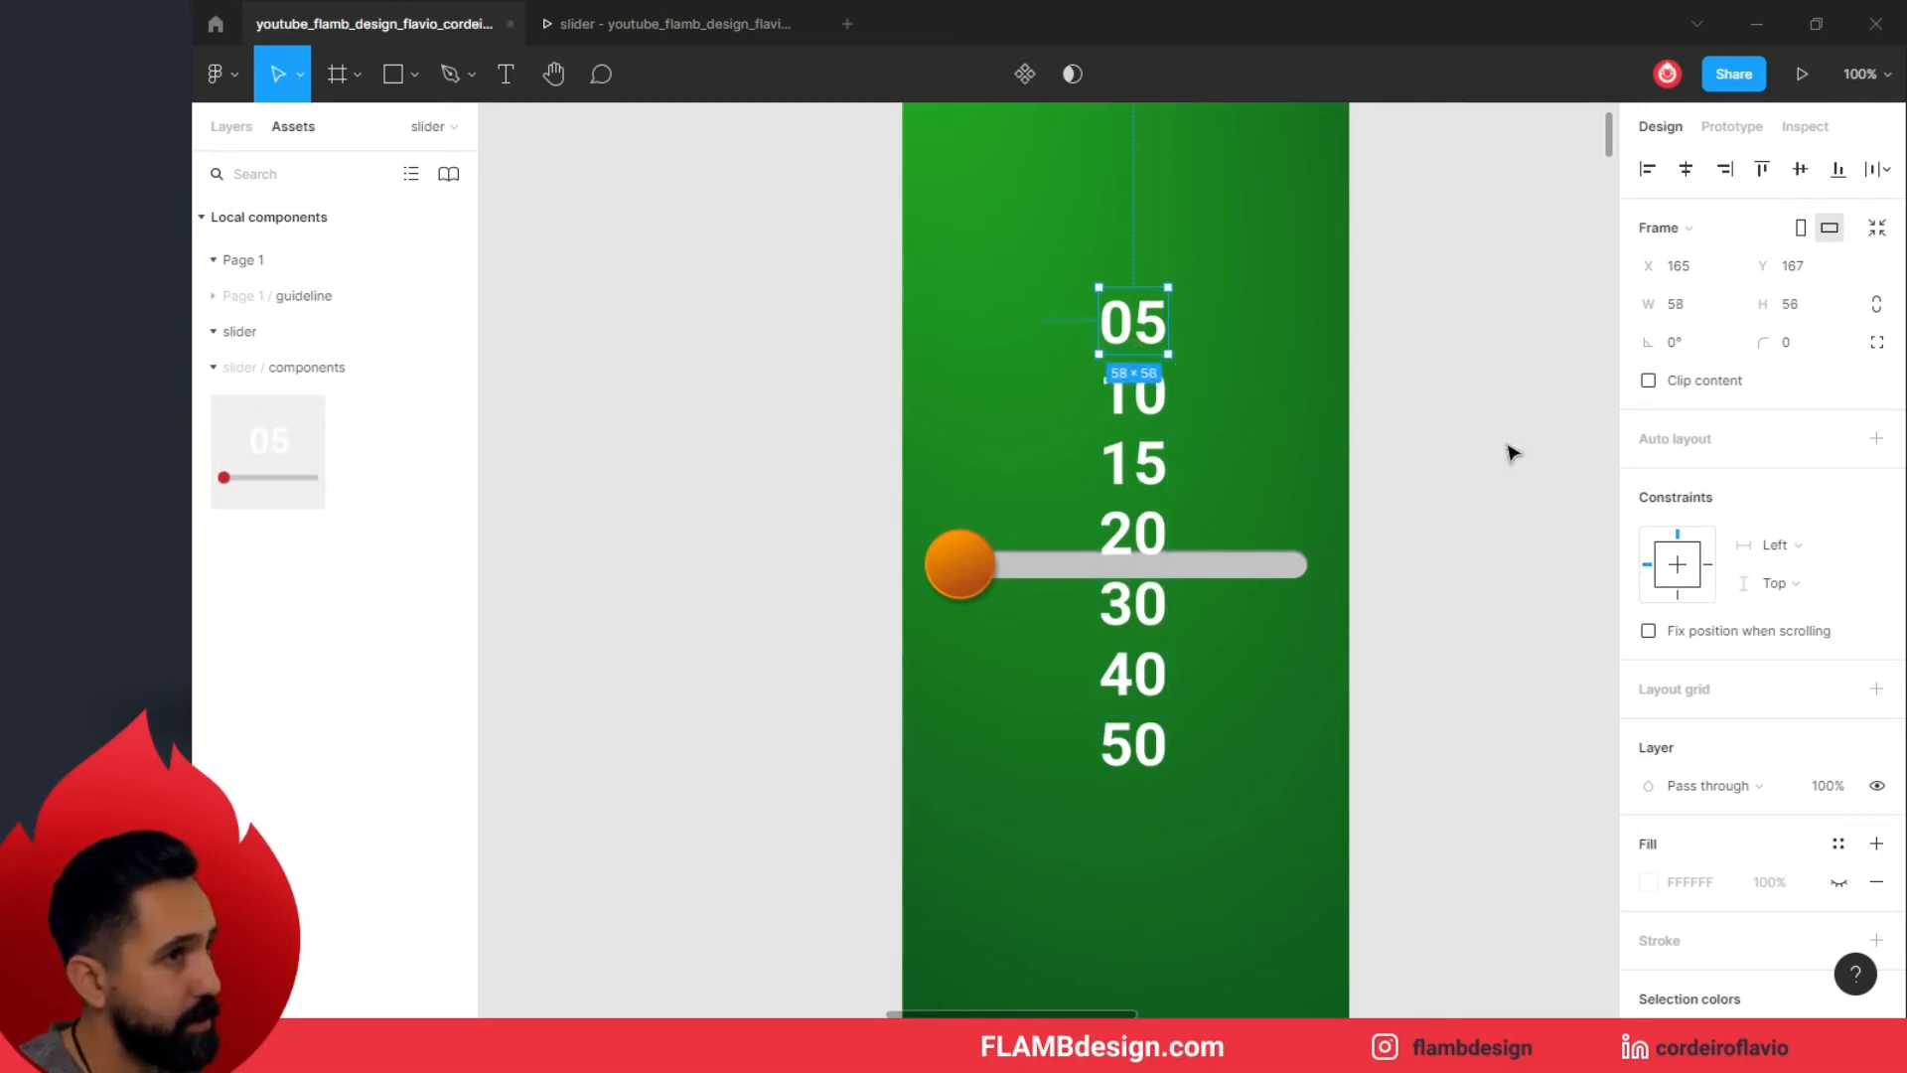
click(1649, 381)
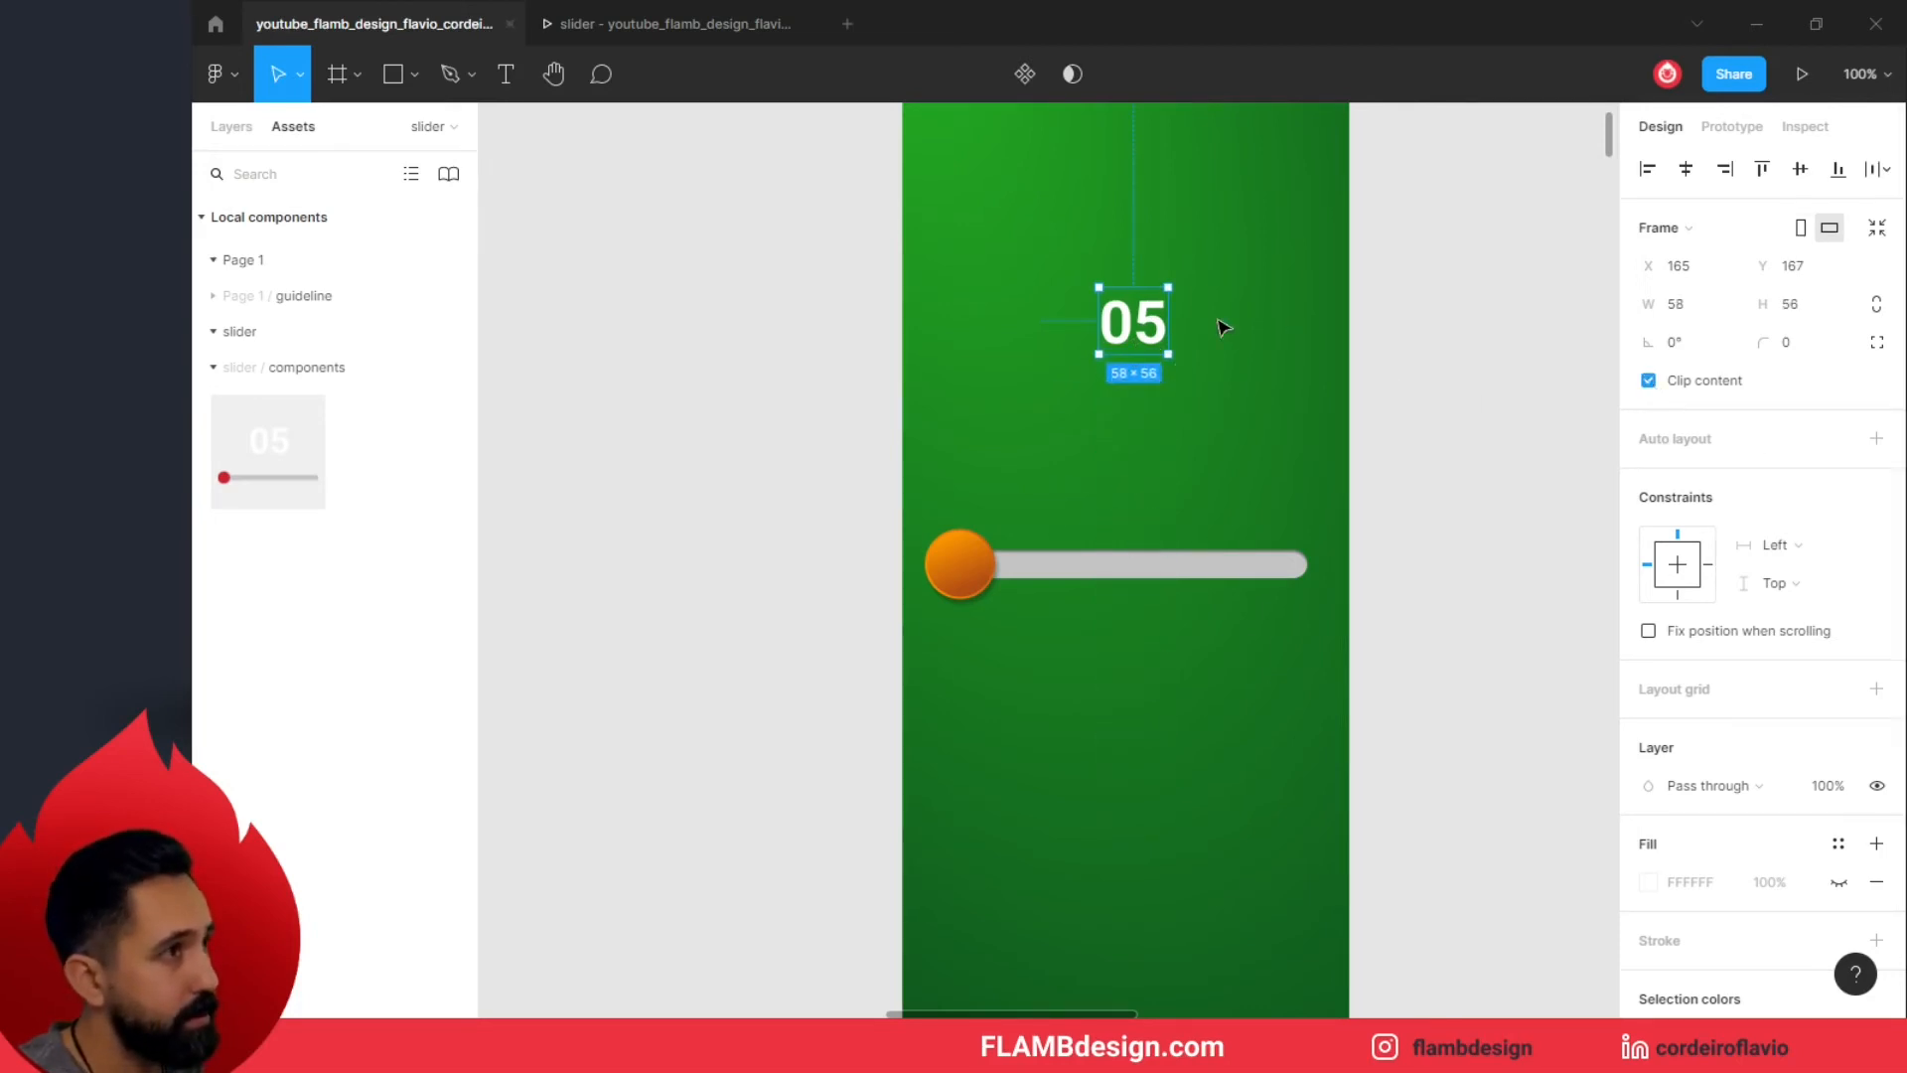
- Move the clipped number frame directly above the orange circle, to X 20.5, Y 297
drag(1158, 333, 975, 483)
scroll(1033, 703, up, 1)
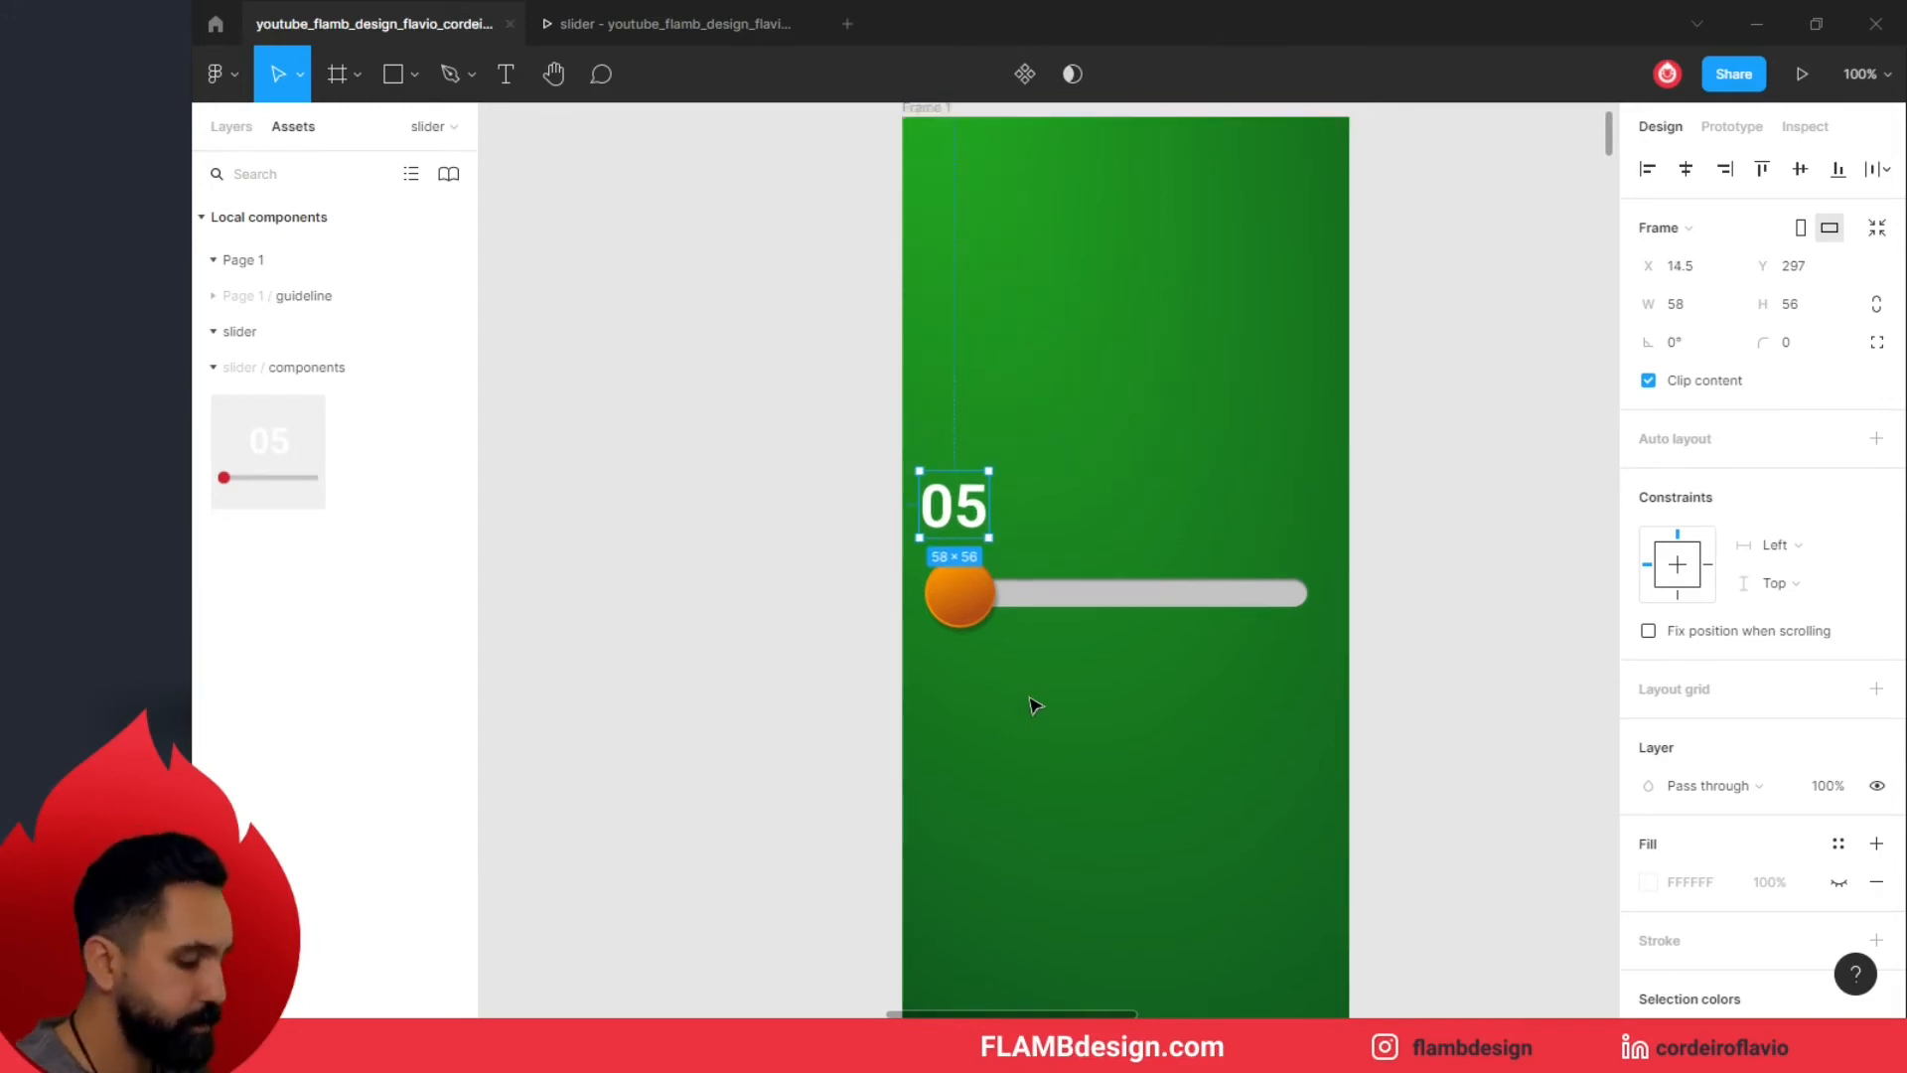
key(Right)
key(Right)
key(Right)
key(Right)
key(Right)
key(Right)
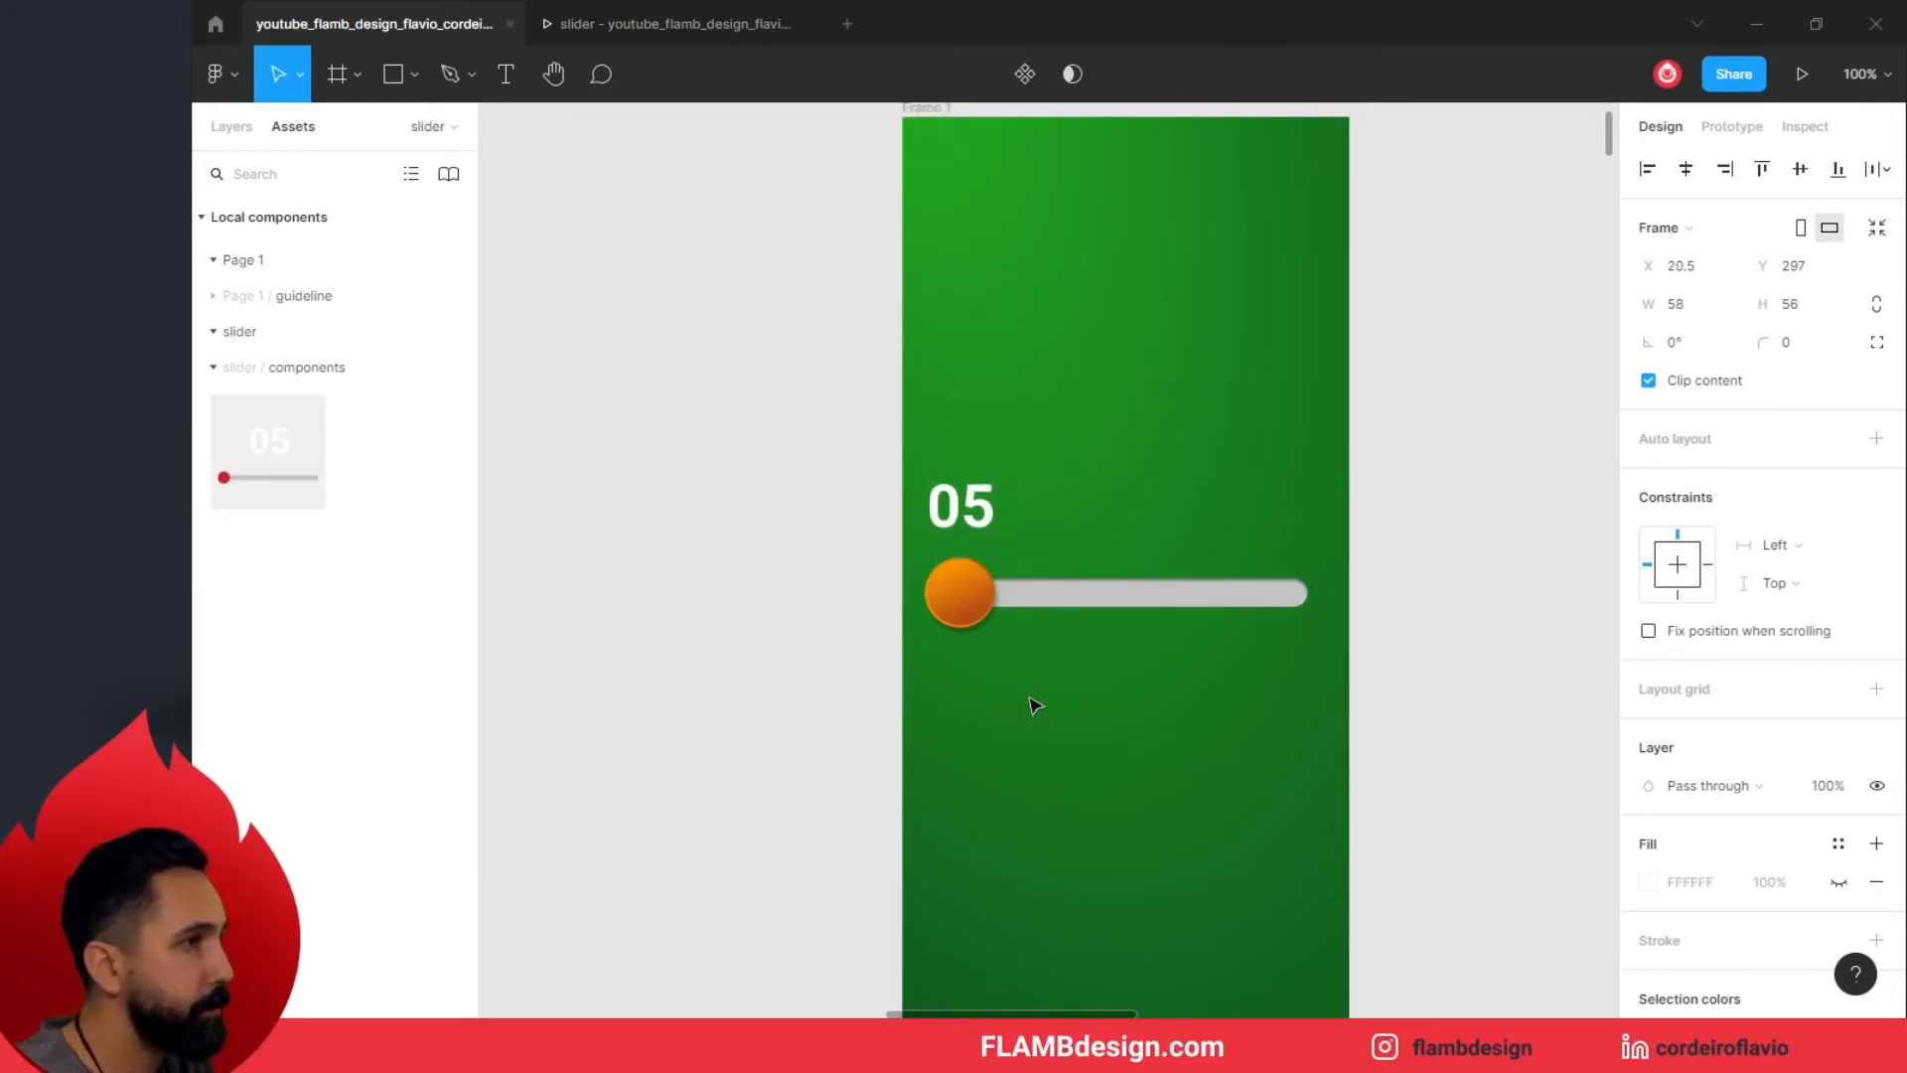
key(Escape)
scroll(1033, 703, up, 1)
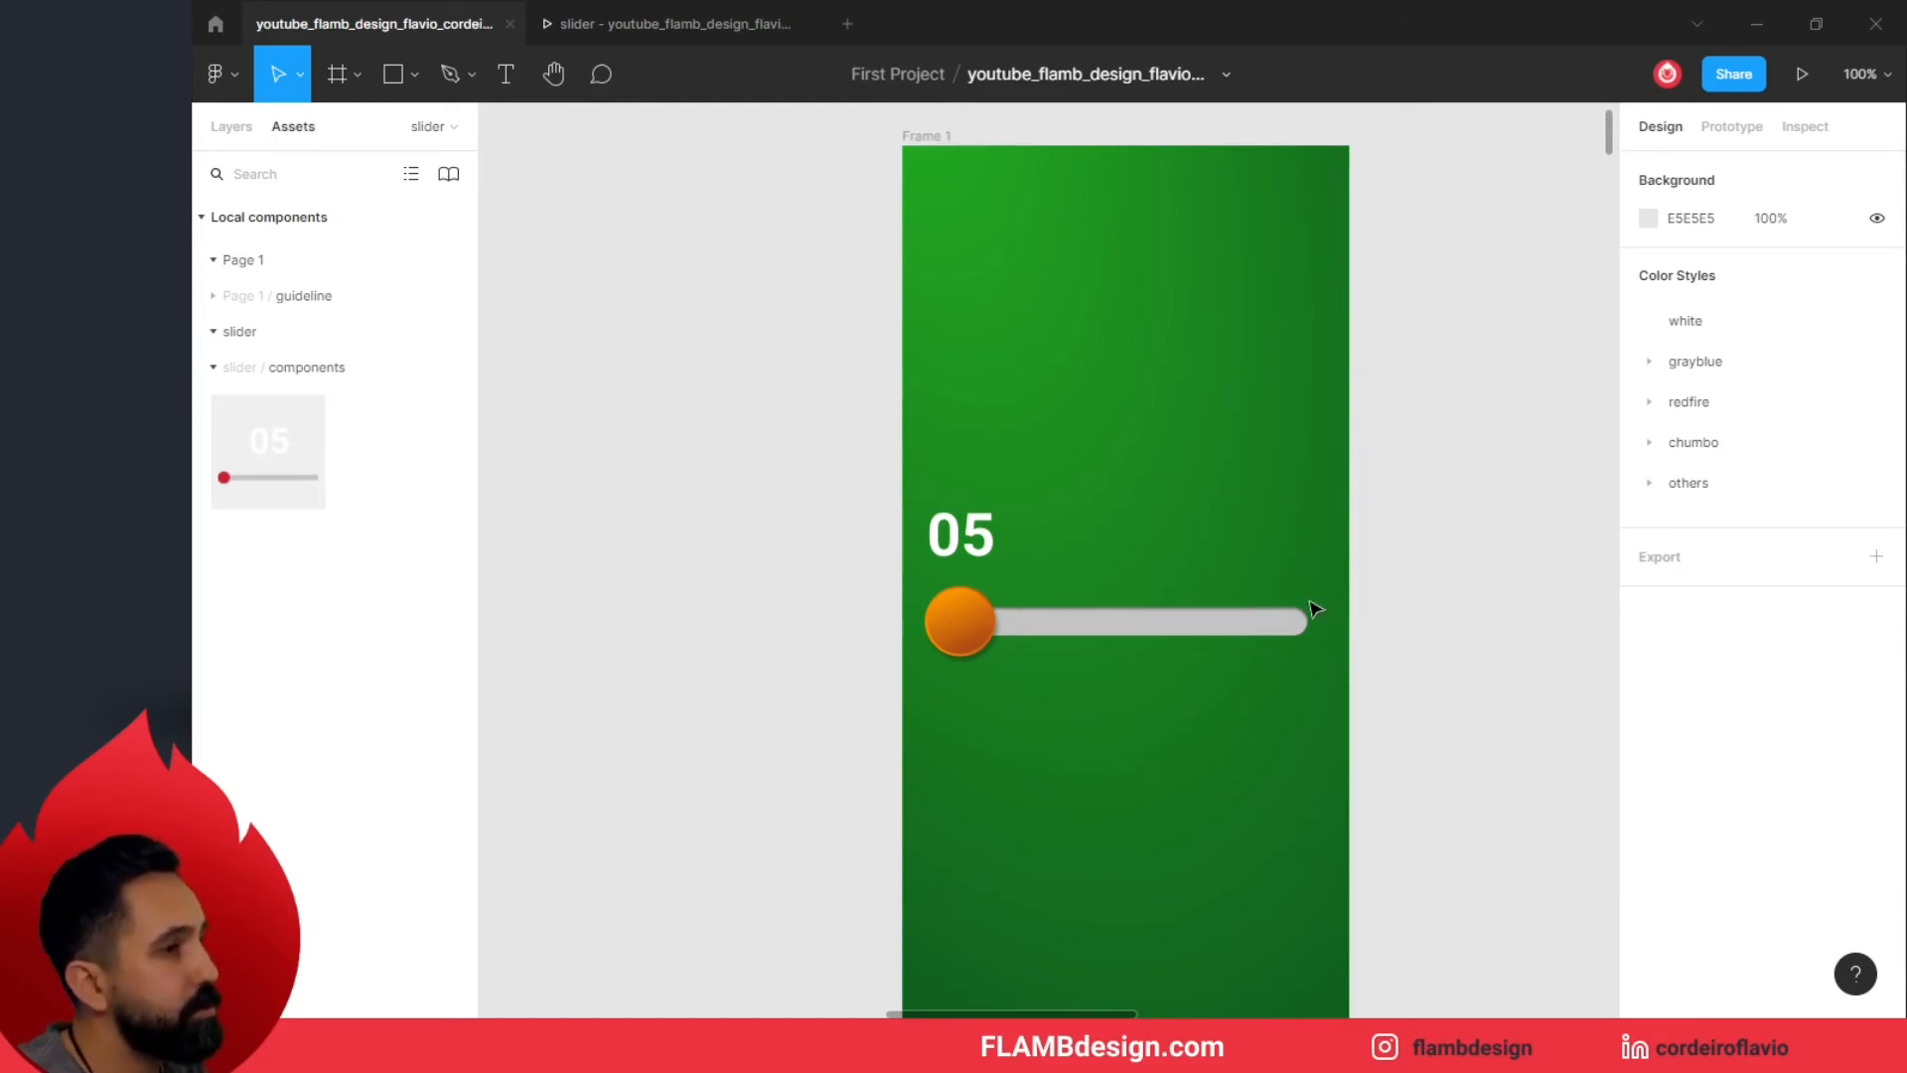
- Try to shorten the circle and both bars together to 292 wide, then undo it
click(1000, 637)
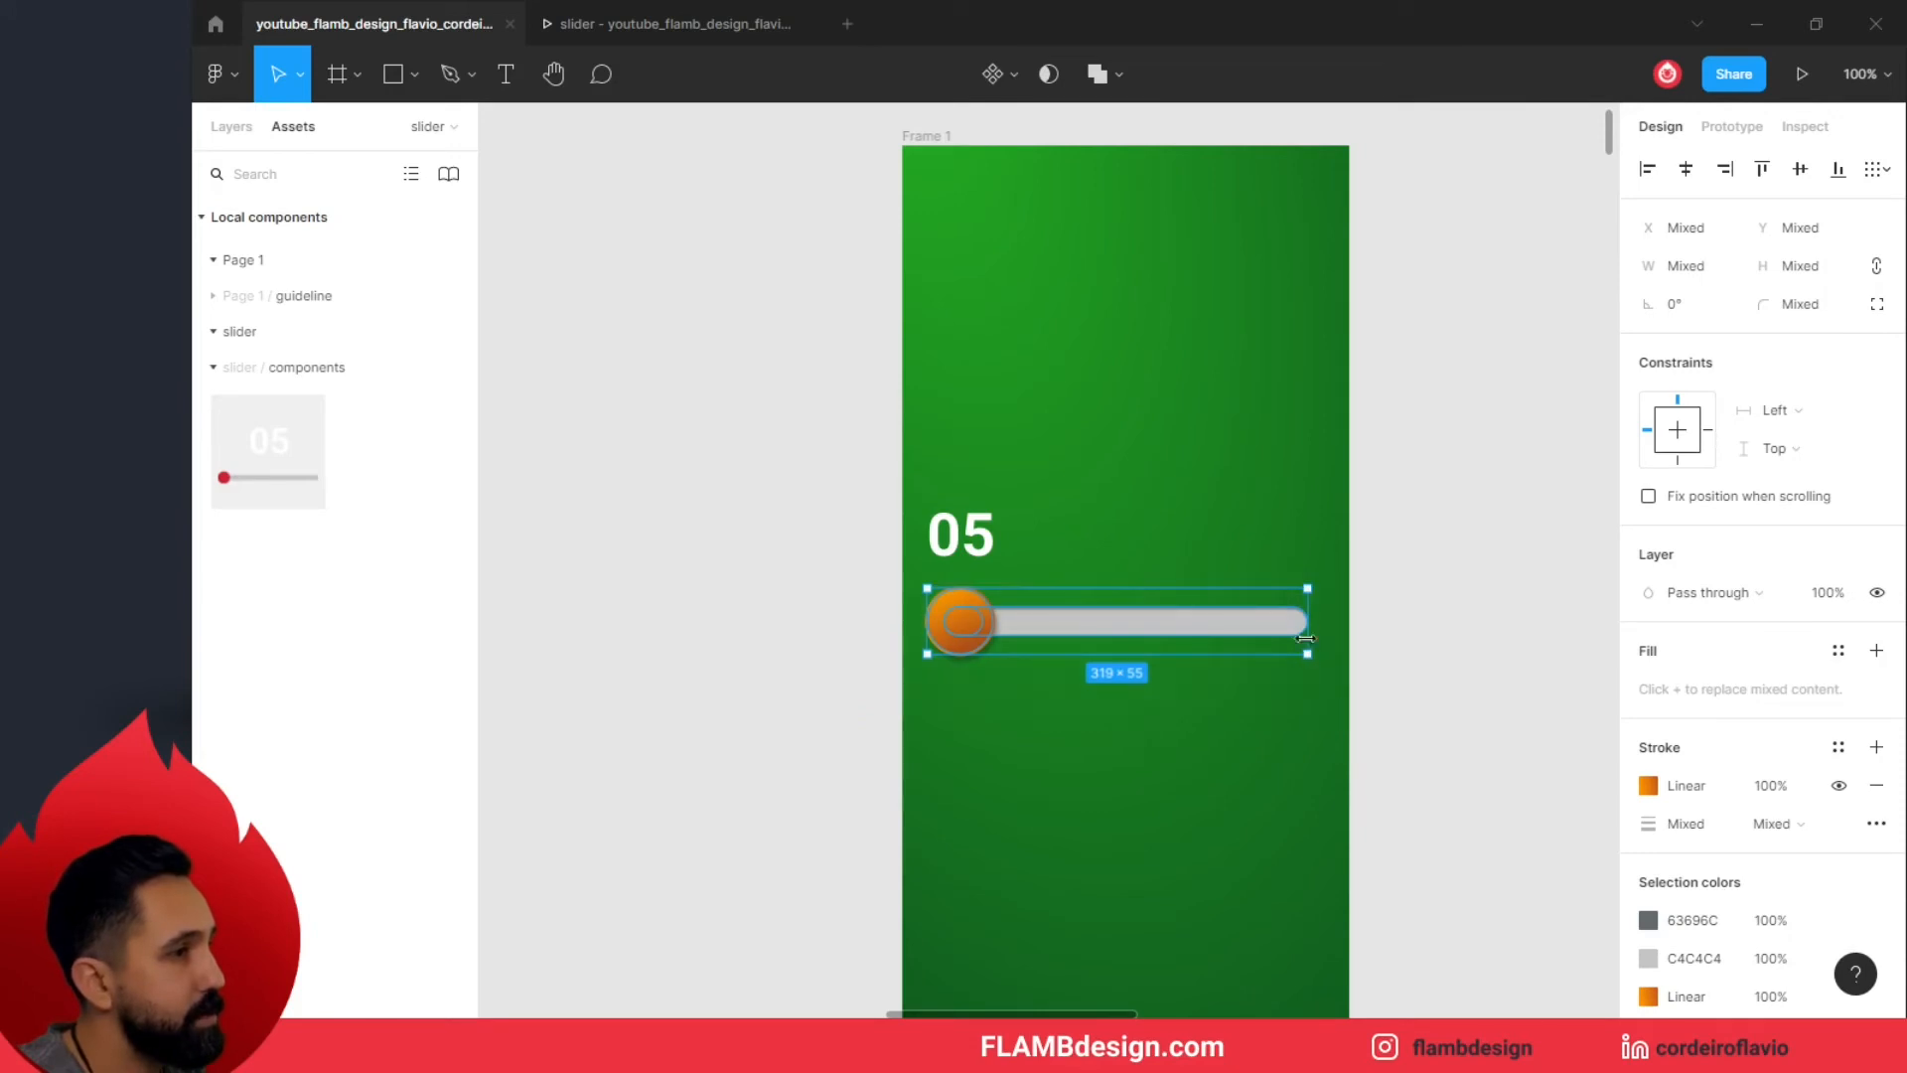
drag(1303, 621, 1276, 621)
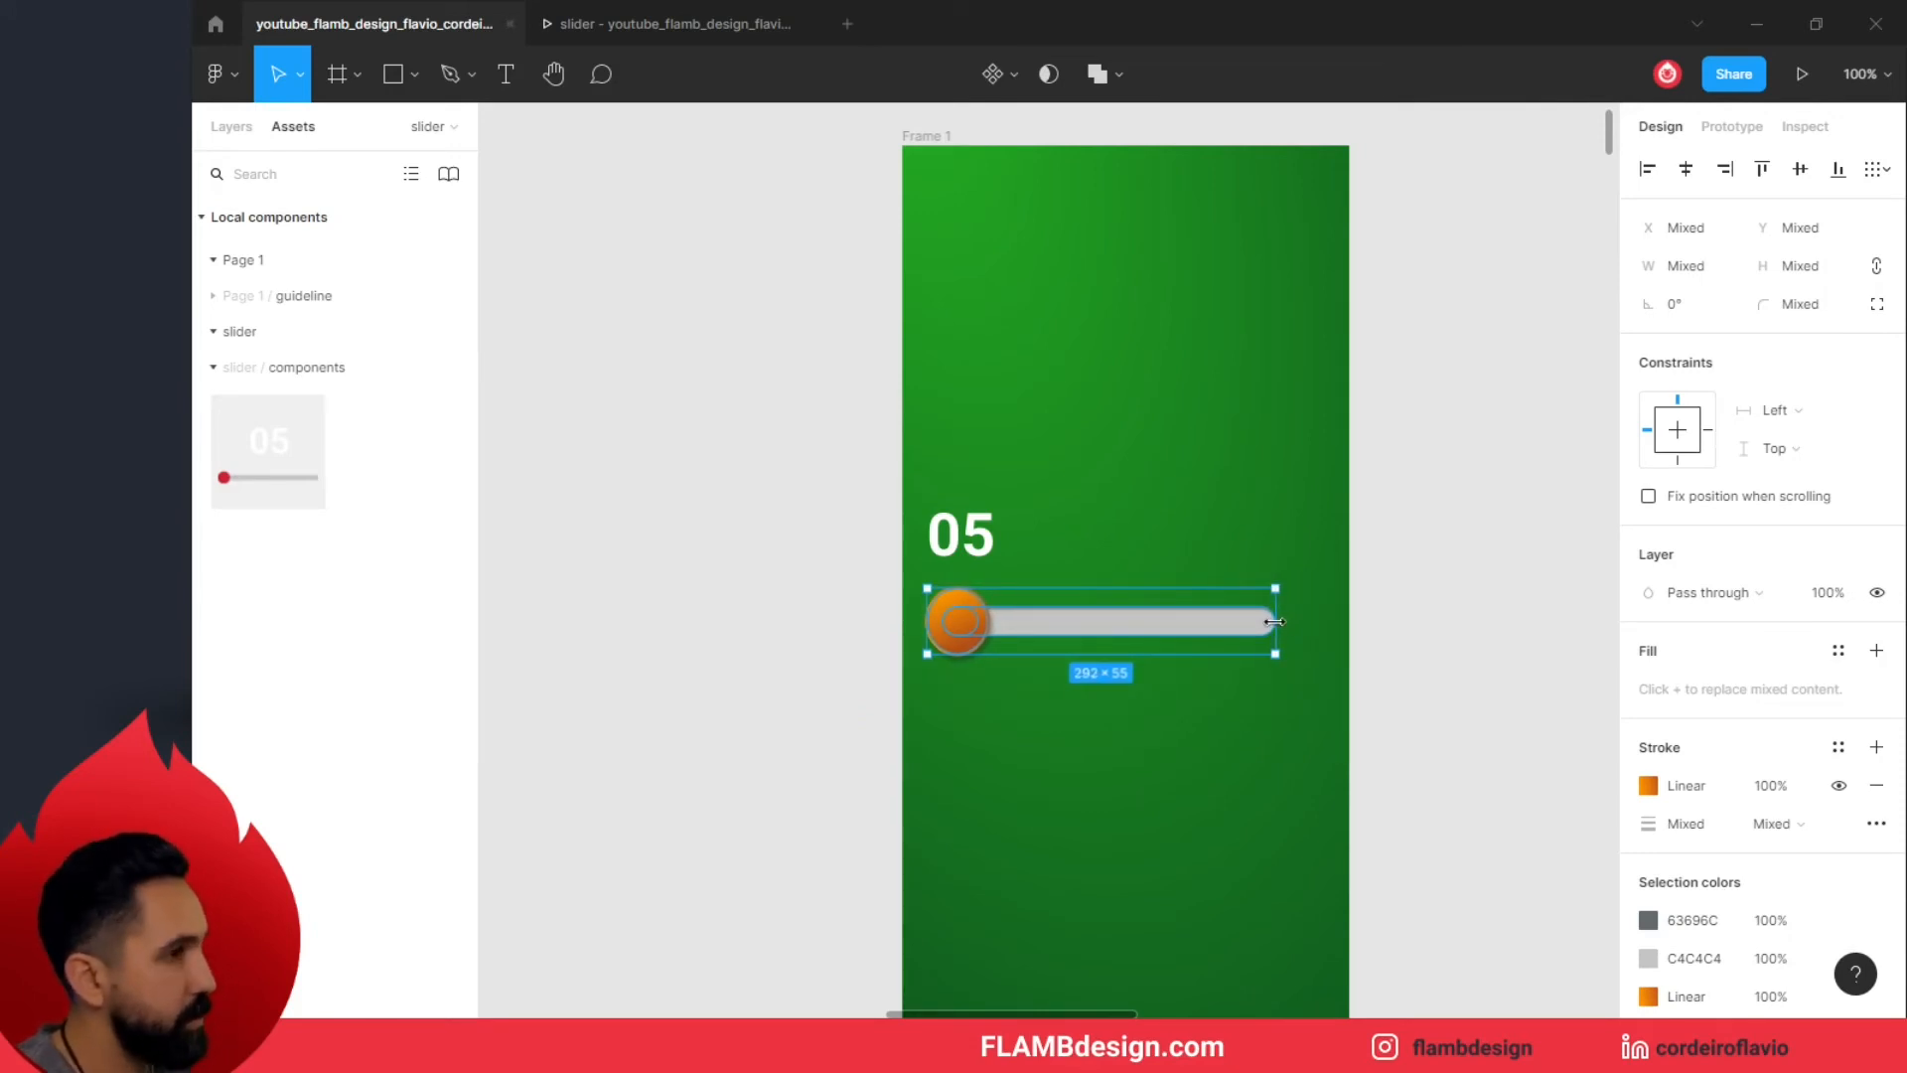
key(ctrl+z)
click(1028, 663)
- Move the orange circle down off the track and shorten the light and dark grey bars together to 280 wide
click(1111, 625)
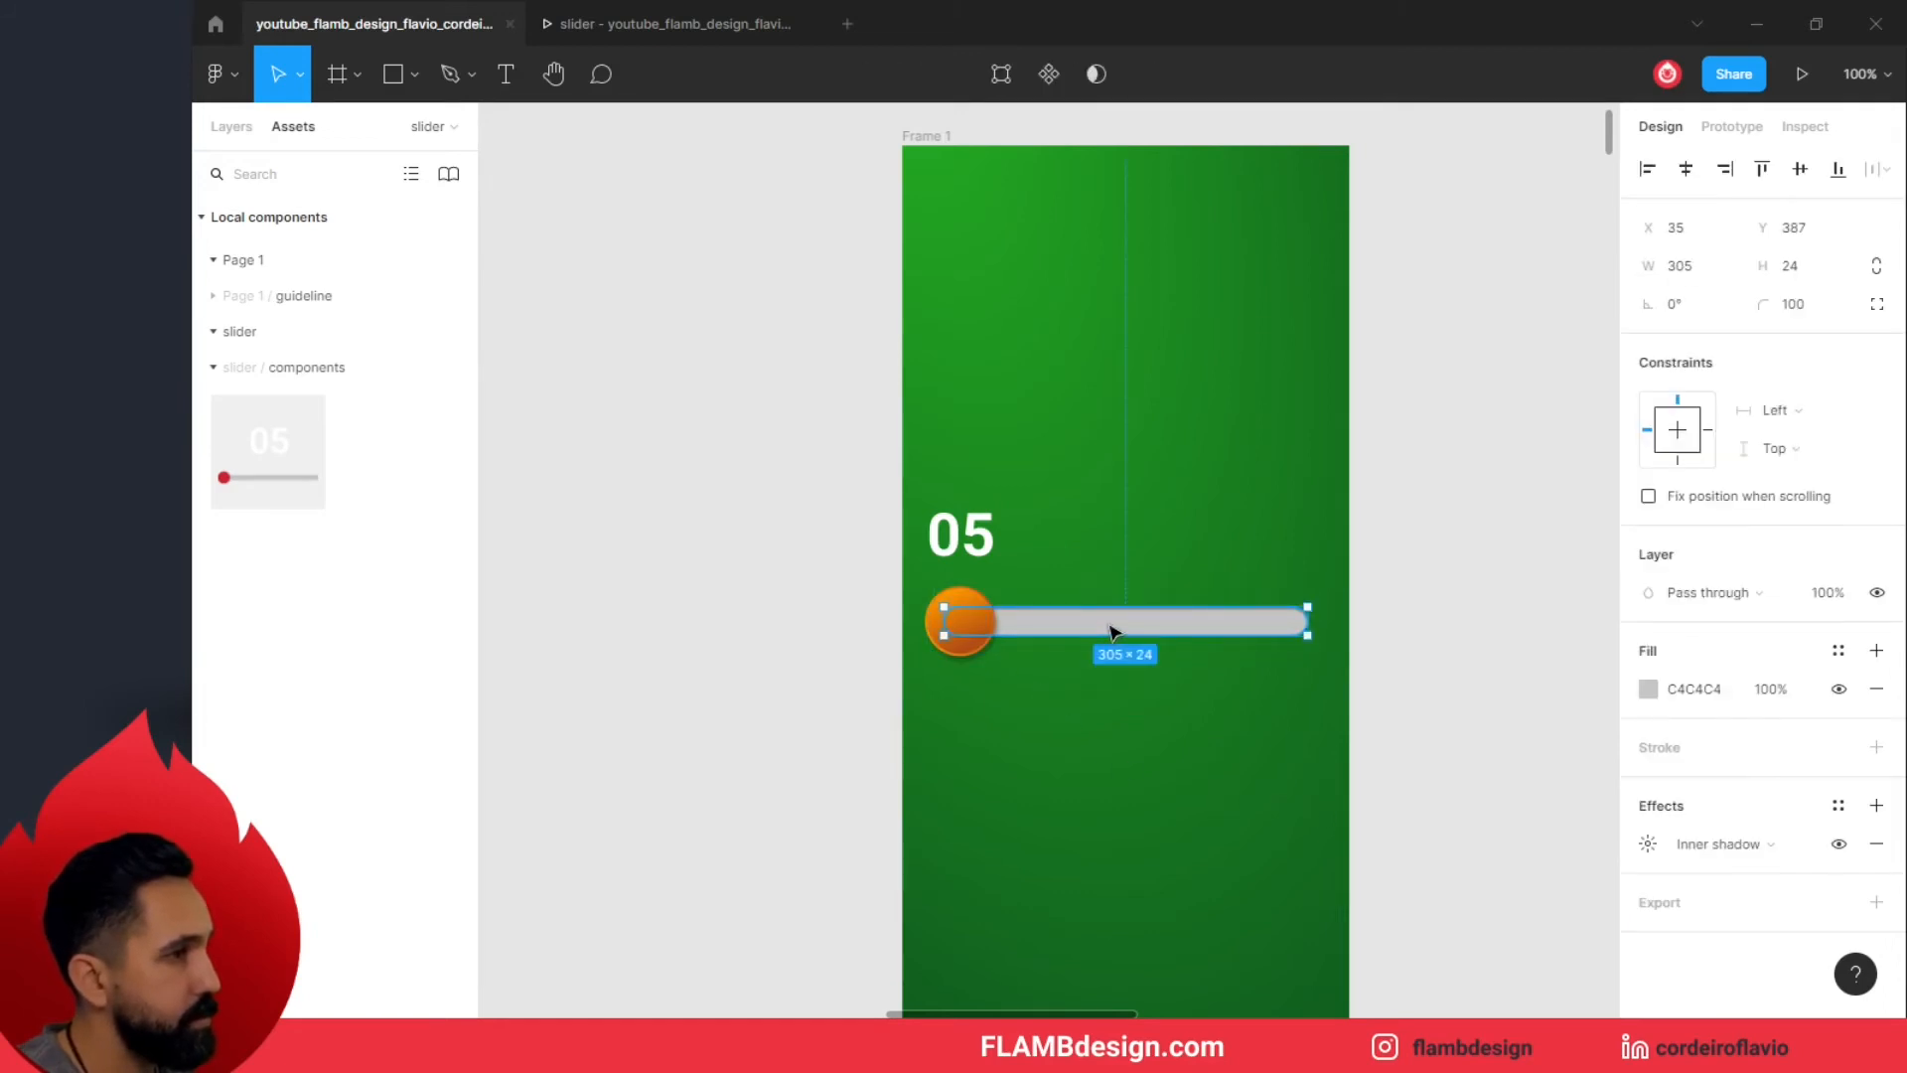
click(1048, 667)
drag(991, 637, 994, 730)
click(968, 624)
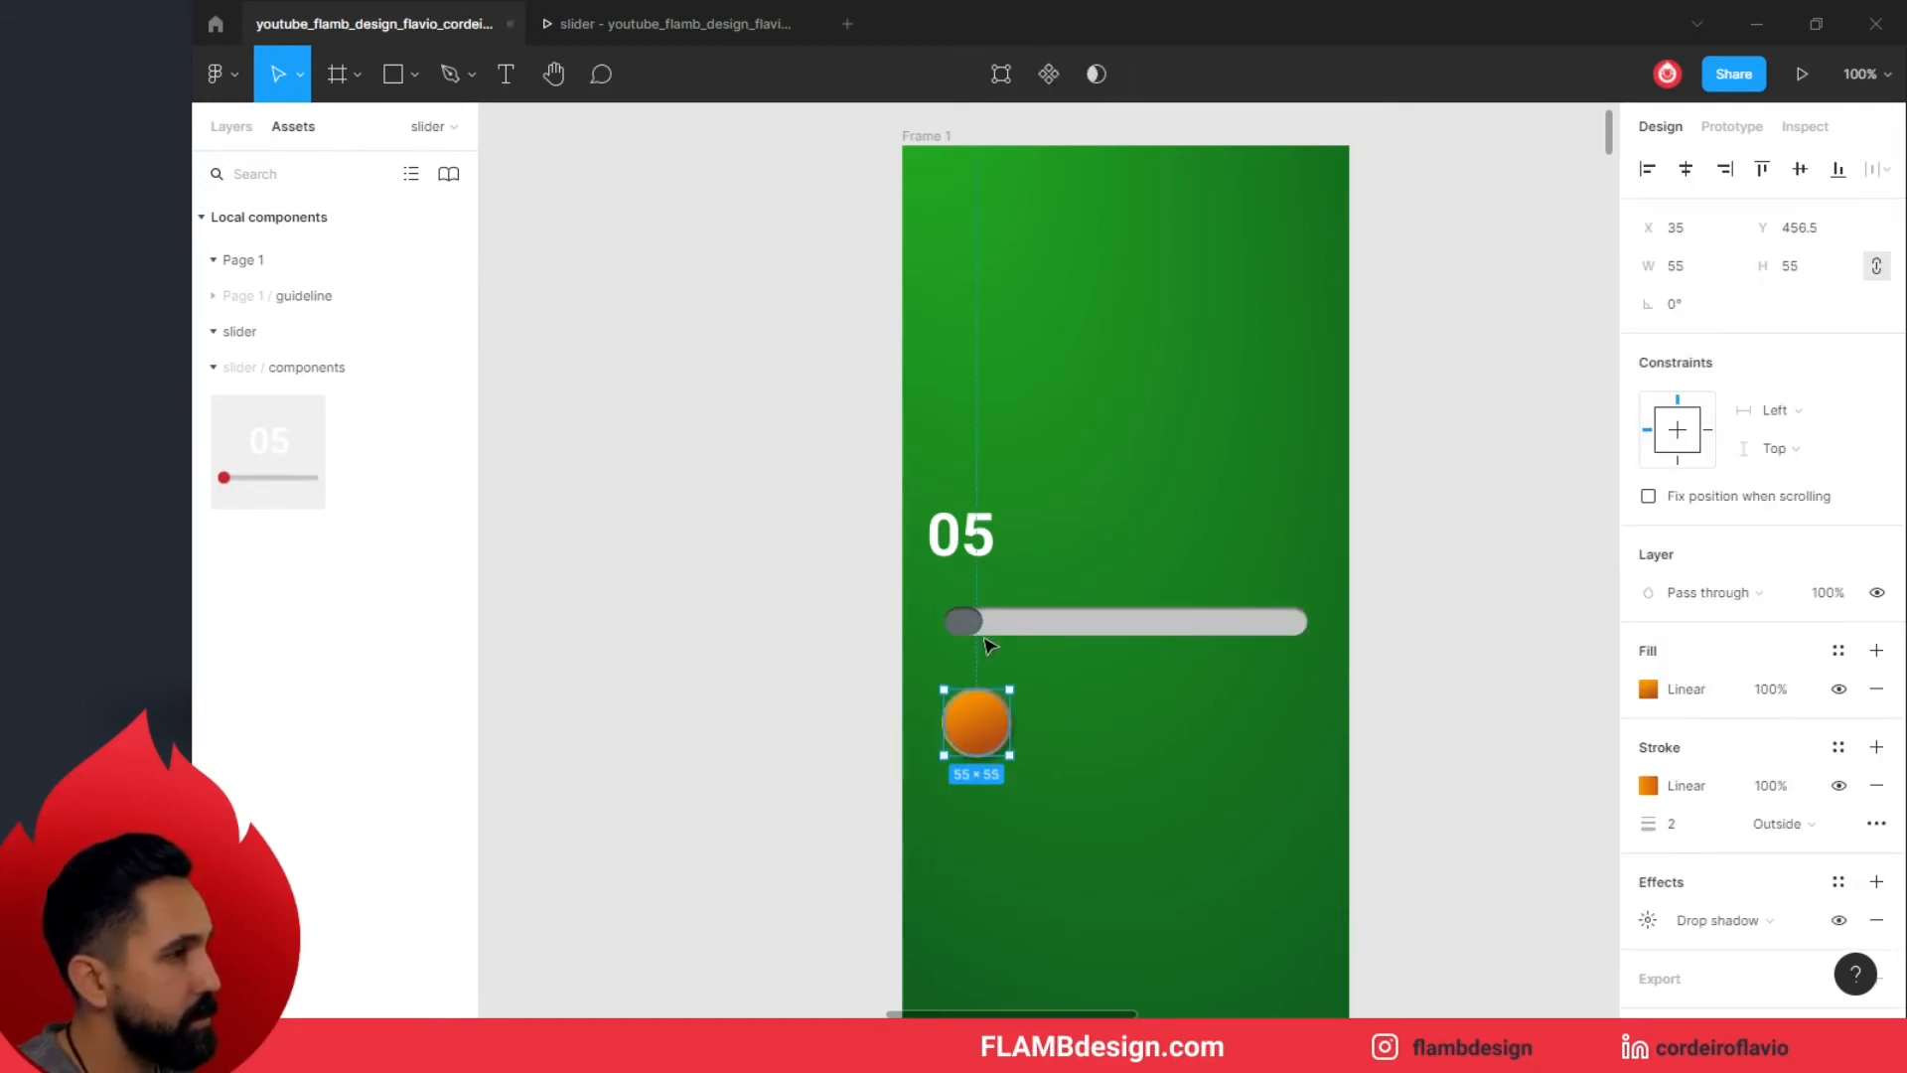
shift+click(1175, 626)
drag(1311, 621, 1279, 621)
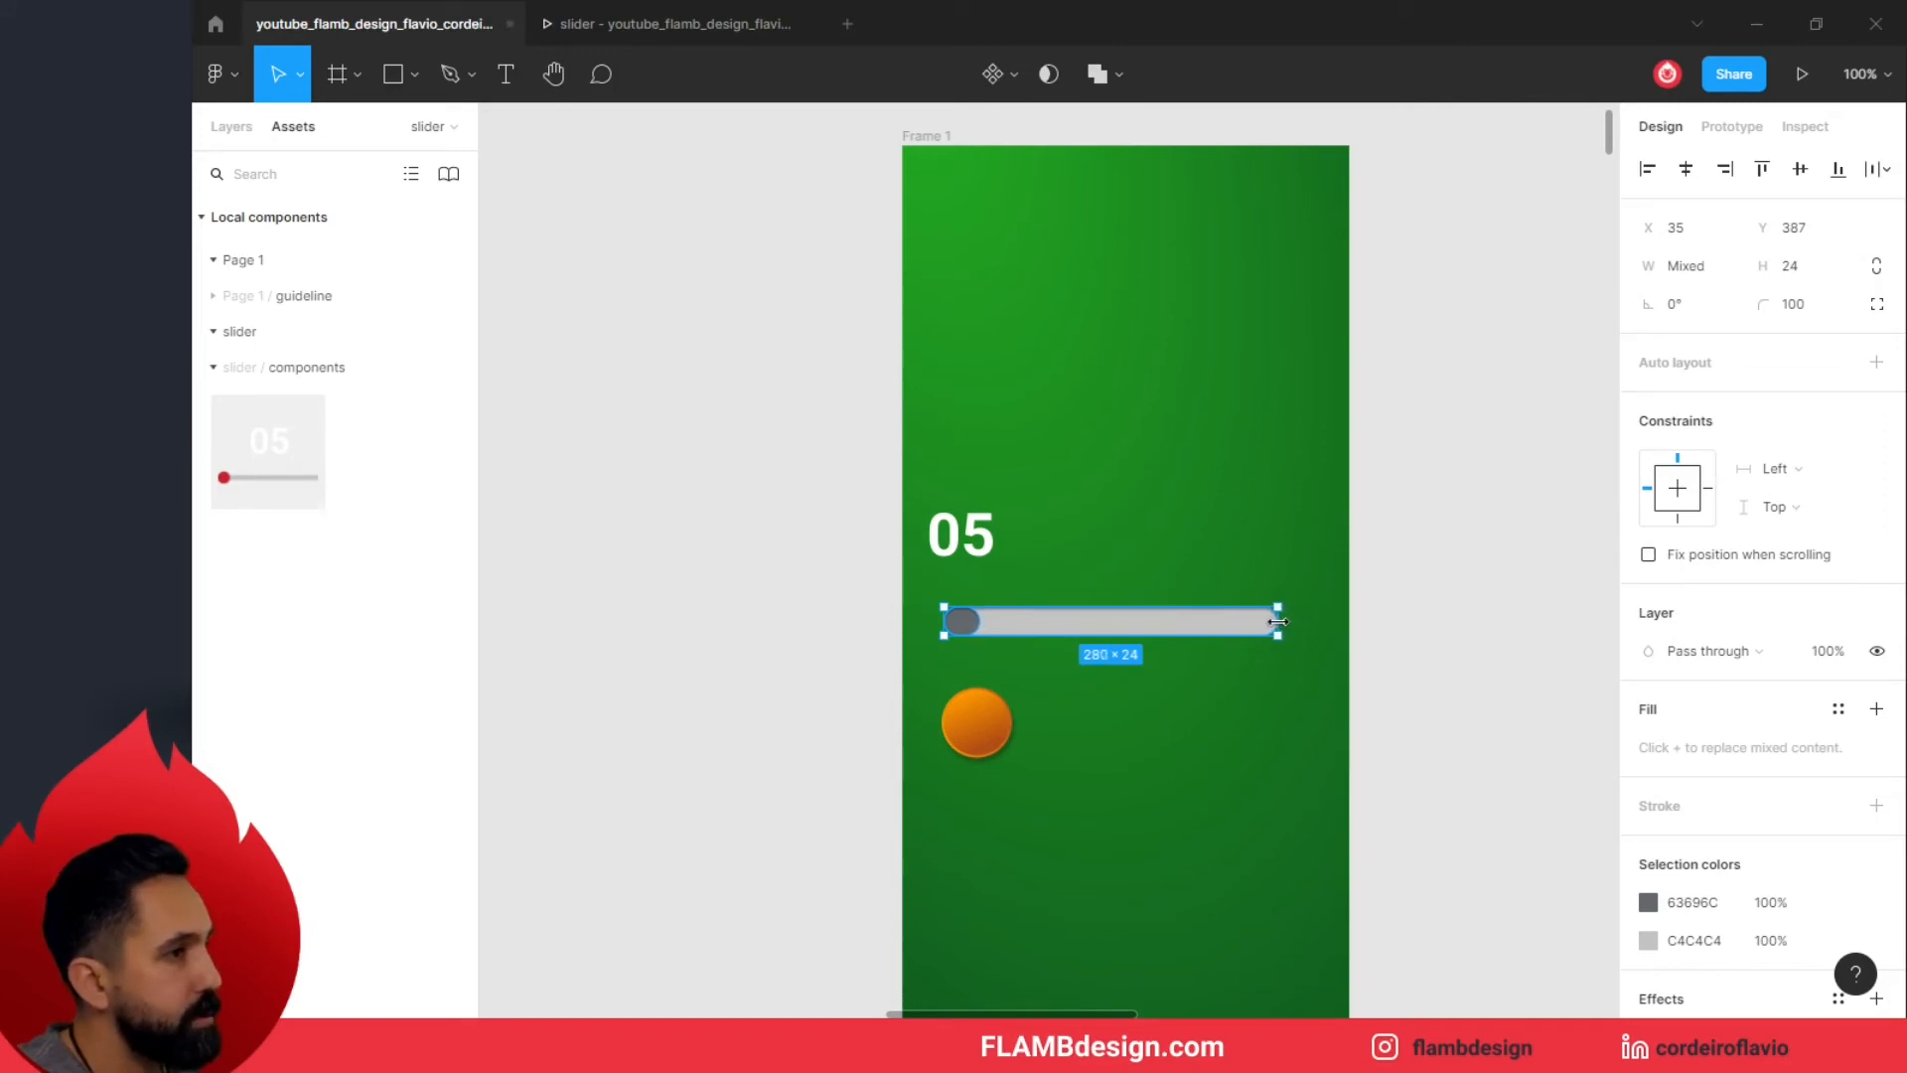
click(1304, 702)
- Put the orange circle back over the track's left end and shift the circle and bars slightly right together
drag(975, 724, 954, 636)
click(1103, 706)
drag(846, 592, 1252, 638)
click(1255, 715)
scroll(1192, 695, up, 1)
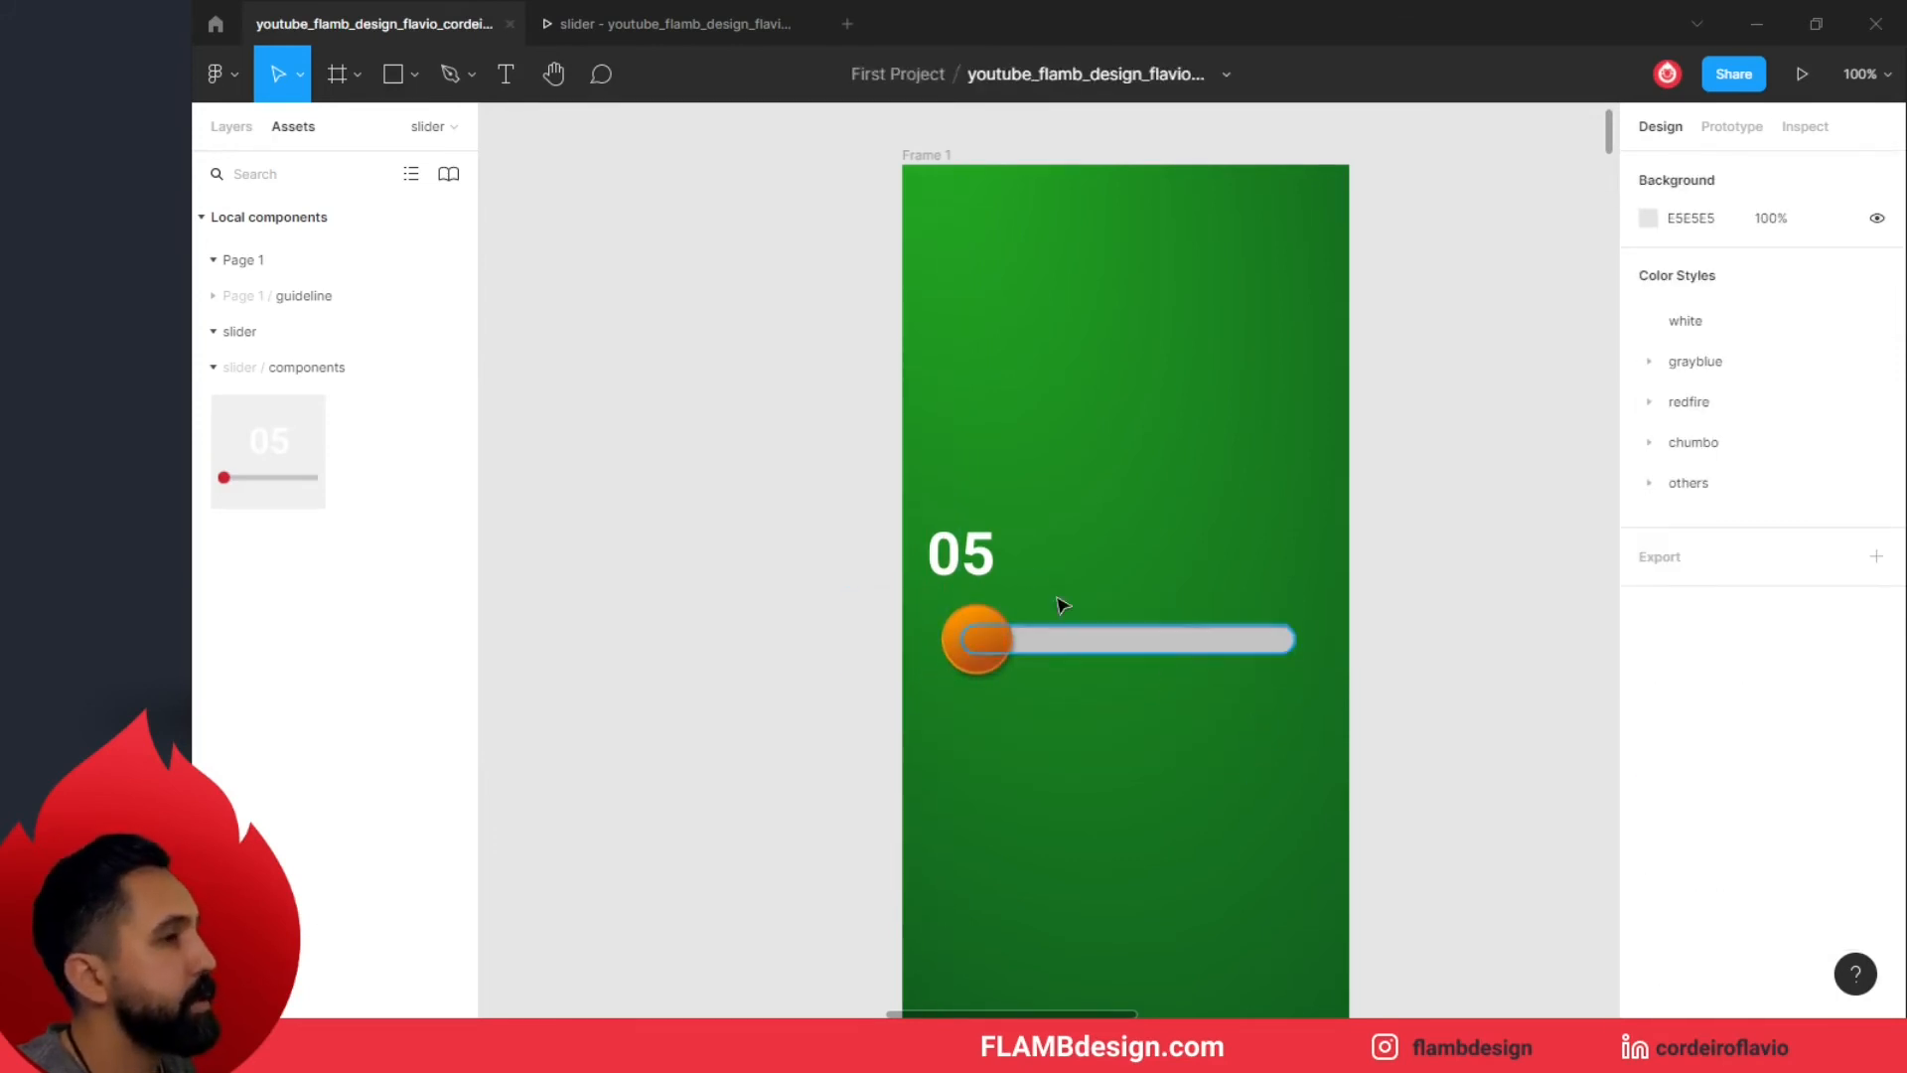
- Line up the 05 number frame above the orange circle at X 32, Y 280 and clear the selection
drag(984, 568, 997, 547)
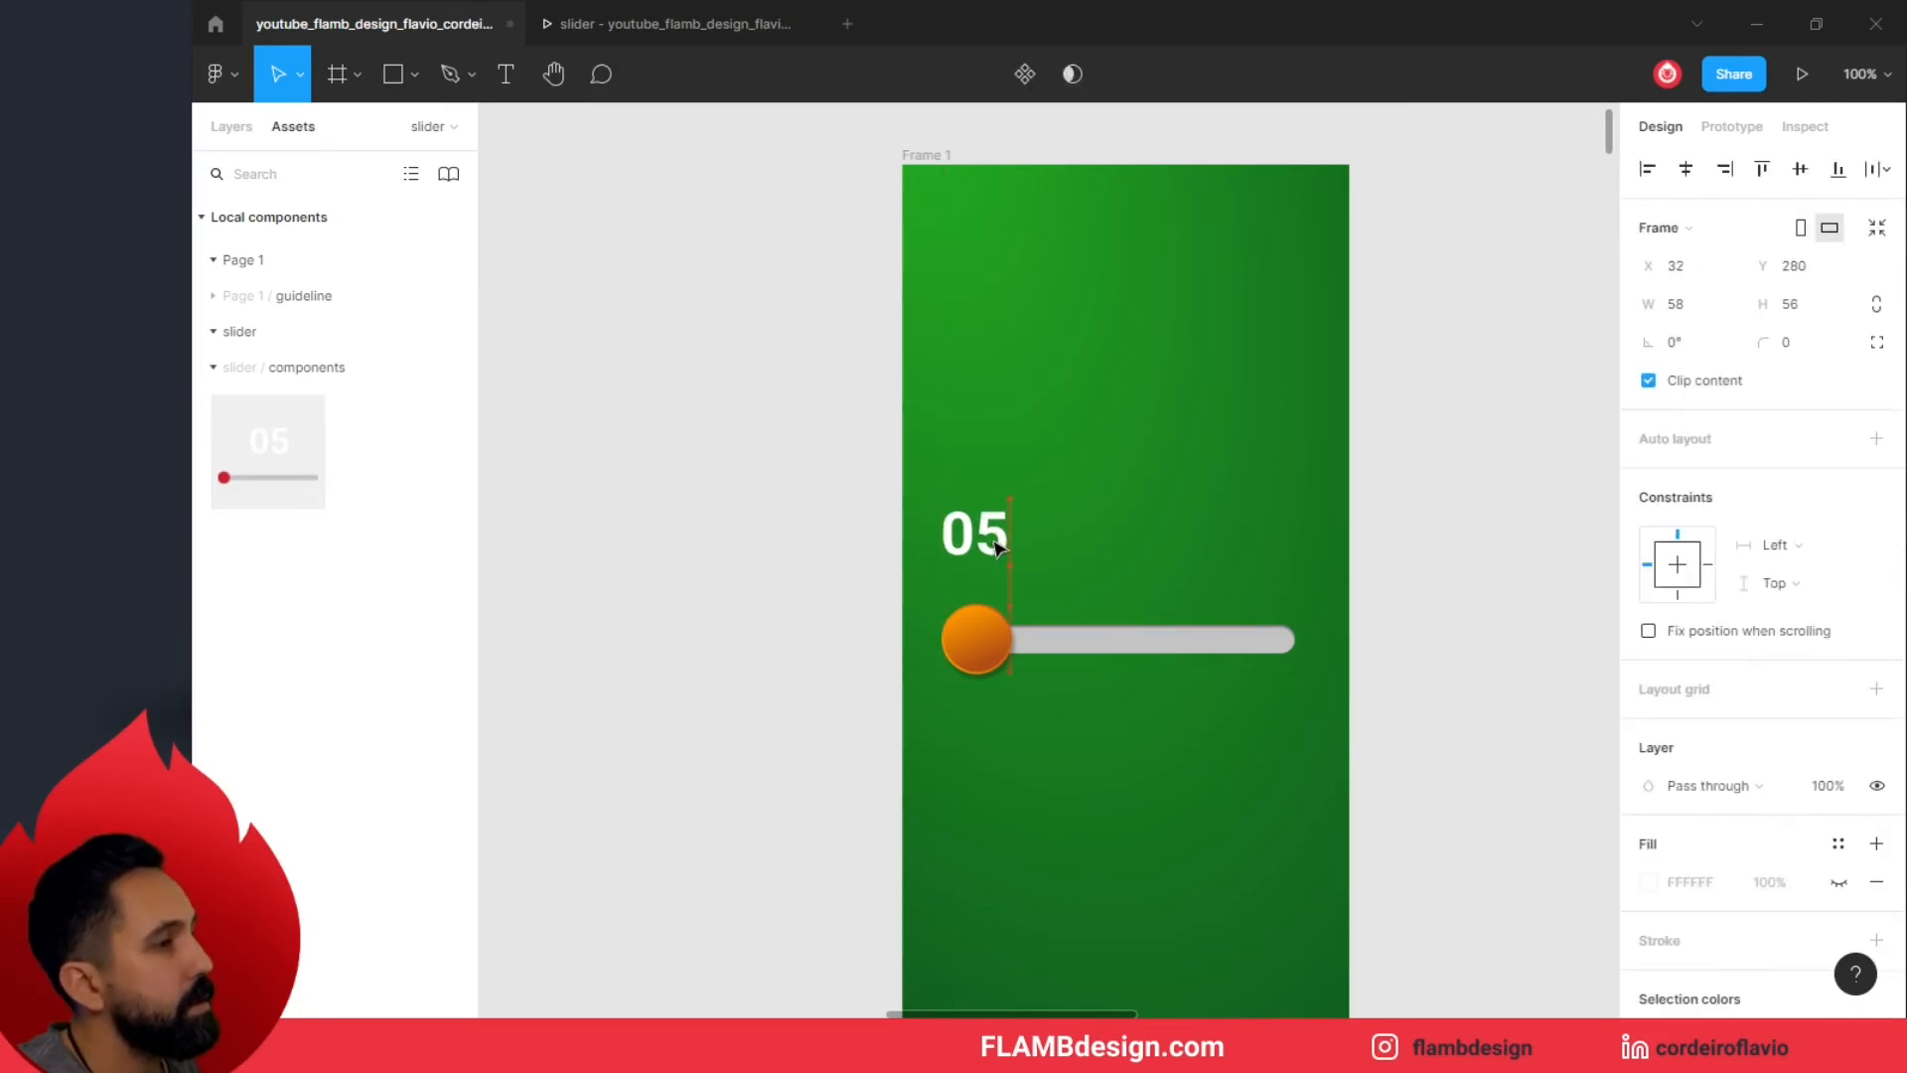
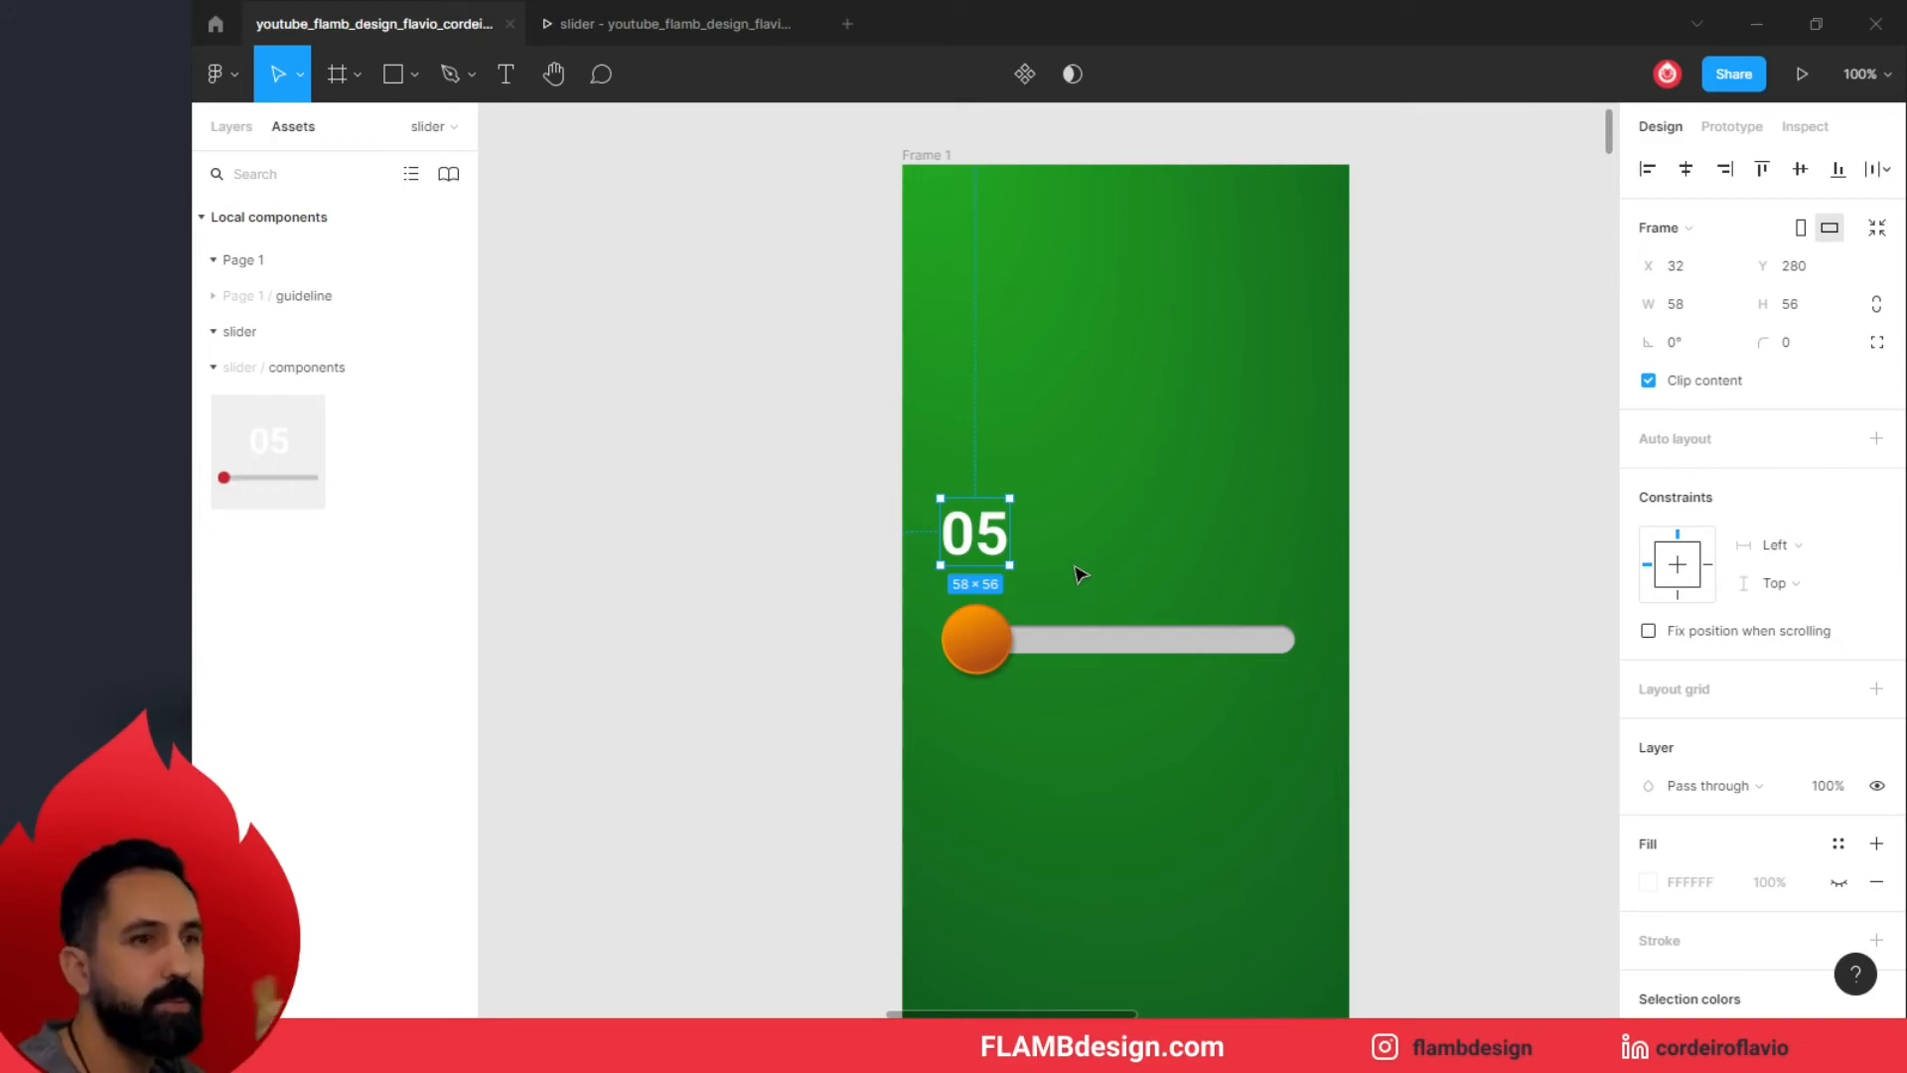
click(804, 550)
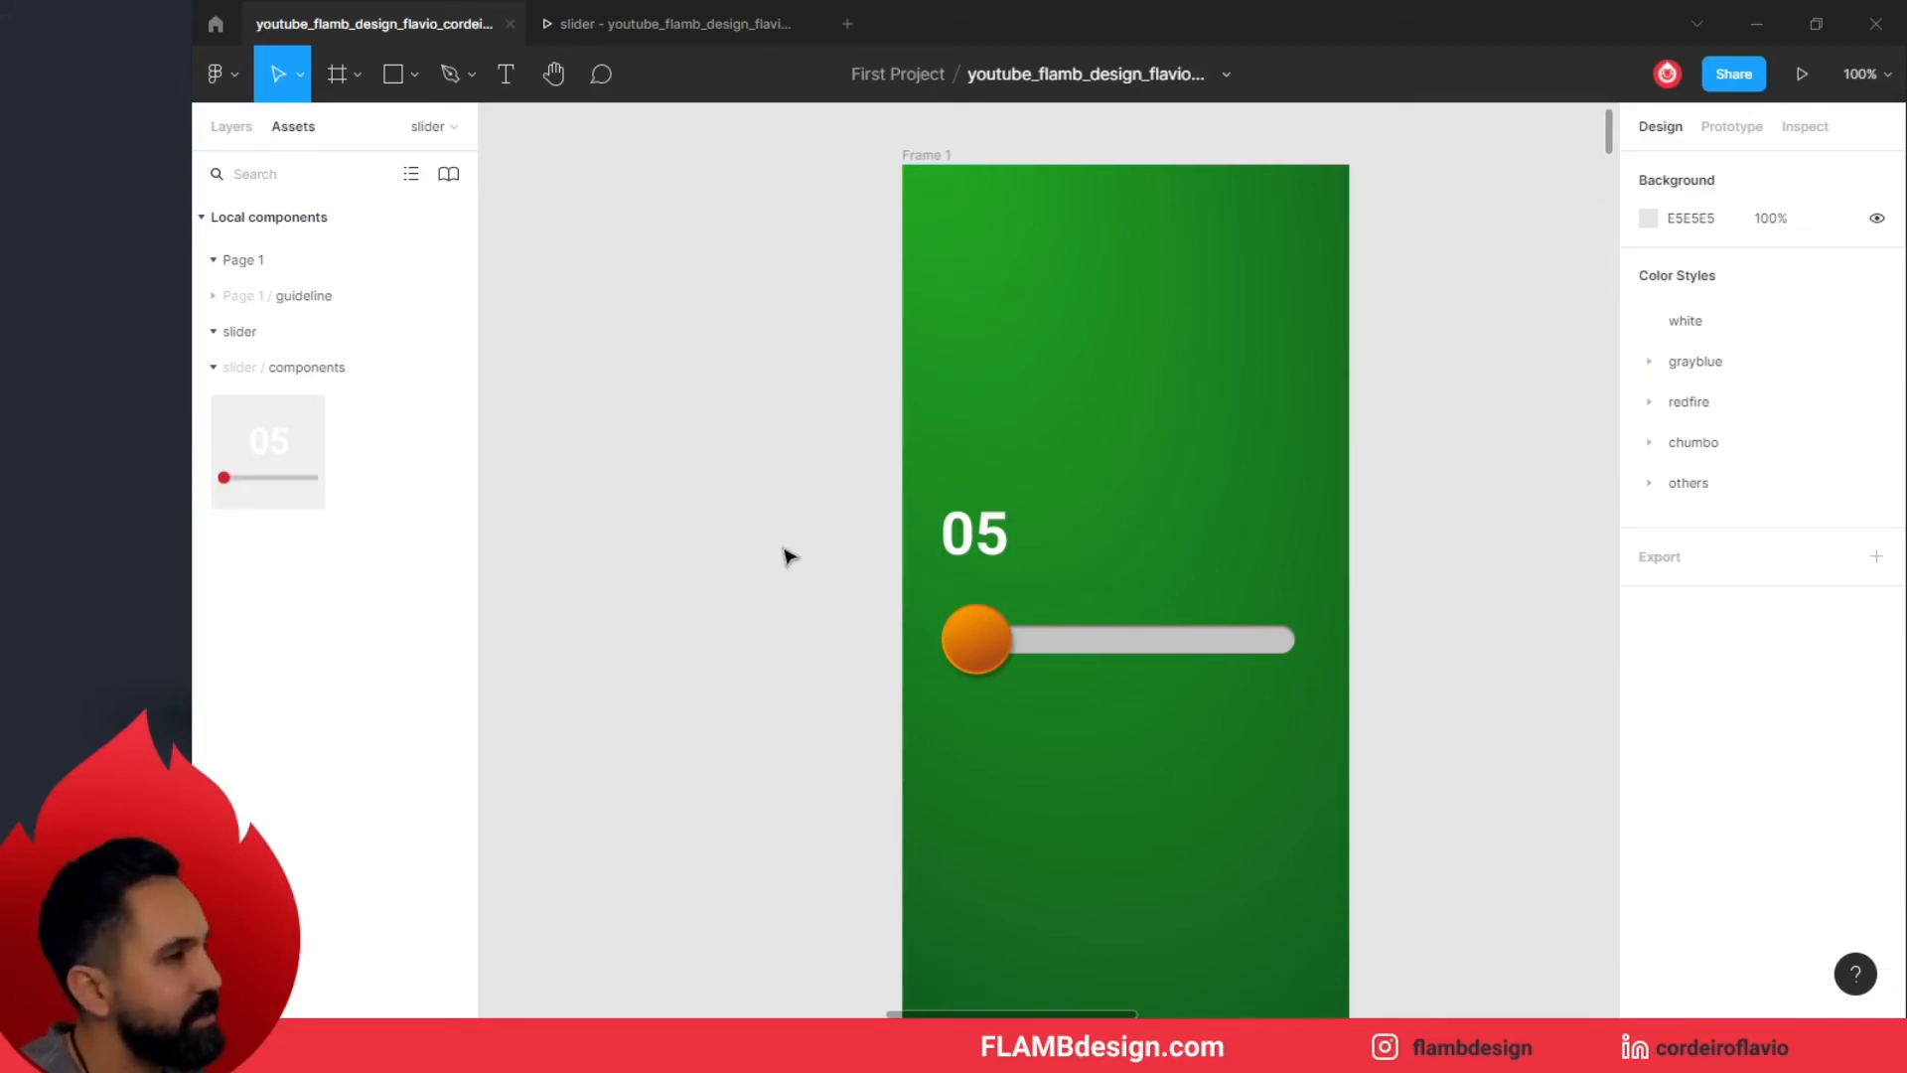
scroll(1152, 633, up, 1)
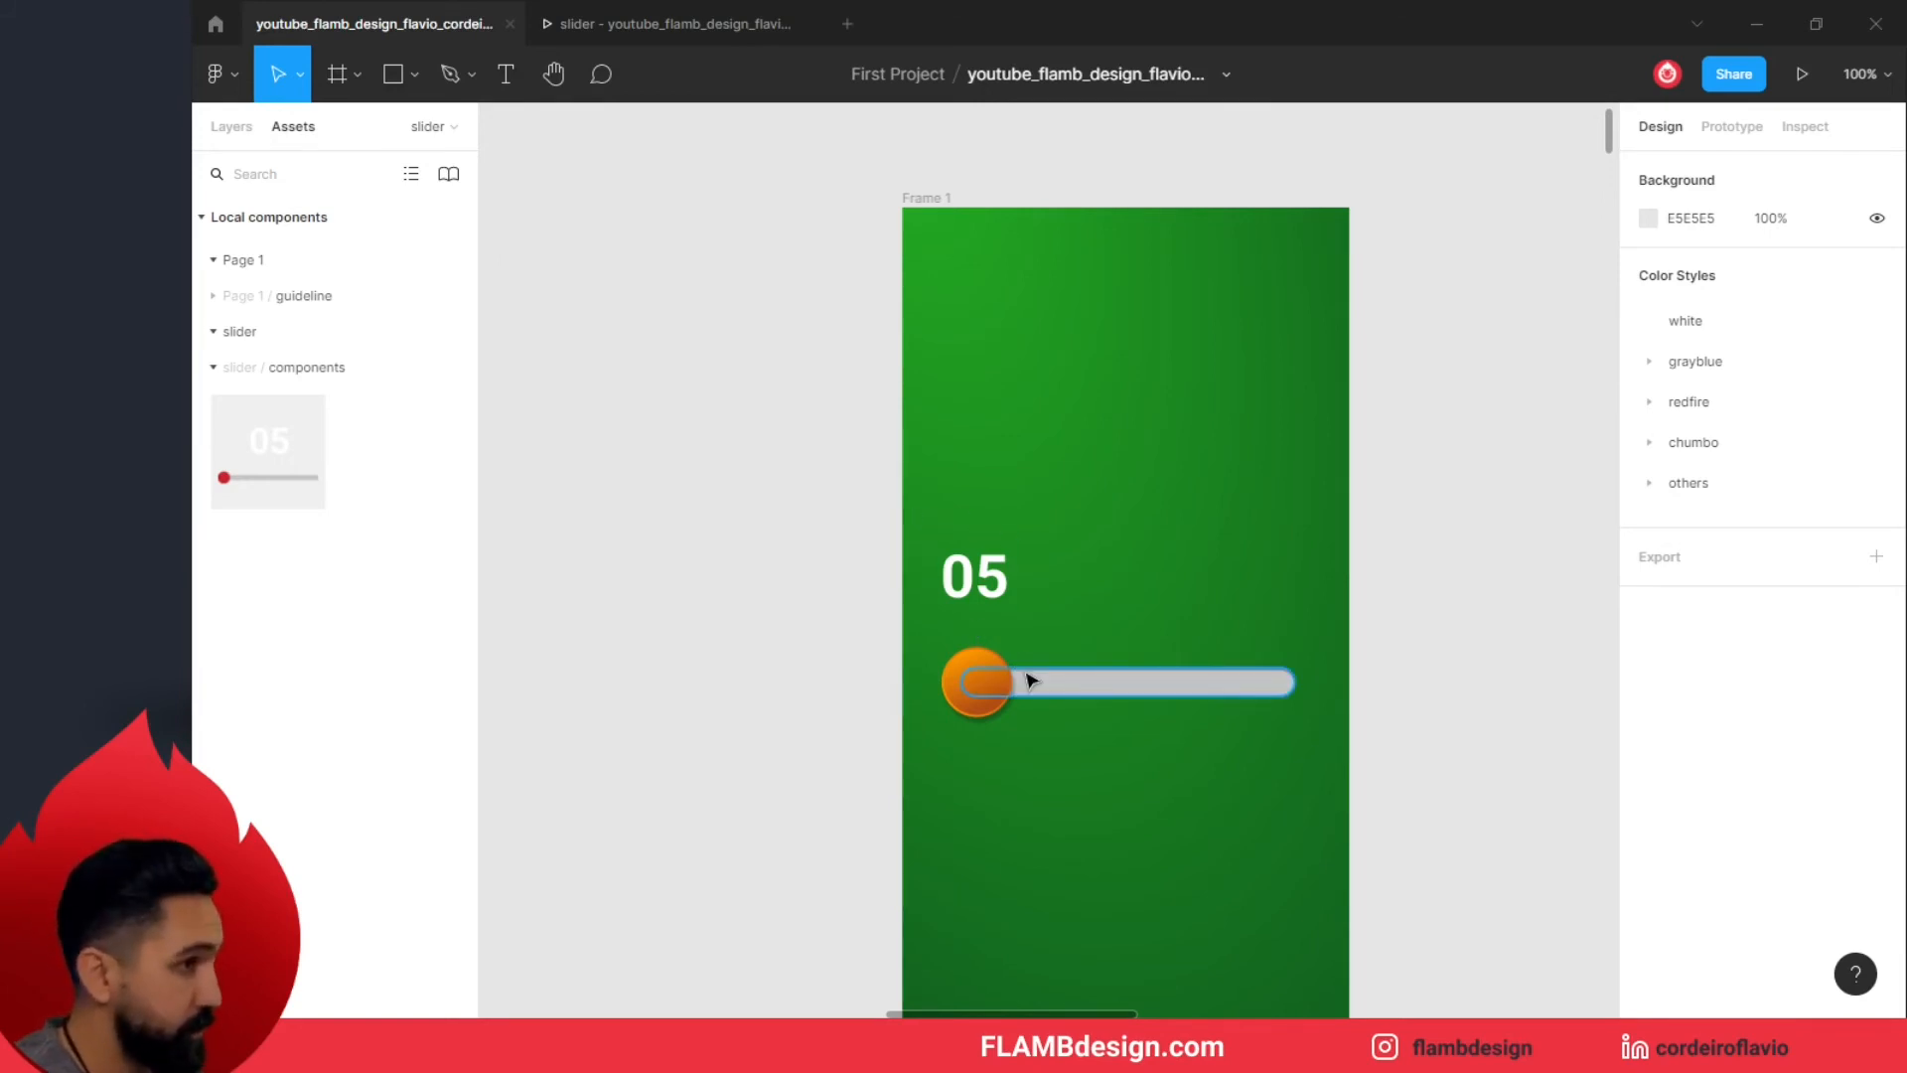
- Draw a 70 × 70 grey square above and to the right of the 05 number
scroll(1029, 679, up, 1)
key(r)
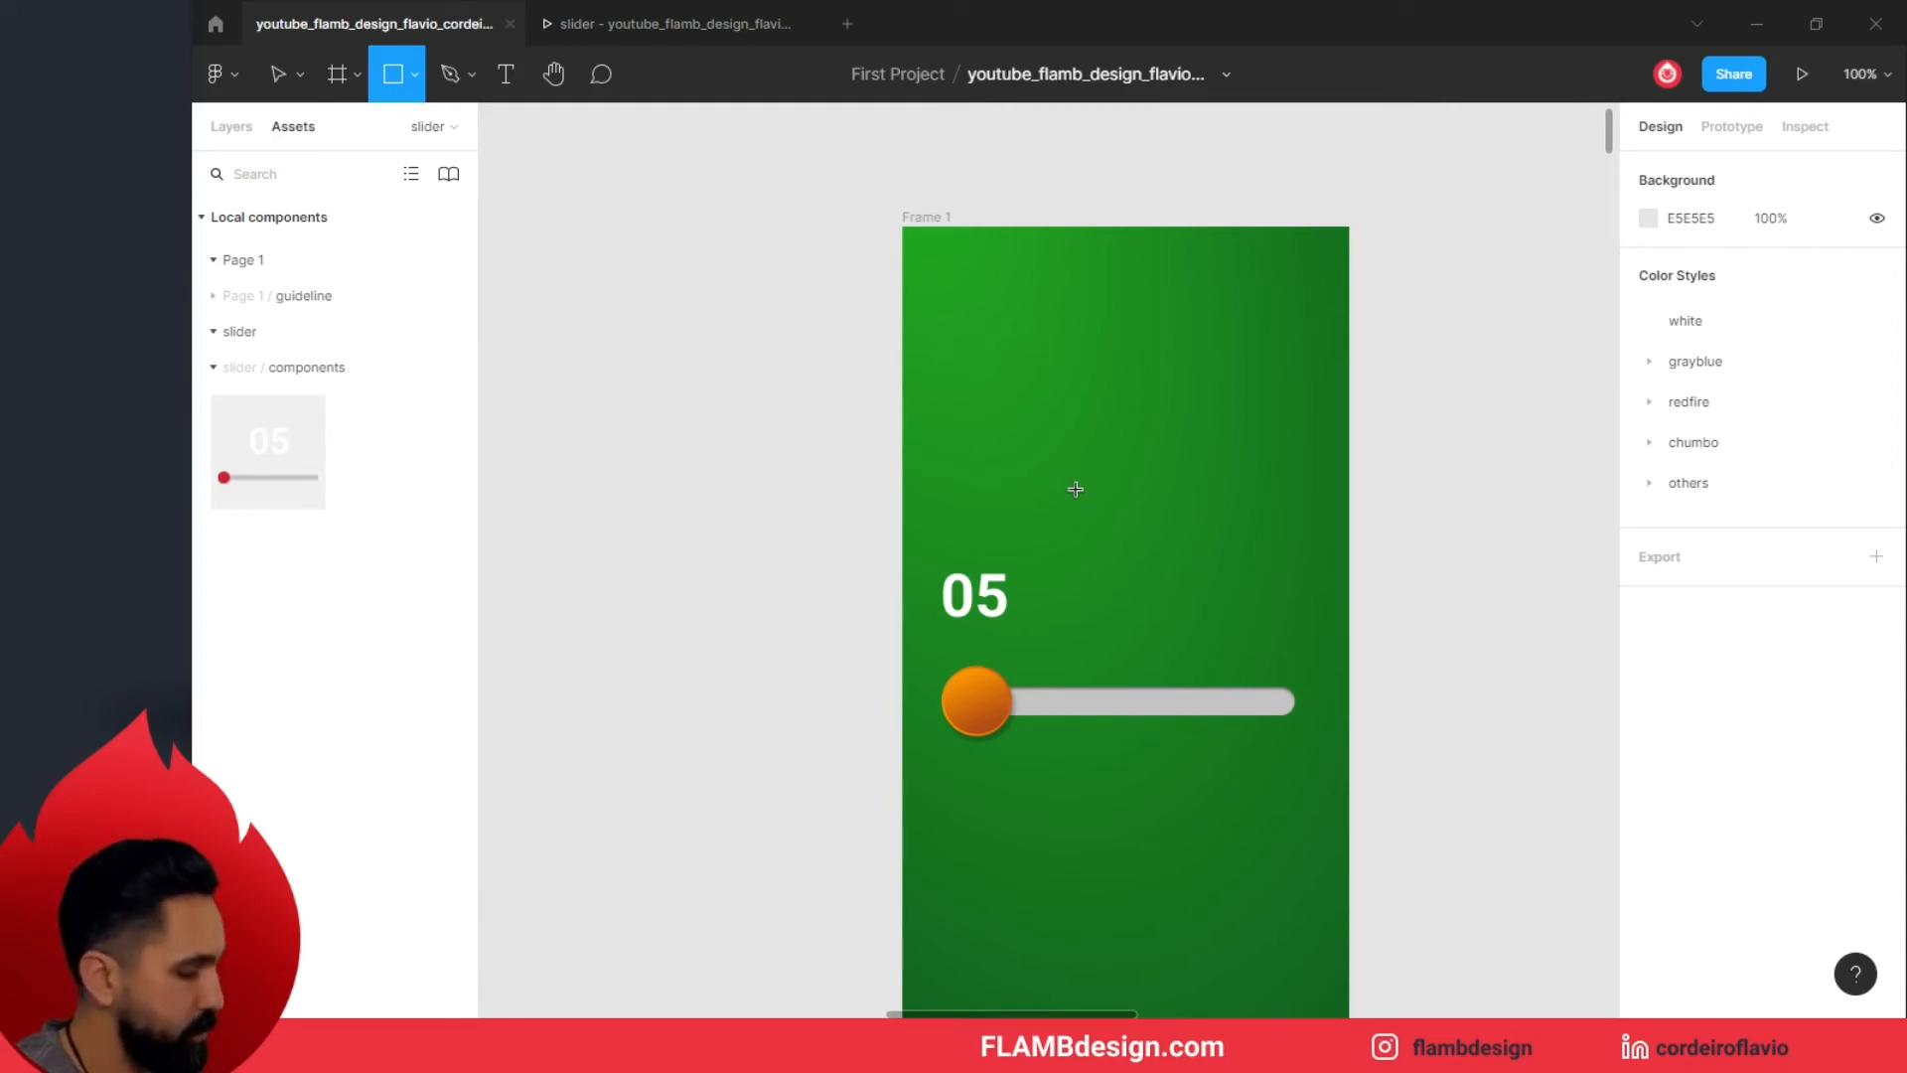
drag(1043, 456, 1116, 516)
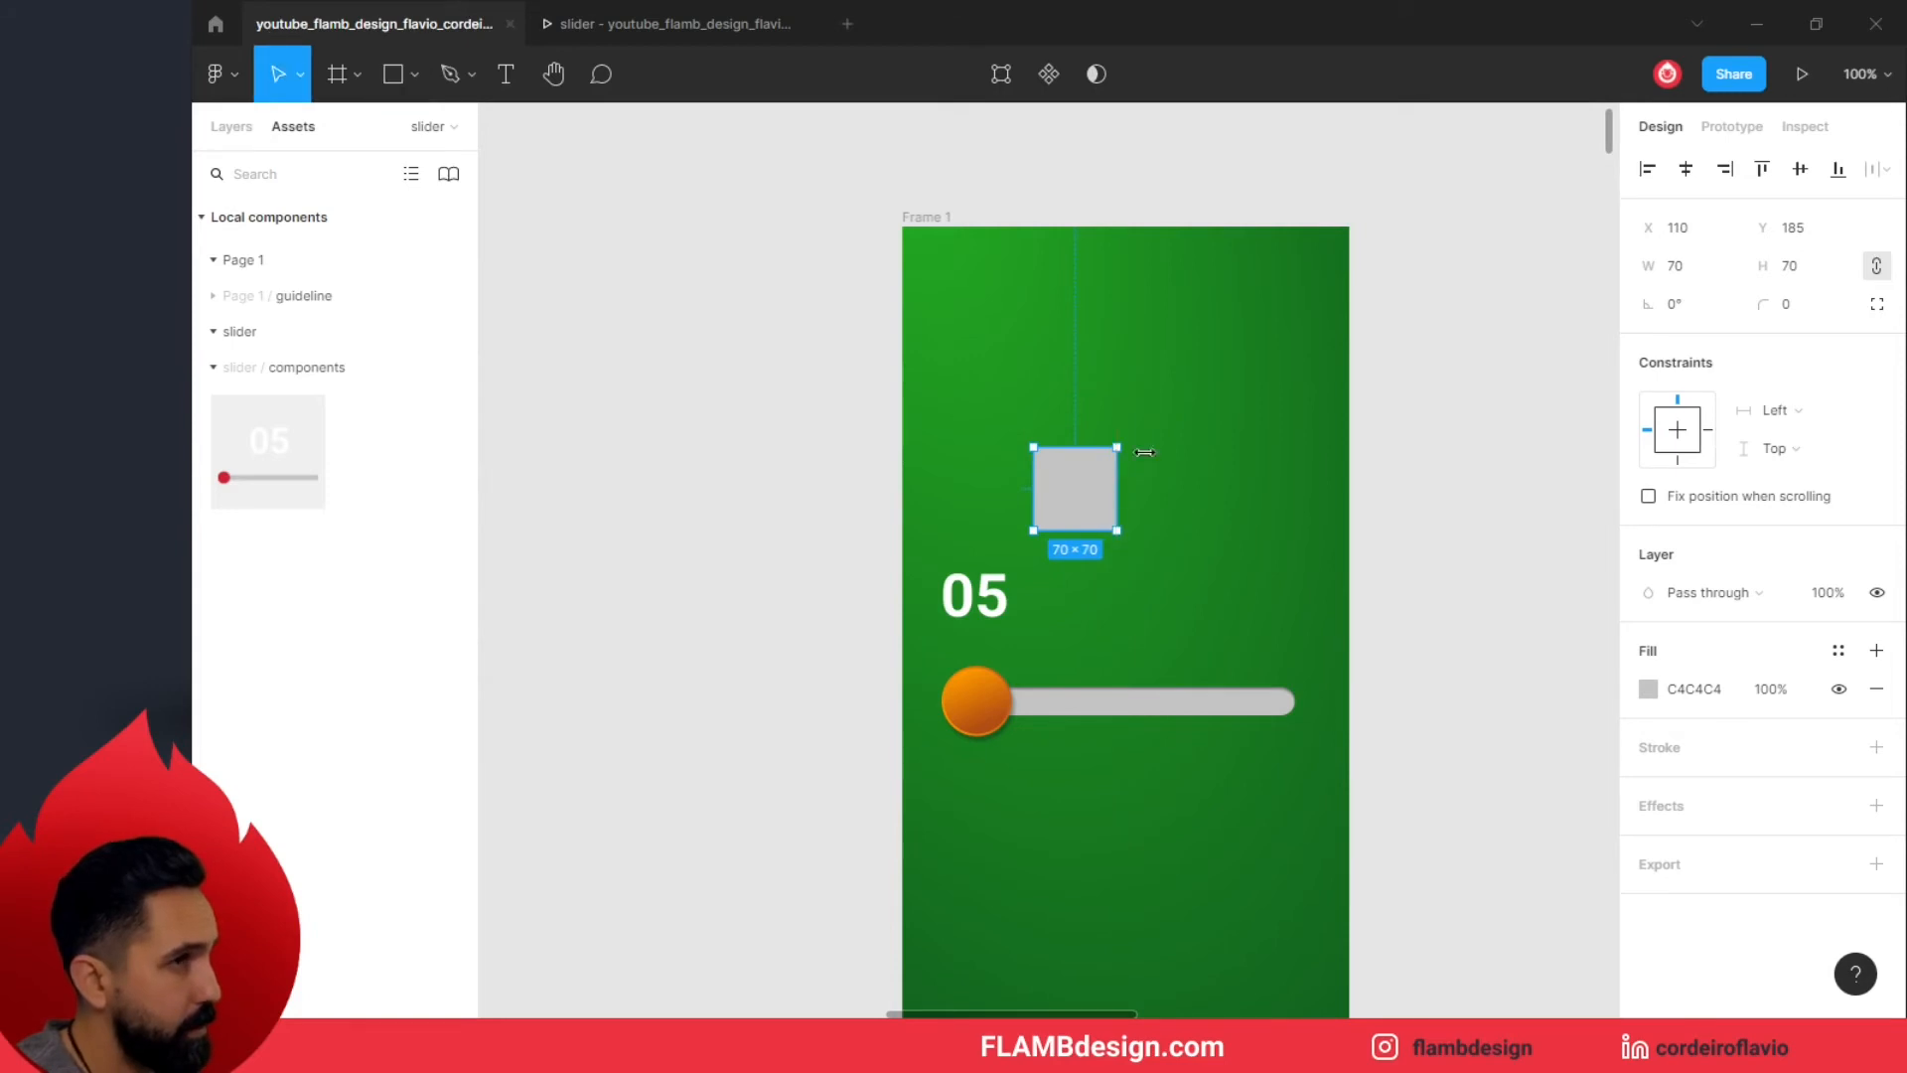
click(1216, 494)
- Round the grey square's corners with a radius of 10 and deselect it
click(1100, 477)
click(1788, 314)
text(20)
key(Return)
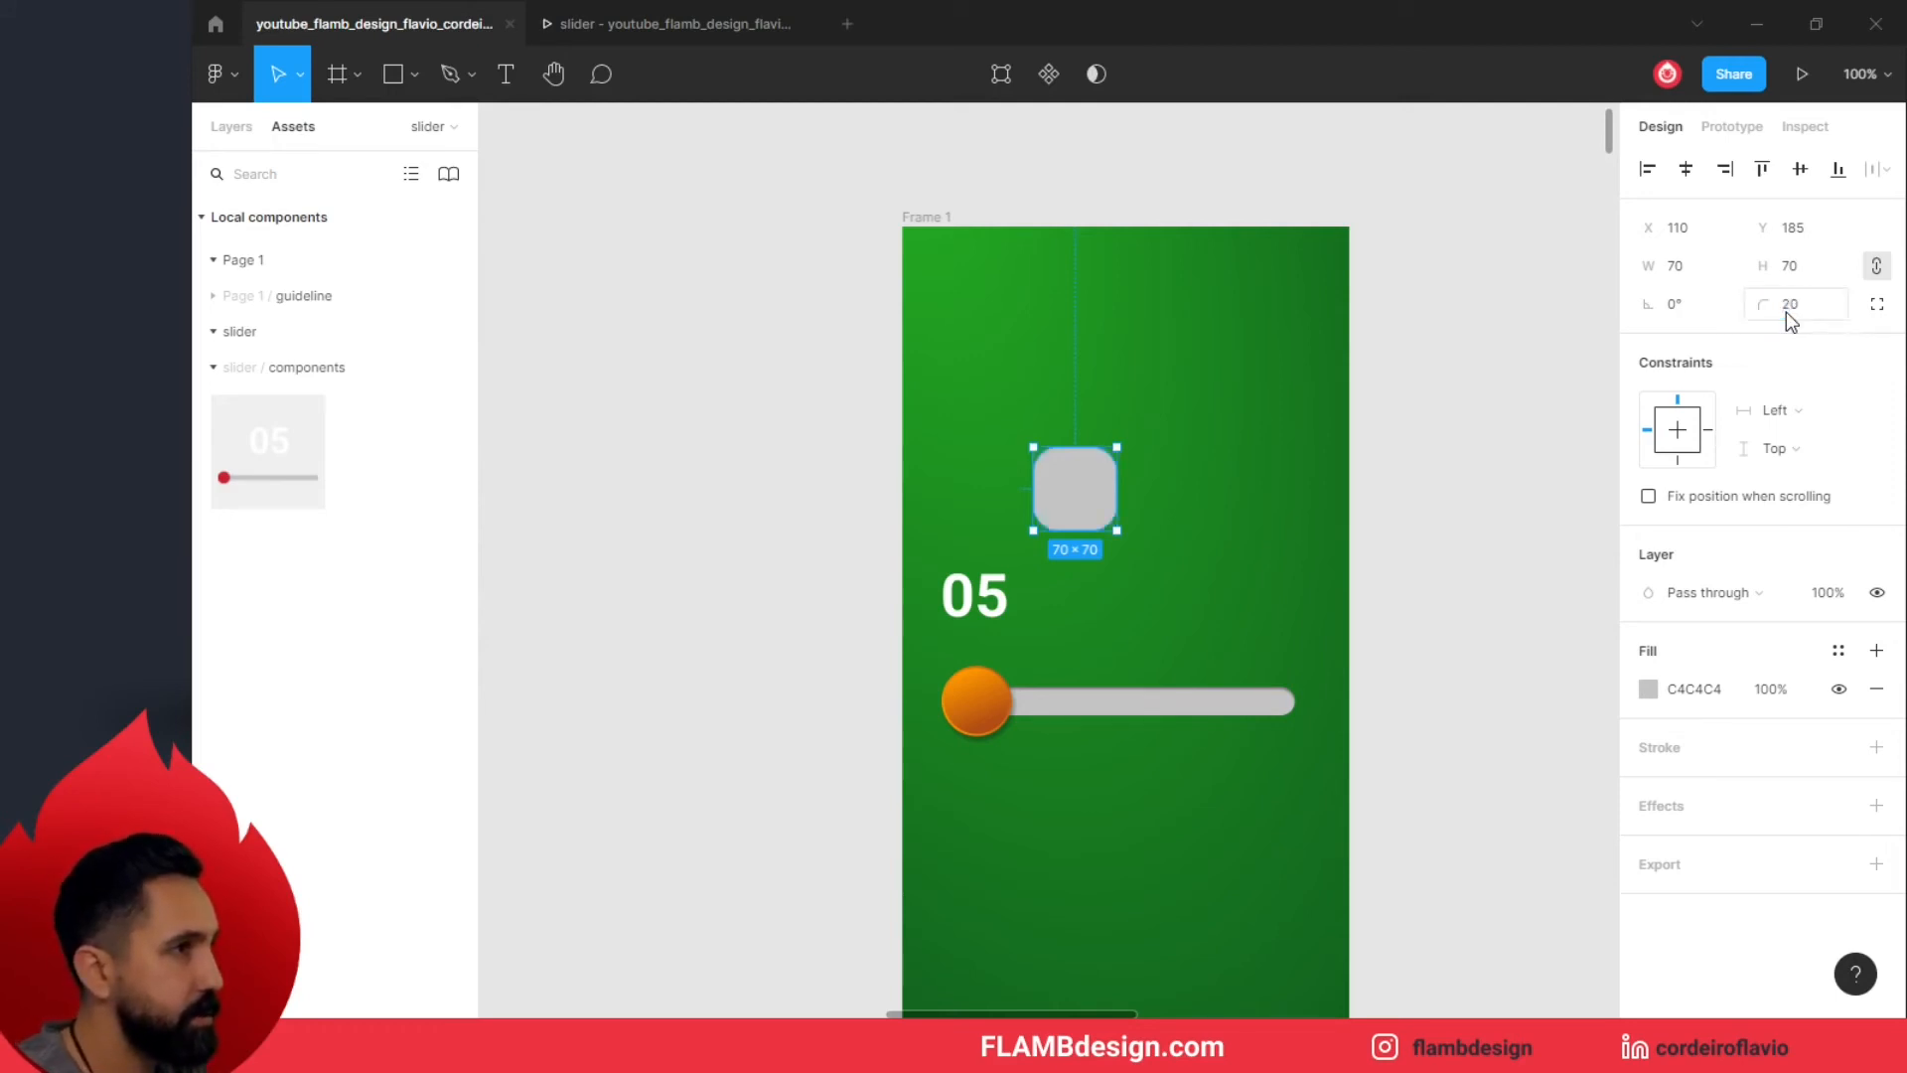
click(1787, 308)
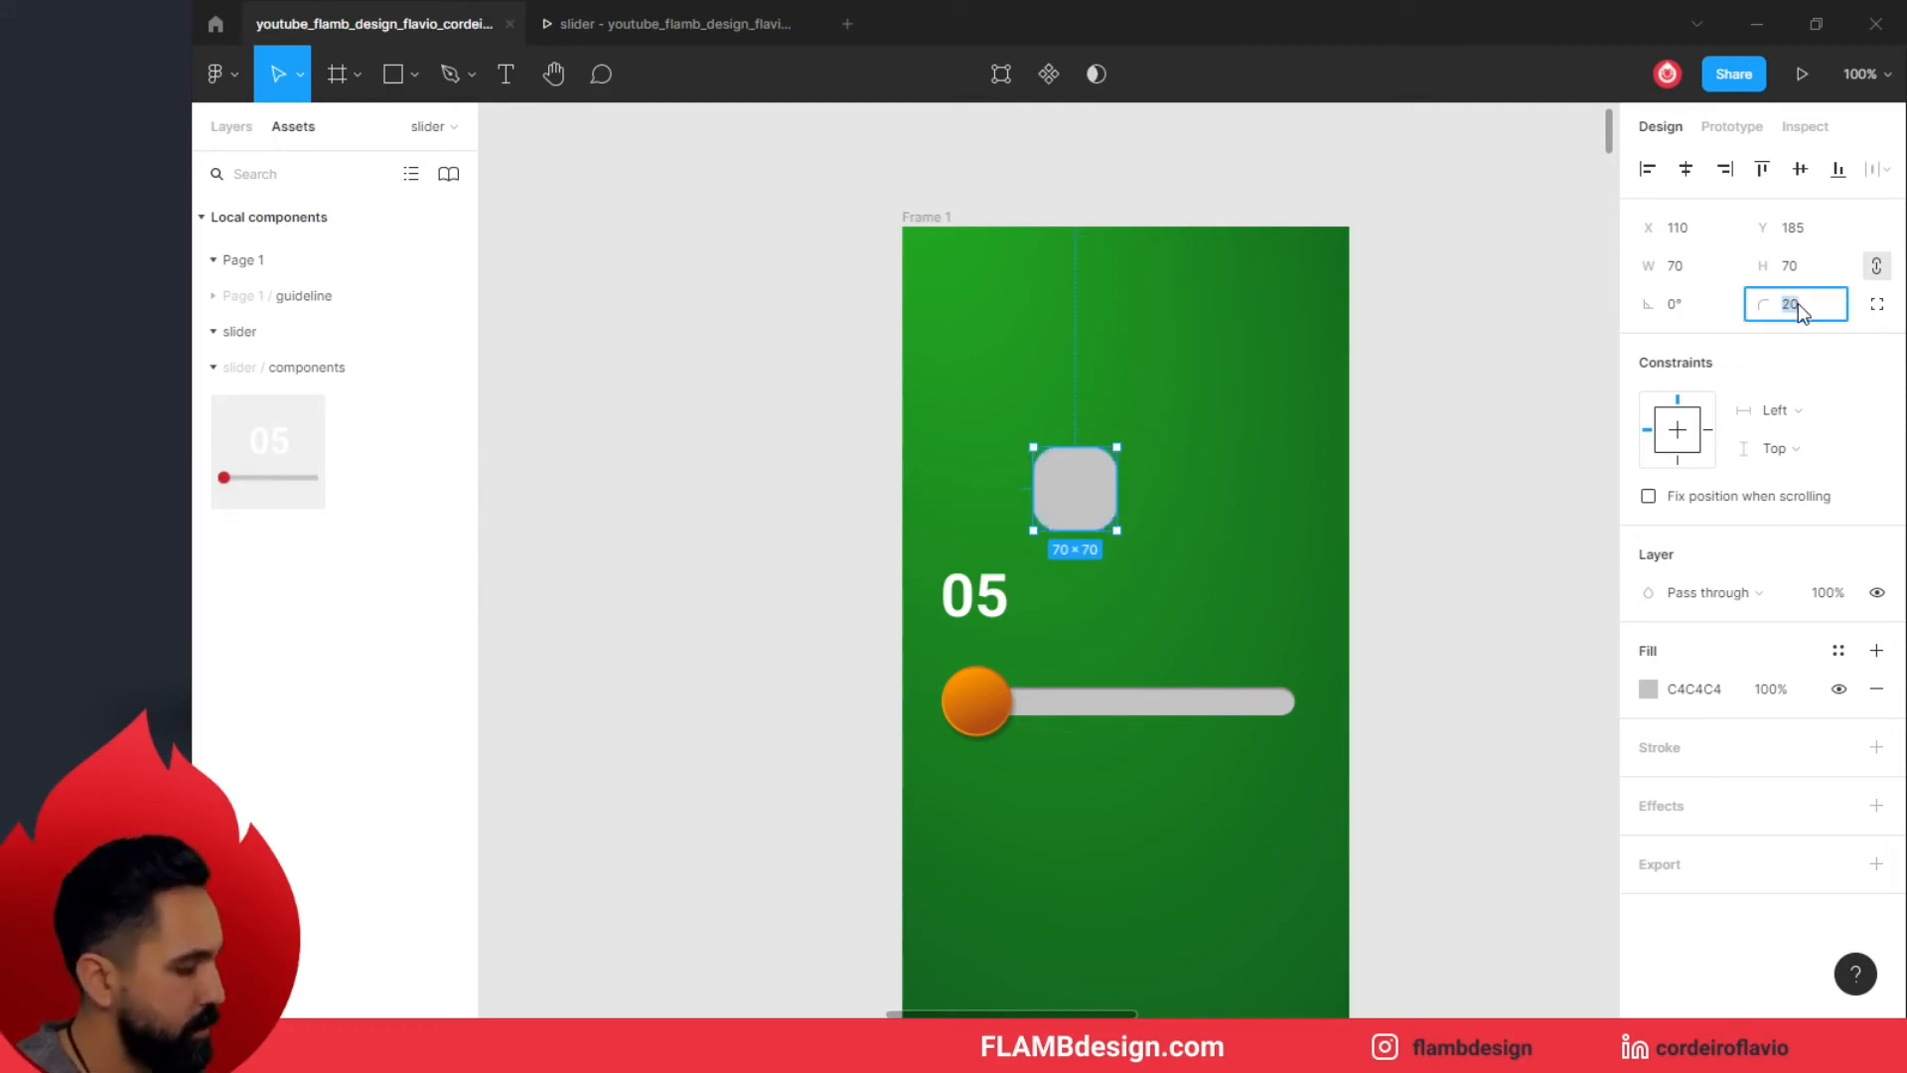
text(10)
key(Return)
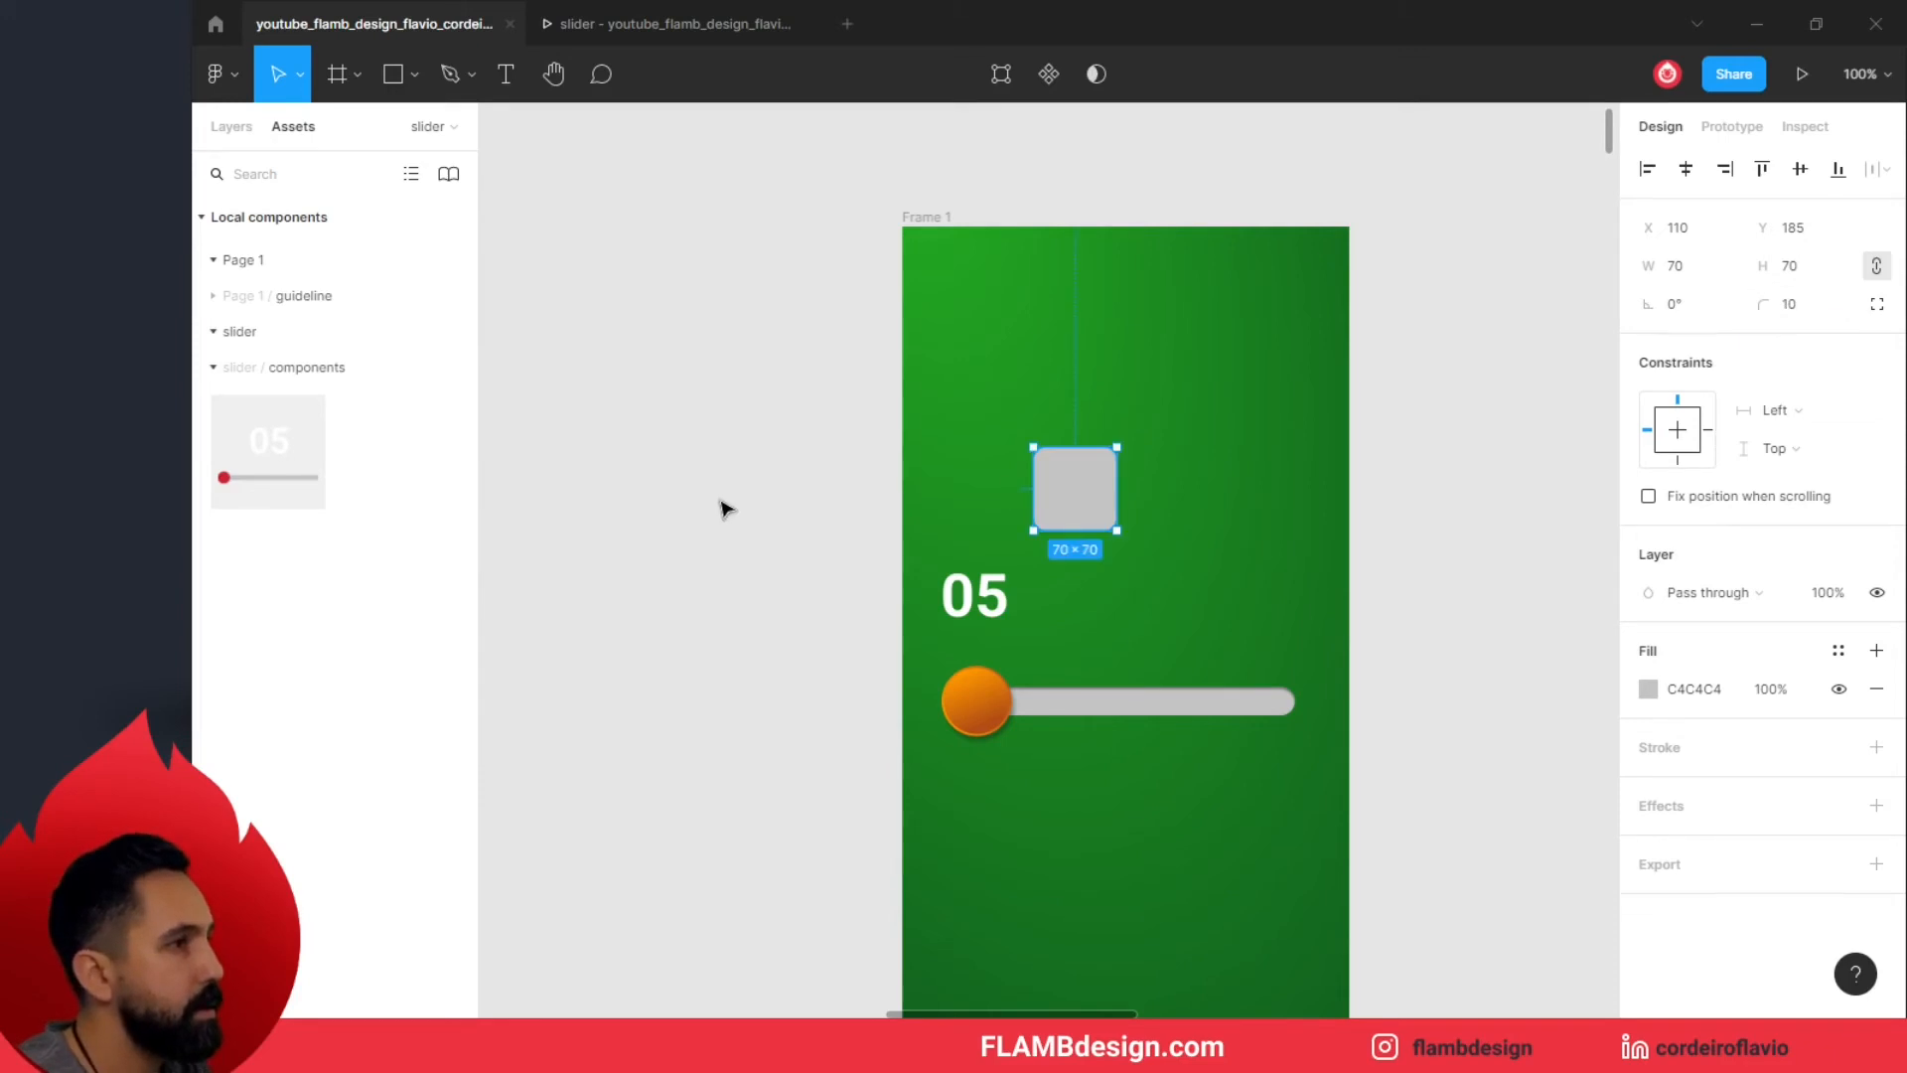
click(724, 508)
- Try filling the 05 number's frame with the dark colour 242A34, then undo the fill
click(982, 608)
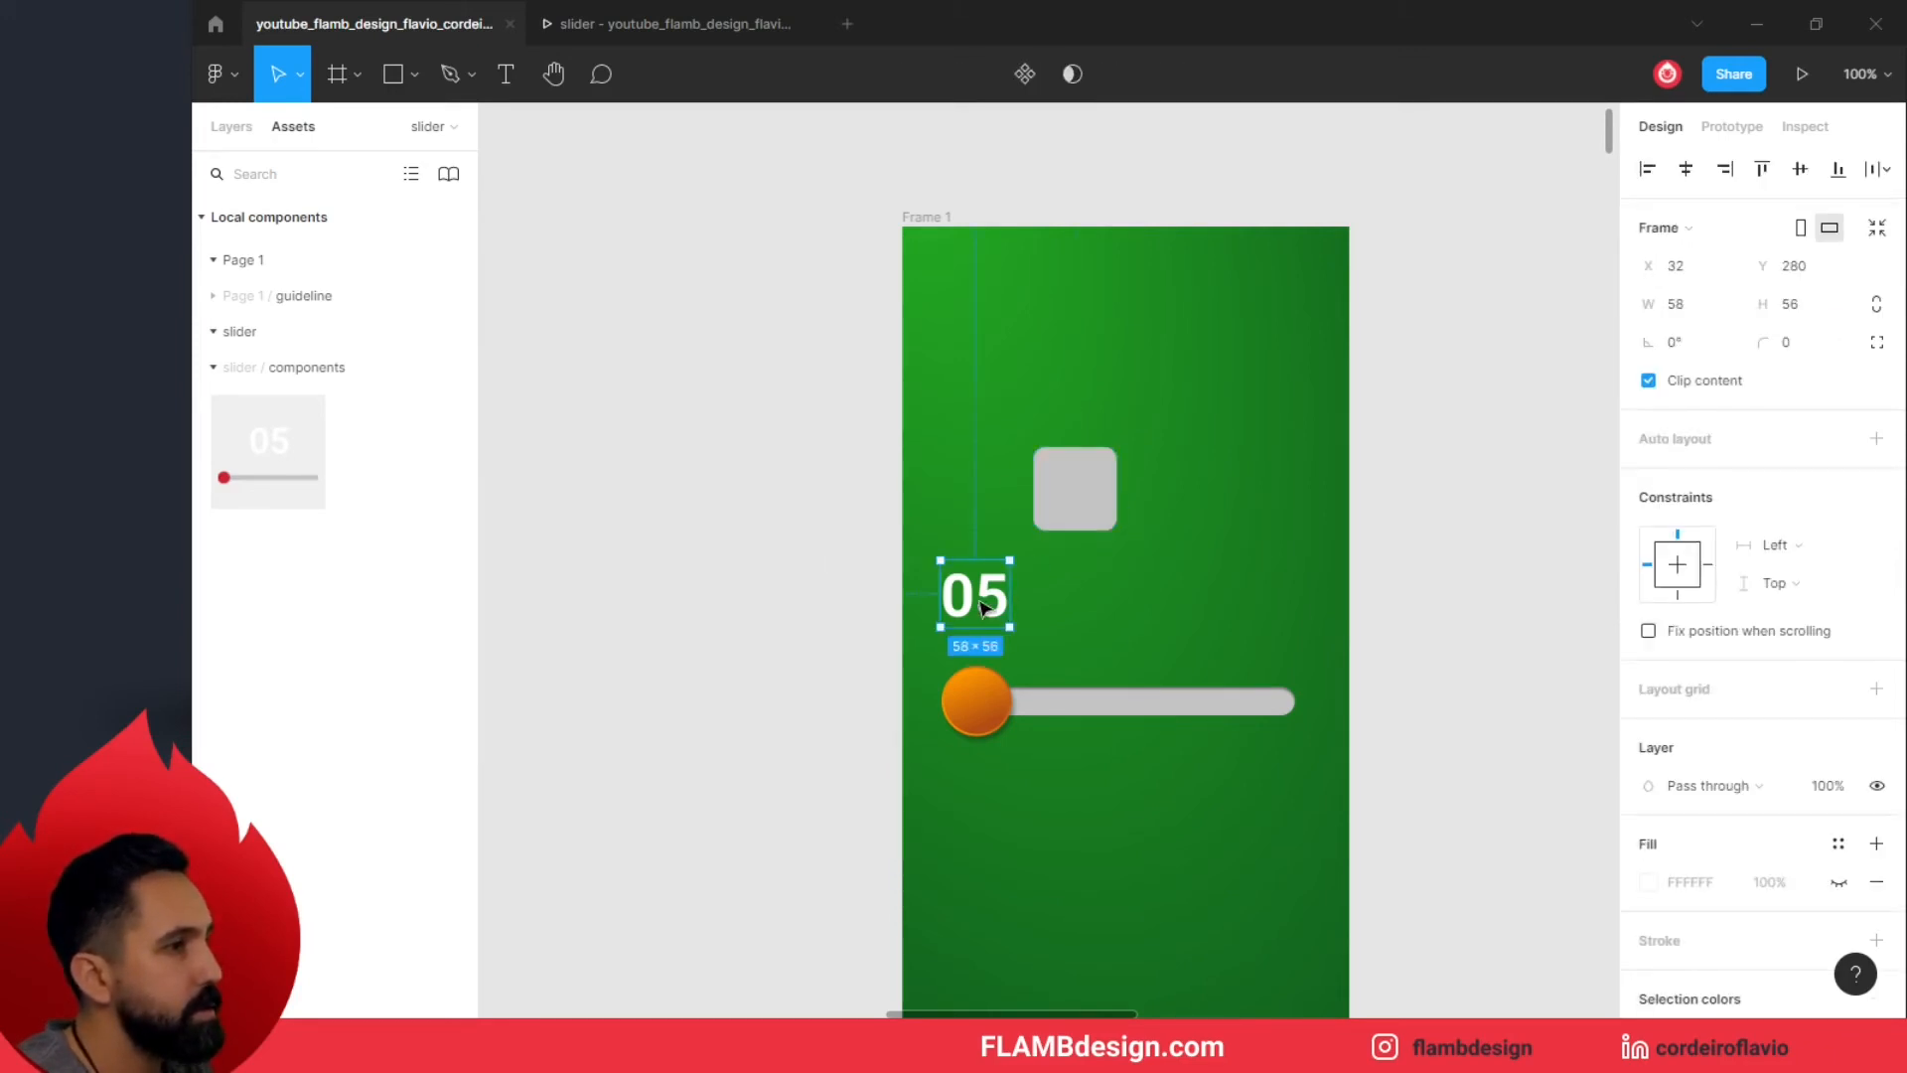
click(1649, 889)
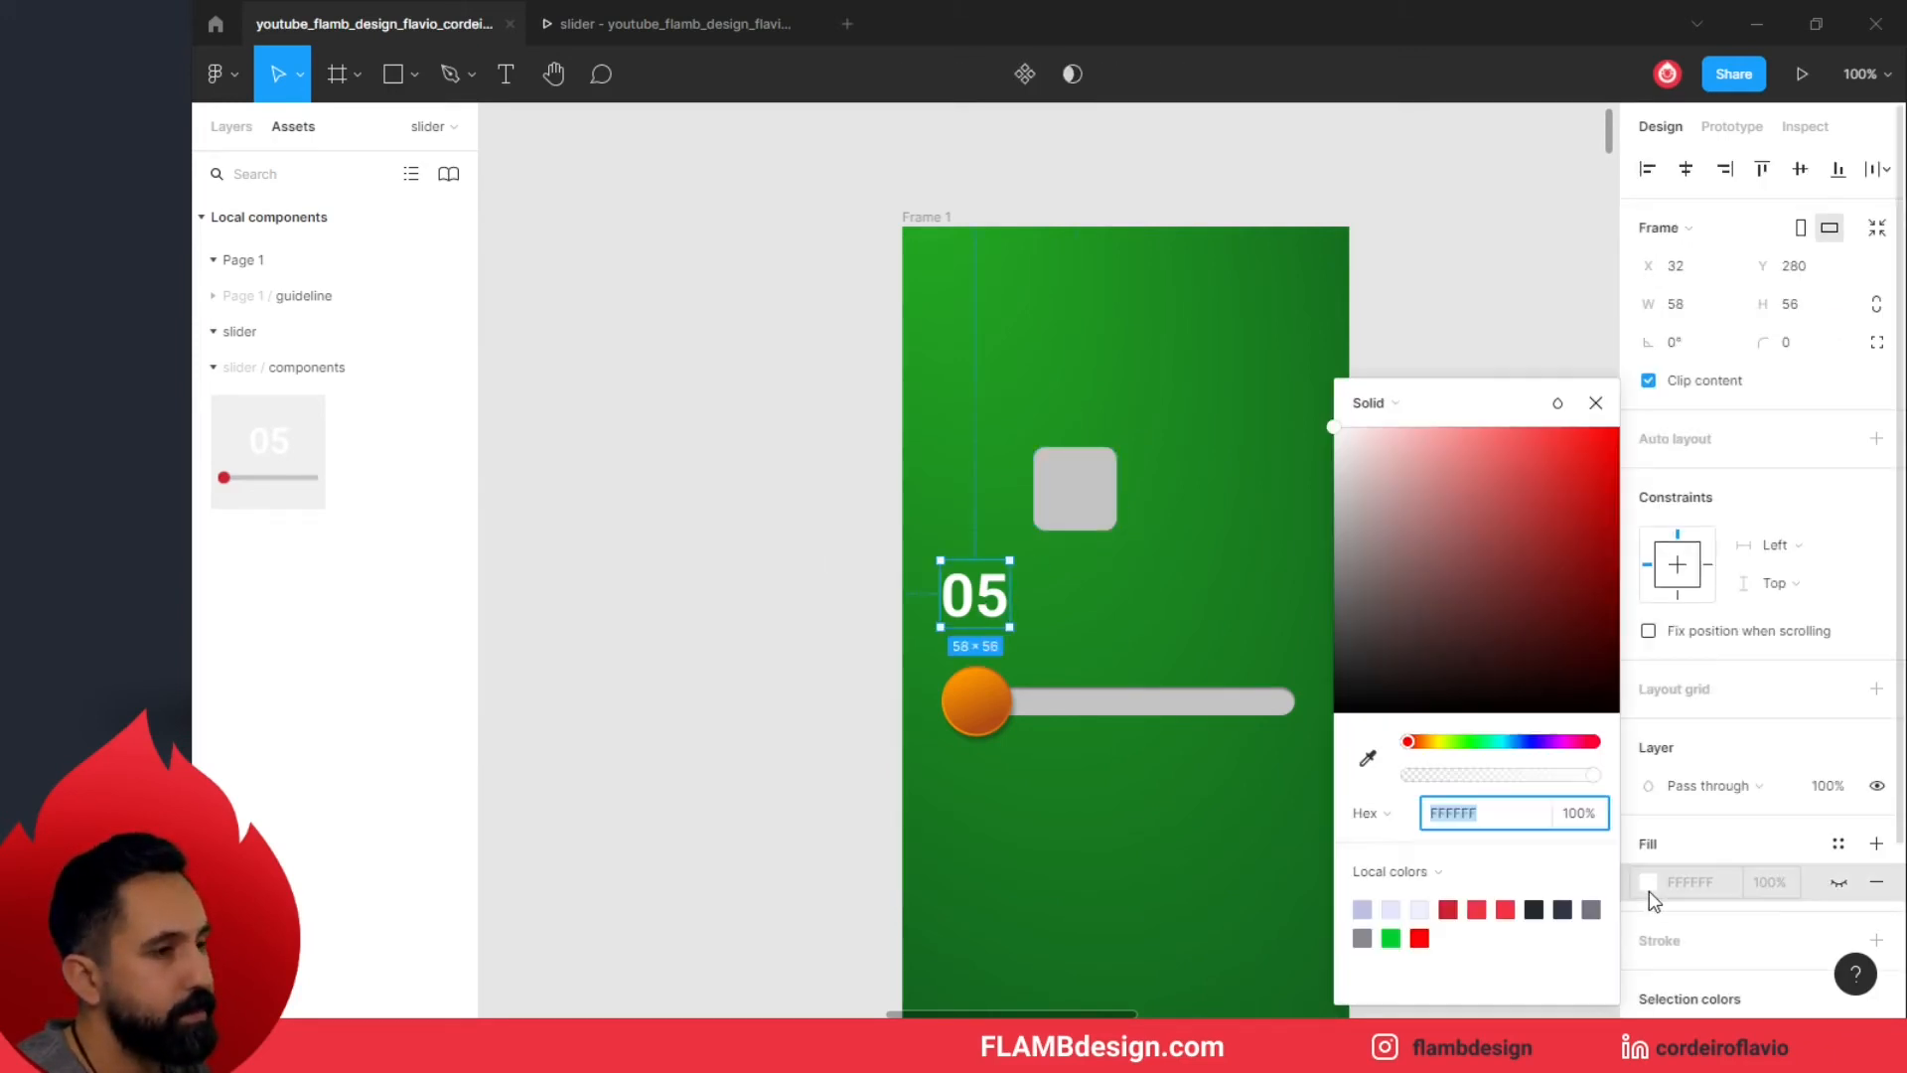
click(1543, 907)
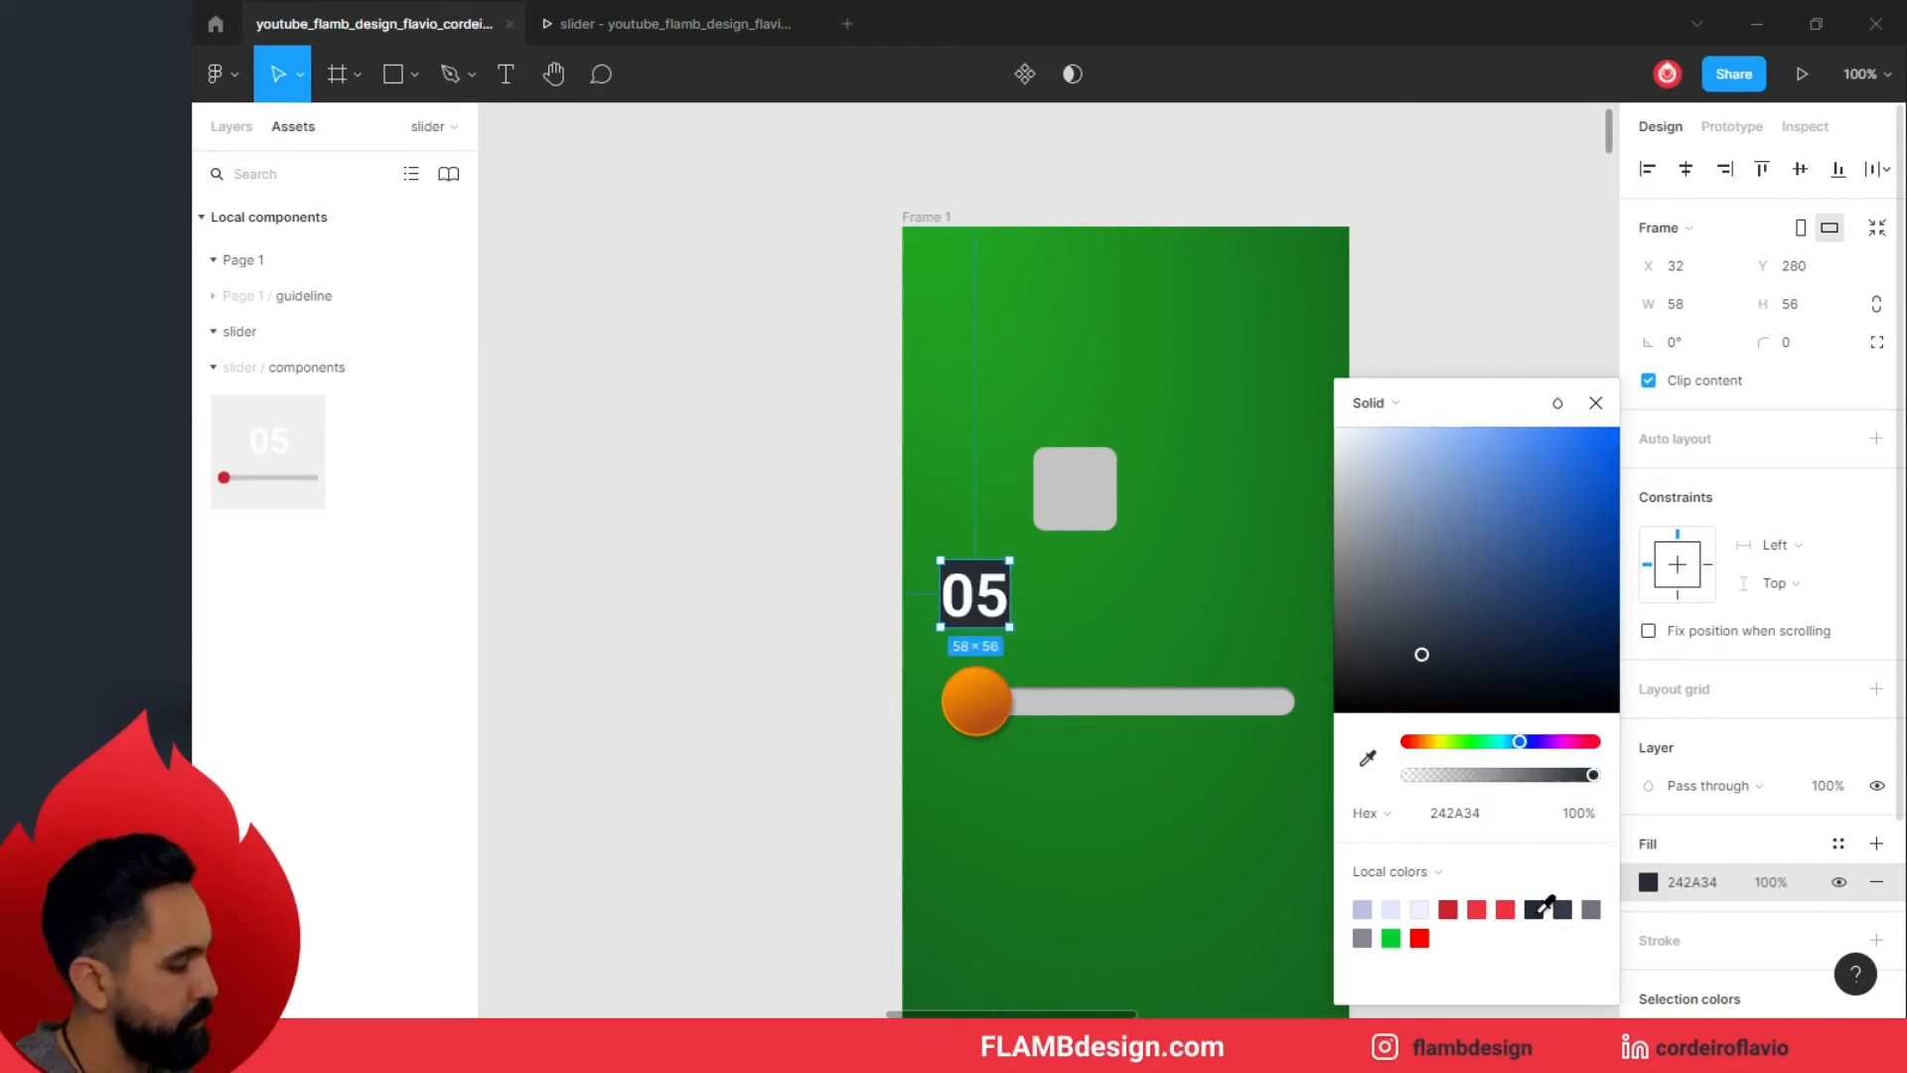
key(ctrl+z)
- Fill the 05 number text with the dark colour 242A34 and deselect it
double_click(992, 598)
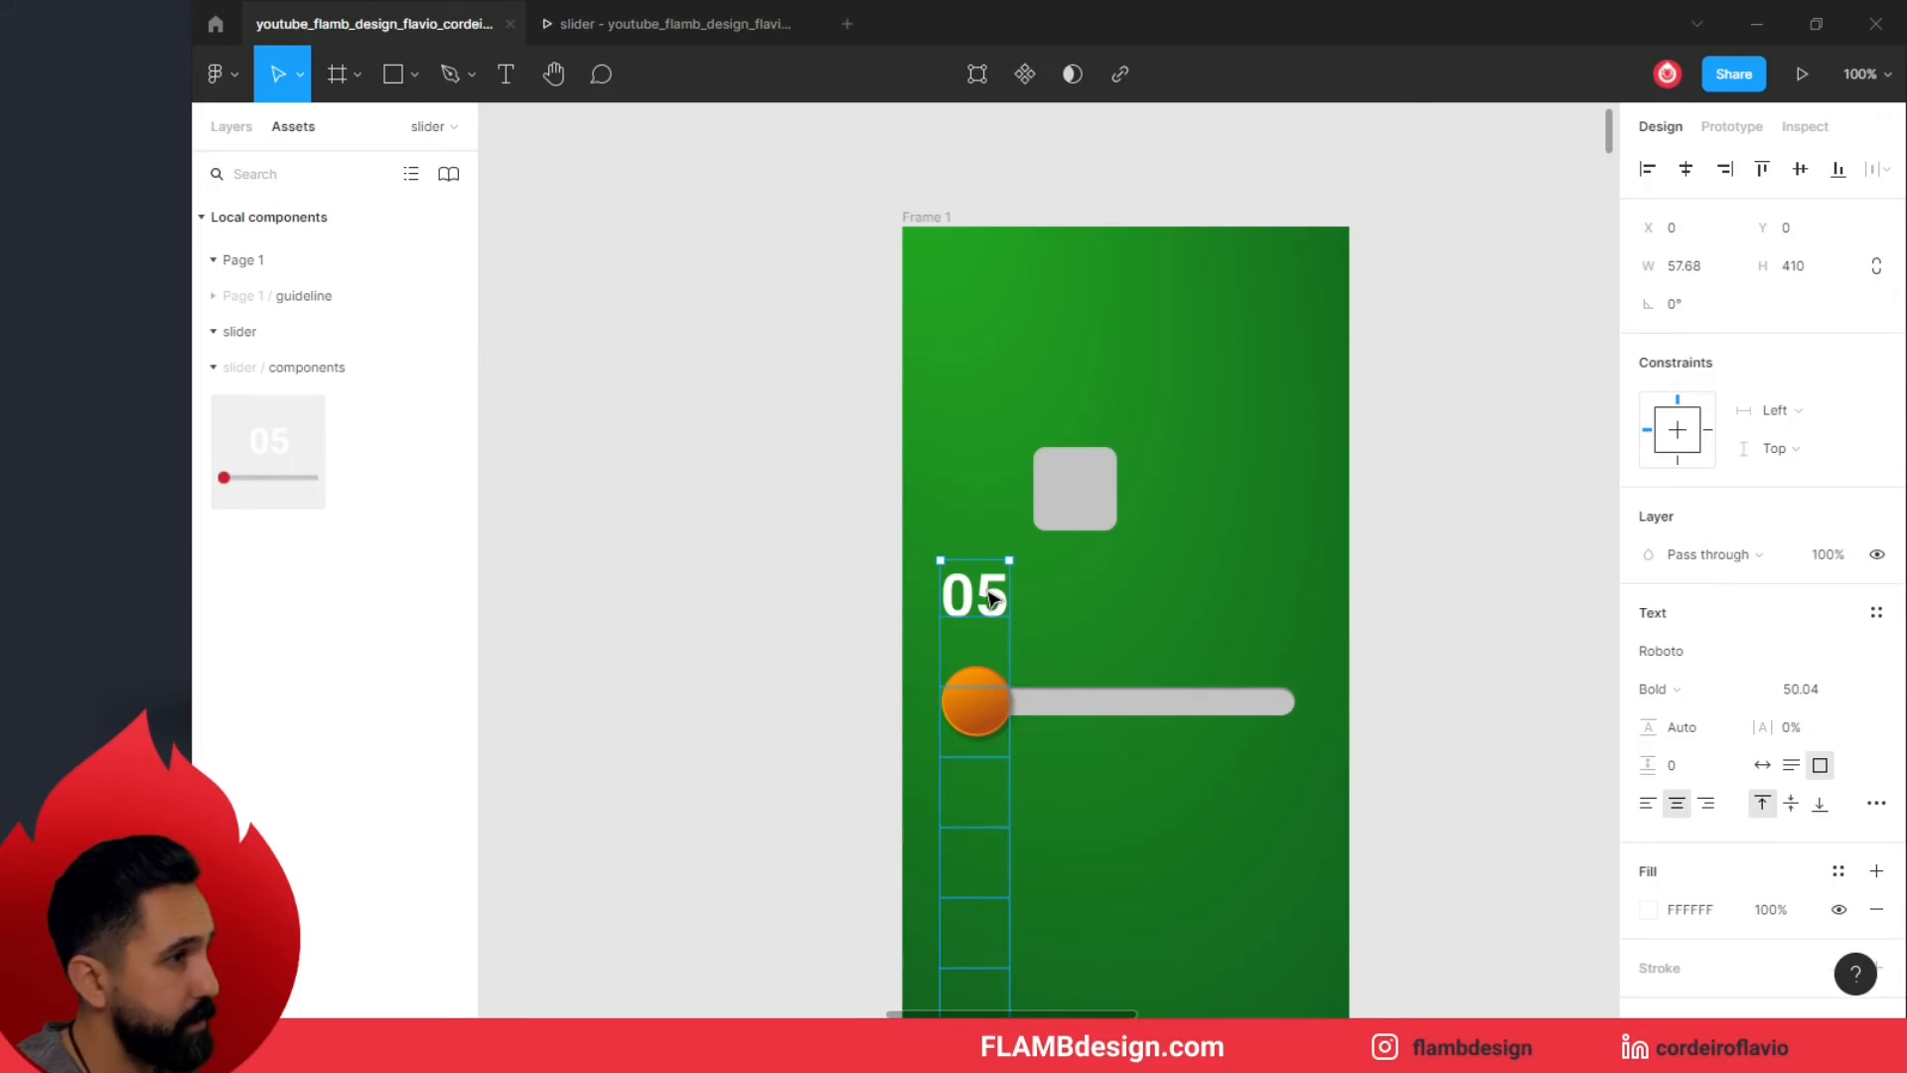
click(1648, 910)
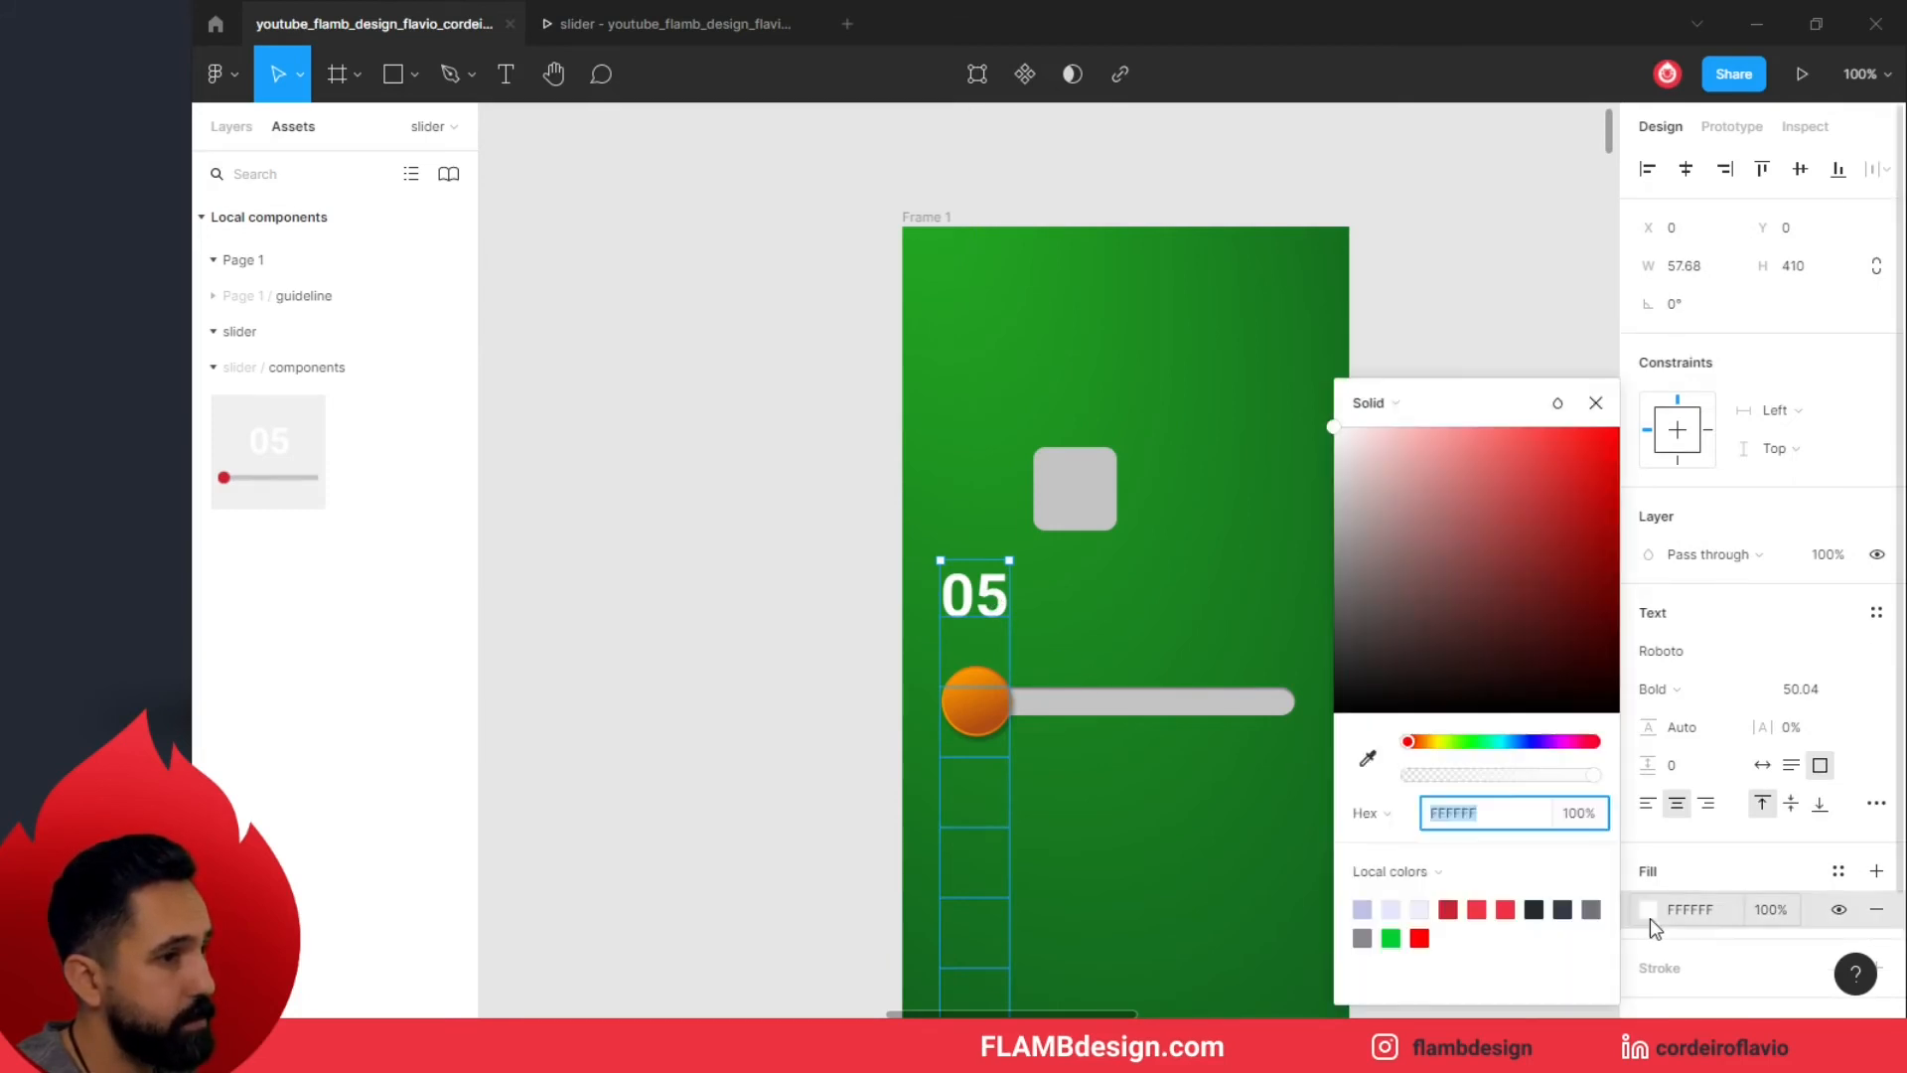
click(1535, 908)
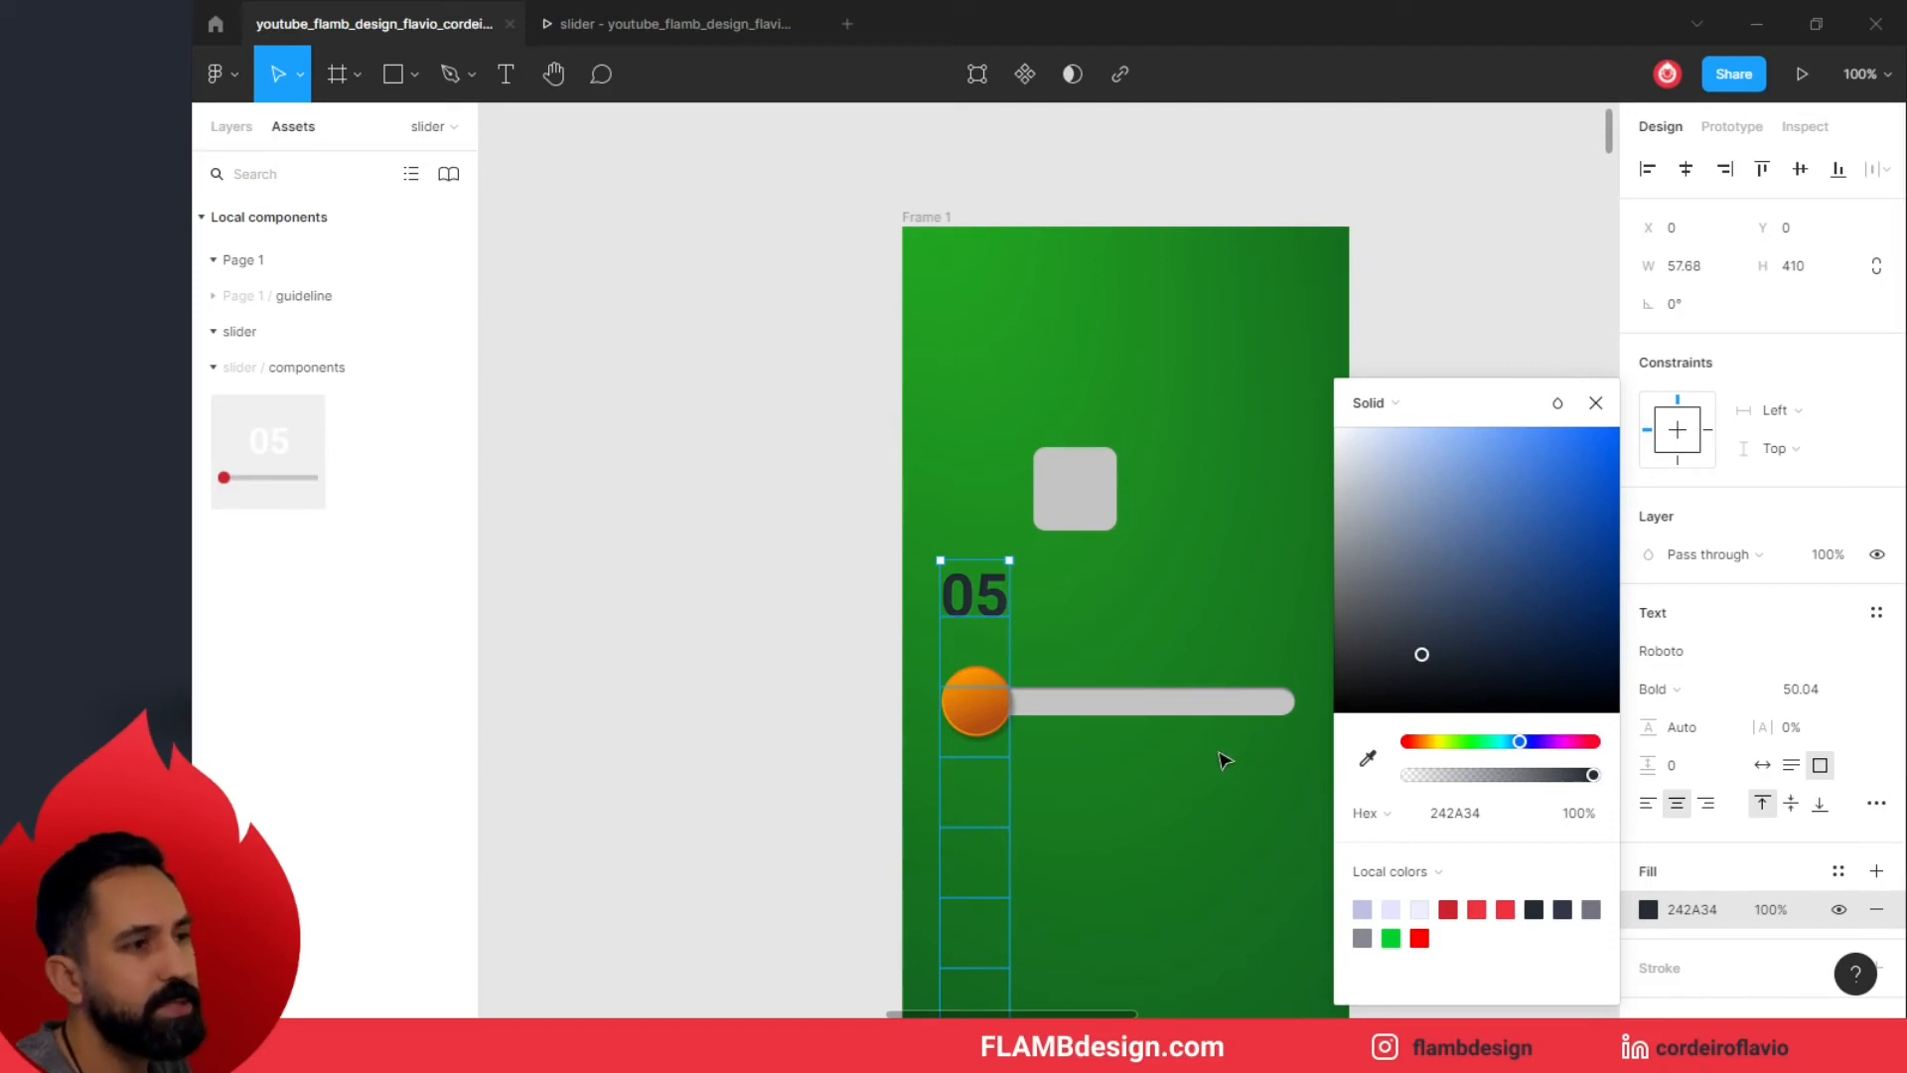
click(659, 584)
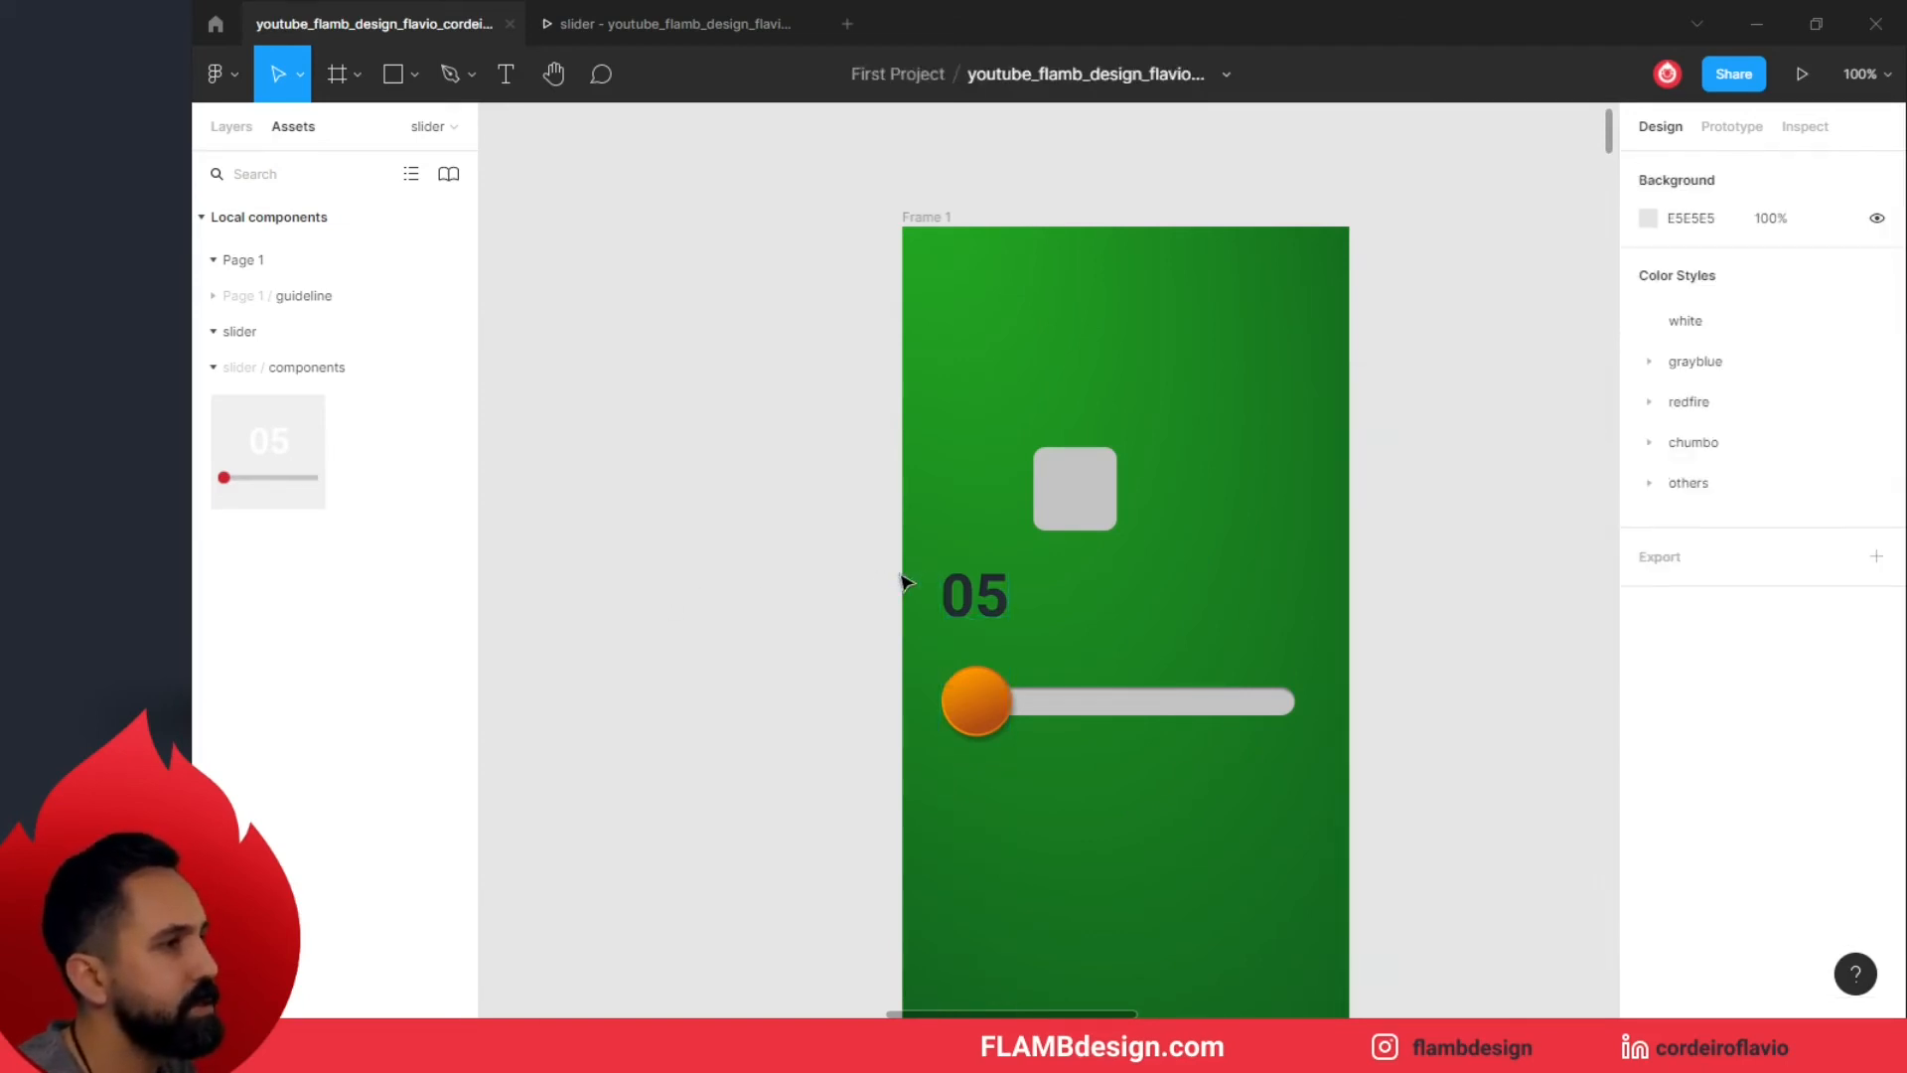
- Nudge the 05 number frame up slightly, place the grey square behind it at X 27.5, Y 265, and deselect
click(1005, 608)
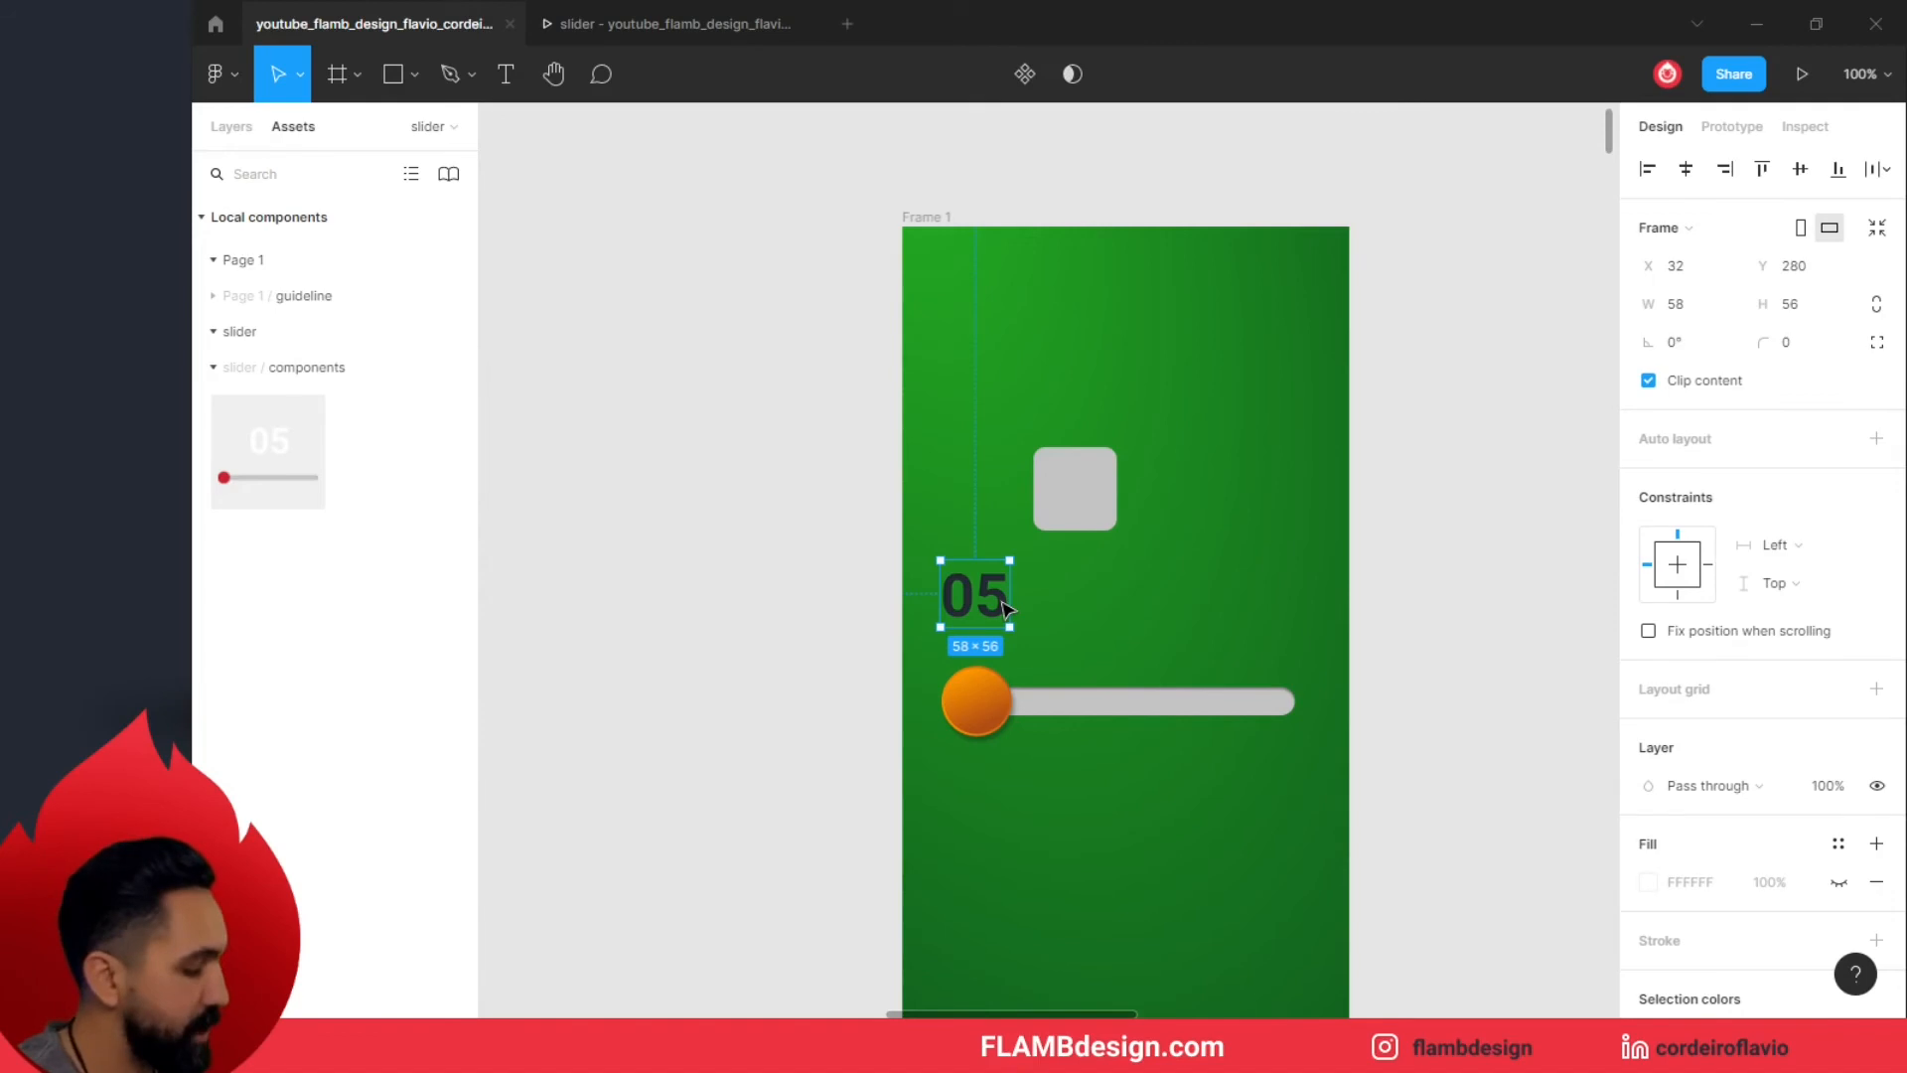
scroll(1001, 601, up, 3)
drag(1003, 588, 1005, 570)
drag(1201, 421, 996, 650)
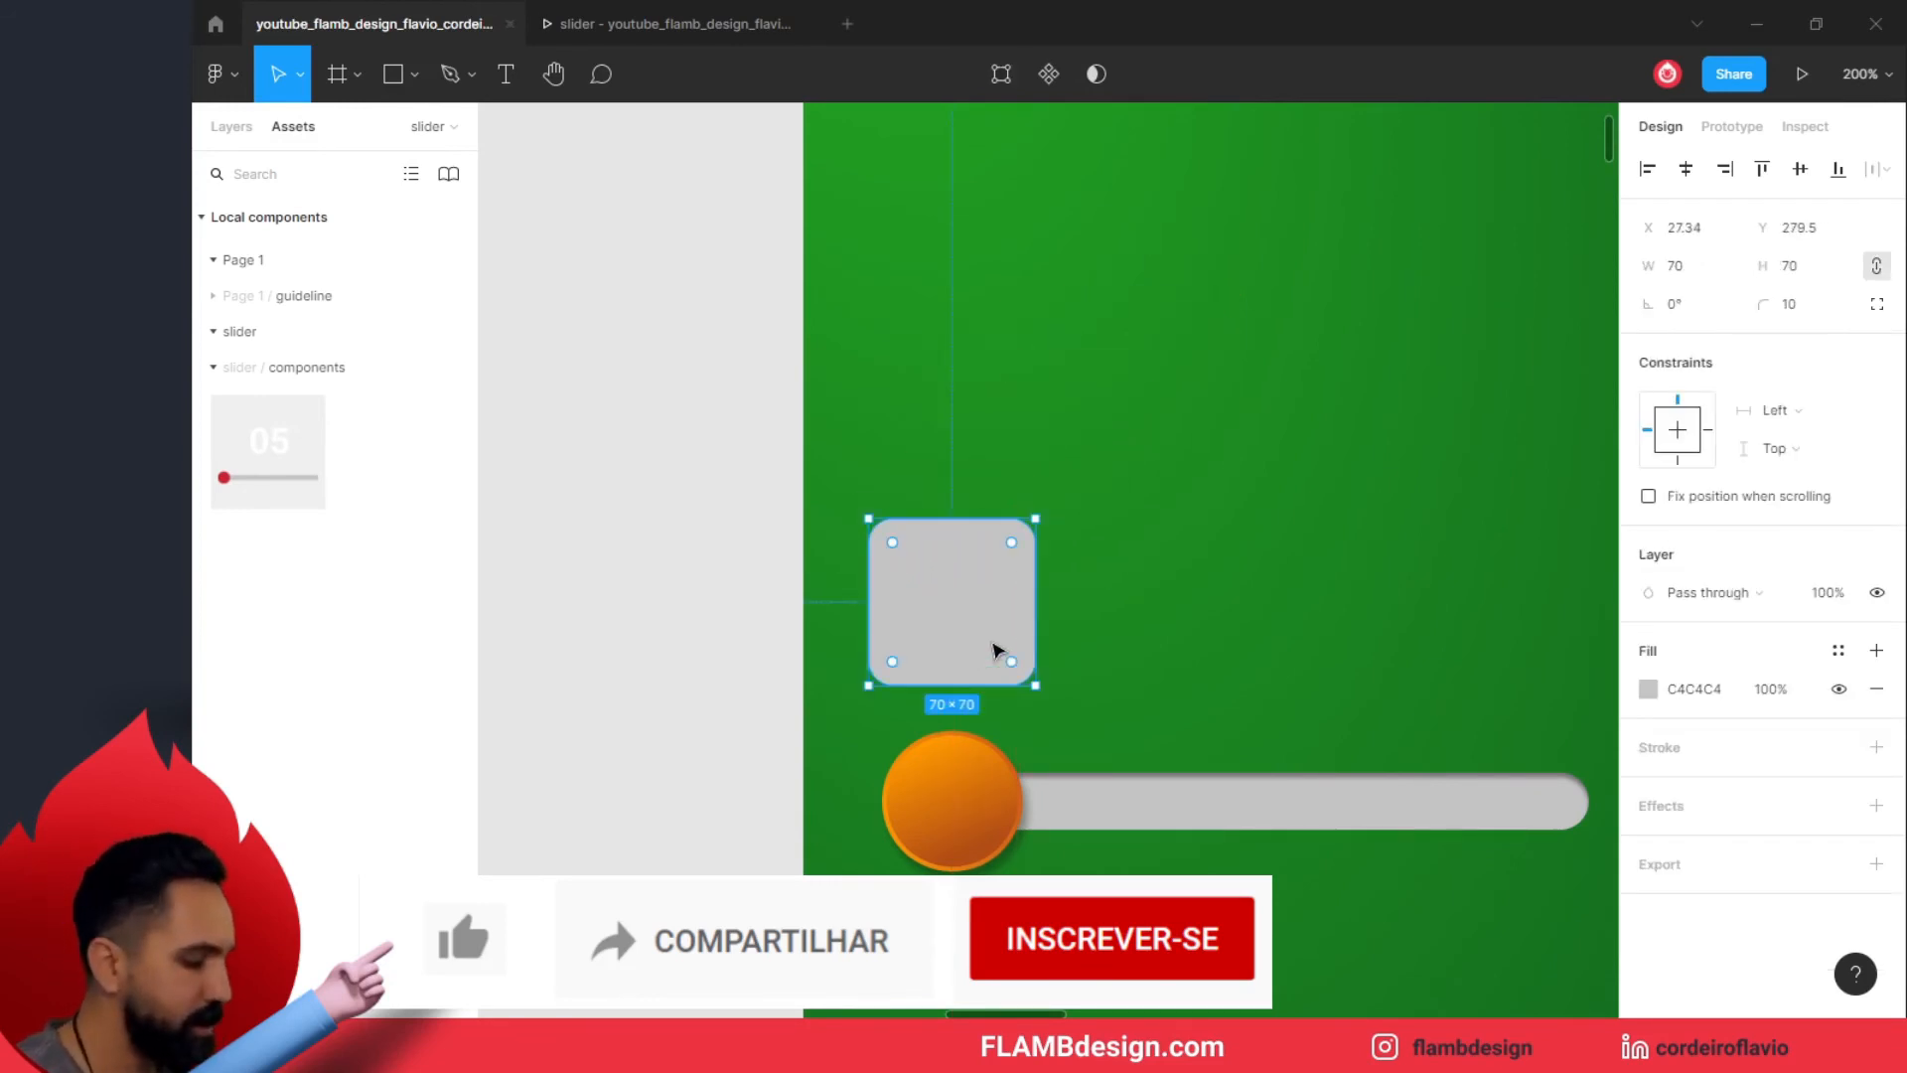
key(ctrl+[)
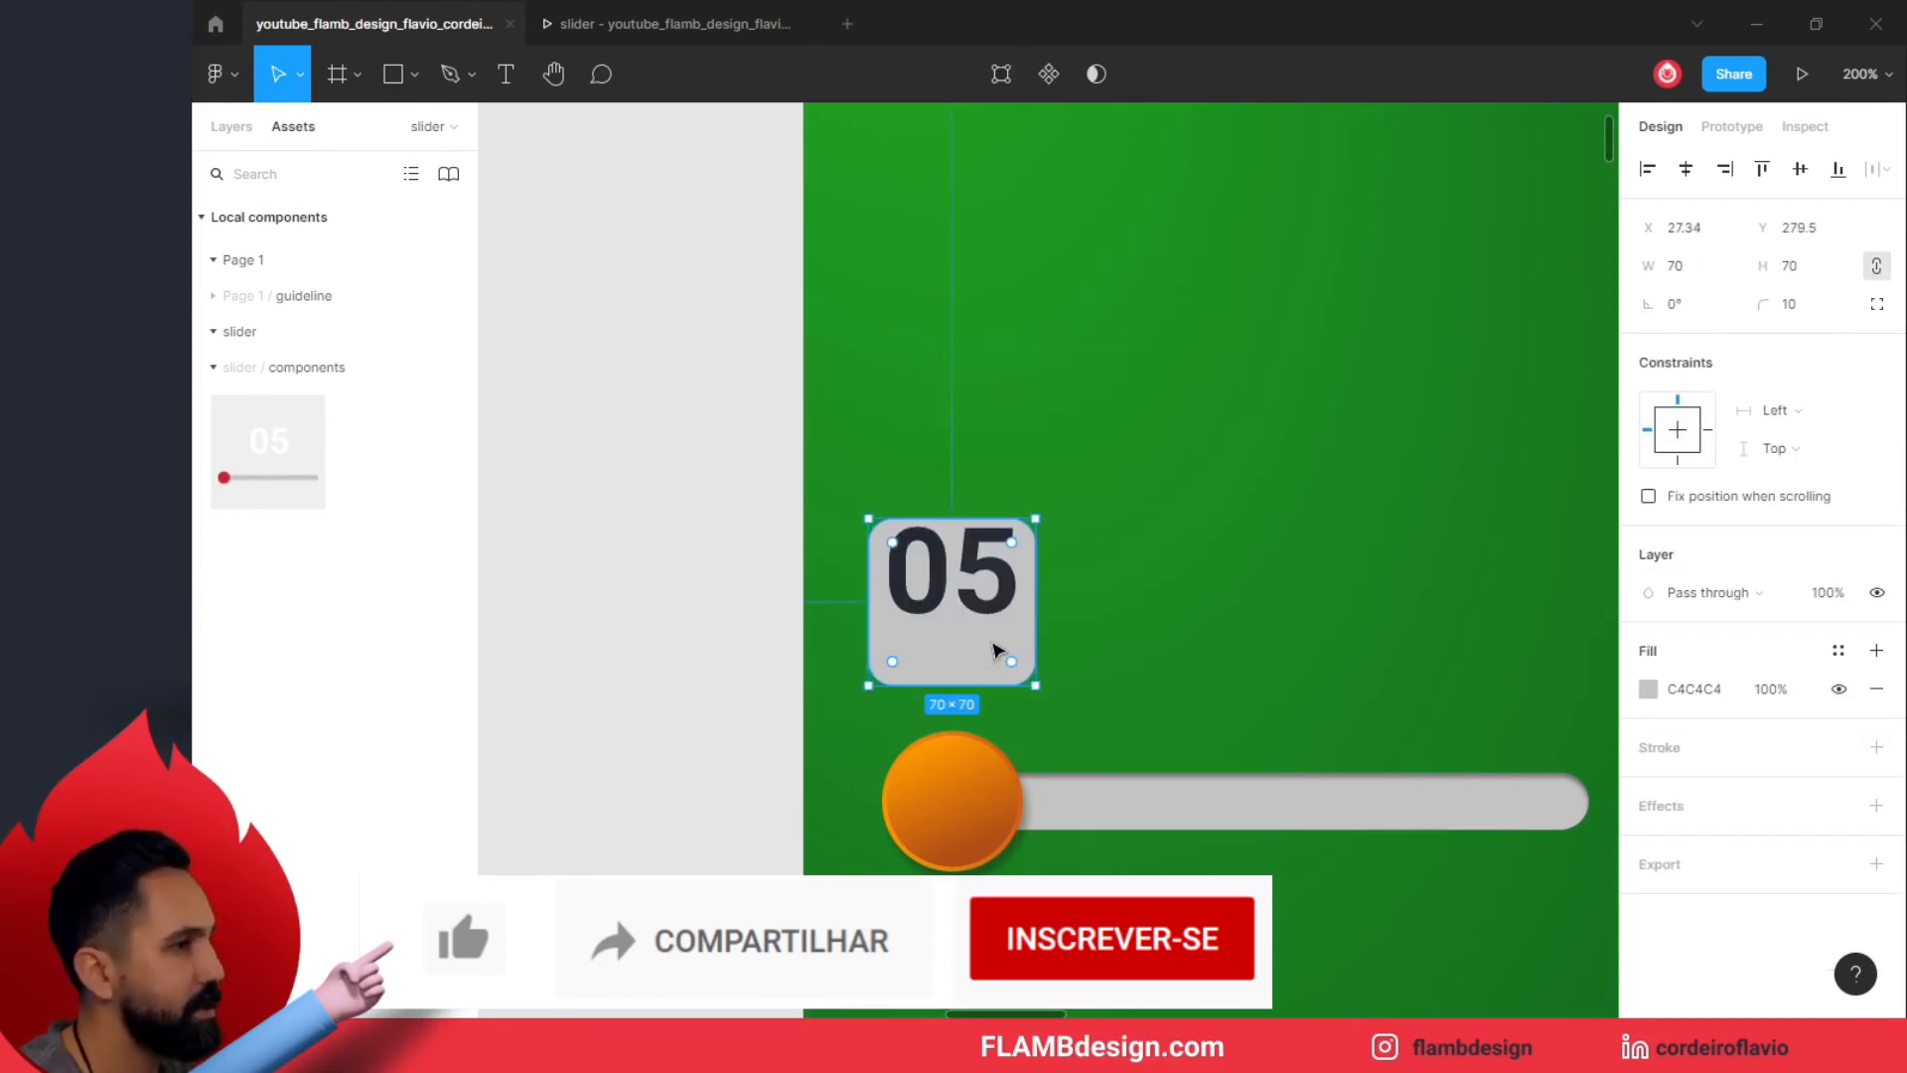
drag(1000, 651, 1003, 635)
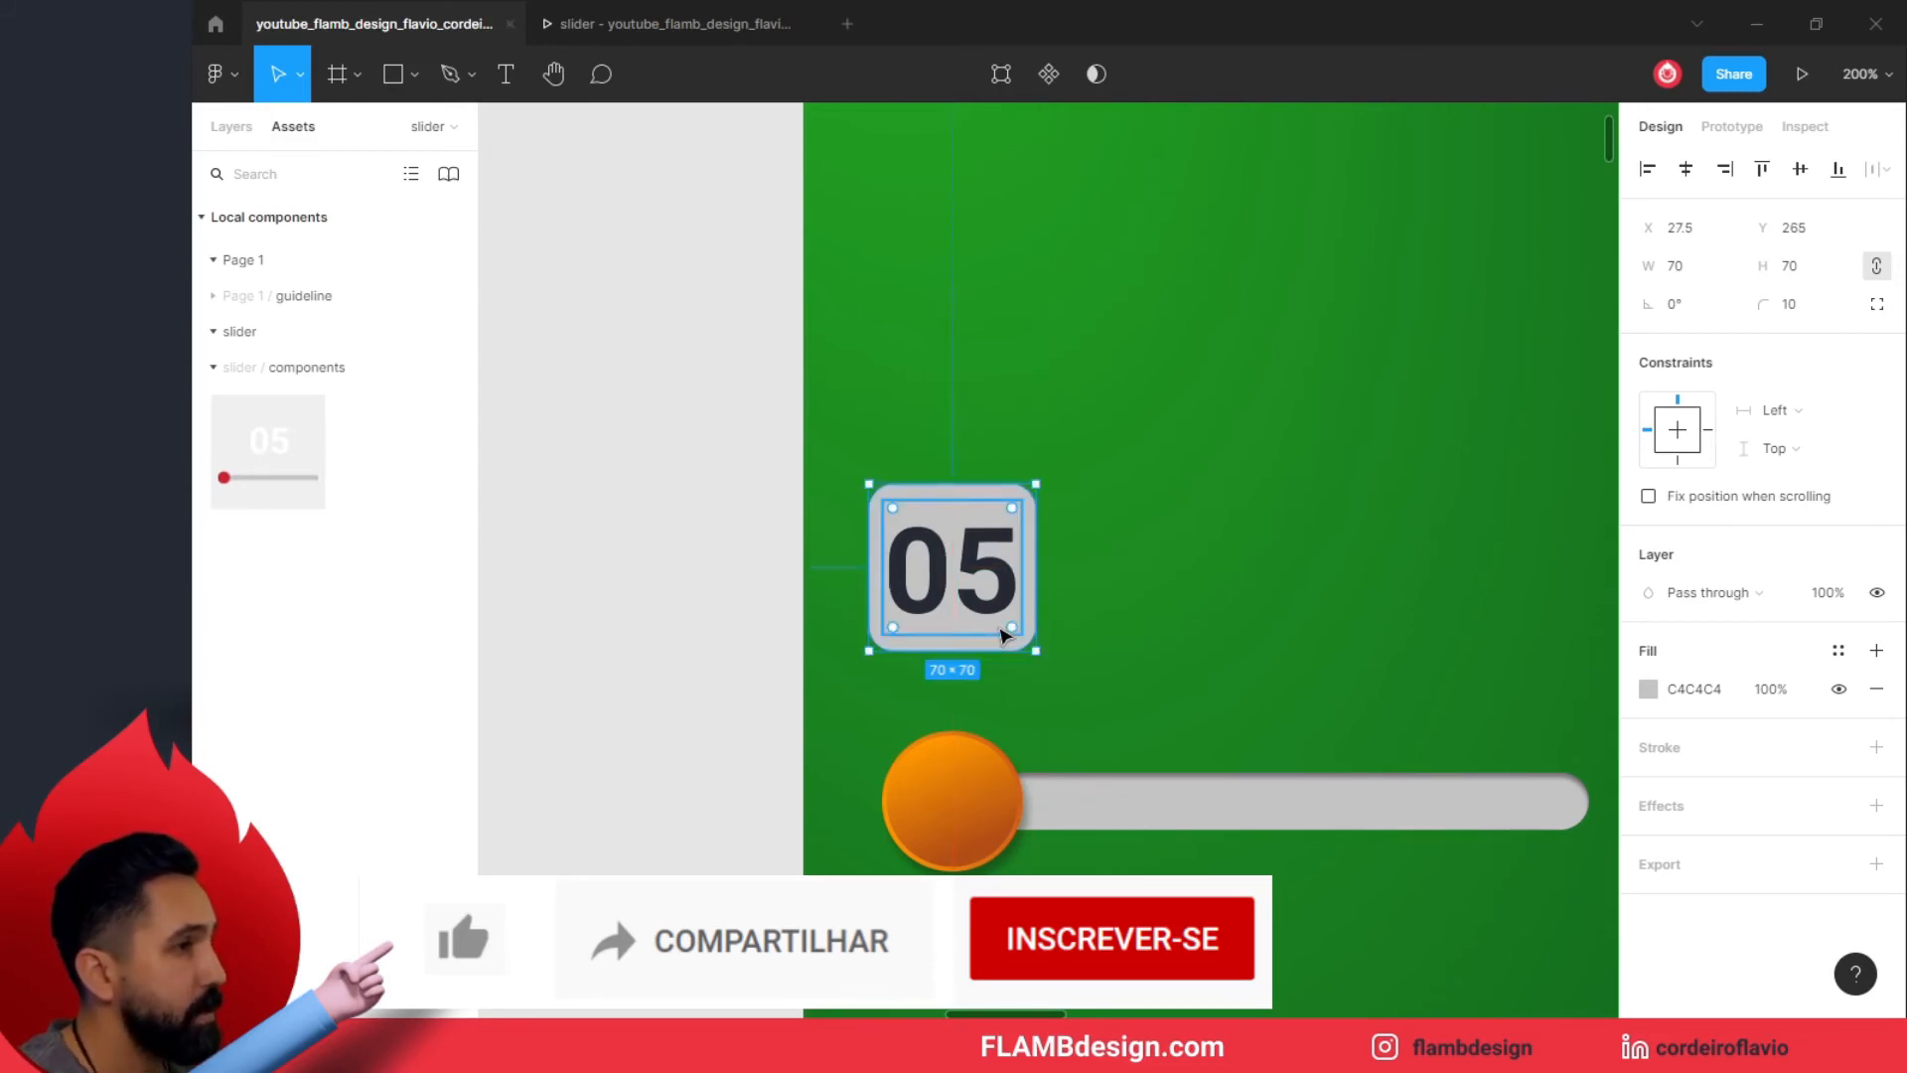
click(1137, 679)
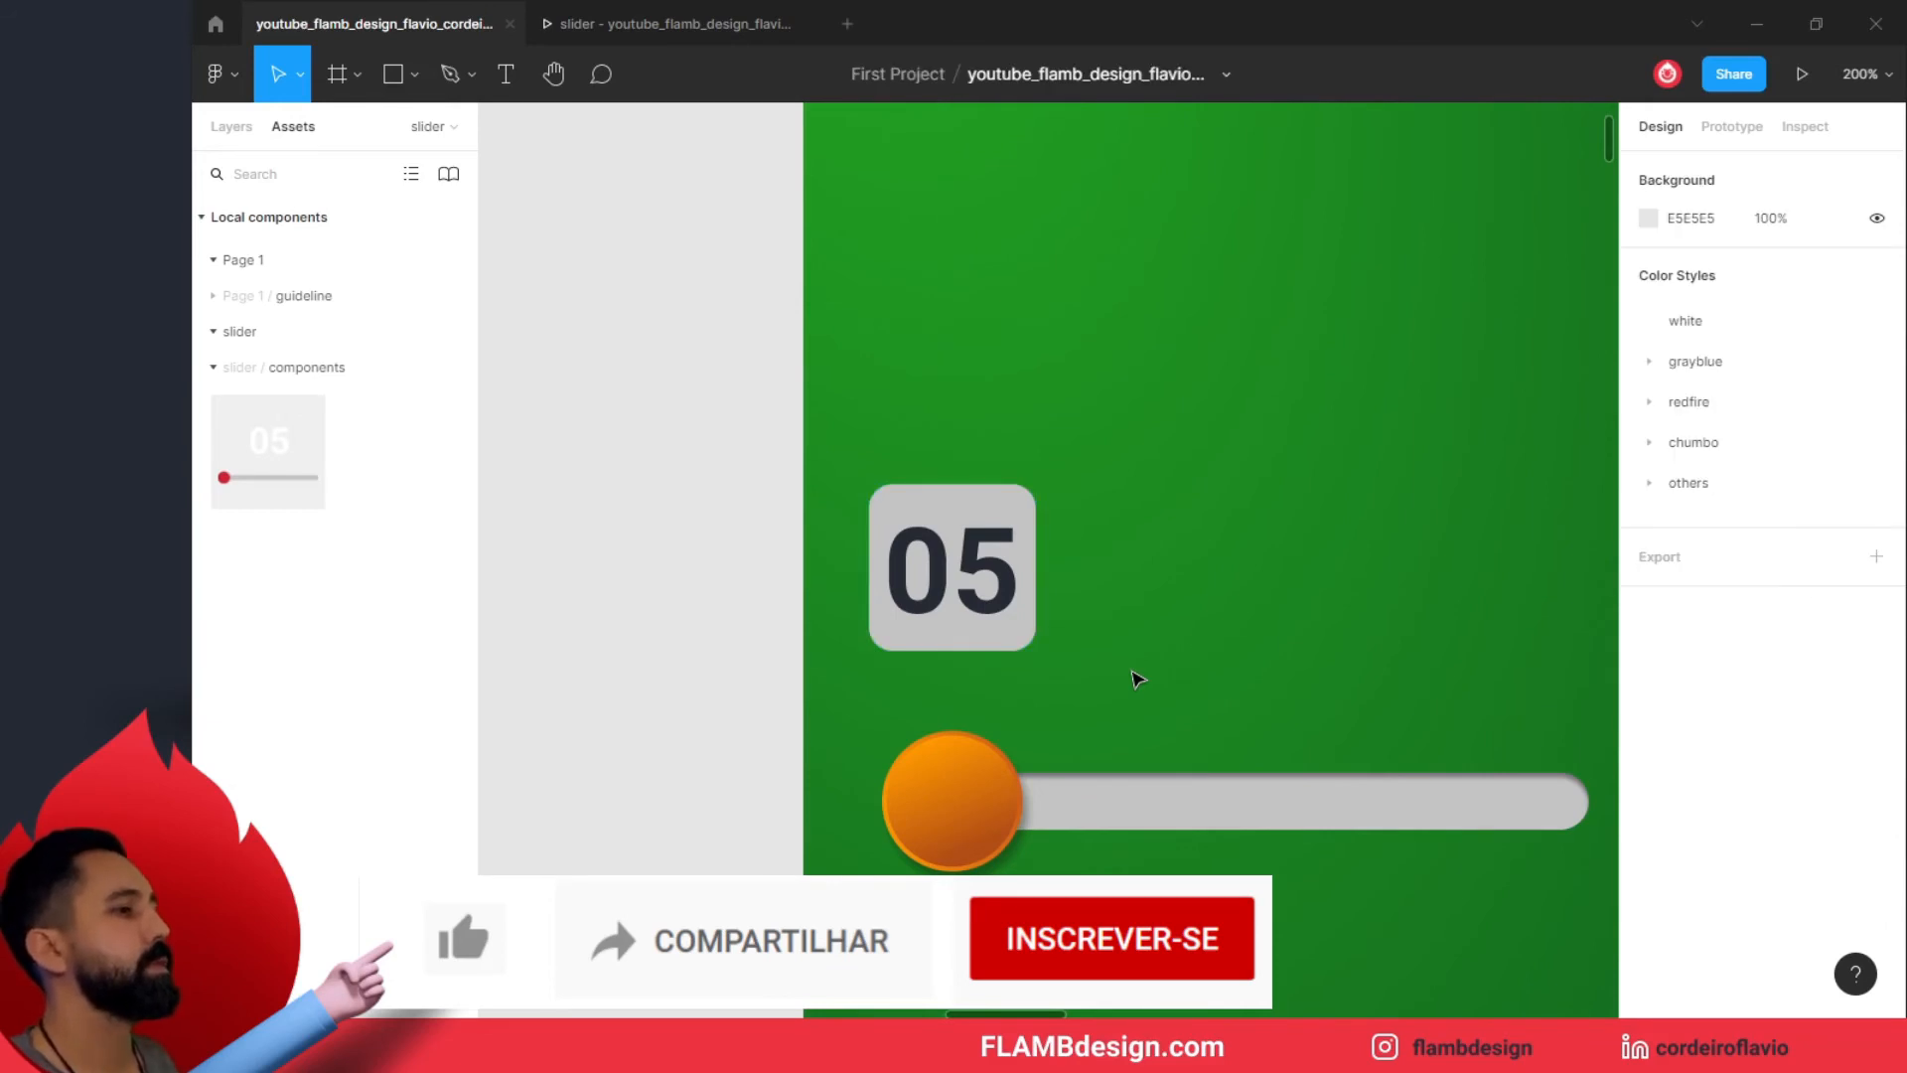
- Resize the grey square around its centre to a 79 × 62 box and deselect it
click(1021, 643)
click(1036, 666)
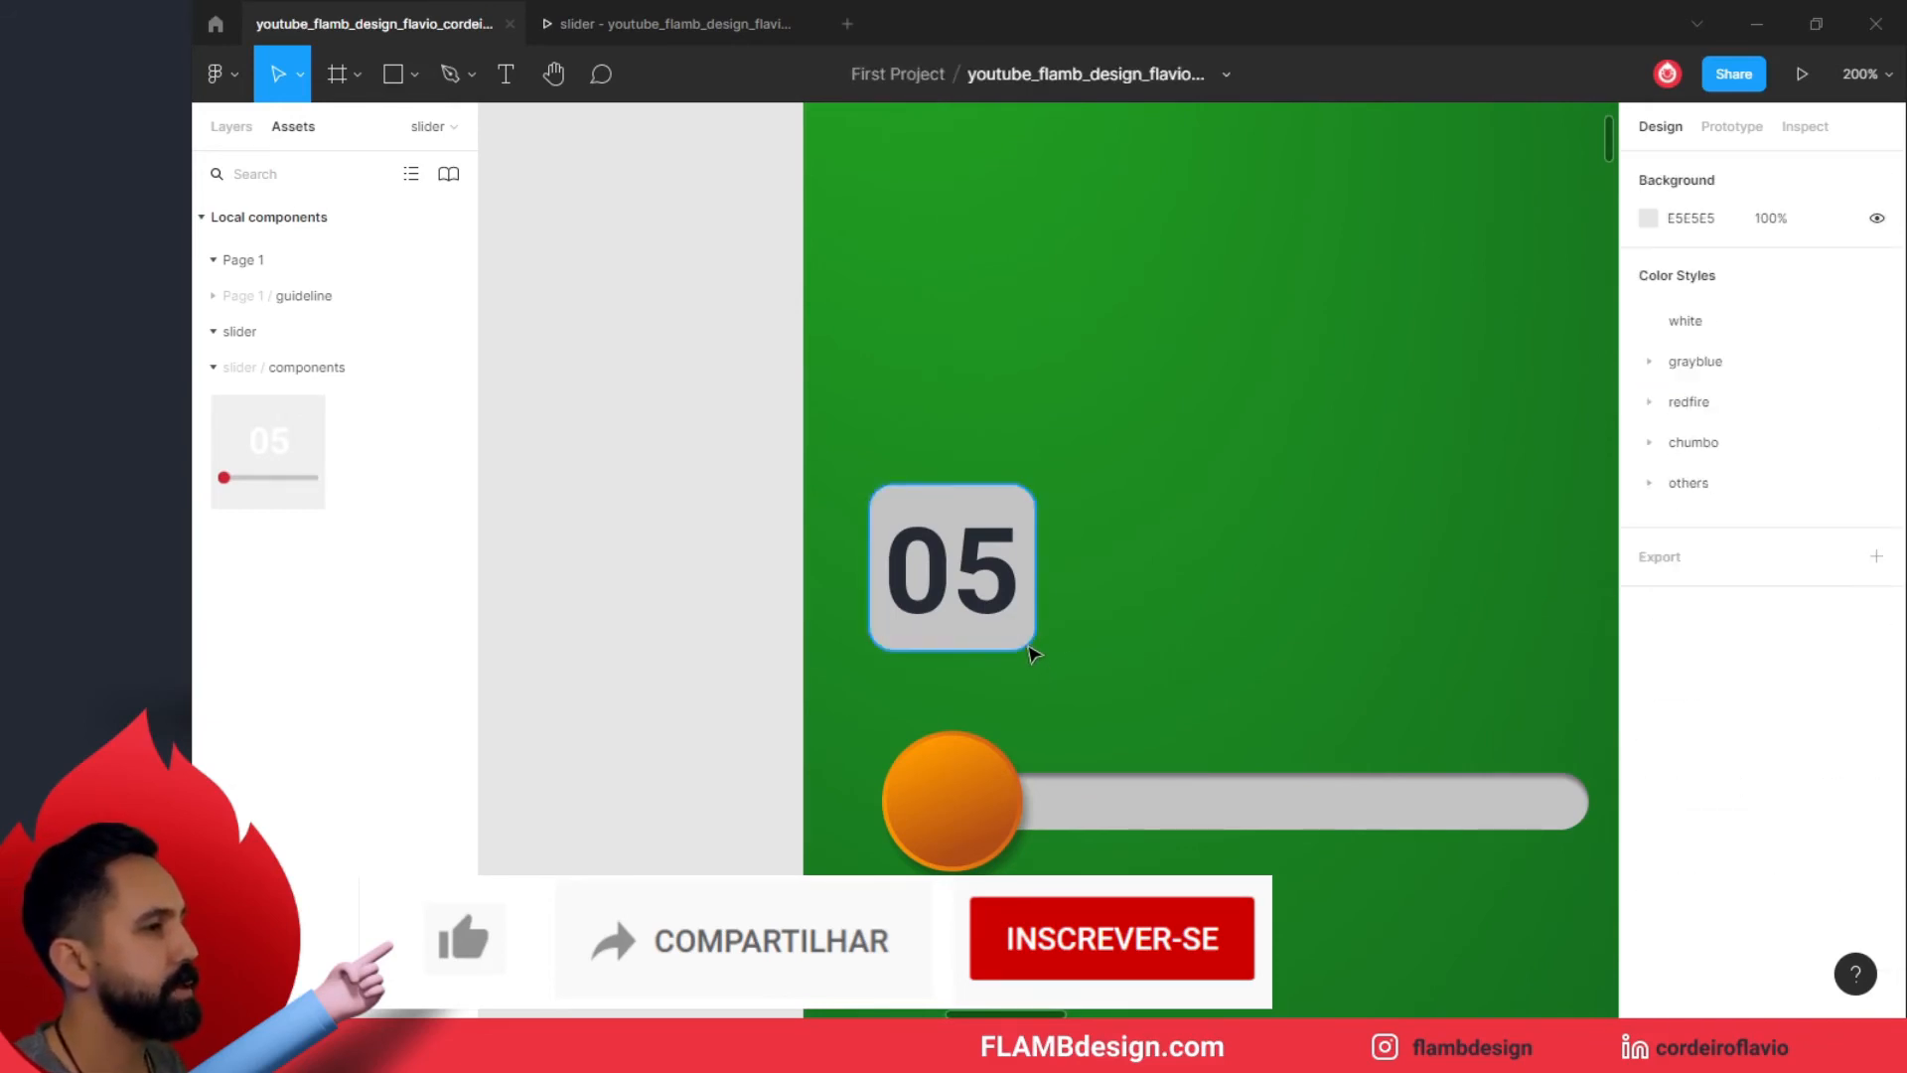
click(1027, 641)
drag(1034, 654, 1047, 662)
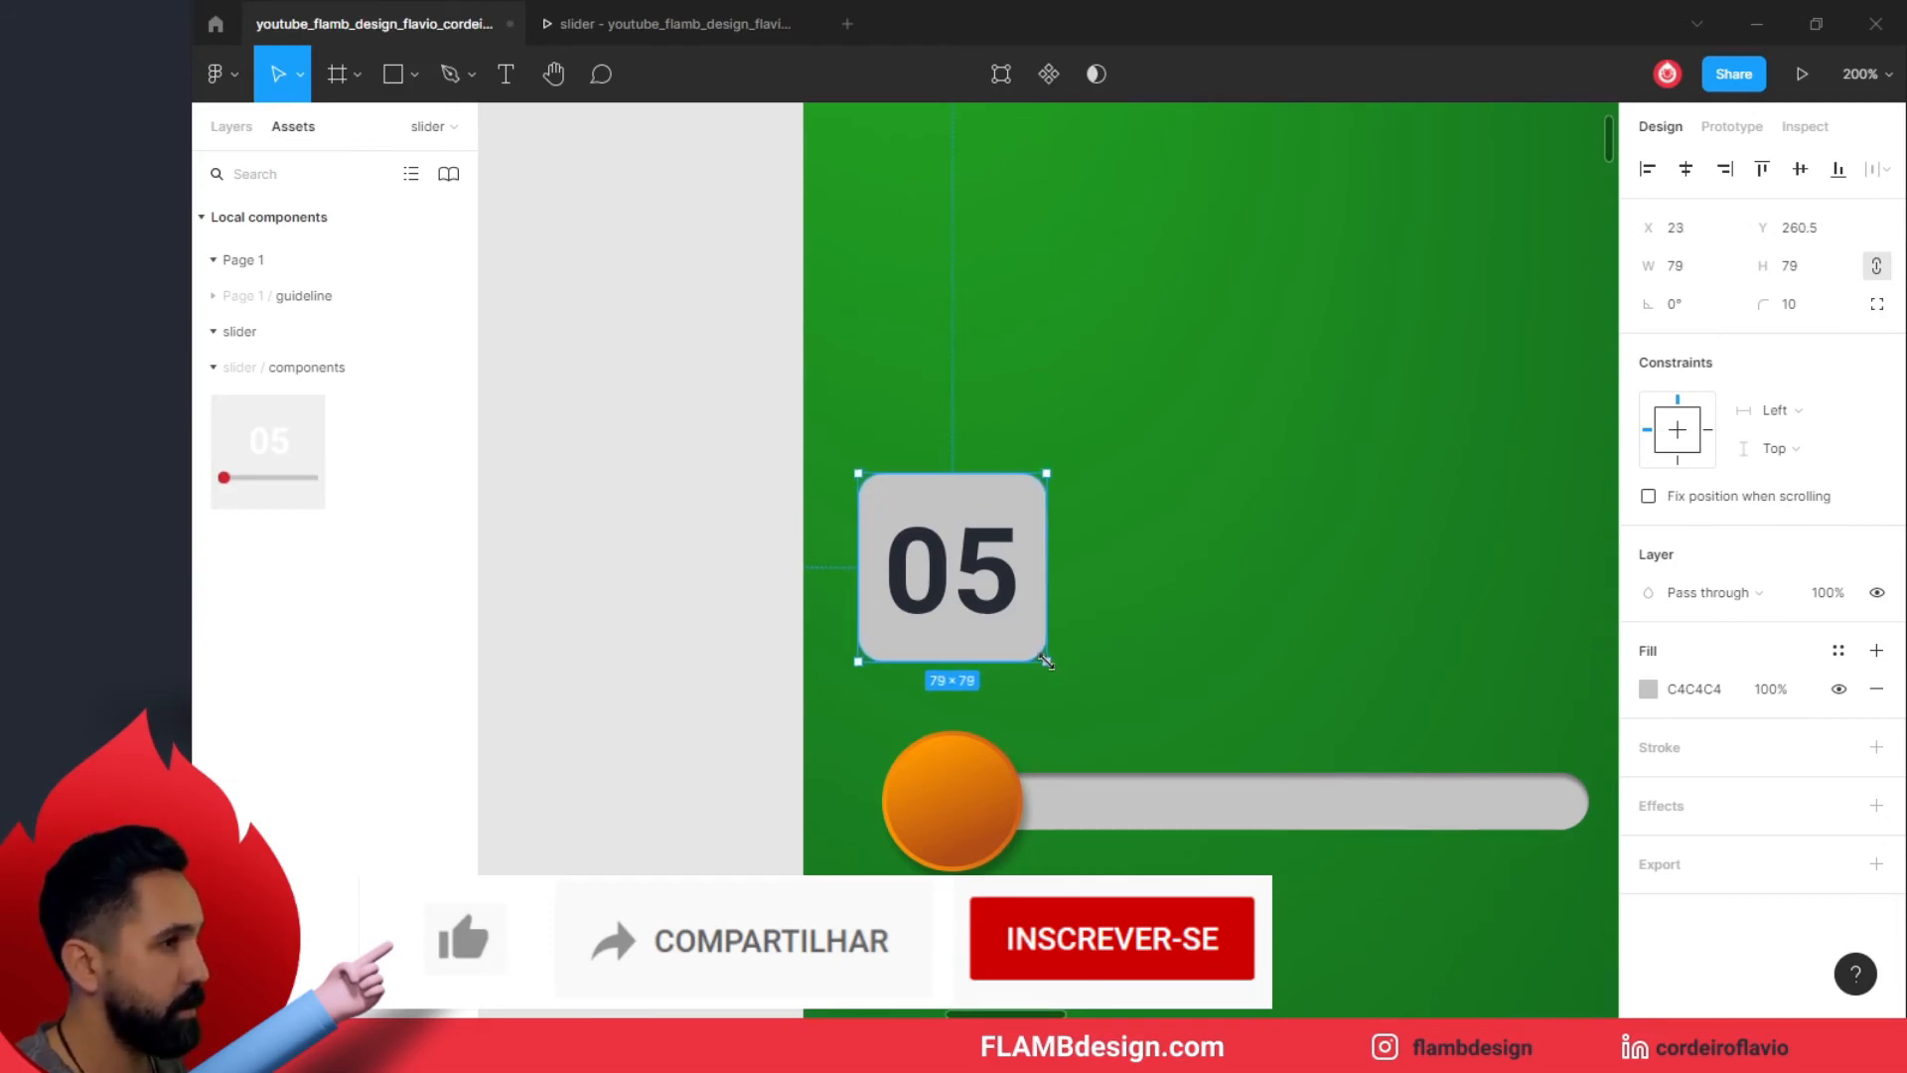
drag(991, 473, 998, 494)
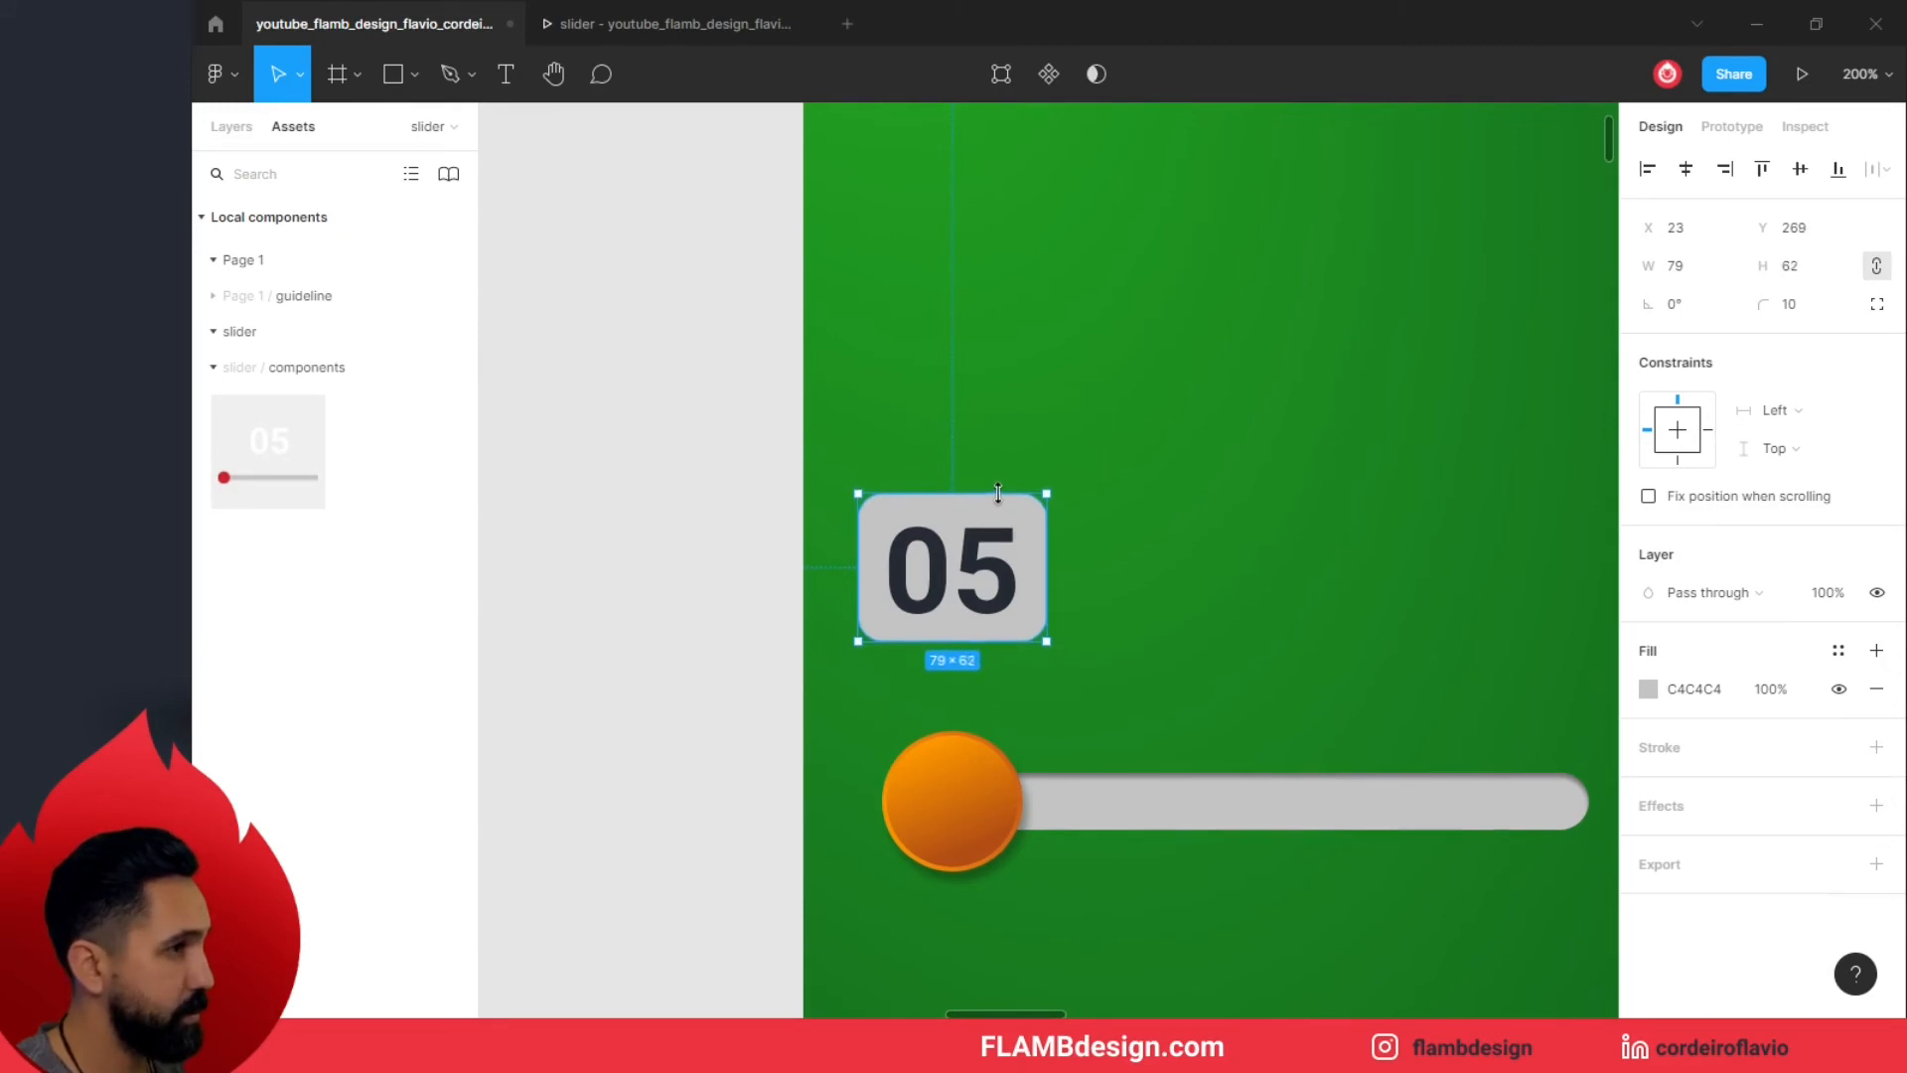
click(787, 567)
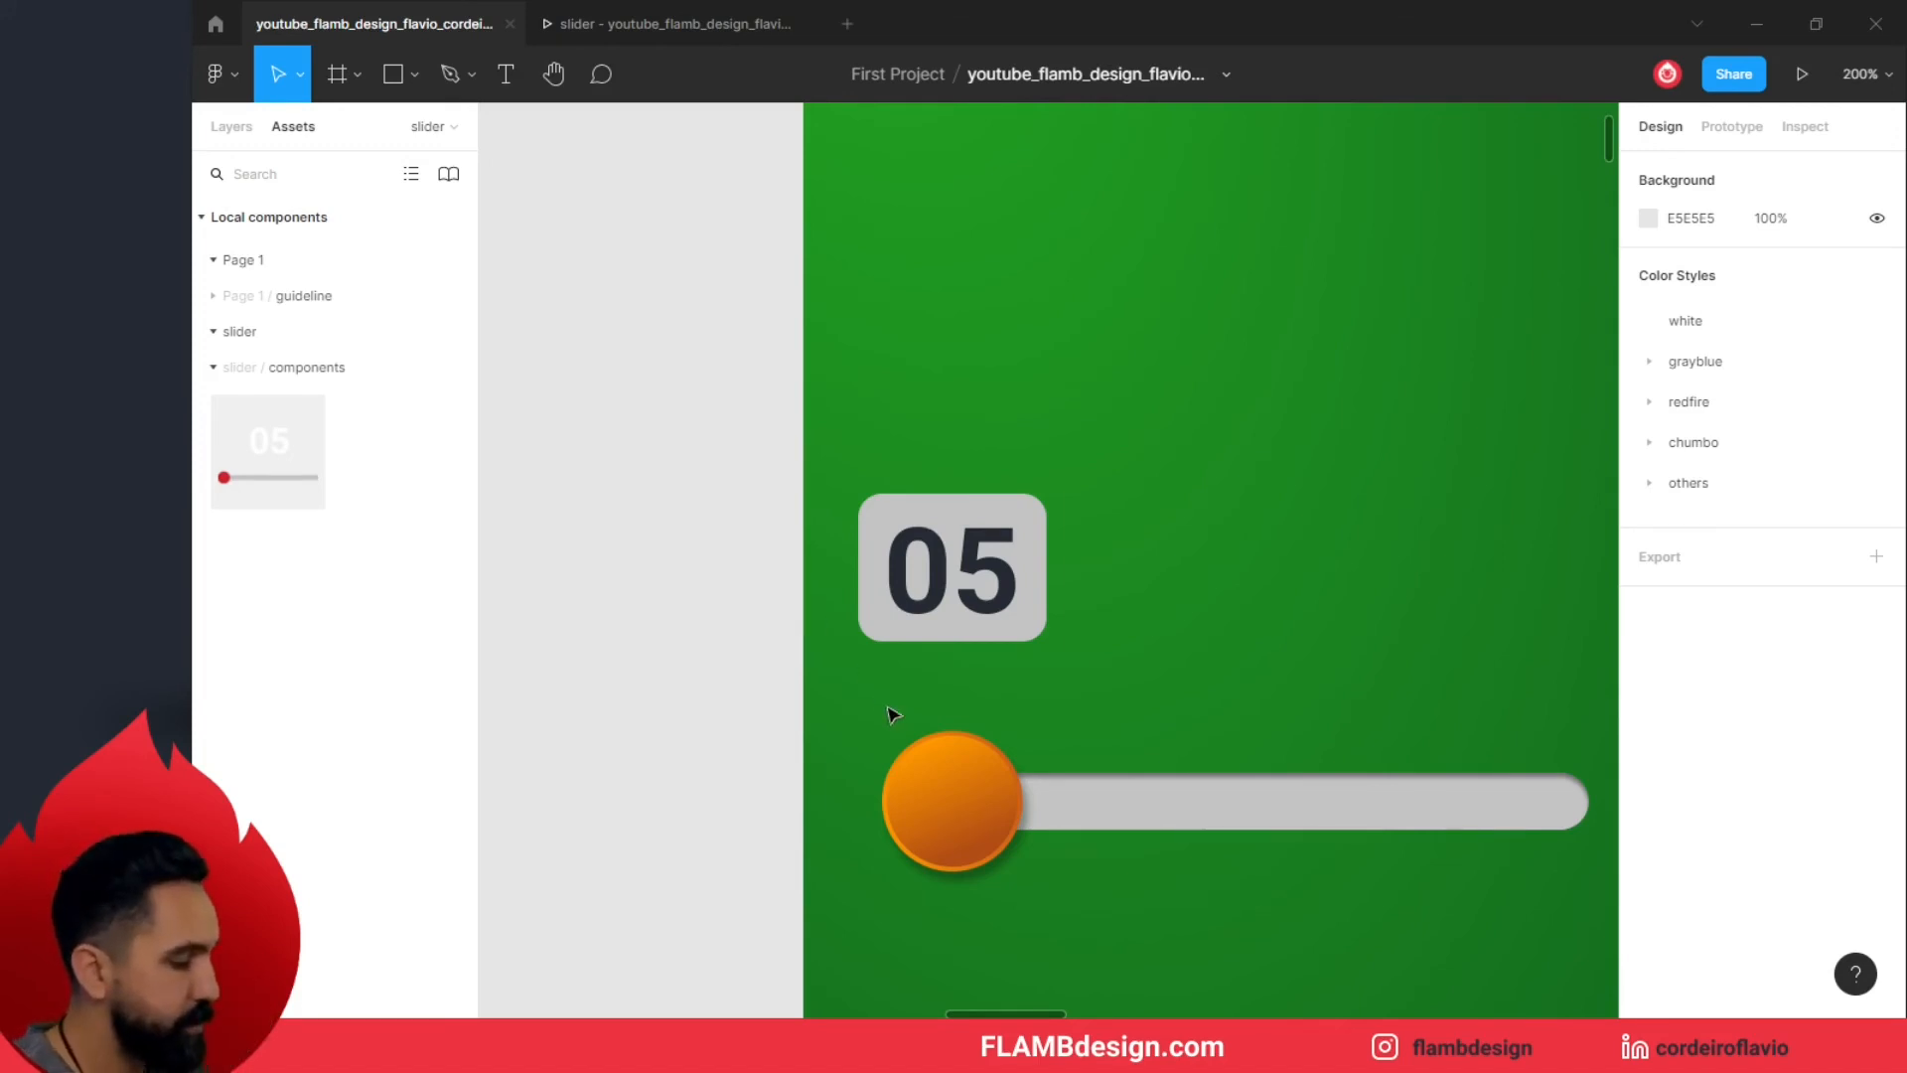
- Draw a small downward-pointing triangle, about 13 × 15, under the grey box with the Pen tool
key(p)
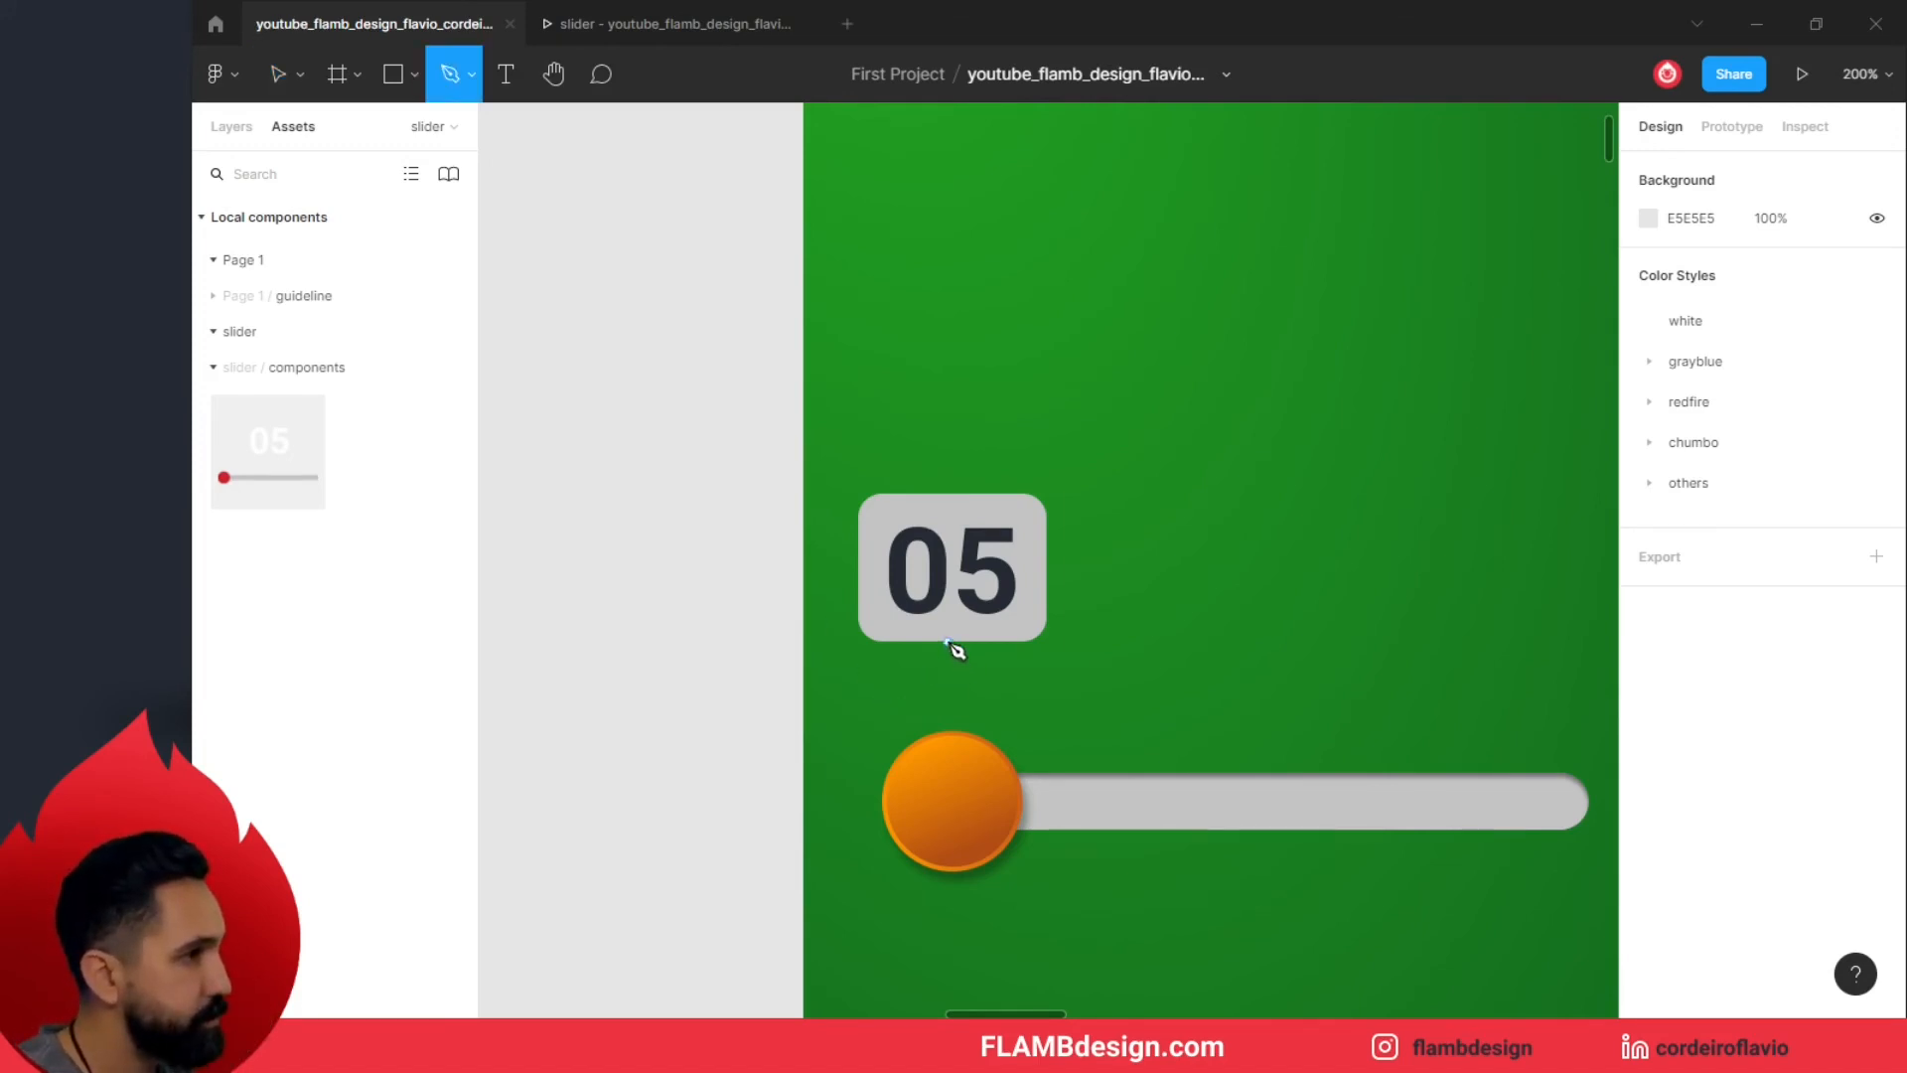
click(948, 640)
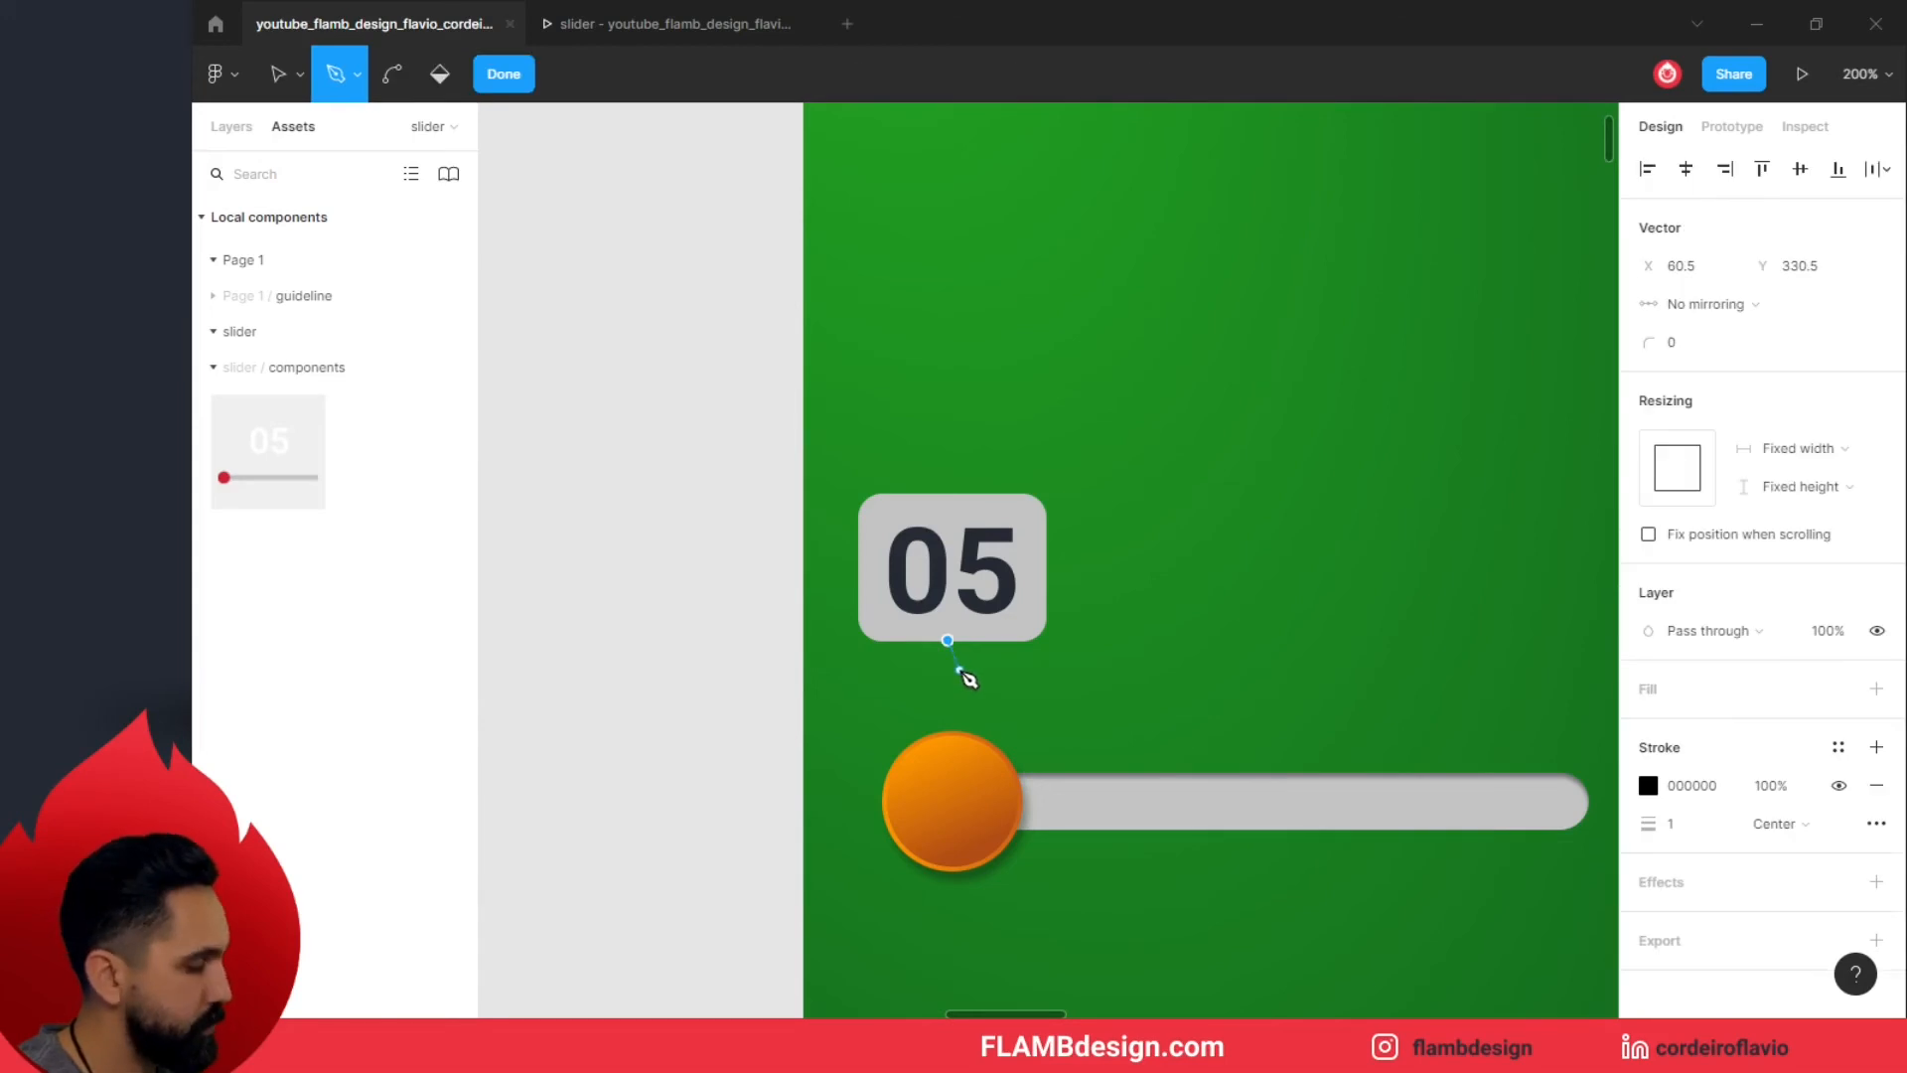
click(963, 675)
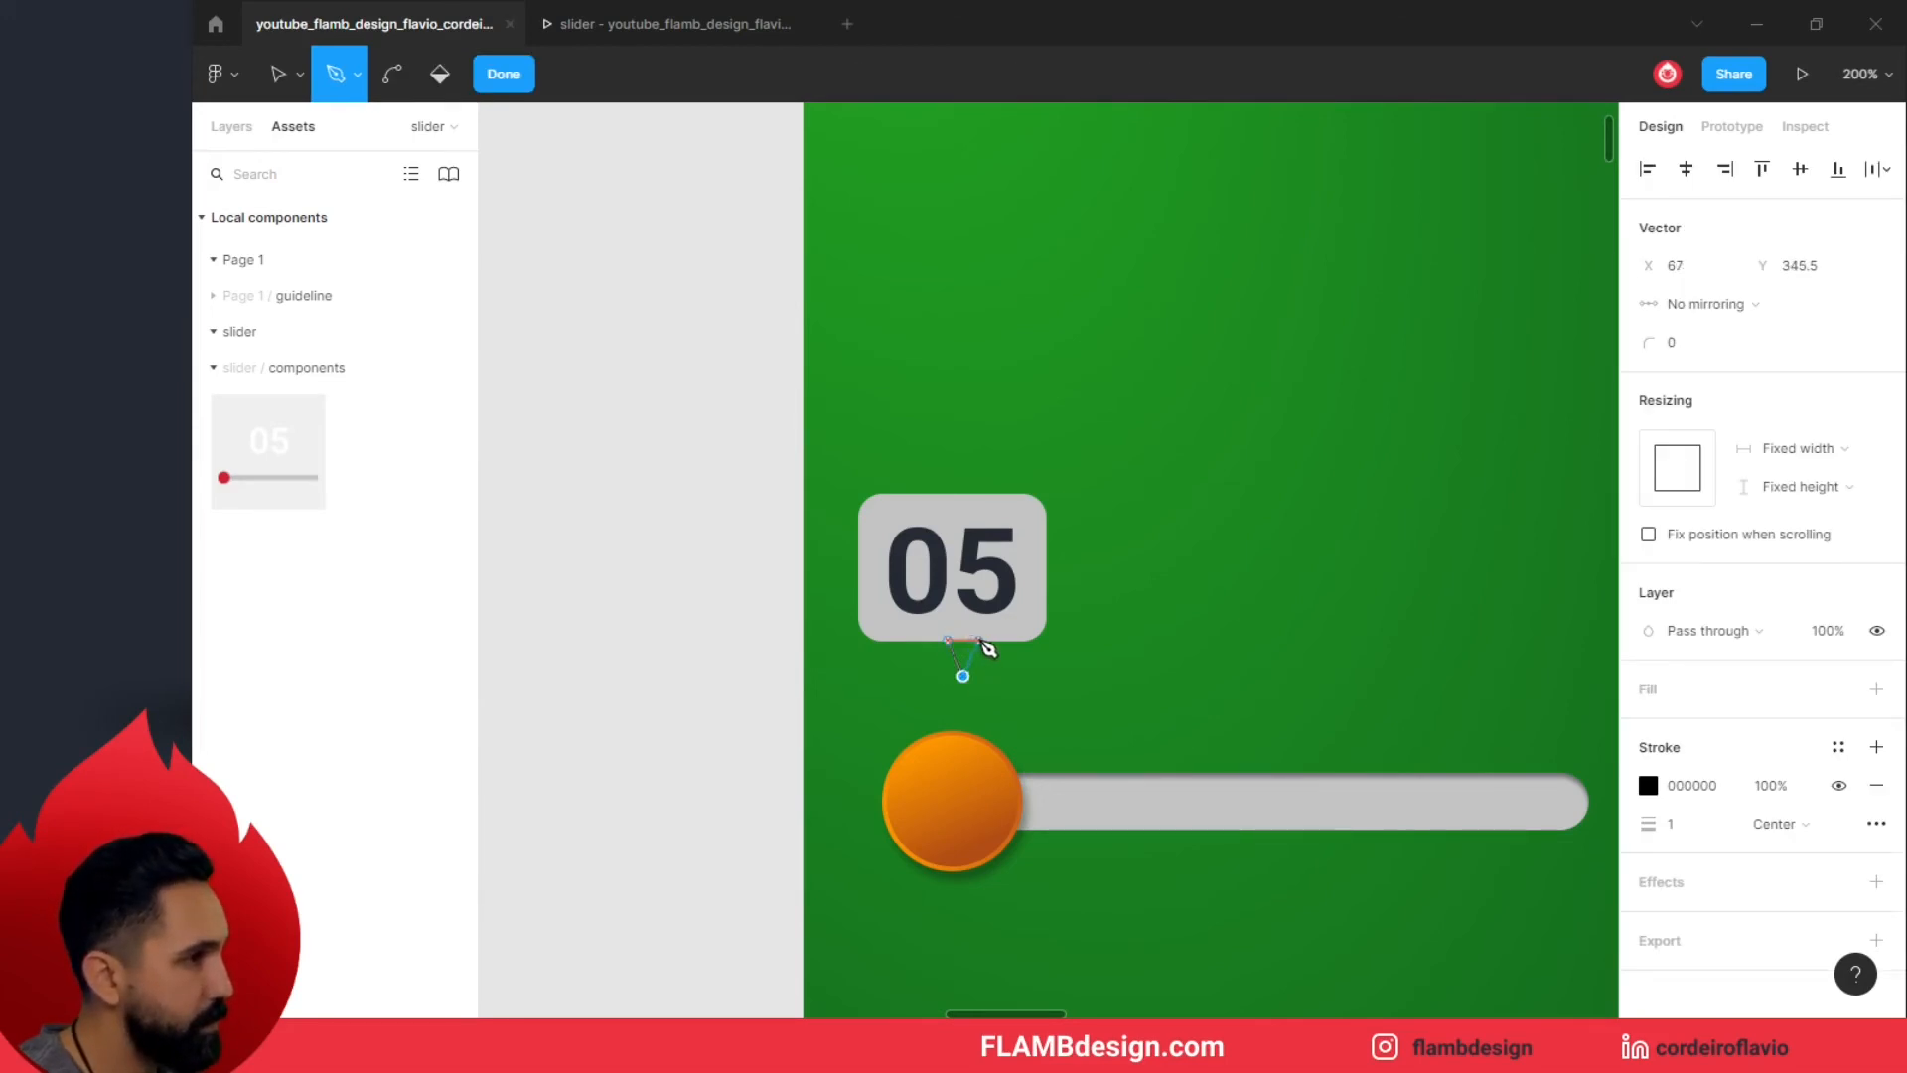
click(979, 640)
click(949, 641)
key(Escape)
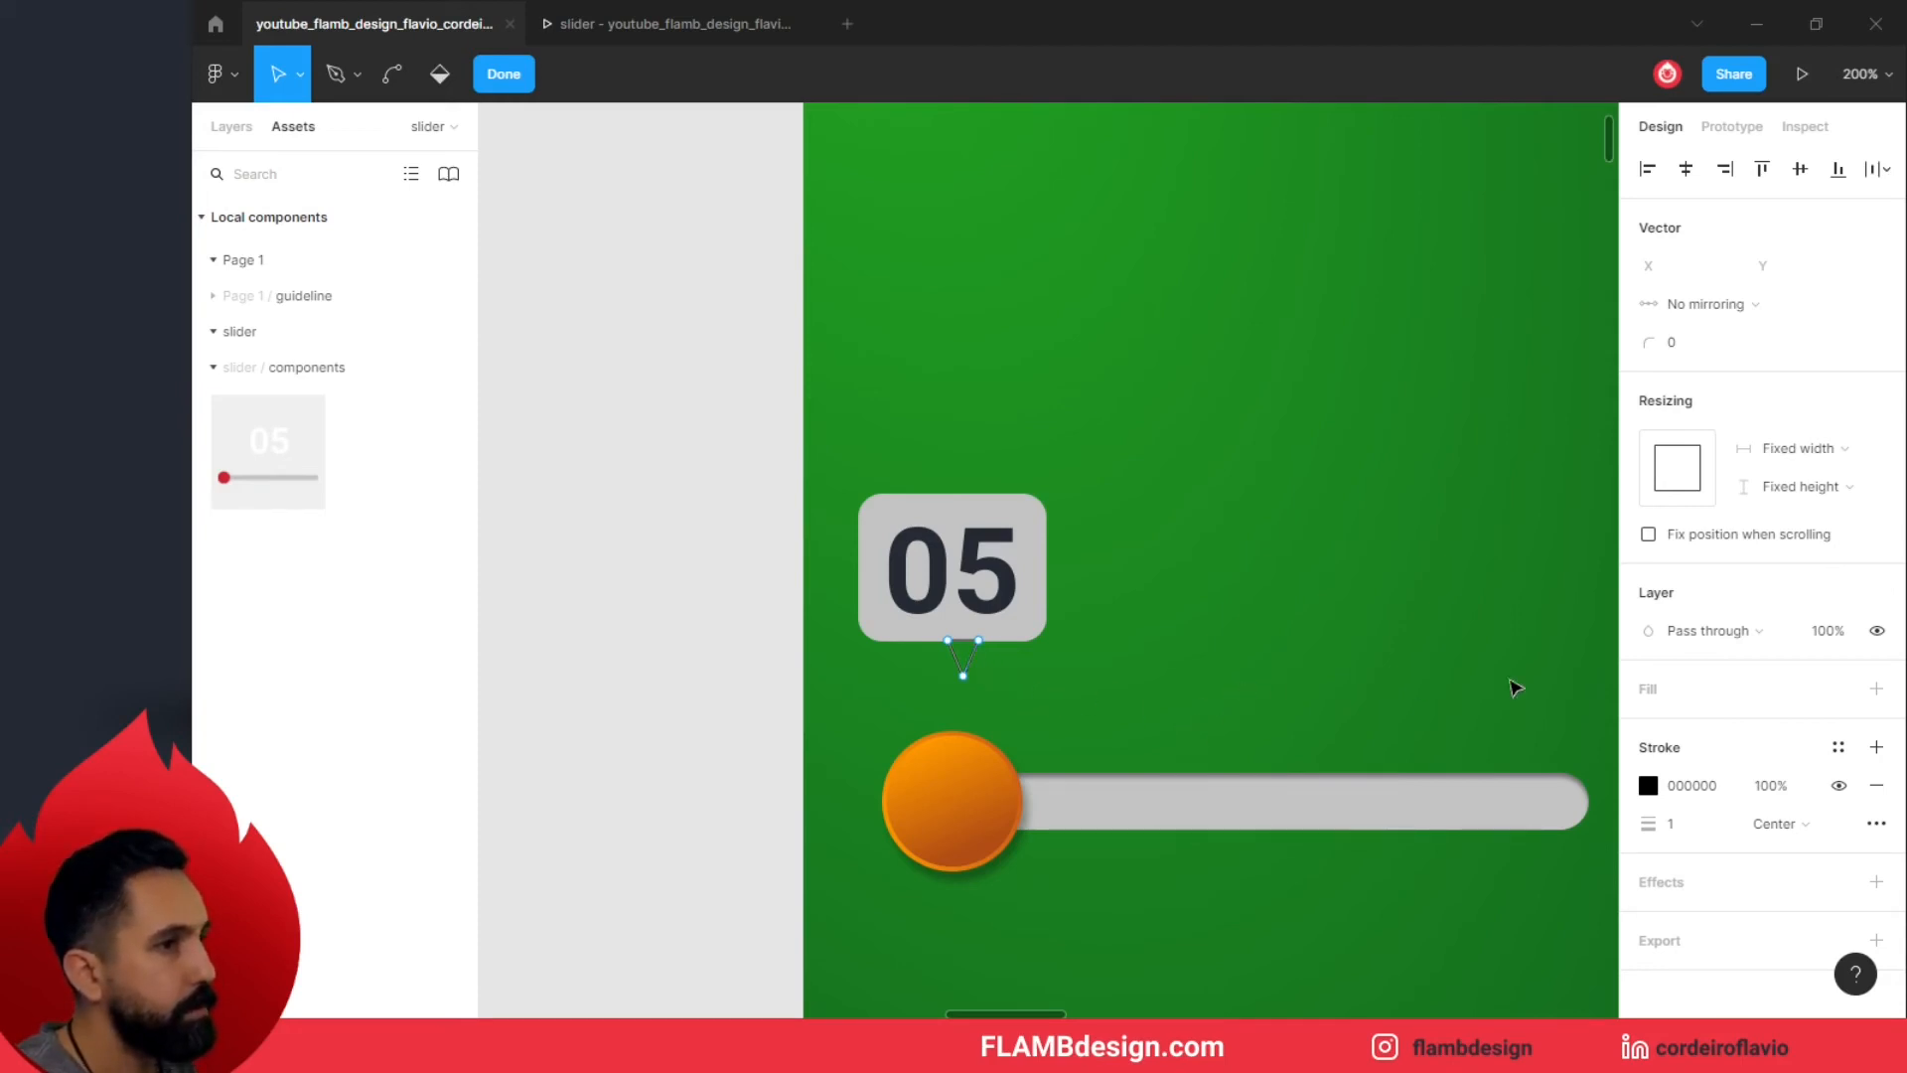
- Give the triangle a C4C4C4 fill, remove its stroke and finish editing it
click(1649, 703)
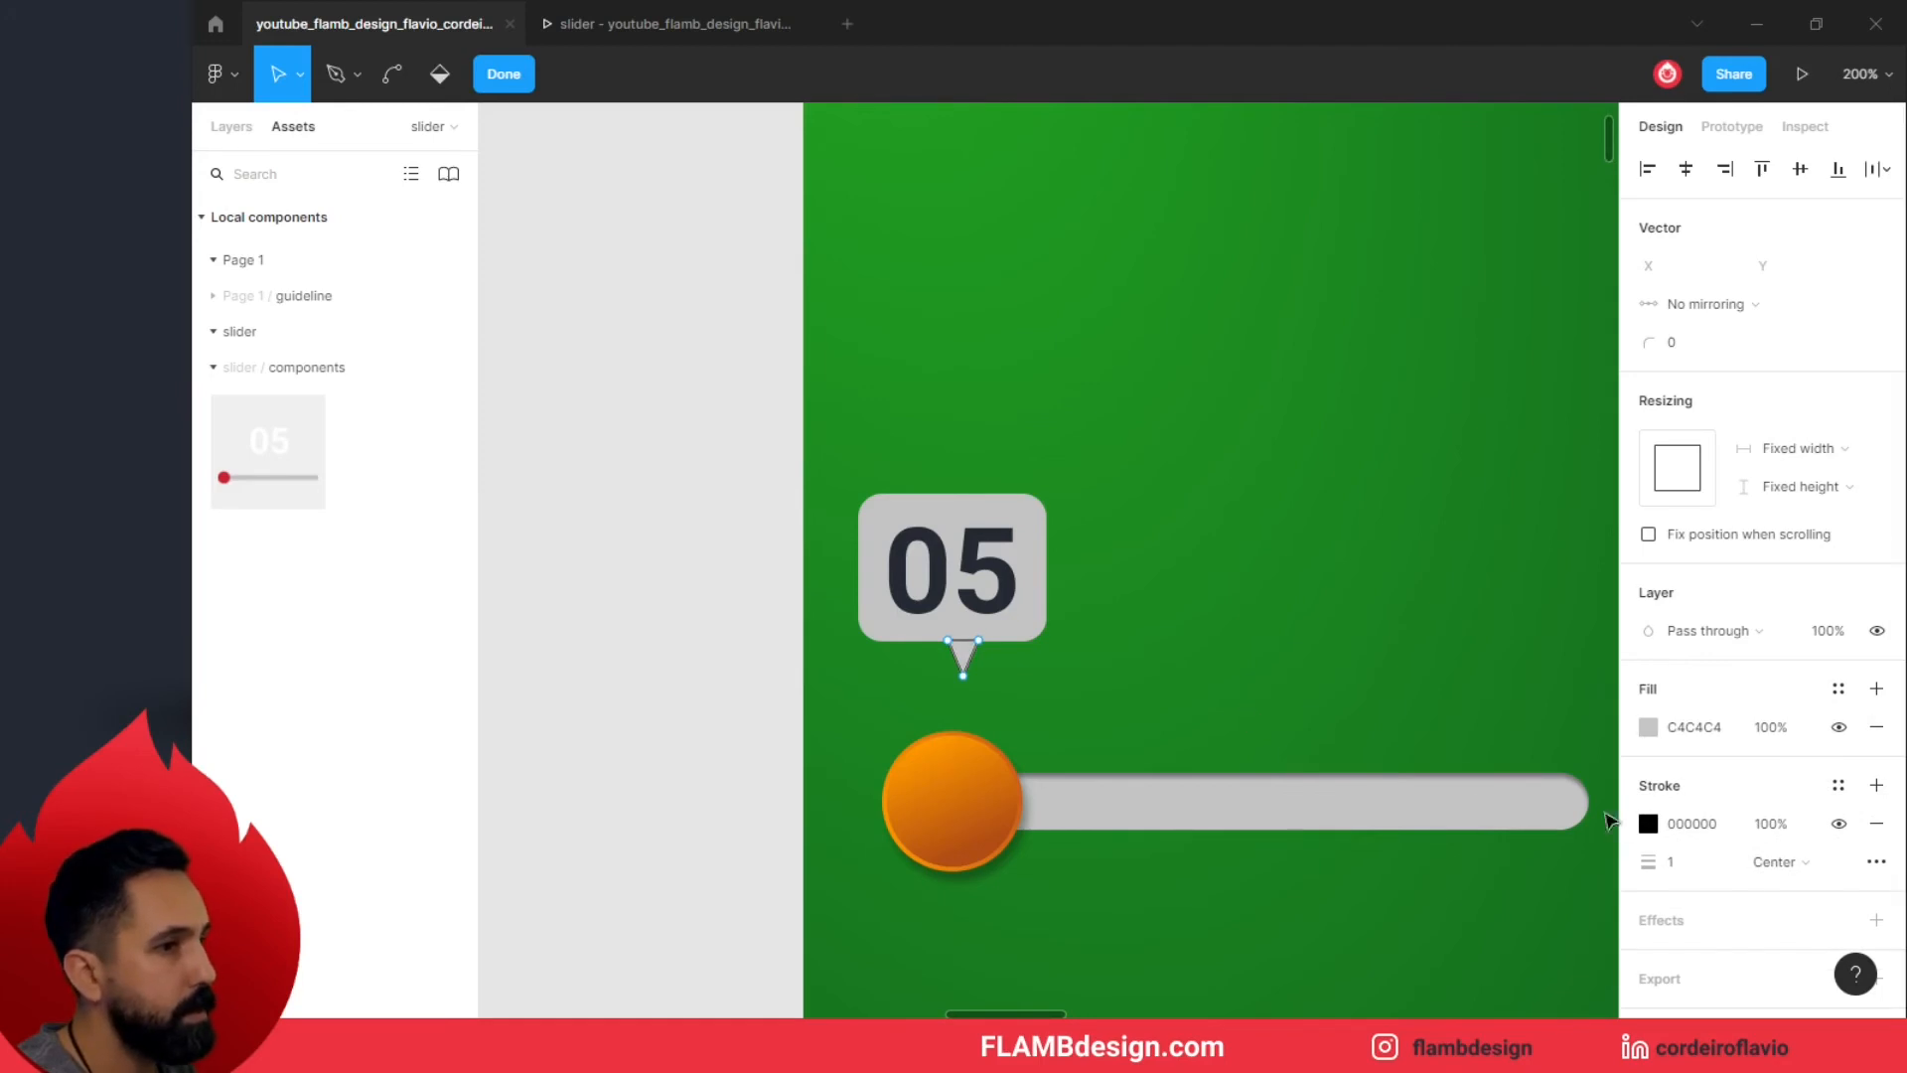
click(1875, 823)
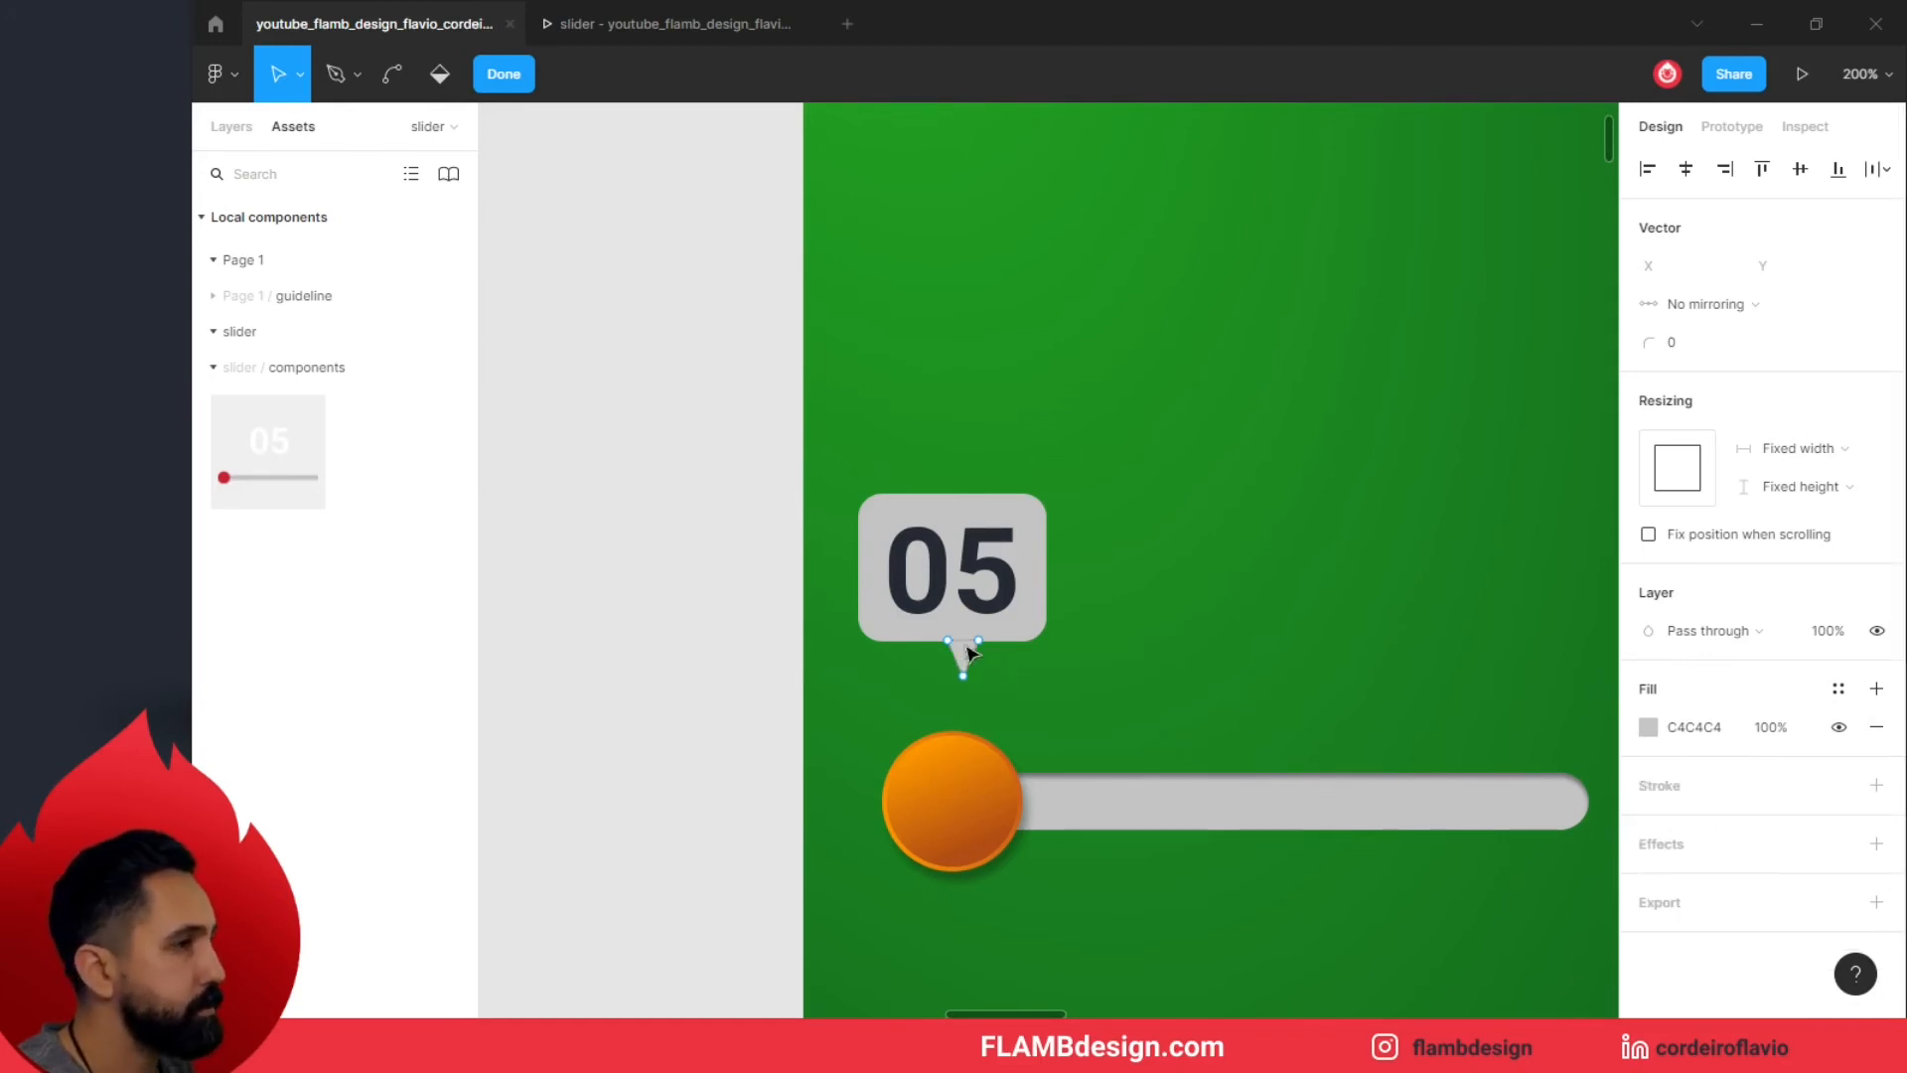
key(Escape)
click(795, 664)
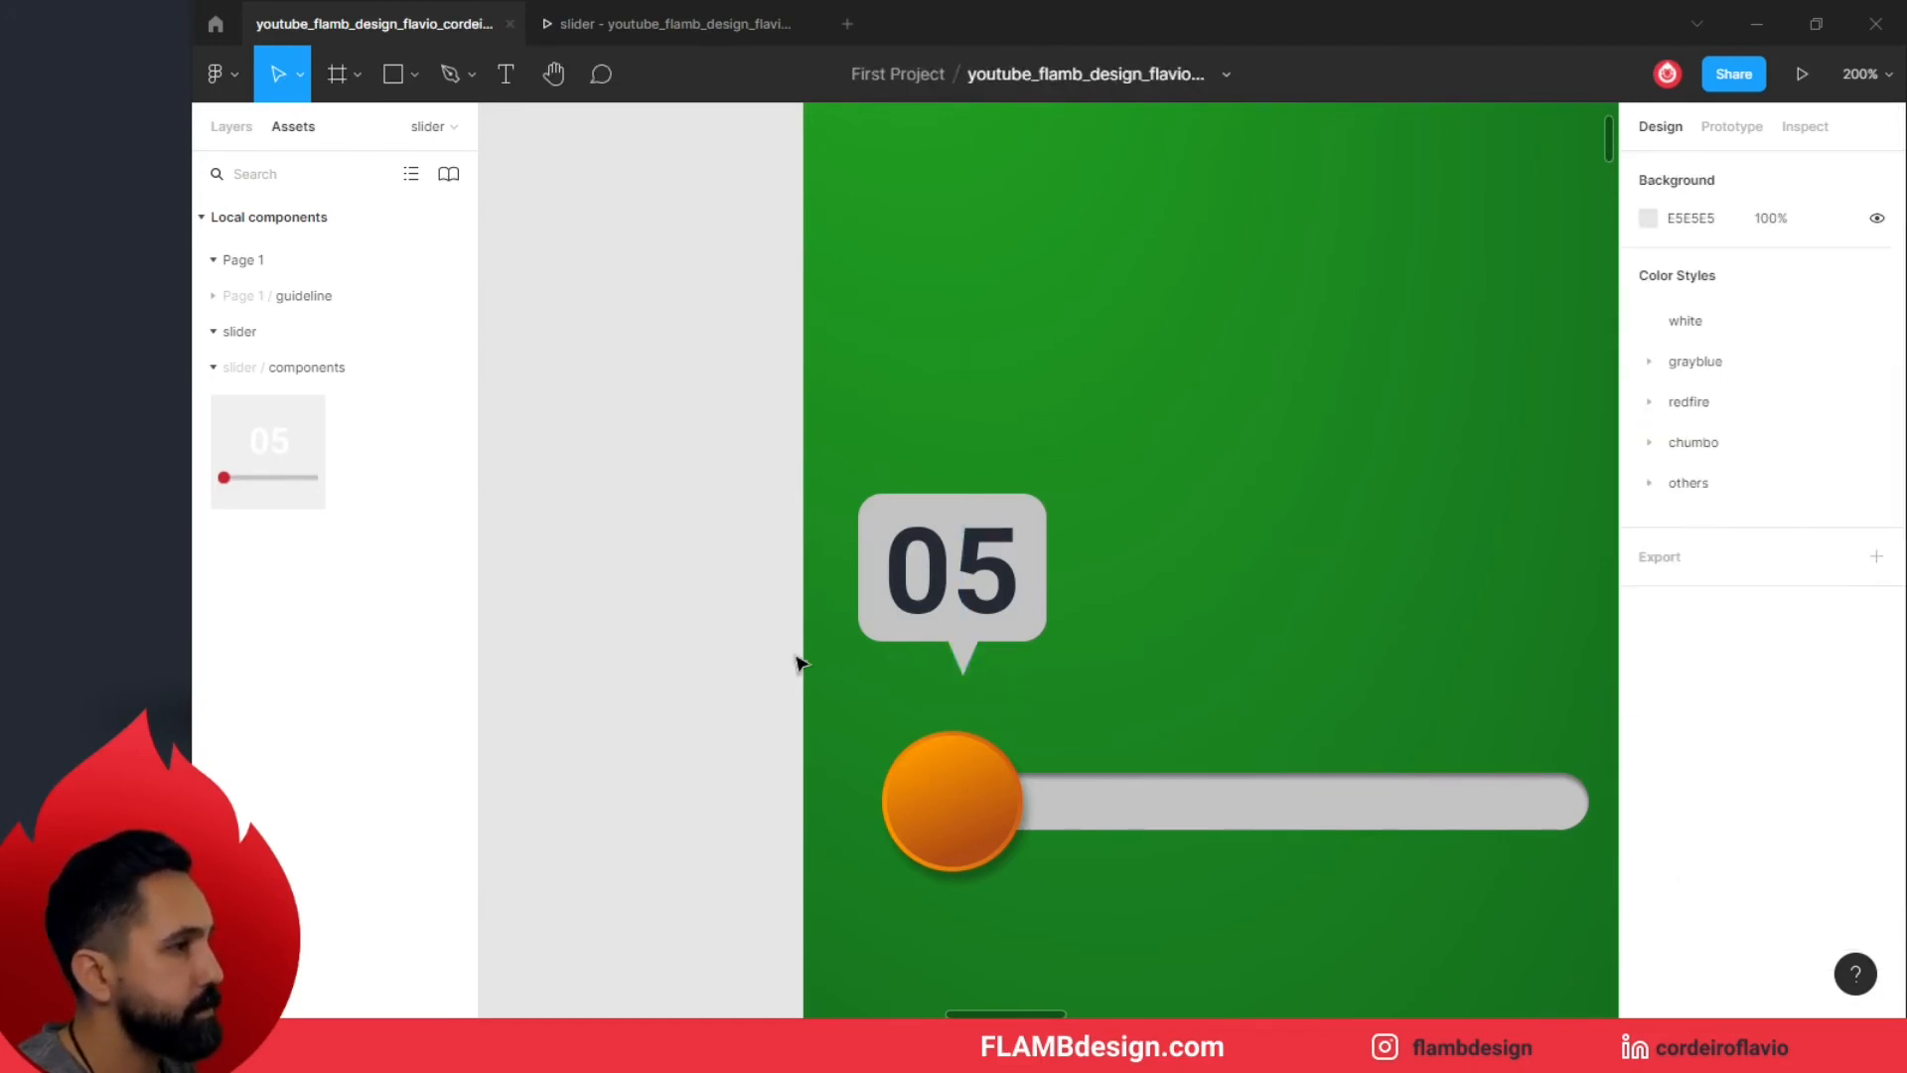
- Centre the triangle under the grey box's lower edge and unite both shapes into one speech bubble
click(952, 664)
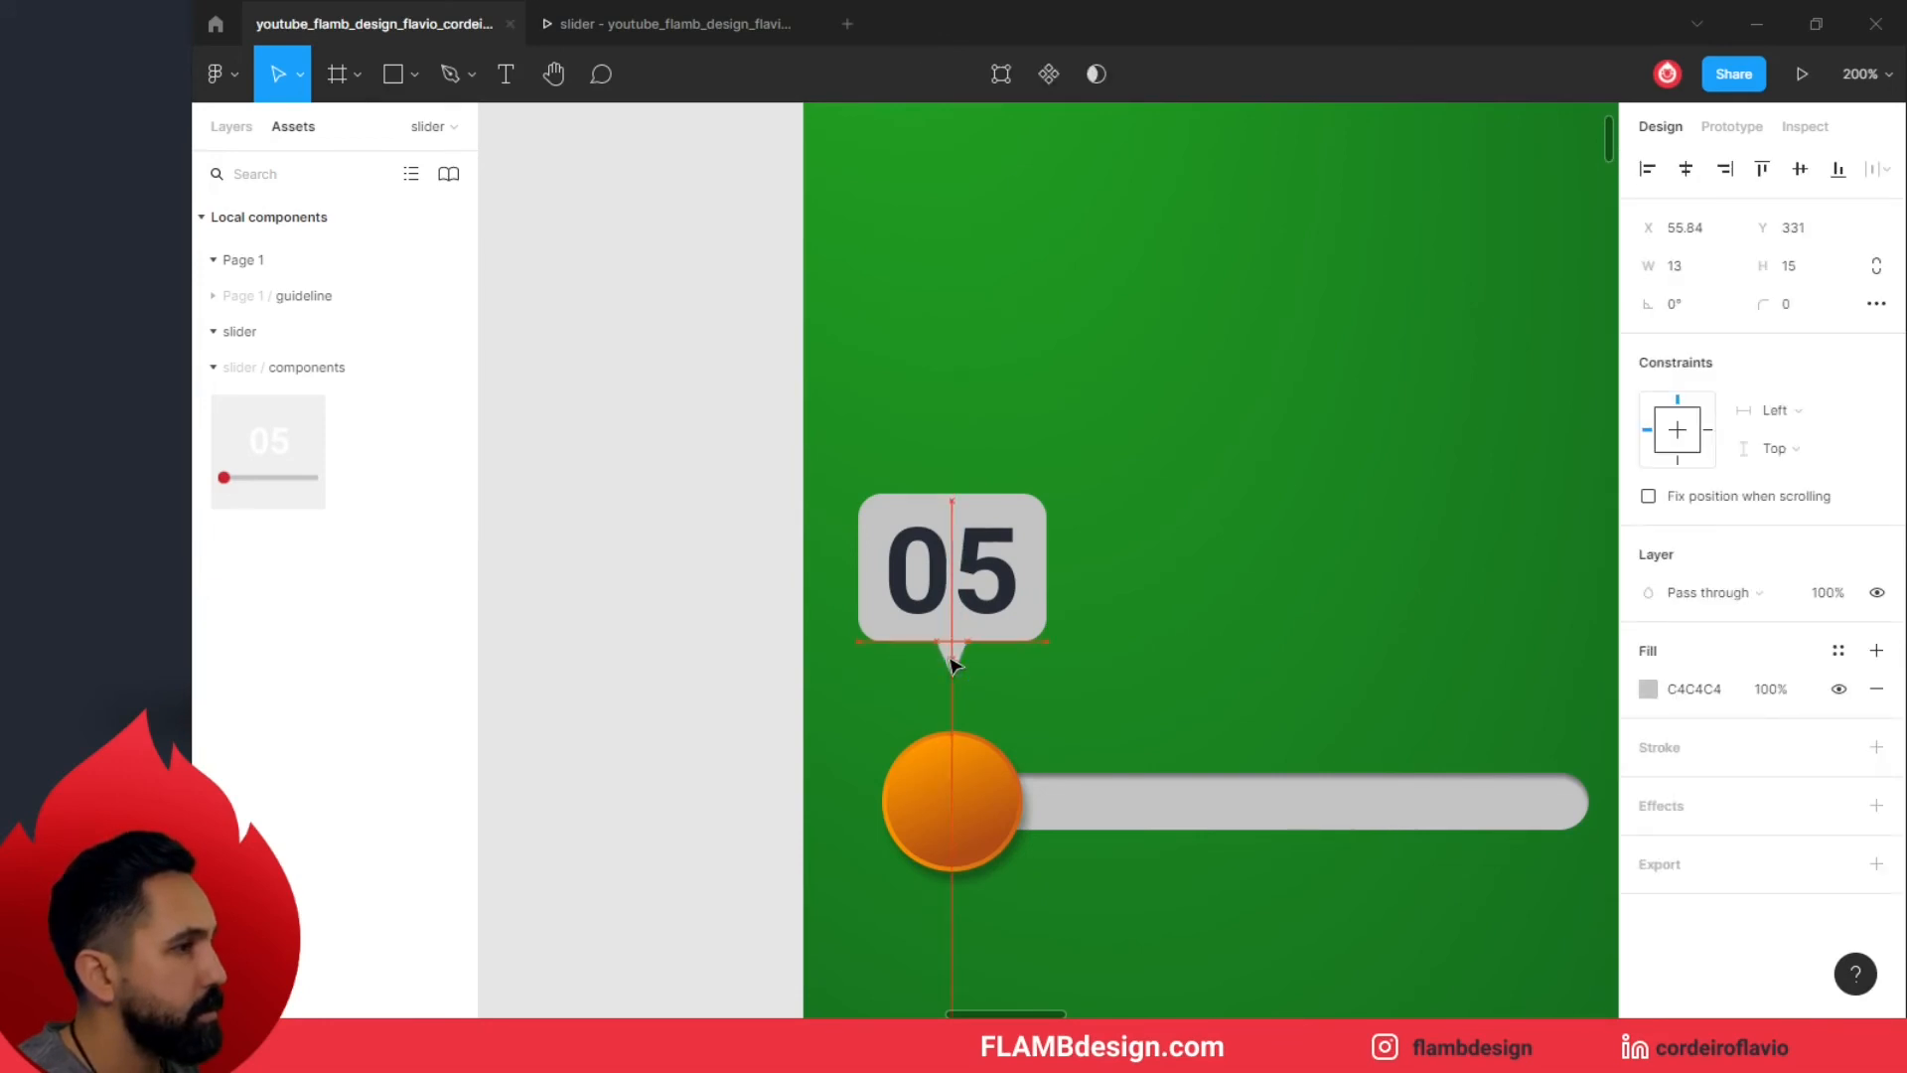
shift+click(1022, 636)
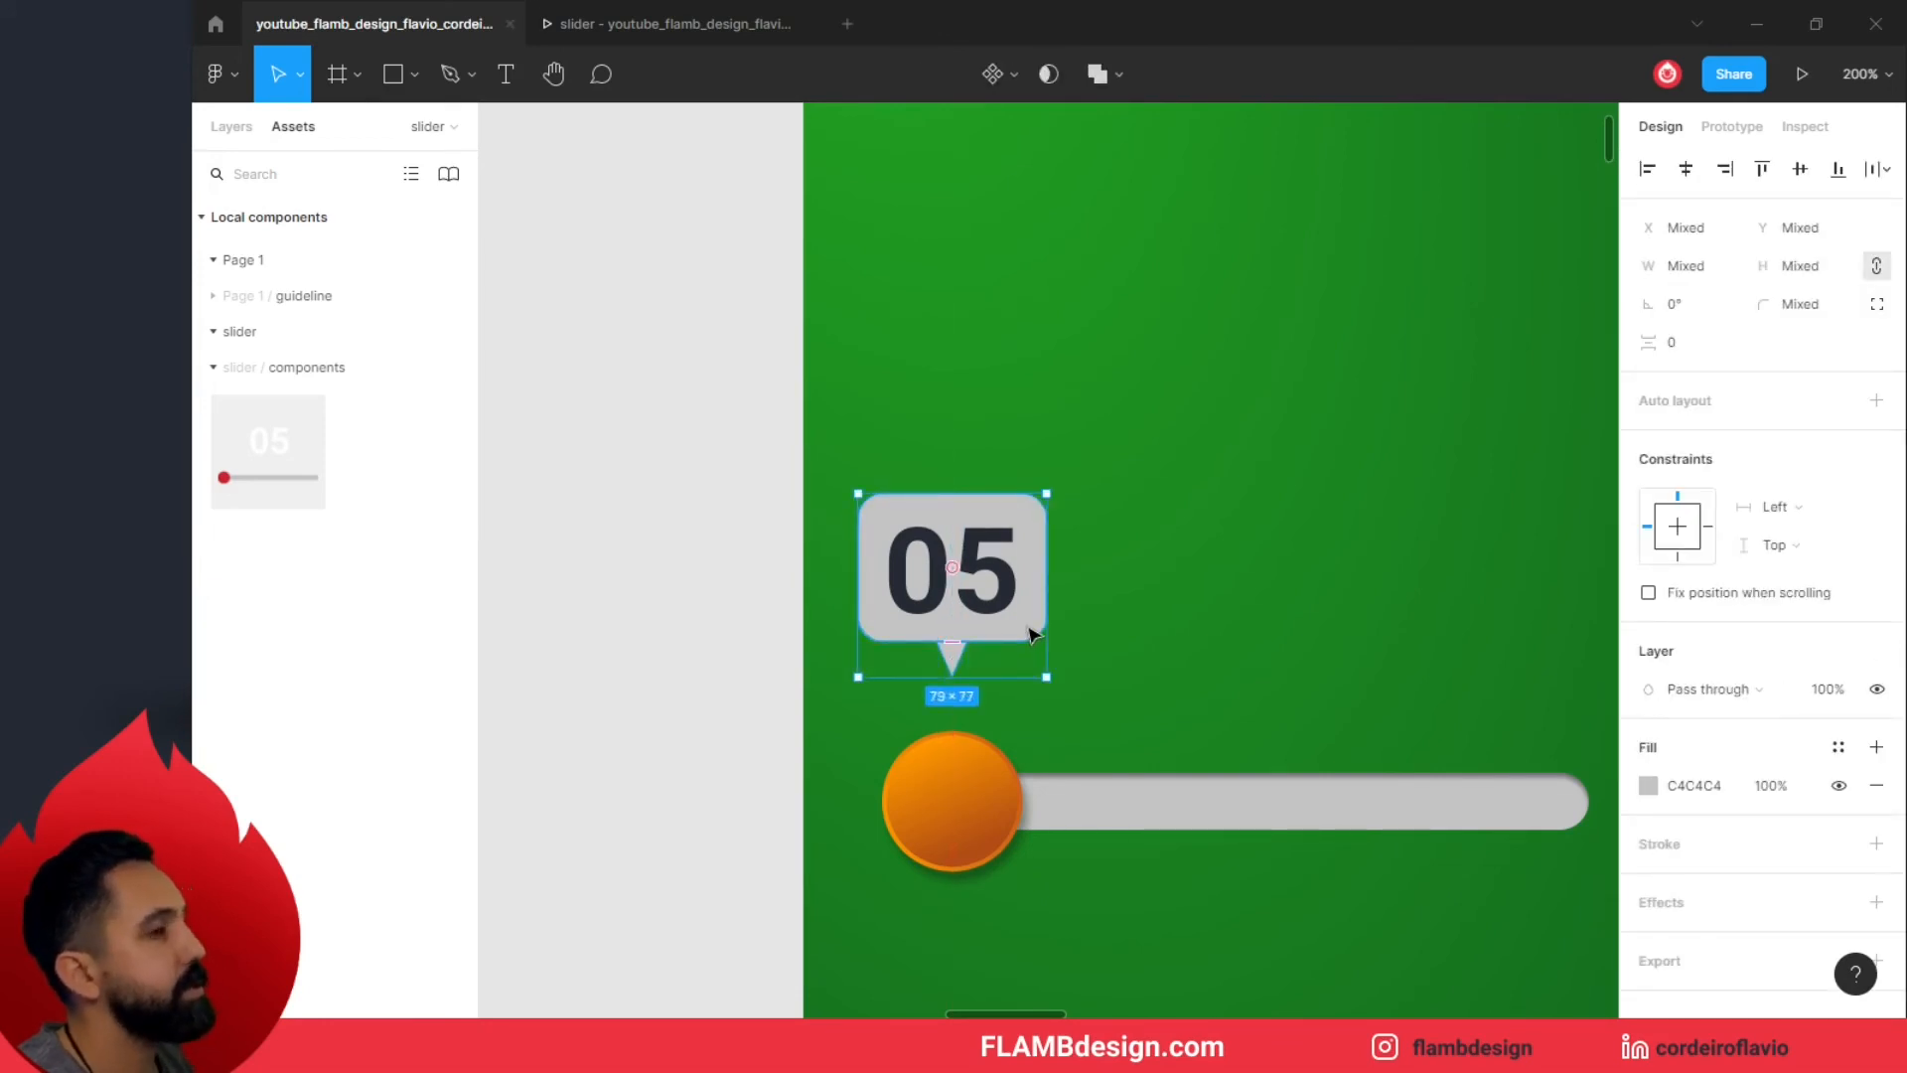
click(1093, 76)
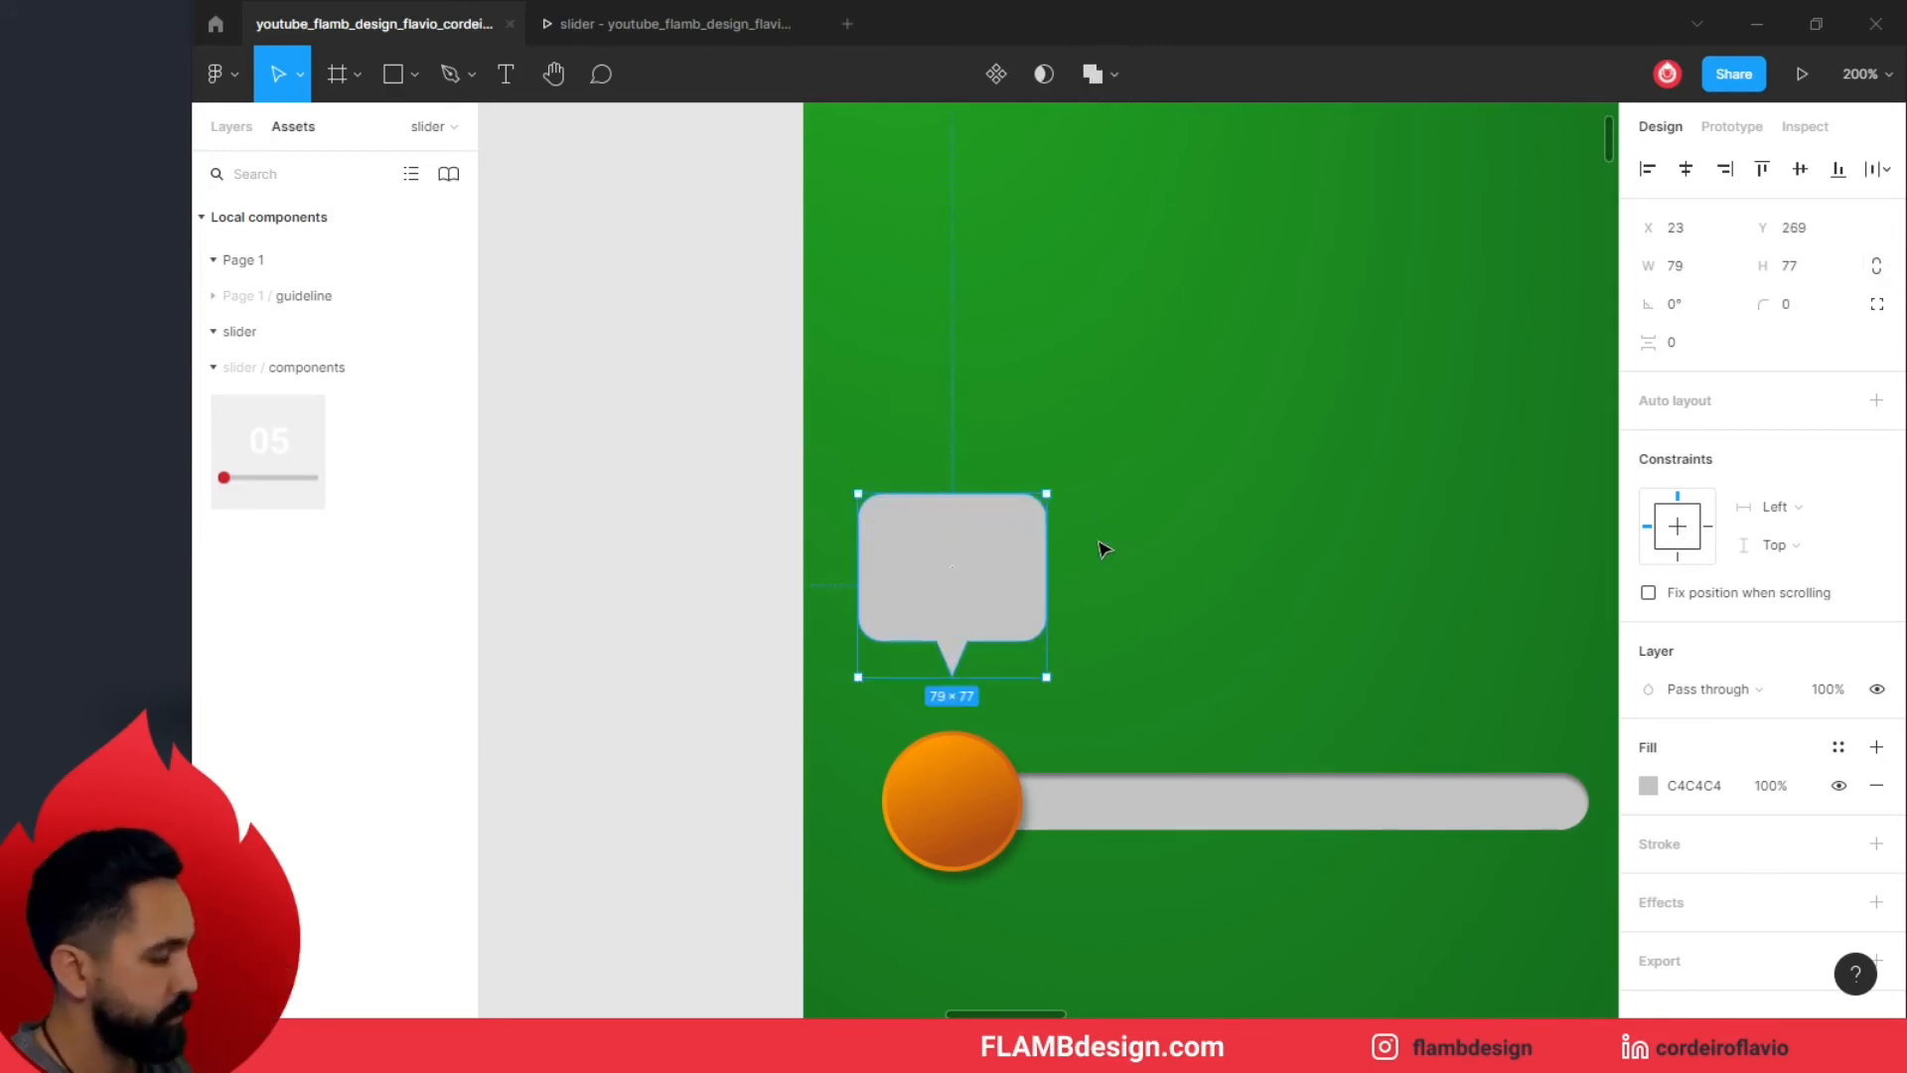
click(717, 550)
click(912, 524)
drag(912, 525, 1185, 552)
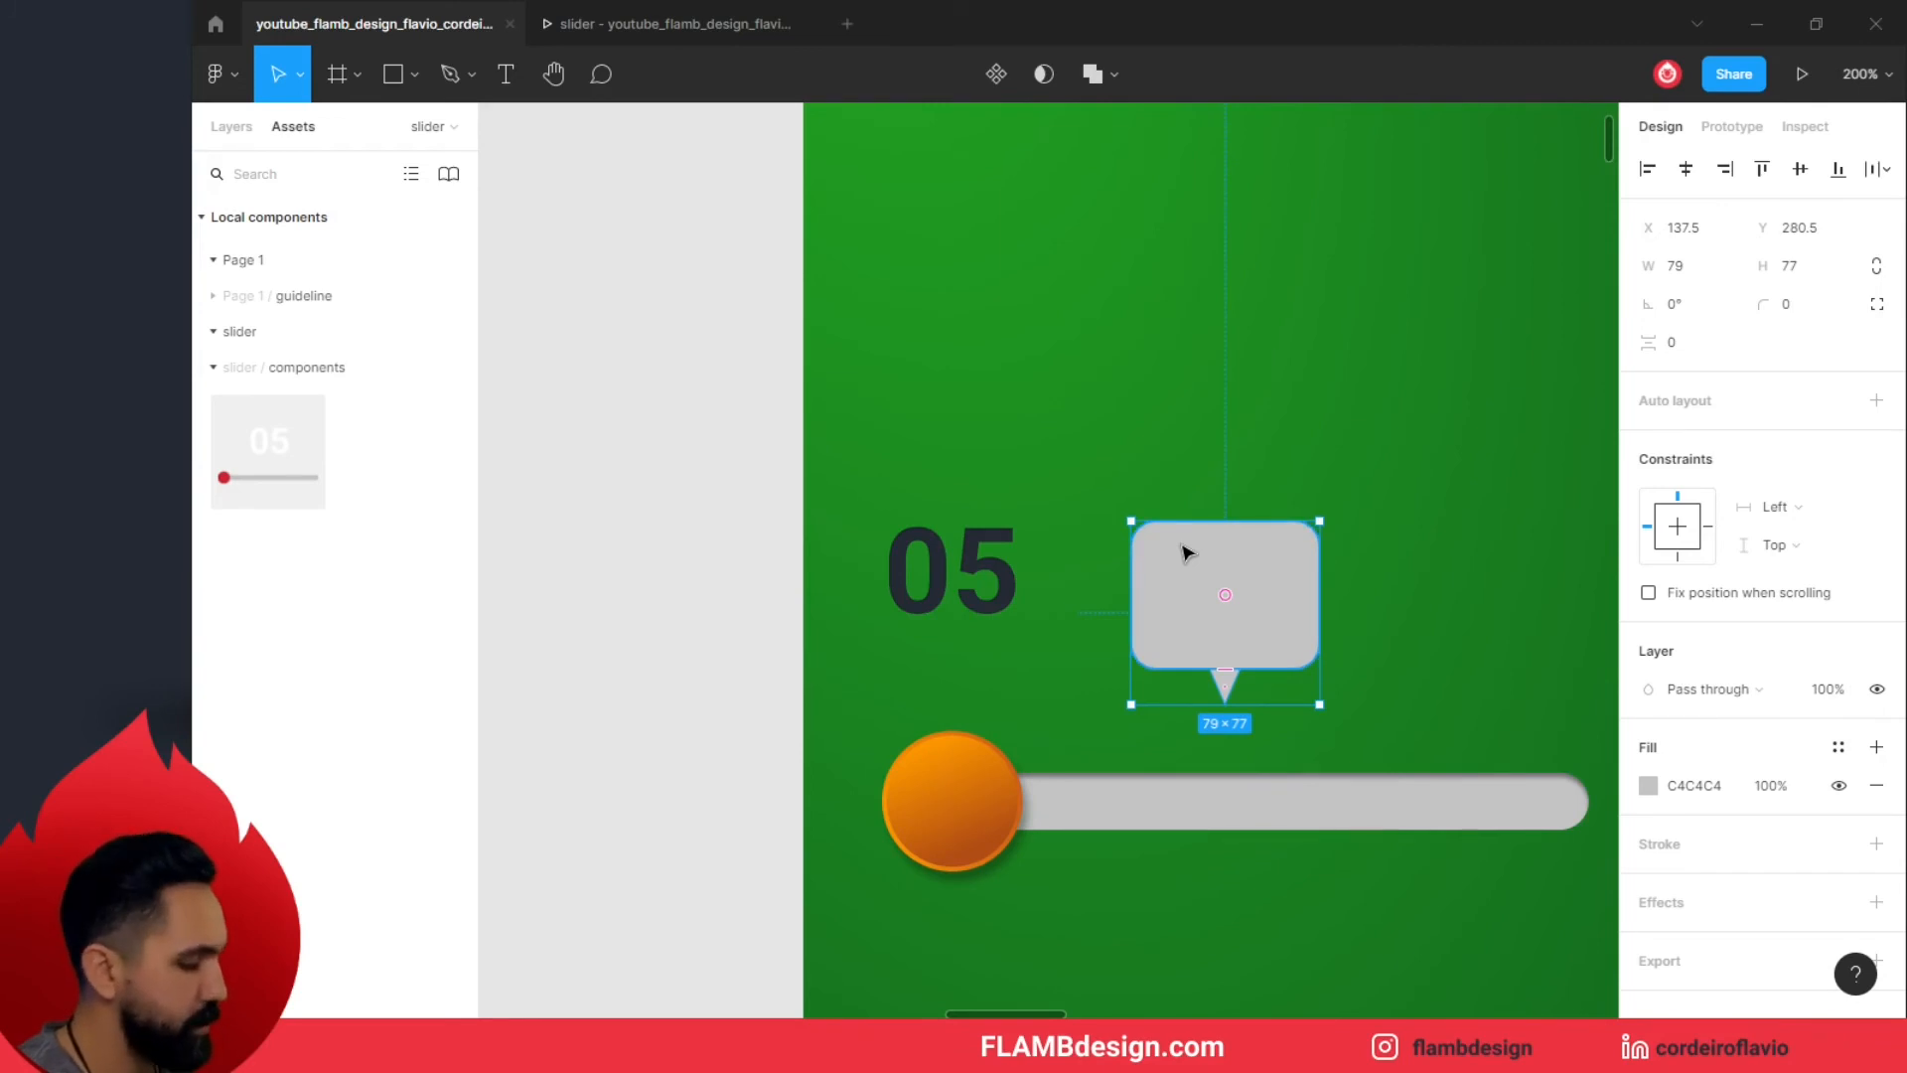
key(ctrl+z)
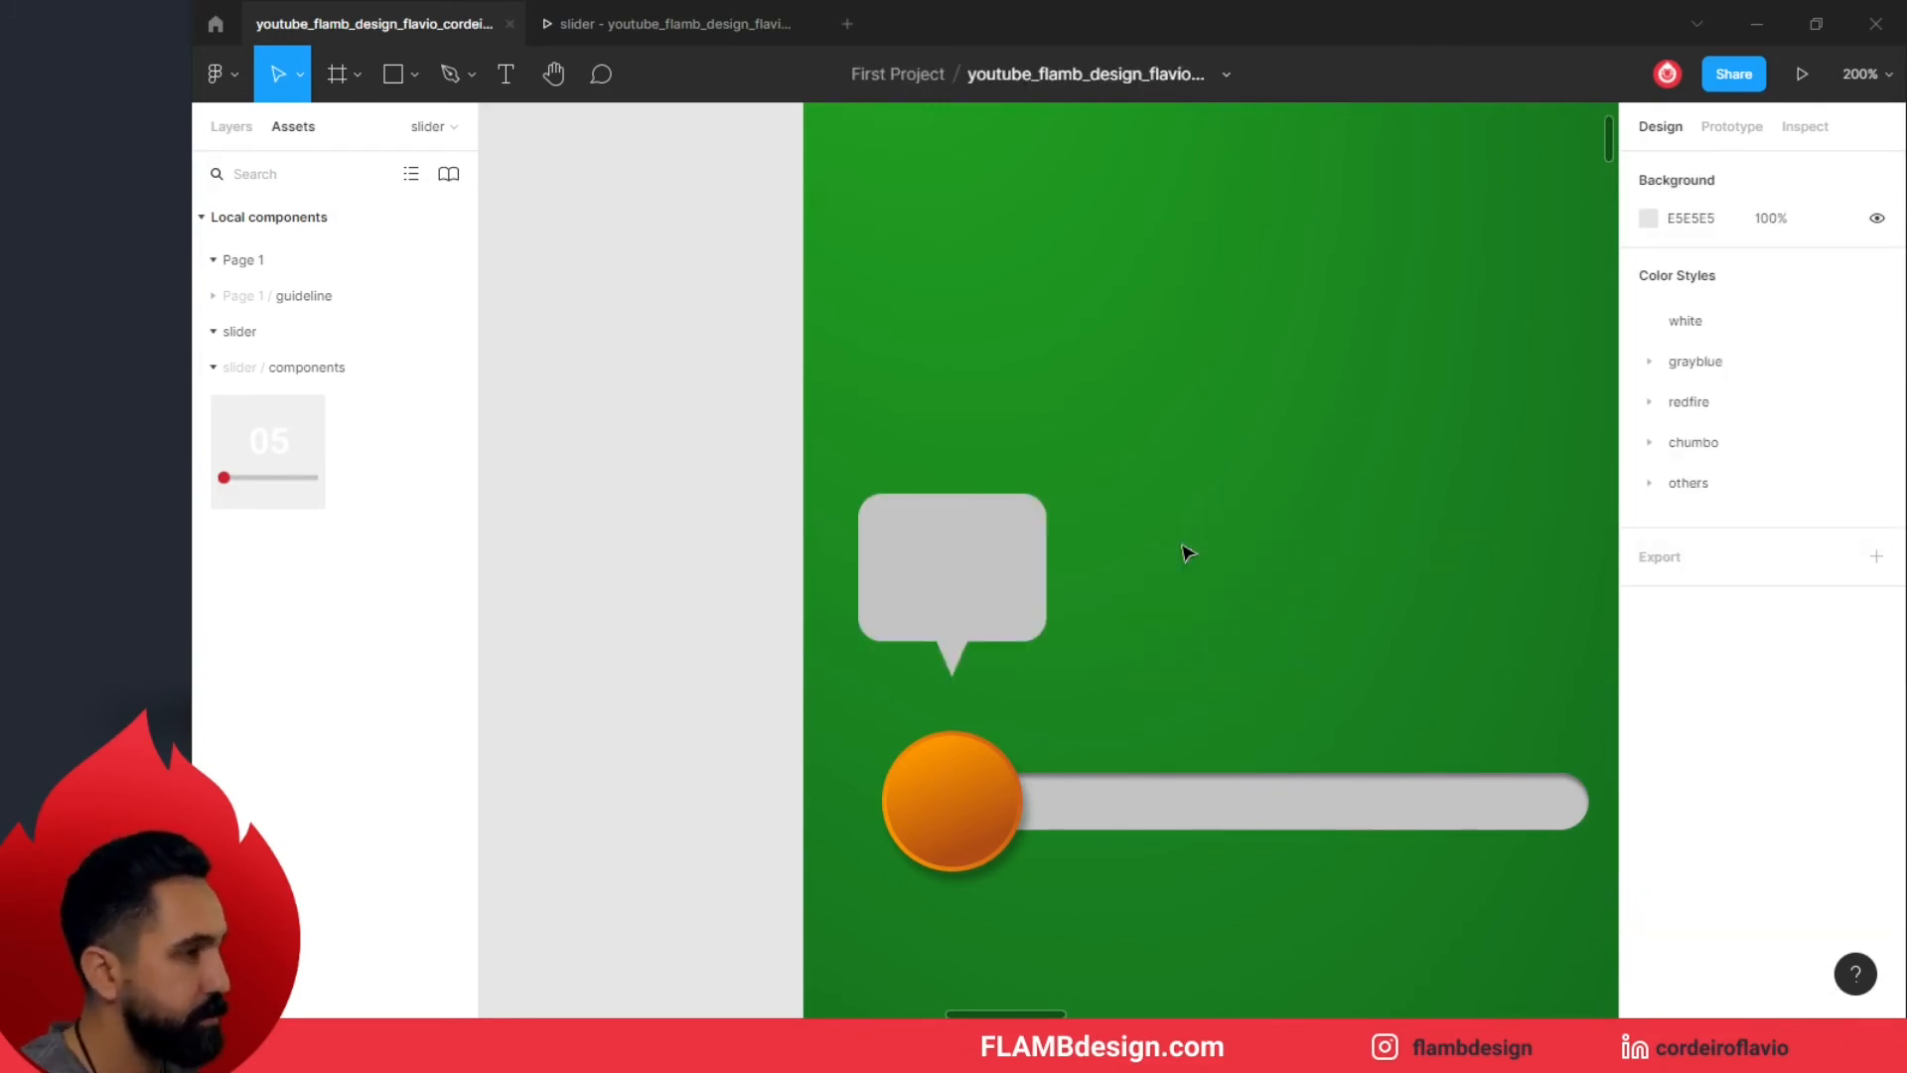
- Send the grey speech bubble behind the 05 number and clear the selection
click(899, 523)
key(ctrl+[)
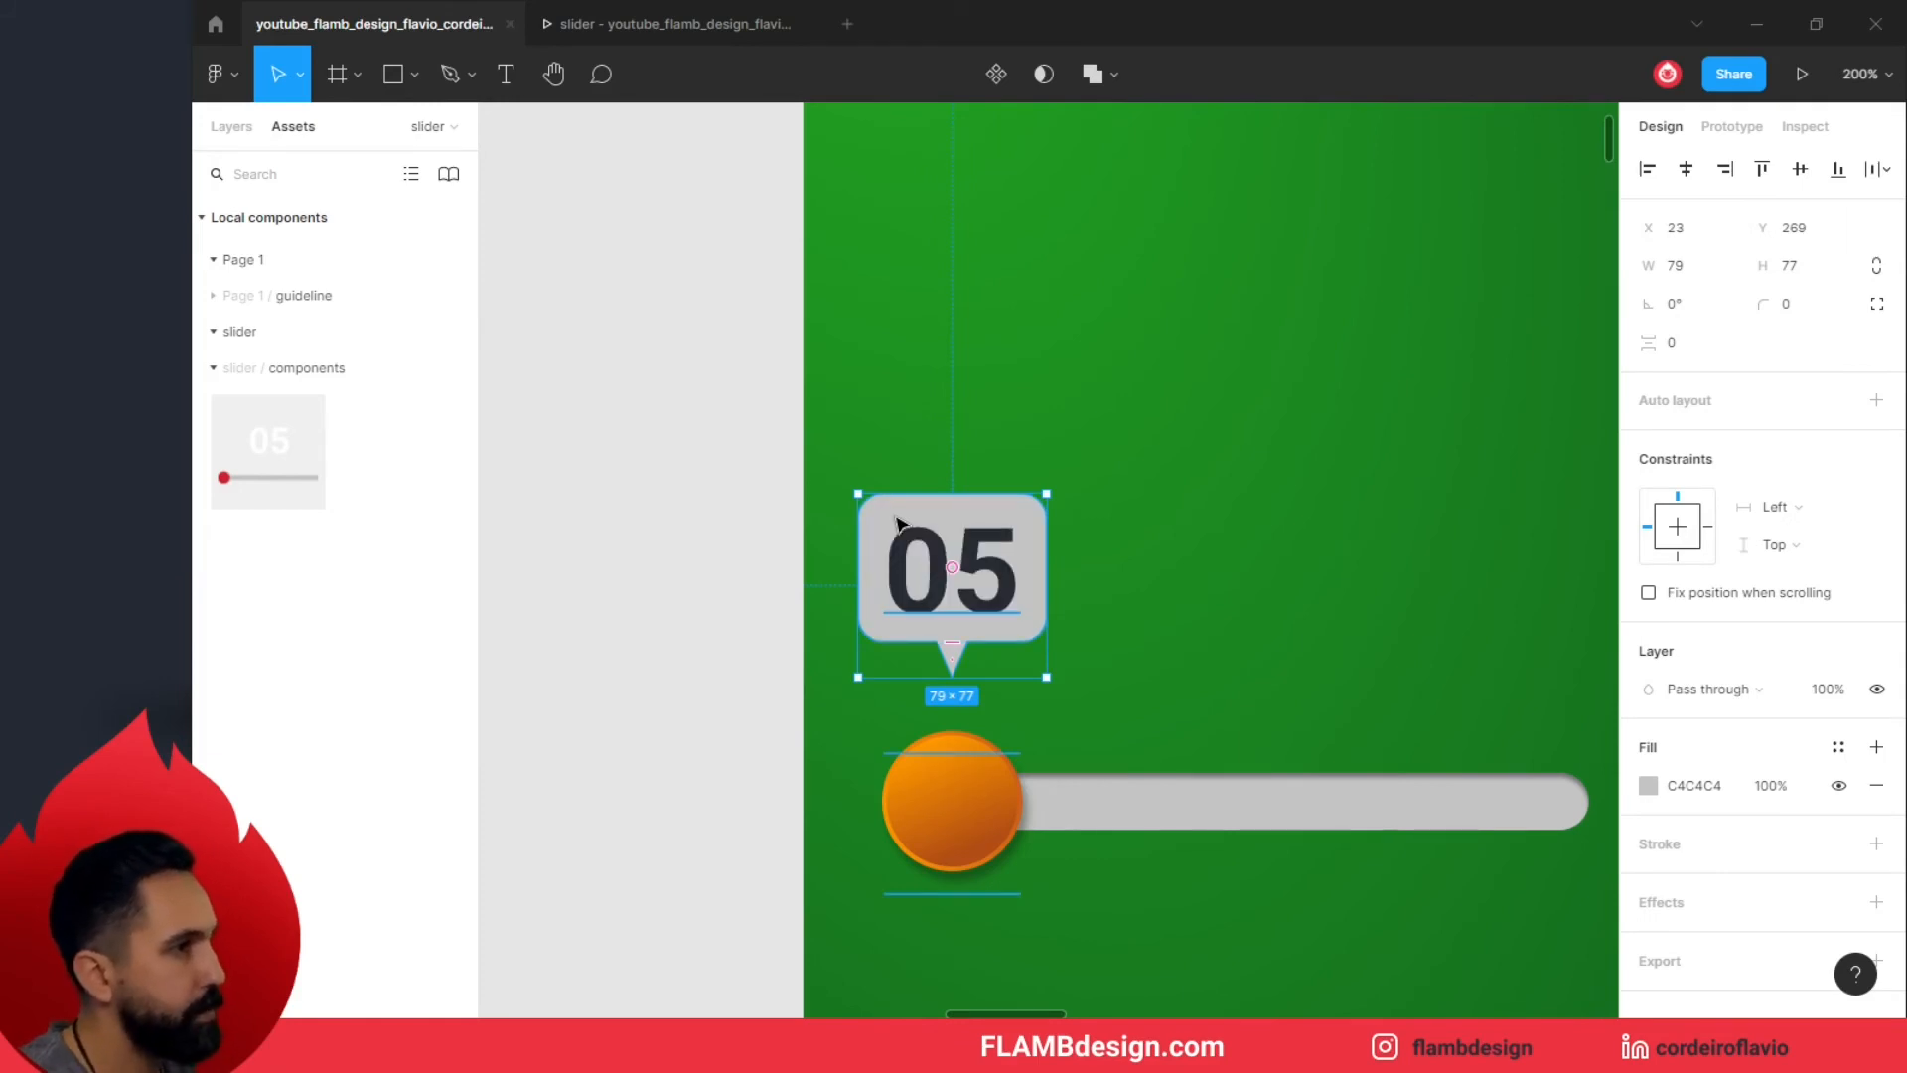
click(766, 551)
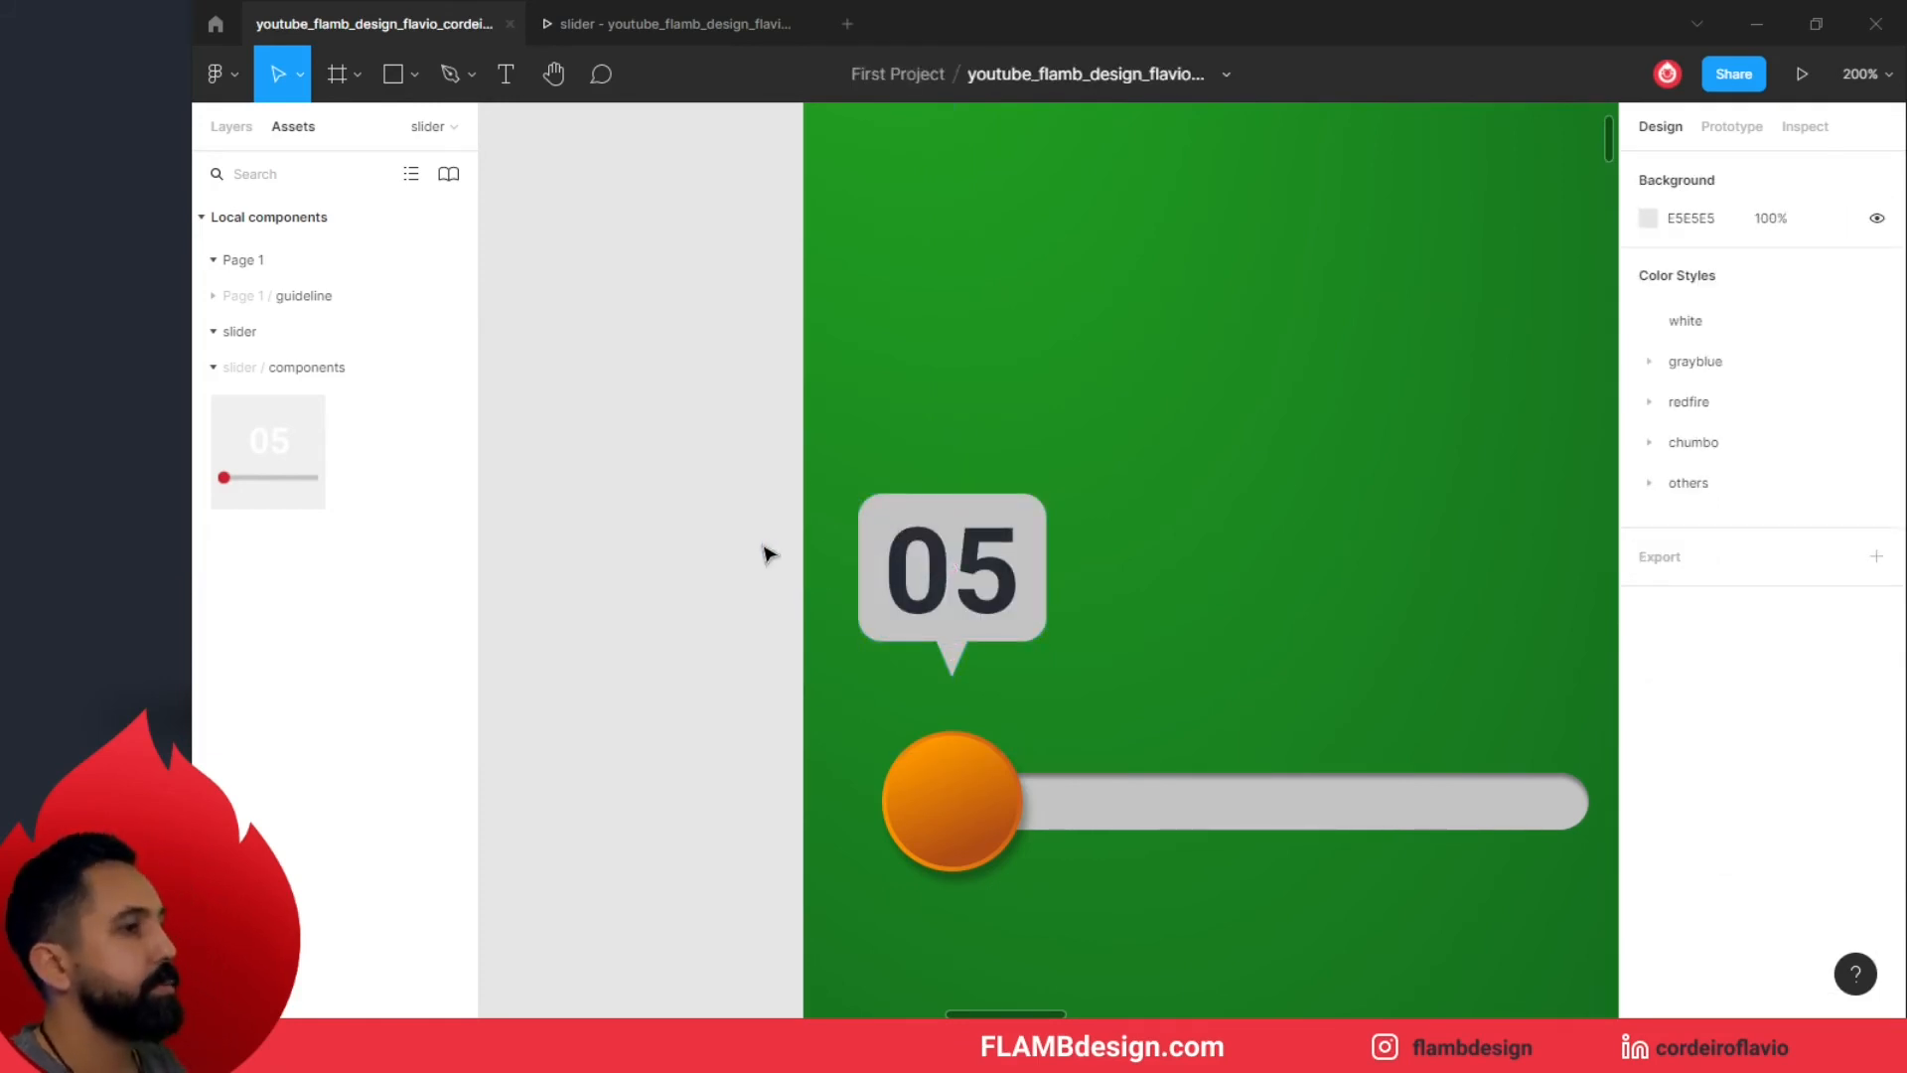
click(997, 584)
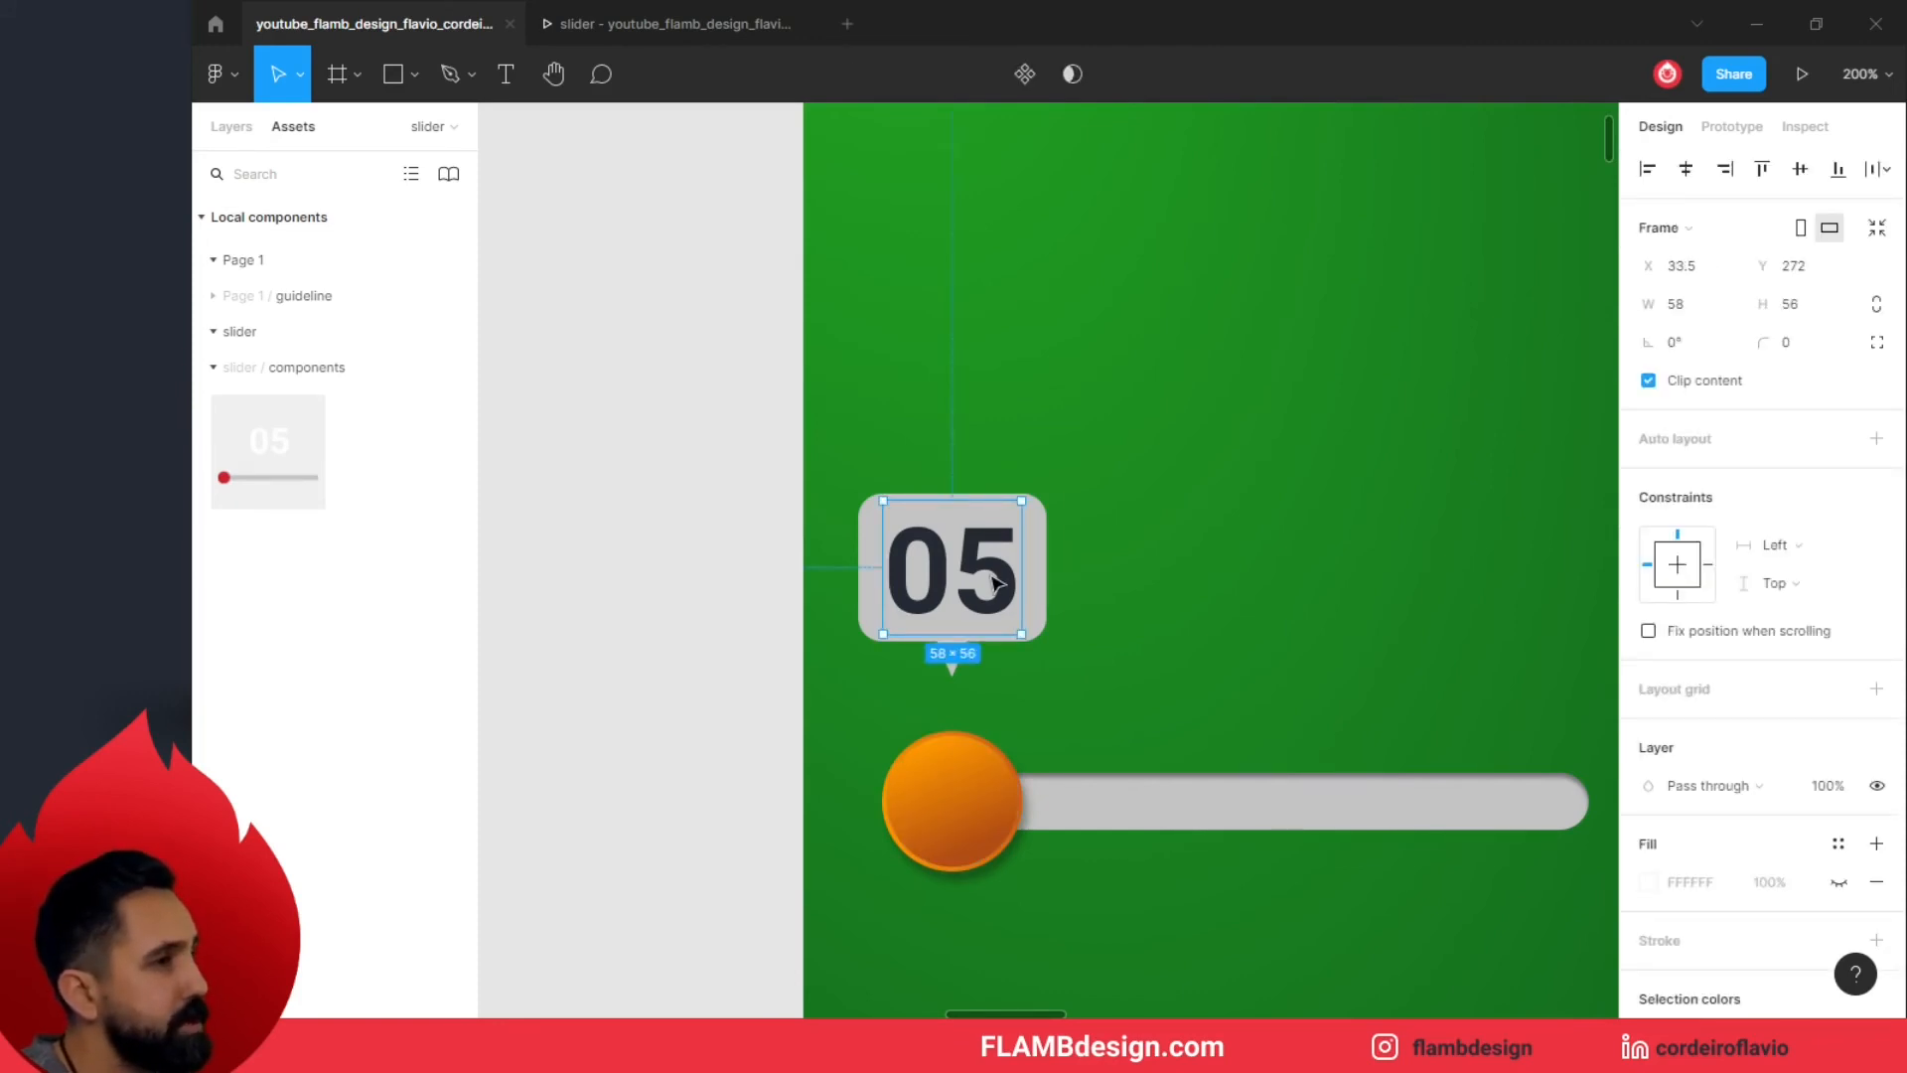
click(713, 667)
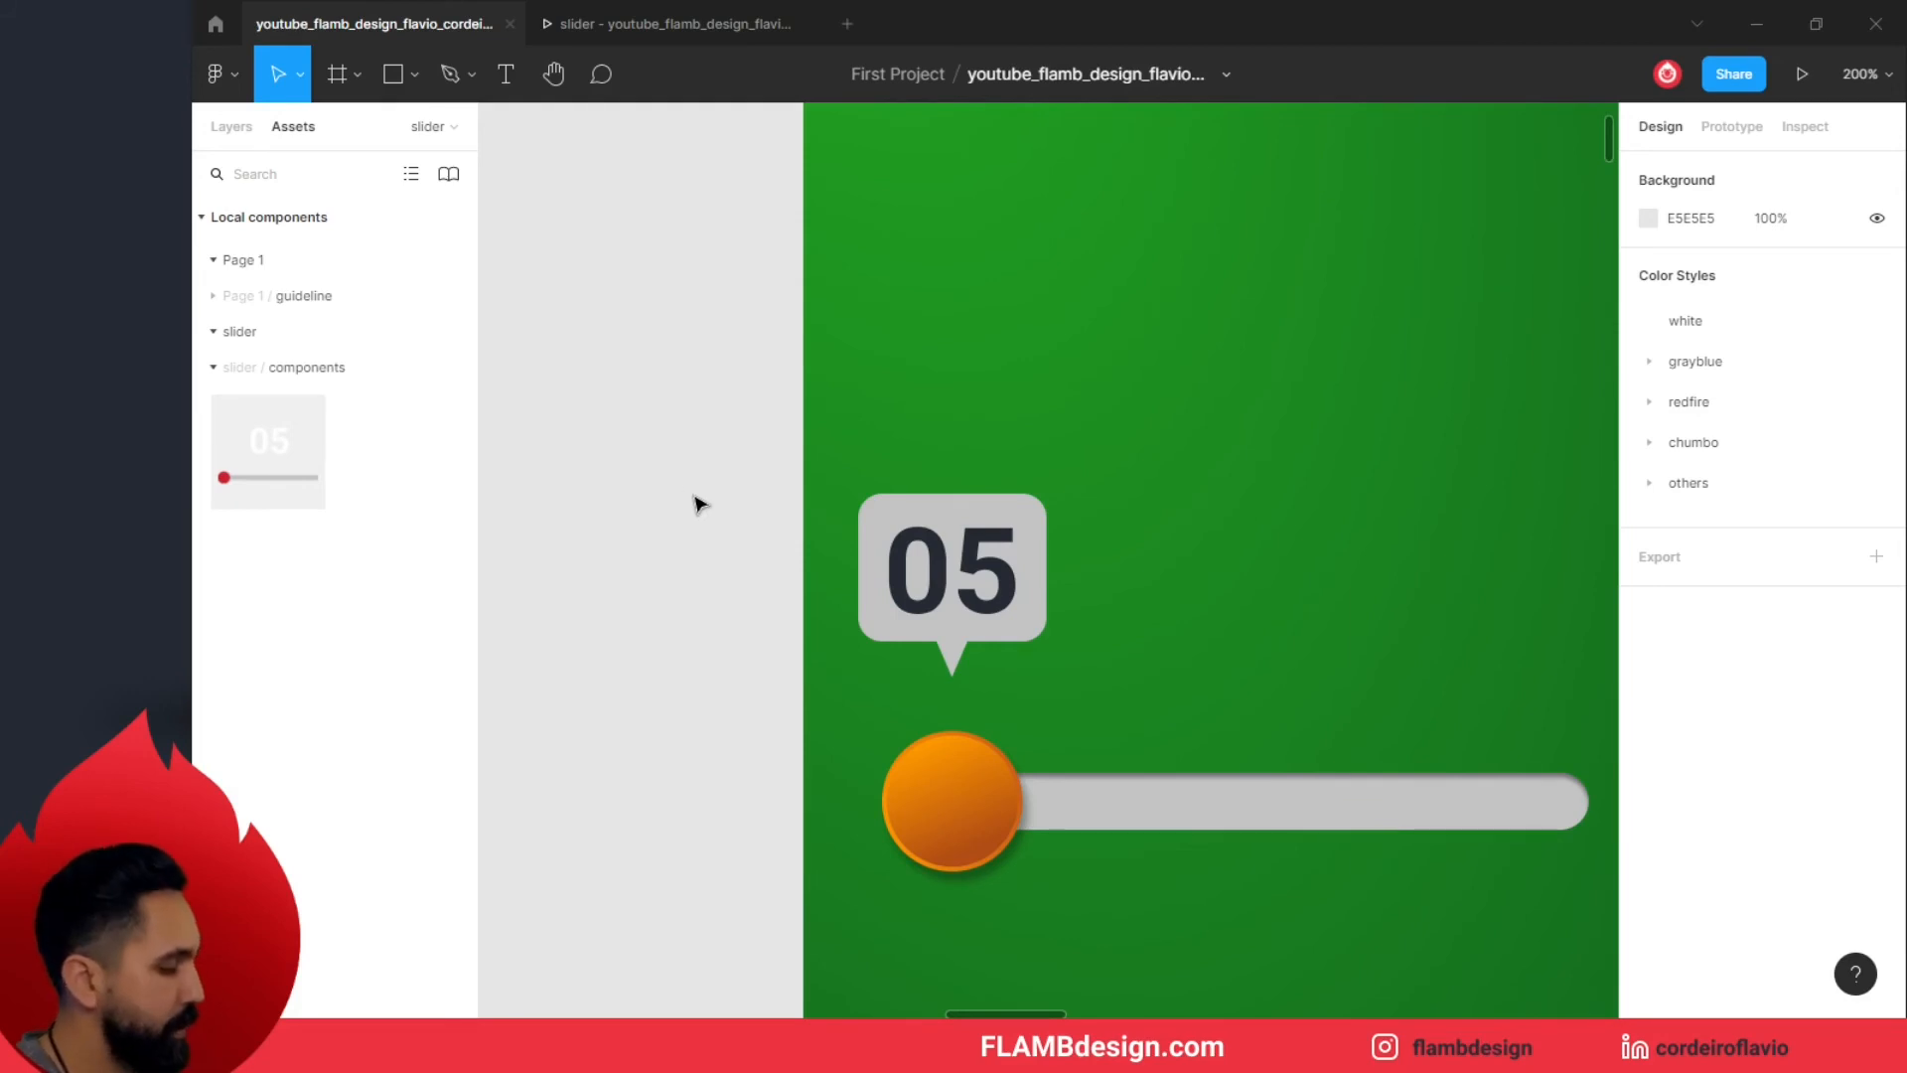
- Move the speech bubble and the 05 number together 7 px down towards the orange circle and deselect them
key(shift+0)
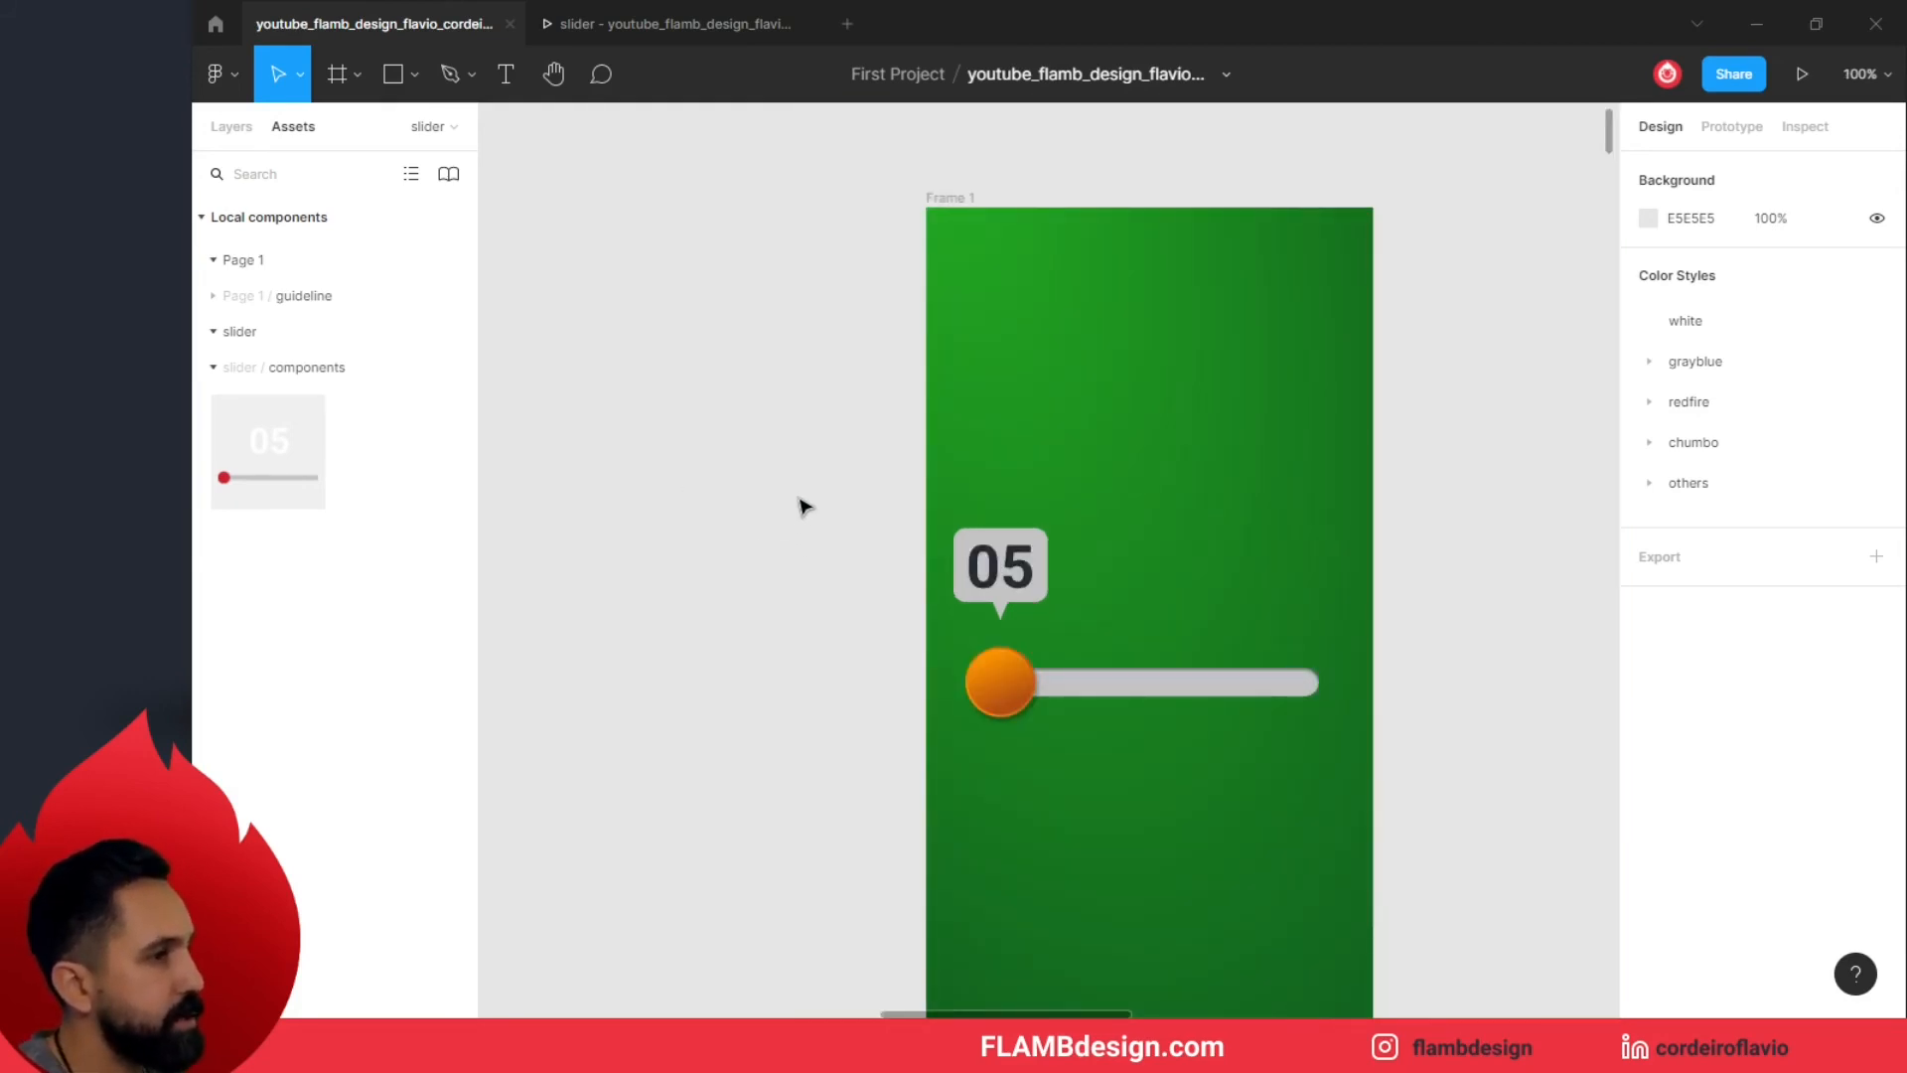
drag(890, 491, 1085, 634)
key(shift+Left)
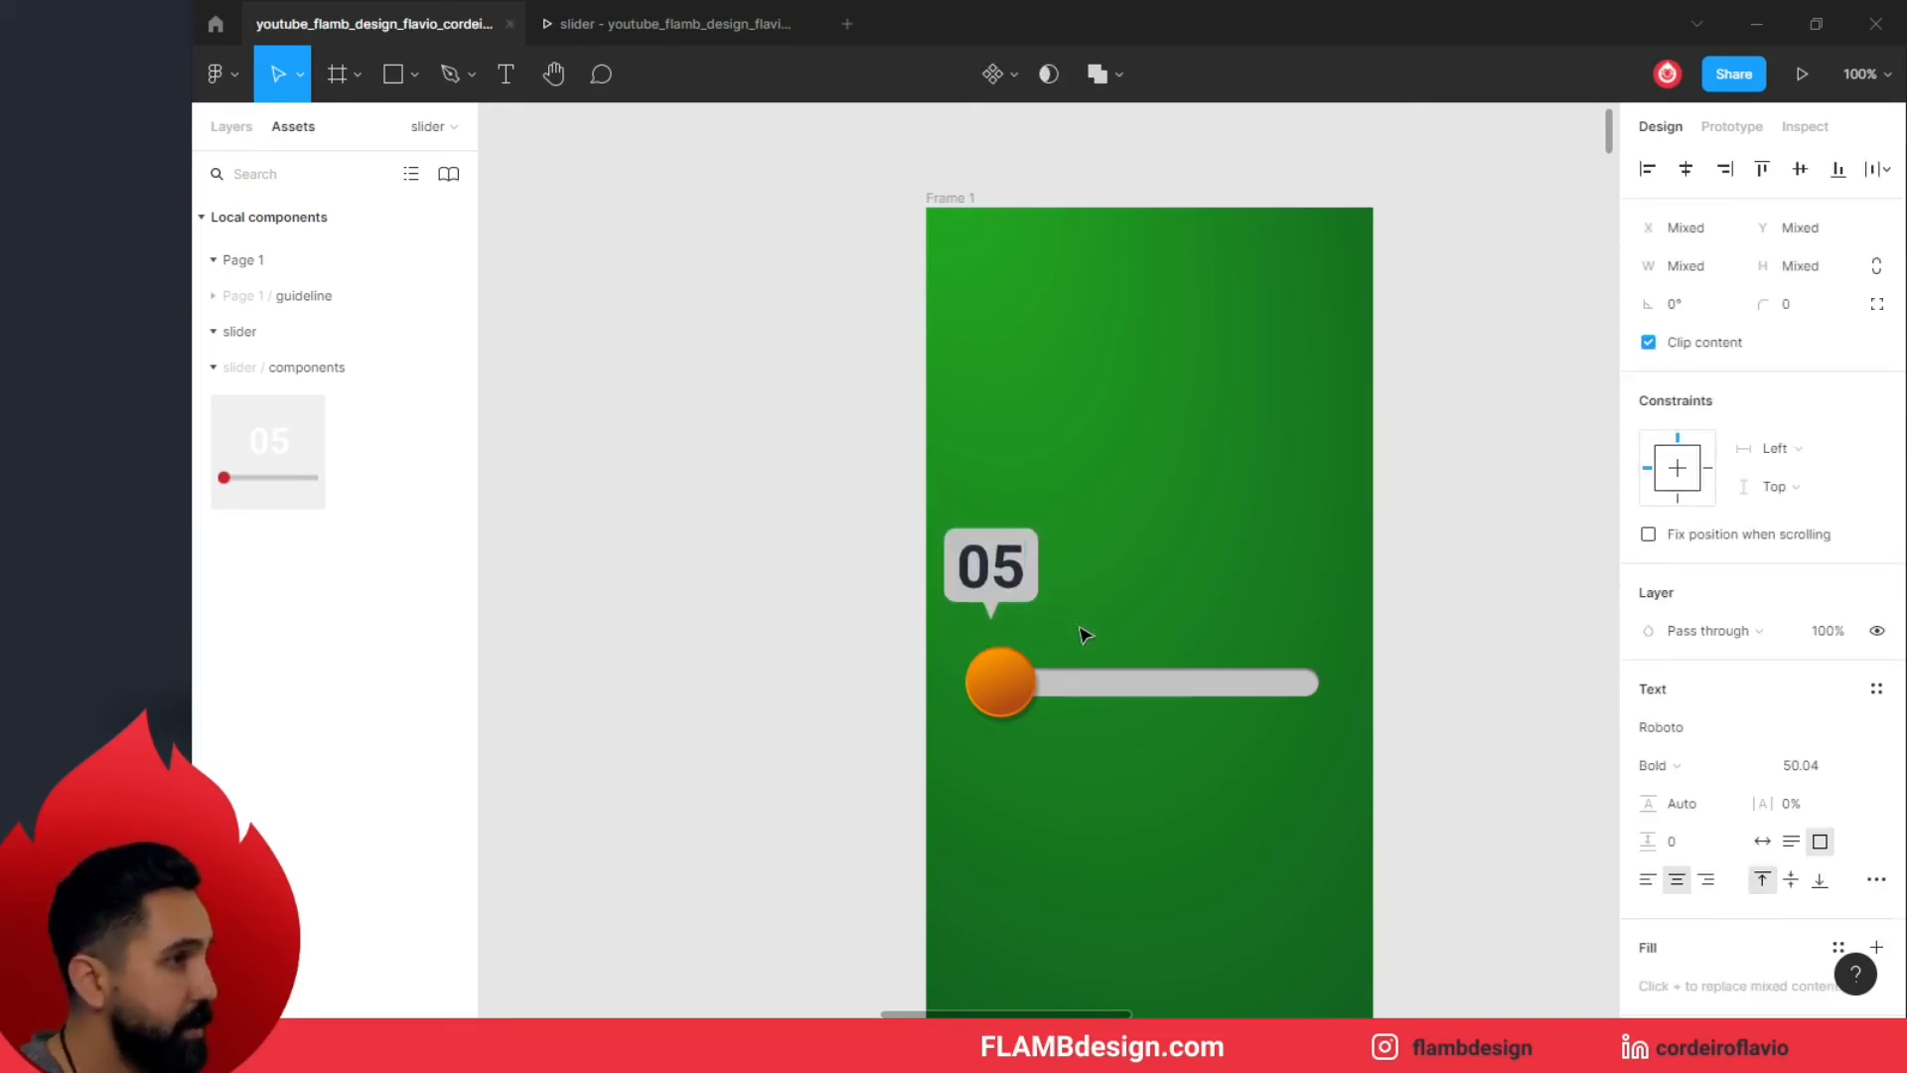
key(shift+Right)
key(Down)
key(Down)
key(Down)
key(Down)
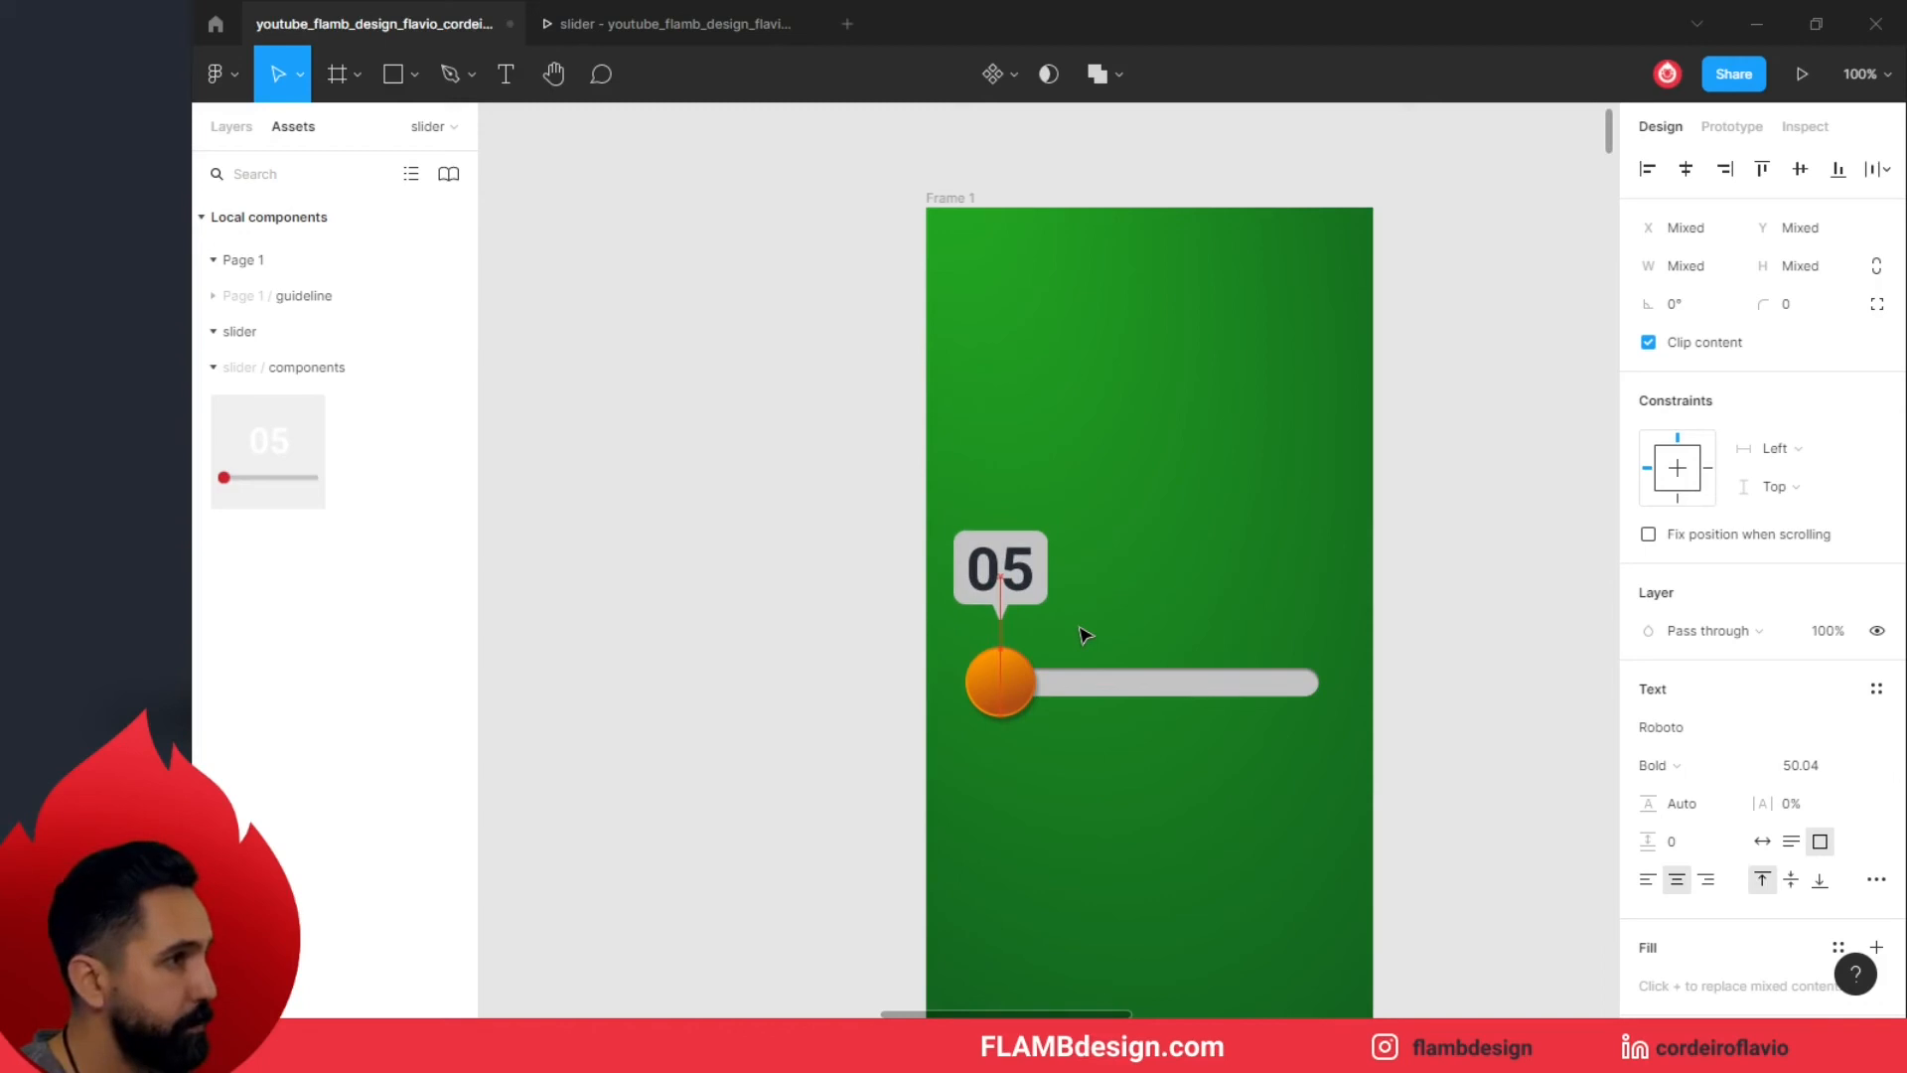
key(Down)
key(Down)
key(Down)
click(762, 558)
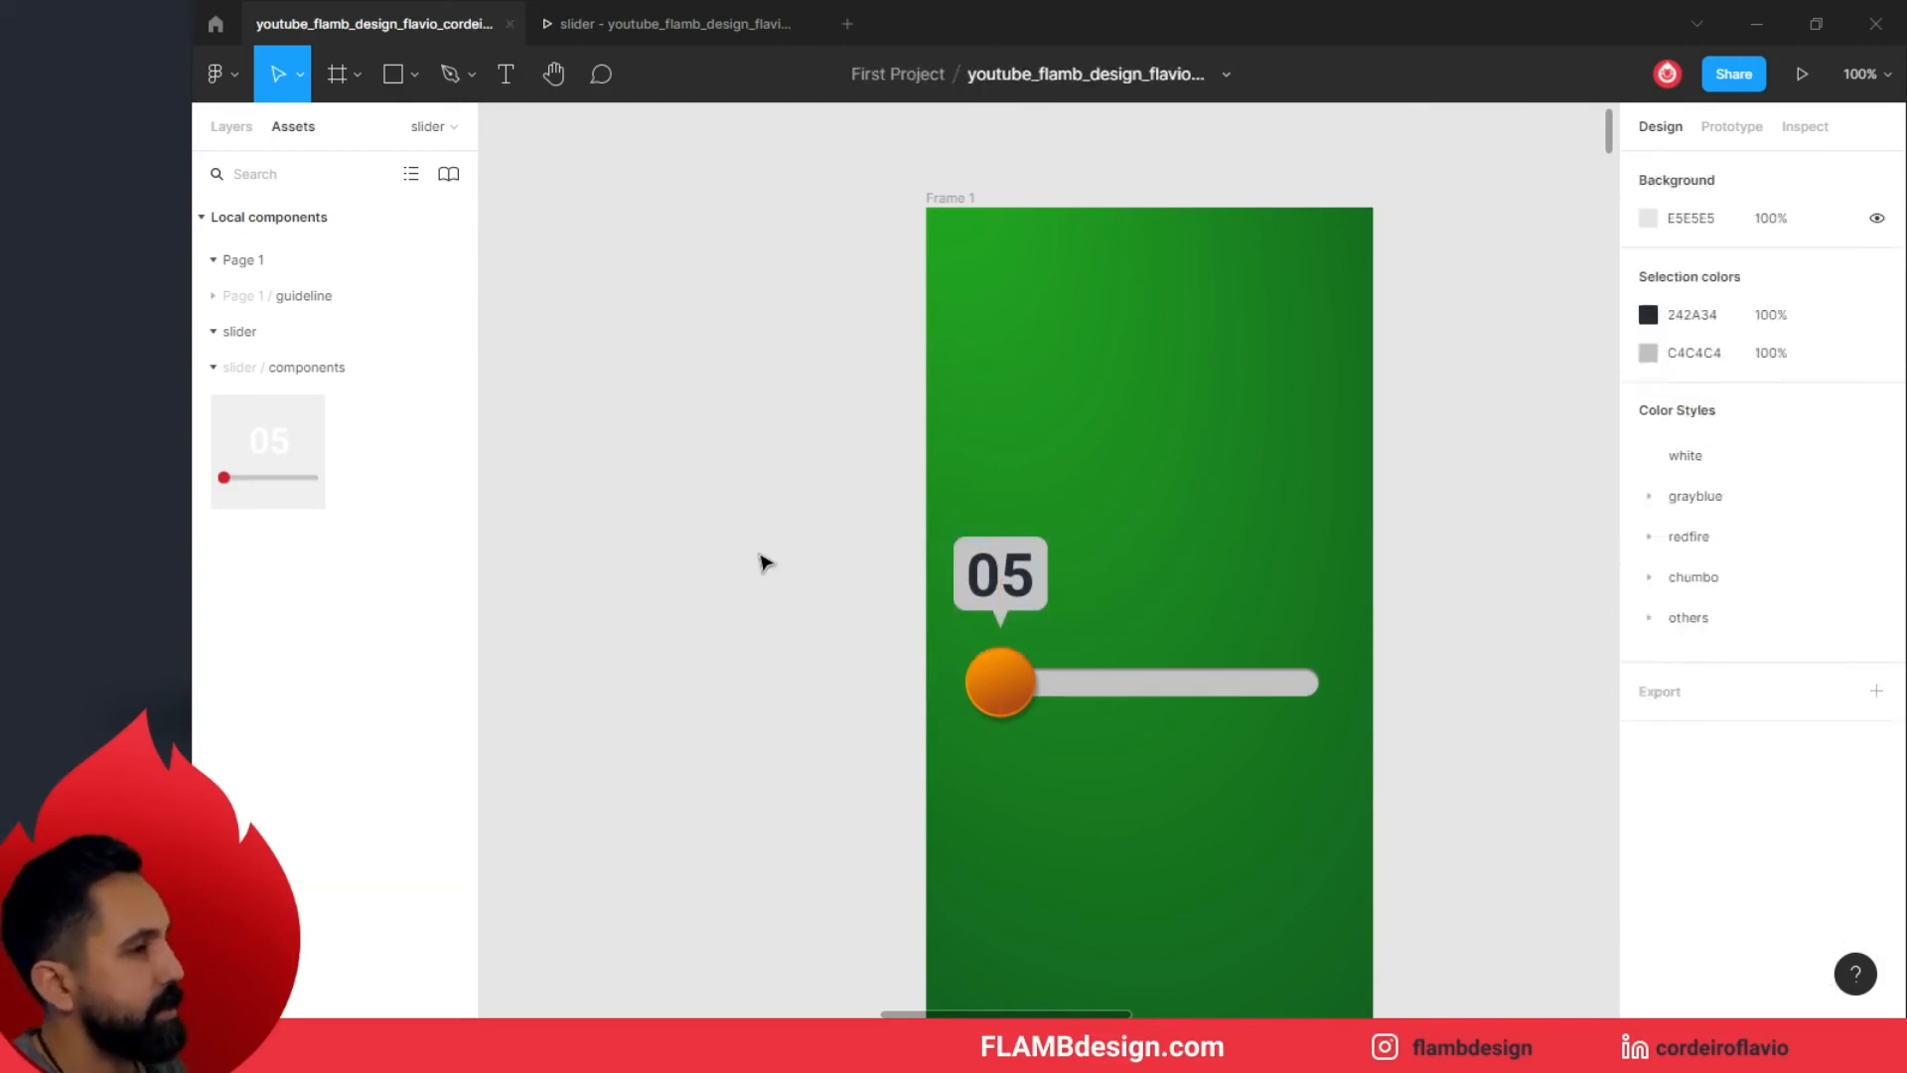
- Change the speech bubble's solid C4C4C4 fill to a linear gradient
scroll(1077, 570, up, 5)
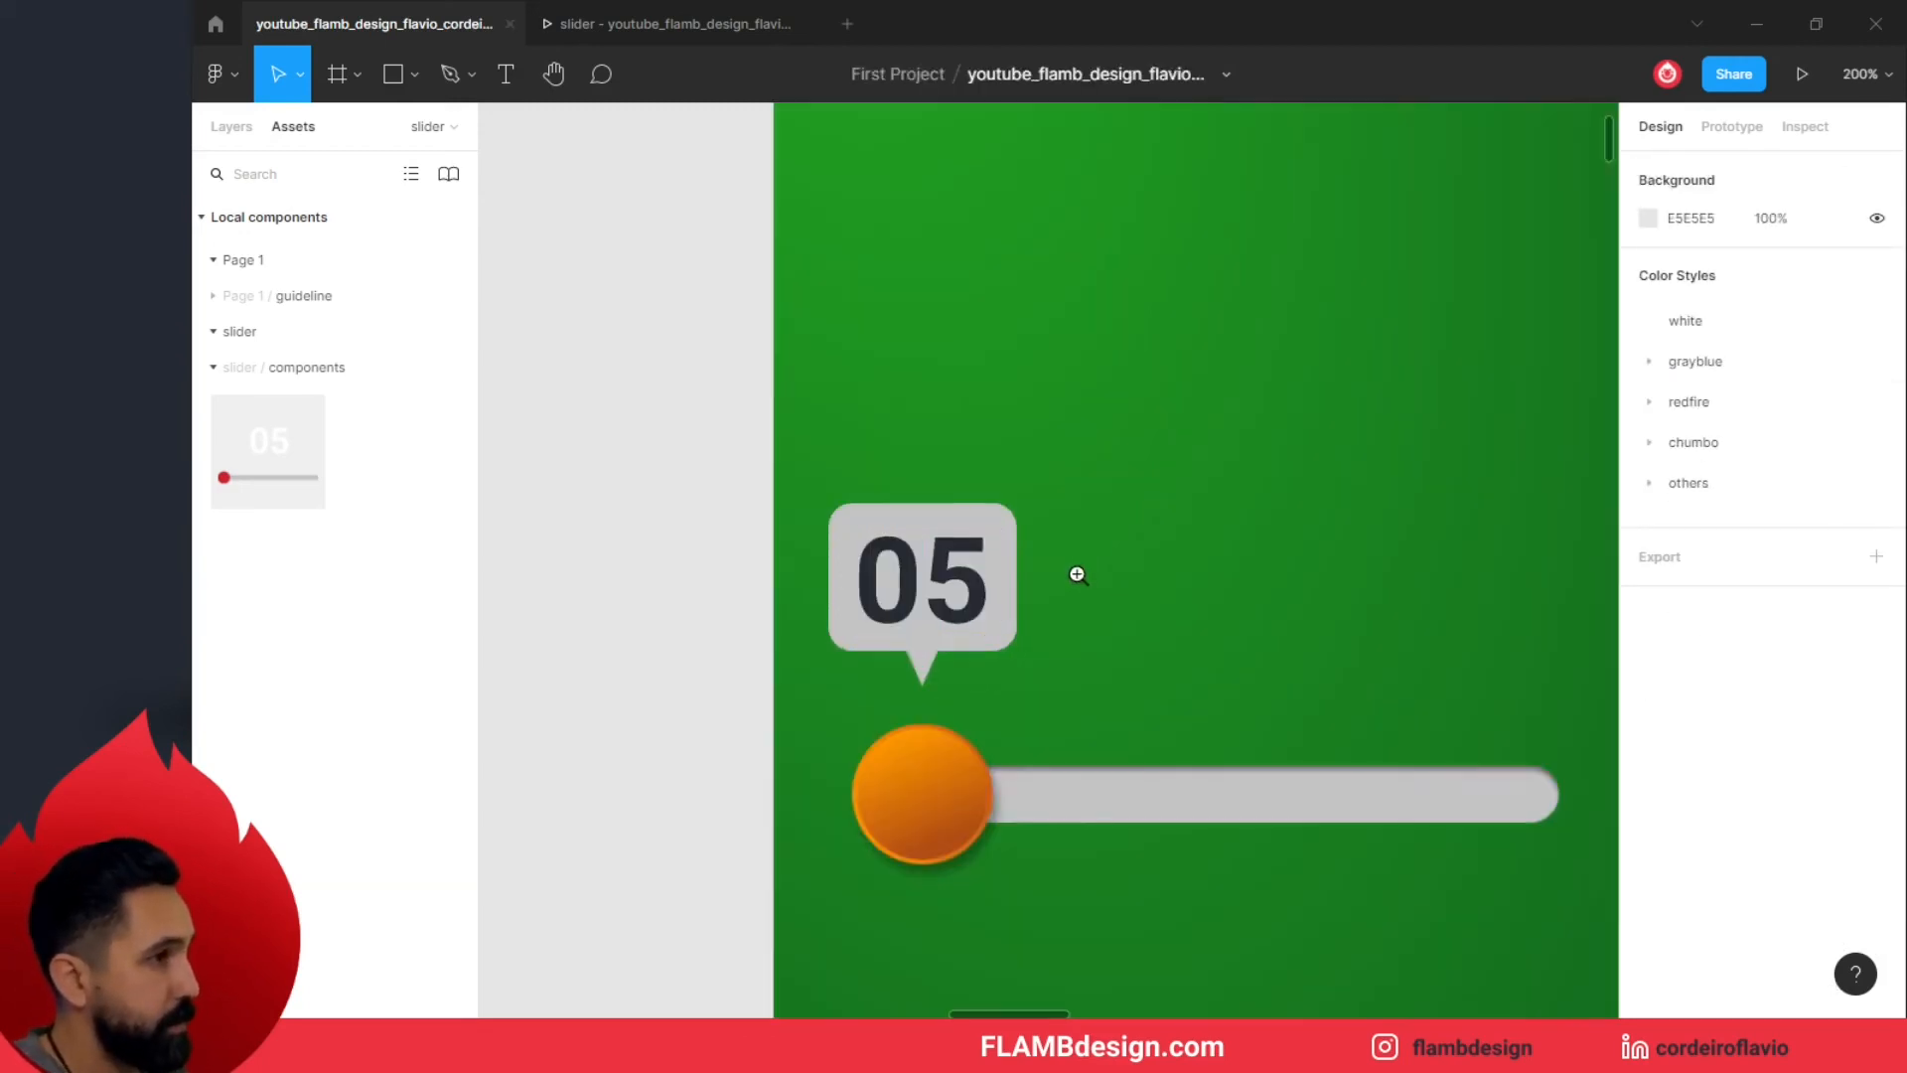
click(1004, 531)
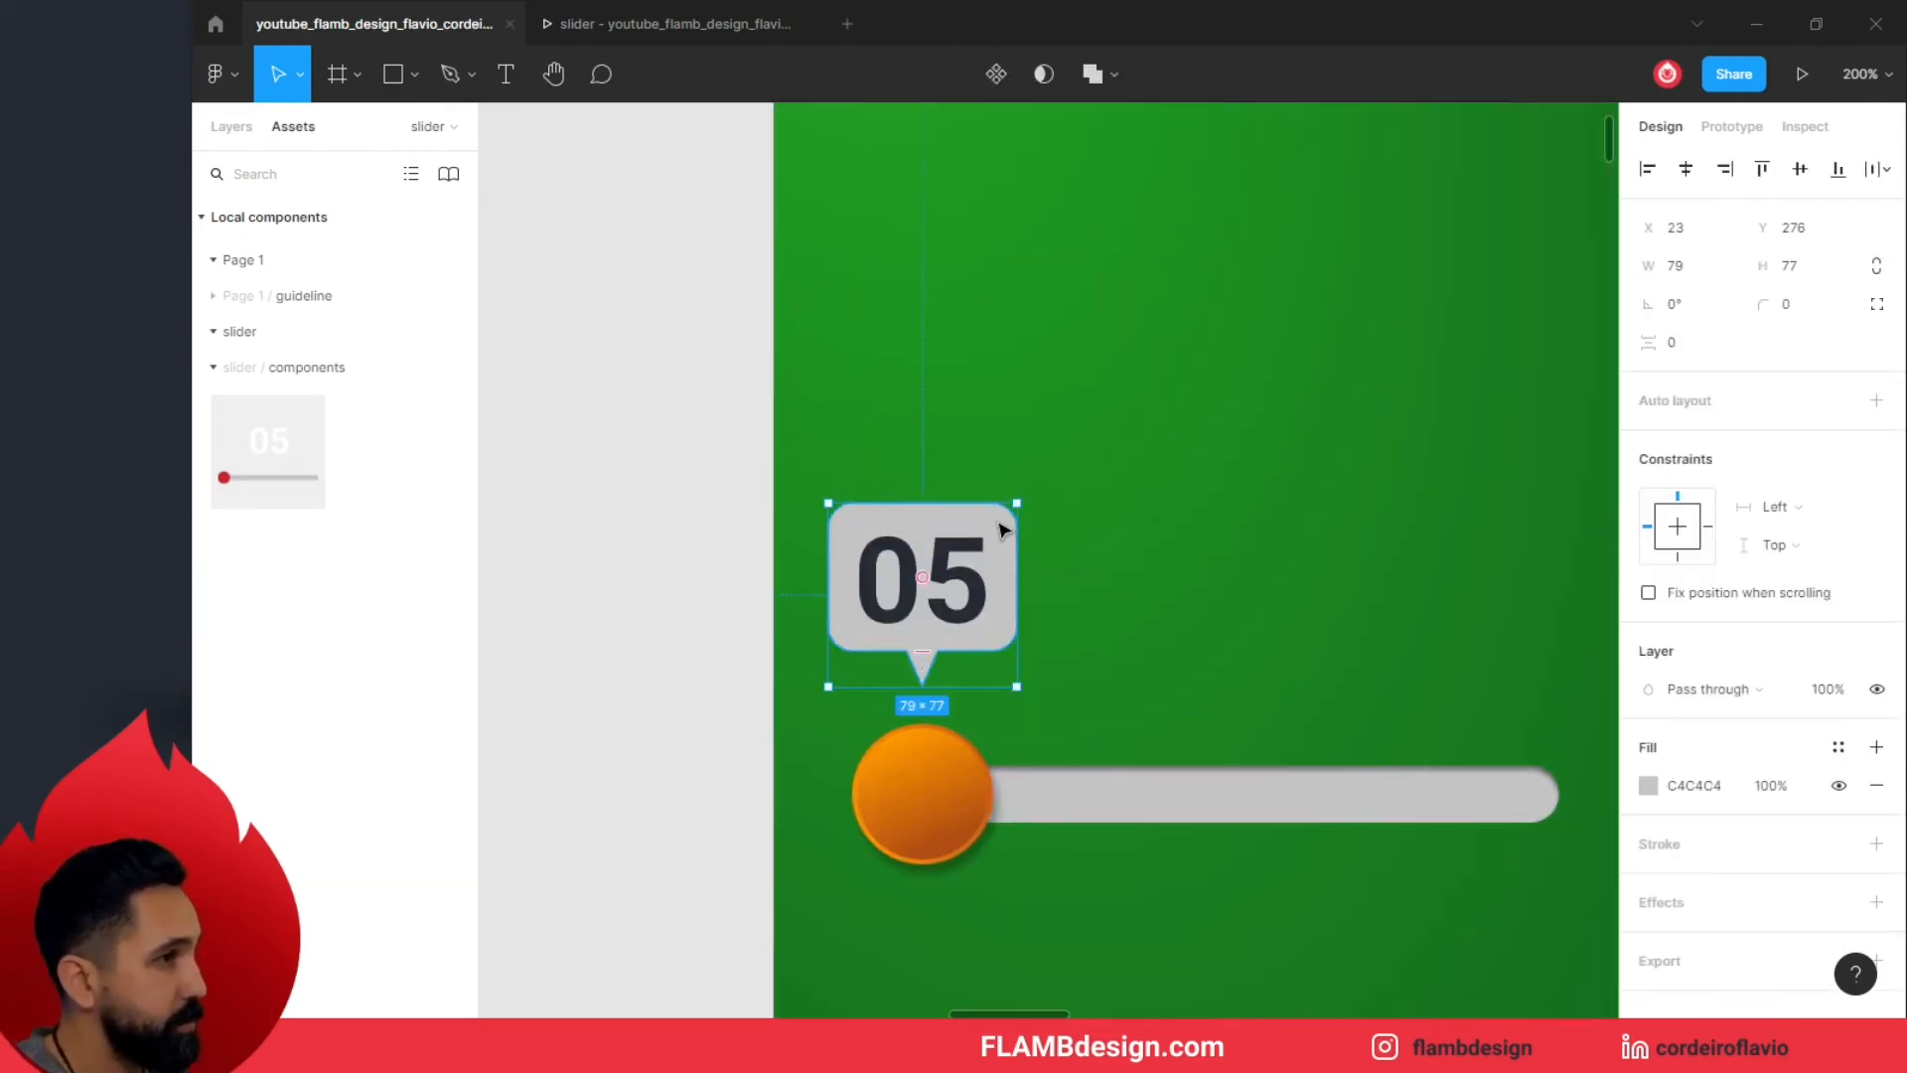
click(1650, 791)
click(1375, 415)
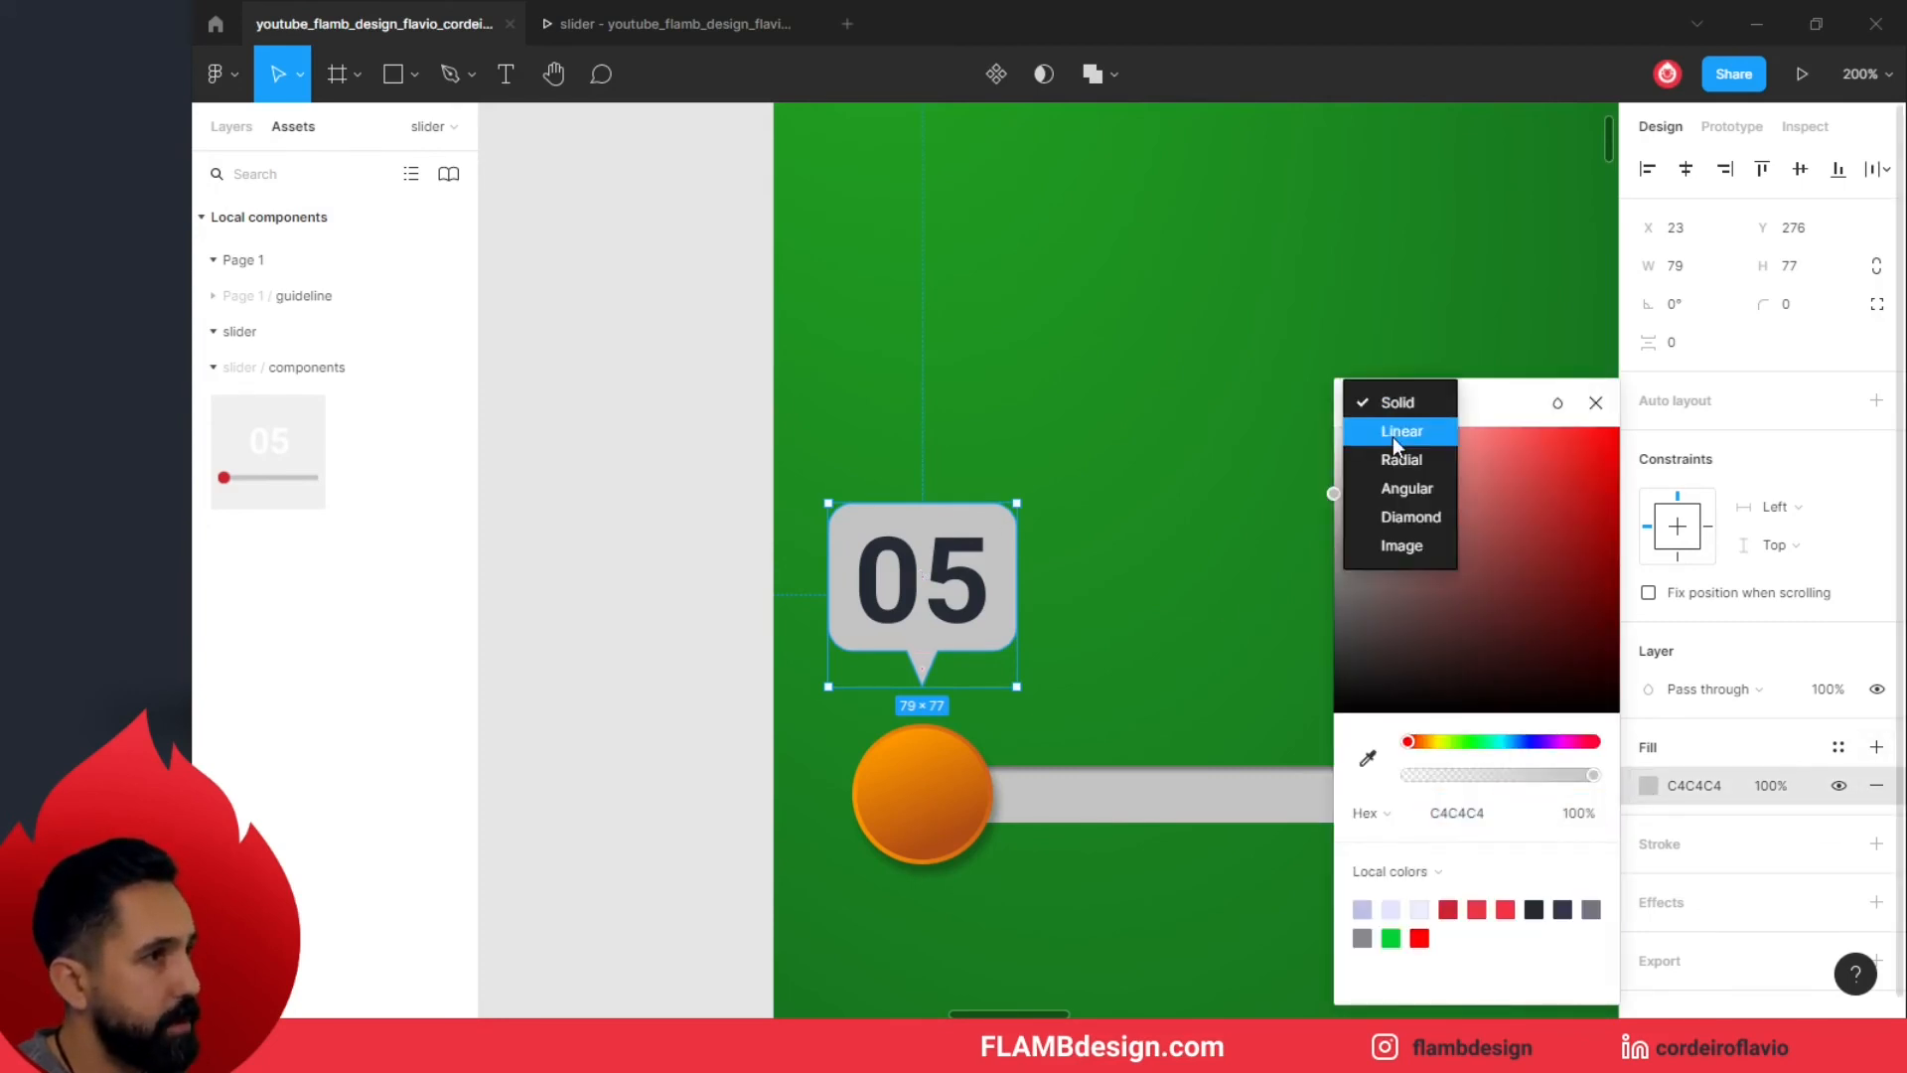
click(1393, 437)
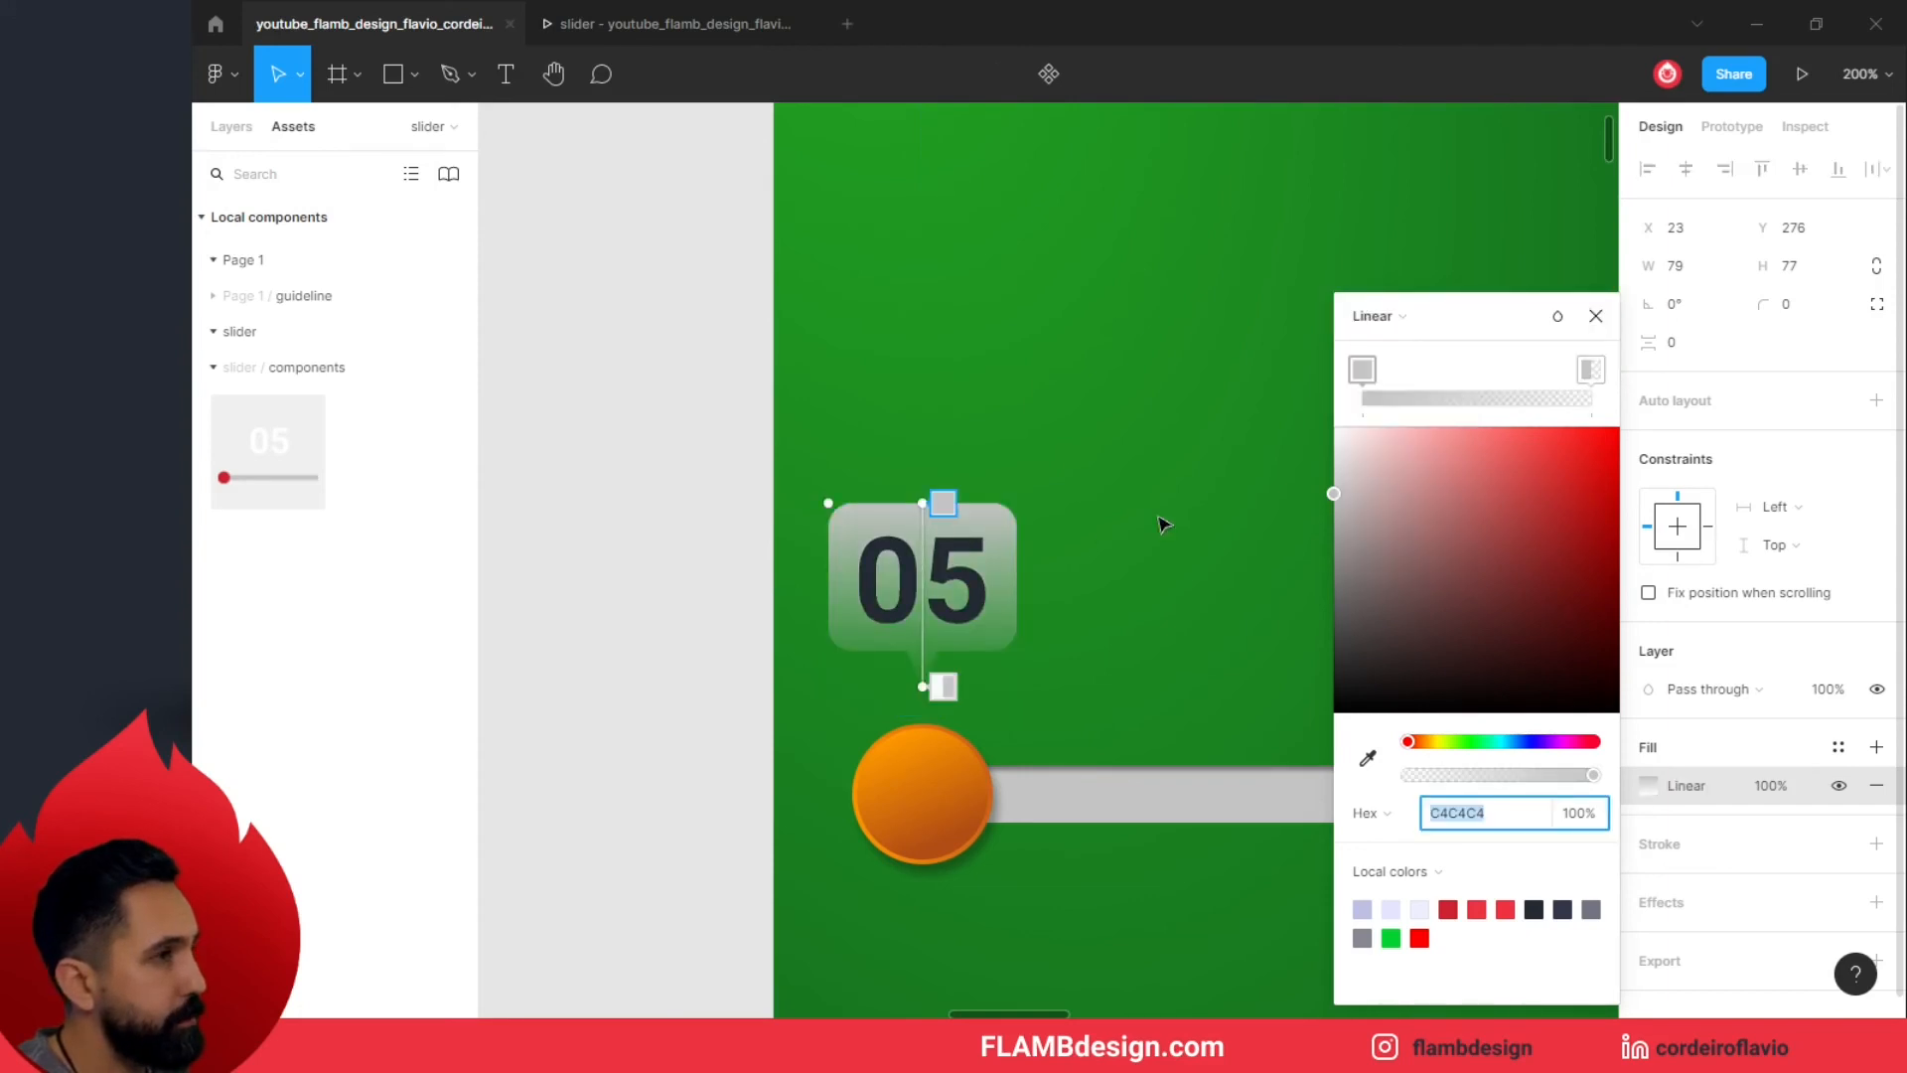
- Set the bubble gradient's lower stop to 100% opacity and its upper stop to white, FFFFFF
click(943, 686)
click(1578, 812)
text(0)
key(Return)
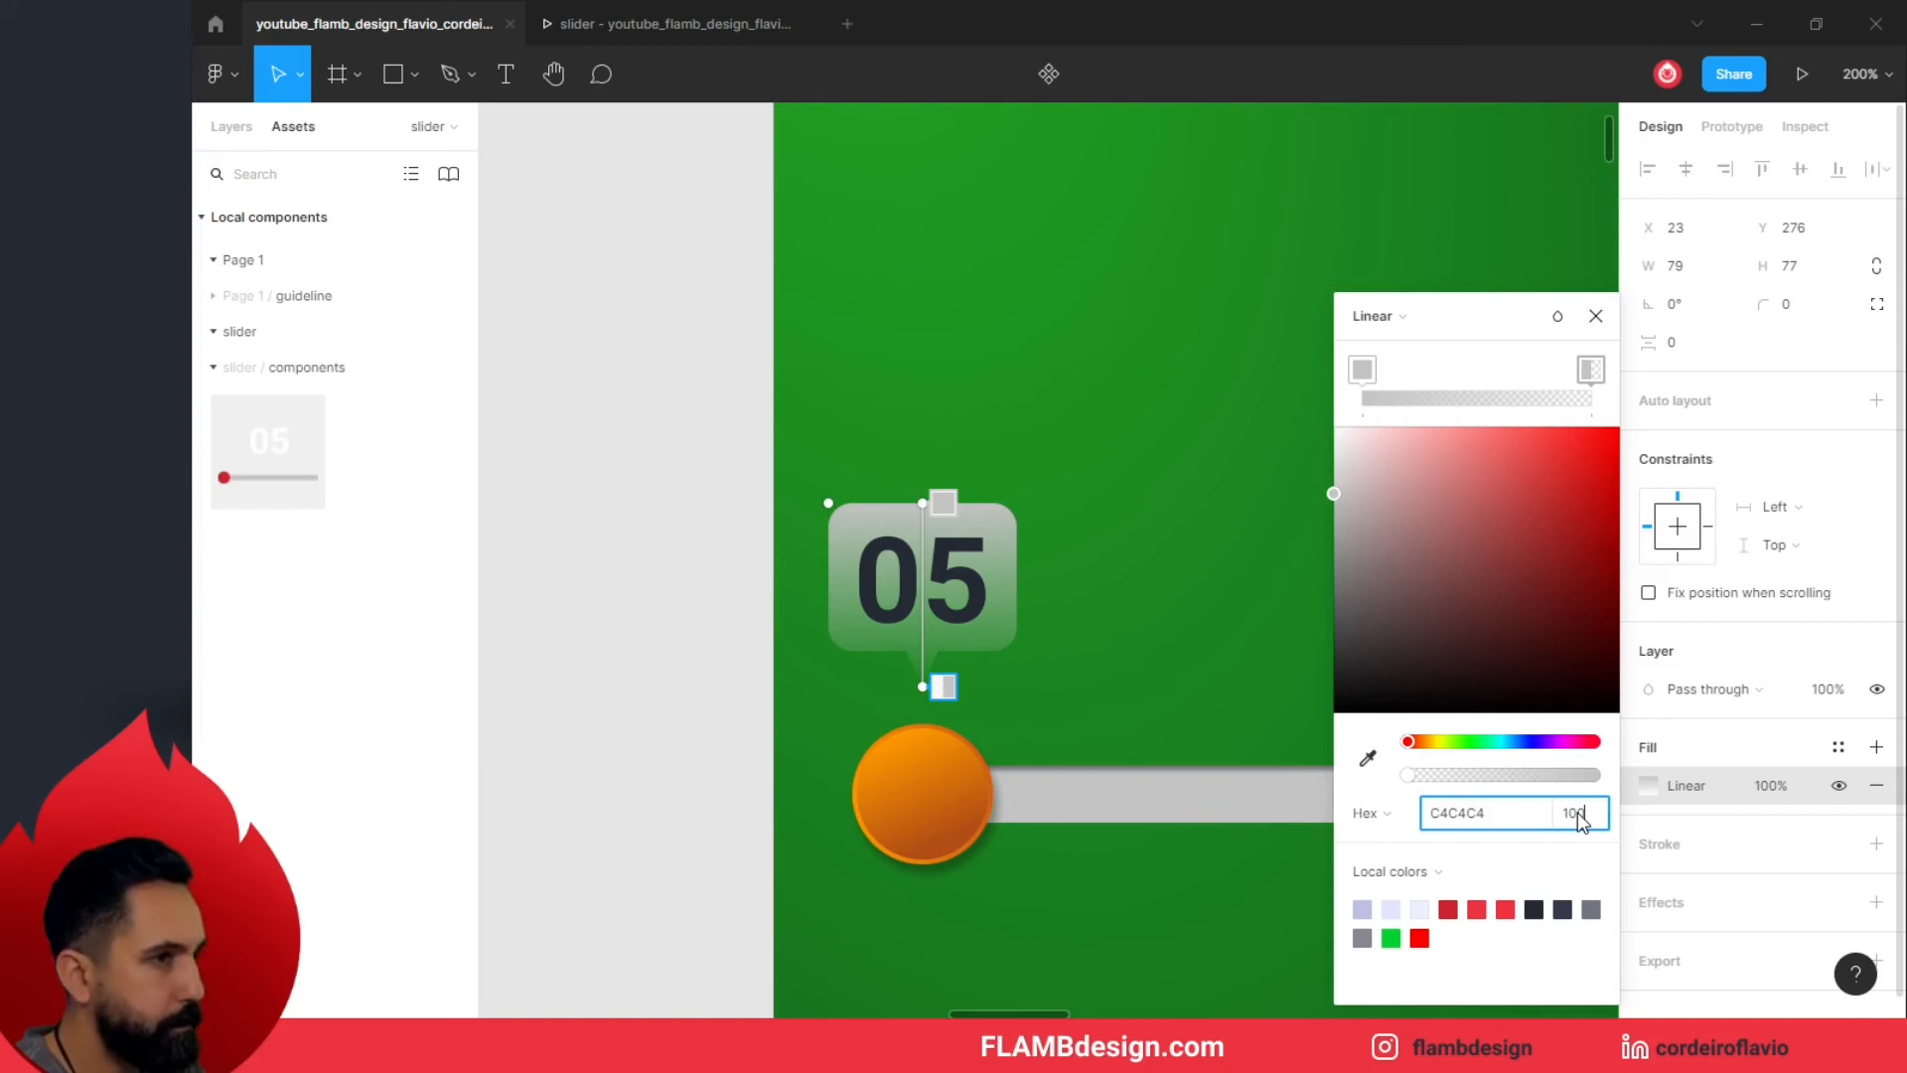
text(100)
key(Return)
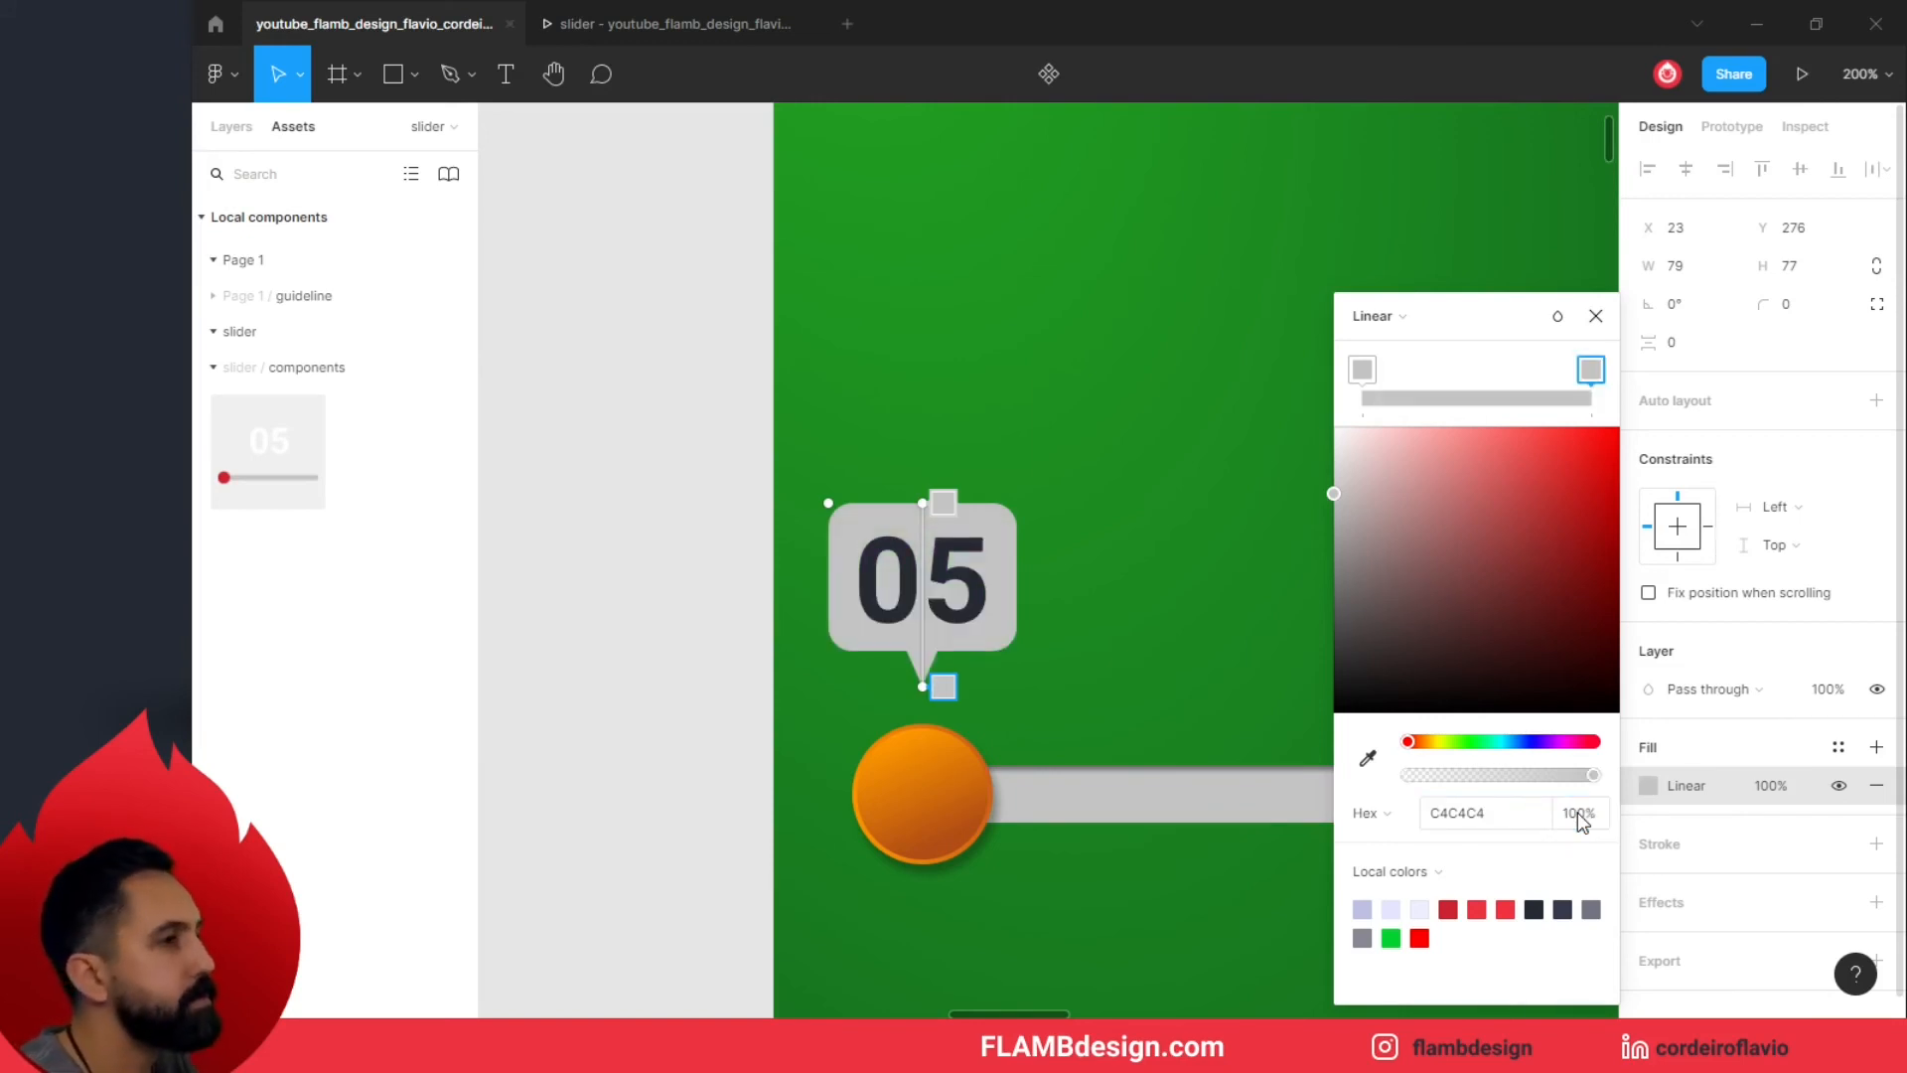
click(946, 500)
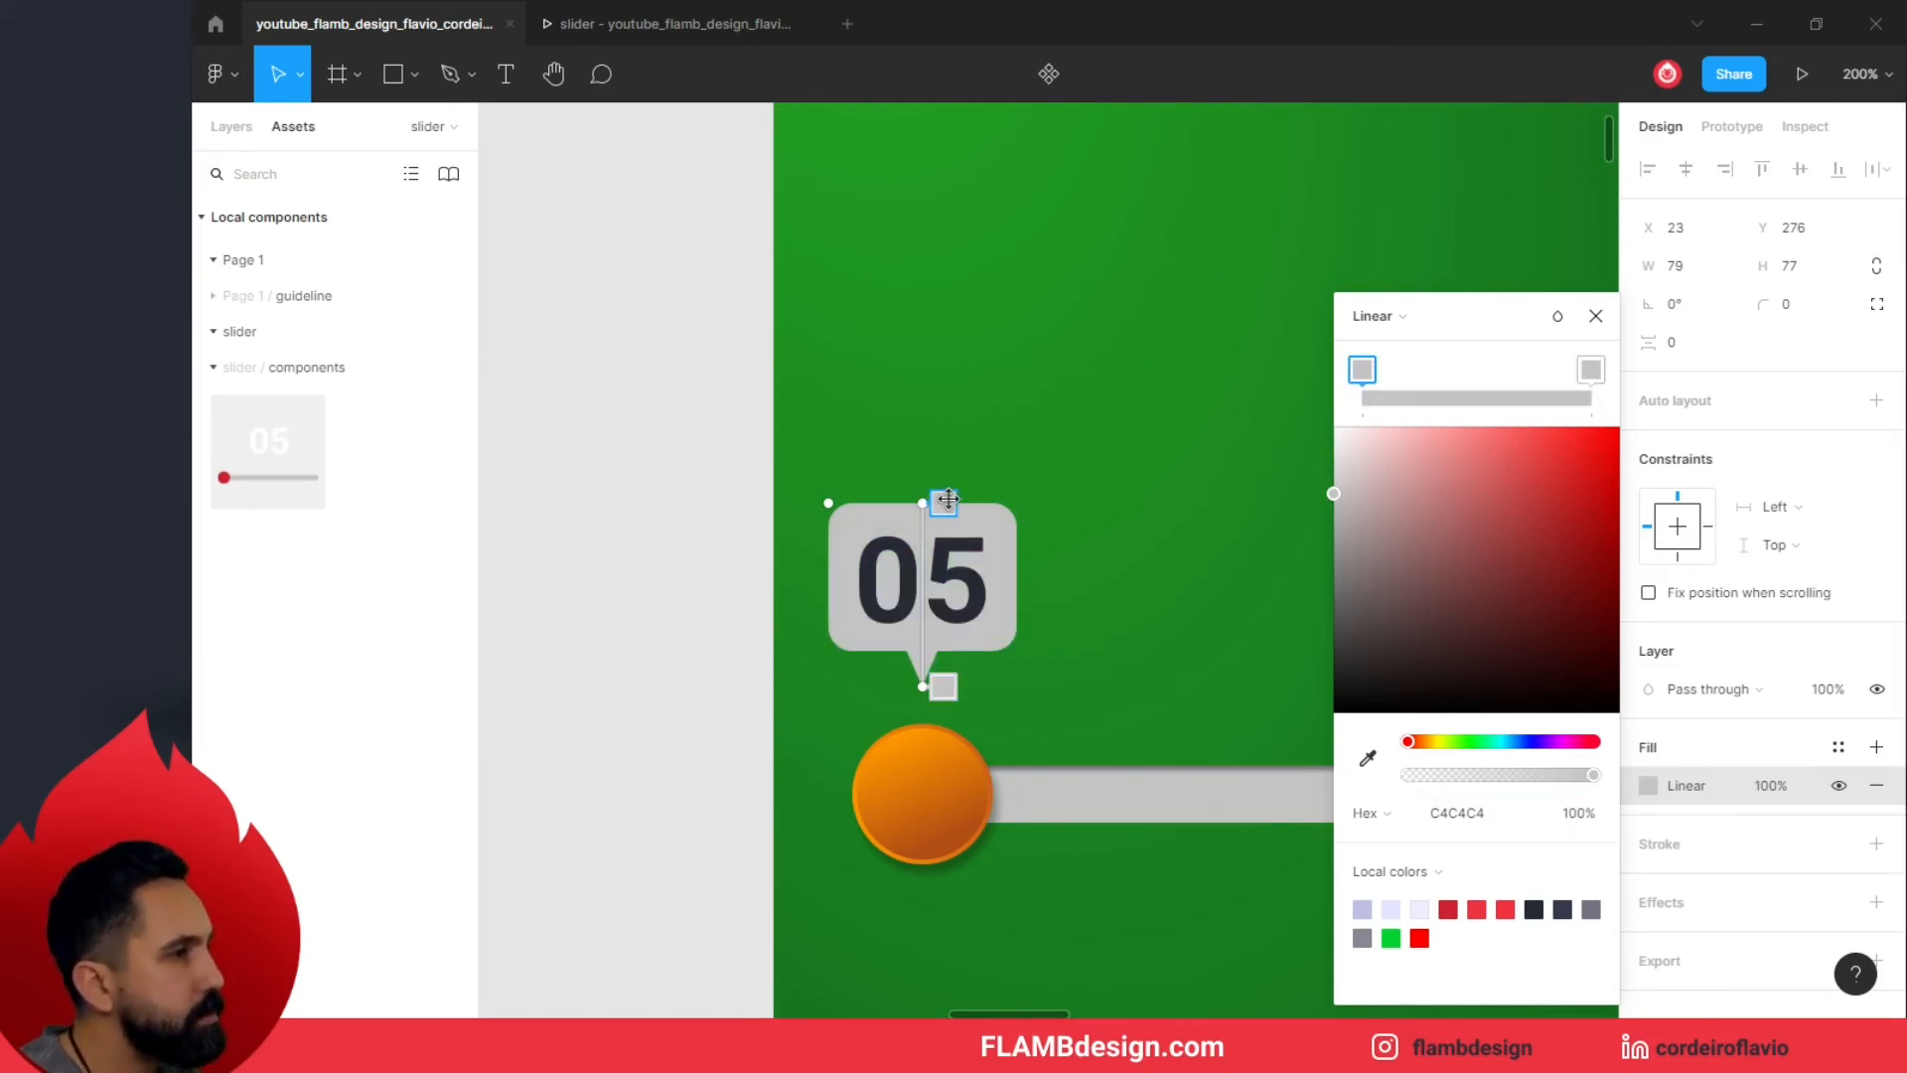
drag(1337, 489, 1307, 402)
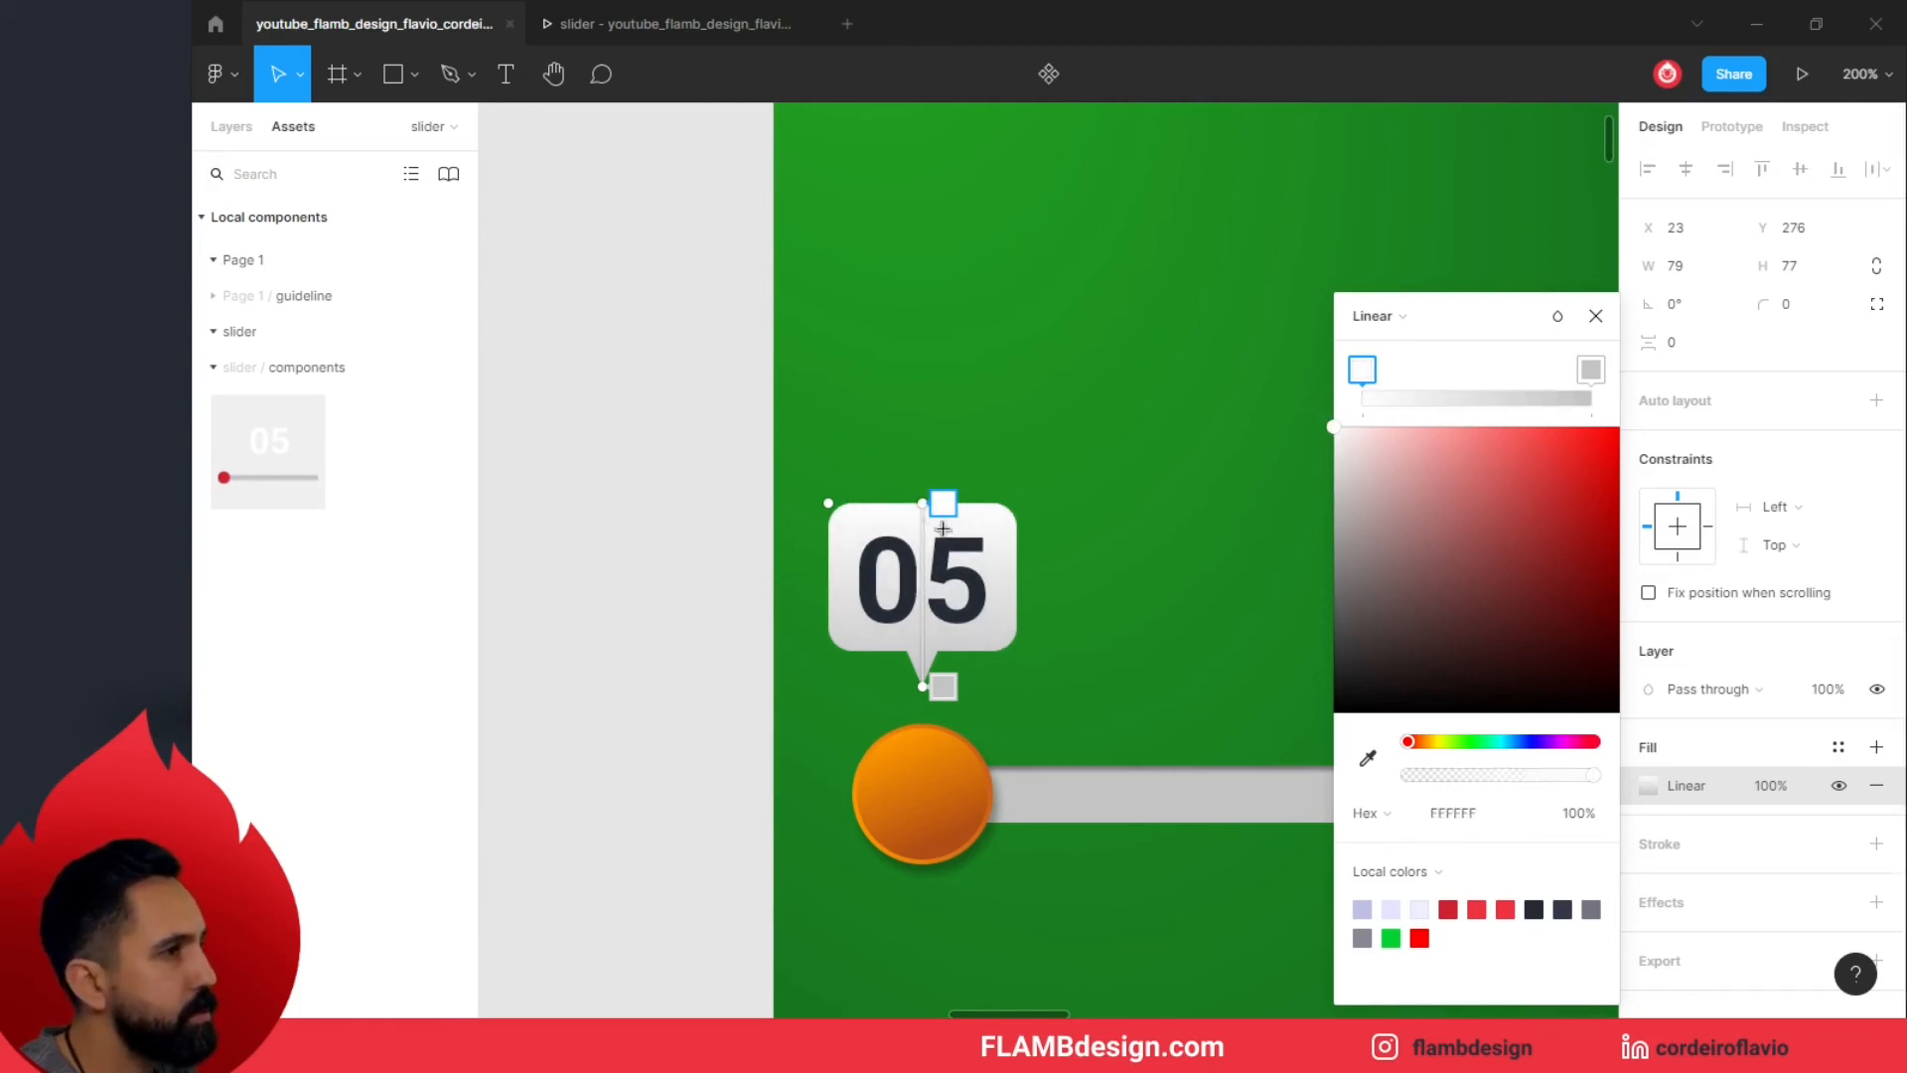
- Try angling the speech bubble's gradient diagonally from its upper-left corner, and return it to vertical
drag(913, 504, 831, 504)
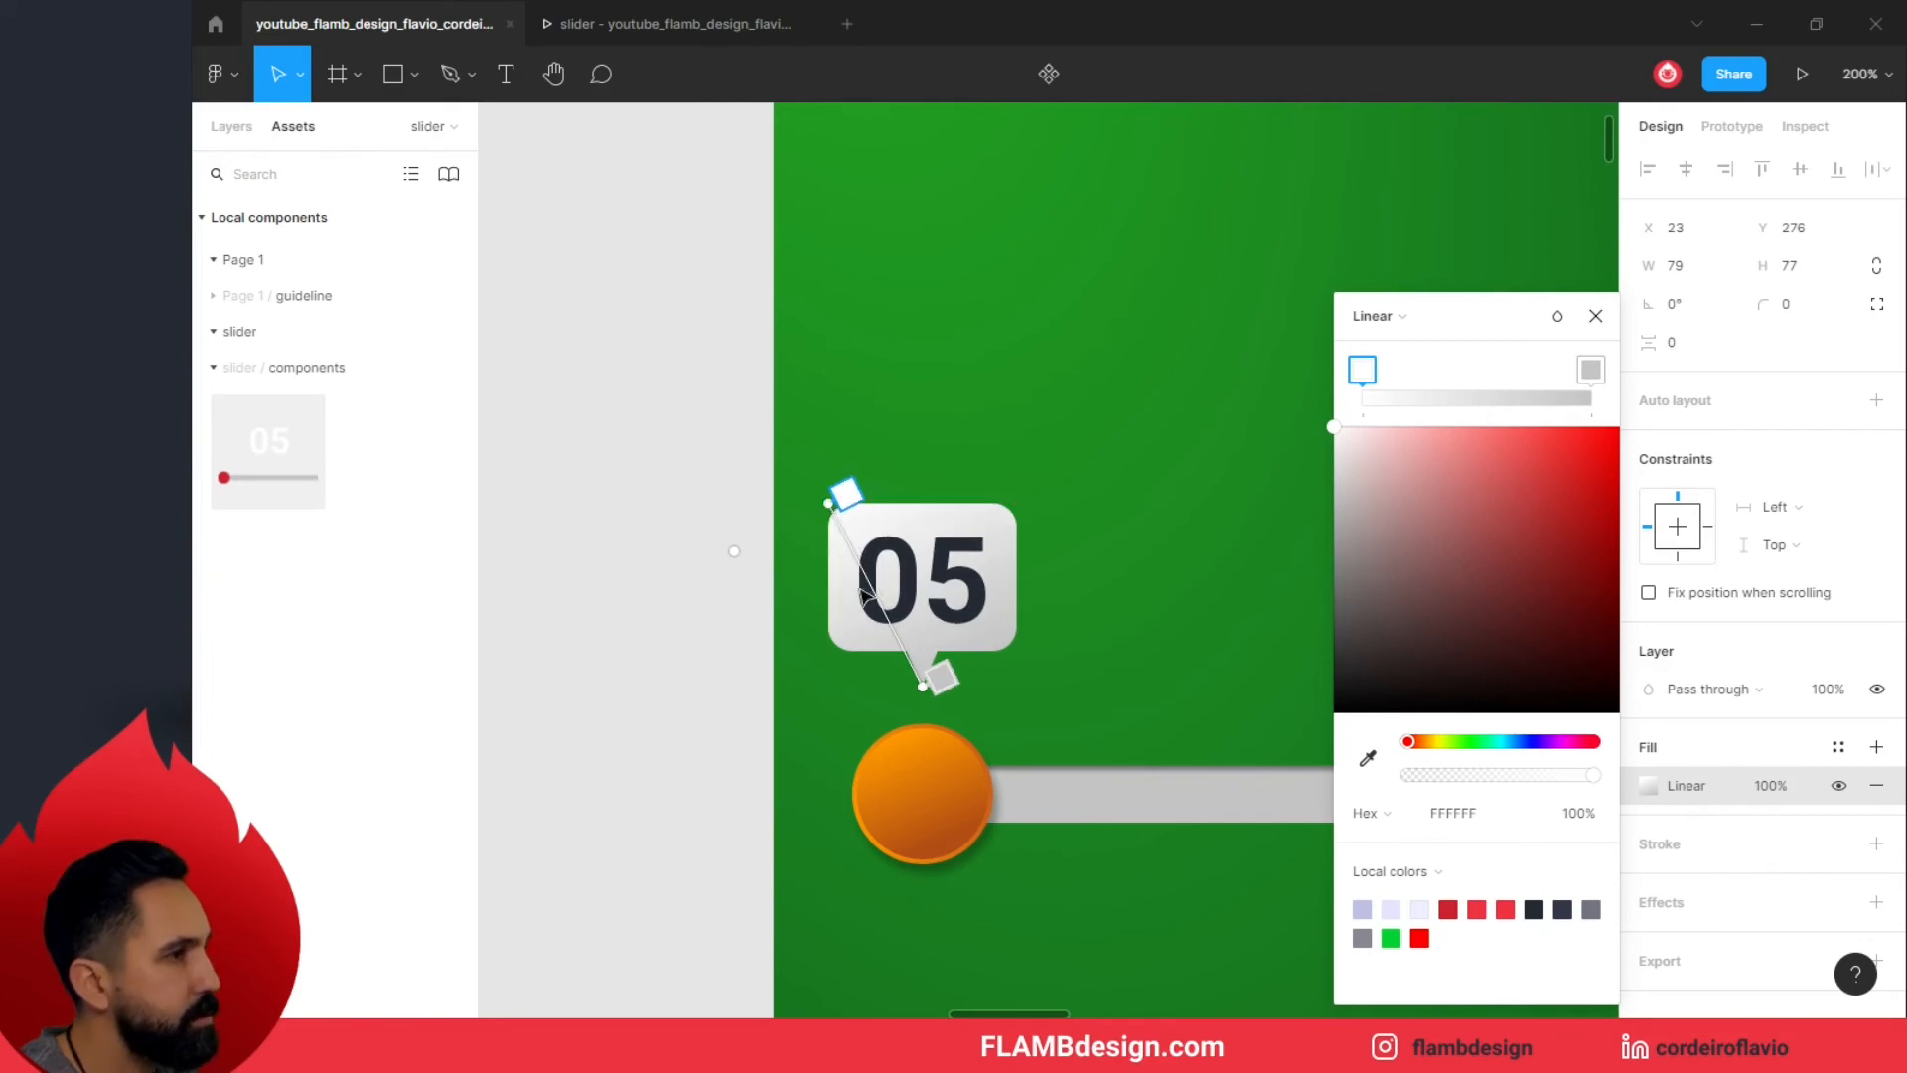
mouse_move(933, 679)
mouse_down()
mouse_move(978, 651)
mouse_move(965, 629)
mouse_up()
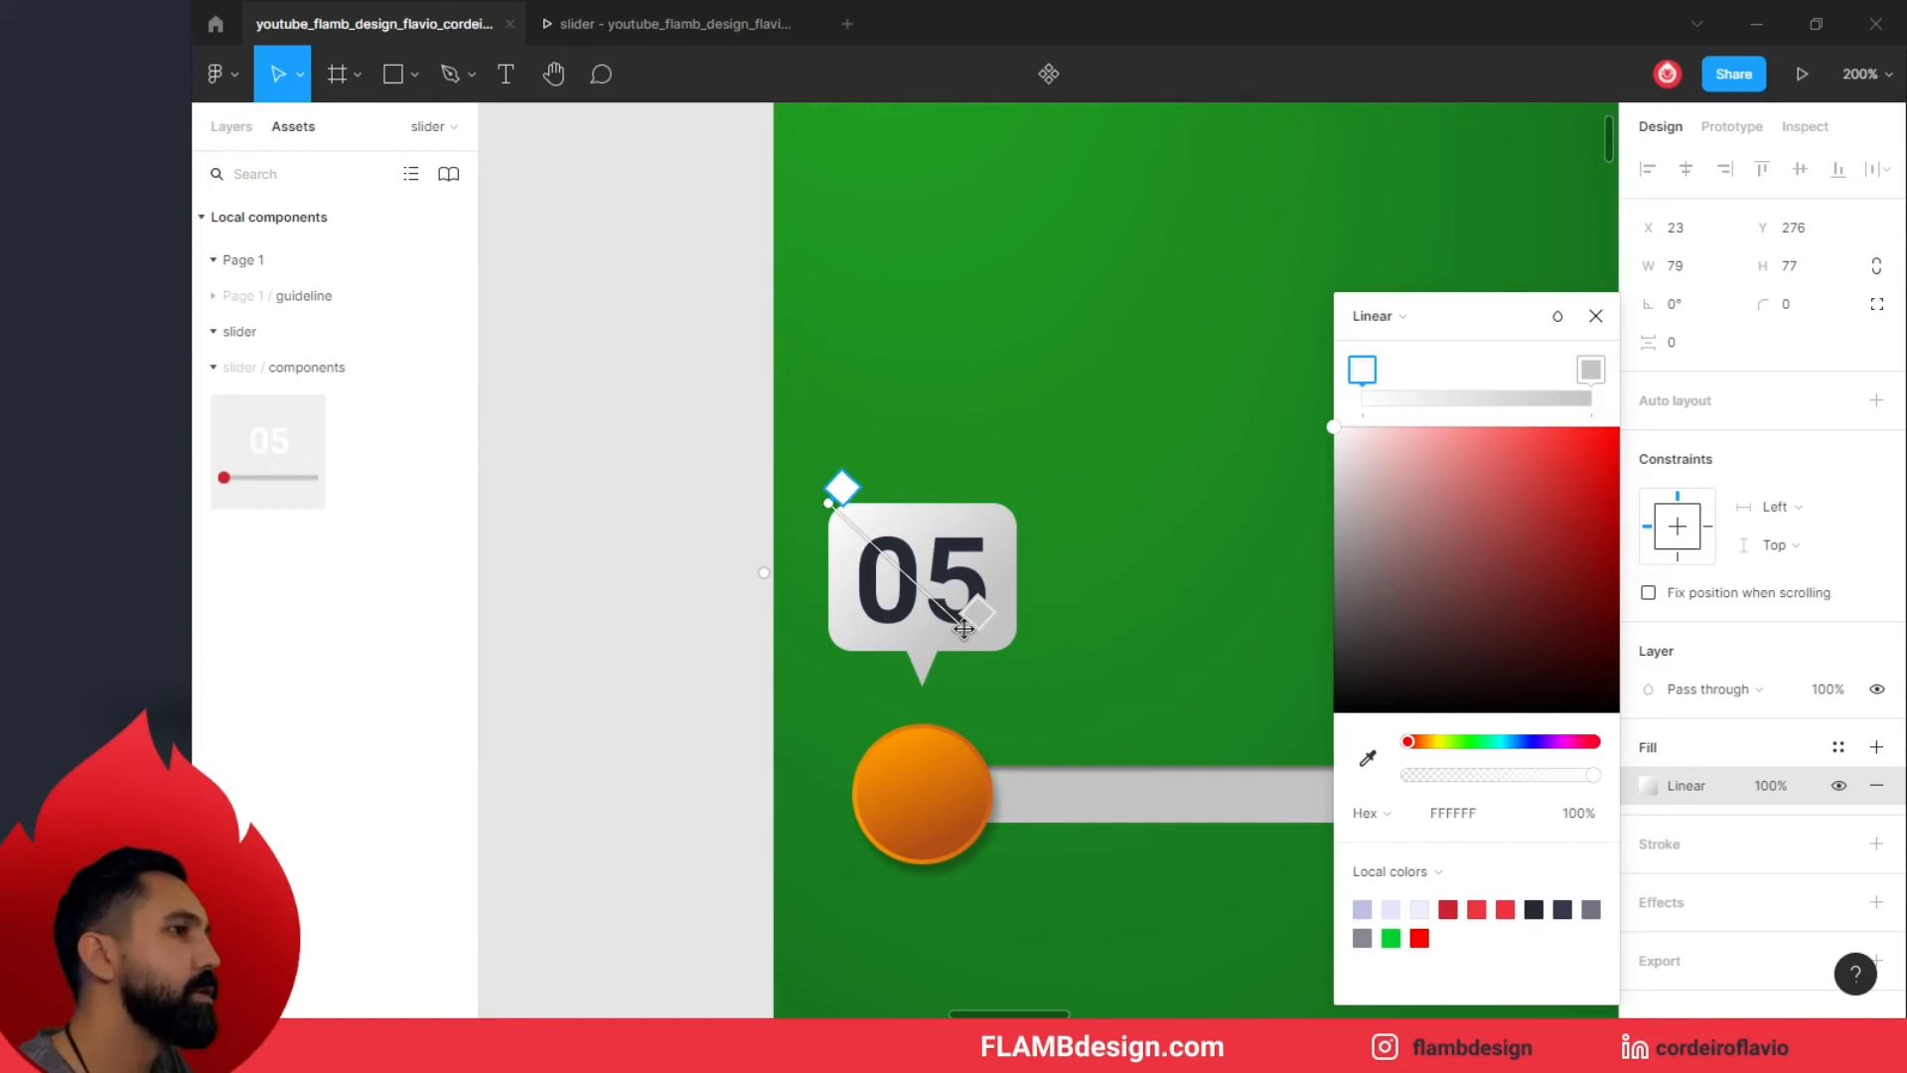
drag(964, 629, 920, 687)
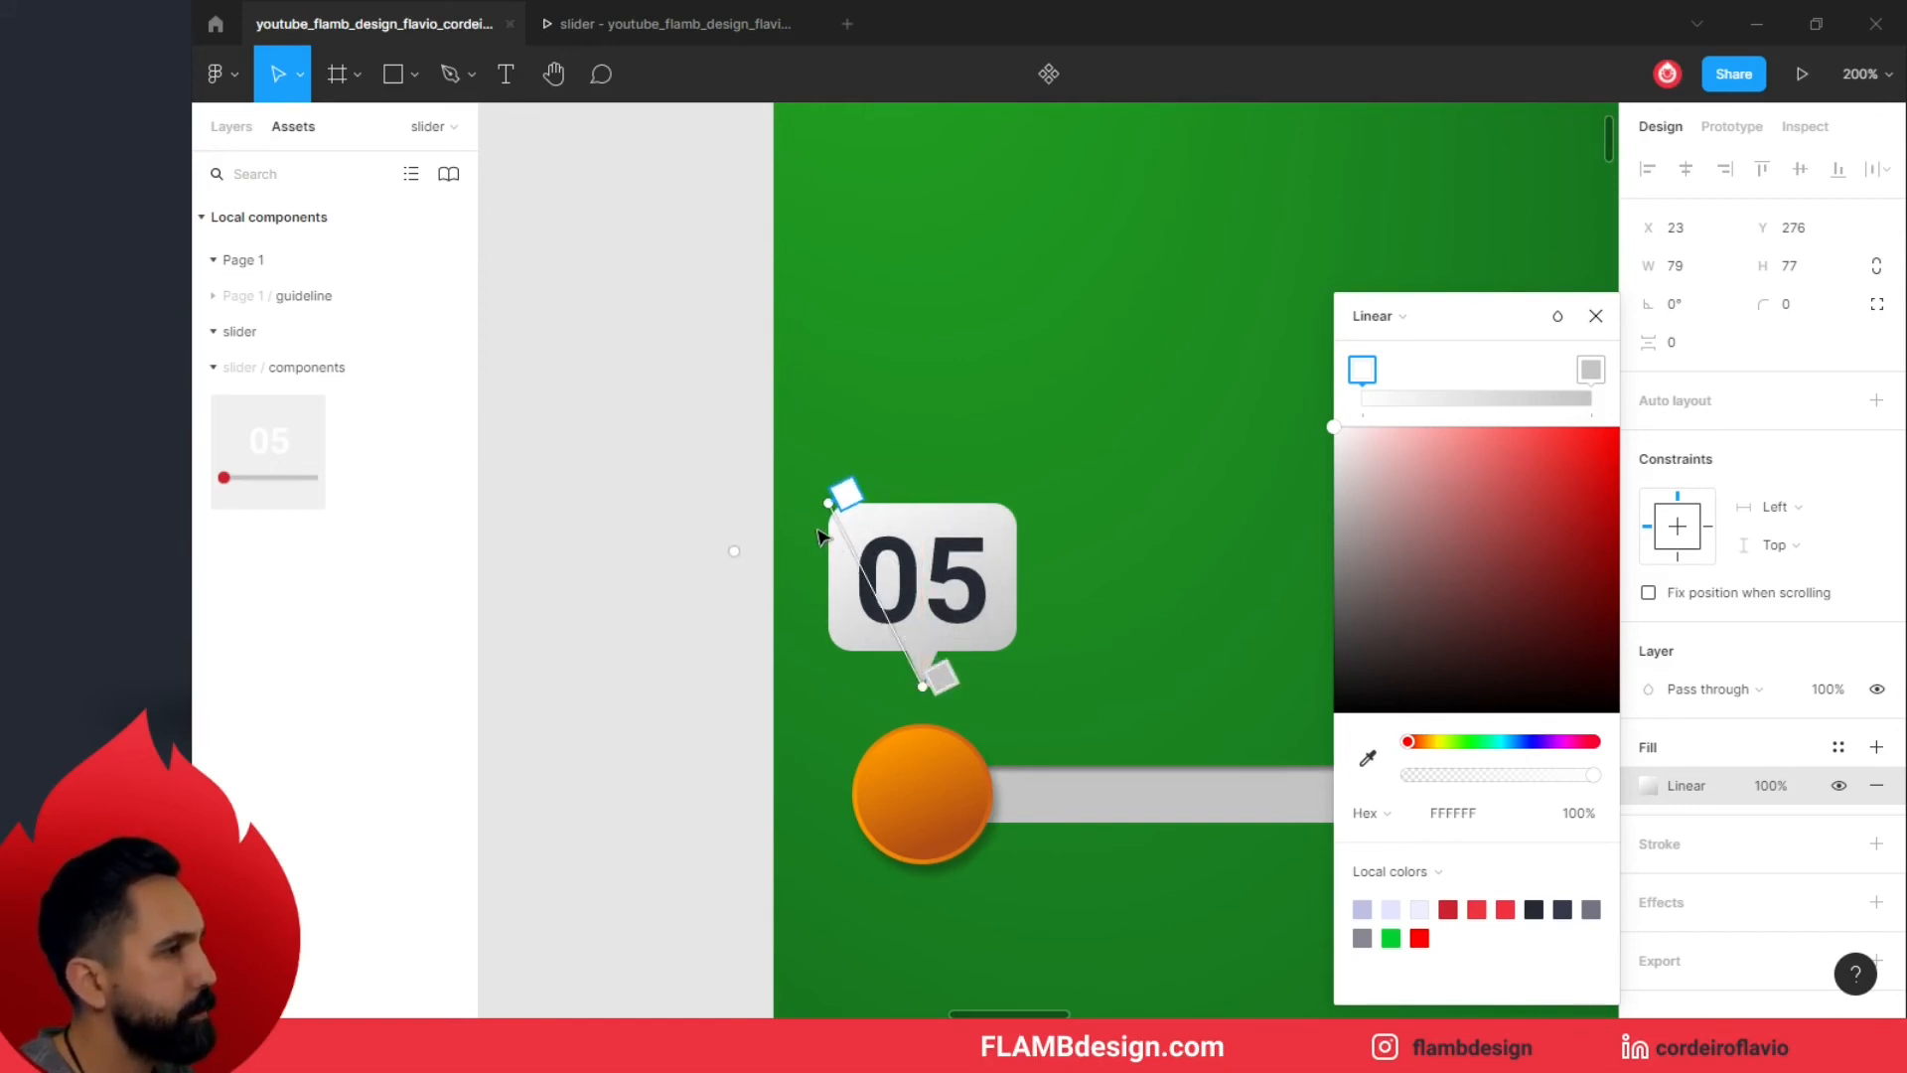
mouse_move(839, 498)
mouse_down()
mouse_move(978, 496)
mouse_move(926, 498)
mouse_up()
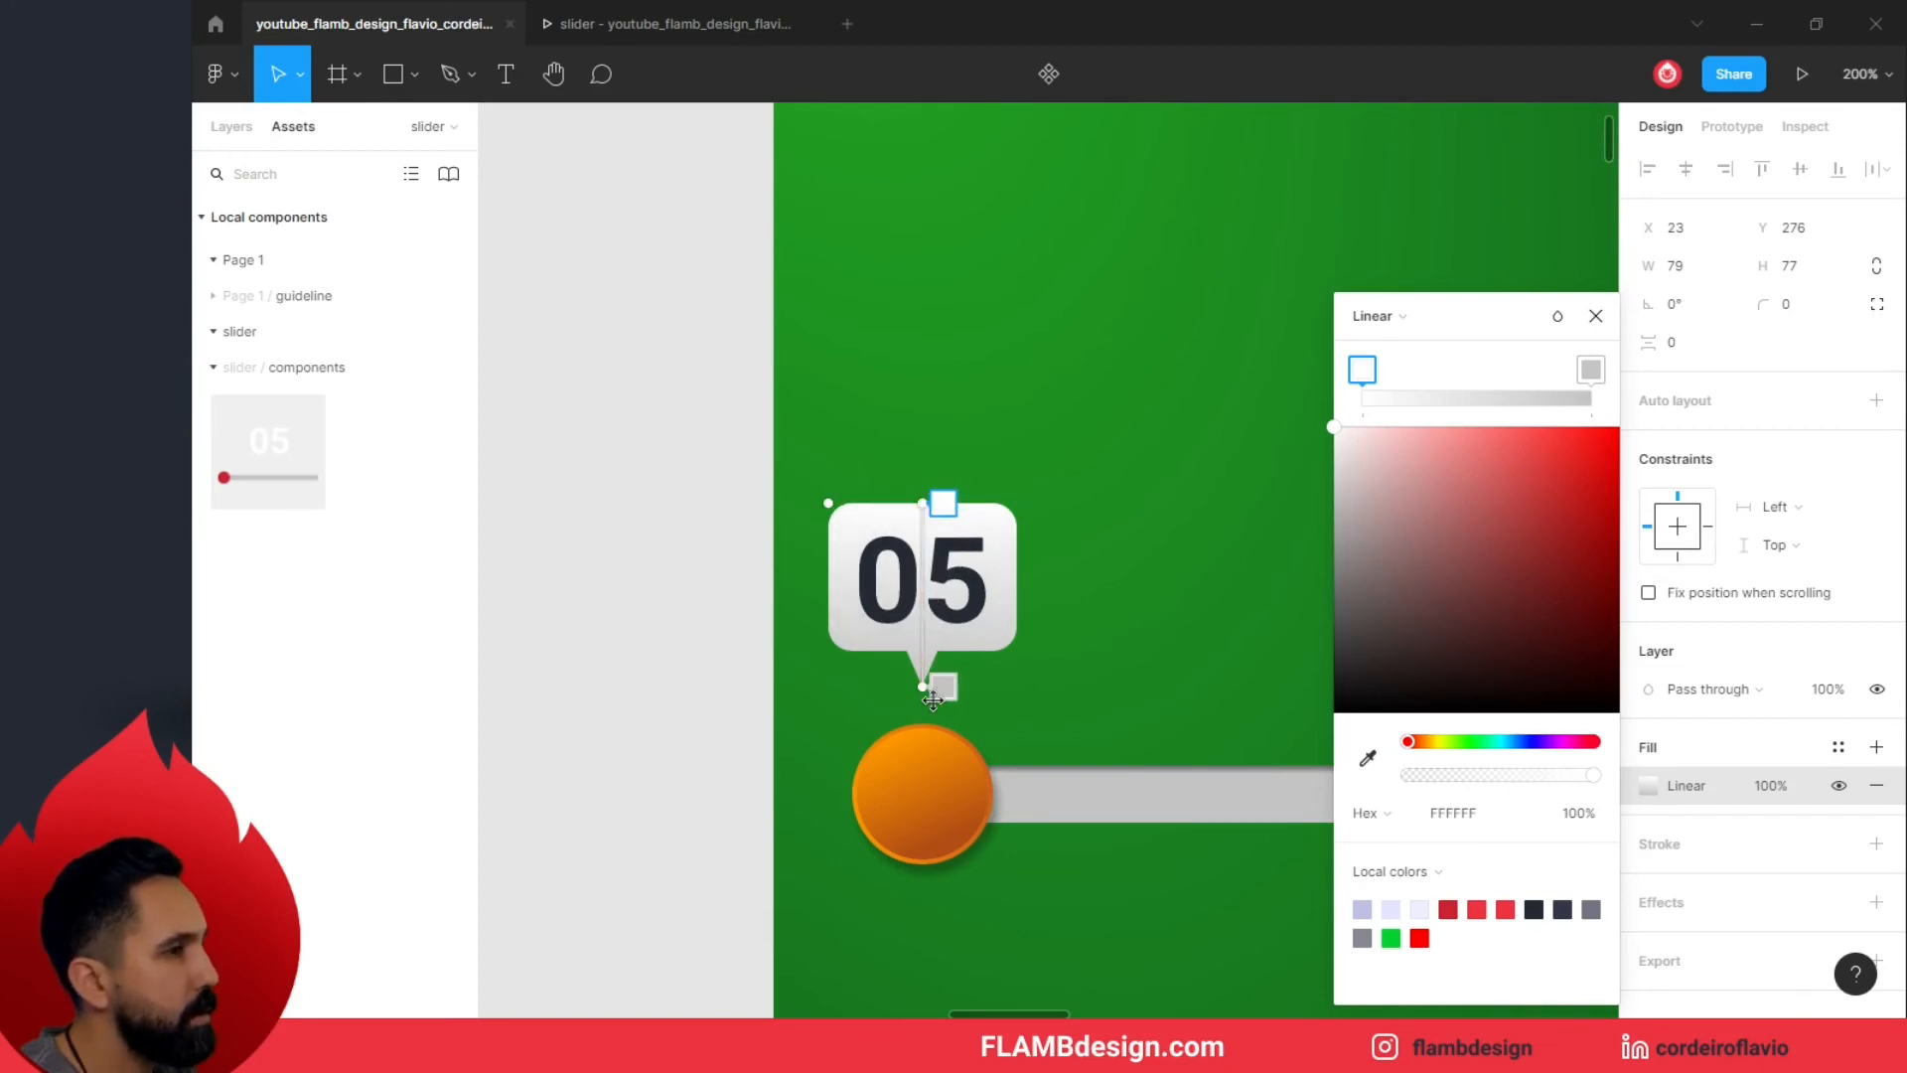
- Shorten the bubble's vertical gradient so its grey end sits near the box's lower edge, and clear the selection
drag(926, 685, 922, 658)
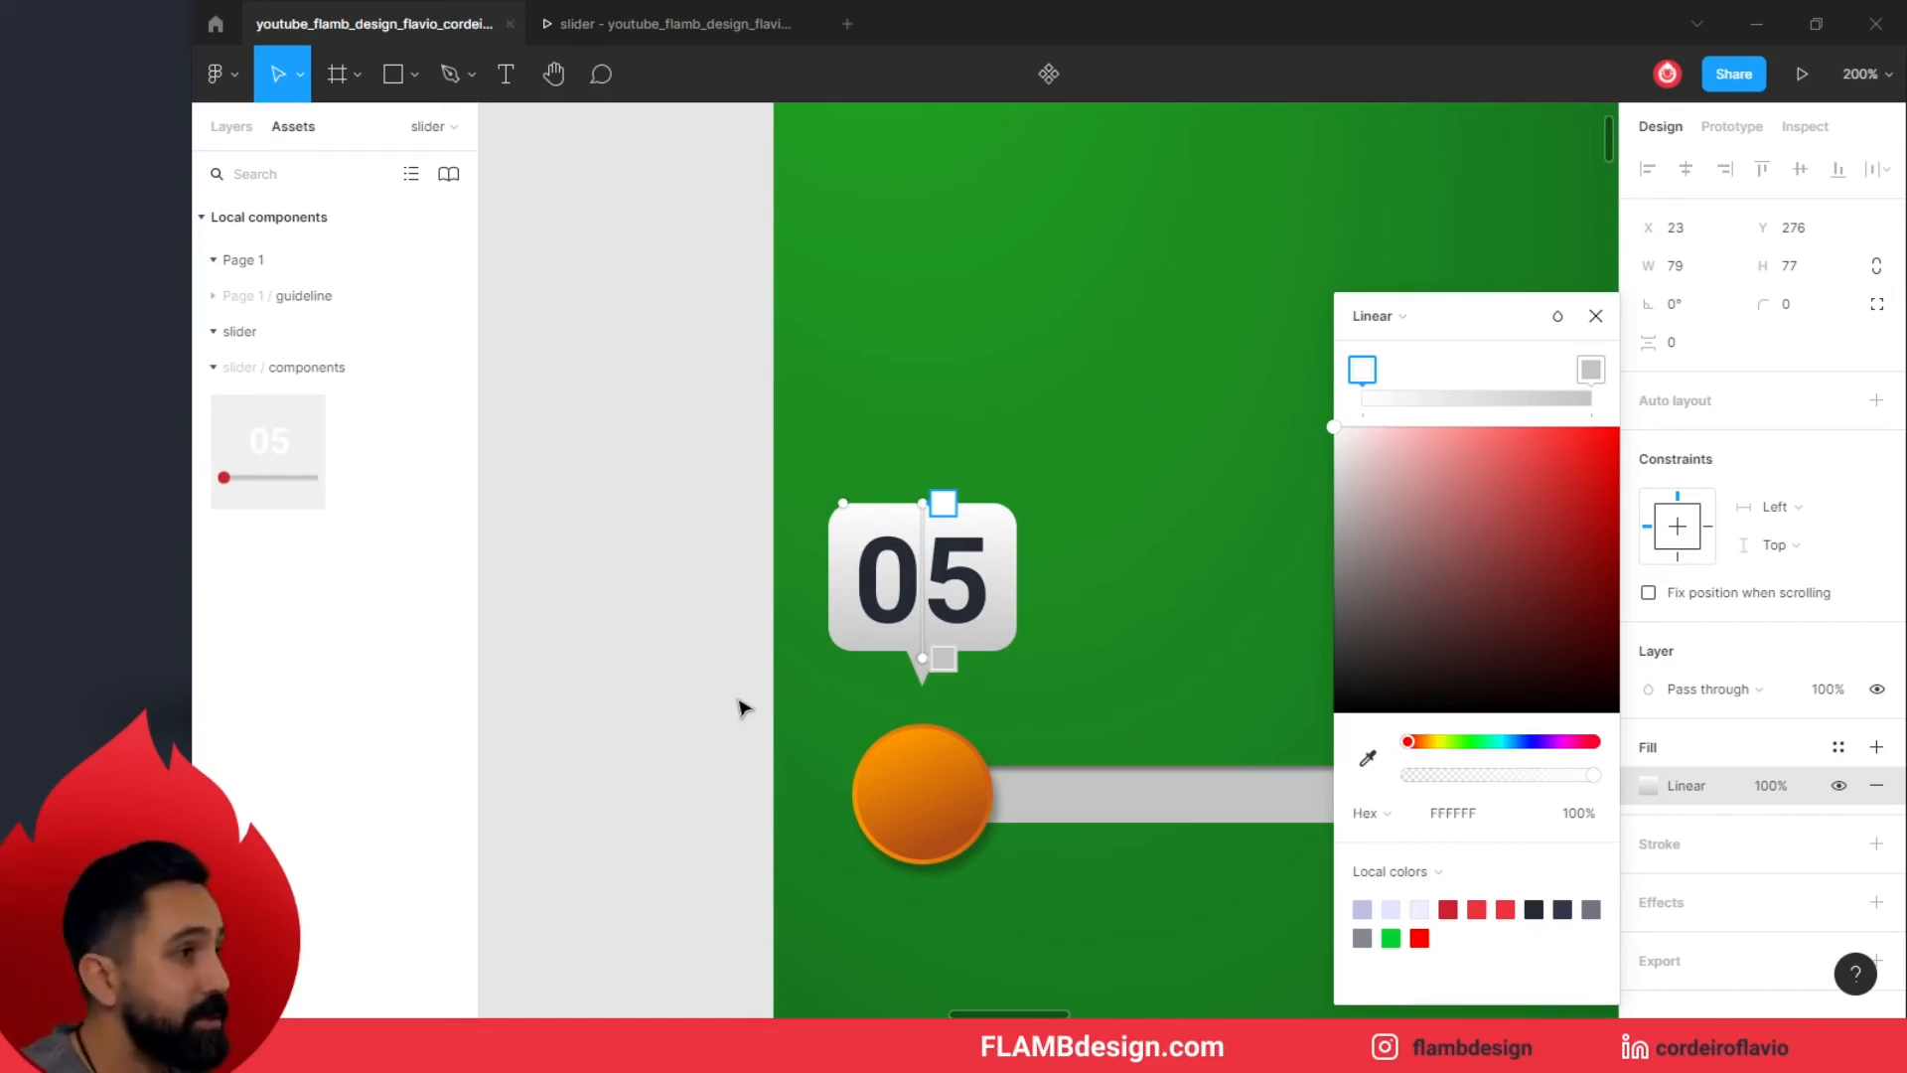
key(Escape)
key(Escape)
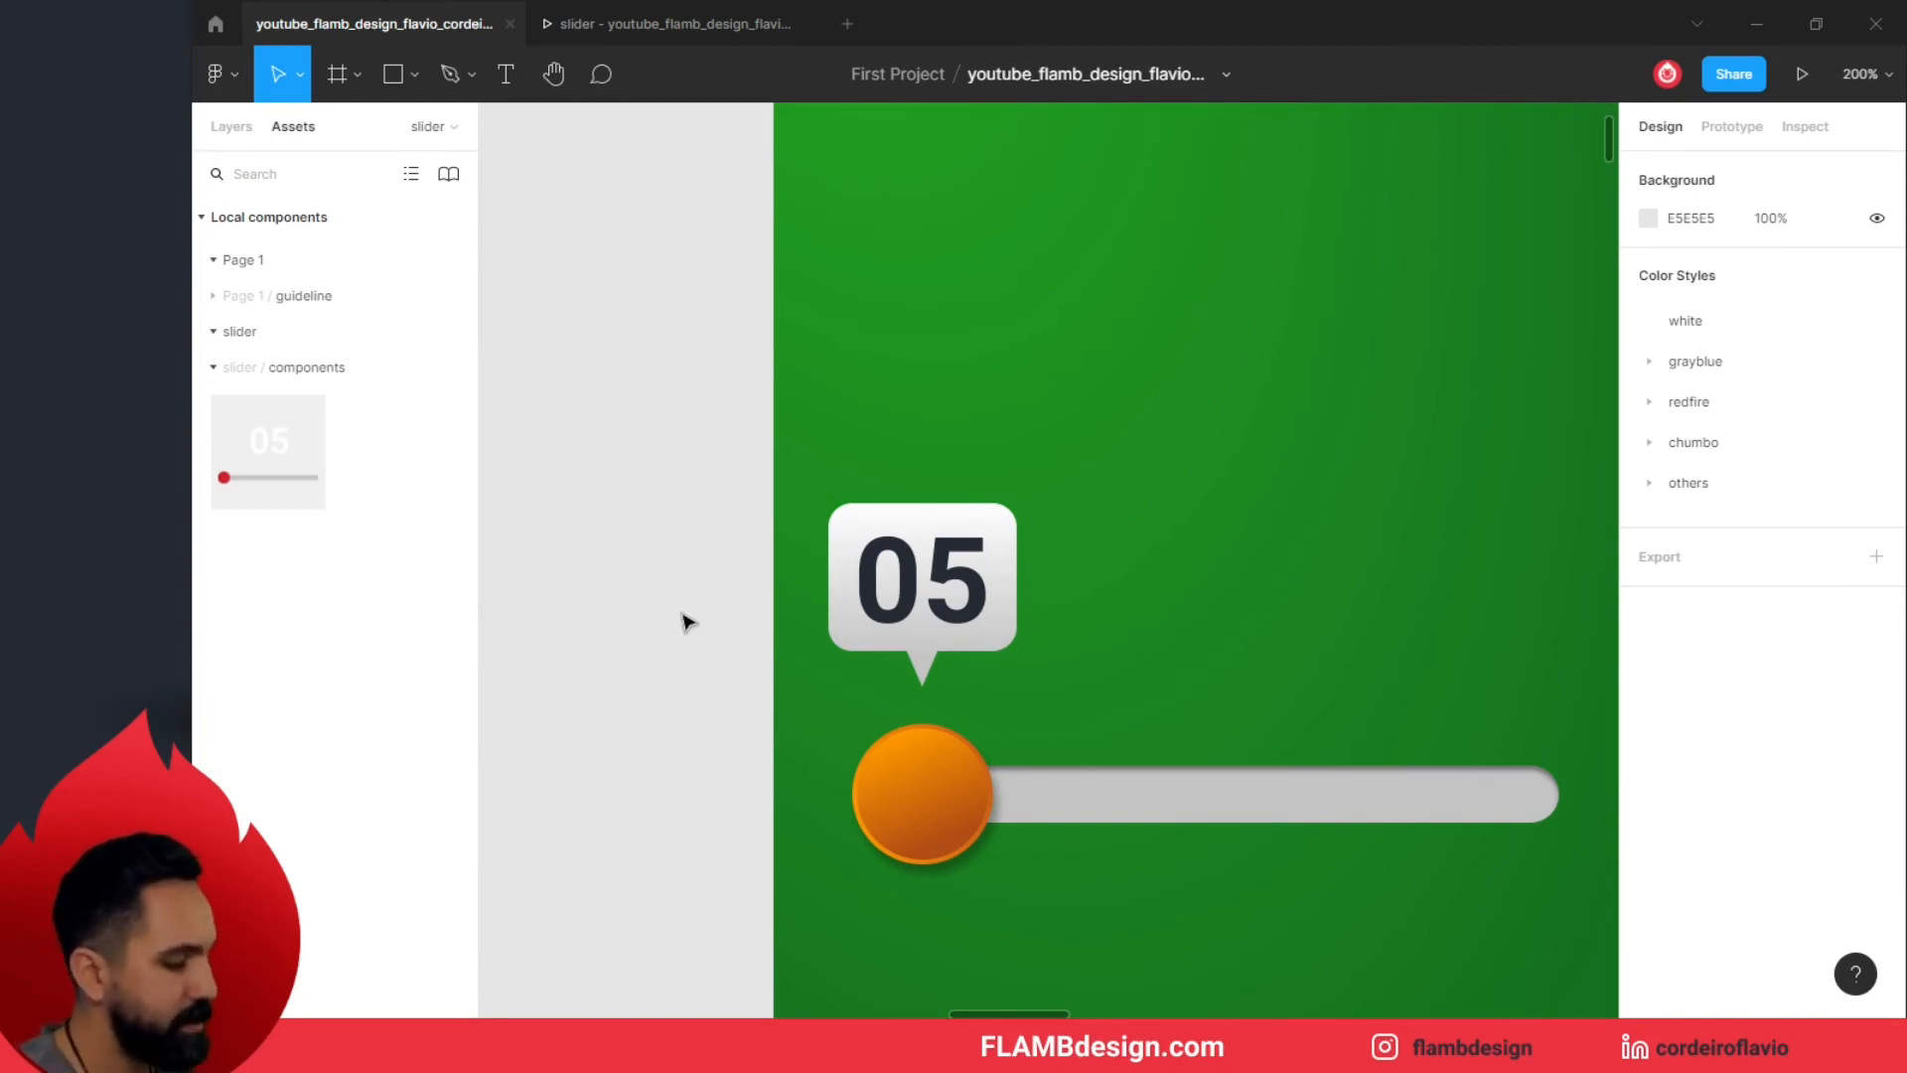
key(minus)
key(minus)
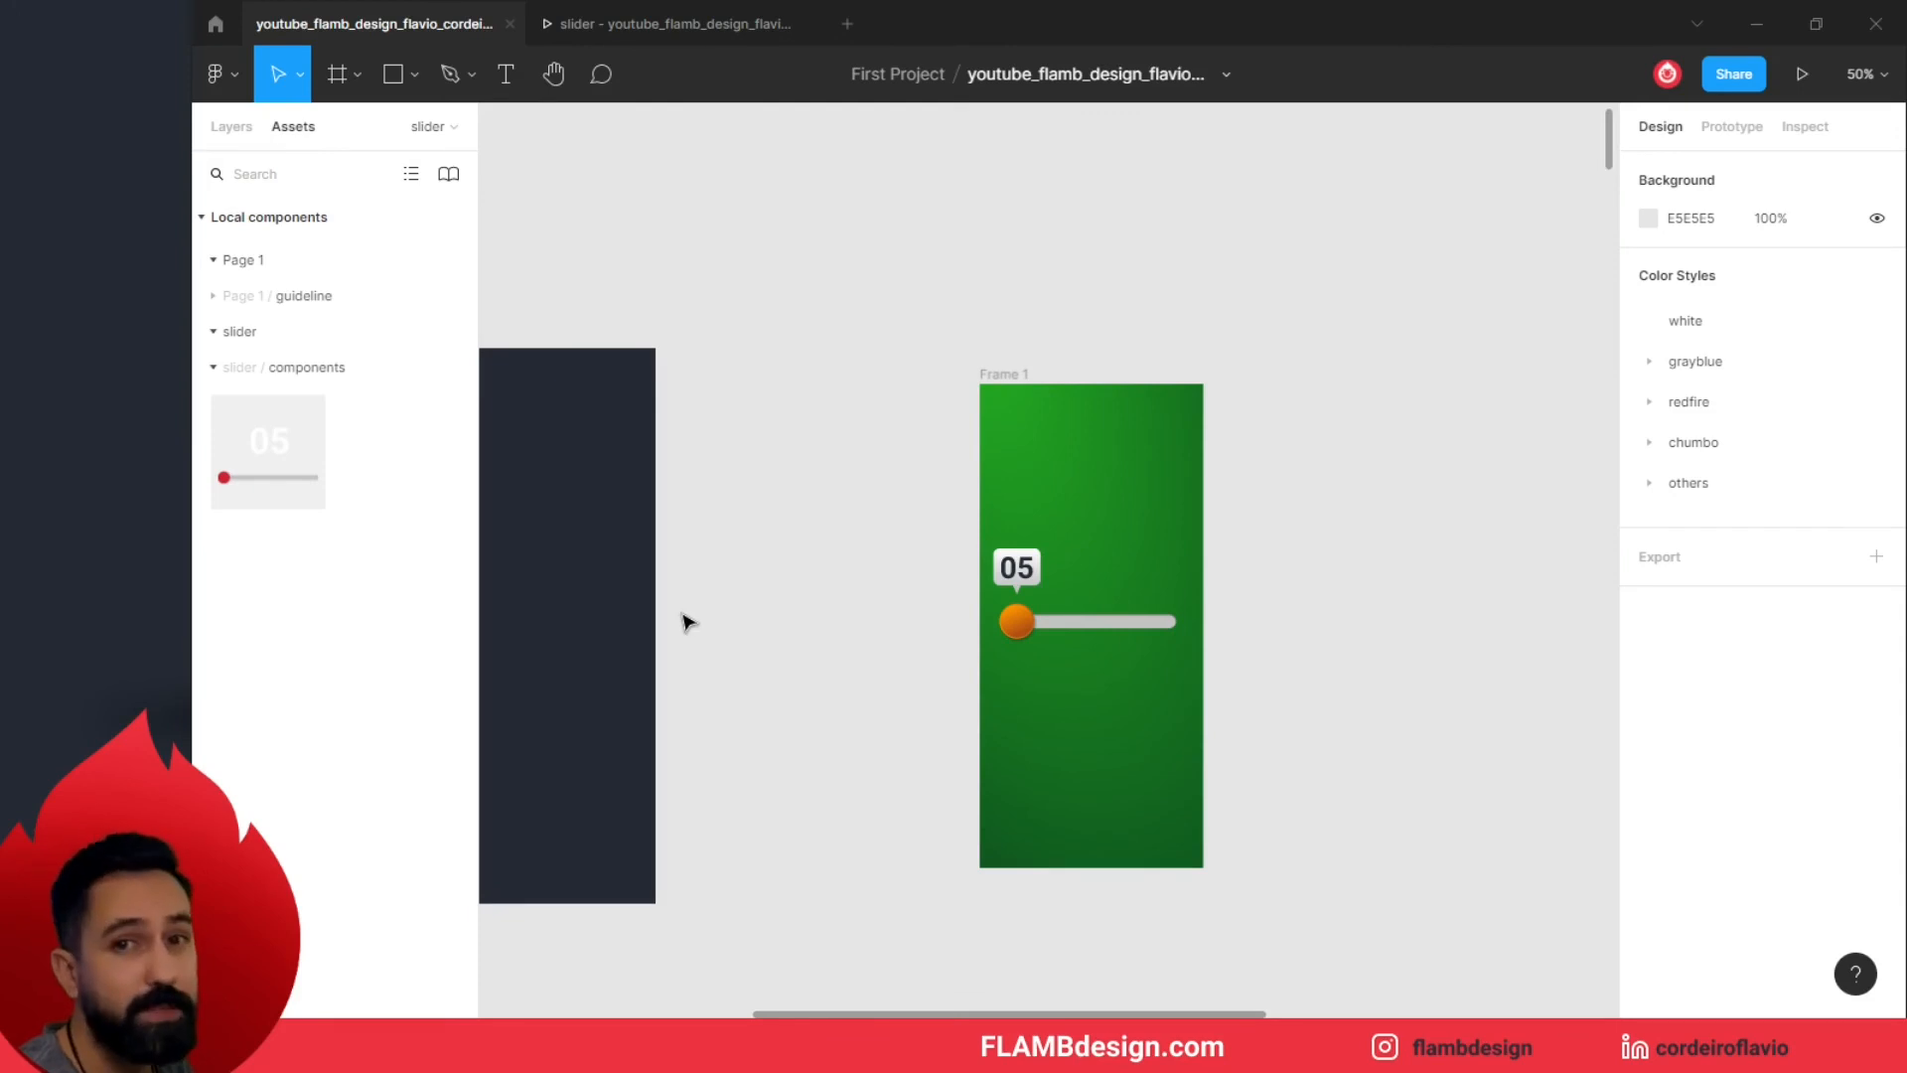
key(plus)
key(plus)
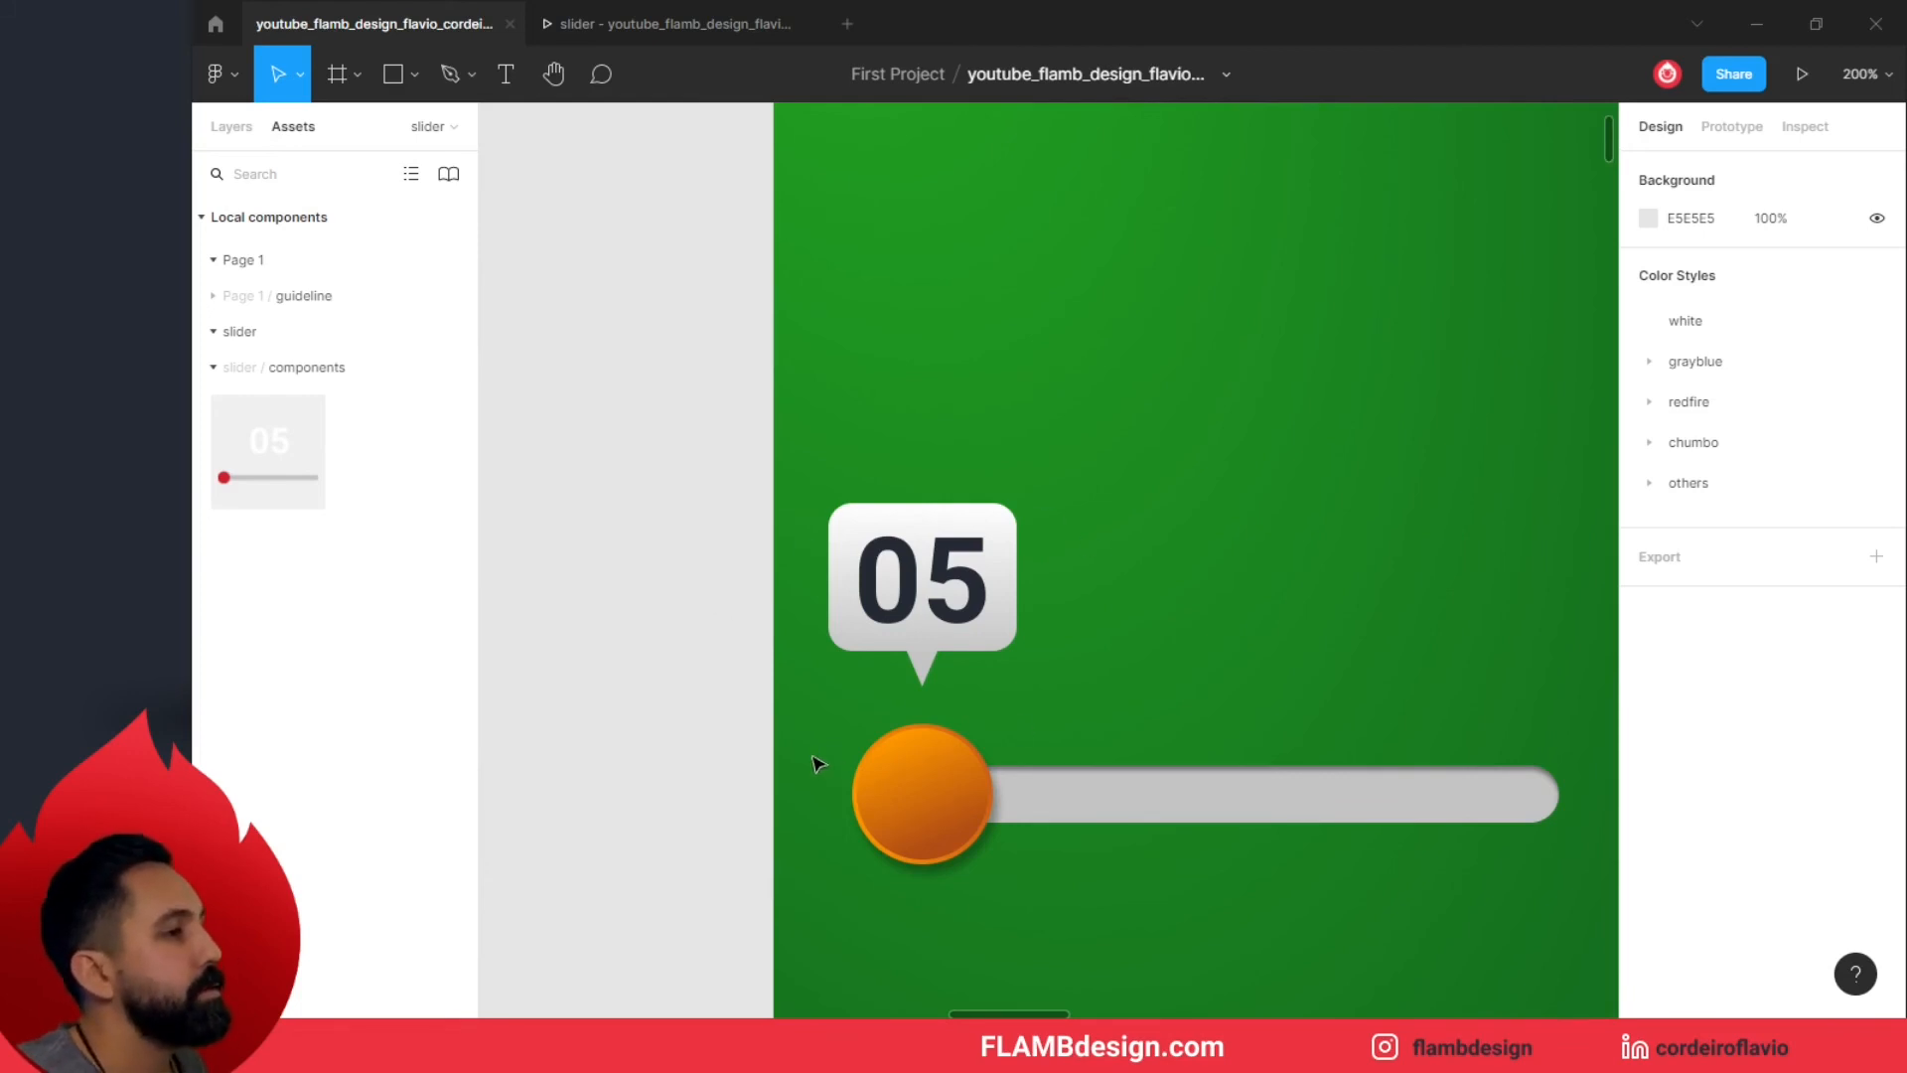
- Add a 1 px stroke to the speech bubble and align it to the outside
click(1009, 514)
scroll(1009, 533, up, 3)
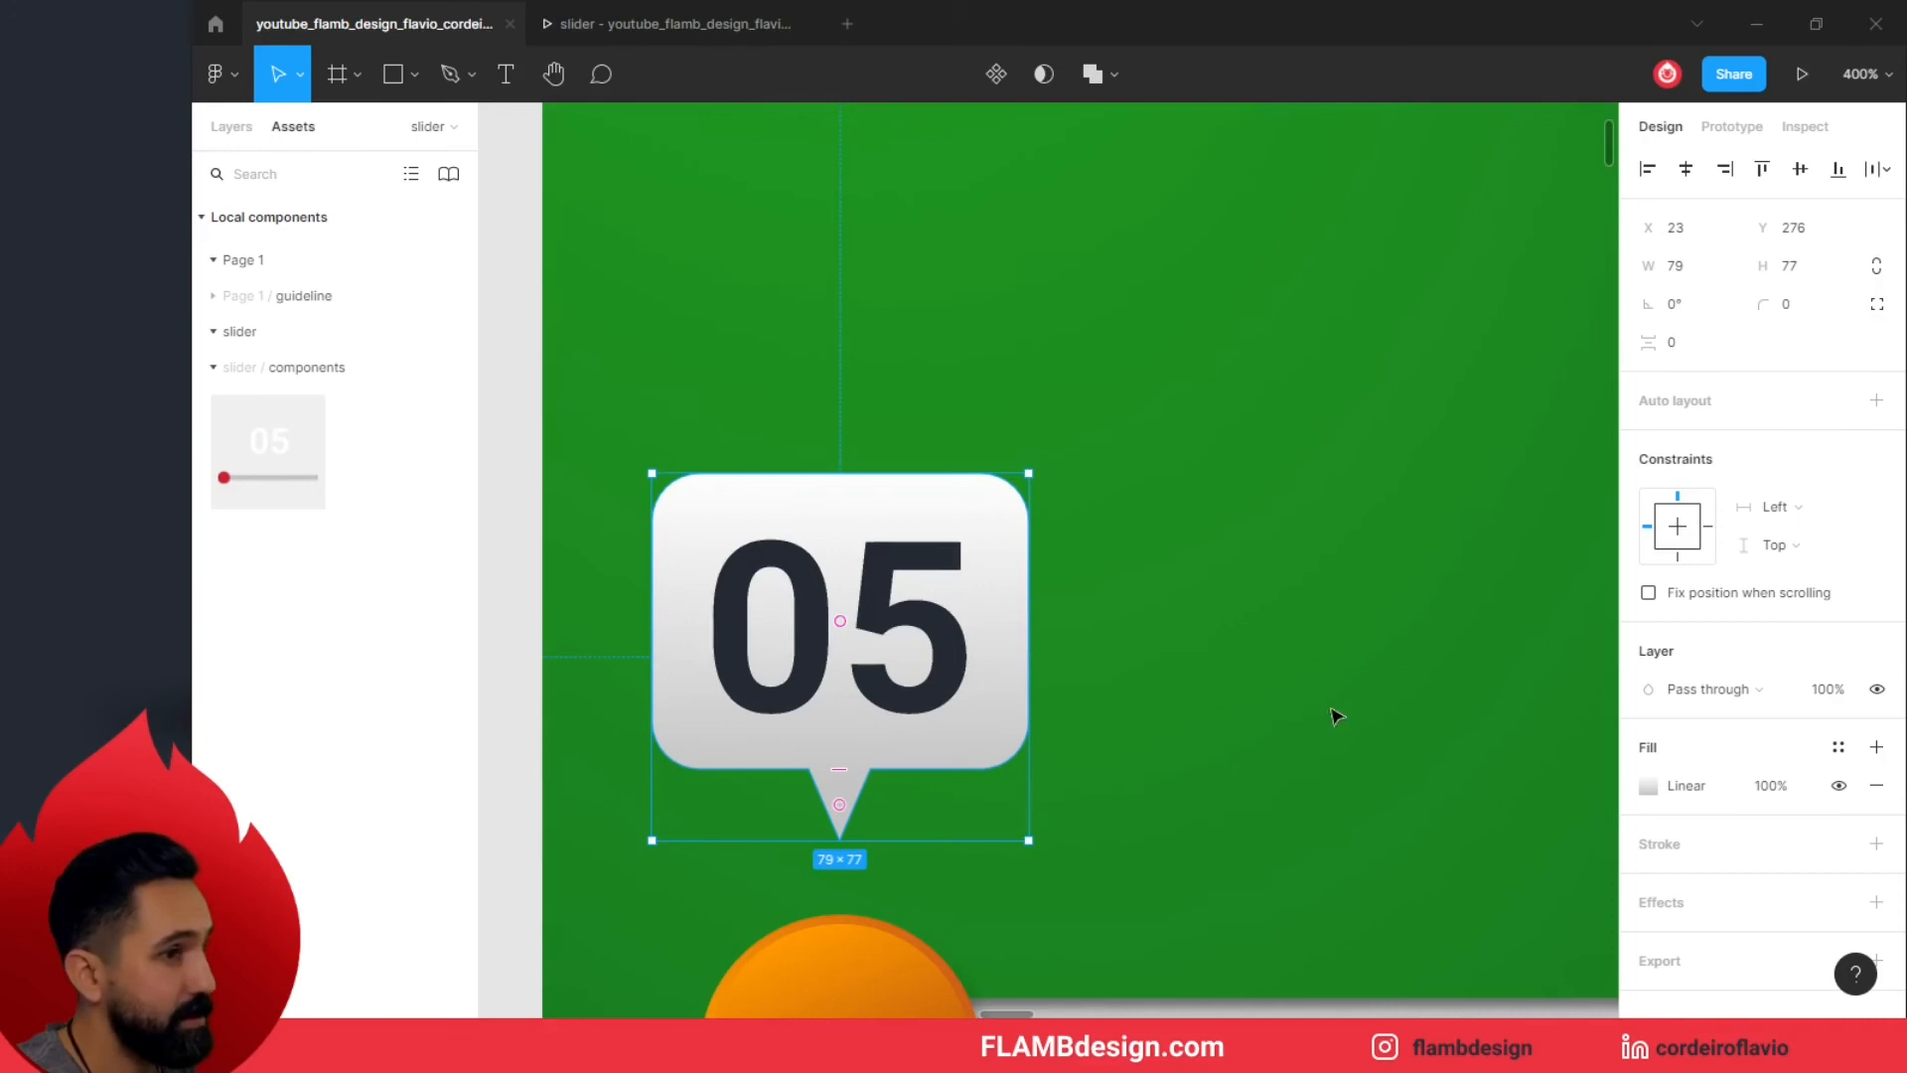
click(1876, 844)
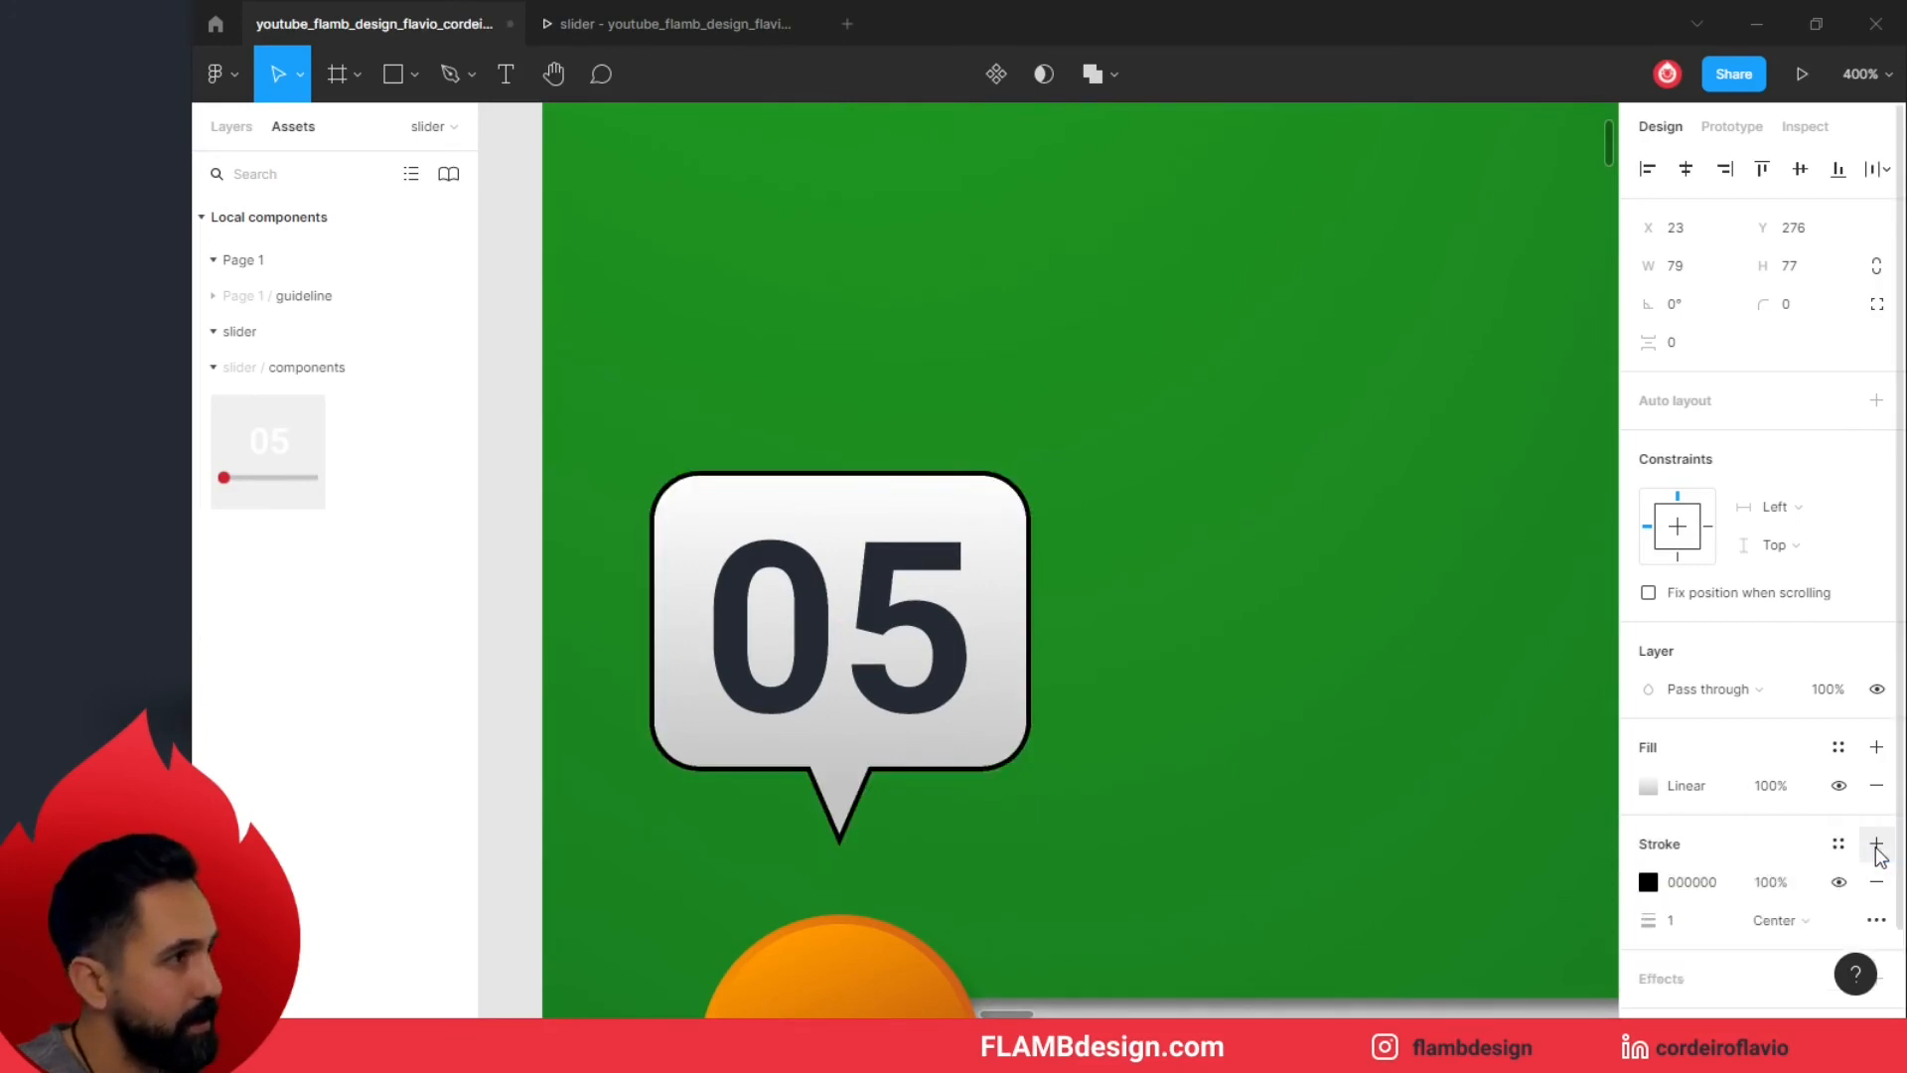
click(1778, 924)
click(1791, 973)
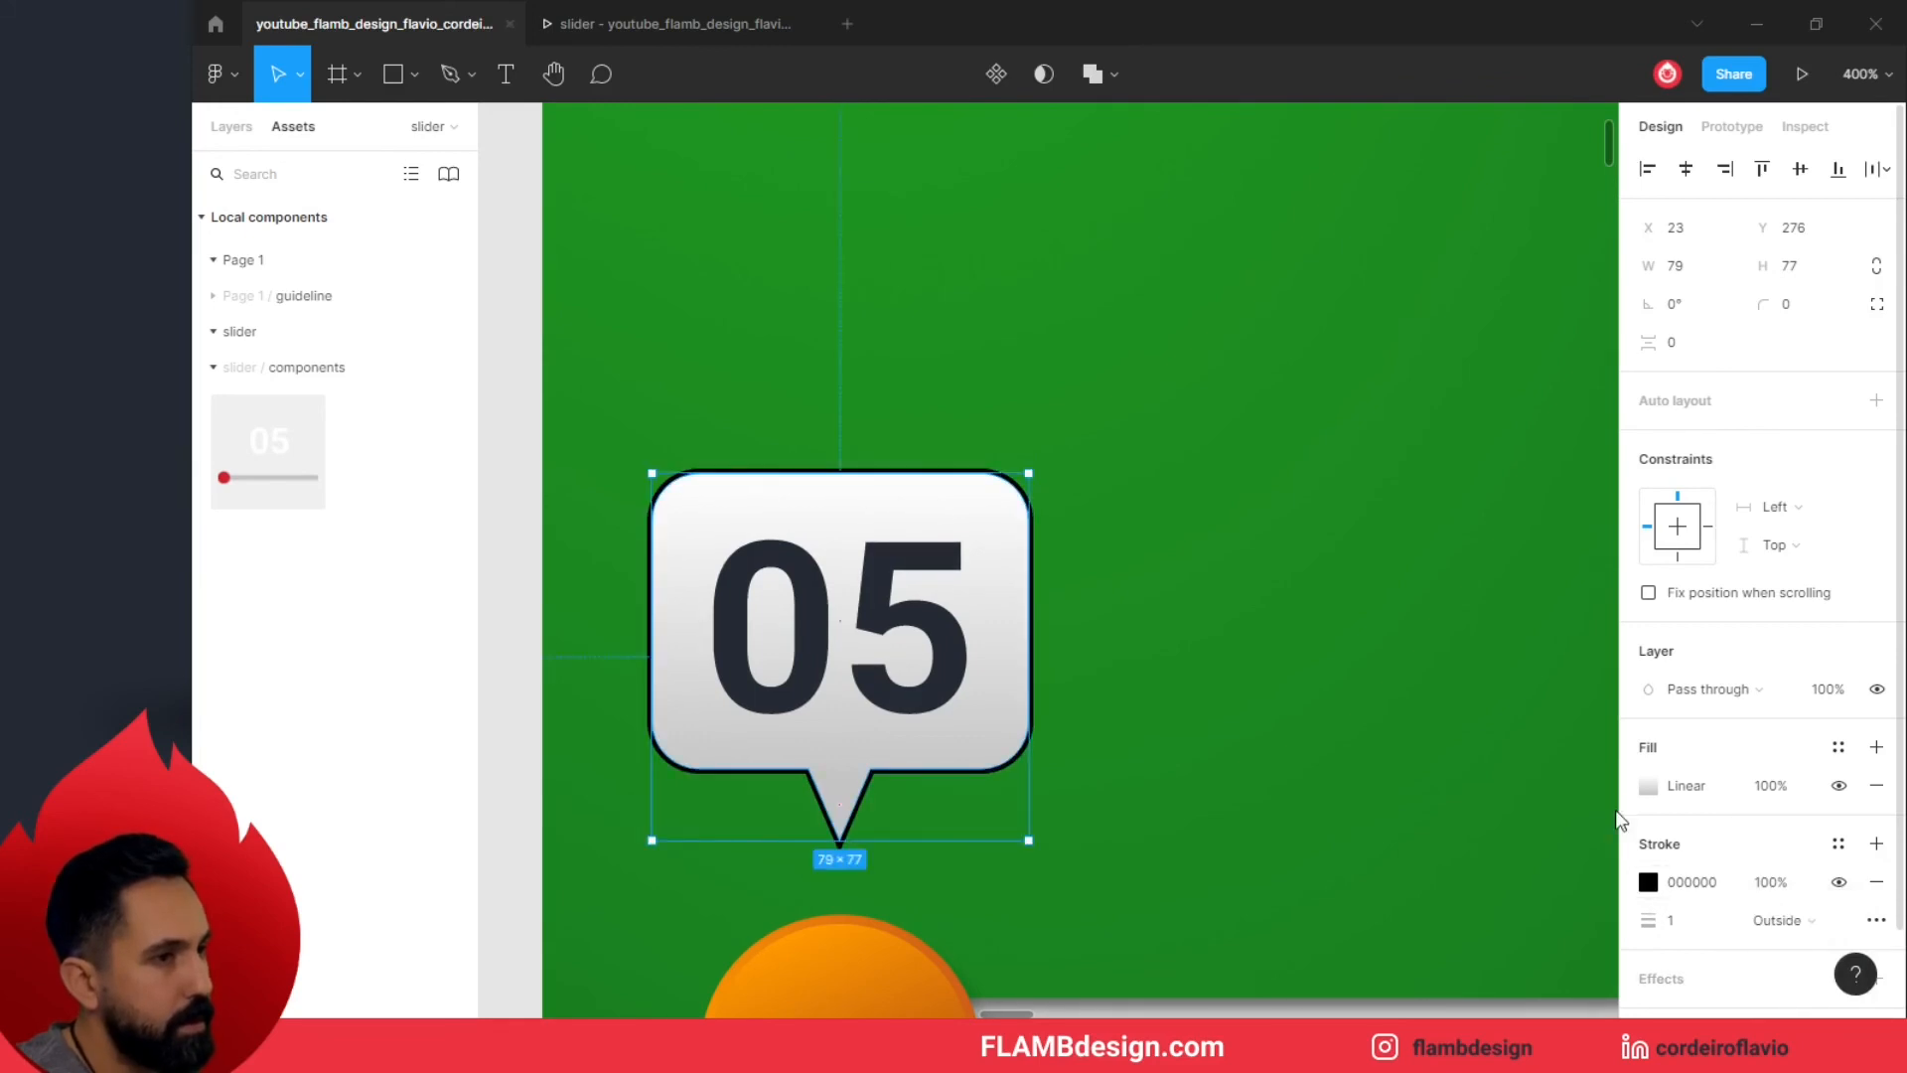
- Copy the bubble's linear gradient fill into its stroke and remove the black 000000 stroke
click(1630, 788)
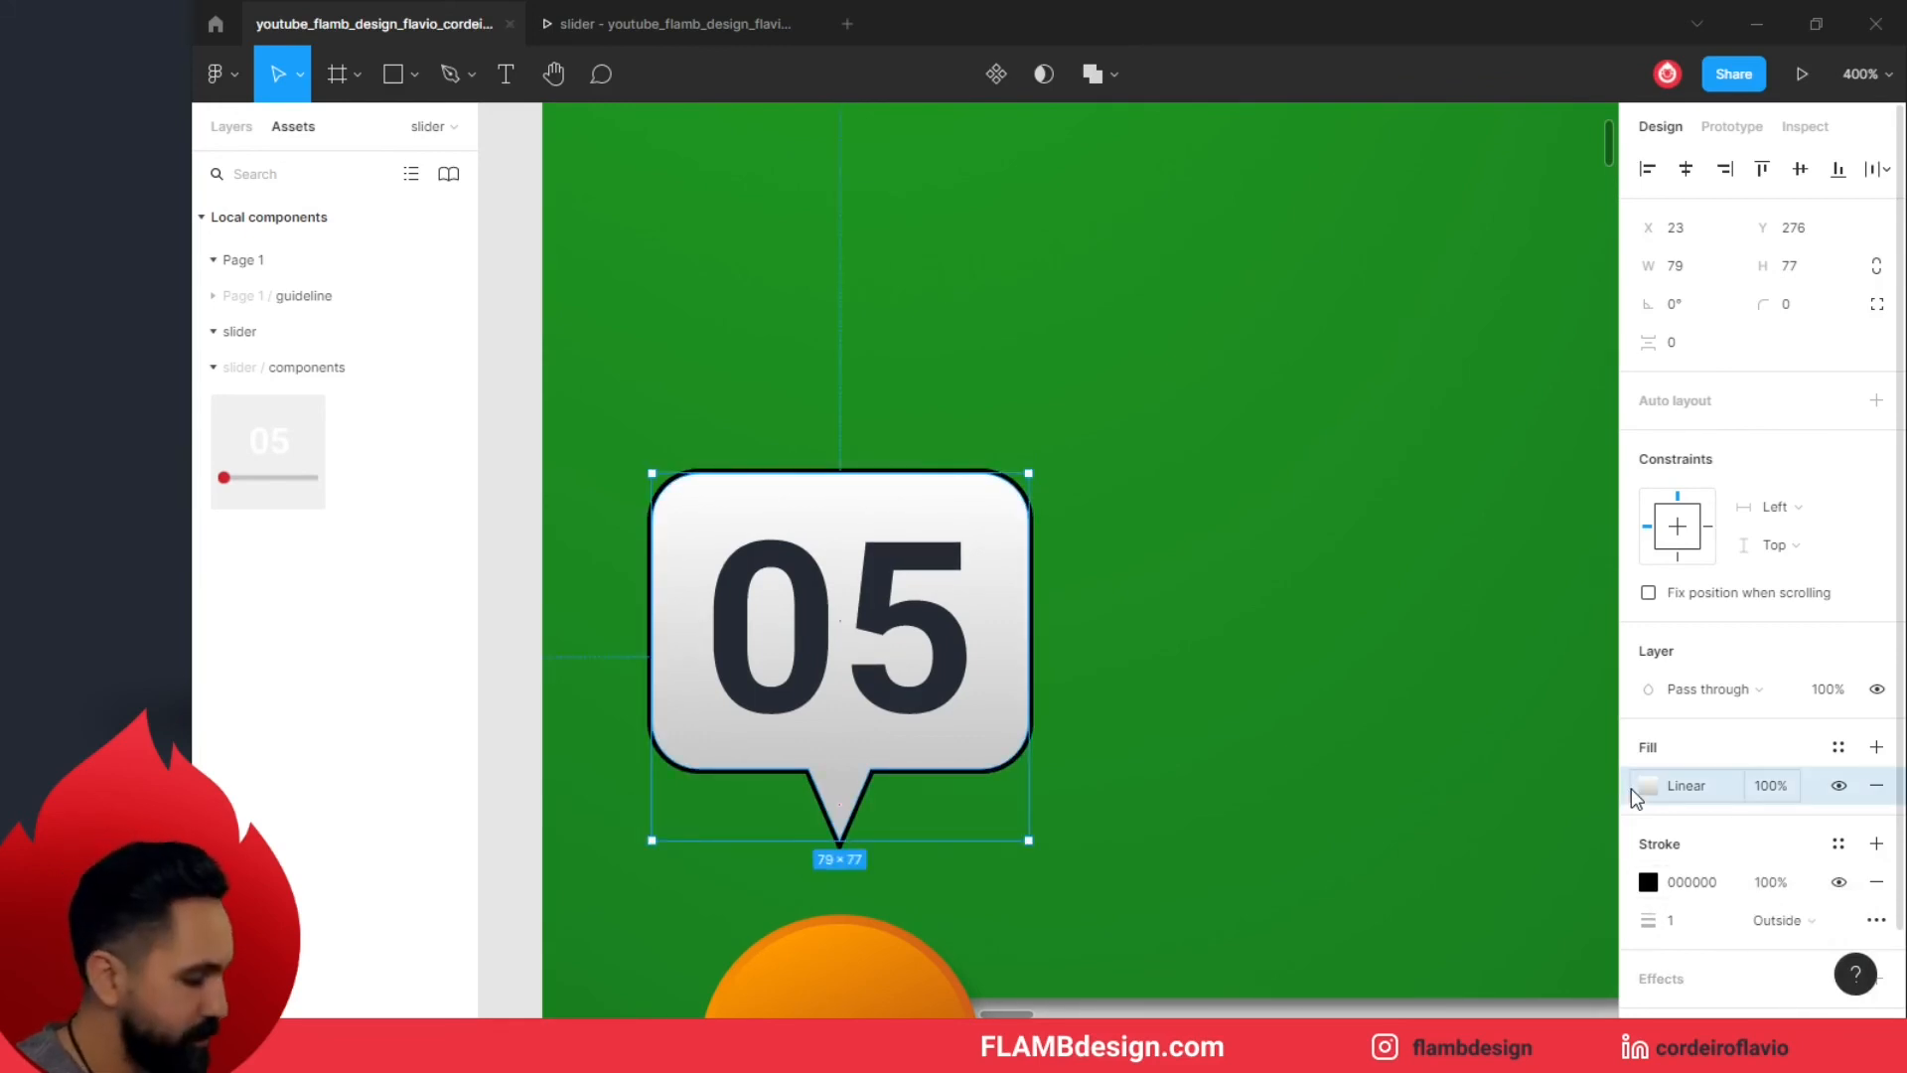
click(1625, 890)
key(ctrl+v)
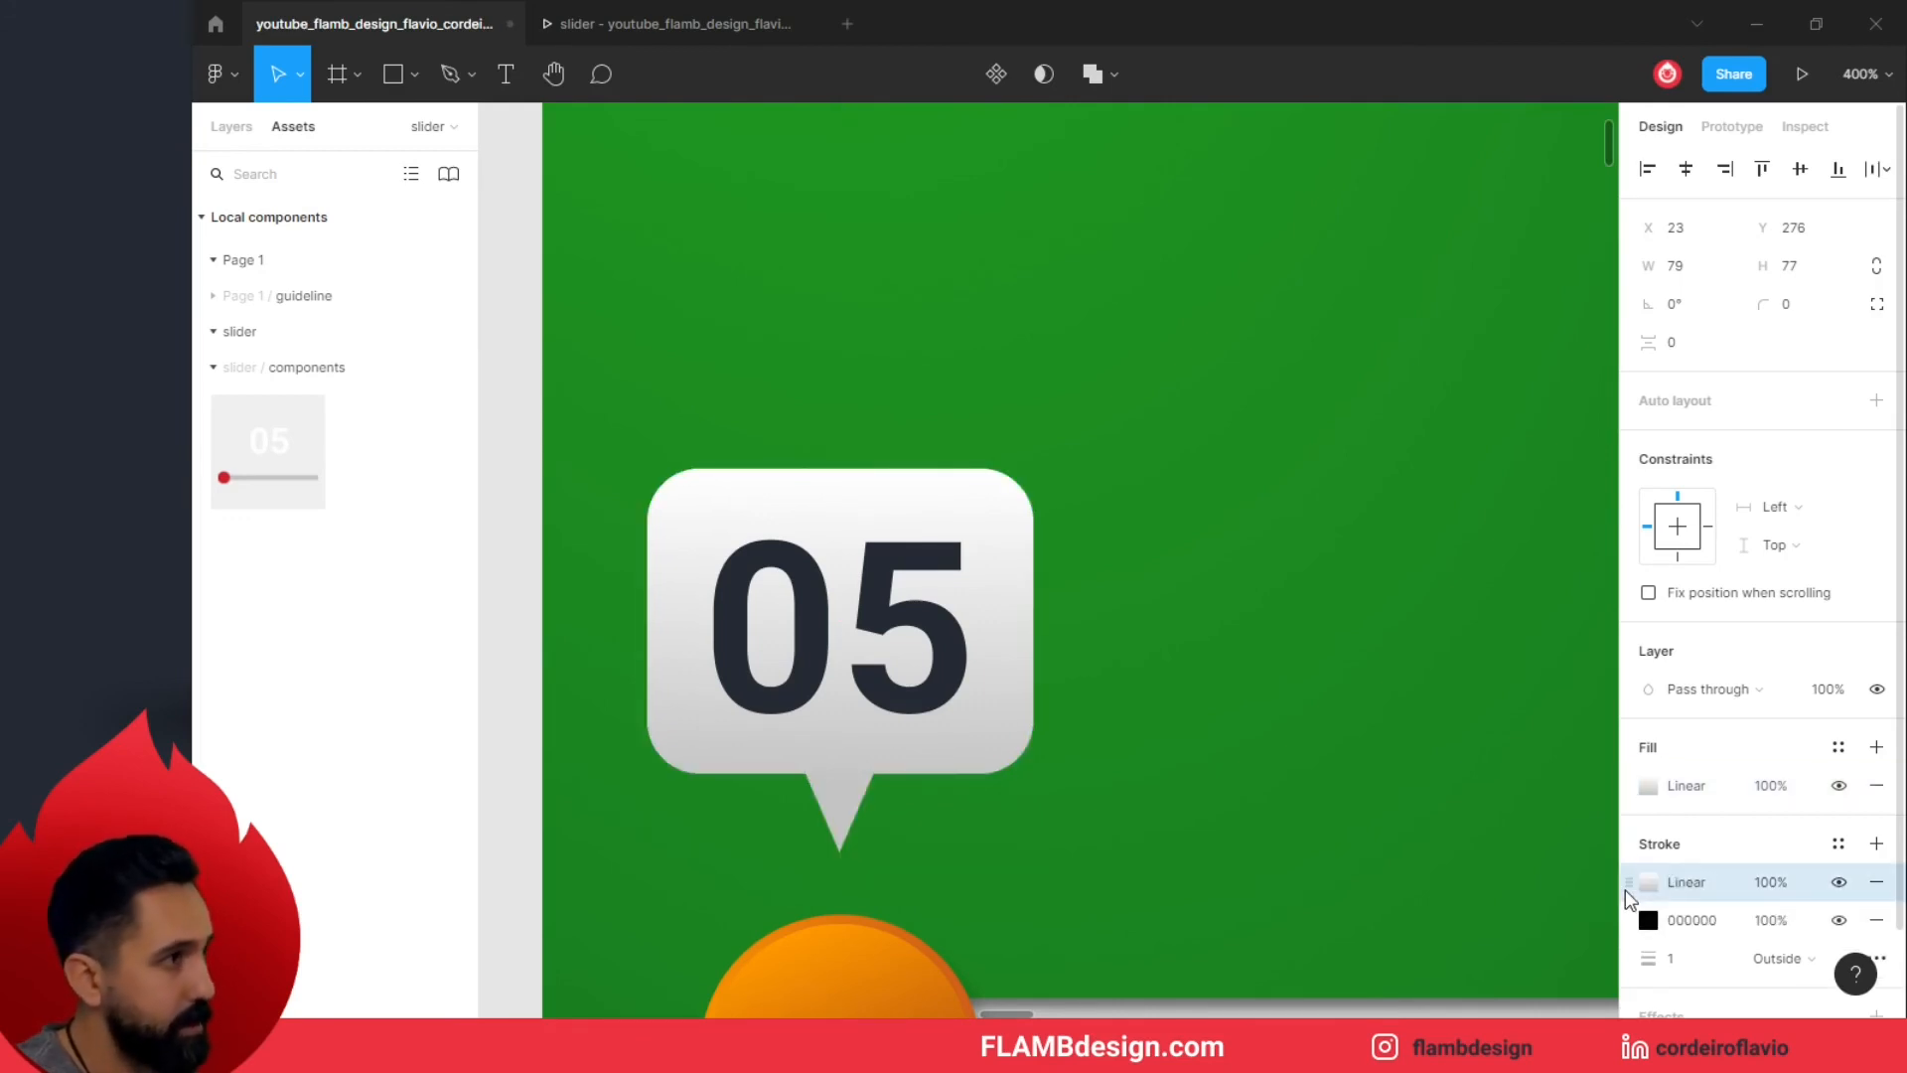
click(1864, 922)
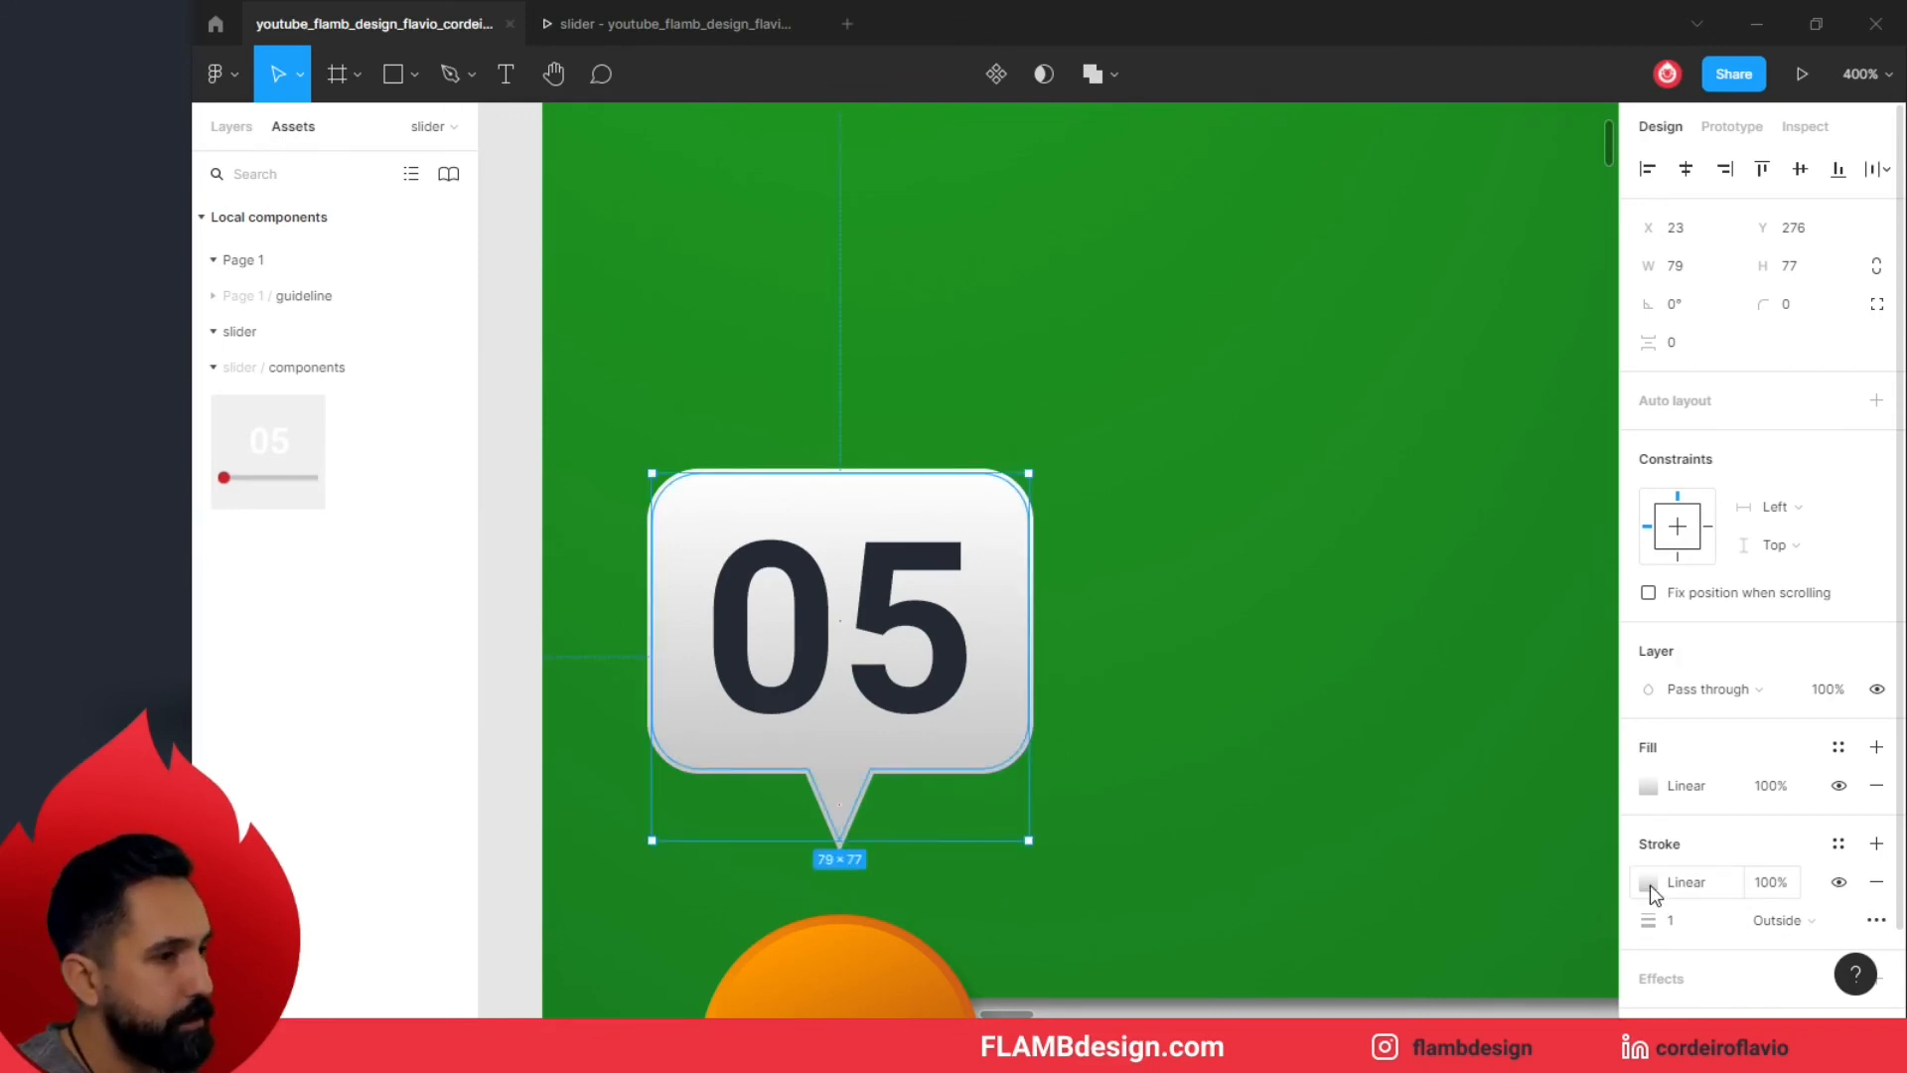
- Reverse the stroke gradient diagonally, with white beyond the bubble's lower-right corner and grey towards its upper left, and deselect the bubble
click(1648, 883)
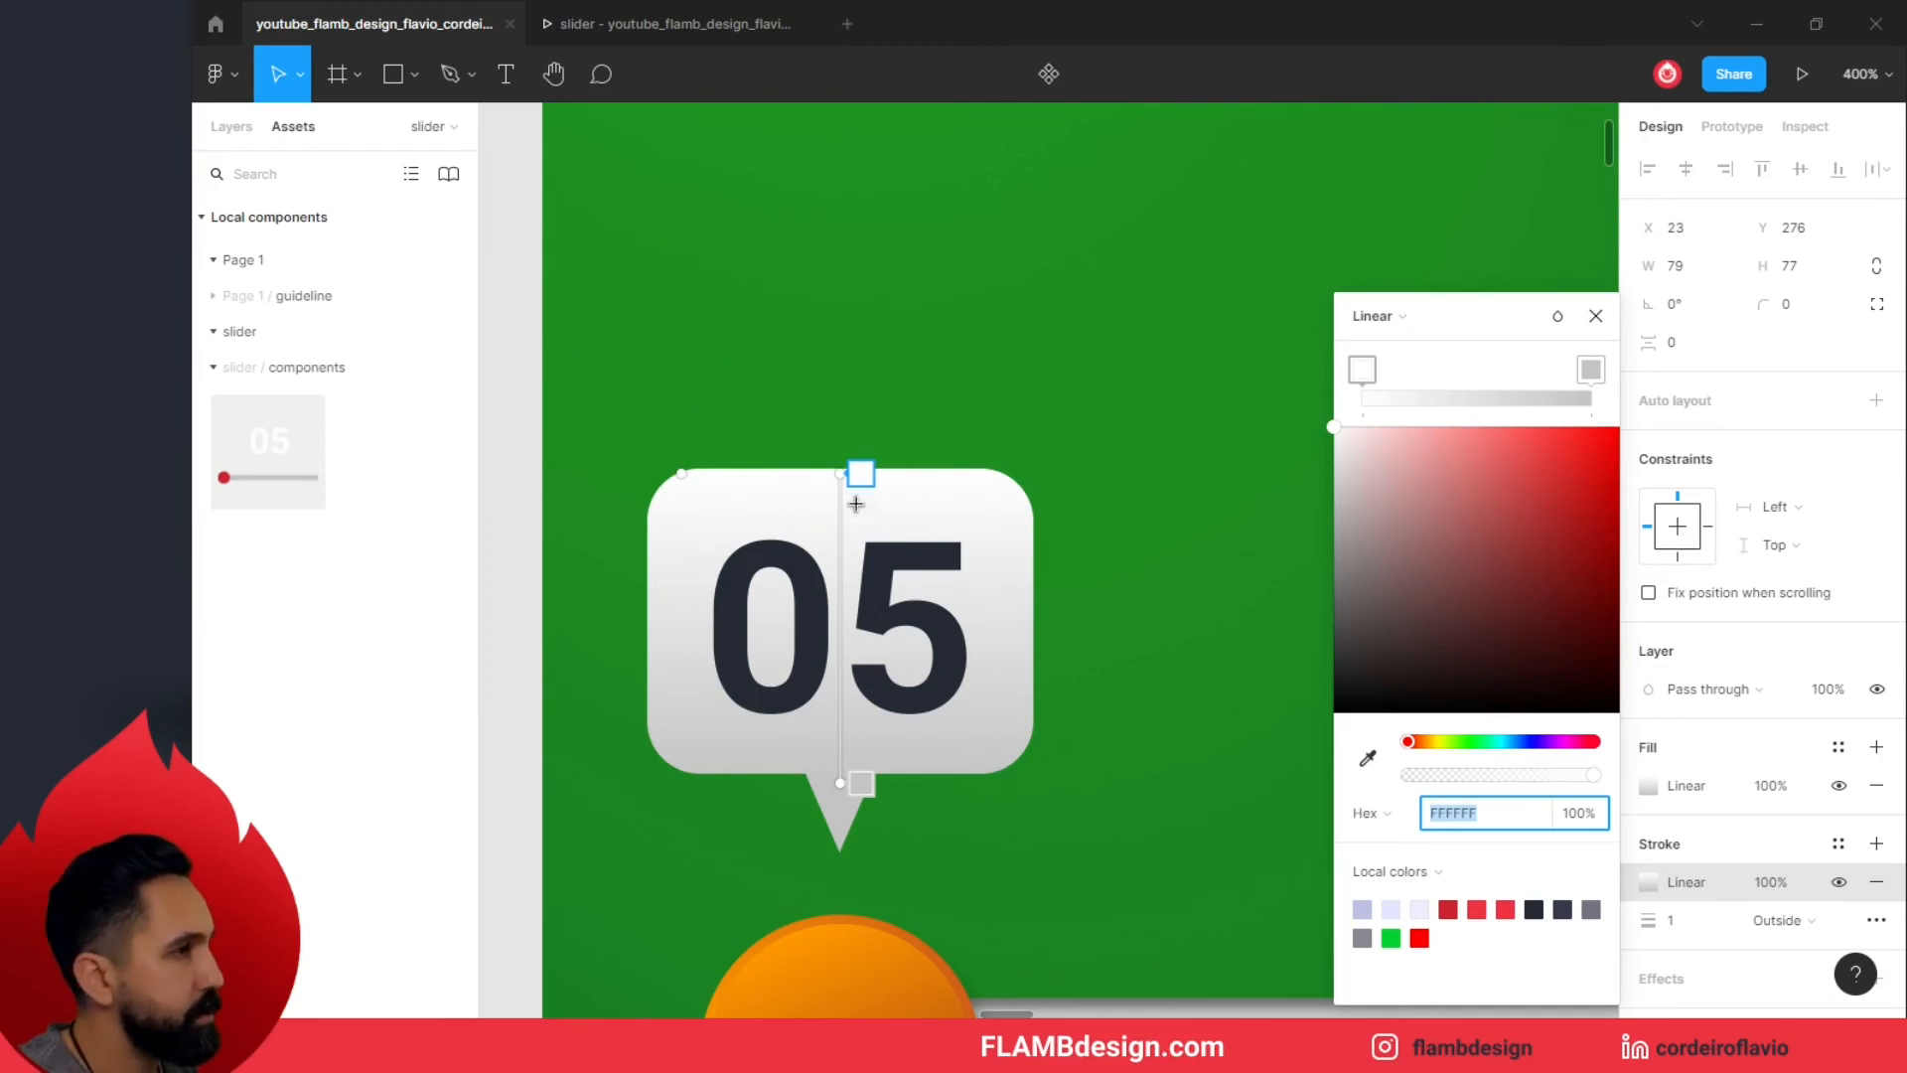
drag(856, 477, 1086, 809)
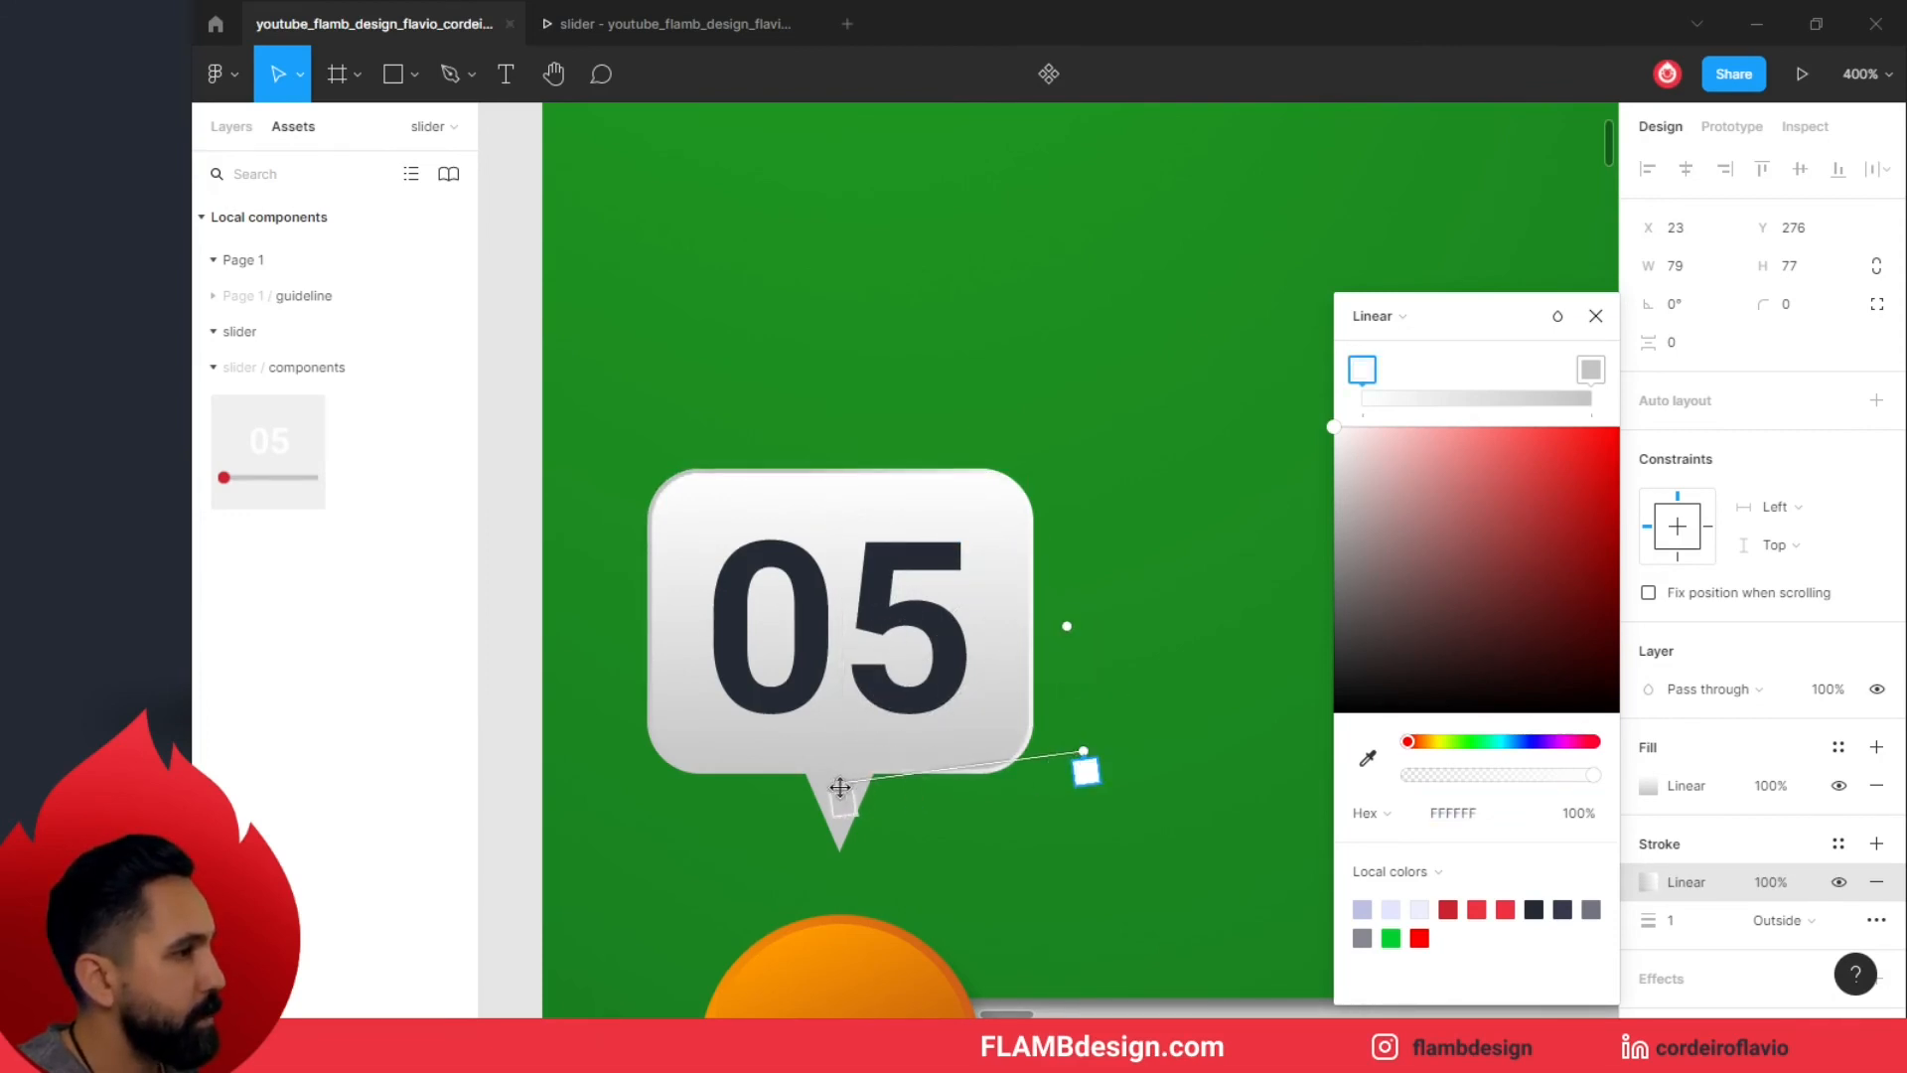
drag(846, 785, 738, 594)
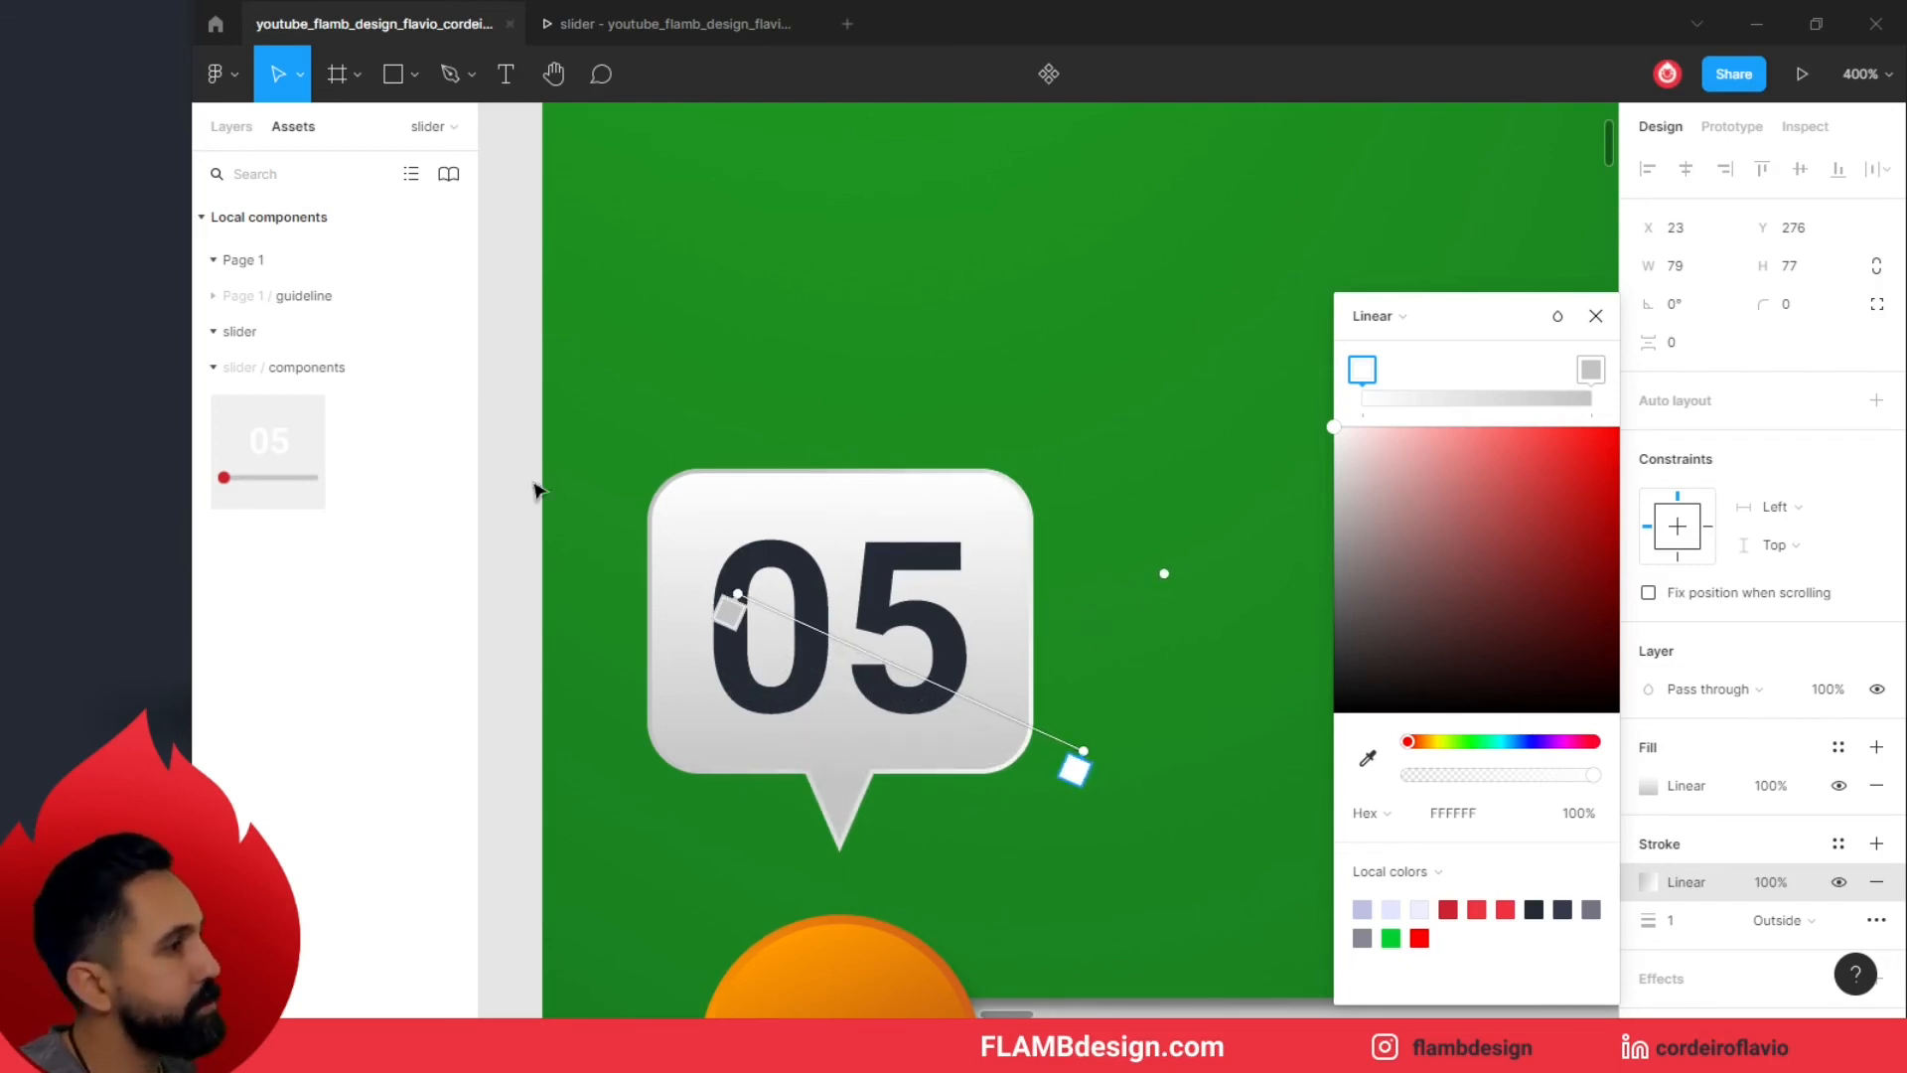
key(Escape)
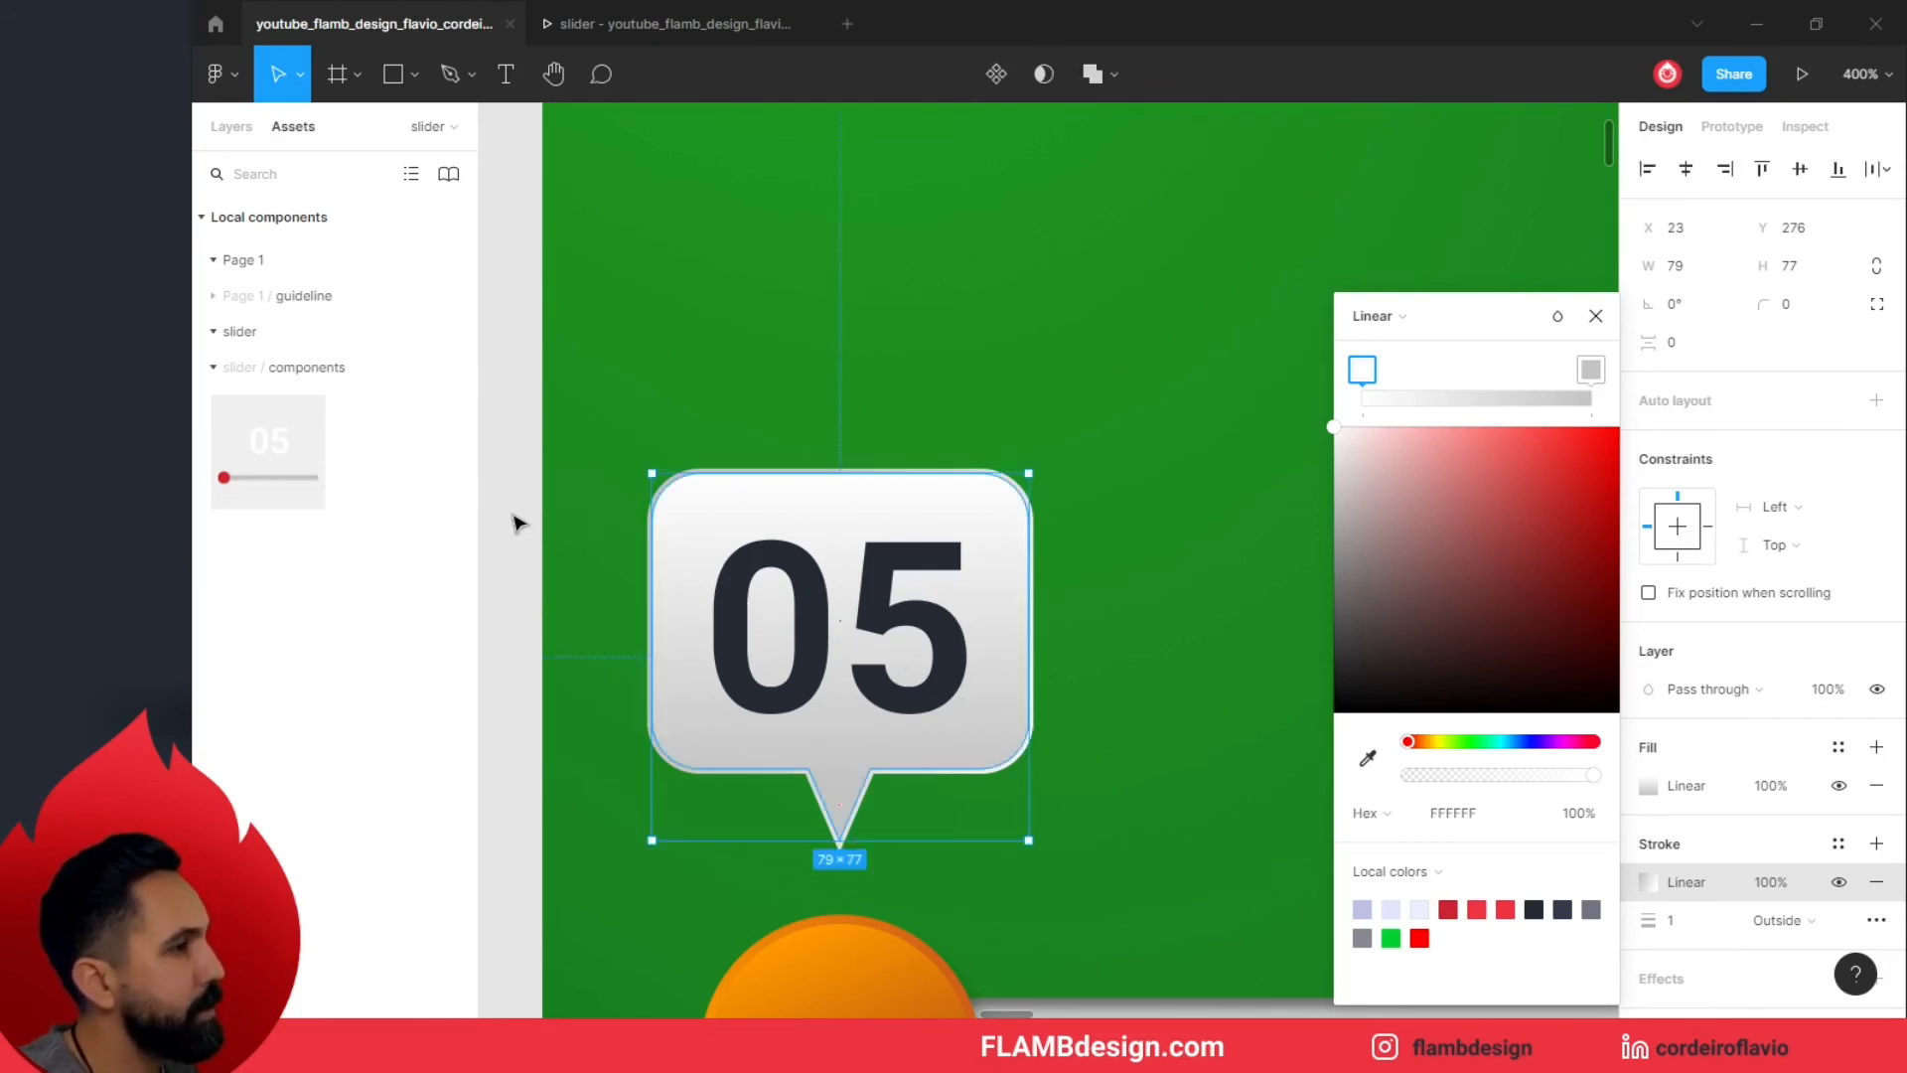
click(500, 606)
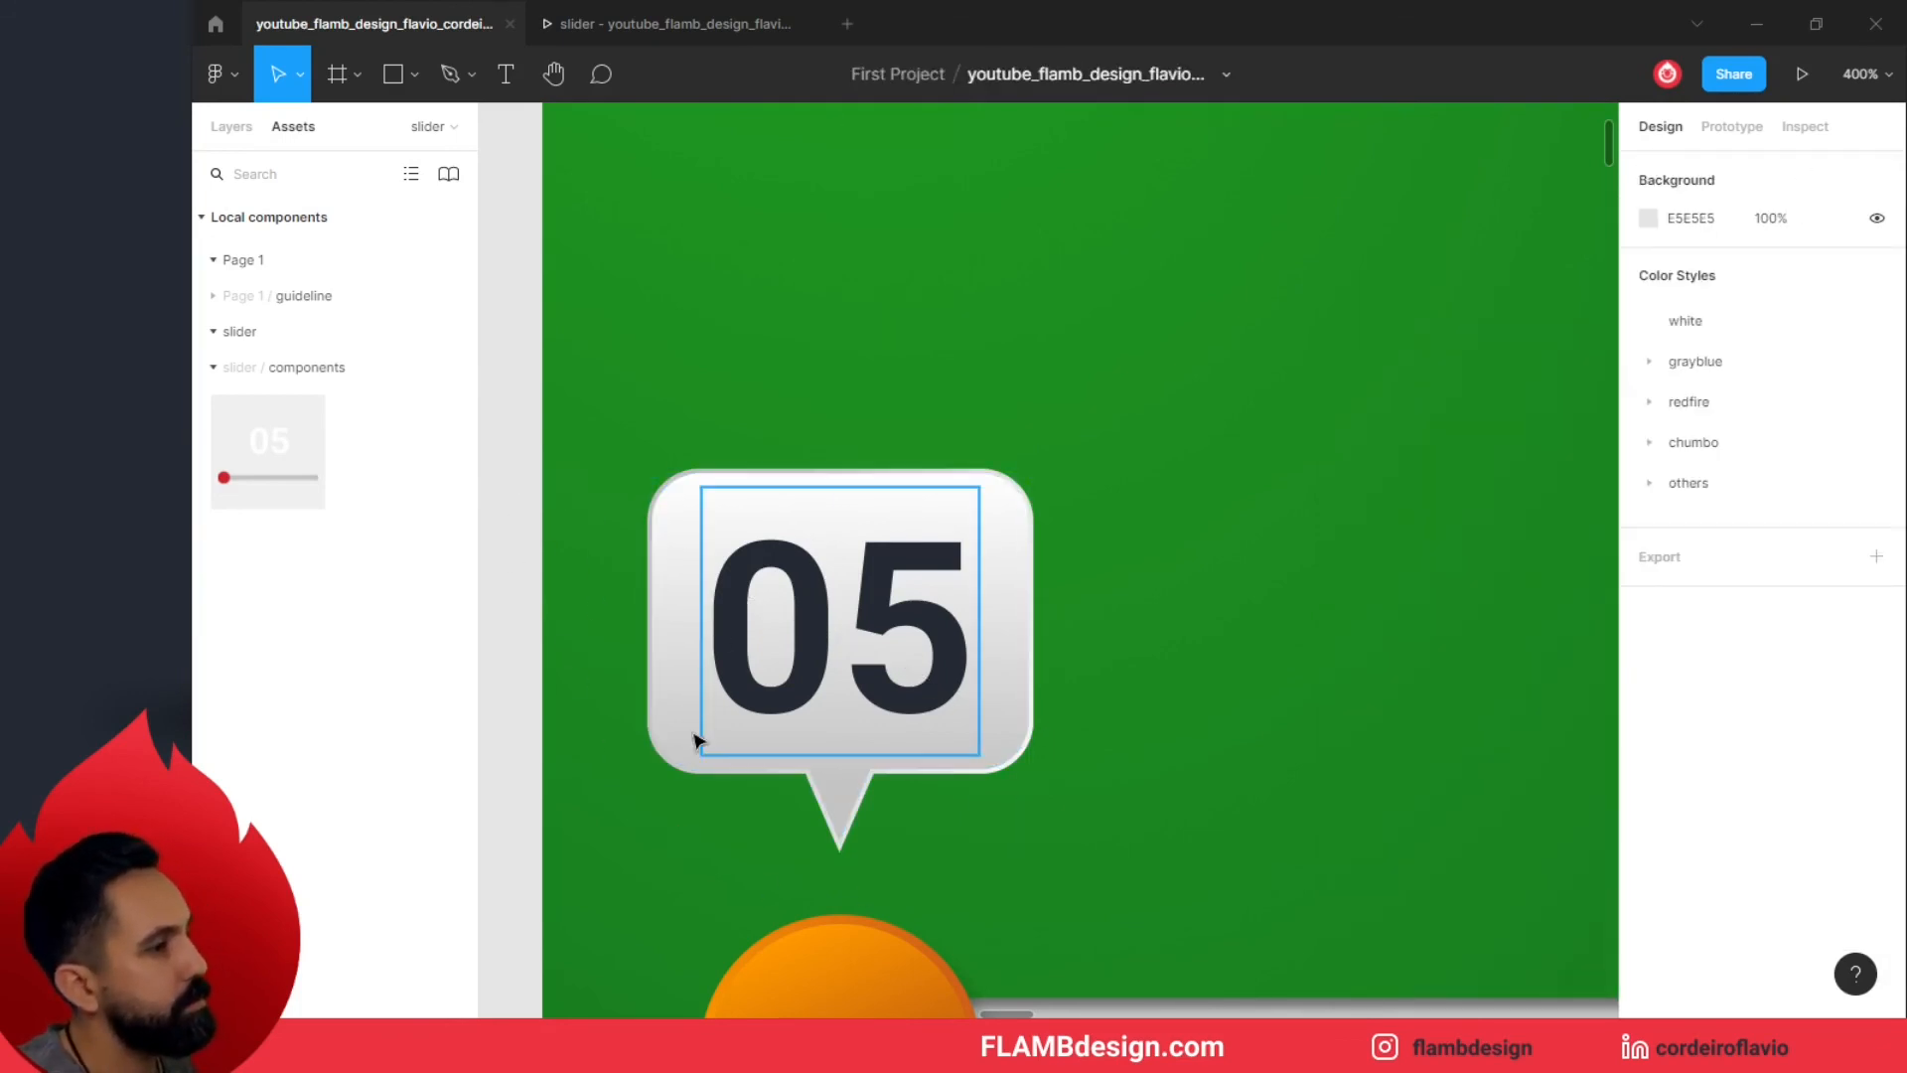
key(shift+0)
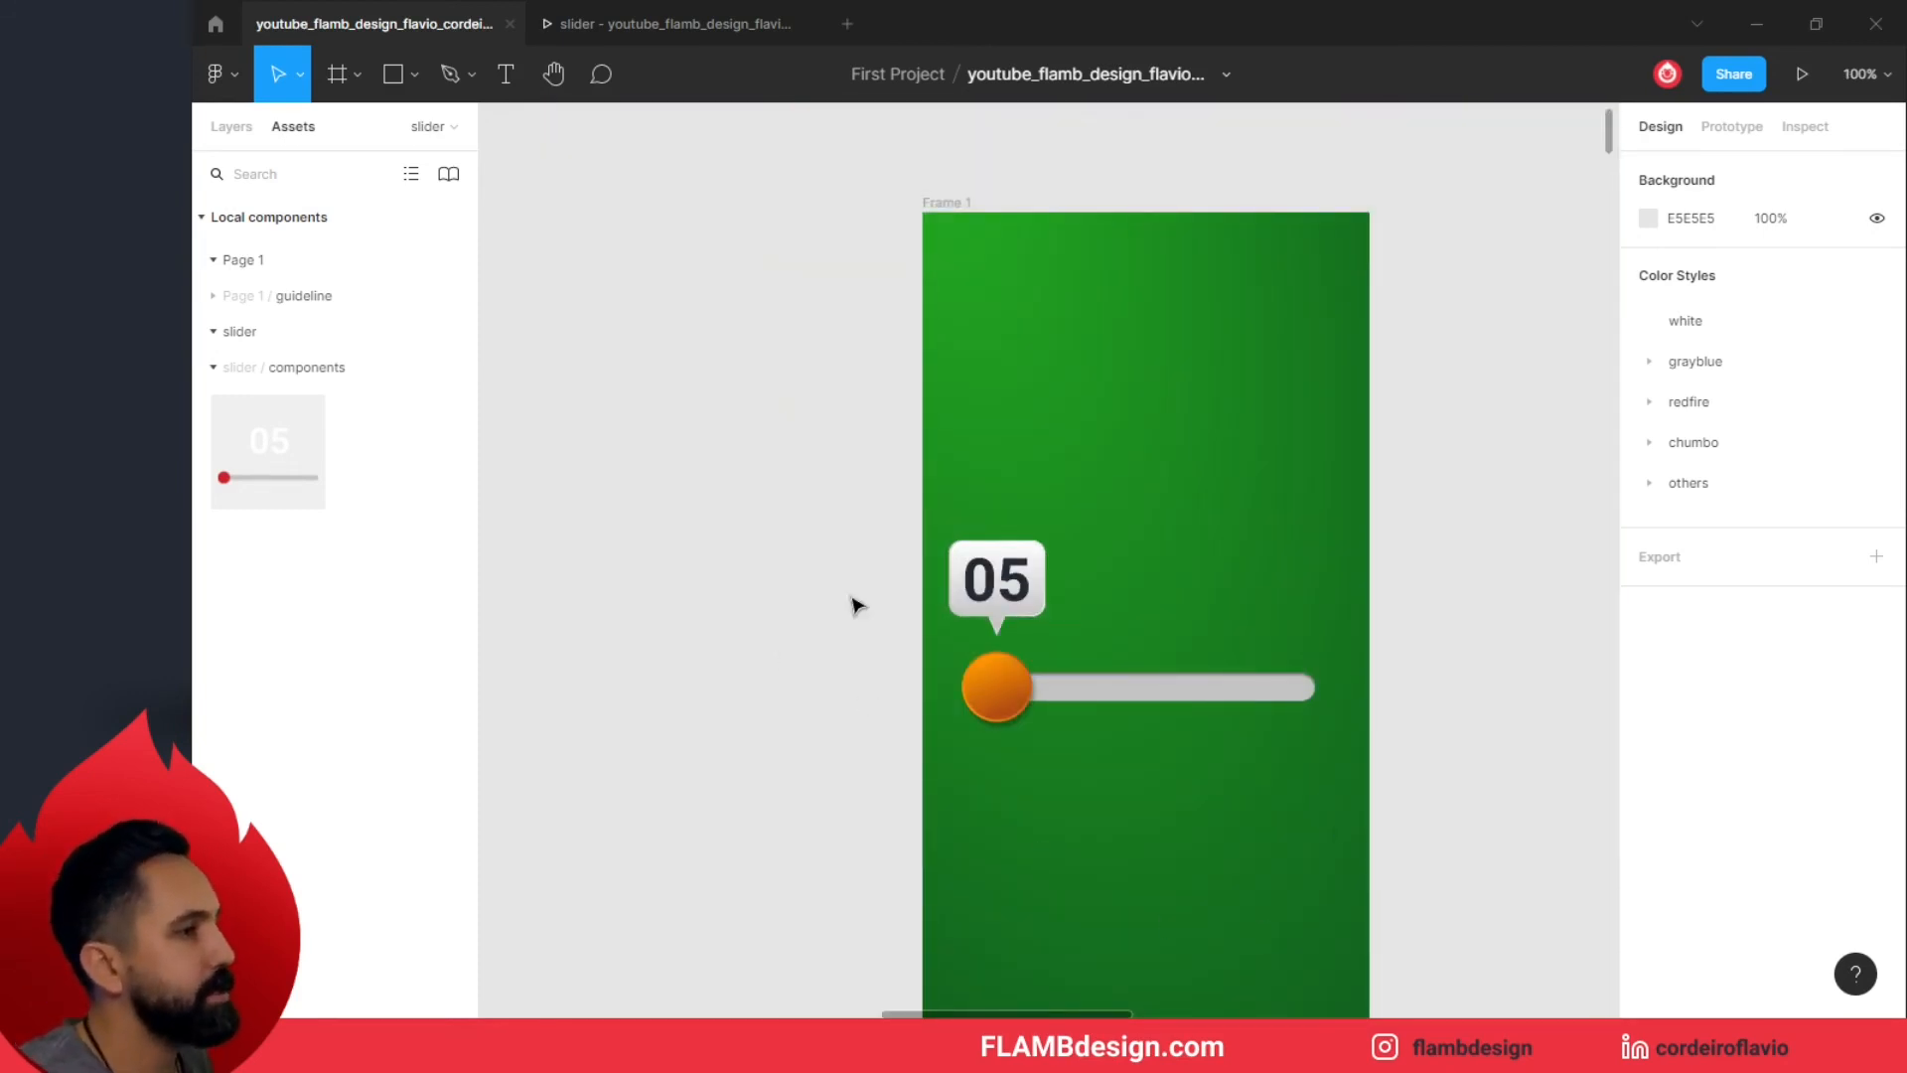
drag(767, 513, 849, 541)
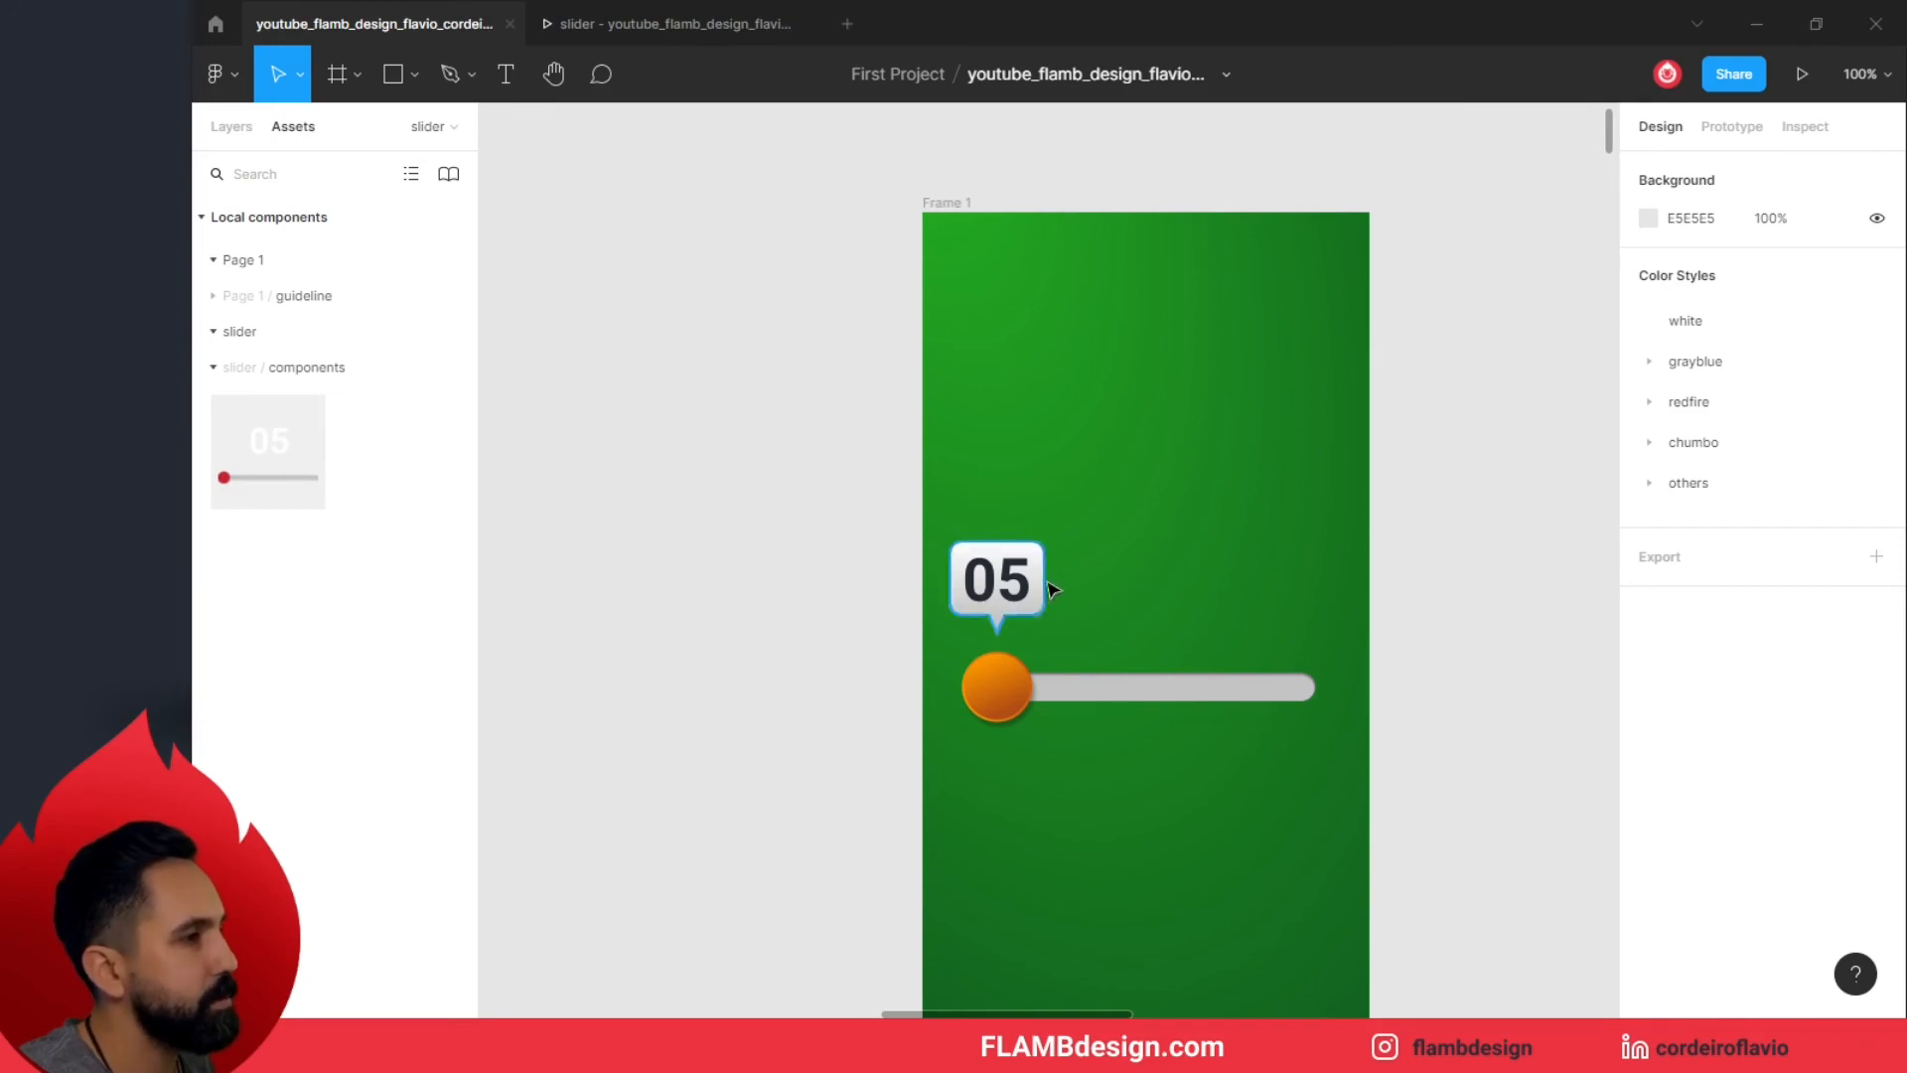
click(1026, 588)
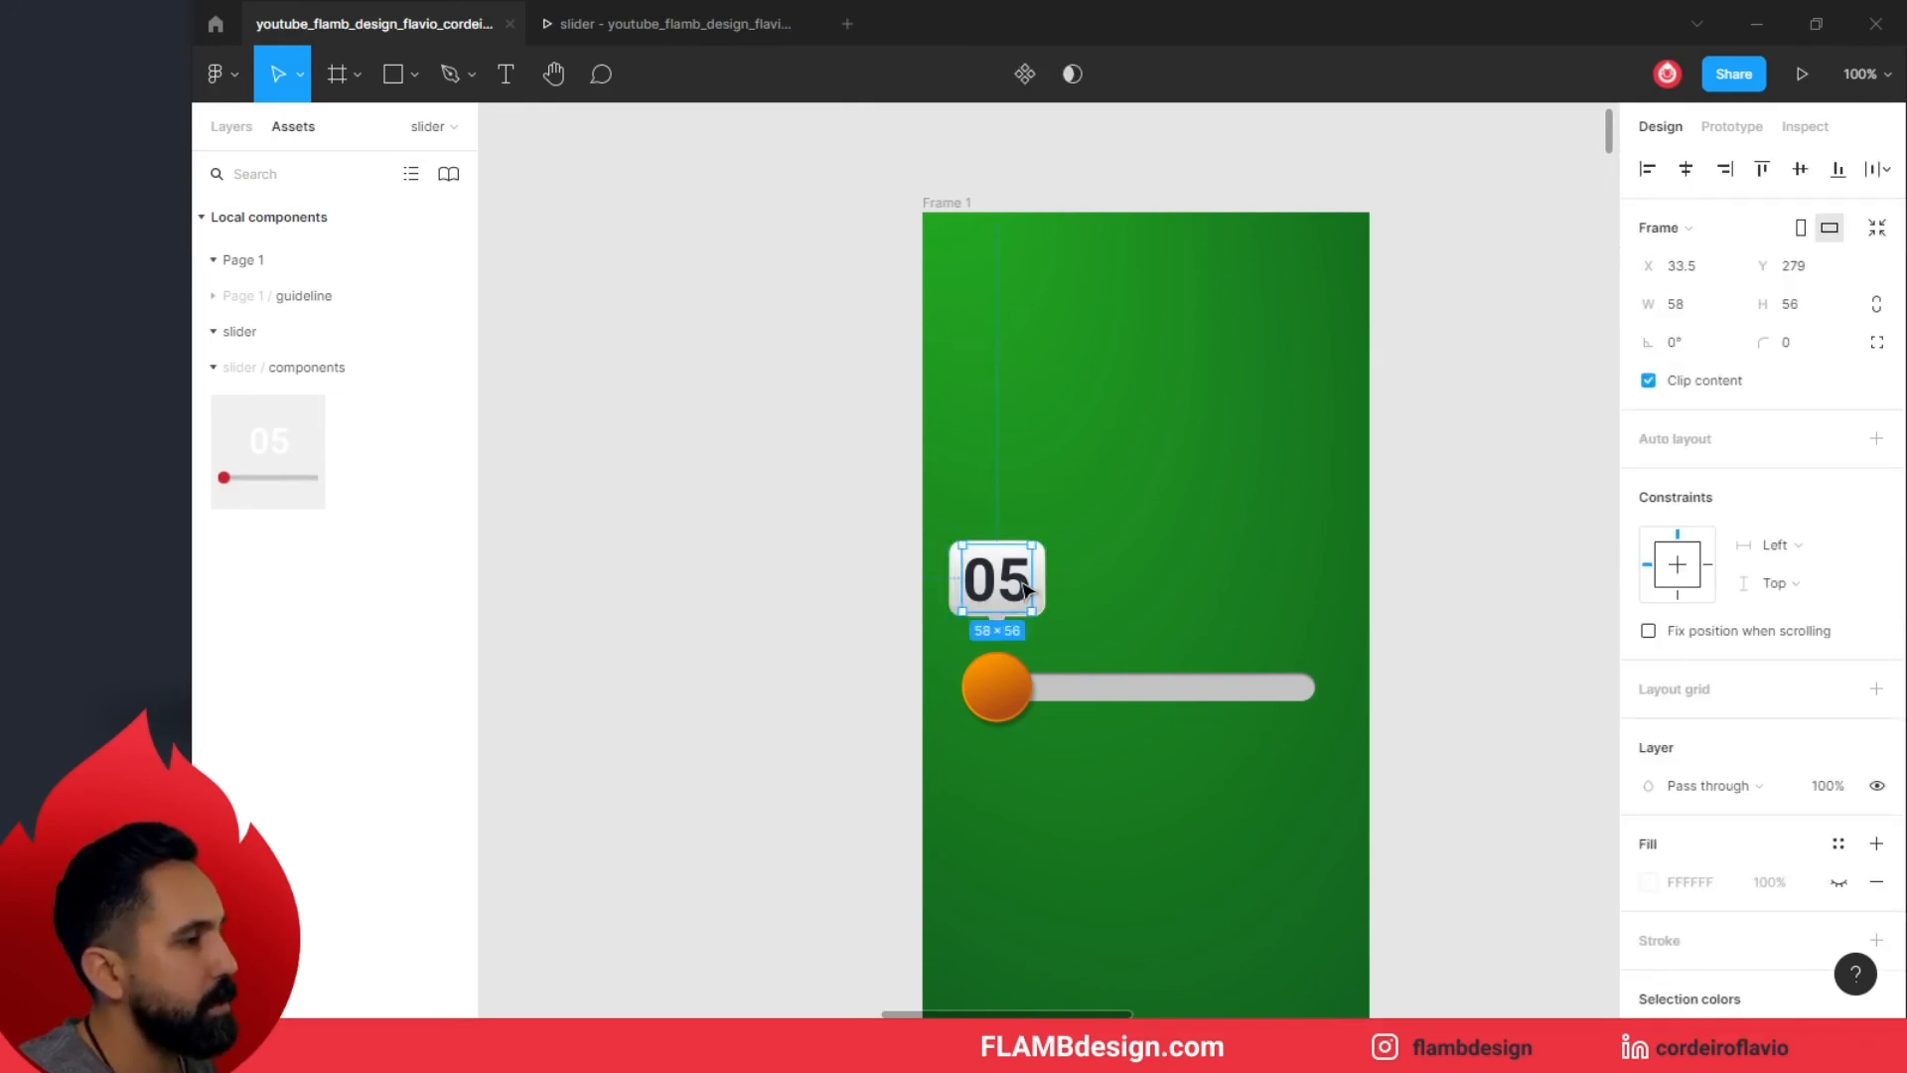
click(805, 579)
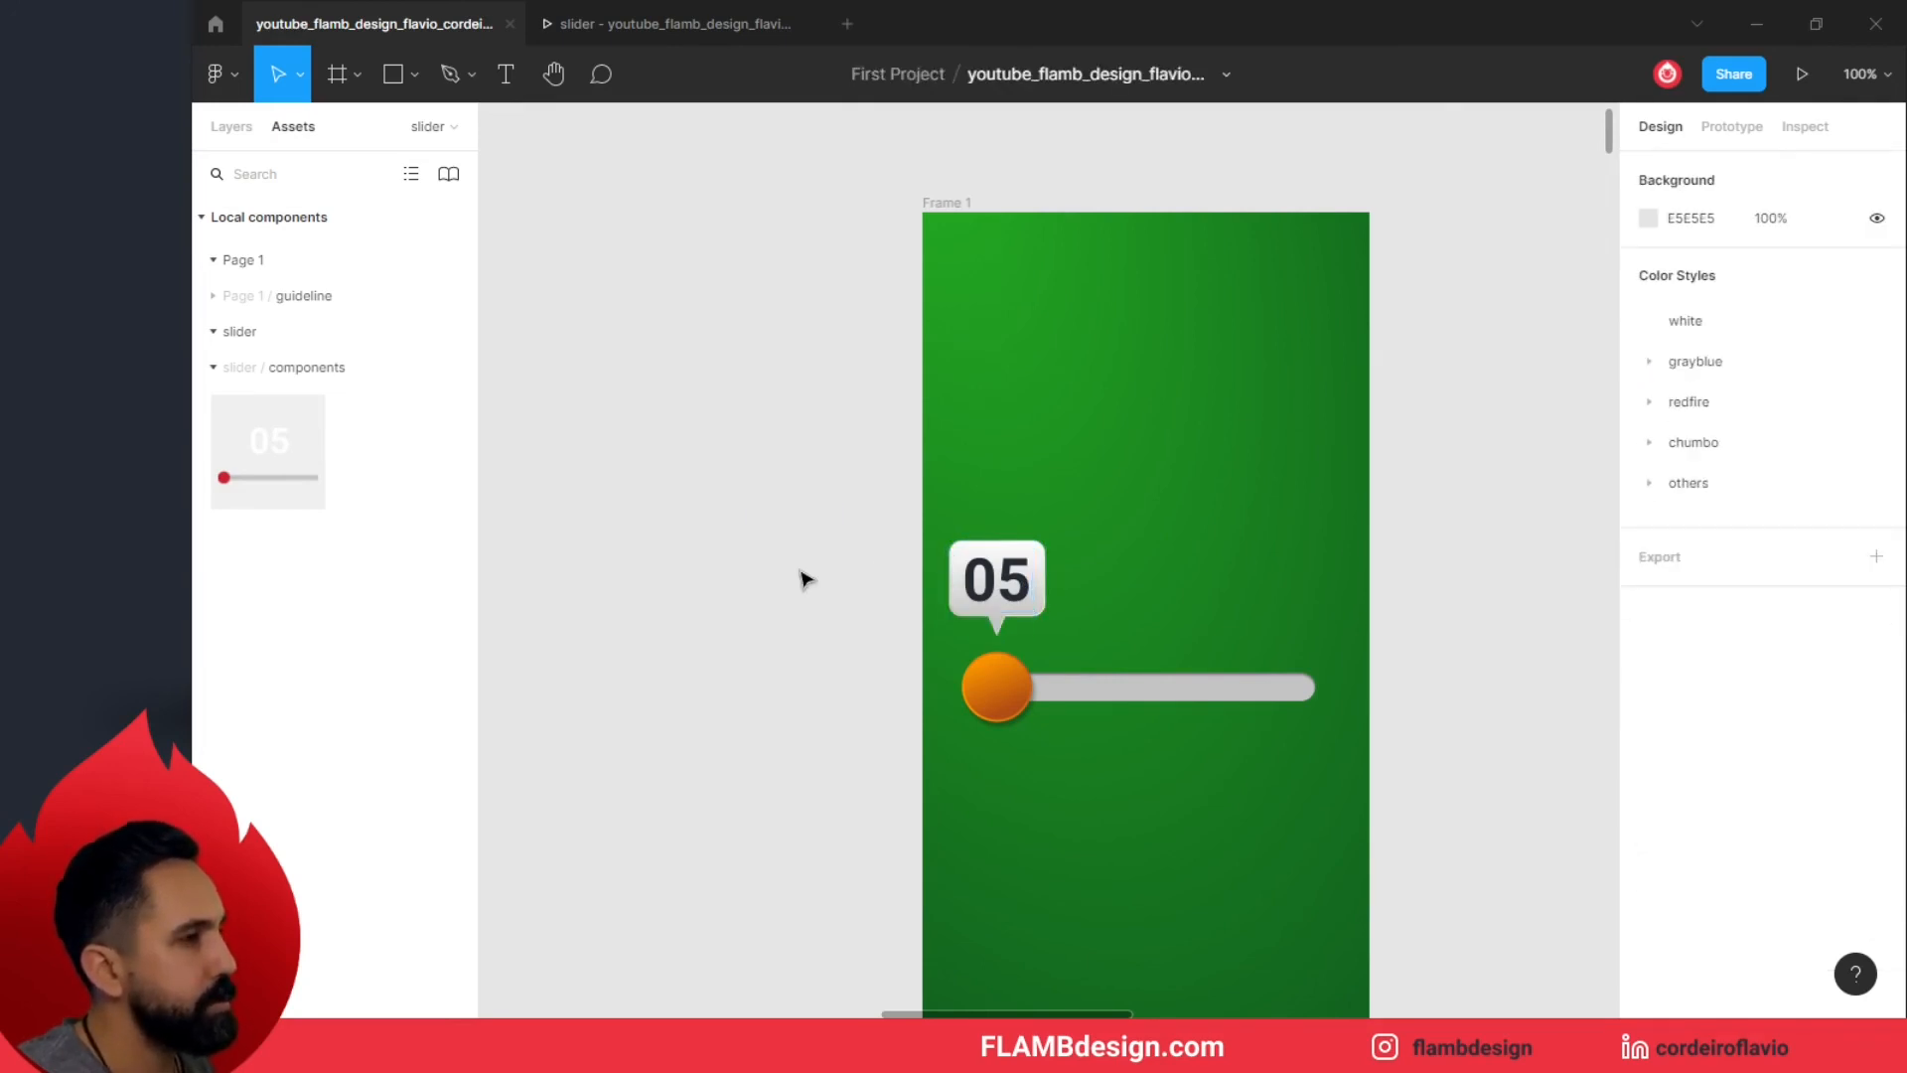
- Move the speech bubble, 05 number, orange knob and track into the components frame, about 192 px from its top and 183 px from its right edge
drag(789, 519, 1357, 772)
key(minus)
key(minus)
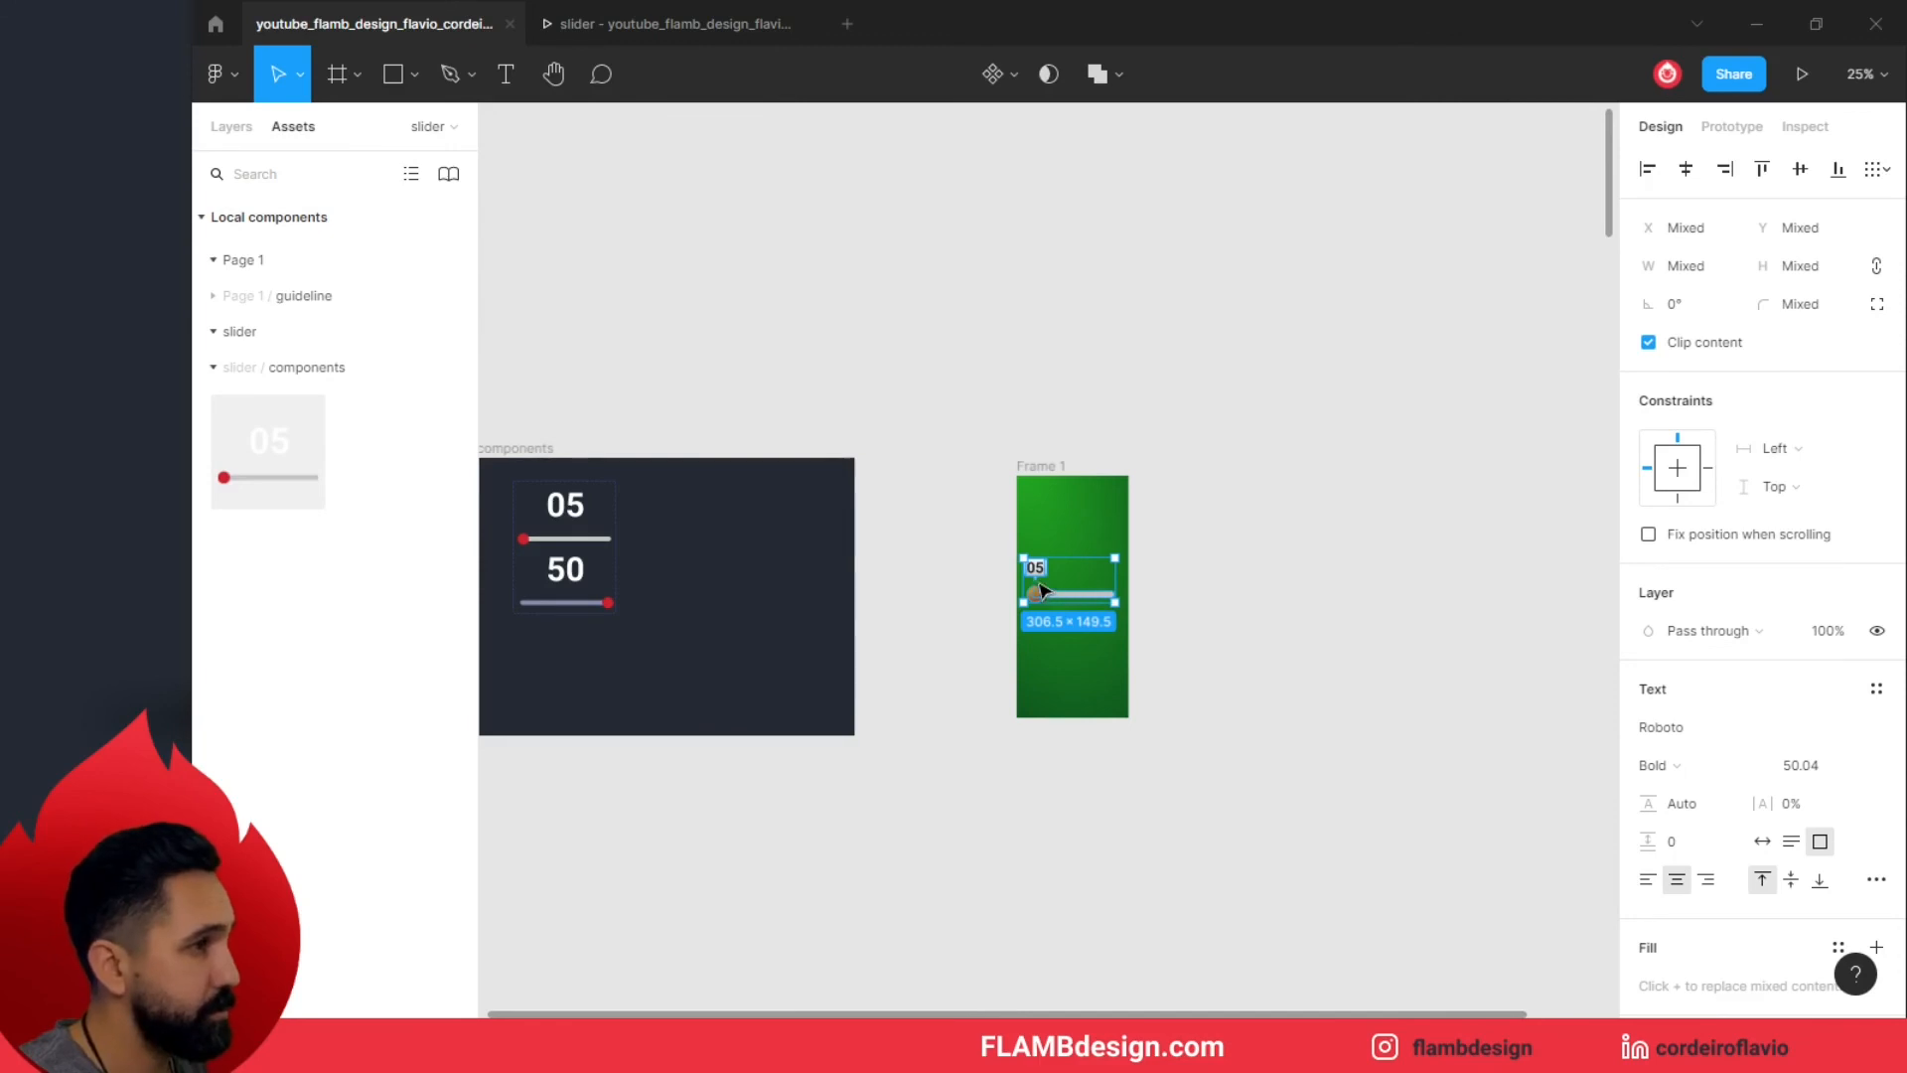
drag(1040, 581, 728, 536)
scroll(730, 531, up, 3)
scroll(730, 531, up, 3)
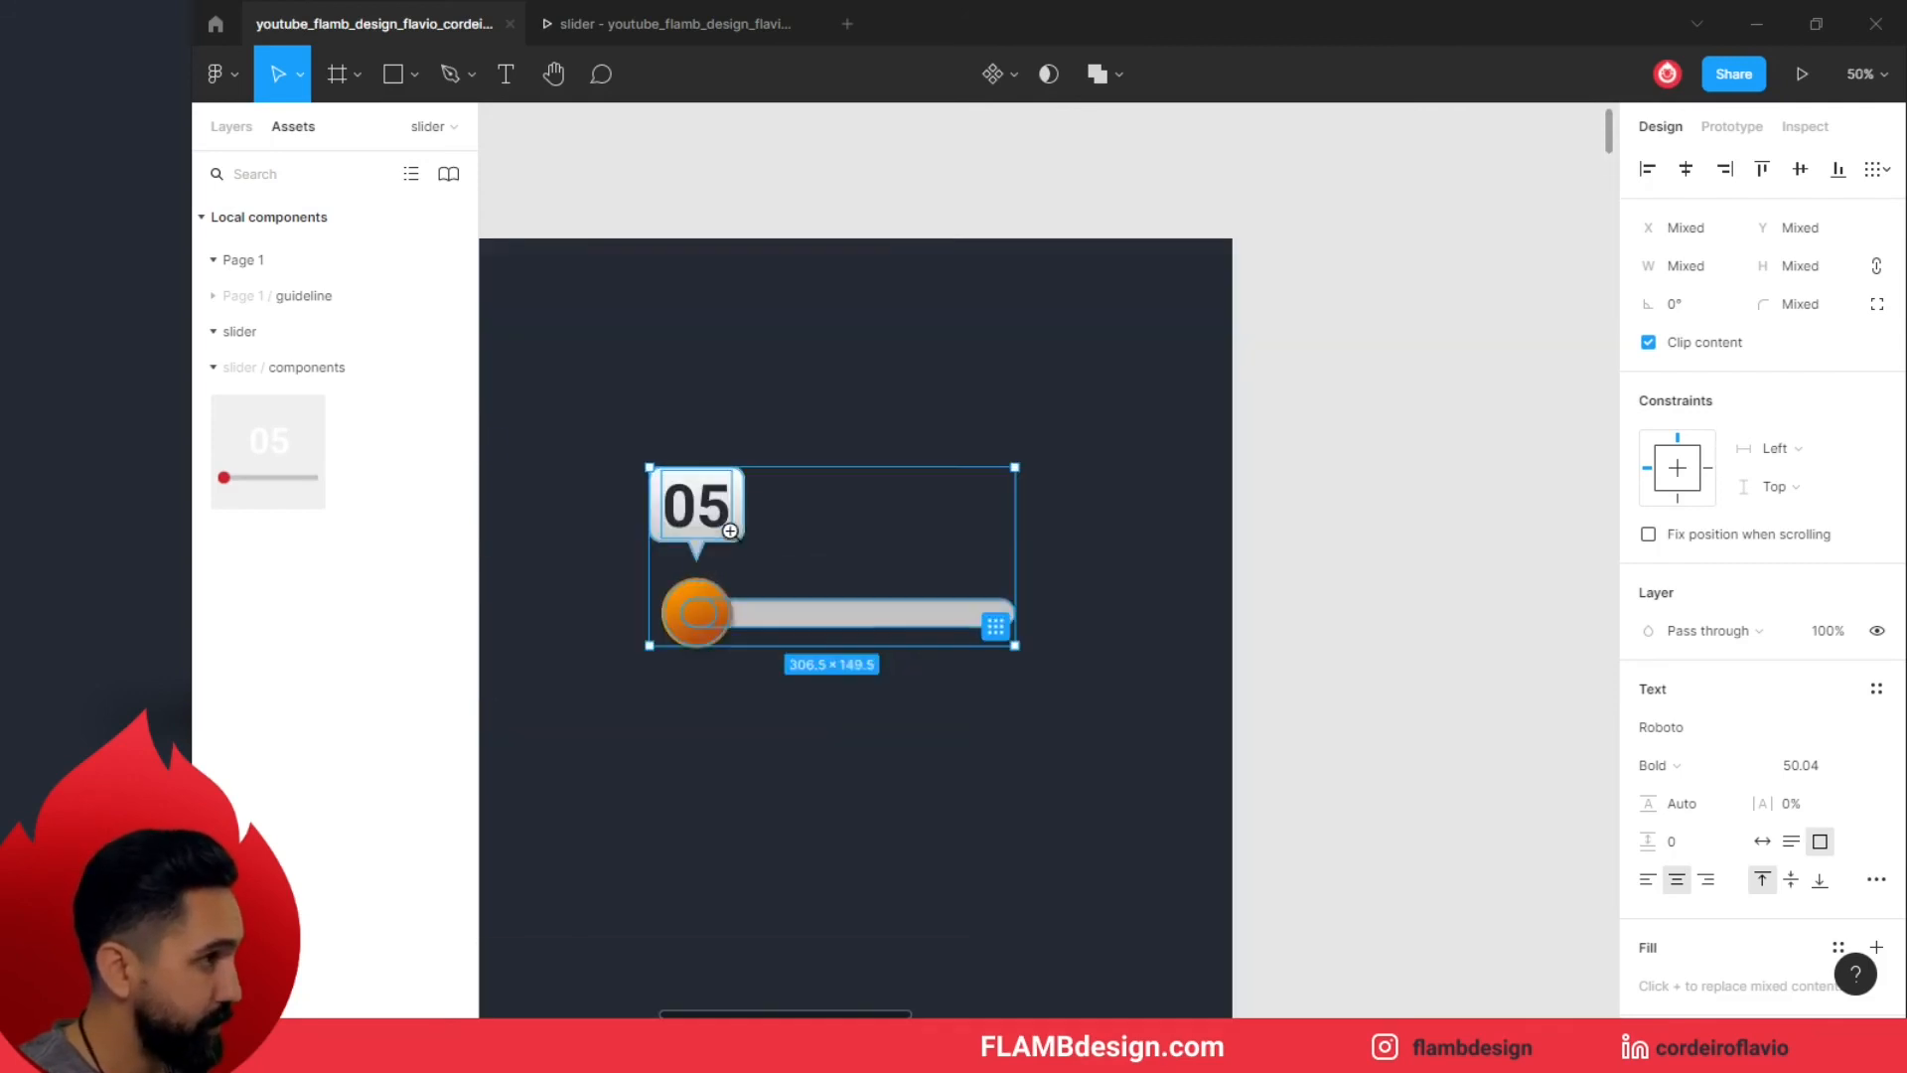
scroll(860, 757, left, 4)
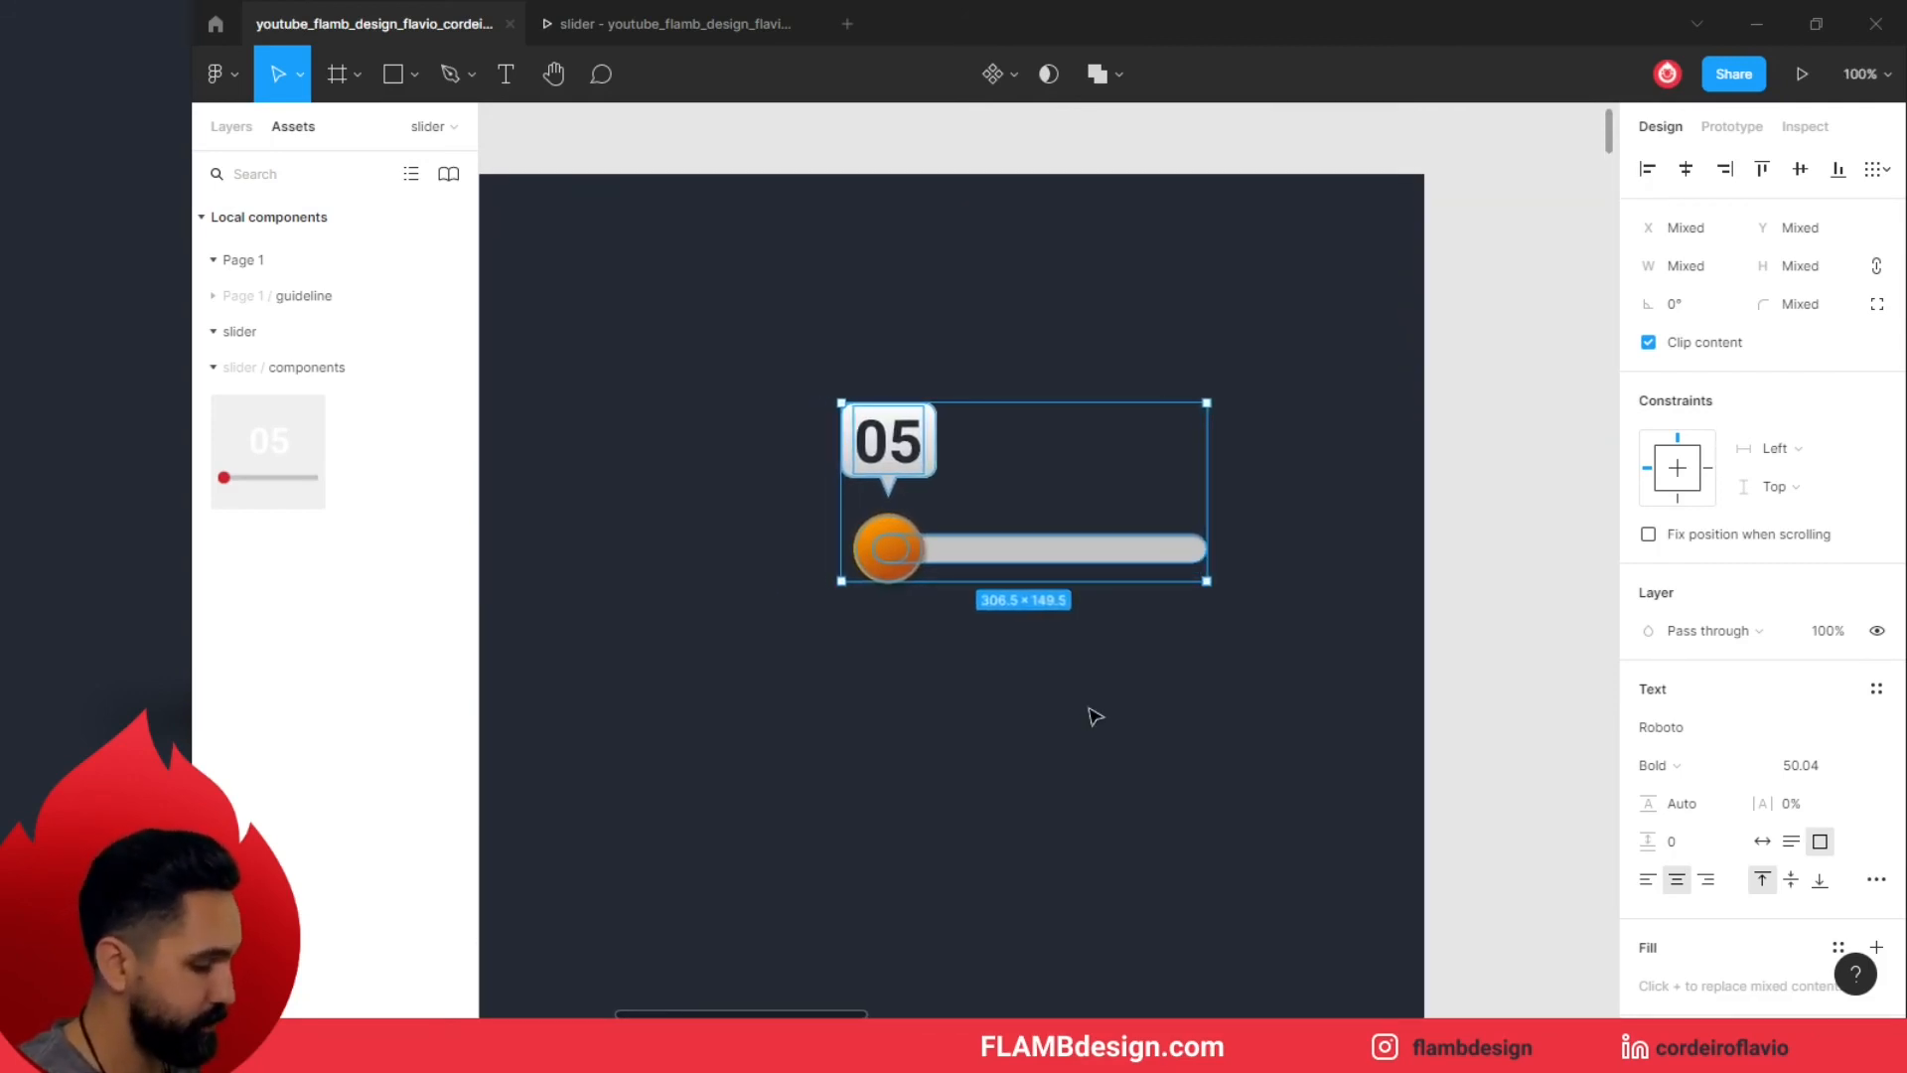
key(alt)
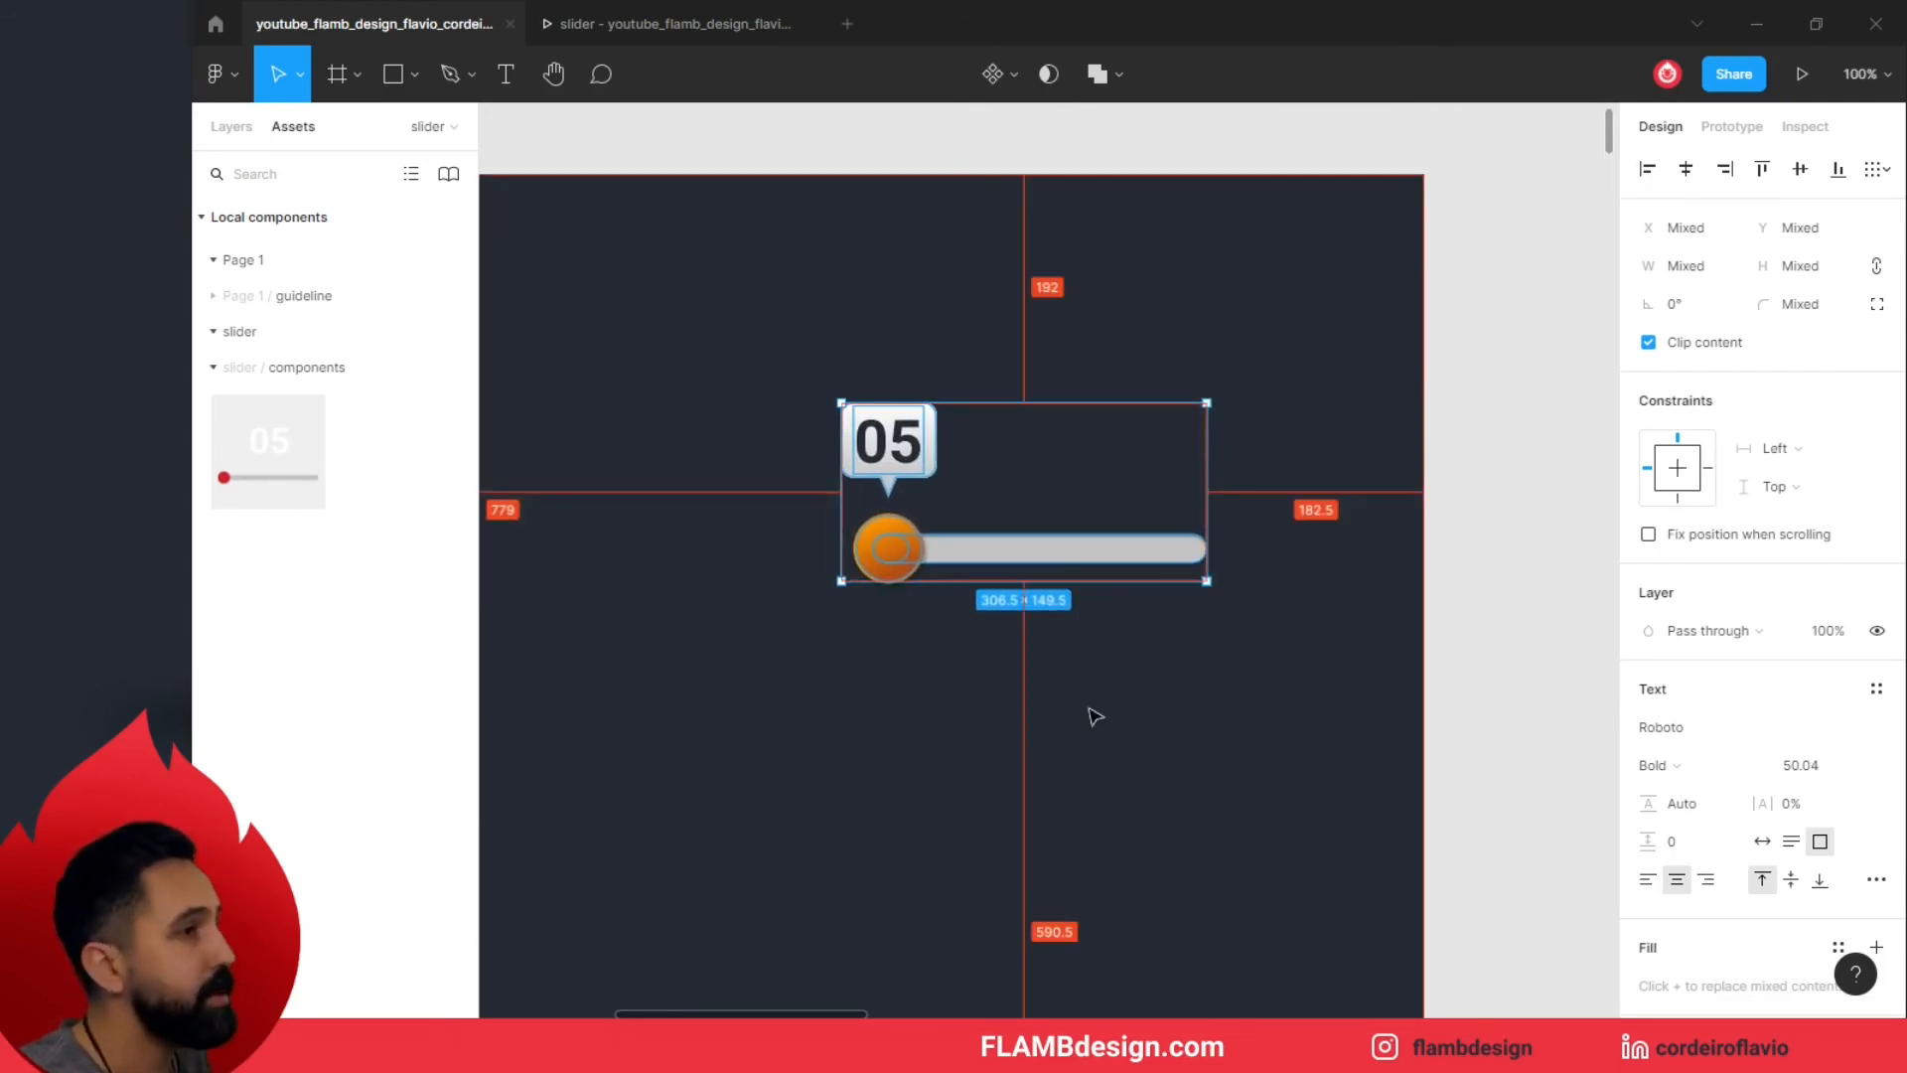
- Turn the bubble, 05 number, orange knob and track into a component and add a second variant to it
key(ctrl+alt+k)
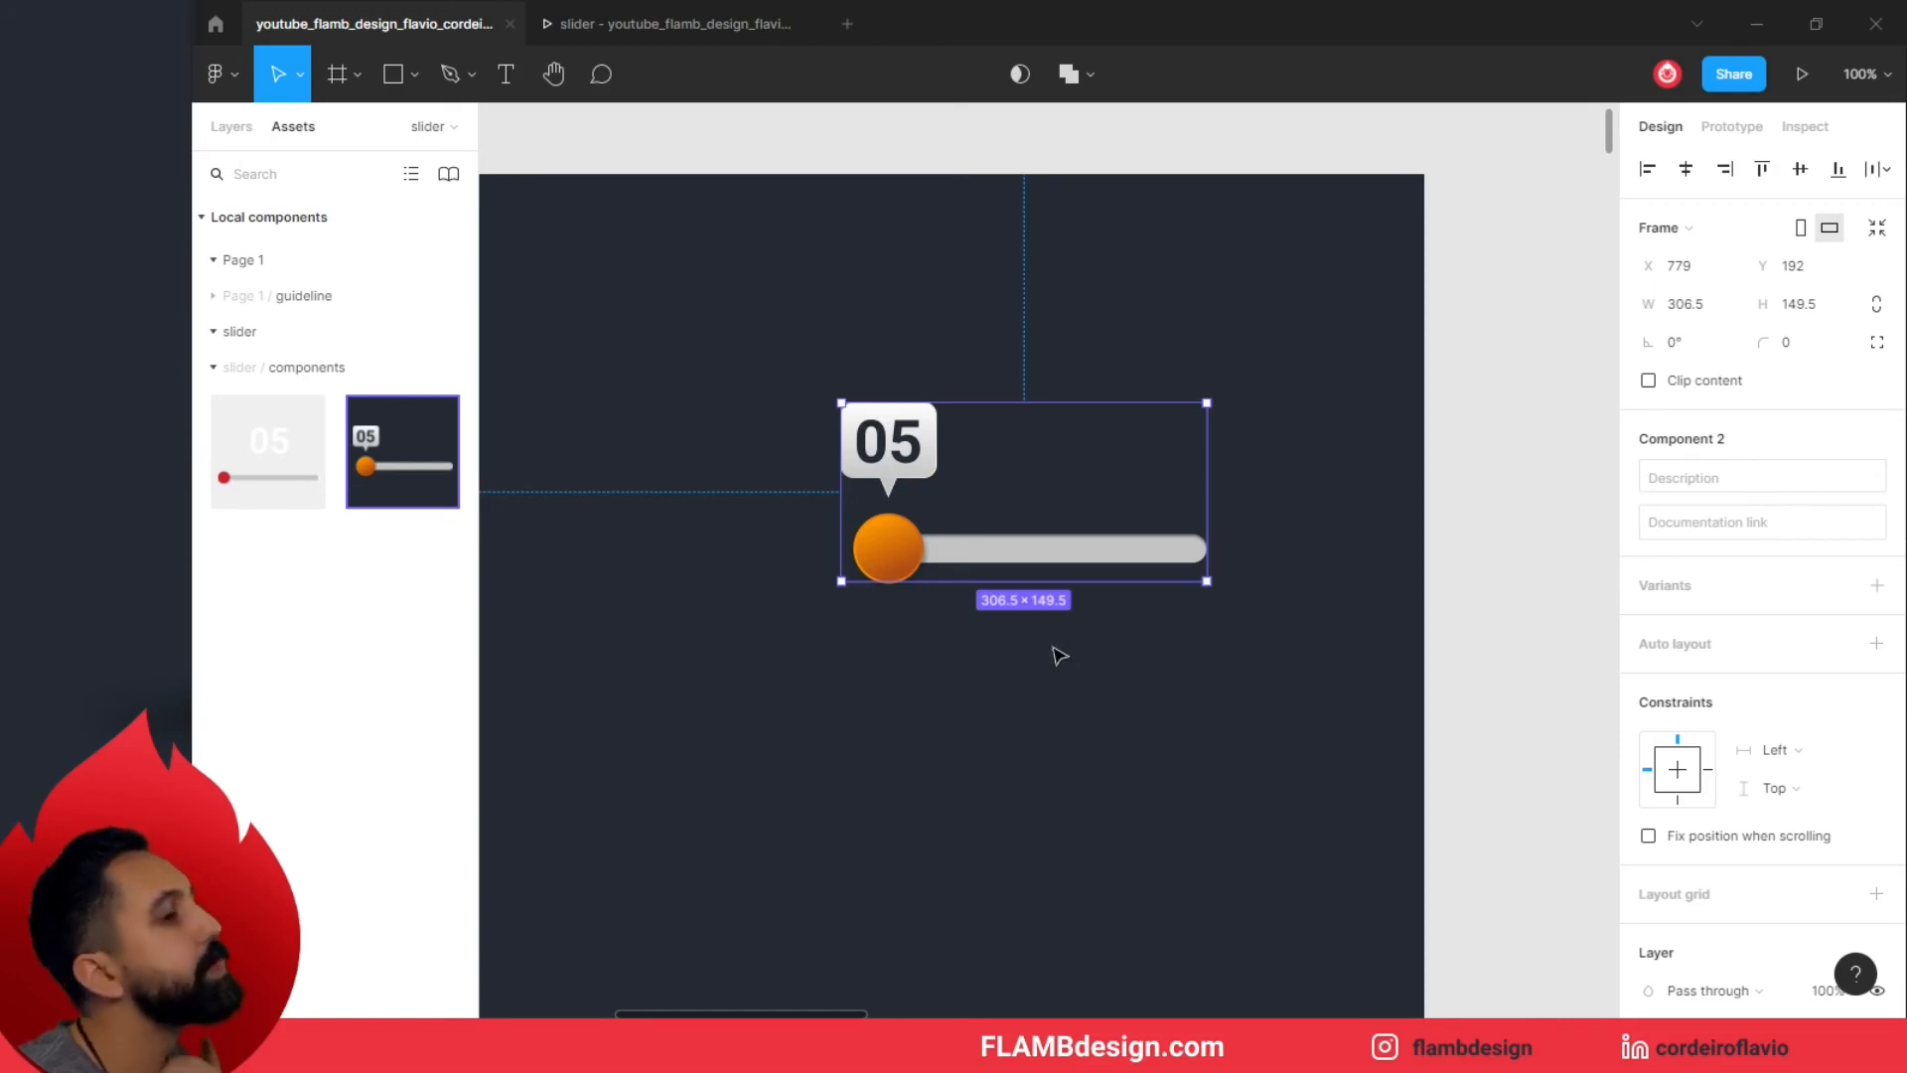
click(1877, 586)
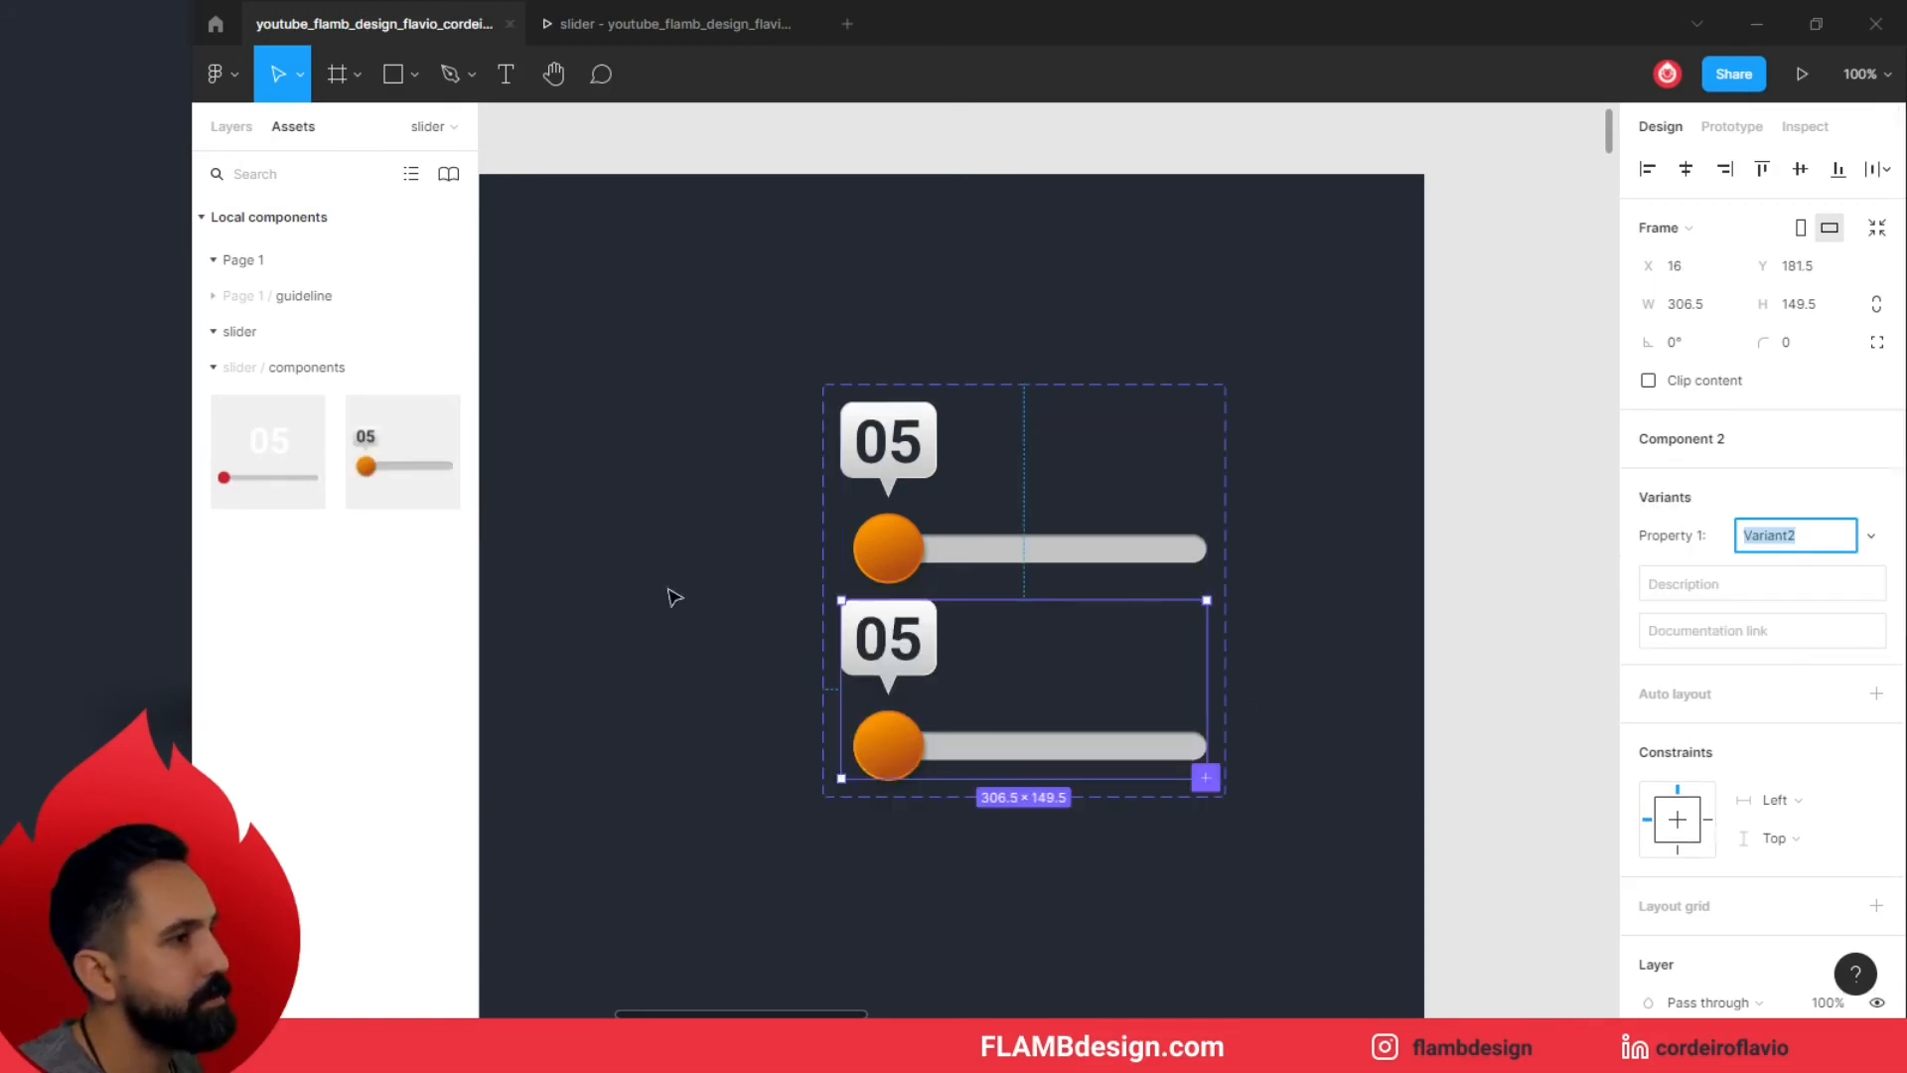
click(1731, 127)
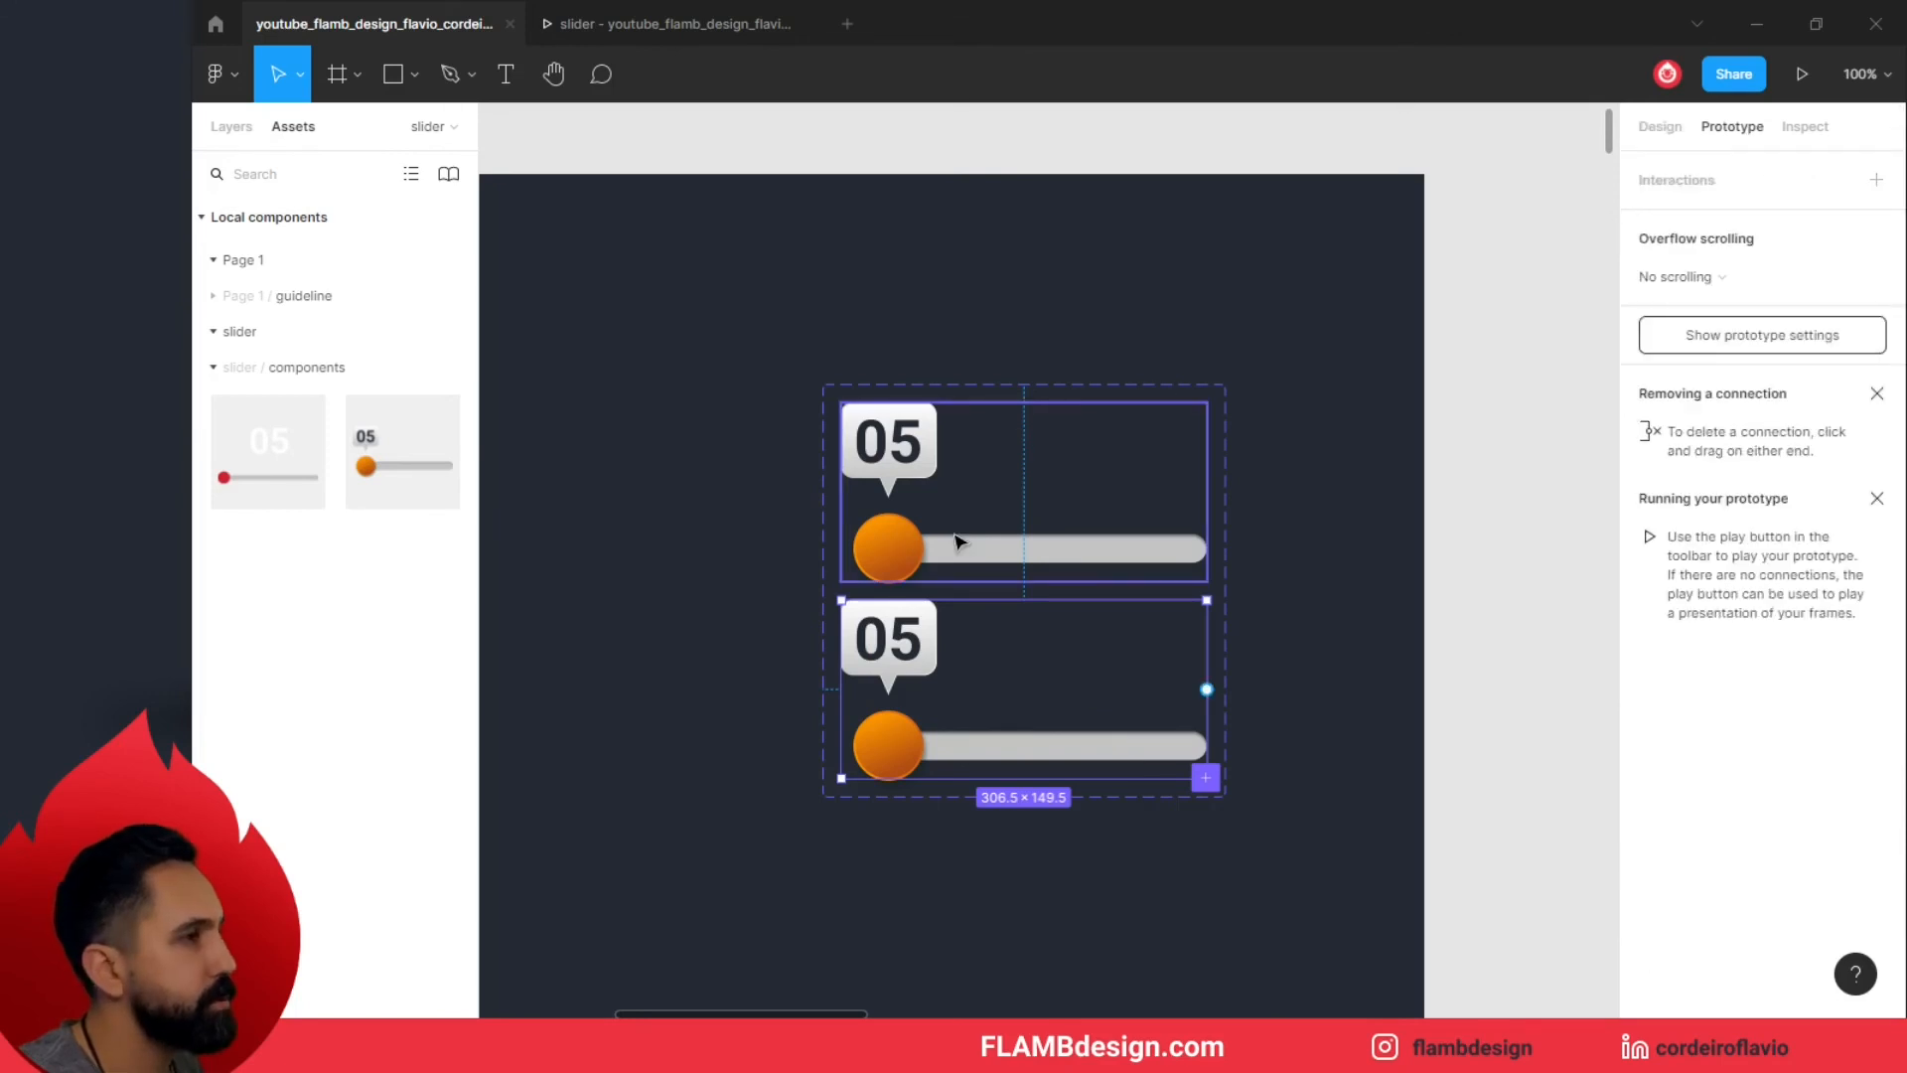
double_click(920, 546)
drag(921, 548, 947, 554)
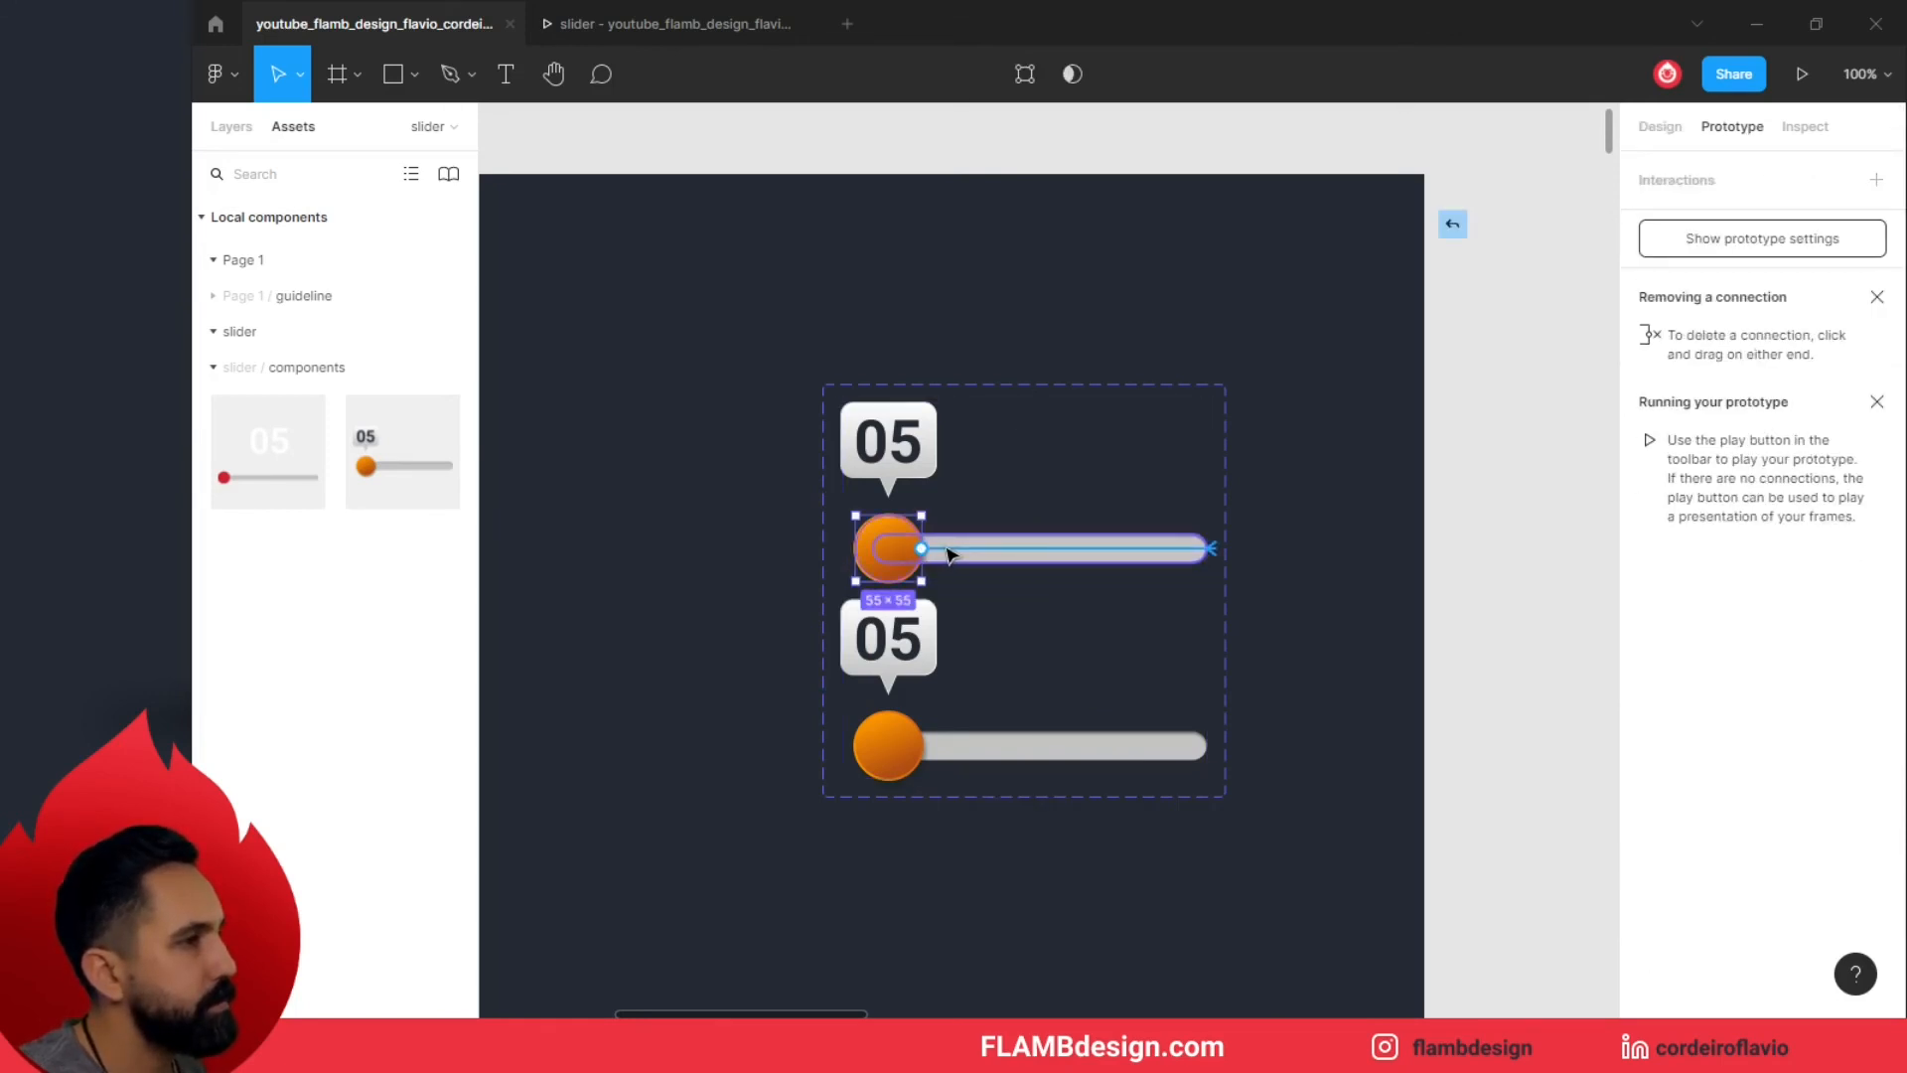
drag(946, 553, 946, 553)
key(ctrl+z)
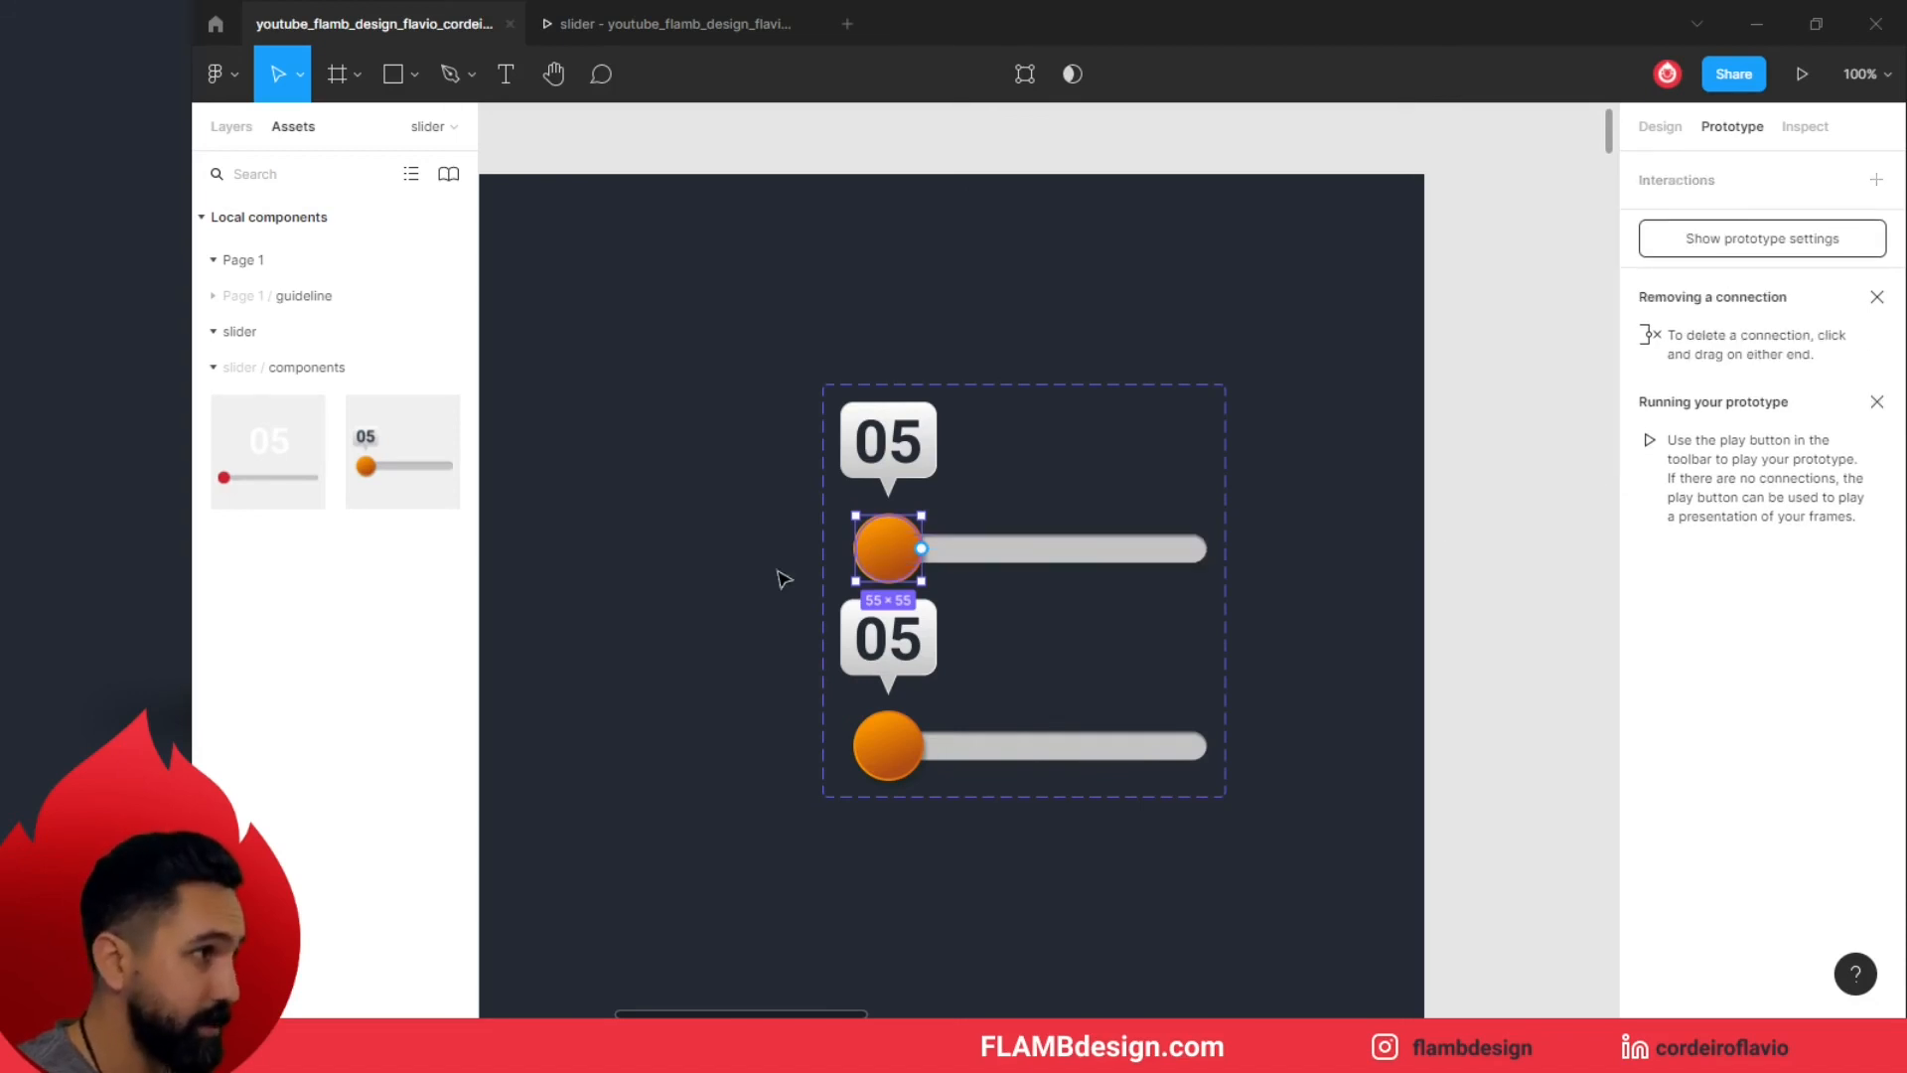
click(715, 611)
- Move the orange knob of the second variant to the far right end of its track
click(874, 755)
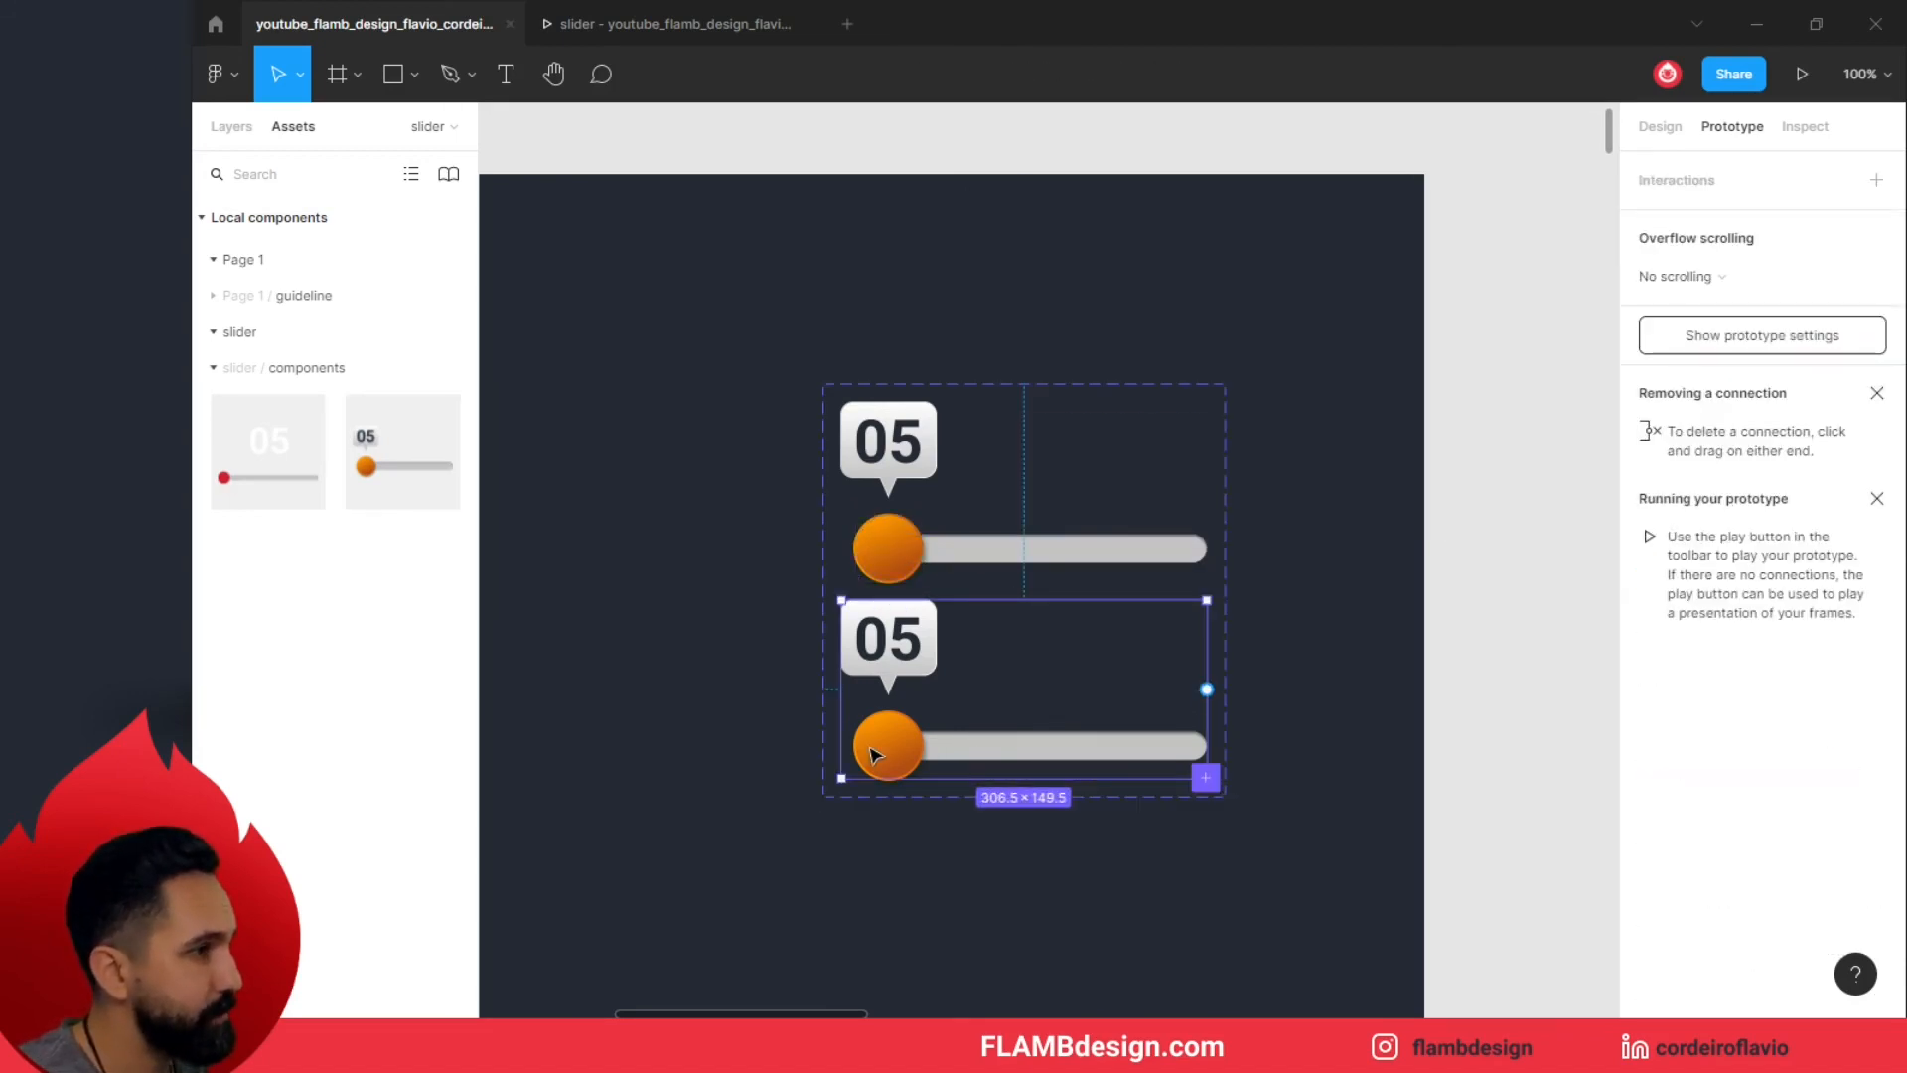
double_click(874, 755)
drag(879, 753, 1178, 754)
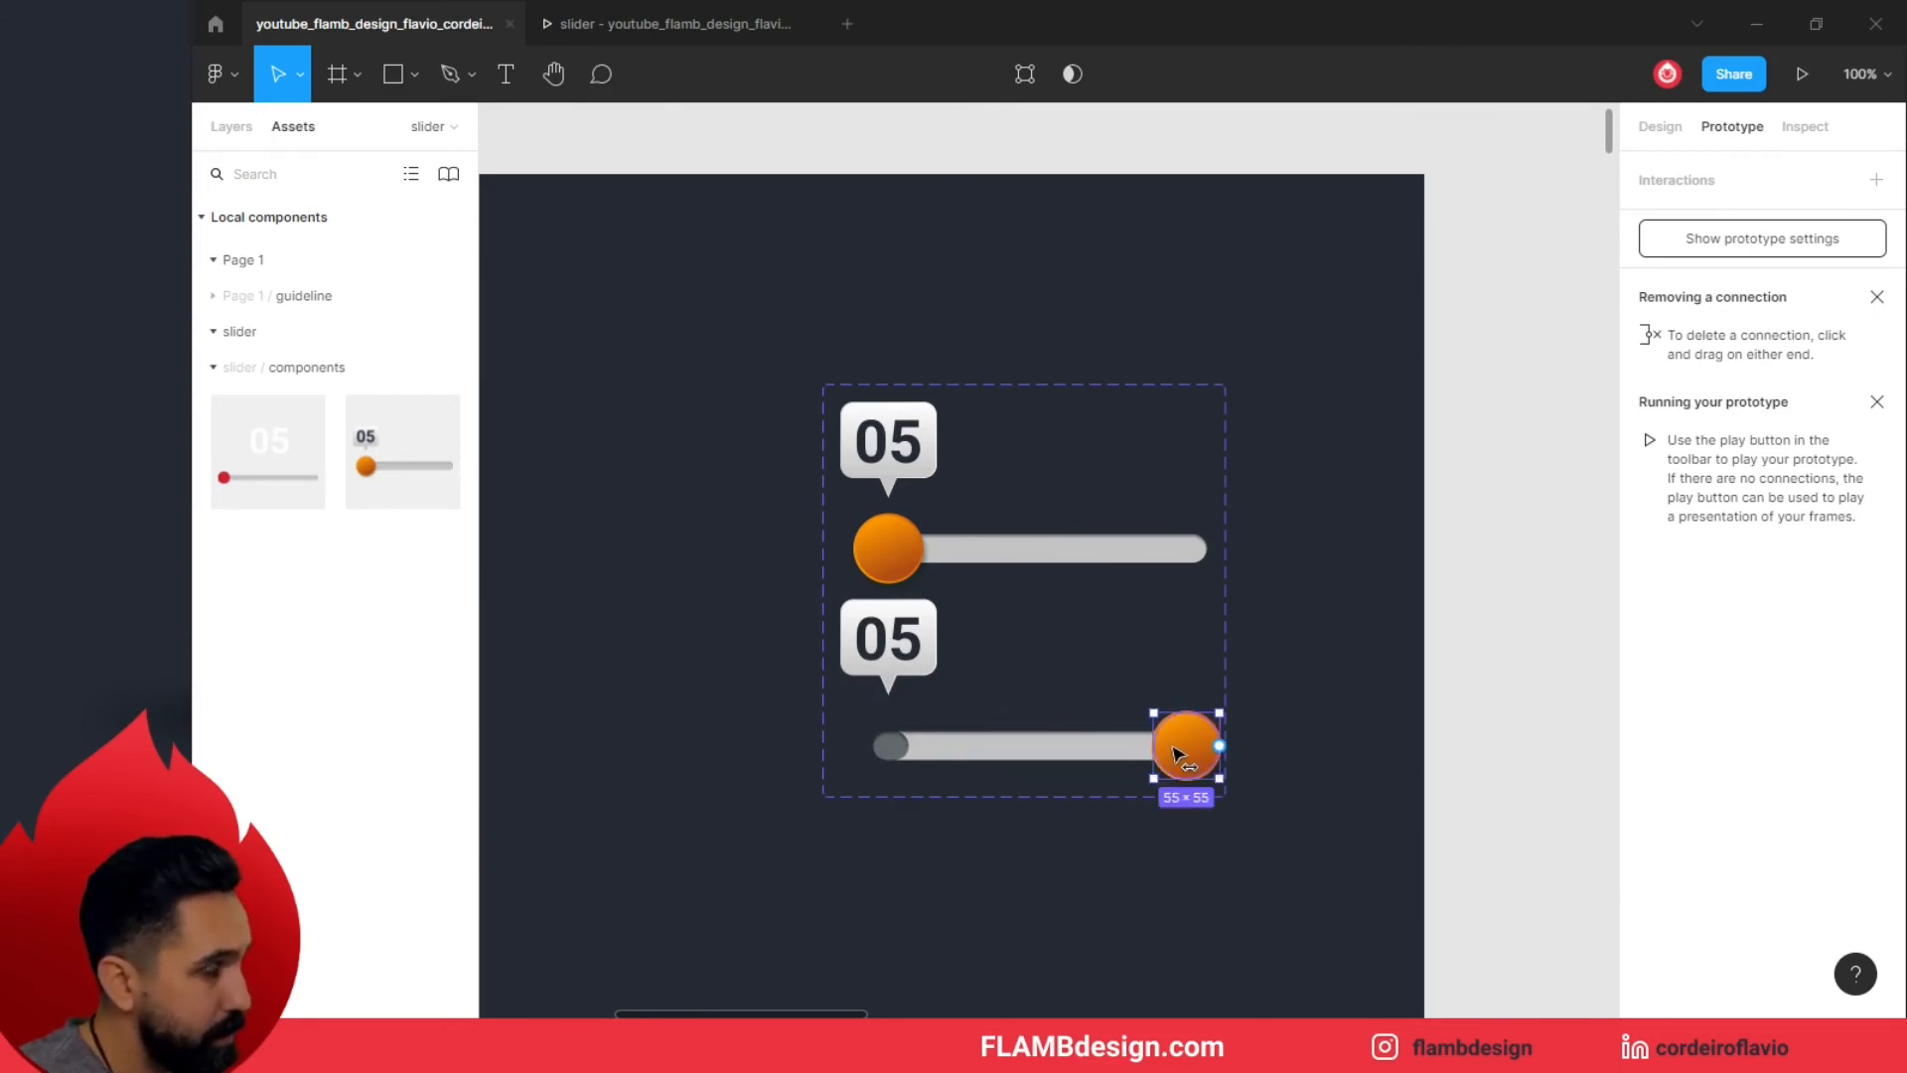
drag(1175, 751, 1184, 752)
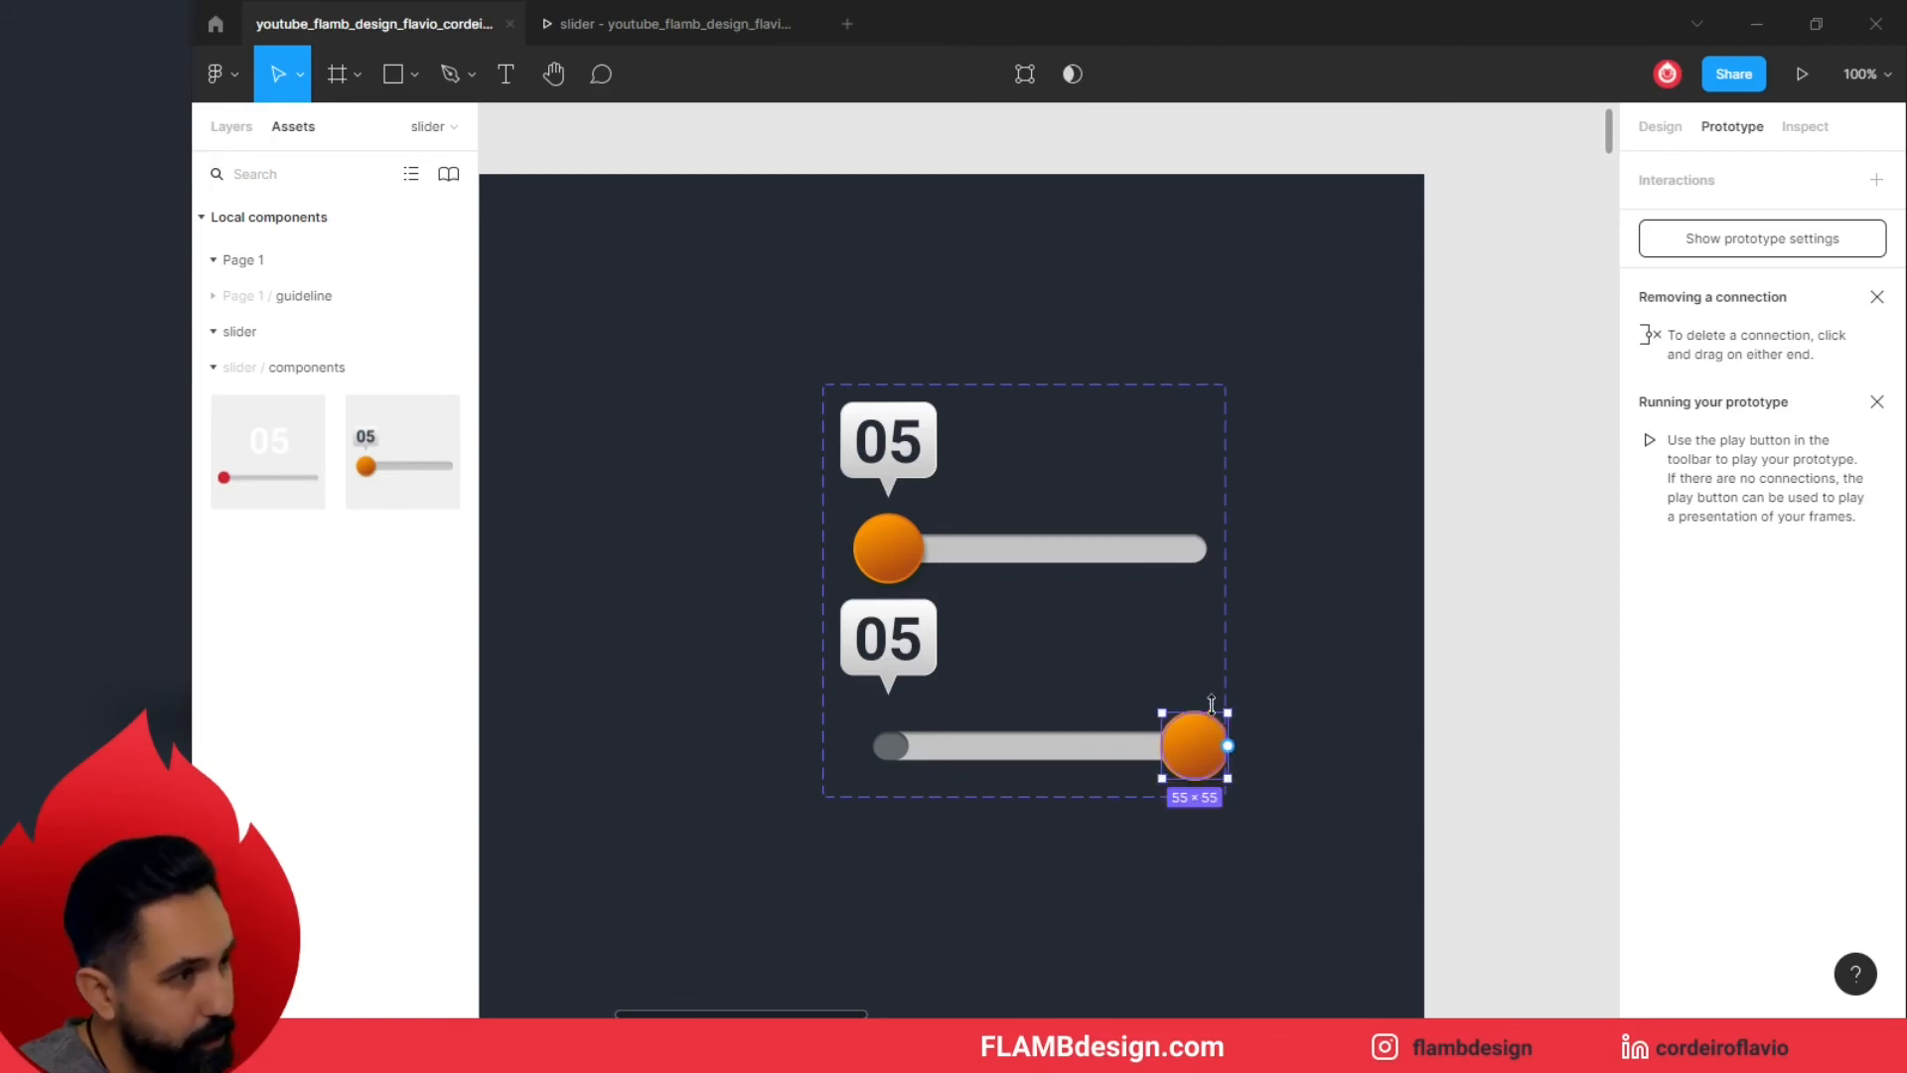
- Widen the variant set's frame to the right so that the second variant's knob fits inside with some margin
click(1231, 664)
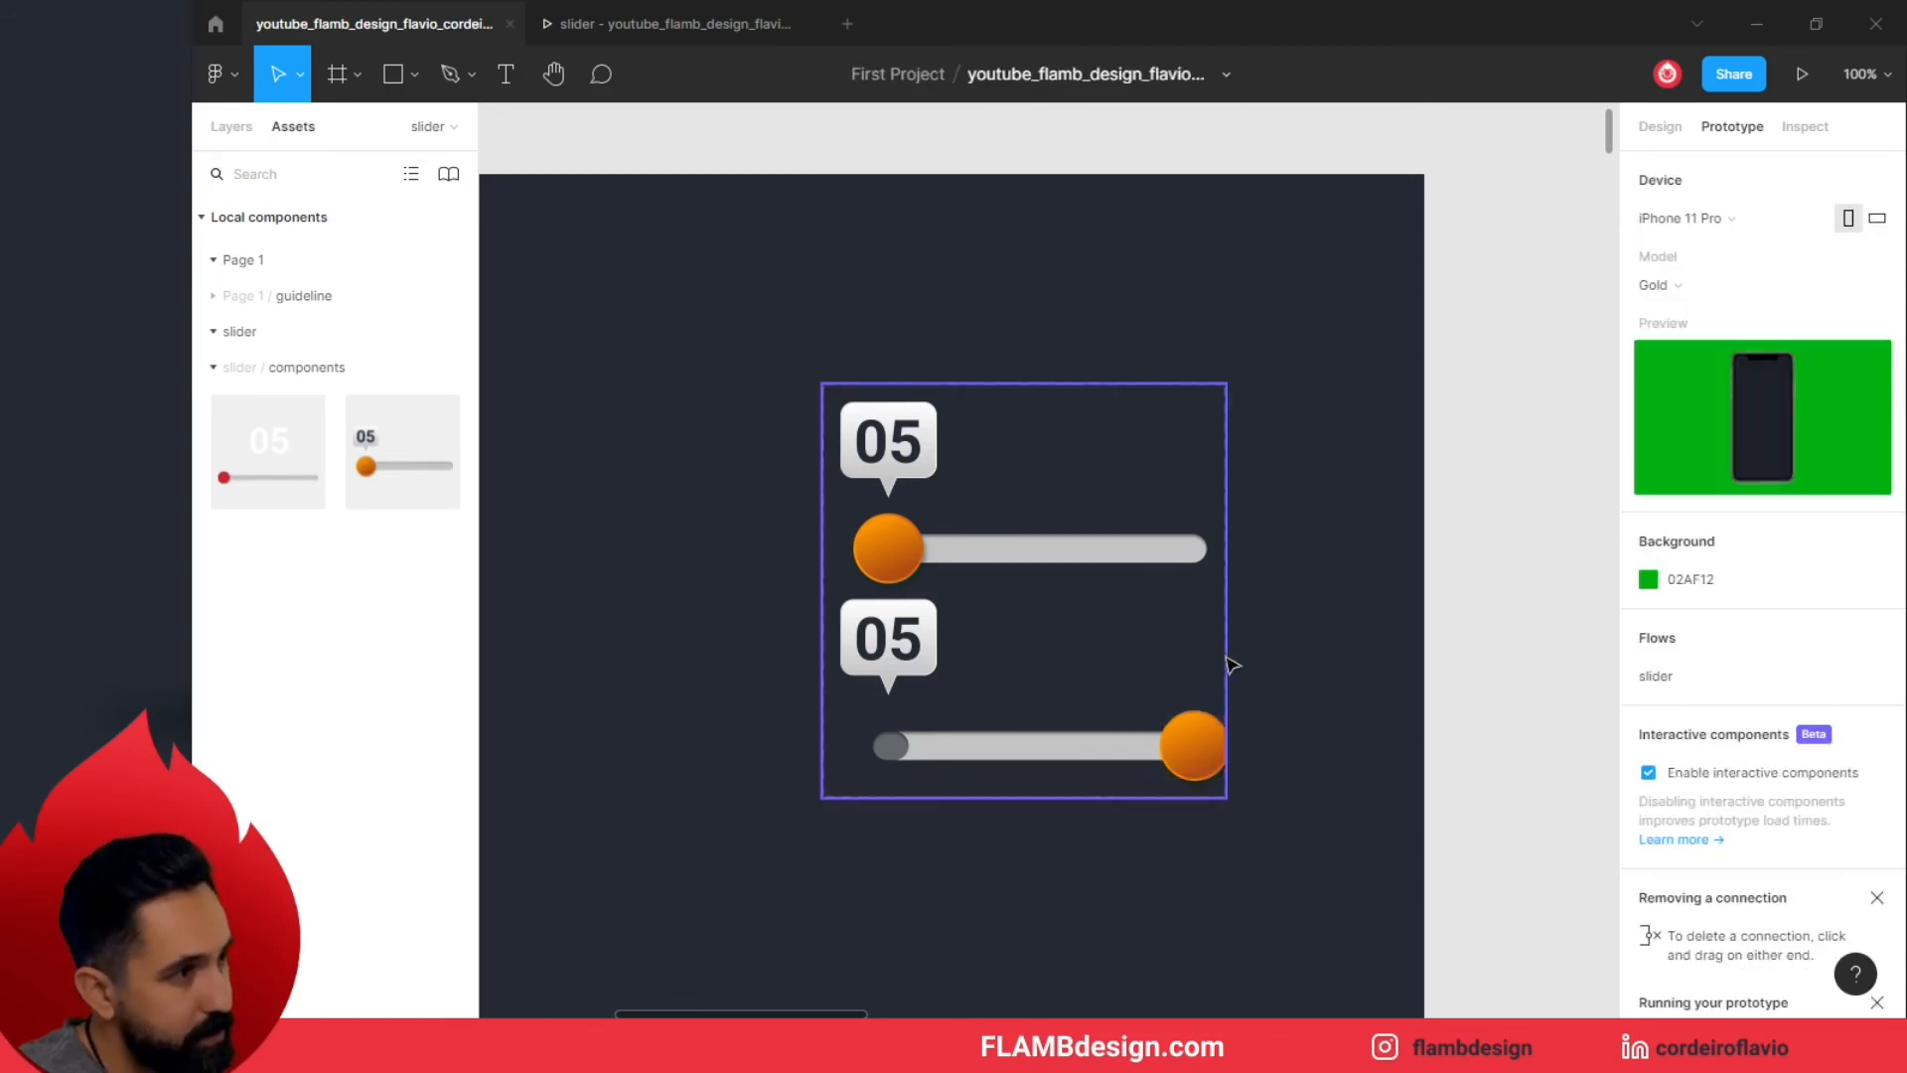
click(1232, 664)
drag(1231, 663, 1259, 664)
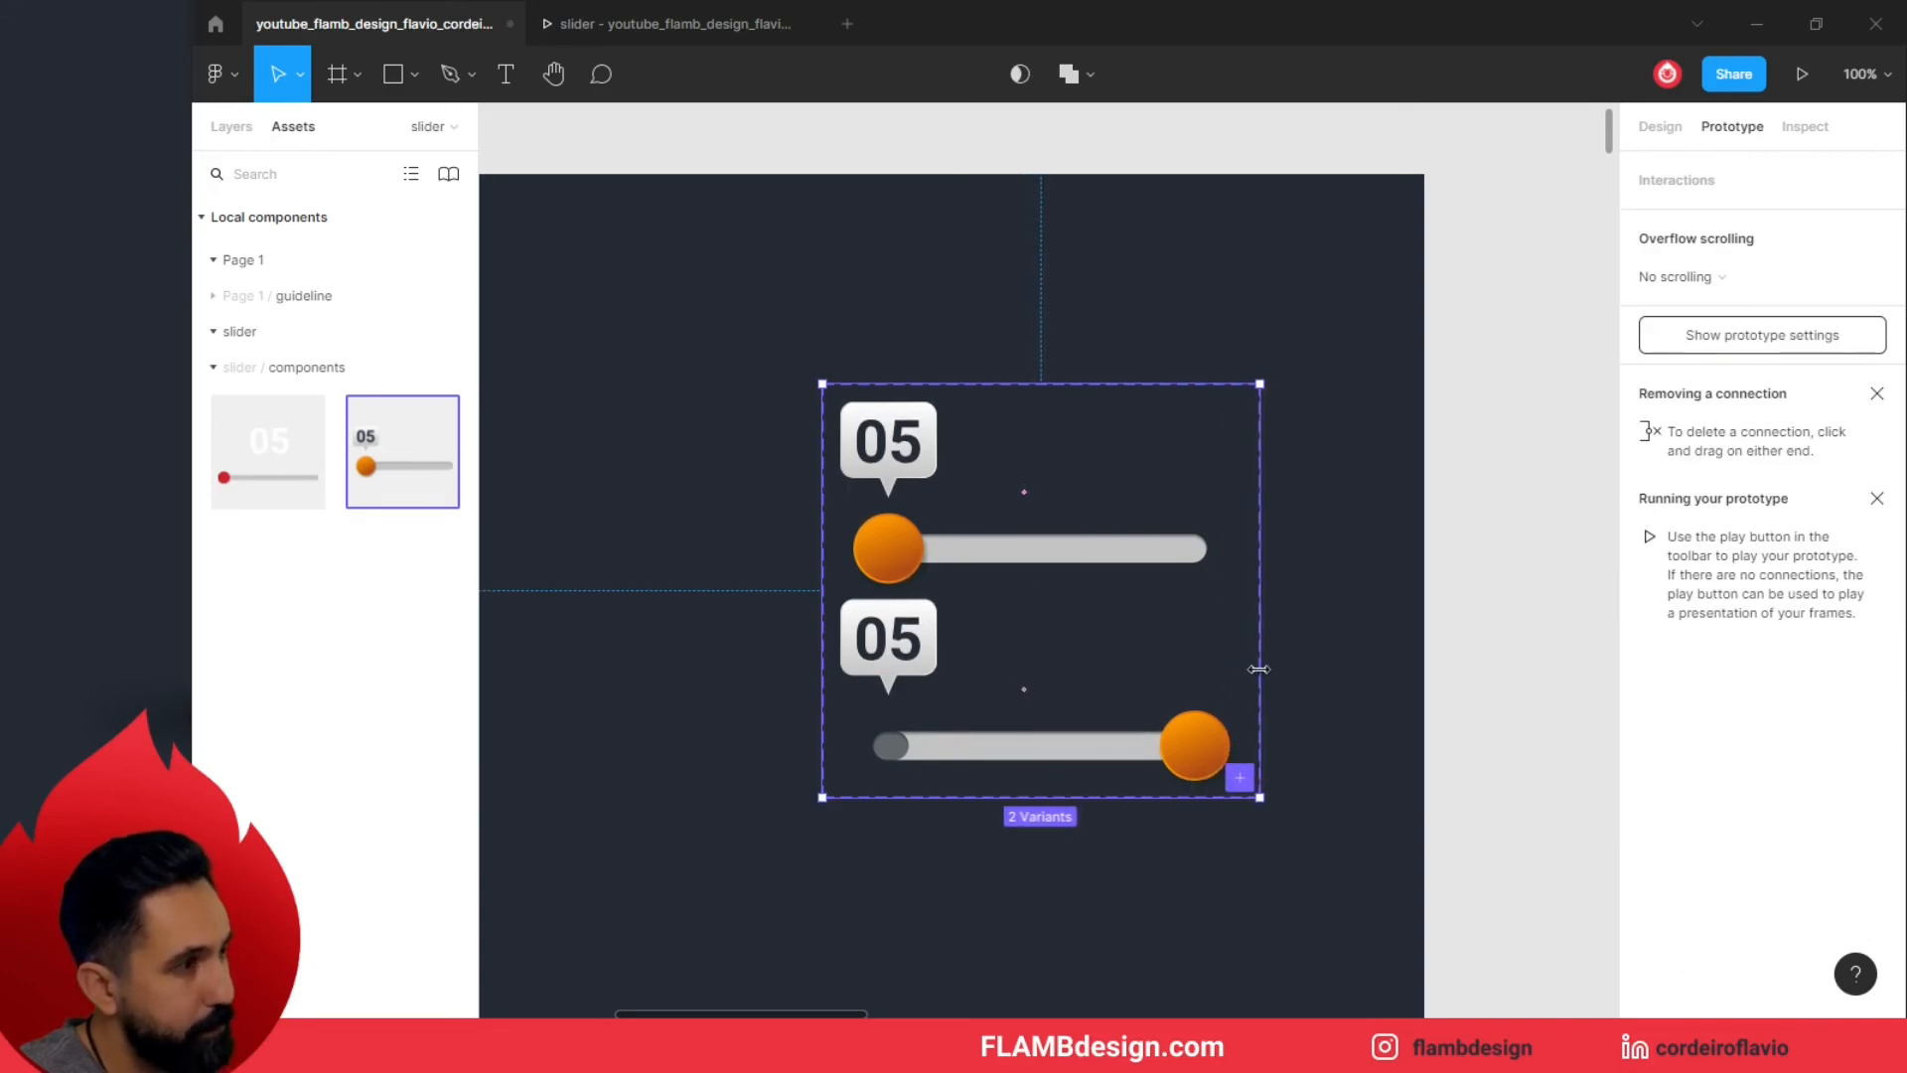
click(657, 756)
- Stretch the second variant's dark grey 63696C progress bar along the track until it reaches under the orange knob
click(904, 750)
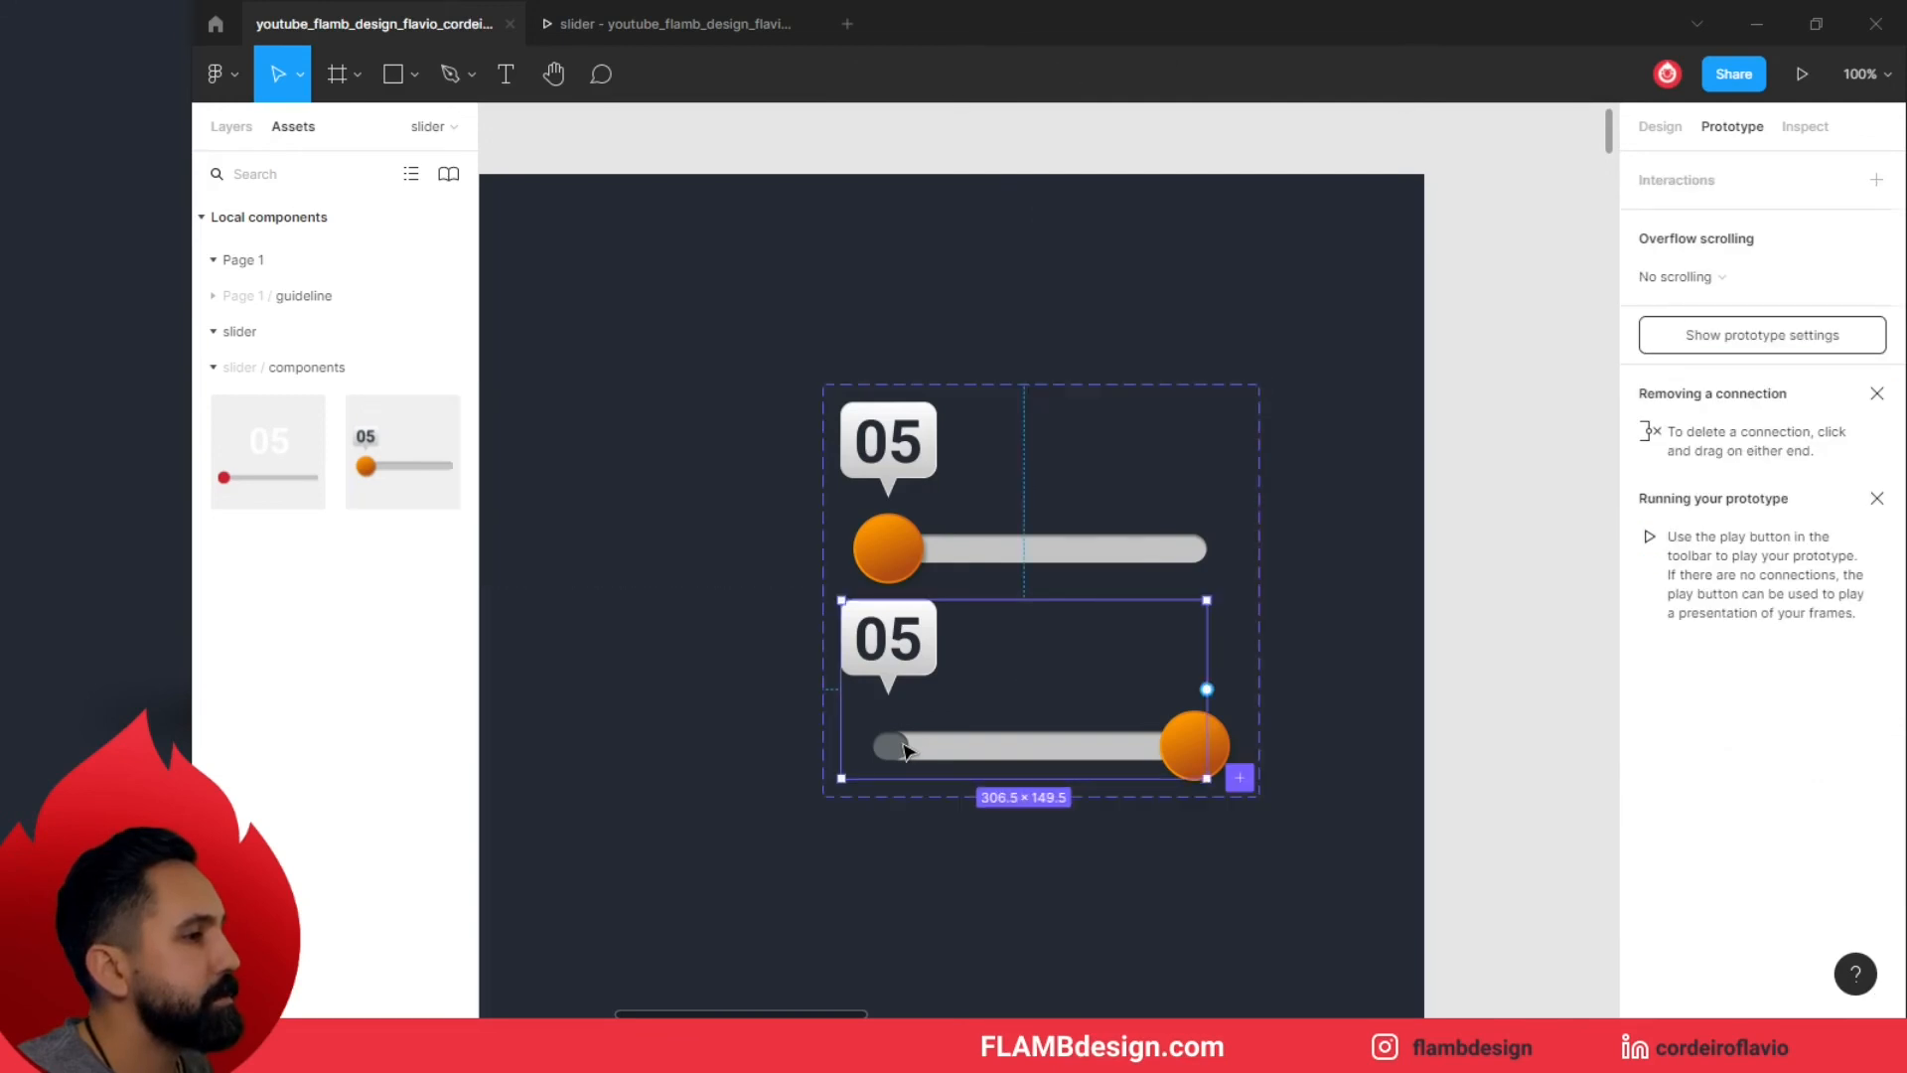
click(904, 750)
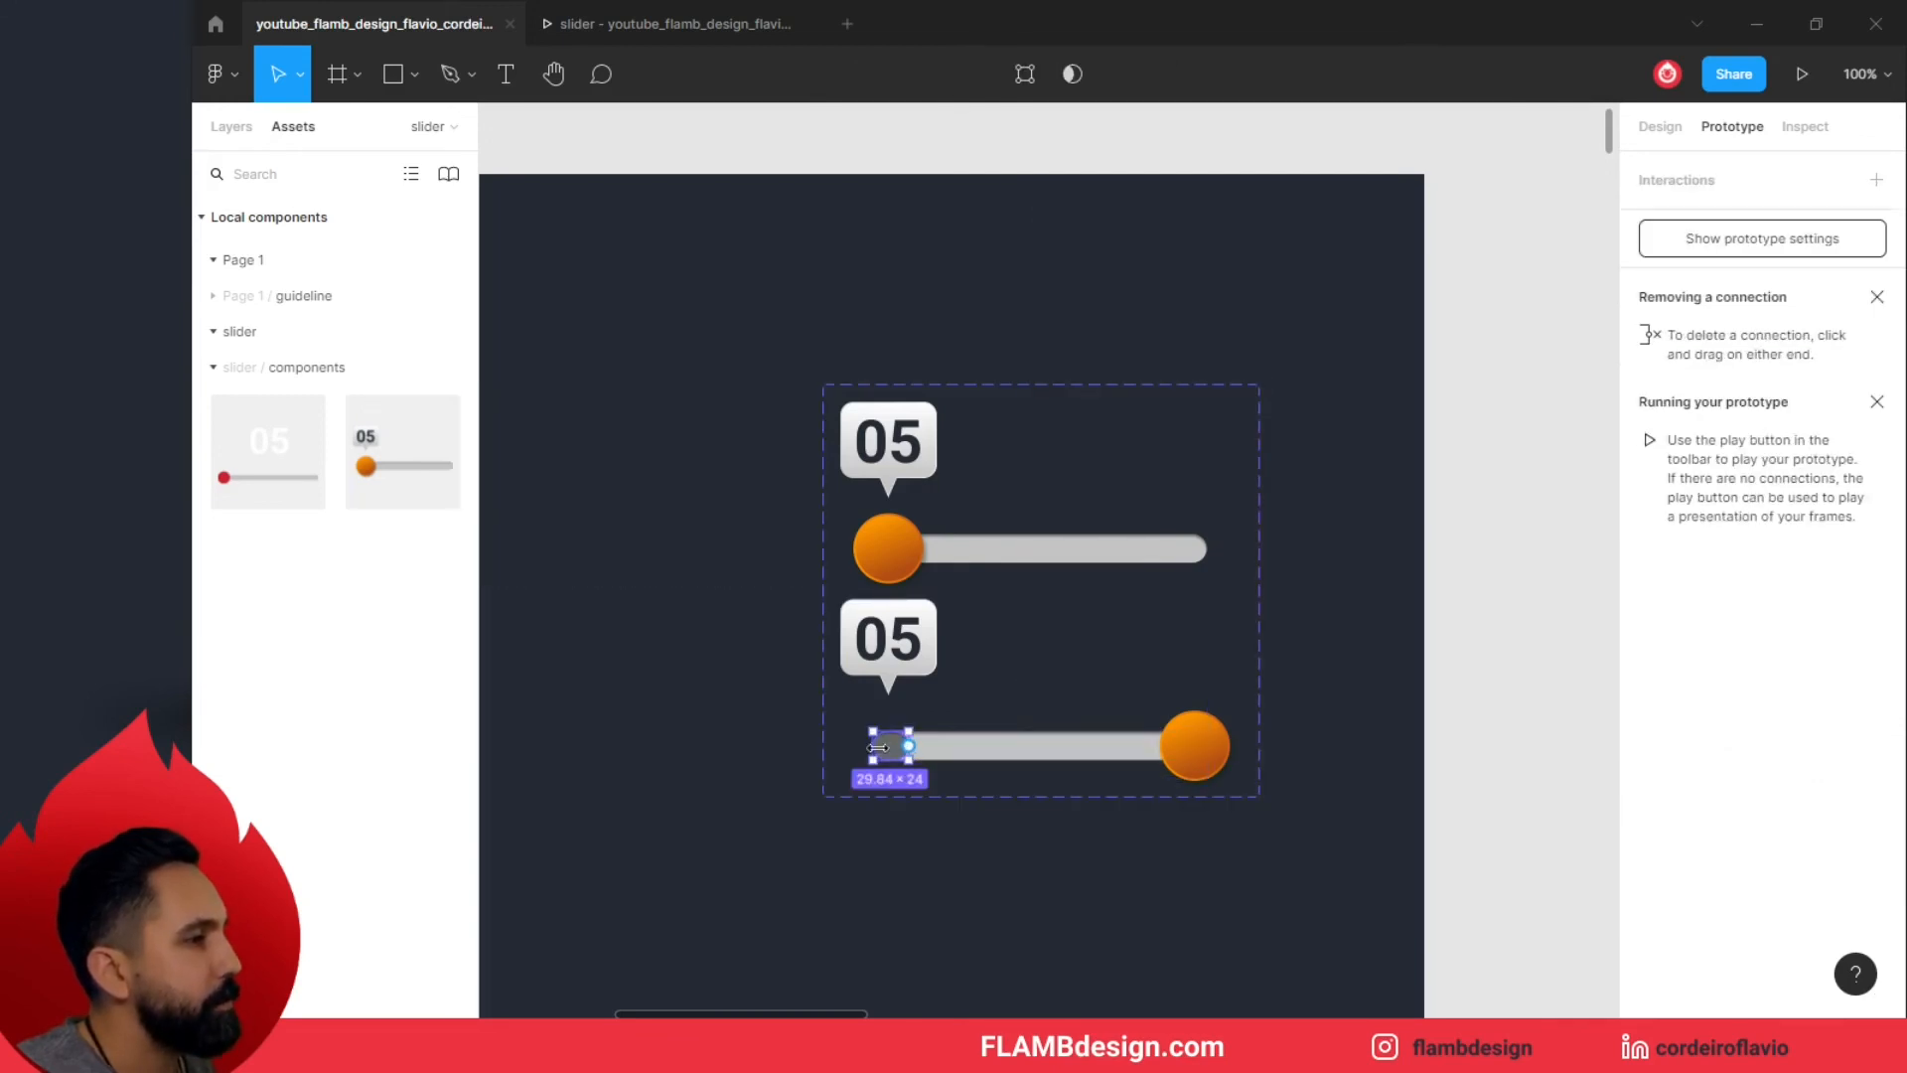
click(1659, 126)
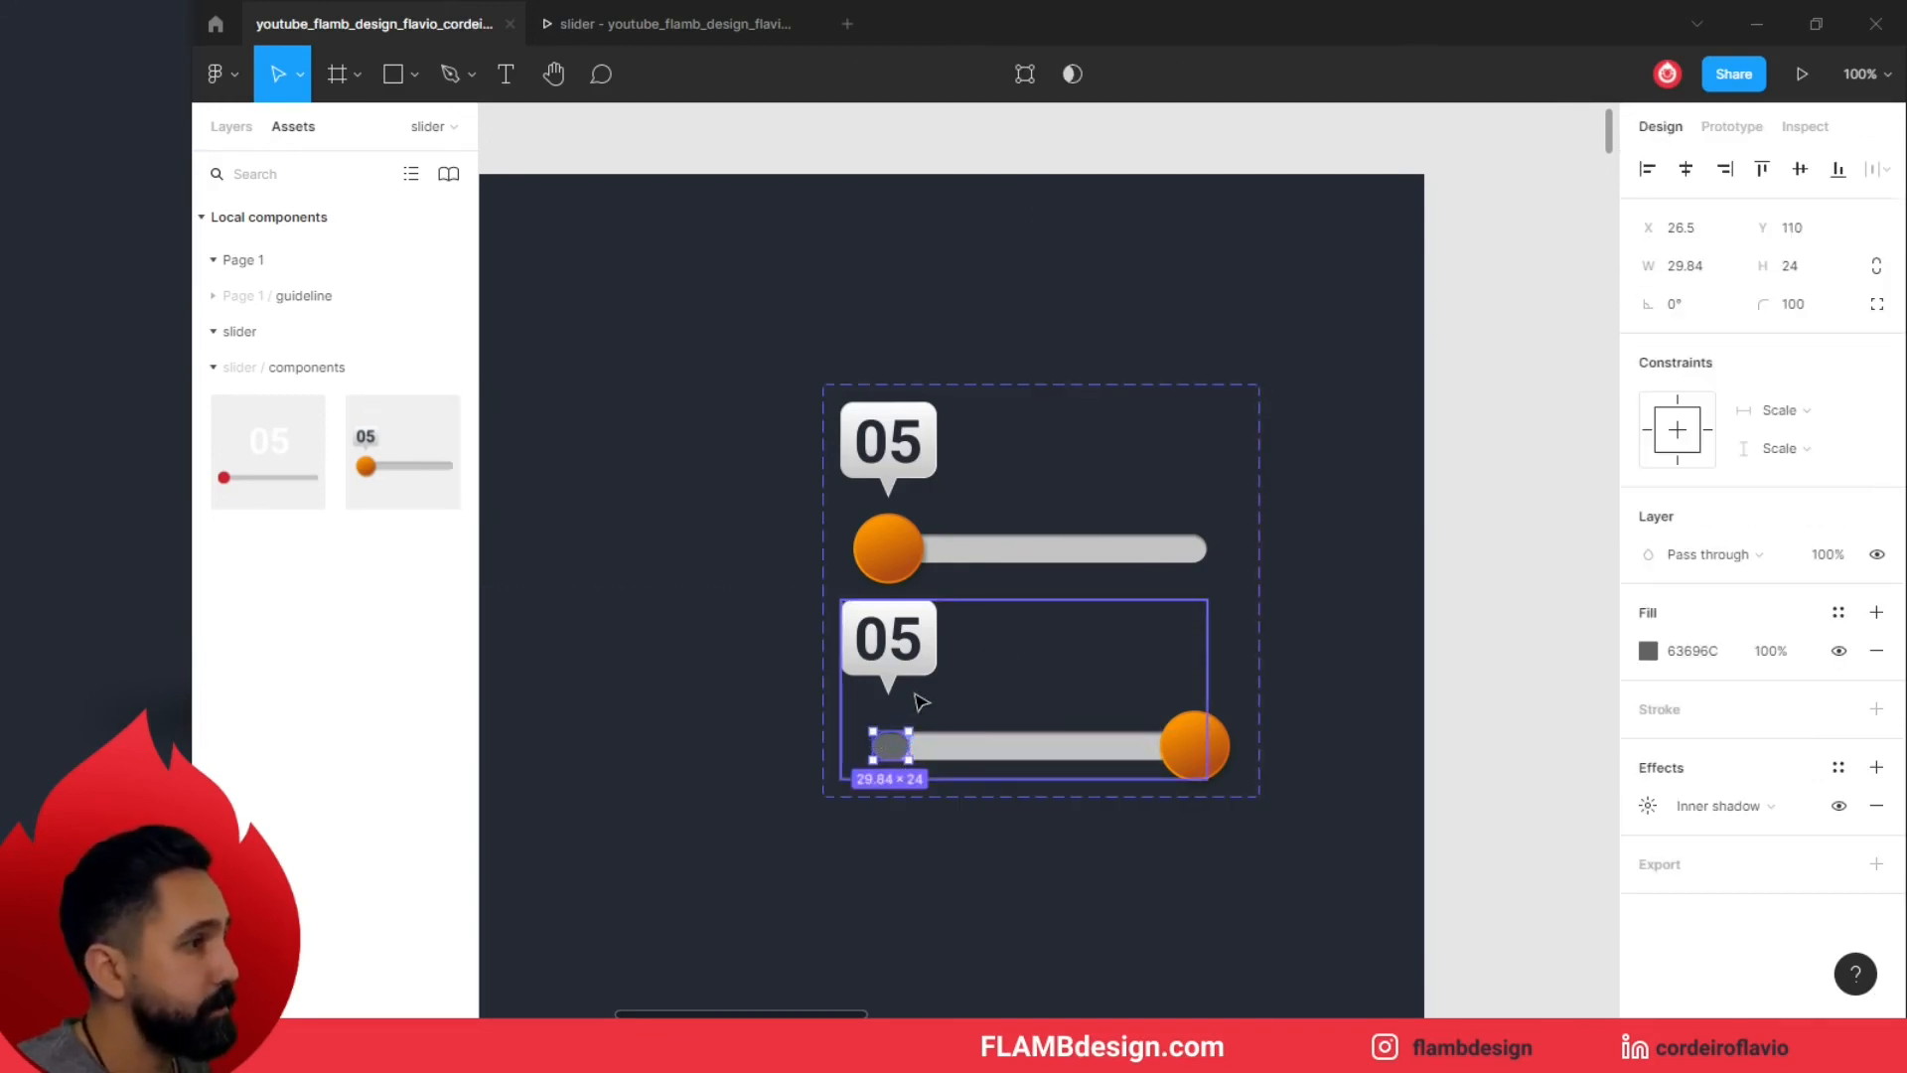
drag(923, 751, 1198, 745)
click(610, 678)
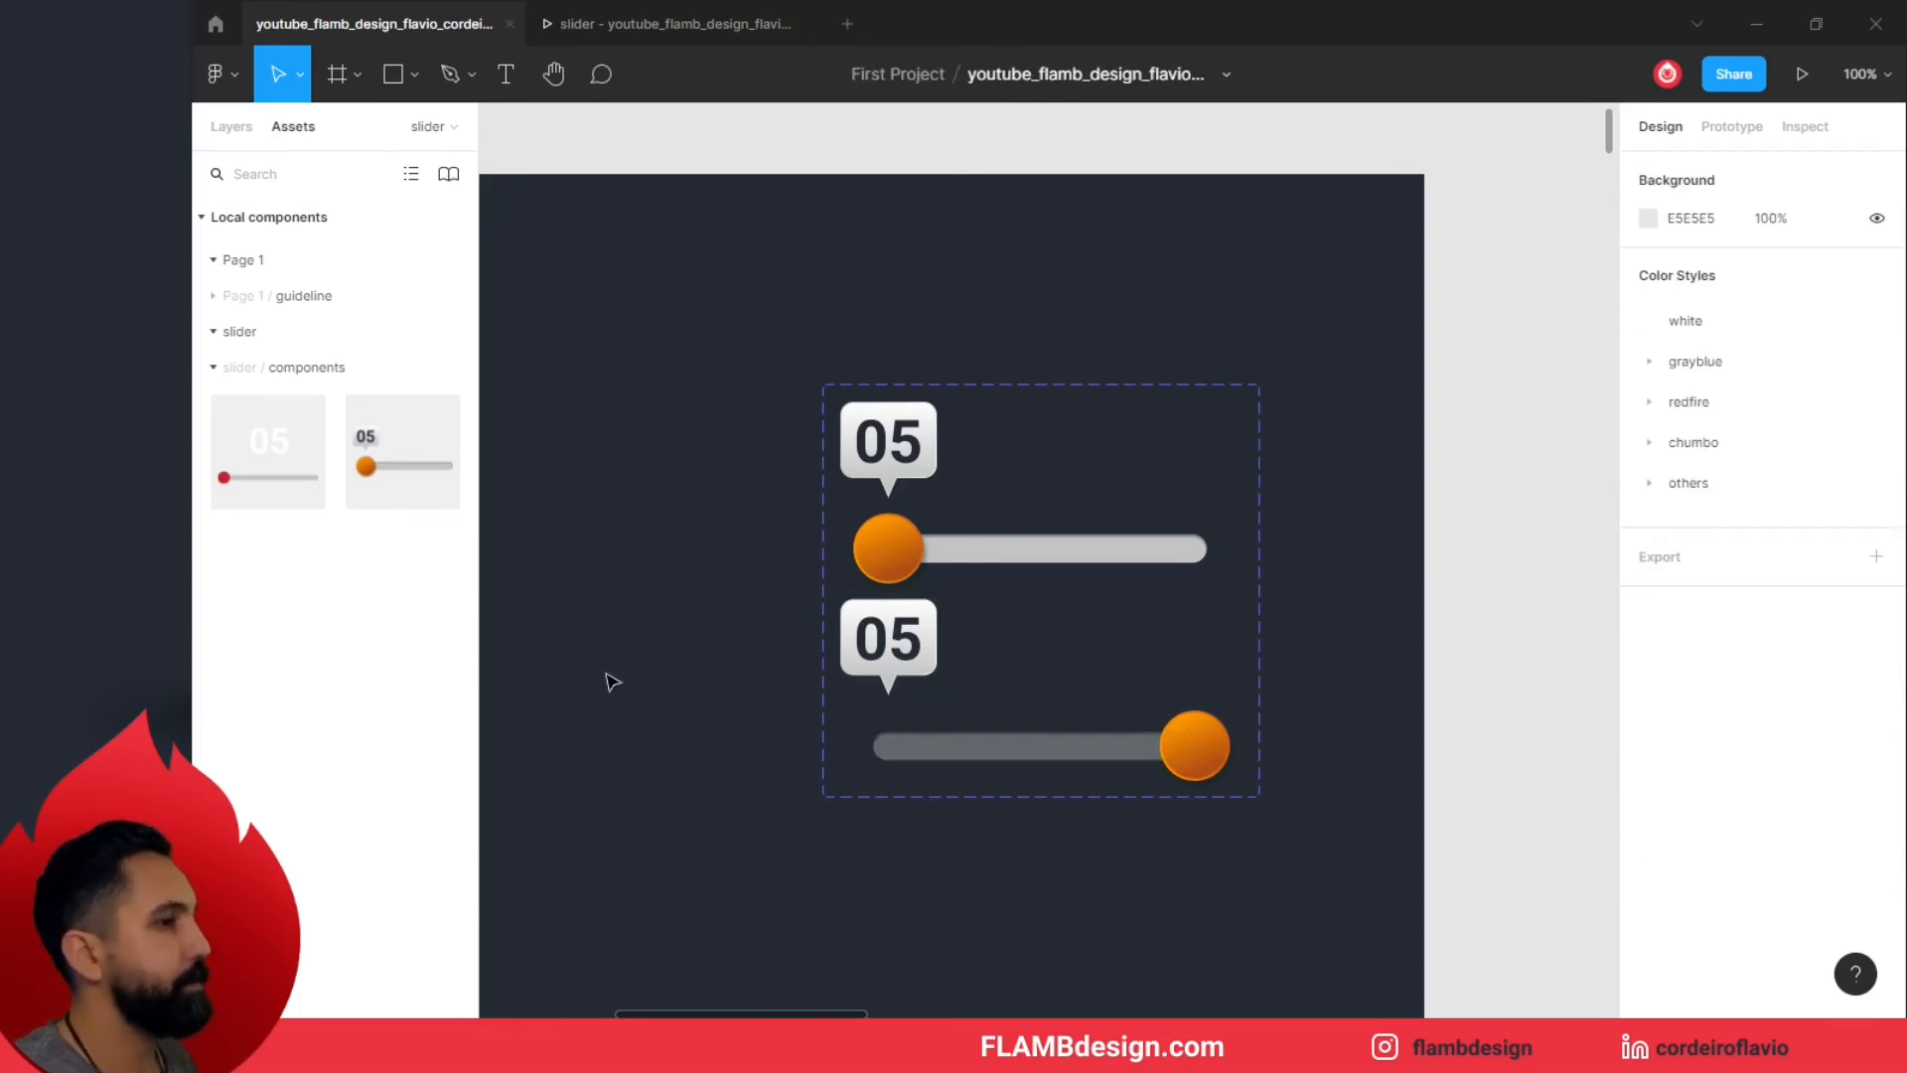
- Shift the second variant's speech bubble and its number right until they are centred above the orange knob
click(897, 640)
click(897, 640)
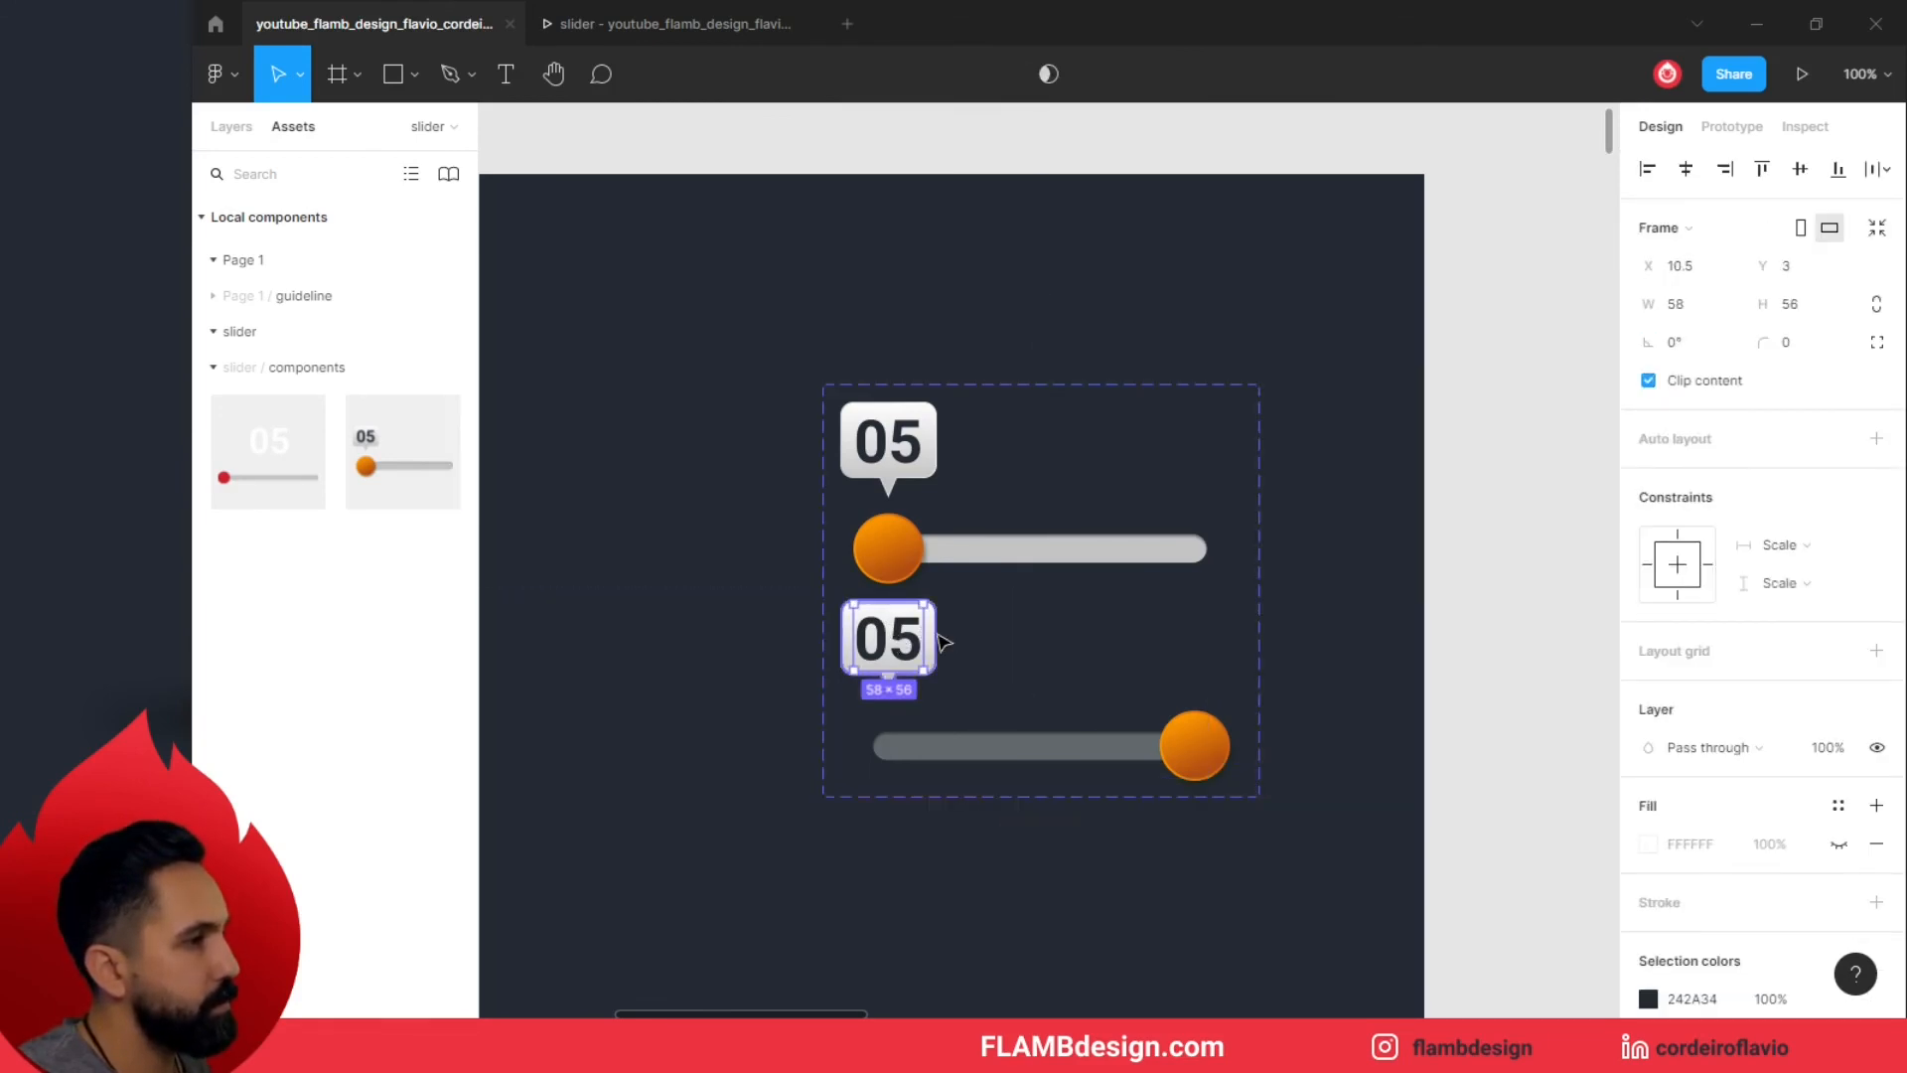
shift+click(938, 633)
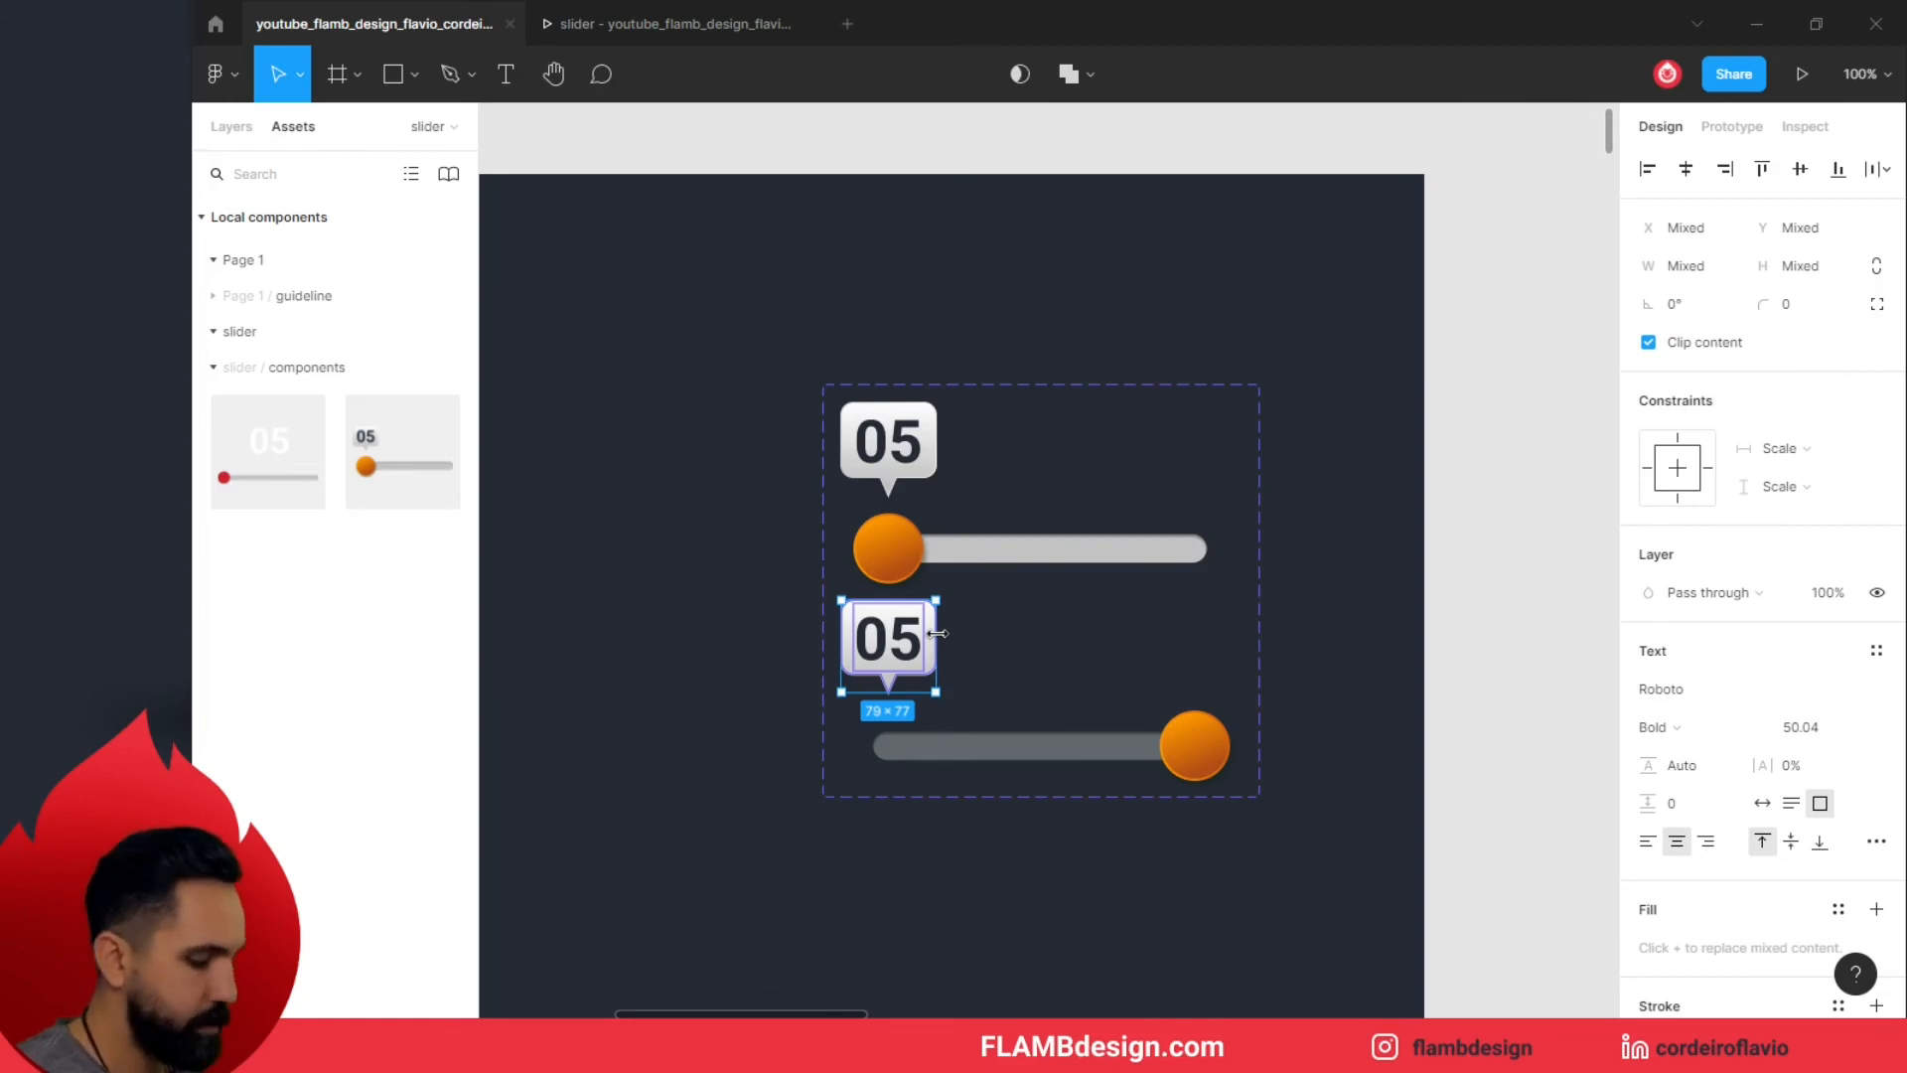
key(Right)
key(Right)
key(Right)
key(Right)
key(Right)
key(Right)
key(Right)
key(Right)
key(Right)
key(Right)
key(Right)
key(Right)
key(Right)
key(Right)
key(Right)
key(shift+Right)
key(shift+Right)
key(shift+Right)
key(shift+Right)
key(shift+Right)
key(shift+Right)
key(shift+Right)
key(shift+Right)
key(shift+Right)
key(shift+Right)
key(shift+Right)
key(shift+Right)
key(shift+Right)
key(shift+Right)
key(shift+Right)
key(shift+Right)
key(shift+Right)
key(shift+Right)
key(shift+Right)
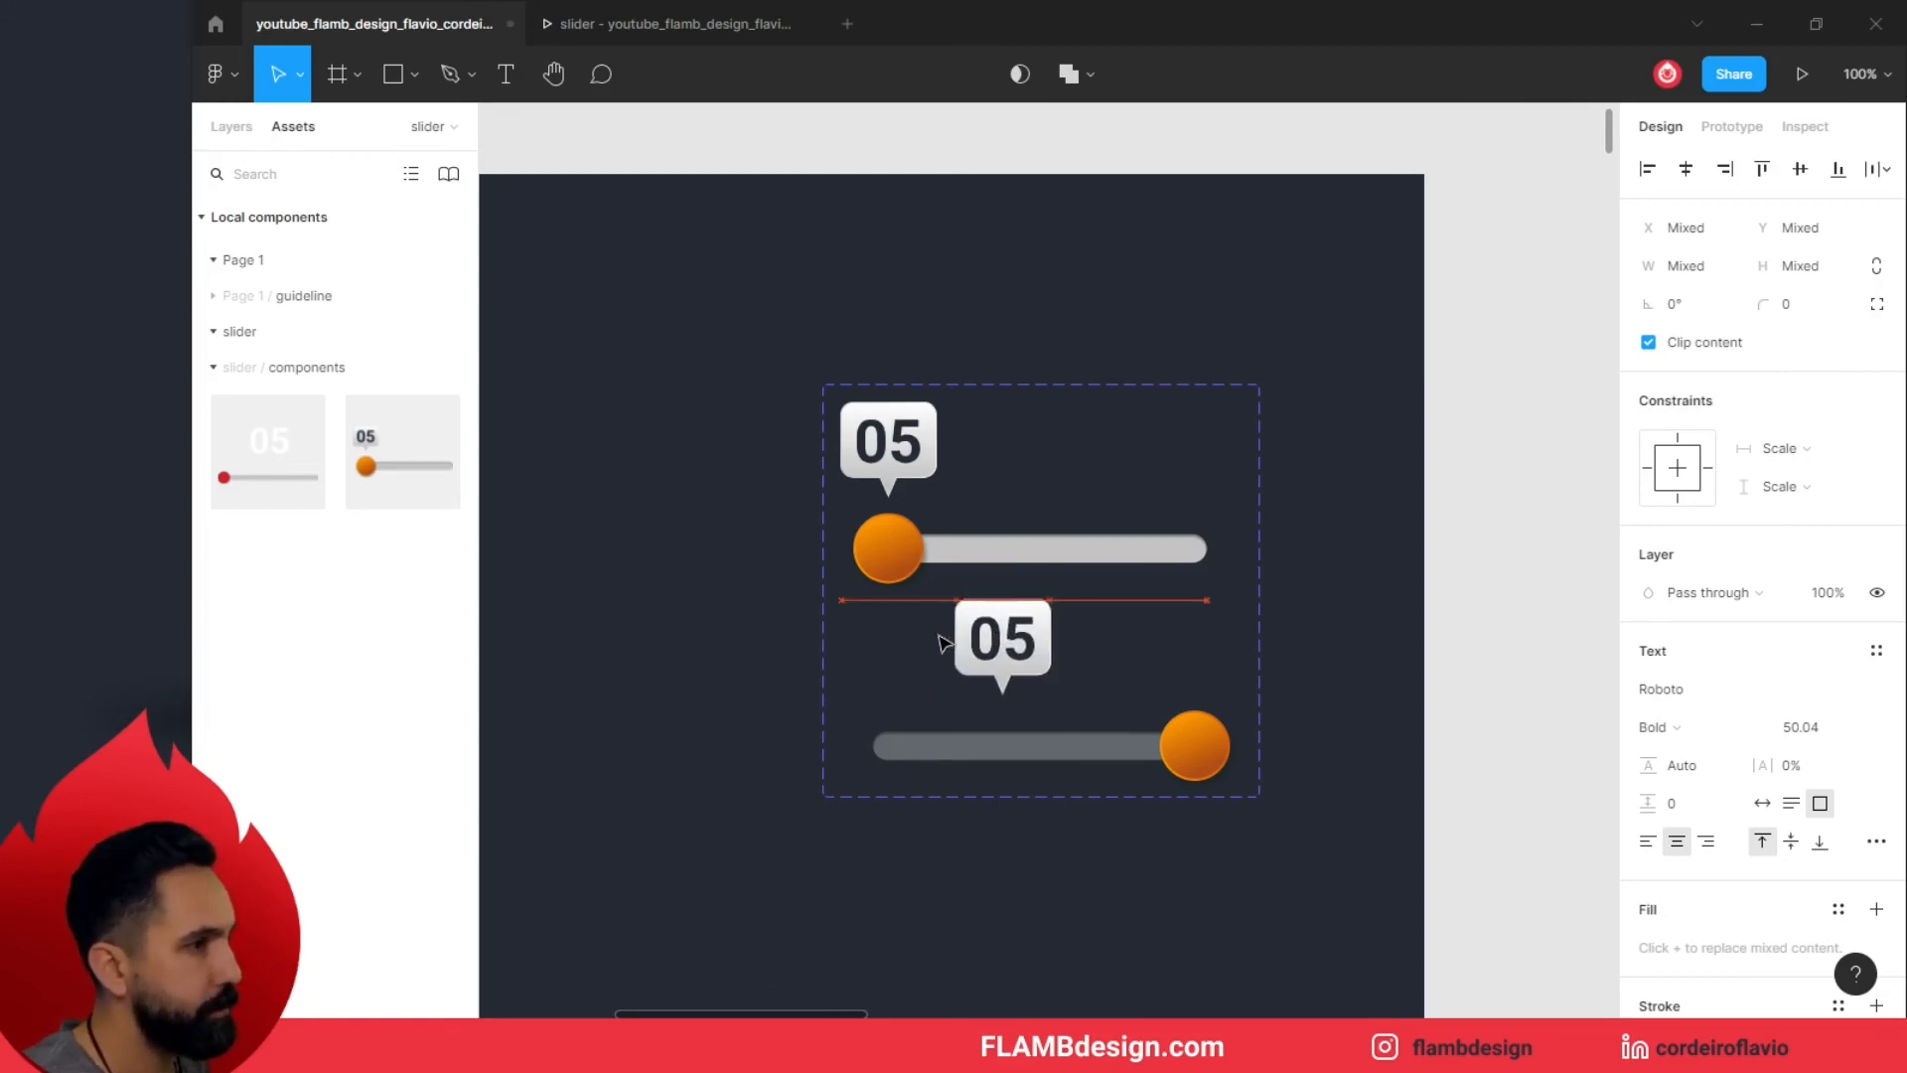
key(shift+Right)
key(shift+Right)
key(shift+Right)
key(shift+Right)
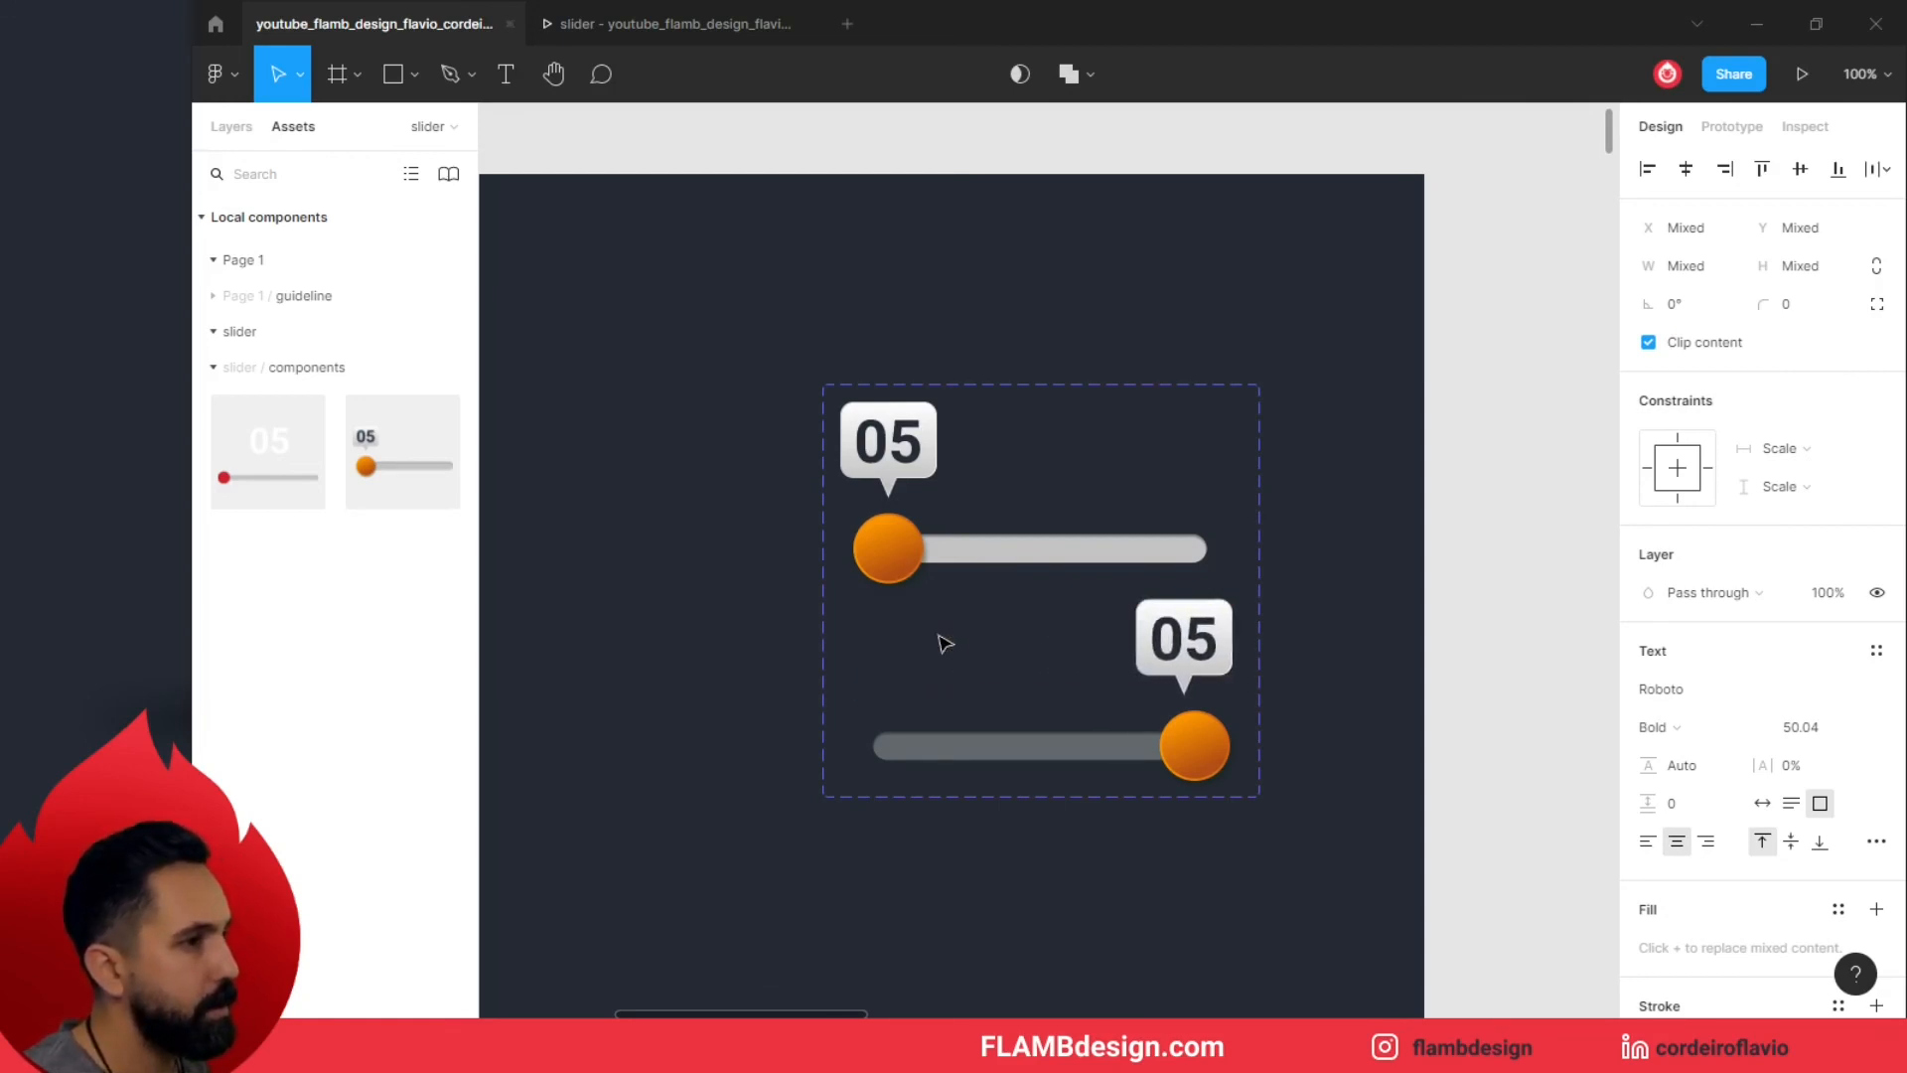
key(Right)
key(Right)
key(Right)
key(Right)
key(Right)
key(Right)
key(Right)
key(Right)
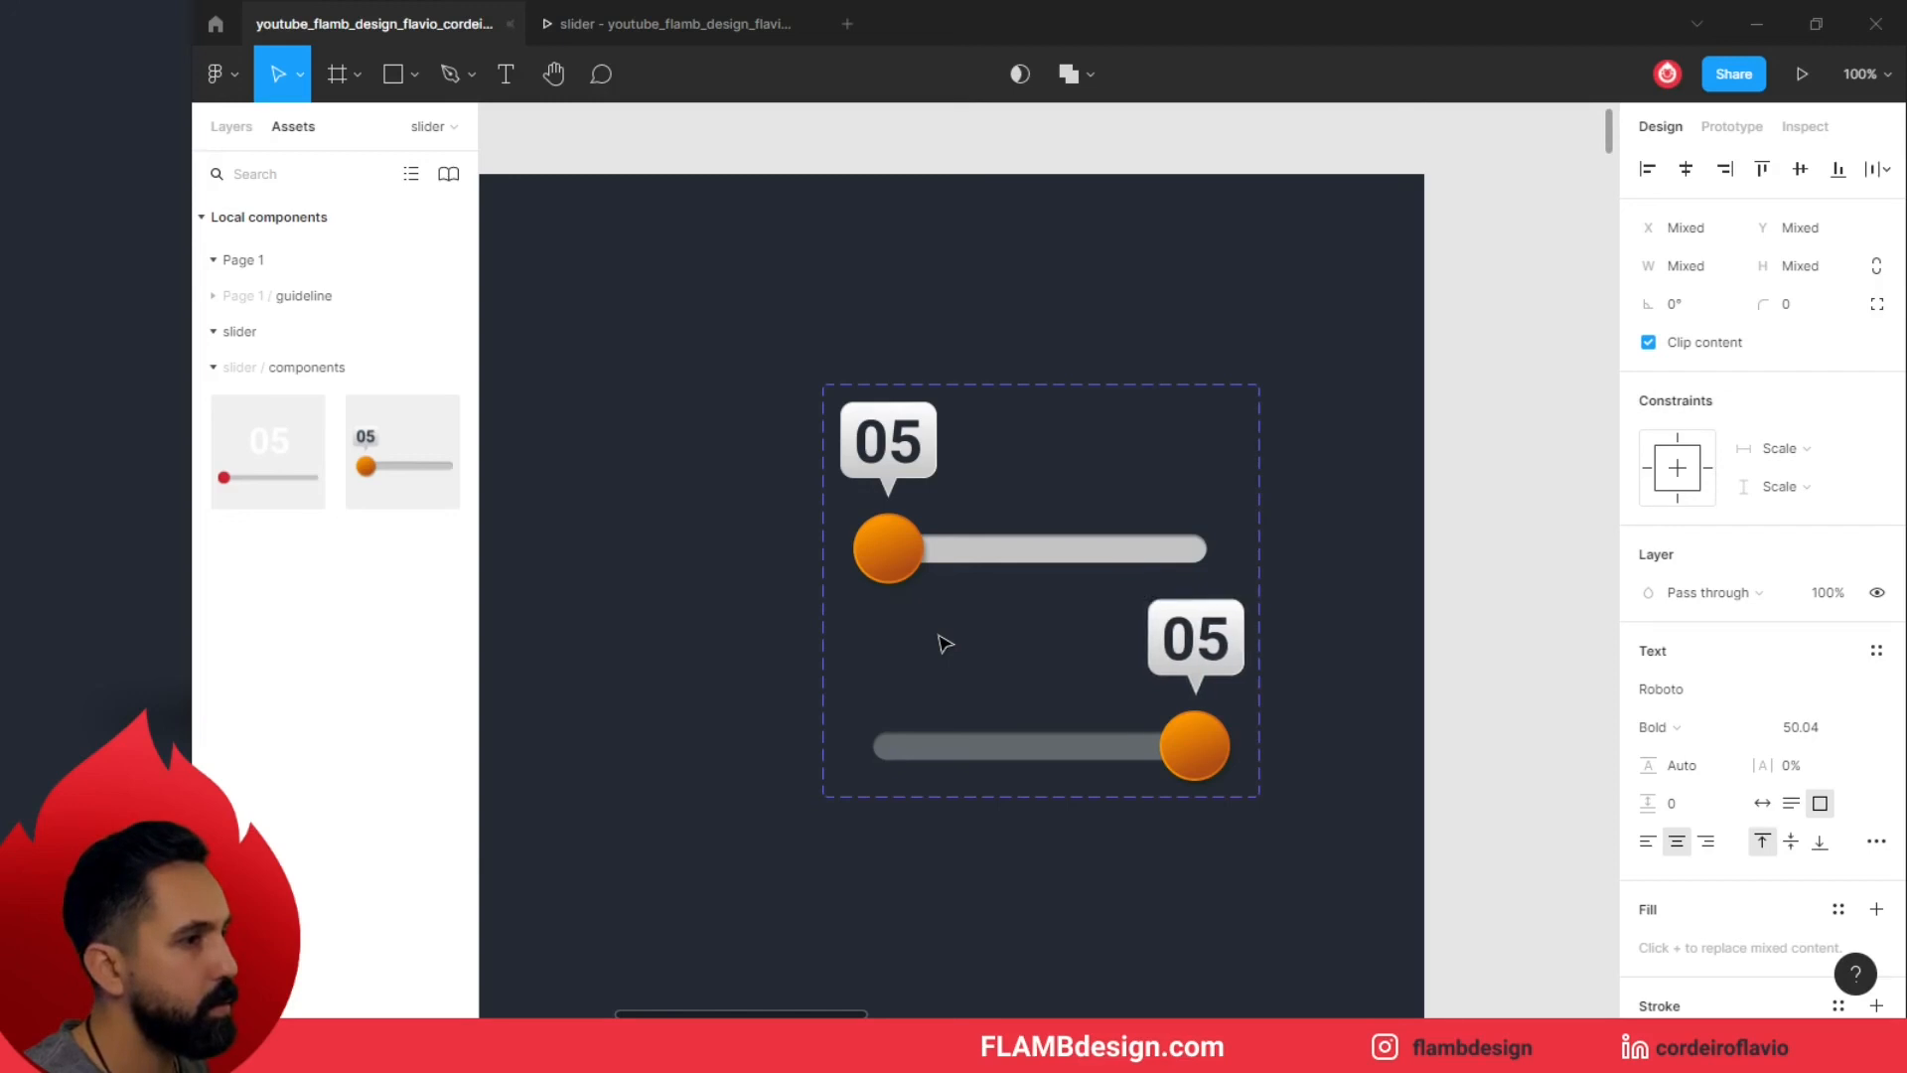
key(Left)
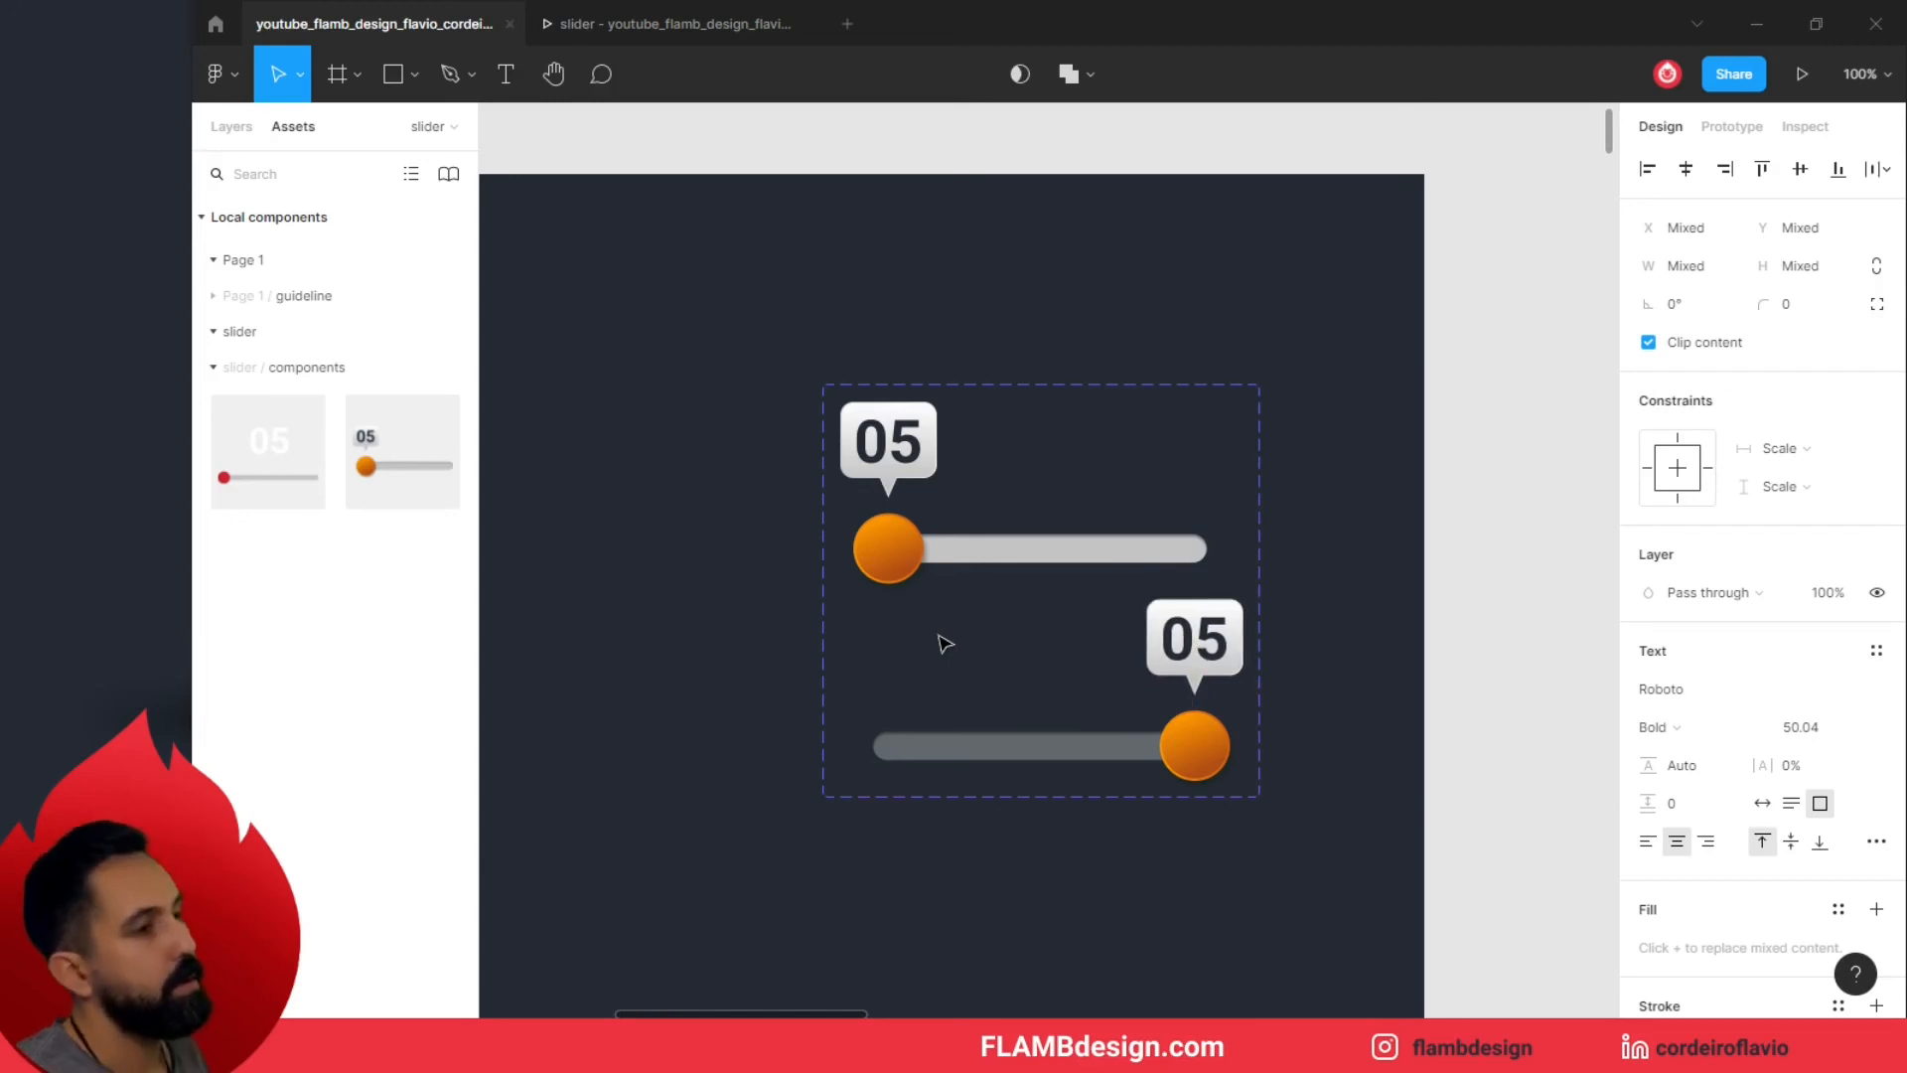
click(1320, 682)
- Shift the number column inside the second variant's bubble up to Y -353 so that 50 shows
click(1219, 655)
double_click(1220, 655)
double_click(1220, 655)
key(shift+Up)
key(shift+Up)
key(shift+Up)
key(shift+Up)
key(shift+Up)
key(shift+Up)
key(shift+Up)
key(shift+Up)
key(shift+Up)
key(shift+Up)
key(shift+Up)
key(shift+Up)
key(shift+Up)
key(shift+Up)
key(shift+Up)
key(shift+Up)
key(shift+Up)
key(shift+Up)
key(shift+Up)
key(shift+Up)
key(shift+Up)
key(shift+Up)
key(shift+Up)
key(shift+Up)
key(shift+Up)
key(shift+Up)
key(shift+Up)
key(shift+Up)
key(shift+Up)
key(shift+Up)
key(shift+Up)
key(shift+Up)
key(shift+Up)
key(shift+Up)
key(shift+Up)
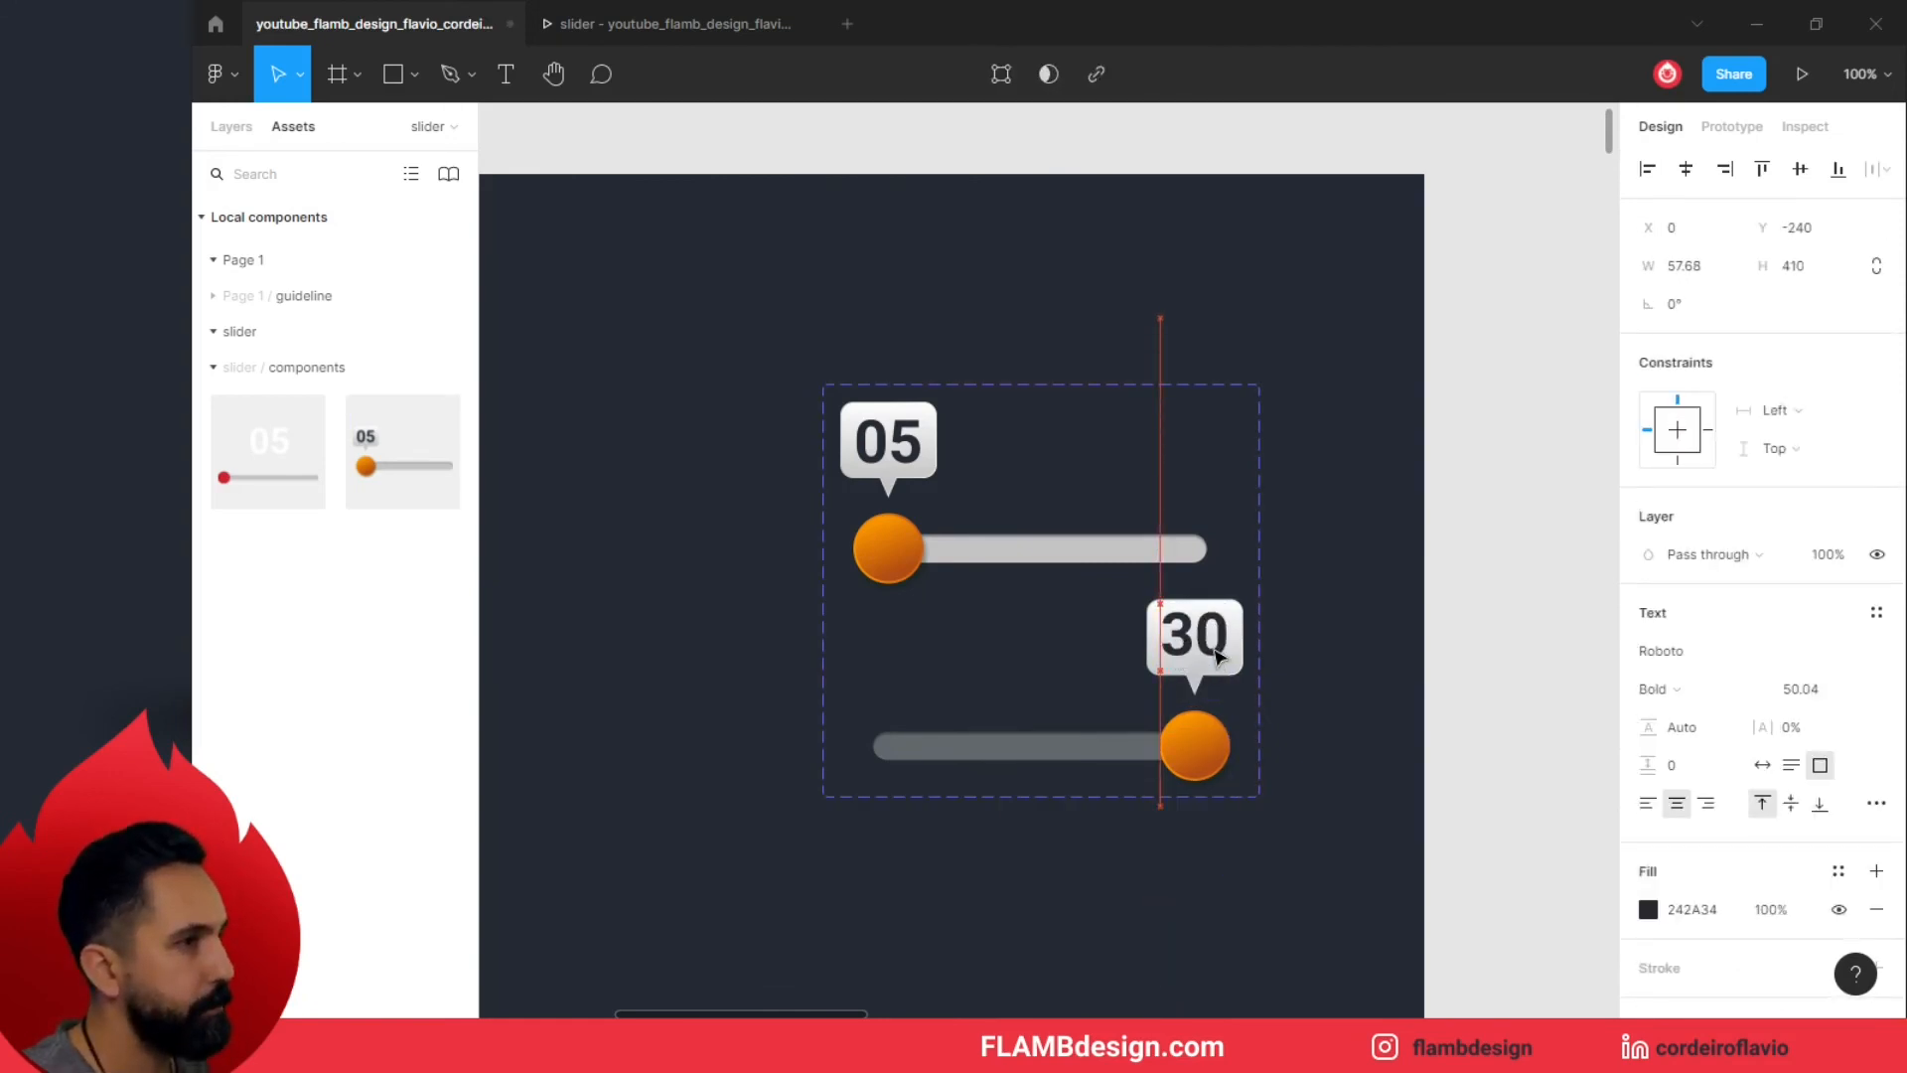
key(shift+Up)
key(shift+Up)
key(shift+Up)
key(shift+Up)
key(shift+Up)
key(shift+Up)
key(shift+Up)
key(Up)
key(Up)
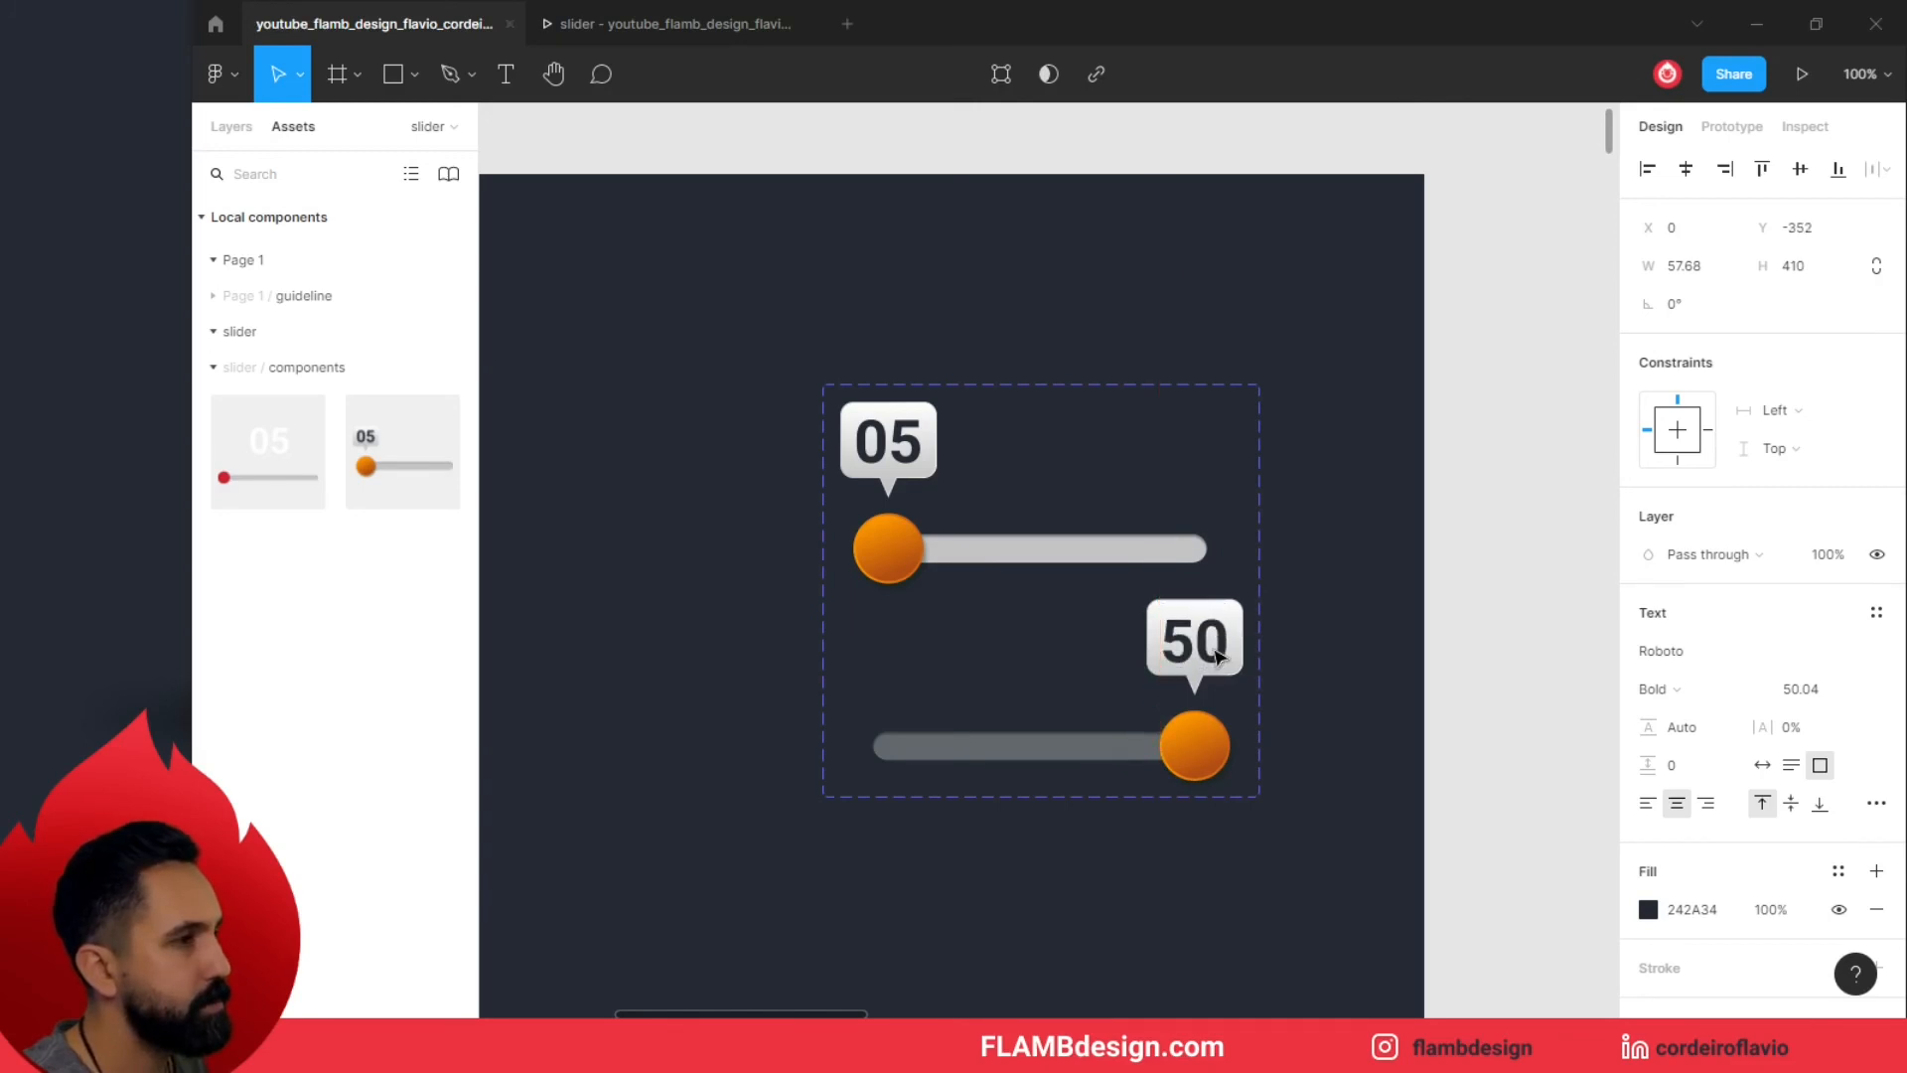
key(Up)
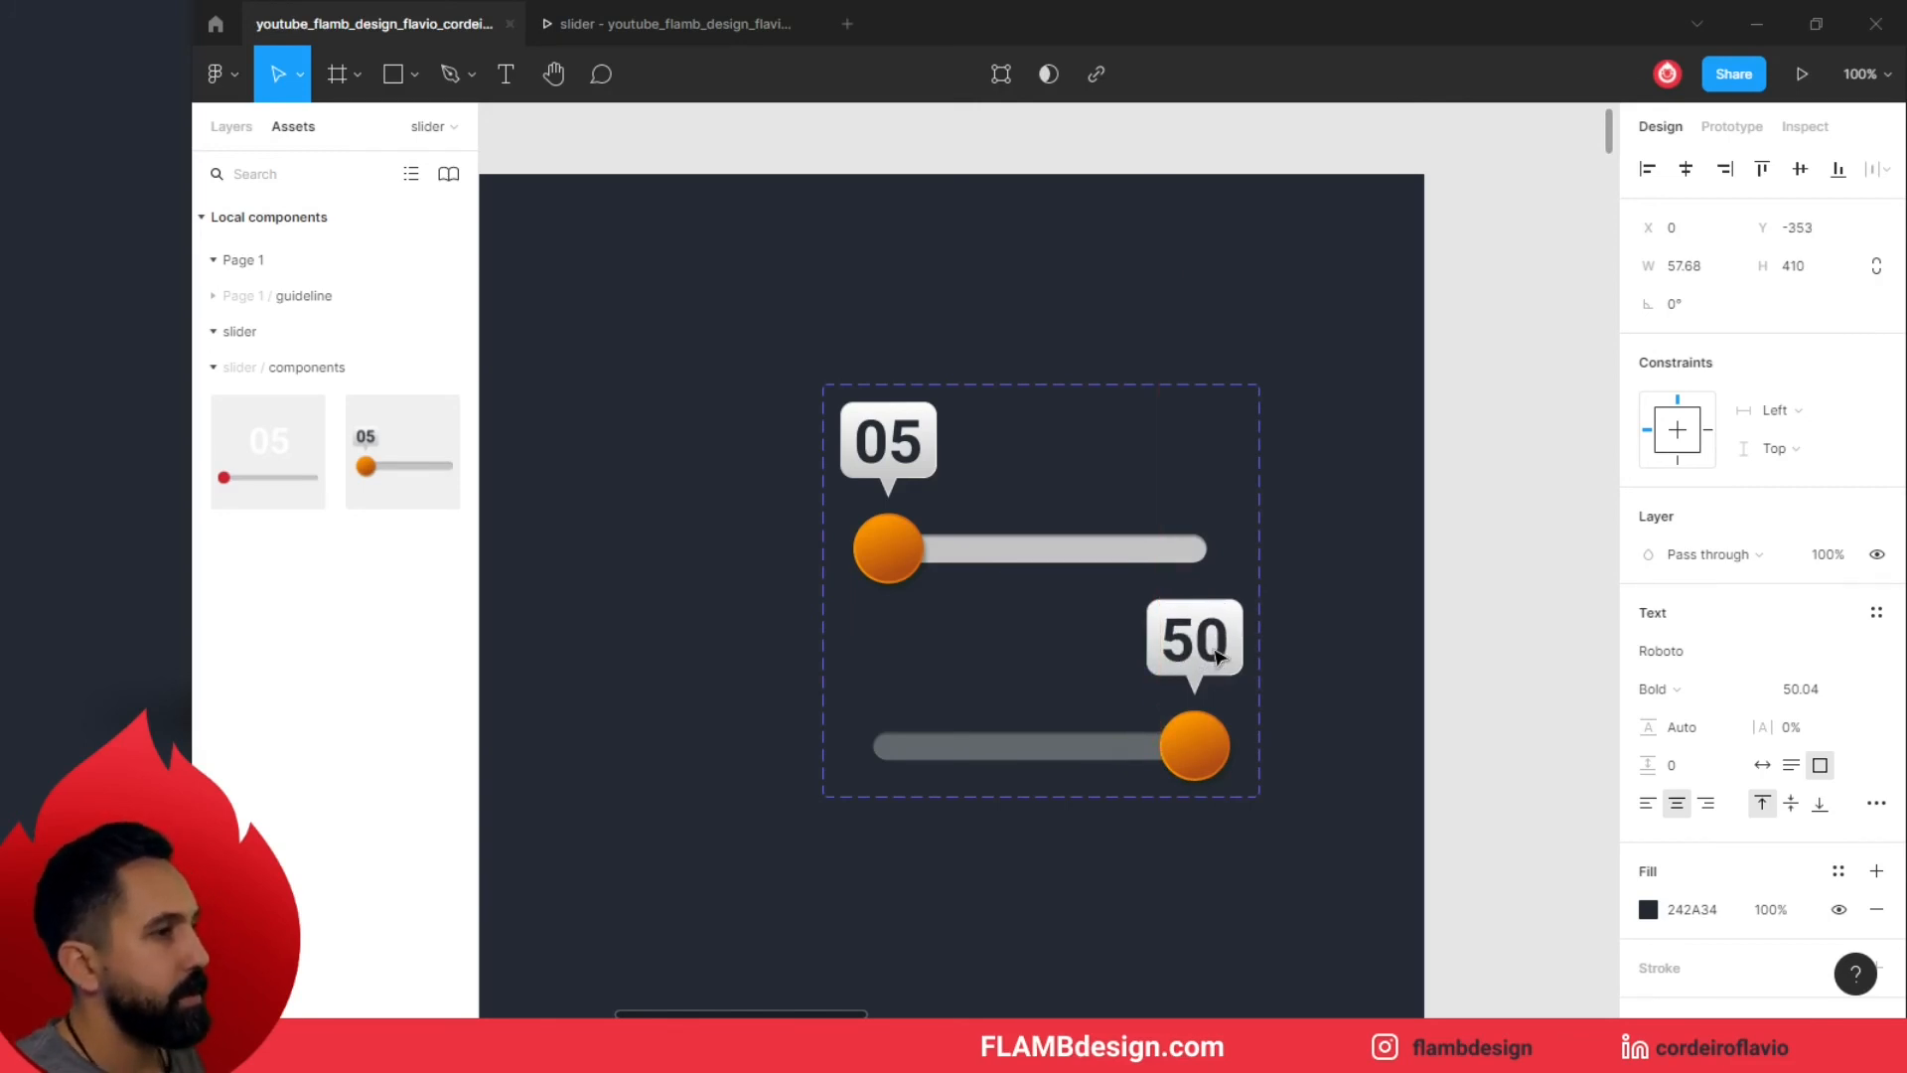
key(Escape)
- Connect the first variant's orange knob to the second variant with an On drag interaction that changes to Variant2
click(1731, 126)
click(902, 553)
click(902, 553)
click(902, 553)
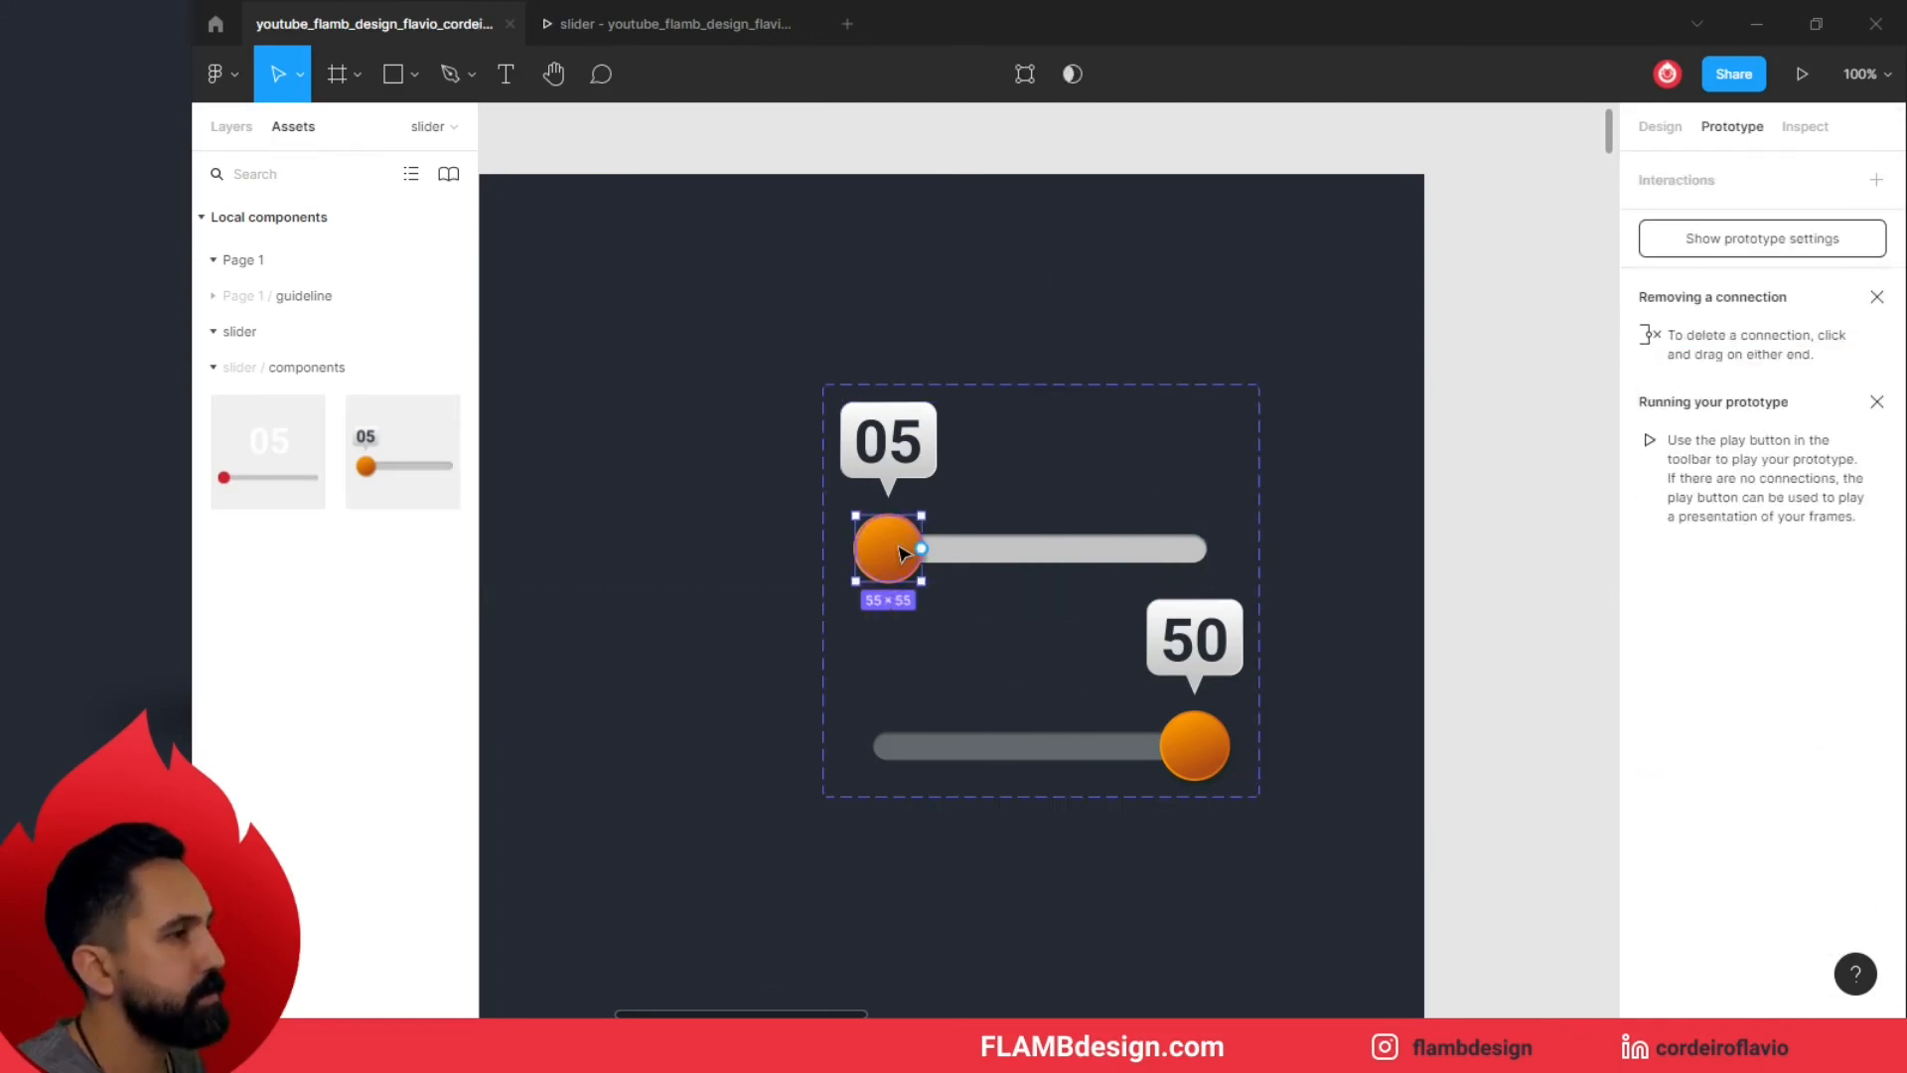
drag(922, 549, 1039, 635)
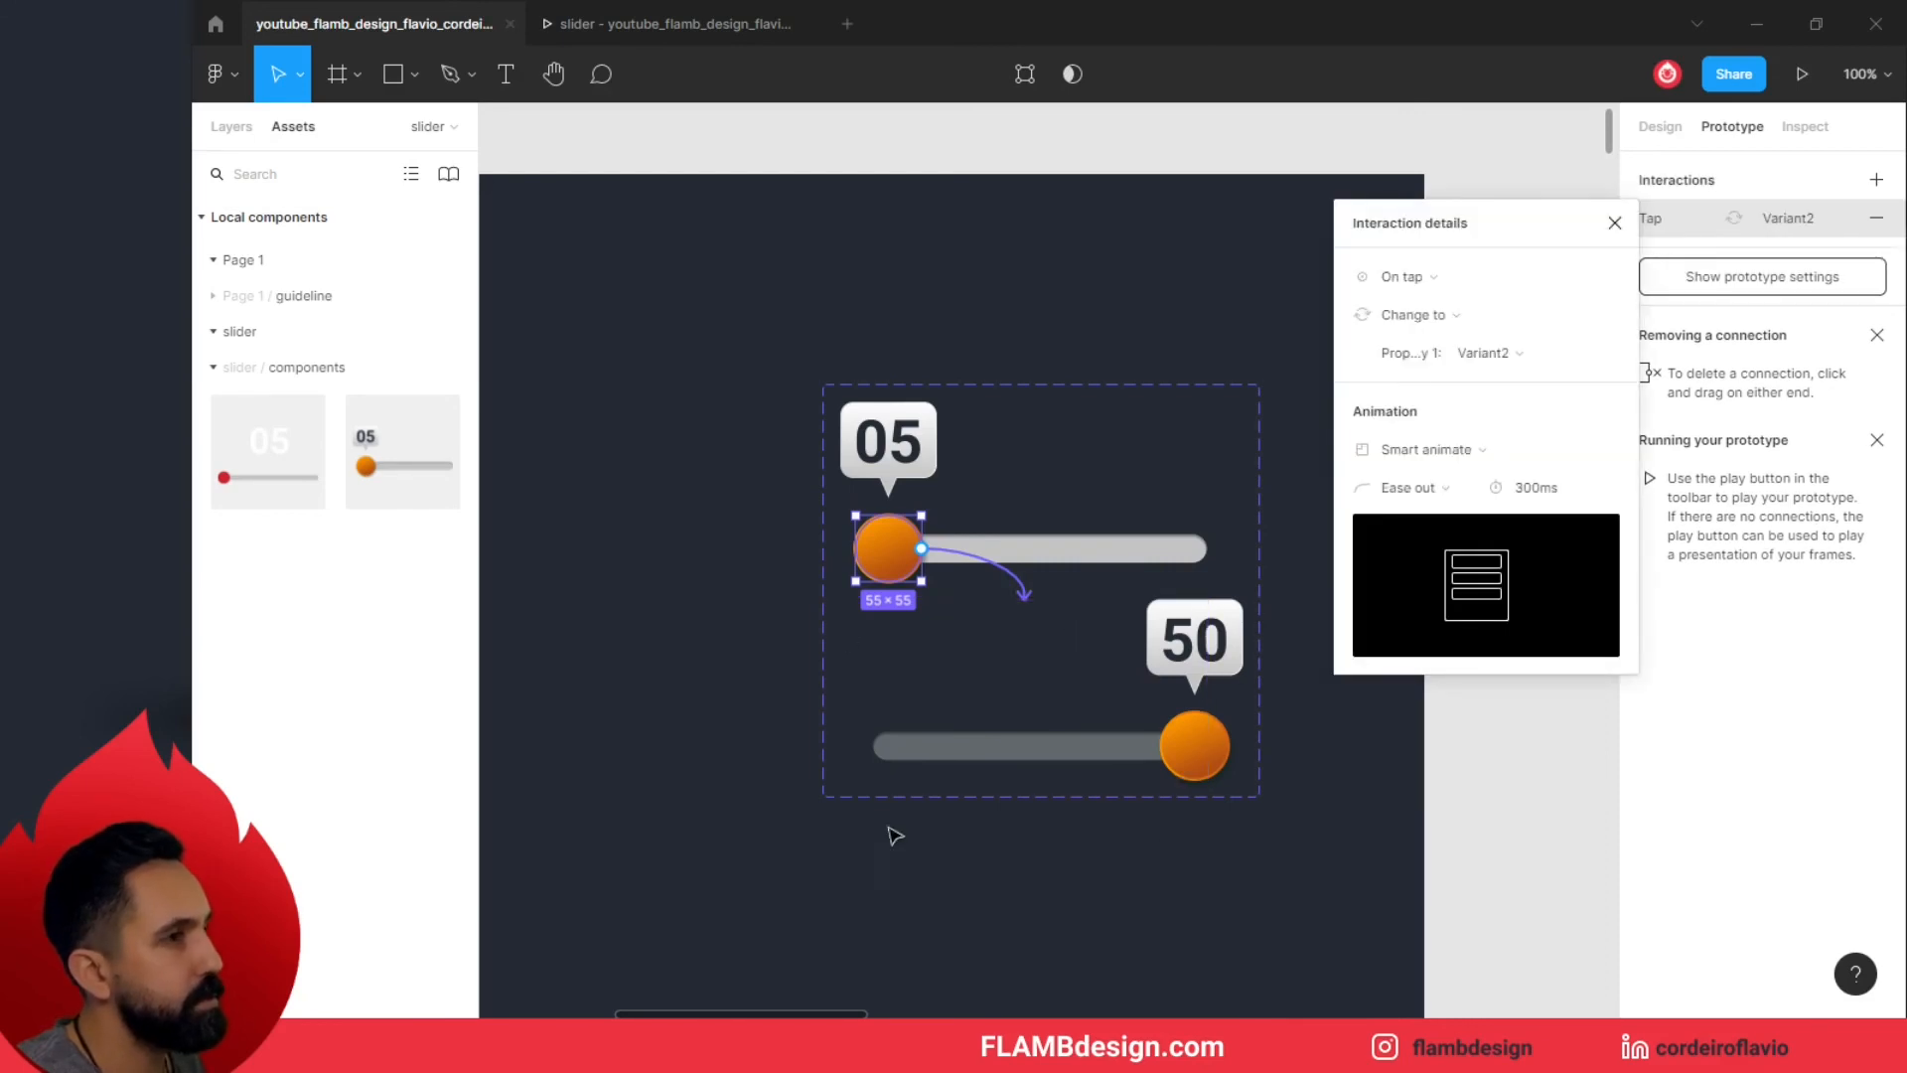
click(1411, 284)
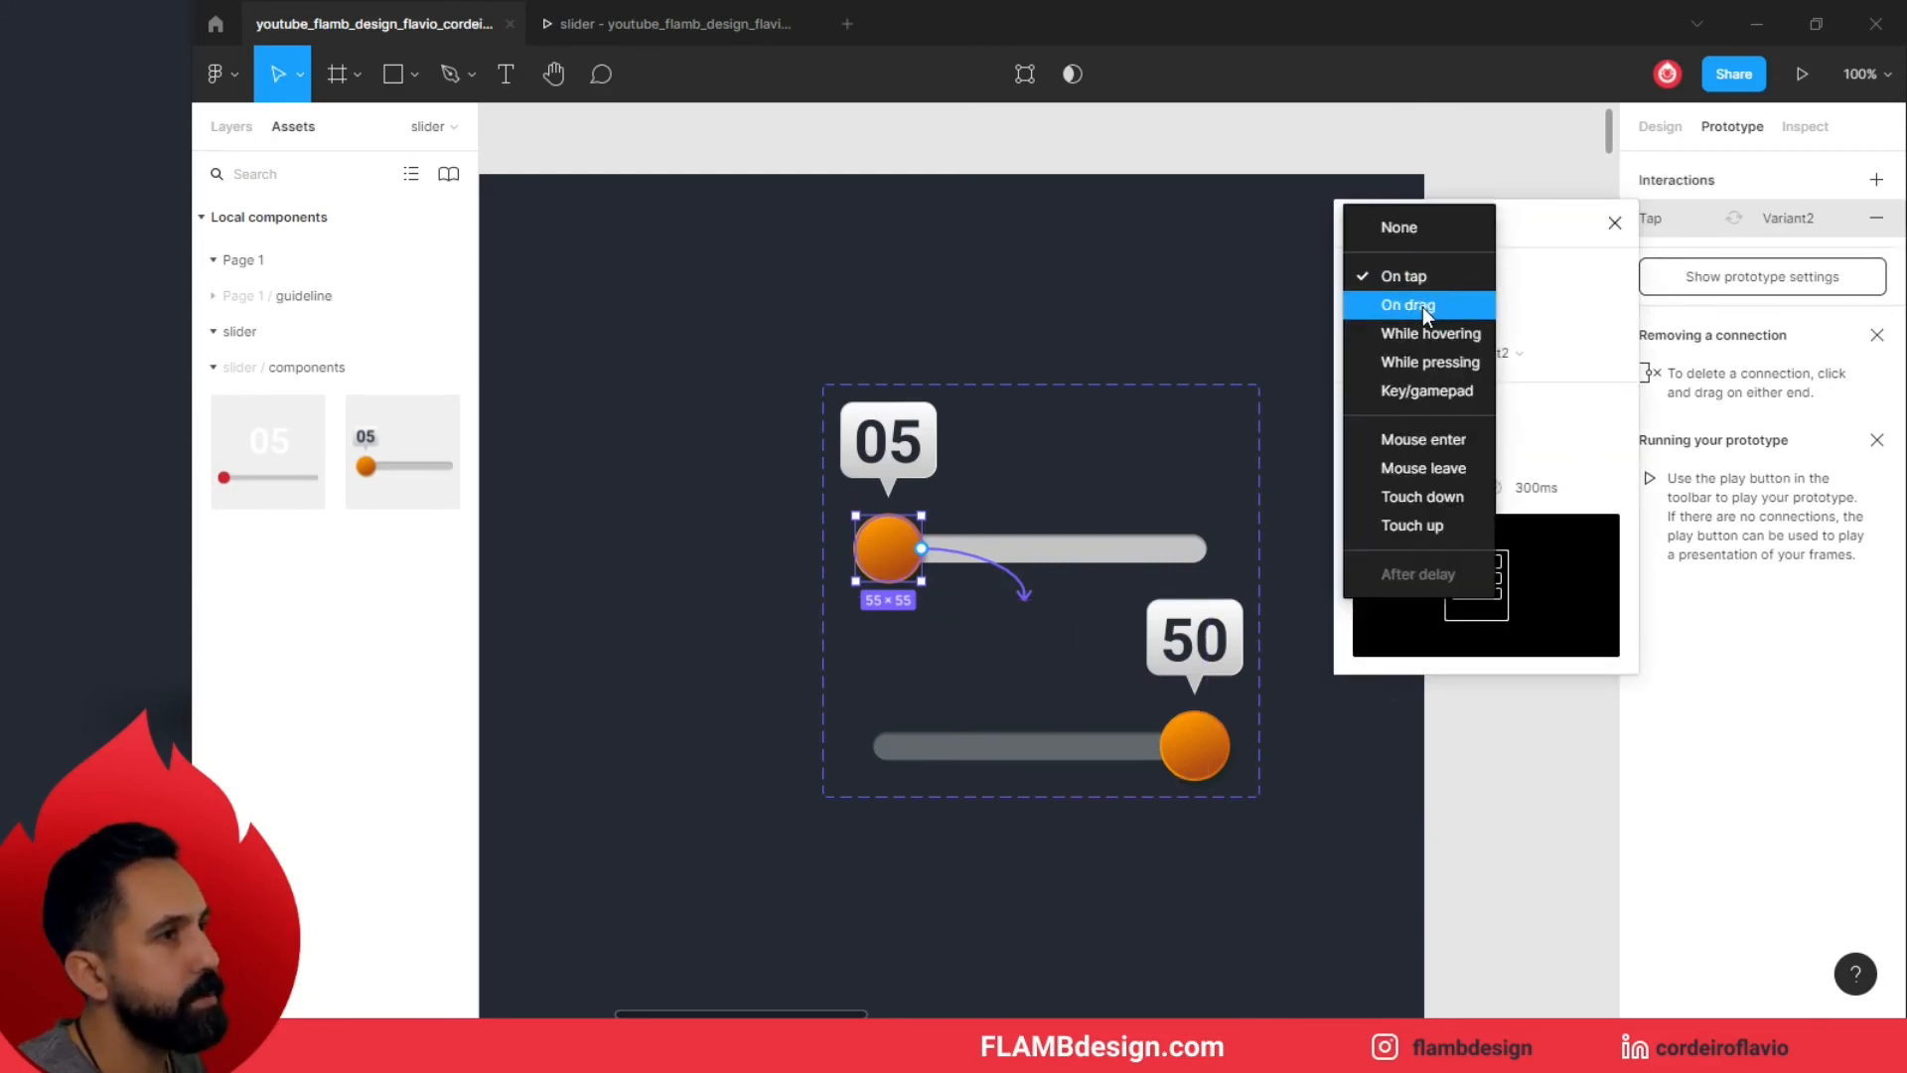
key(Return)
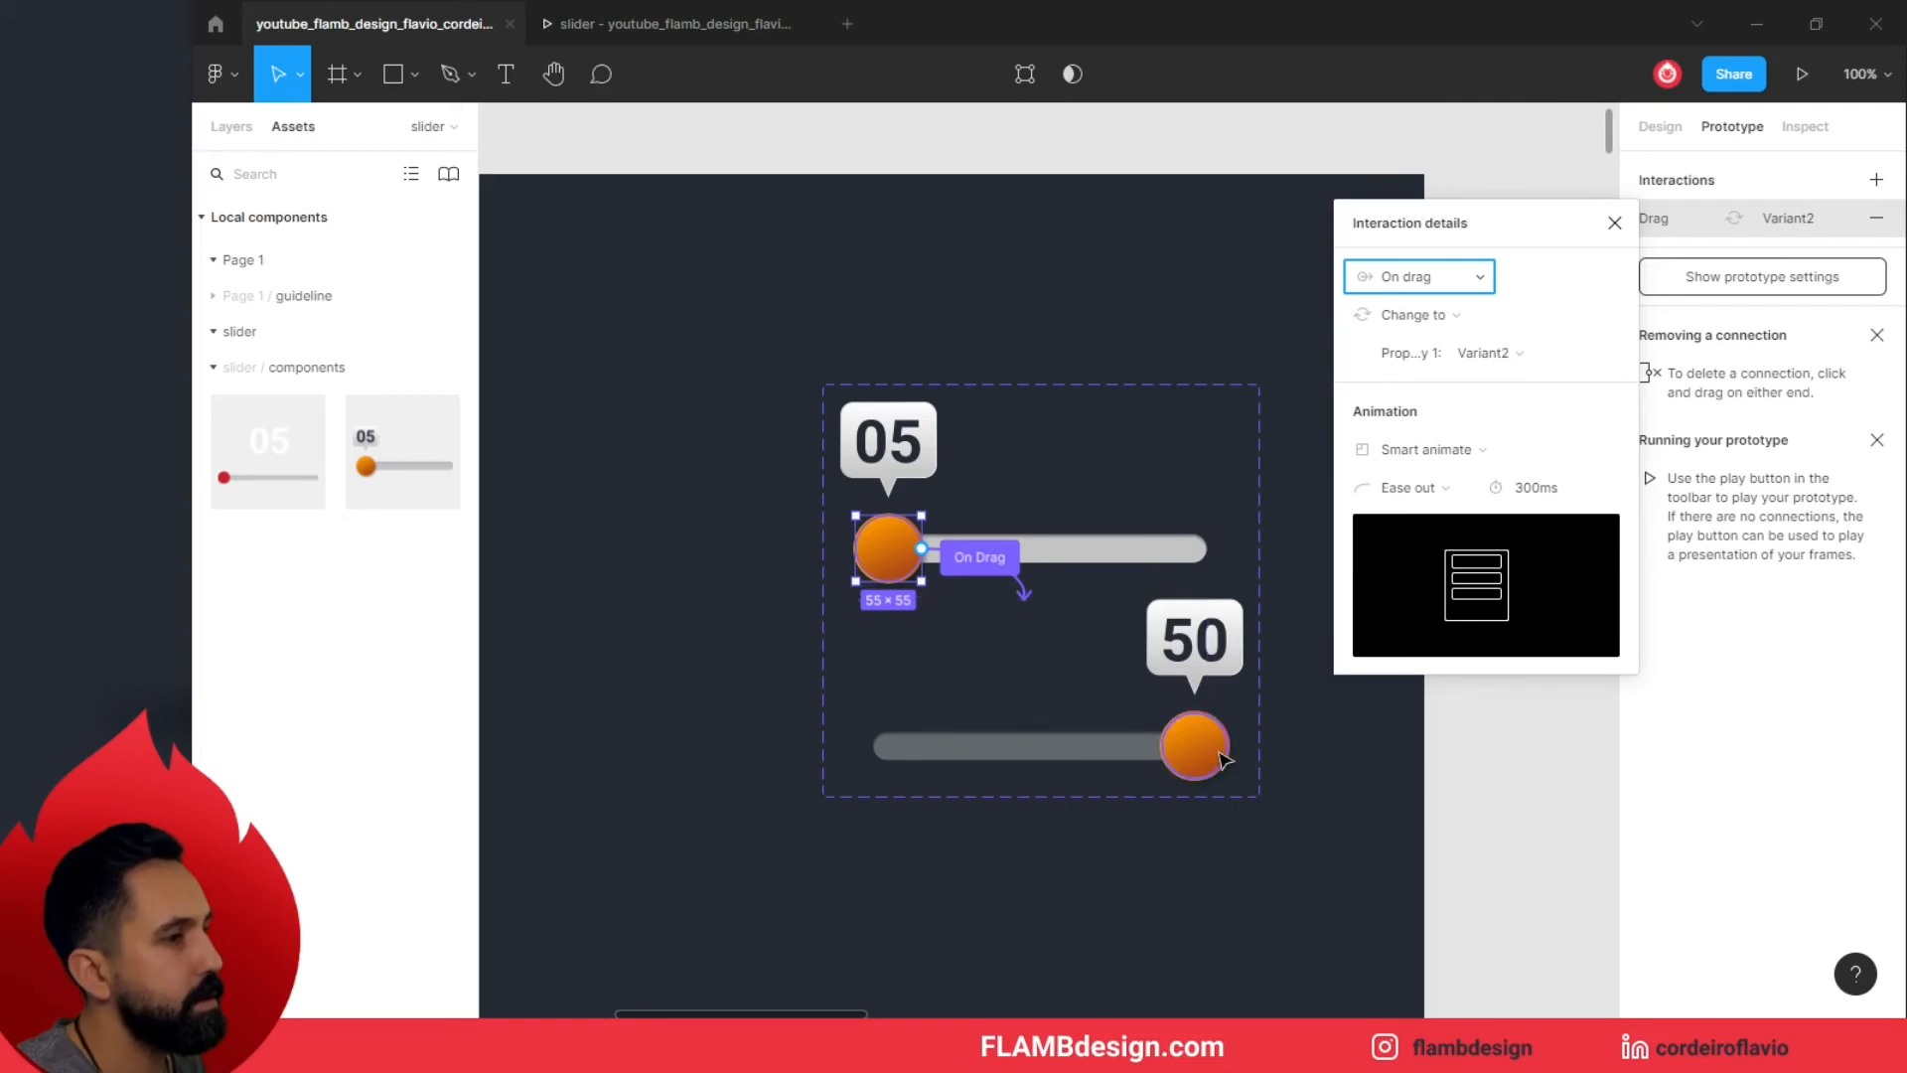
- Connect the second variant's orange knob back to the first variant with an On drag interaction that changes to Default
click(1221, 759)
drag(1229, 746, 1035, 583)
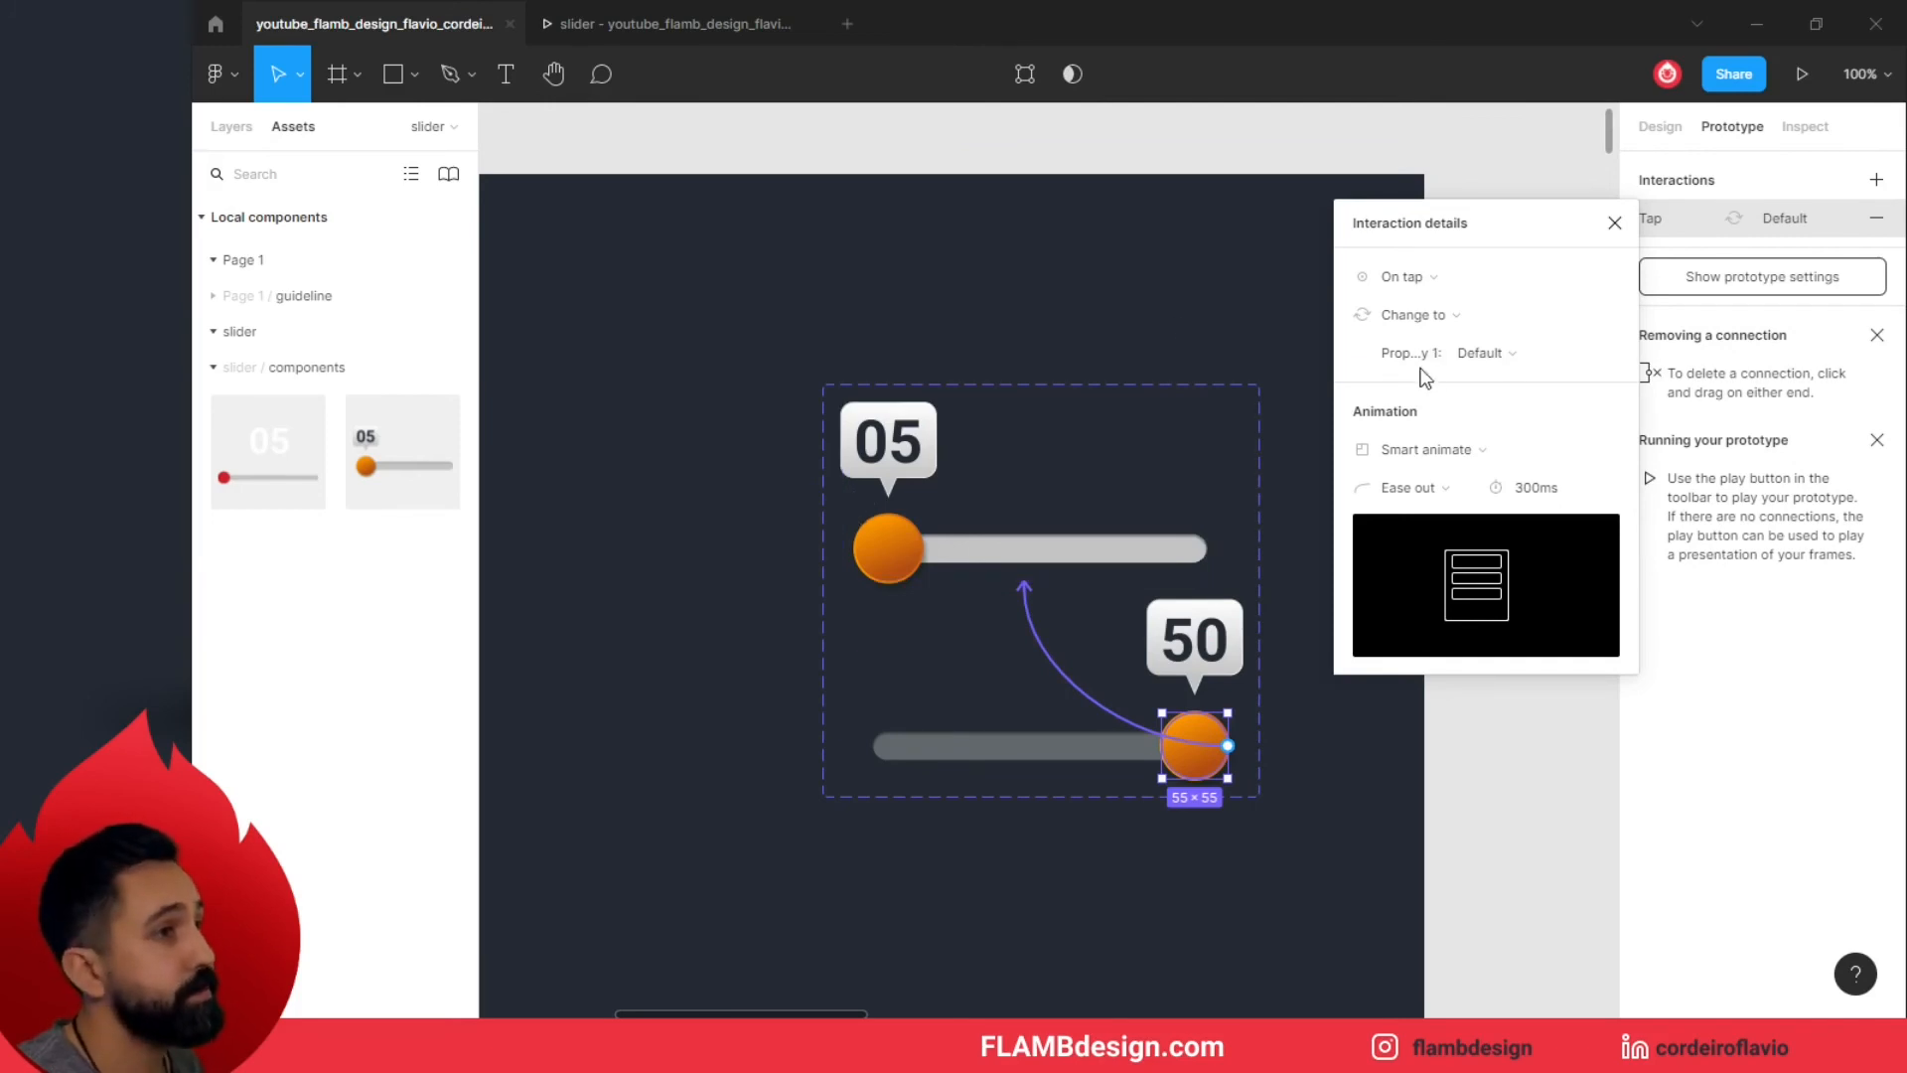
click(1404, 277)
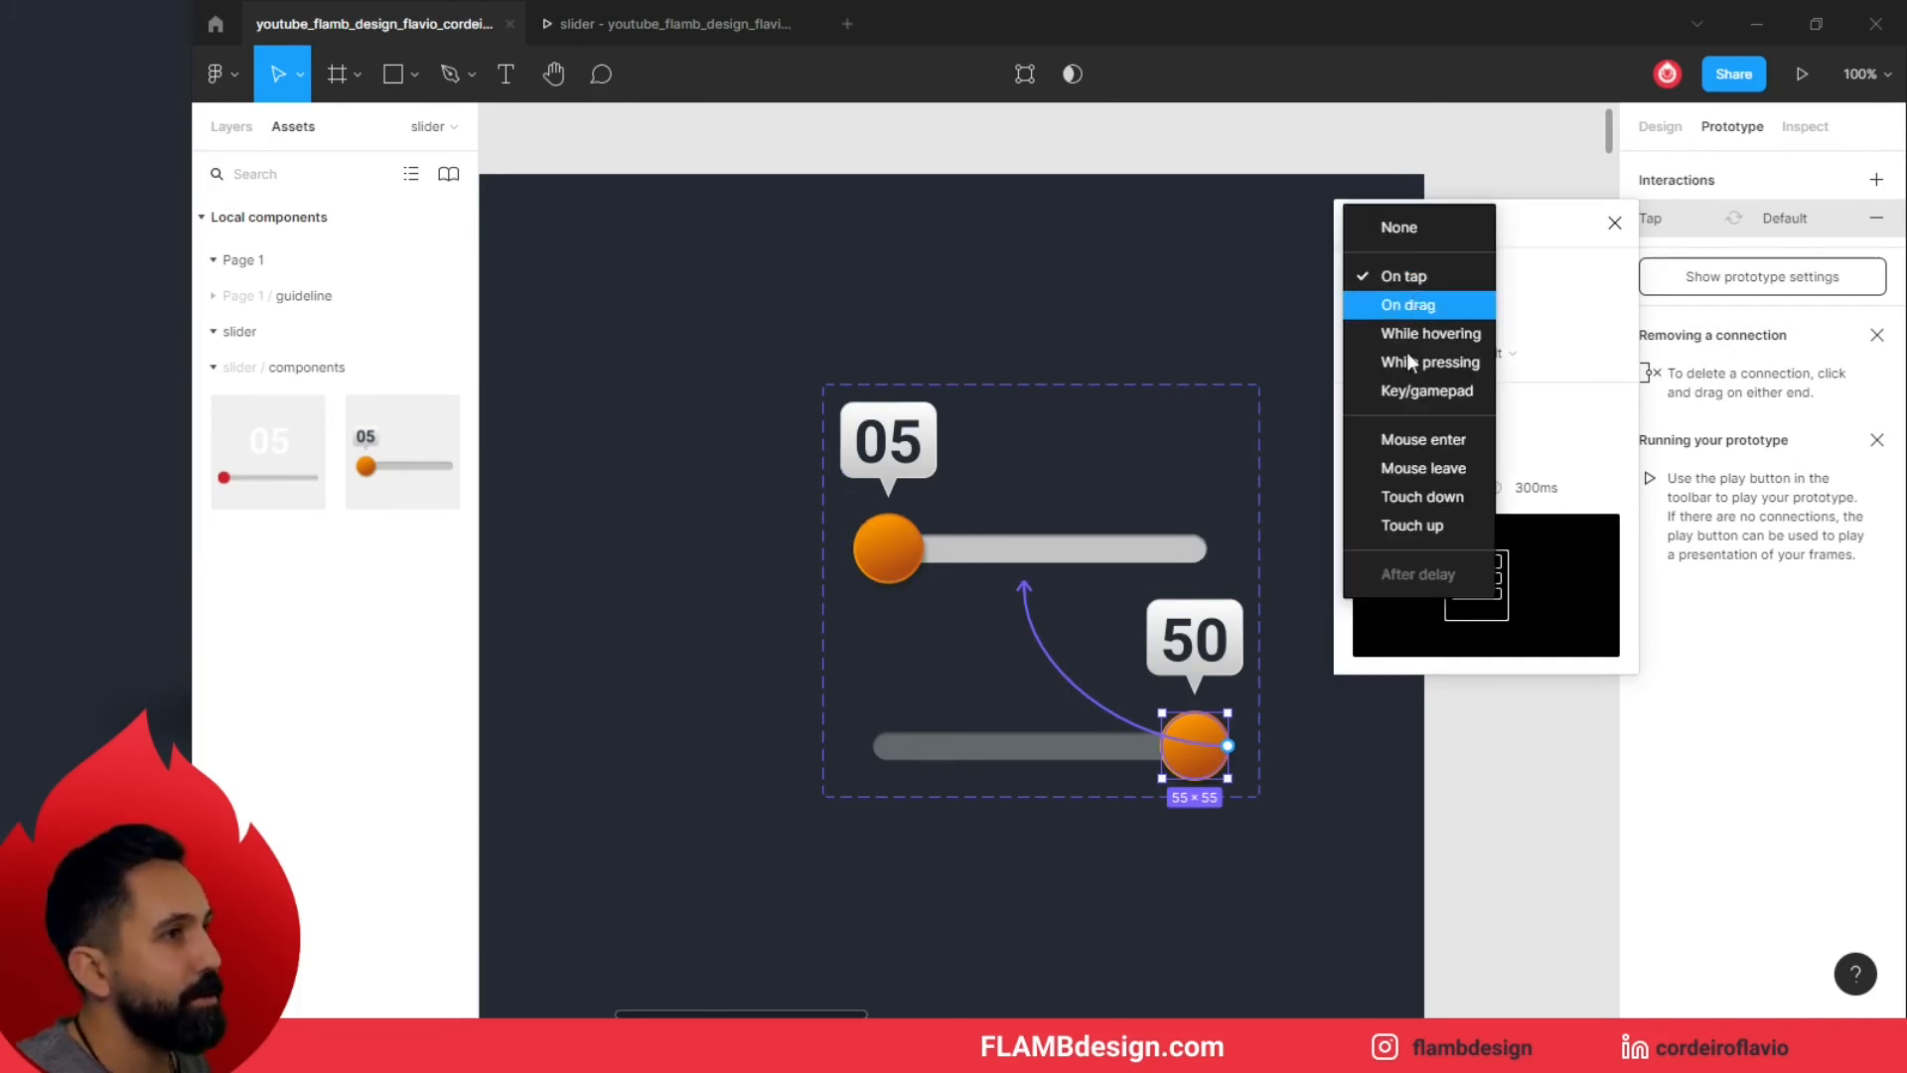
click(1407, 305)
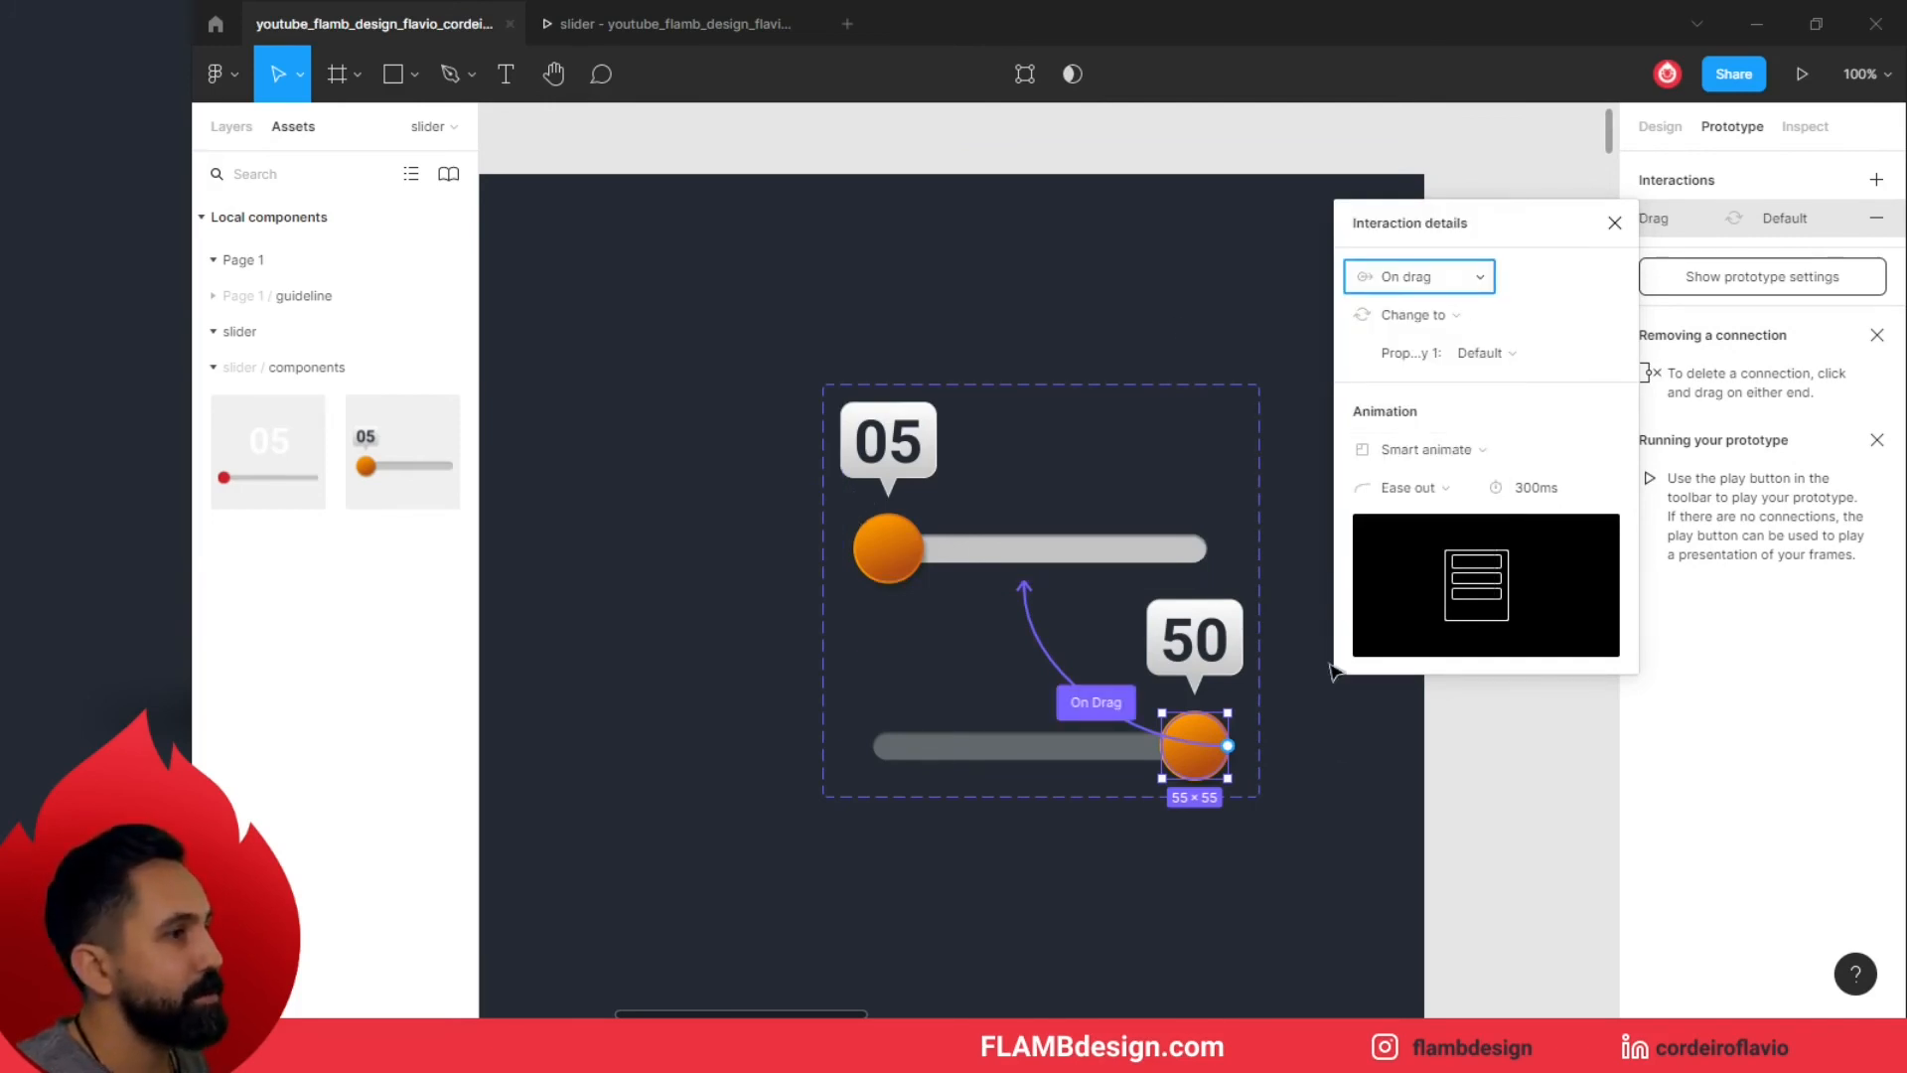
click(1613, 224)
click(709, 507)
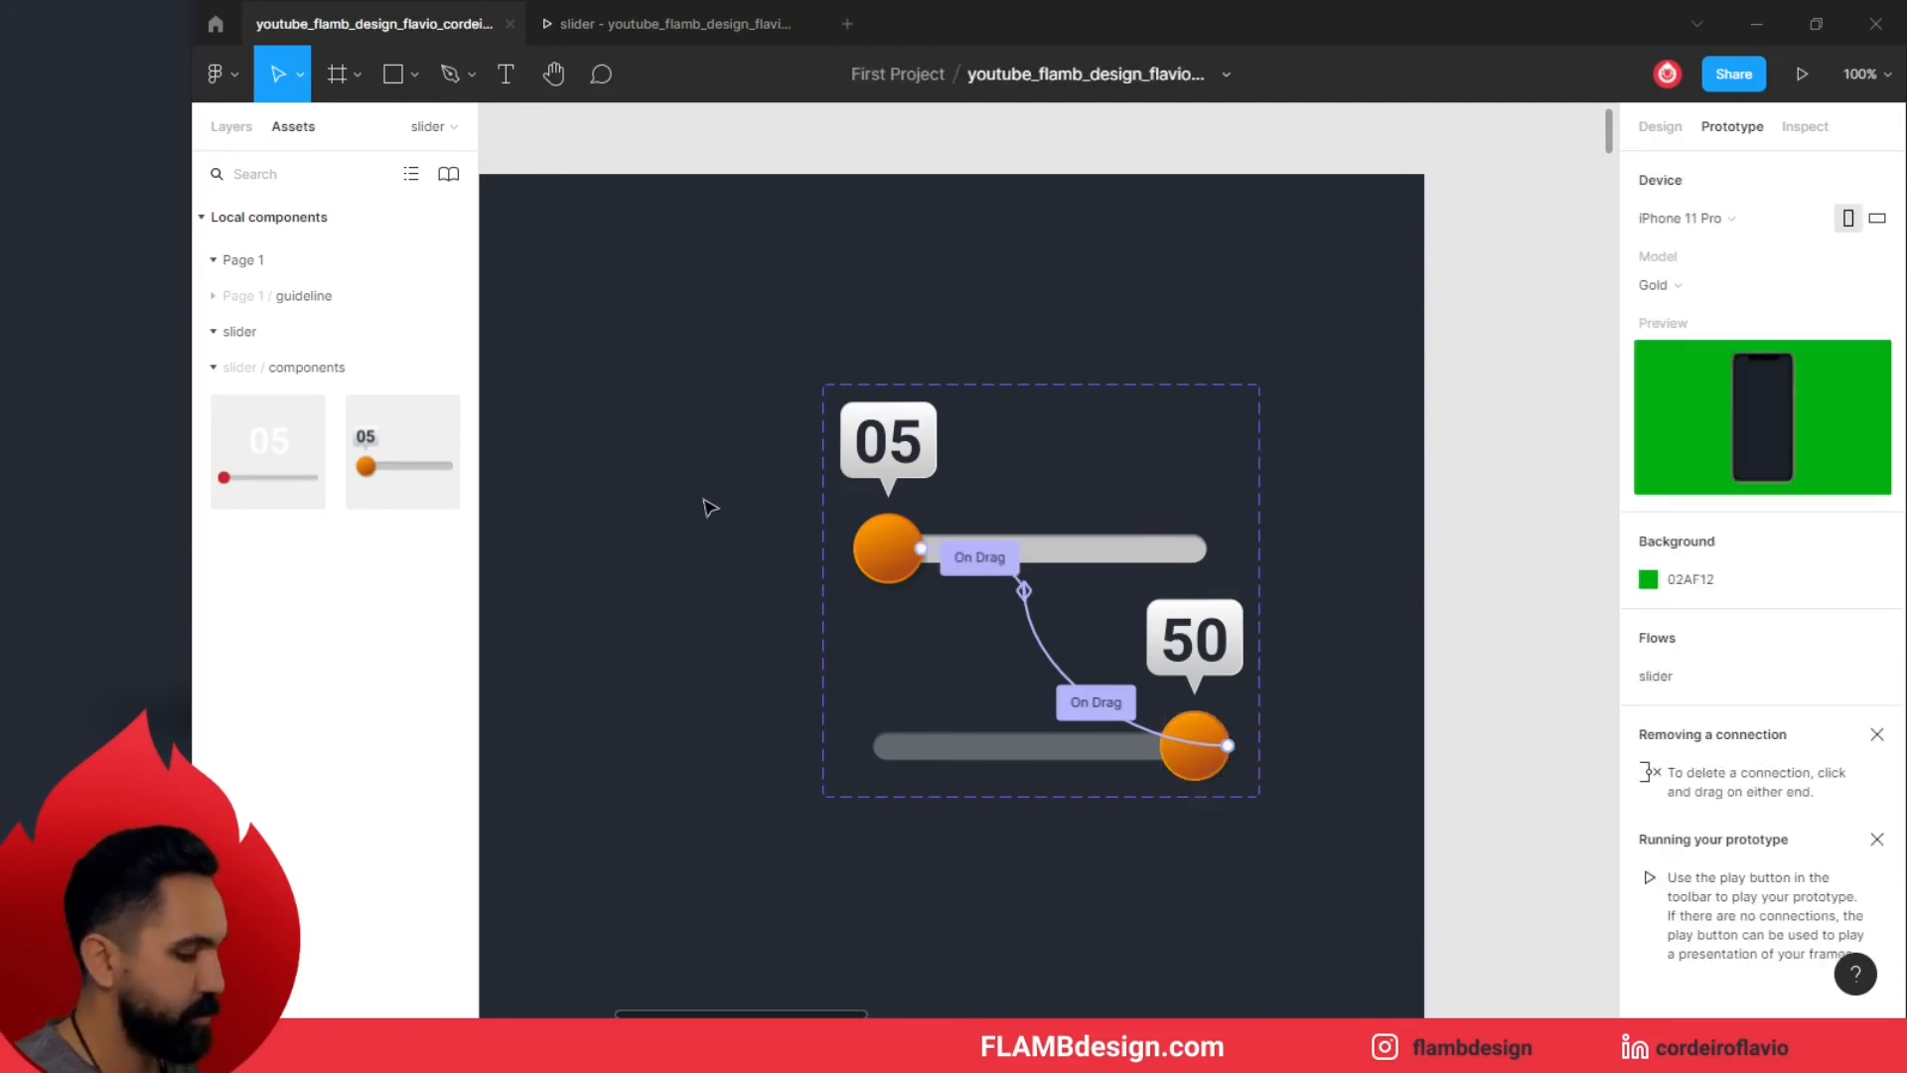
- Place an instance of the orange-knob slider component in the green Frame 1 and nudge it slightly left
key(minus)
key(minus)
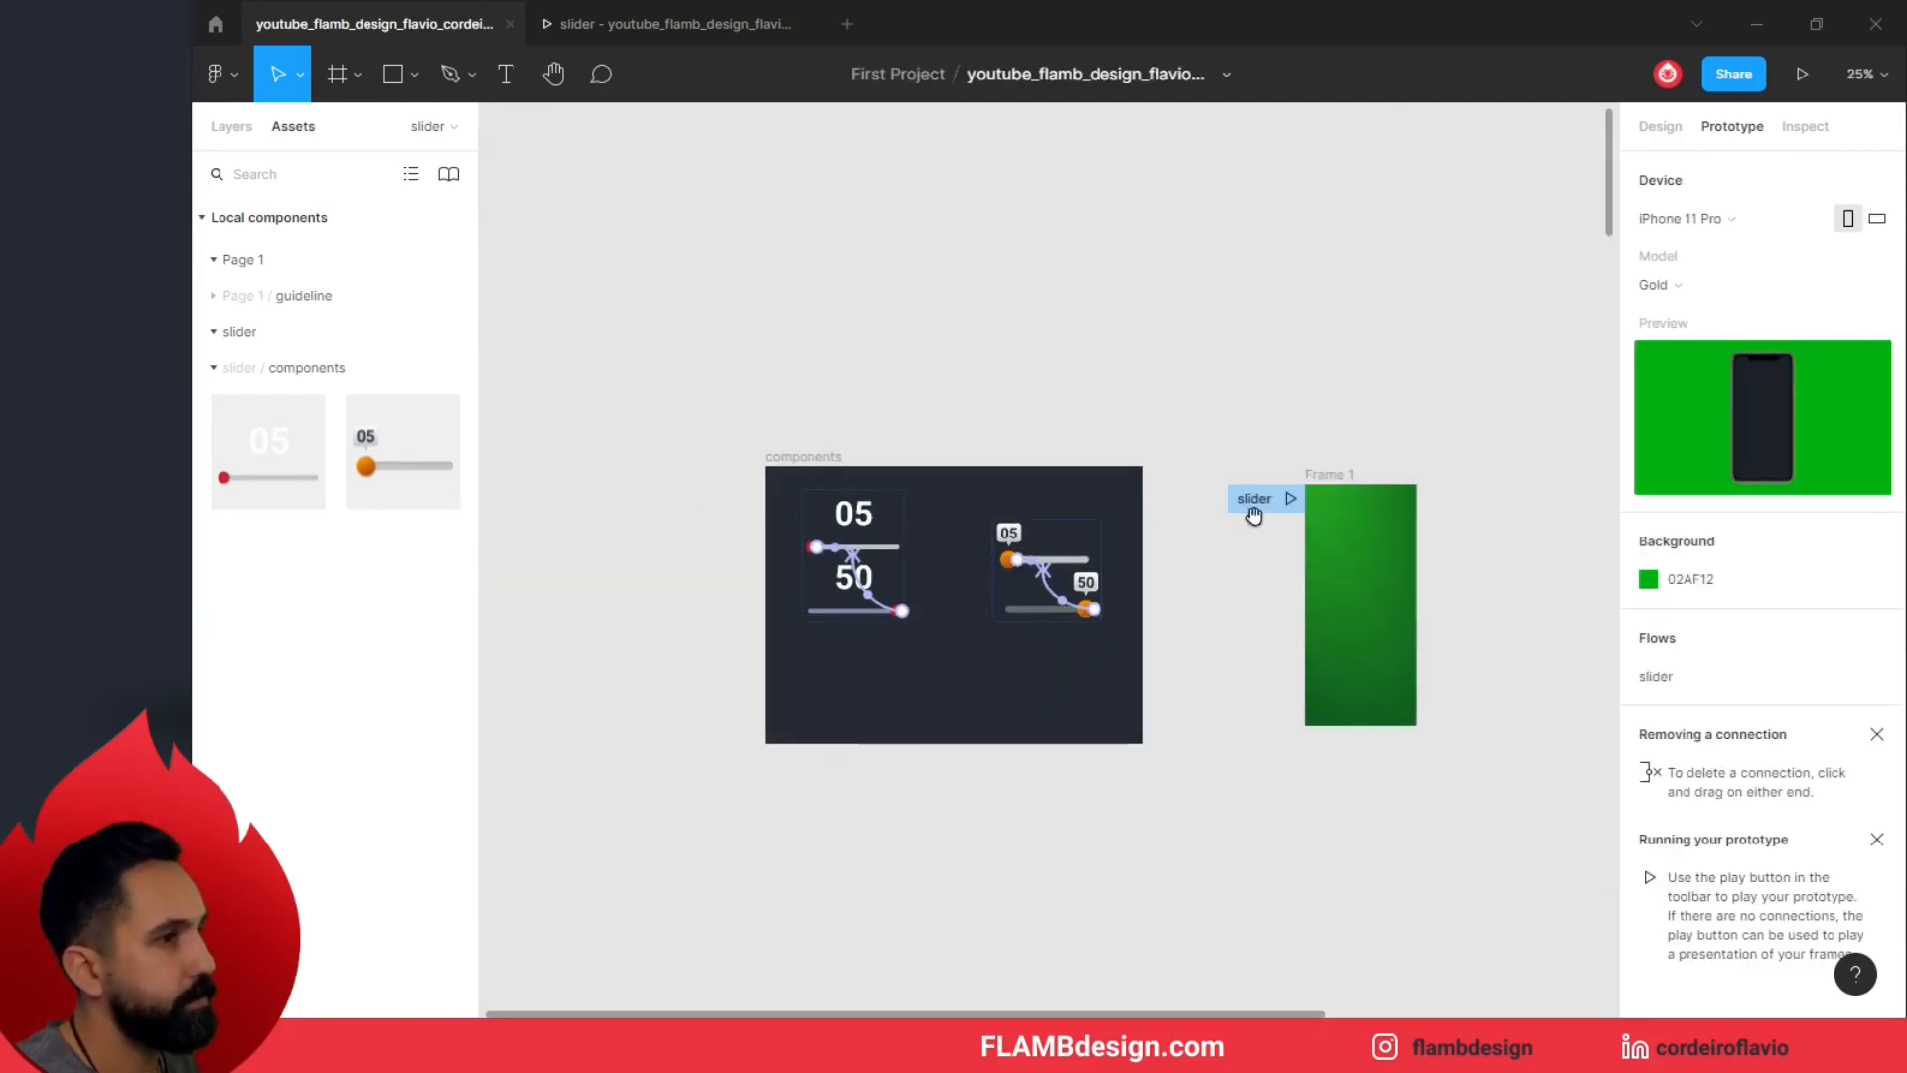
drag(994, 455, 1253, 905)
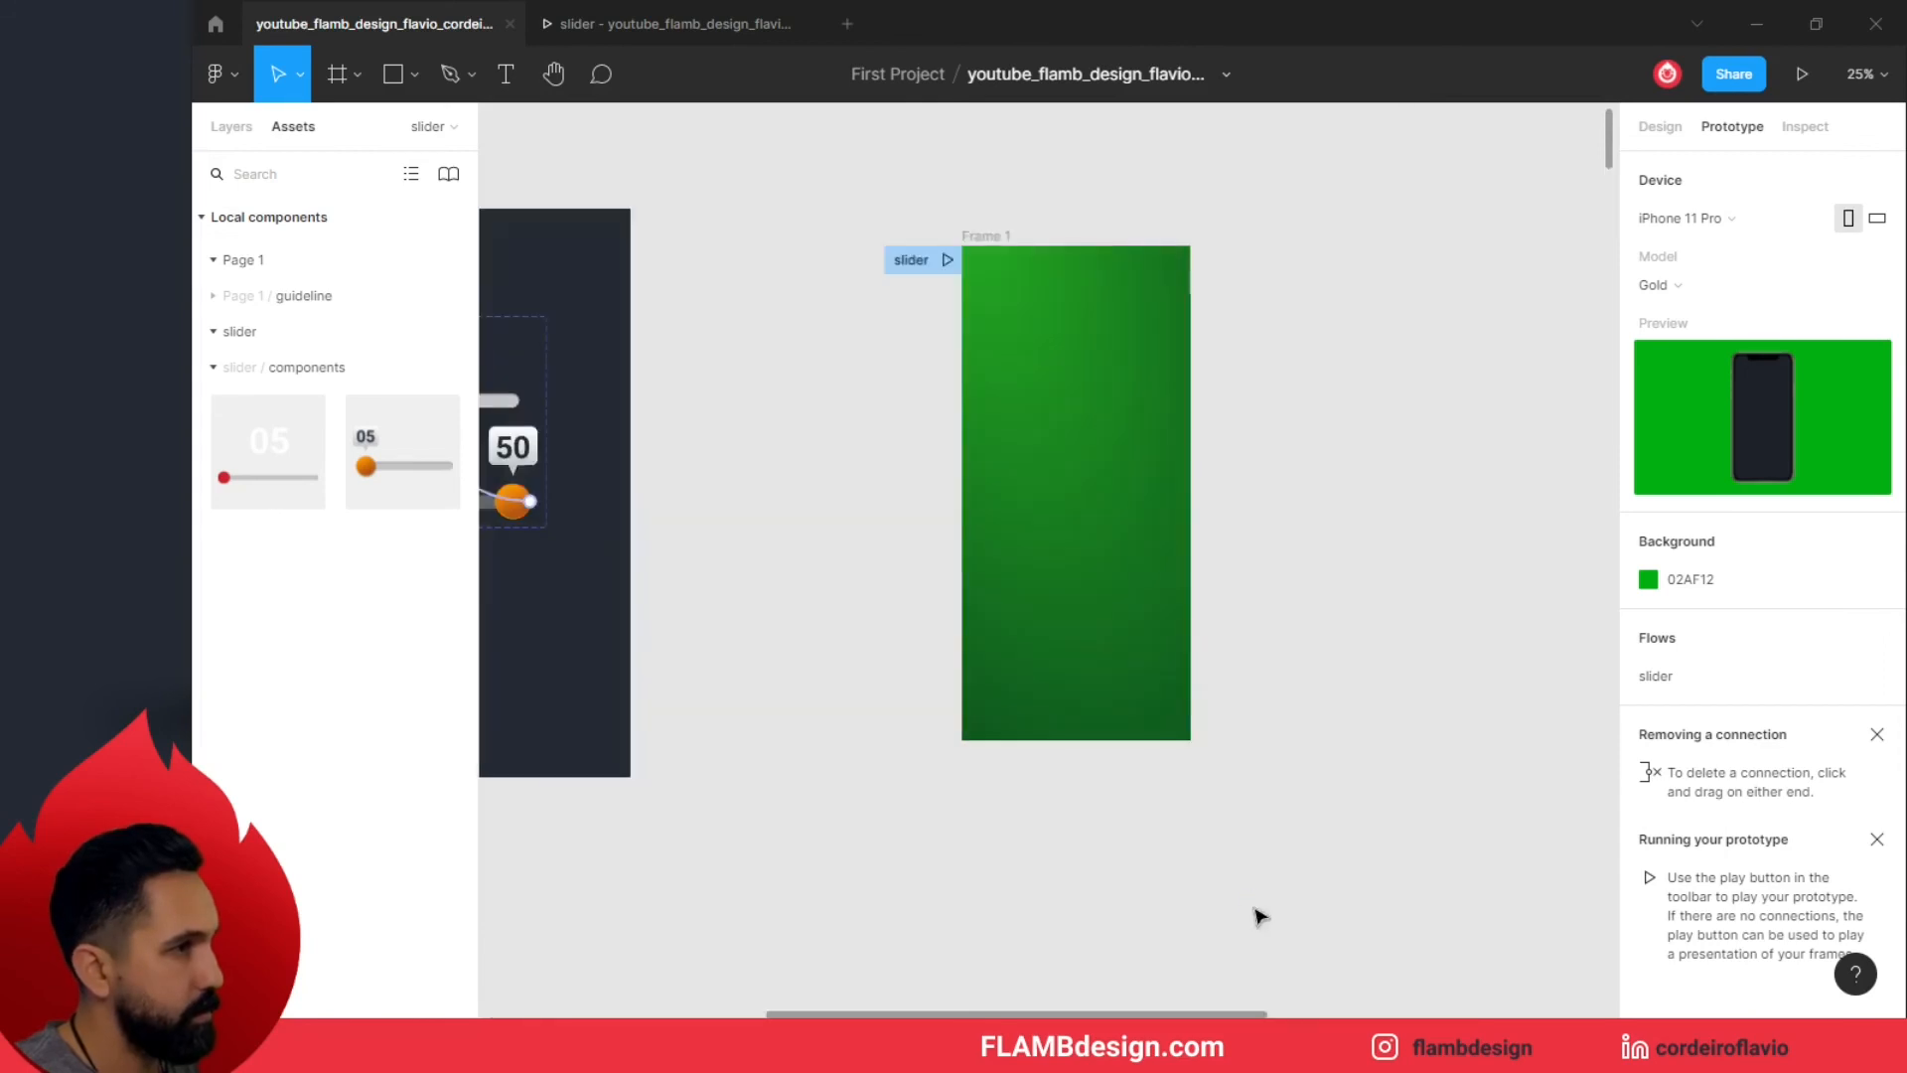
drag(389, 468, 1011, 495)
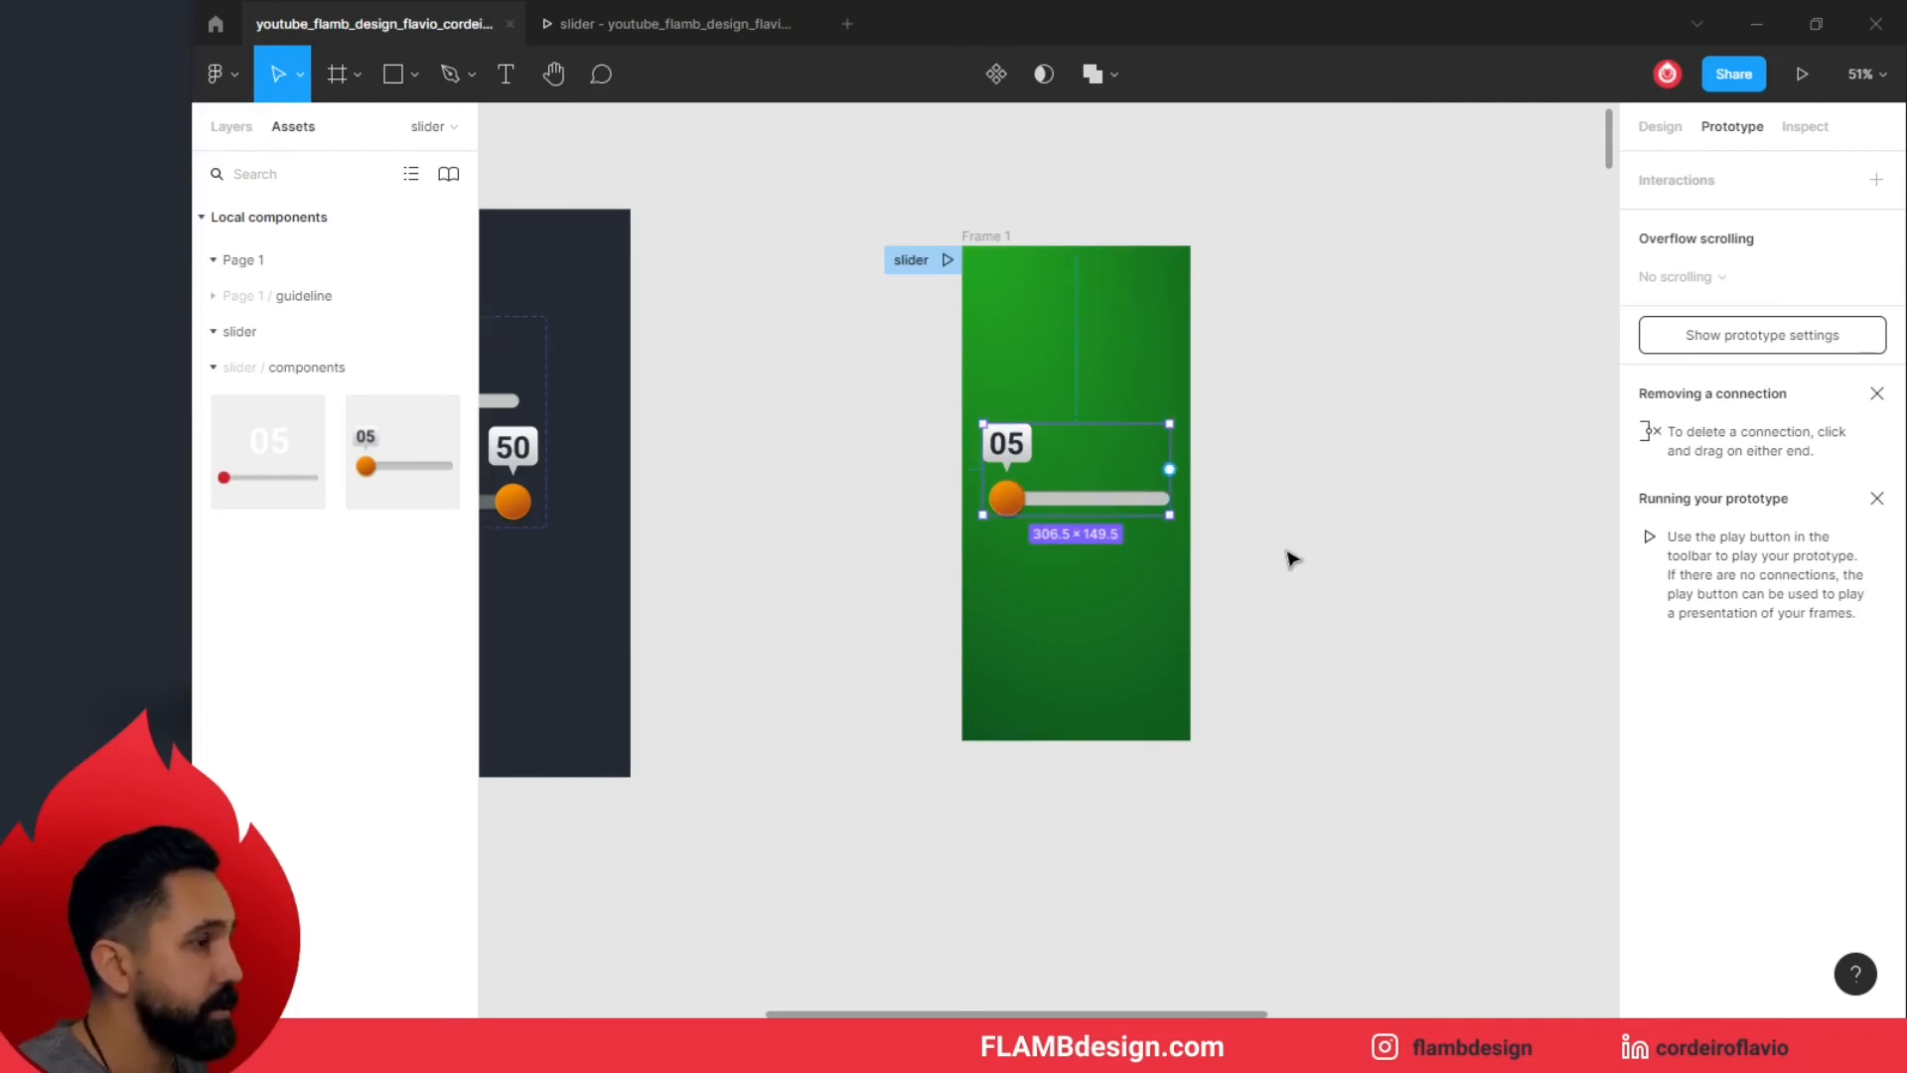
scroll(1123, 476, up, 5)
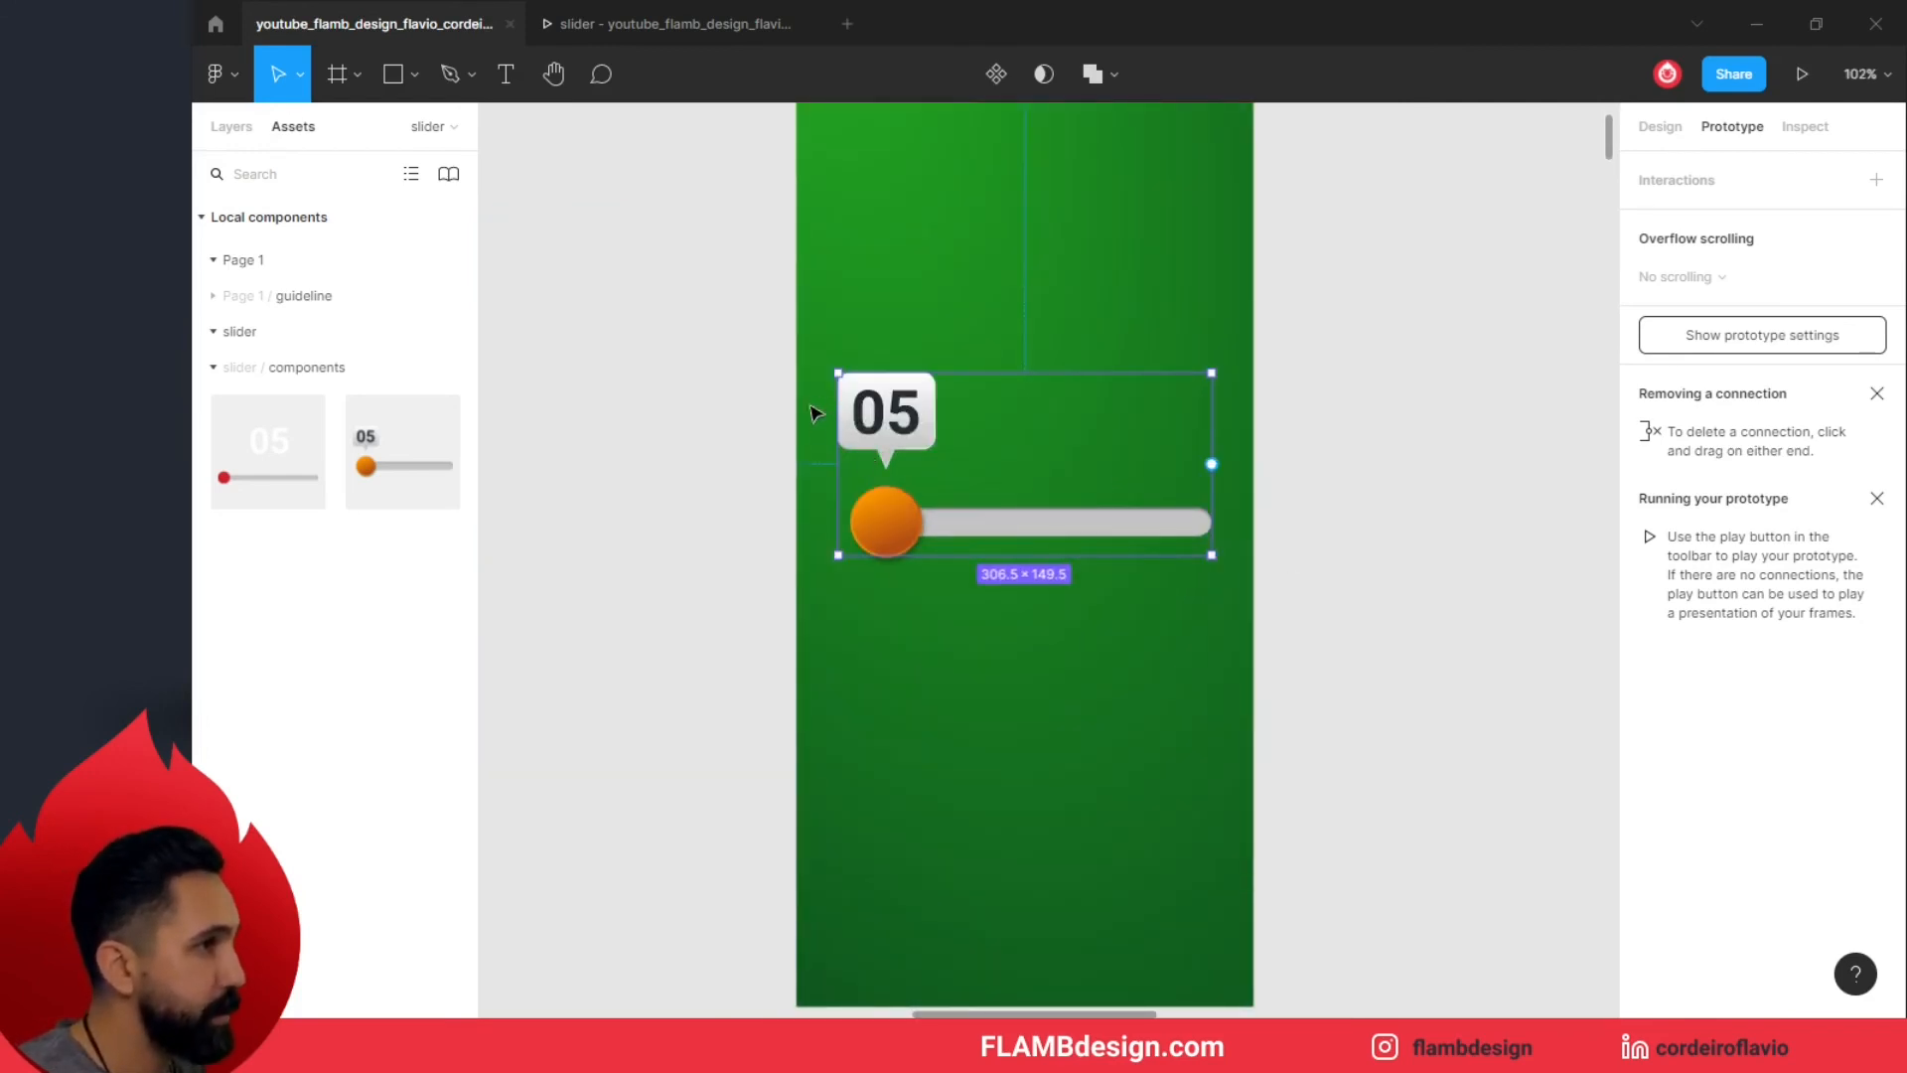
key(Left)
key(Left)
key(Left)
key(Left)
key(Left)
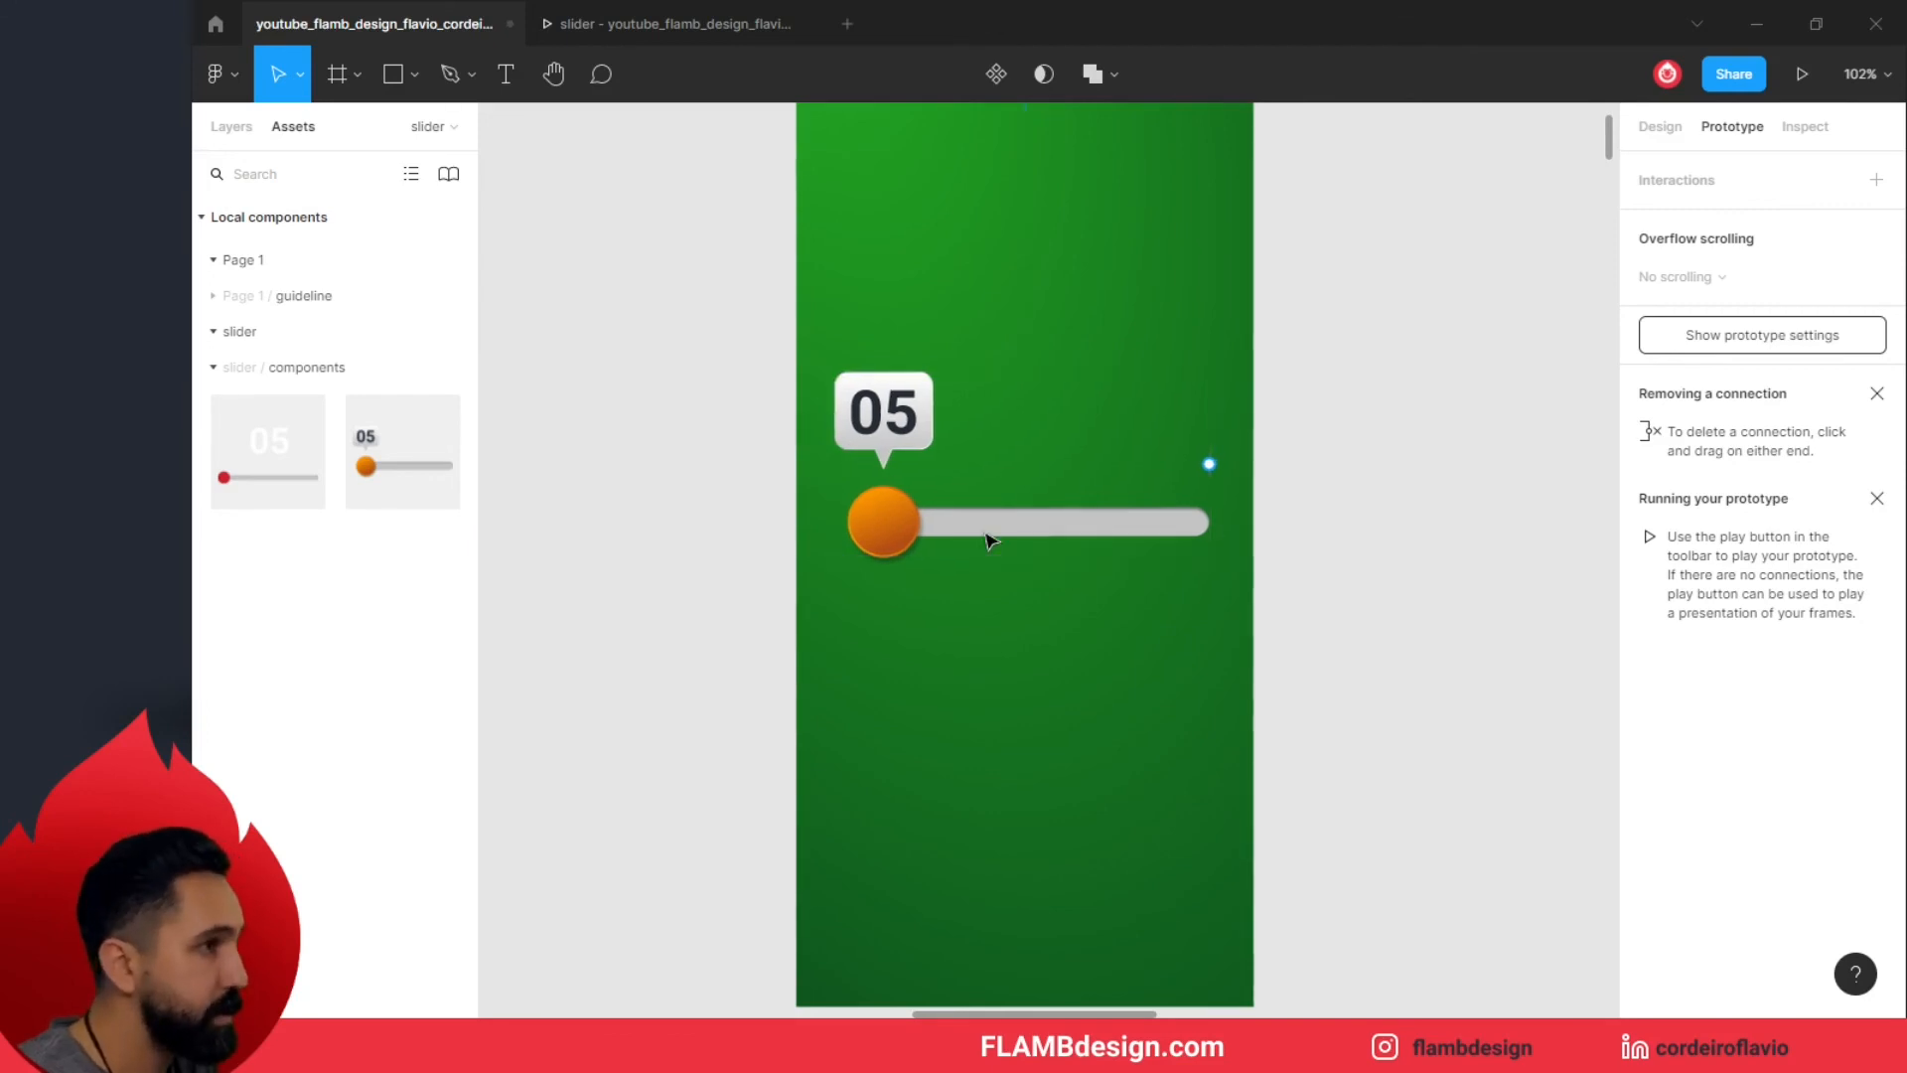
click(1327, 677)
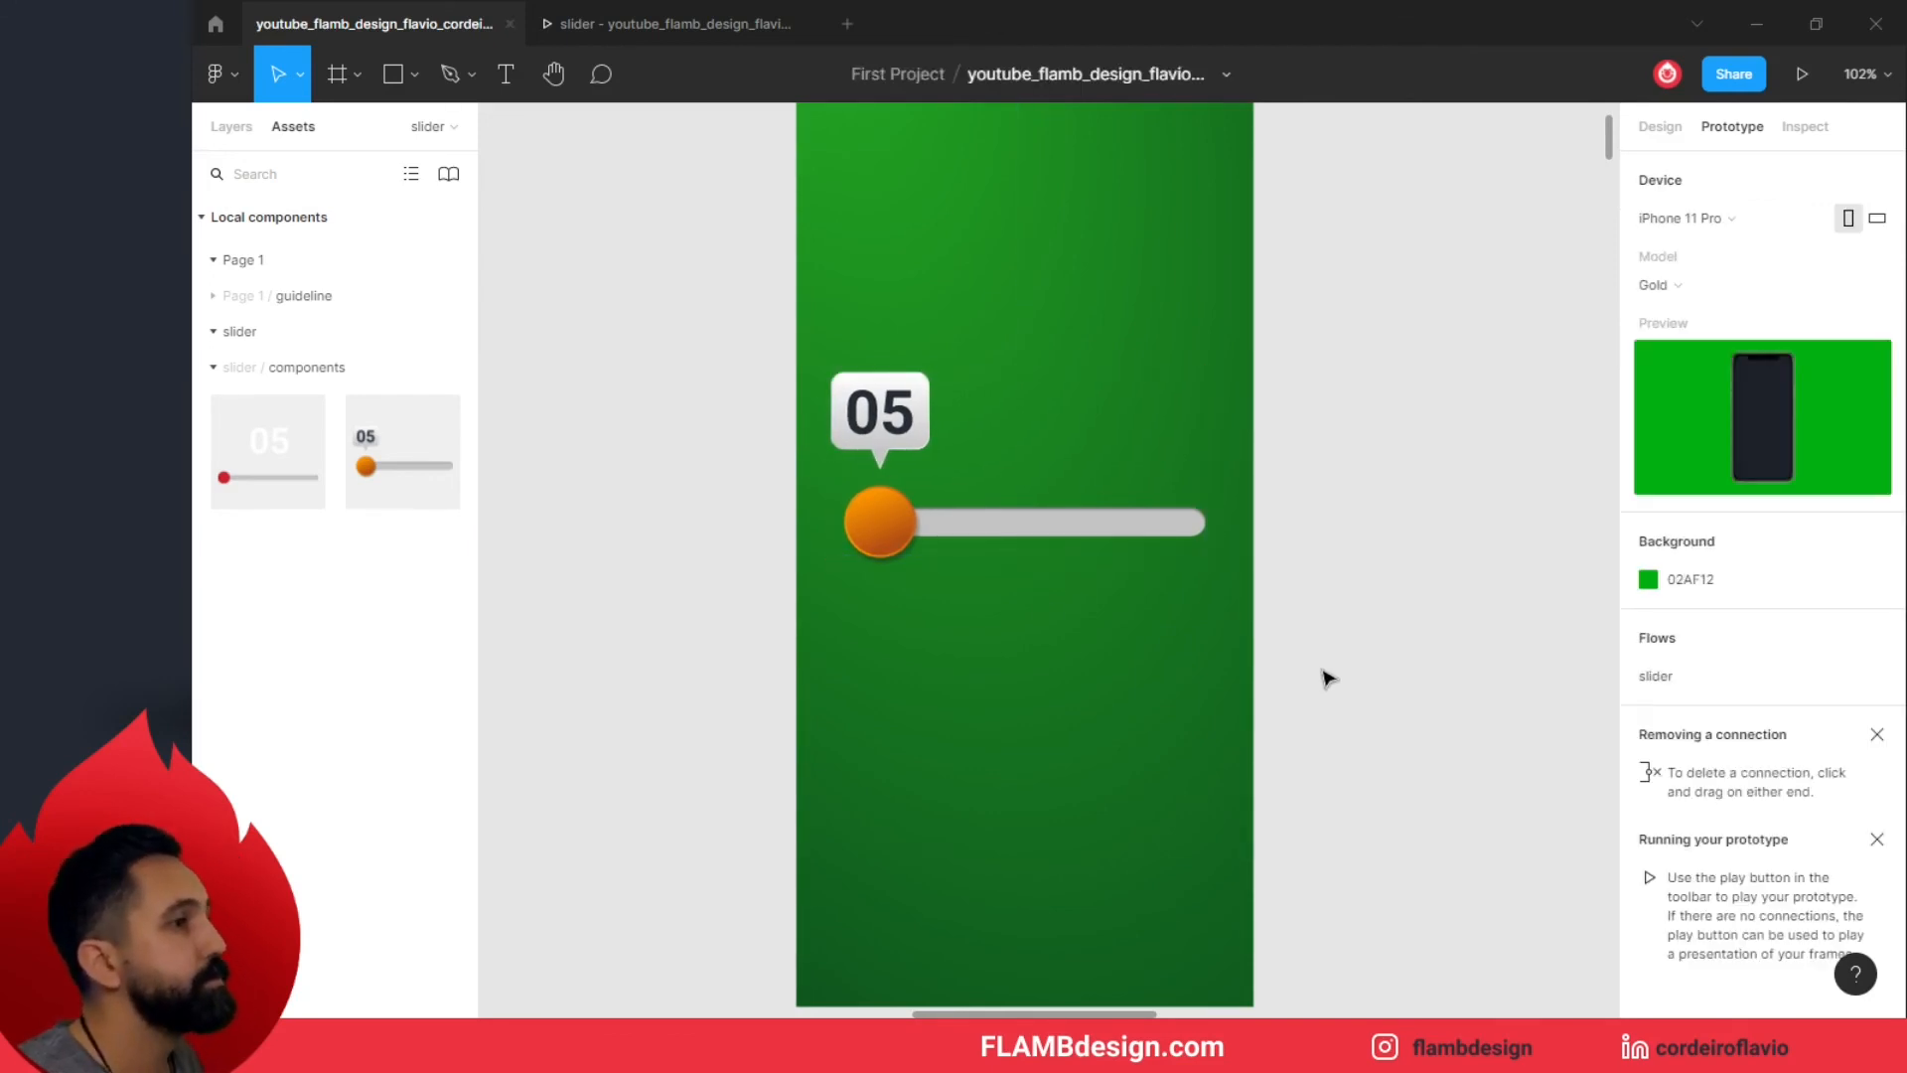
- Test the slider in the prototype preview, moving the orange knob to the track's far end and partway back
click(672, 20)
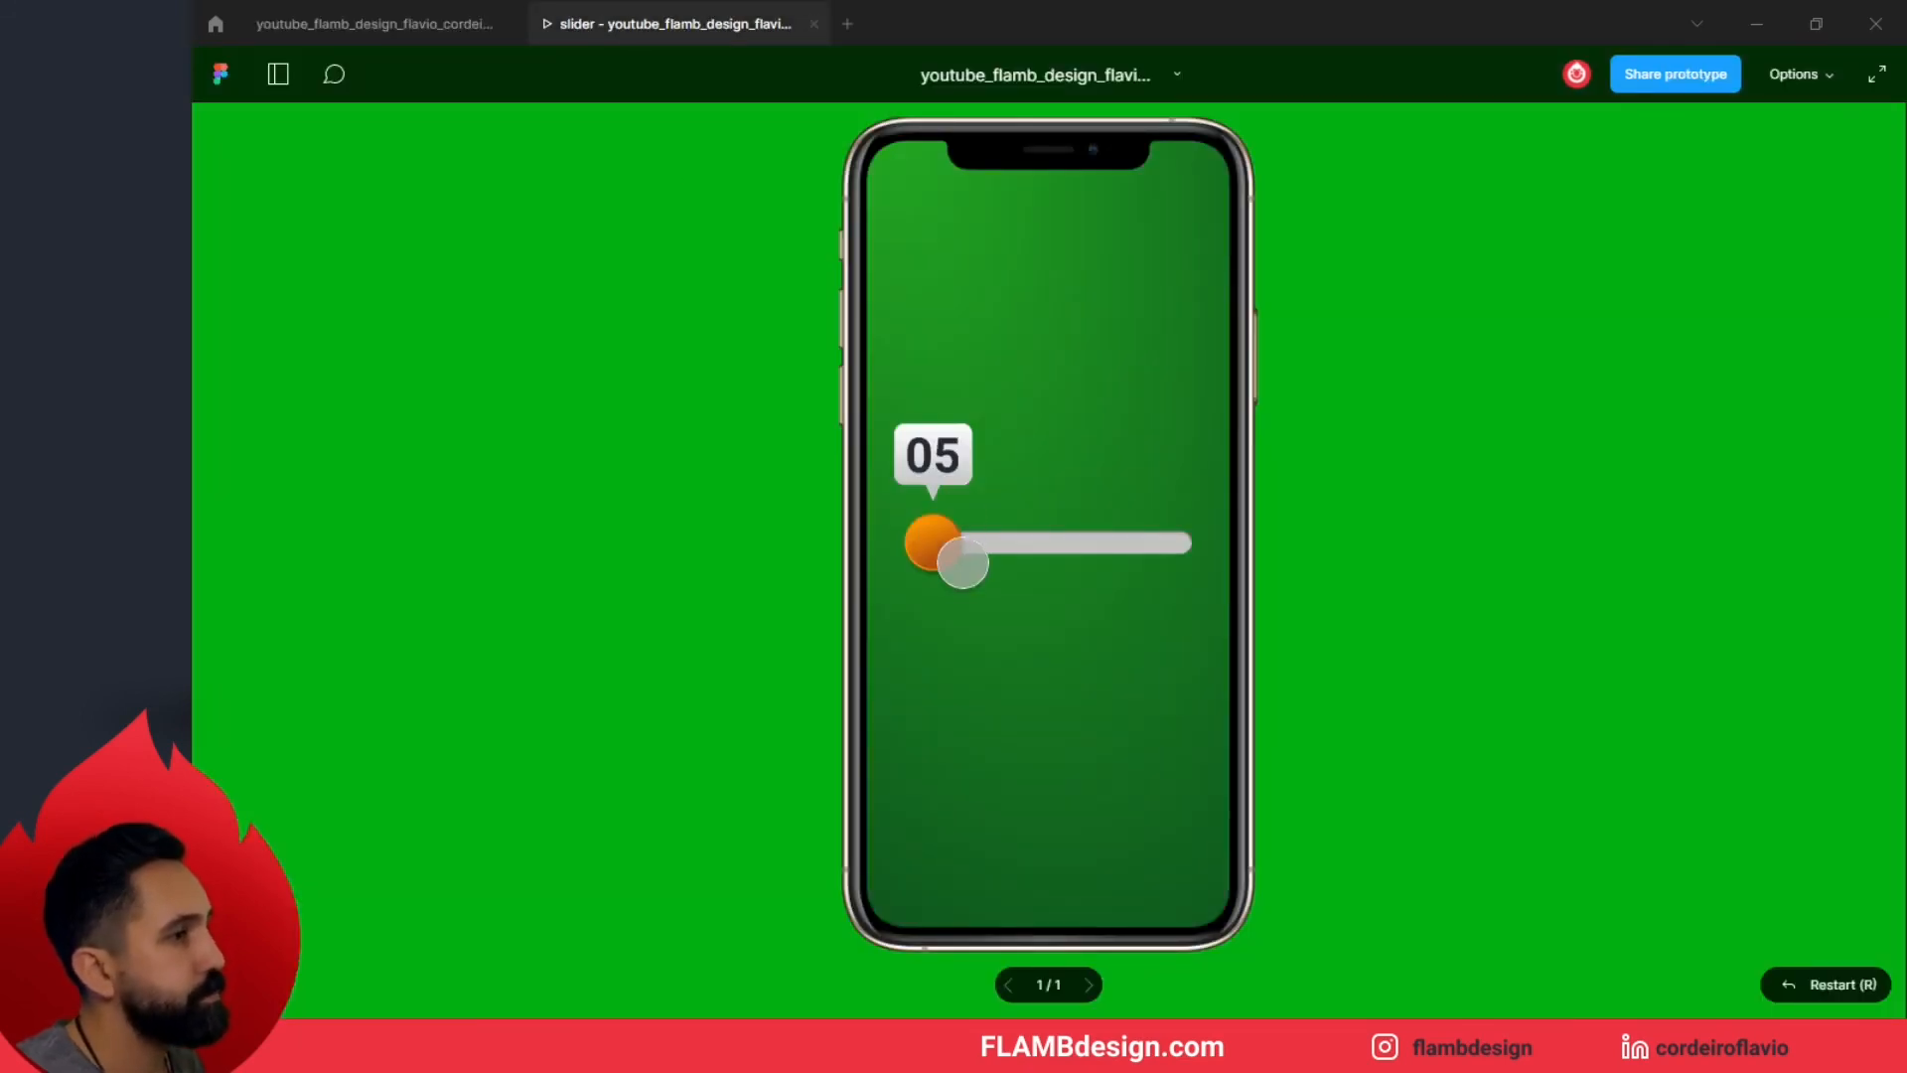
drag(931, 544, 1195, 552)
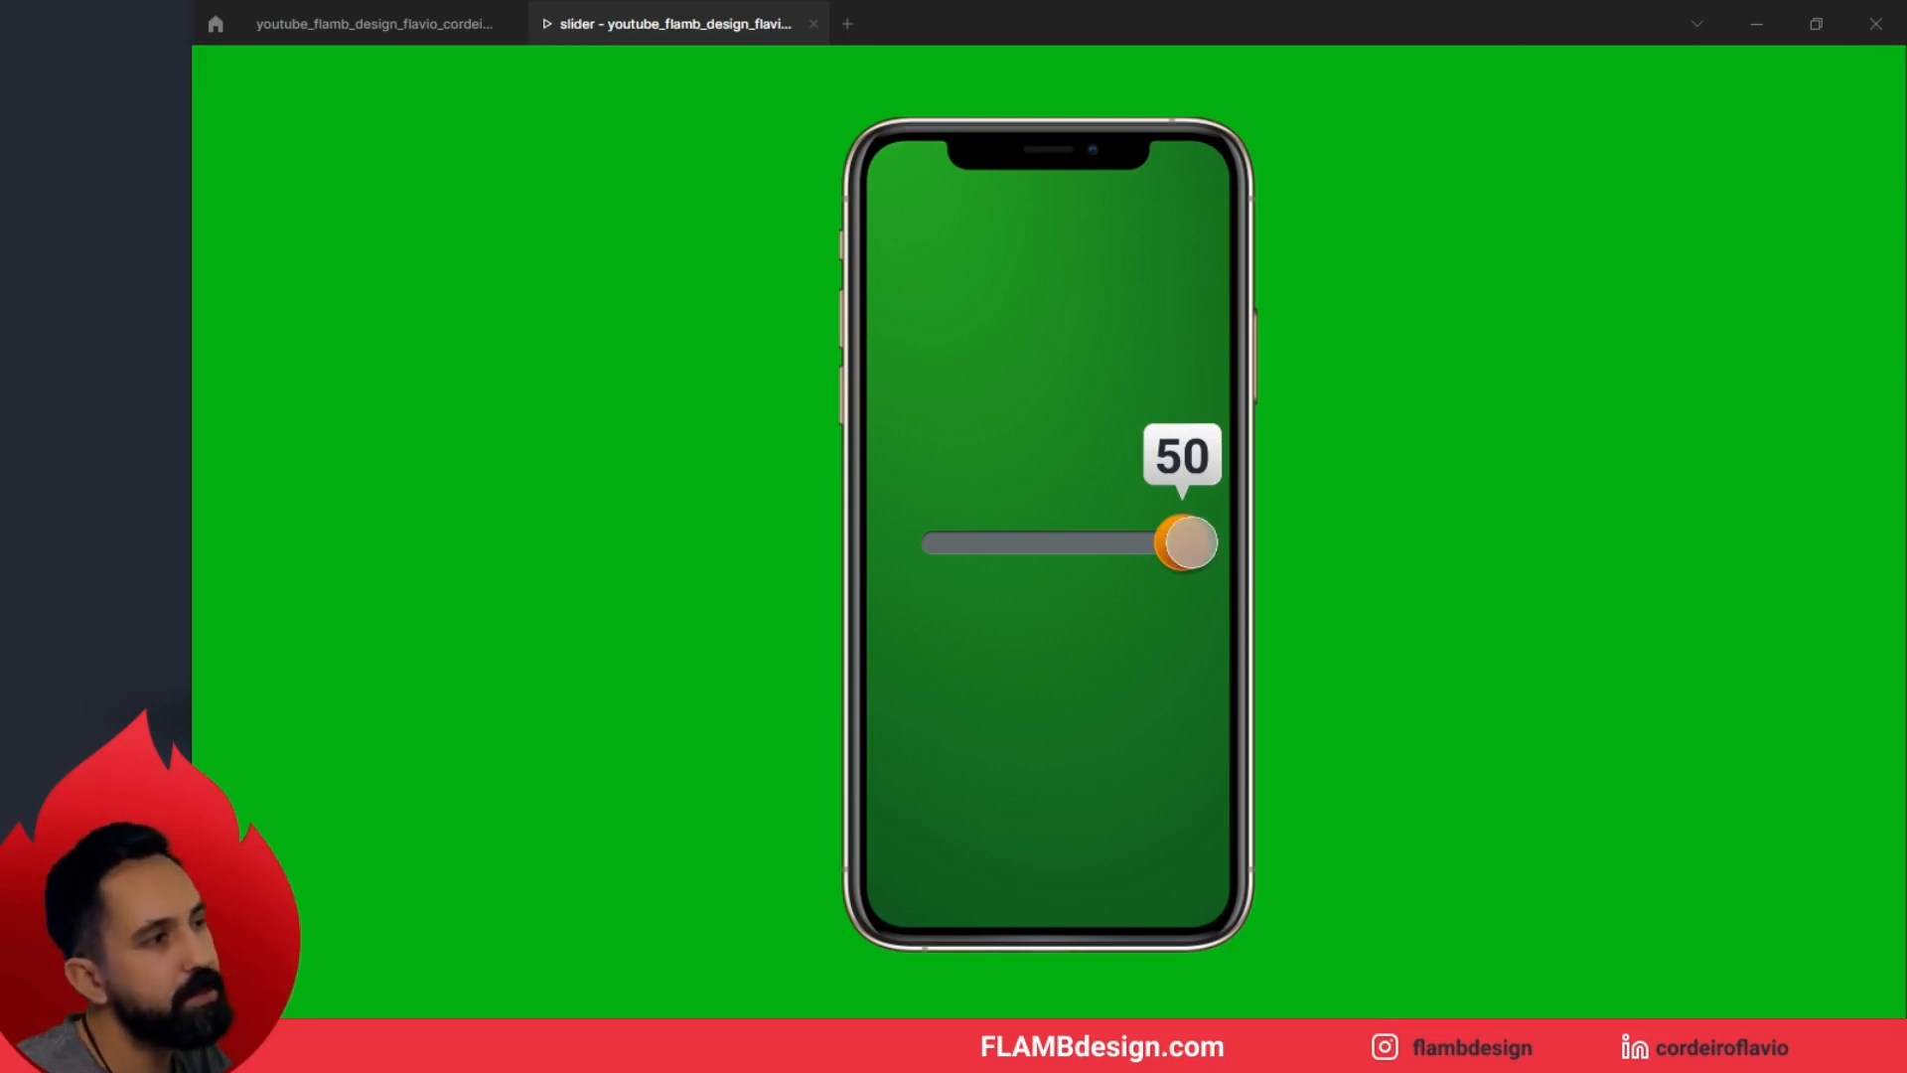
mouse_move(1183, 542)
mouse_down()
mouse_move(932, 541)
mouse_move(1149, 541)
mouse_up()
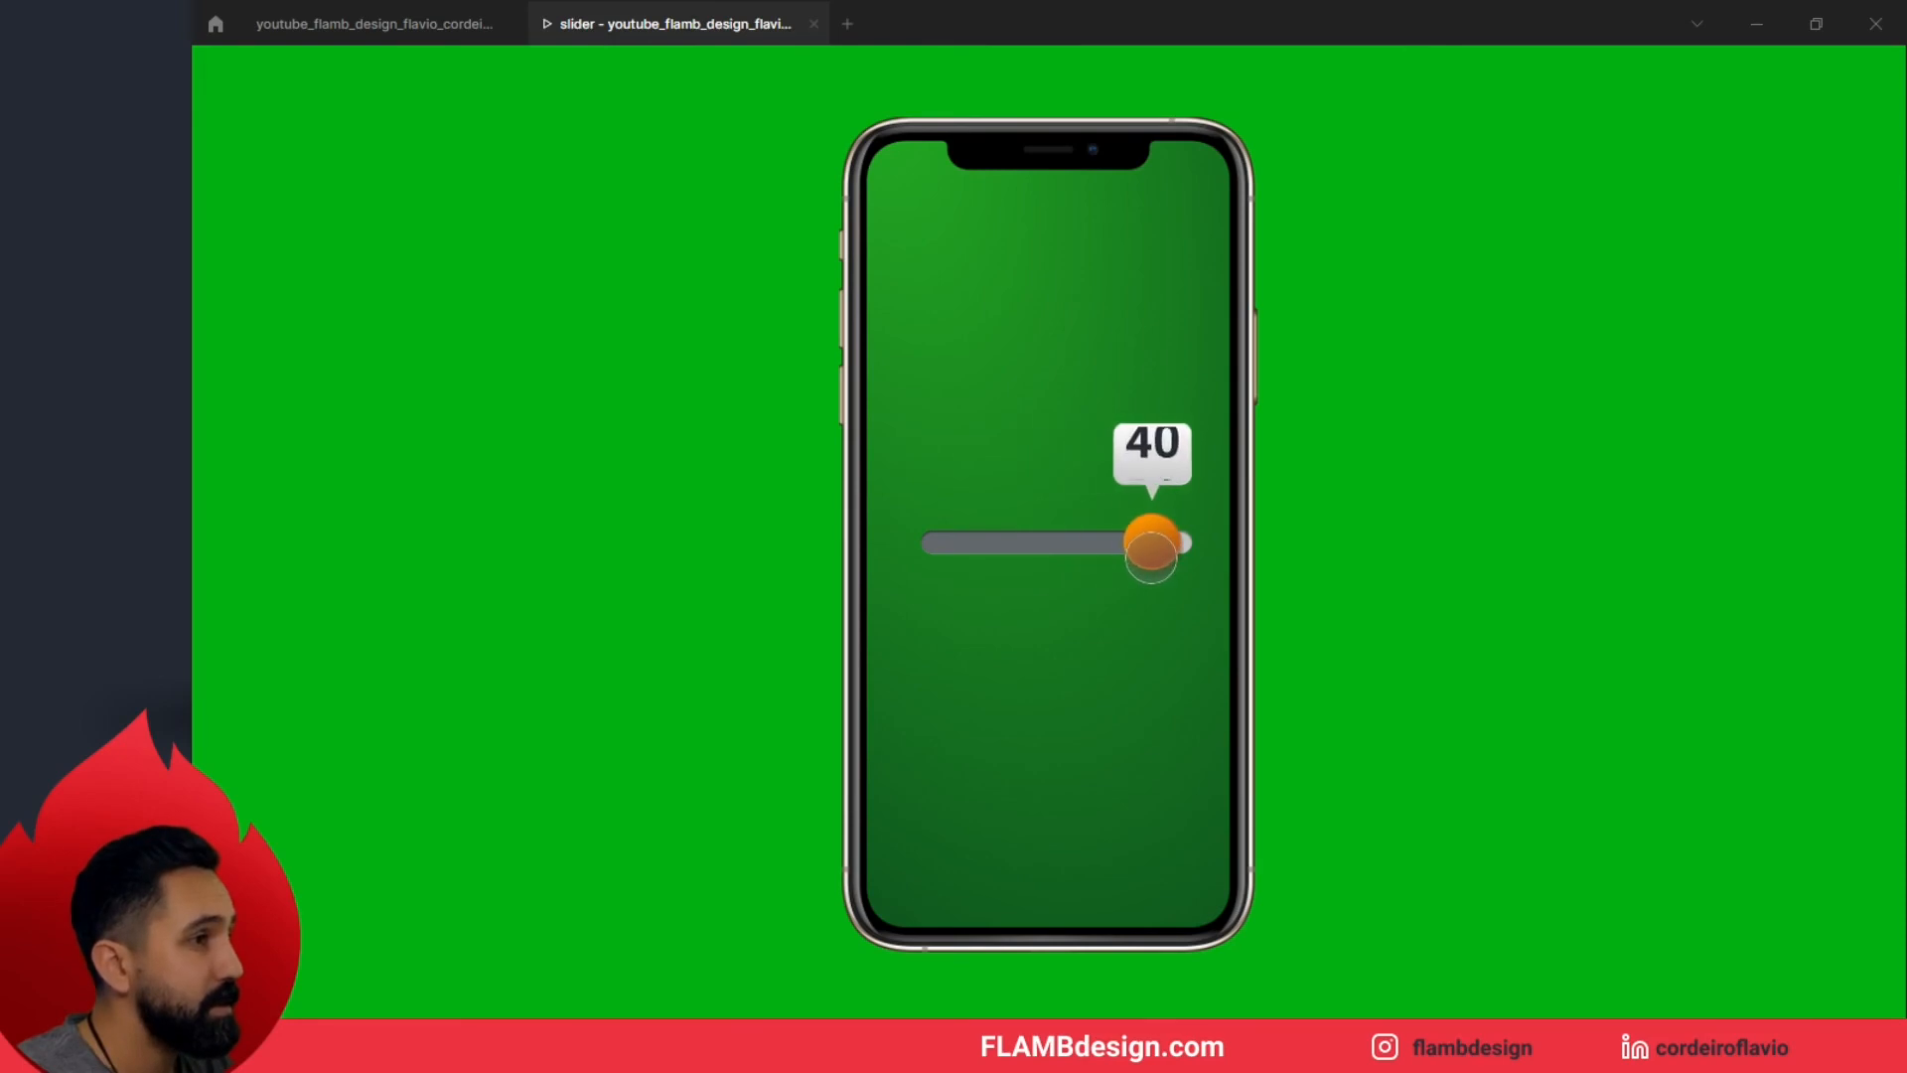